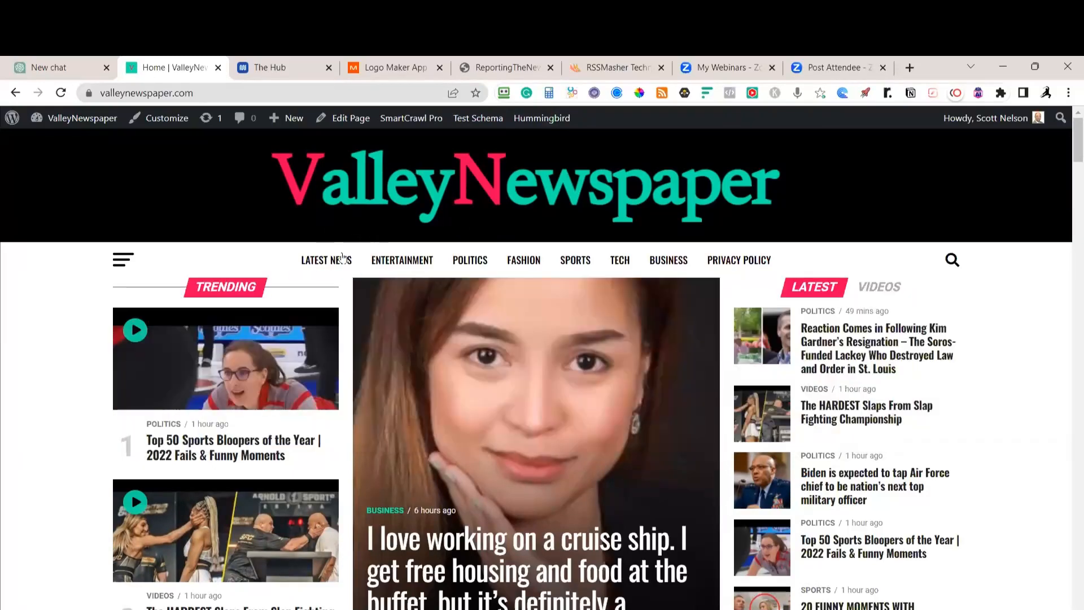
Open the ValleyNewspaper Latest News page and browse its politics, sports, videos and business posts
left_click(327, 263)
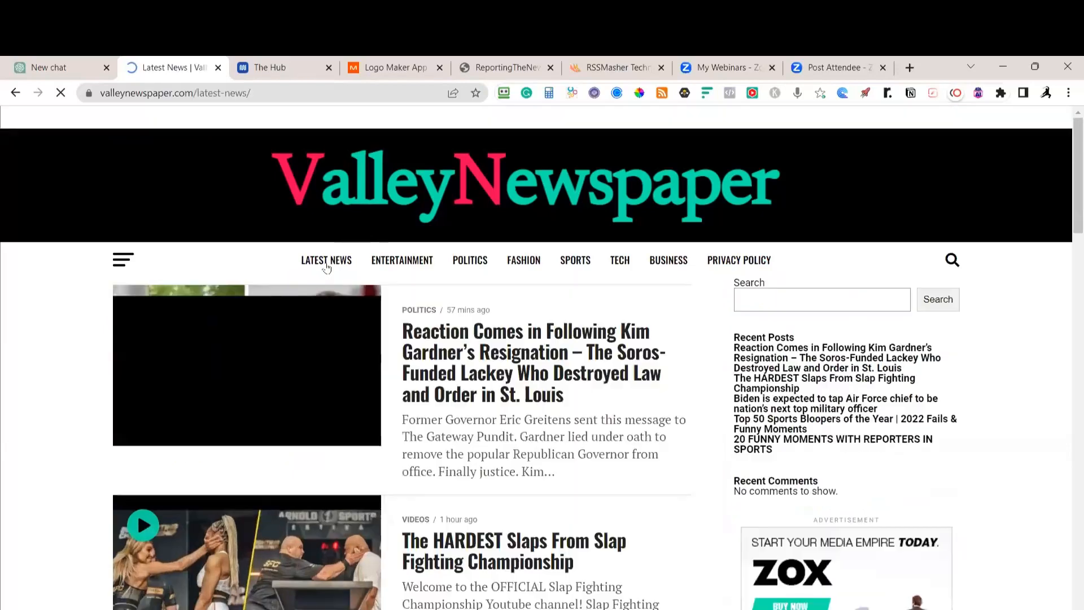
scroll(472, 413, "down", 8)
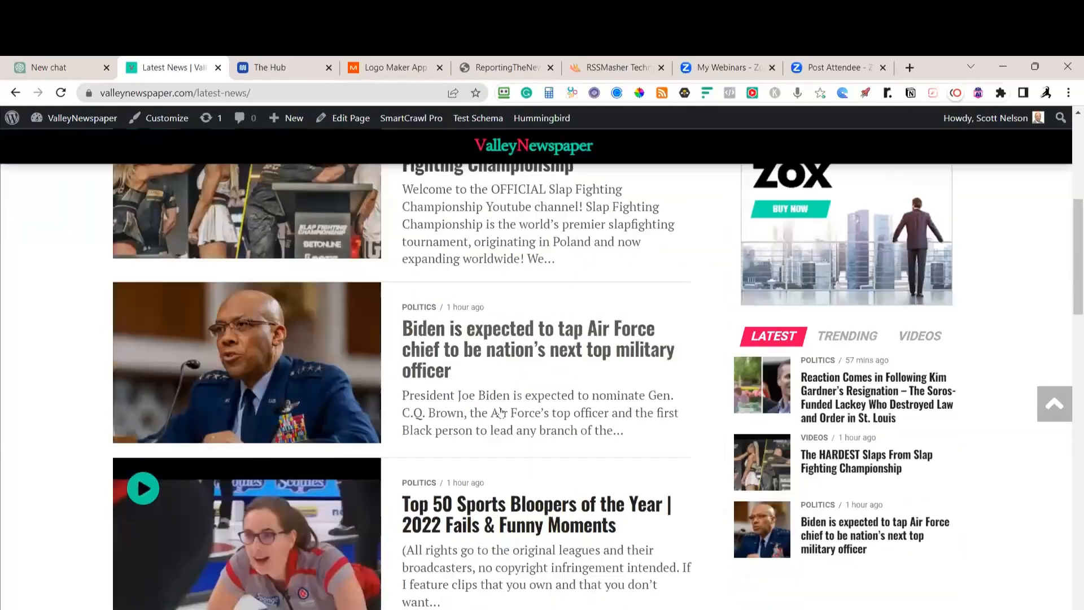
scroll(869, 305, "up", 5)
scroll(833, 386, "up", 3)
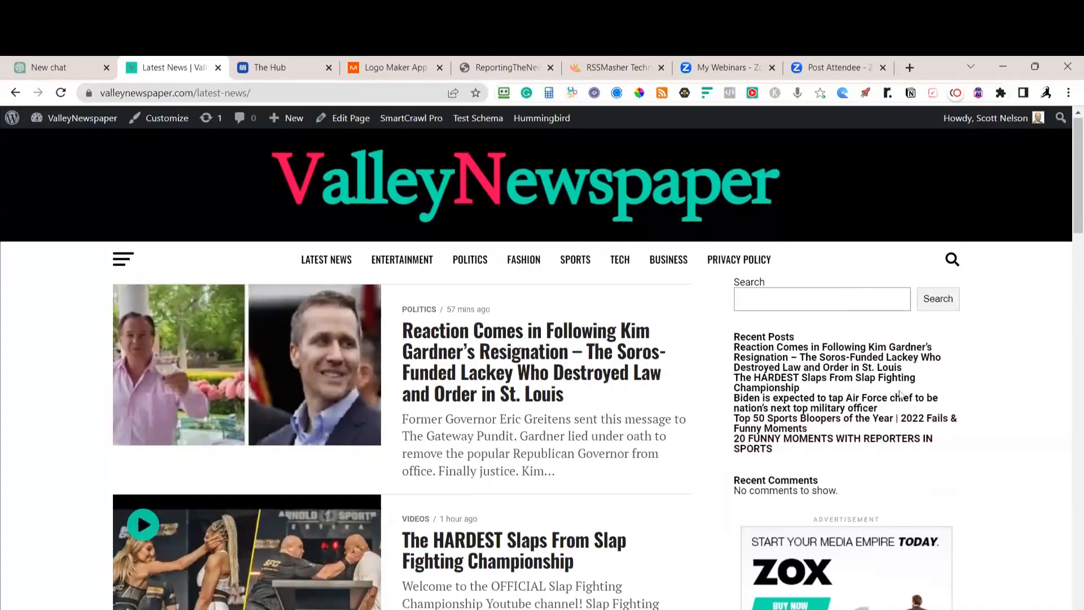
scroll(900, 377, "down", 5)
scroll(877, 346, "down", 10)
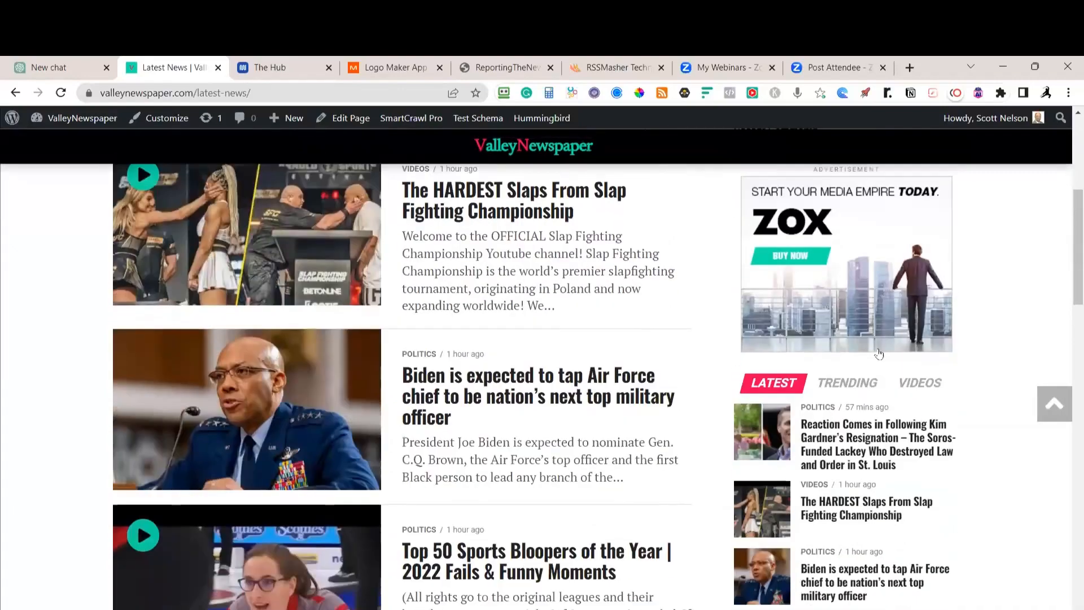
scroll(880, 363, "down", 5)
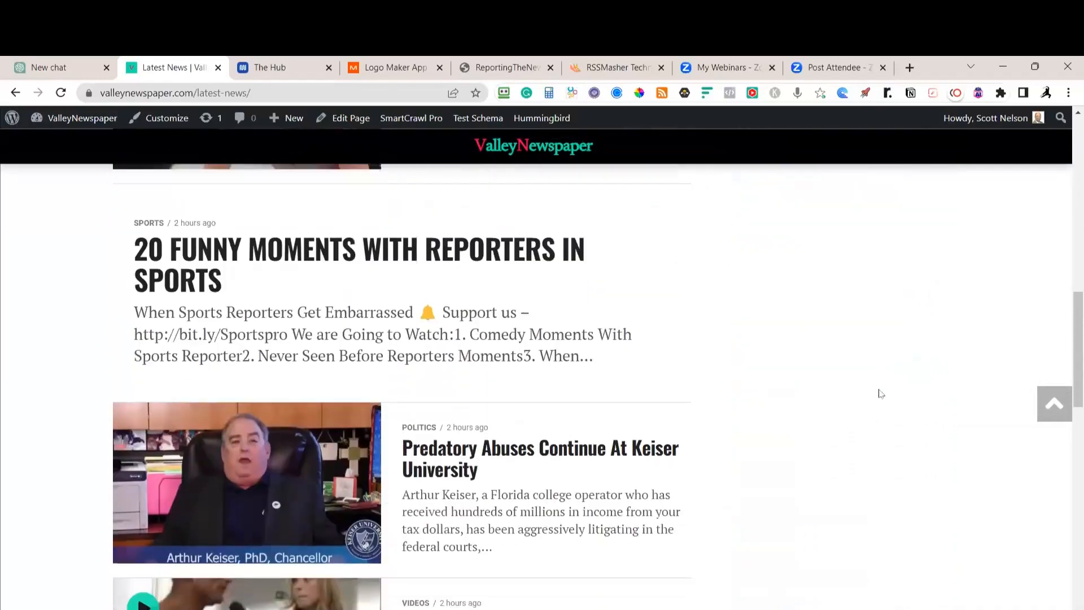
scroll(500, 387, "down", 6)
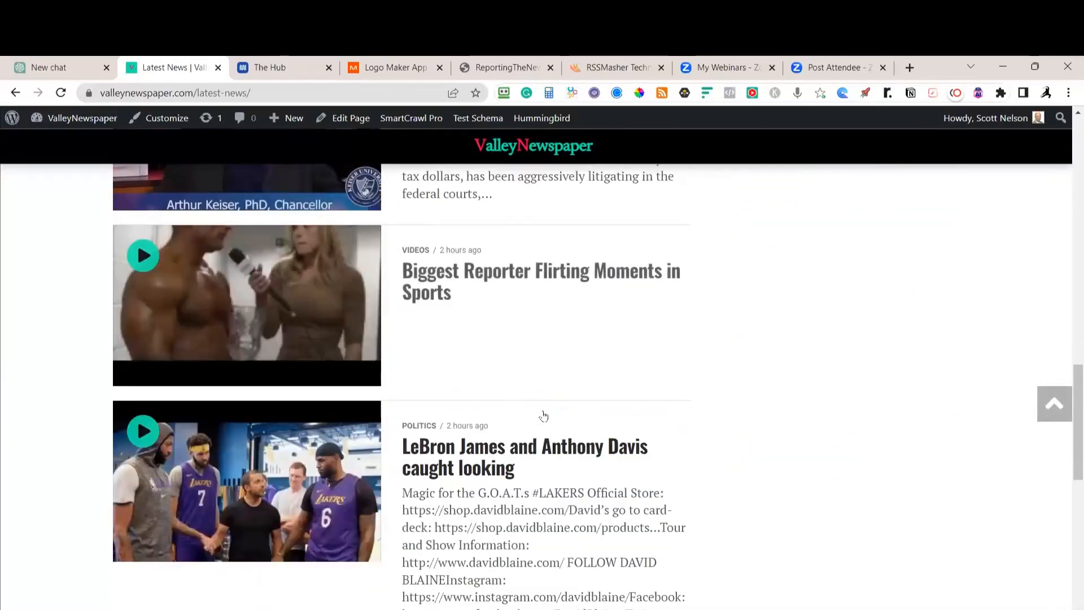
scroll(517, 394, "down", 8)
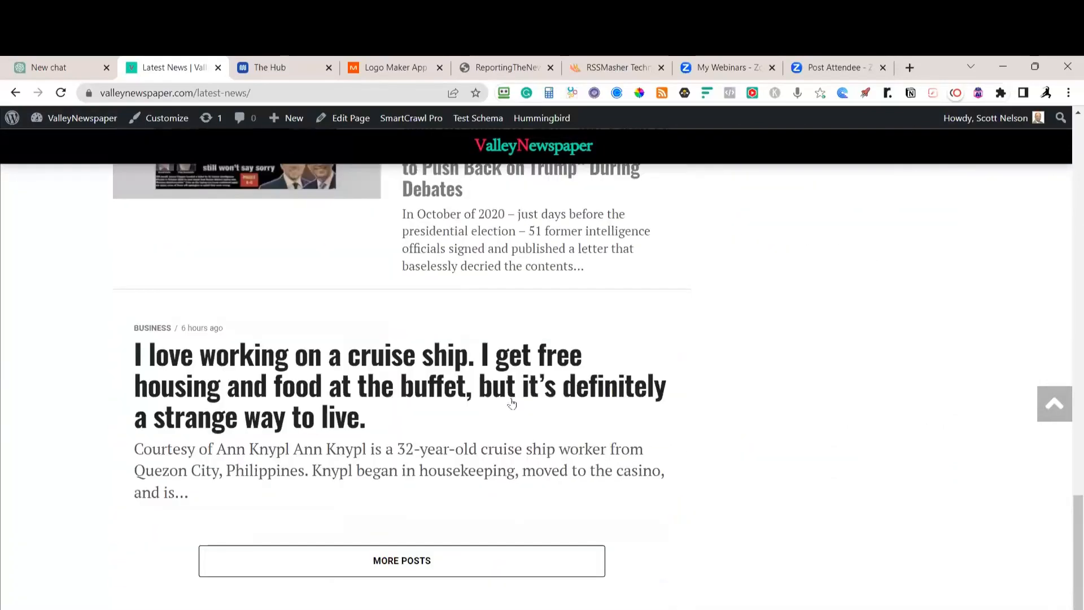
scroll(501, 425, "up", 8)
scroll(501, 424, "up", 15)
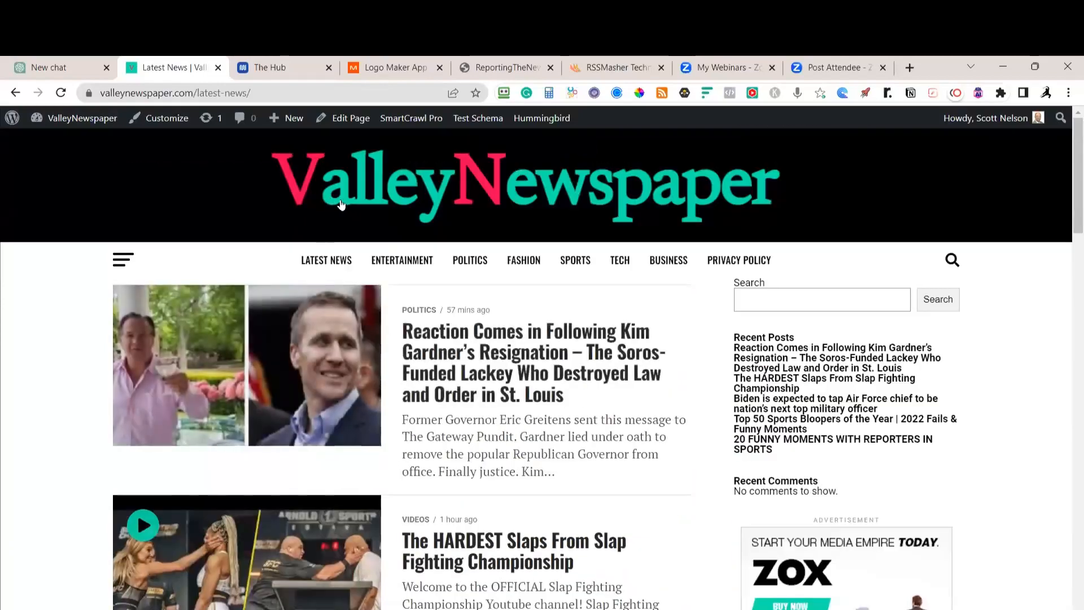
Return to the ValleyNewspaper homepage and switch the right-column list to Videos, then back to Latest
left_click(341, 204)
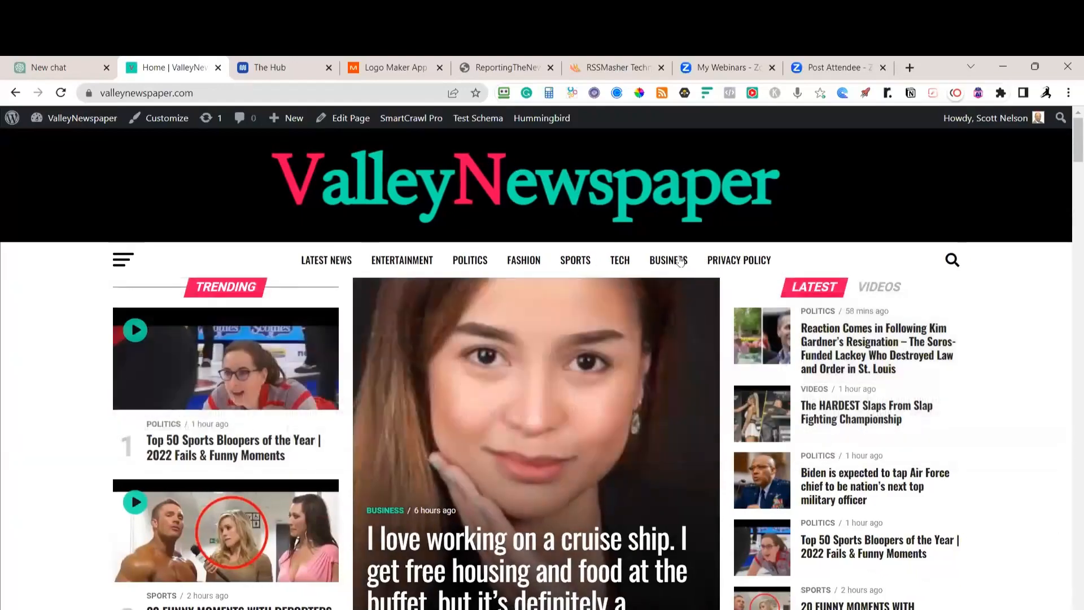
mouse_move(664, 261)
mouse_move(564, 264)
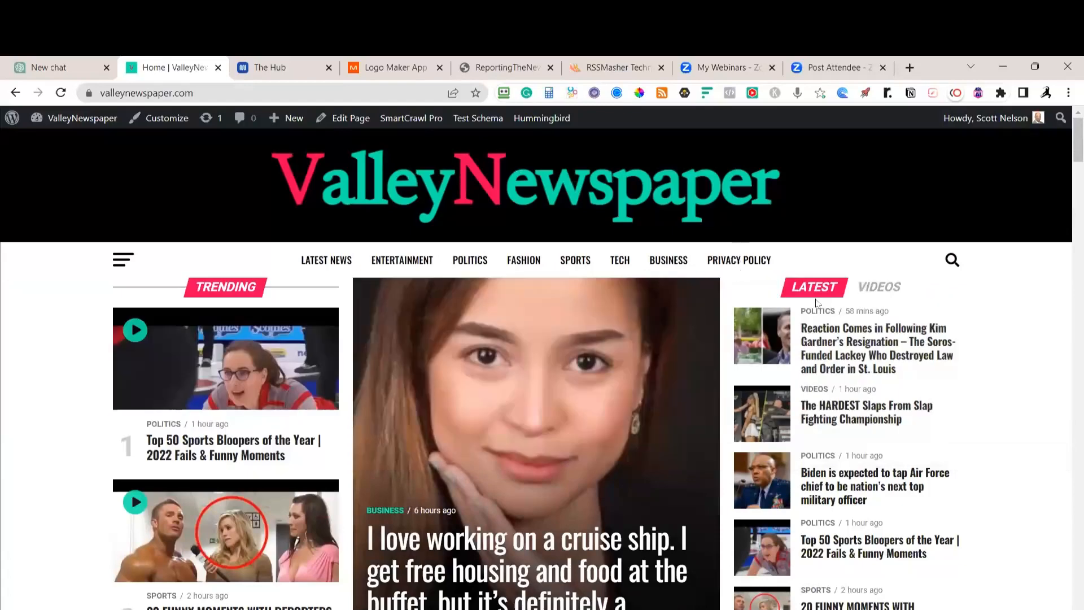
left_click(880, 290)
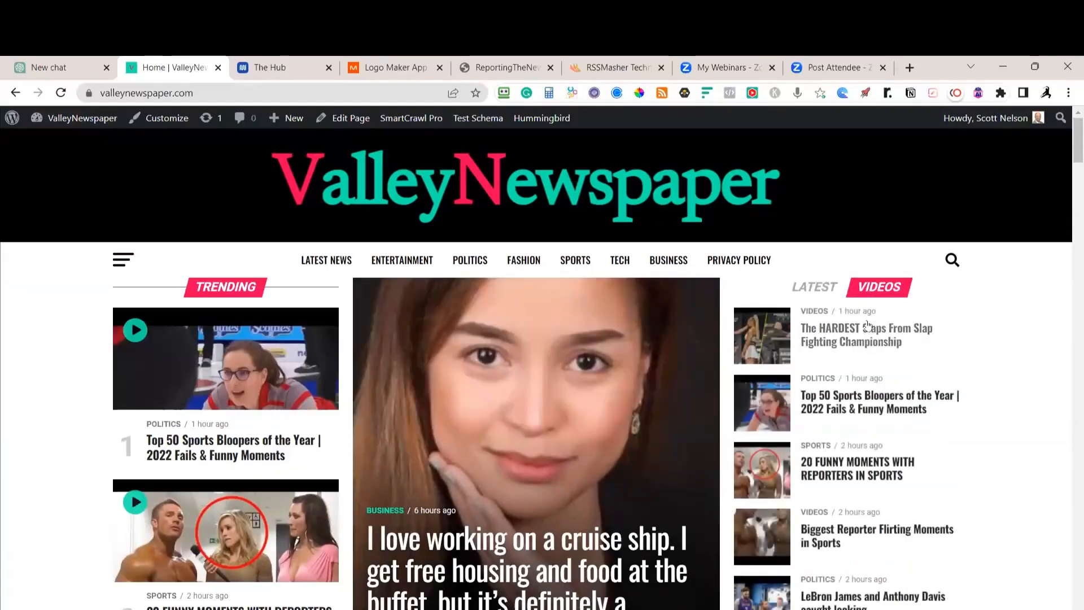
left_click(814, 287)
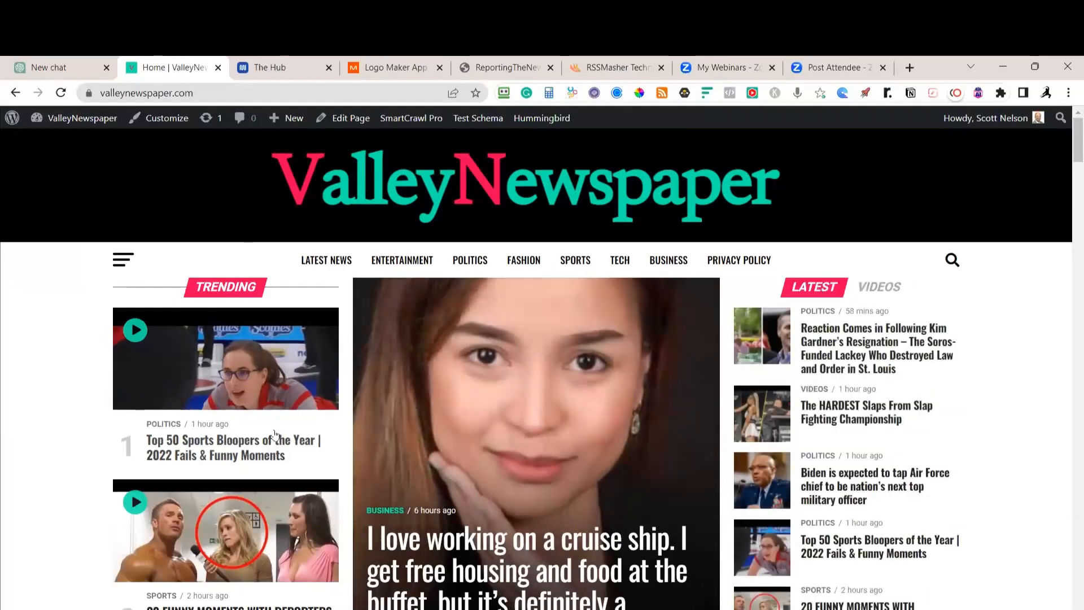
scroll(273, 407, "down", 2)
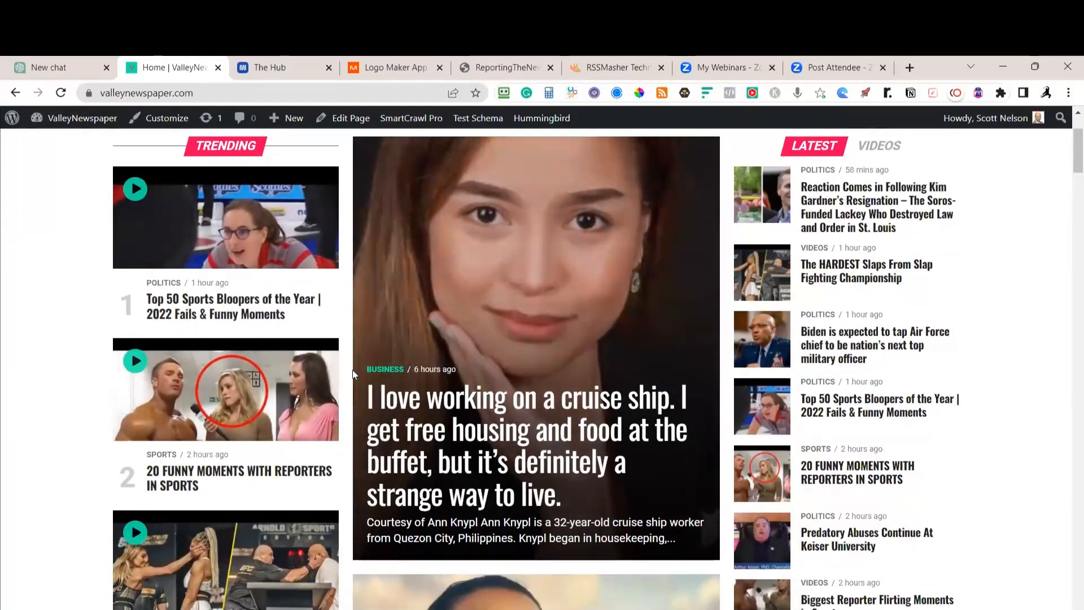
scroll(363, 288, "down", 3)
scroll(363, 288, "up", 3)
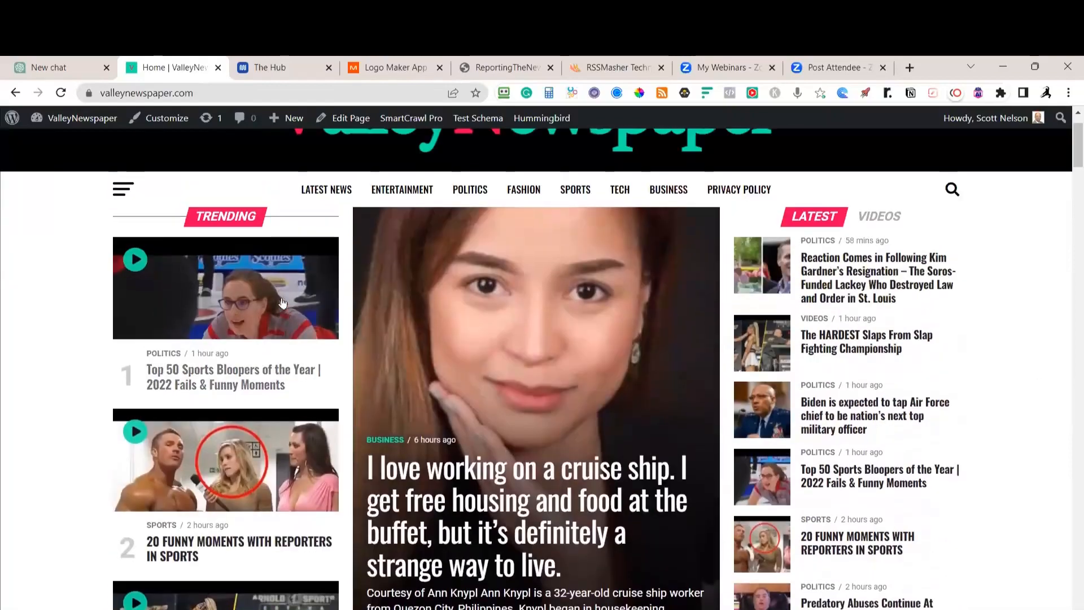
scroll(350, 280, "down", 3)
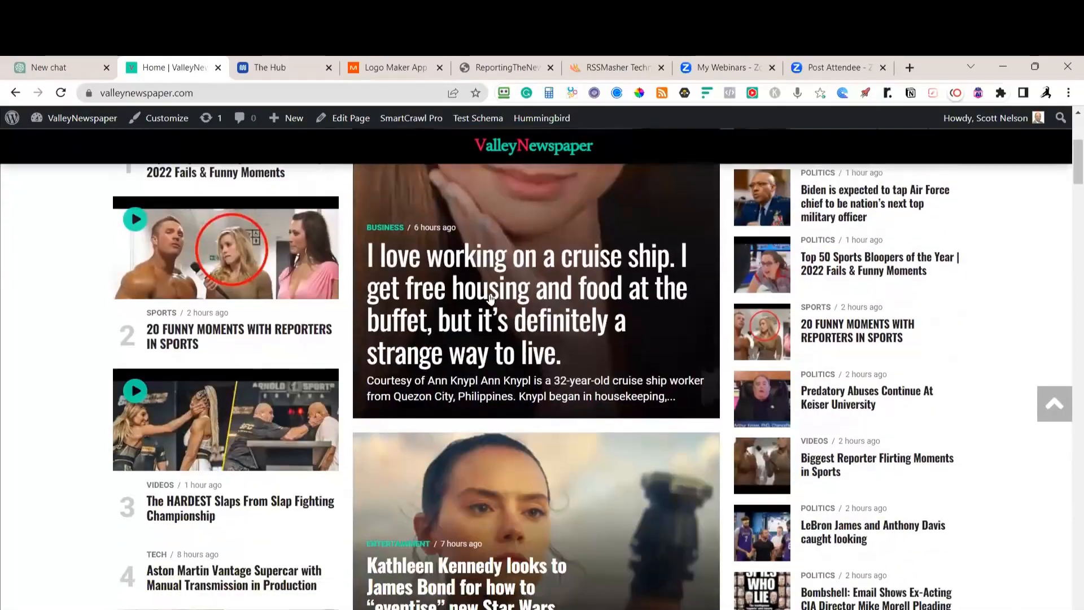
scroll(602, 340, "down", 5)
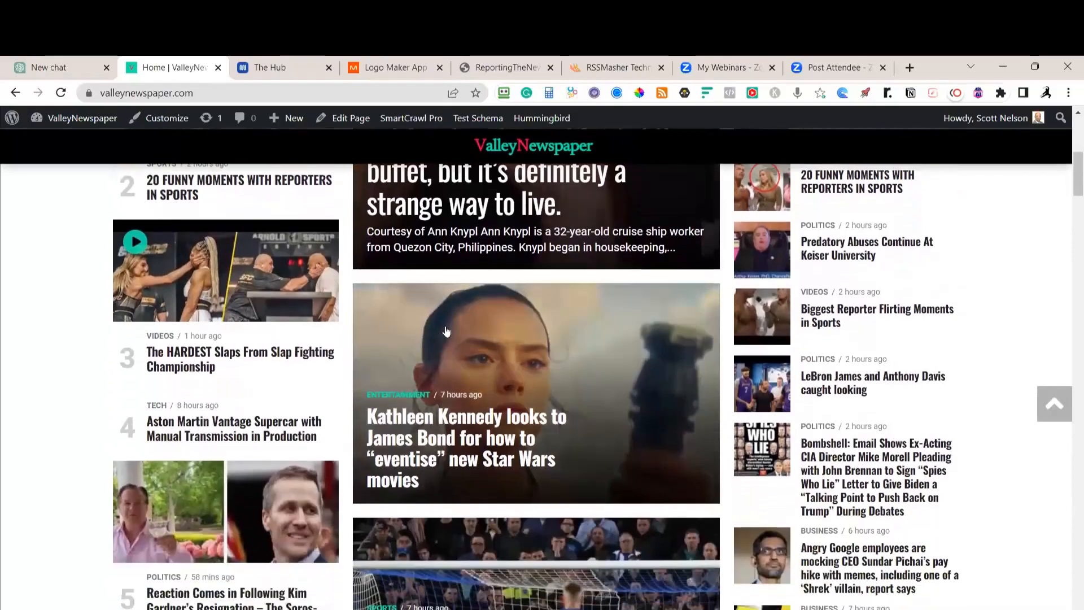
scroll(604, 293, "up", 6)
scroll(588, 381, "up", 3)
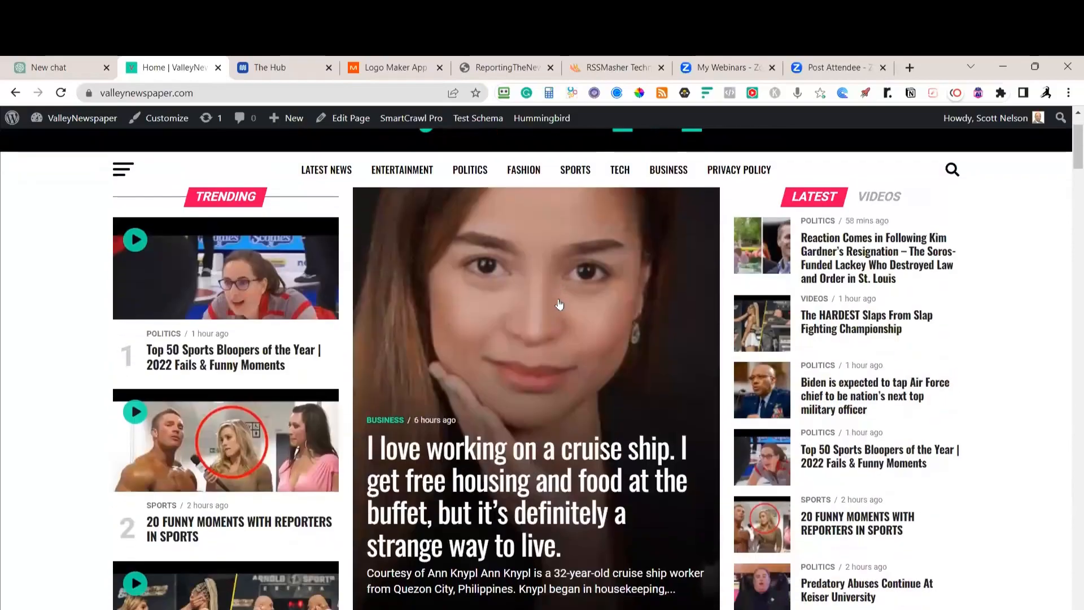
scroll(616, 384, "down", 9)
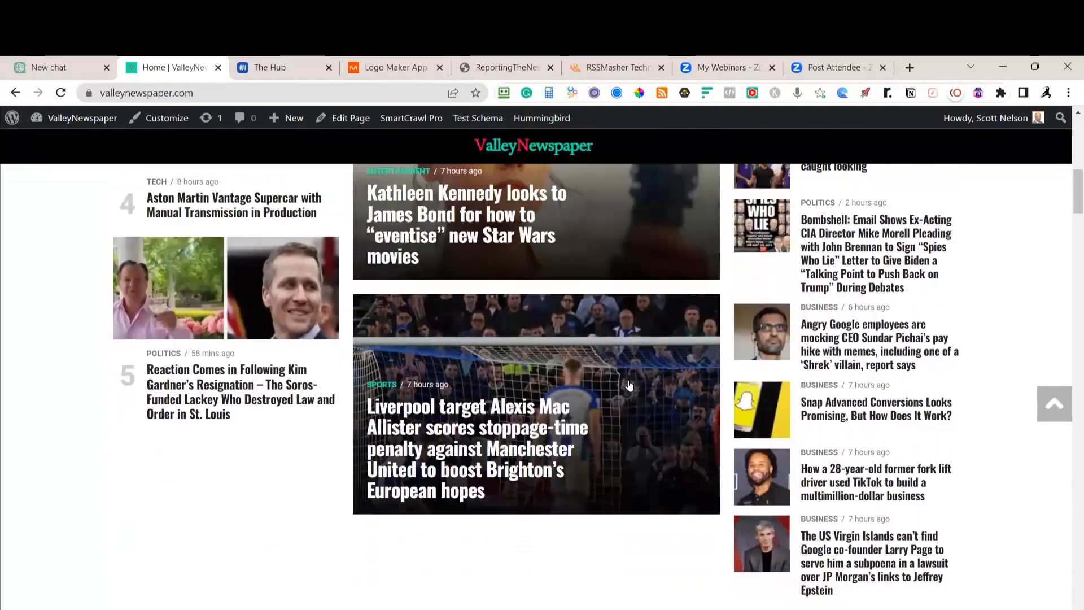
scroll(620, 388, "up", 7)
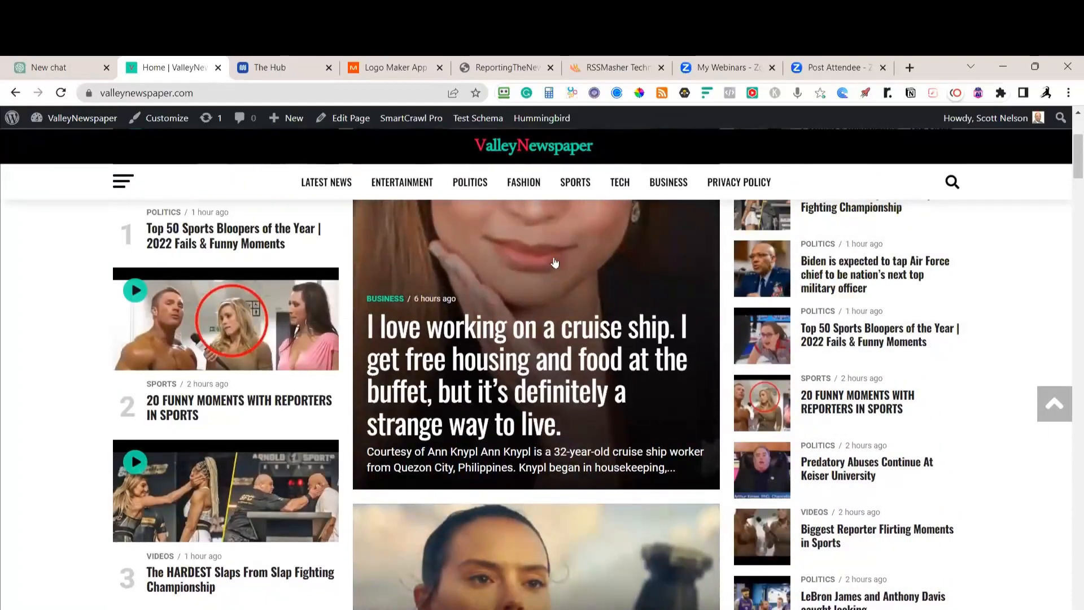
scroll(564, 275, "up", 2)
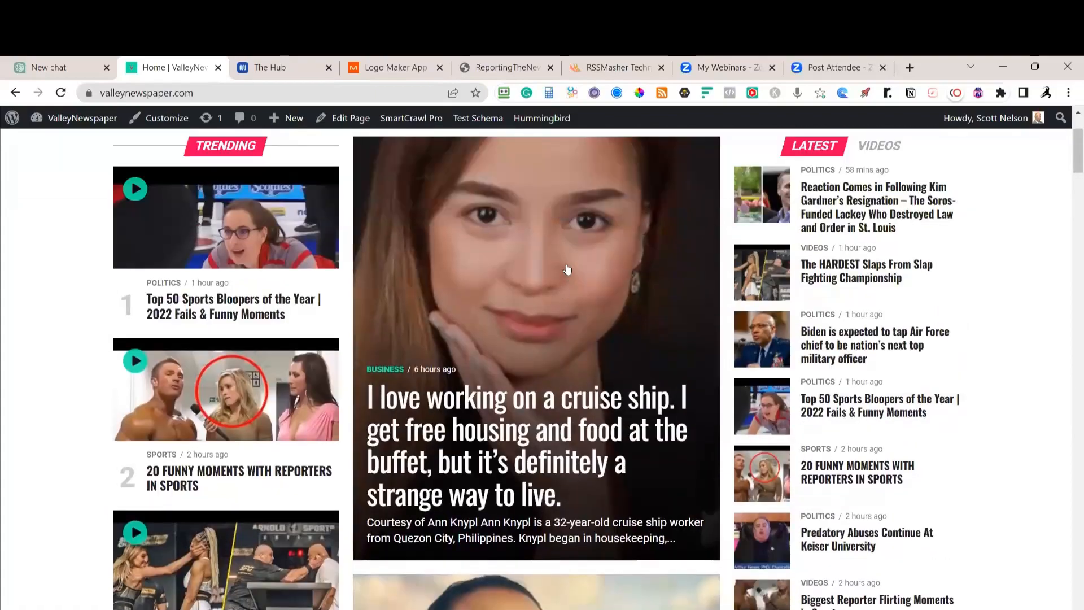
scroll(568, 270, "down", 10)
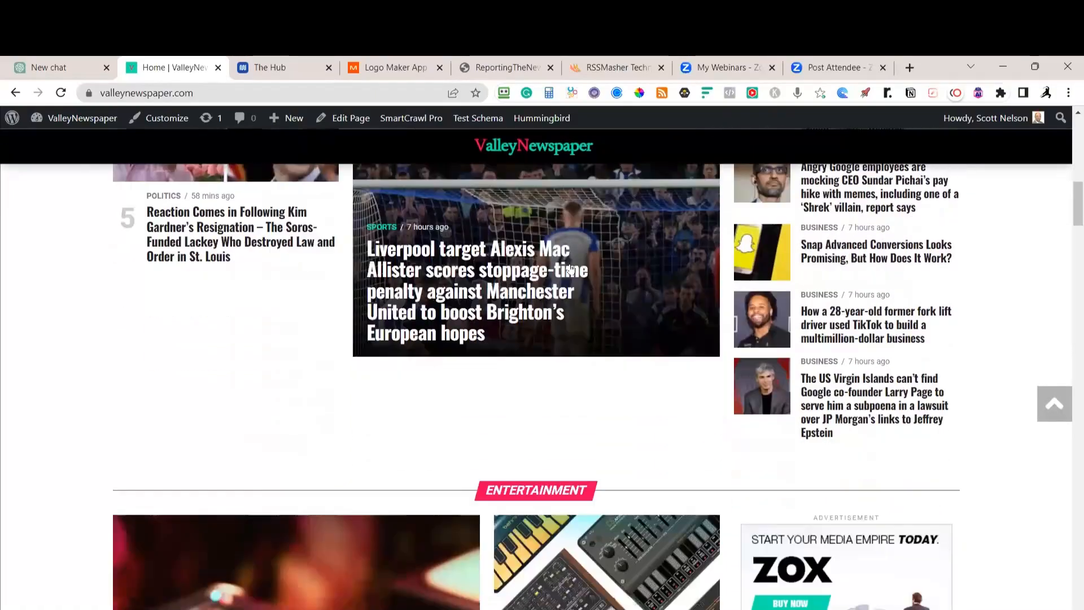
scroll(571, 268, "down", 4)
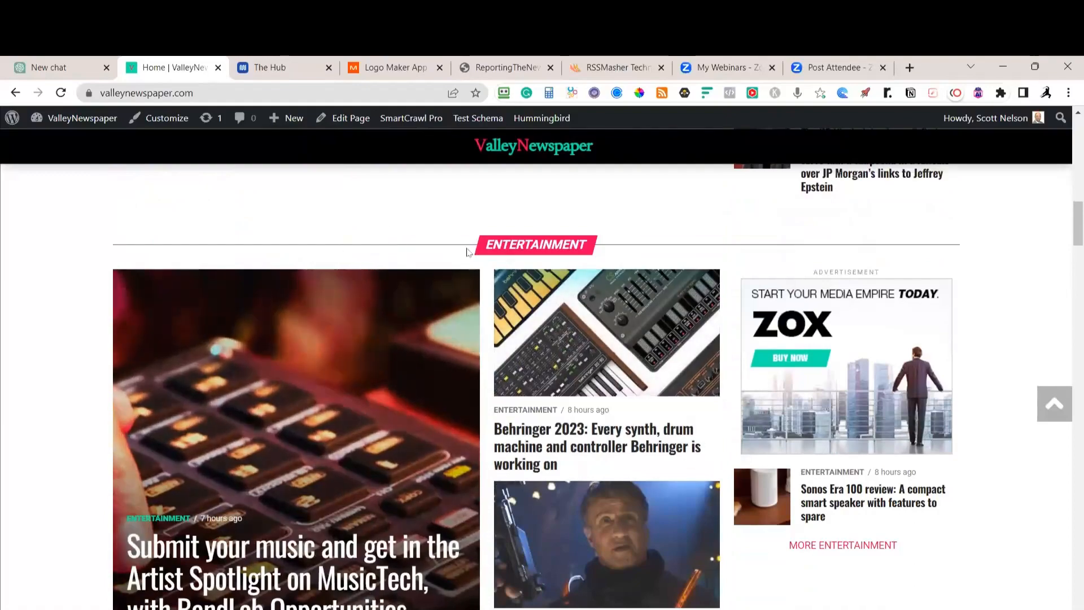
scroll(585, 272, "down", 1)
scroll(599, 279, "up", 10)
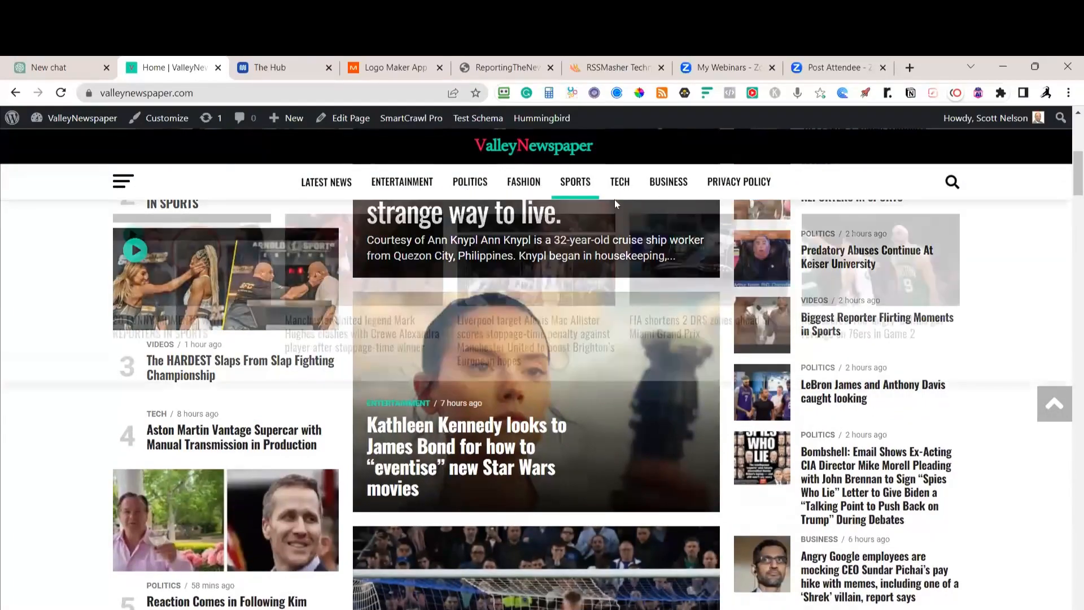
scroll(421, 310, "down", 10)
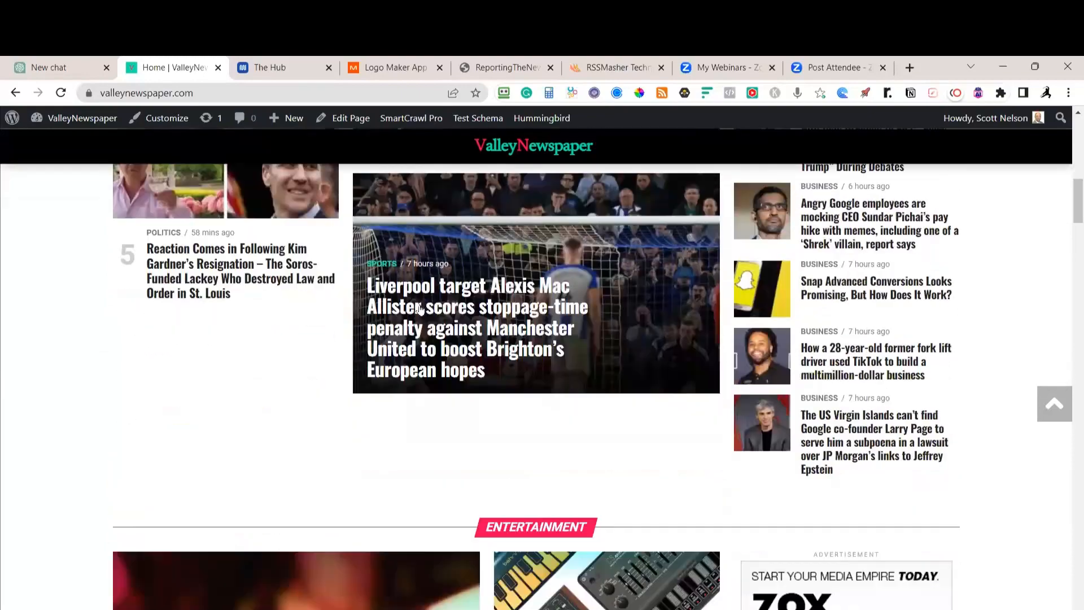
scroll(419, 307, "up", 6)
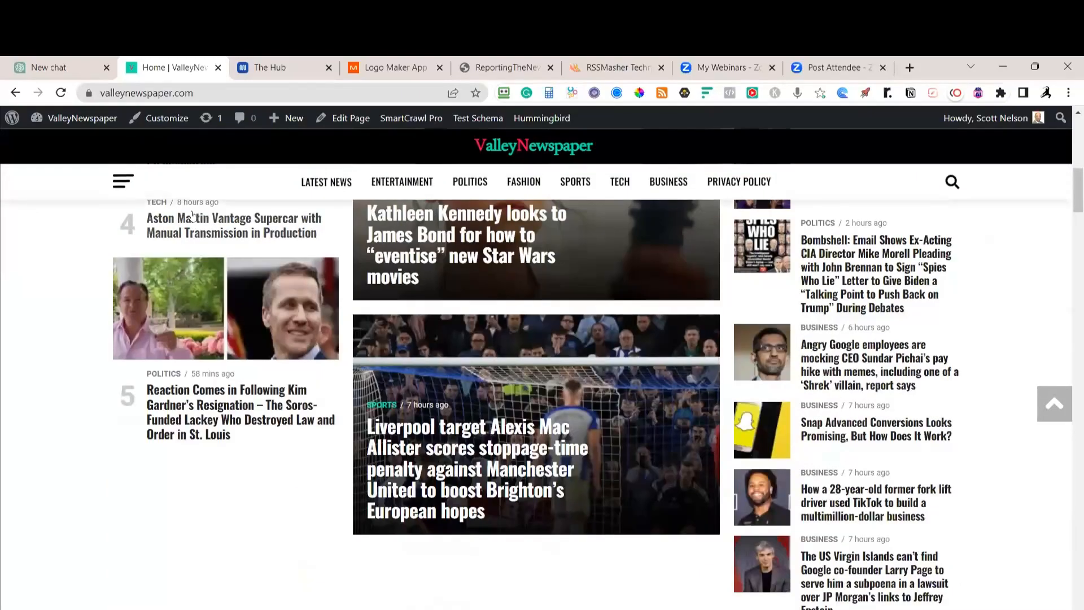
Open and close the side navigation drawer, then scroll through the homepage stories
left_click(123, 182)
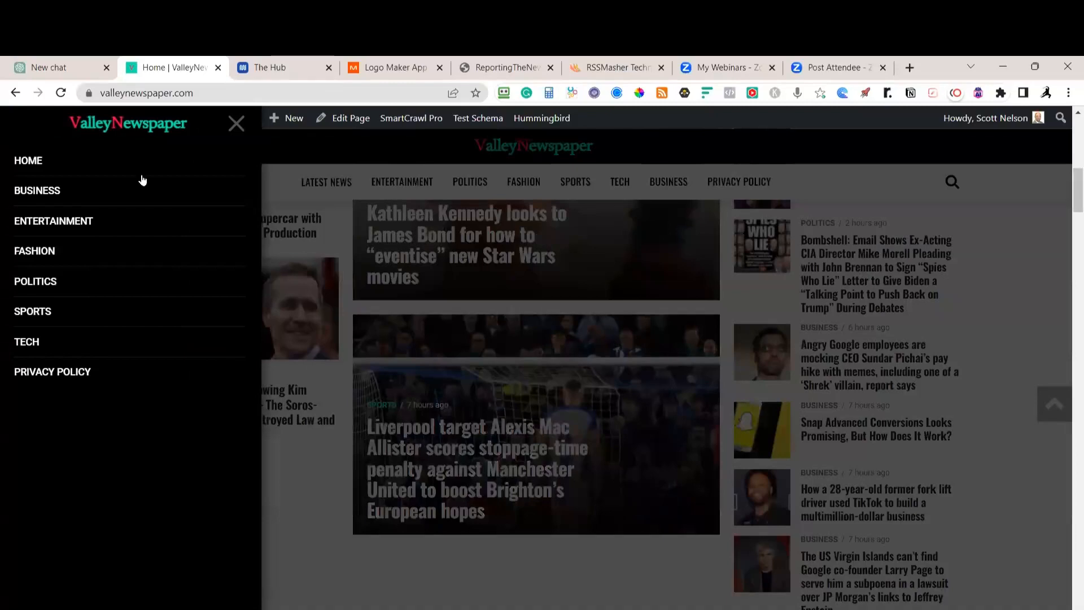
left_click(236, 129)
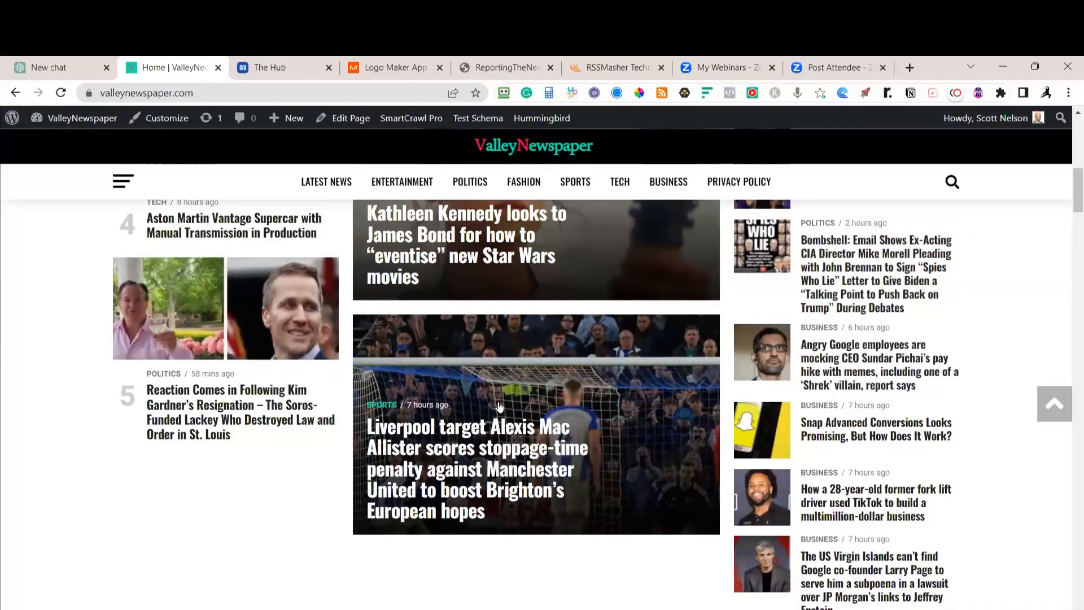
scroll(504, 408, "up", 6)
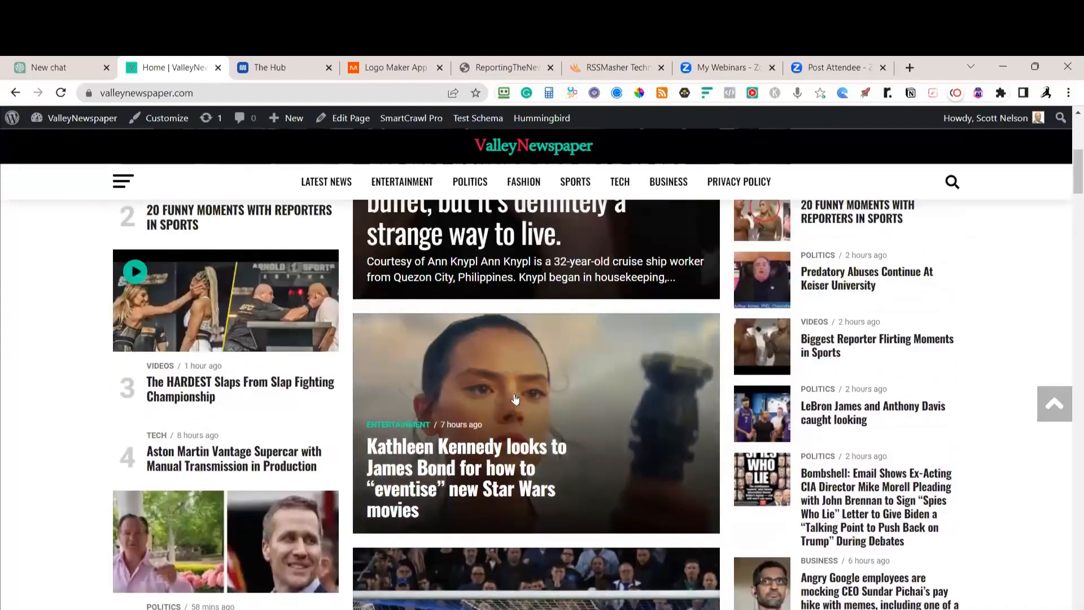
scroll(515, 399, "up", 5)
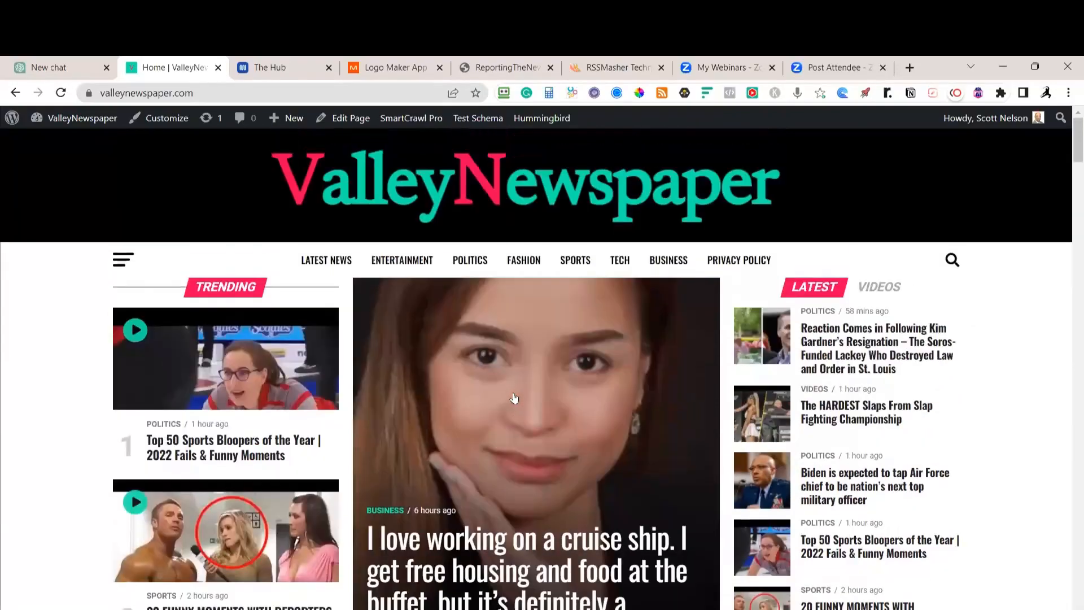
scroll(513, 399, "down", 12)
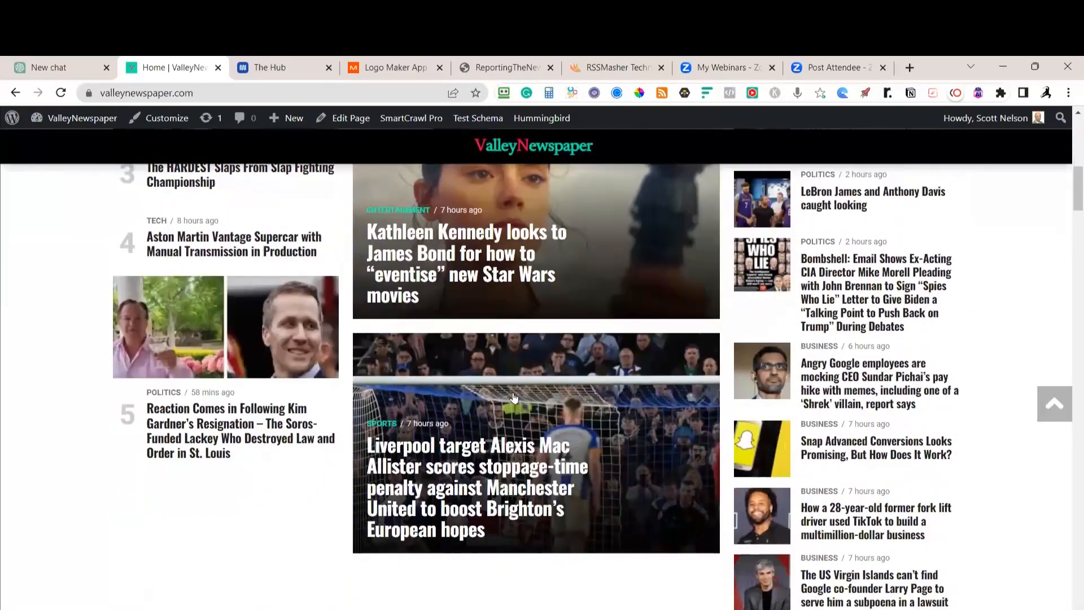
scroll(514, 398, "down", 12)
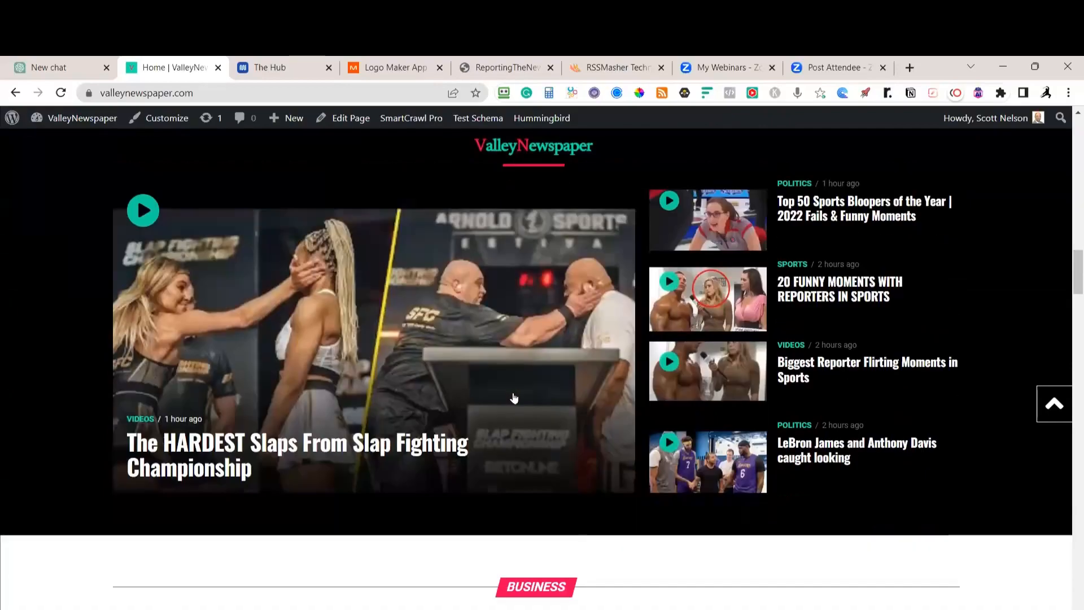
scroll(513, 398, "down", 12)
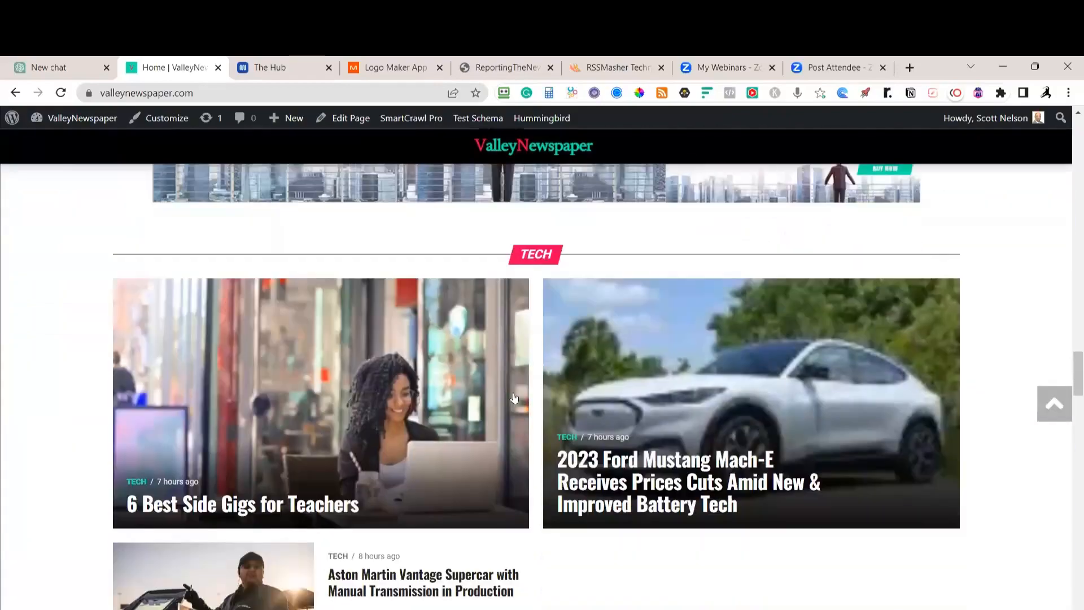
scroll(516, 397, "down", 12)
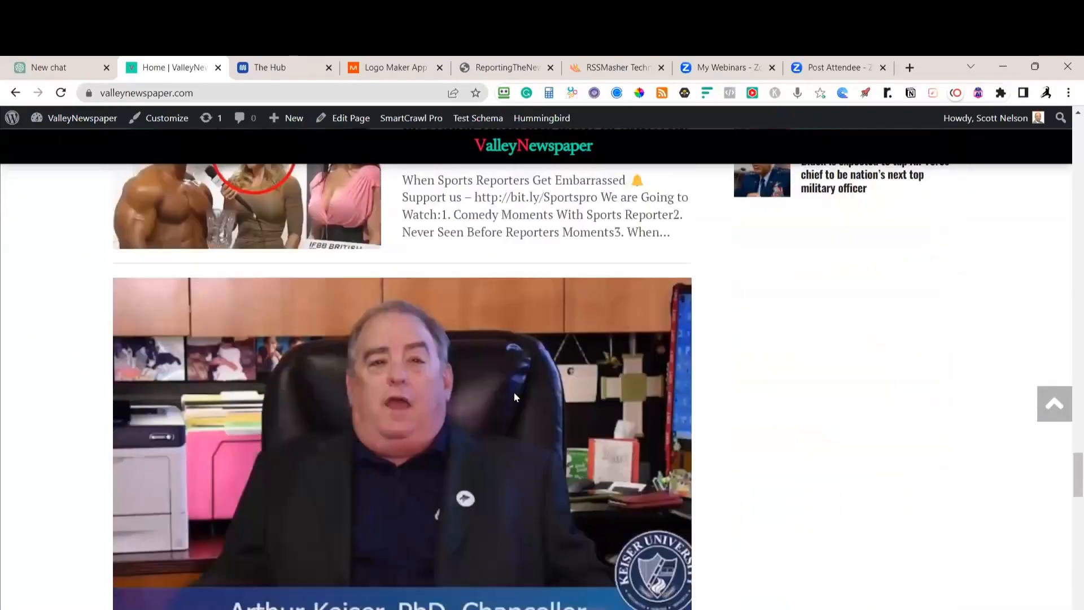
scroll(515, 396, "down", 12)
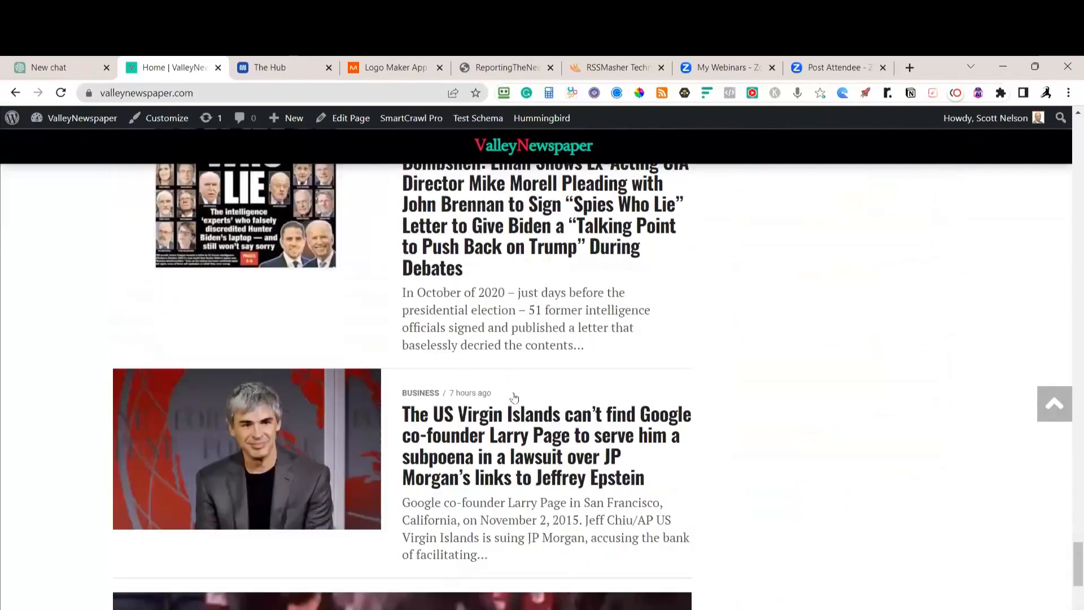
scroll(514, 398, "down", 5)
scroll(514, 398, "up", 7)
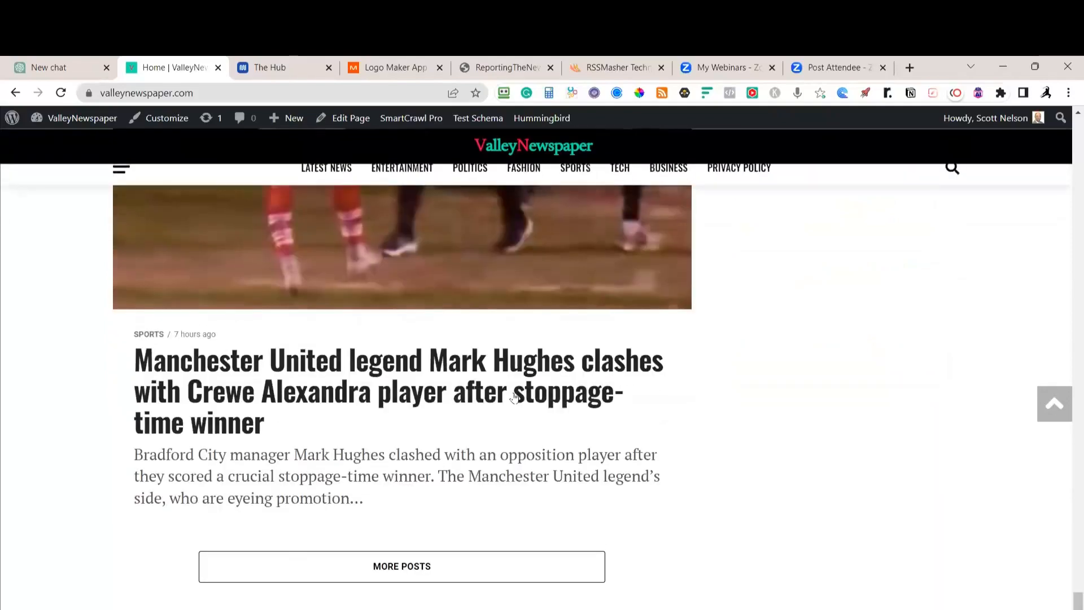
scroll(513, 398, "up", 12)
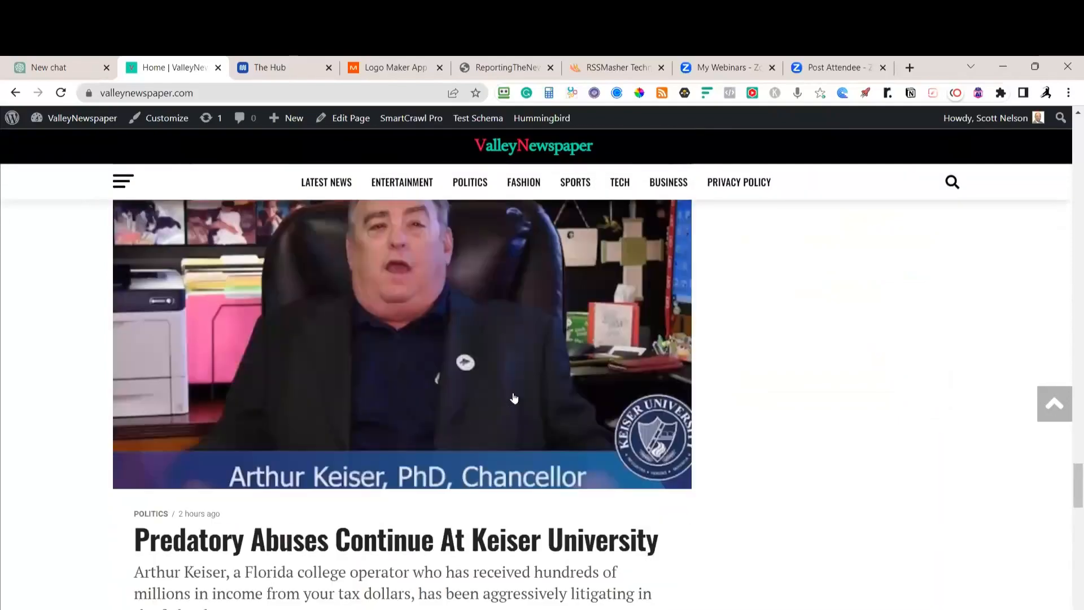
scroll(513, 398, "up", 20)
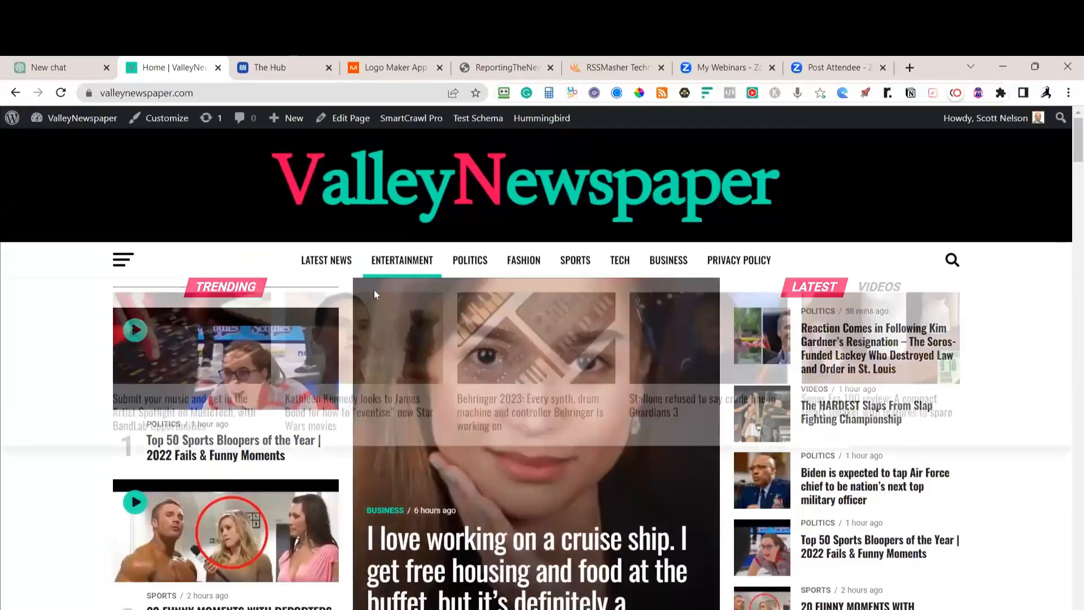
Open the Entertainment category page listing the BandLab, Kathleen Kennedy, Behringer, Stallone and Sonos articles
left_click(407, 273)
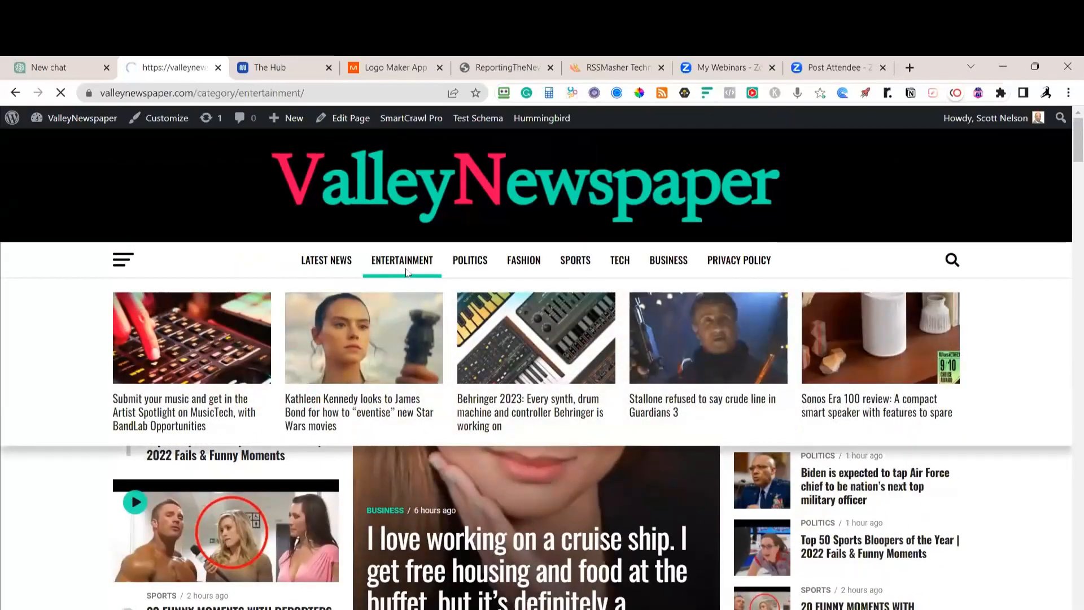
scroll(395, 273, "down", 3)
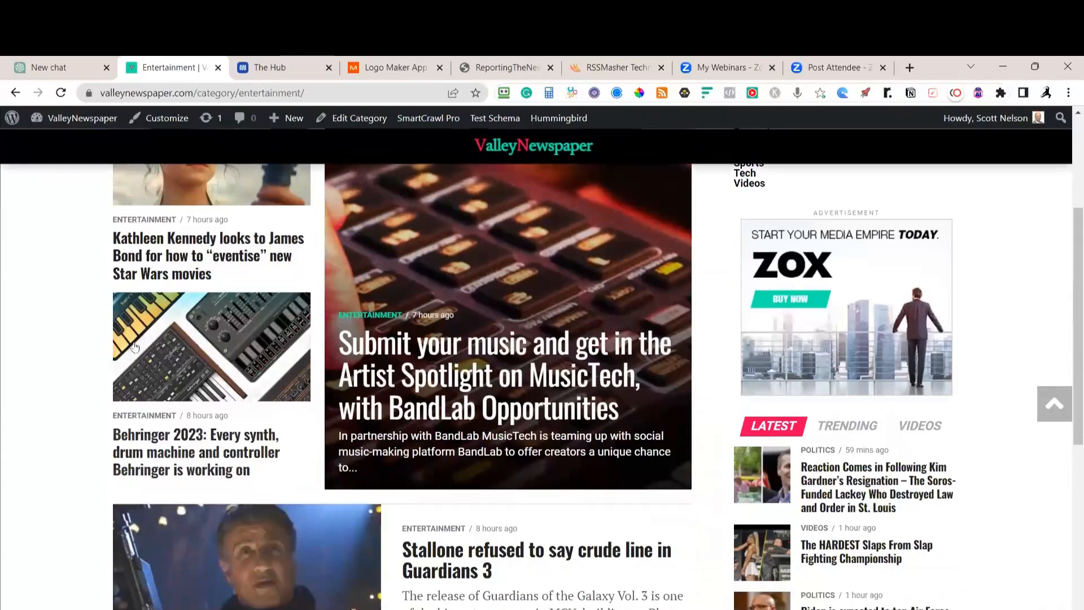
scroll(395, 276, "up", 2)
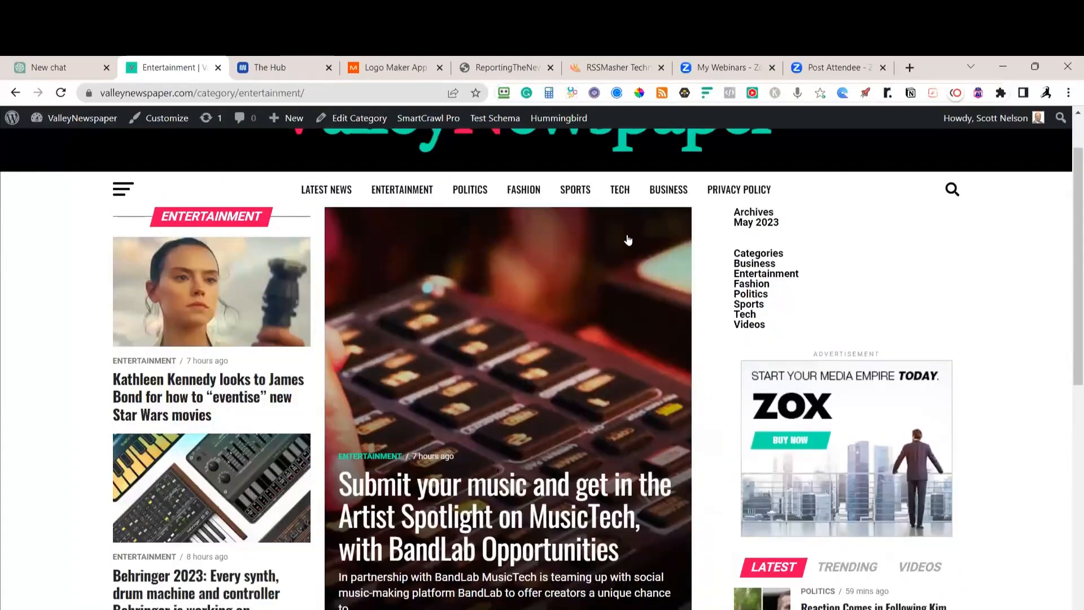
scroll(626, 277, "down", 4)
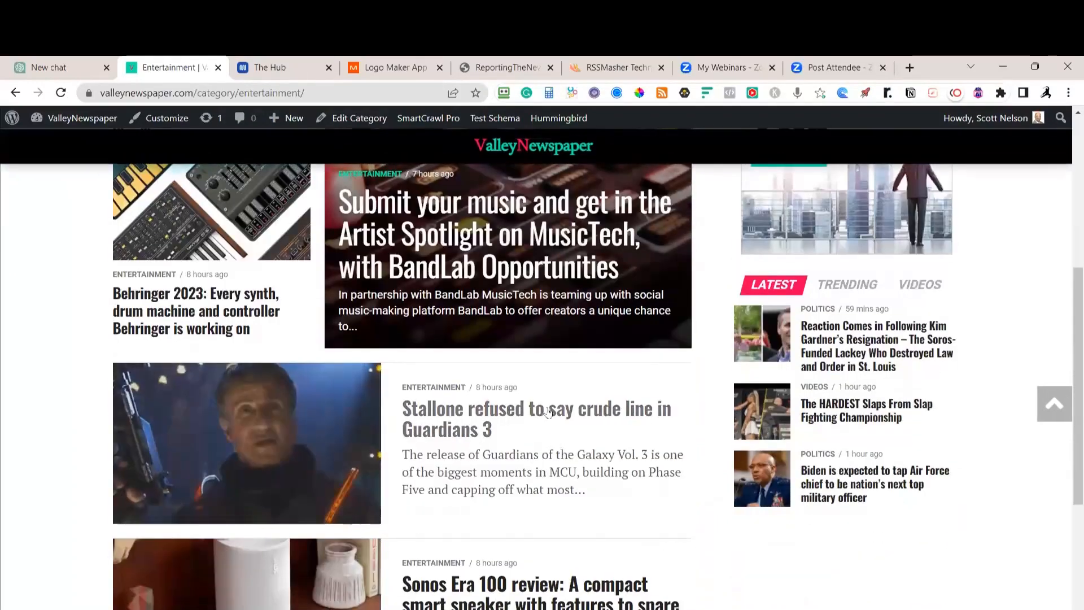
Read through the Stallone 'Guardians 3' article, then go back to the ValleyNewspaper homepage
left_click(548, 411)
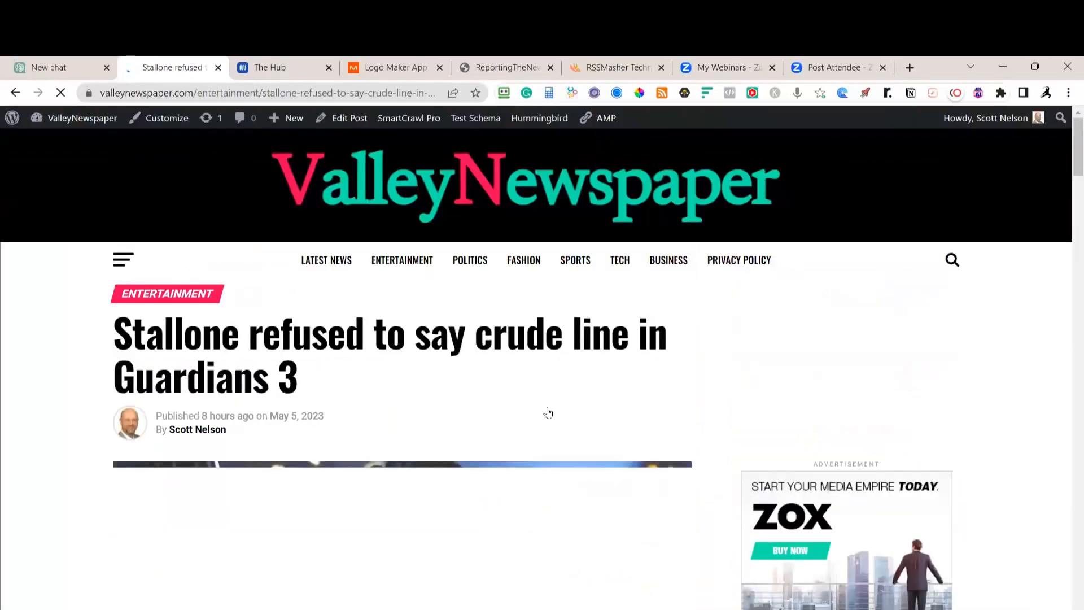
scroll(560, 387, "down", 15)
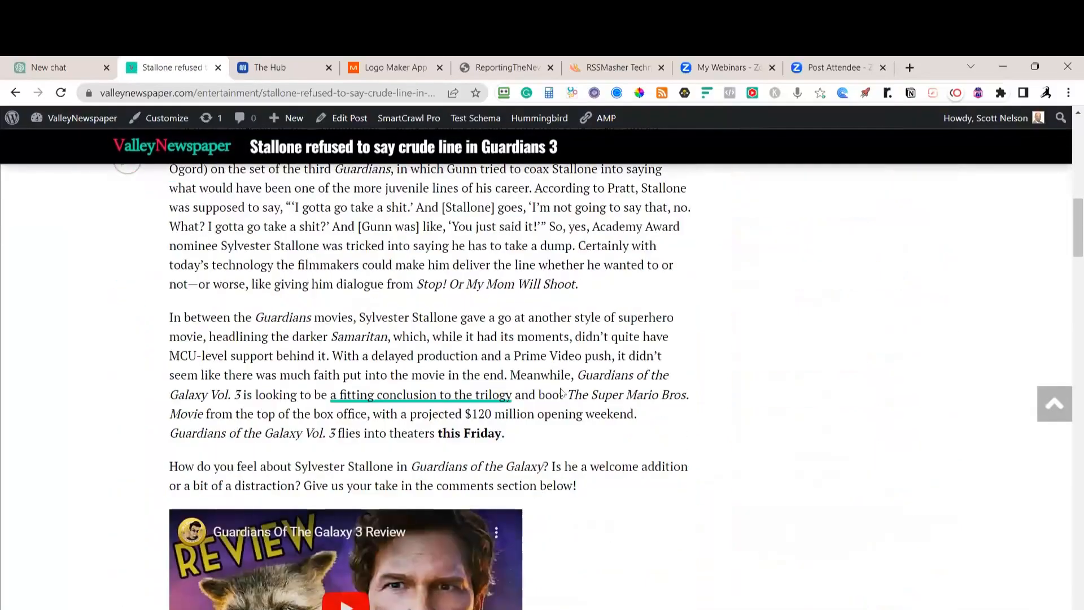
scroll(561, 392, "down", 12)
scroll(560, 387, "up", 4)
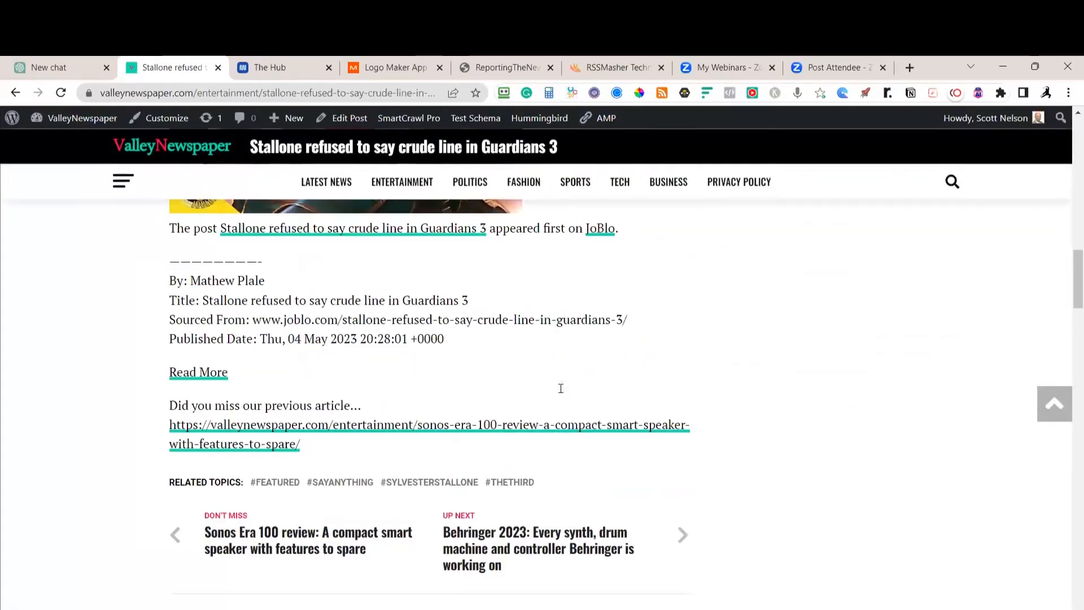
scroll(561, 388, "up", 15)
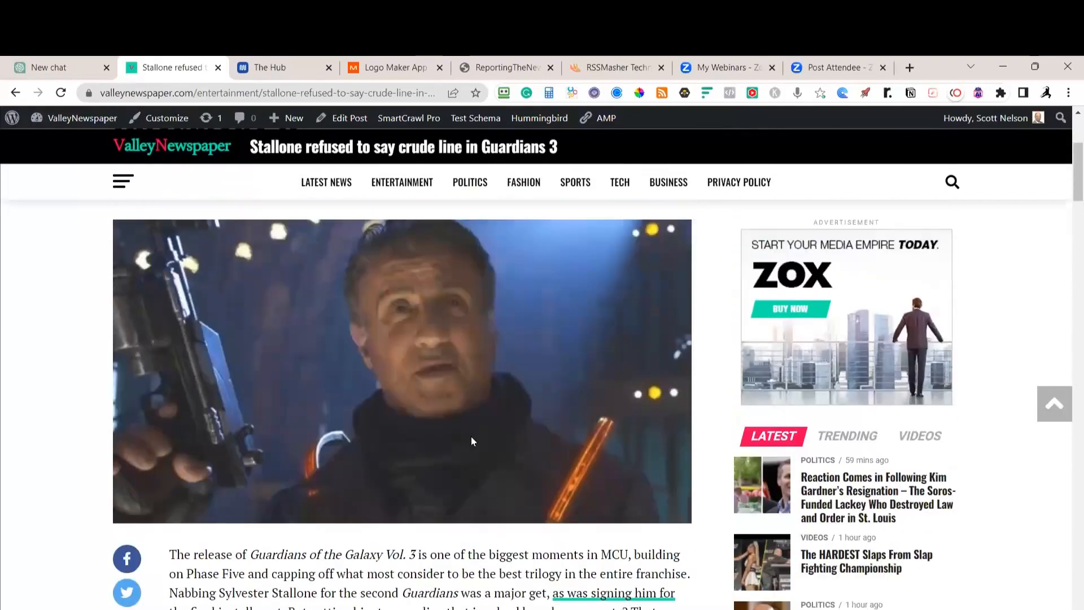
scroll(474, 441, "up", 4)
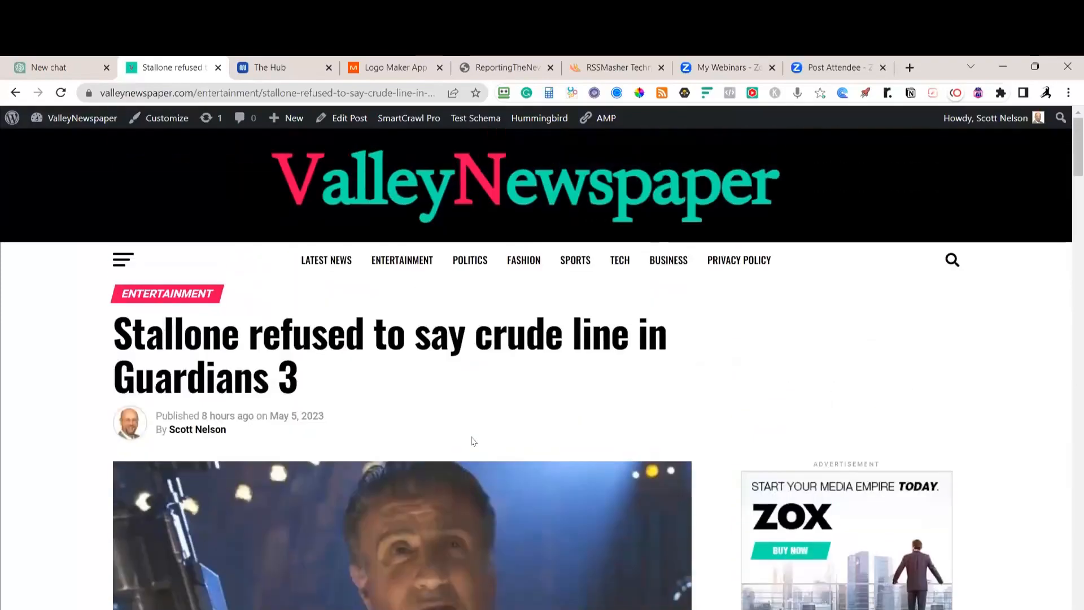
left_click(396, 204)
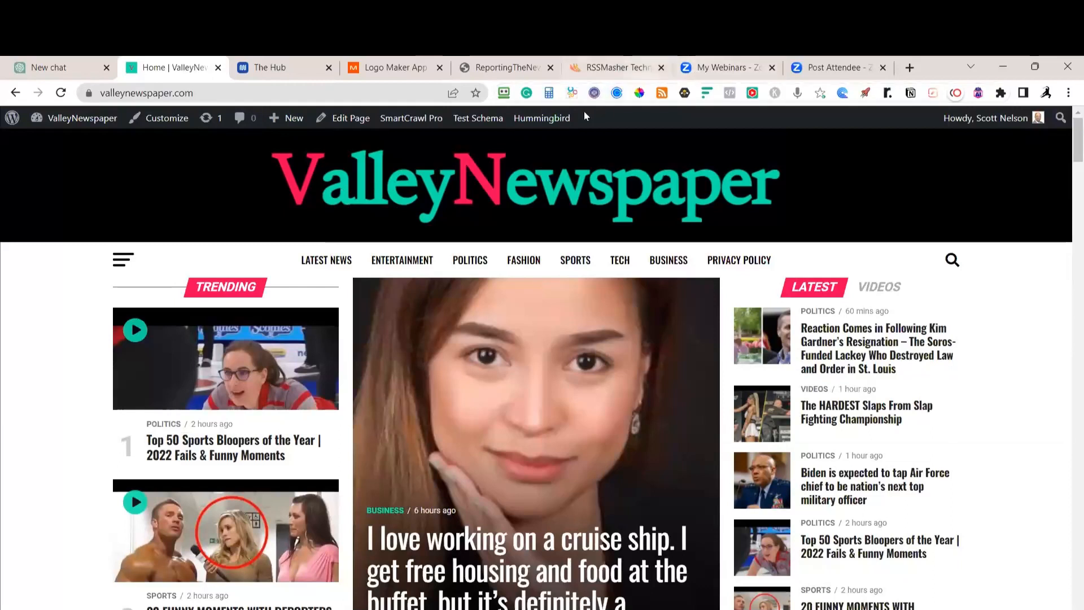
Switch to the ReportingTheNews.com site showing the default 'Hello world!' and 'Are You an RSSMasher?' posts
left_click(497, 68)
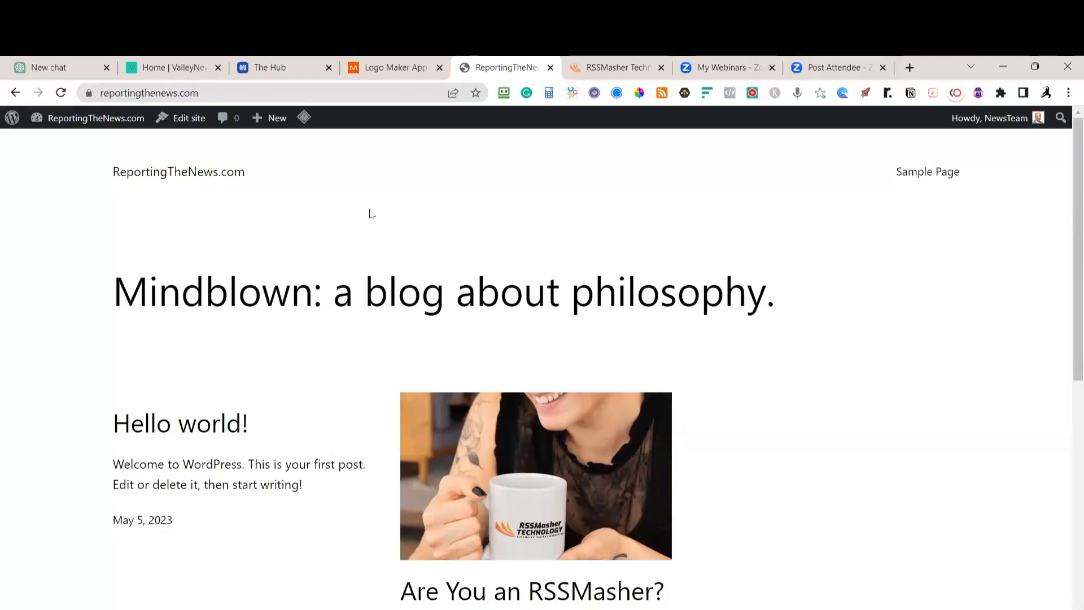
Look over the bare ReportingTheNews.com homepage, then switch to the Notion 'News Site Design Tips' notes
scroll(256, 165, "down", 10)
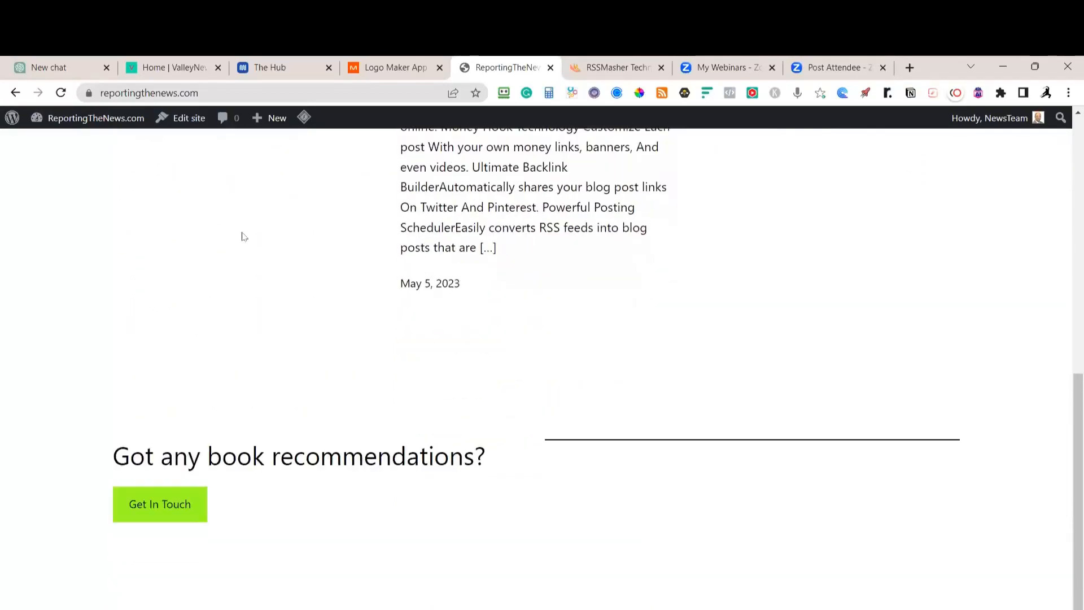
scroll(242, 233, "down", 1)
scroll(243, 232, "up", 4)
scroll(242, 231, "down", 4)
scroll(246, 231, "up", 1)
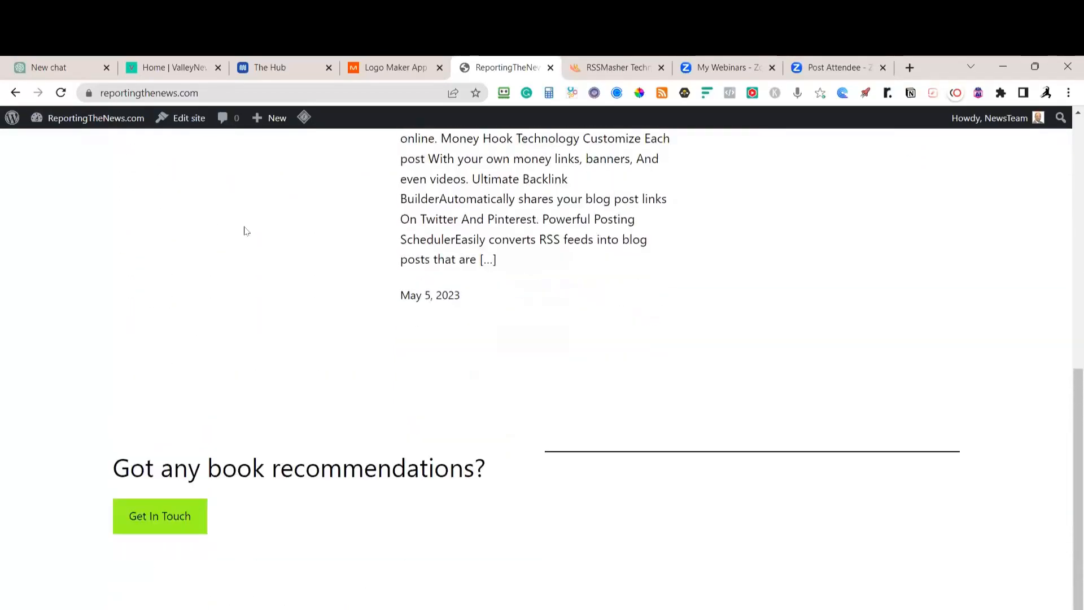
scroll(246, 231, "up", 10)
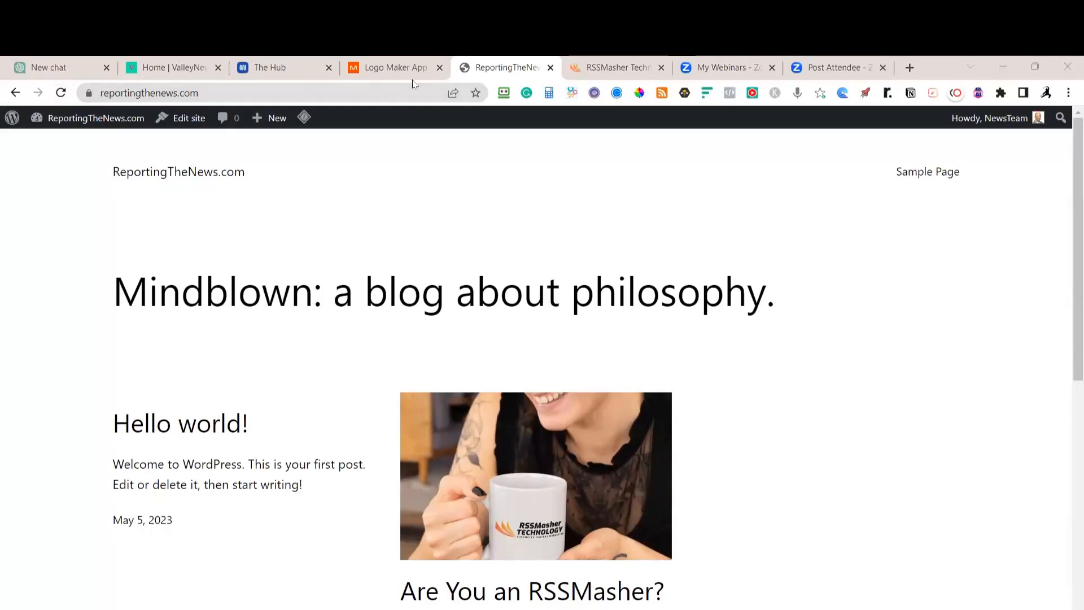
key("alt+Tab")
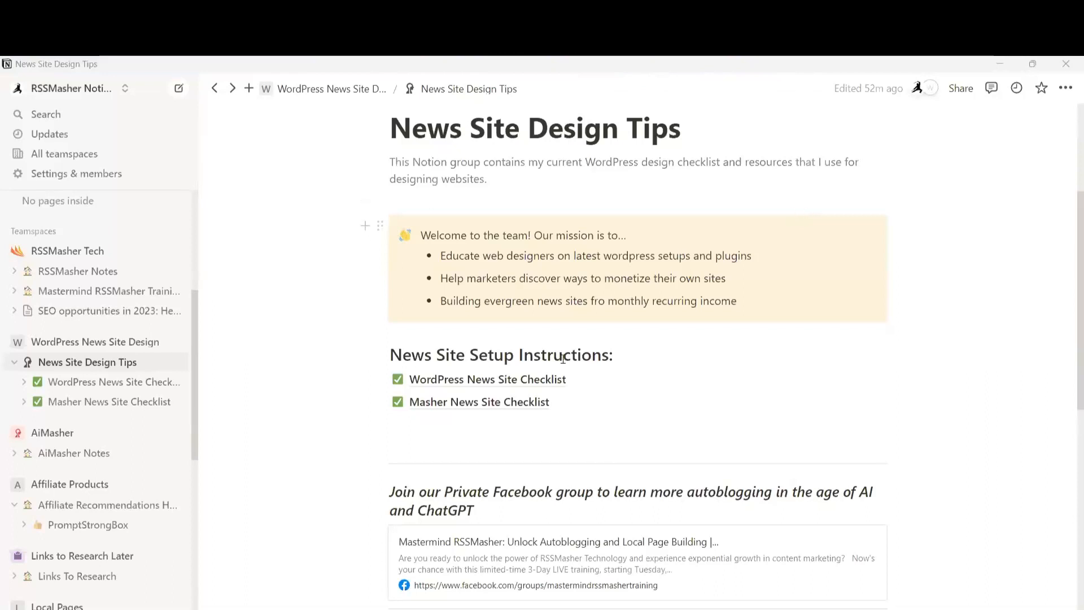
Open the WordPress News Site Checklist page from the News Site Setup Instructions
left_click(458, 380)
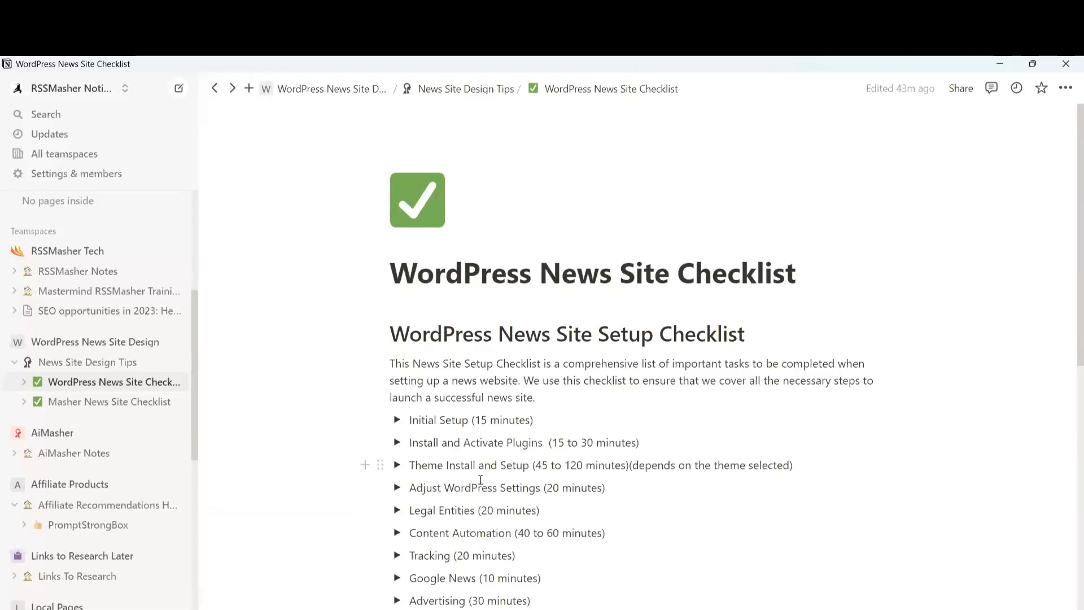
Expand the 'Initial Setup (15 minutes)' toggle to show its three tasks
left_click(398, 420)
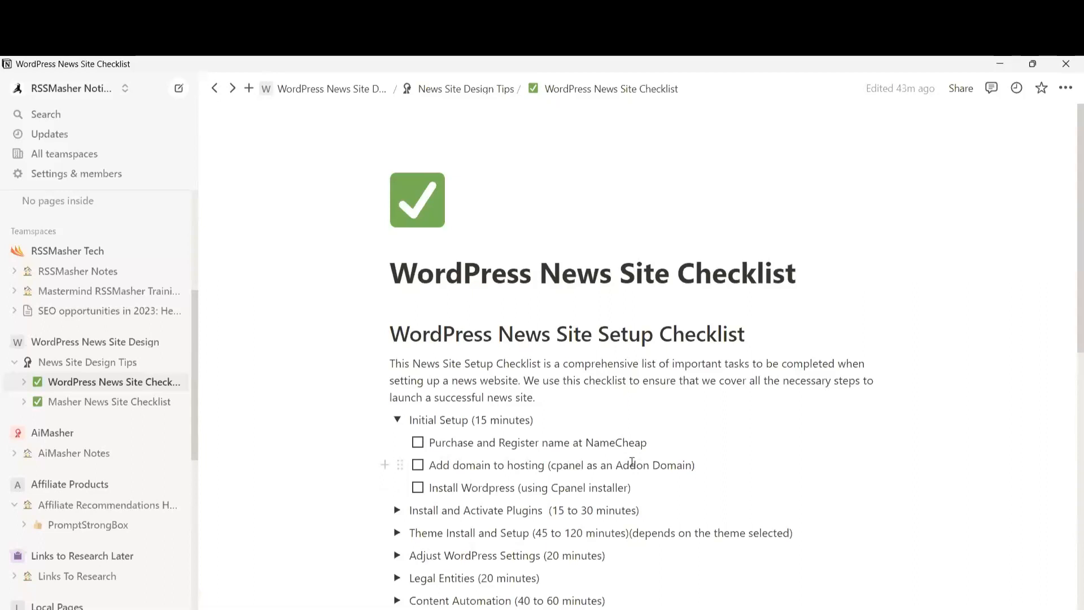
Check off the NameCheap registration, add-domain-to-hosting and WordPress install tasks, then return to Chrome
left_click_drag(617, 465, 692, 465)
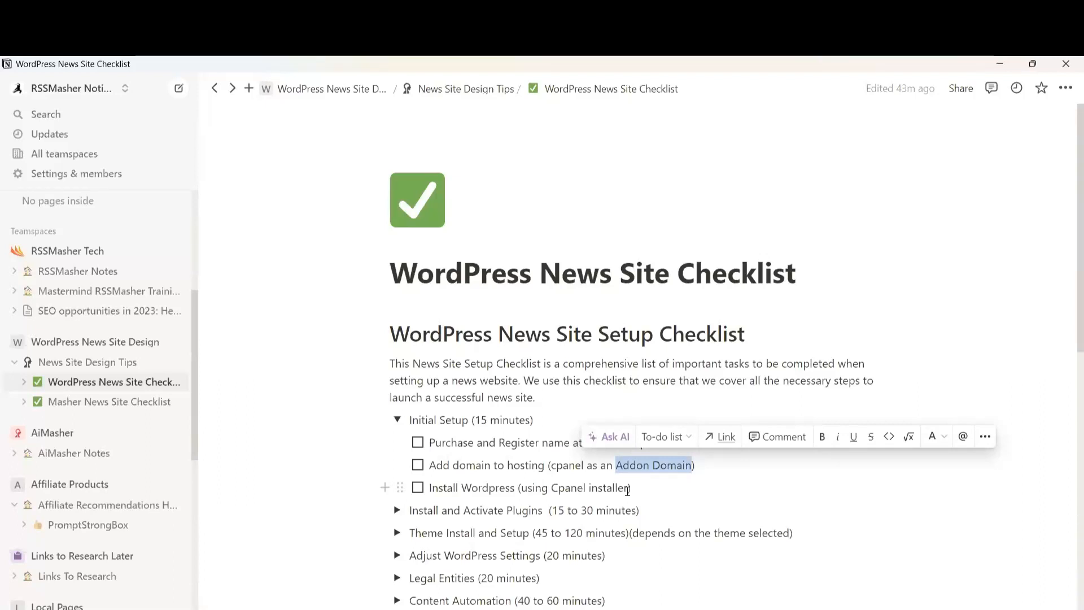
left_click(420, 443)
left_click(418, 465)
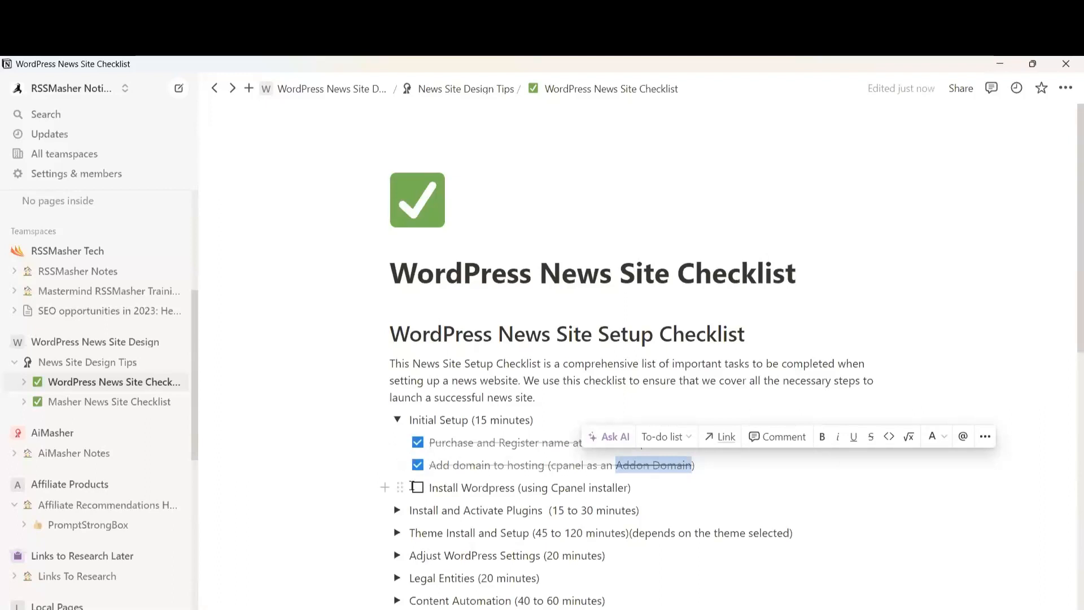
left_click(418, 489)
key("alt+Tab")
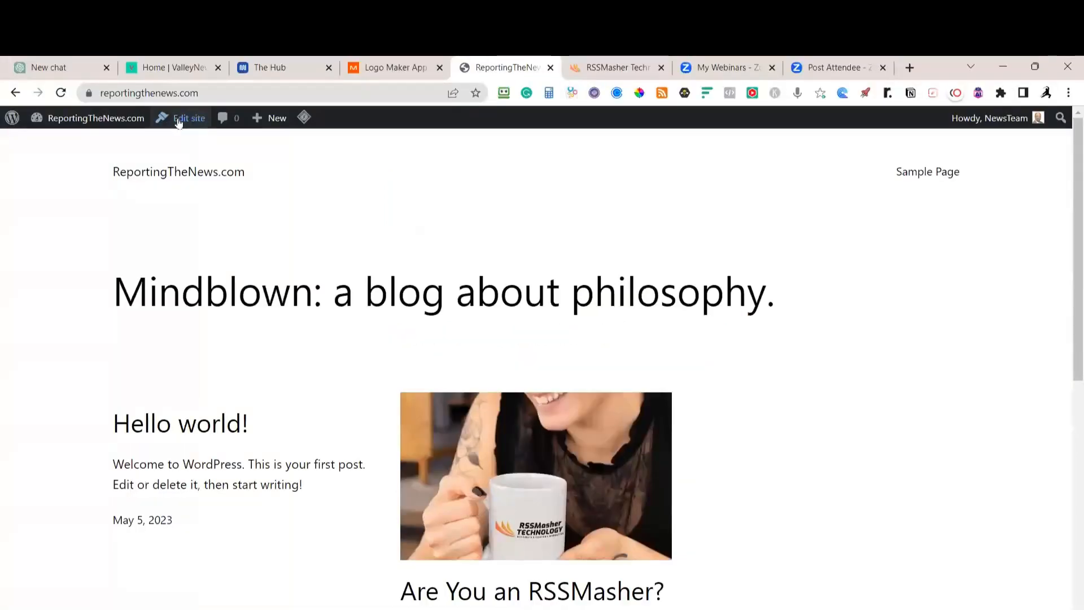
Go to the ReportingTheNews.com admin Dashboard and view the installed Plugins list
mouse_move(68, 119)
left_click(72, 148)
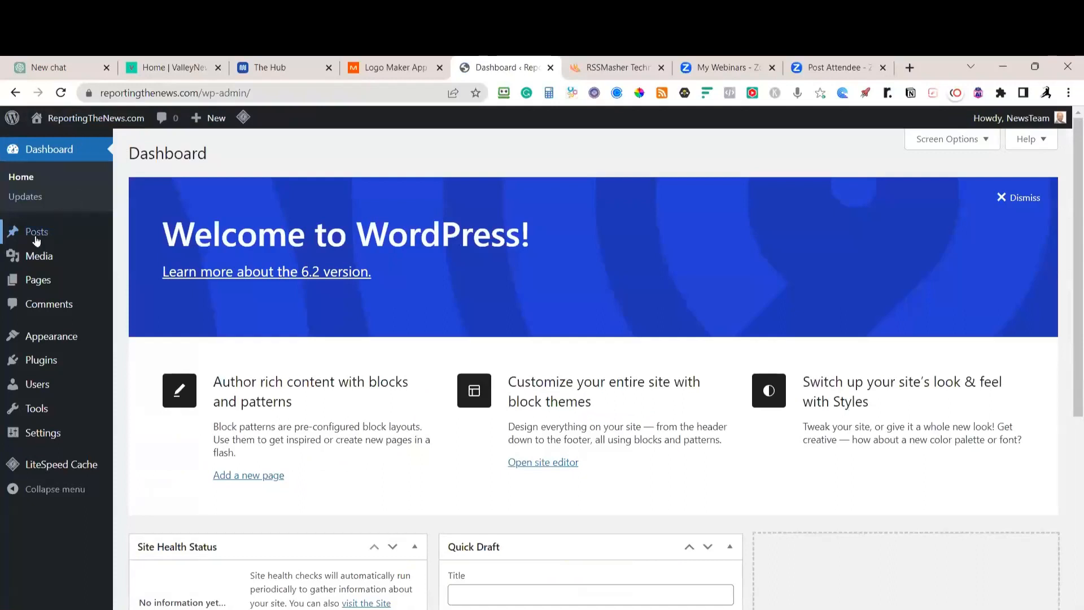
left_click(47, 367)
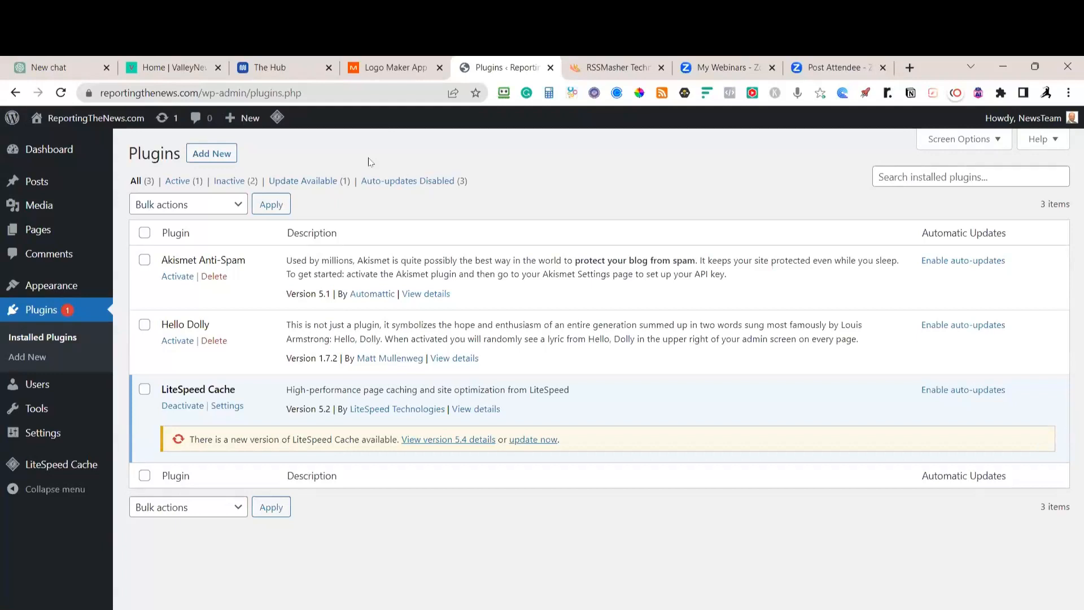
Bulk-deactivate the checked Hello Dolly and LiteSpeed Cache plugins
left_click(145, 326)
left_click(144, 389)
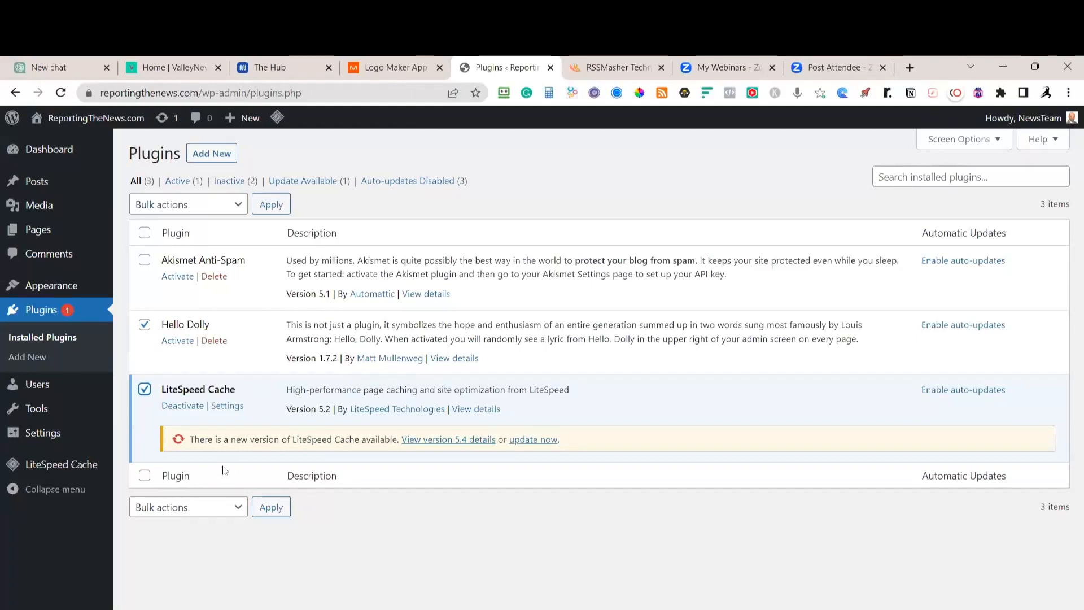
left_click(235, 509)
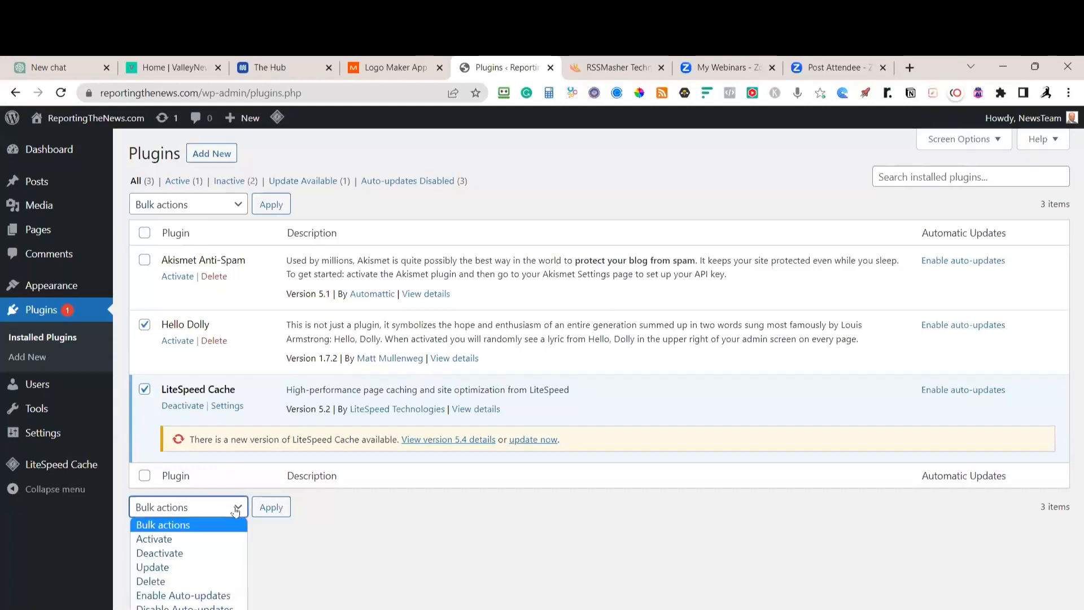
left_click(178, 555)
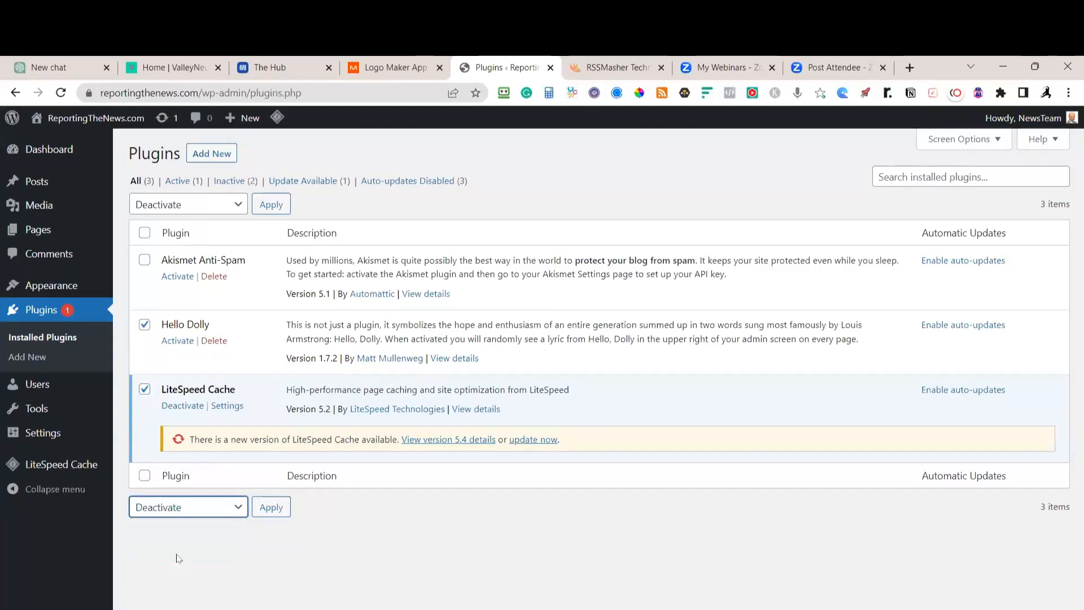
left_click(277, 508)
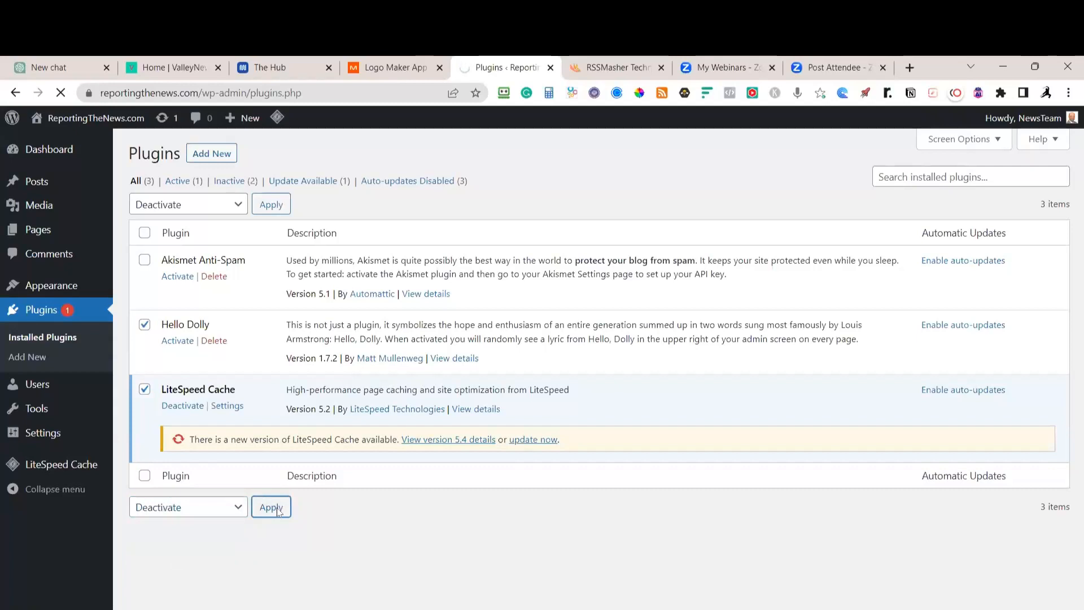
left_click(145, 366)
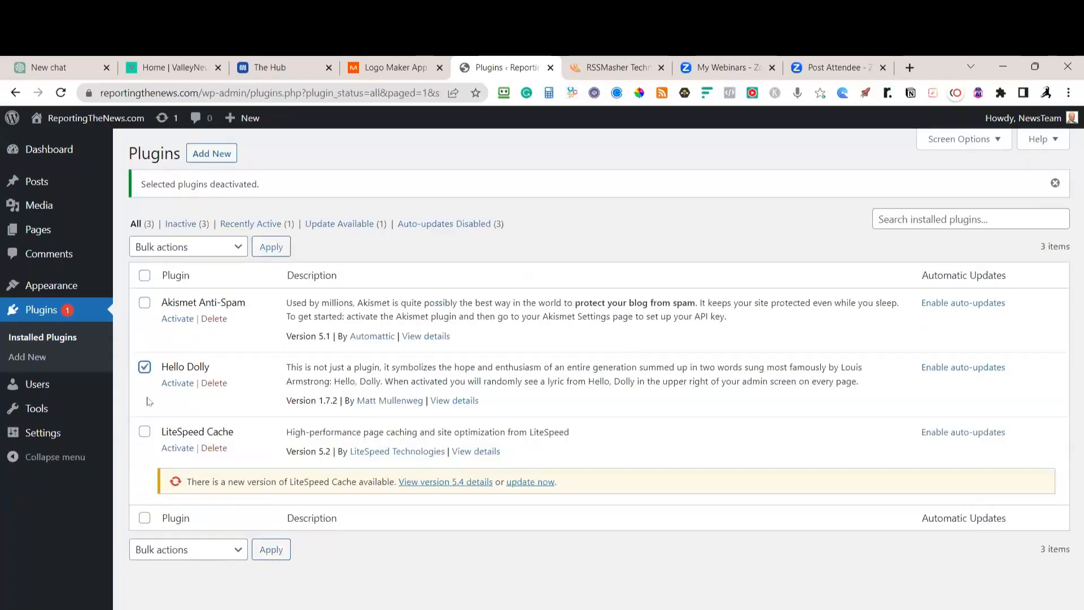
Bulk-delete Hello Dolly and LiteSpeed Cache, confirming removal of their files and data
left_click(145, 432)
left_click(229, 246)
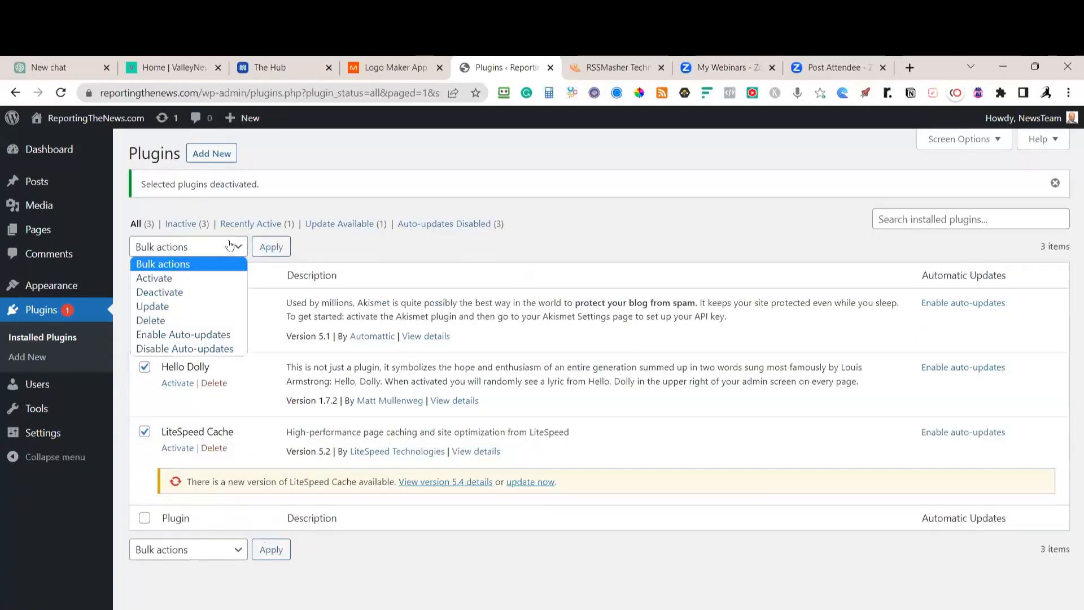
left_click(163, 320)
left_click(273, 248)
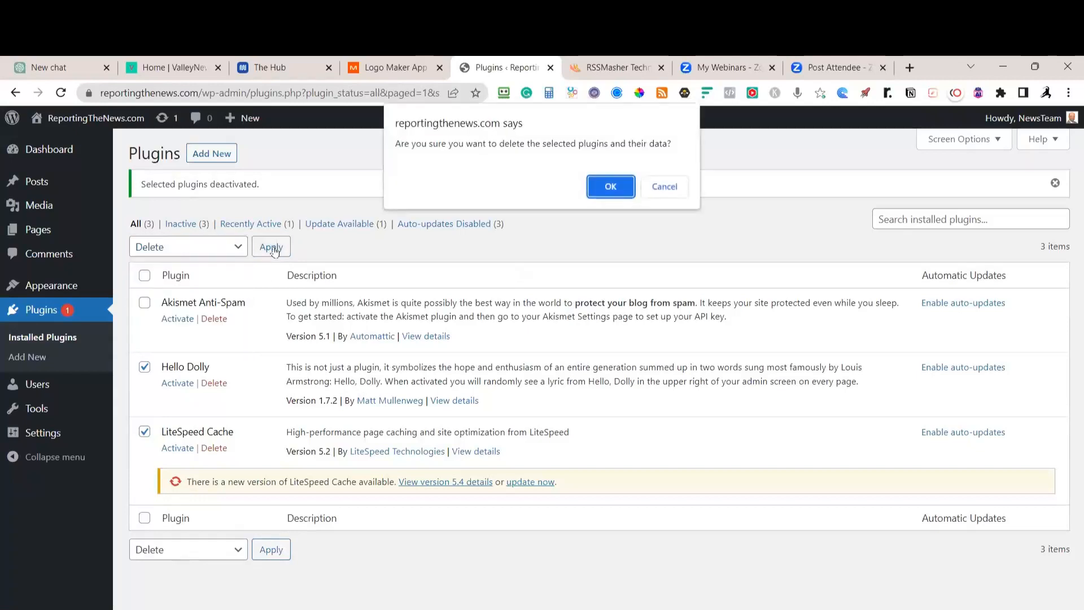
left_click(607, 187)
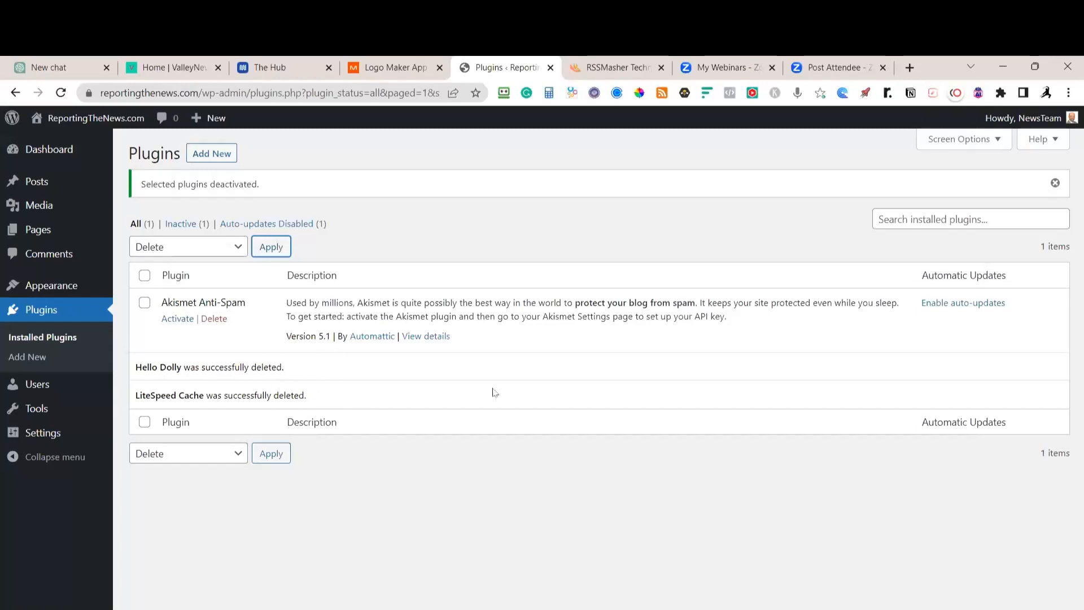
Enable automatic updates for Akismet Anti-Spam
left_click(947, 305)
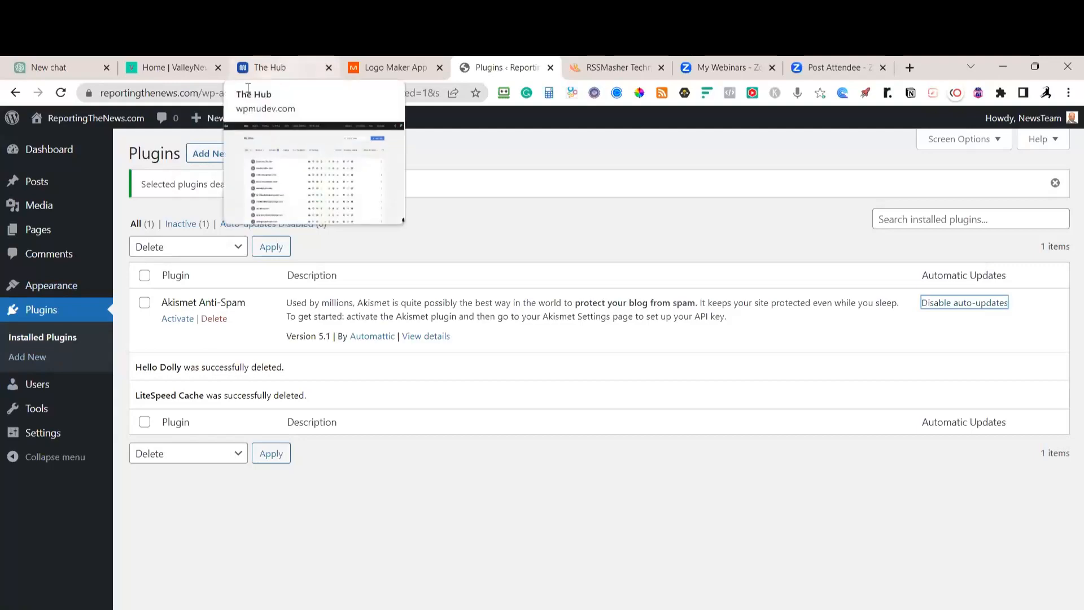
left_click(364, 84)
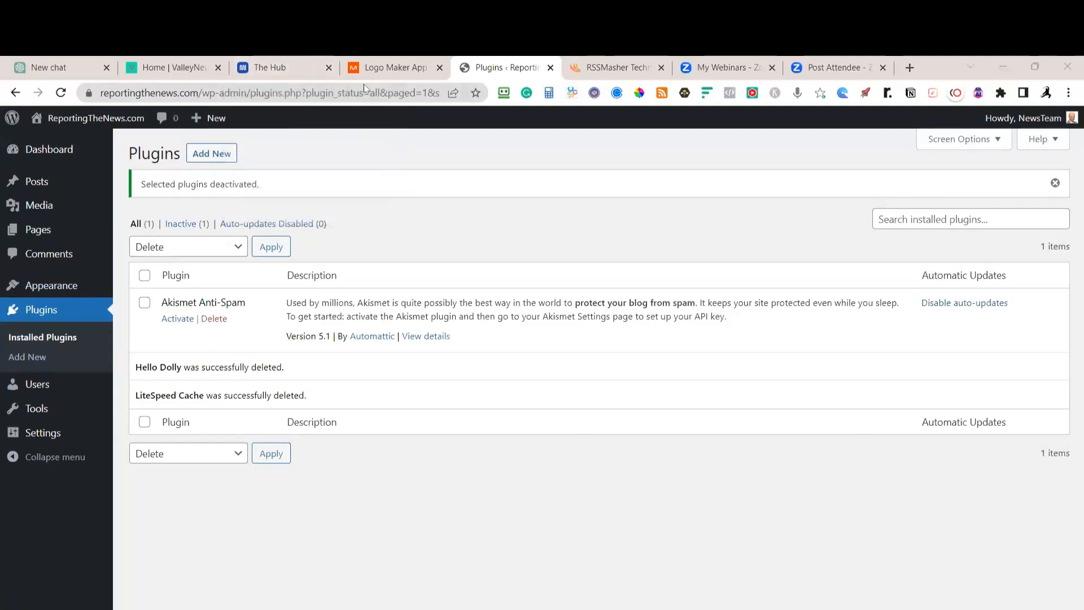
key("alt+Tab")
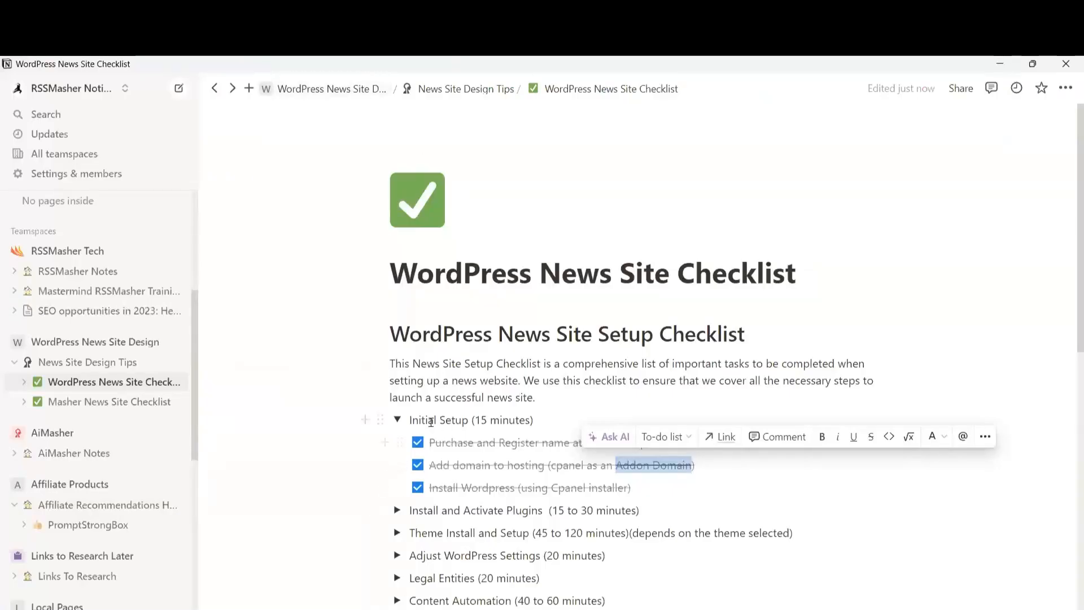
Tick the Delete Hello Dolly task under Install and Activate Plugins
left_click(397, 419)
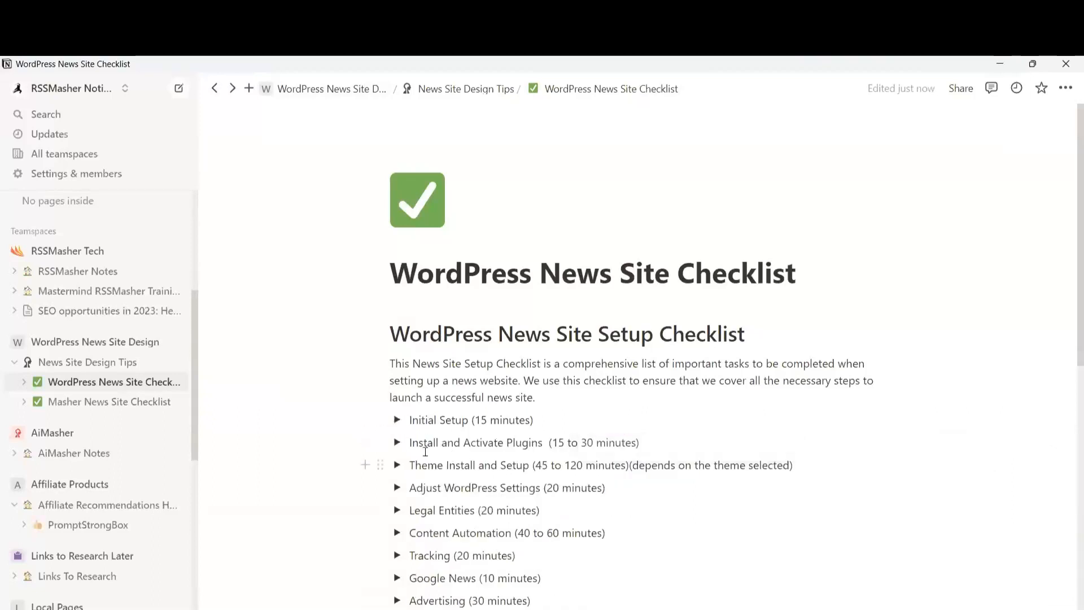
left_click(397, 442)
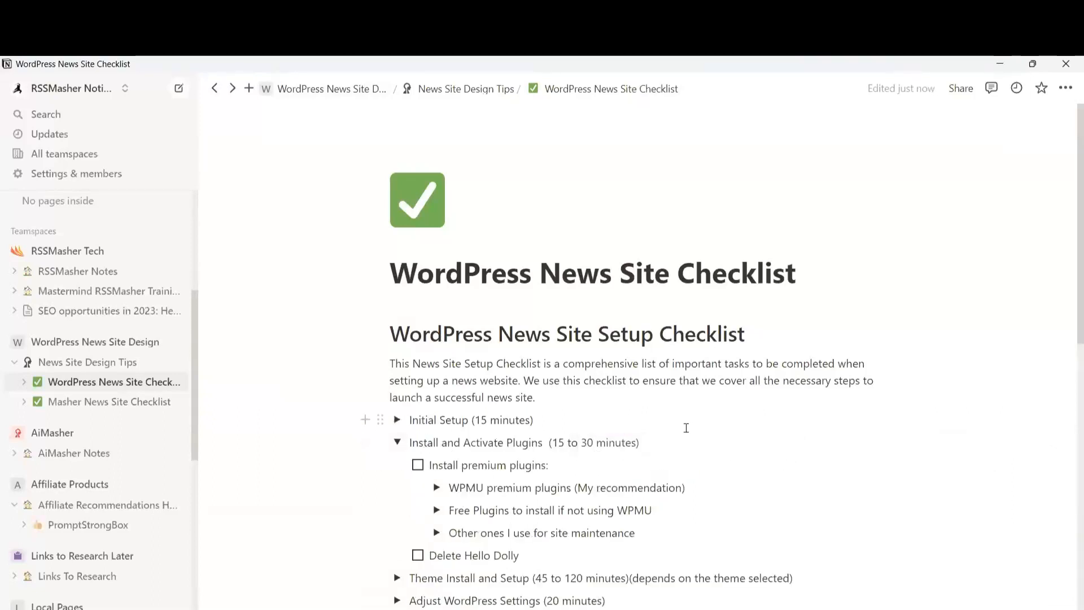
scroll(686, 428, "down", 1)
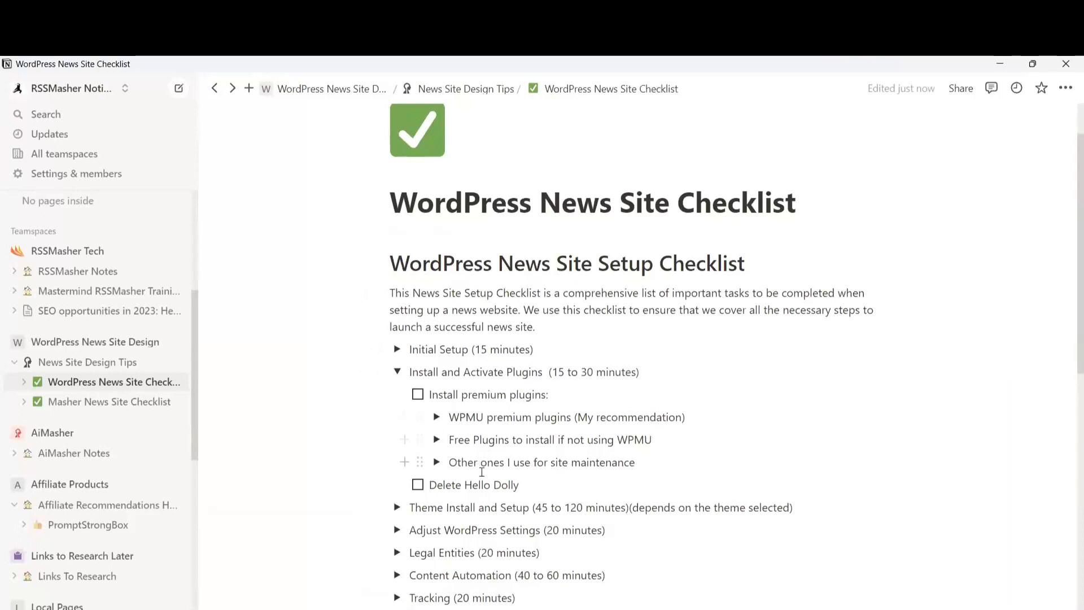
left_click(418, 485)
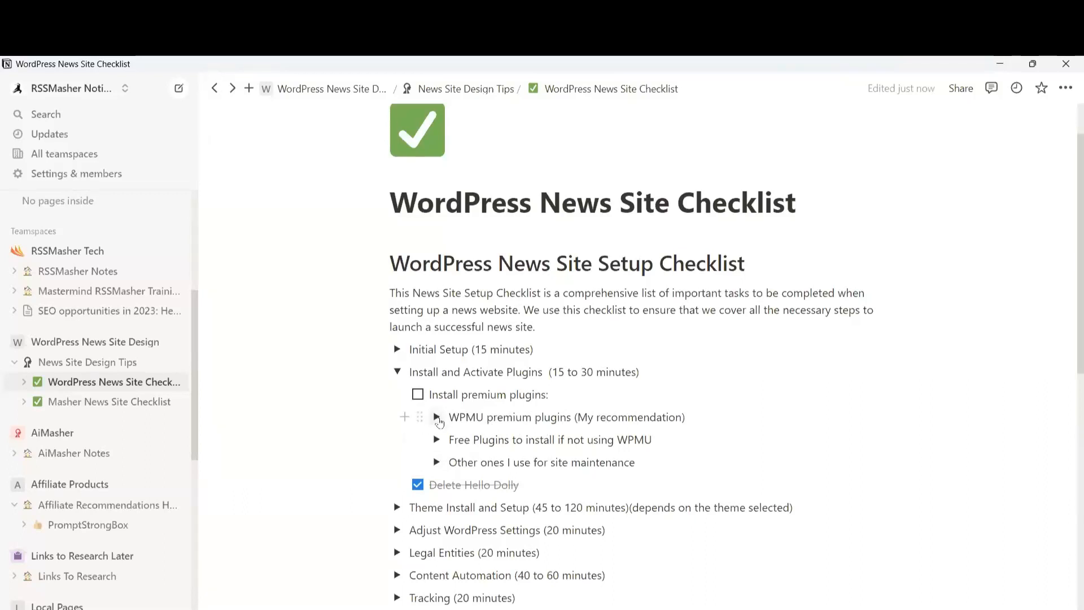
Expand WPMU premium plugins to show its list of seven installed plugins
left_click(437, 417)
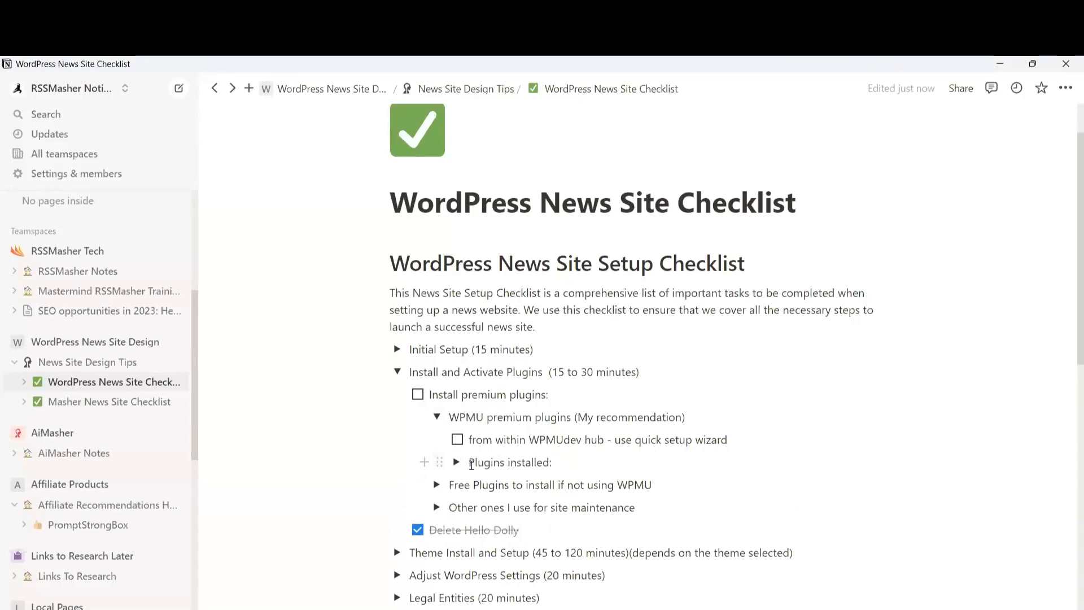
left_click(456, 462)
scroll(671, 500, "down", 3)
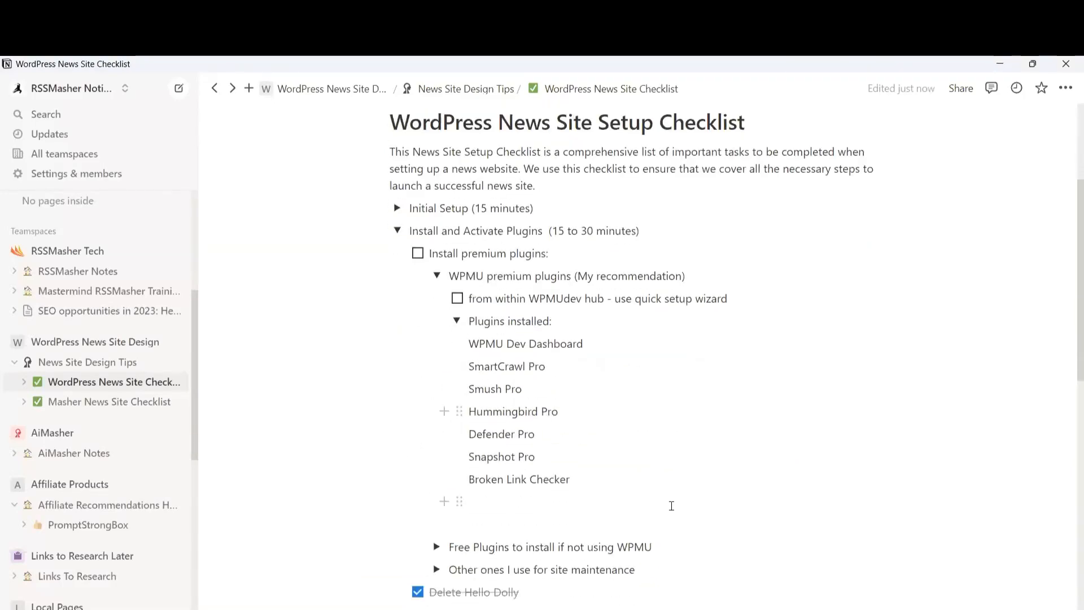
scroll(671, 506, "up", 2)
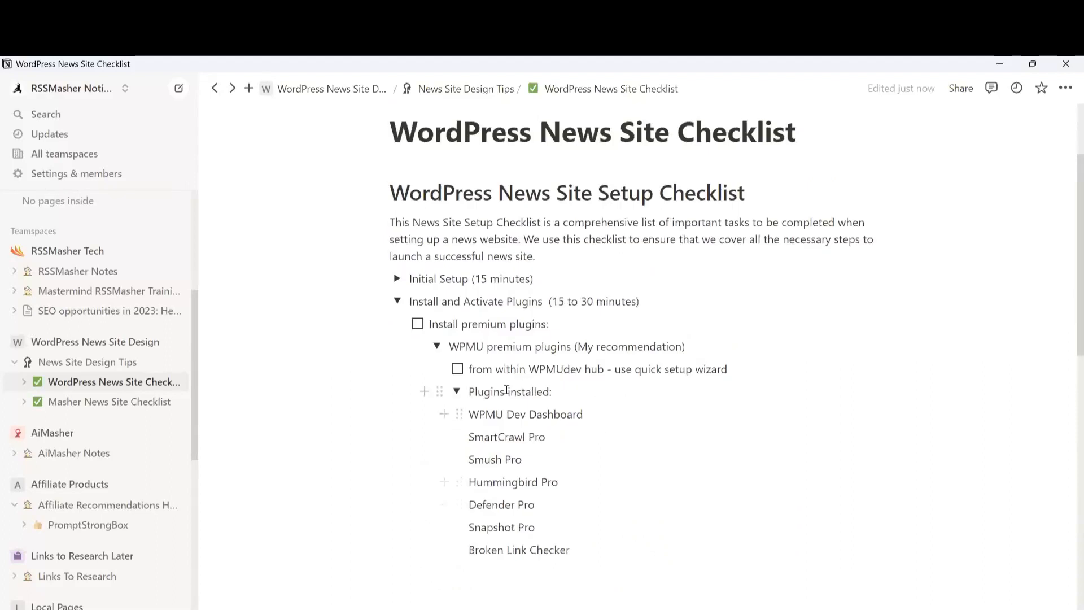
left_click(437, 347)
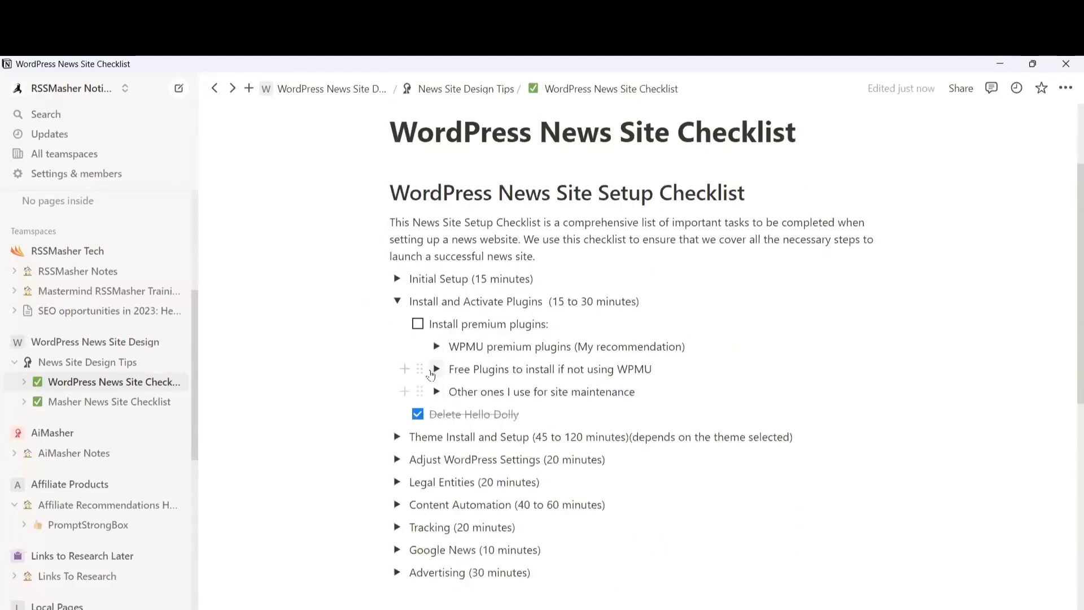
left_click(438, 370)
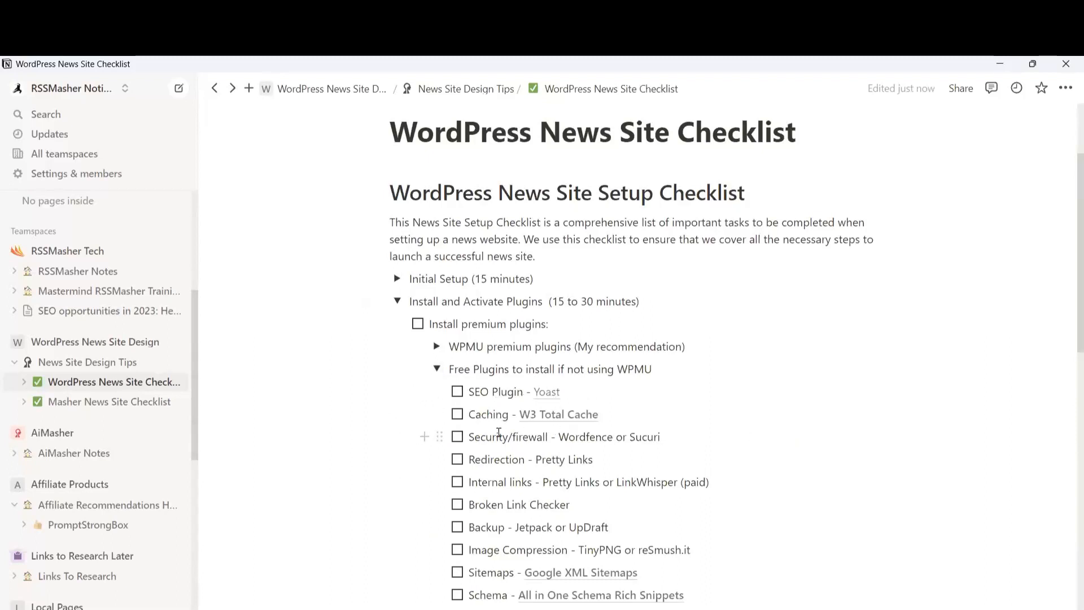
mouse_move(562, 419)
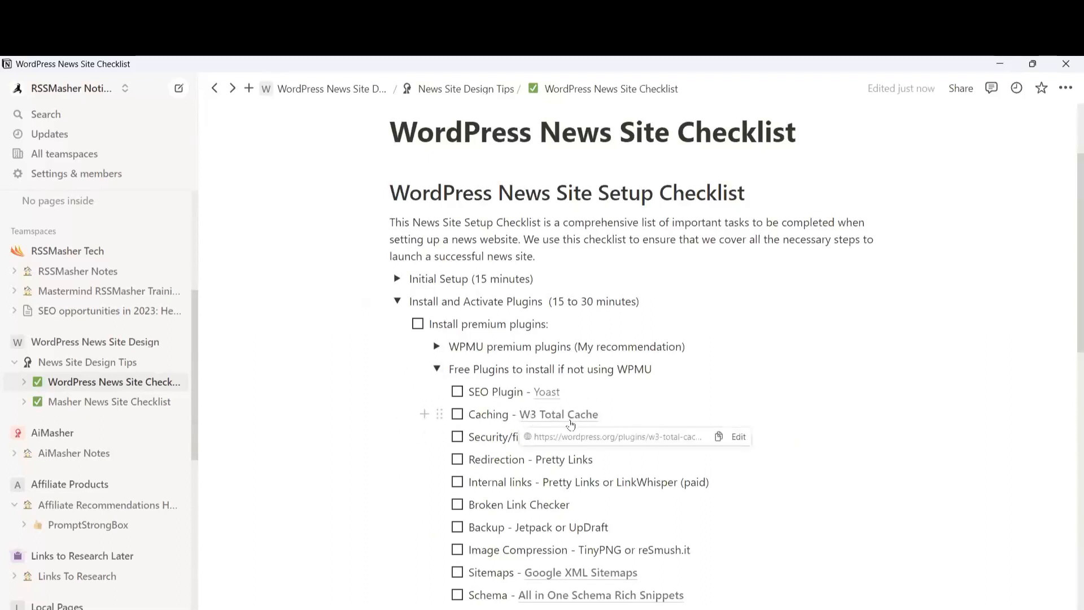
mouse_move(545, 395)
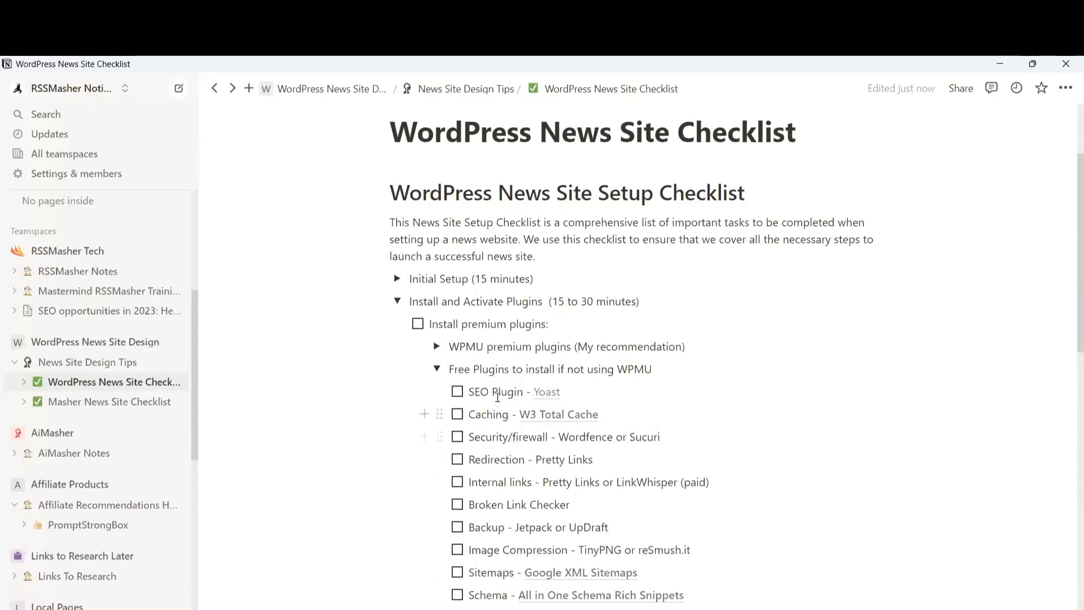
scroll(496, 584, "down", 1)
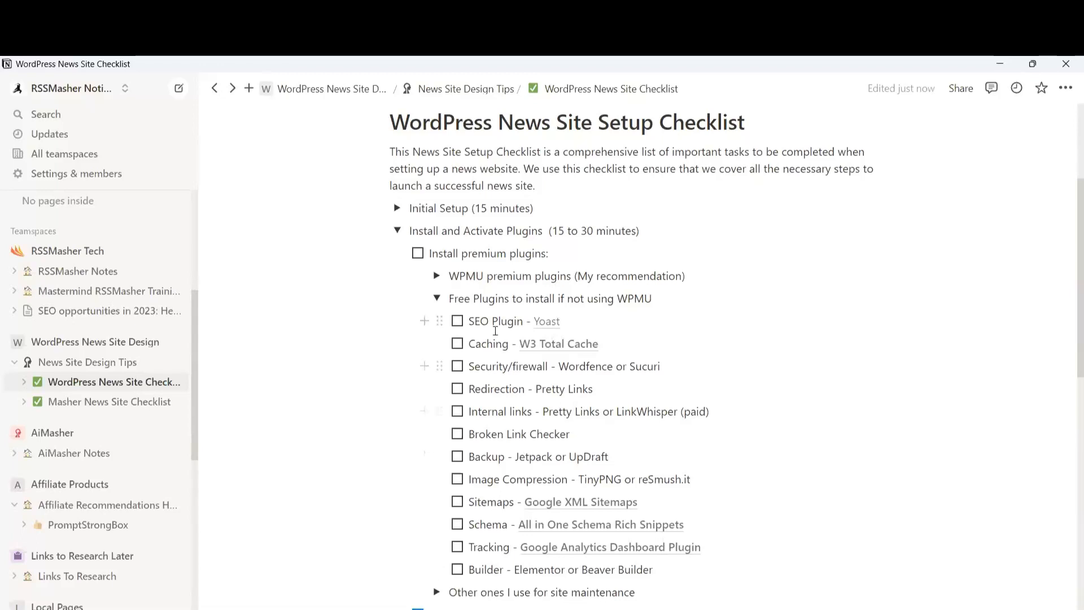
left_click(436, 299)
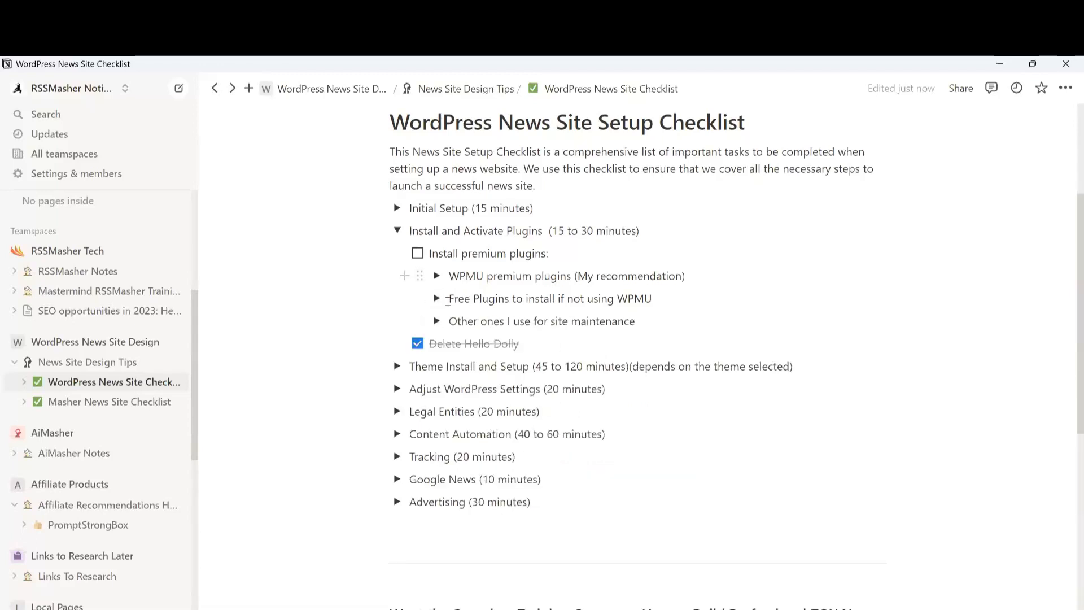
left_click(435, 299)
left_click(436, 299)
left_click(436, 276)
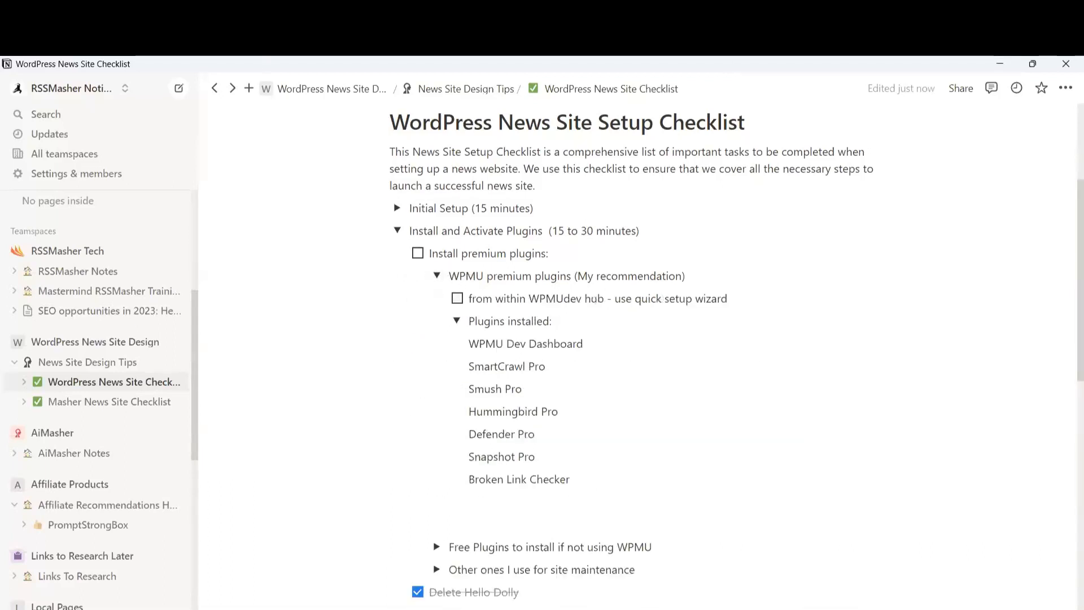
left_click(344, 75)
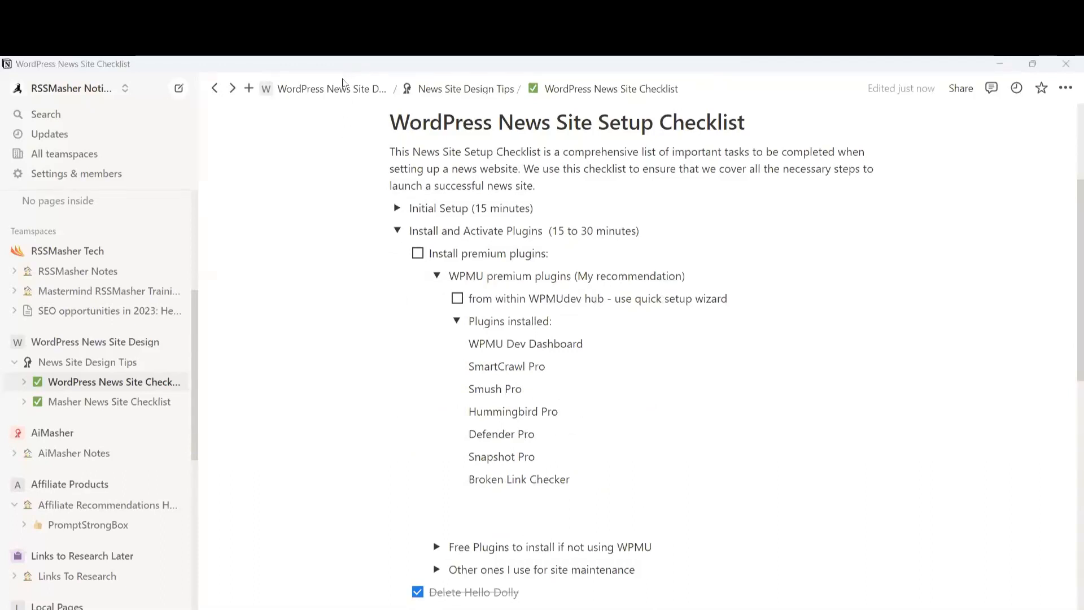
In The Hub, add an existing website using automatic connection with admin credentials
key("alt+Tab")
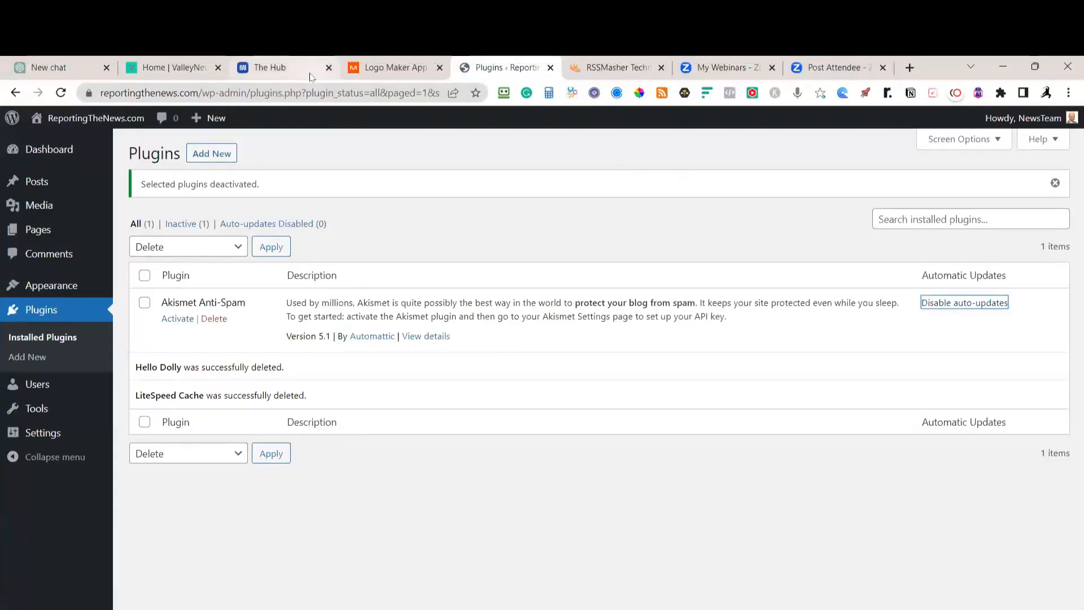
mouse_move(276, 72)
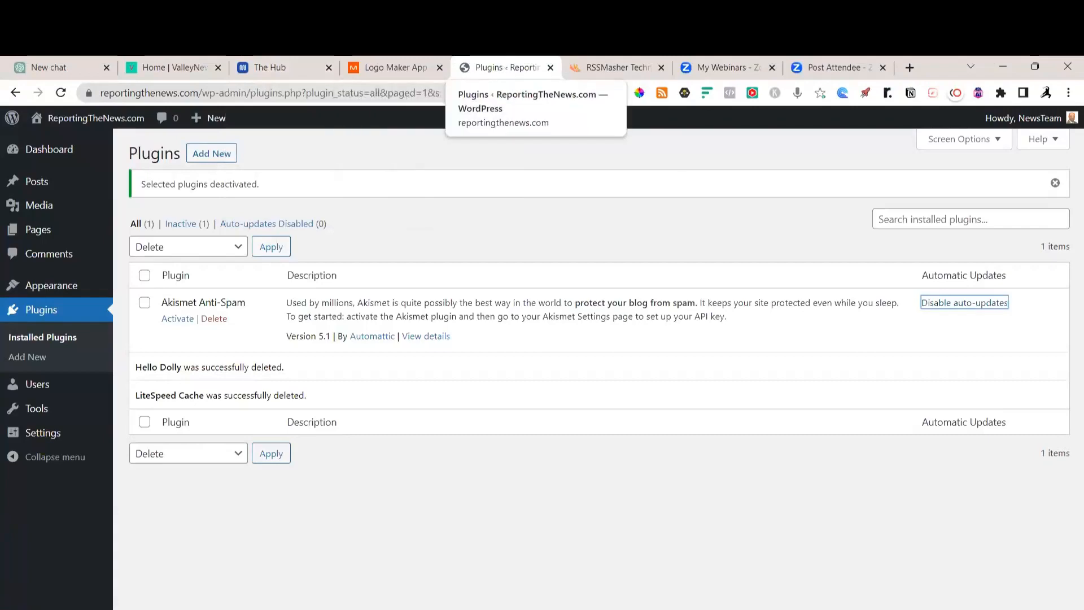
key("alt+Tab")
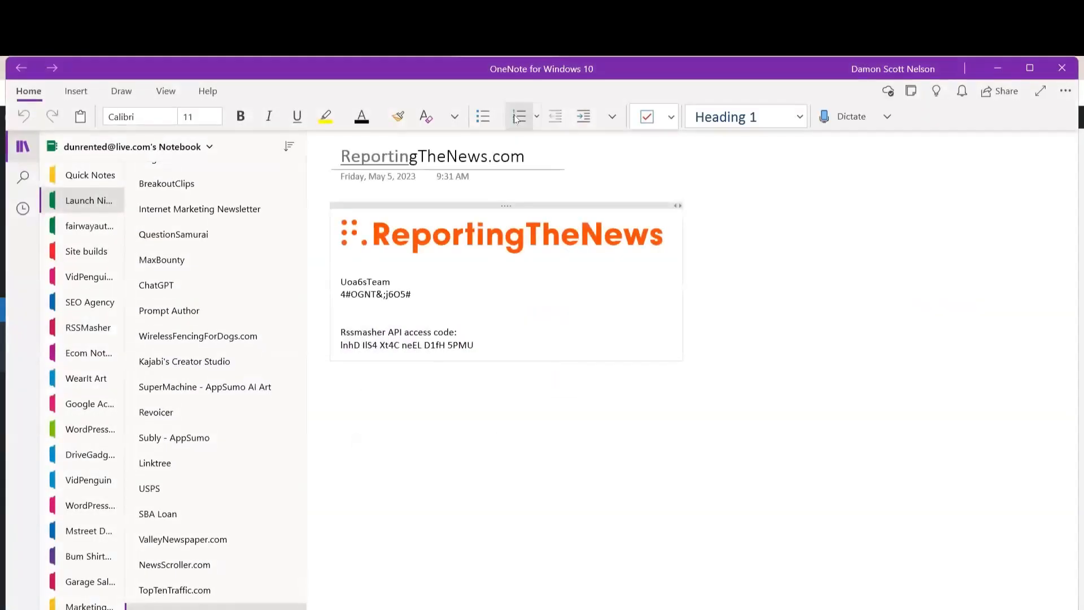
key("alt+Tab")
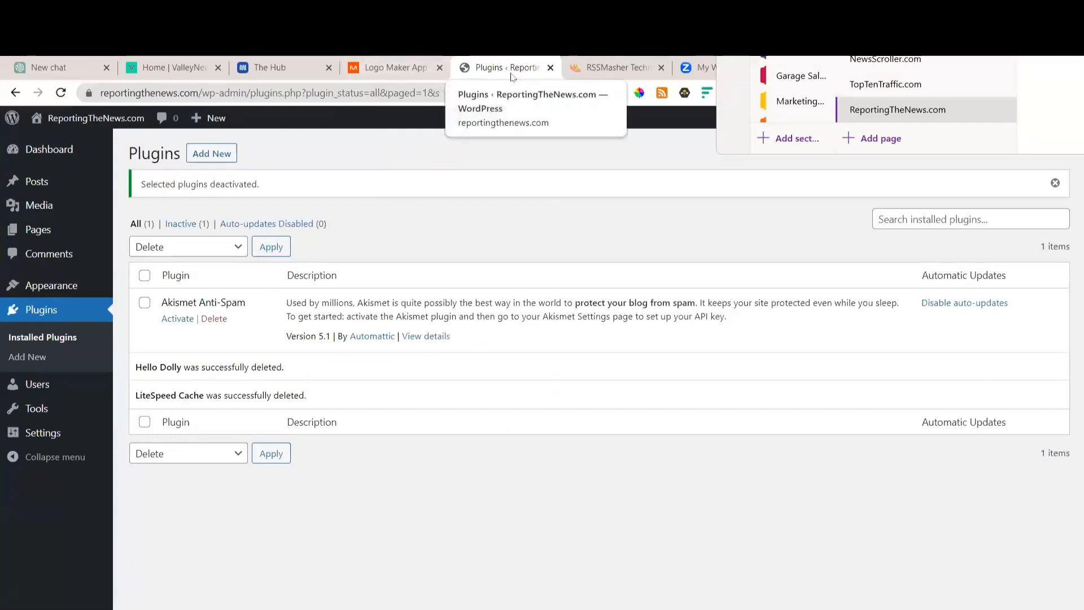
left_click(291, 72)
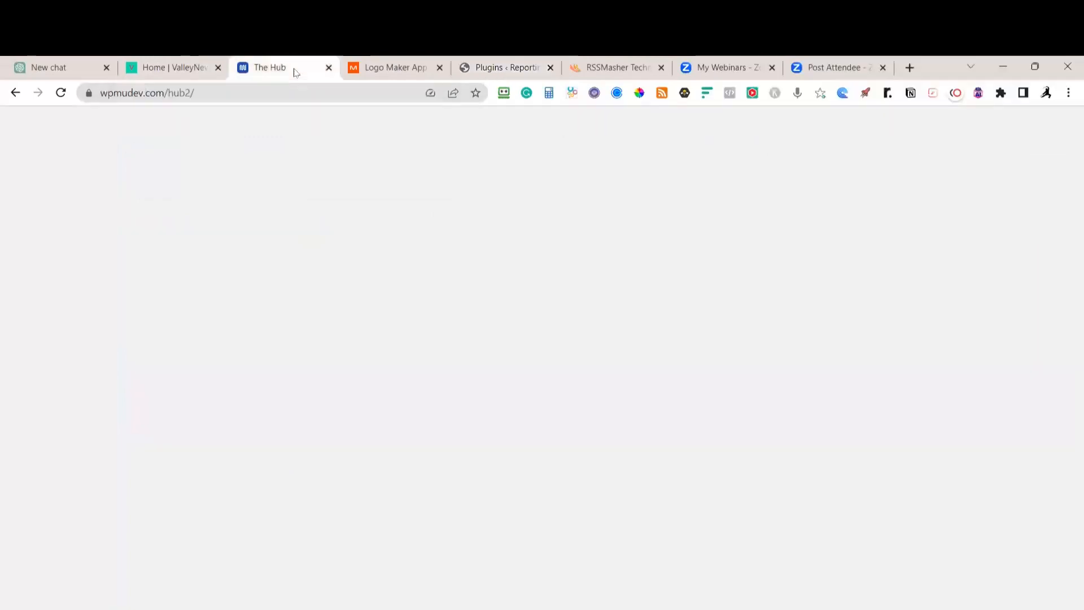
left_click(869, 190)
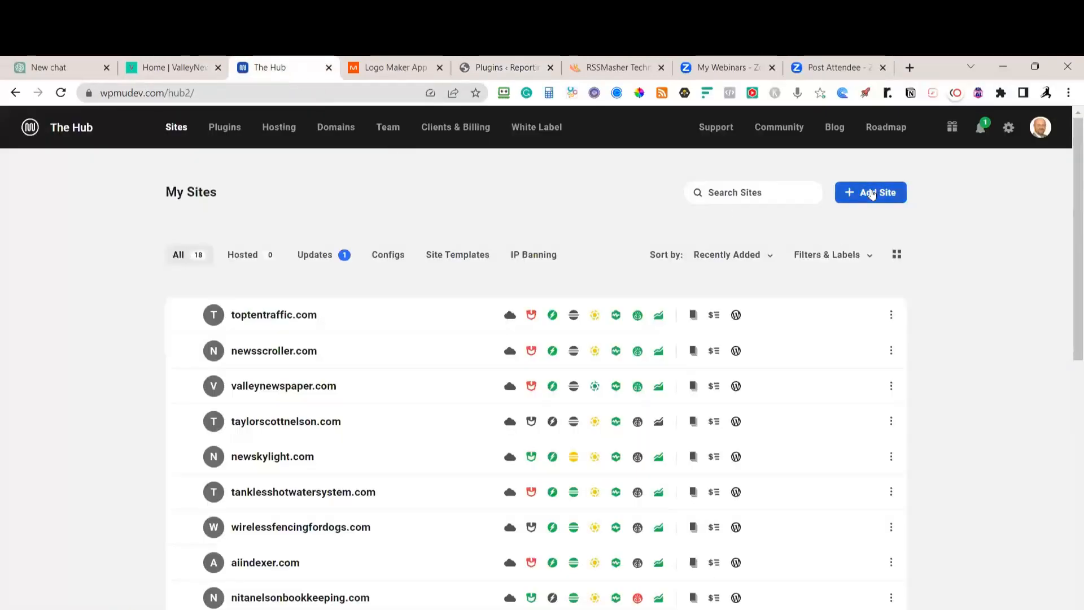
left_click(258, 596)
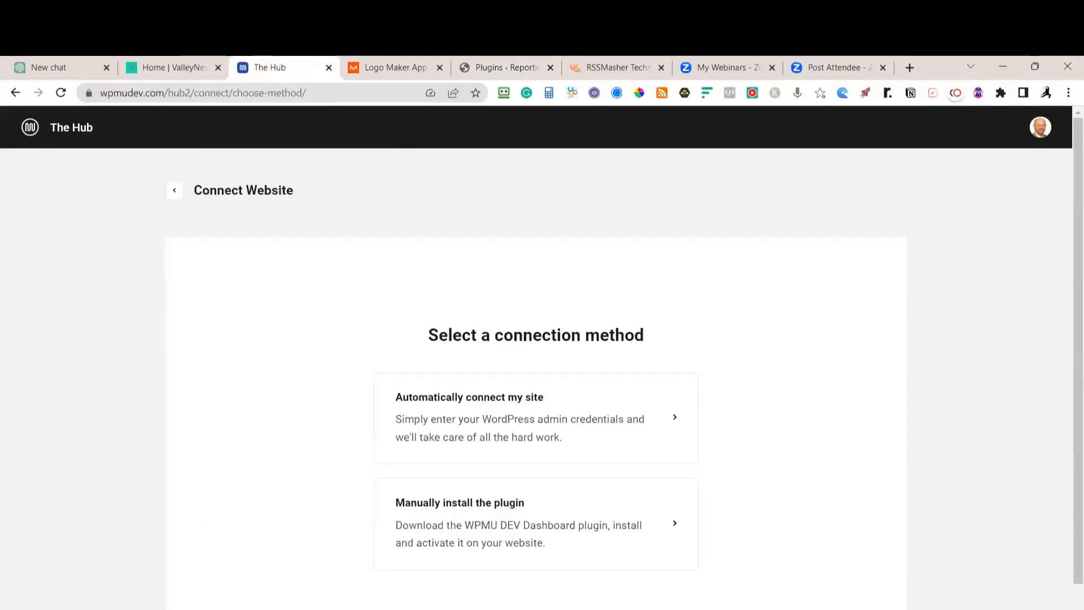
left_click(494, 433)
Paste the site's admin username and password from the notes and connect the site
key("alt+Tab")
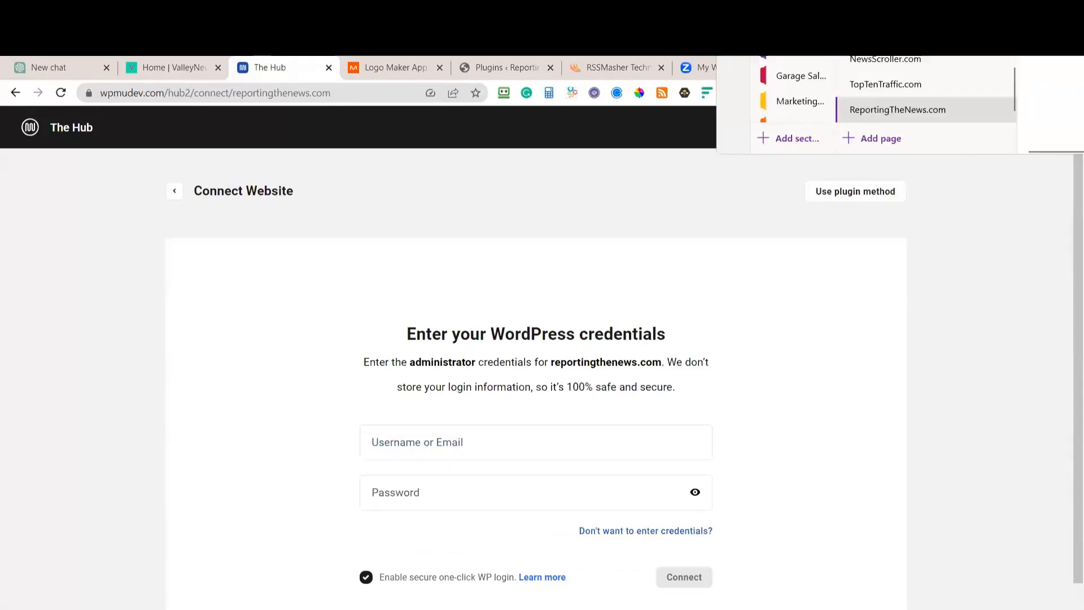
key("alt+Tab")
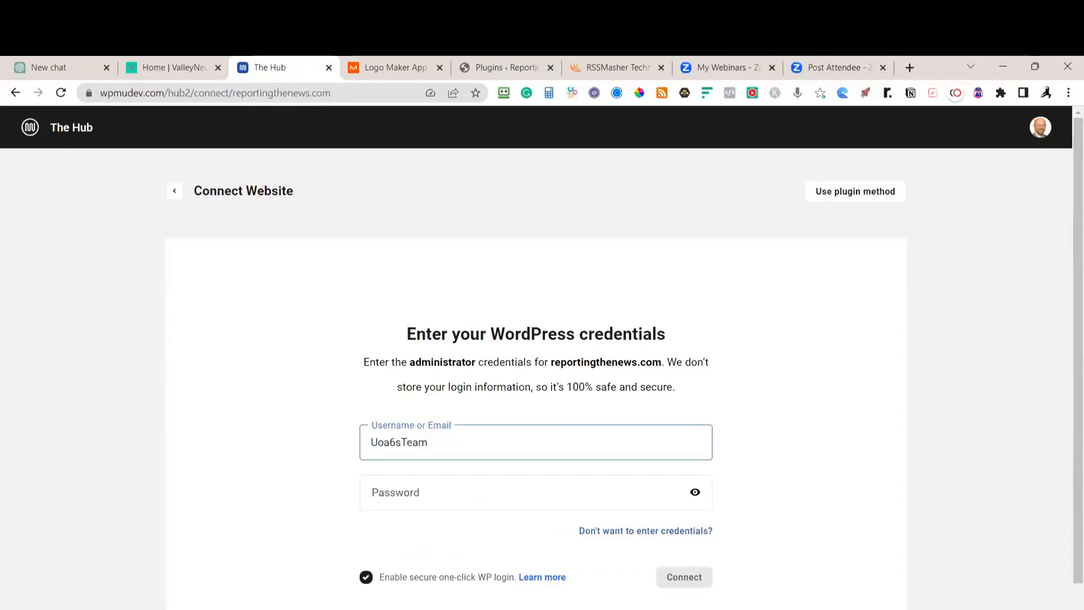
key("alt+Tab")
key("alt+Tab")
key("Tab")
key("ctrl+v")
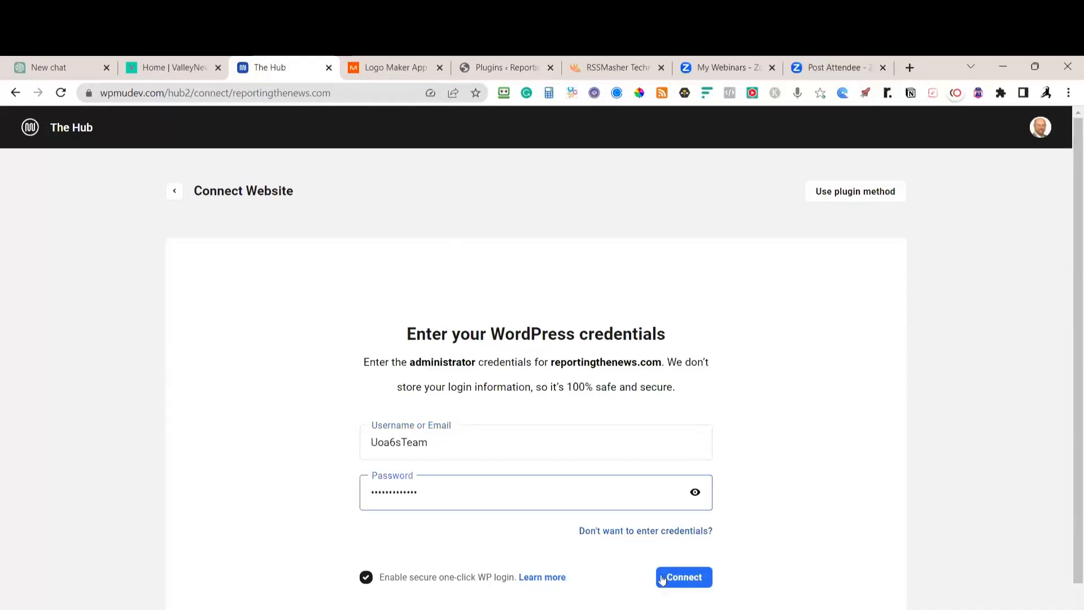
left_click(671, 581)
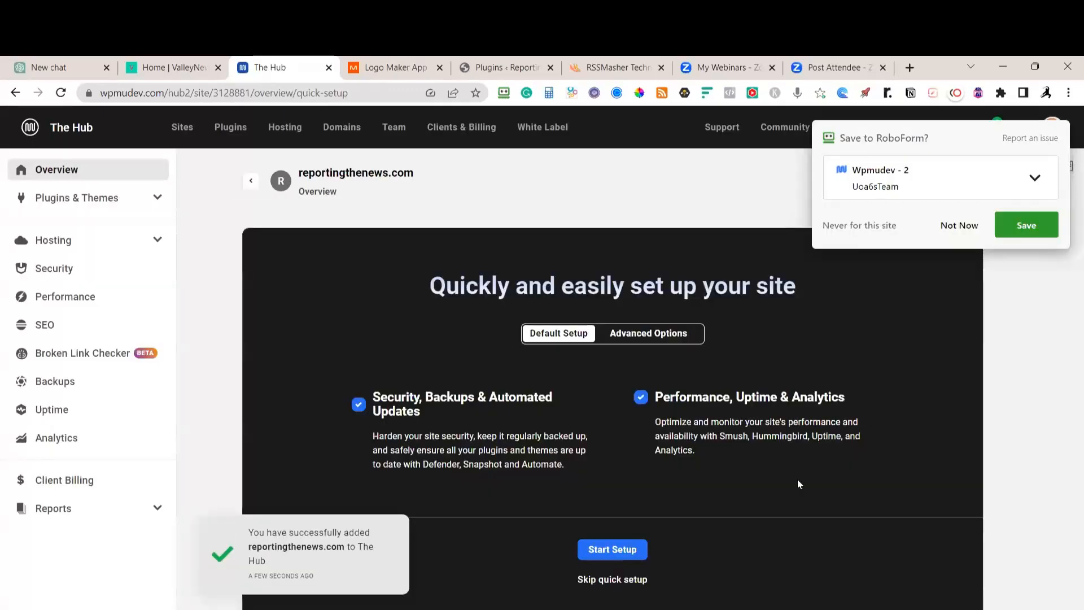
Launch the Default Setup quick setup in The Hub, then return to the Notion checklist
left_click(615, 558)
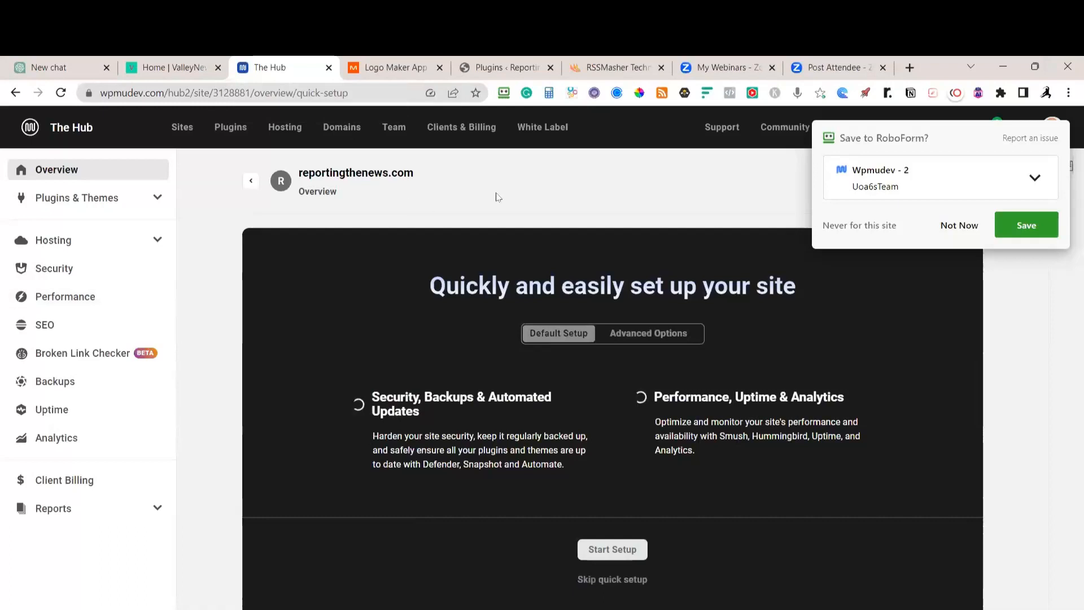
key("alt+Tab")
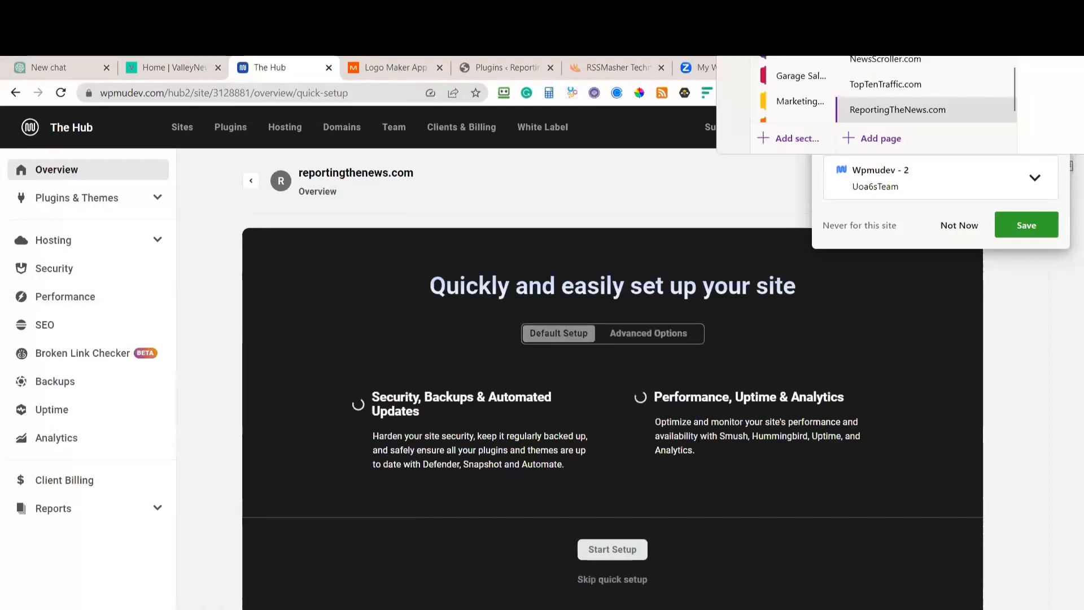
key("alt+Tab")
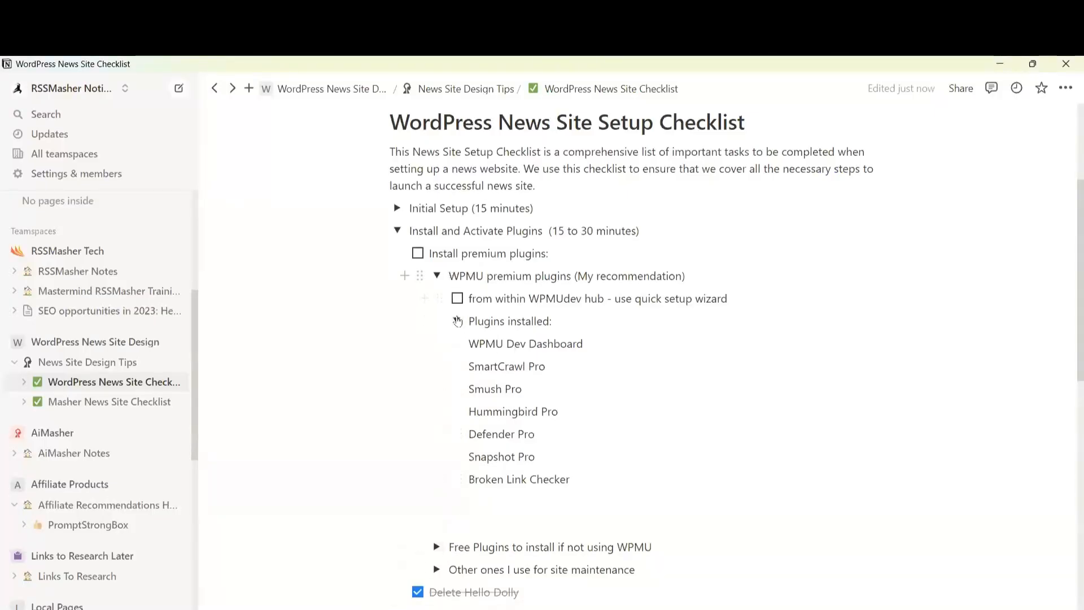
Collapse WPMU premium plugins and look through the Free Plugins to install list
left_click(437, 276)
left_click(437, 298)
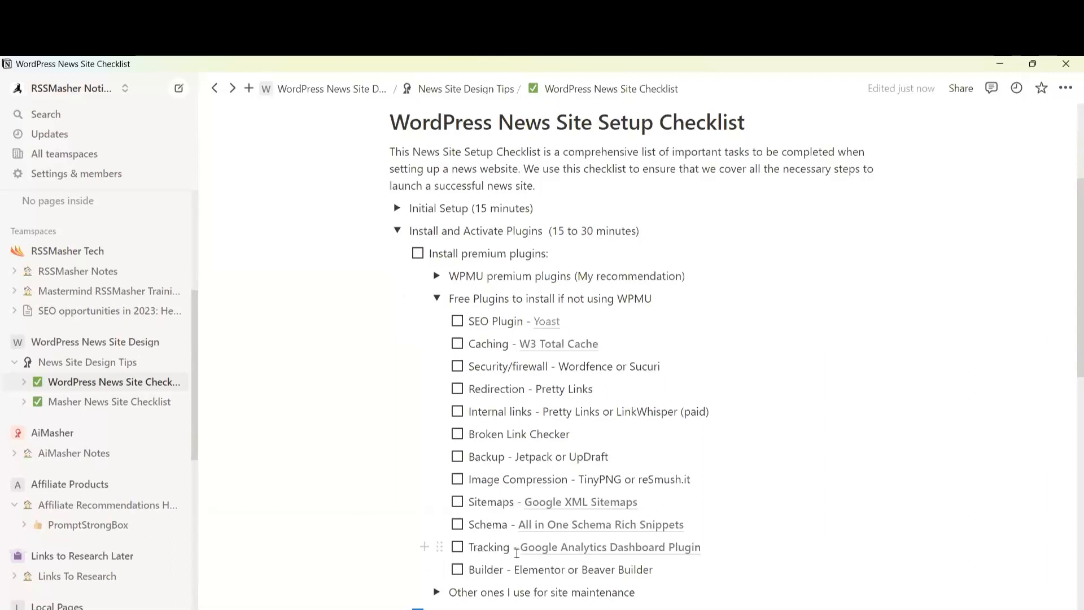
mouse_move(570, 548)
left_click(437, 298)
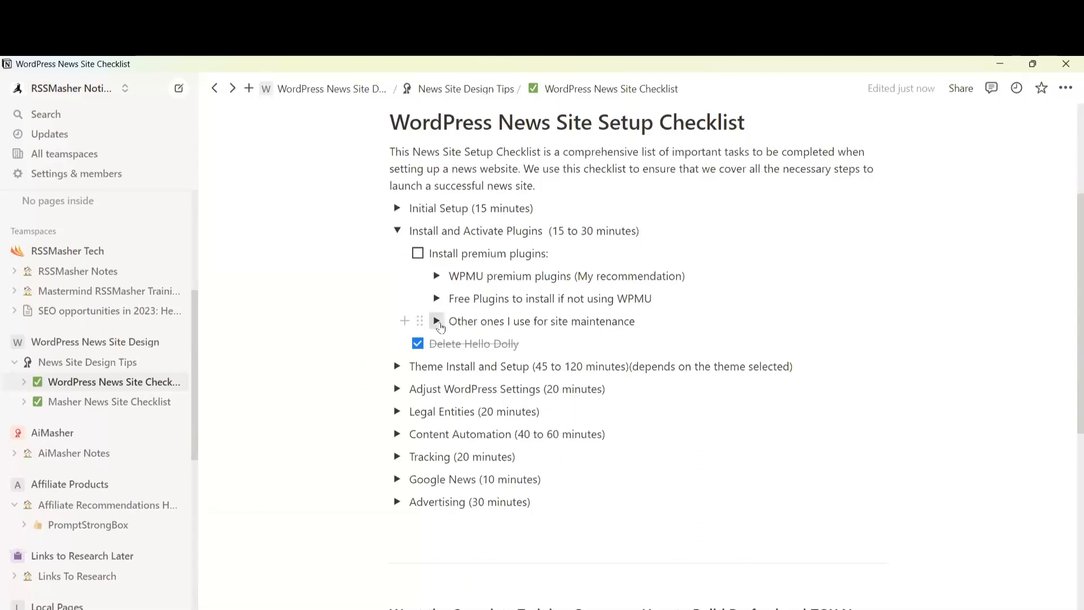
Expand 'Other ones I use for site maintenance' and highlight Quick Featured Images
left_click(438, 322)
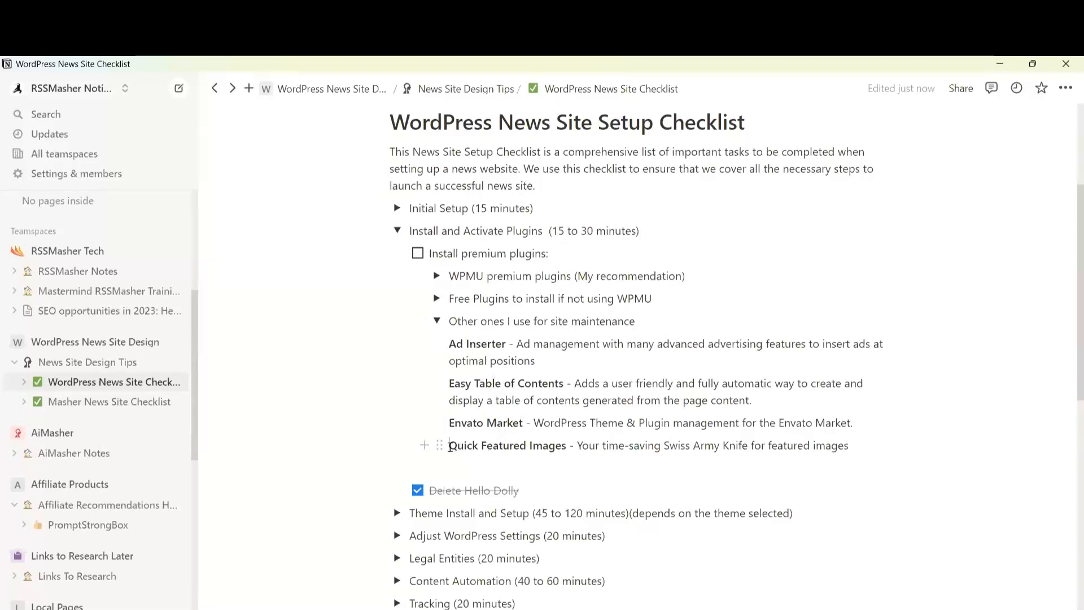
left_click_drag(450, 447, 567, 446)
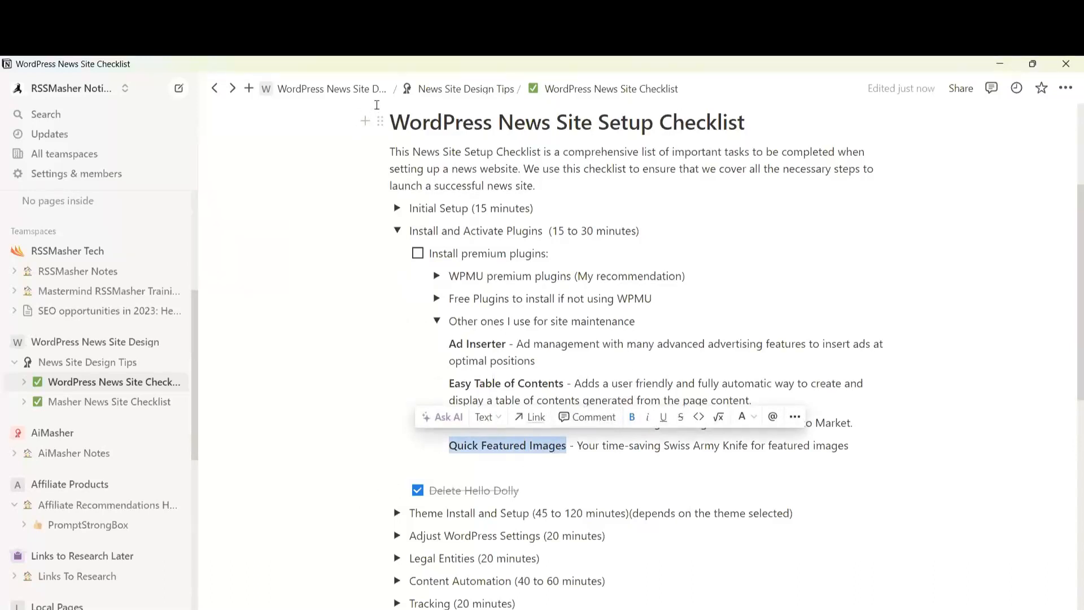
key("alt+Tab")
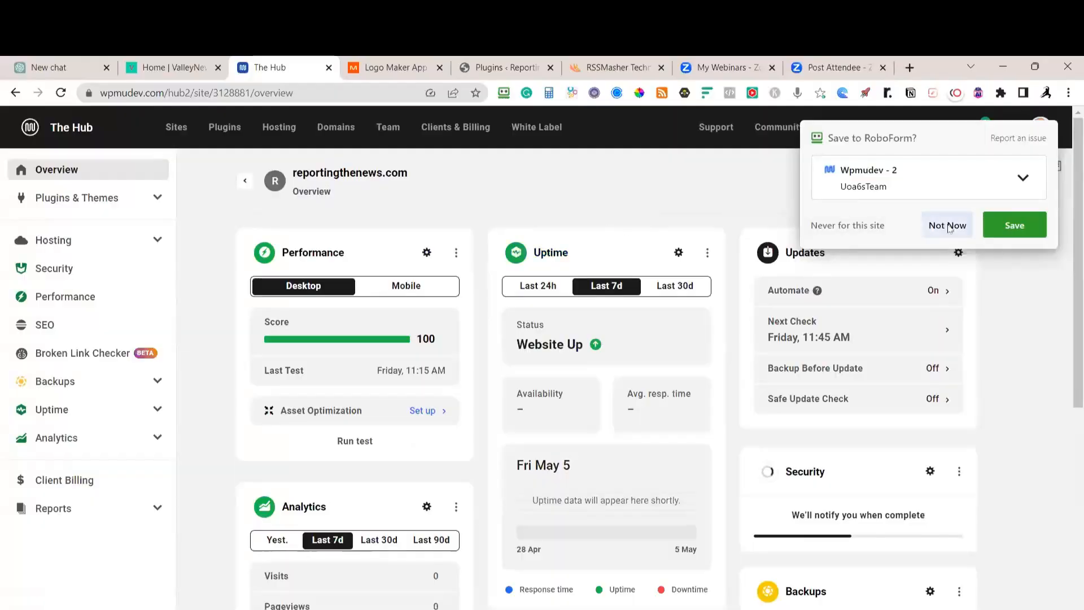
Install and activate the SEO plugin with the Default SEO Config
left_click(949, 227)
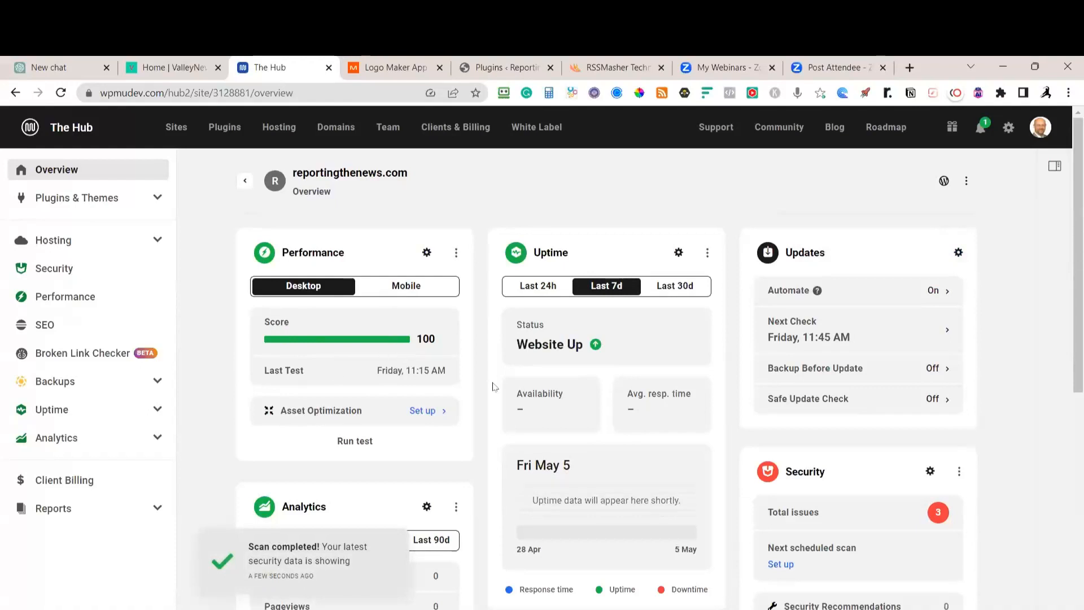
scroll(492, 386, "down", 1)
scroll(884, 348, "down", 5)
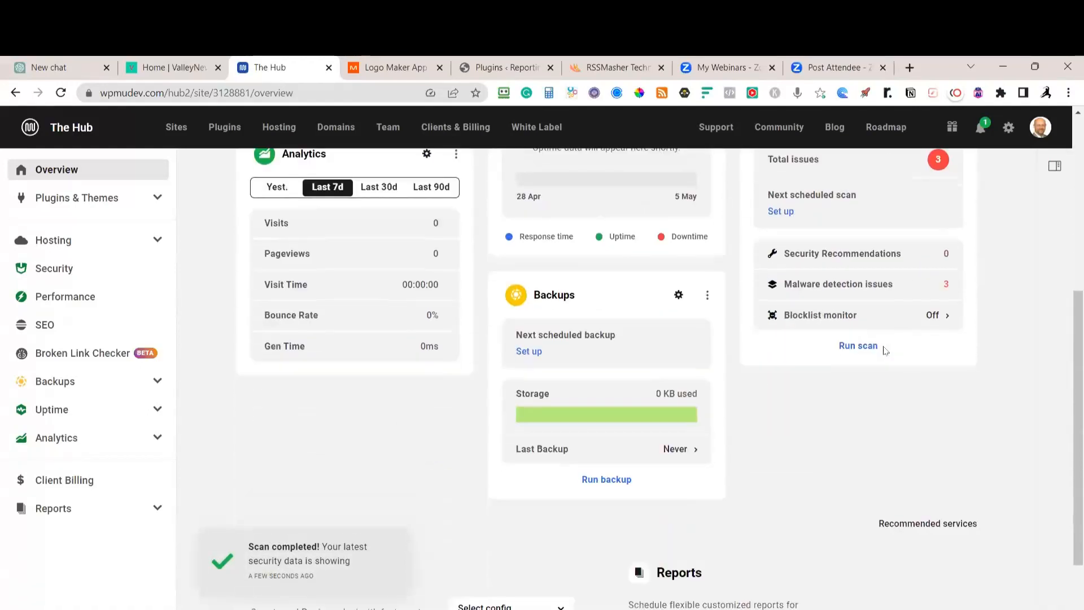
scroll(492, 441, "down", 3)
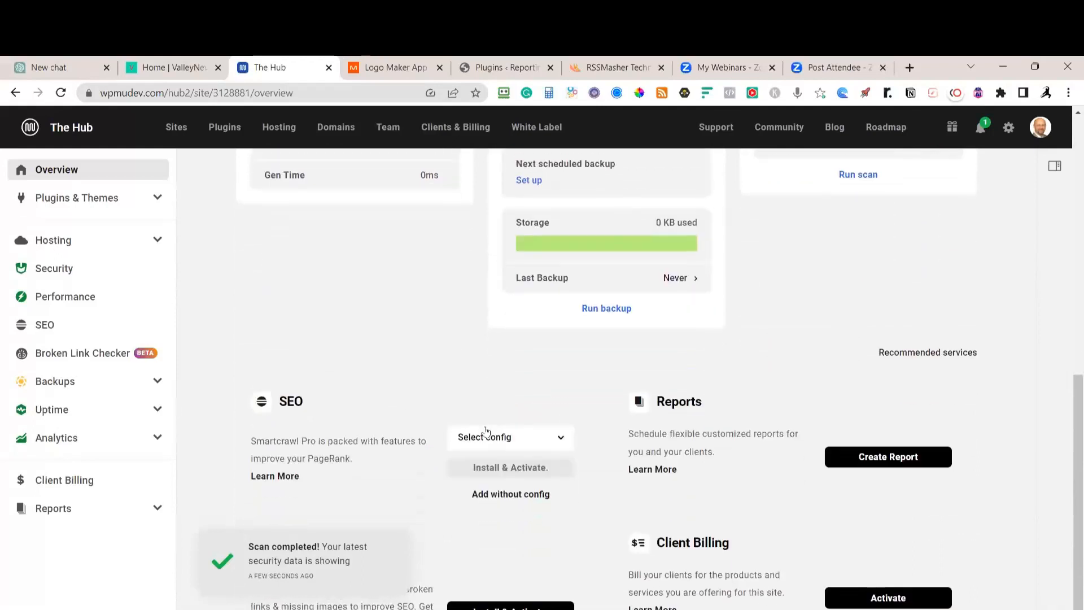
left_click(526, 432)
left_click(487, 438)
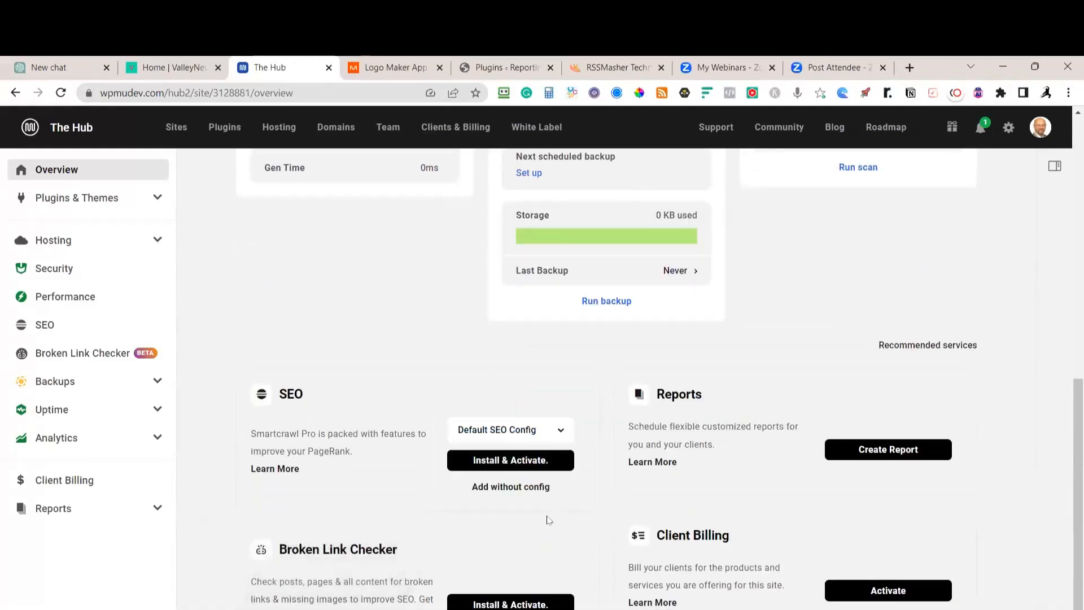
left_click(510, 461)
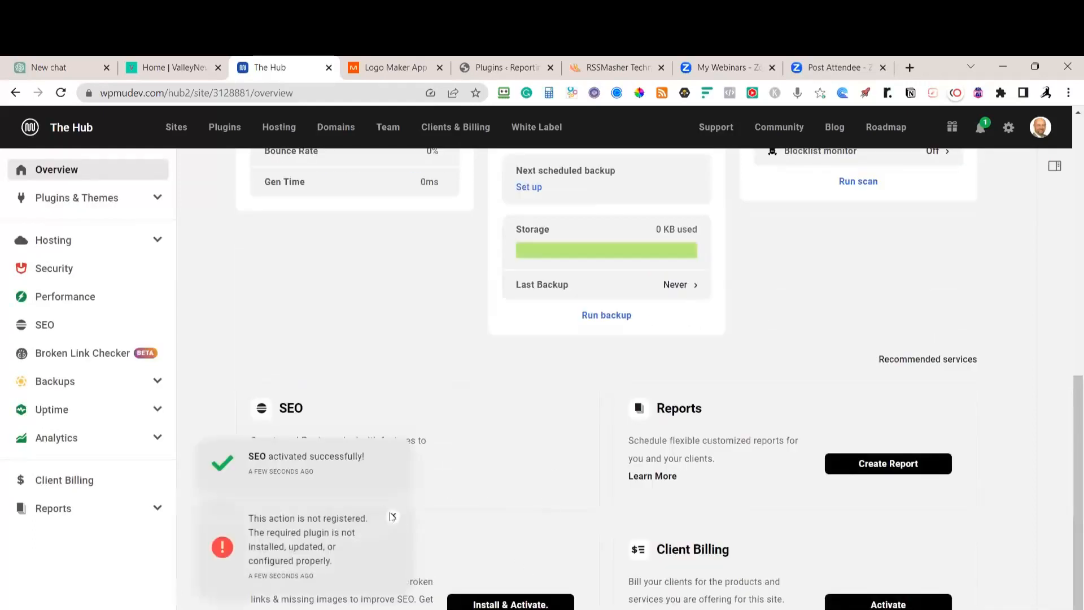
Install and activate Broken Link Checker
left_click(392, 517)
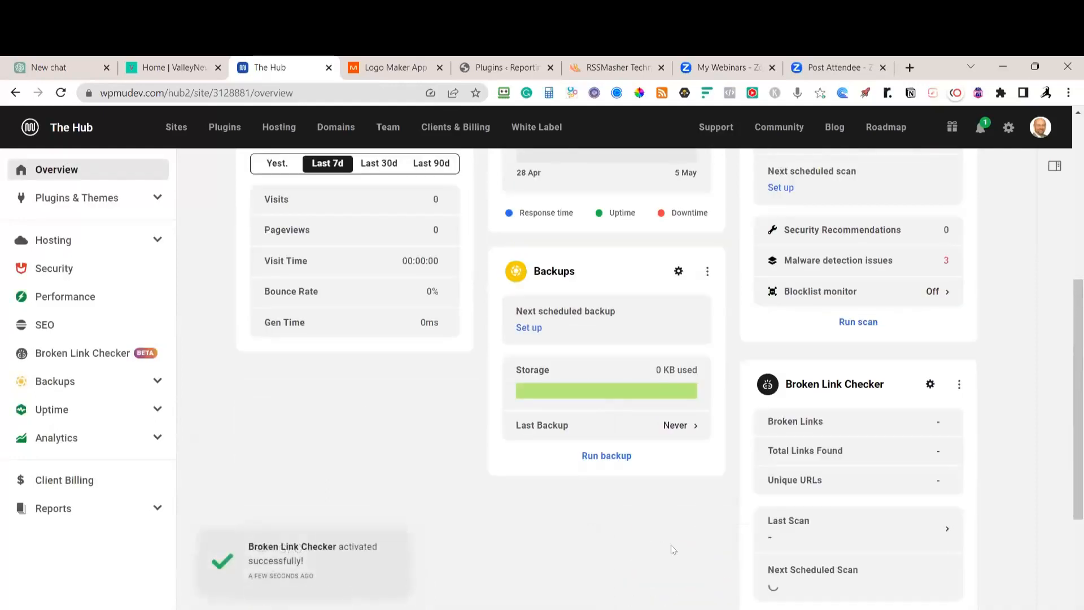
scroll(672, 550, "up", 5)
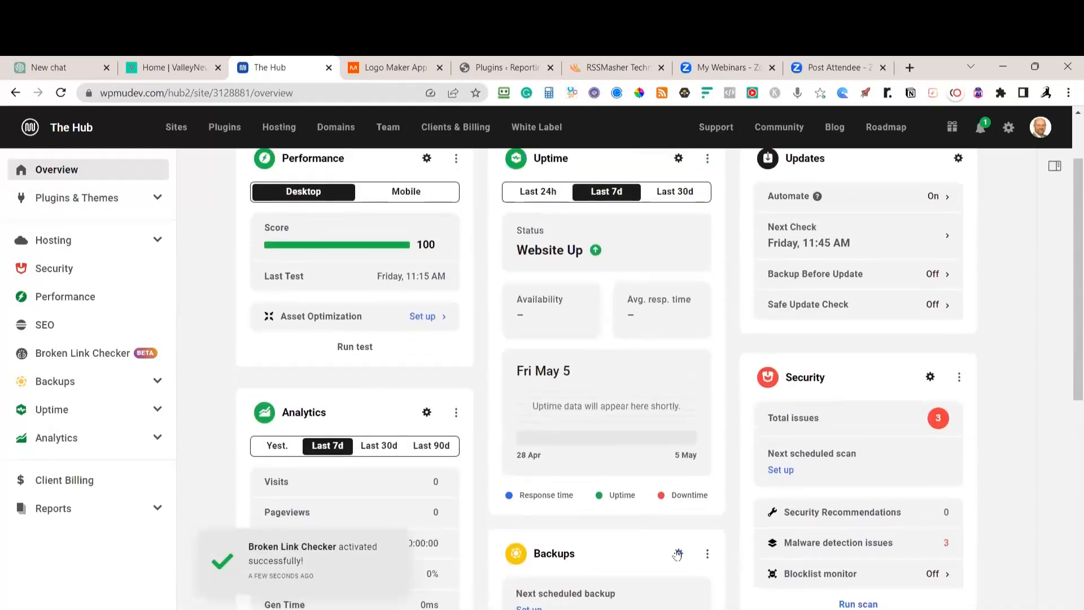
scroll(677, 554, "up", 2)
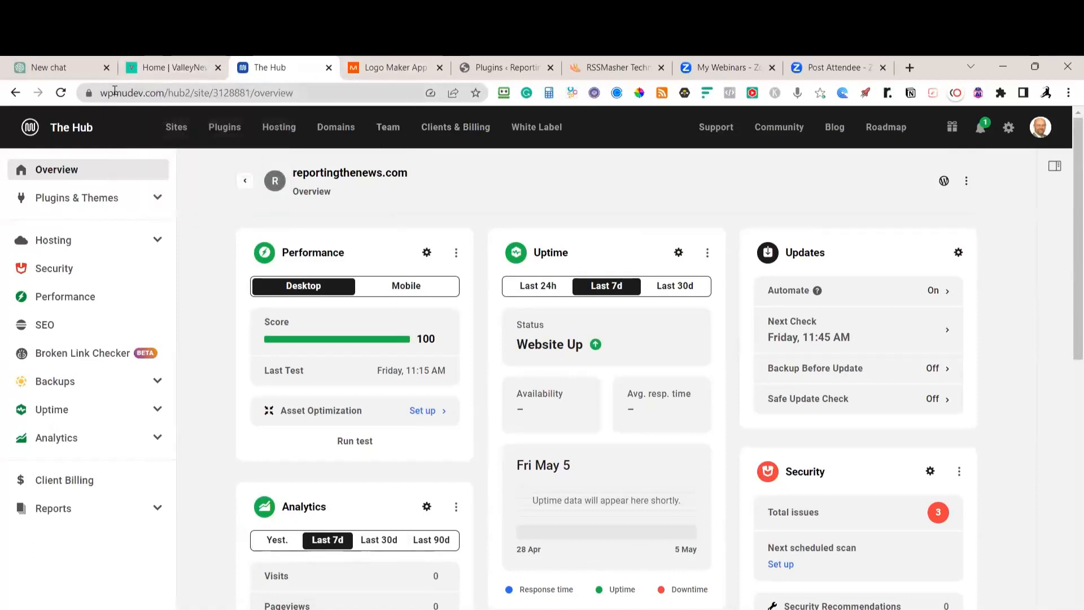
Reload the WordPress admin, dismiss the Broken Link Checker welcome and start a link scan
left_click(497, 67)
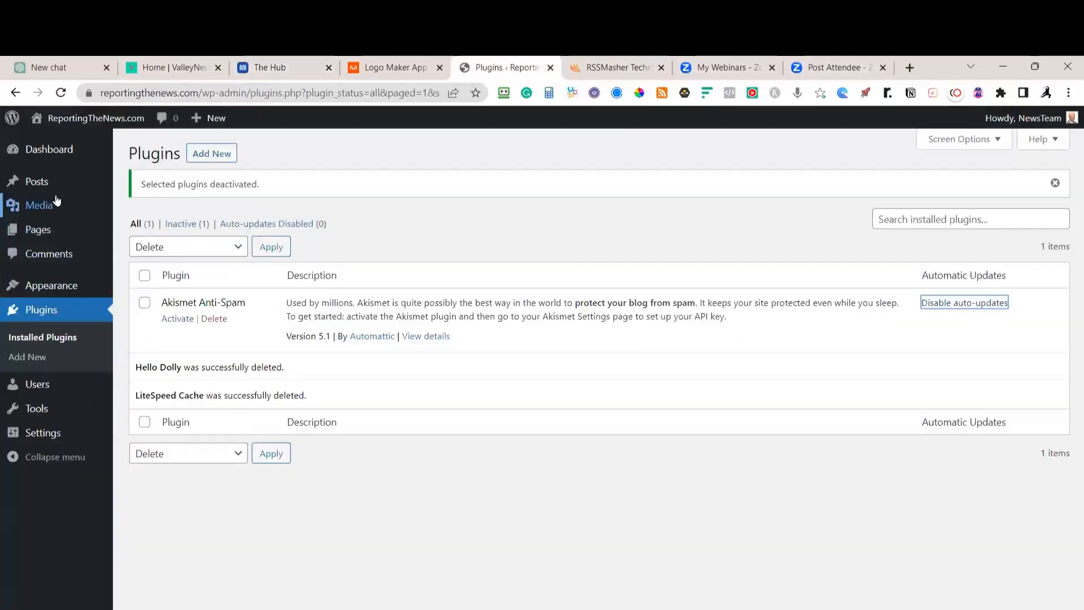
mouse_move(48, 120)
left_click(60, 92)
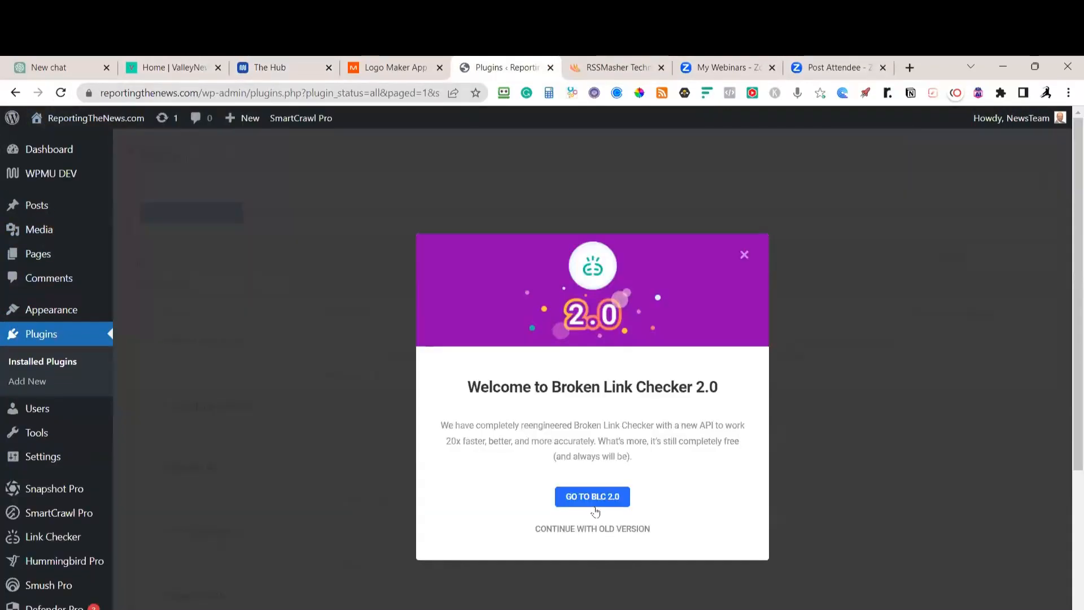
left_click(594, 504)
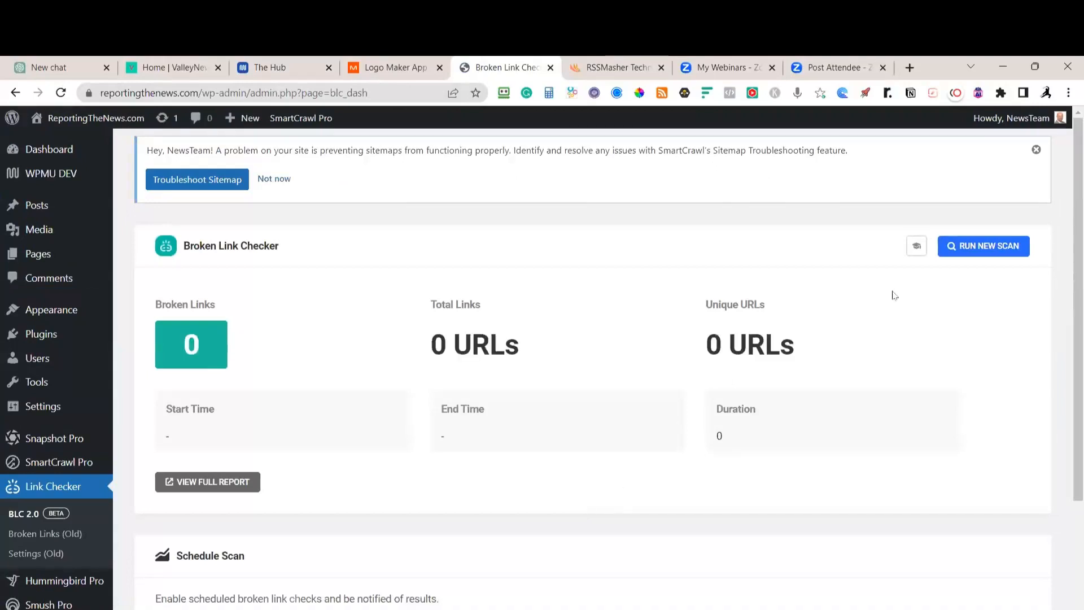
left_click(985, 248)
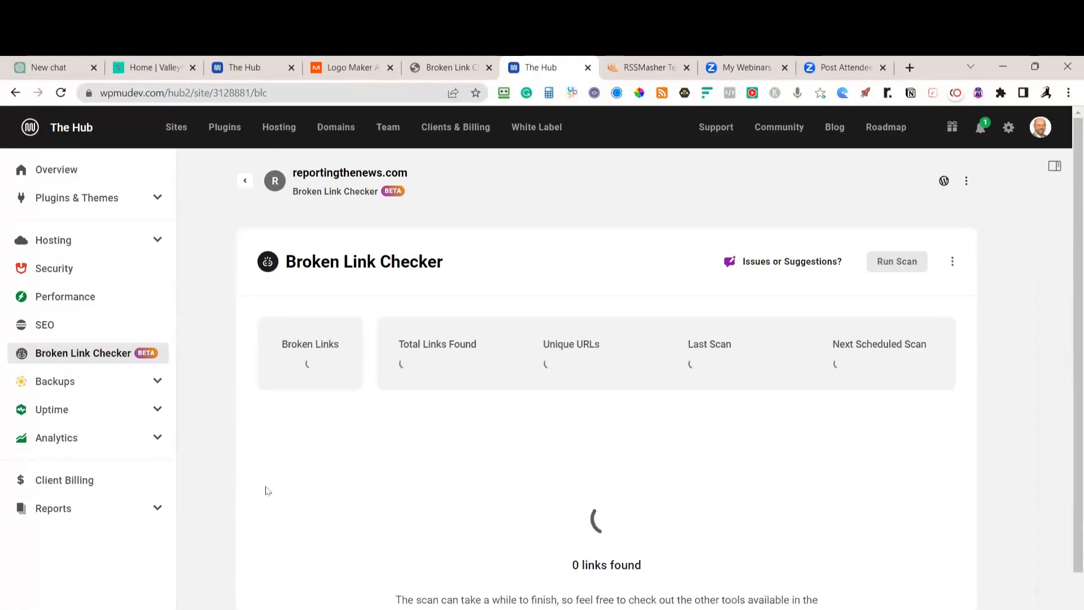
key("ctrl+shift+Tab")
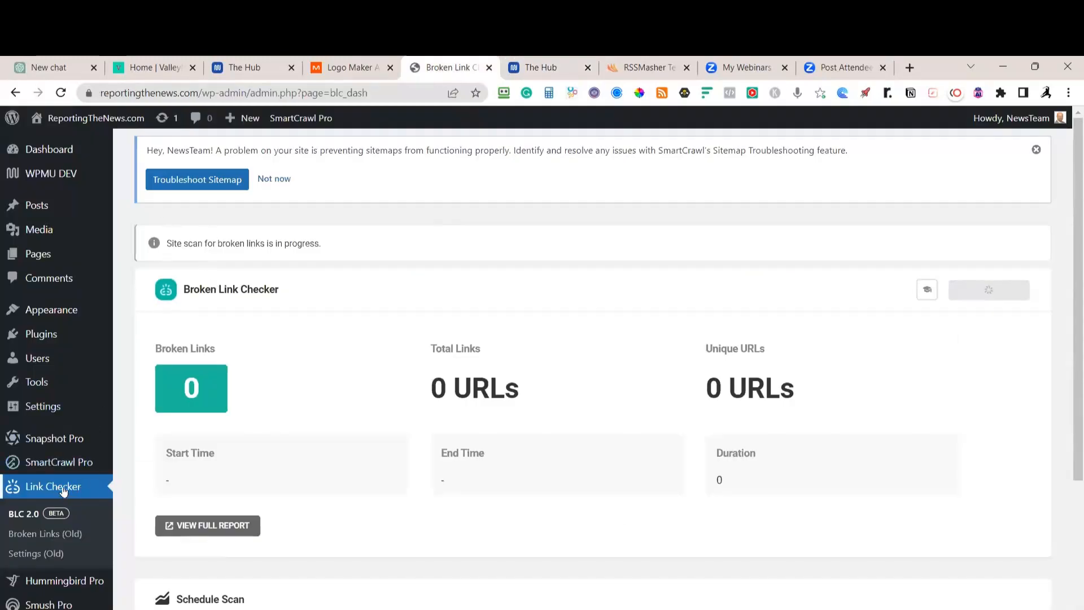
Go to the Plugins > Add New page
mouse_move(64, 421)
scroll(56, 497, "down", 4)
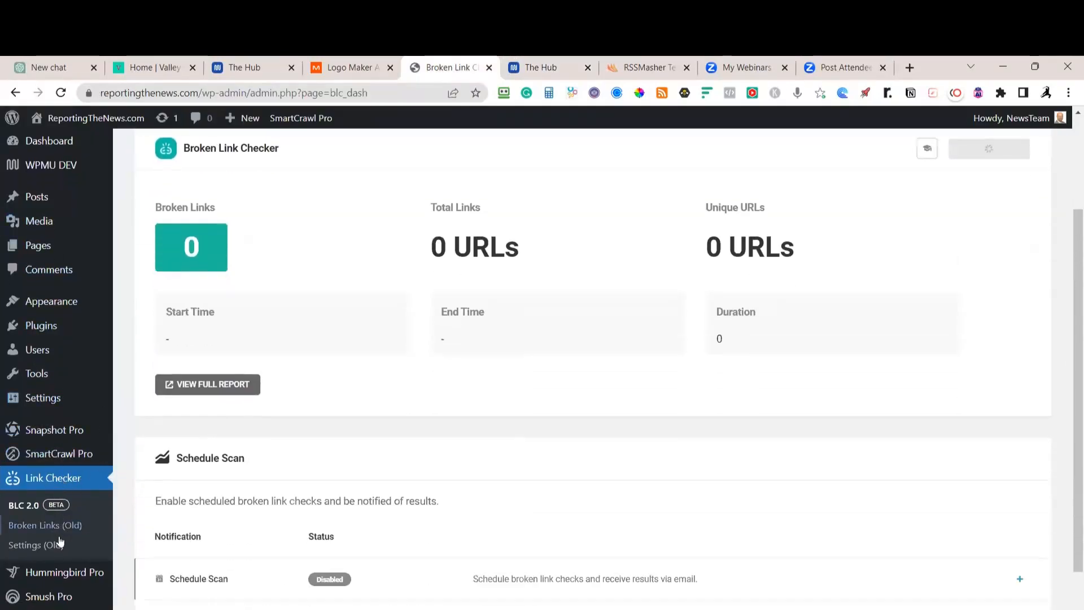
mouse_move(60, 359)
mouse_move(49, 329)
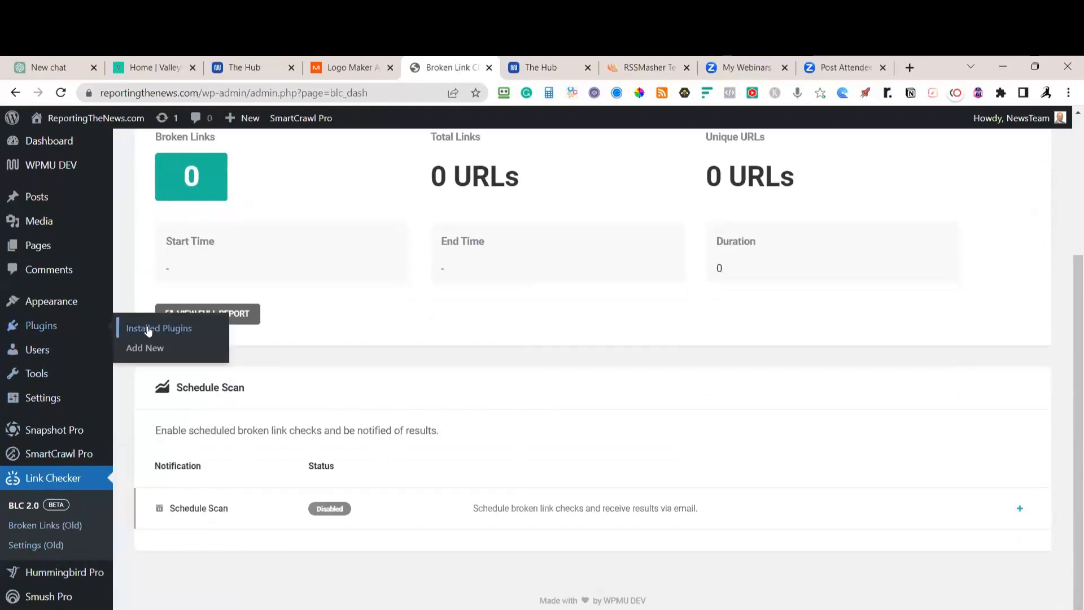
left_click(138, 347)
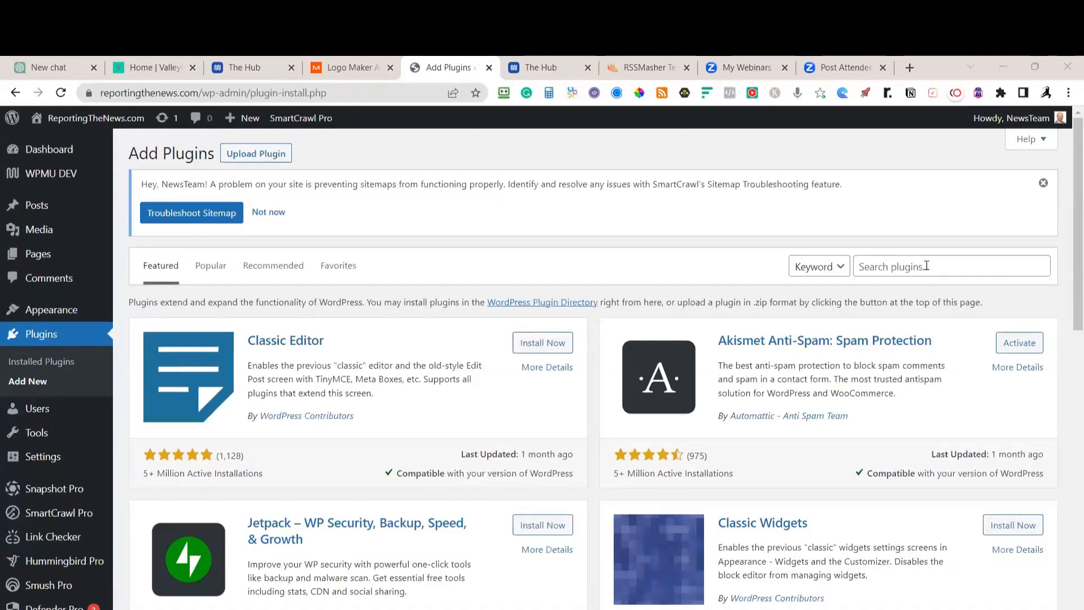
Search the plugin directory for 'easy table' and then 'featured image'
key("alt+Tab")
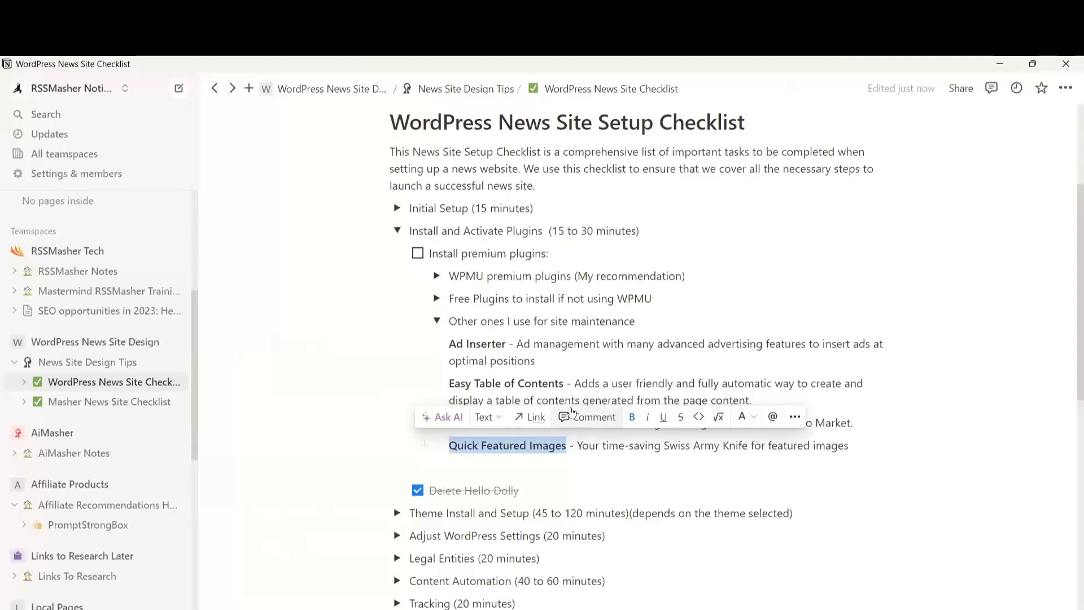
left_click(333, 410)
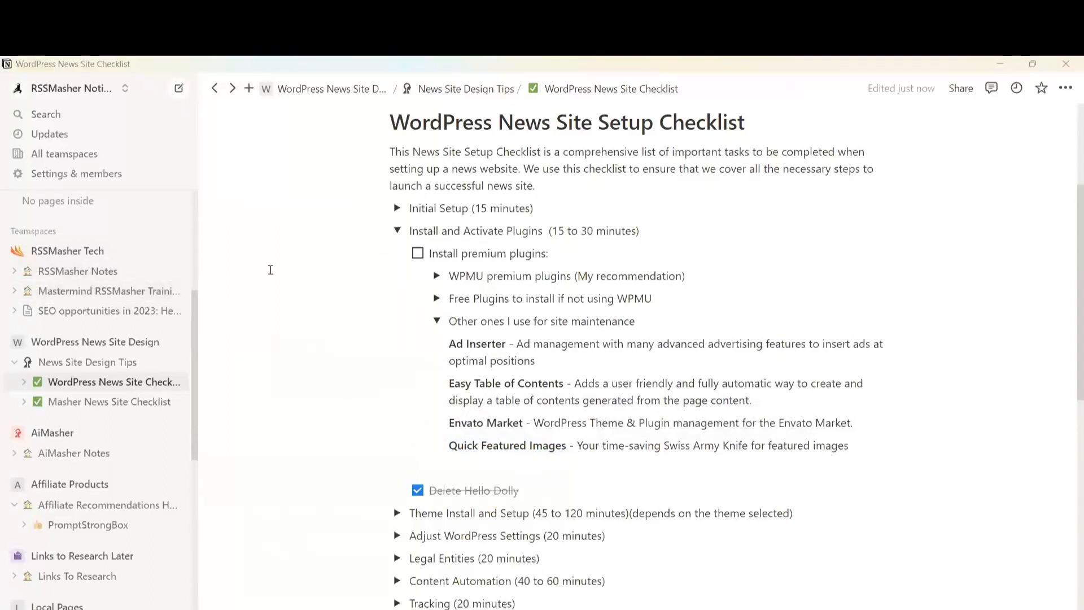
key("alt+Tab")
left_click(894, 266)
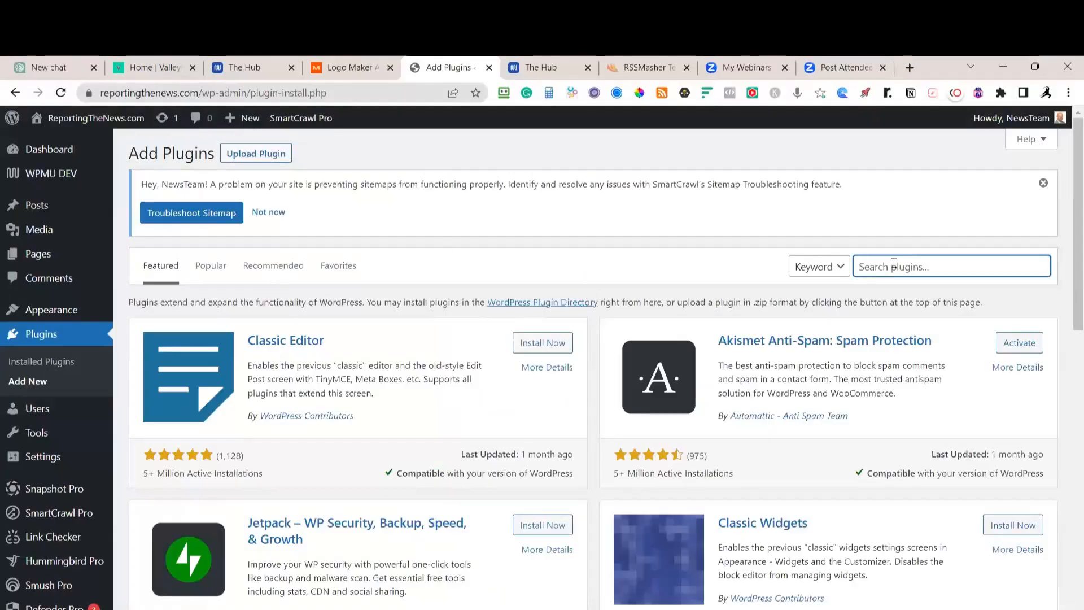
type("easy table")
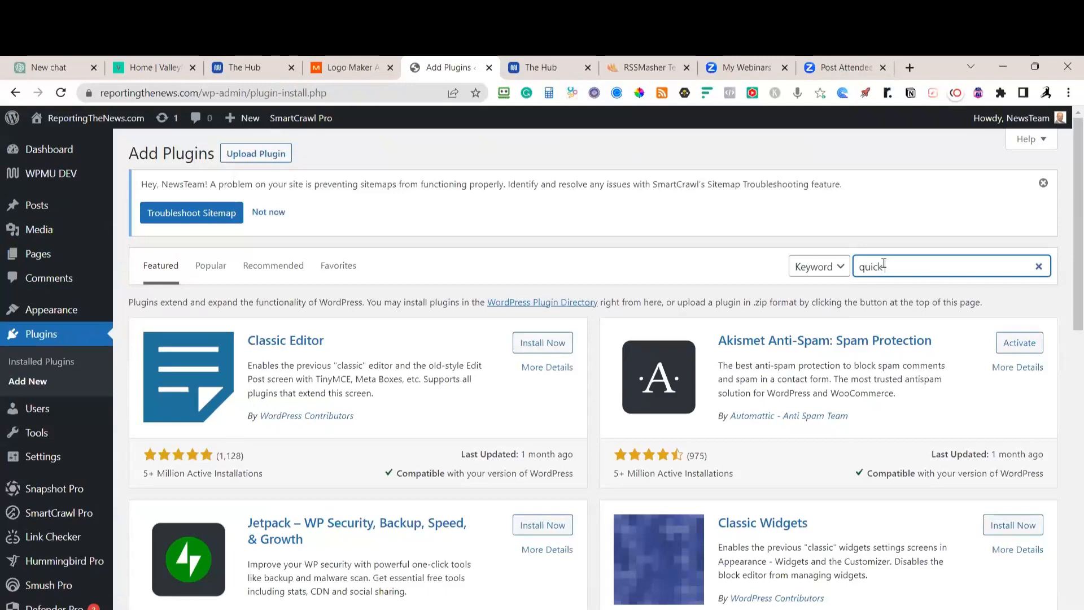
type("featured image")
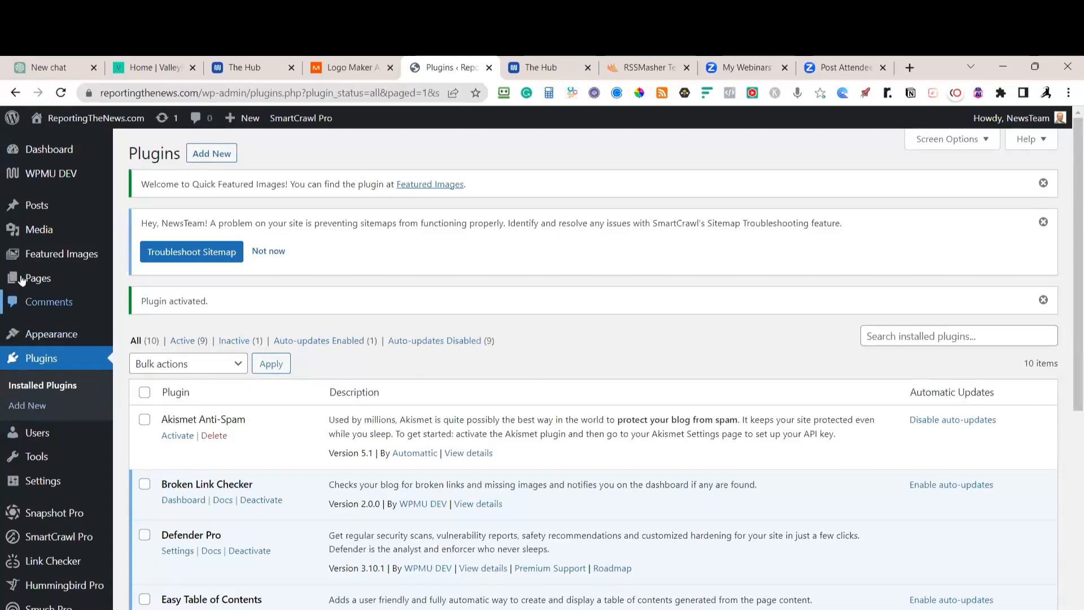
Filter to Active plugins and bulk-enable auto-updates for all nine of them
mouse_move(7, 211)
scroll(542, 304, "down", 1)
scroll(546, 305, "down", 8)
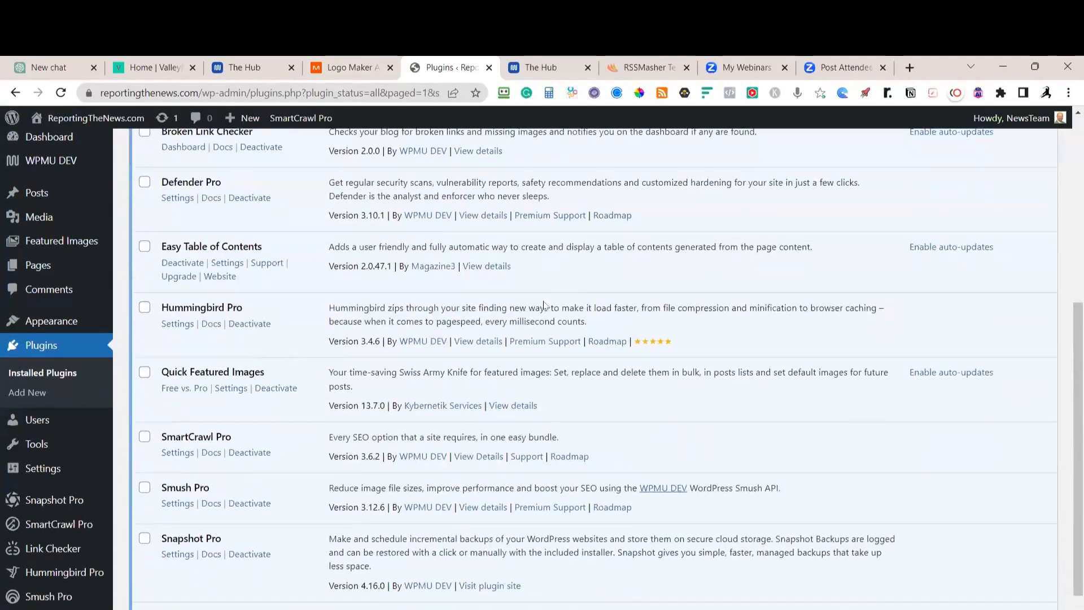
scroll(545, 308, "up", 6)
scroll(531, 298, "up", 3)
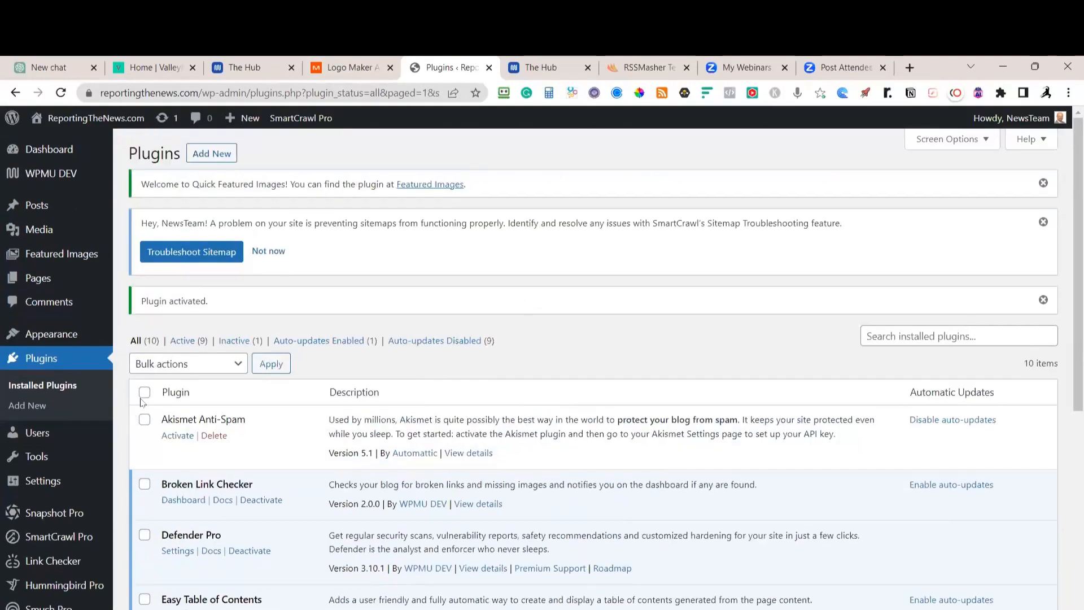
left_click(144, 392)
left_click(188, 341)
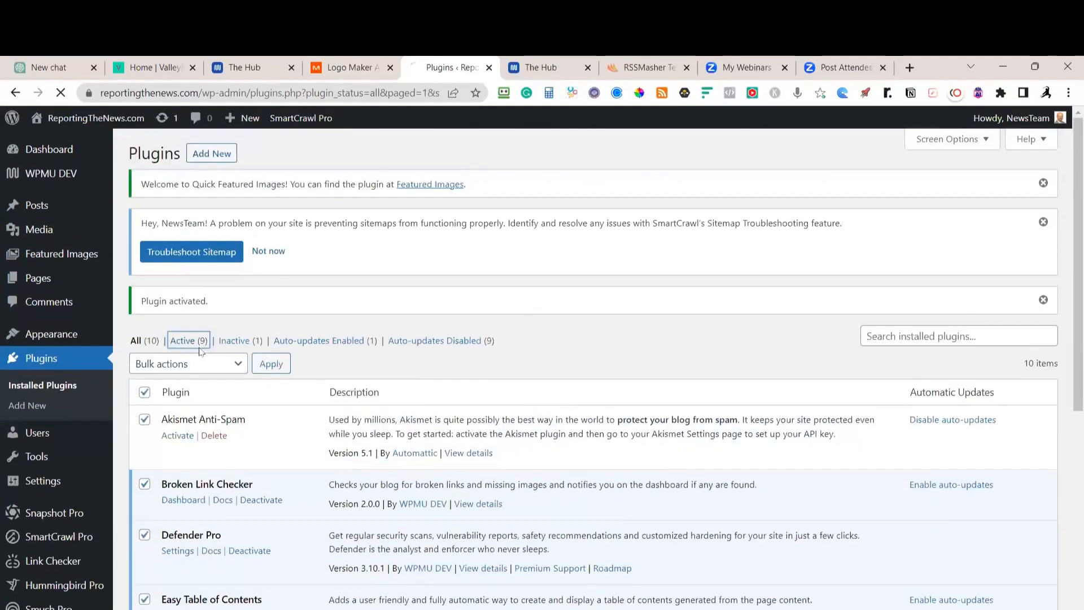
left_click(145, 314)
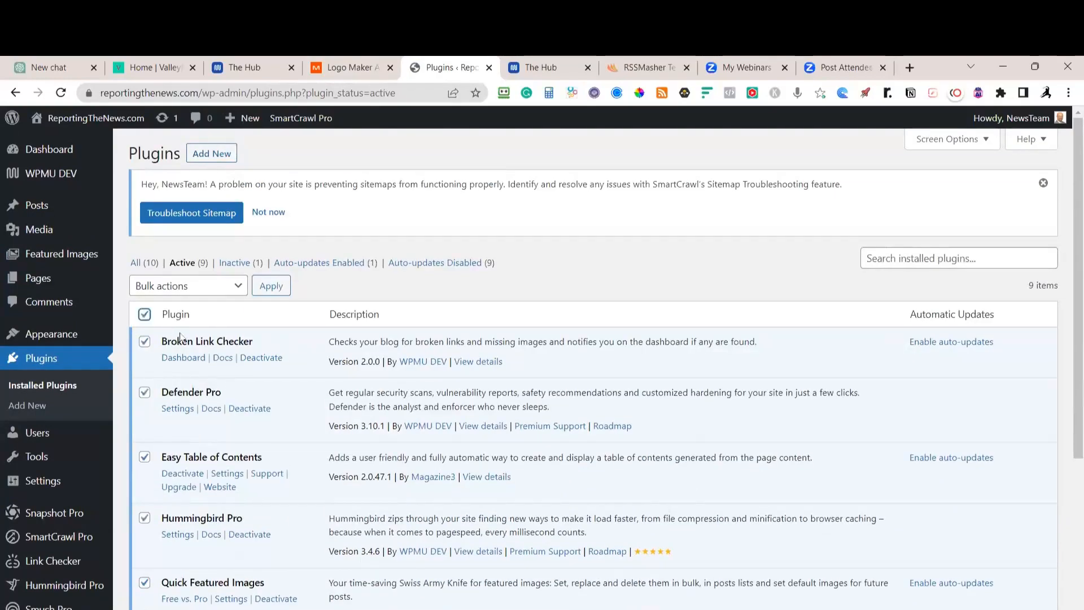
left_click(226, 288)
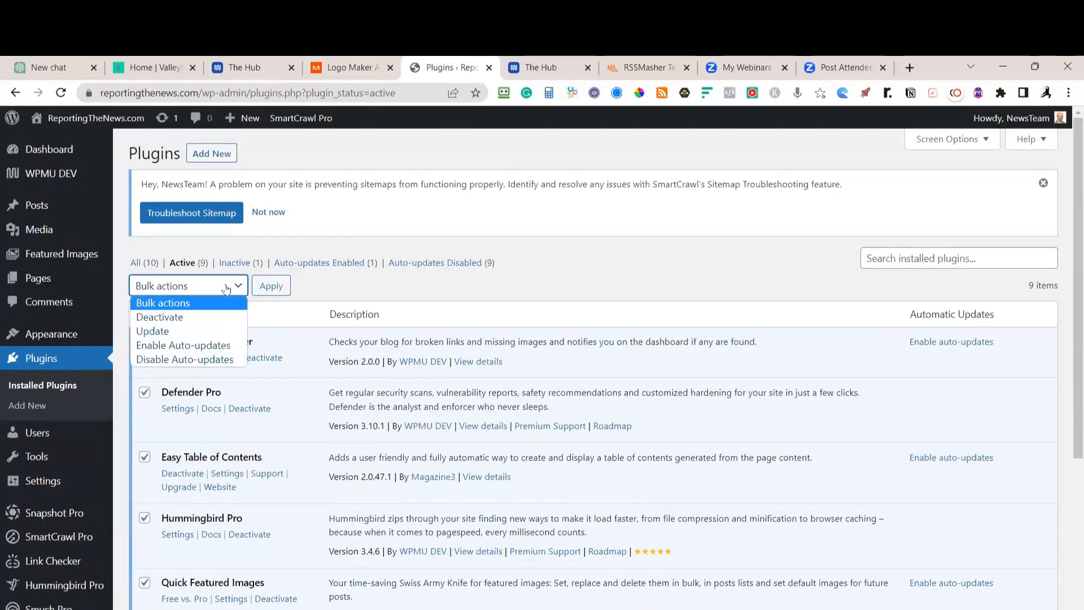
left_click(192, 345)
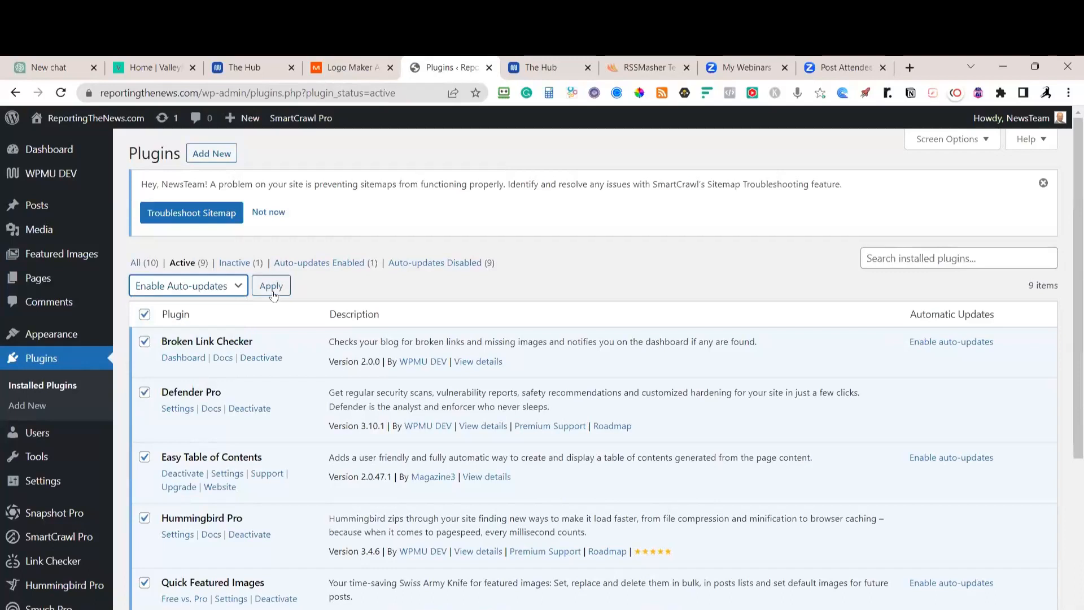
left_click(273, 293)
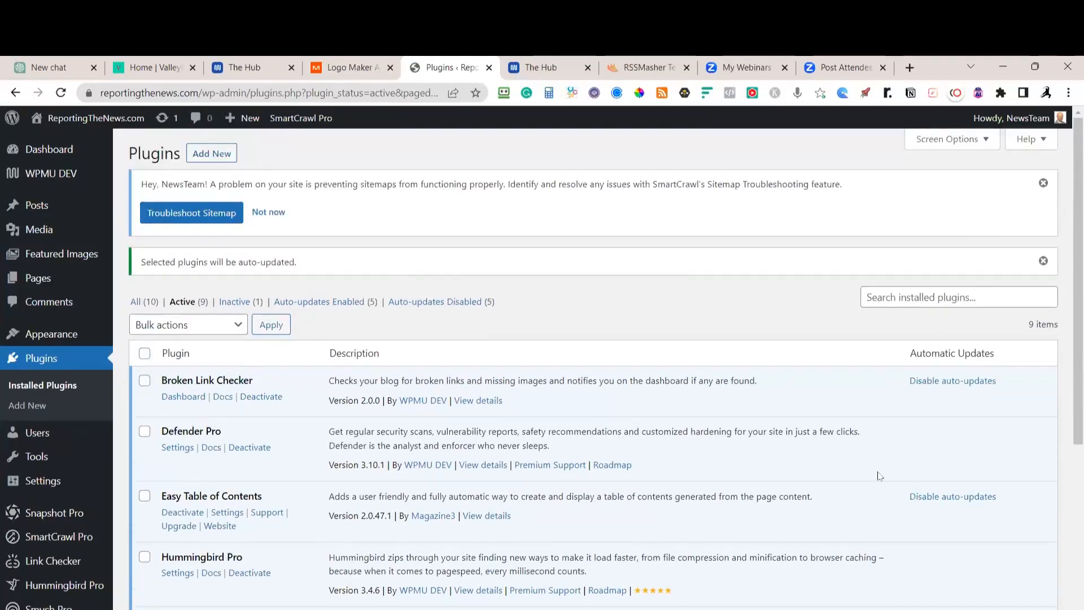
Scroll through the plugin list to confirm auto-updates are enabled
scroll(516, 314, "down", 2)
scroll(543, 356, "down", 3)
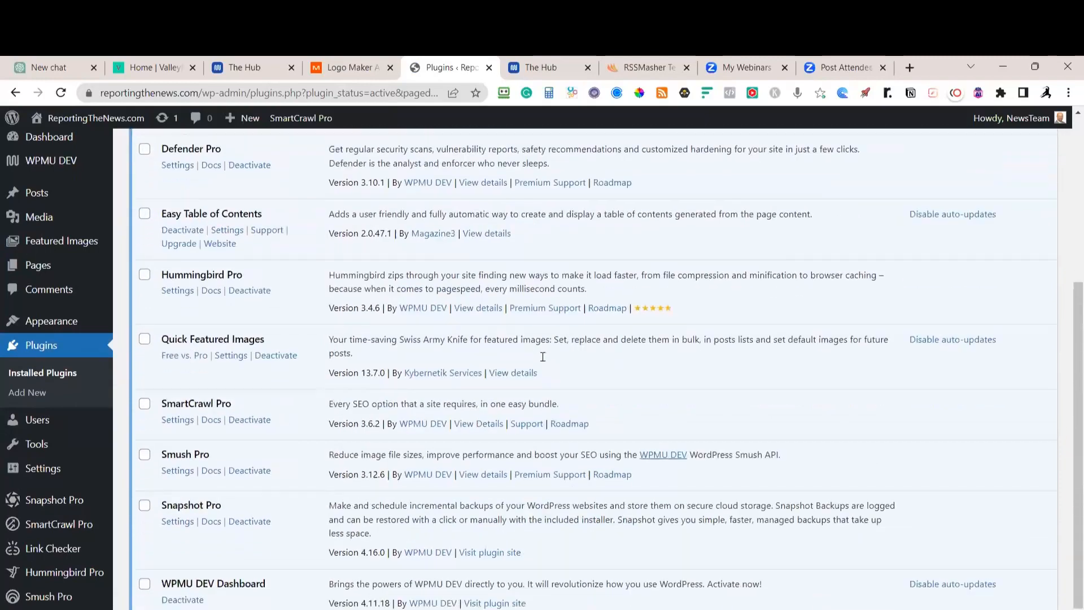
scroll(543, 357, "down", 2)
scroll(273, 381, "up", 2)
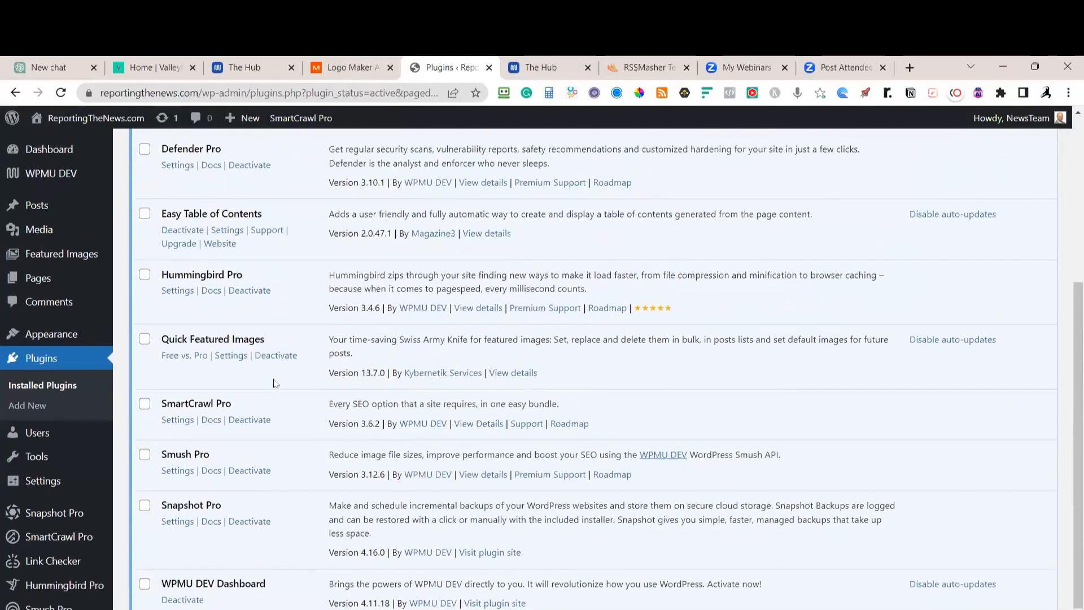
scroll(275, 383, "down", 1)
scroll(275, 383, "up", 5)
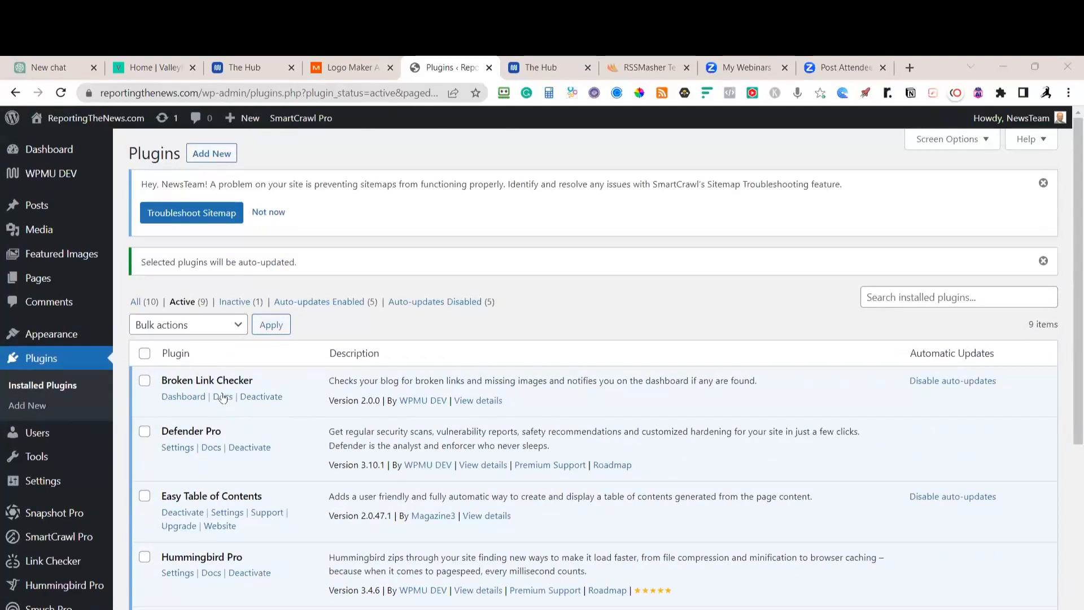
key("alt+Tab")
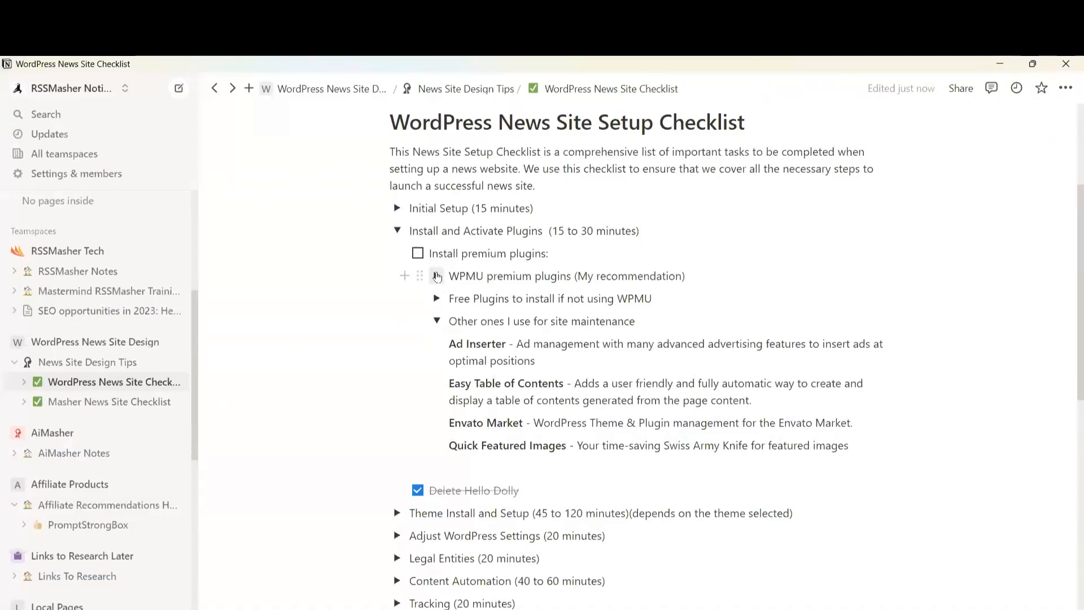
Tick the WPMUdev hub setup step and the Install premium plugins task
left_click(436, 276)
left_click(457, 298)
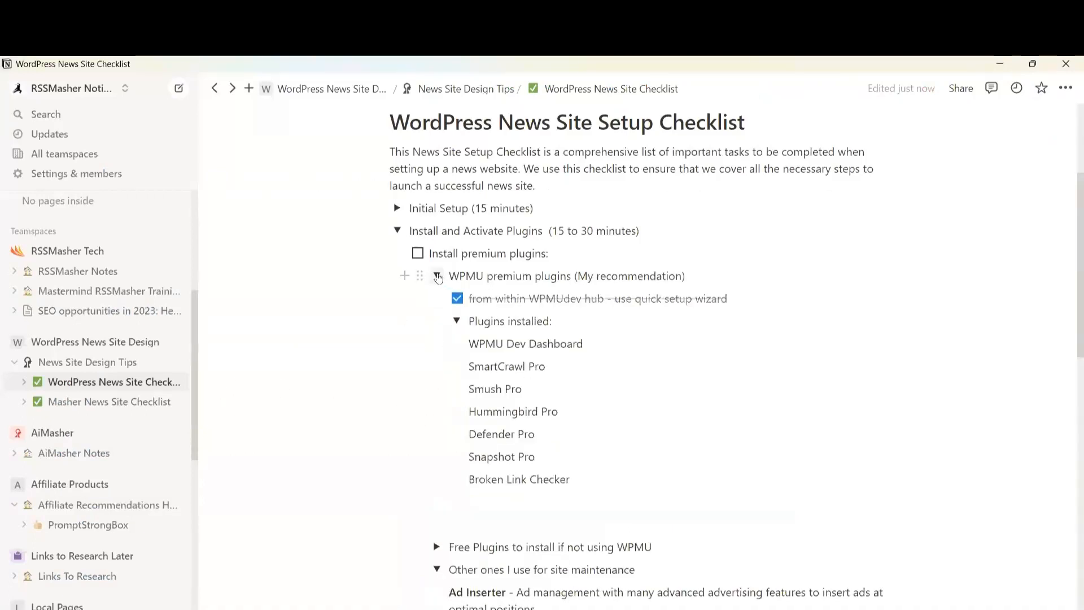
left_click(437, 276)
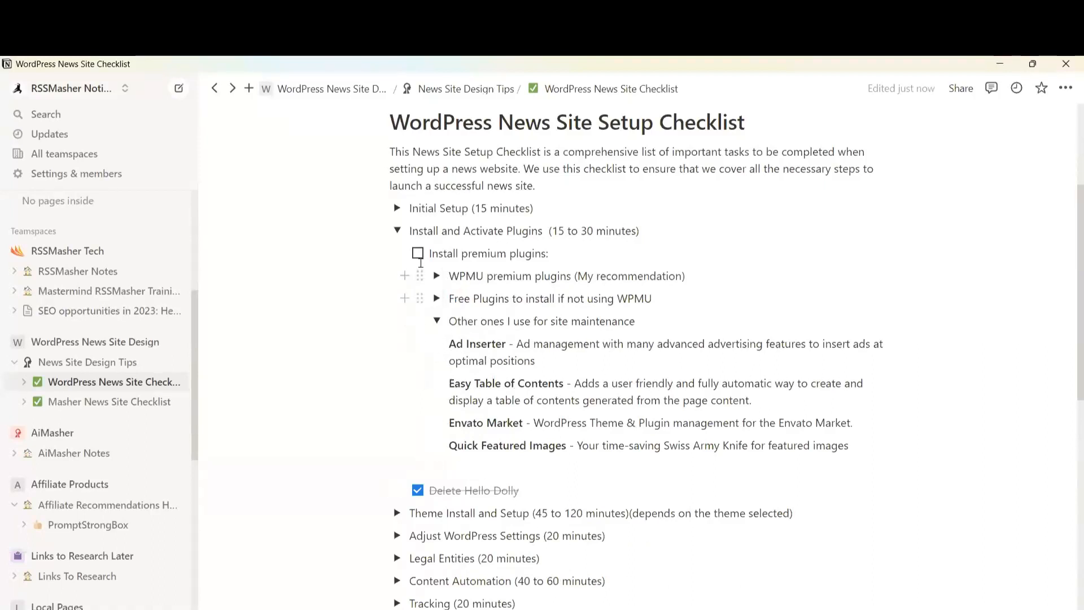
left_click(417, 254)
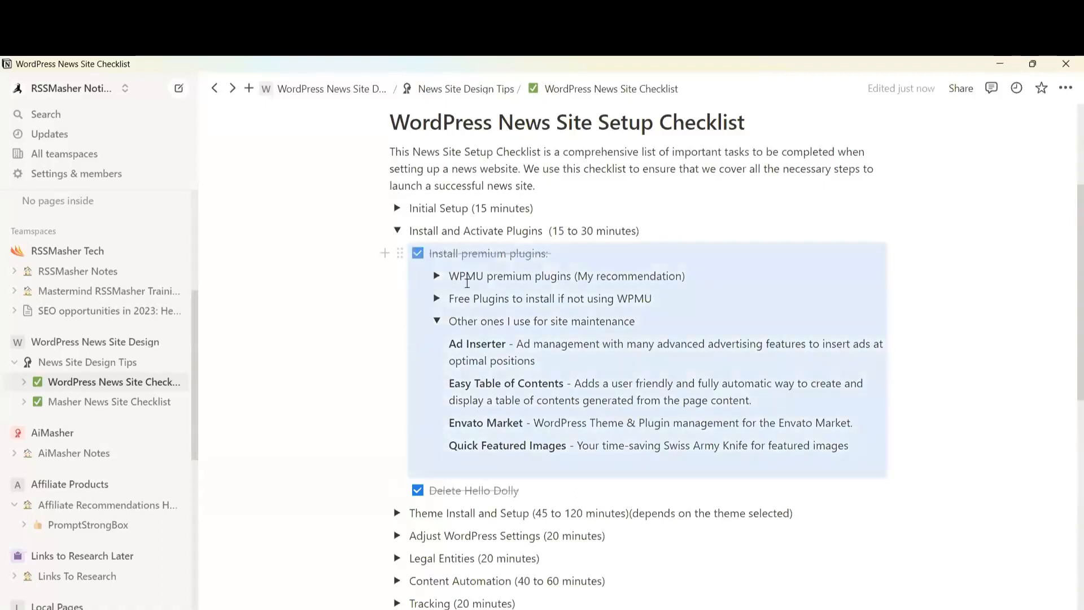
left_click(348, 425)
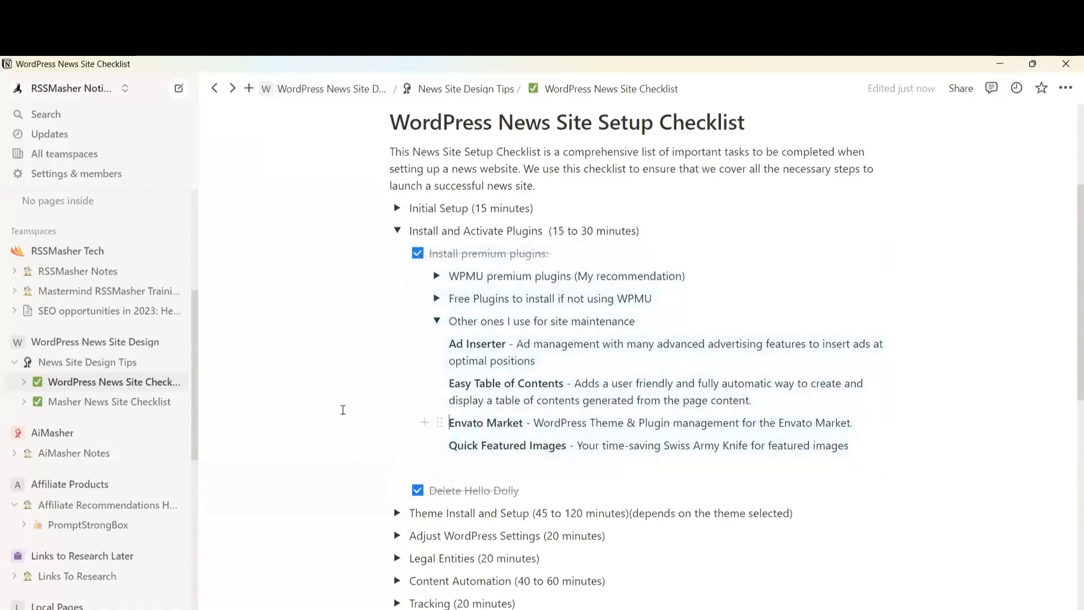
Collapse Install and Activate Plugins, expand Theme Install and Setup, and return to WordPress
left_click(397, 230)
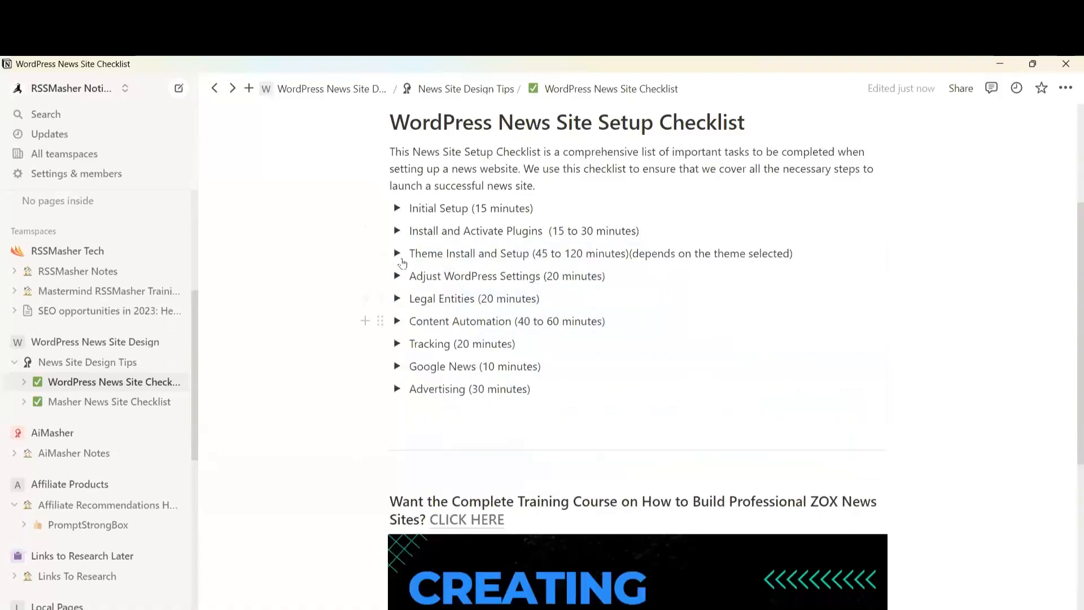
left_click(397, 254)
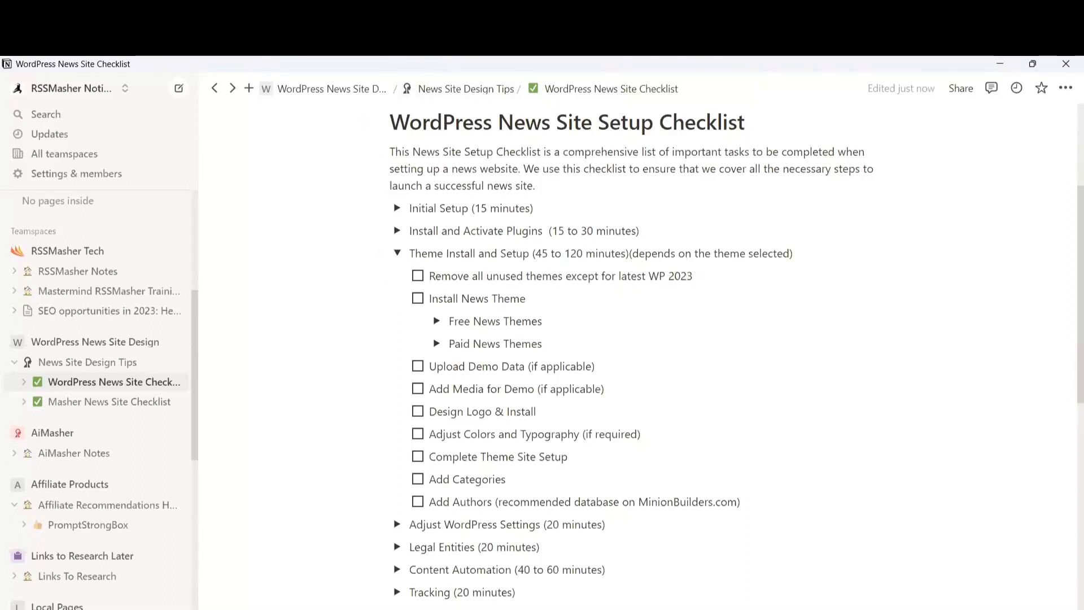
left_click(361, 45)
left_click(362, 61)
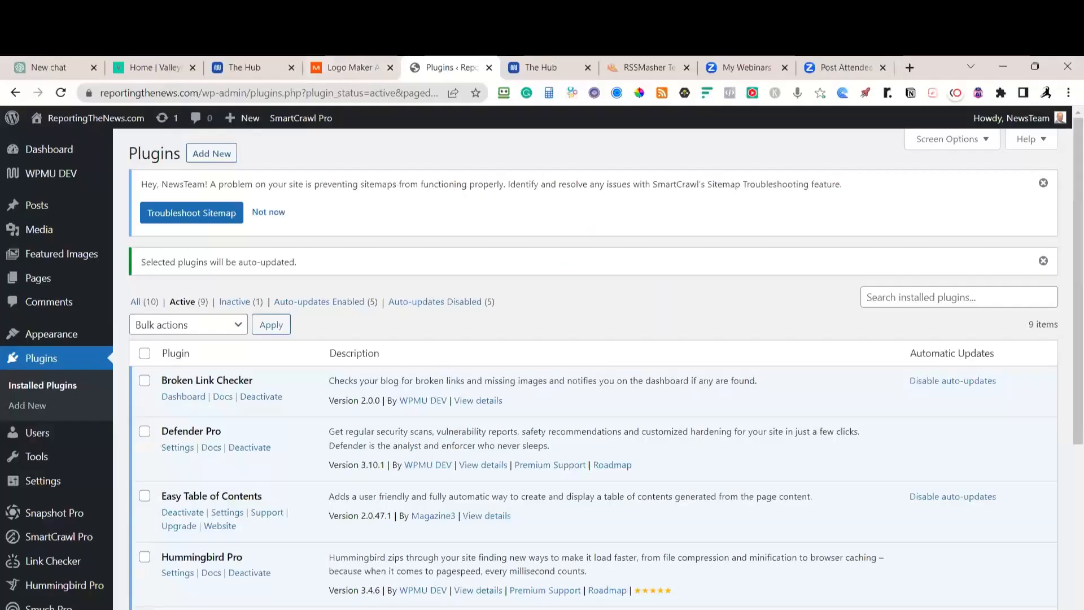
Delete the Twenty Twenty-One theme from Appearance > Themes and confirm the deletion
mouse_move(59, 339)
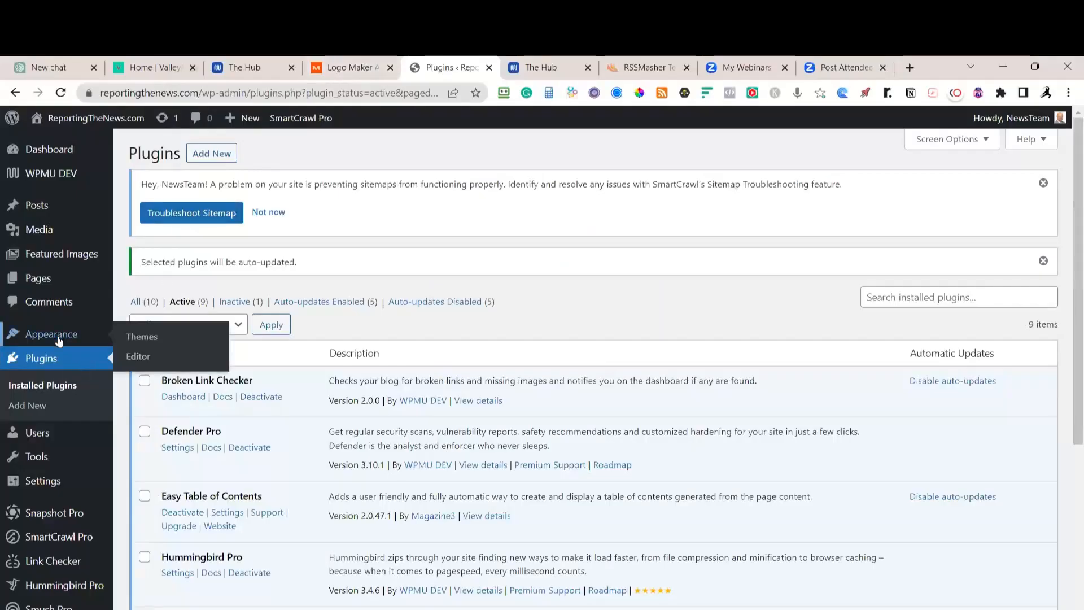
left_click(134, 339)
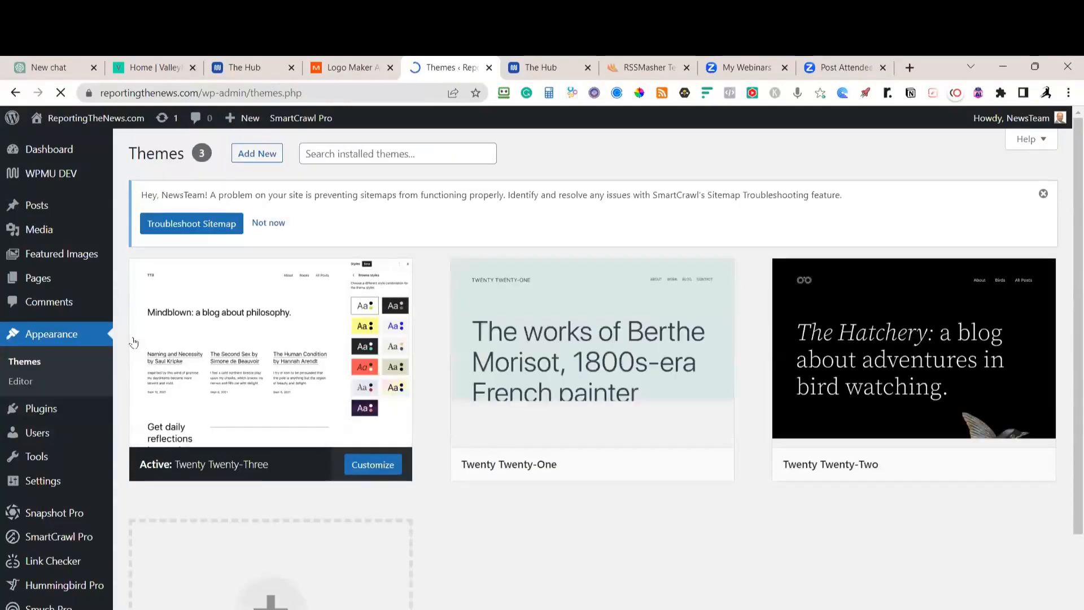
mouse_move(522, 405)
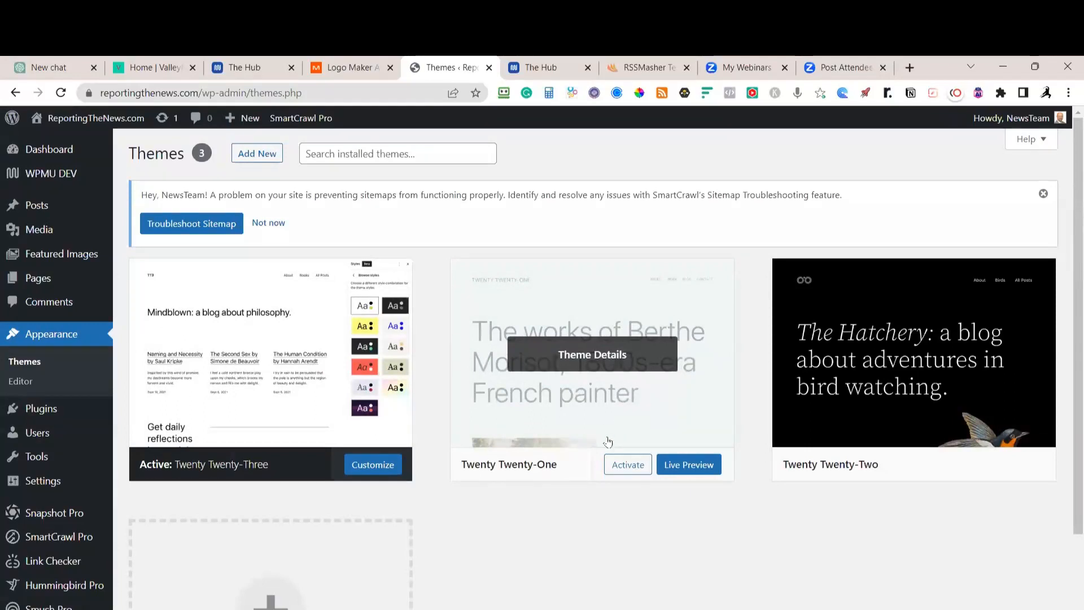
left_click(643, 415)
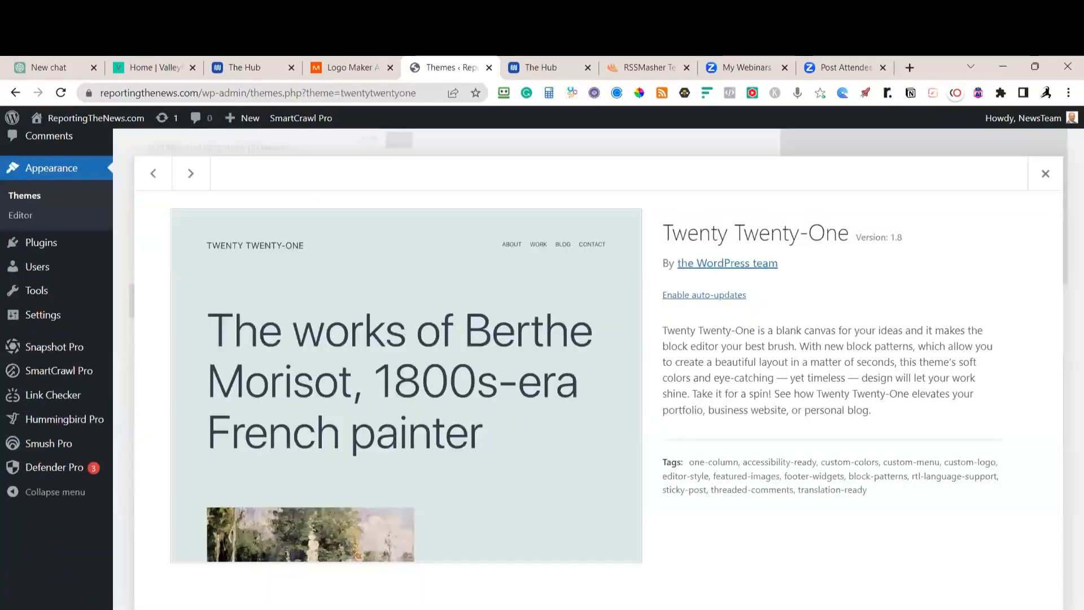
left_click(1041, 608)
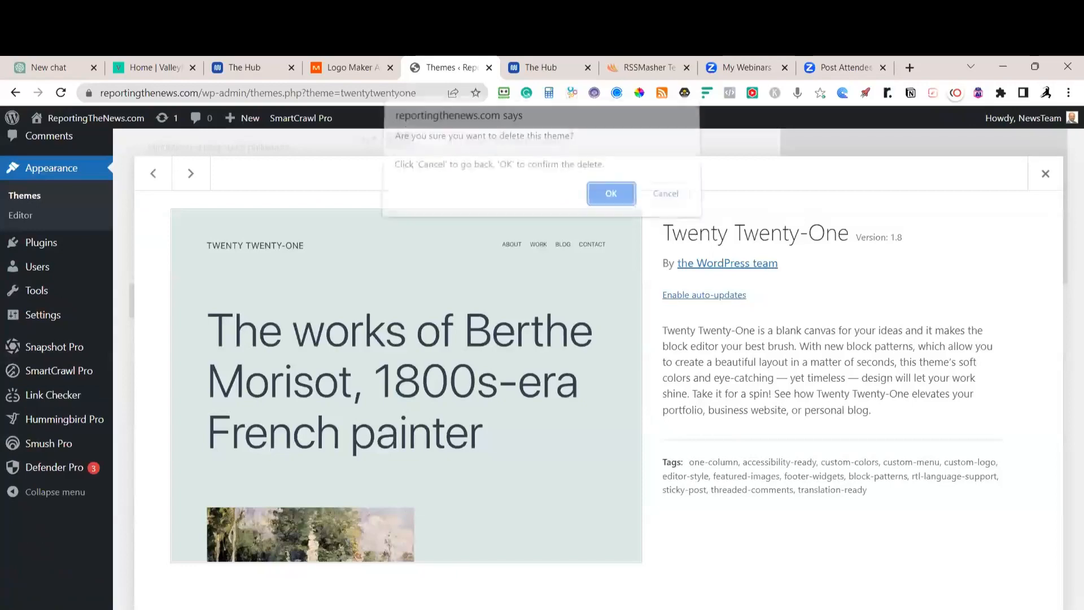
left_click(617, 200)
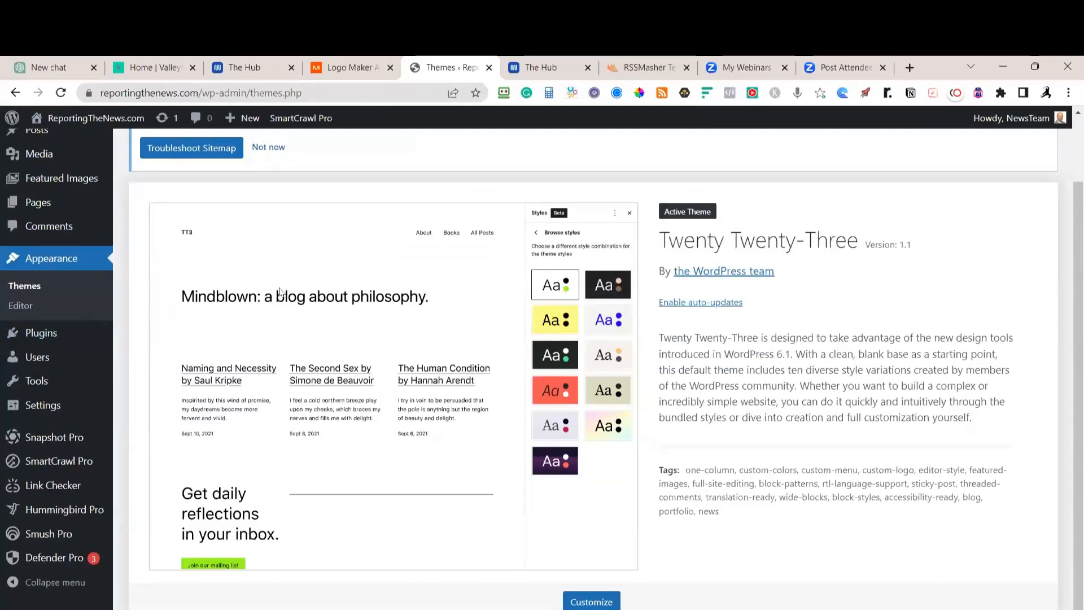
In Notion, tick the 'Remove all unused themes' task and expand the Free and Paid News Themes lists
key("alt+Tab")
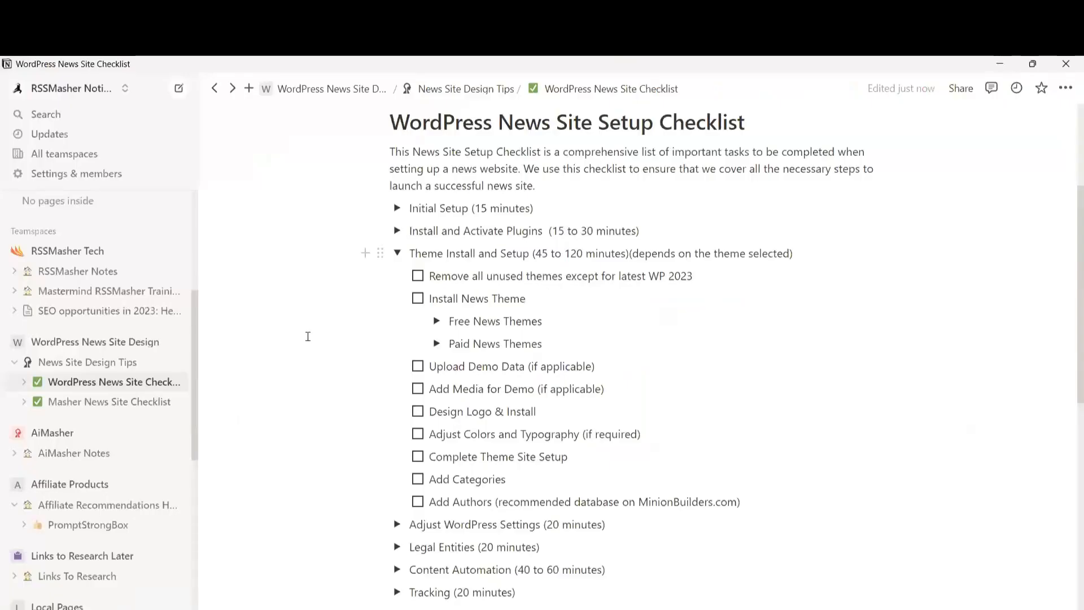
left_click(417, 275)
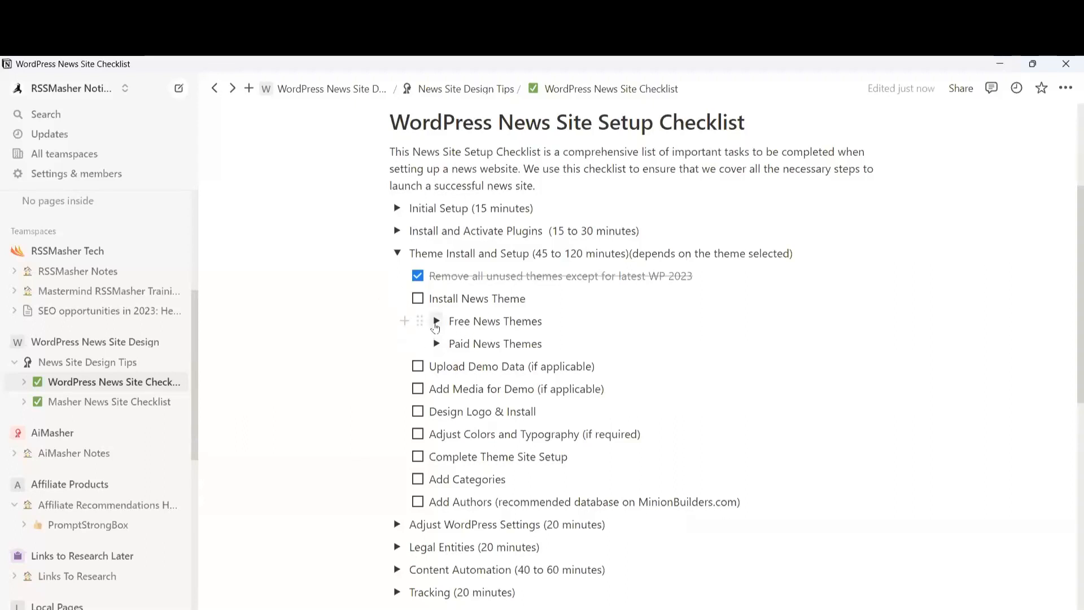
left_click(436, 322)
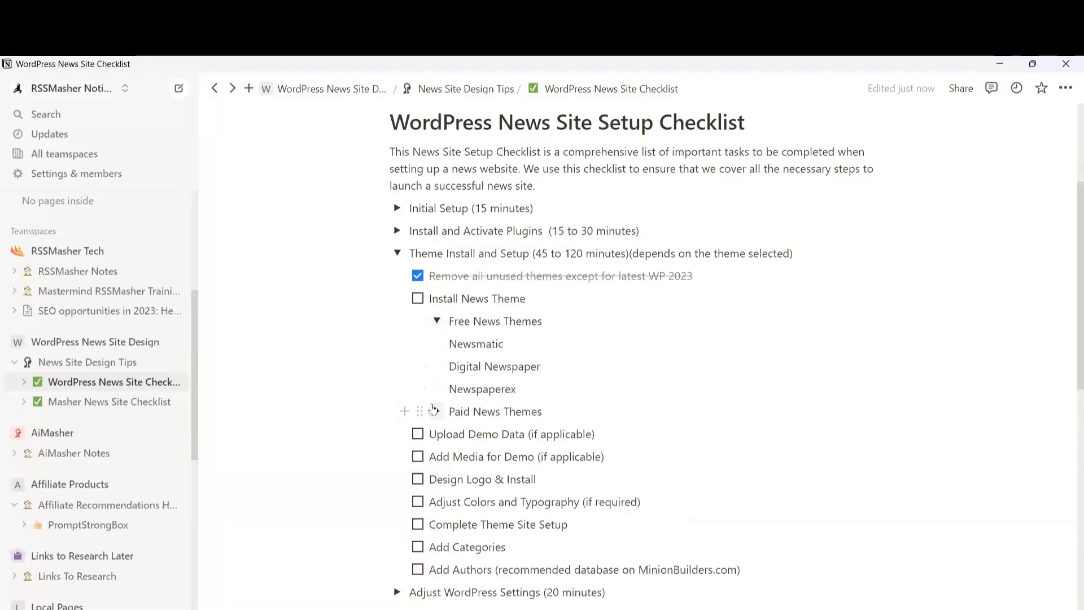
left_click(437, 412)
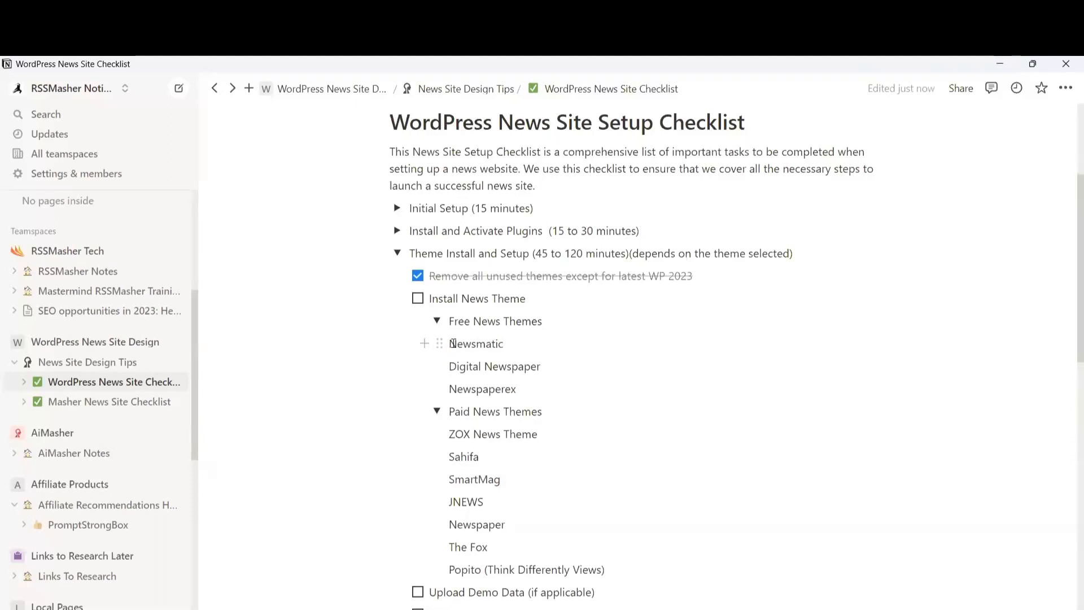
Highlight the Newsmatic, Newspaper, SmartMag, ZOX News Theme and Popito entries, then return to Chrome
left_click_drag(454, 342, 508, 346)
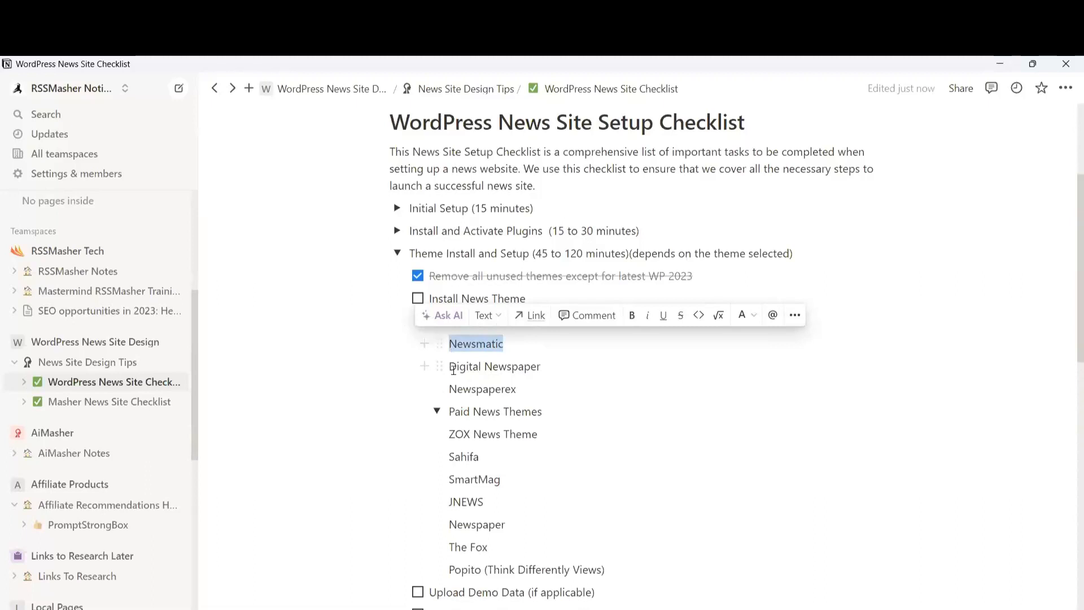
left_click(567, 359)
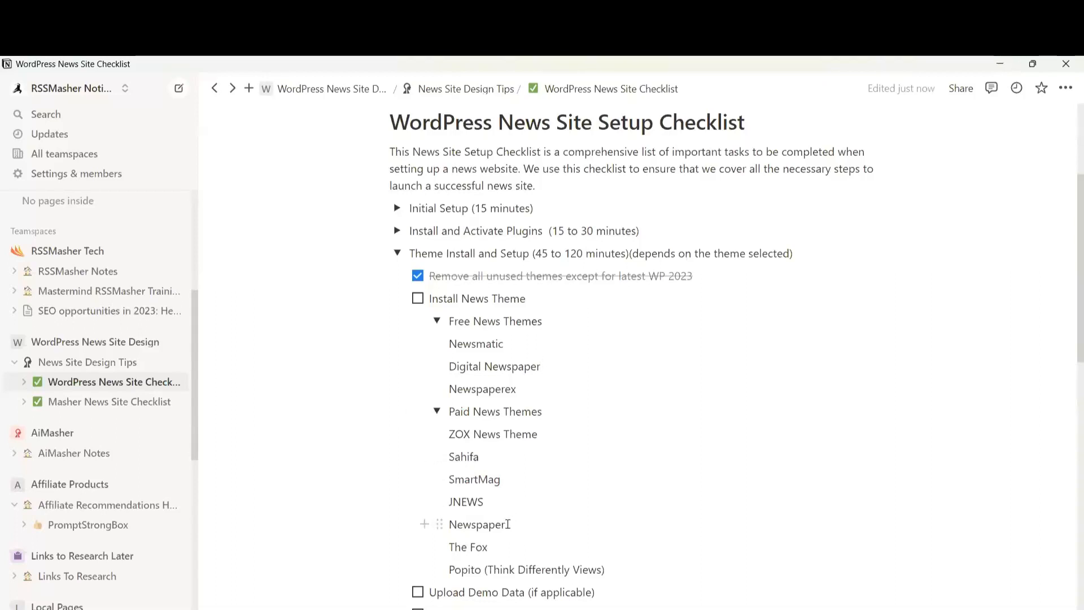
left_click_drag(507, 524, 452, 480)
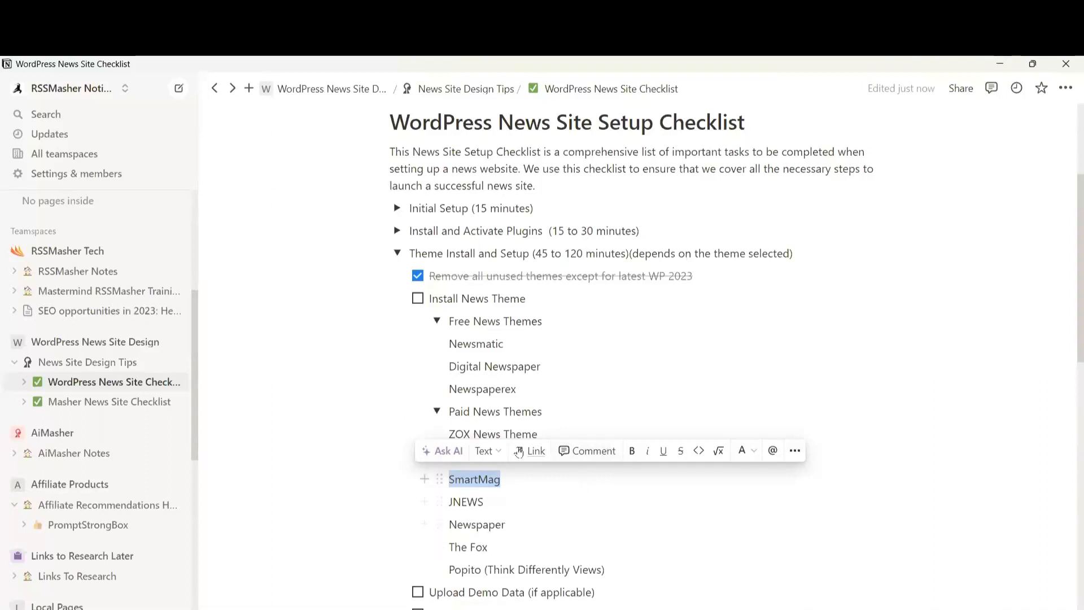
left_click(571, 426)
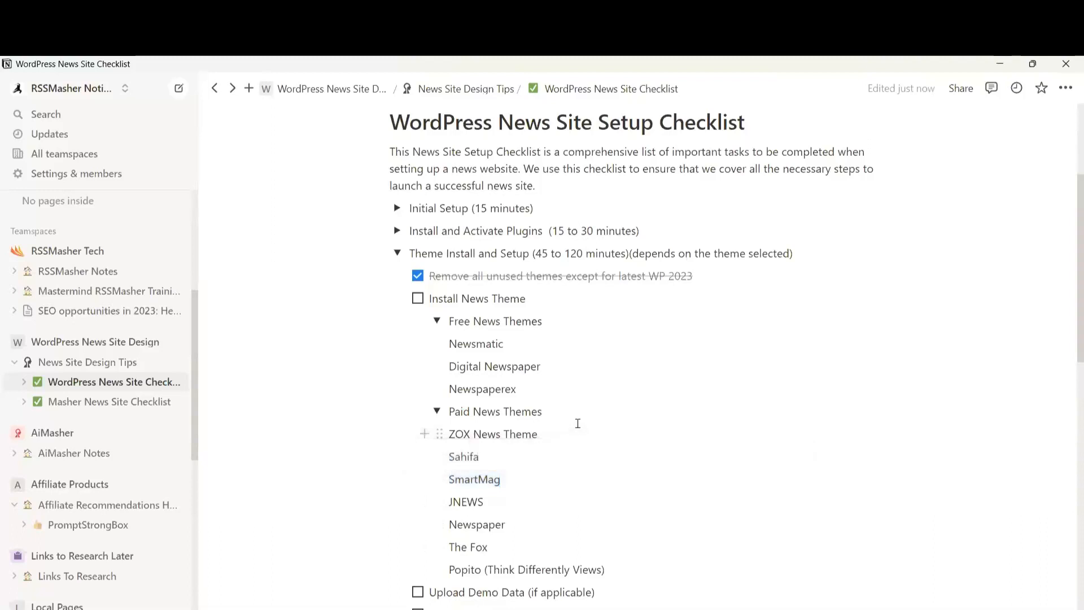
left_click_drag(578, 423, 436, 433)
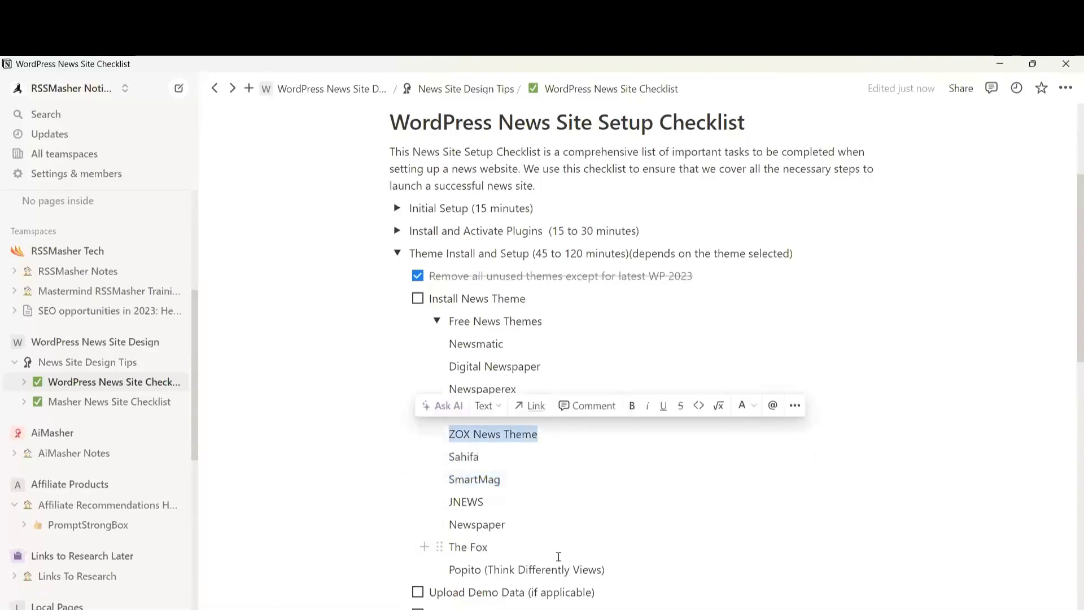
left_click_drag(613, 569, 452, 572)
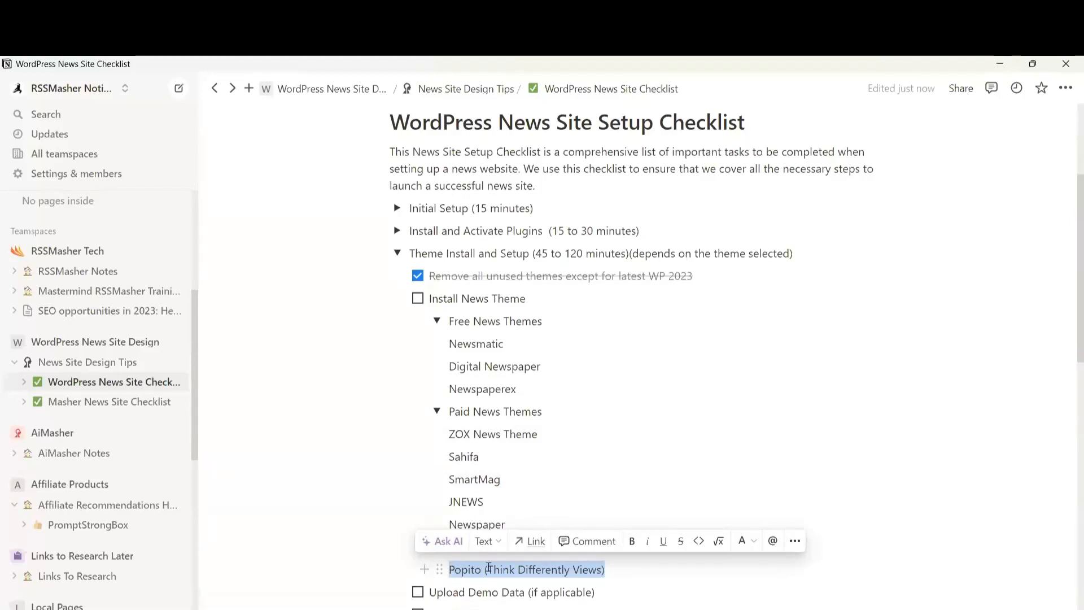
key("alt+Tab")
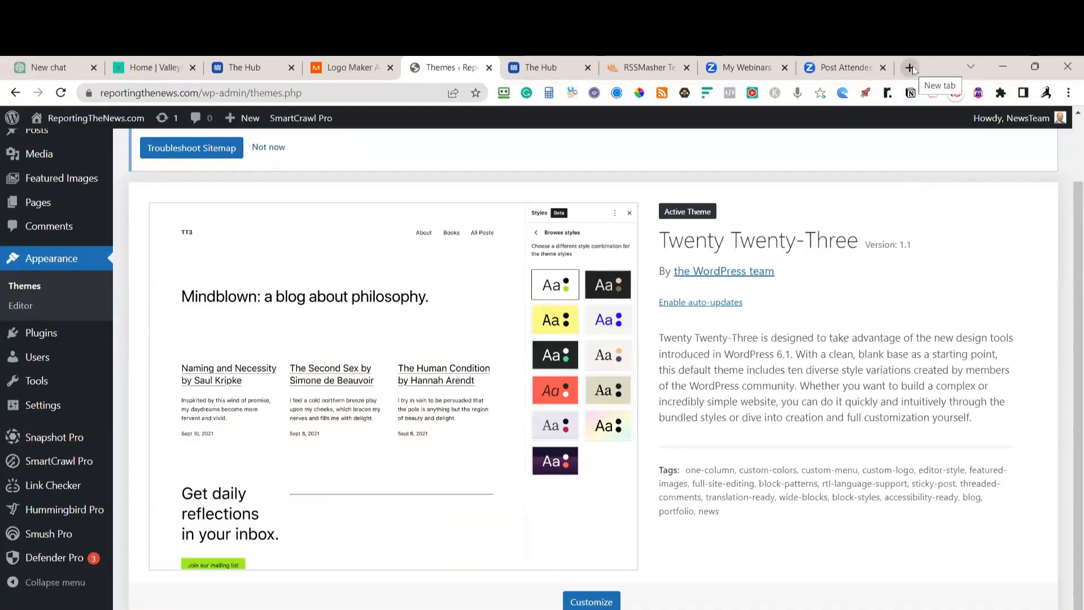
Search 'popito news theme' in a new tab and open the ThemeForest Popito live preview
left_click(910, 67)
type("popito news theme")
key("Return")
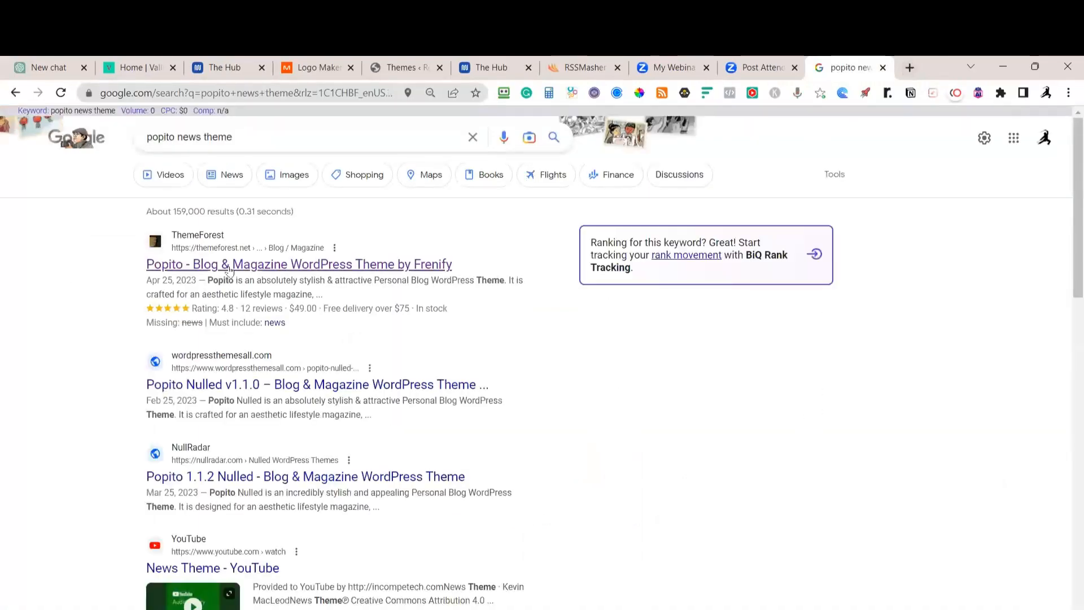
left_click(429, 265)
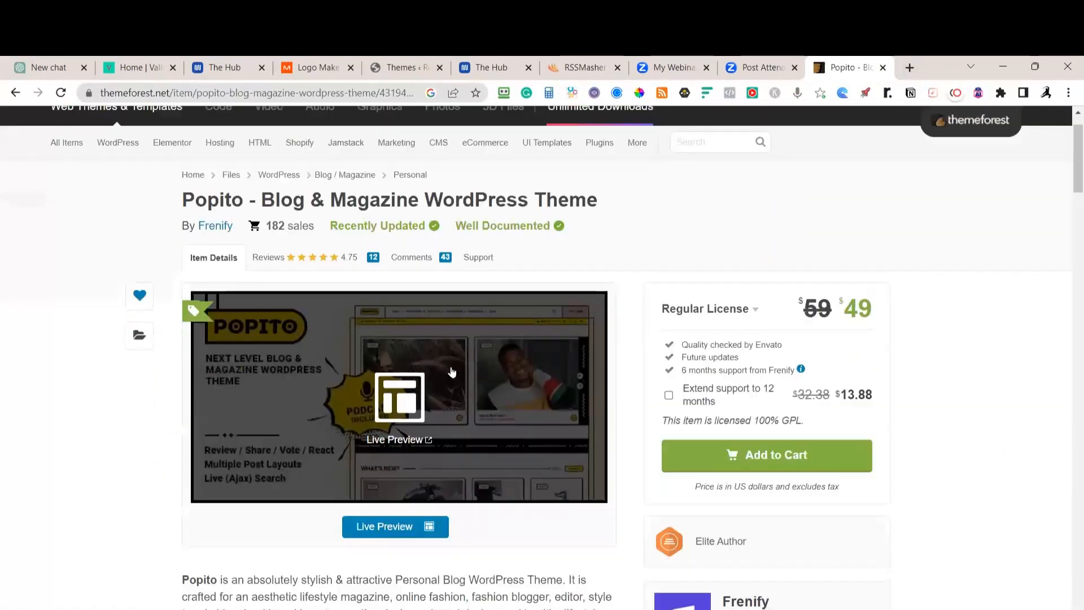
left_click(417, 388)
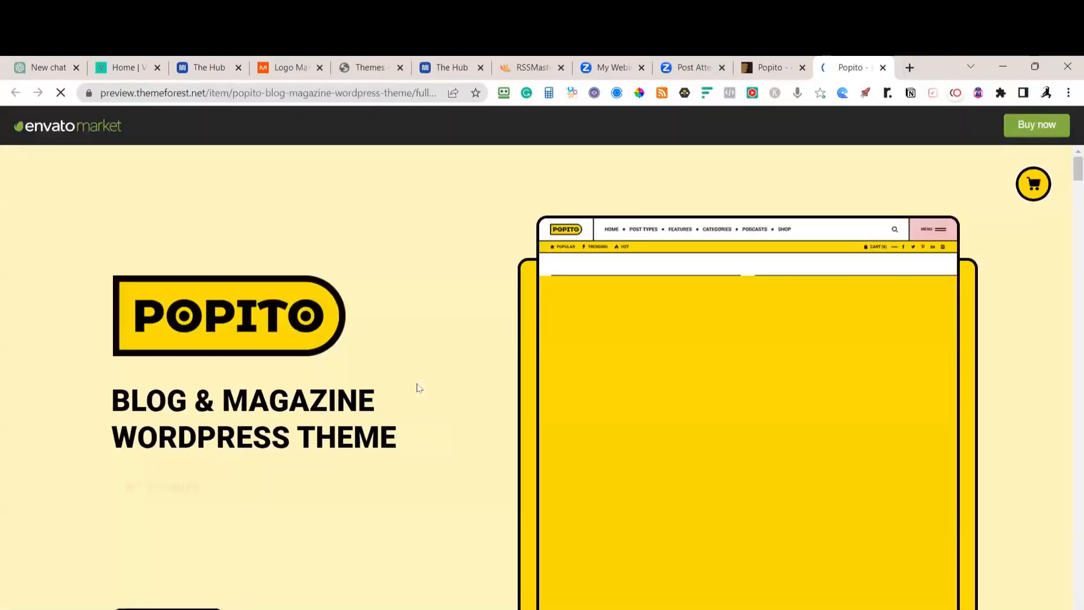
Browse the Popito Home #01 demo, then close it to return to Home Demos
scroll(525, 385, "down", 2)
scroll(538, 394, "down", 10)
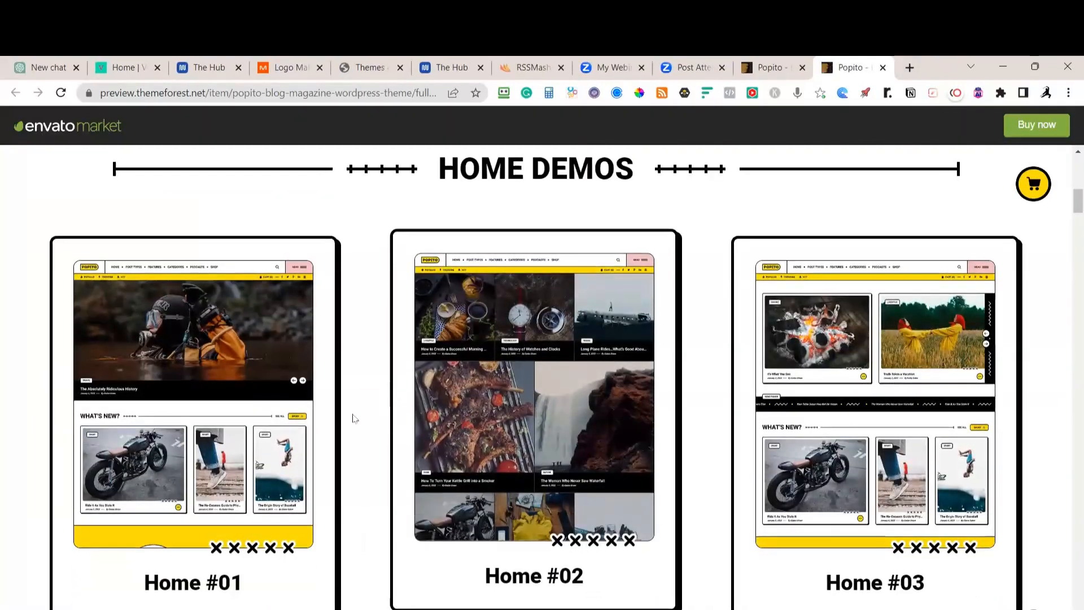
left_click(253, 391)
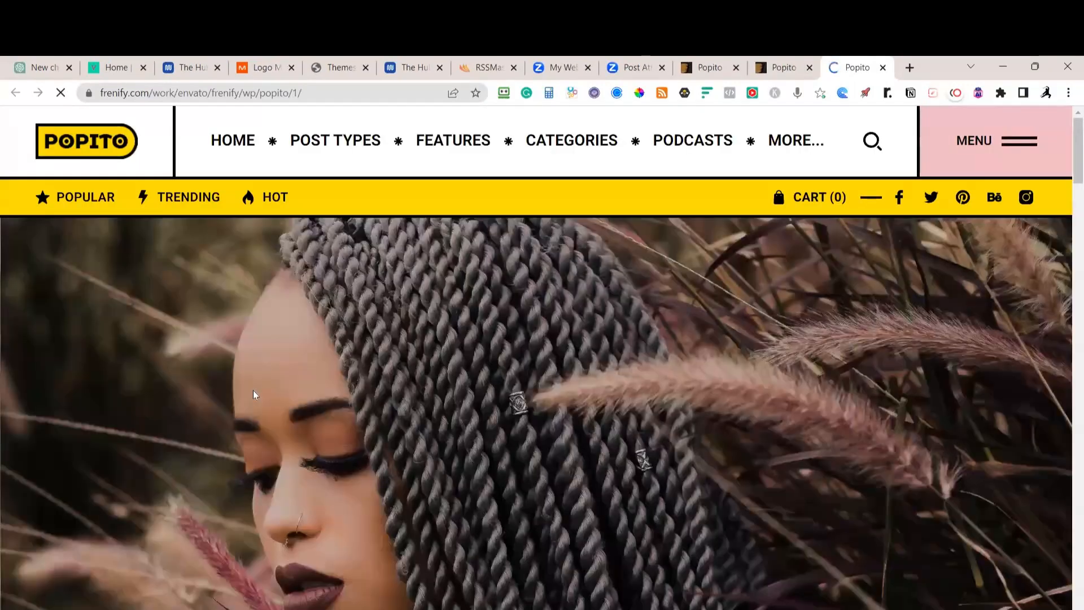
scroll(404, 395, "down", 6)
scroll(403, 399, "down", 11)
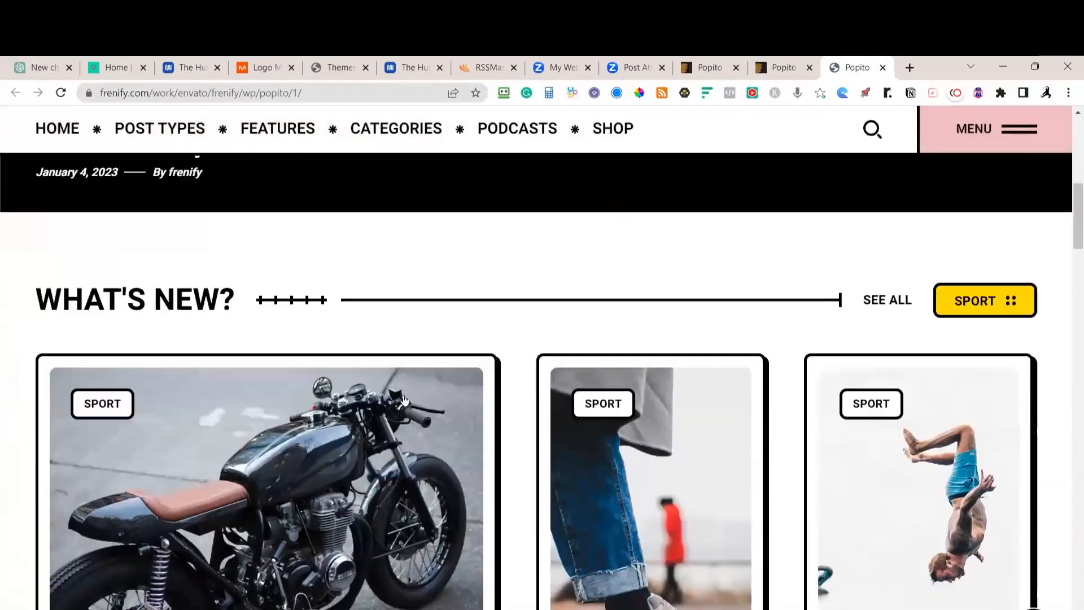
scroll(403, 399, "down", 20)
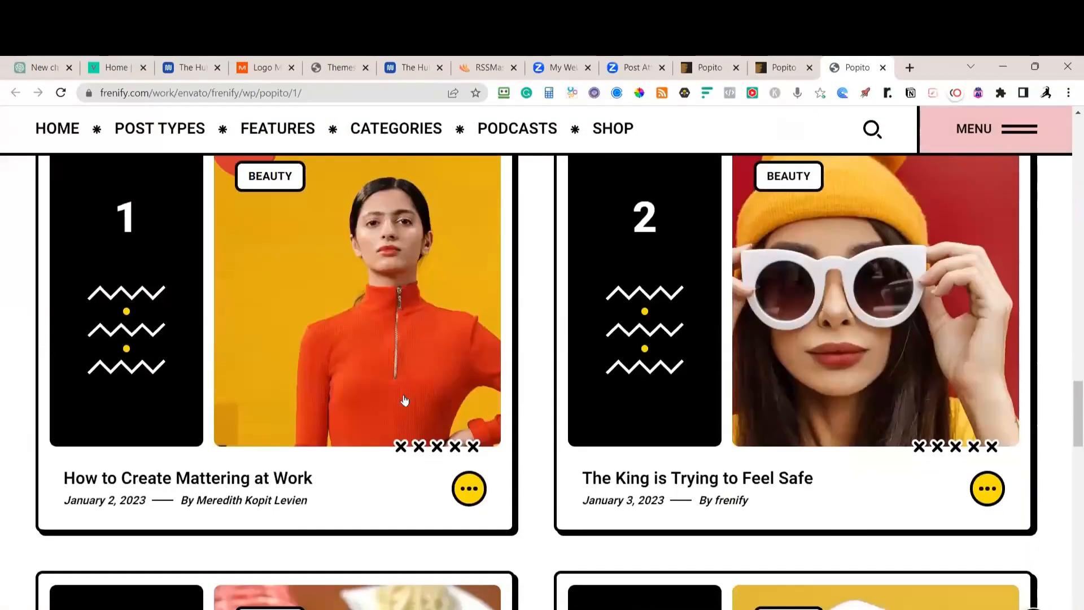
scroll(404, 400, "up", 20)
scroll(405, 400, "up", 16)
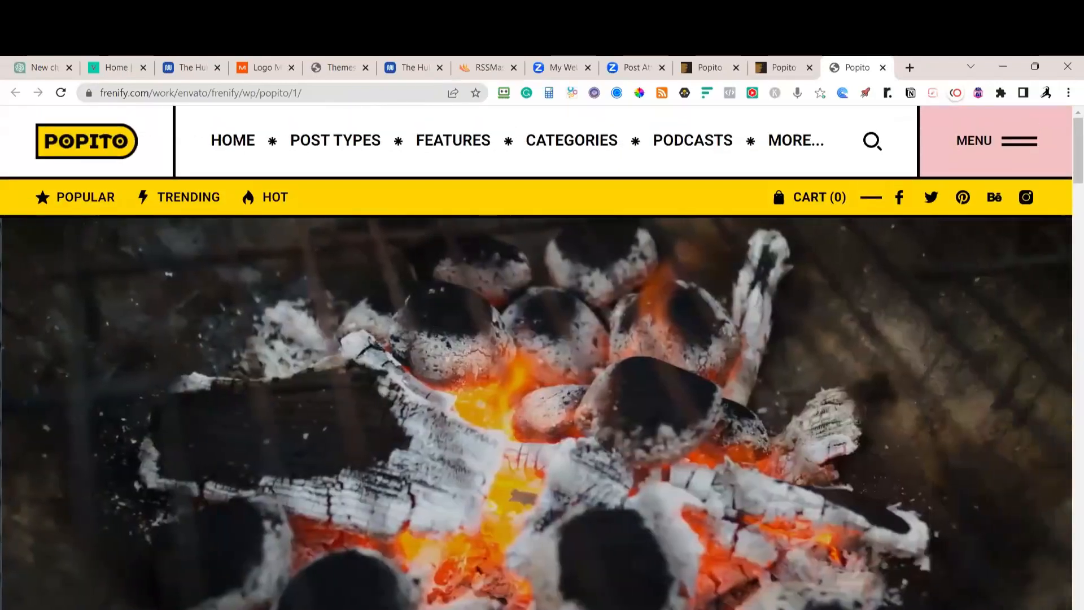
mouse_move(368, 153)
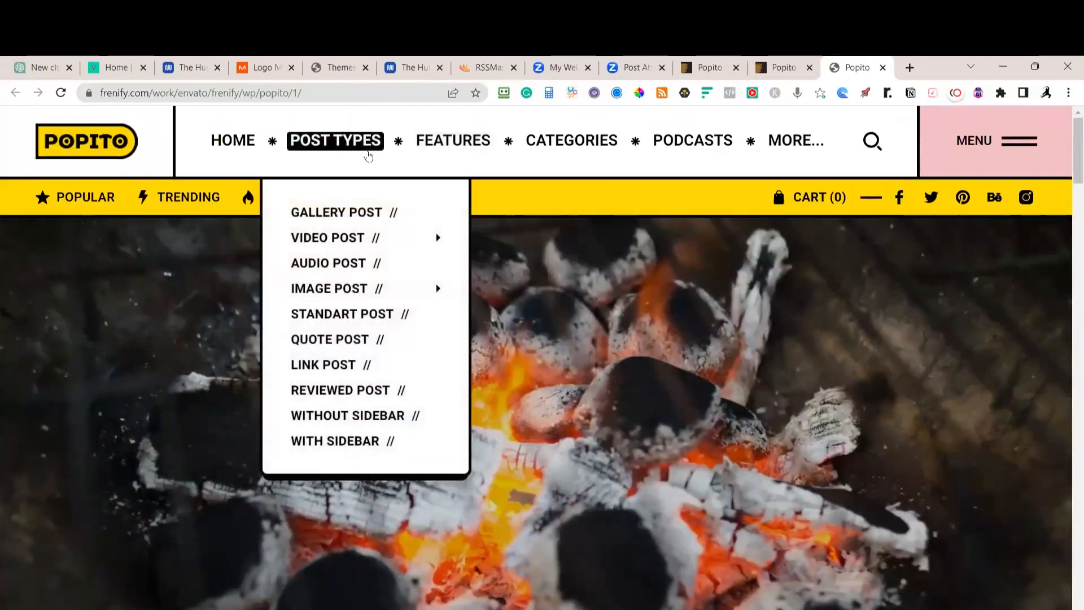
scroll(477, 378, "down", 3)
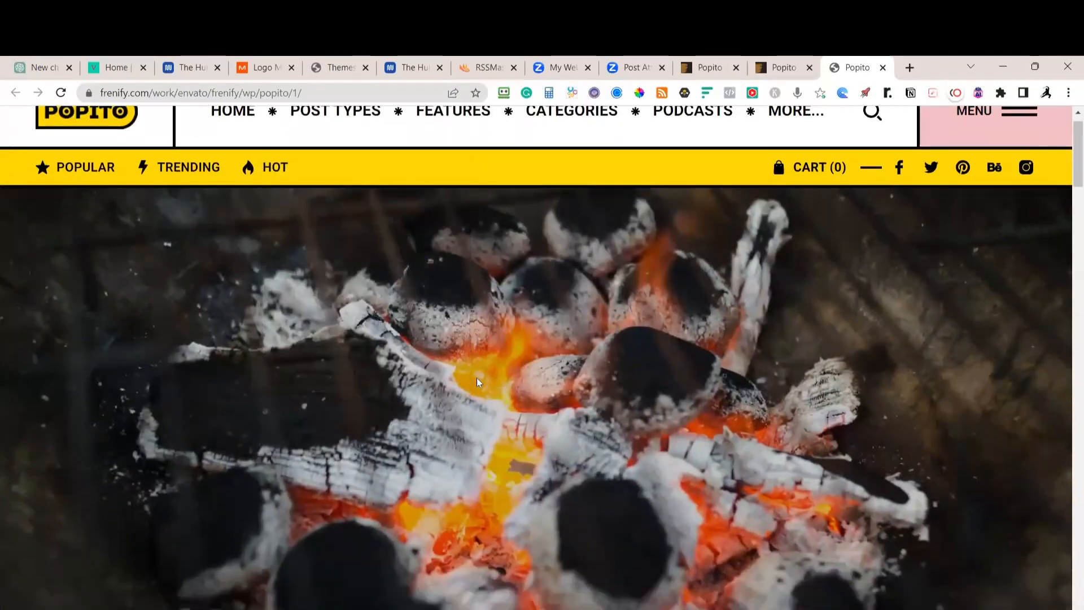
scroll(480, 372, "up", 3)
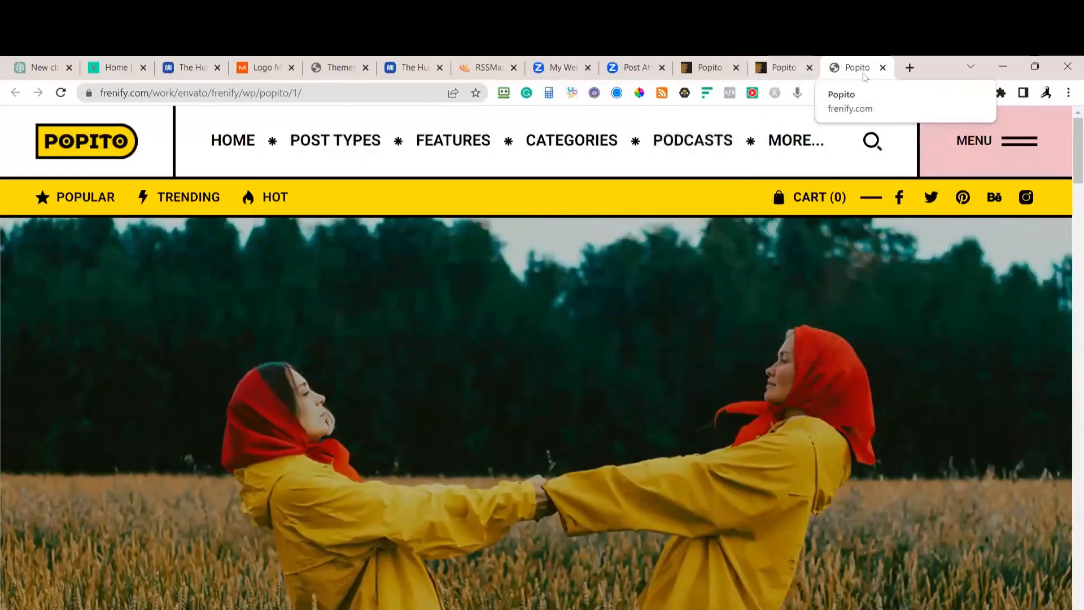
left_click(883, 67)
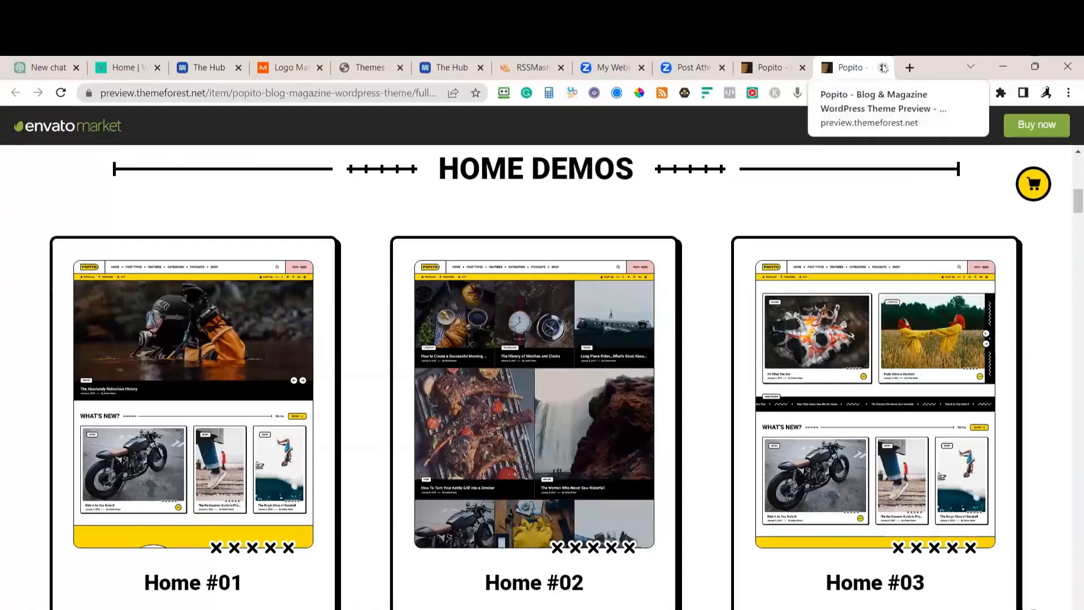
Close the Popito preview and ThemeForest item tabs and return to the 'Themes ‹ ReportingTheNews' tab
left_click(884, 68)
left_click(884, 68)
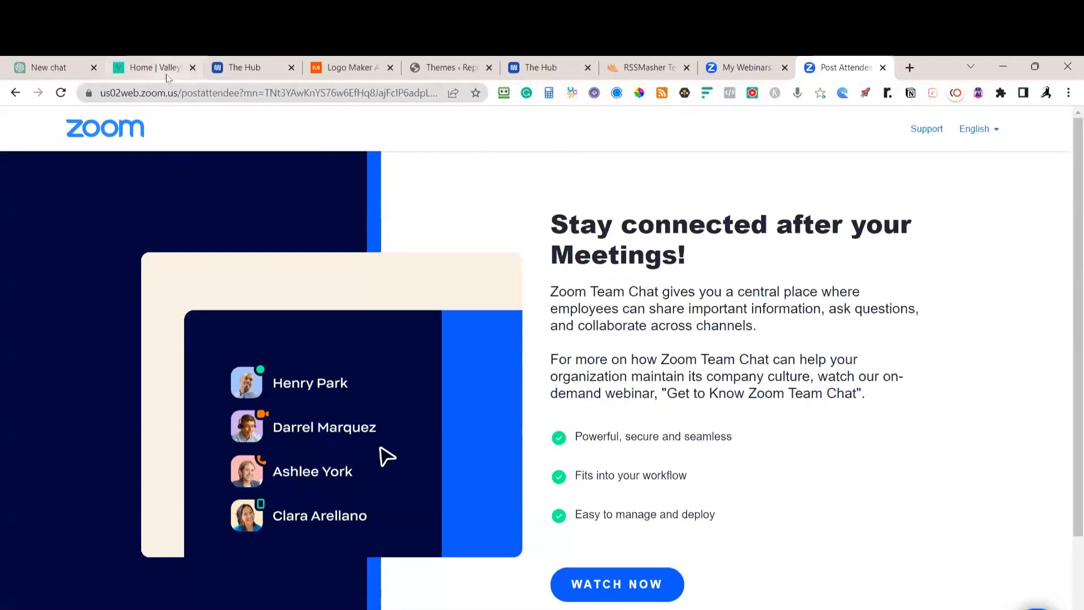
mouse_move(146, 66)
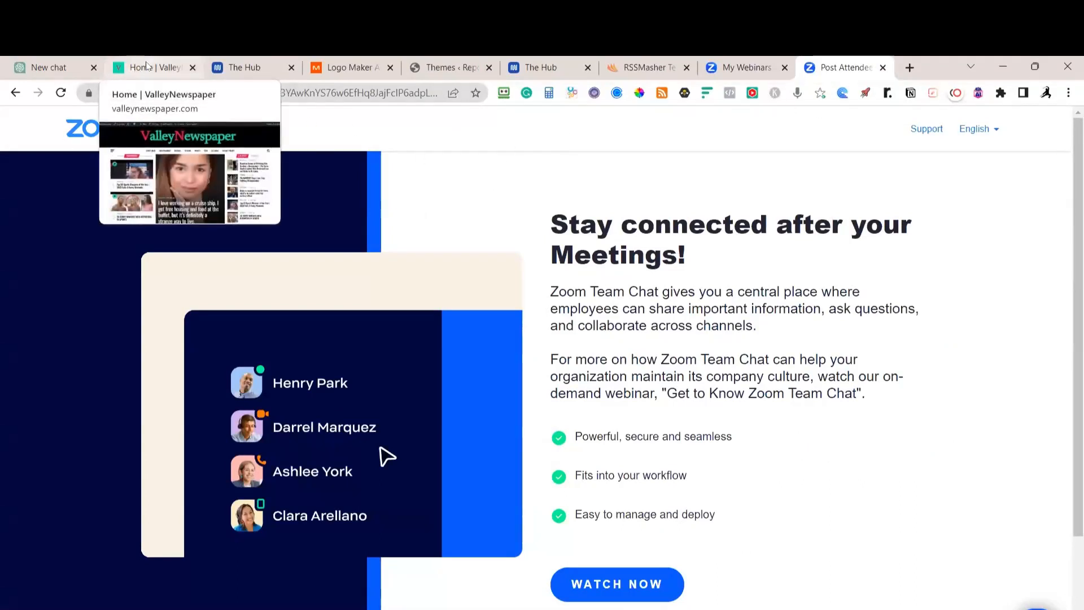
left_click(145, 66)
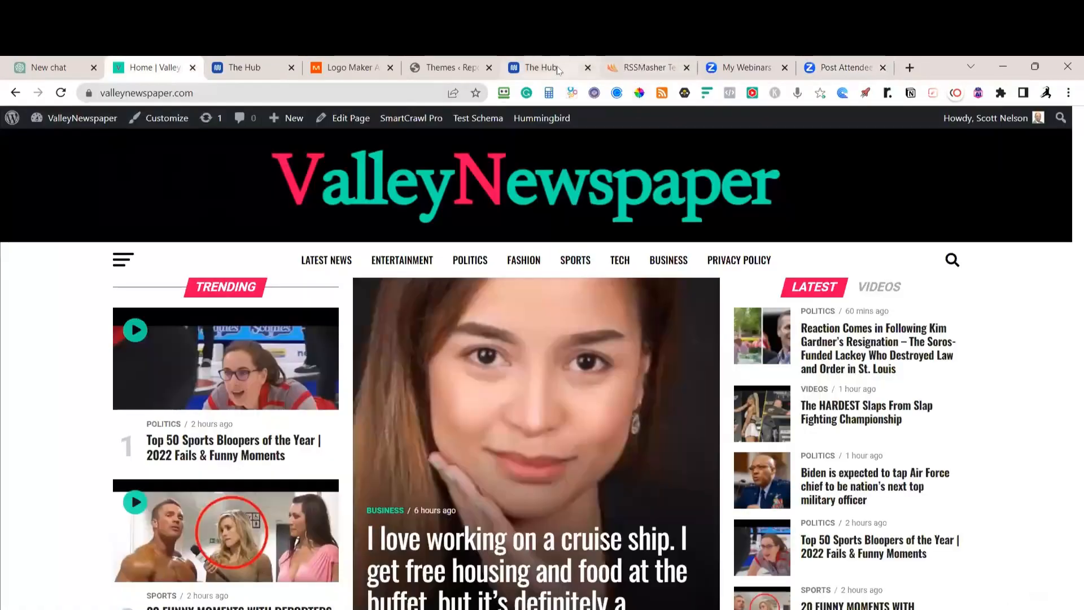
left_click(484, 69)
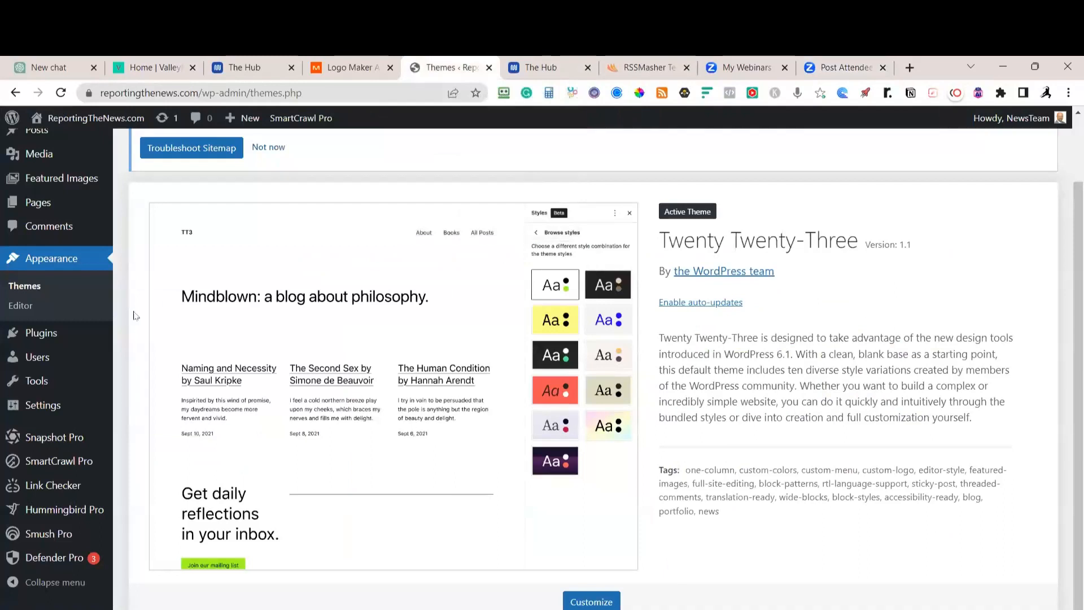
Reload the Themes page and reach the Upload Theme form under Add New
scroll(124, 299, "up", 2)
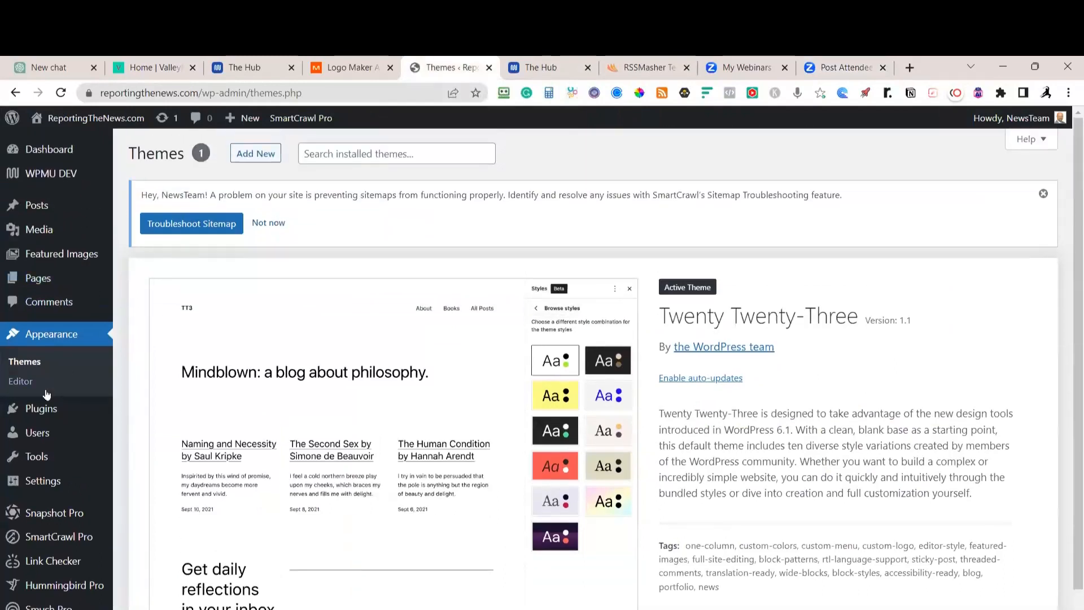
left_click(26, 368)
left_click(261, 287)
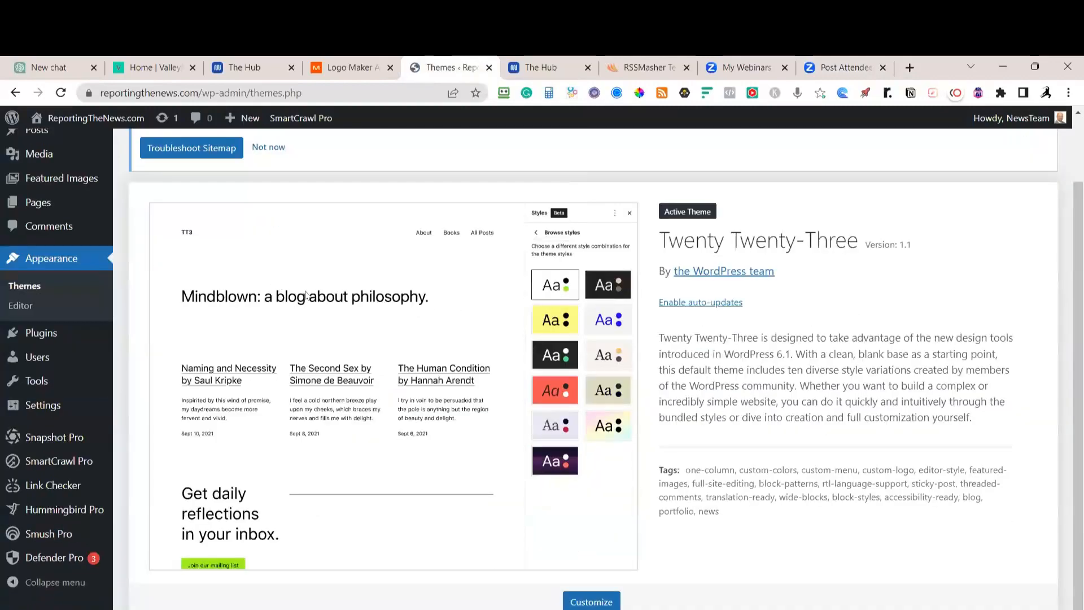
left_click(255, 154)
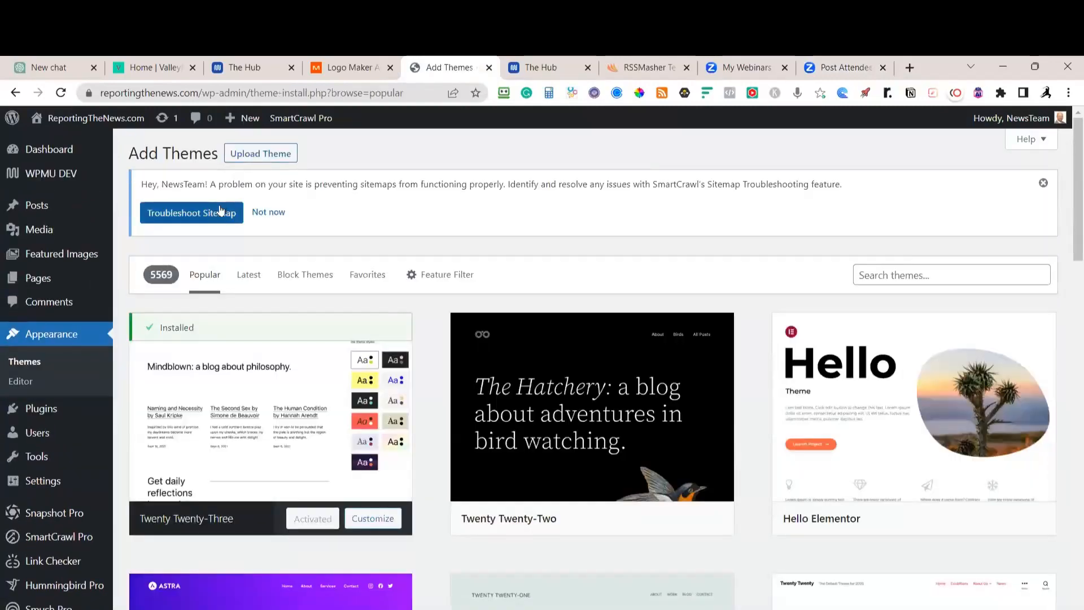
left_click(277, 158)
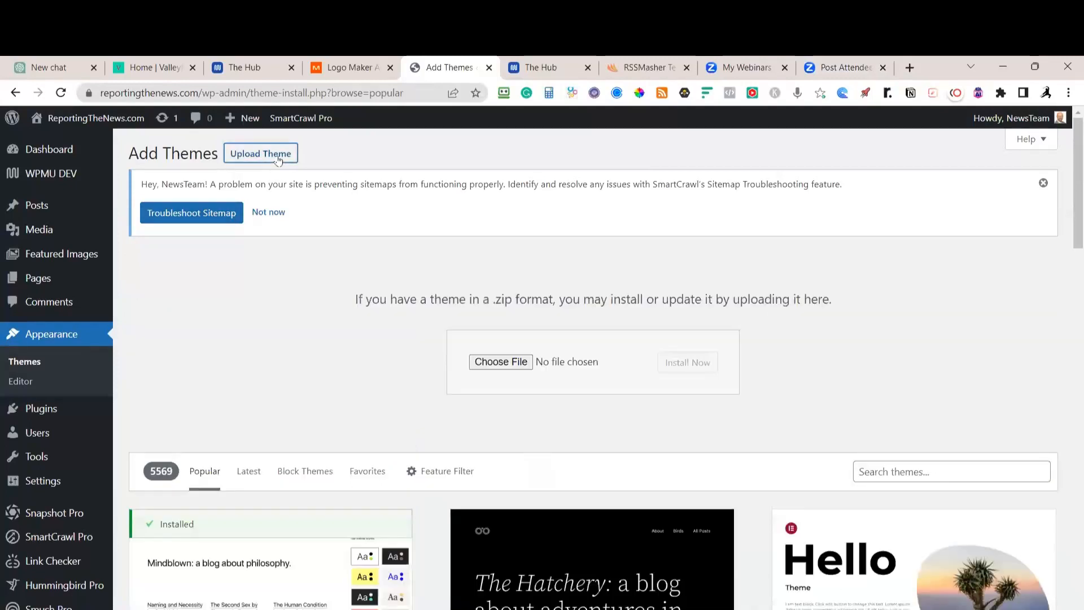
Choose zox-news.zip from Downloads > zoxnews3.15.0 as the theme file to install
left_click(501, 363)
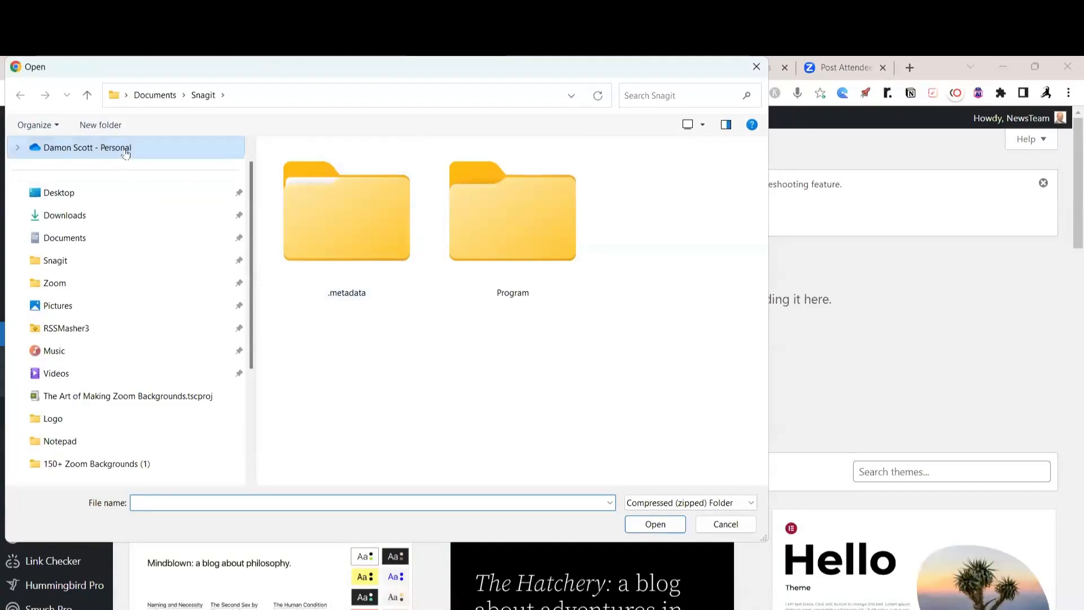
left_click(89, 217)
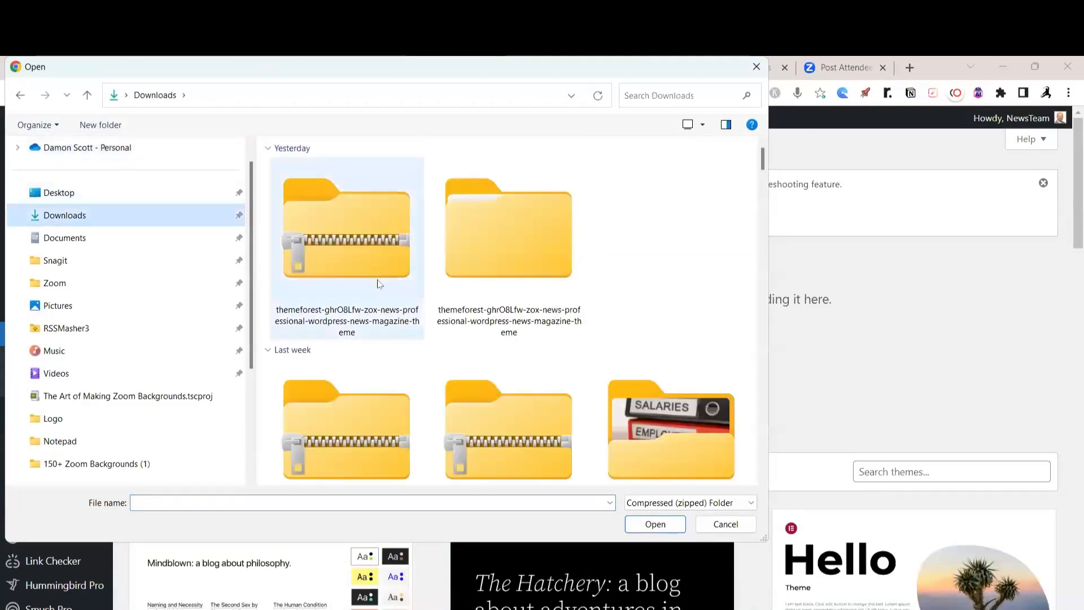
double_click(492, 243)
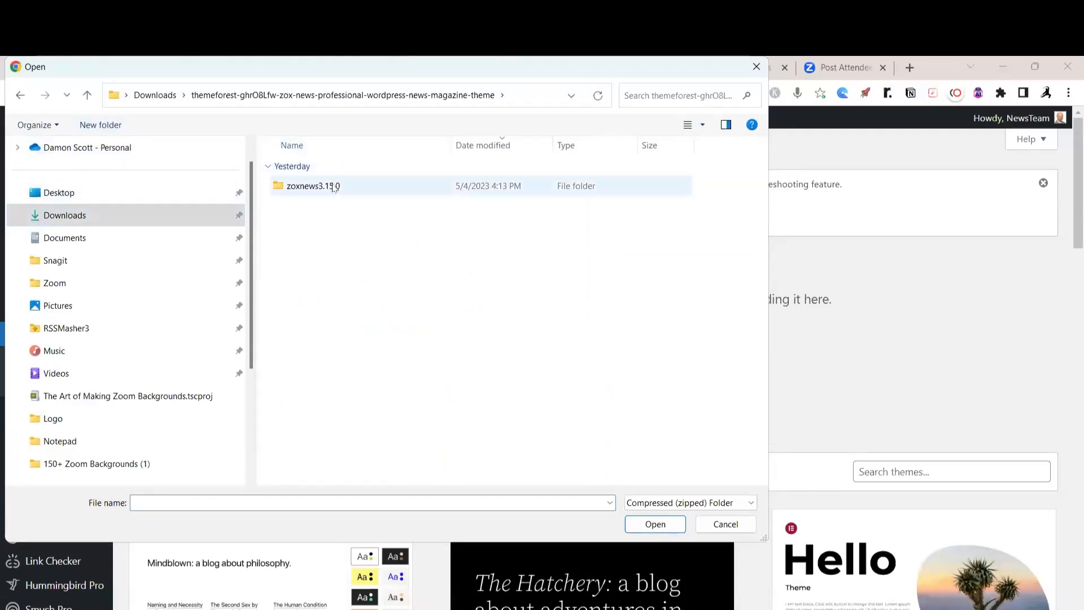
double_click(284, 187)
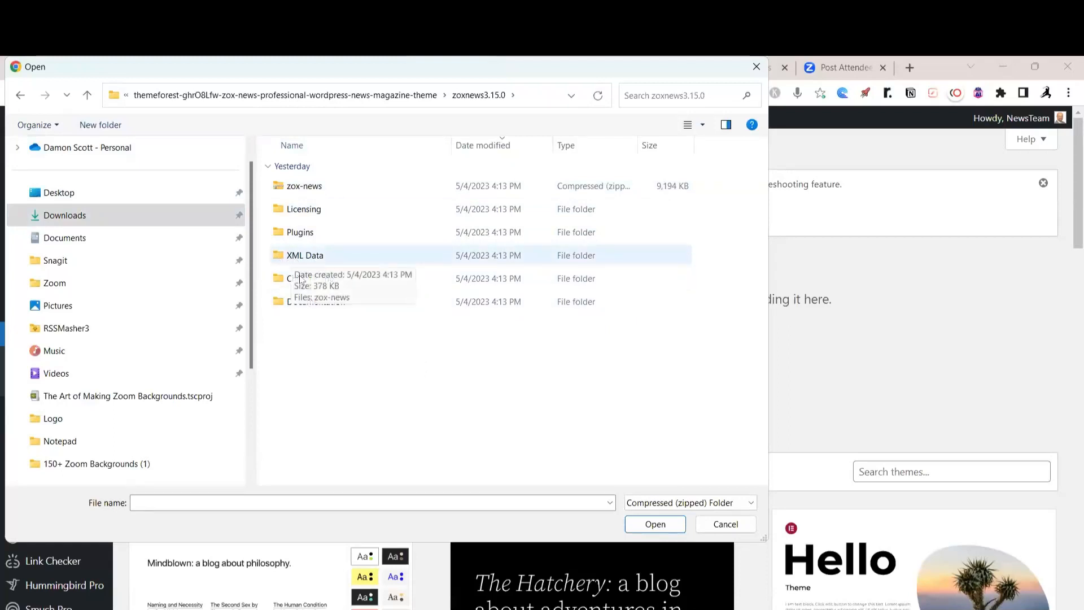
left_click(286, 192)
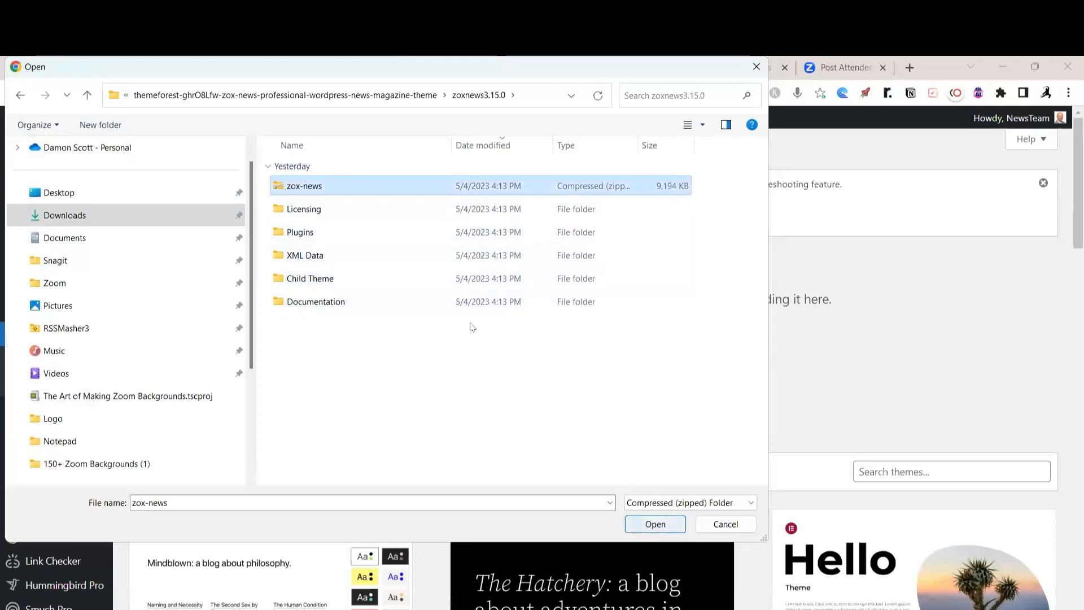
left_click(656, 524)
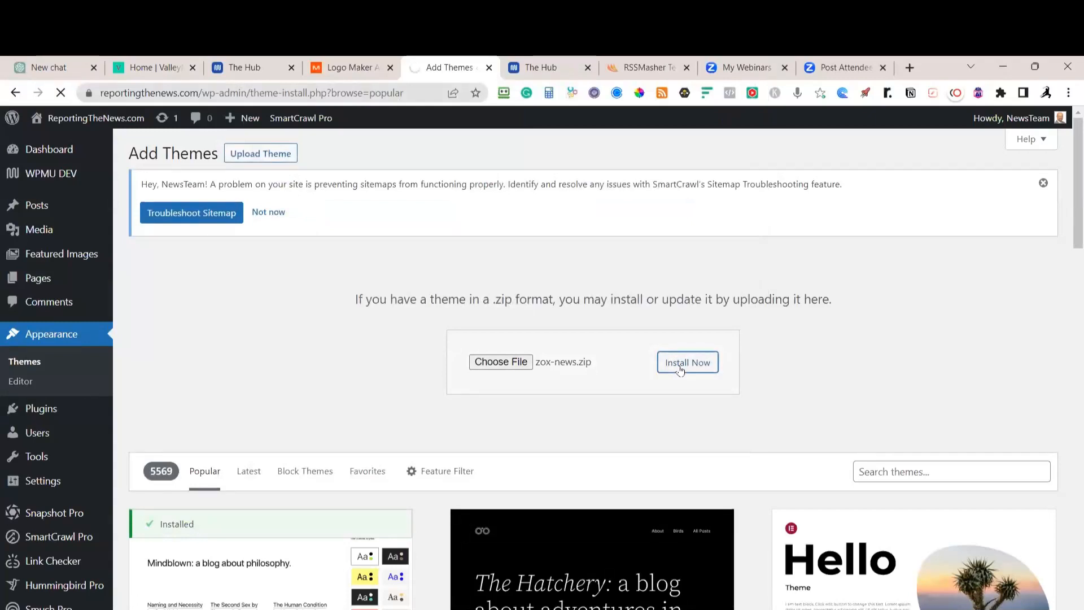
In the Notion checklist, highlight 'ZOX News Theme' under Paid News Themes
key("alt+Tab")
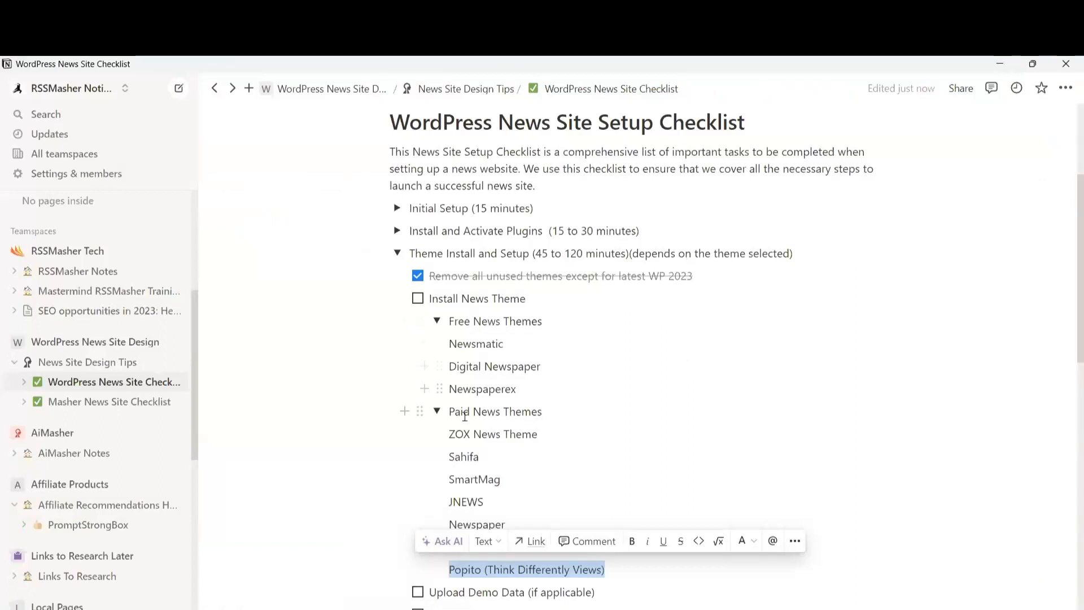
left_click(452, 433)
left_click_drag(458, 434, 539, 434)
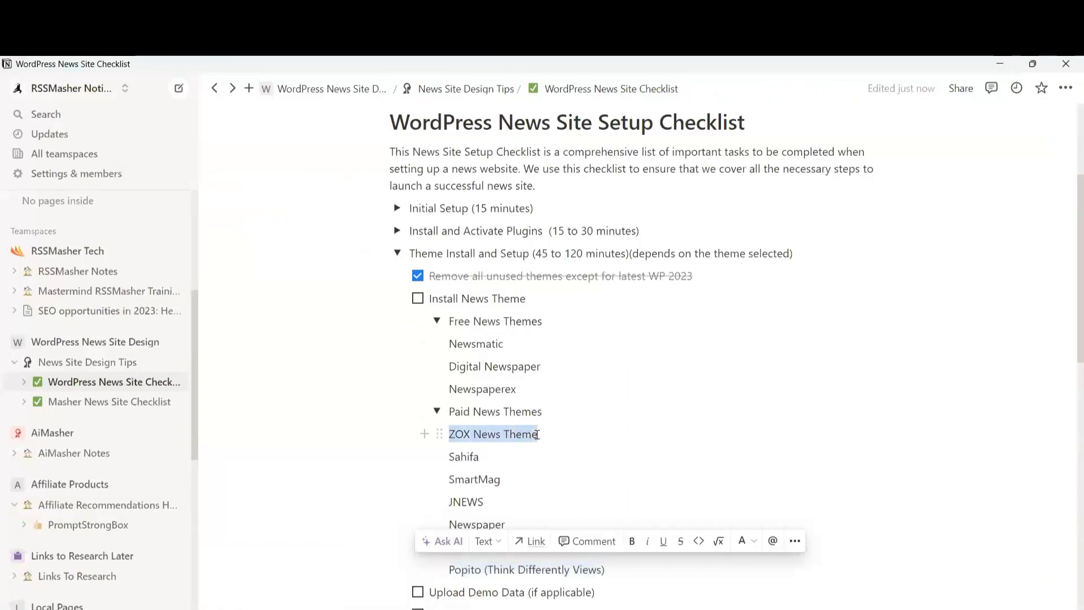
scroll(796, 463, "down", 4)
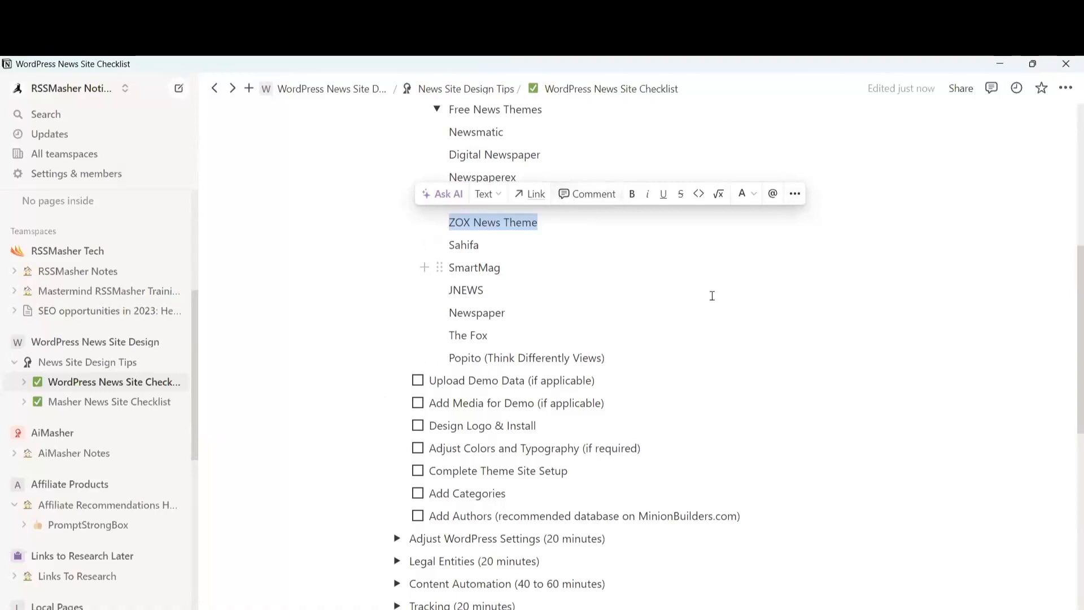
scroll(712, 296, "up", 1)
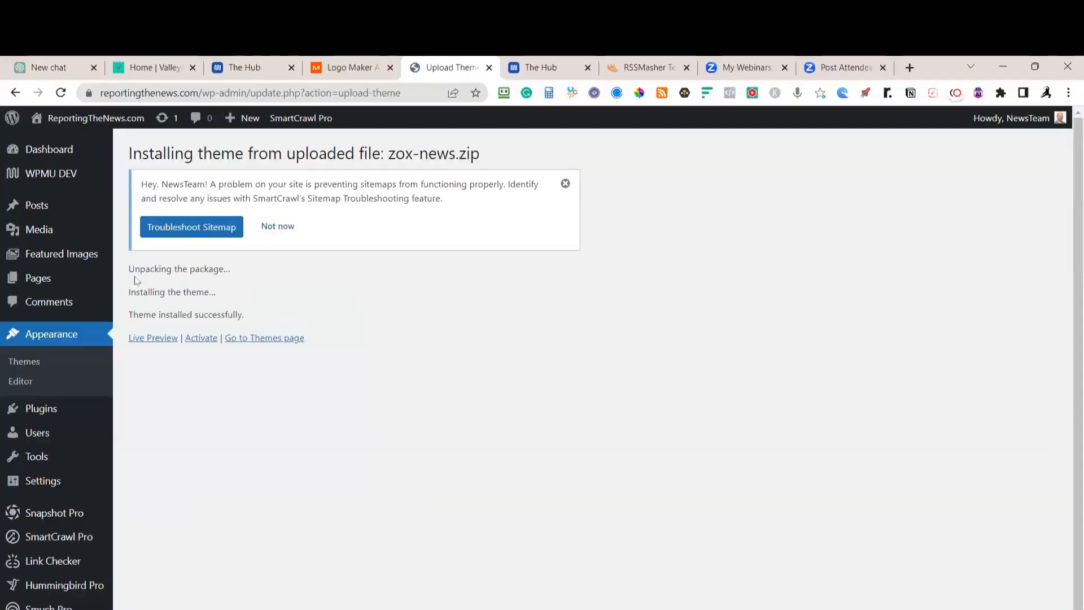
Activate Zox News, bulk install and activate its five required plugins, then open Zox News Options
left_click(201, 337)
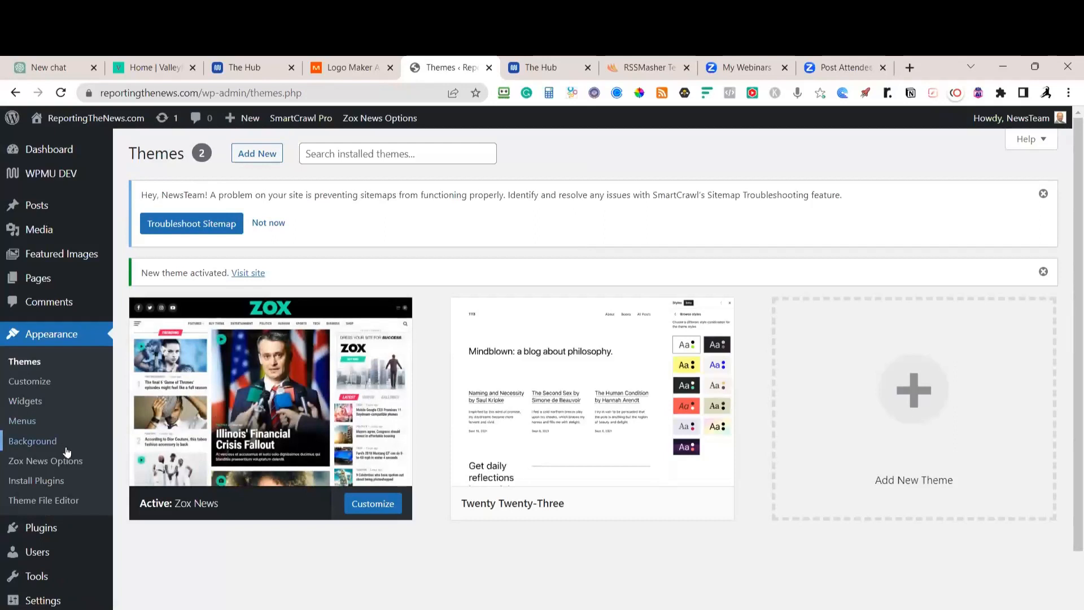
left_click(54, 482)
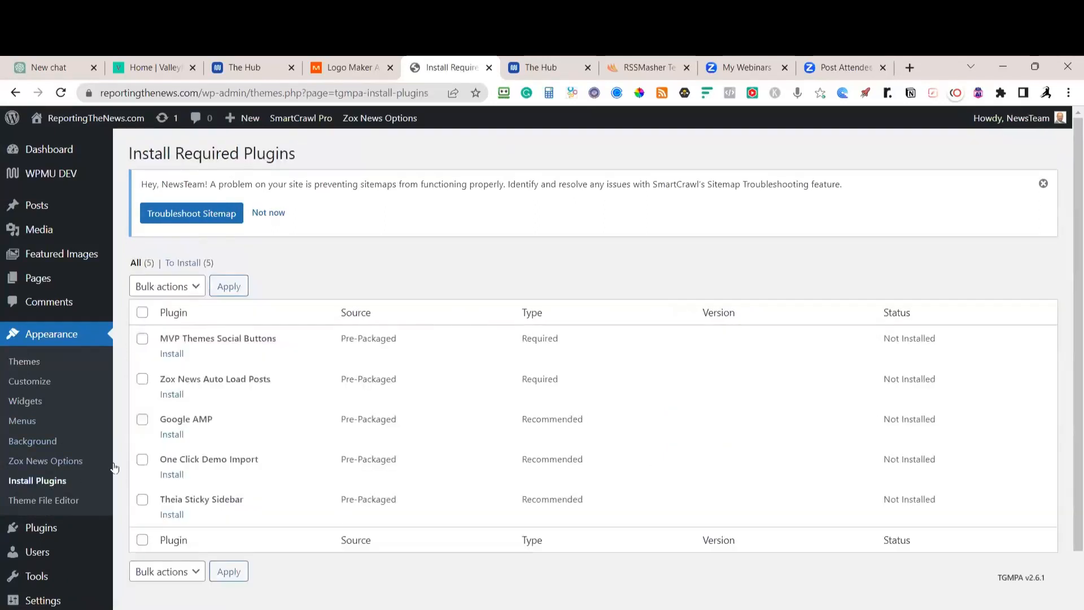
left_click(142, 312)
left_click(228, 286)
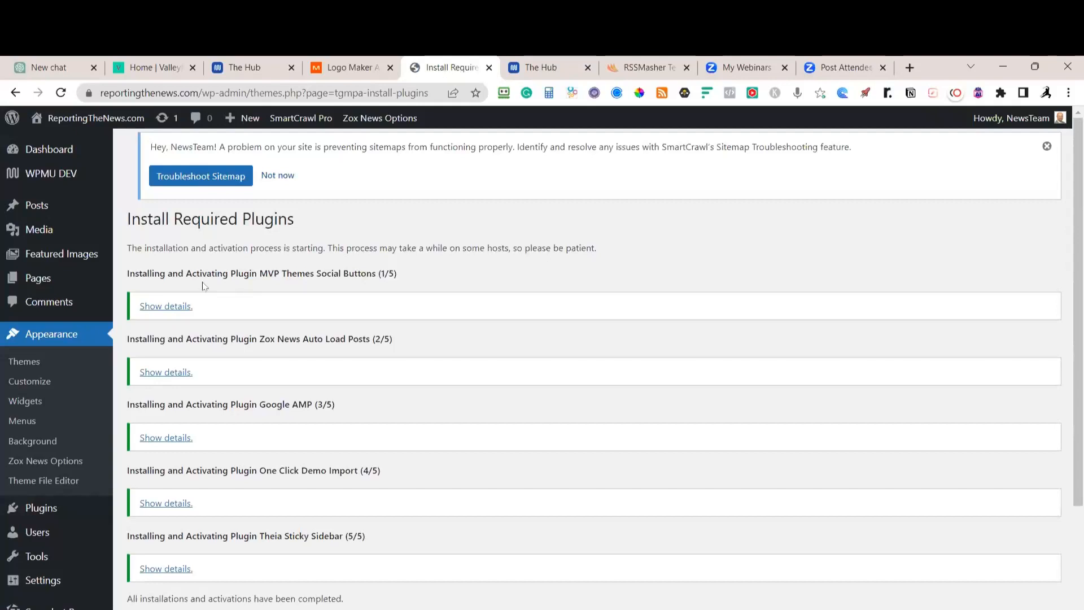
left_click(54, 466)
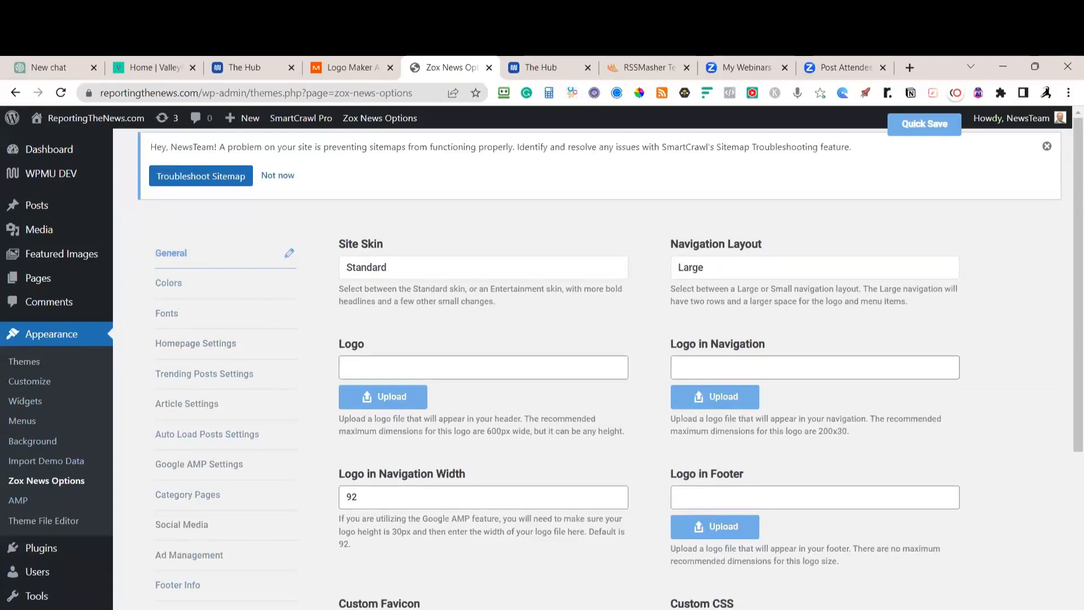
Open Import Demo Data, view the live front page in a new tab, then return to the import page
left_click(58, 464)
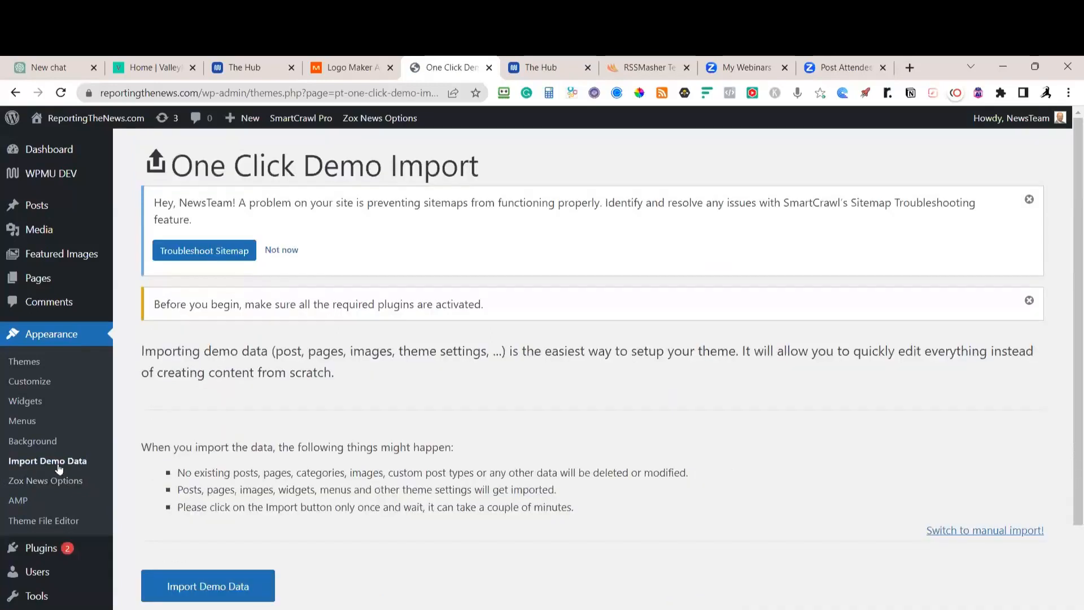
mouse_move(126, 121)
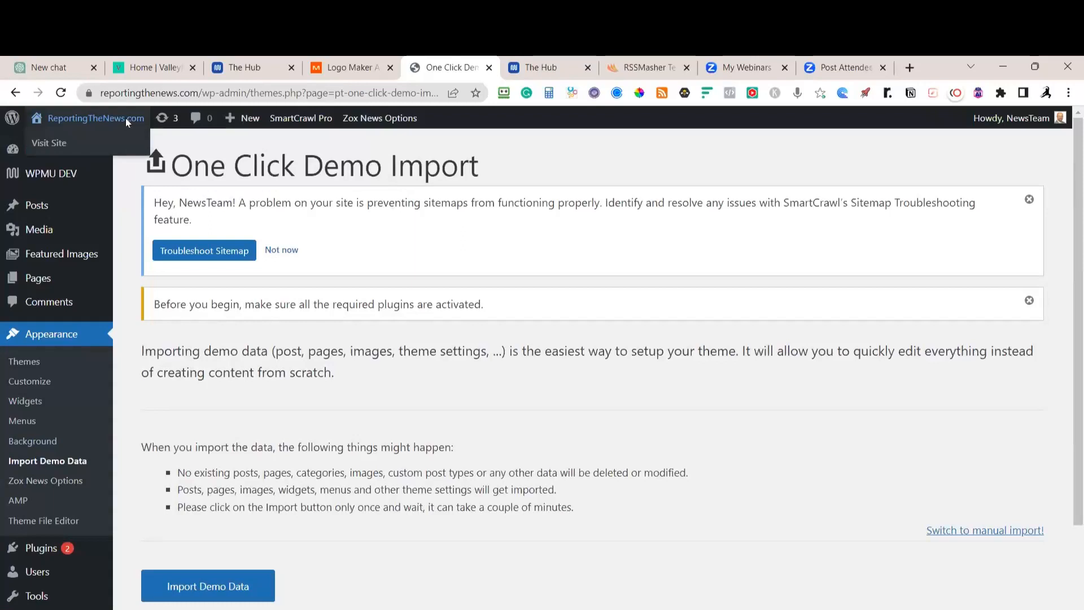
middle_click(49, 145)
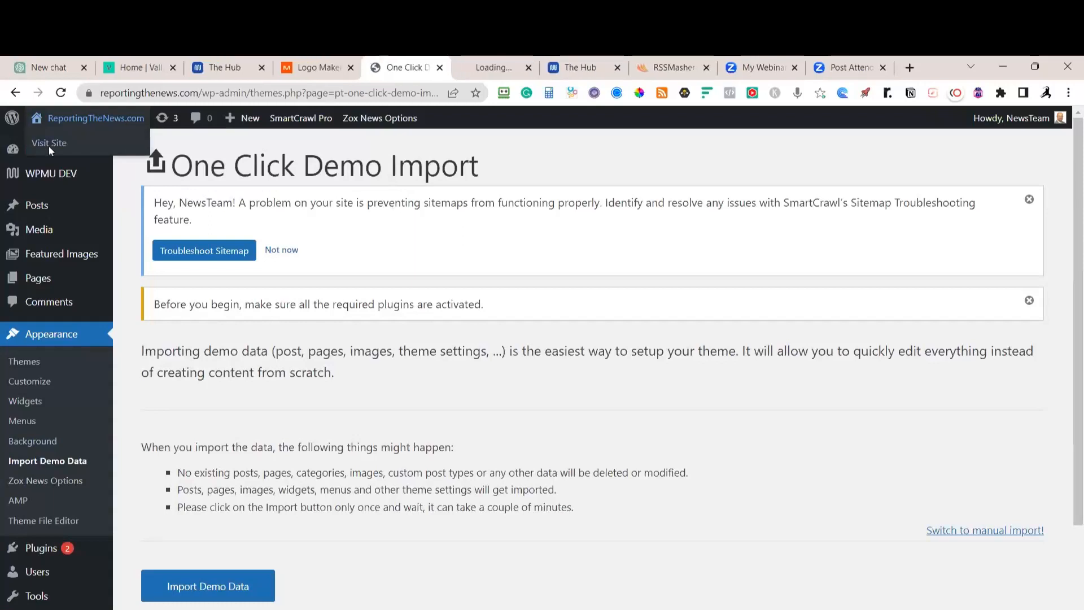
left_click(491, 69)
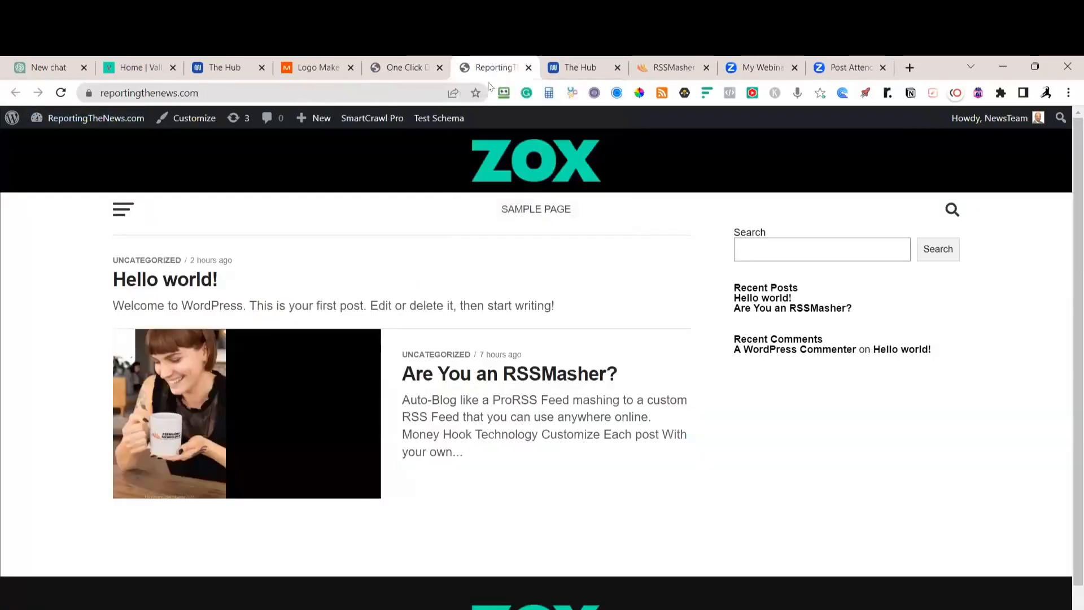
scroll(649, 316, "down", 1)
scroll(610, 358, "up", 1)
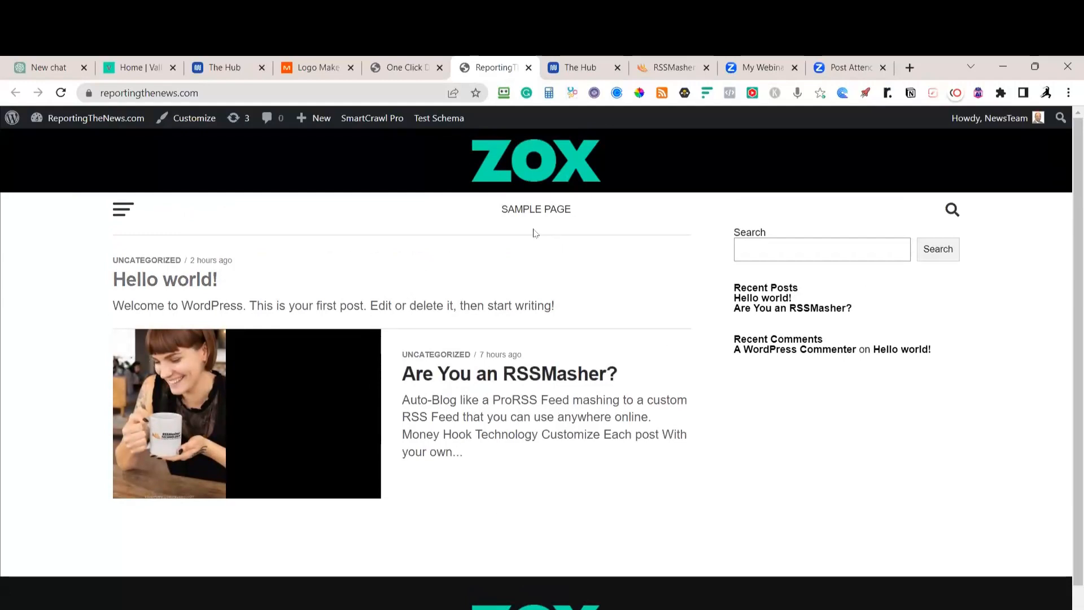
left_click(399, 71)
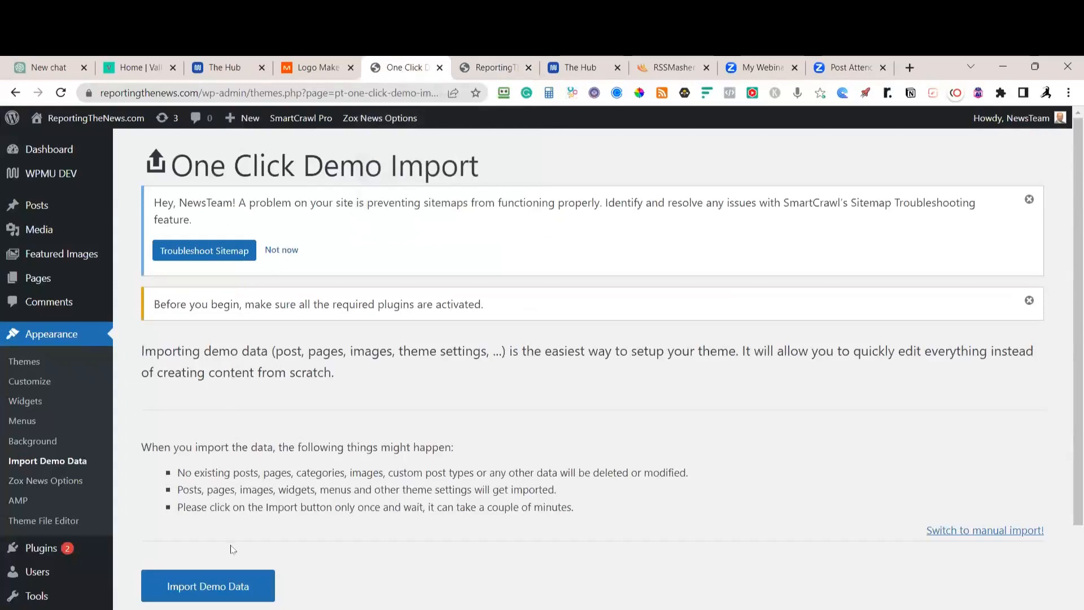
Run the Zox News demo data import until it finishes, then switch to the site tab to check
left_click(220, 596)
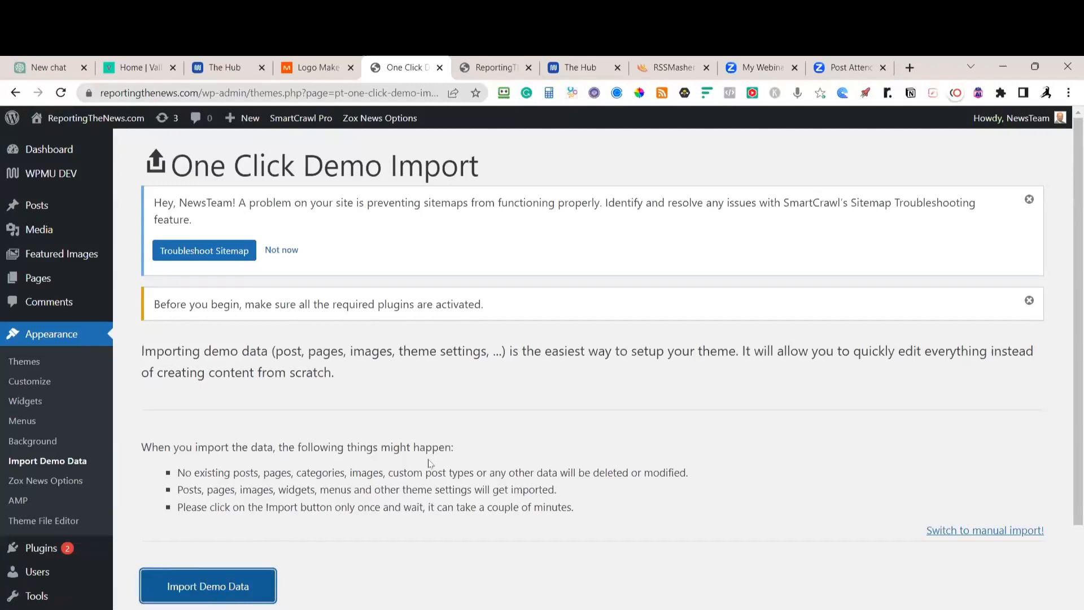
scroll(431, 460, "down", 3)
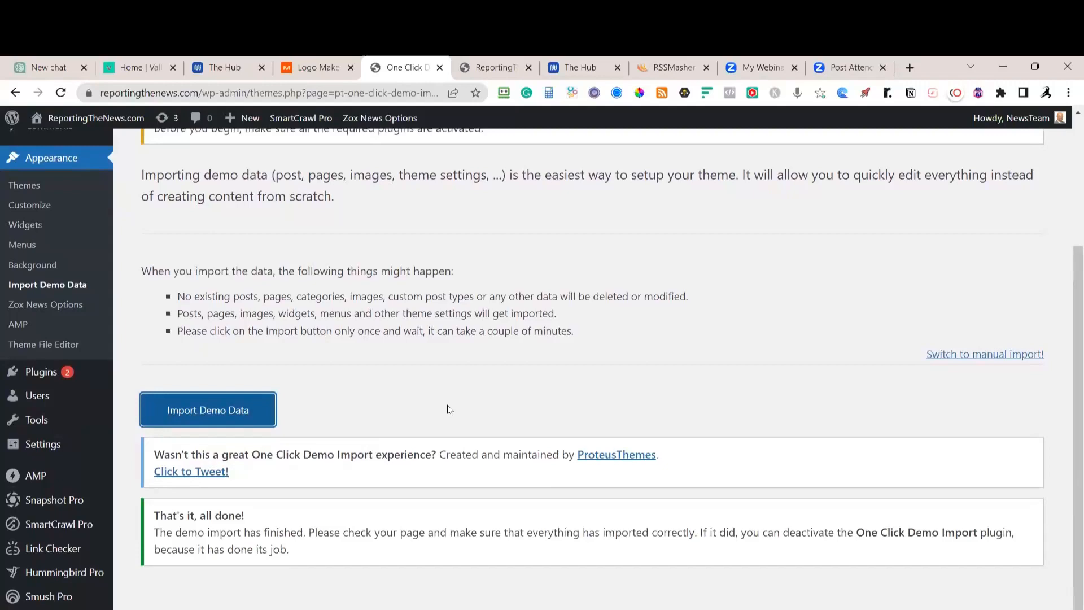
scroll(439, 229, "up", 3)
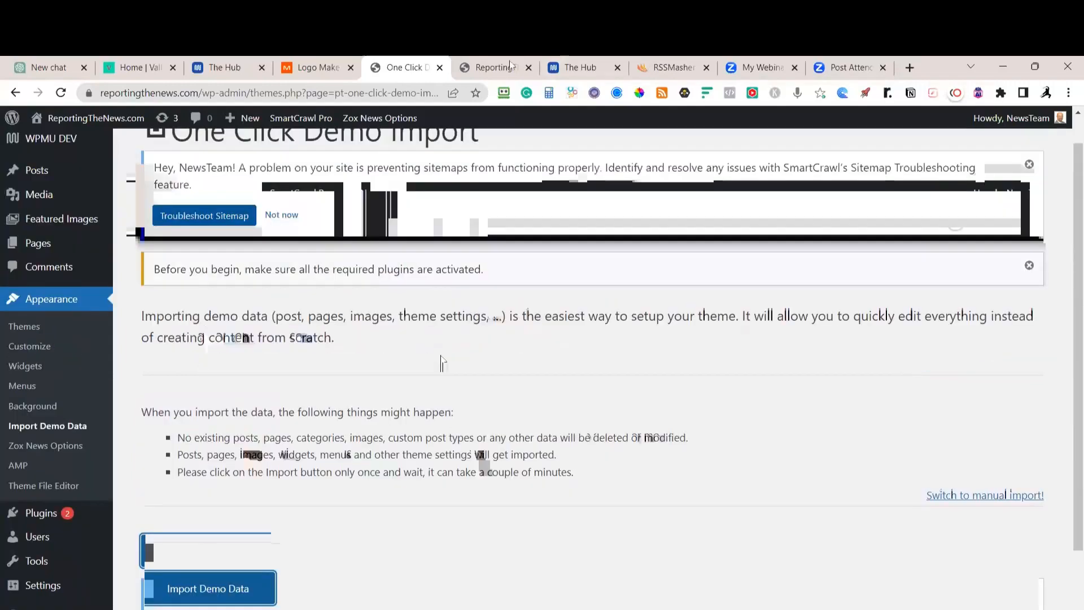
left_click(468, 66)
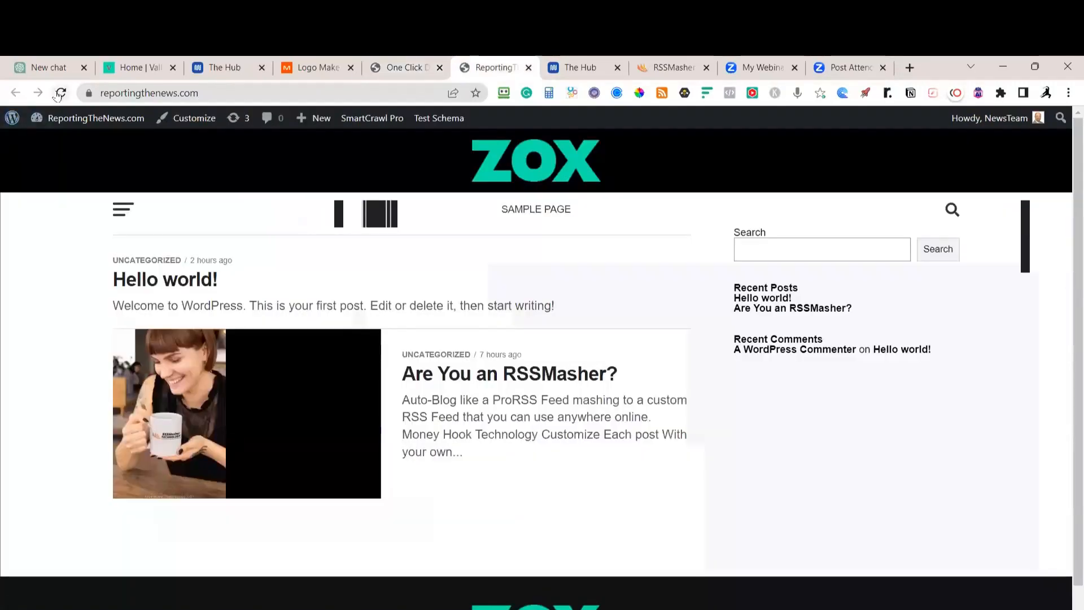
Scroll through the imported demo posts on the site's front page
scroll(621, 421, "down", 10)
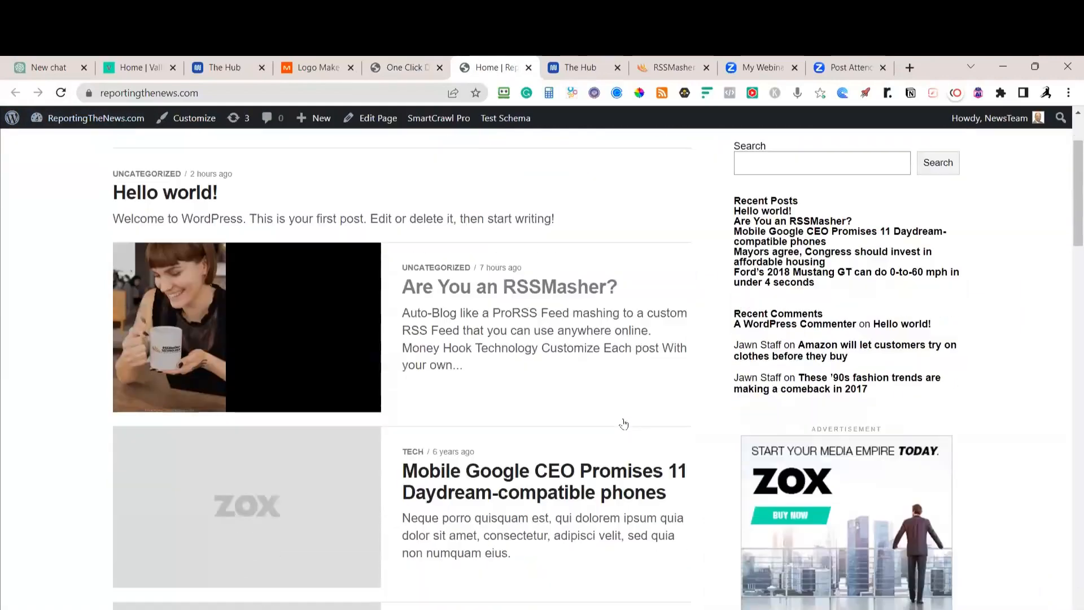
scroll(624, 424, "down", 15)
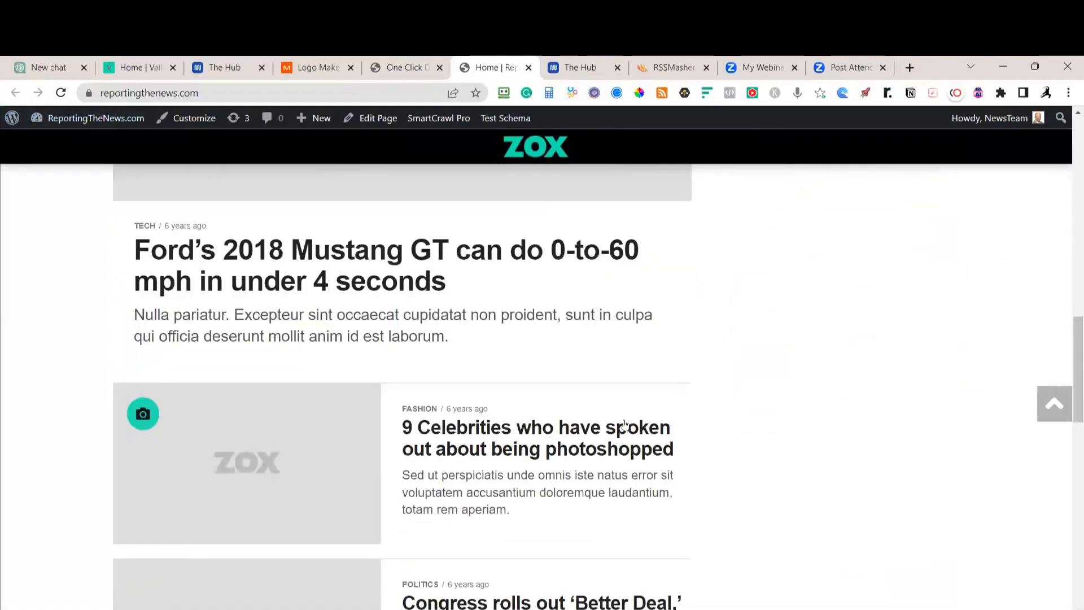
scroll(625, 424, "up", 10)
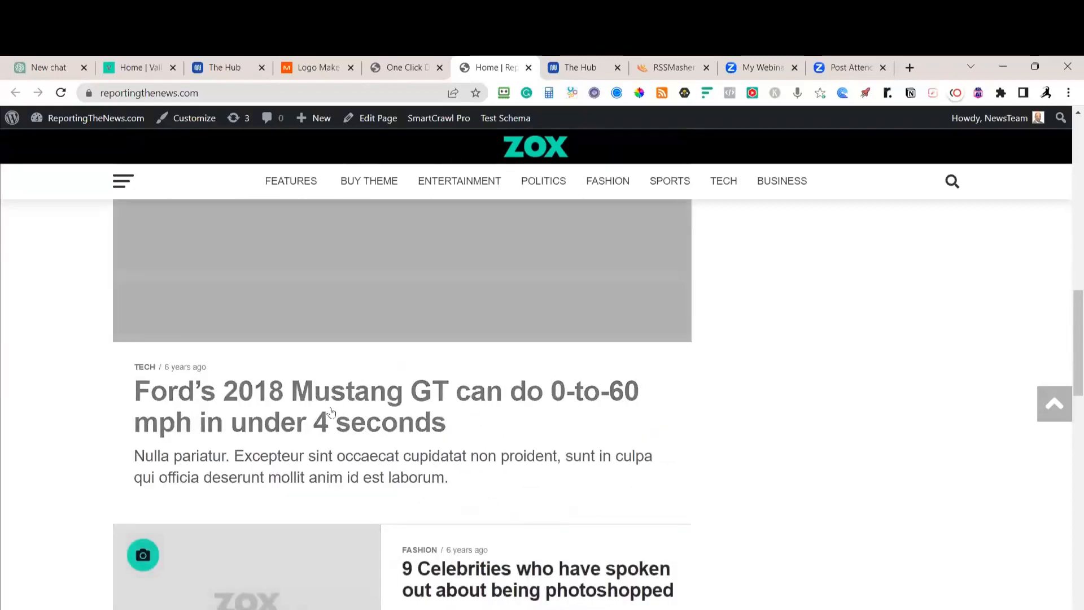
View the '9 Celebrities who have spoken out about being photoshopped' article, then return to One Click Demo Import
left_click(456, 575)
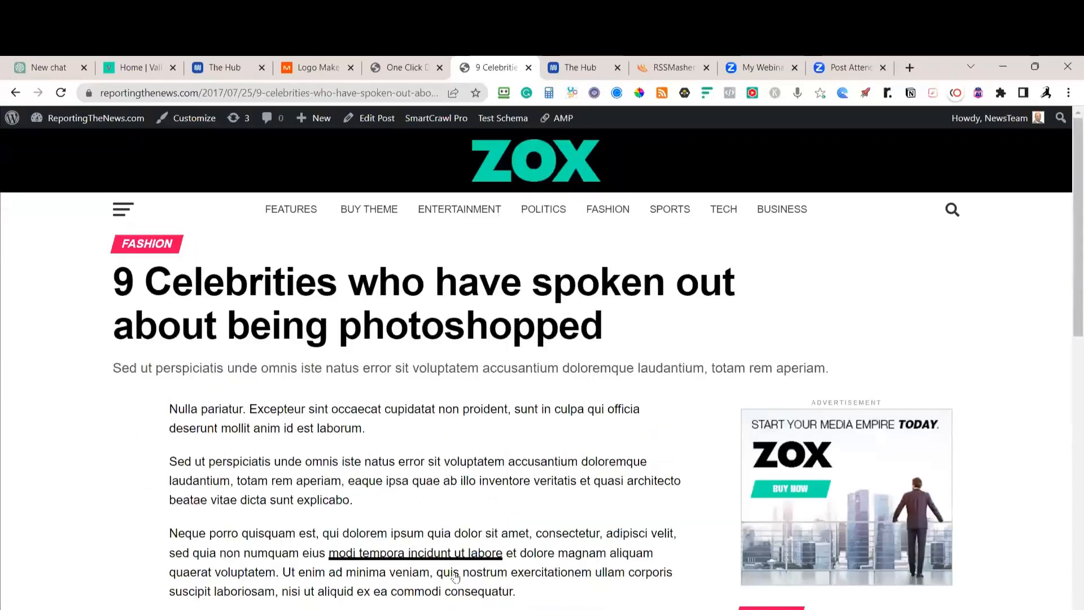
scroll(496, 480, "down", 10)
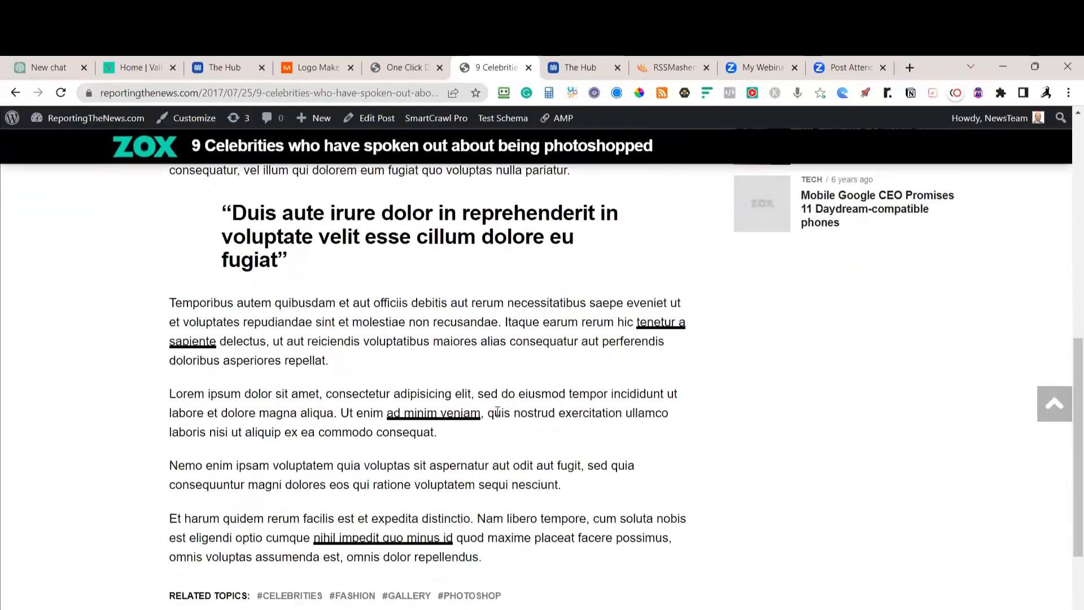
scroll(498, 411, "up", 10)
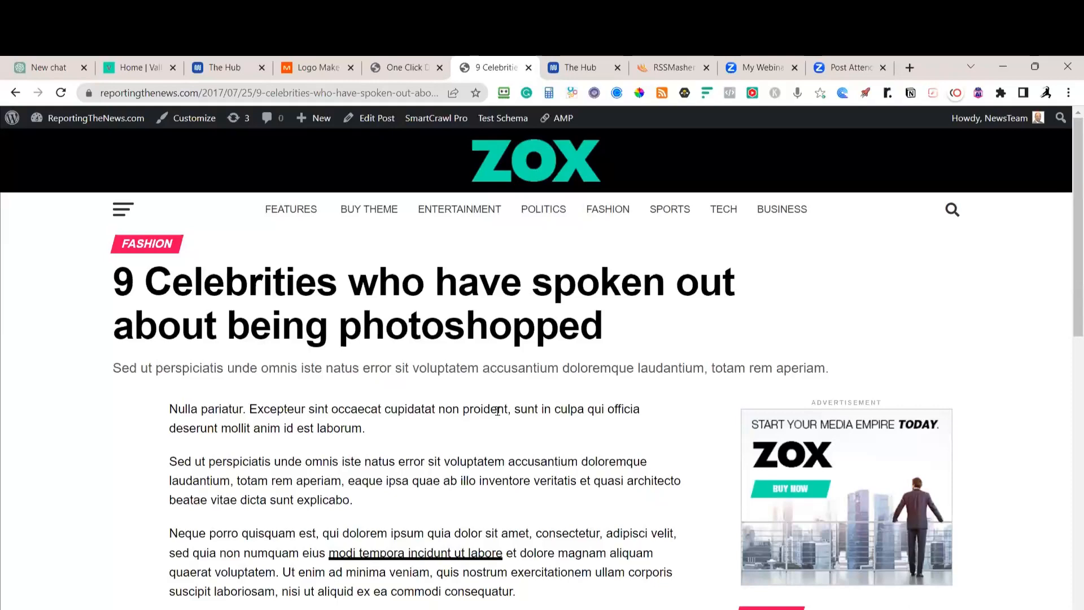
left_click(416, 70)
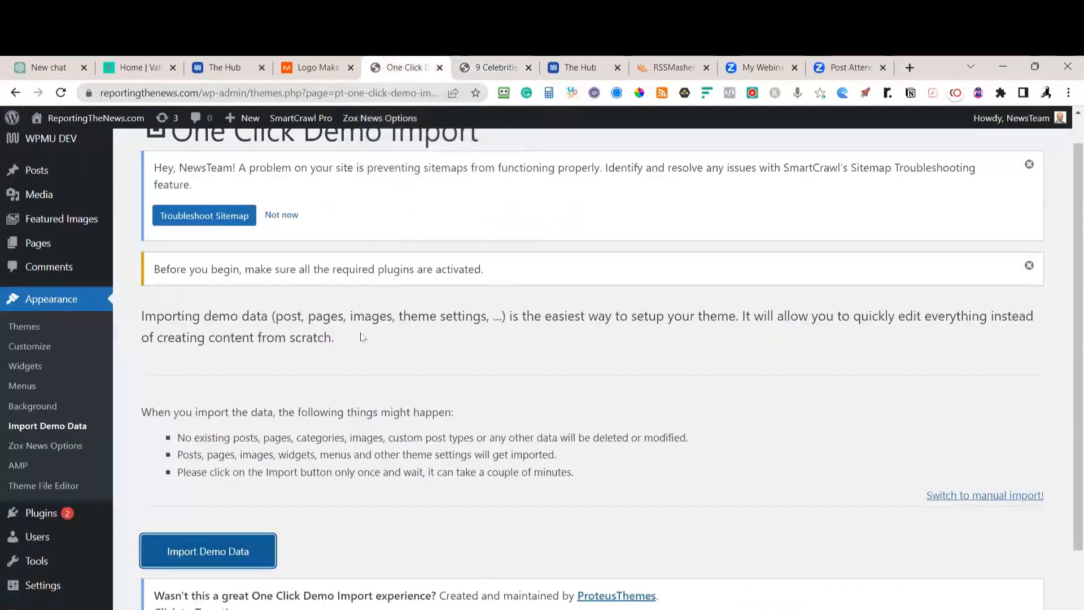
In Zox News Options, upload logo (15) from Downloads and insert it as the header Logo
scroll(363, 337, "down", 3)
scroll(343, 337, "up", 4)
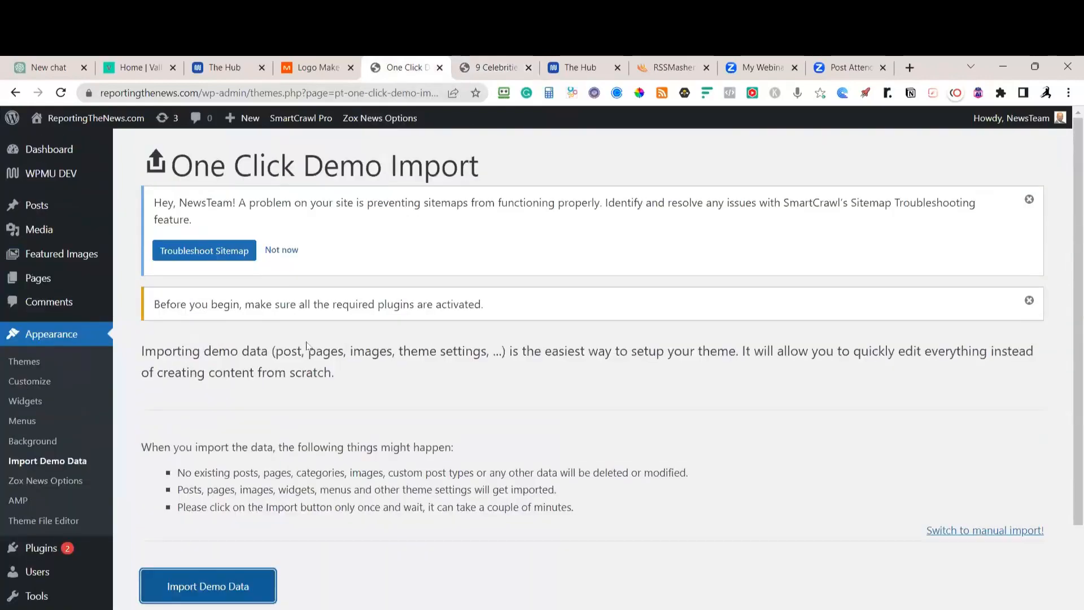
left_click(67, 481)
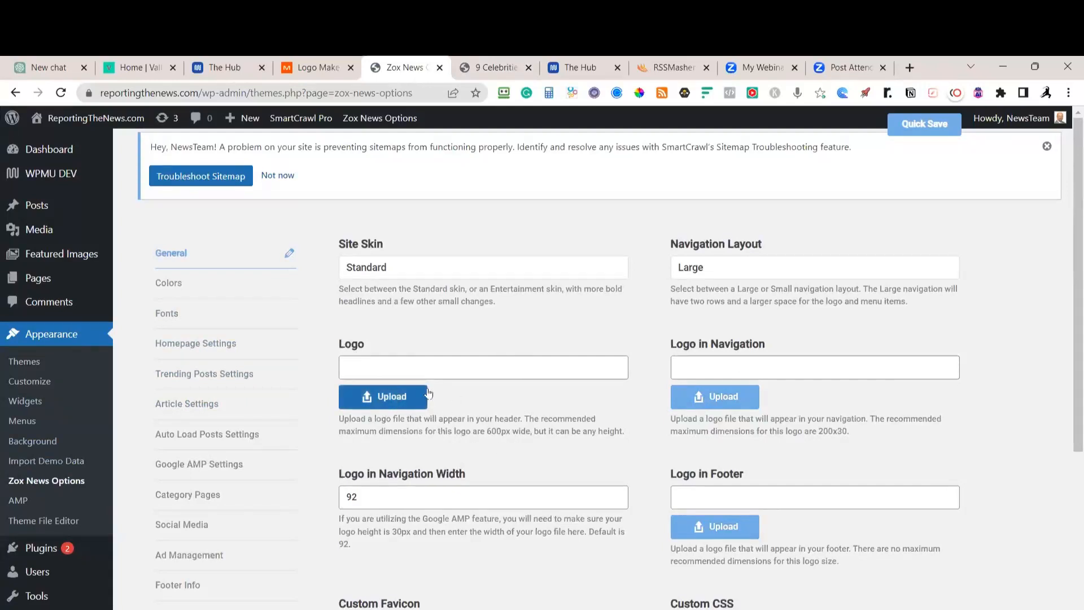
left_click(408, 395)
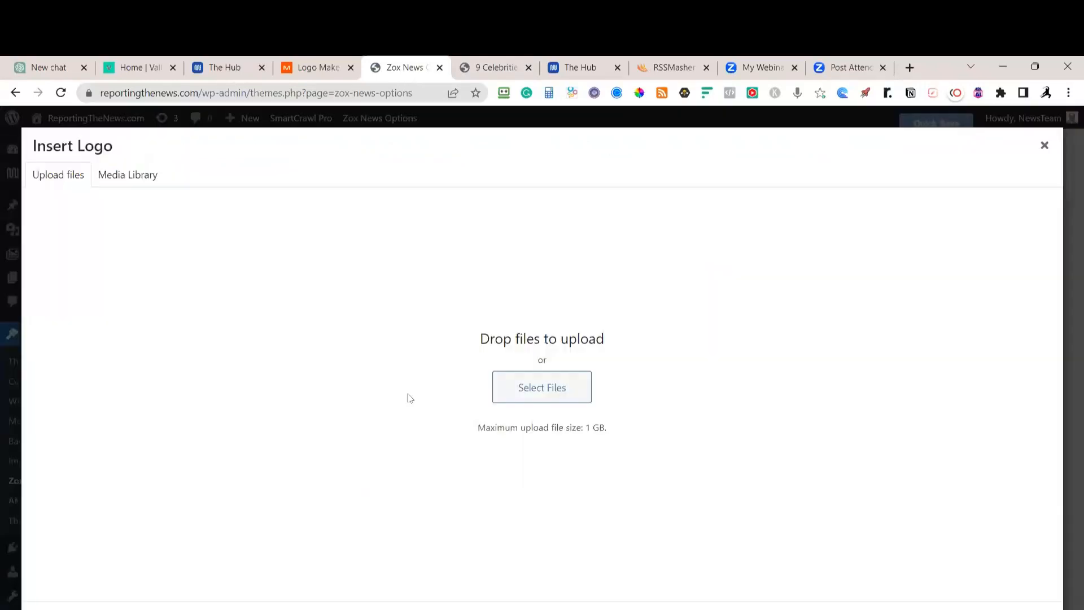
left_click(529, 400)
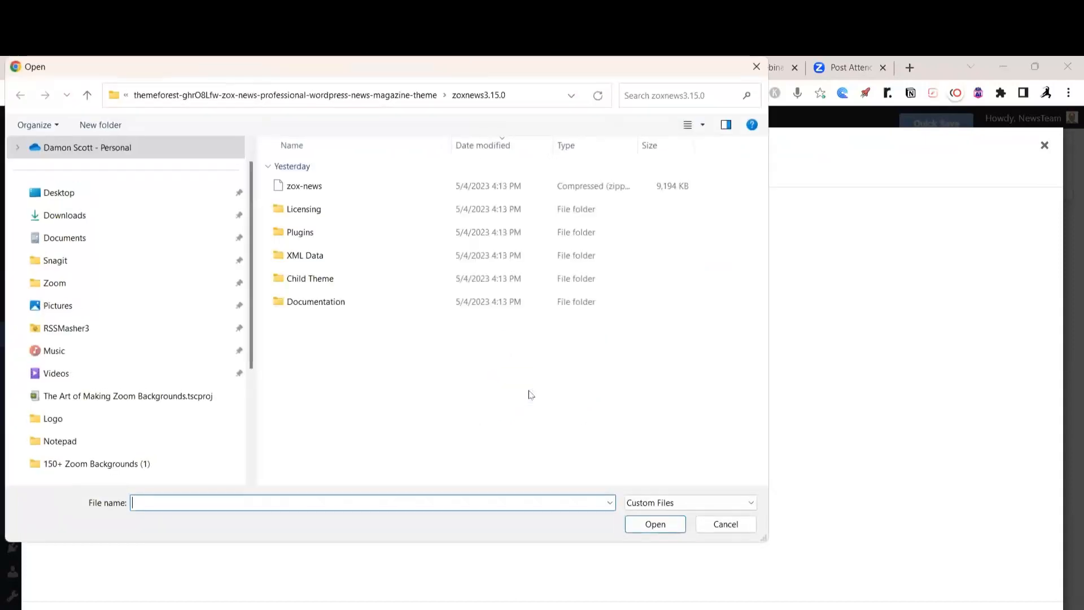
left_click(88, 219)
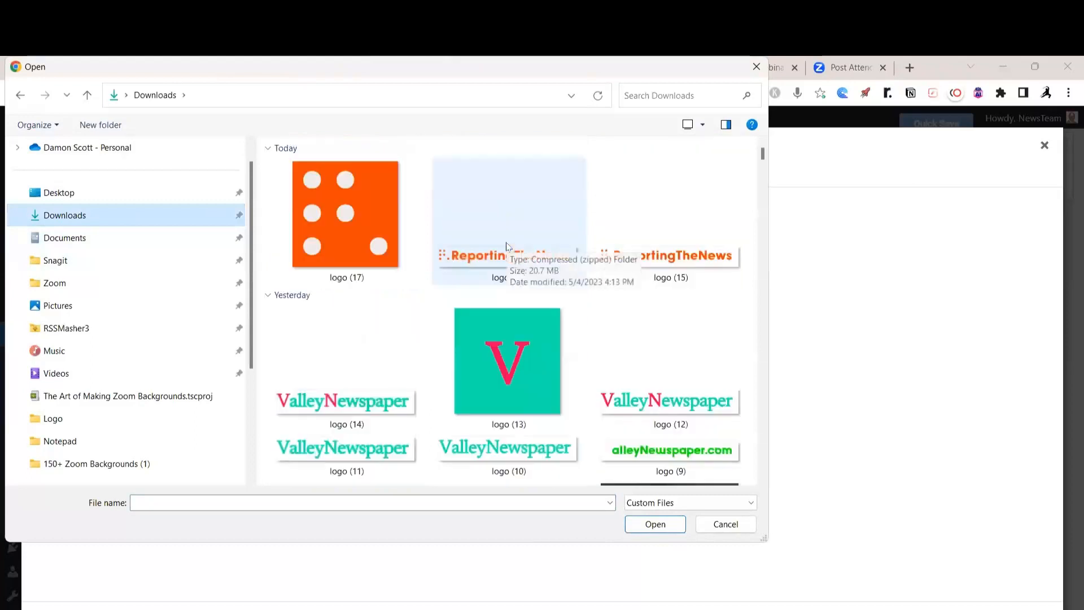
left_click(646, 262)
left_click(656, 524)
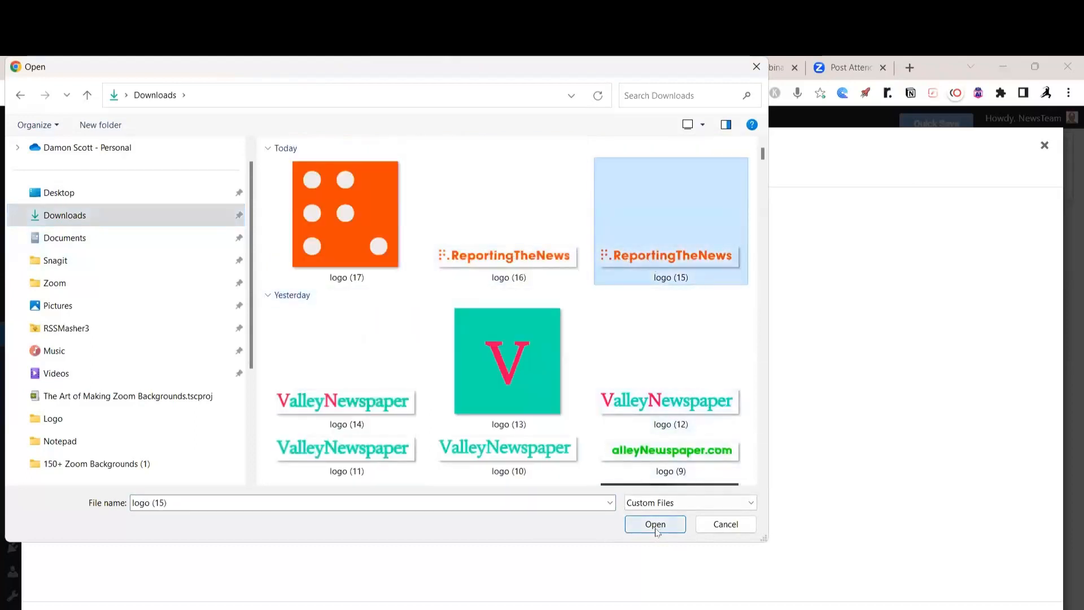
left_click(1015, 609)
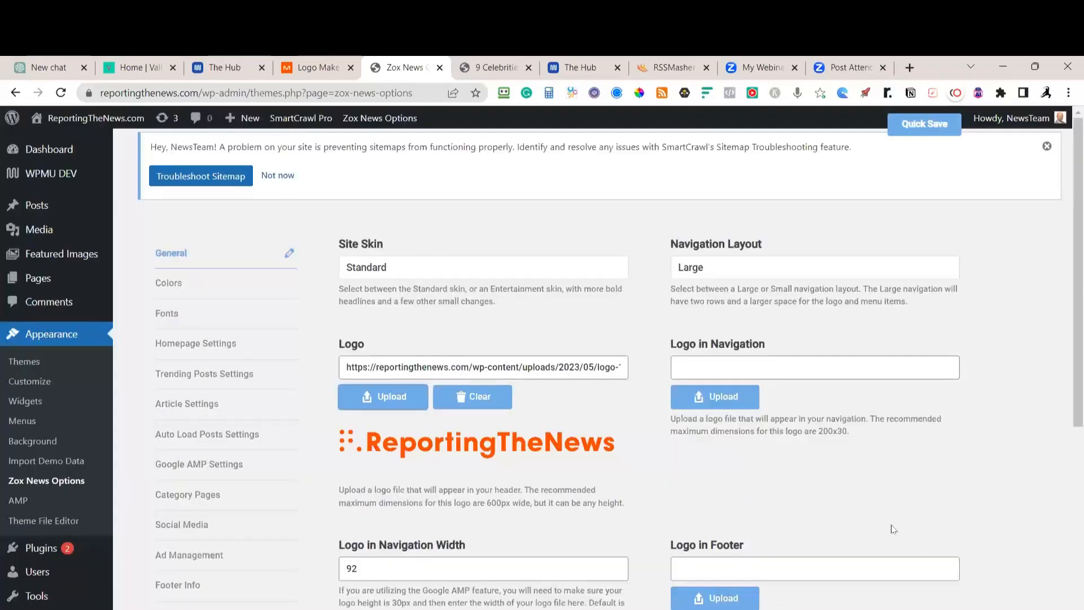
Upload the logo (16) image as the Logo in Navigation
left_click(716, 402)
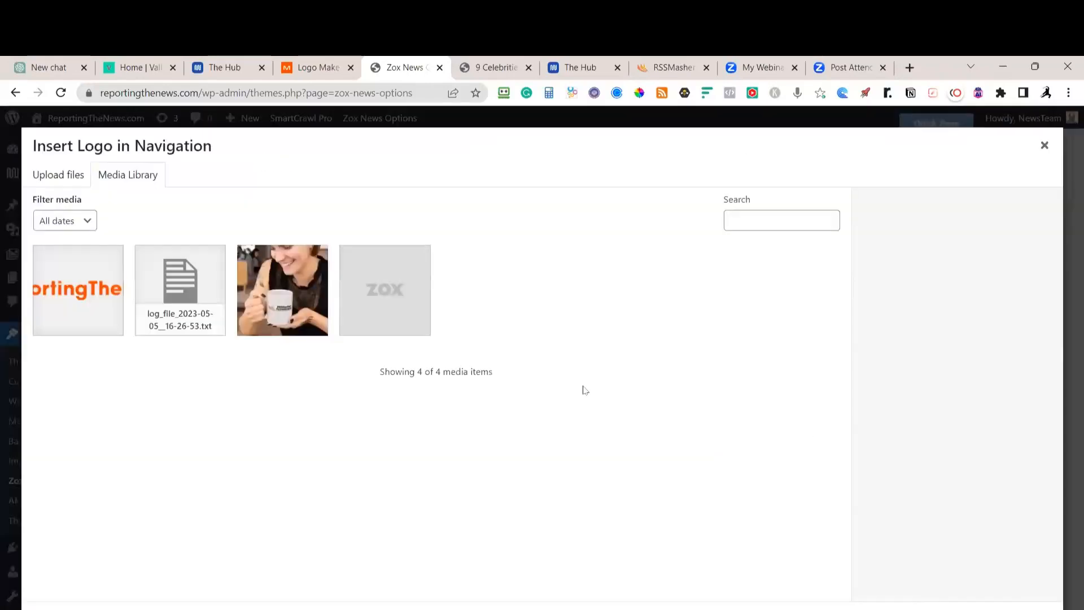
left_click(75, 175)
left_click(540, 384)
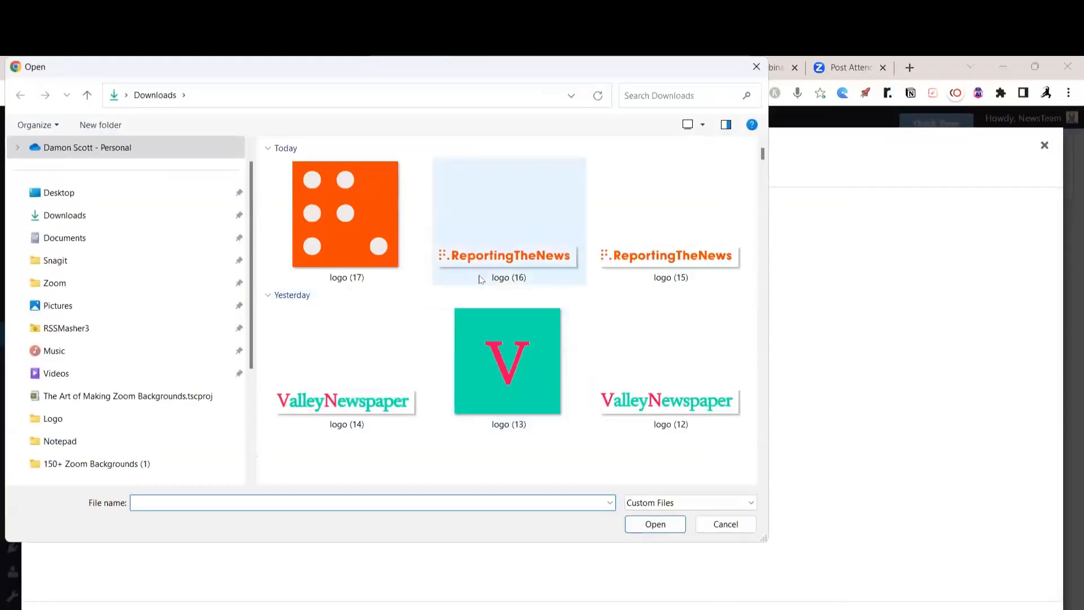
left_click(490, 261)
left_click(658, 526)
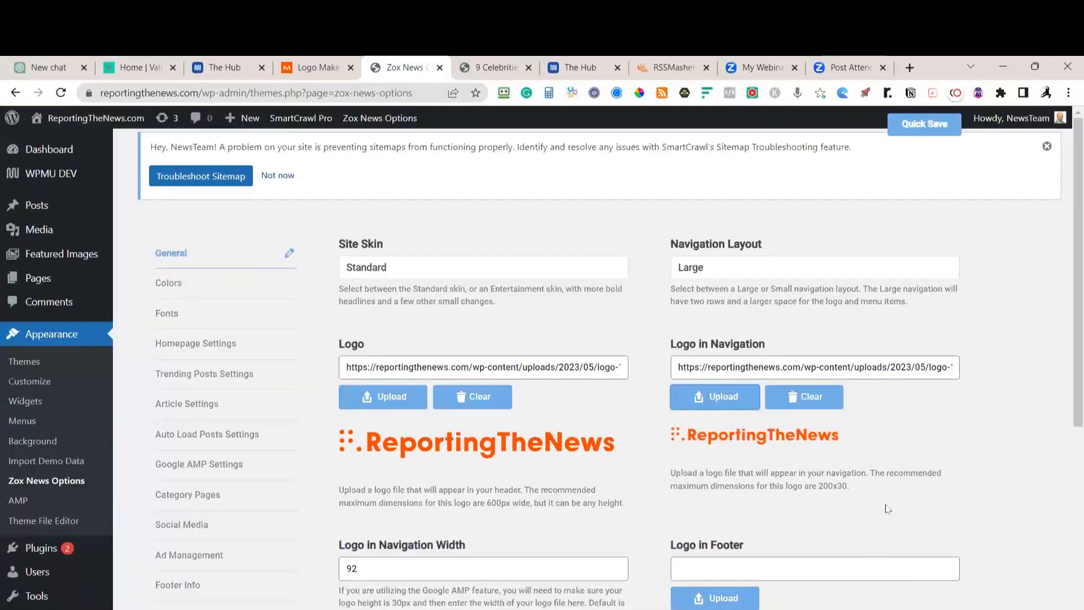
Set the existing logo-15 library image as the Logo in Footer
scroll(888, 510, "down", 2)
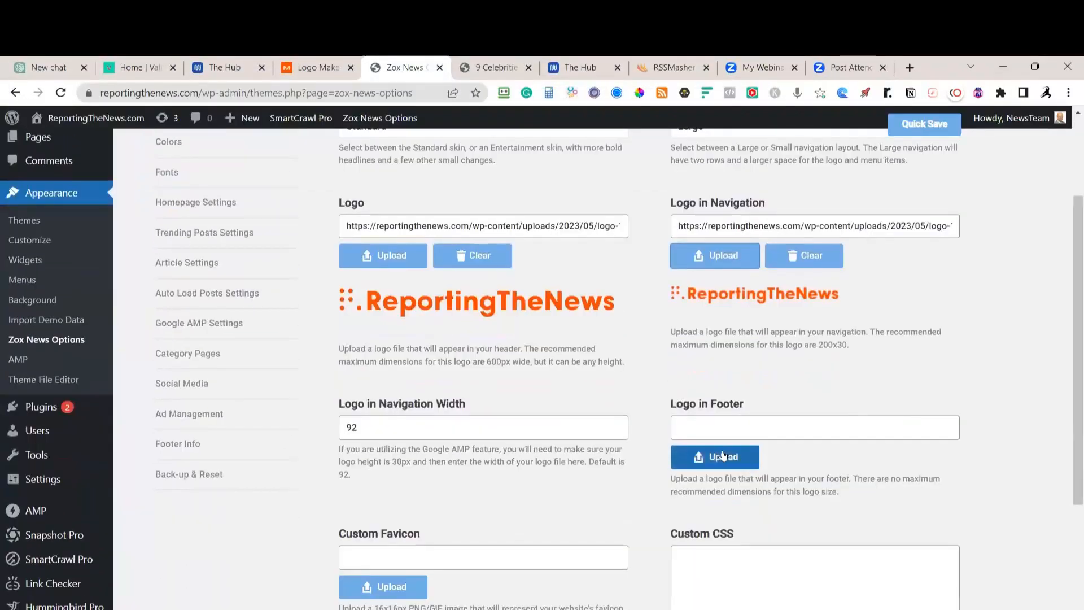
left_click(727, 459)
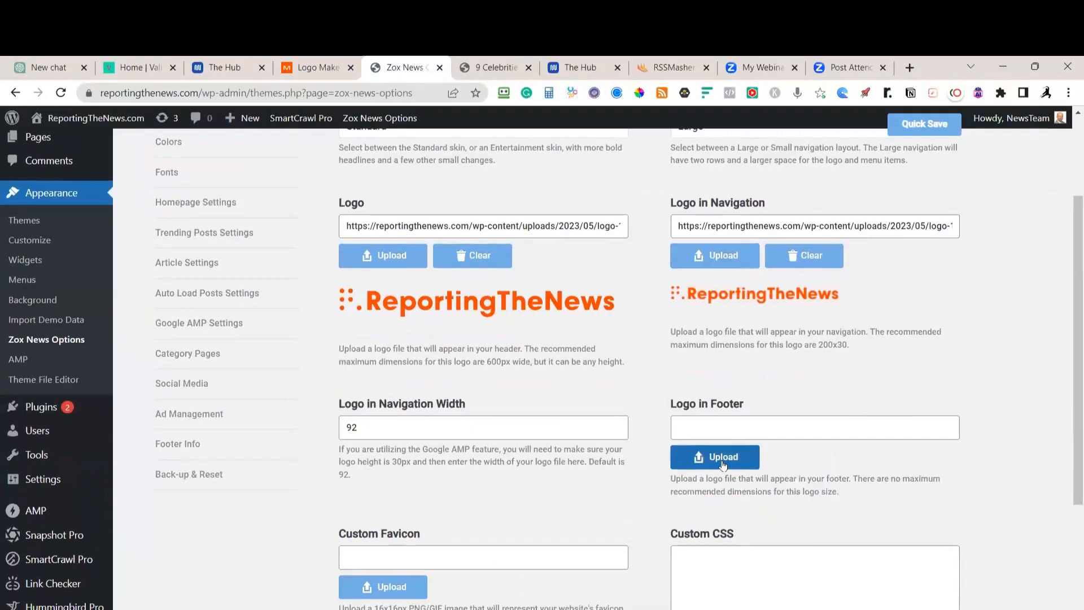
left_click(187, 310)
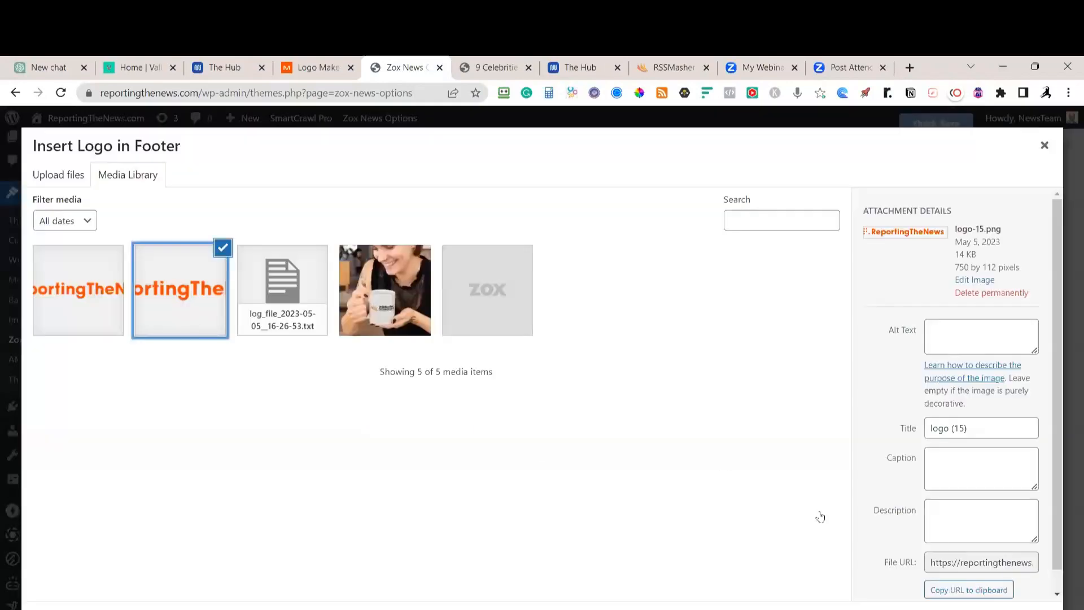
left_click(1011, 609)
scroll(907, 538, "down", 3)
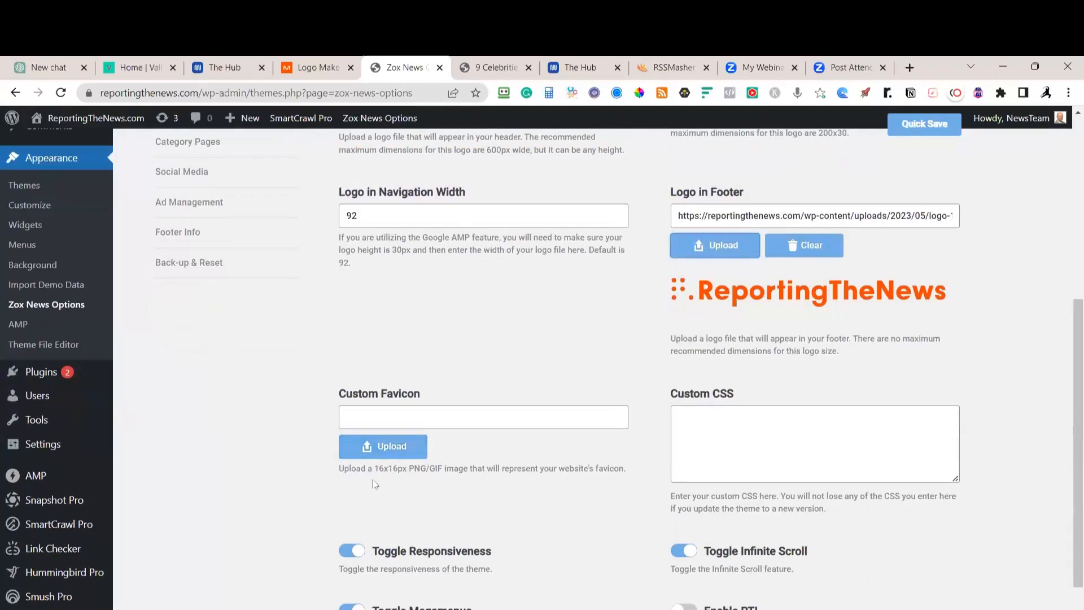
Upload the orange logo (17) image and insert it as the Custom Favicon
left_click(398, 447)
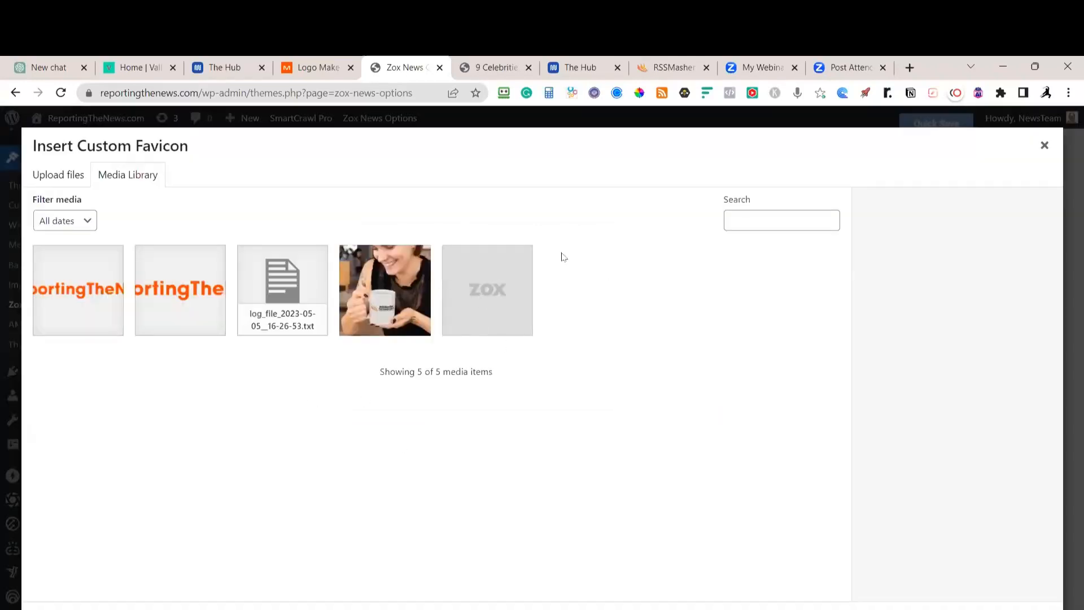
left_click(72, 177)
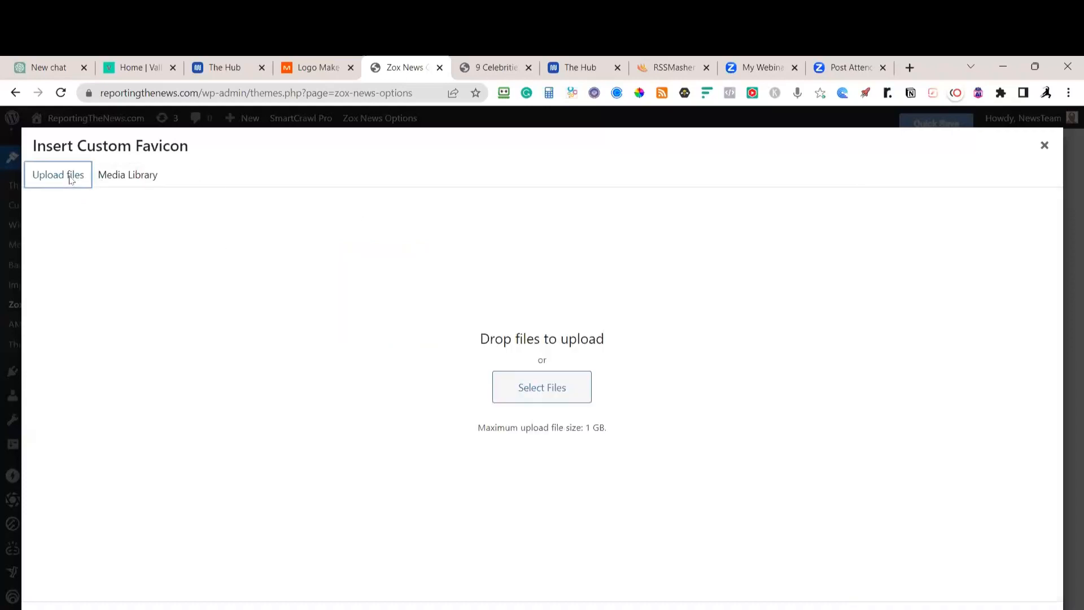
left_click(502, 388)
left_click(407, 276)
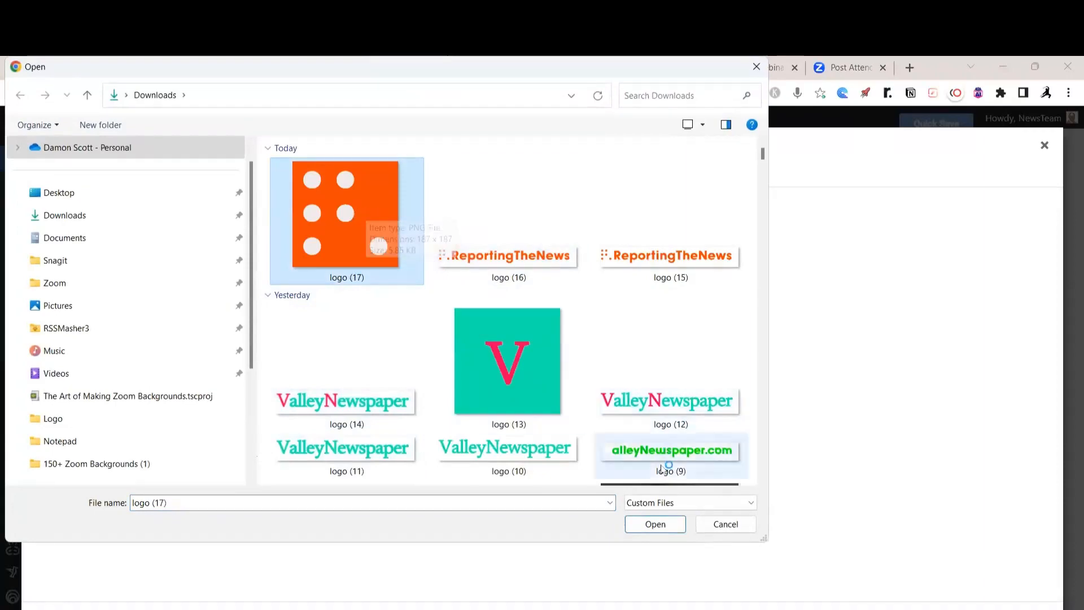
left_click(655, 525)
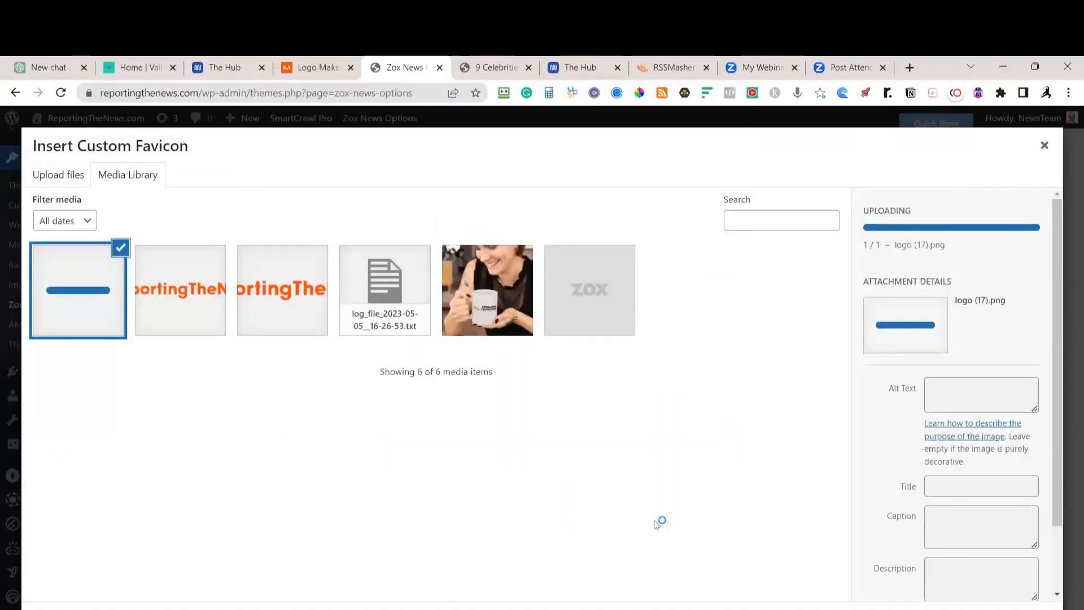
left_click(942, 604)
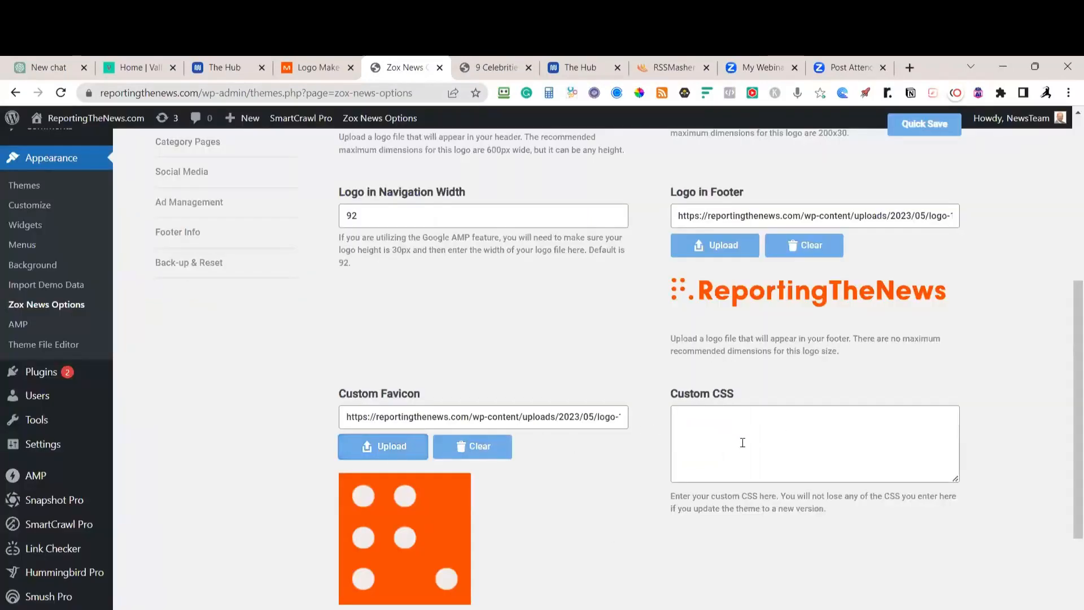
Save the Zox News Options changes
scroll(743, 443, "down", 4)
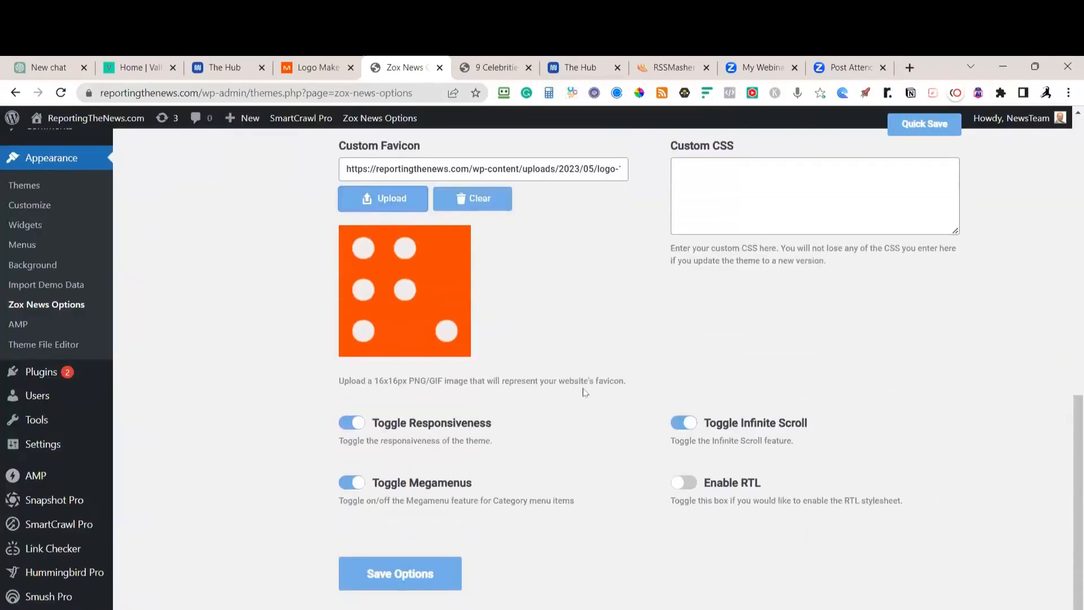
left_click(428, 575)
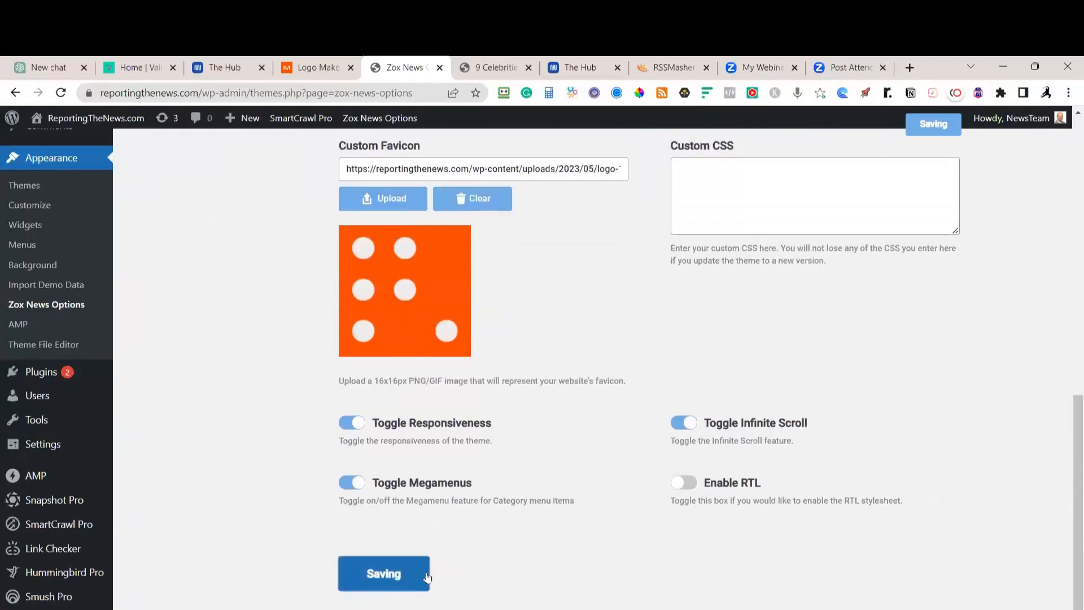
scroll(452, 572, "up", 10)
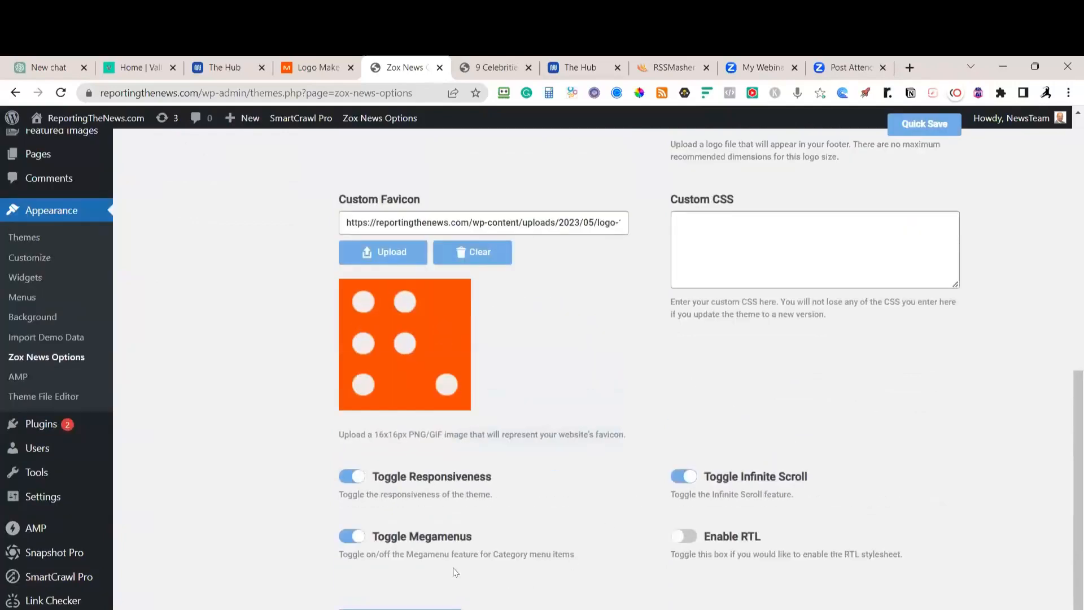
left_click(494, 67)
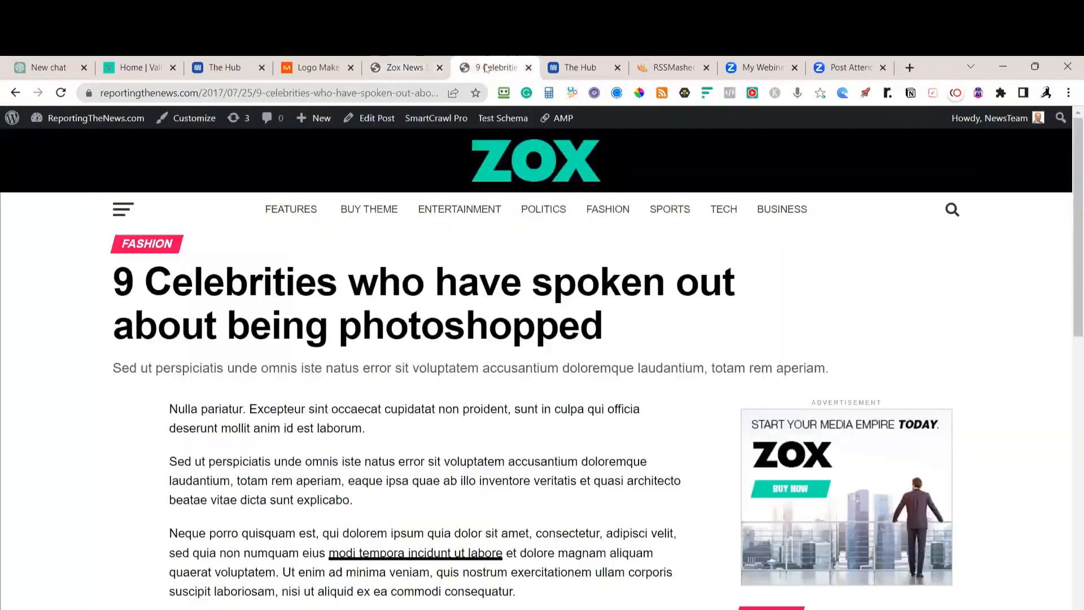
left_click(61, 93)
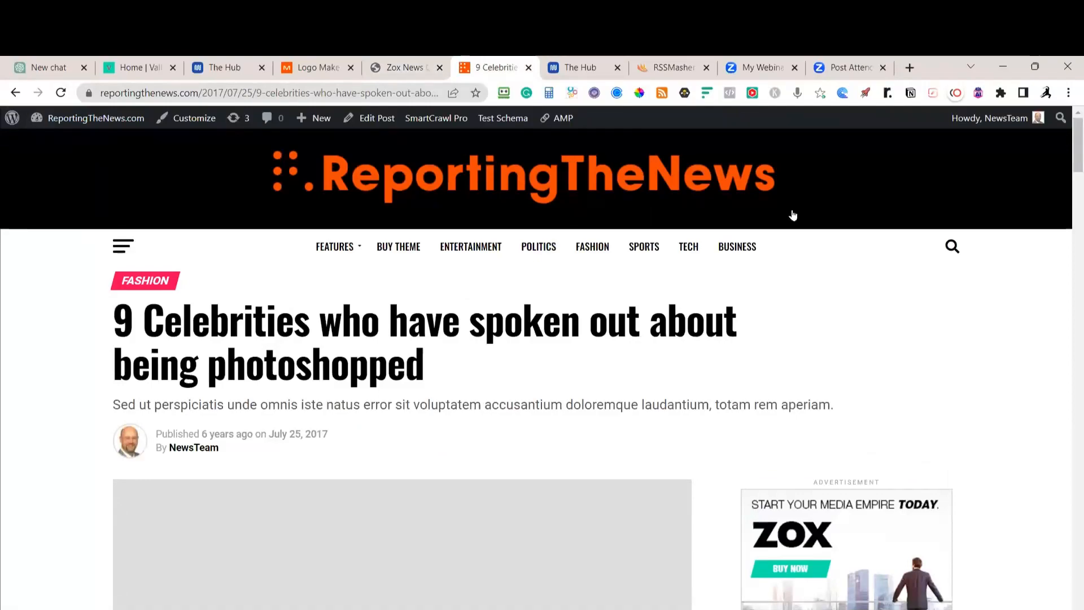
scroll(790, 213, "down", 7)
scroll(793, 209, "down", 15)
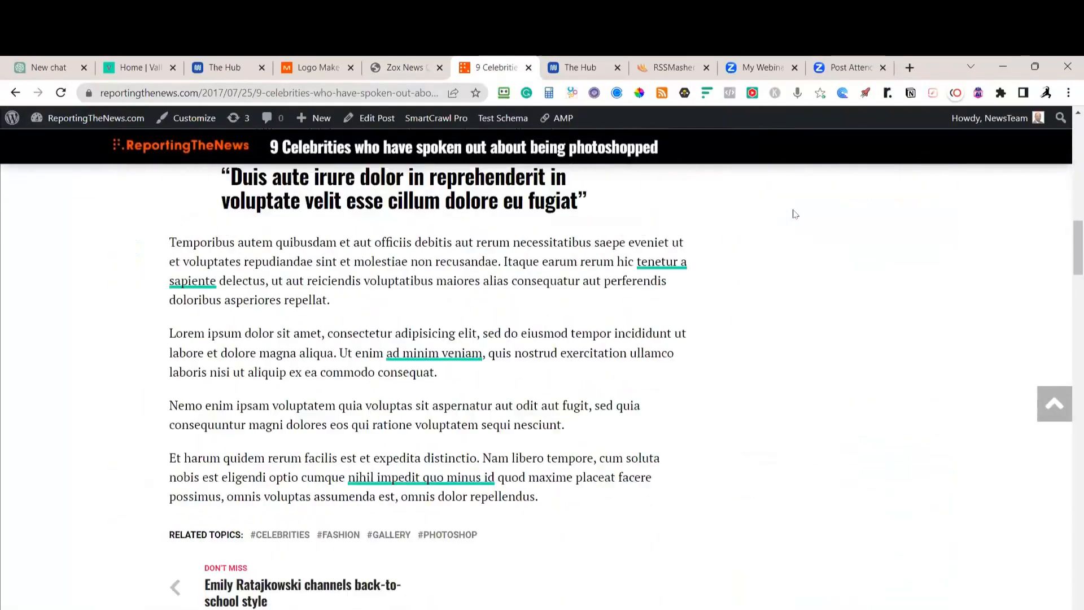
scroll(762, 260, "down", 10)
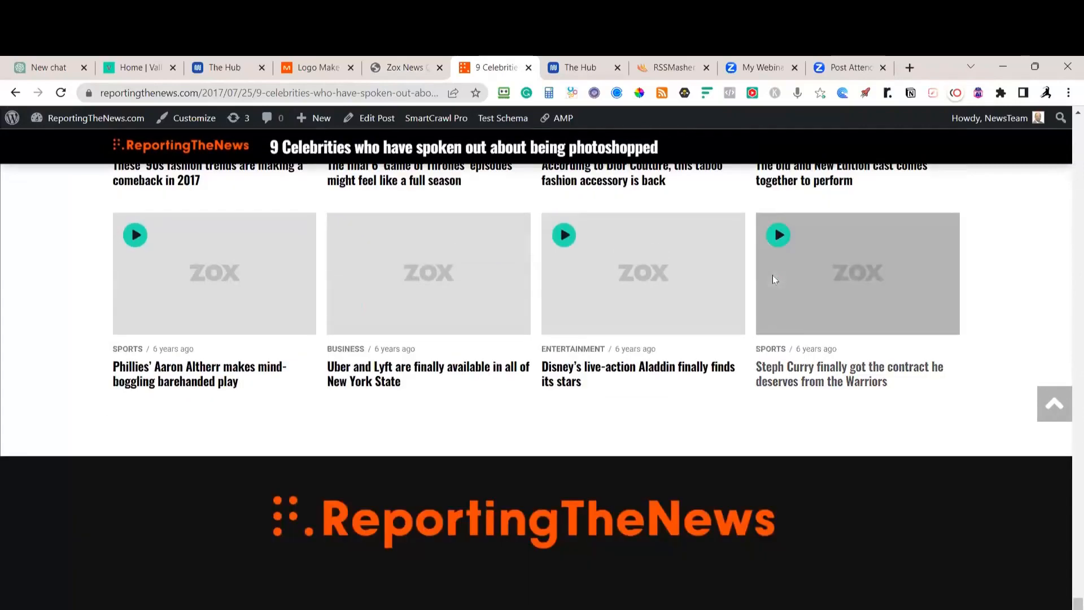
scroll(810, 475, "up", 20)
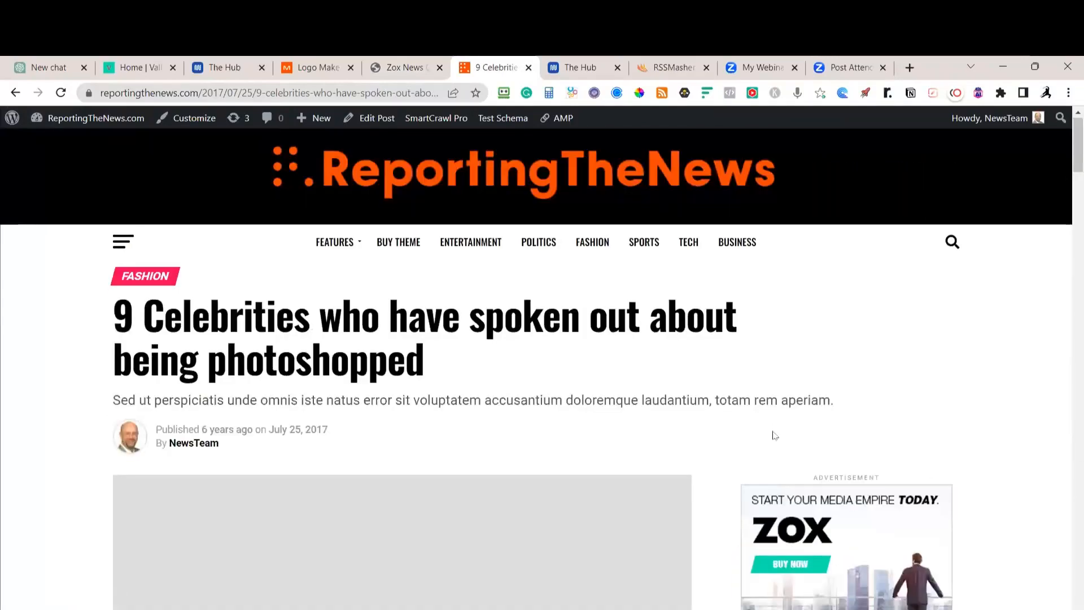
scroll(773, 437, "down", 3)
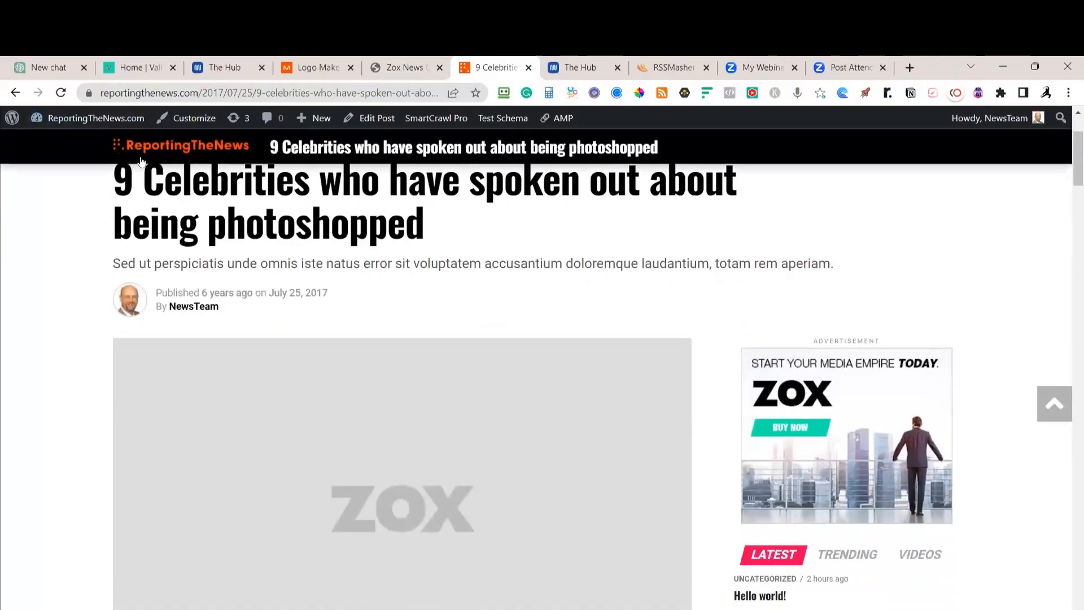
scroll(276, 243, "up", 3)
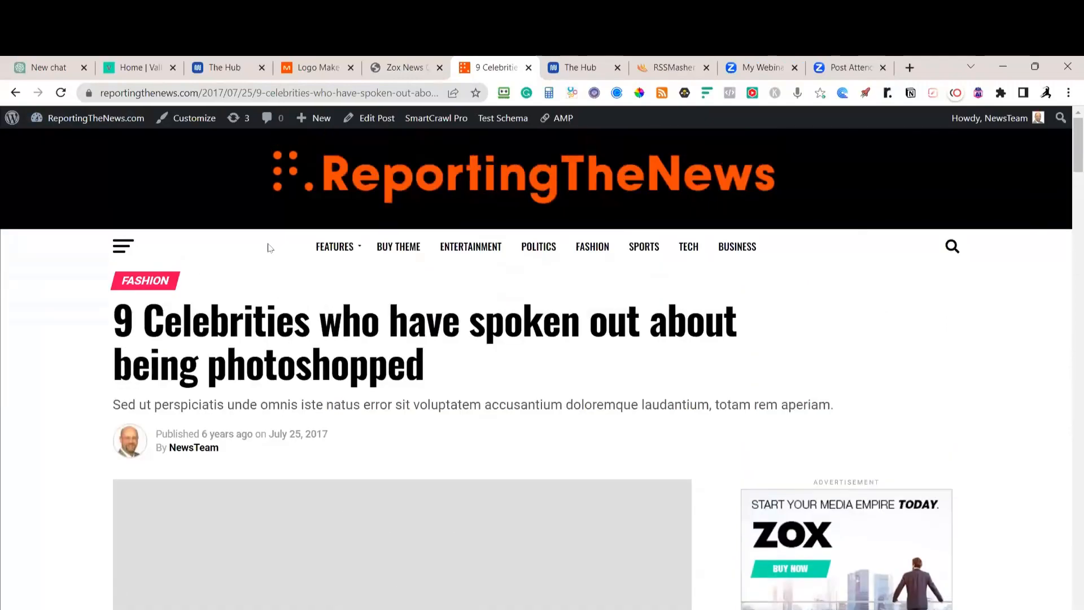
left_click(408, 75)
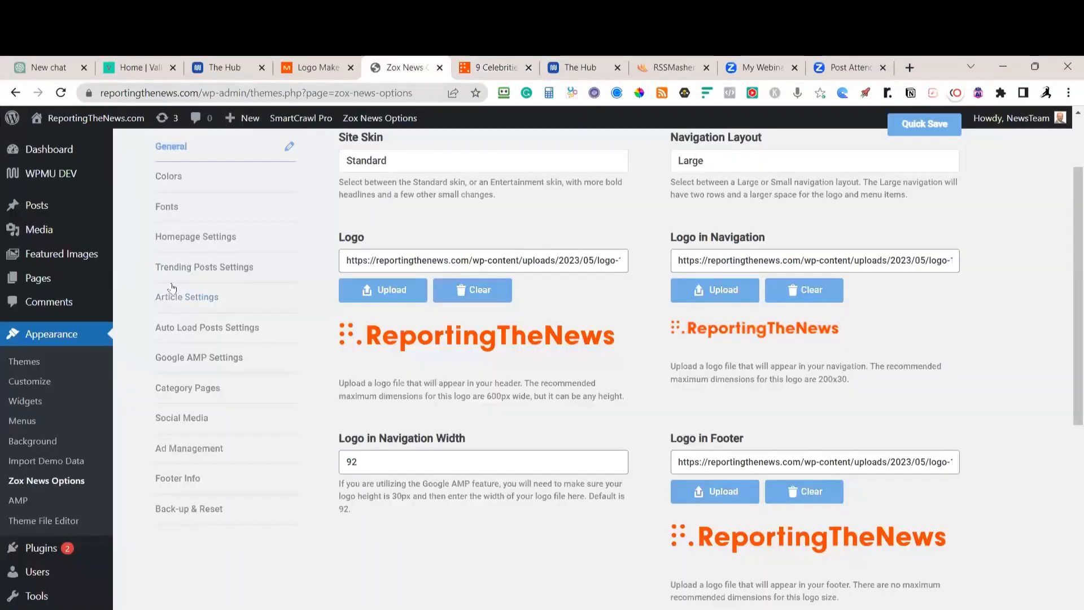
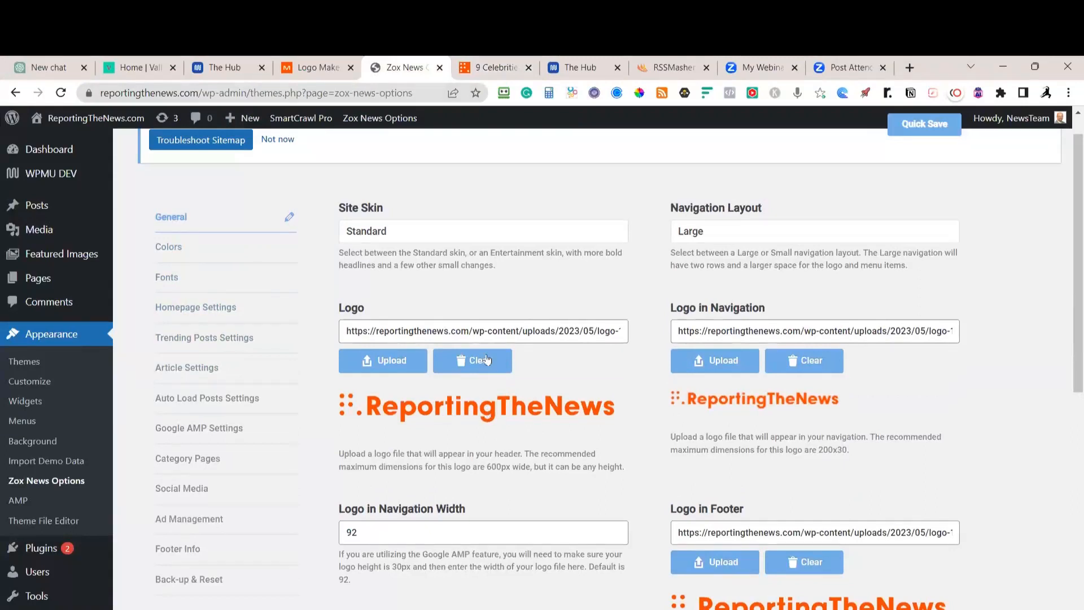
Copy the Primary brand orange #fa4600 from Mojomox's colour palette and return to WordPress
left_click(318, 68)
scroll(692, 356, "down", 15)
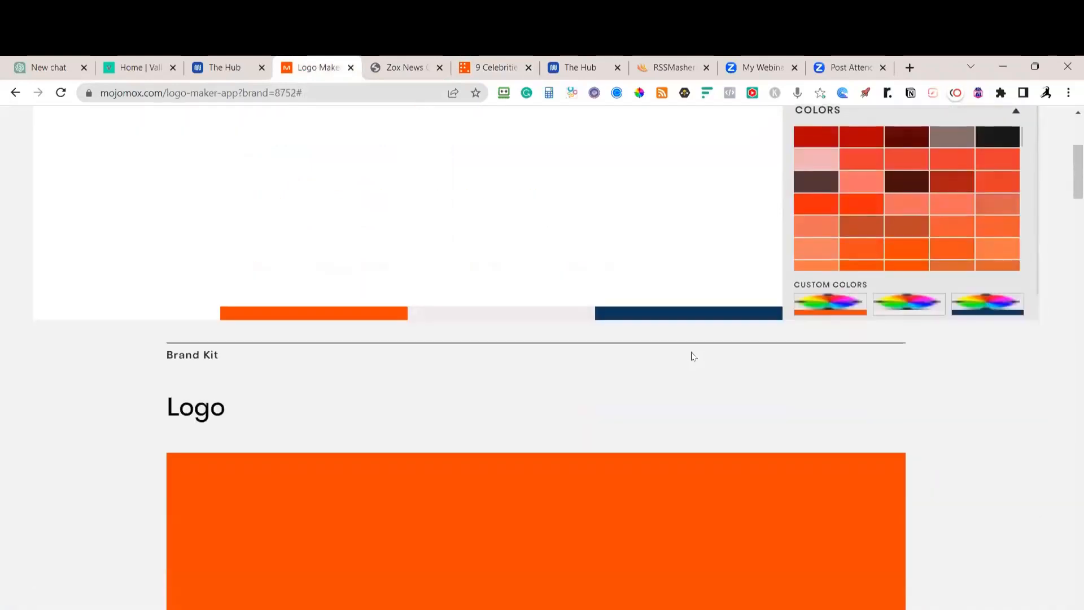
scroll(691, 365, "down", 20)
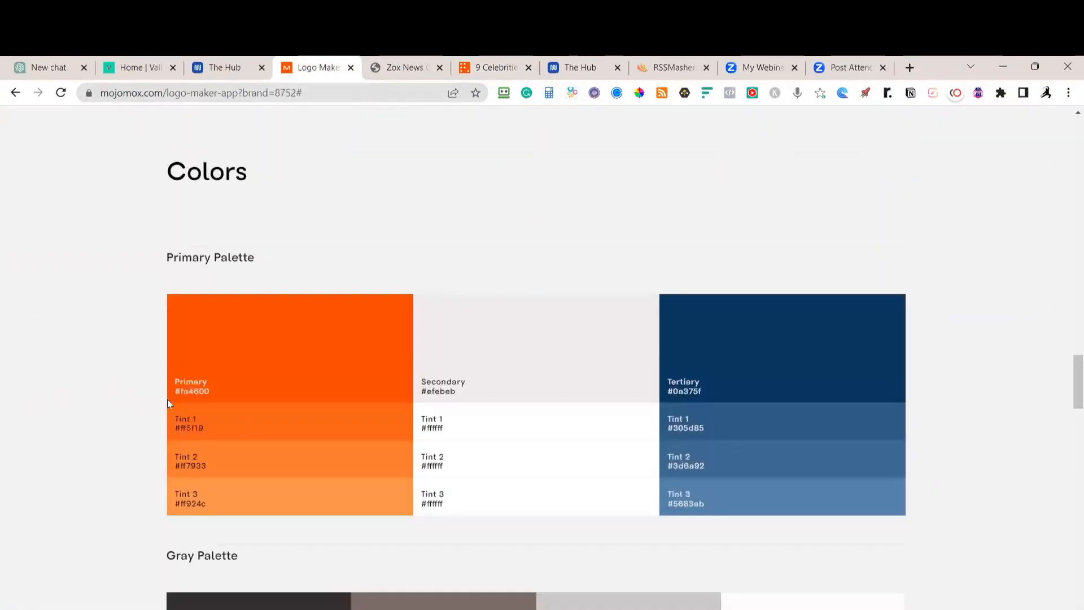
left_click_drag(223, 392, 179, 393)
left_click(397, 70)
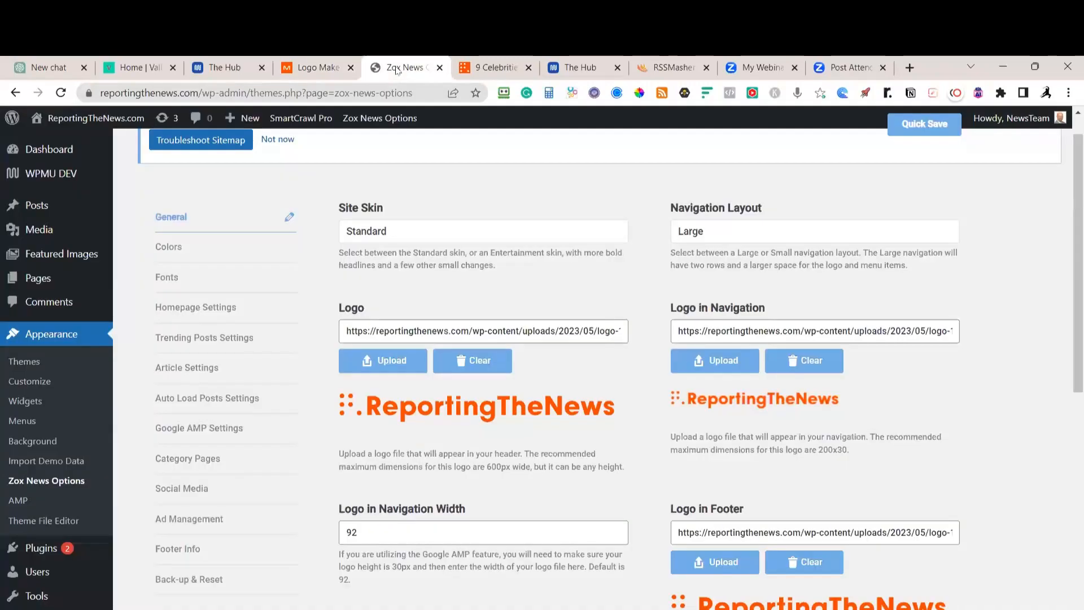
Set the Zox News Secondary Color to the brand orange #fa4600
left_click(171, 251)
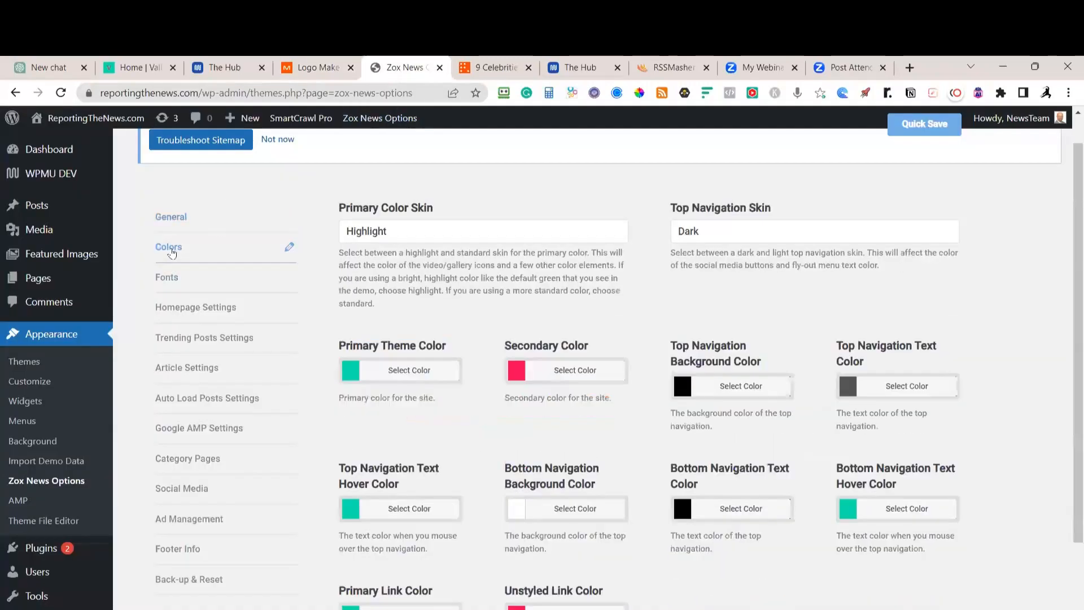
left_click(581, 376)
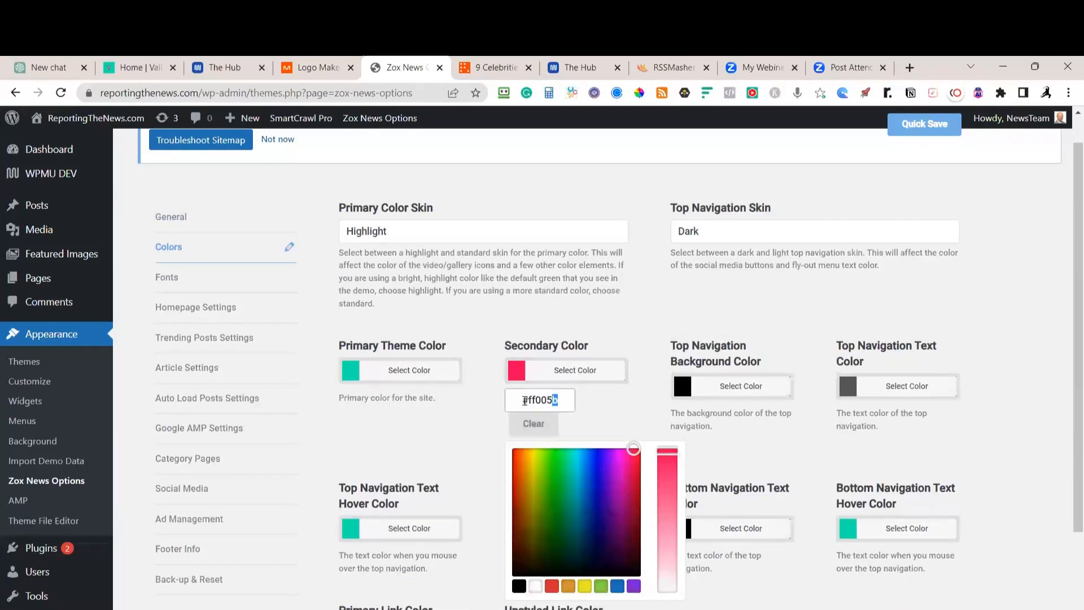
left_click(502, 404)
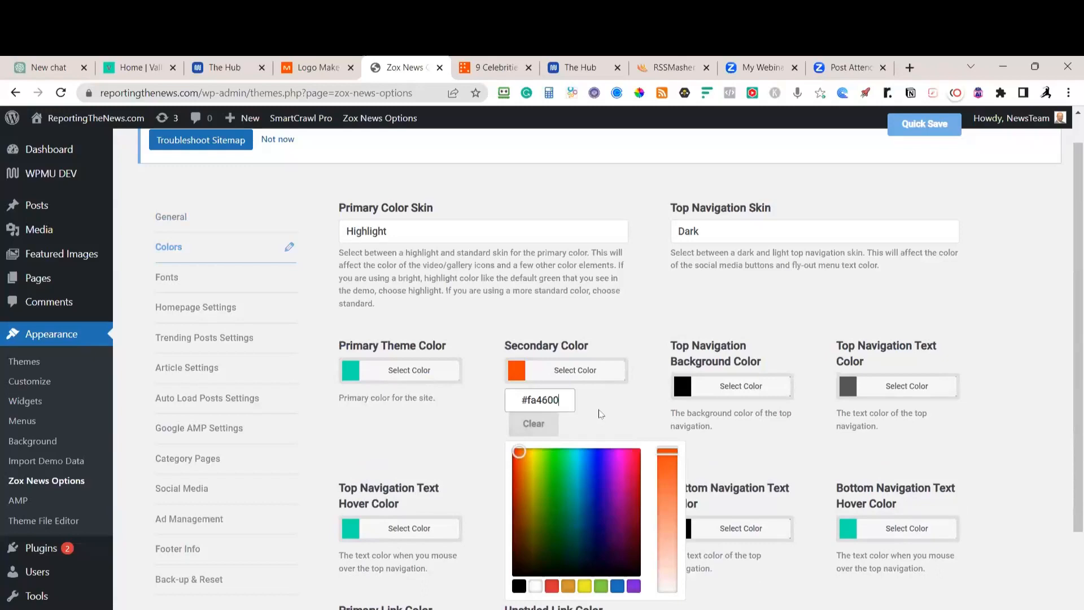
left_click(600, 412)
Paste #fa4600 as the Unstyled Link Color
scroll(604, 417, "down", 3)
left_click(603, 474)
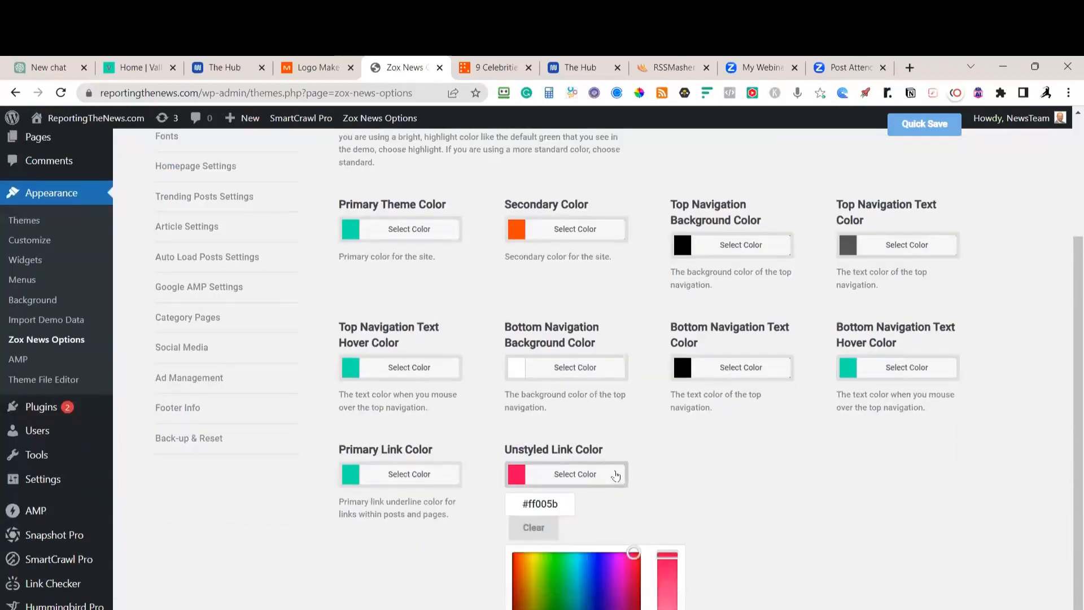
left_click(614, 476)
left_click(604, 484)
left_click_drag(565, 505, 509, 503)
key("ctrl+v")
left_click(676, 501)
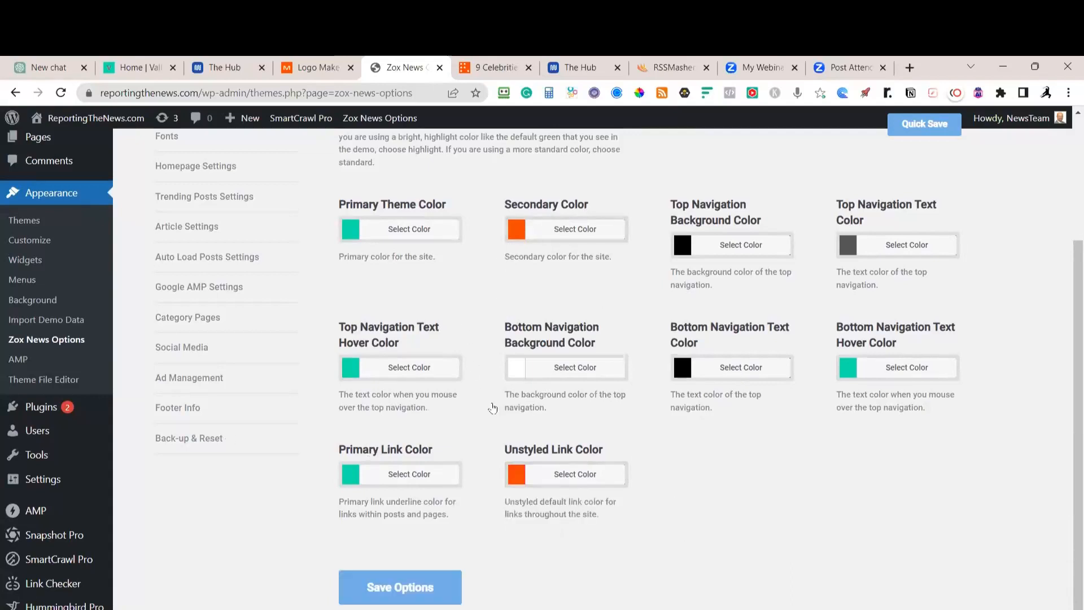
Set the Top Navigation Skin to Light and quick-save the colours
scroll(569, 281, "up", 1)
scroll(619, 226, "up", 2)
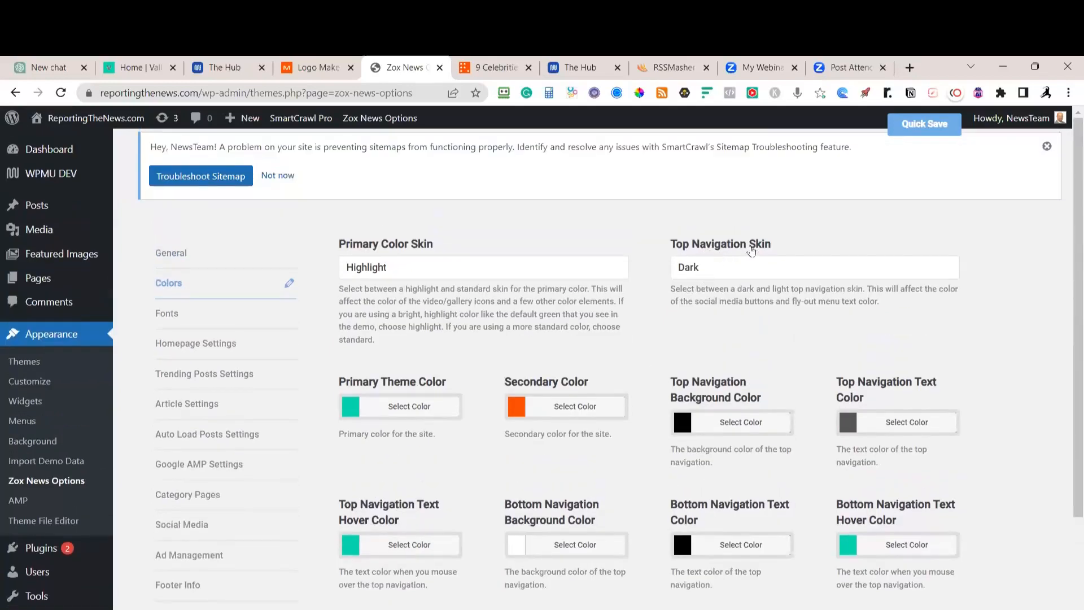
left_click(715, 276)
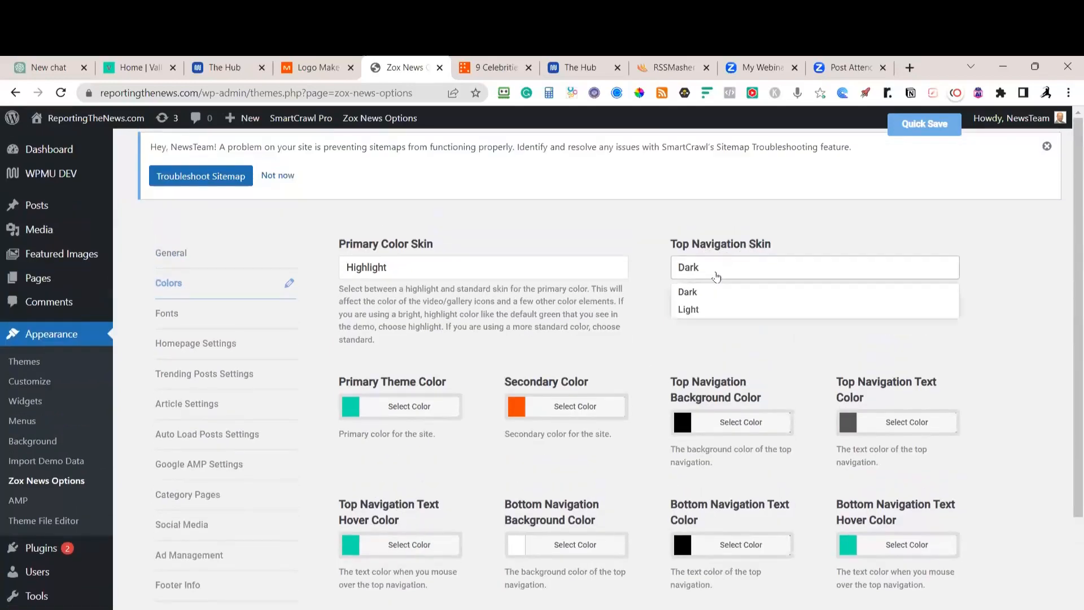
left_click(710, 314)
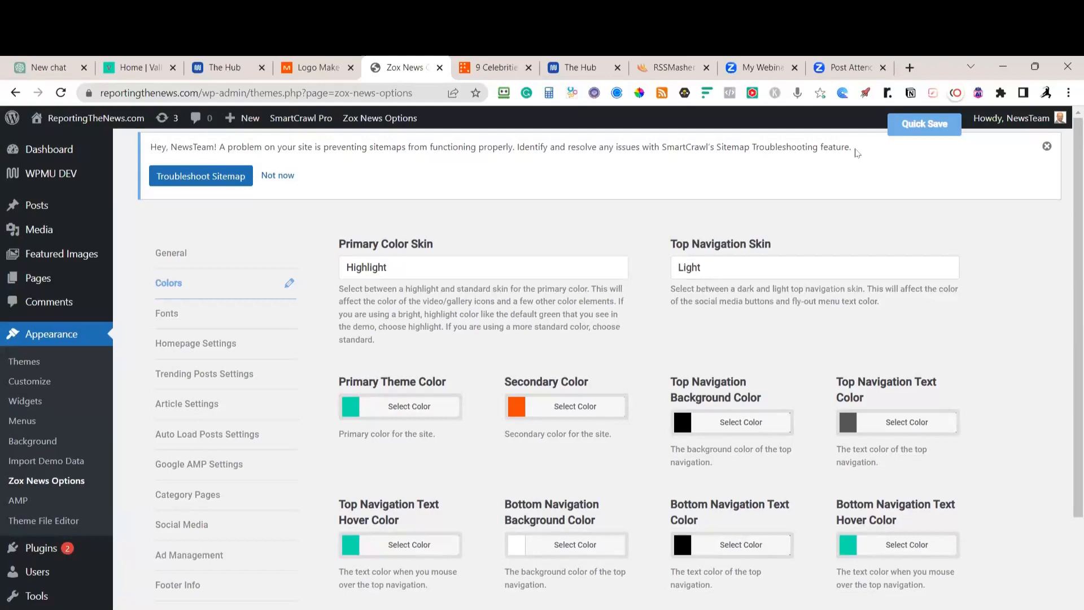
left_click(904, 125)
Check the live article and homepage for the new orange colours
left_click(489, 67)
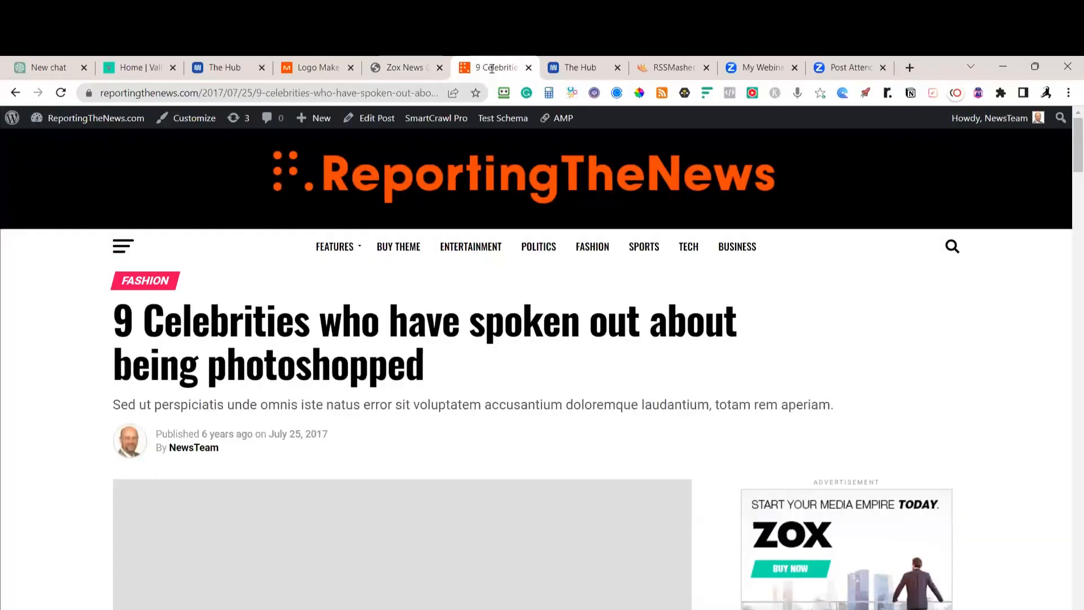
left_click(62, 93)
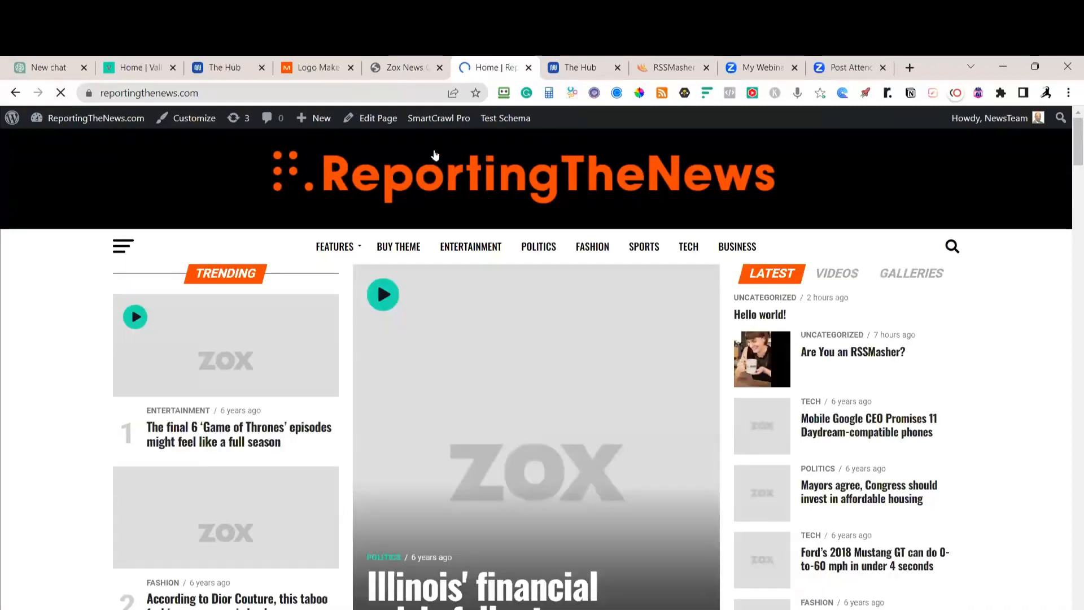
left_click(413, 69)
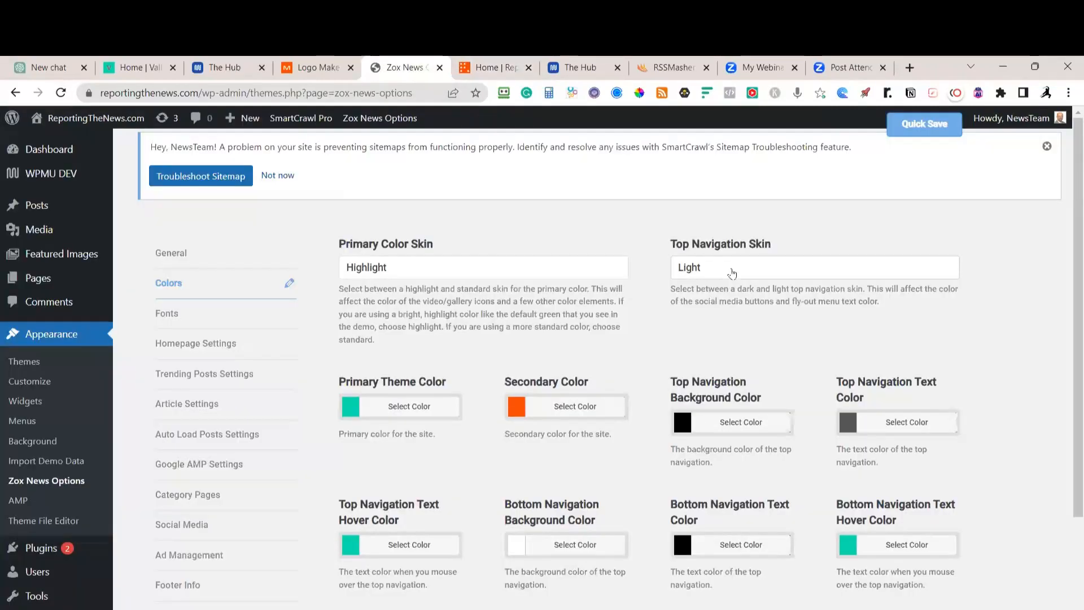
Clear the Top Navigation Background and Bottom Navigation Text colours and quick-save
left_click(700, 423)
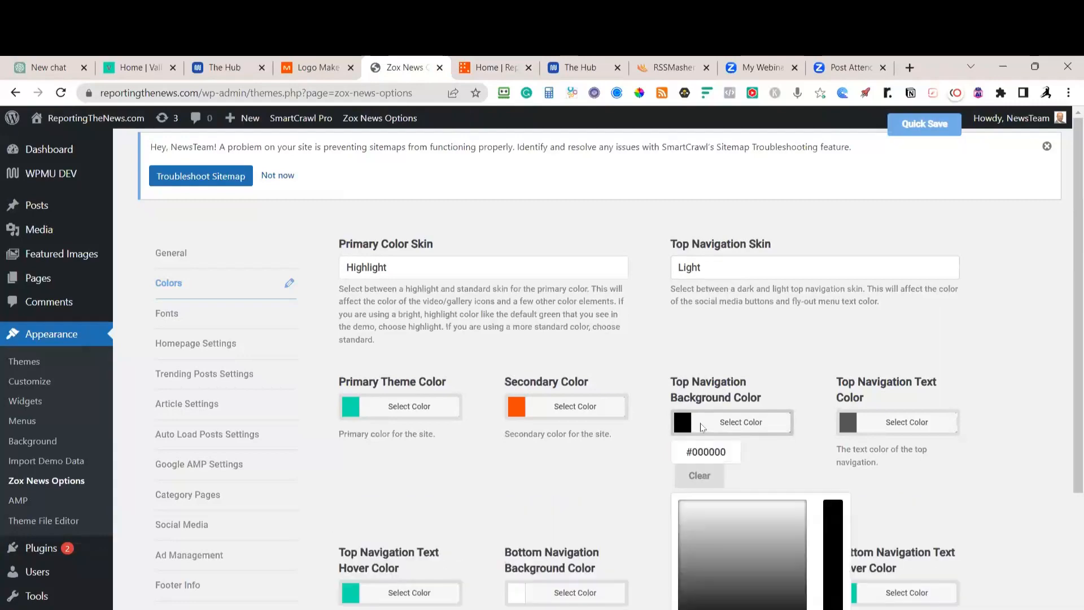
left_click(706, 476)
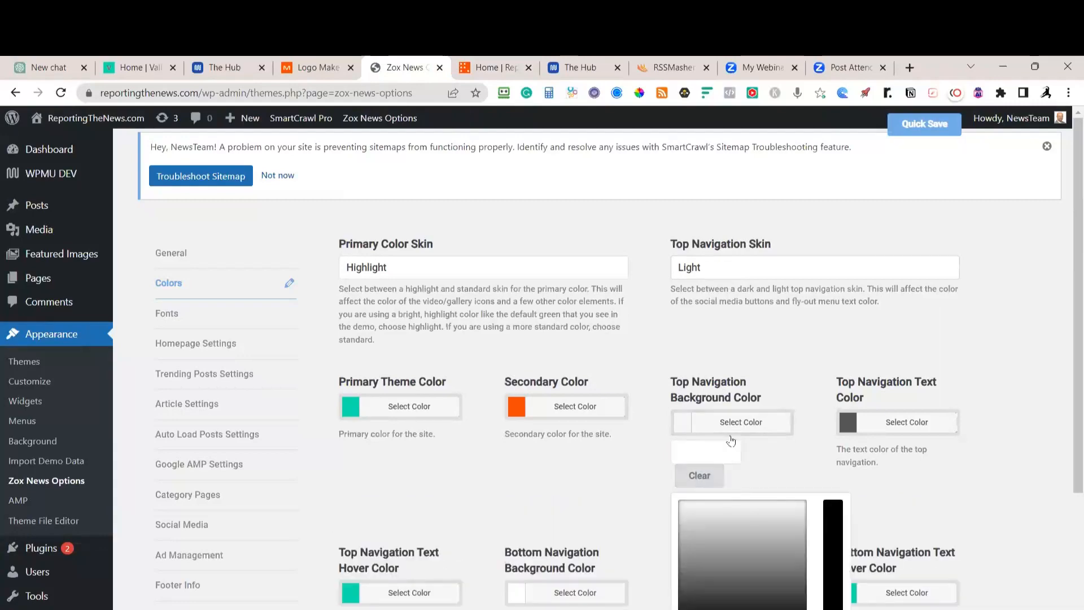
left_click(894, 318)
scroll(894, 317, "down", 2)
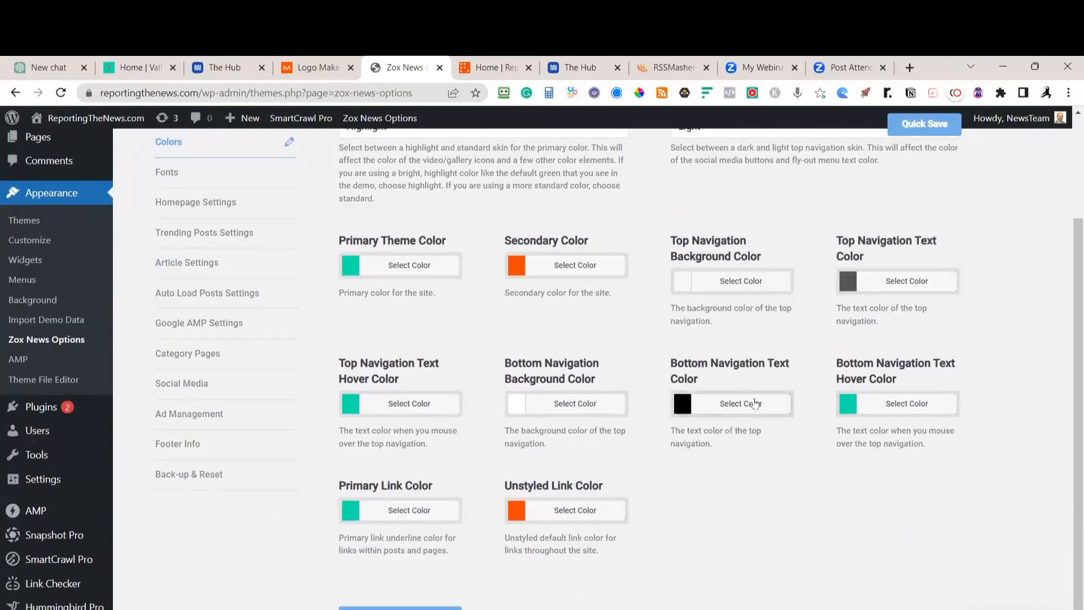
left_click(722, 415)
left_click(717, 463)
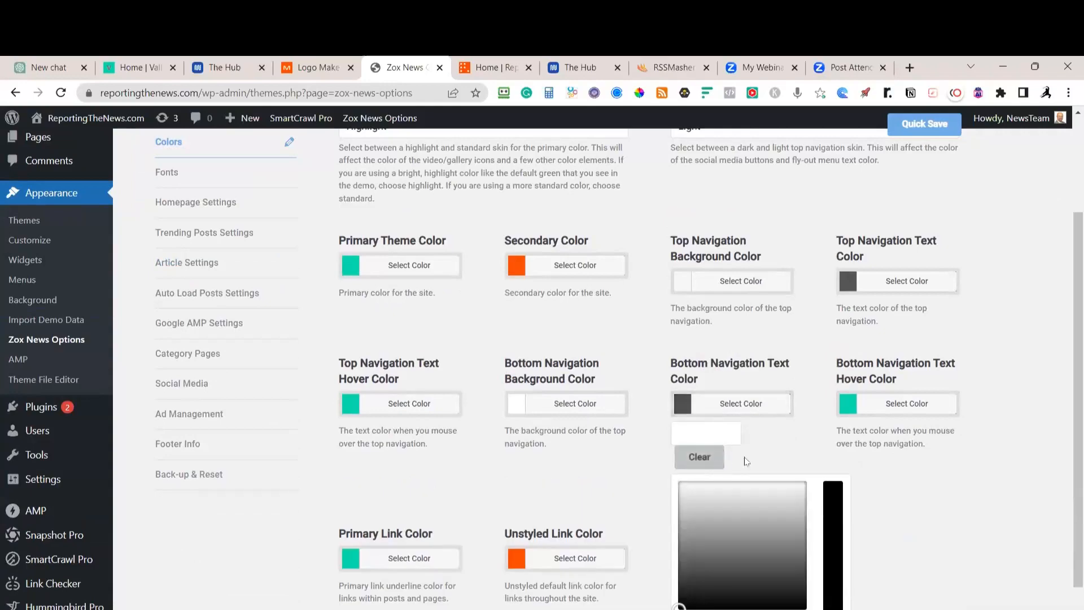
left_click(956, 169)
left_click(929, 125)
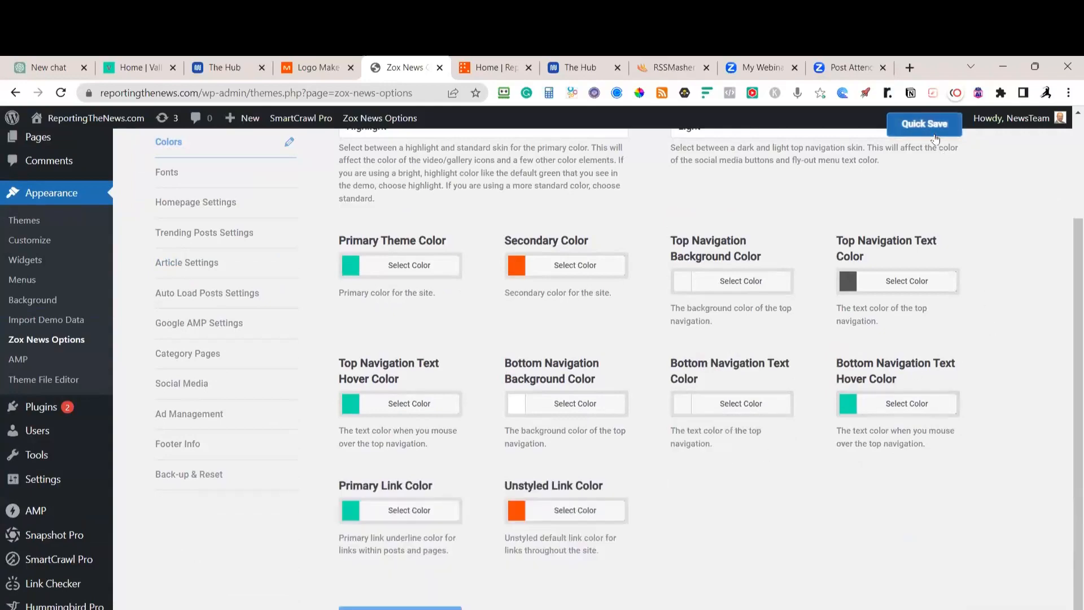
Reload the ReportingTheNews homepage and scroll through the orange-branded layout
left_click(492, 68)
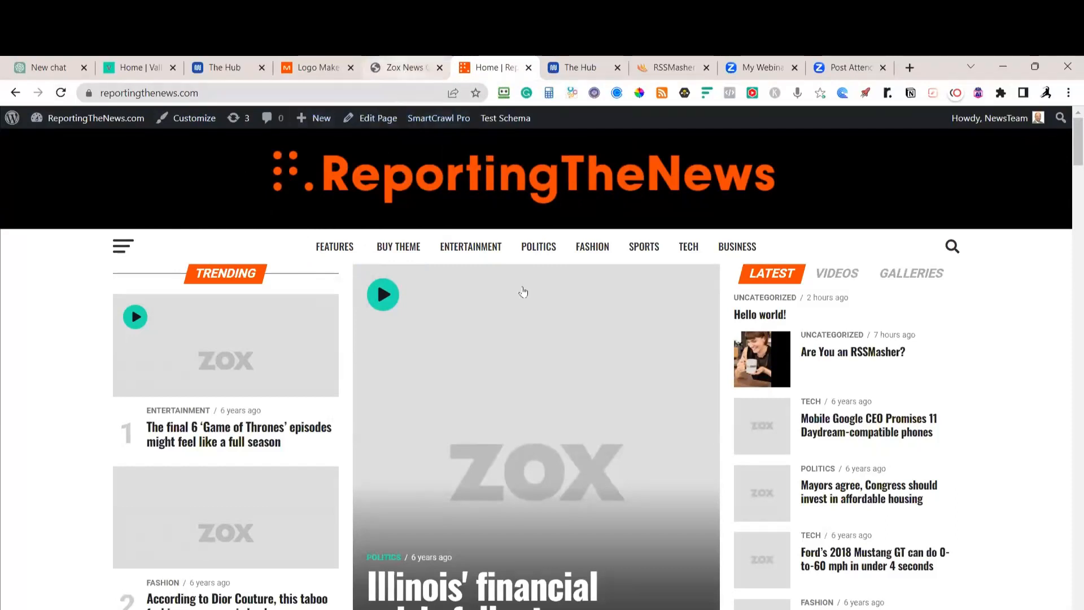
scroll(822, 436, "down", 2)
scroll(822, 436, "down", 2)
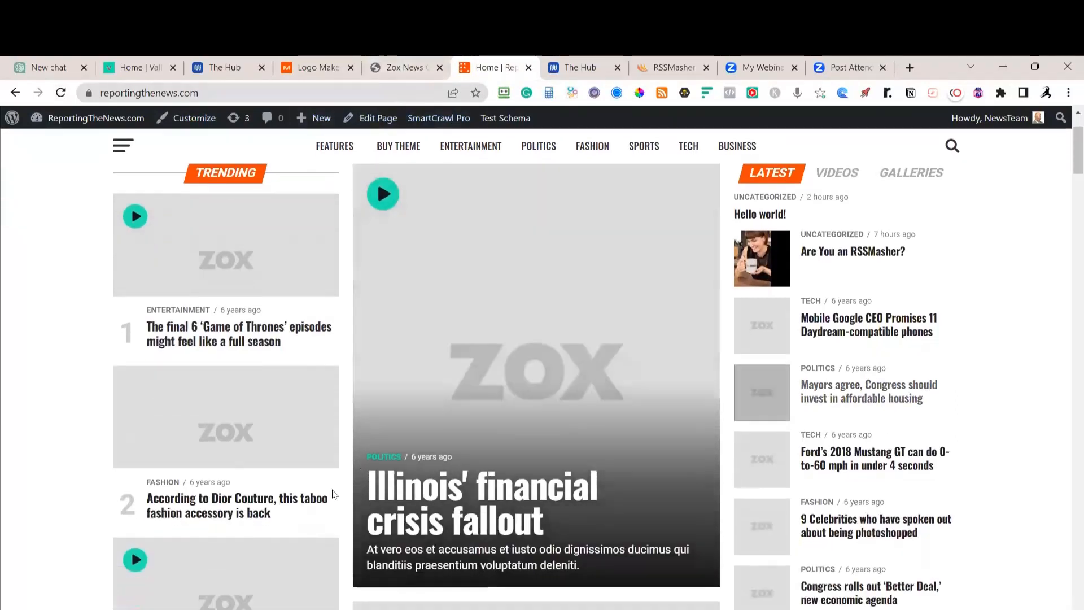
scroll(406, 440, "down", 8)
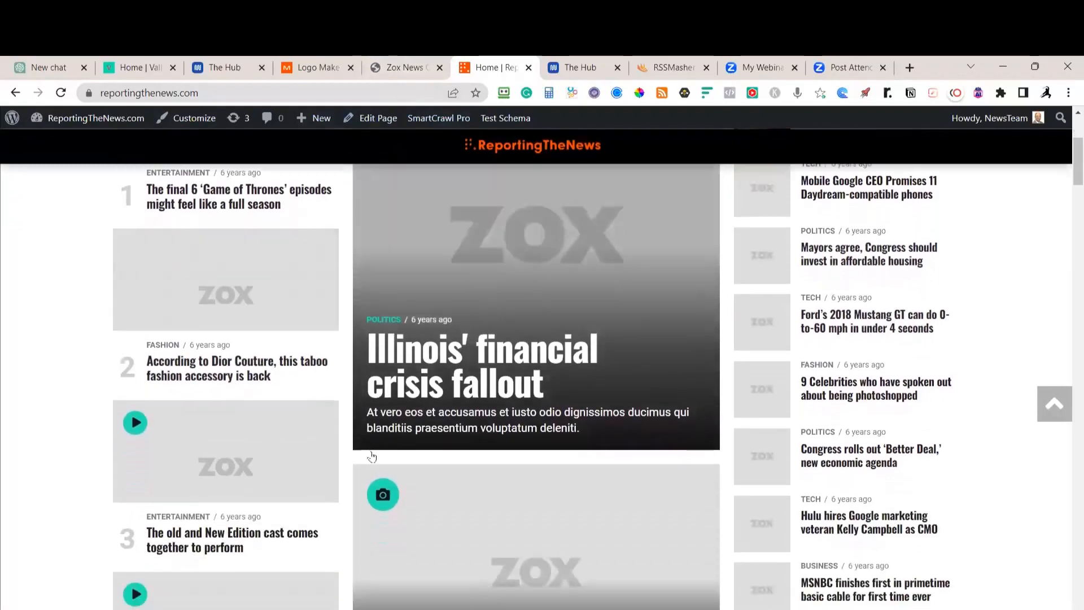
scroll(379, 448, "up", 3)
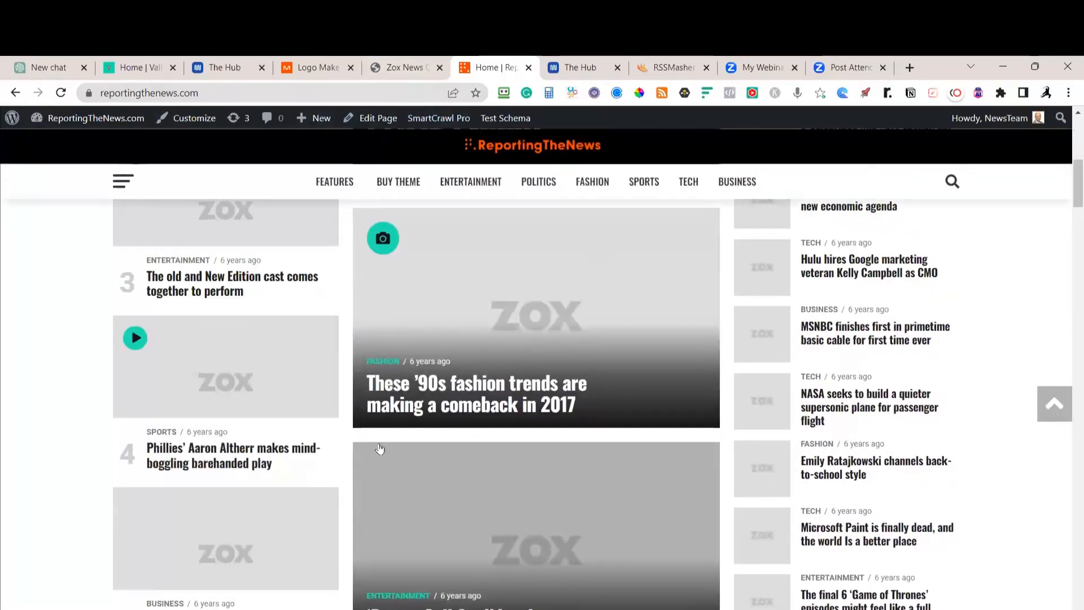
scroll(153, 409, "up", 6)
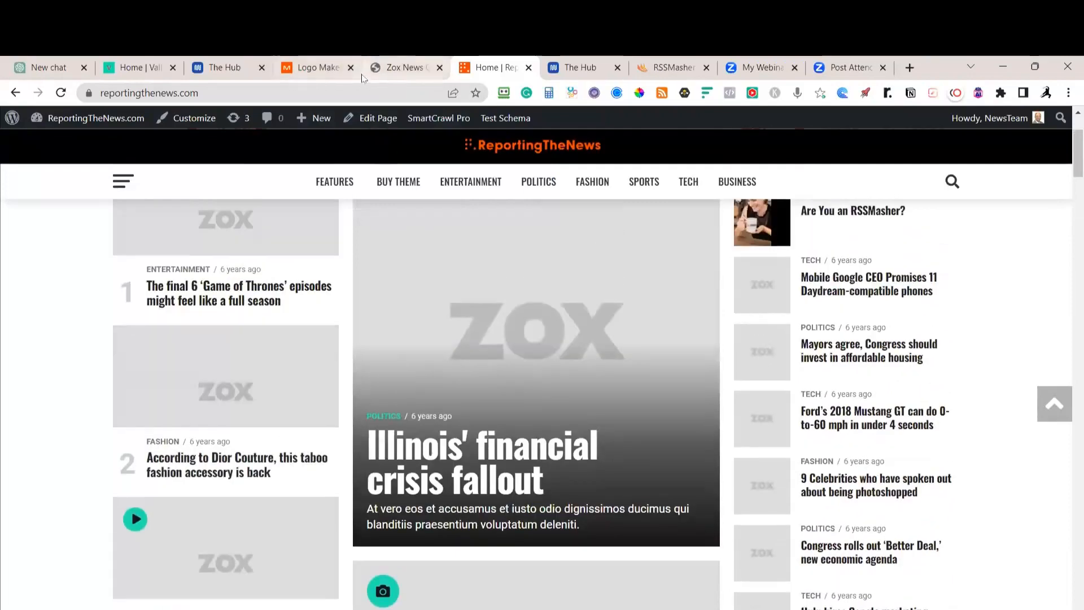
Tick off the theme, demo data, demo media, logo, and colours-and-typography checklist tasks
key("alt+Tab")
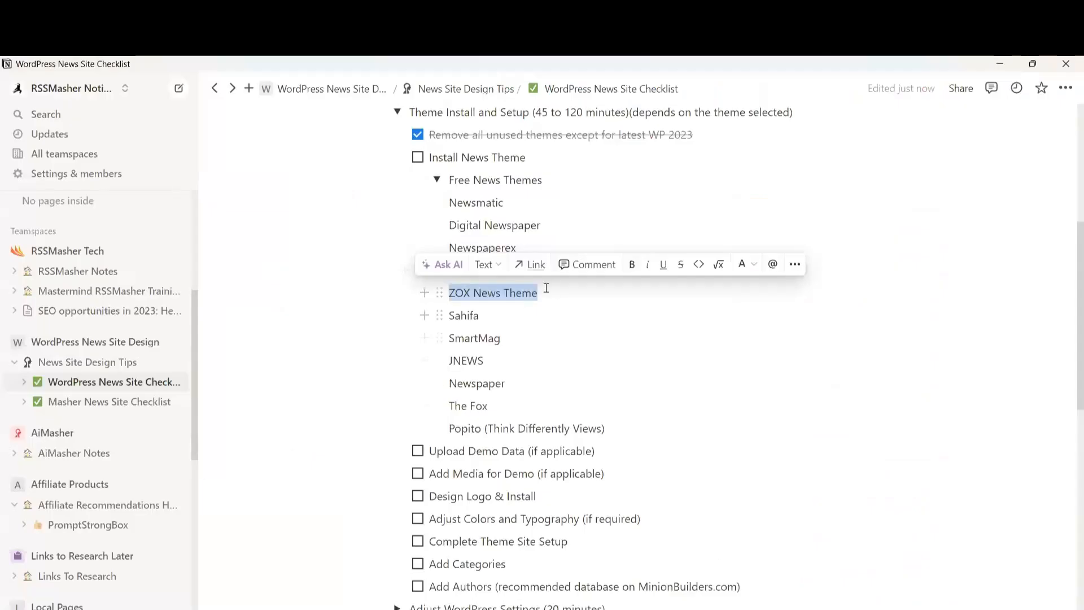
left_click(392, 348)
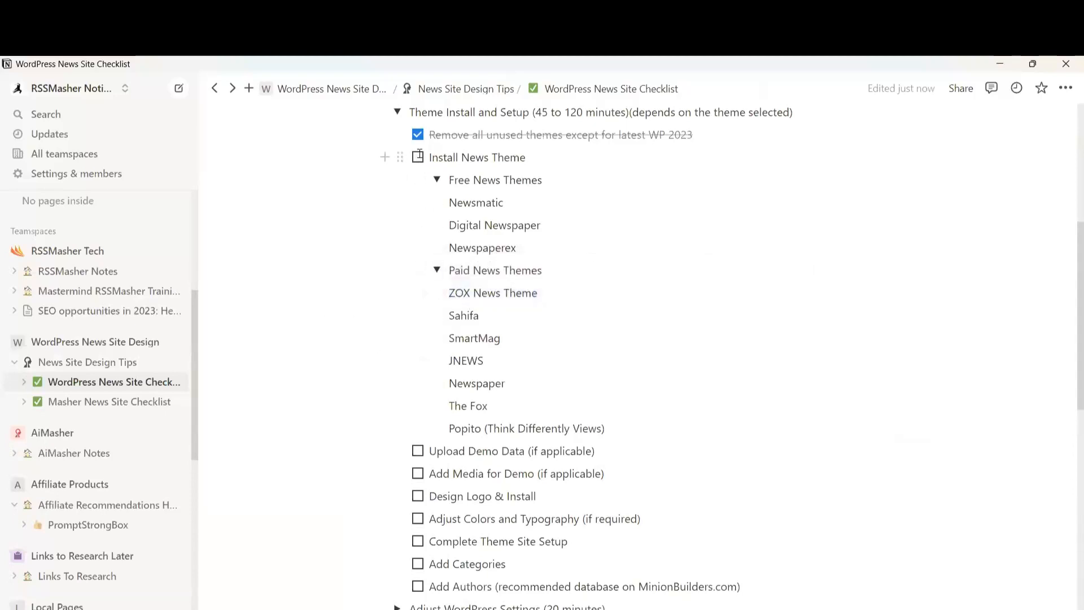
left_click(418, 157)
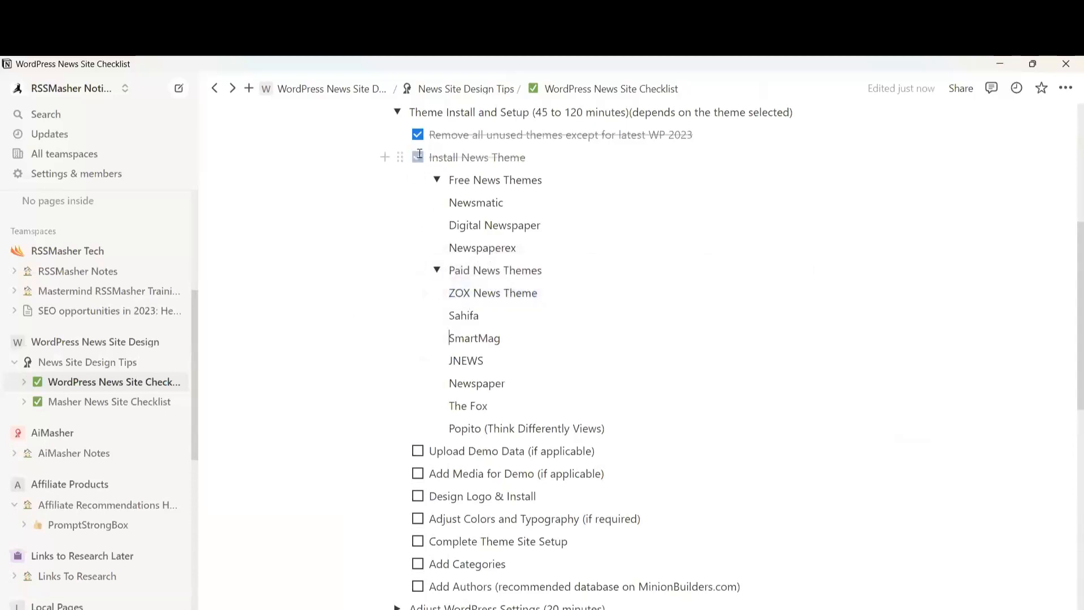
left_click(418, 452)
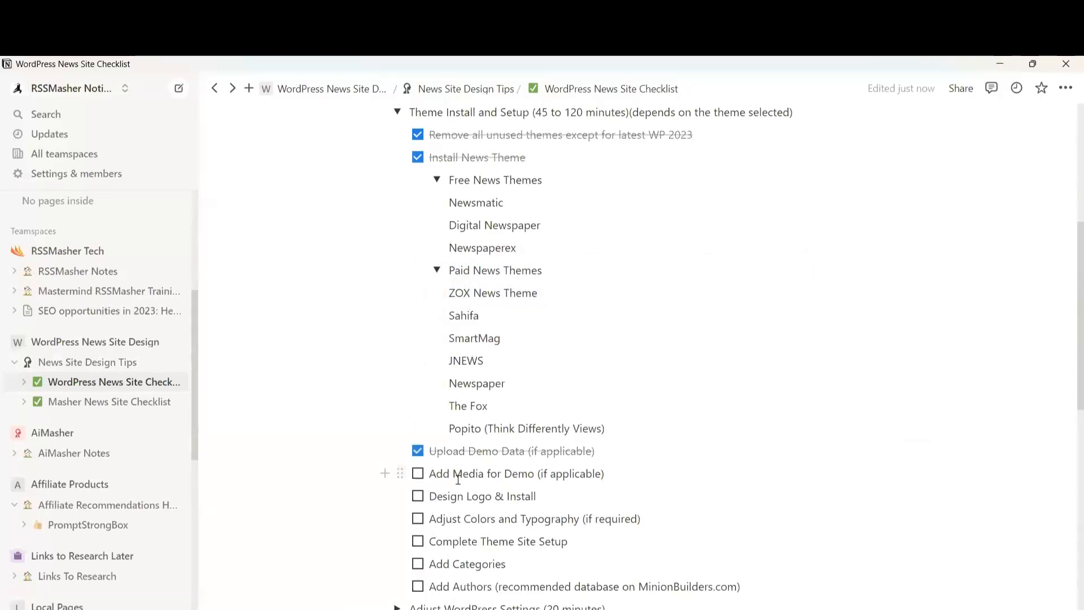
left_click(418, 475)
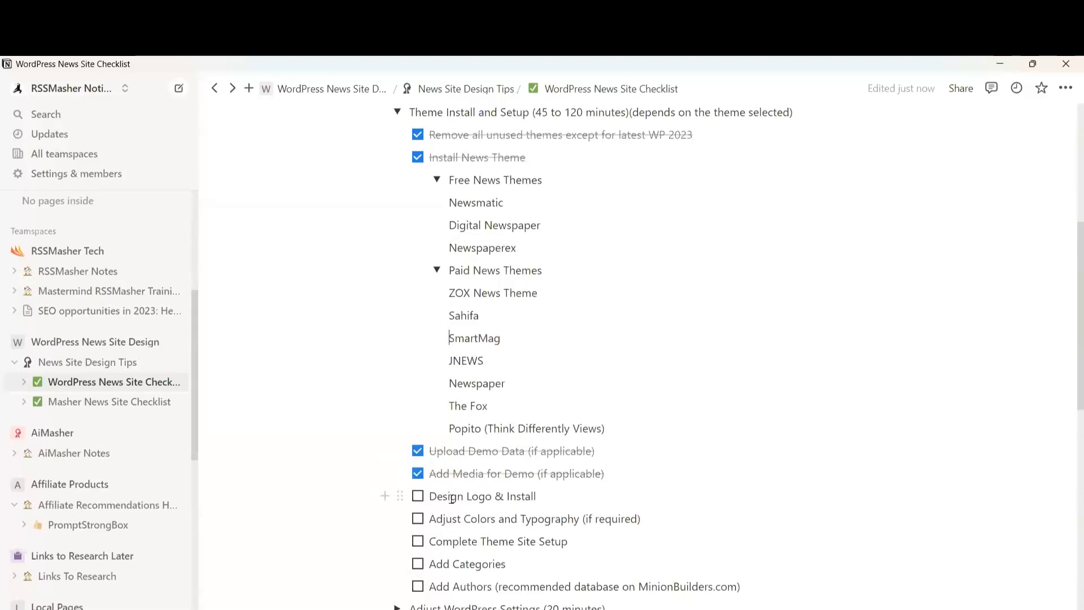
left_click(418, 498)
left_click(416, 521)
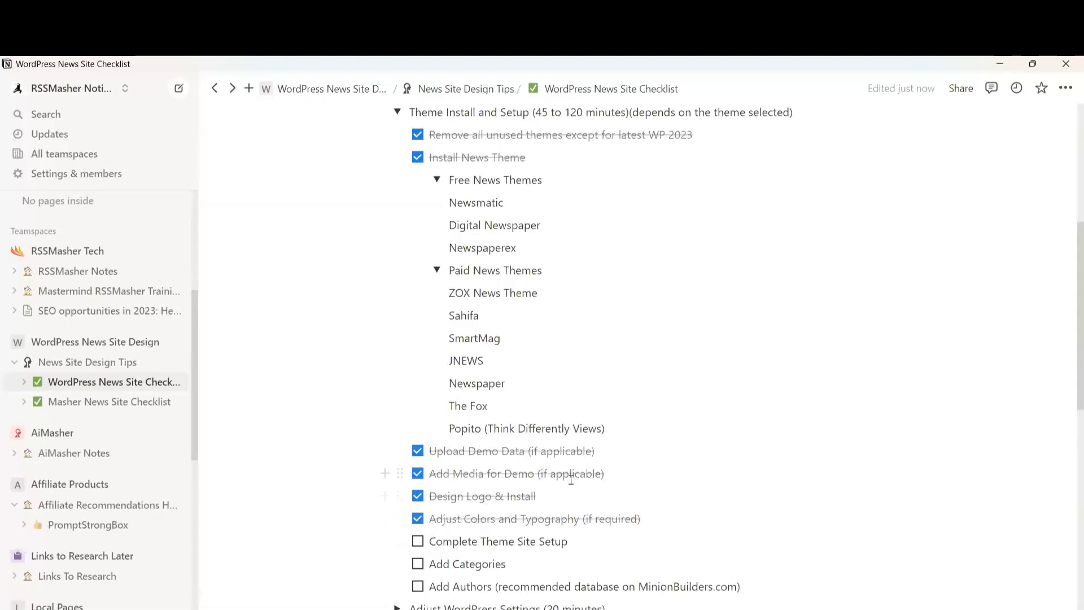
scroll(571, 479, "up", 3)
scroll(527, 571, "down", 1)
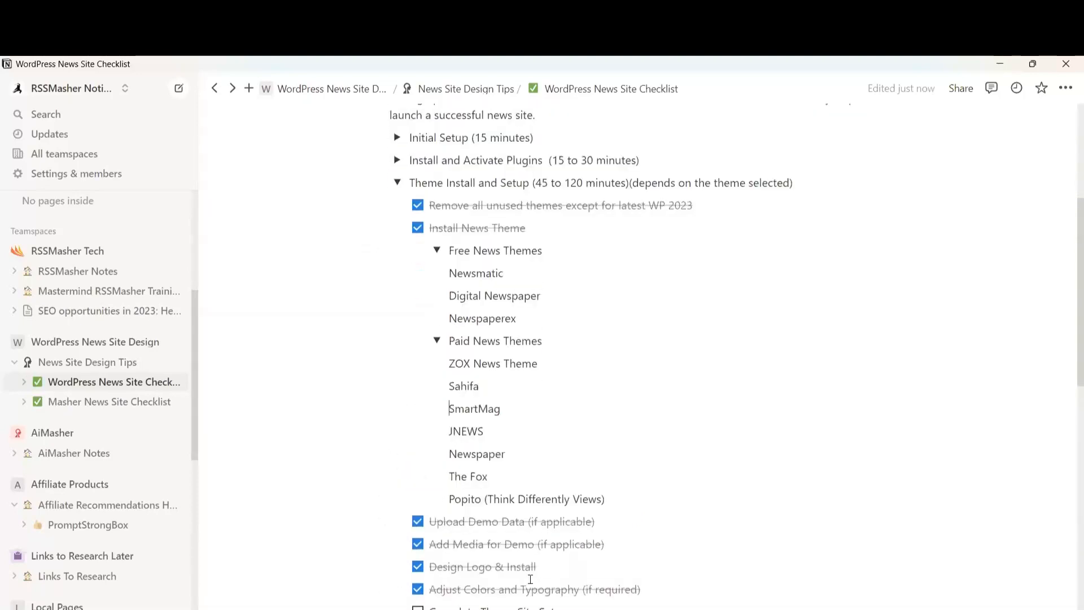
scroll(531, 579, "down", 3)
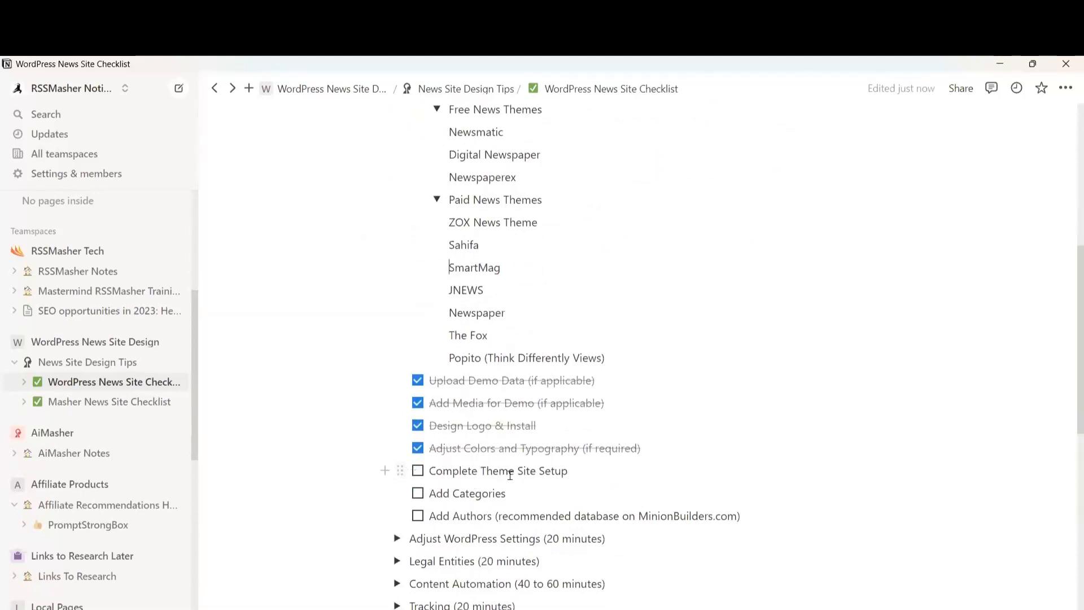
key("alt+Tab")
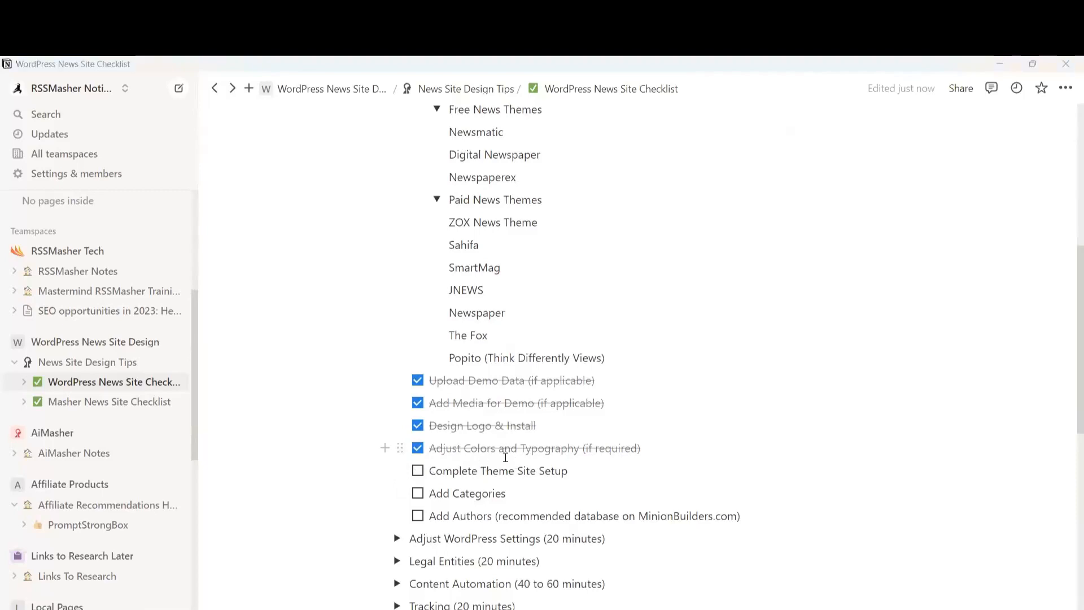
Go back to Zox News Options and open the Homepage Settings
left_click(398, 496)
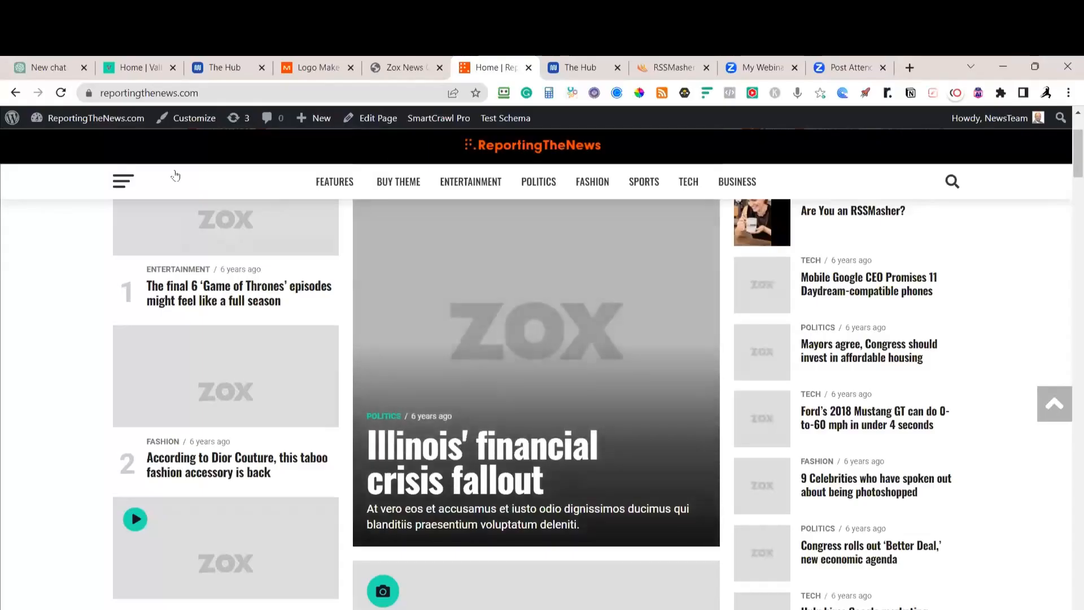
mouse_move(79, 117)
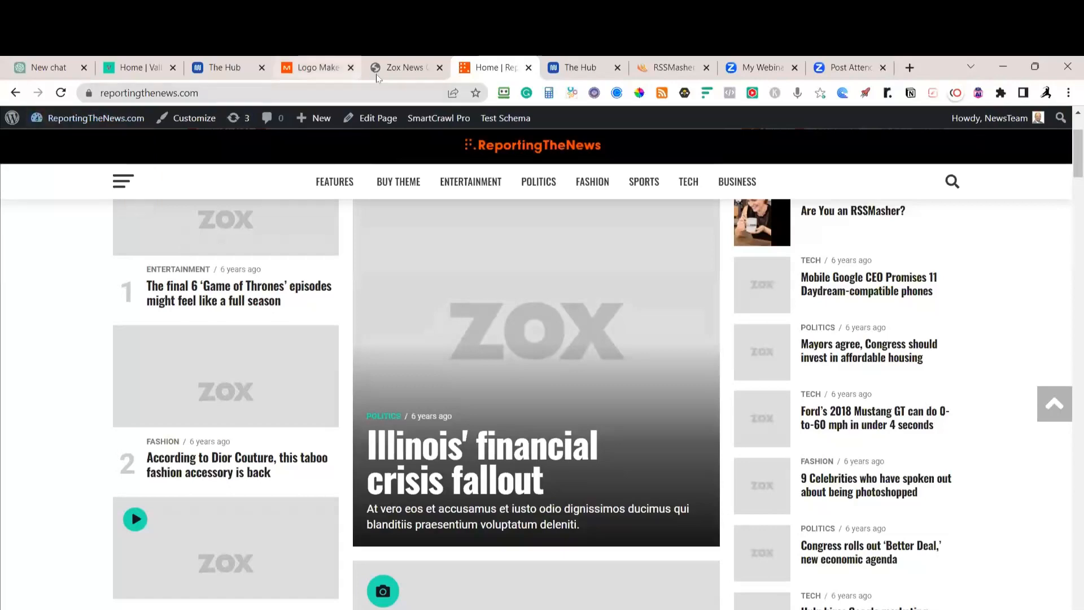
key("ctrl+shift+Tab")
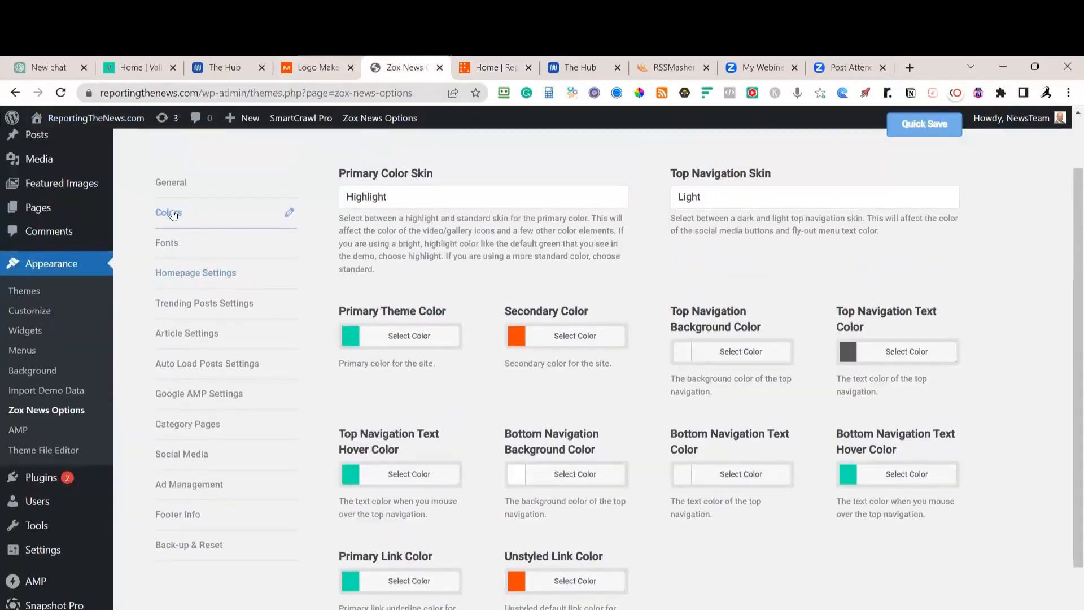
left_click(170, 246)
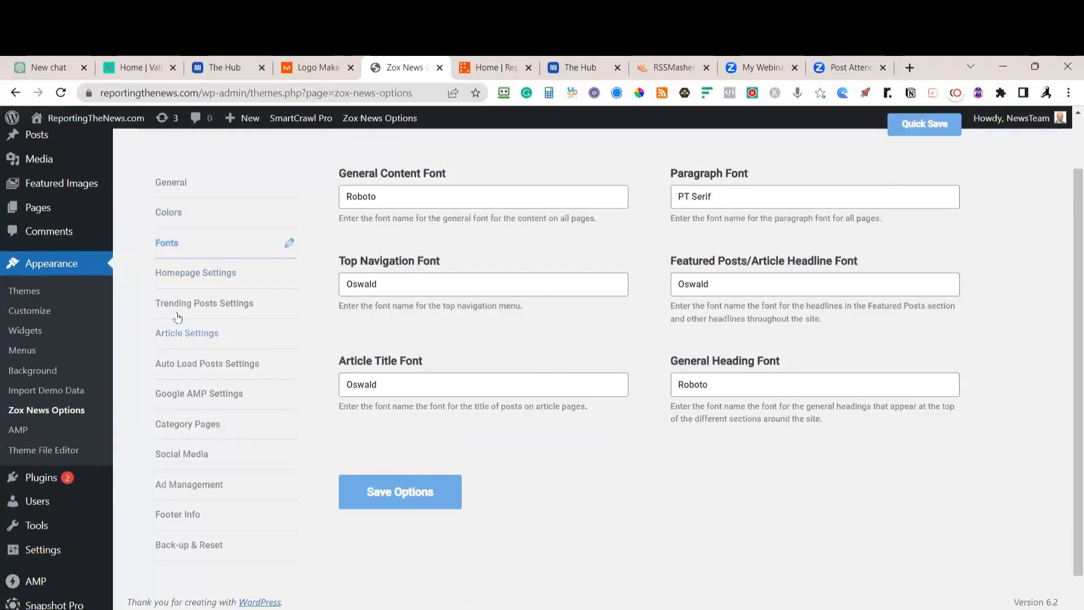
left_click(199, 280)
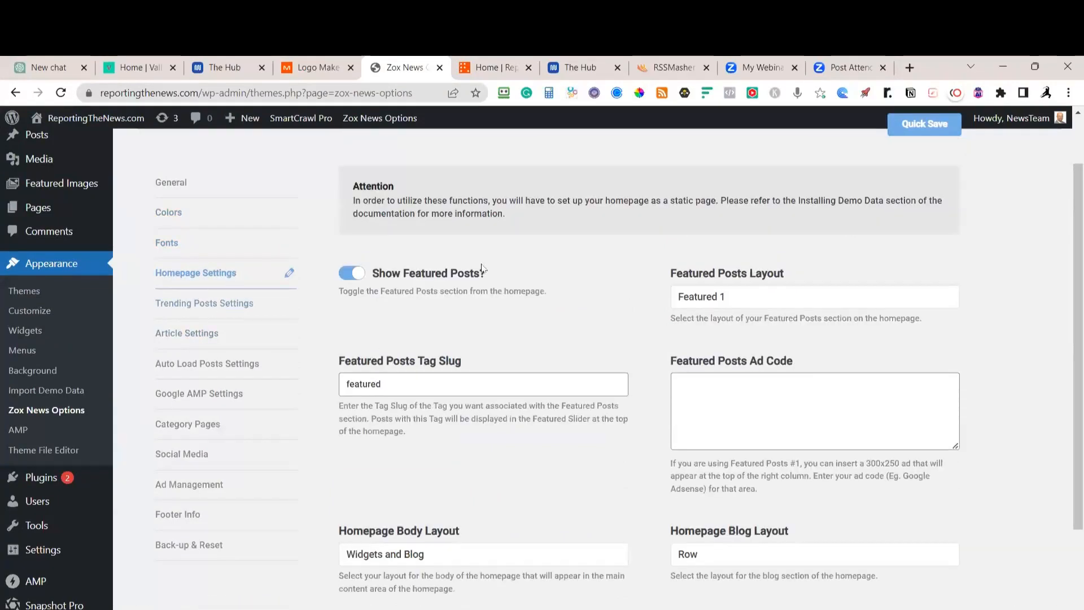
Try the Featured 2 and Featured 3 featured-posts layouts and quick-save
scroll(603, 327, "down", 3)
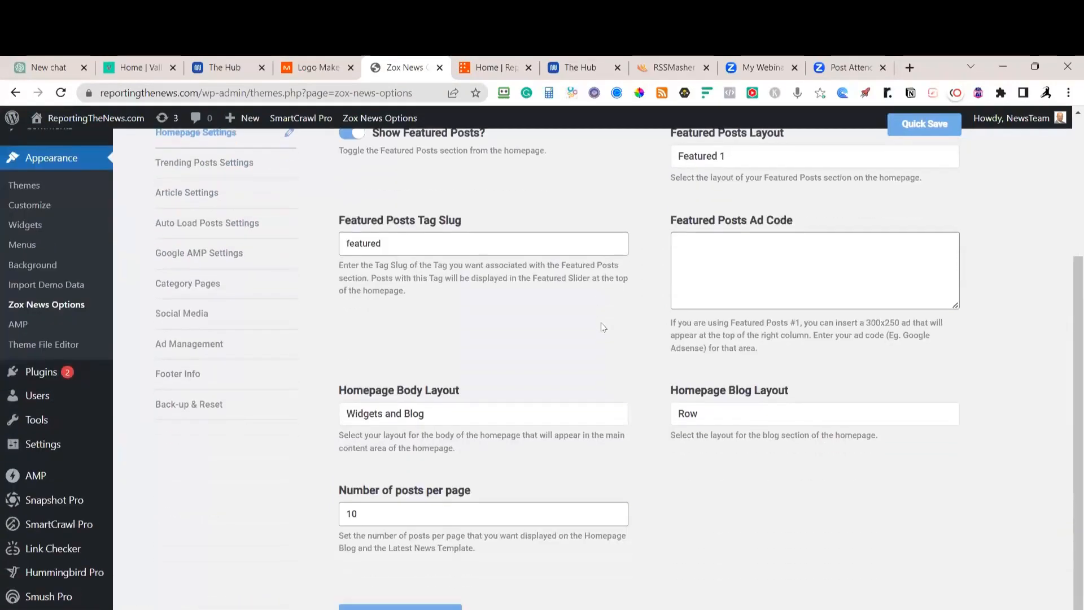
scroll(602, 325, "up", 4)
left_click(736, 292)
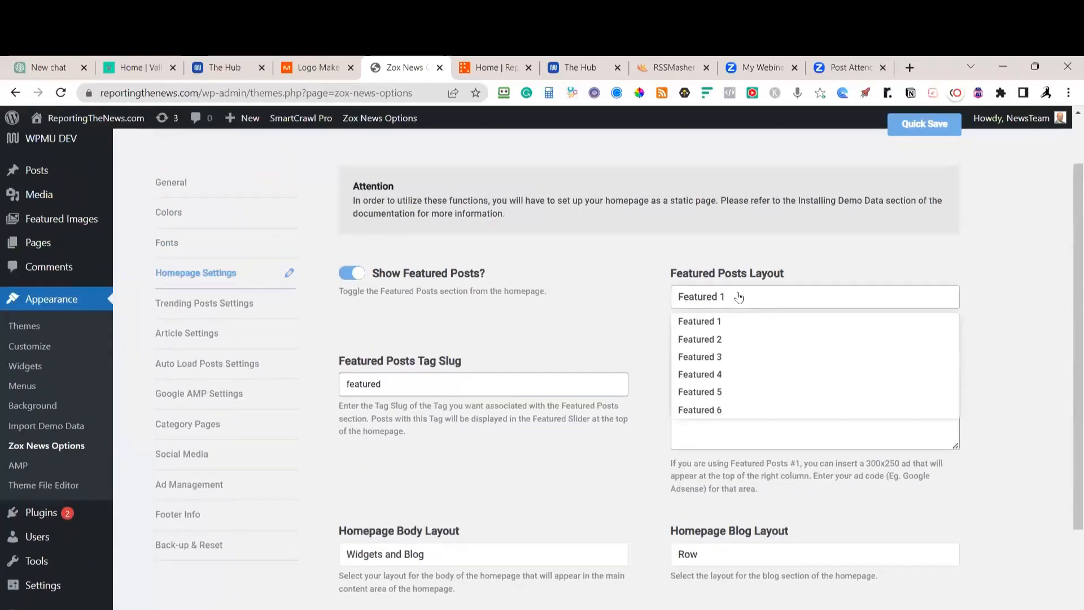
left_click(729, 340)
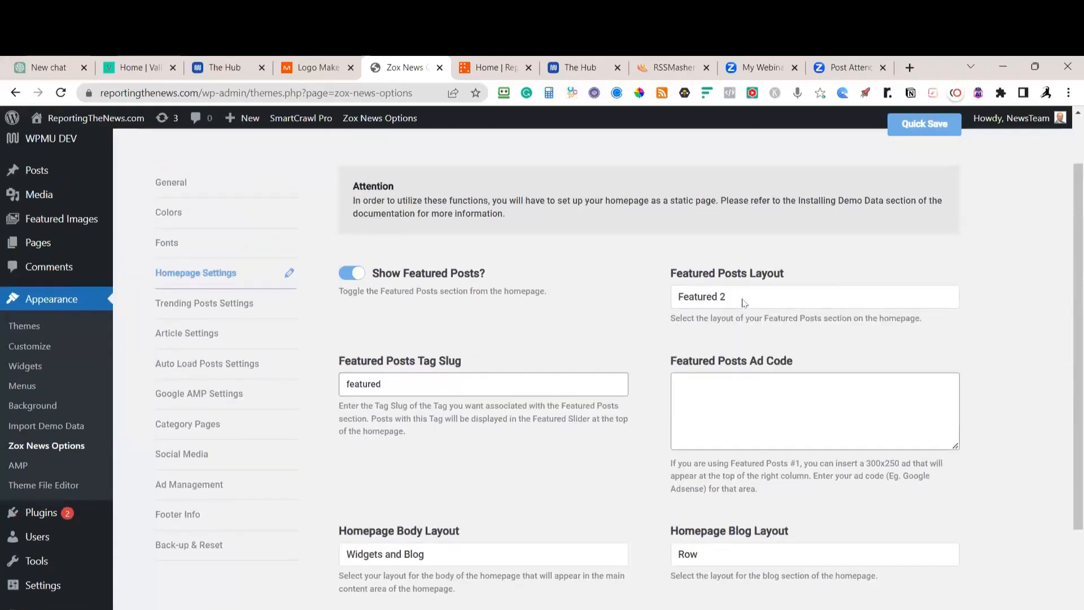
left_click(721, 356)
left_click(919, 124)
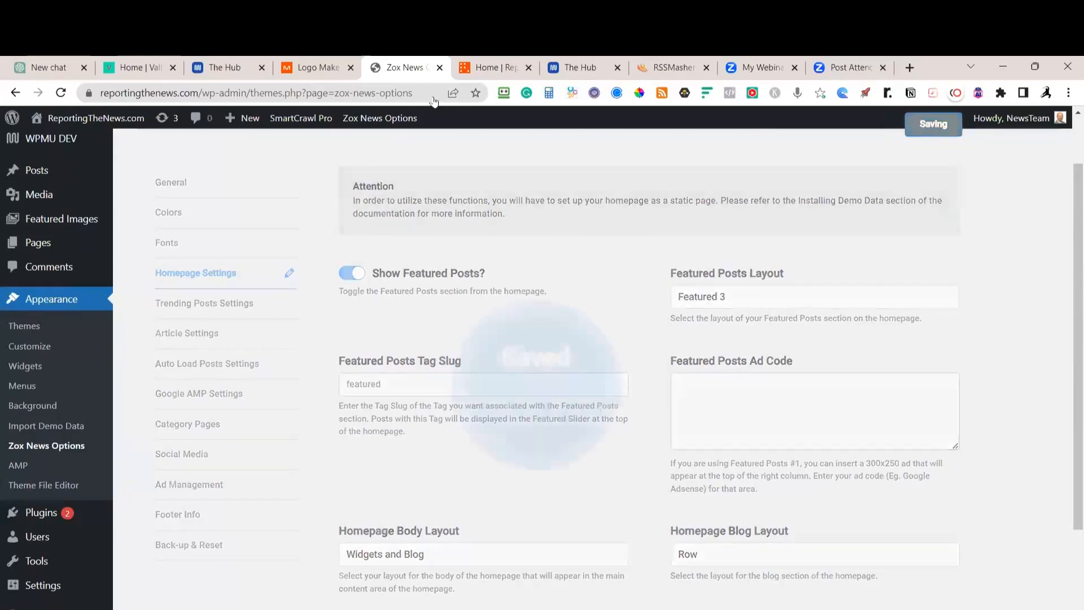
Review the new featured layout on the live homepage, then return to the options
left_click(491, 69)
scroll(476, 363, "up", 3)
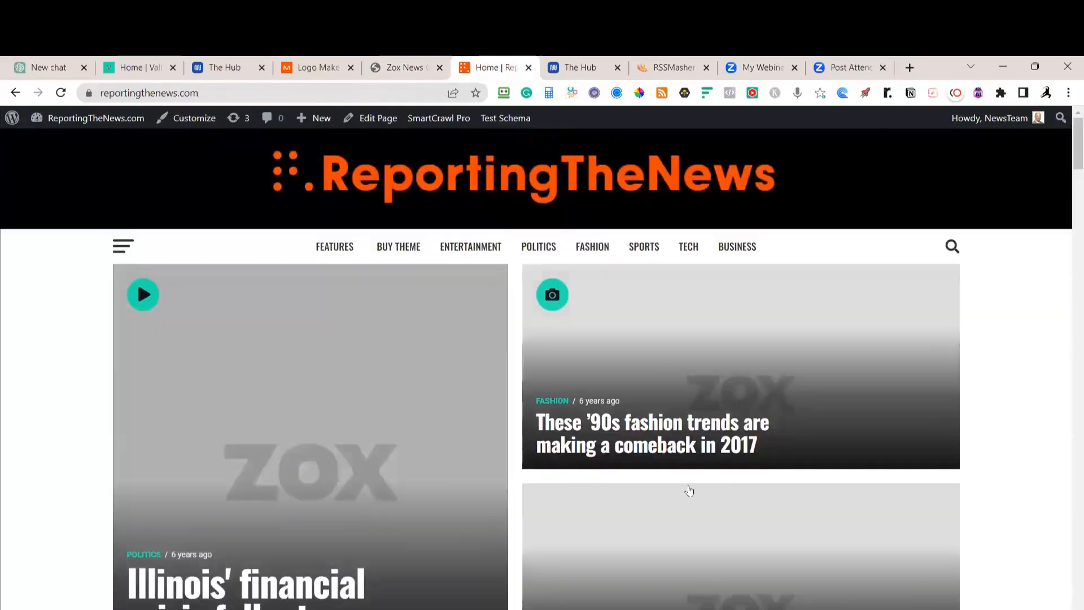
scroll(621, 525, "down", 1)
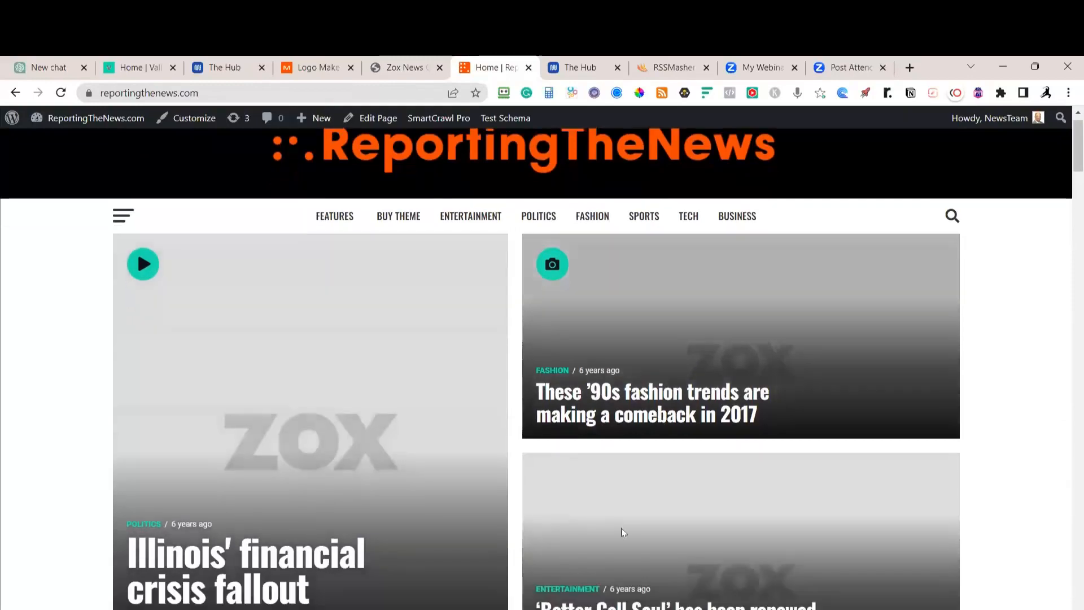
scroll(623, 531, "down", 5)
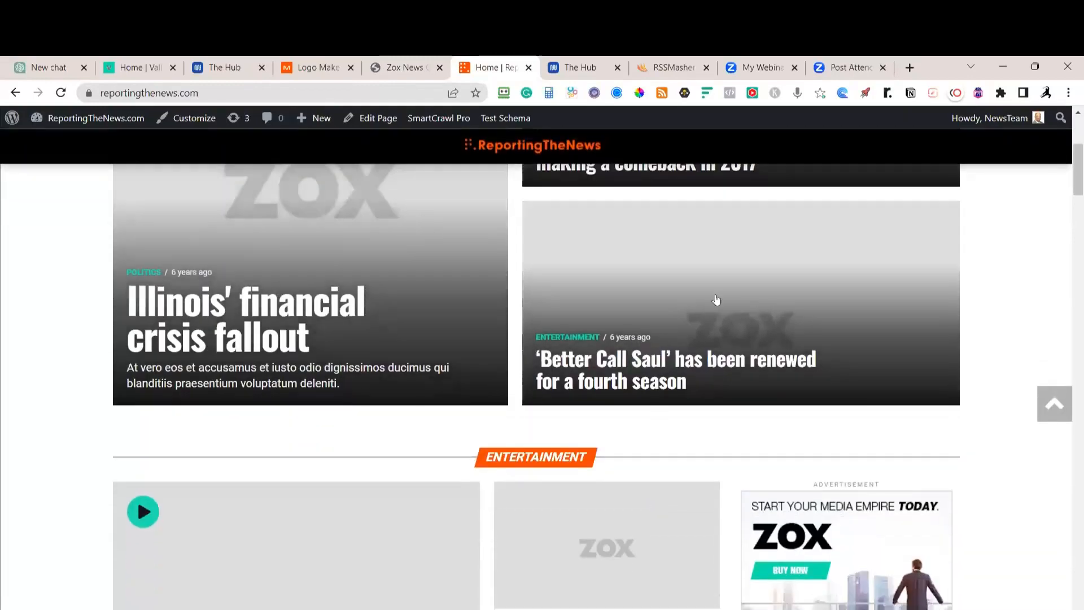
scroll(716, 300, "down", 5)
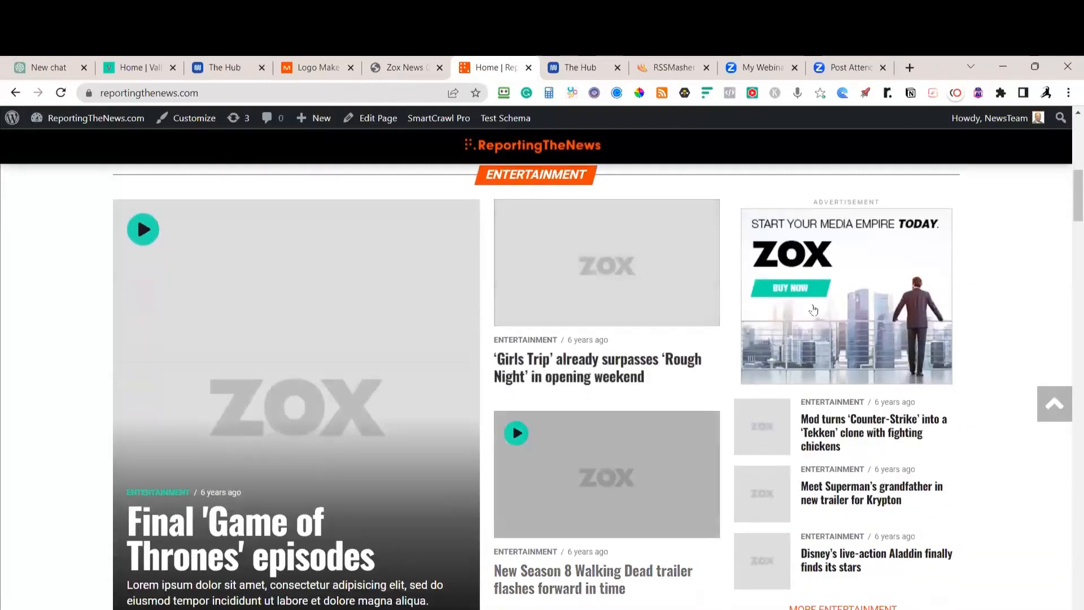
scroll(813, 309, "down", 6)
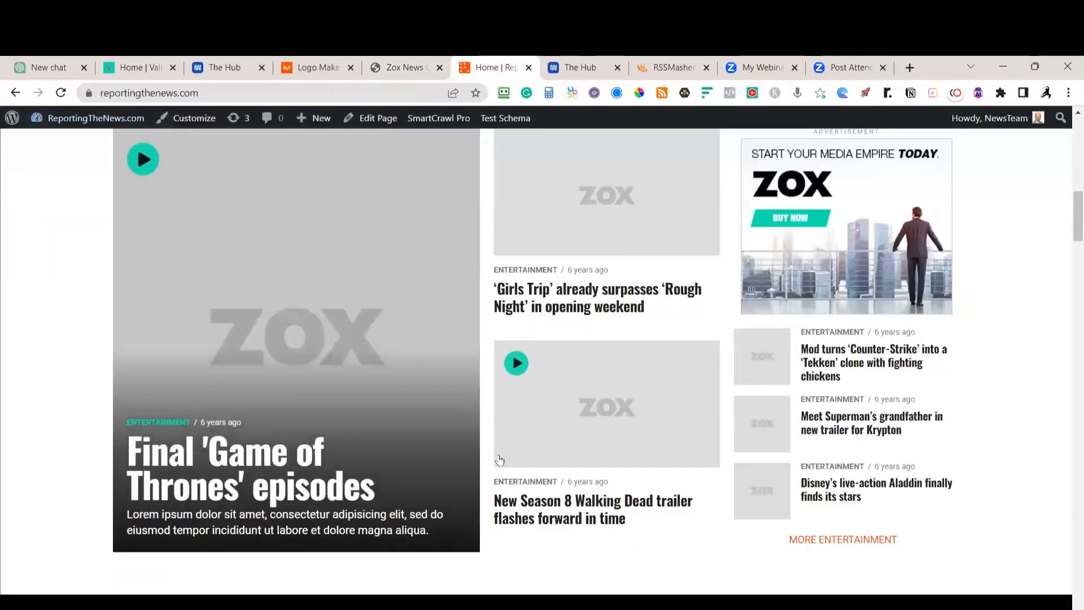
scroll(205, 358, "up", 3)
scroll(622, 359, "up", 10)
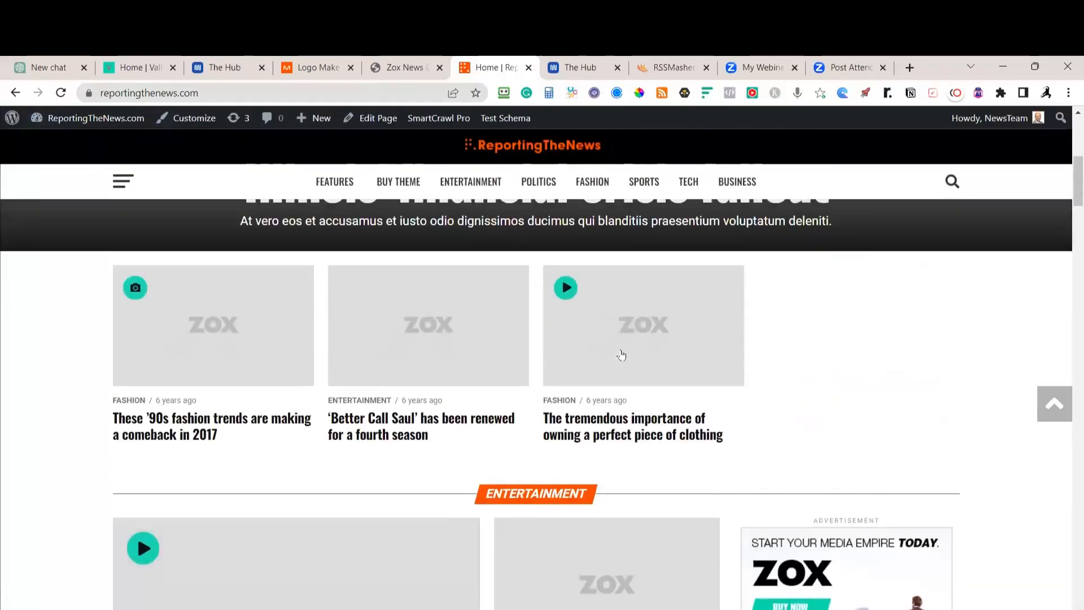
scroll(622, 358, "down", 6)
scroll(622, 356, "down", 10)
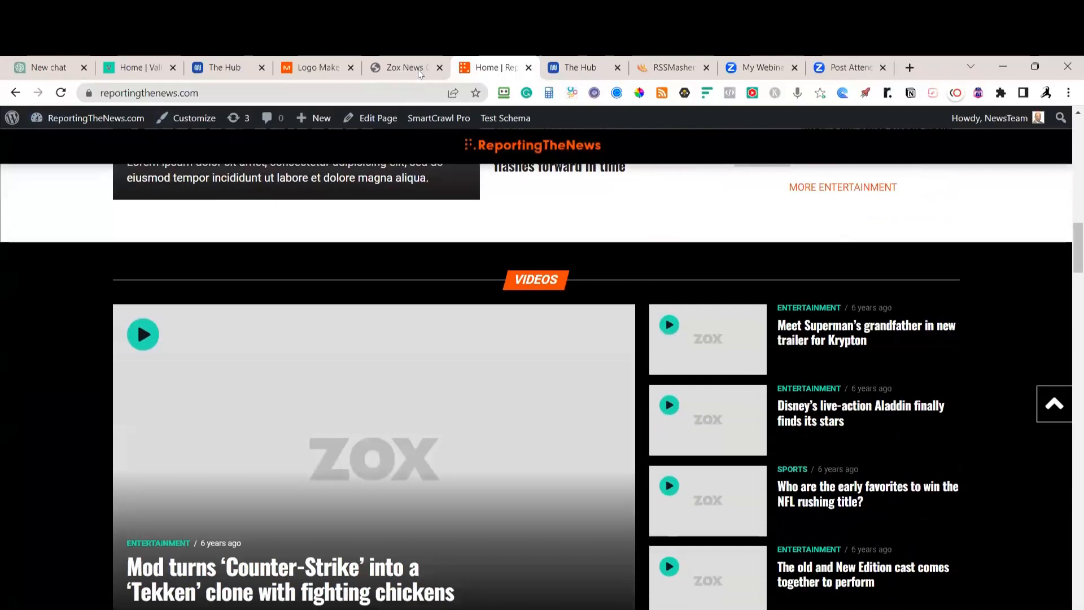
left_click(418, 68)
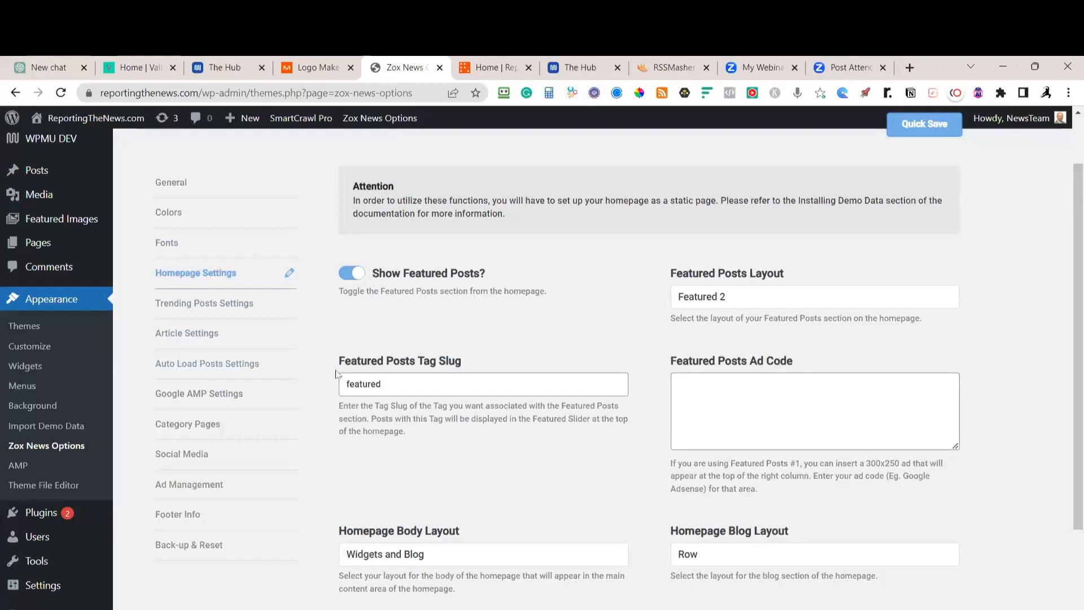
Change the Featured Posts Layout to Featured 1
left_click_drag(385, 384, 331, 387)
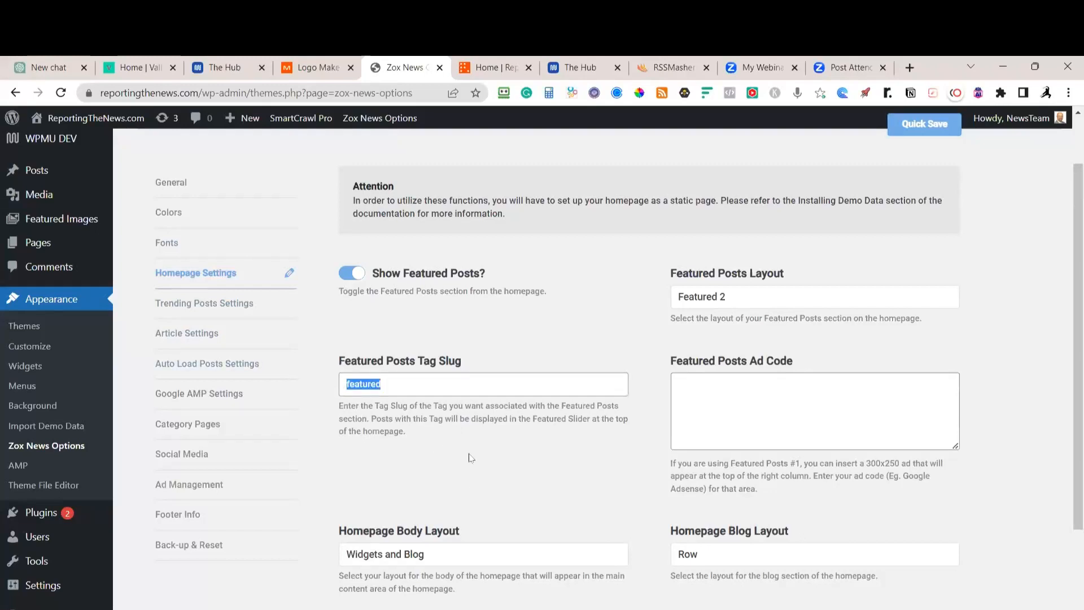
left_click(771, 298)
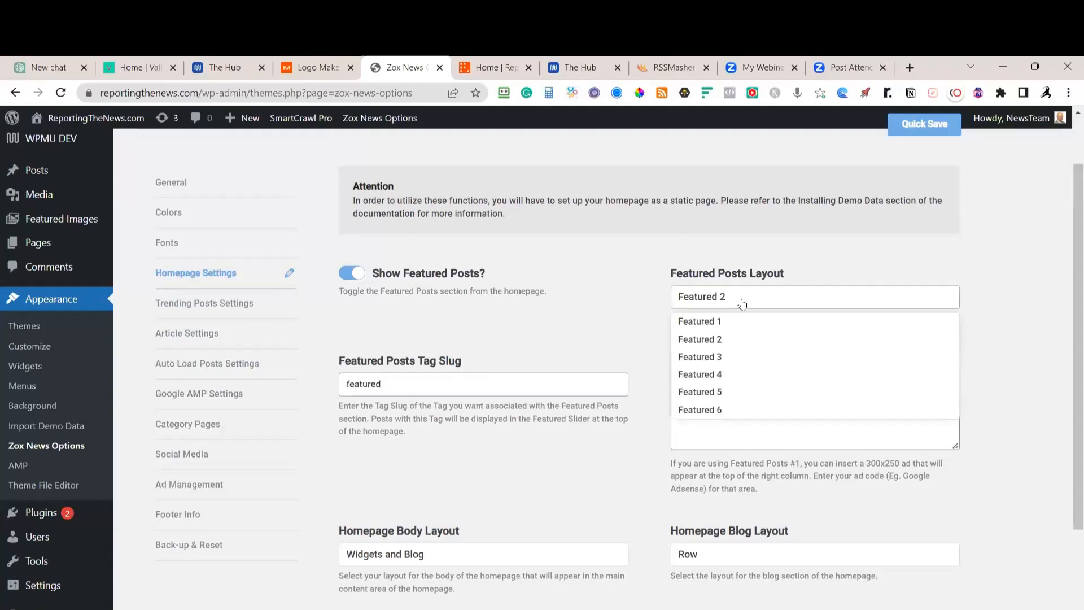
left_click(718, 322)
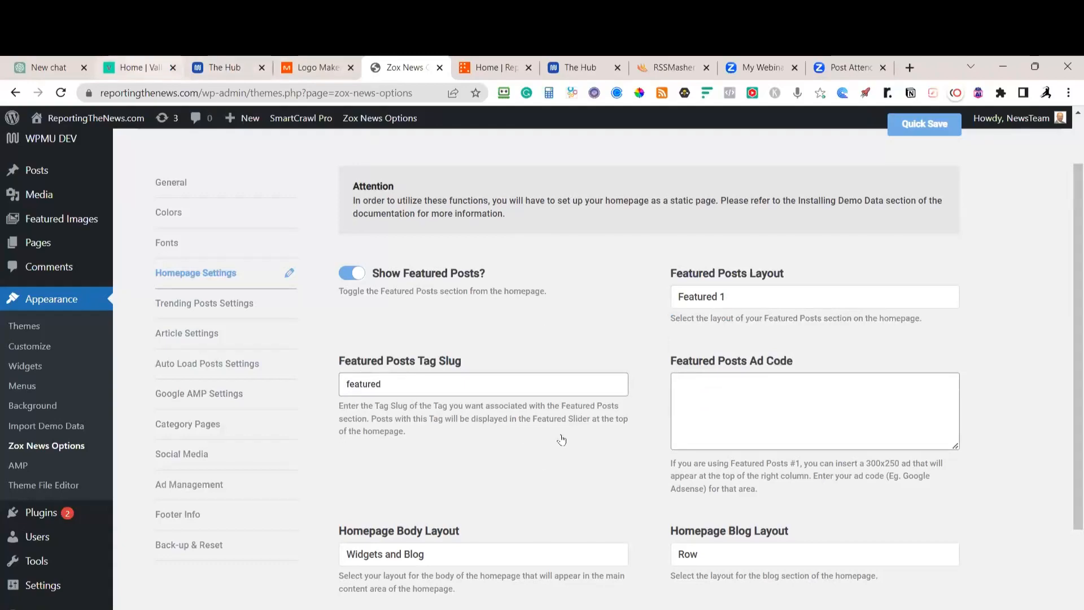
Compare the layout against the Valley Newspaper homepage
left_click(139, 68)
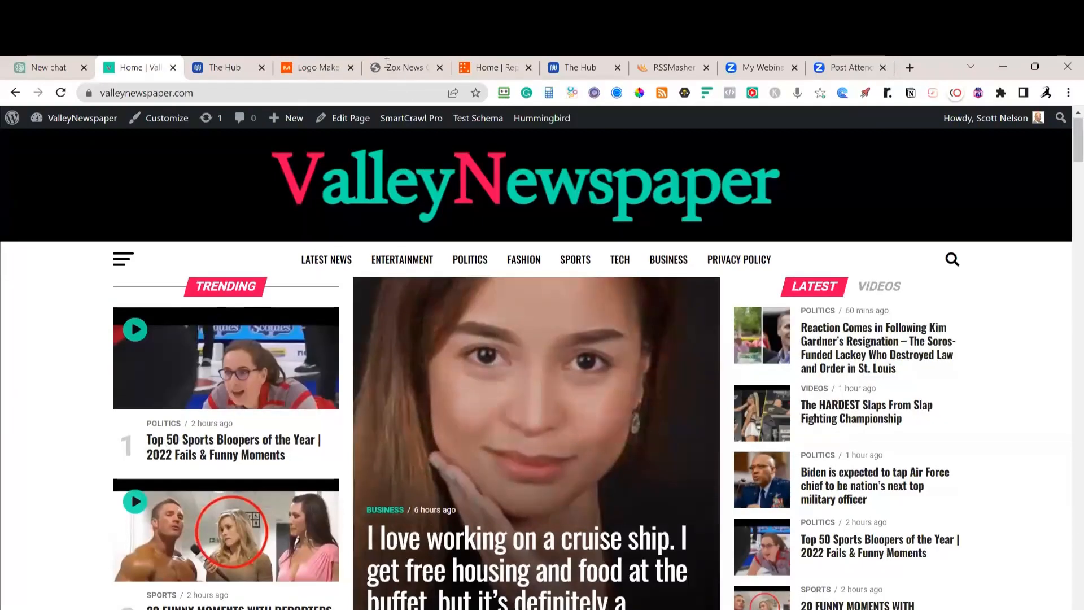
scroll(397, 62, "down", 5)
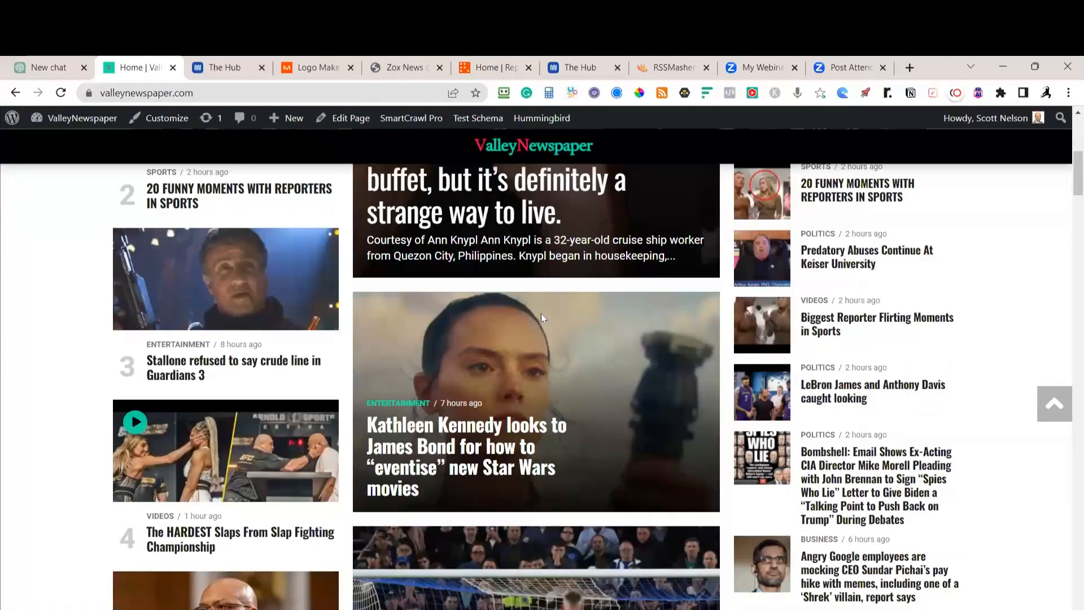
scroll(595, 443, "up", 4)
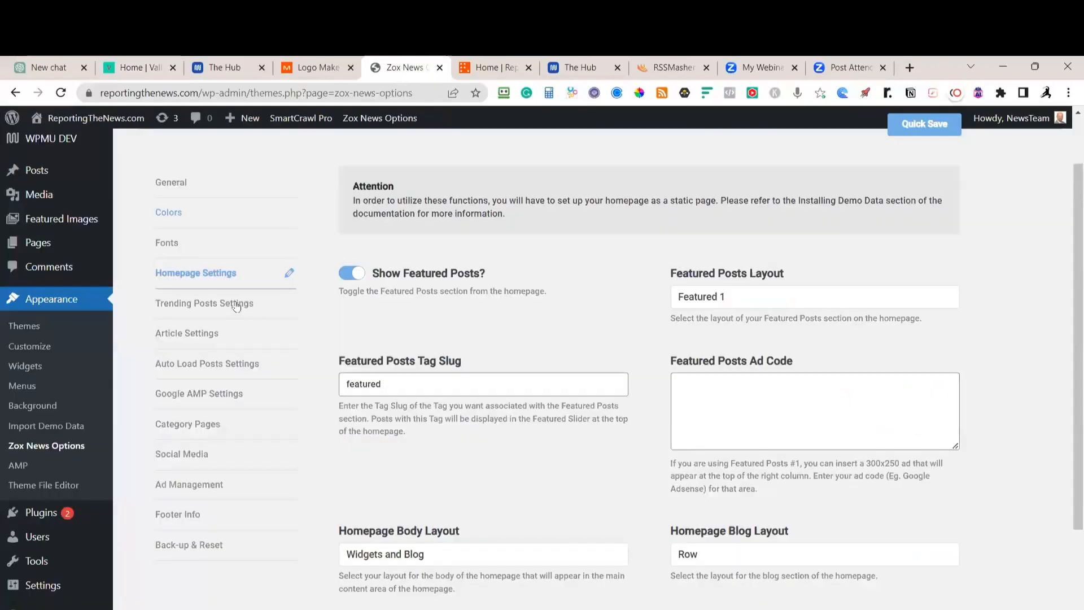
Inspect the Trending heading, then come back to the Zox News Article Settings
scroll(211, 334, "down", 4)
scroll(212, 334, "up", 4)
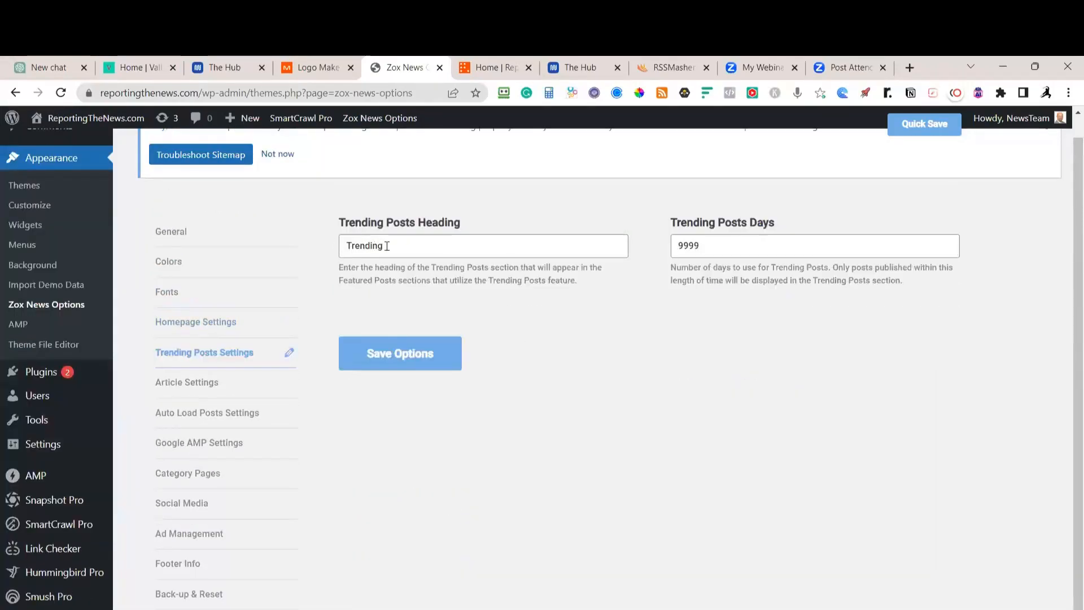
left_click_drag(387, 246, 337, 244)
left_click(384, 244)
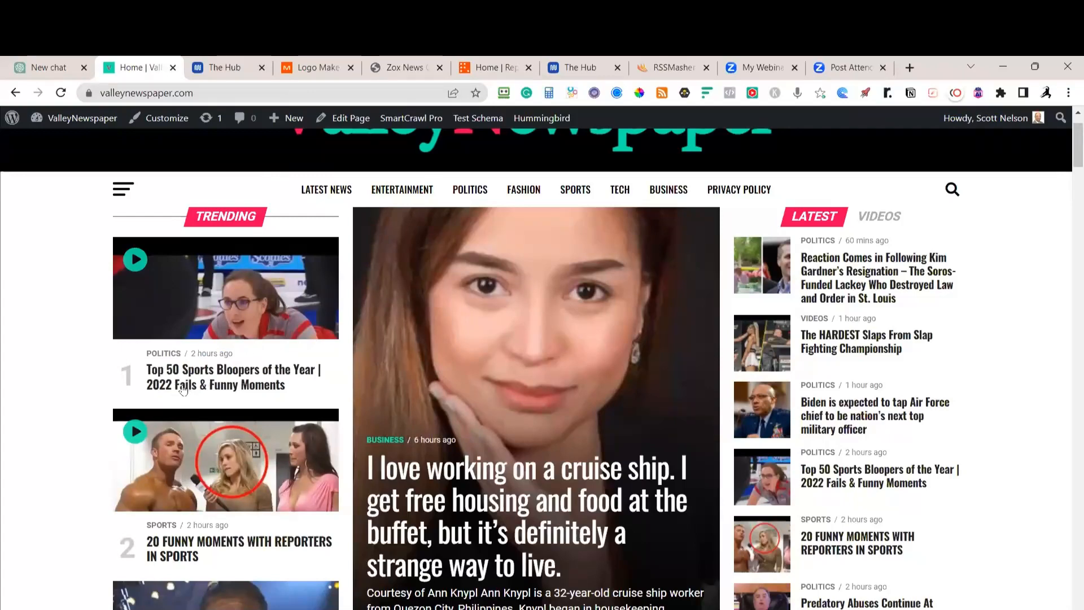
scroll(222, 399, "up", 1)
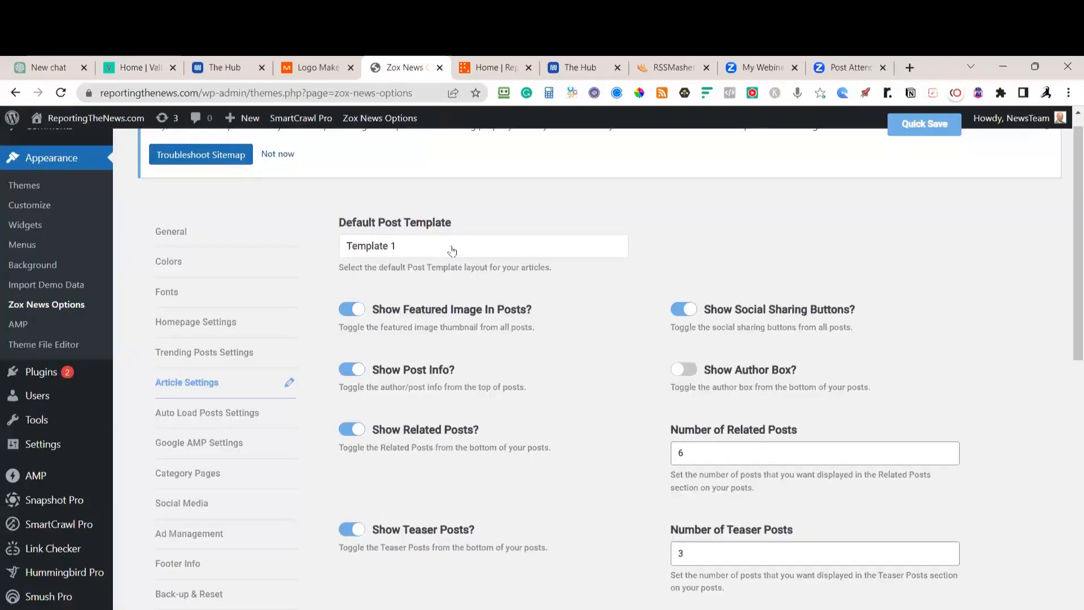
Keep Template 1 as the Default Post Template and review the article options
left_click(452, 251)
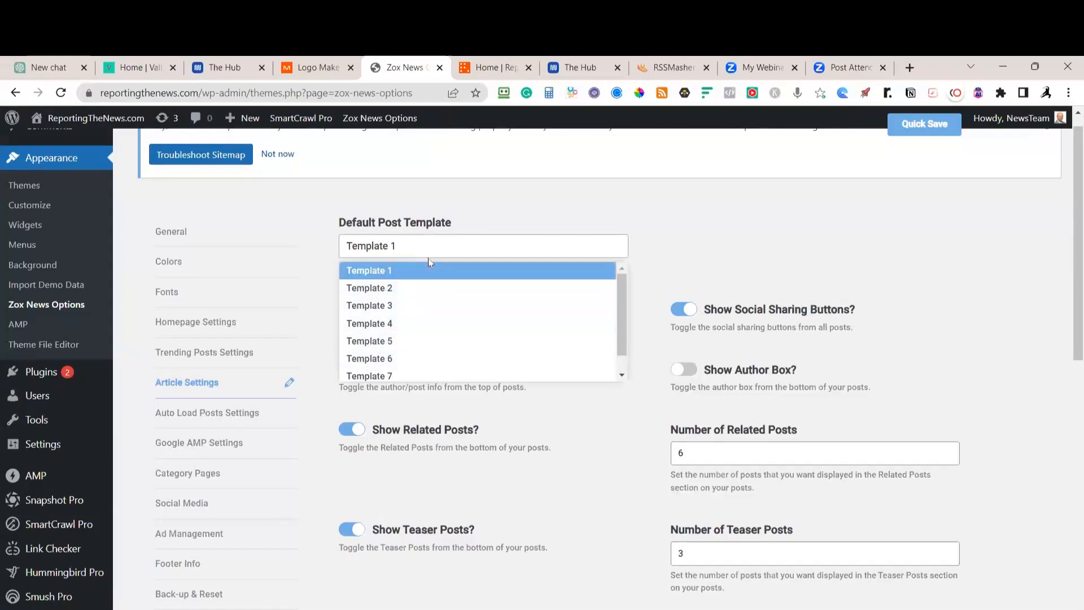
left_click(446, 247)
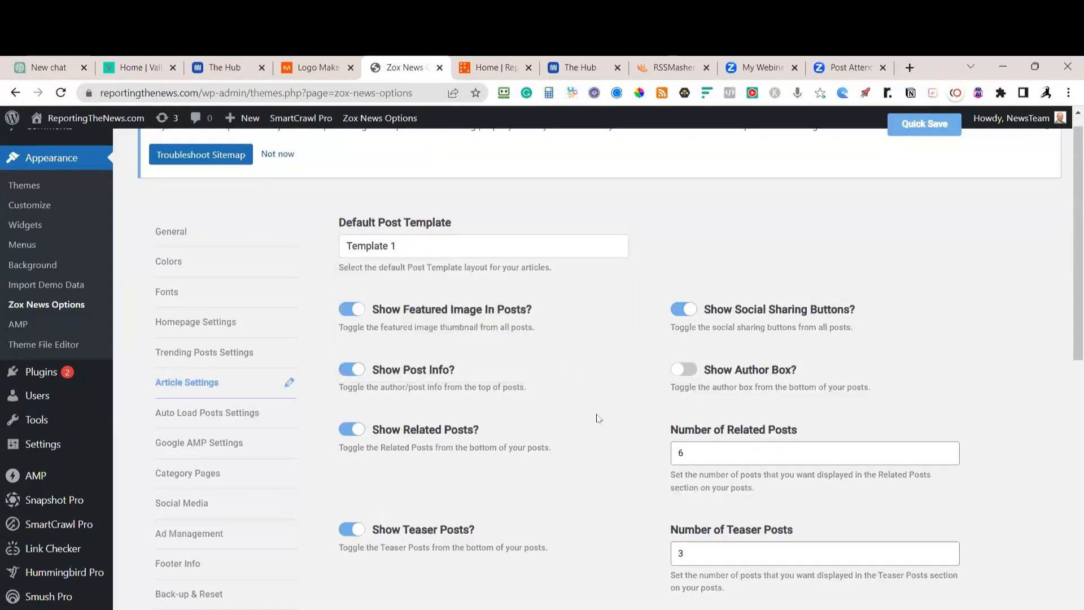
scroll(499, 593, "down", 3)
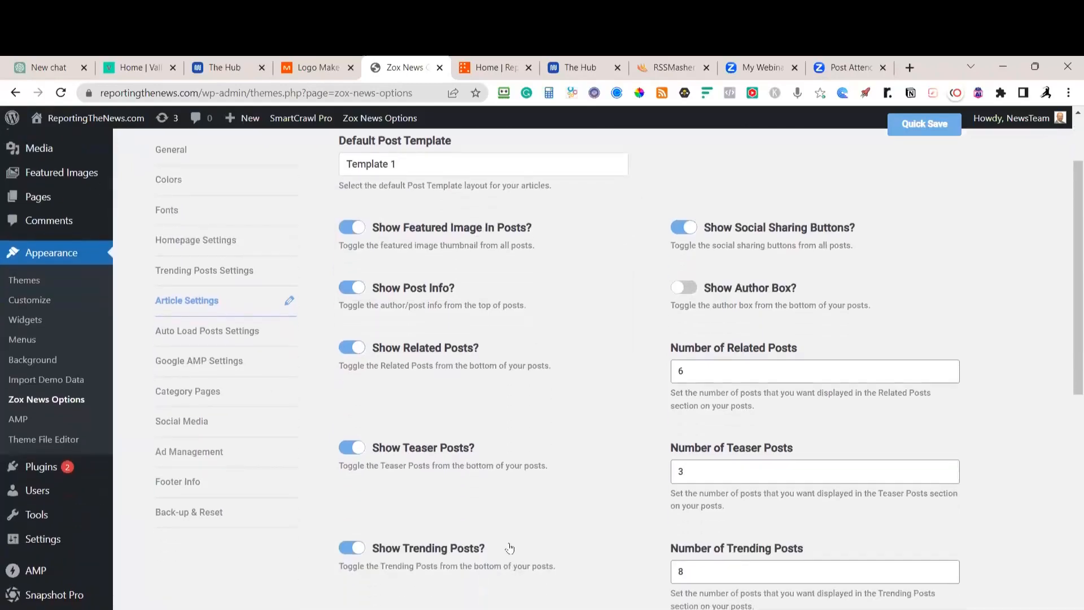
scroll(496, 540, "down", 5)
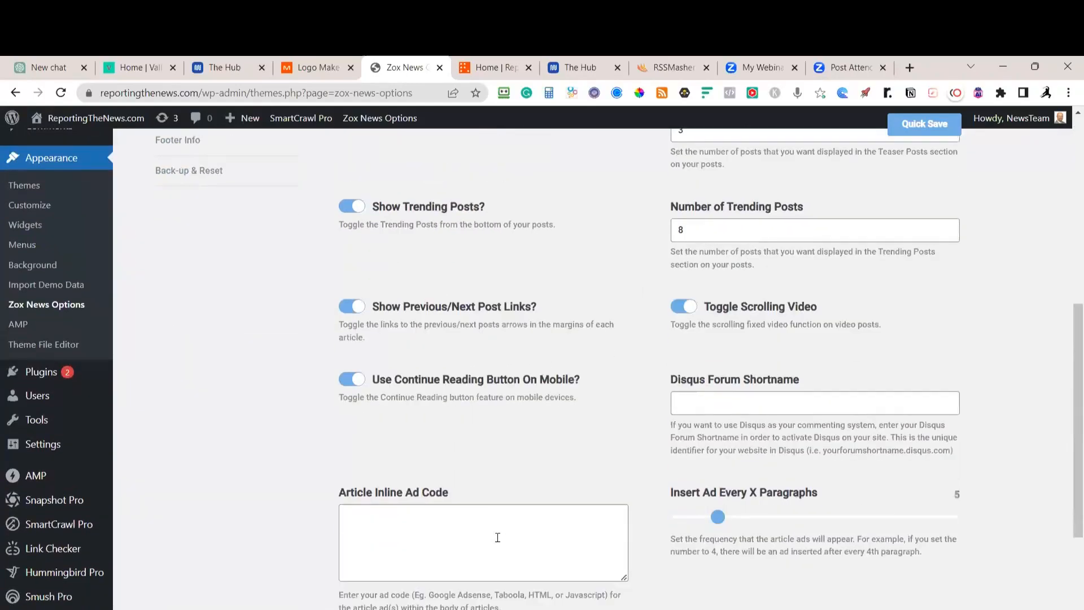
scroll(484, 472, "up", 1)
scroll(345, 317, "down", 5)
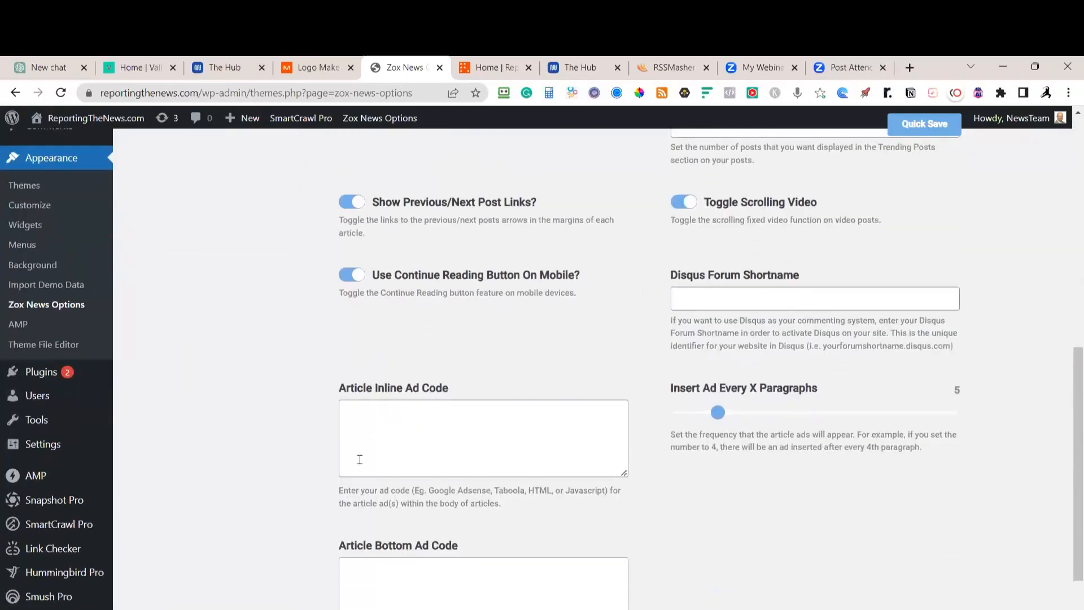
scroll(712, 476, "up", 5)
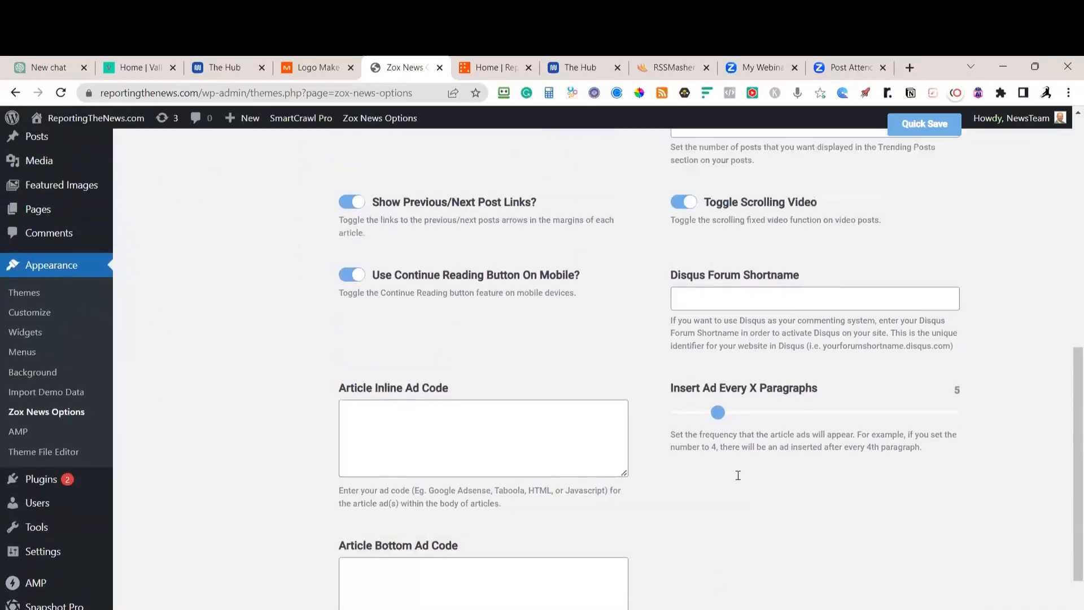
scroll(809, 463, "up", 4)
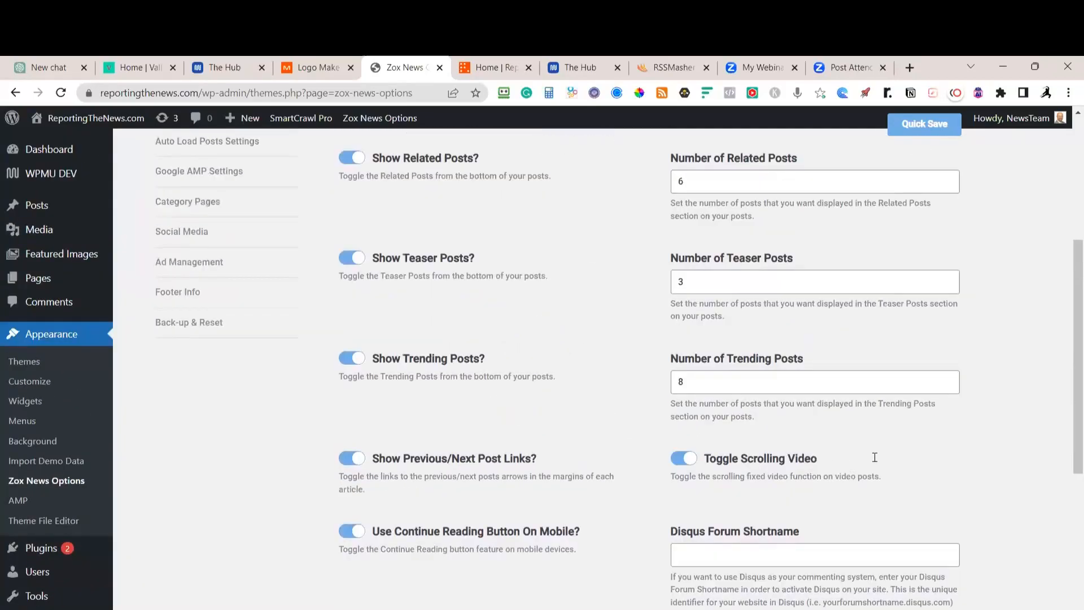
scroll(814, 308, "up", 3)
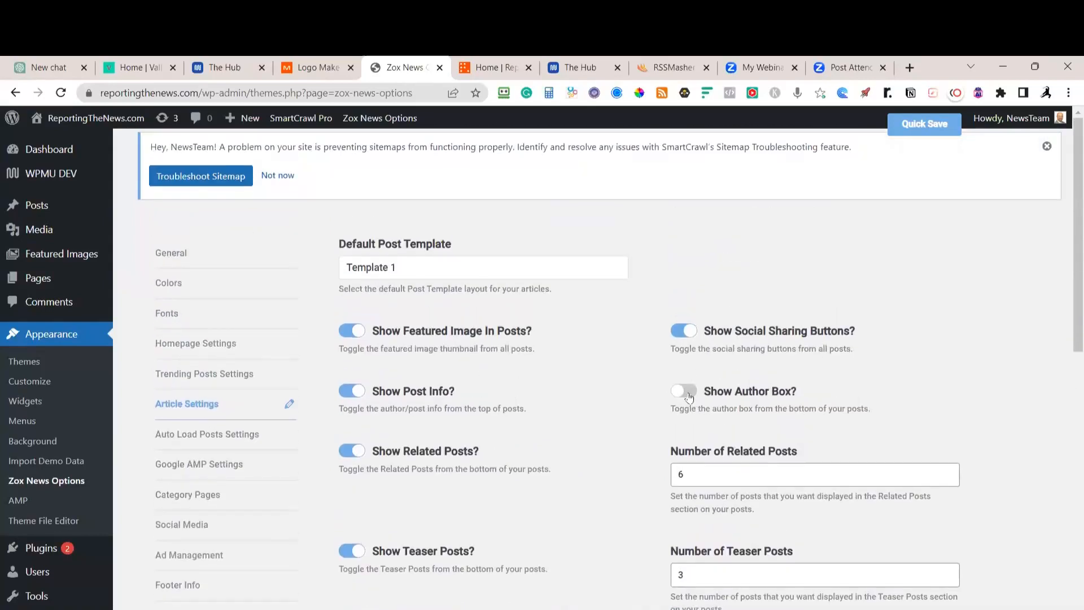
Leave the author box off, quick-save, and show the Auto Load Posts Settings
left_click(689, 397)
left_click(681, 392)
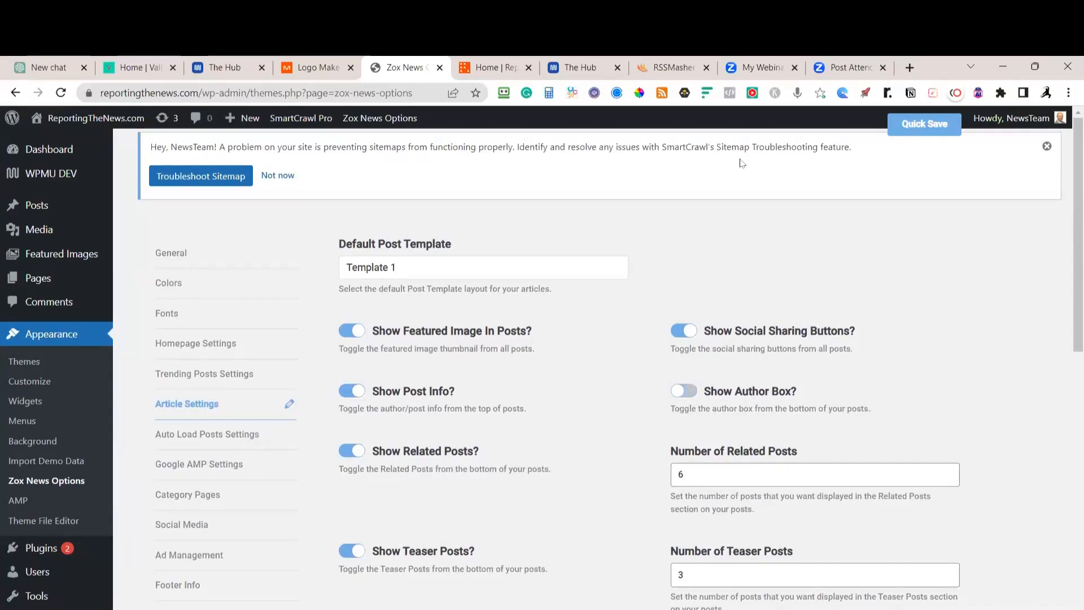
left_click(926, 124)
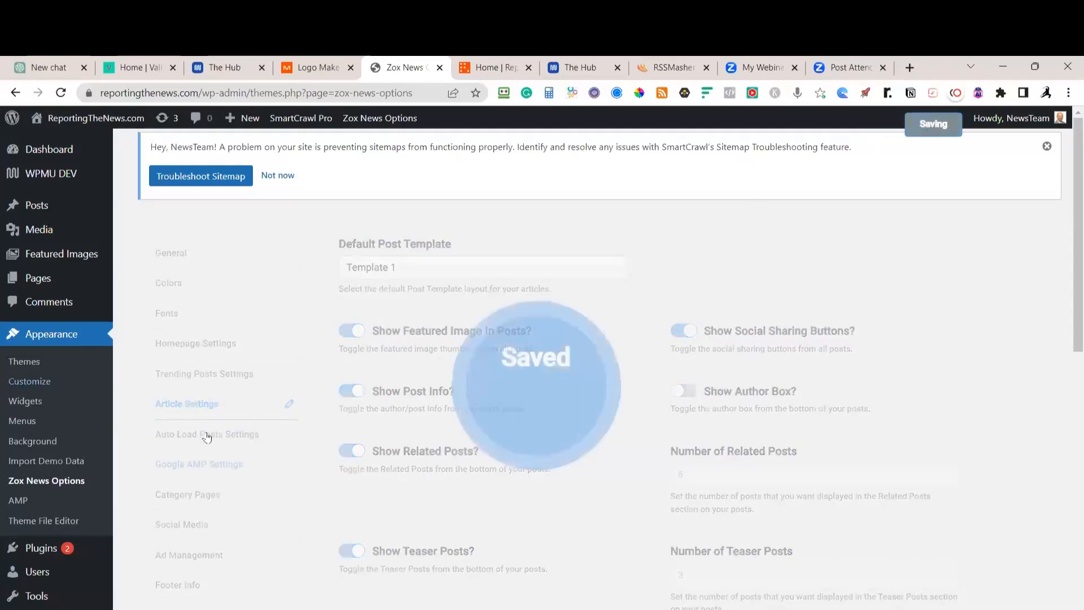
left_click(238, 432)
scroll(277, 478, "down", 1)
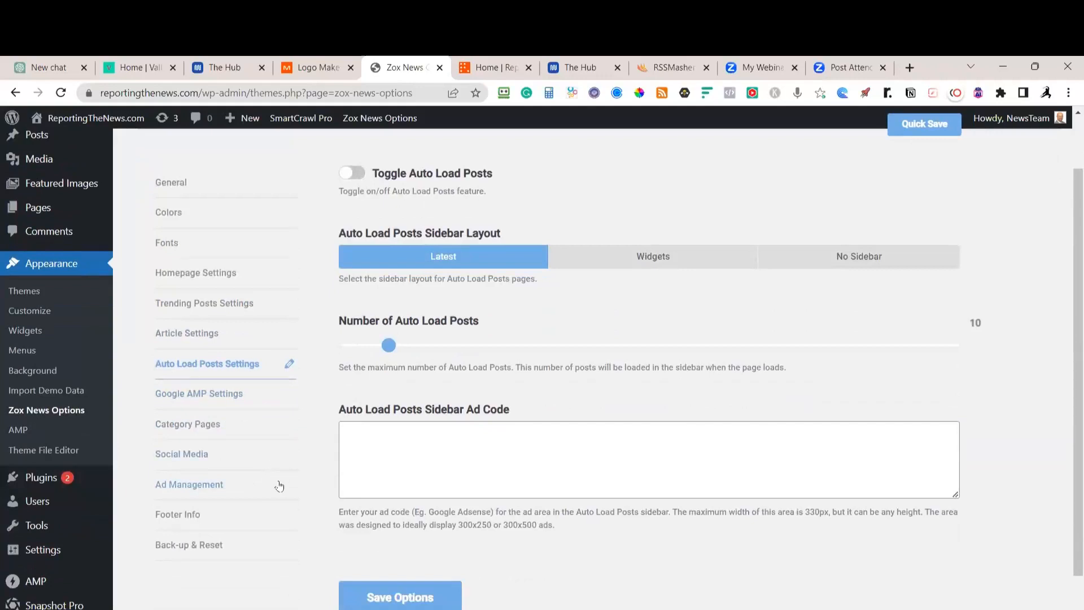
Glance at Google AMP Settings, then show the Category Pages settings
left_click(211, 399)
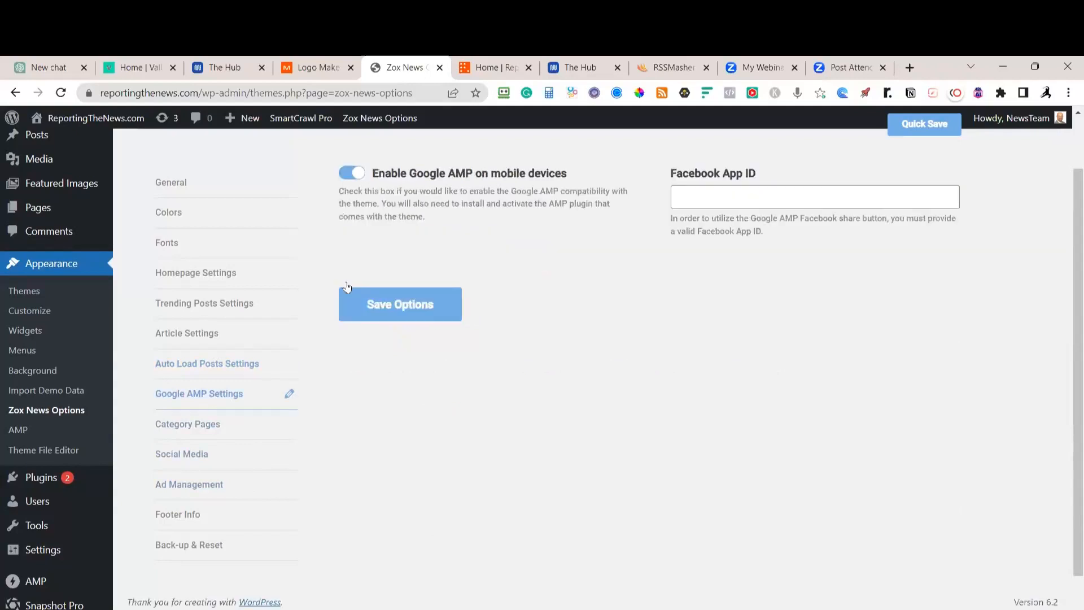
scroll(690, 247, "up", 2)
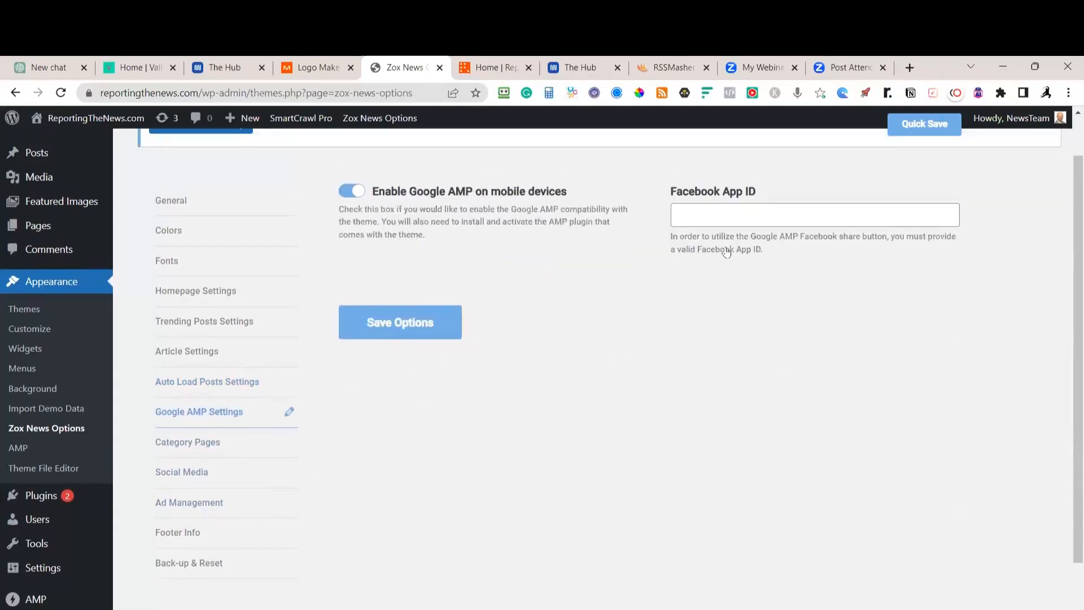
scroll(686, 283, "down", 1)
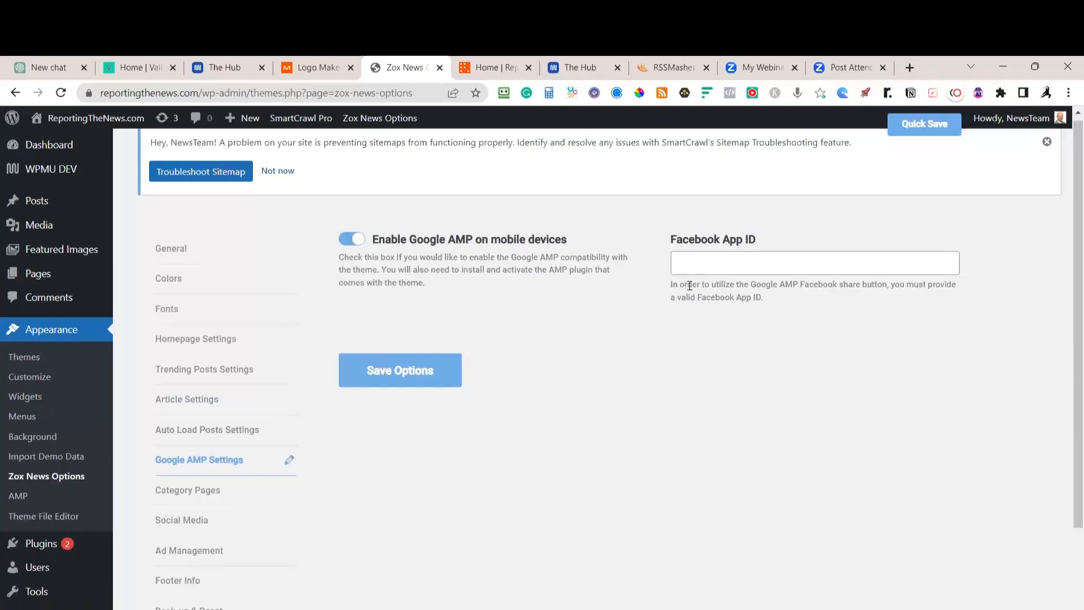
left_click(185, 479)
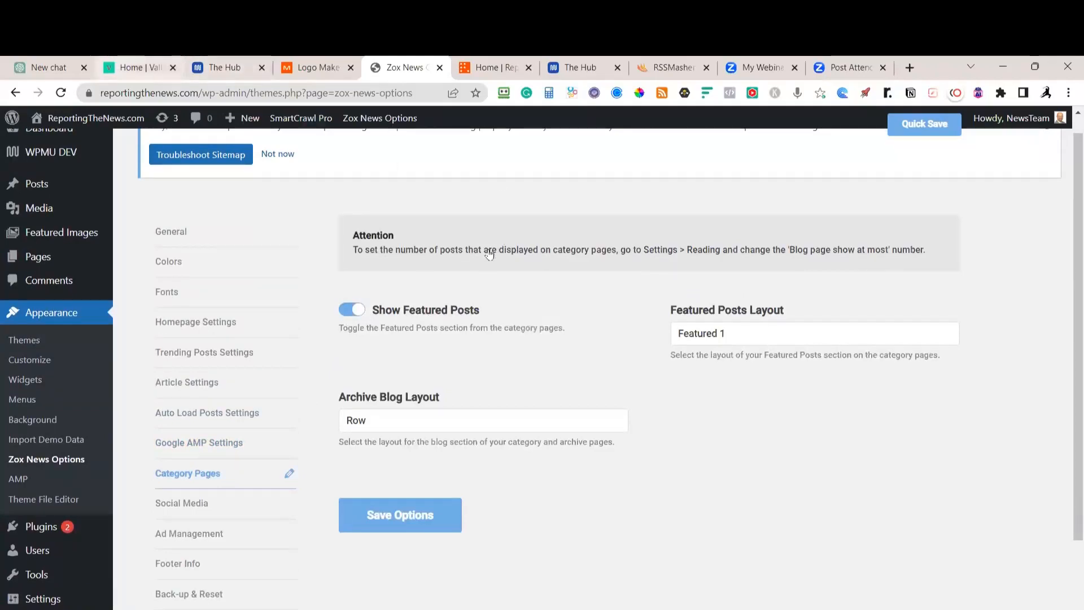
Switch to the ValleyNewspaper site and browse its Entertainment page
key("ctrl+2")
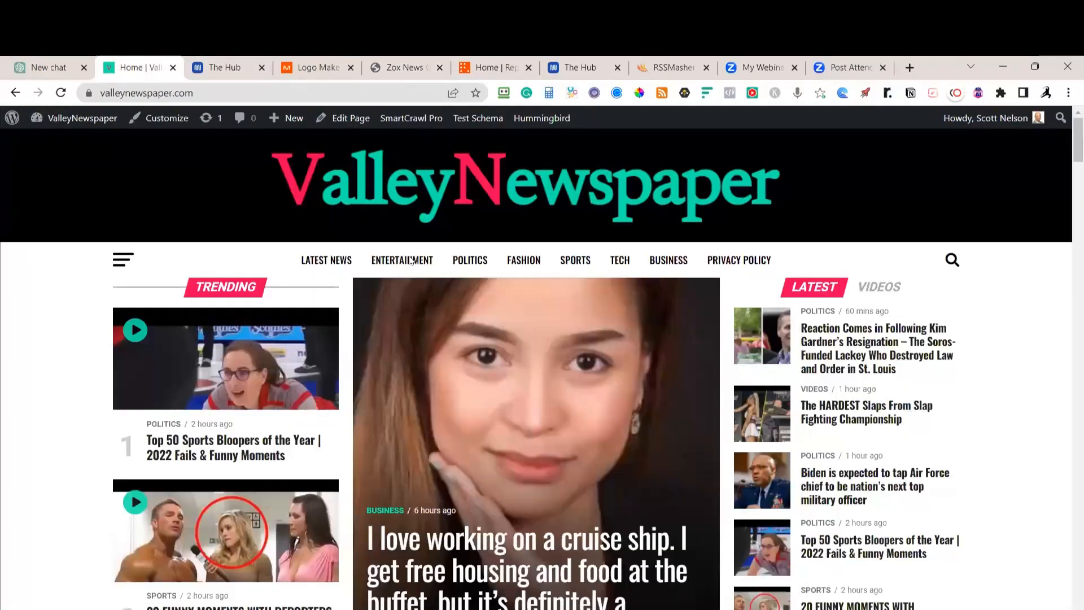
mouse_move(470, 260)
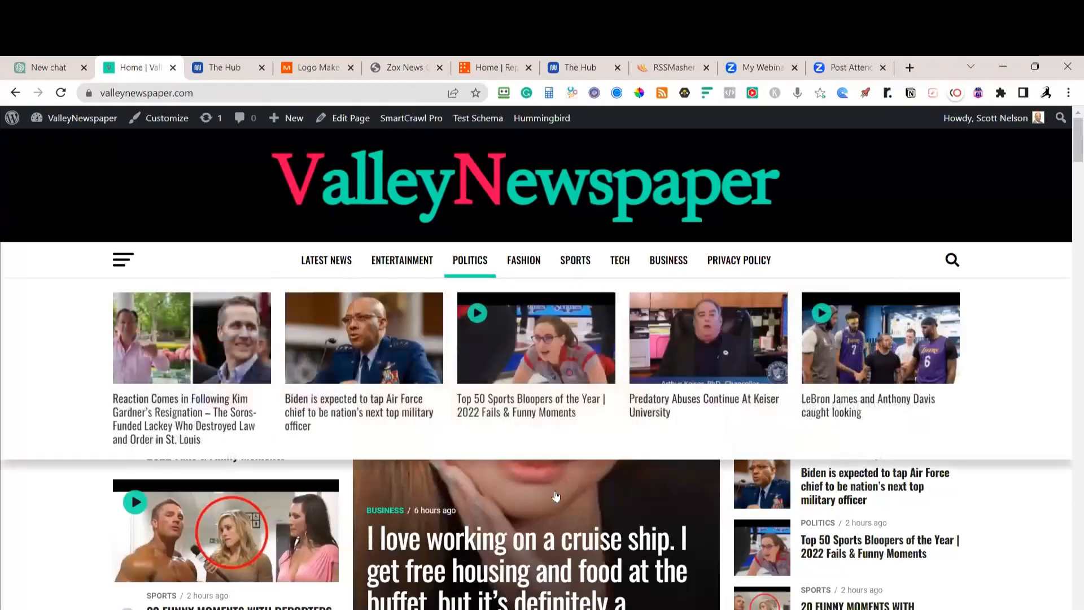
mouse_move(606, 396)
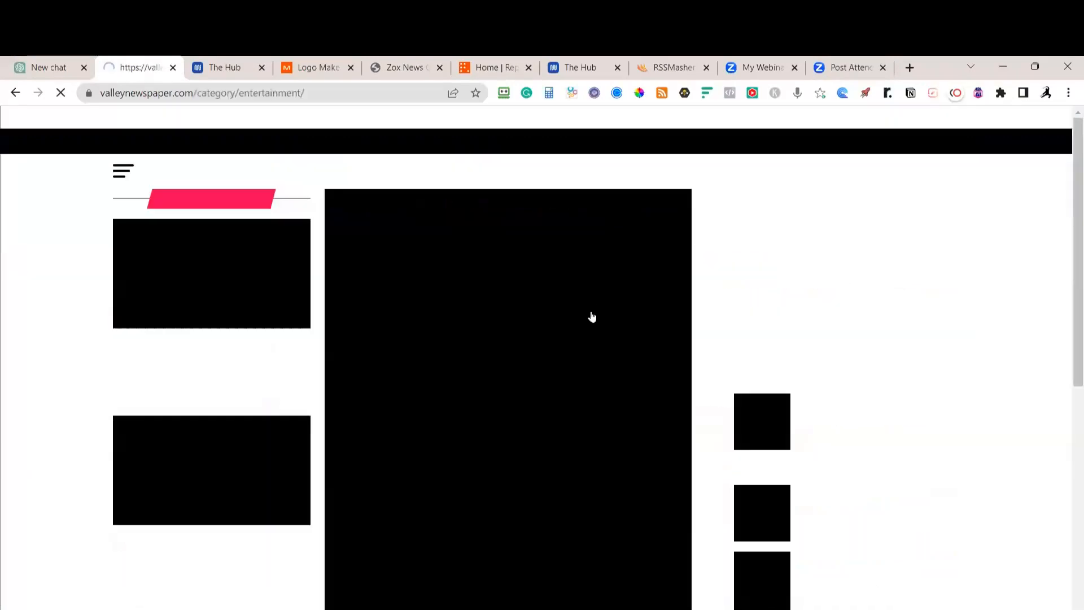
scroll(229, 362, "down", 1)
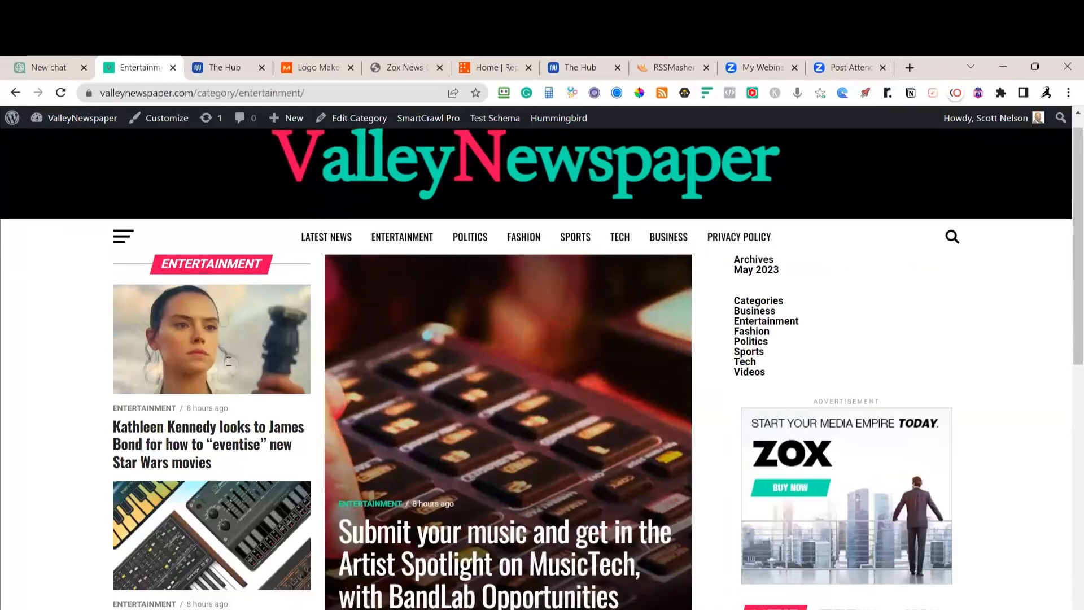
scroll(249, 463, "down", 3)
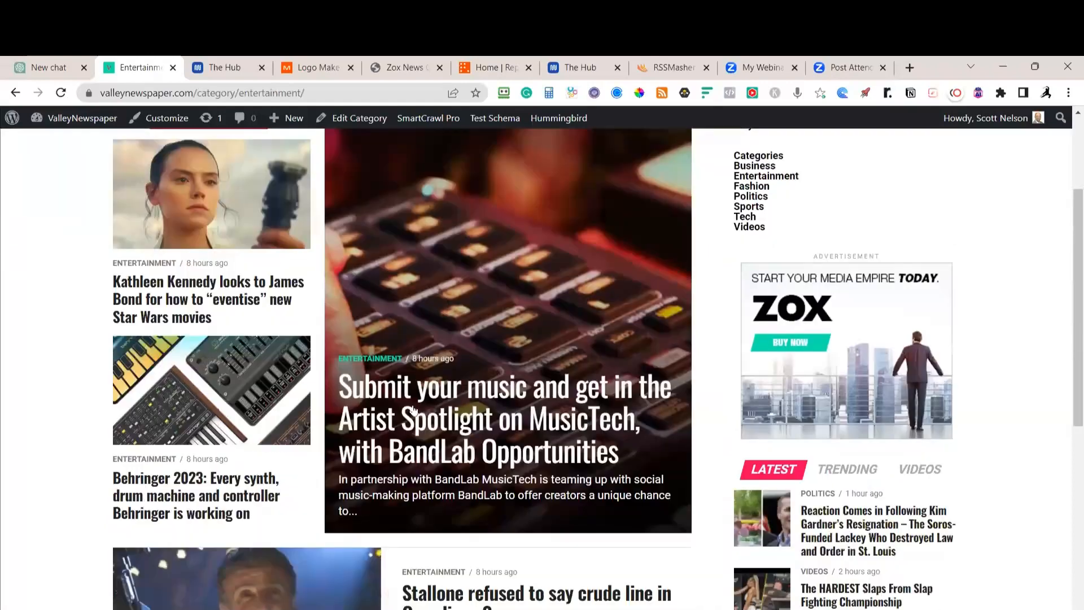
scroll(504, 421, "up", 2)
scroll(503, 421, "down", 4)
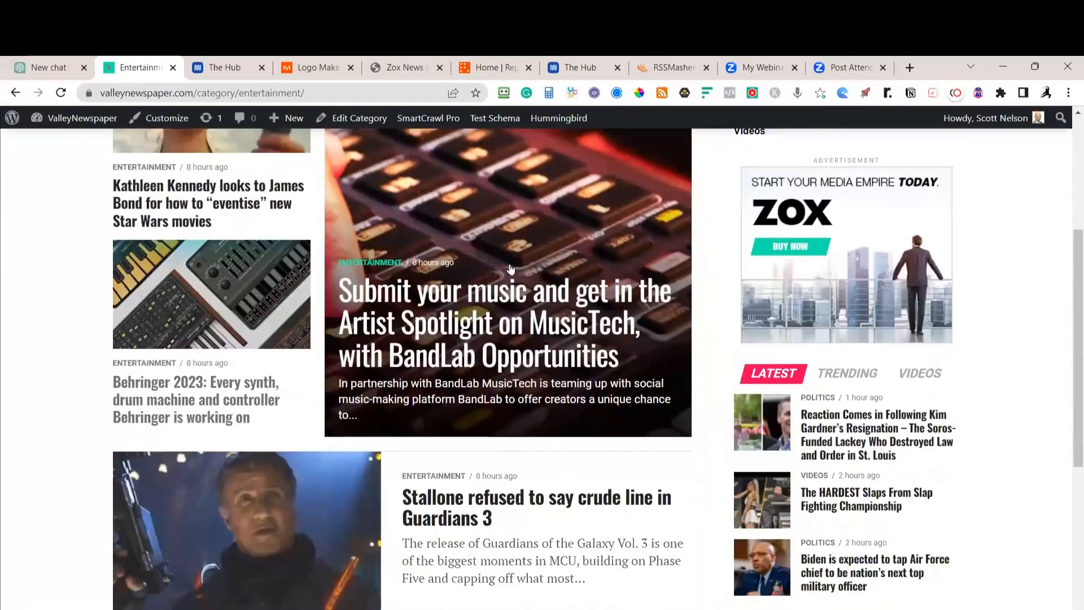
scroll(624, 270, "down", 2)
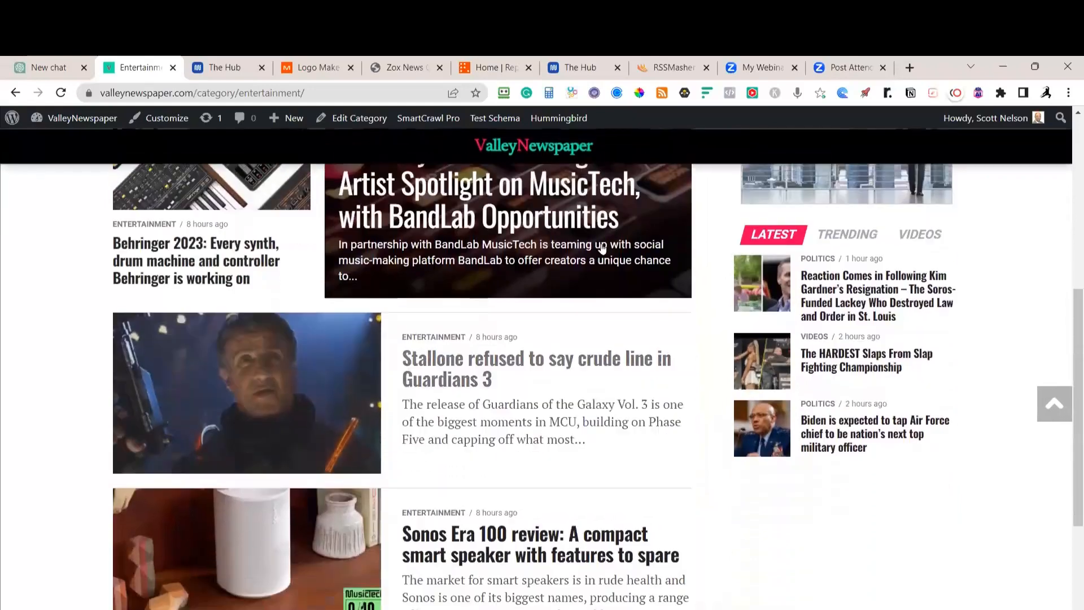
scroll(350, 192, "up", 6)
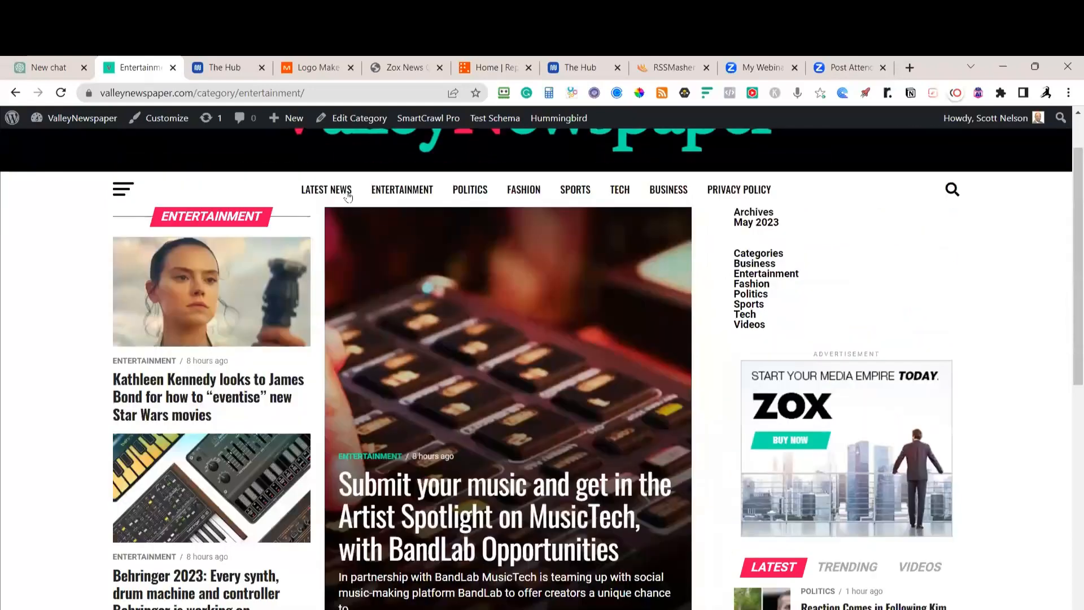
Browse the Latest News page, then open the ValleyNewspaper Dashboard
left_click(348, 192)
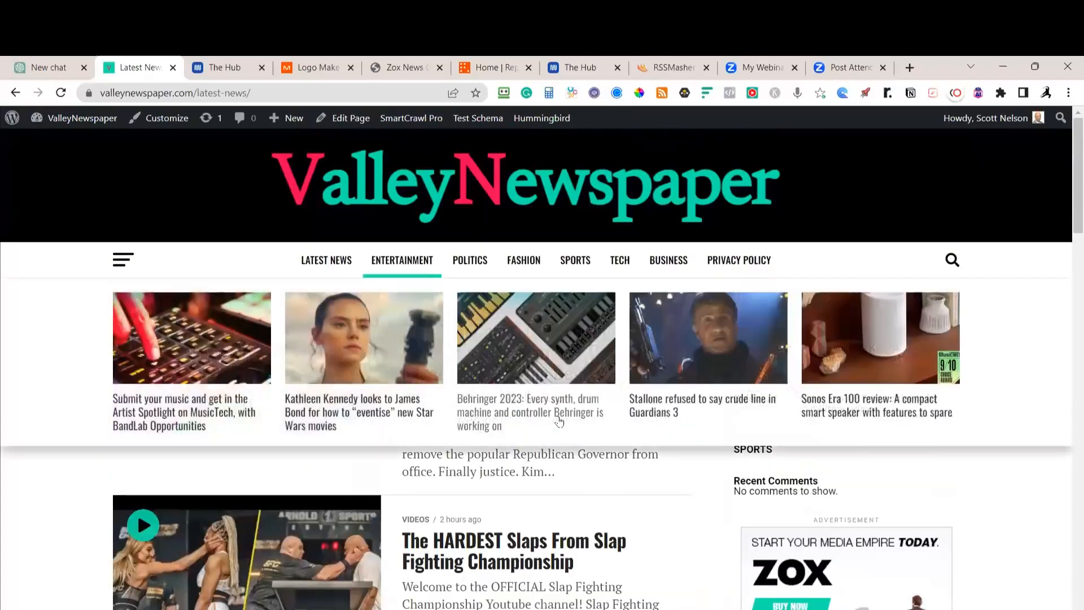
scroll(559, 421, "down", 10)
scroll(382, 459, "up", 5)
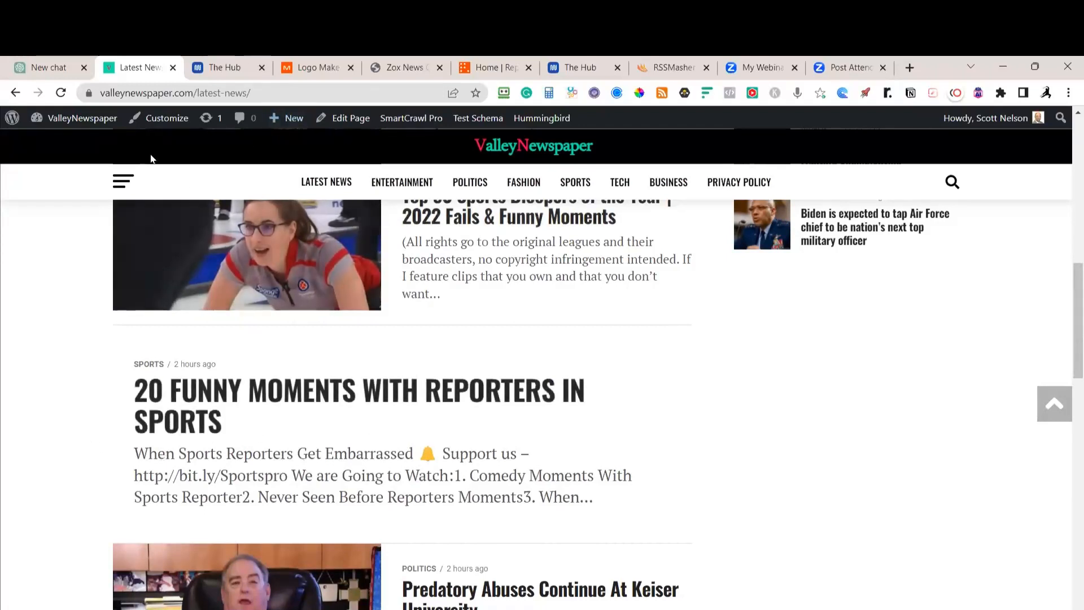
mouse_move(91, 117)
left_click(68, 144)
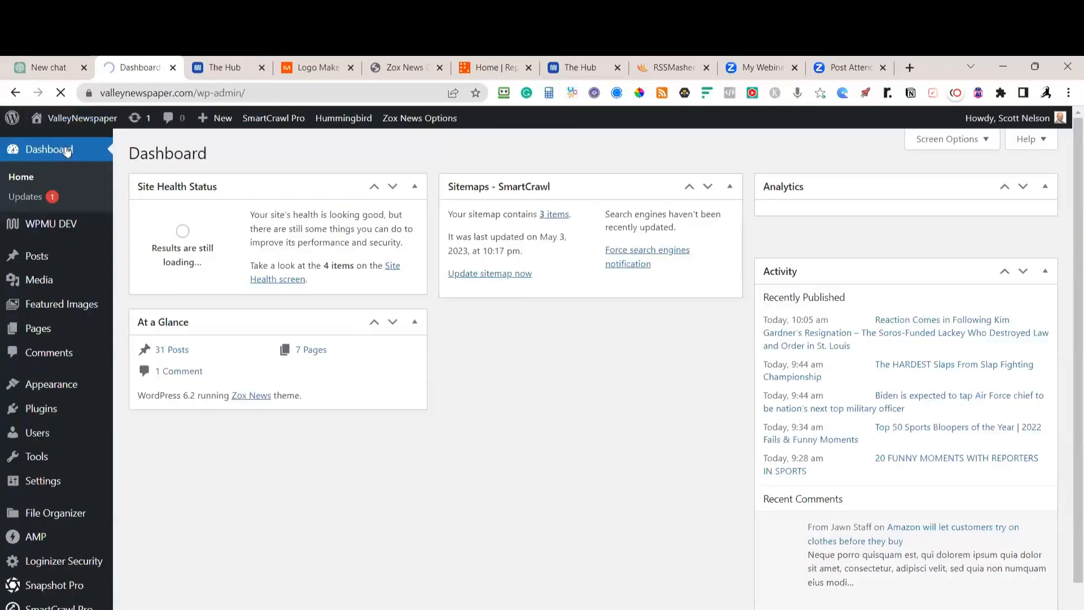
Find the Aston Martin Vantage post in All Posts and preview it on the live site
mouse_move(41, 285)
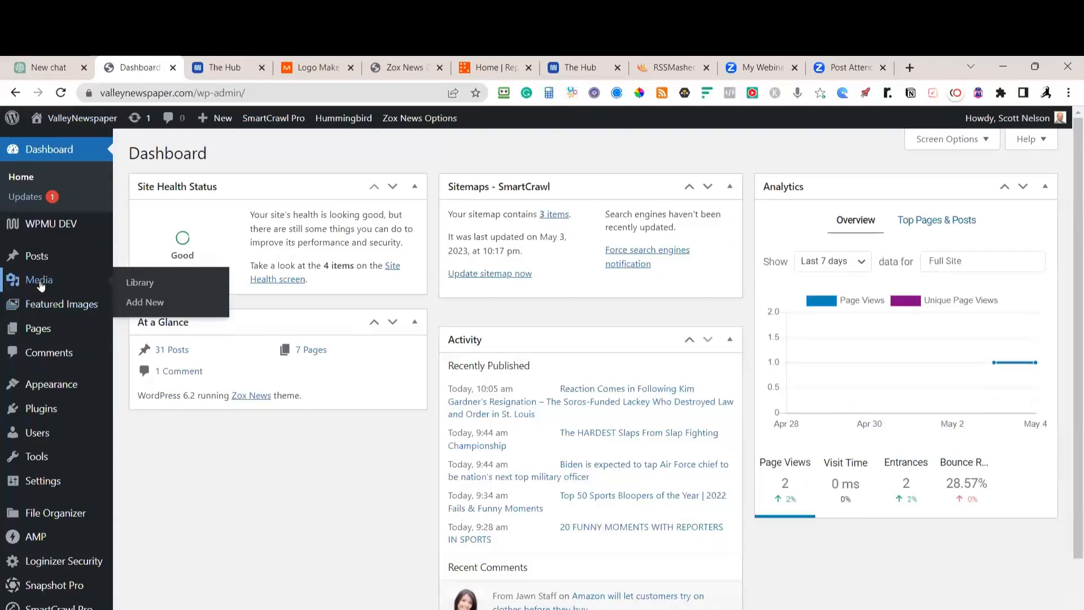
left_click(129, 259)
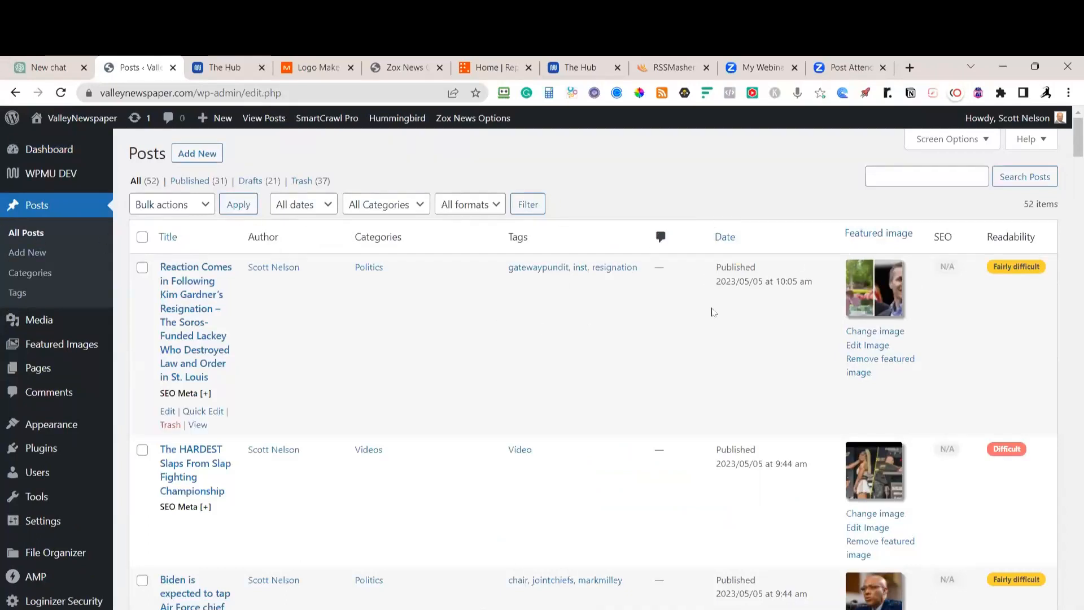
scroll(842, 284, "down", 6)
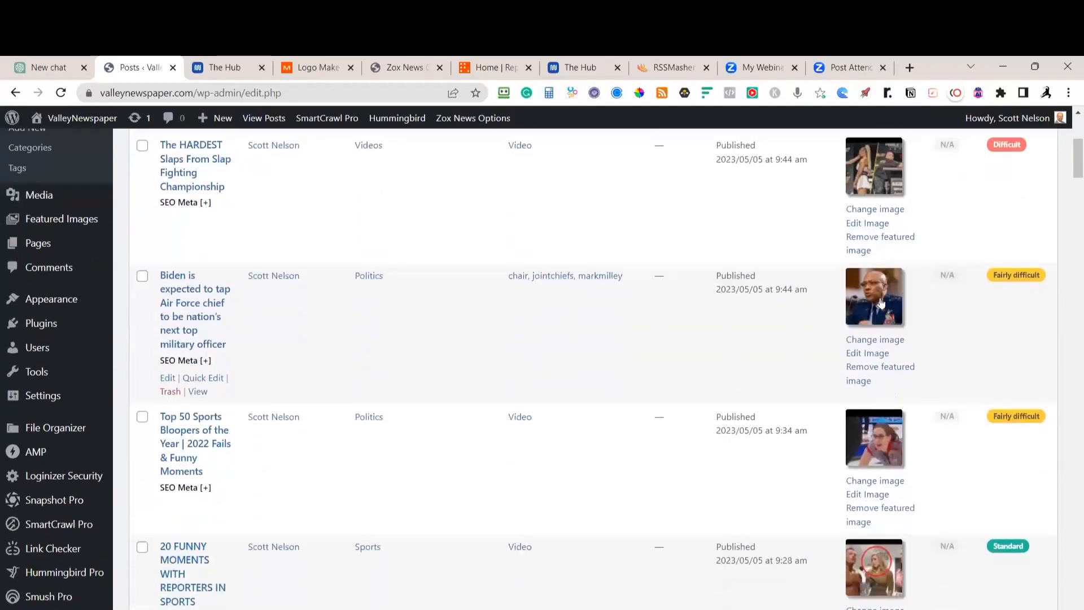
scroll(880, 302, "down", 5)
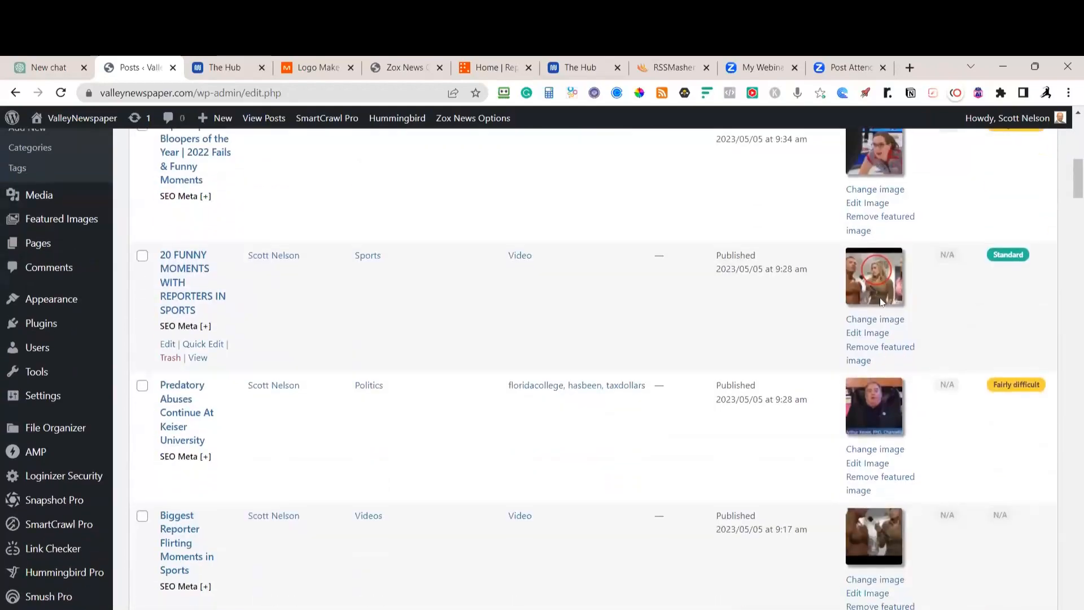
scroll(881, 302, "down", 20)
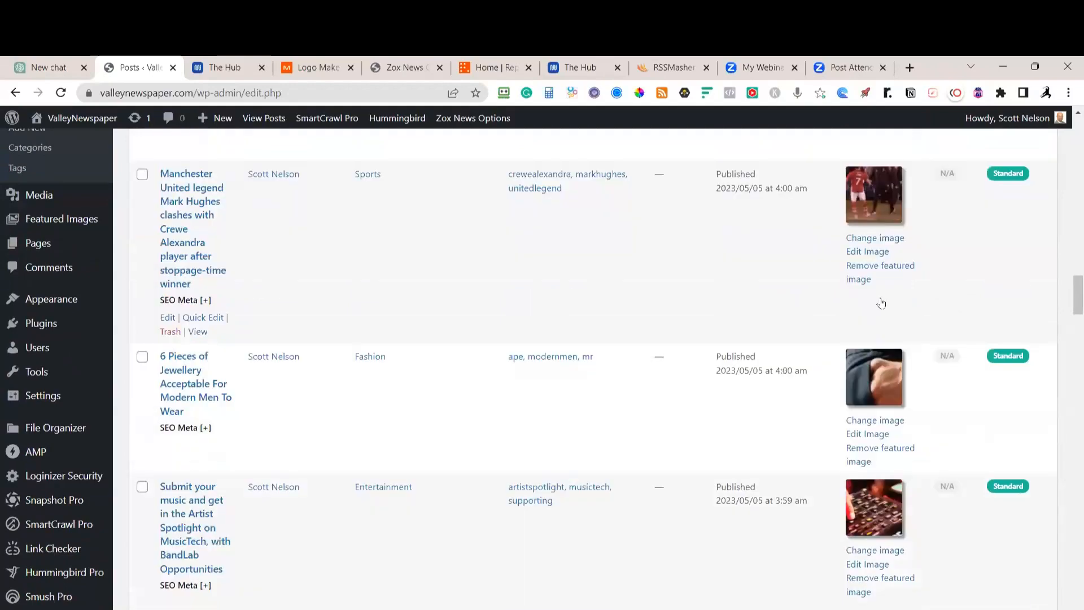
scroll(882, 303, "down", 15)
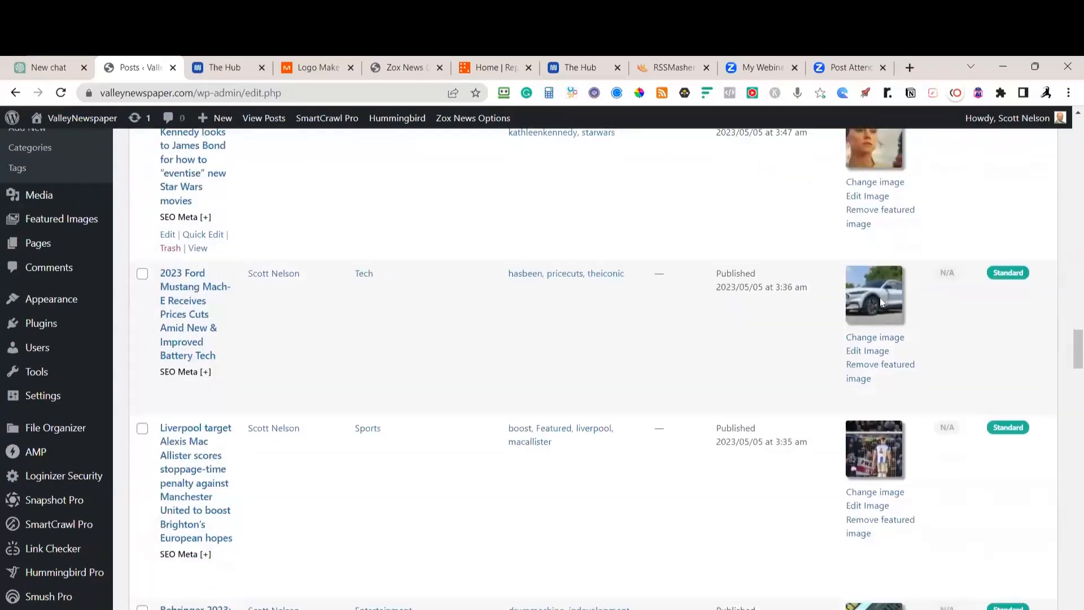
scroll(881, 304, "down", 18)
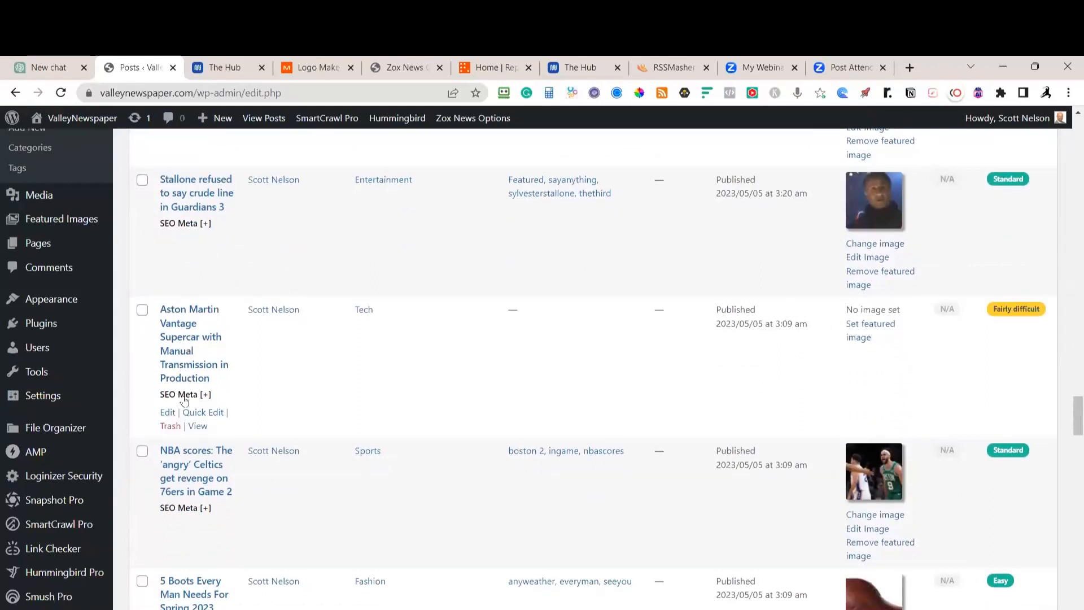
left_click(197, 426)
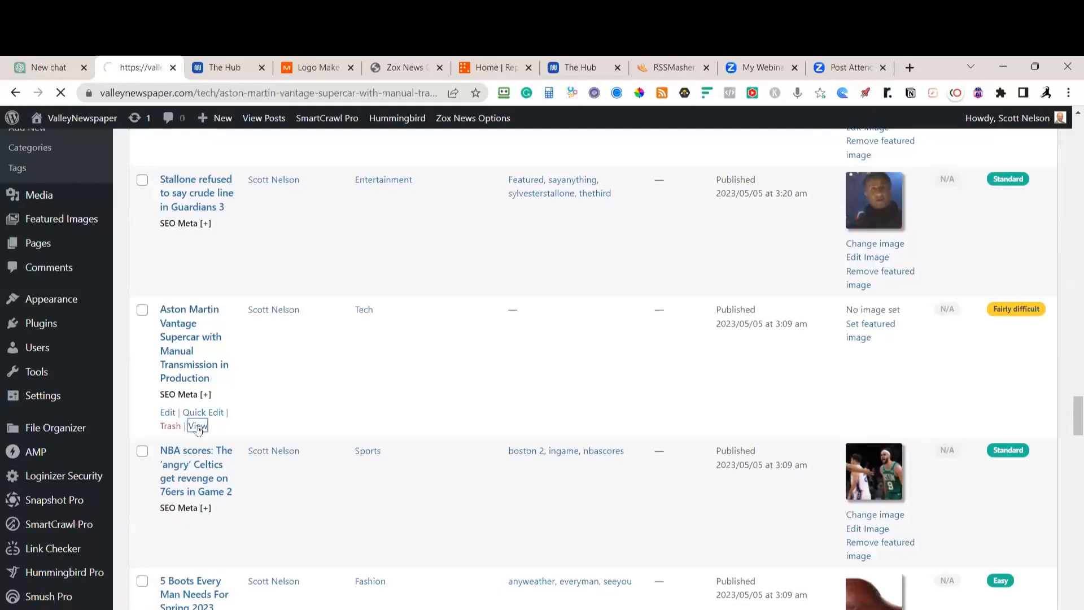
scroll(431, 382, "down", 5)
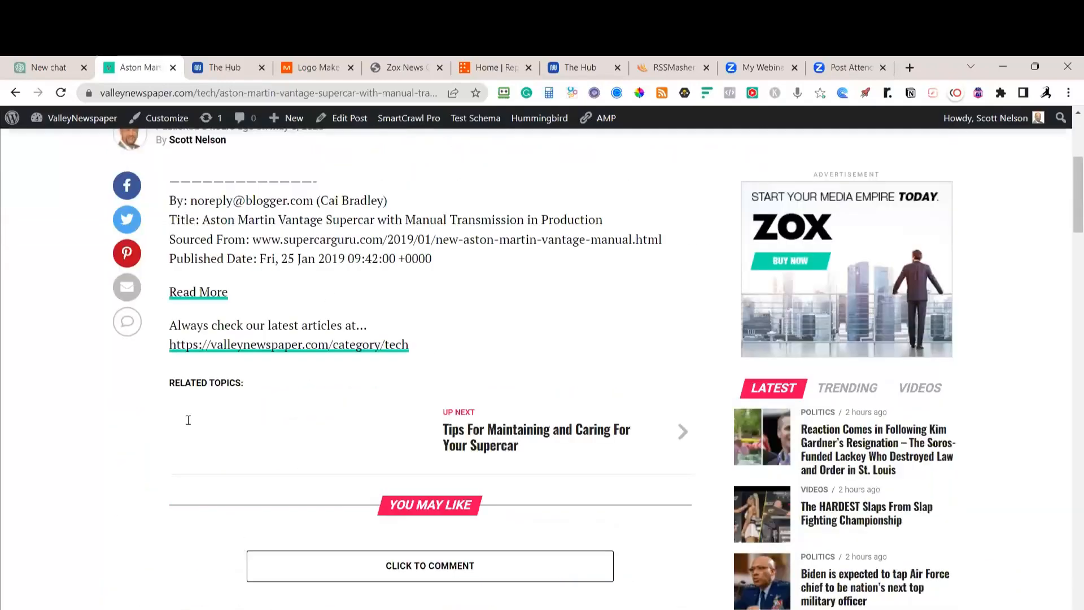
scroll(349, 488, "down", 2)
scroll(204, 500, "up", 6)
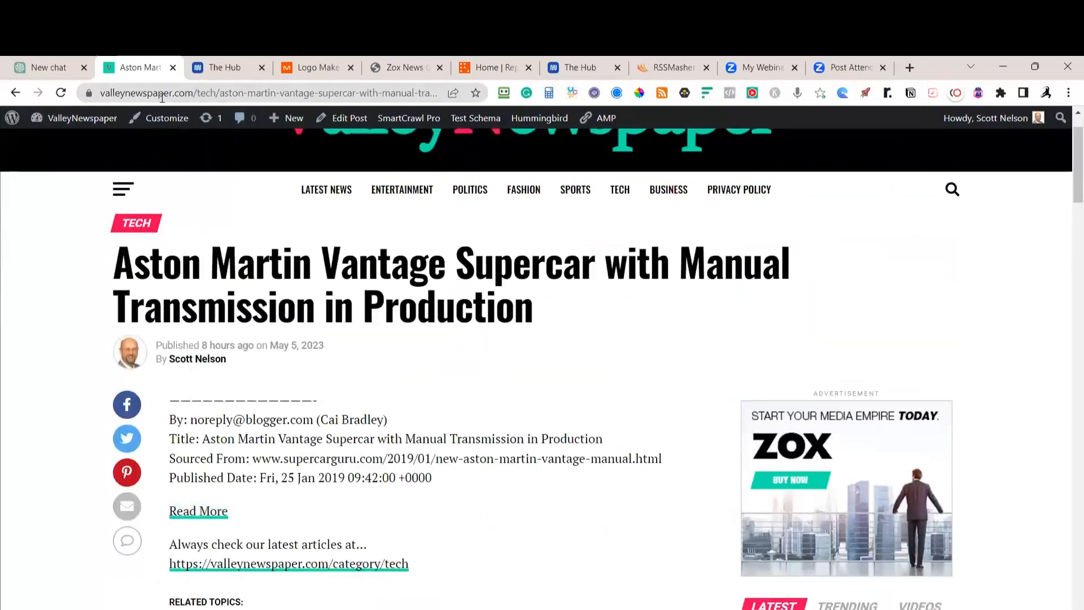
left_click(15, 93)
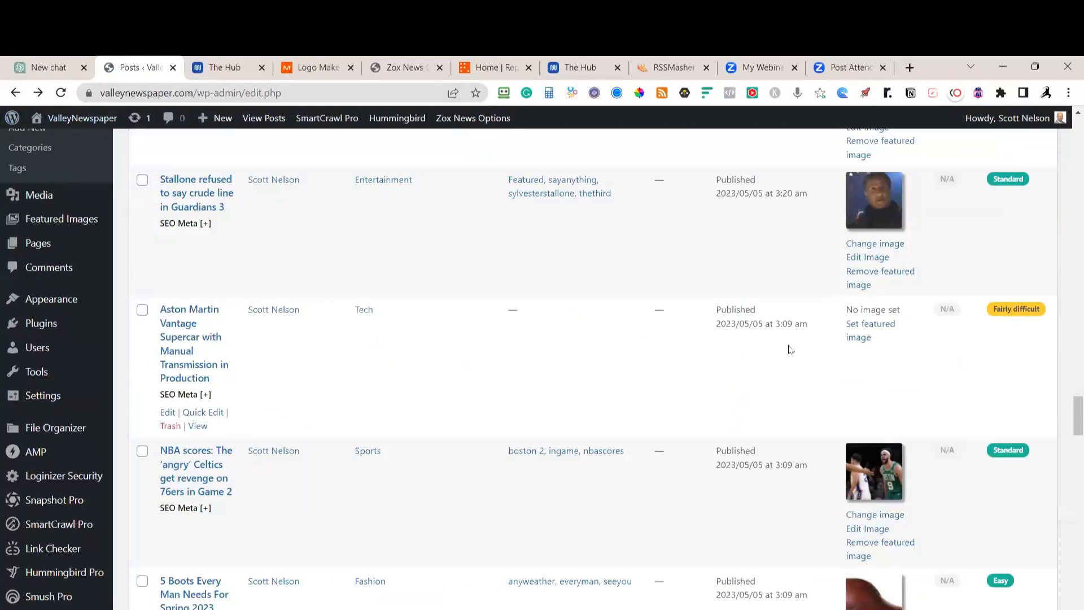
Trash the Aston Martin Vantage post, then go back to the Zox News Options page
left_click(171, 426)
scroll(591, 355, "down", 10)
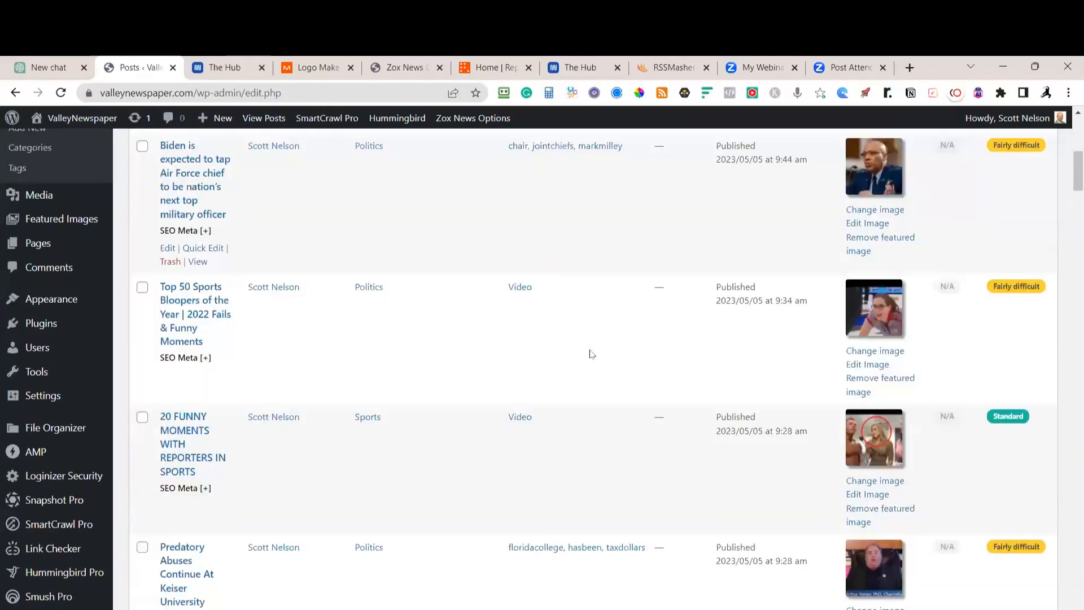
scroll(591, 354, "down", 12)
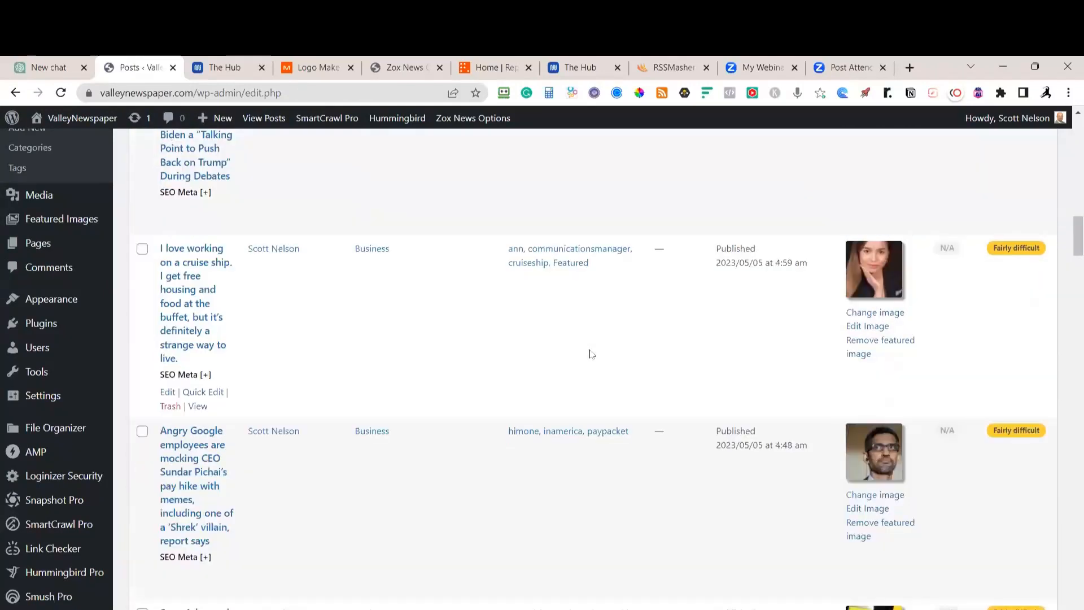
scroll(990, 309, "down", 20)
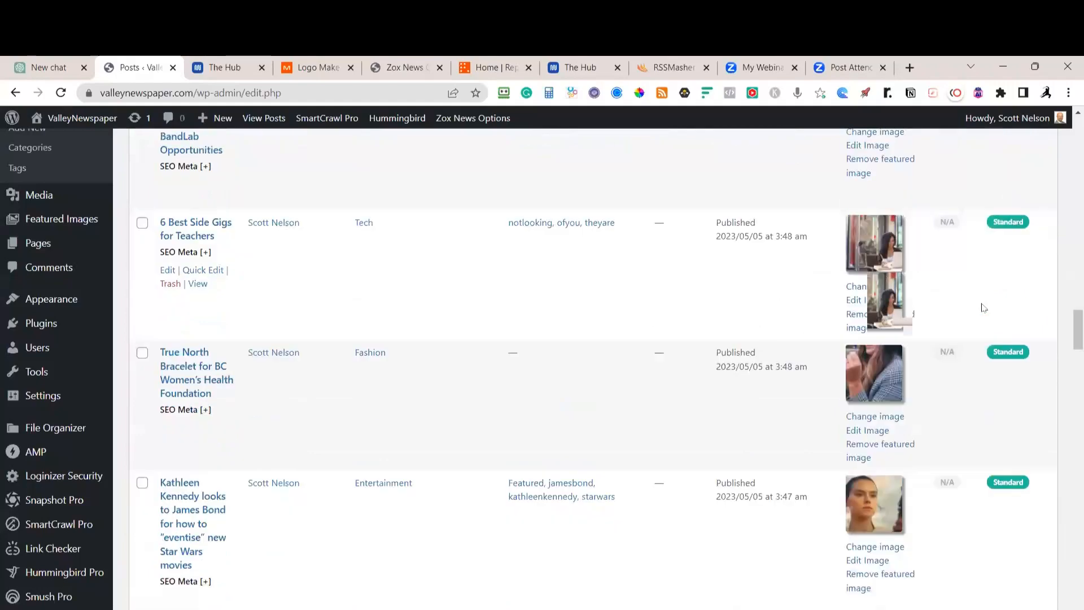
scroll(983, 308, "down", 20)
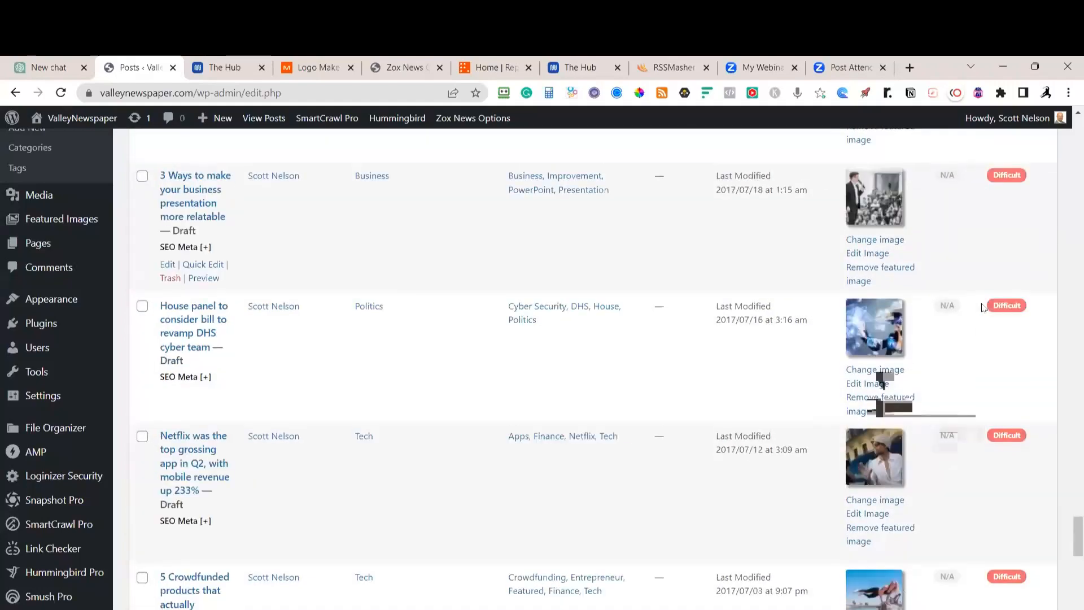
scroll(983, 307, "down", 12)
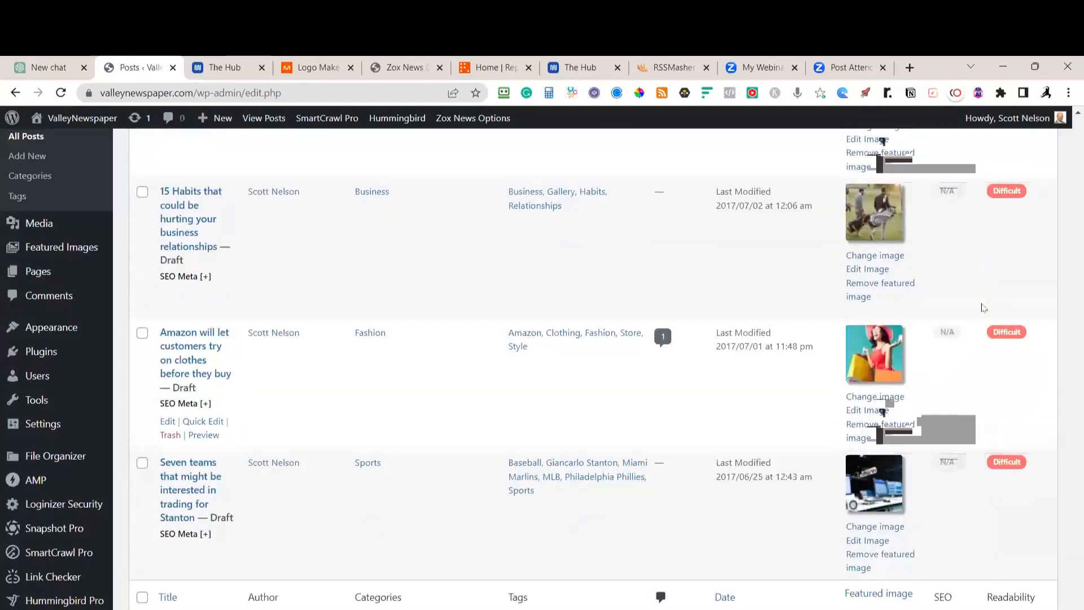
scroll(983, 308, "up", 5)
scroll(983, 307, "up", 5)
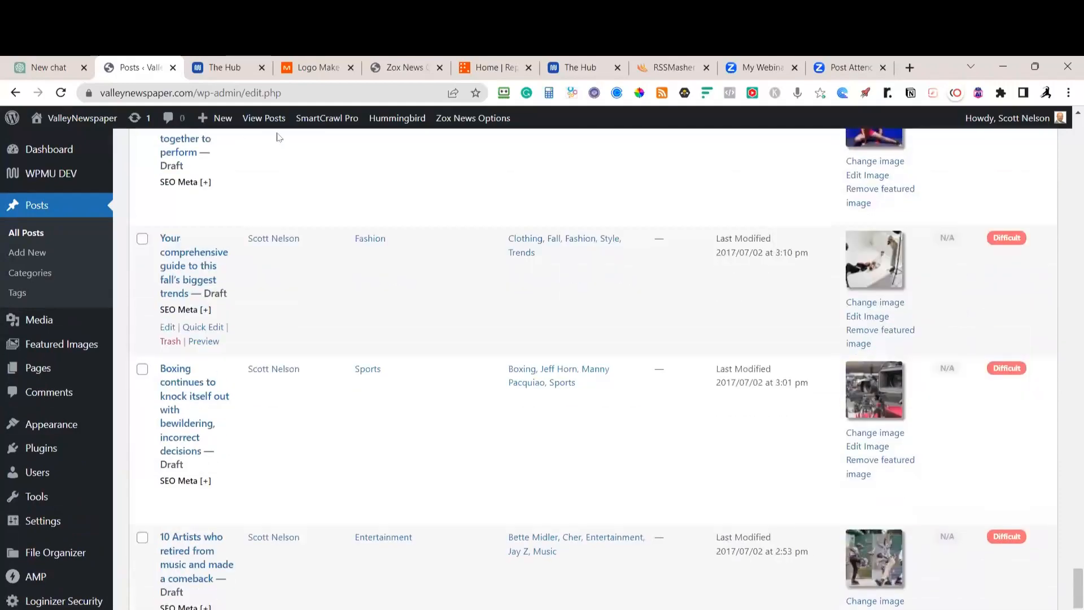
scroll(261, 136, "up", 20)
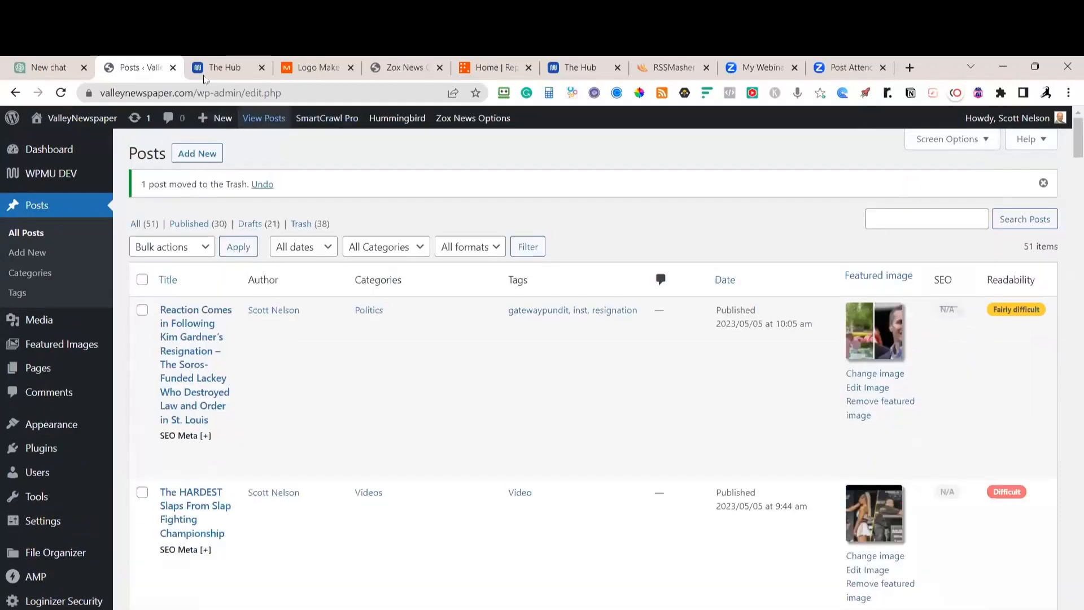
left_click(393, 68)
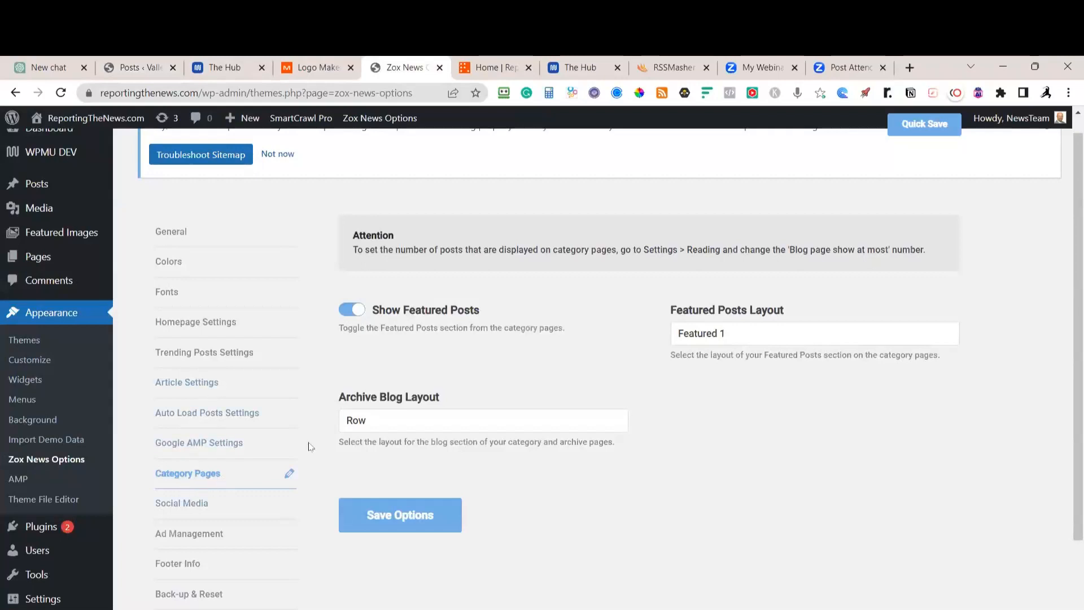
Keep the Row archive layout and Featured 1 featured posts layout, then show the Social Media settings
left_click(416, 424)
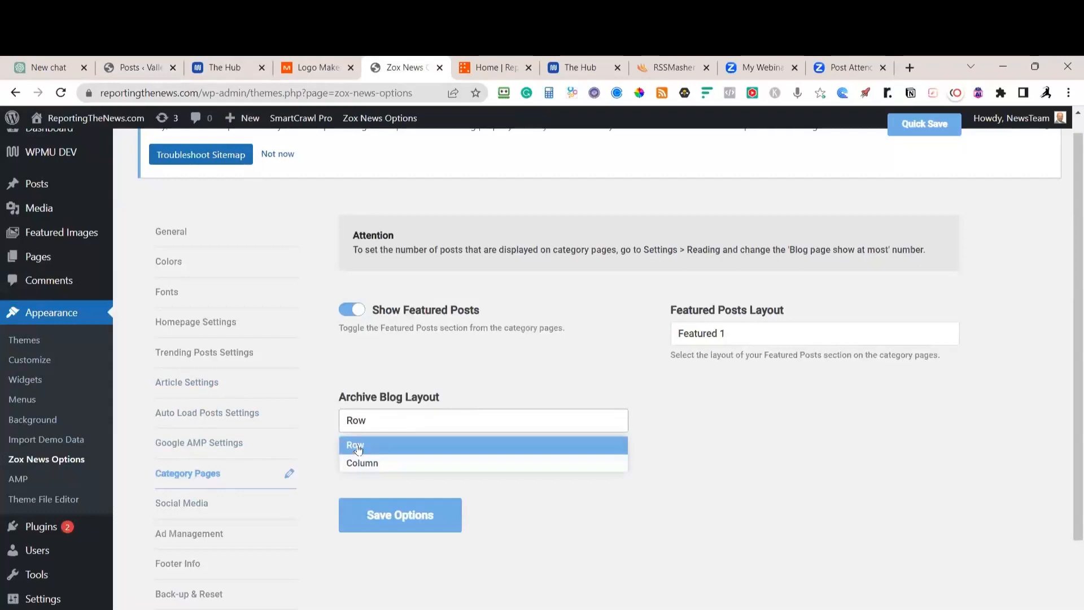
left_click(389, 335)
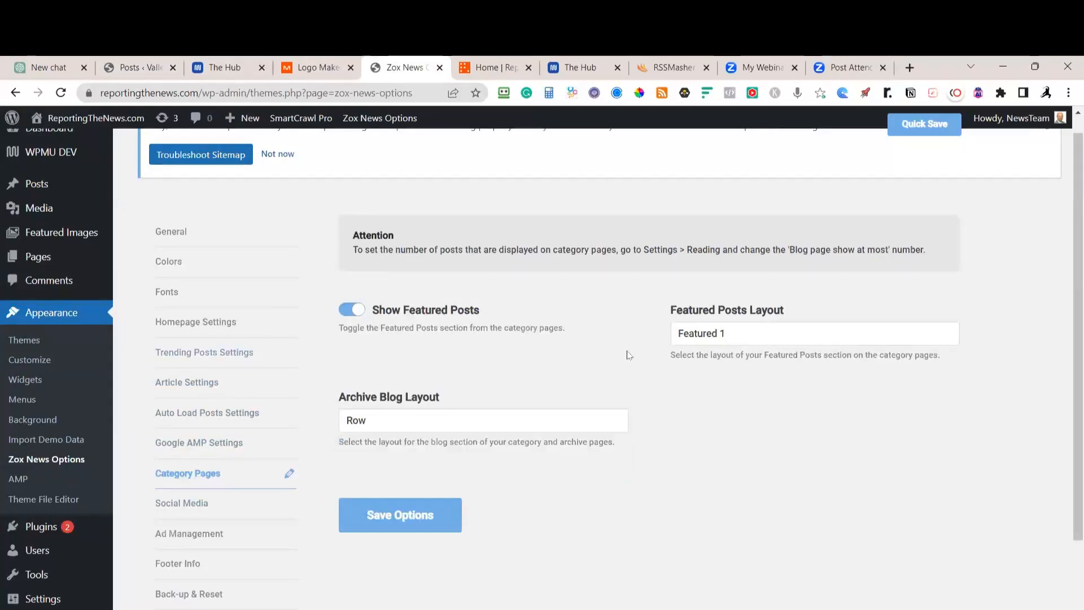
left_click(703, 336)
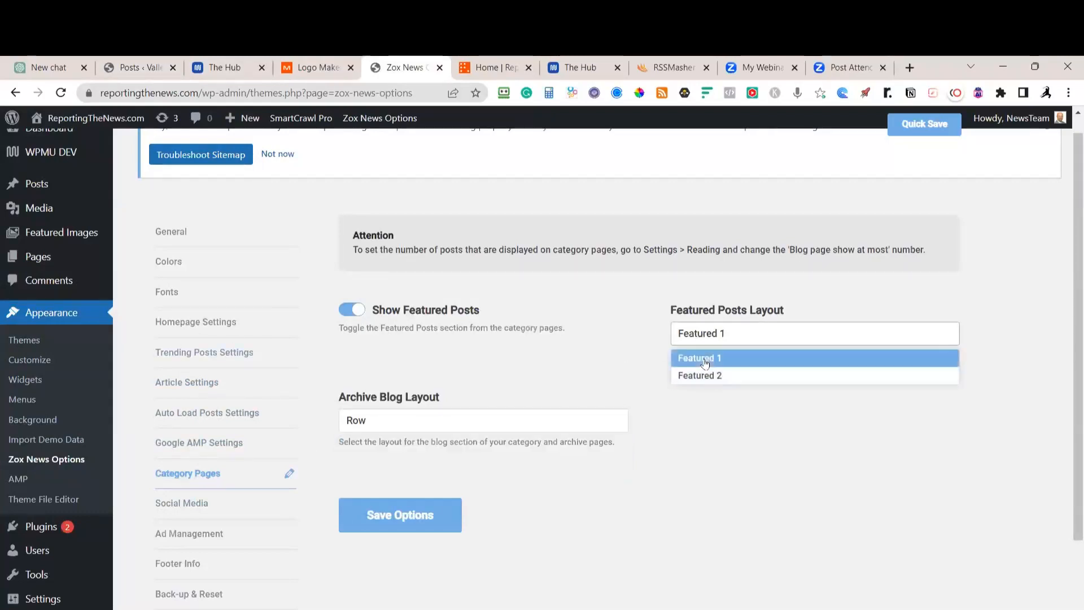
left_click(705, 359)
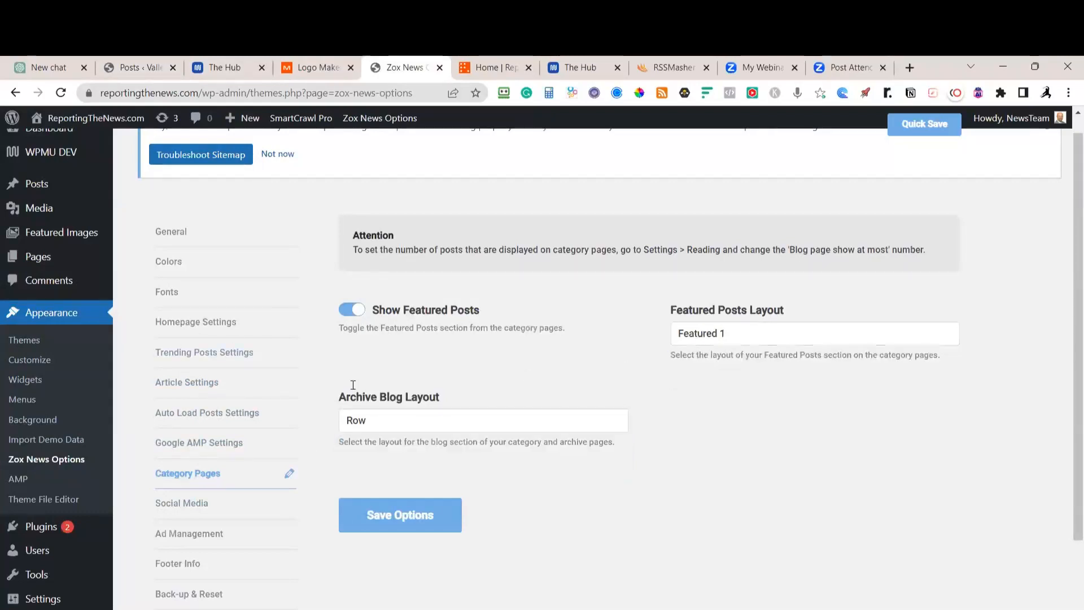
left_click(211, 510)
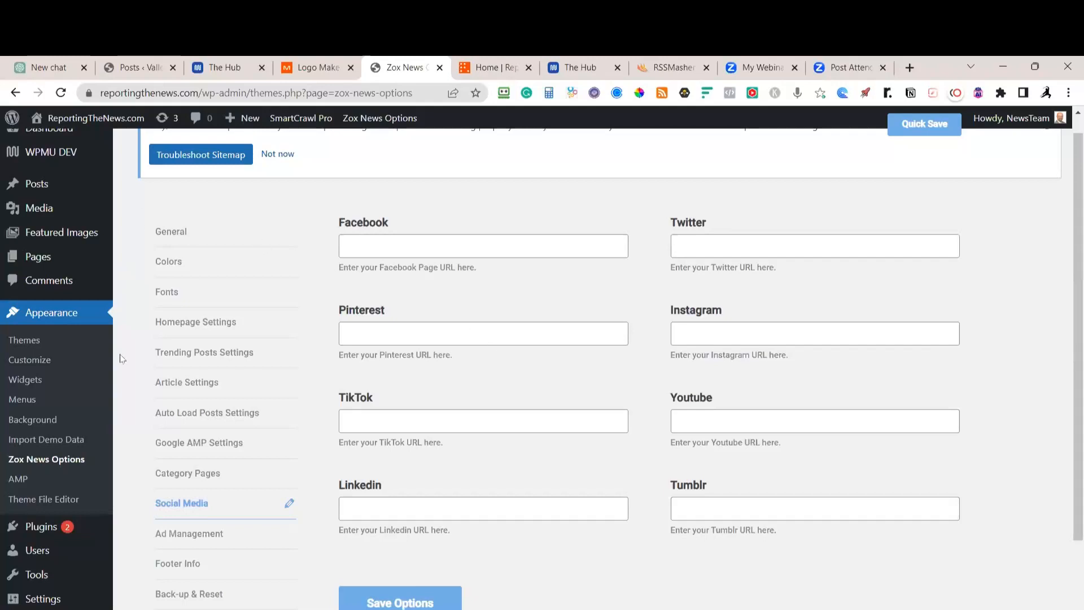
In Ad Management, toggle the Parallax Leaderboard switch and save the options
left_click(189, 534)
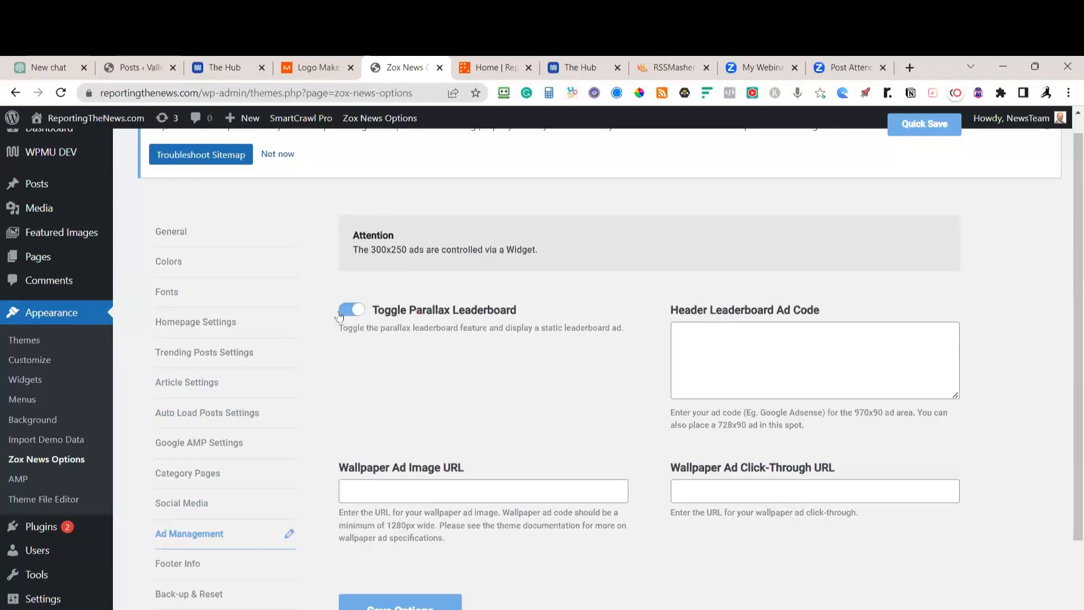
left_click(342, 311)
left_click(370, 603)
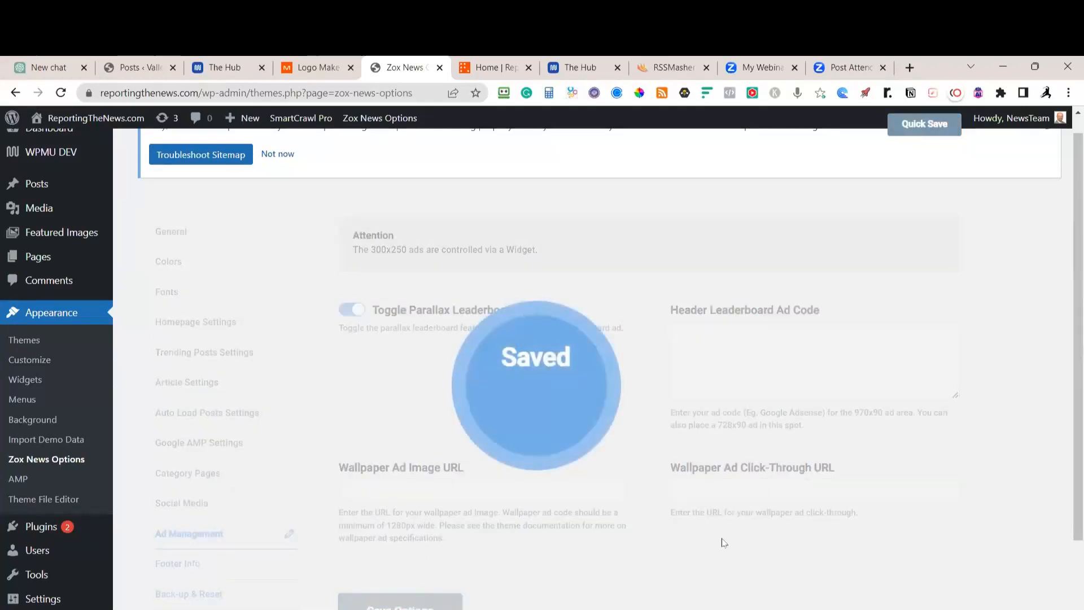
Change the footer copyright year to 2023 and the site name to Reporting the News
left_click(178, 563)
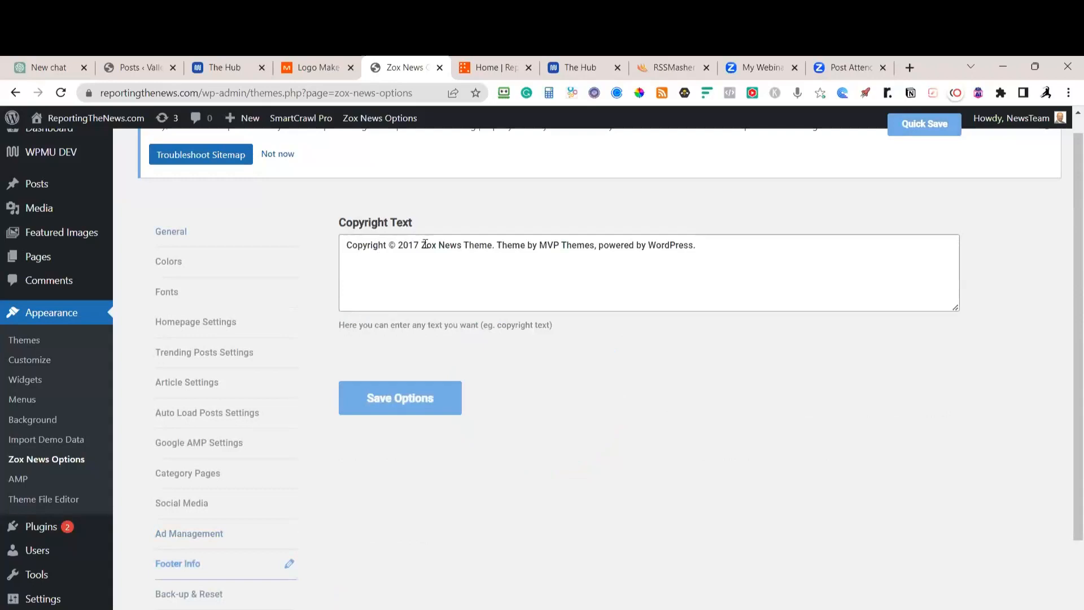
left_click_drag(407, 246, 420, 247)
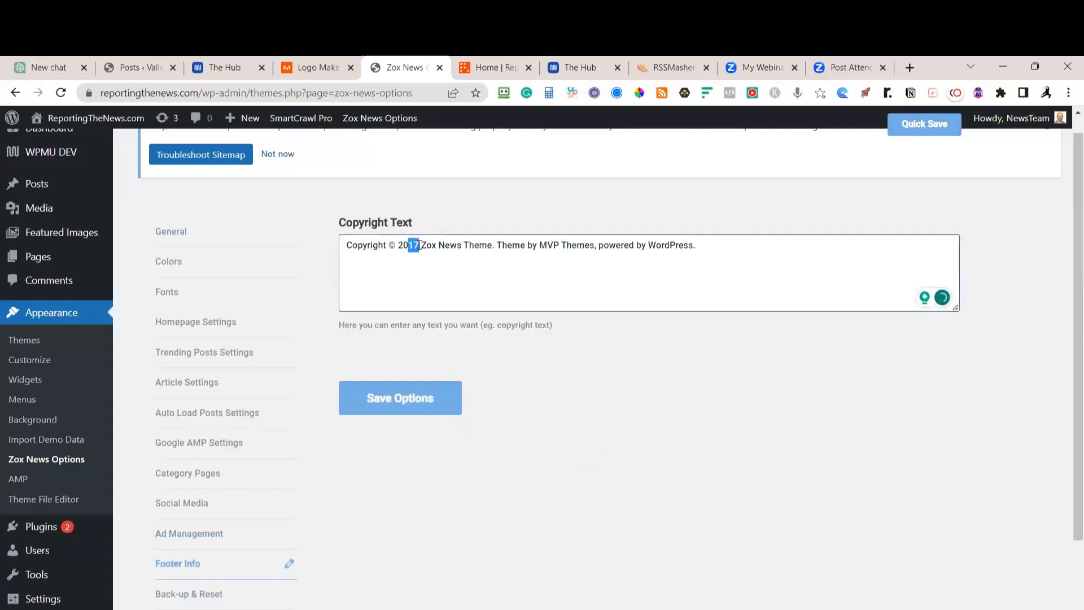
type("23")
double_click(424, 247)
type("Reporting t")
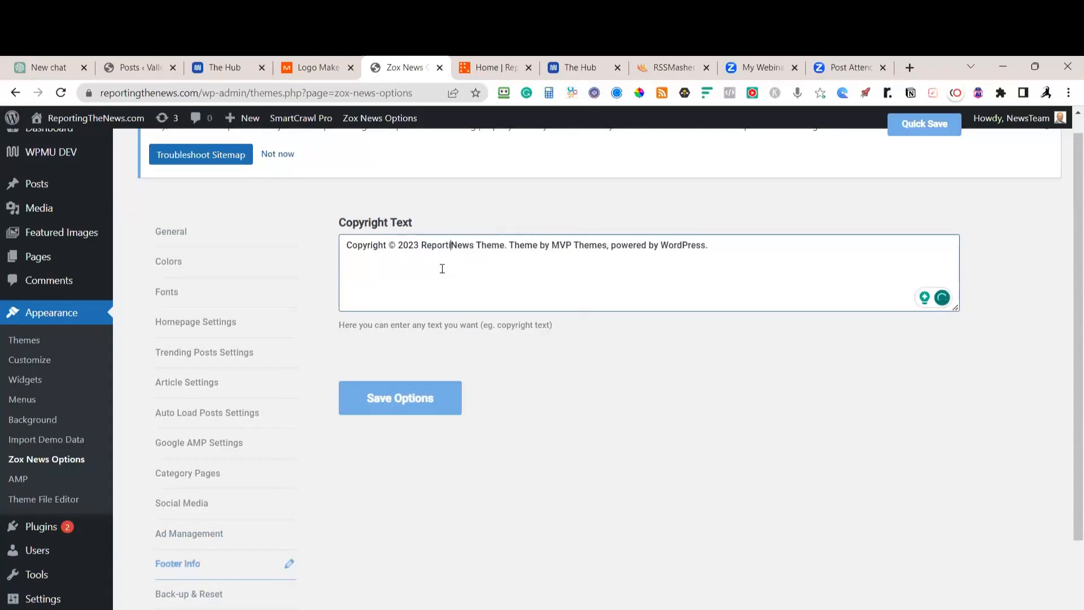
type("he")
key("ctrl+Right")
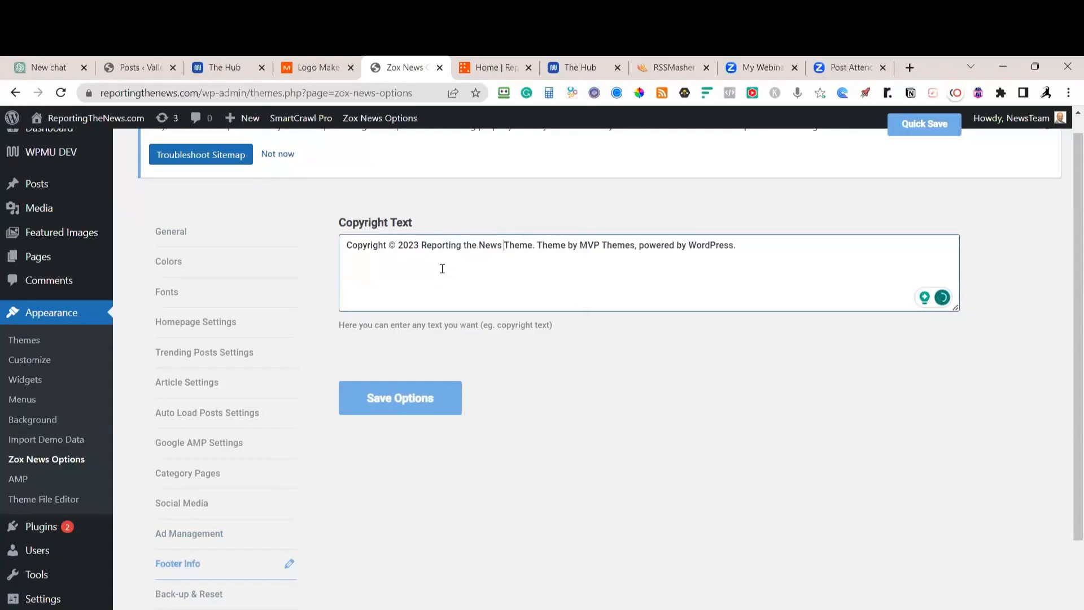
key("ctrl+shift+Right")
key("ctrl+shift+Right")
key("ctrl+shift+Right")
key("ctrl+shift+Right")
key("ctrl+shift+Right")
key("ctrl+shift+Right")
key("Delete")
Replace WordPress with VidPengiunProductions.com in the copyright text, save it, and open Back-up & Reset
key("BackSpace")
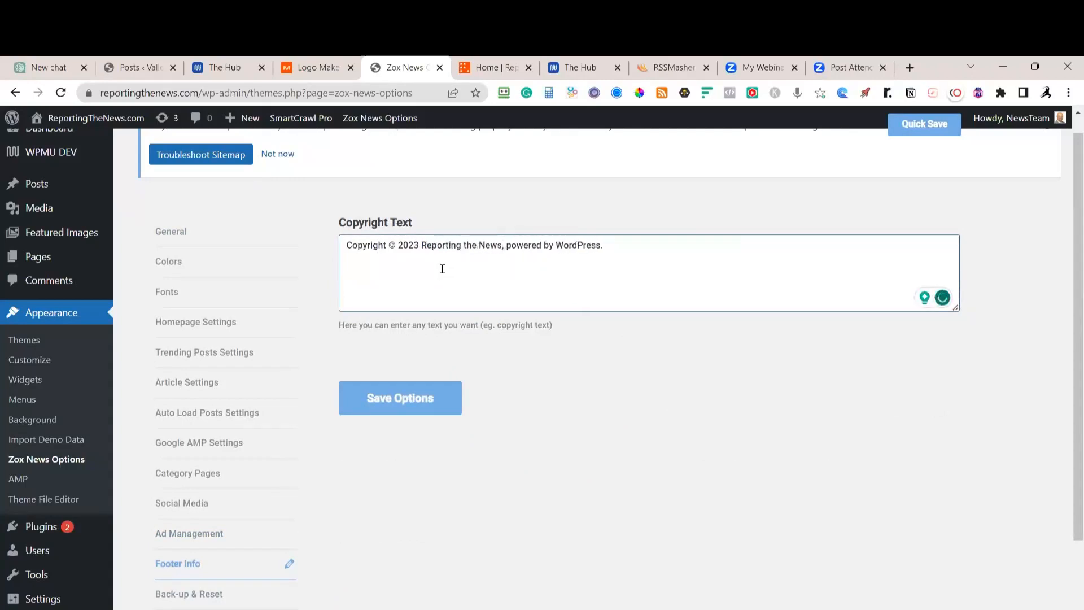
key("ctrl+Right")
key("ctrl+Right")
key("ctrl+Right")
key("ctrl+shift+Right")
type("VidPengiunProductions.com")
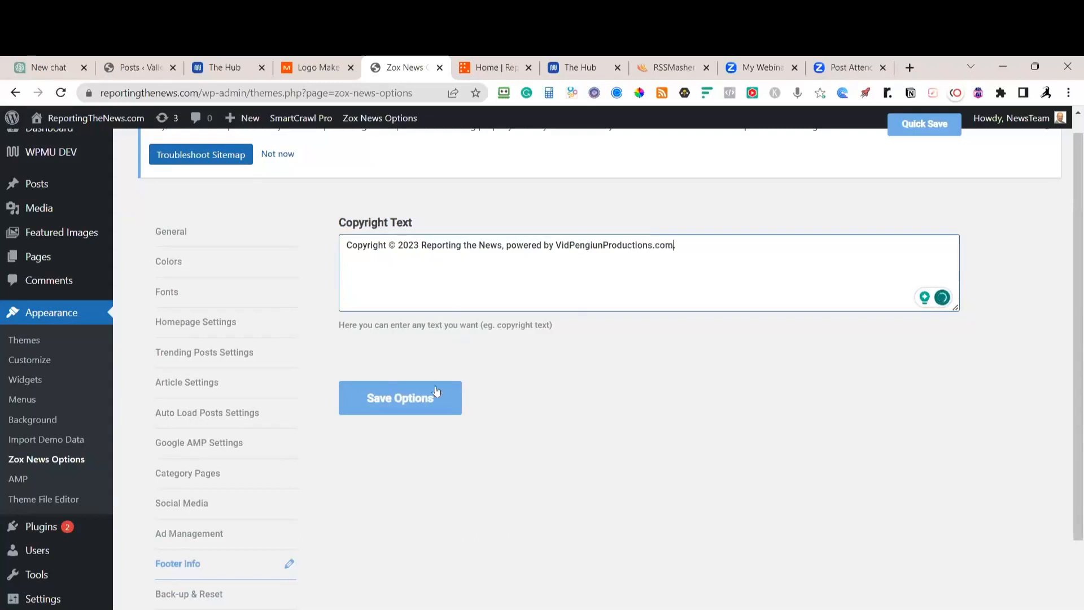
left_click(421, 408)
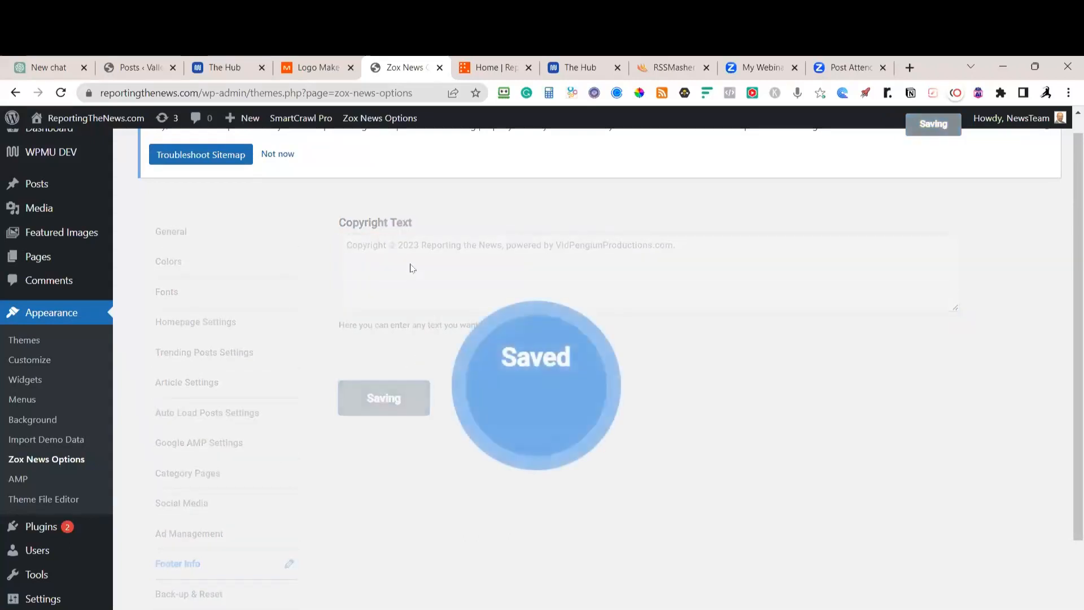
left_click(222, 602)
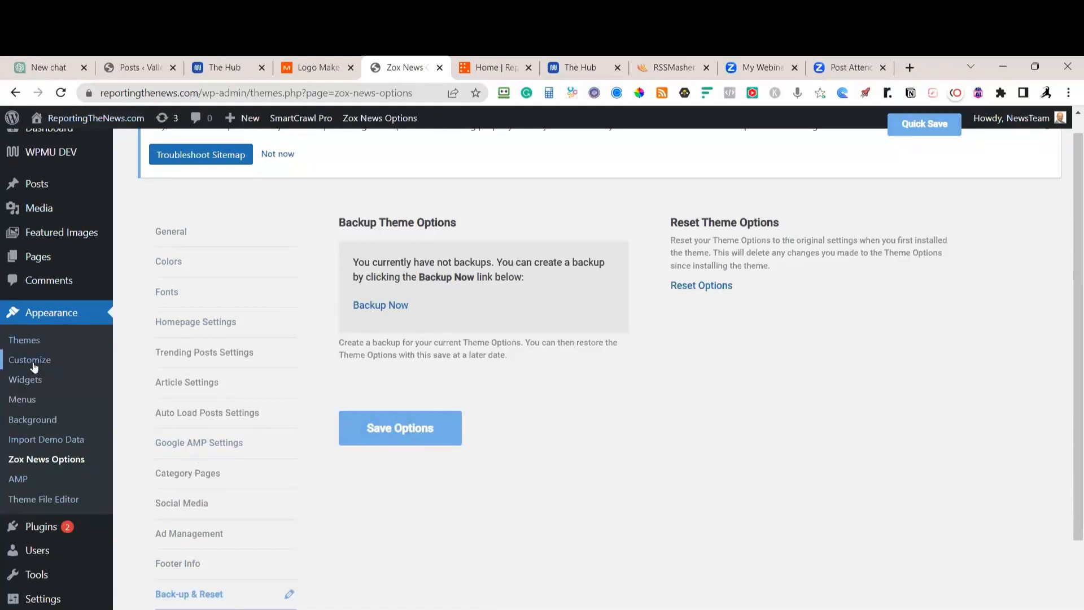
Look through the Customizer's Homepage Widget Area, then close the Customizer back to Themes
left_click(28, 340)
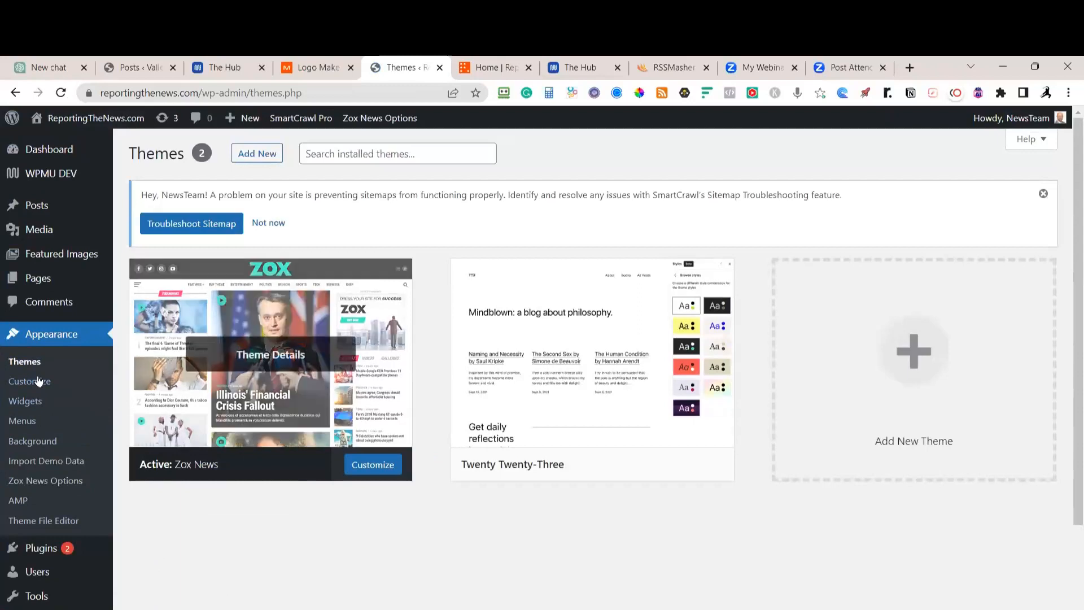
left_click(37, 379)
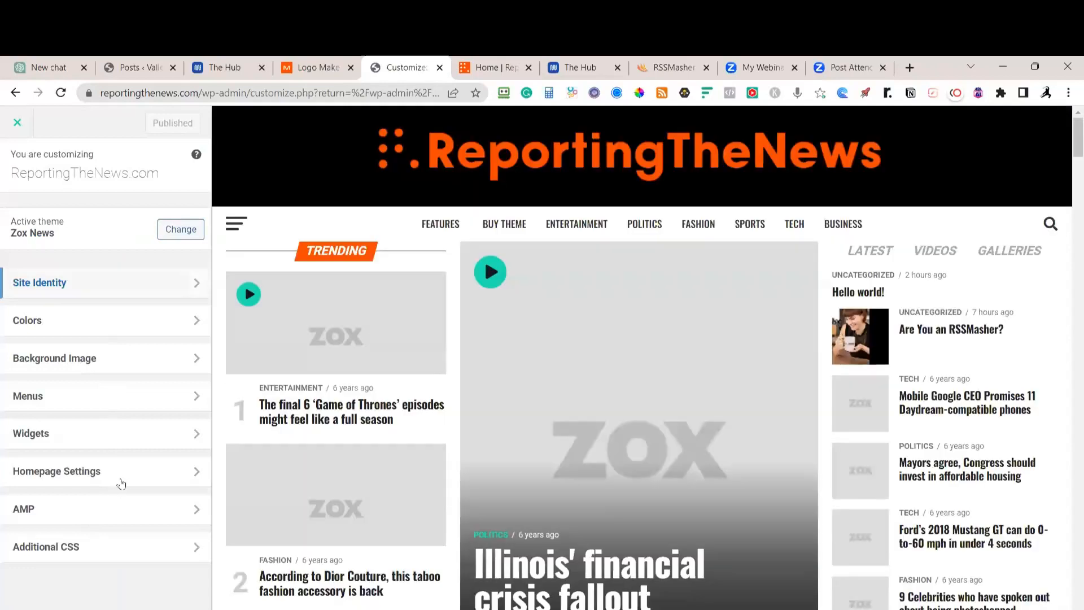
left_click(121, 434)
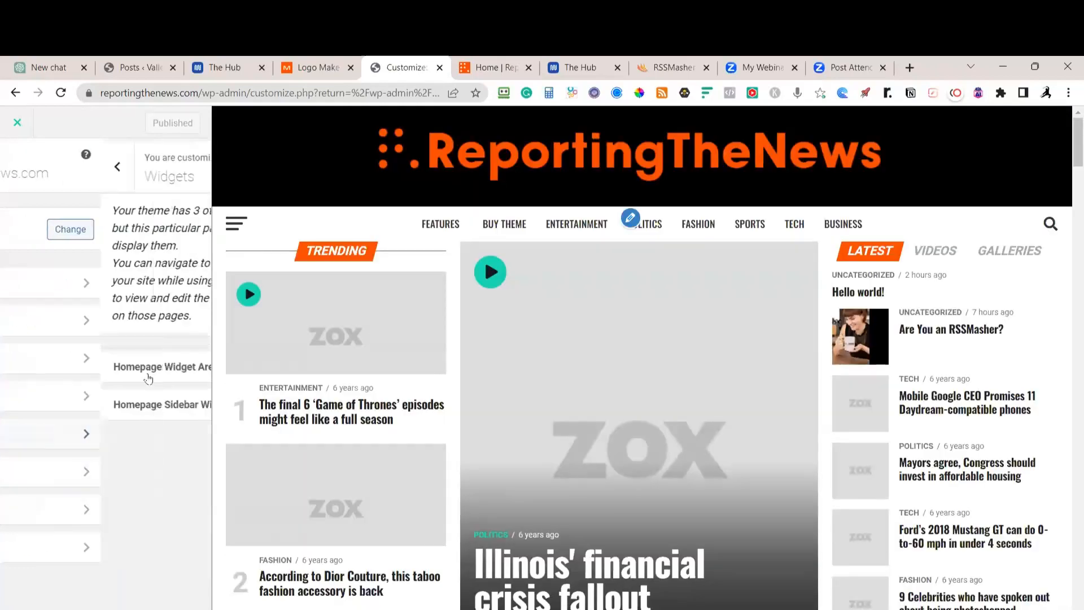
left_click(152, 376)
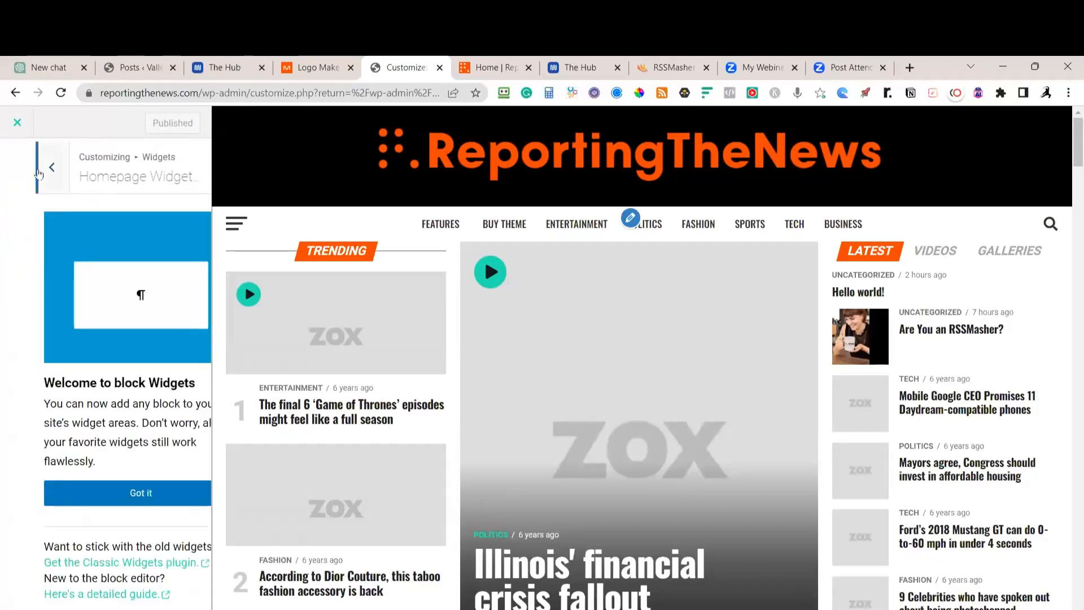
left_click(45, 166)
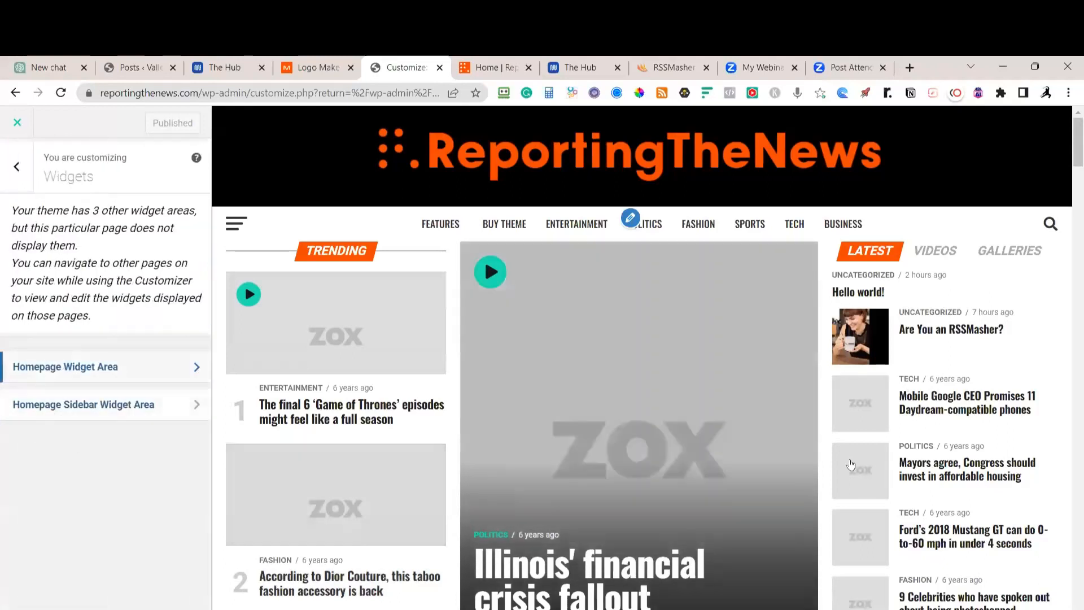
left_click(16, 166)
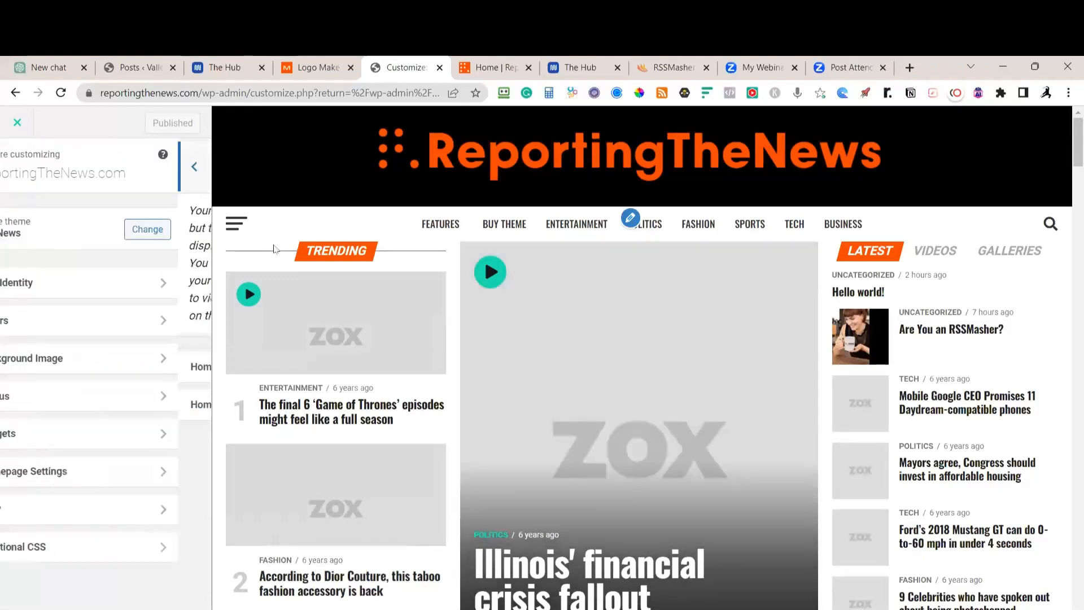
left_click(17, 122)
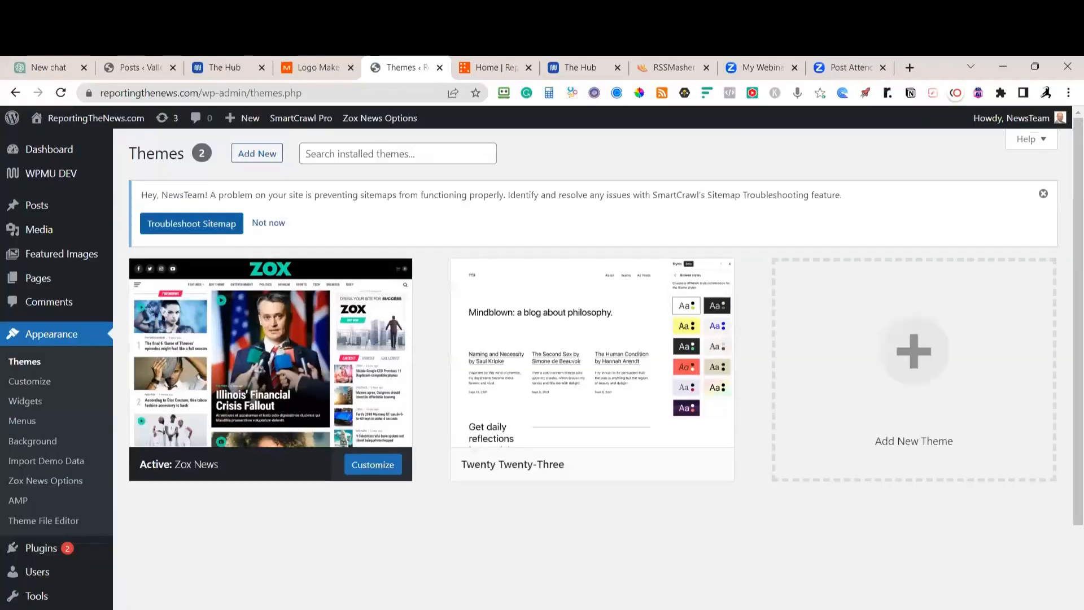
Tick Complete Theme Site Setup on the Notion checklist, then return to the WordPress window
key("alt+Tab")
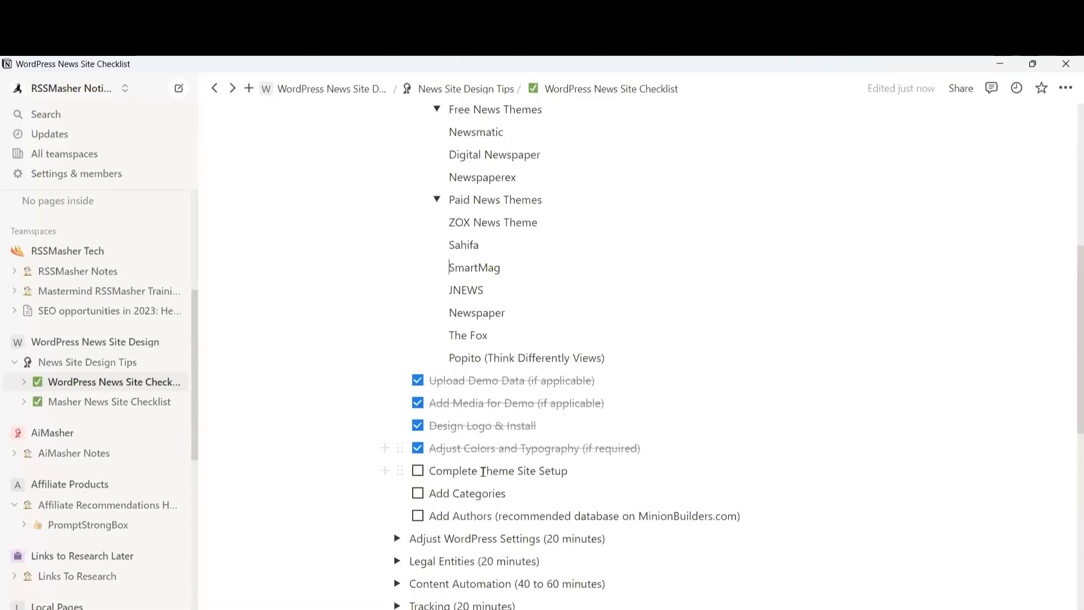
left_click(419, 471)
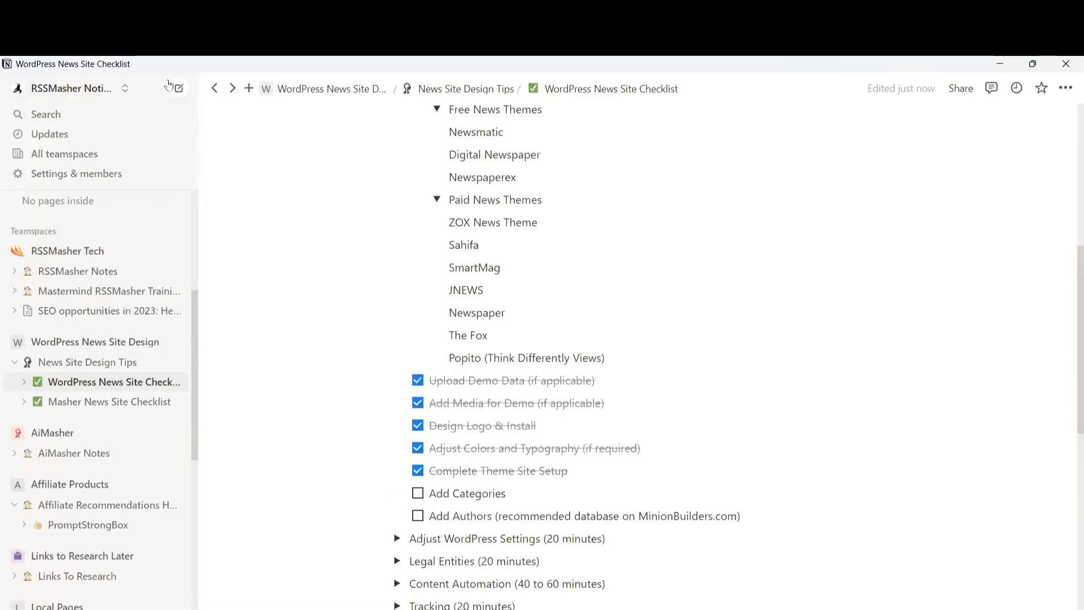
key("alt+Tab")
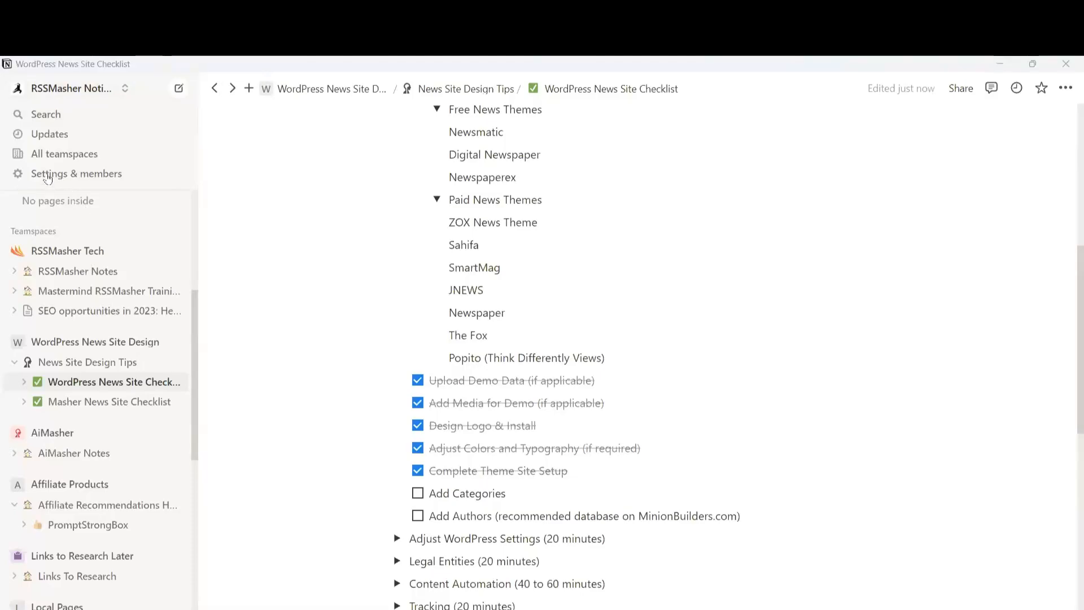
key("alt+Tab")
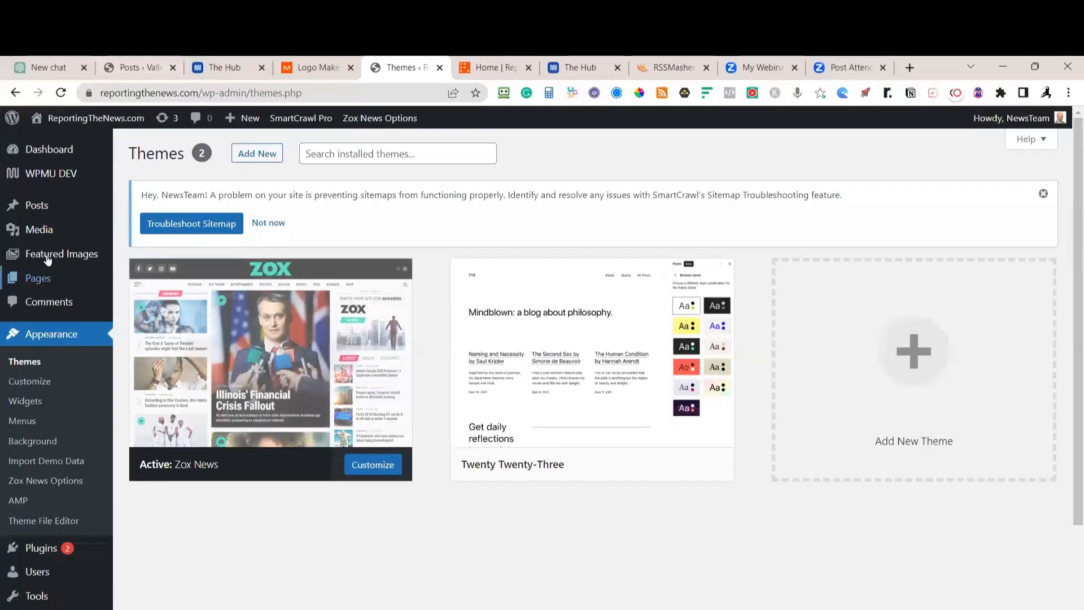
Create a Videos category under Posts > Categories, then switch to the live home page tab
mouse_move(42, 256)
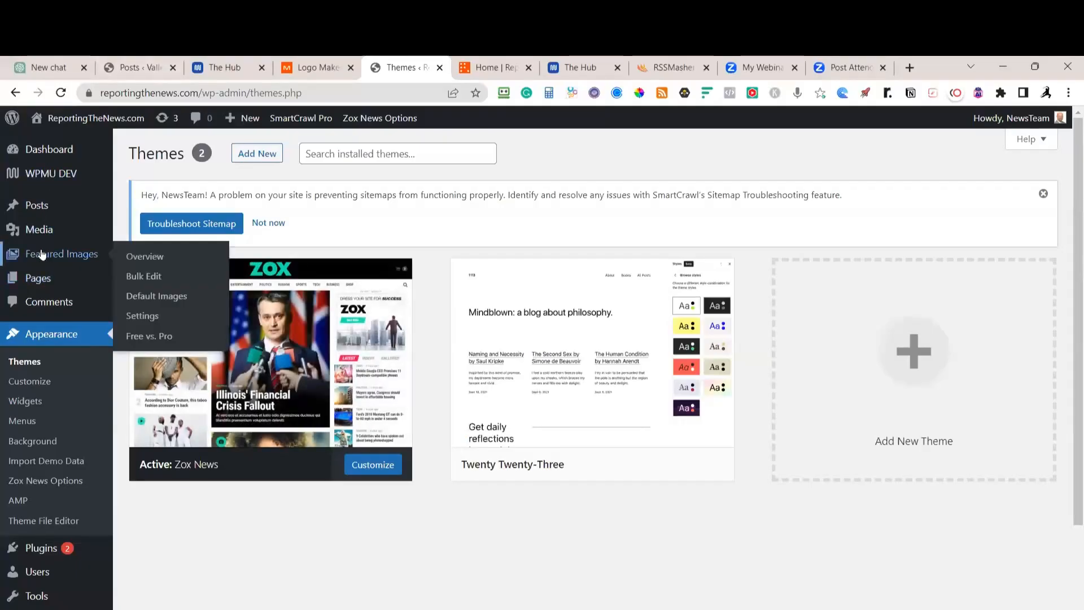
mouse_move(36, 205)
left_click(133, 251)
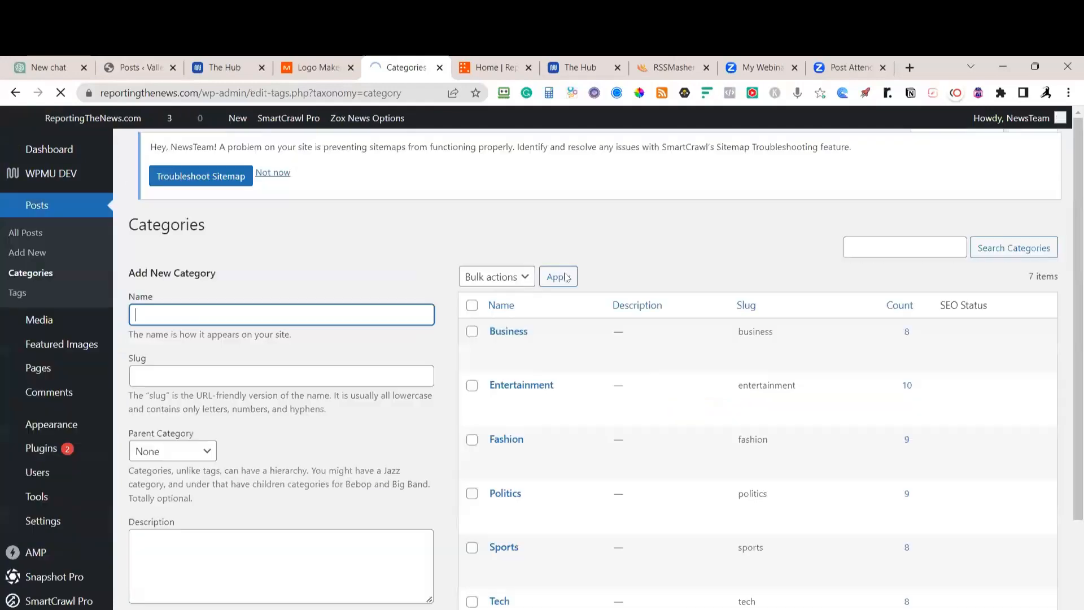
scroll(548, 350, "down", 1)
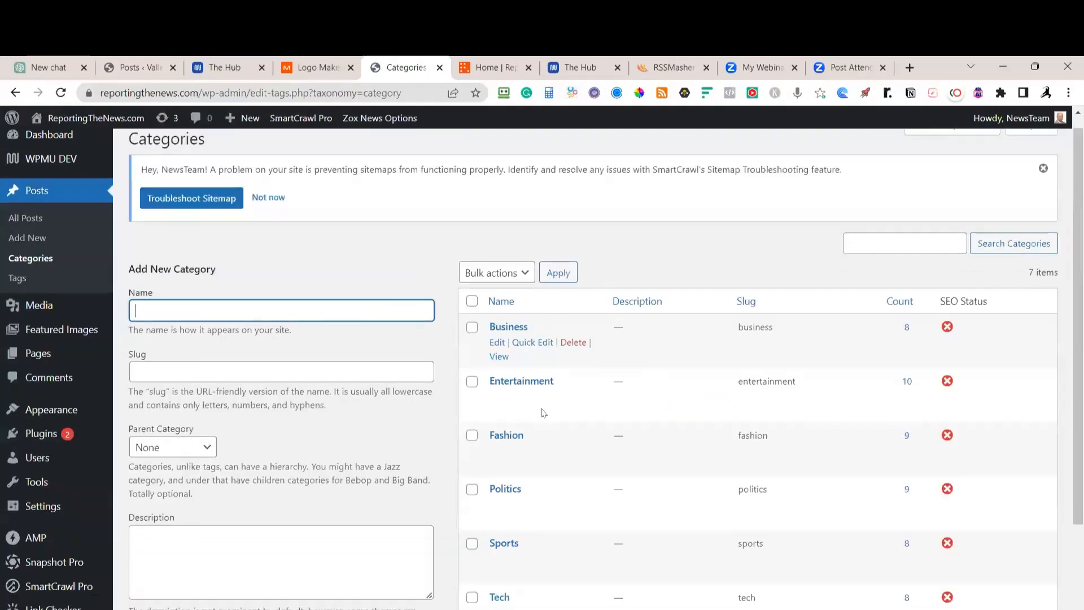
scroll(532, 492, "down", 1)
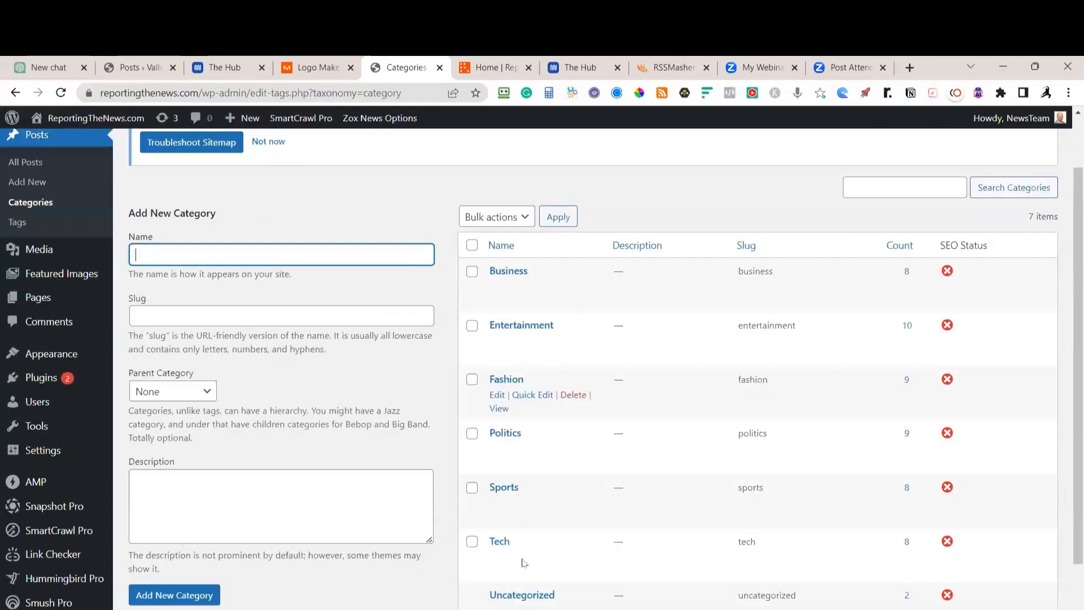
scroll(554, 573, "down", 1)
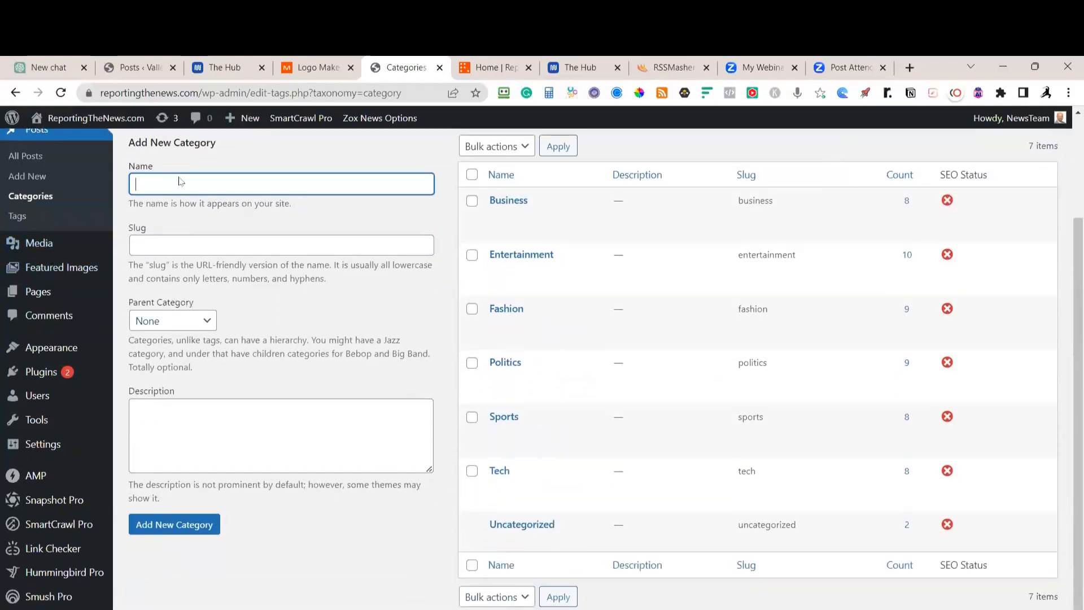
type("Videos")
left_click(175, 524)
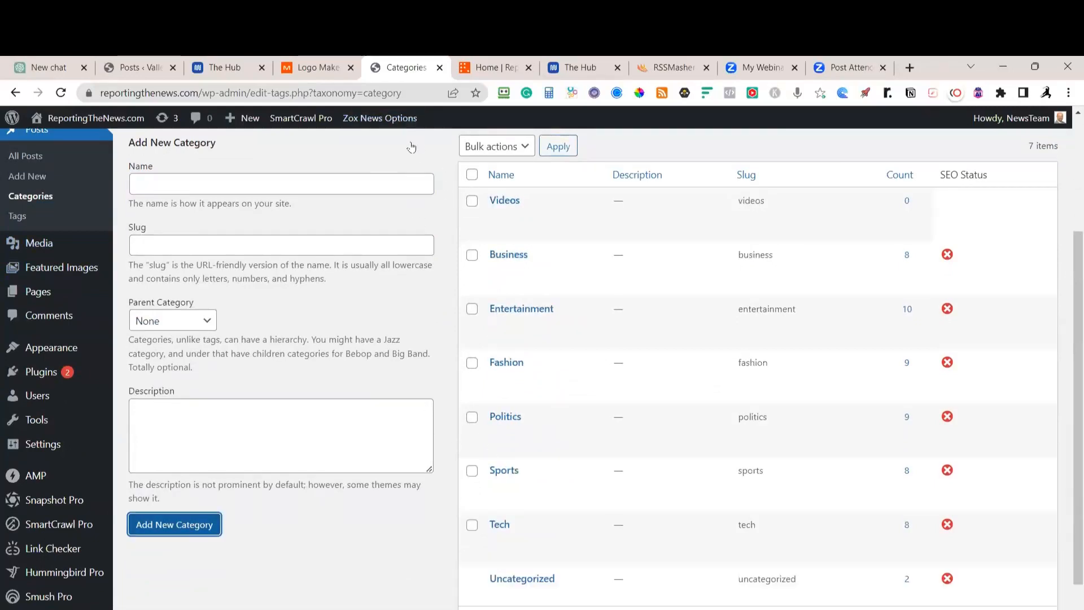
scroll(468, 158, "up", 2)
scroll(468, 159, "up", 3)
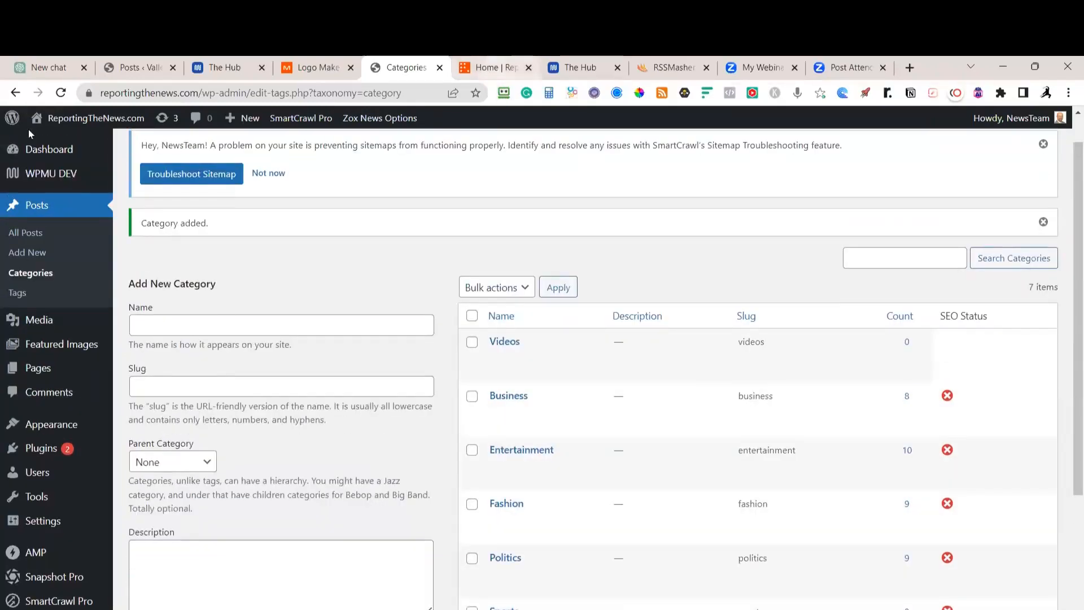
key("ctrl+Tab")
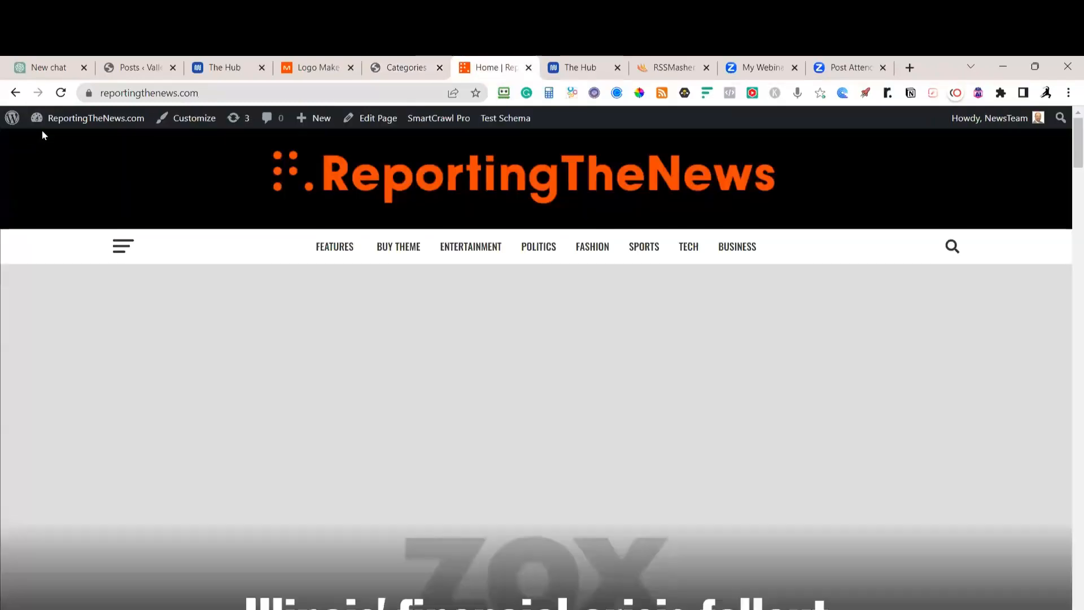
Reload the home page, check the FEATURES menu and slide-out side menu, then return to Categories
left_click(61, 93)
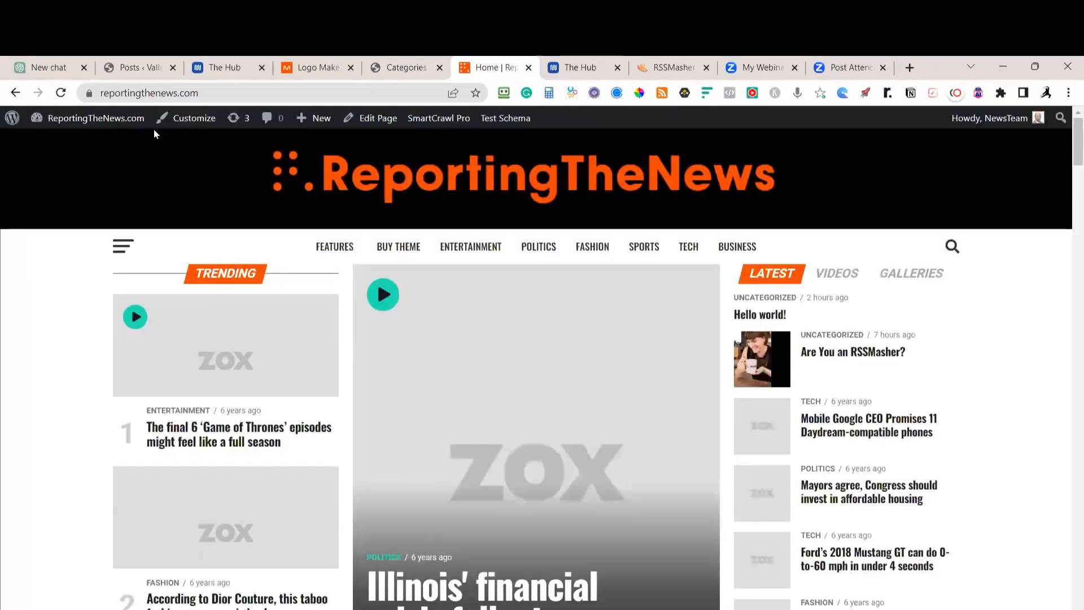
mouse_move(345, 244)
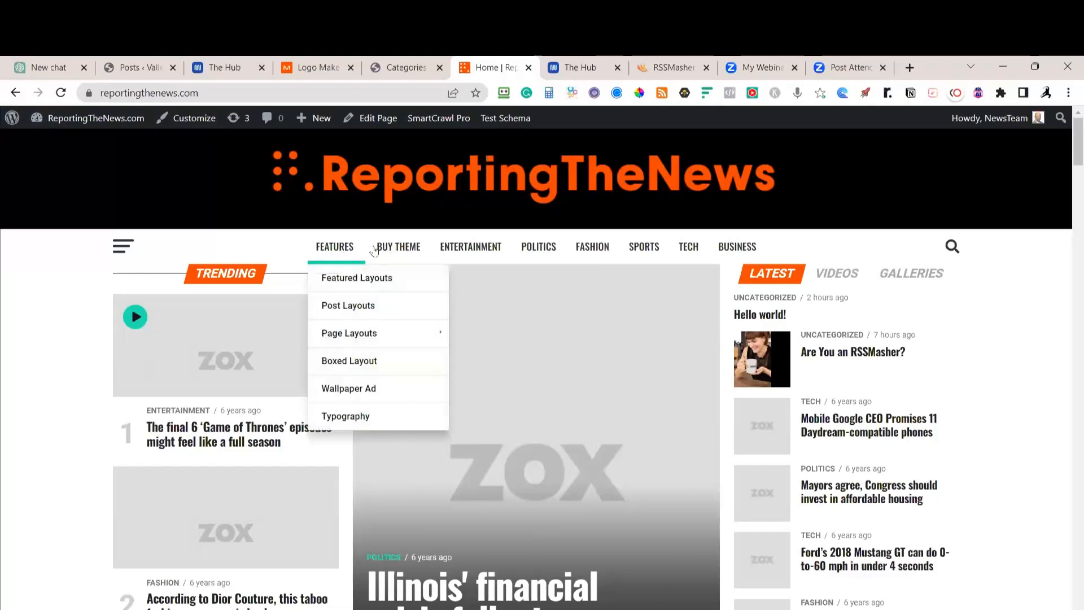
mouse_move(380, 249)
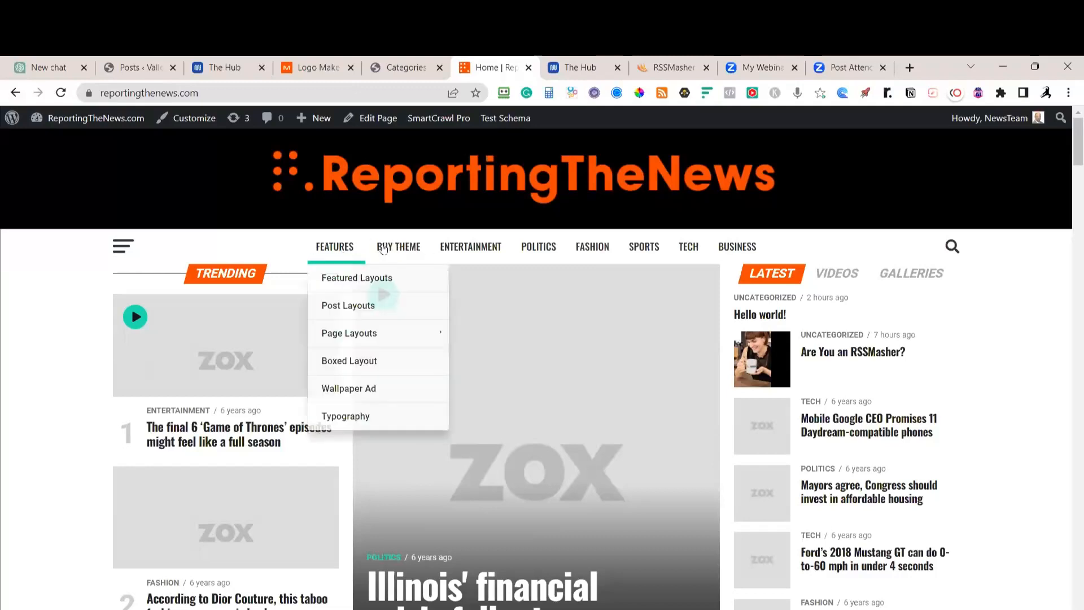
left_click(124, 247)
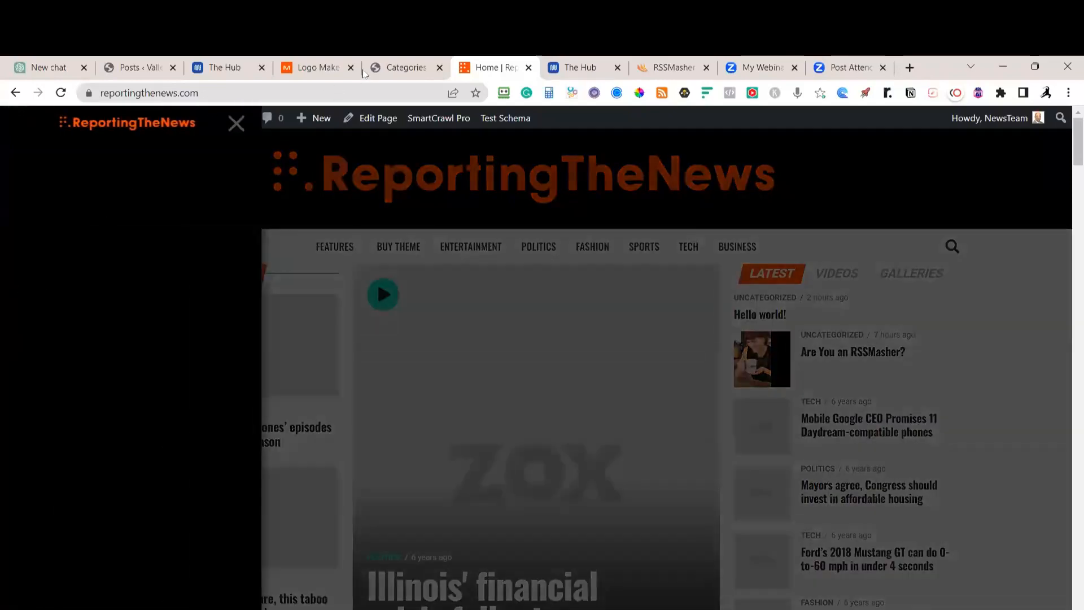
left_click(377, 279)
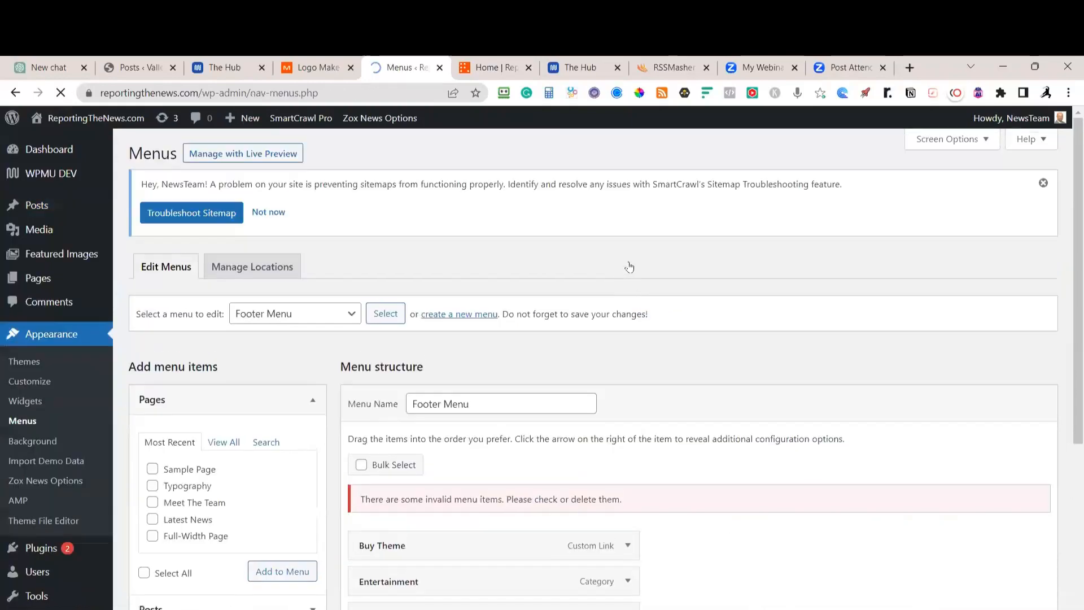
Remove Buy Theme from the first menu shown, then load the Footer Menu for editing
scroll(629, 272, "down", 3)
left_click(628, 263)
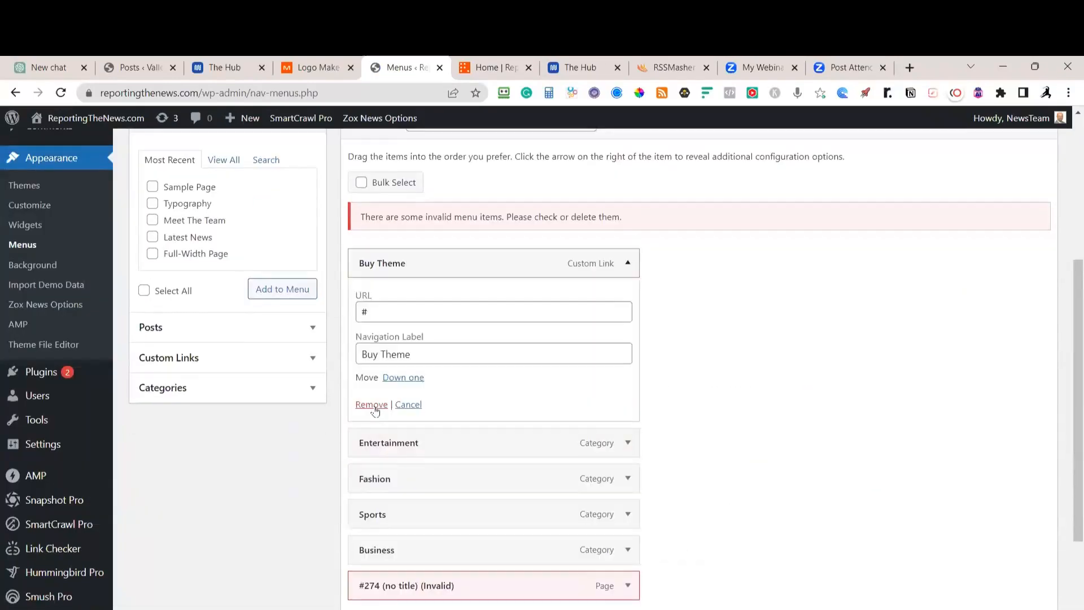
left_click(372, 404)
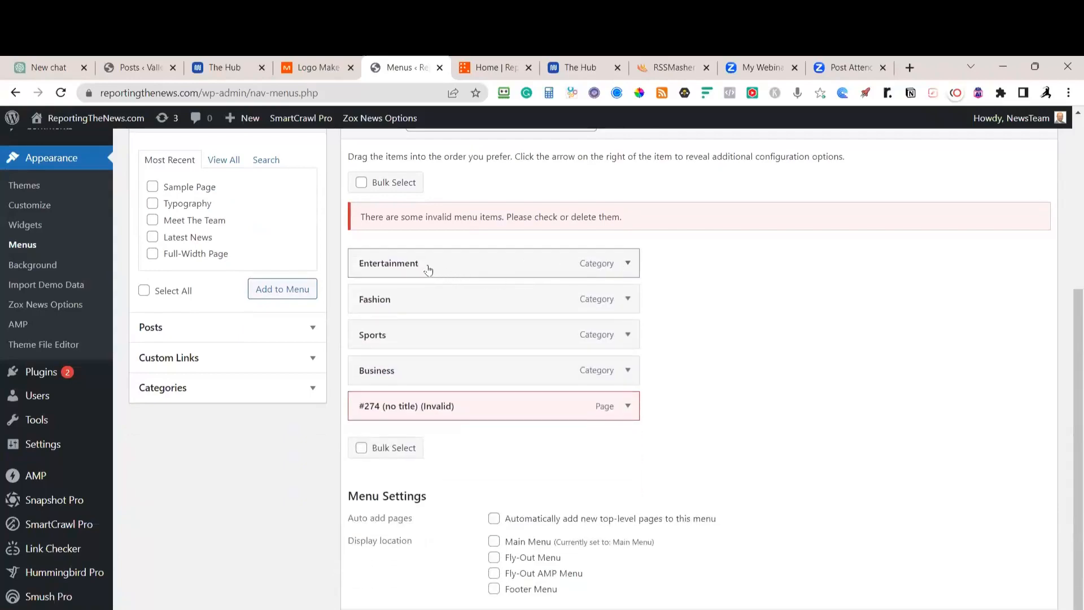
scroll(412, 267, "up", 3)
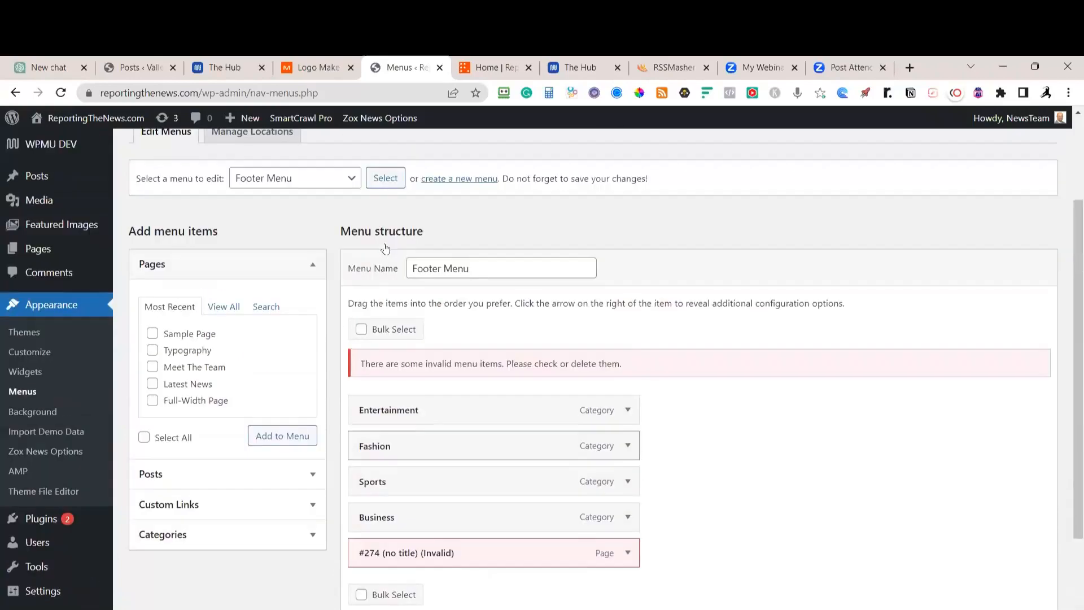
scroll(386, 248, "up", 1)
left_click(377, 245)
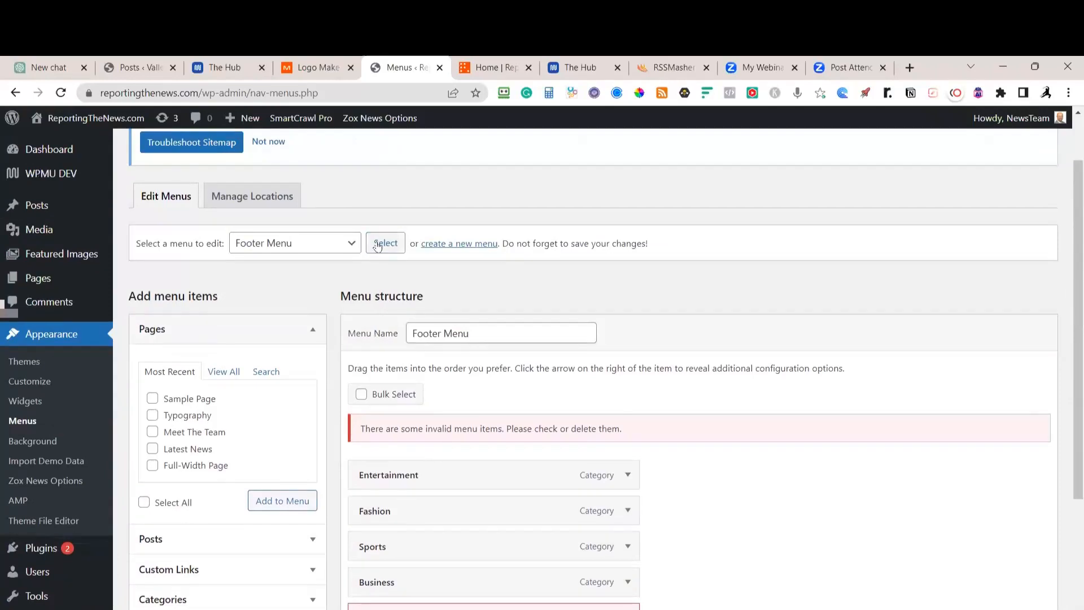
left_click(610, 171)
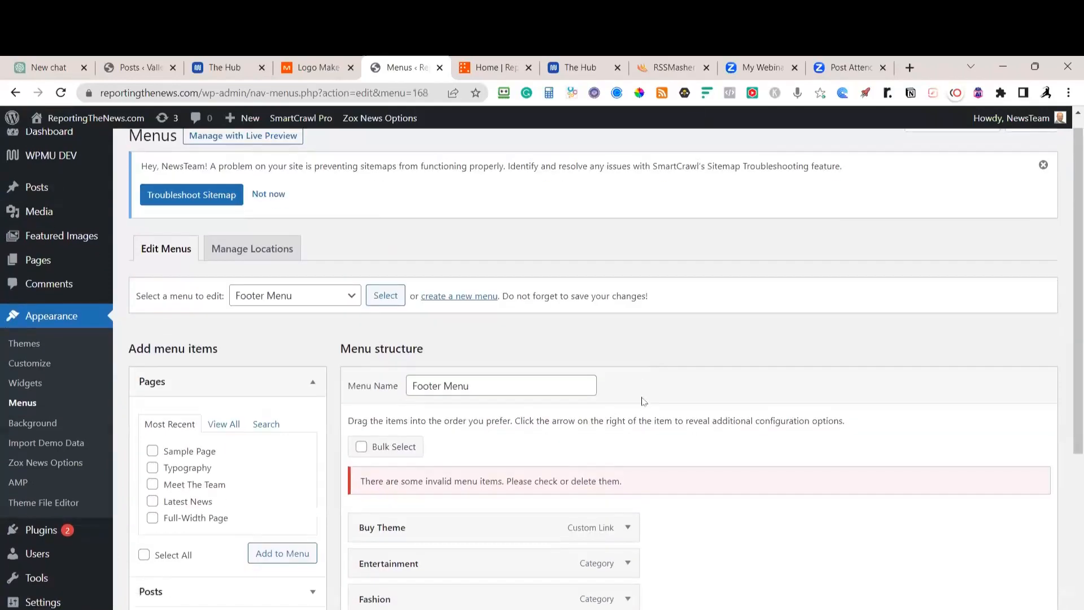
Remove Buy Theme and the invalid #274 item from the Footer Menu
scroll(625, 339, "down", 2)
left_click(627, 404)
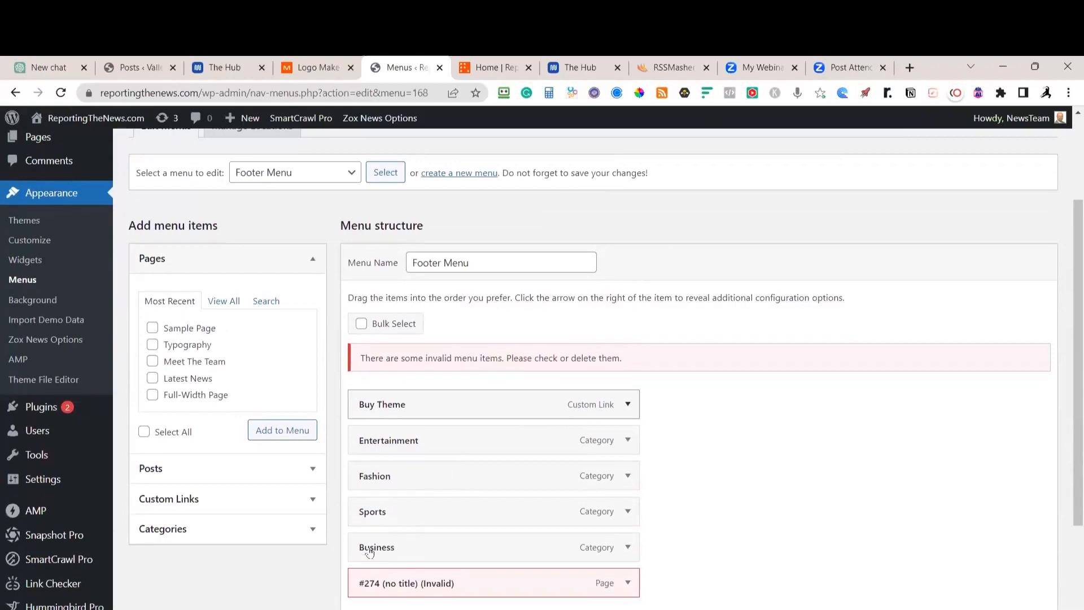
left_click(370, 547)
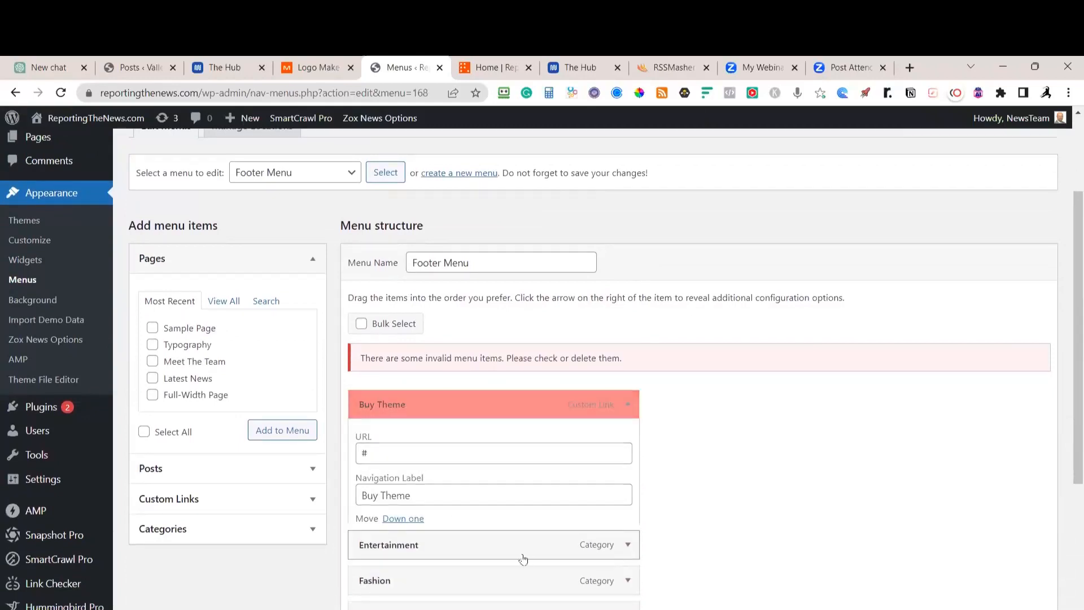
left_click(437, 553)
scroll(365, 438, "down", 3)
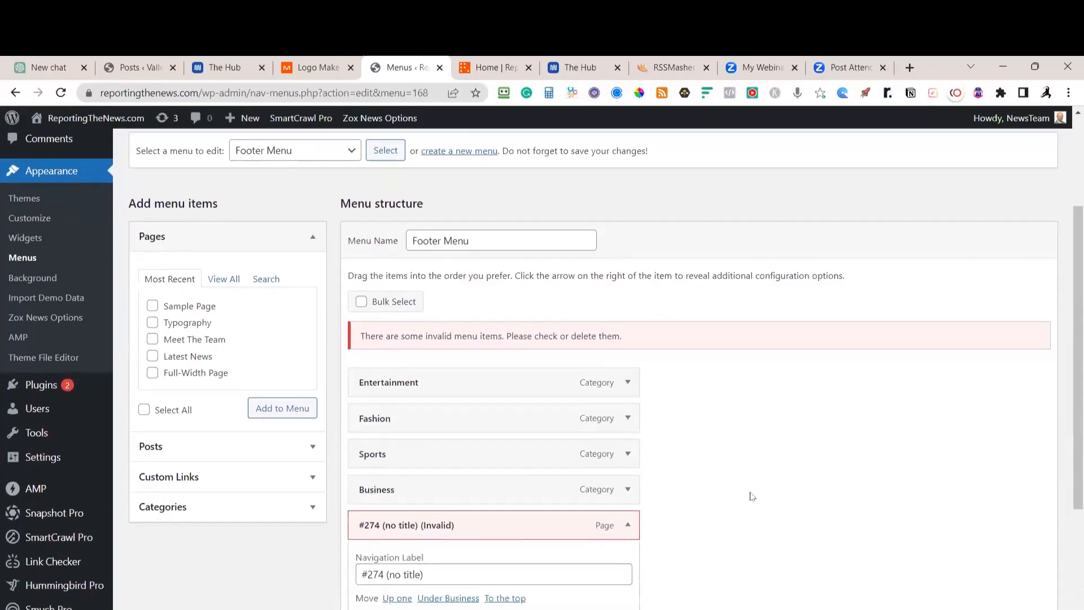
left_click(367, 437)
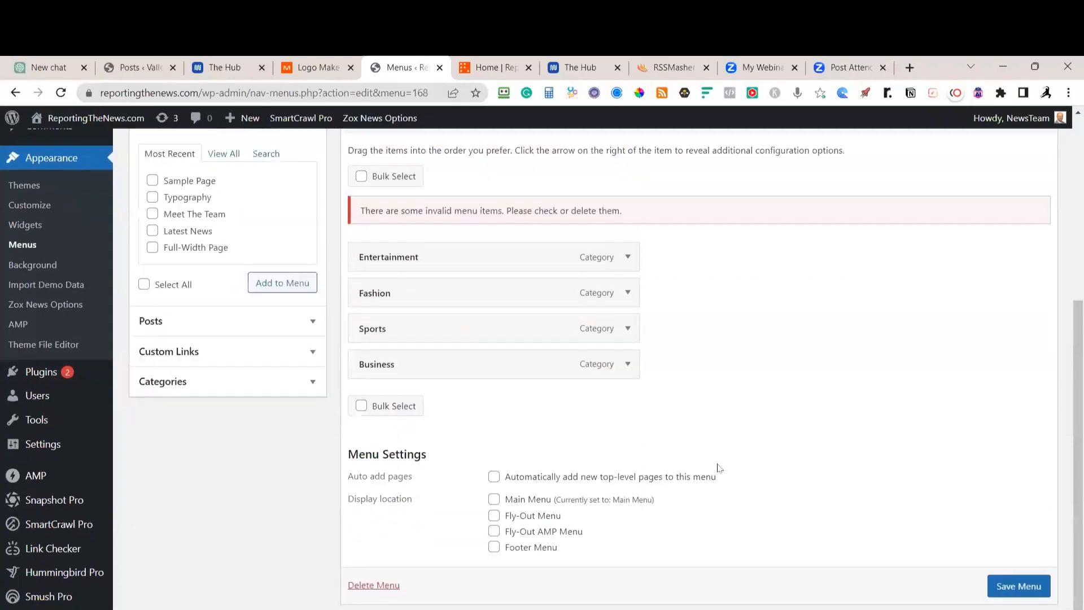
scroll(782, 438, "up", 1)
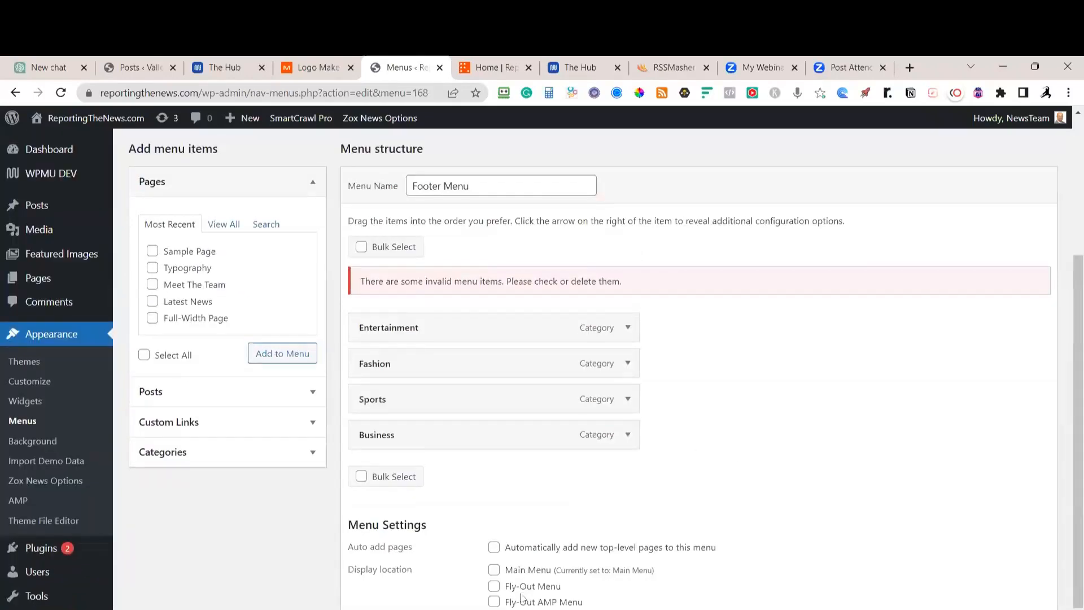
Assign the Footer Menu to the Fly-Out and Fly-Out AMP display locations
scroll(496, 608, "down", 1)
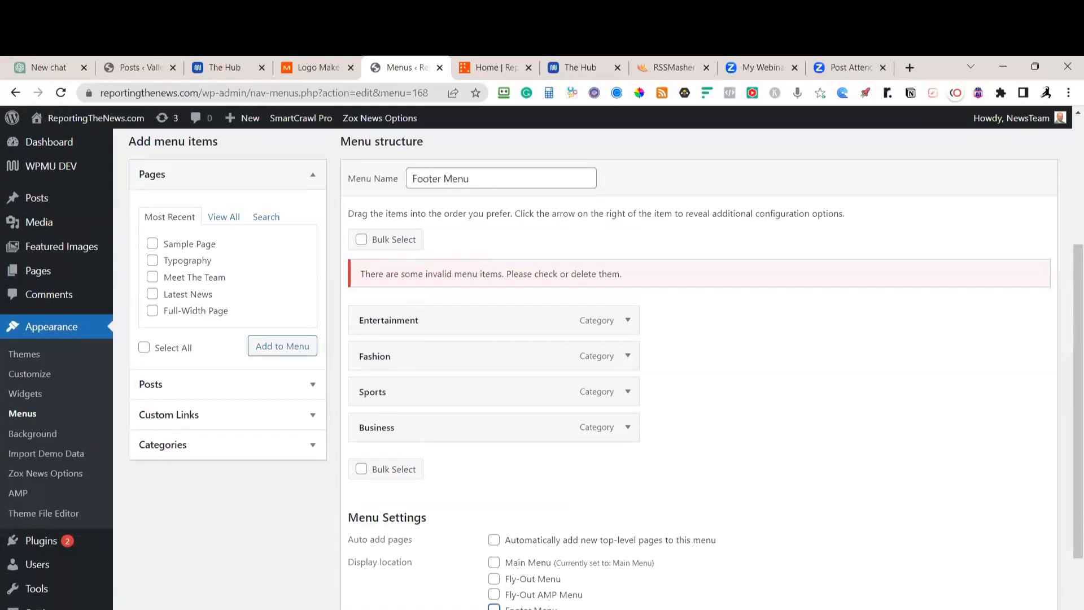
left_click(495, 594)
left_click(494, 579)
scroll(542, 368, "down", 1)
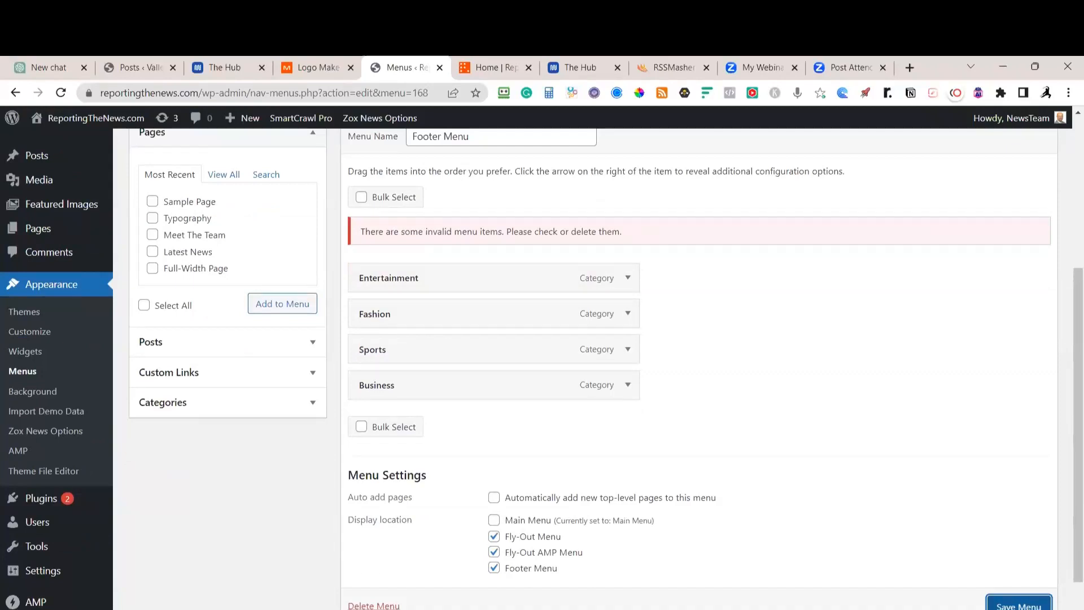
scroll(170, 554, "up", 3)
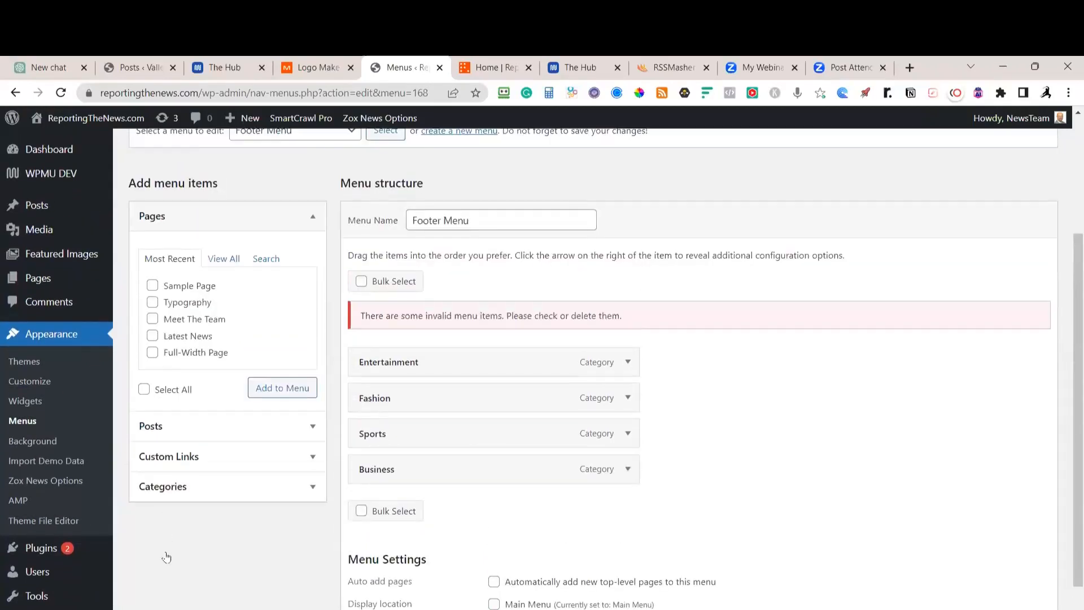
Tick Politics, Tech and Videos in the full category list, add them, and save the Footer Menu
left_click(261, 543)
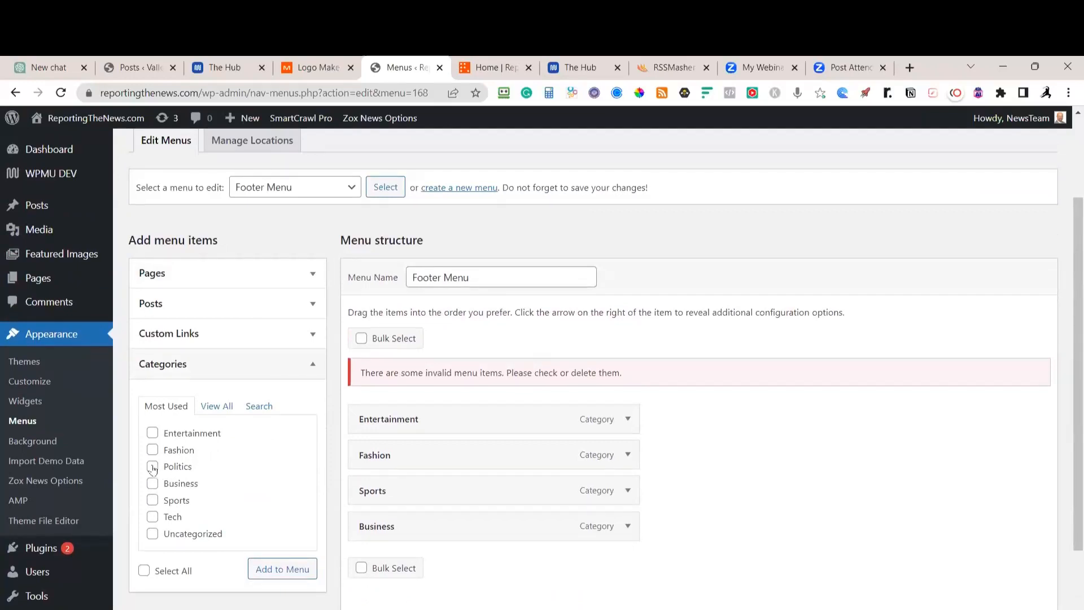
left_click(153, 517)
scroll(179, 525, "down", 2)
left_click(216, 335)
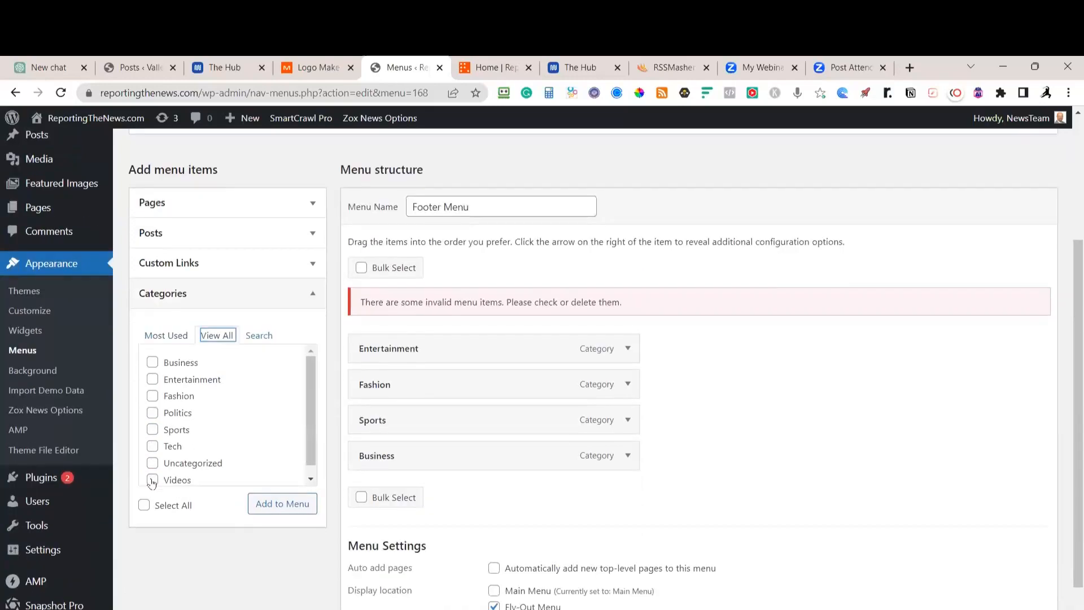
left_click(153, 447)
left_click(156, 415)
left_click(281, 503)
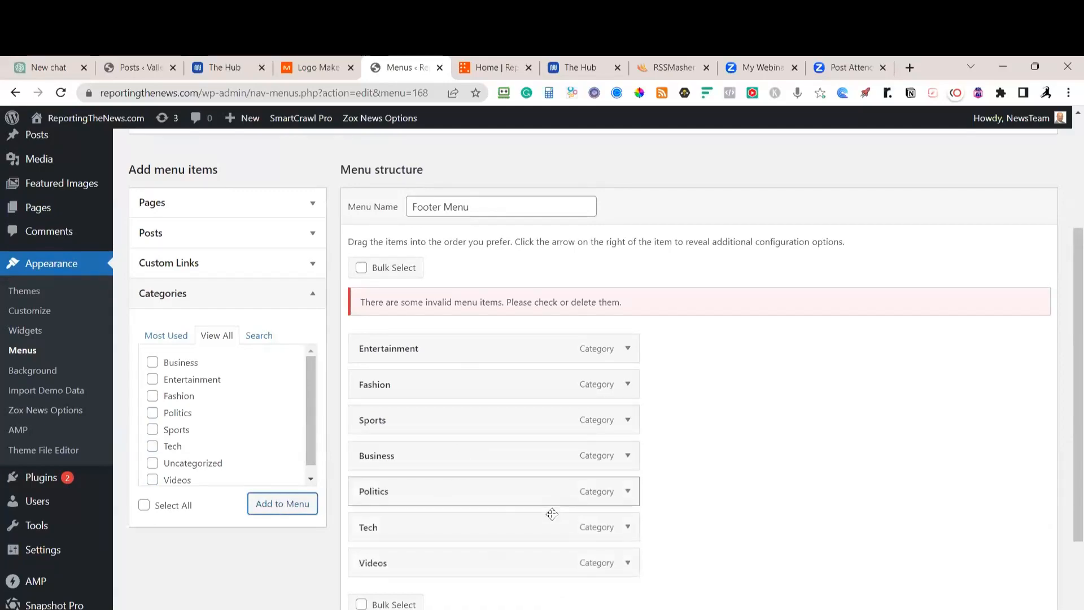
left_click(1020, 609)
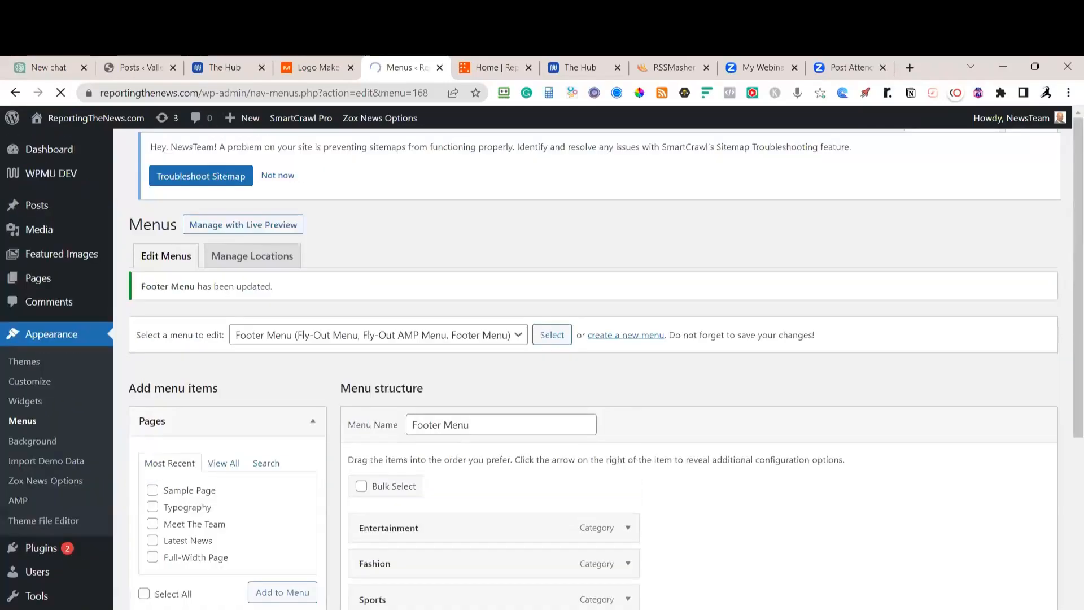
scroll(472, 538, "down", 7)
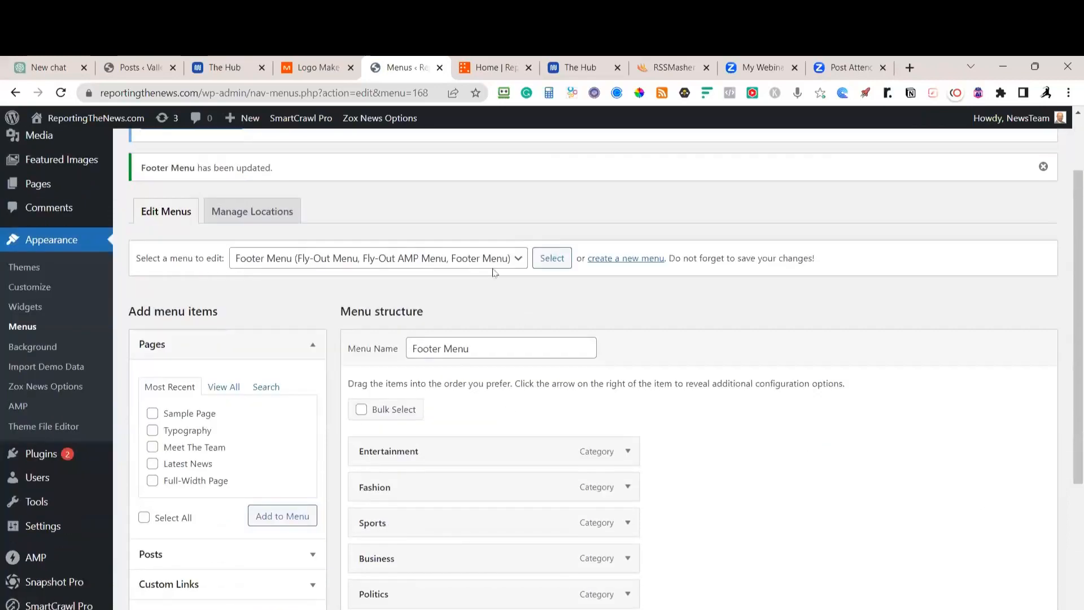
scroll(478, 414, "up", 1)
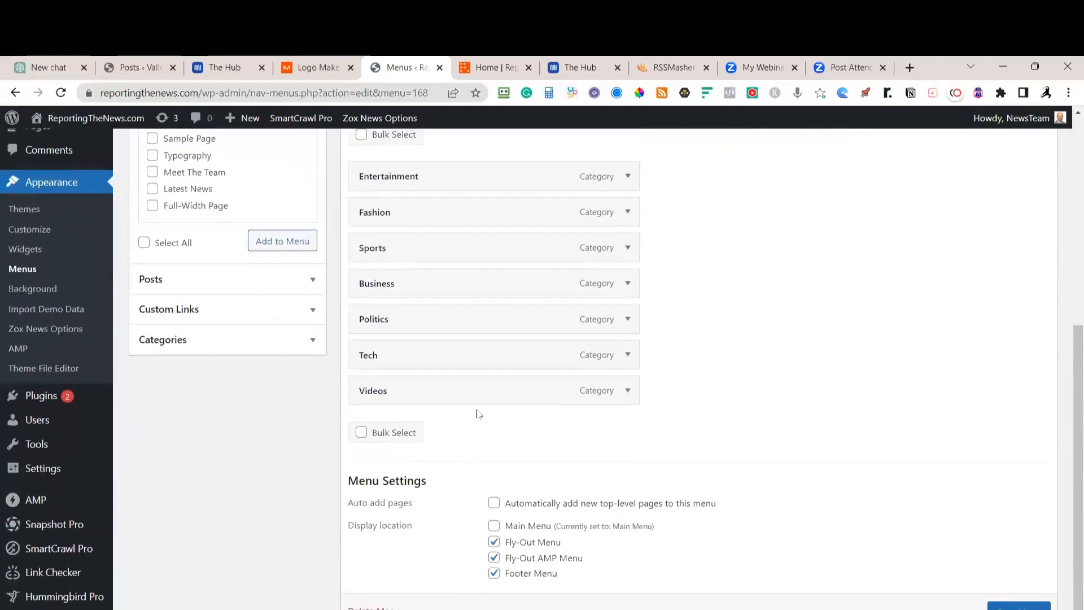
scroll(518, 363, "up", 7)
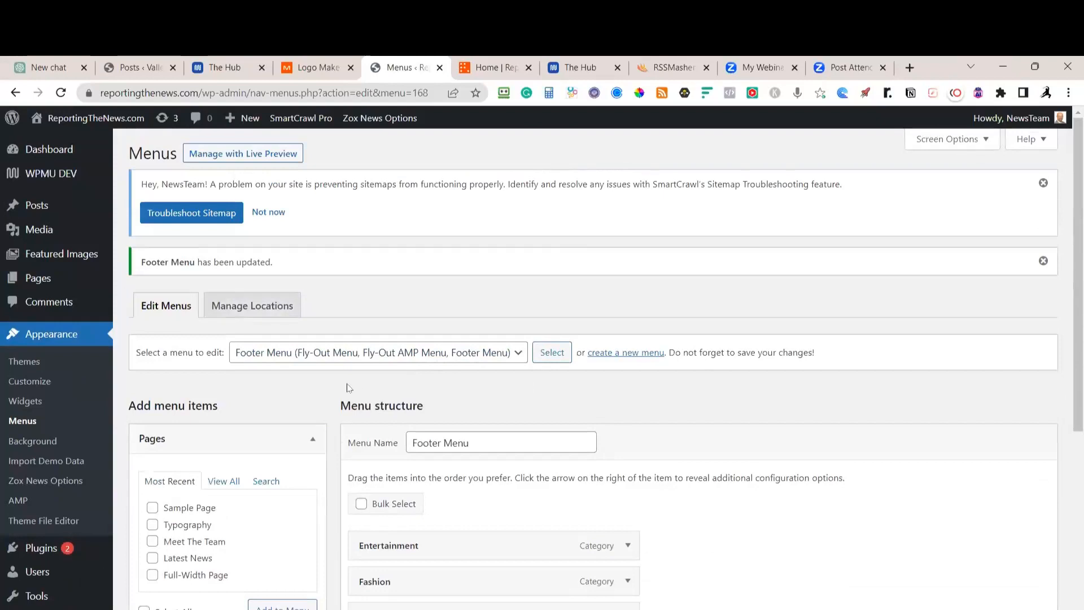
Load the Main Menu in the menu editor and look over its items
left_click(548, 351)
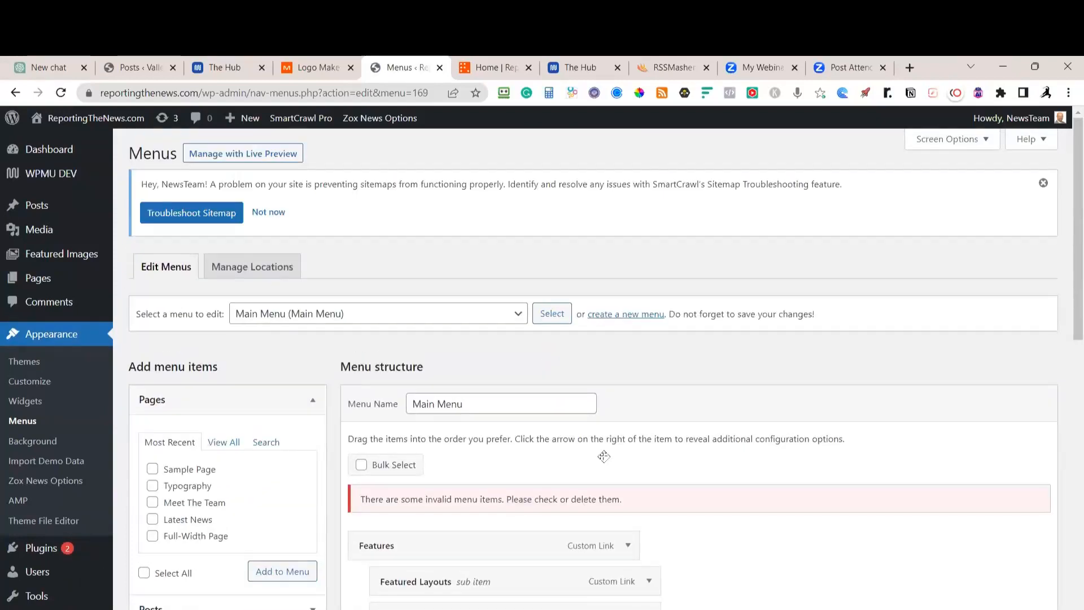
scroll(546, 509, "down", 1)
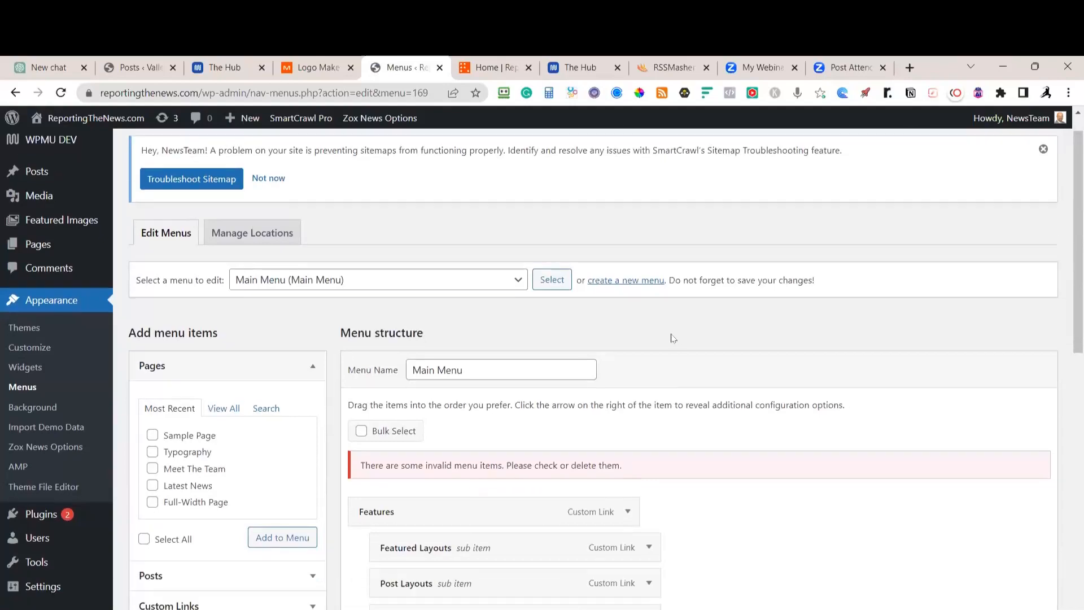
scroll(673, 337, "down", 2)
scroll(625, 274, "down", 8)
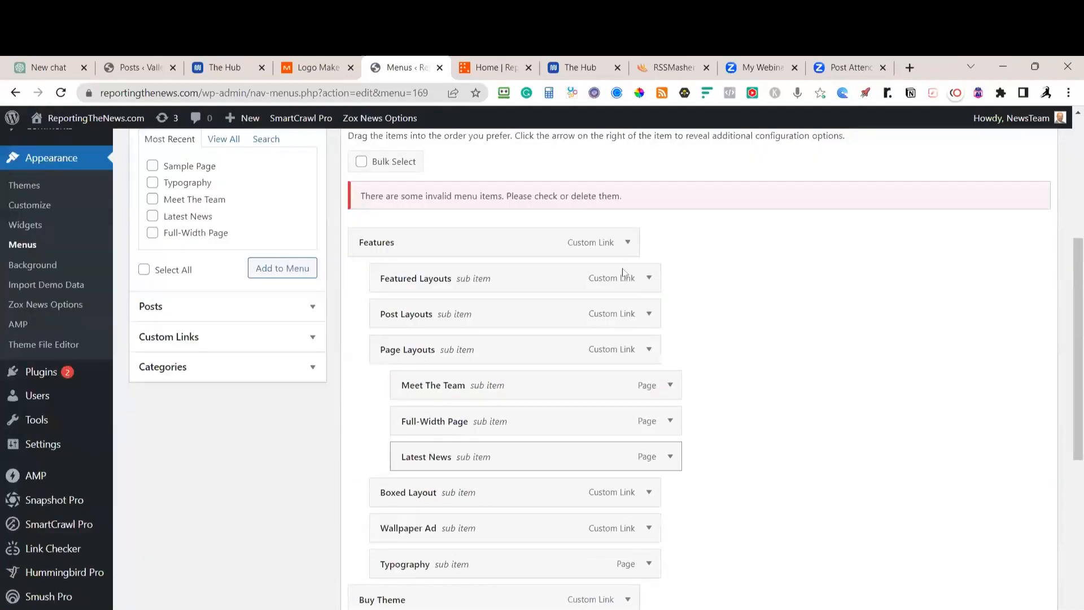
scroll(650, 504, "up", 3)
scroll(644, 489, "up", 2)
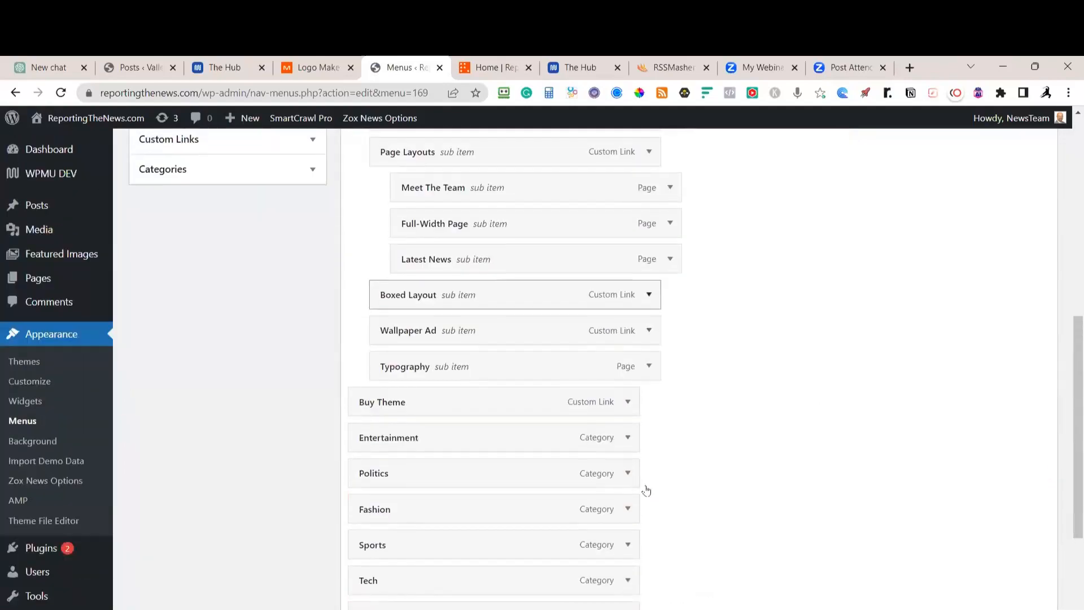
Remove Typography, Latest News, Page Layouts and Post Layouts from the Main Menu
left_click(649, 430)
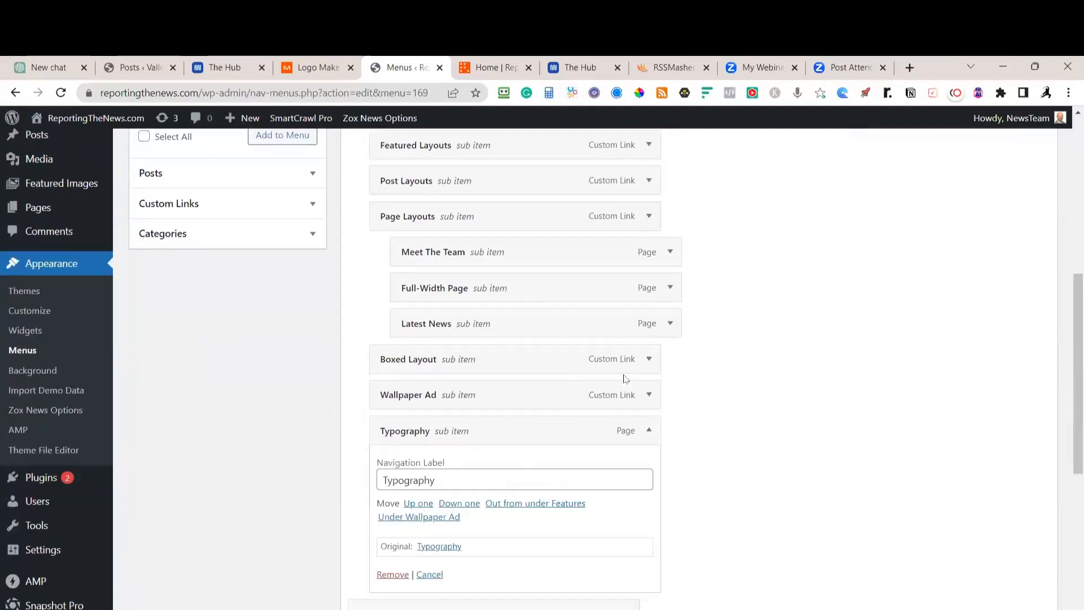
left_click(392, 574)
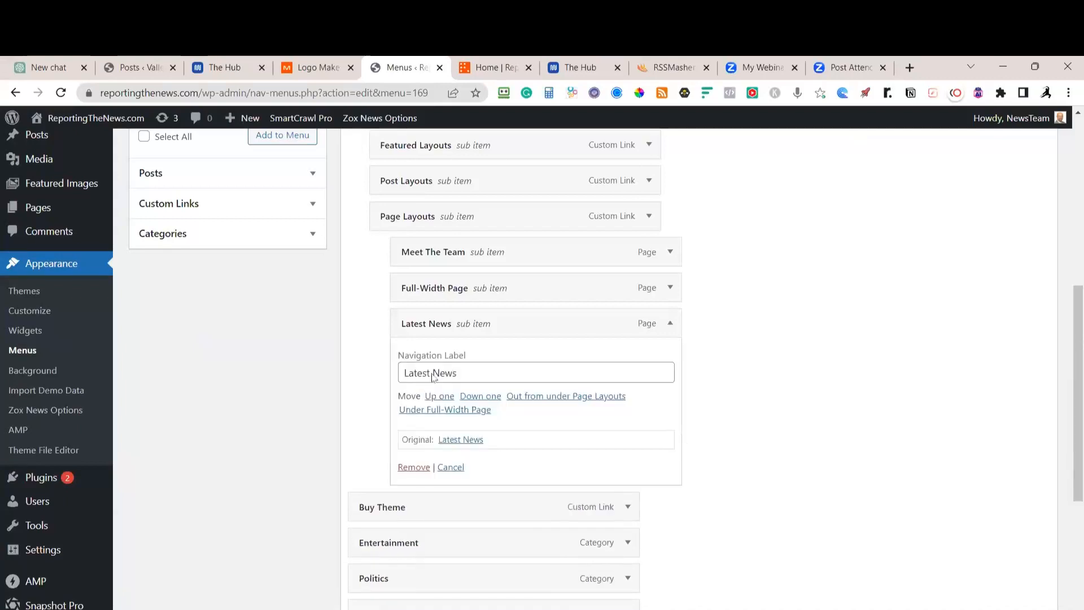
left_click(414, 467)
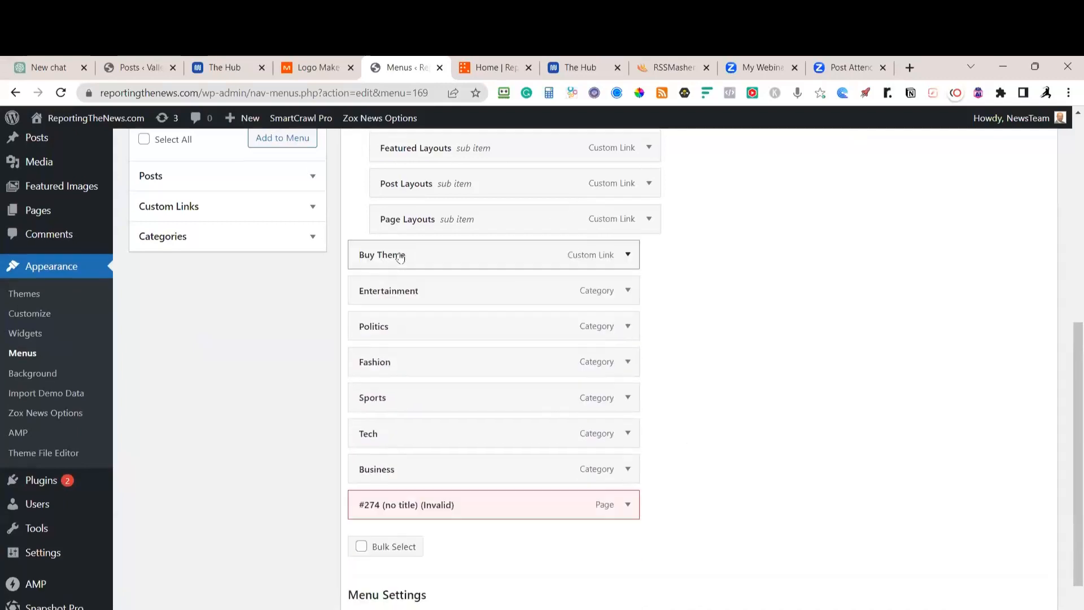
scroll(400, 257, "up", 3)
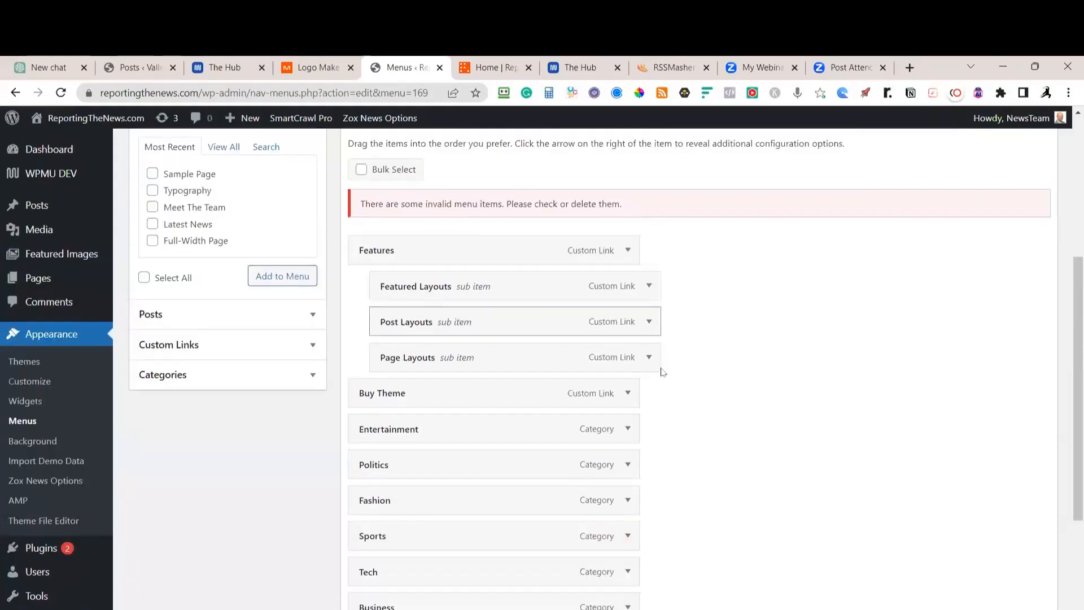
left_click(649, 357)
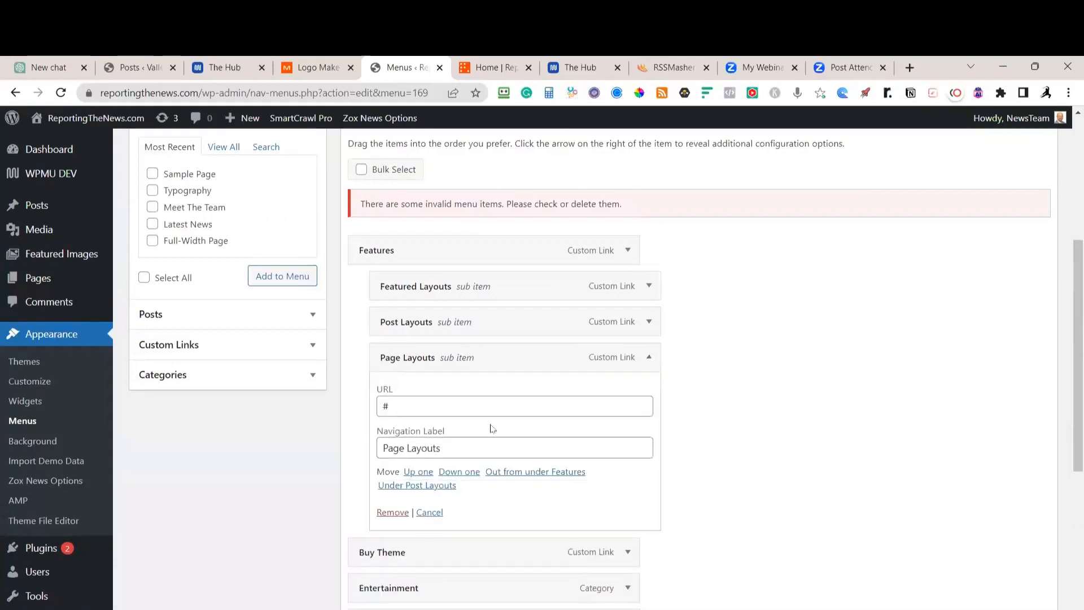
left_click(392, 512)
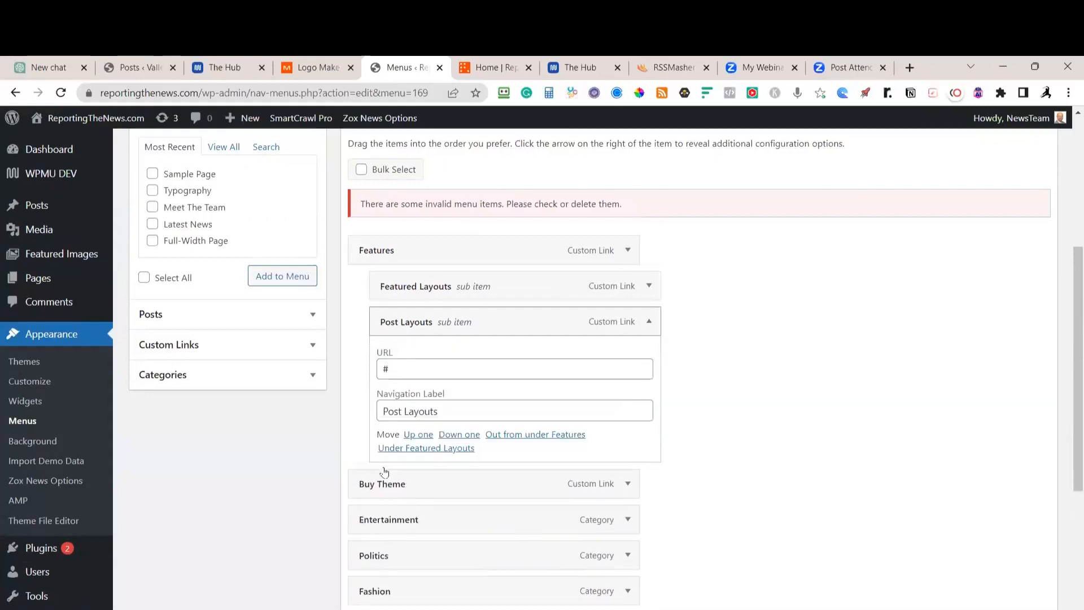
left_click(387, 477)
Remove Featured Layouts, Features and Buy Theme from the Main Menu
left_click(649, 286)
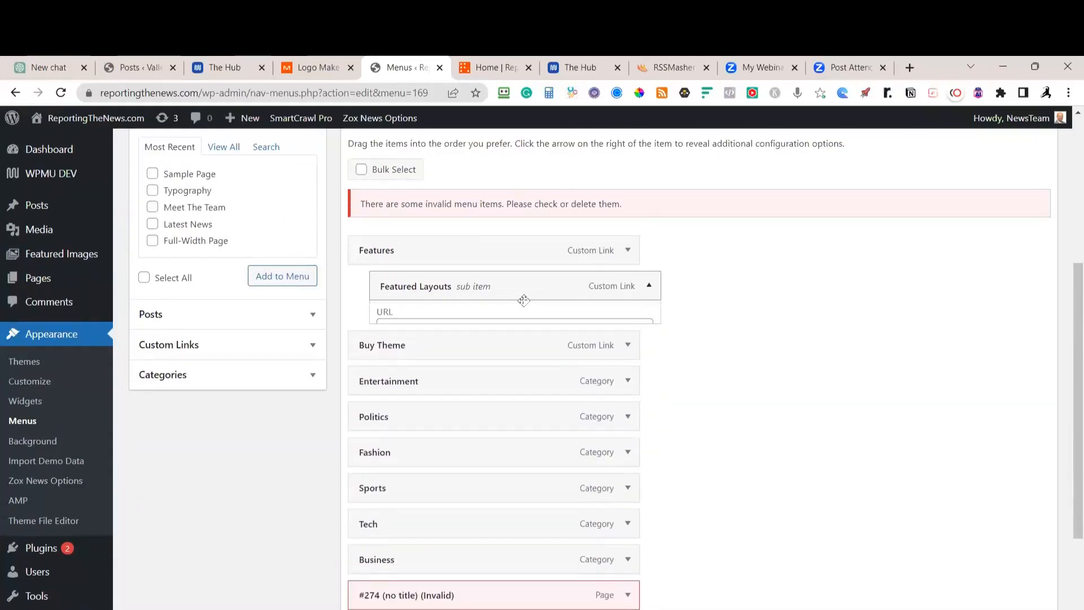
left_click(390, 441)
left_click(628, 250)
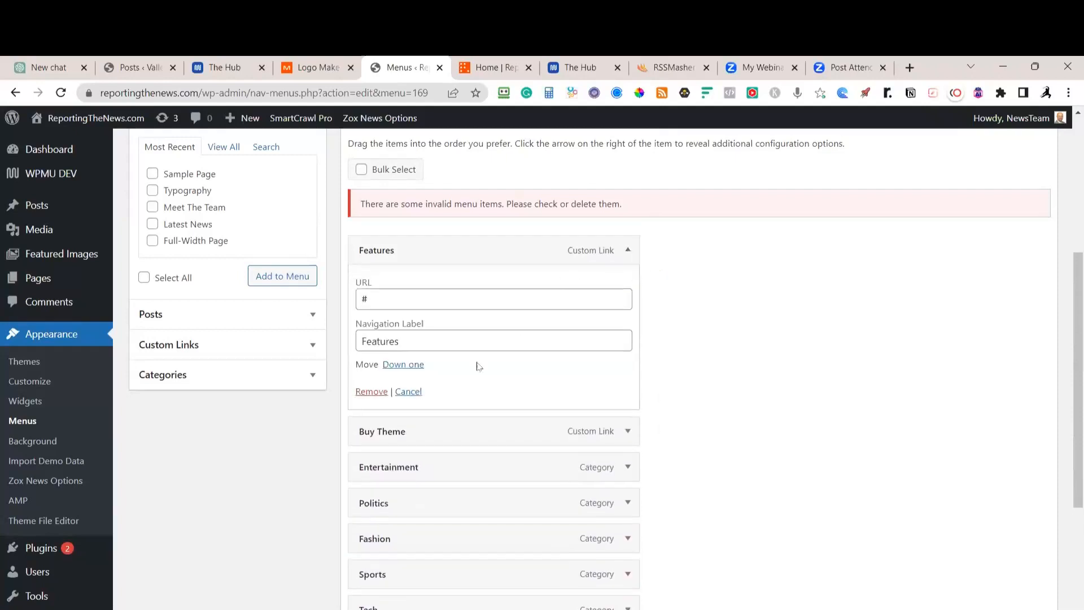
left_click(378, 395)
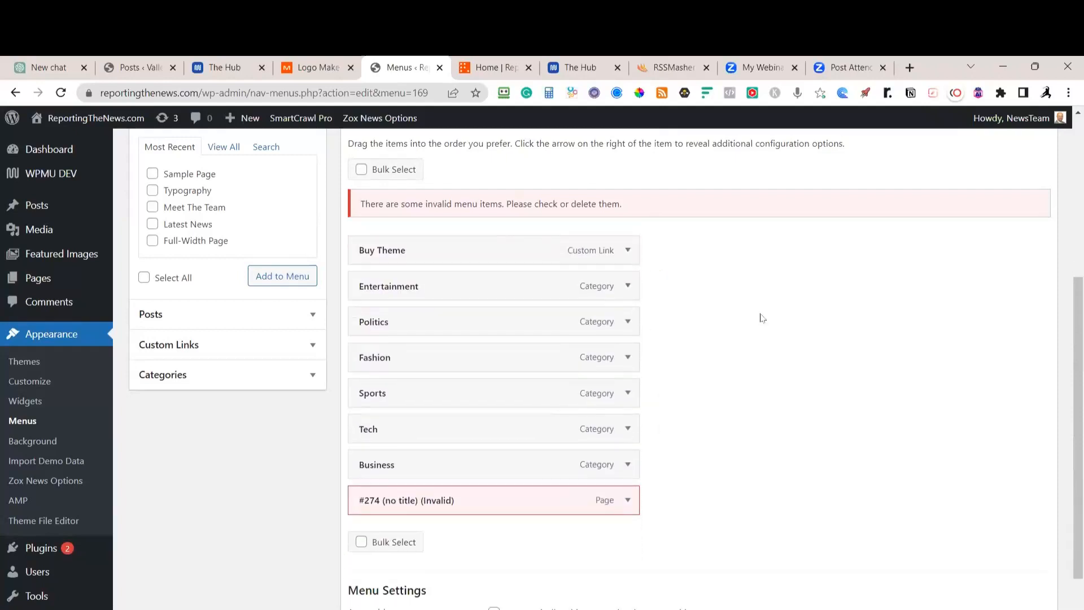
left_click(629, 250)
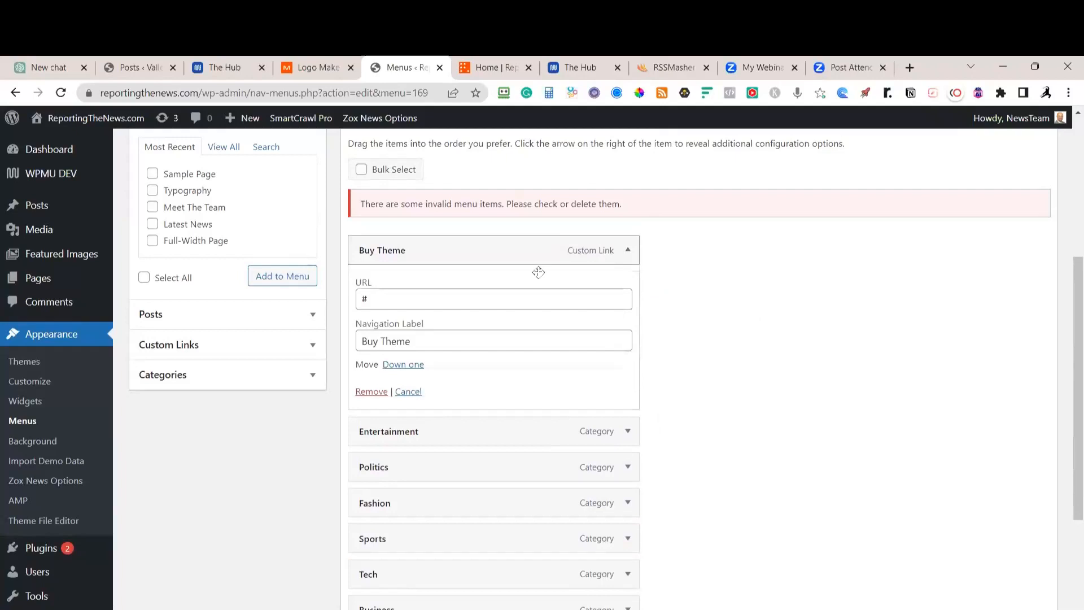
left_click(363, 390)
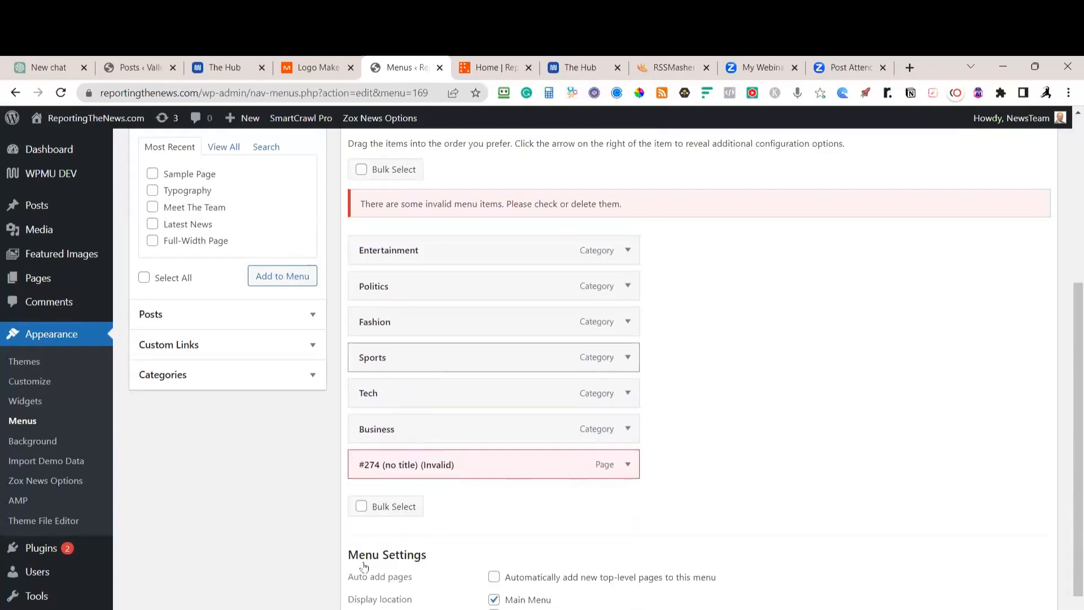
Expand the invalid '#274 (no title)' menu item's settings
left_click(628, 465)
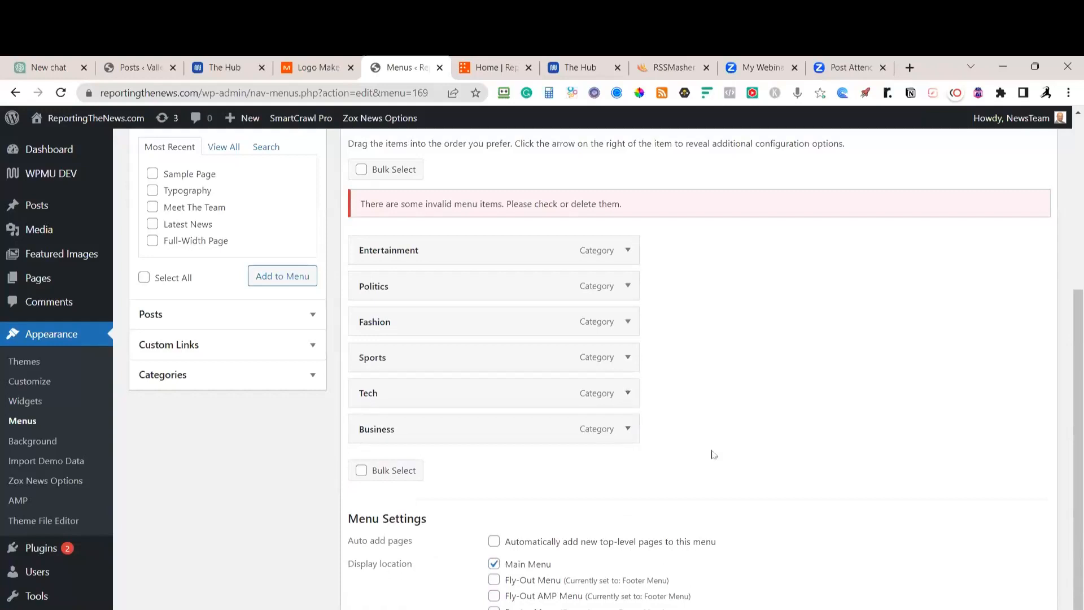
scroll(728, 342, "up", 3)
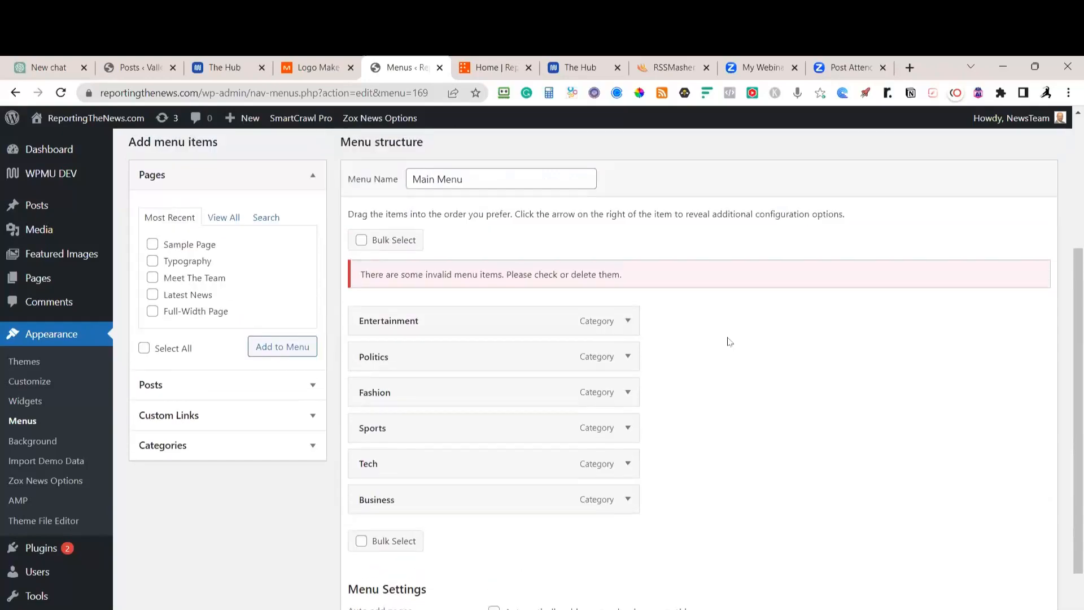
scroll(757, 334, "down", 1)
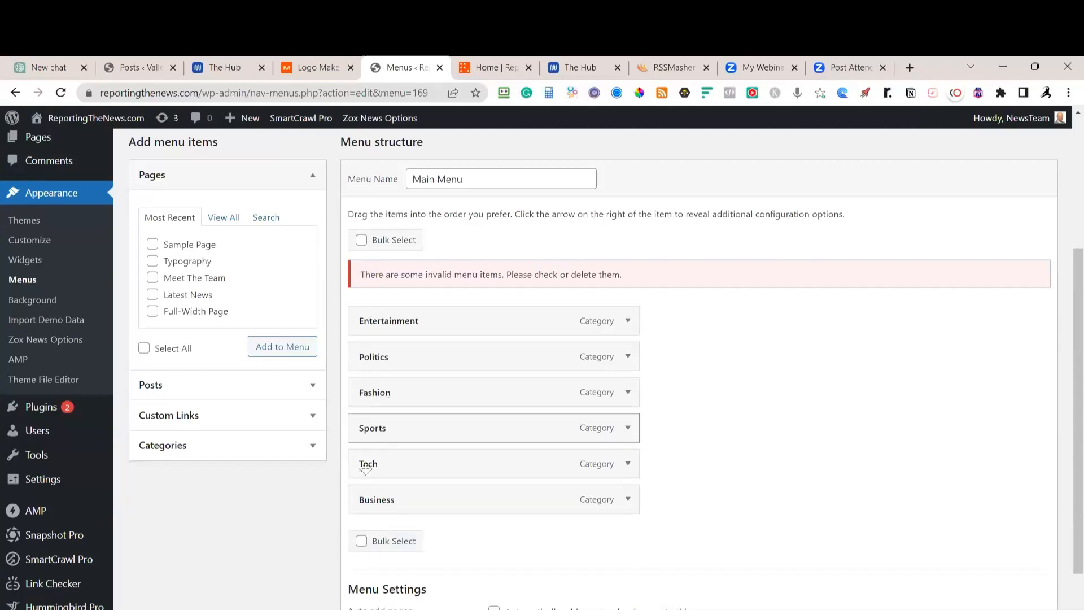
Add the Politics and Videos categories to the Main Menu from the full category list
left_click(172, 449)
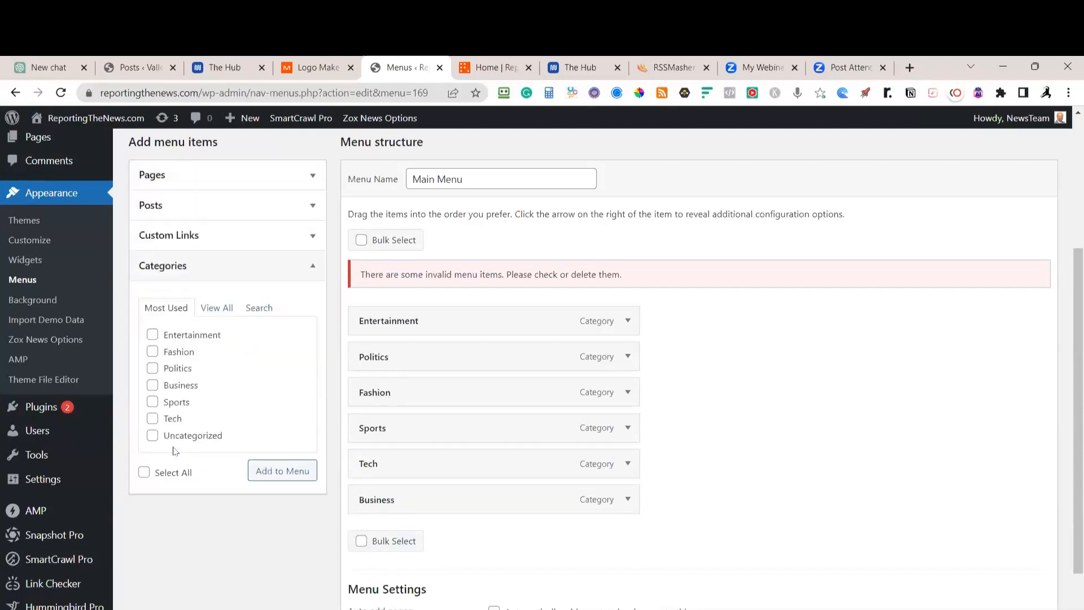
left_click(215, 316)
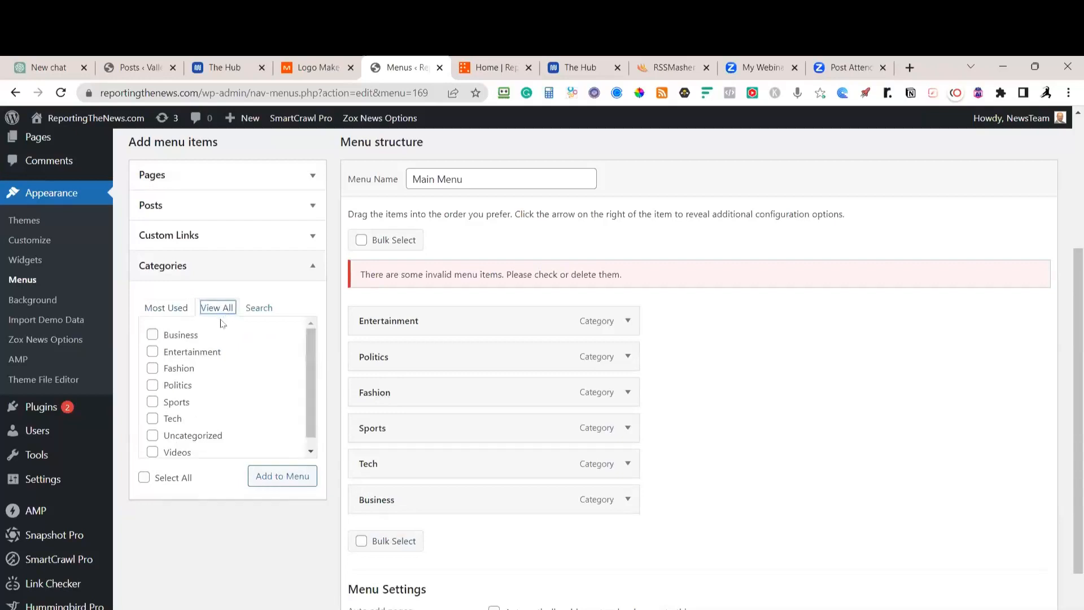
left_click(153, 385)
left_click(153, 453)
left_click(277, 484)
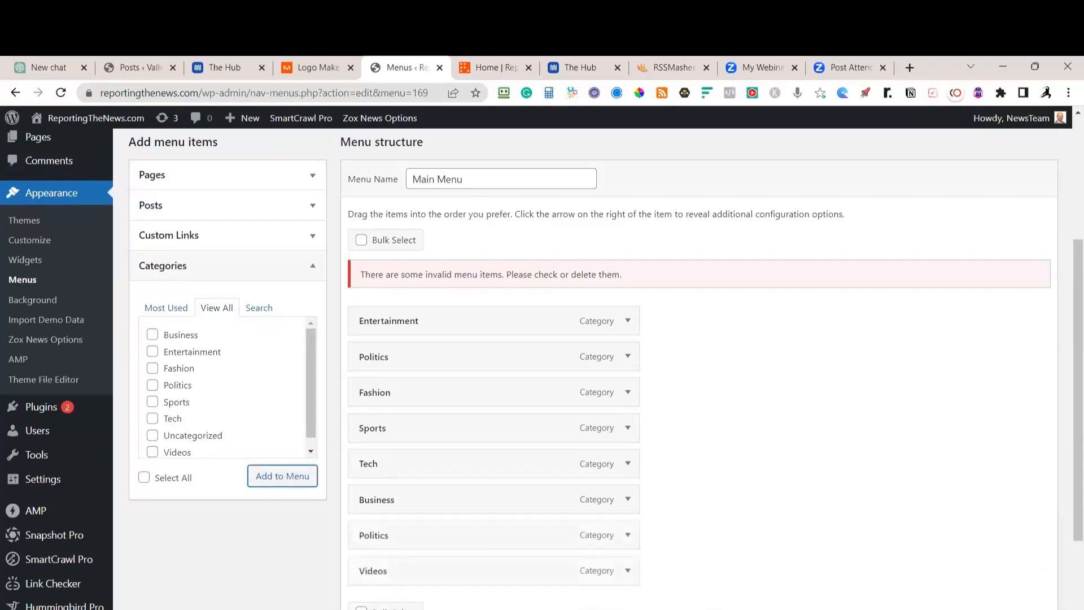
Remove the duplicate Politics item, save the Main Menu, and reload the home page
left_click(627, 477)
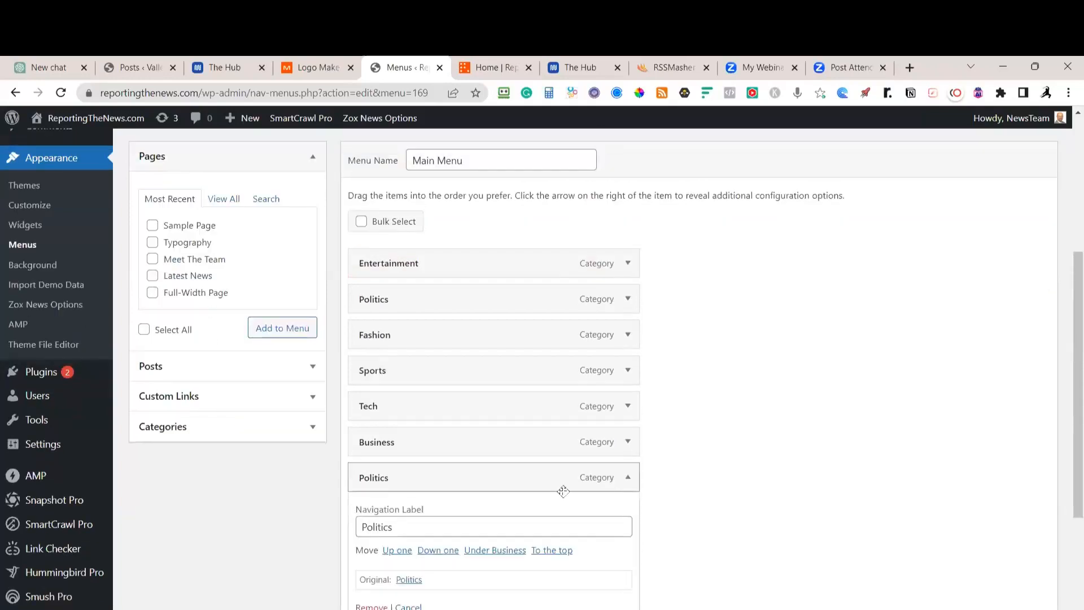
scroll(529, 506, "down", 2)
left_click(378, 467)
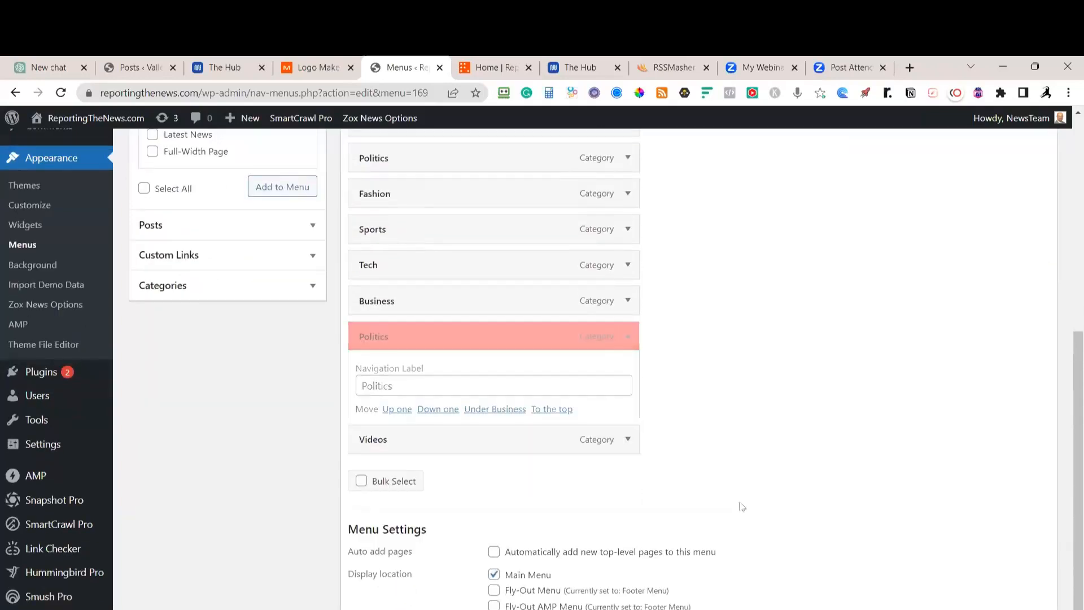
left_click(1018, 588)
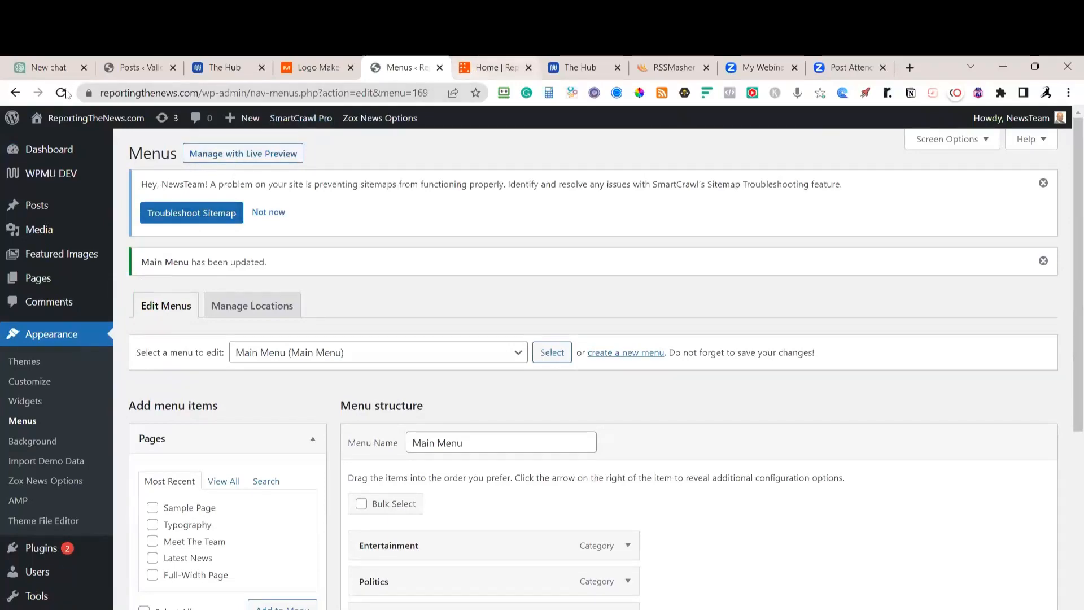
left_click(496, 67)
left_click(65, 93)
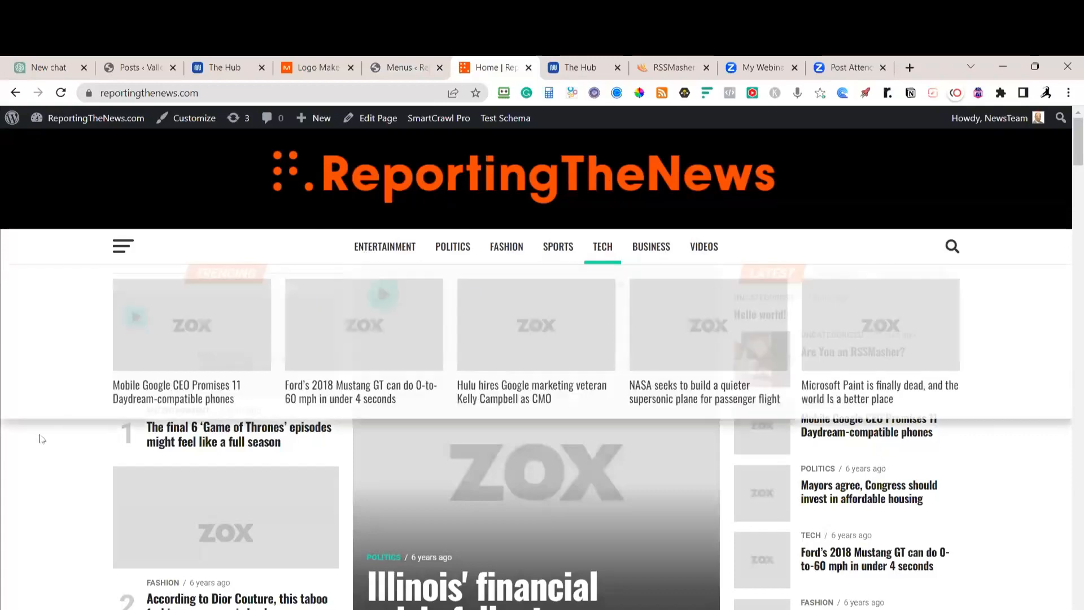
left_click(120, 250)
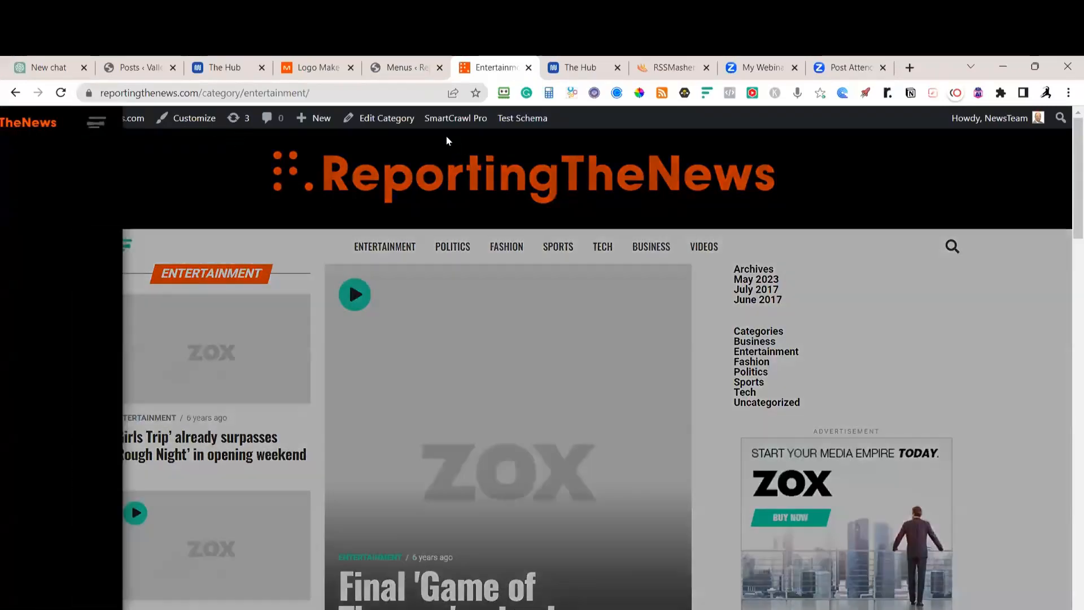
mouse_move(109, 119)
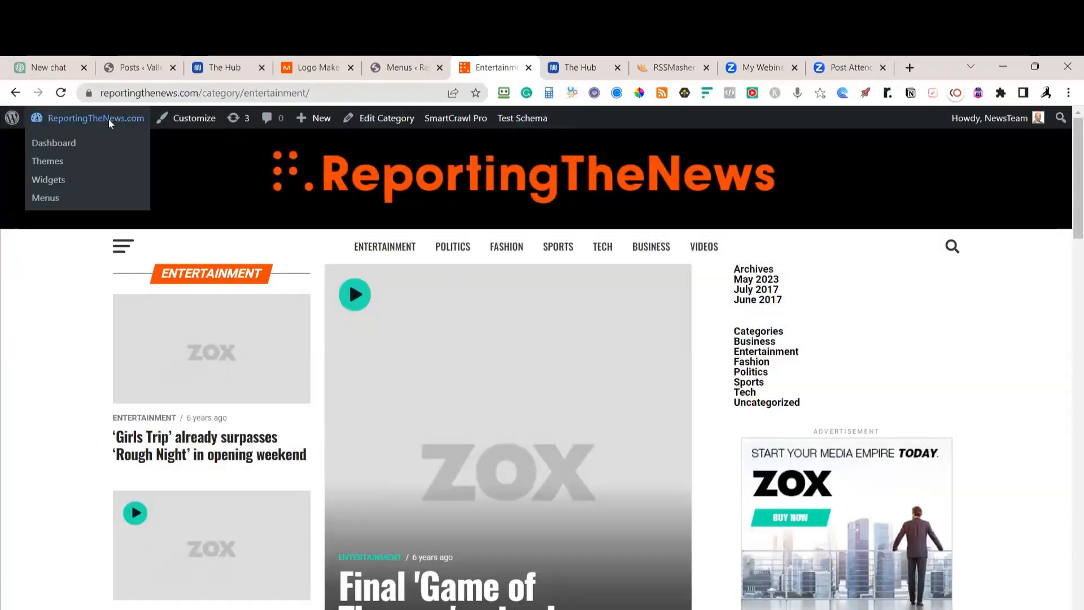
left_click(395, 67)
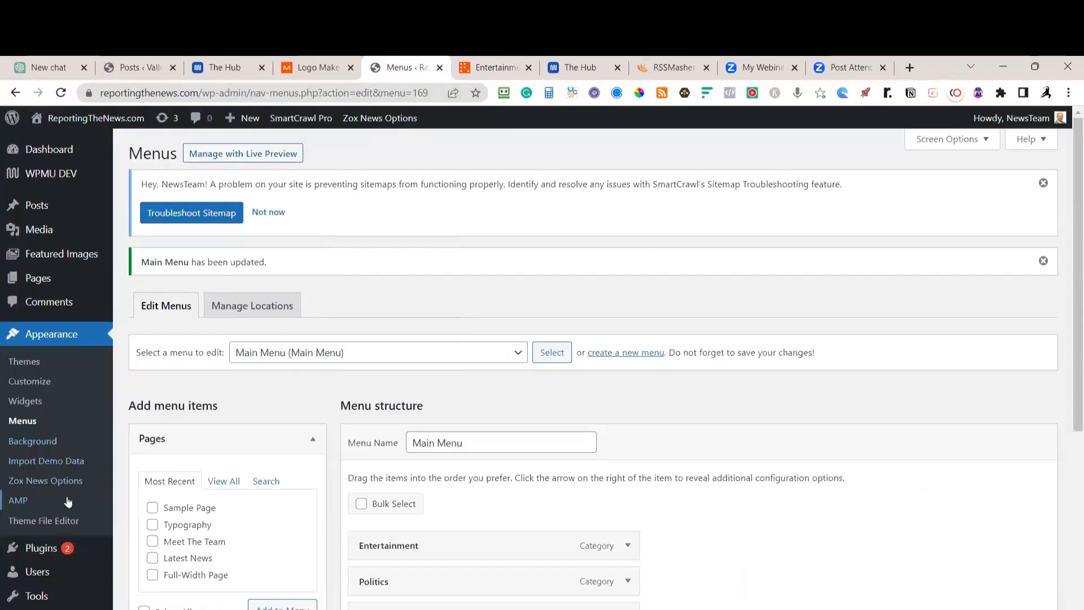
Check the Main Menu's items in the customizer's Menus panel, then exit to the Widgets page
left_click(44, 384)
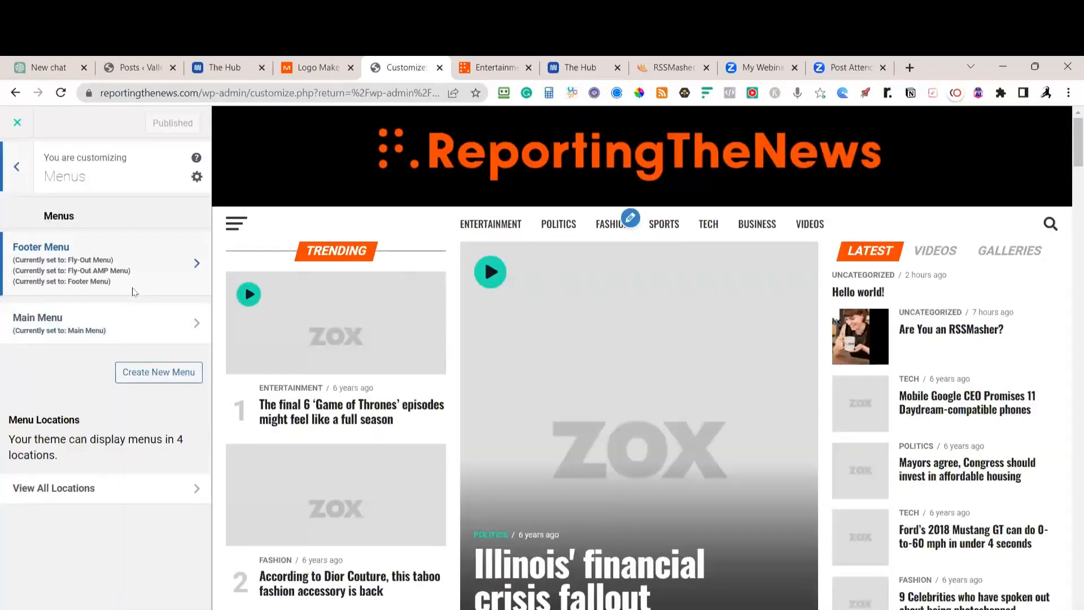
left_click(126, 320)
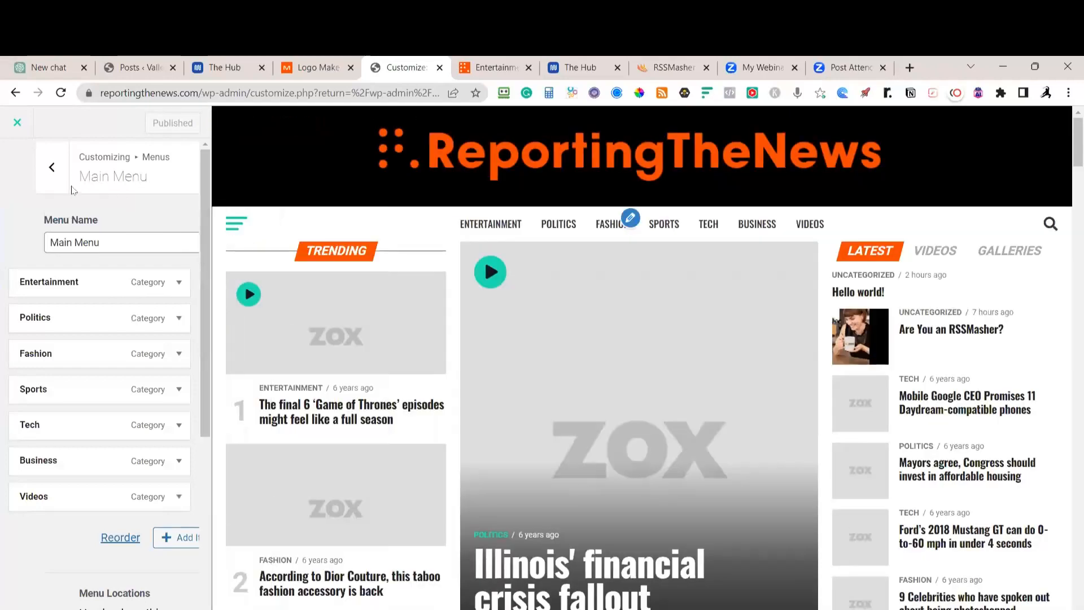
left_click(52, 168)
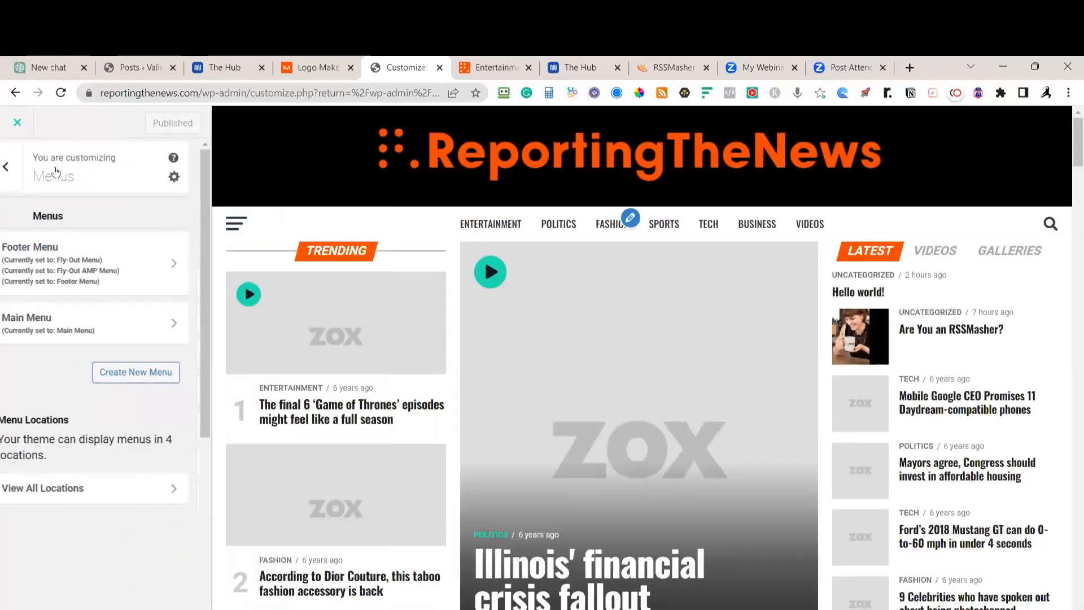
left_click(17, 168)
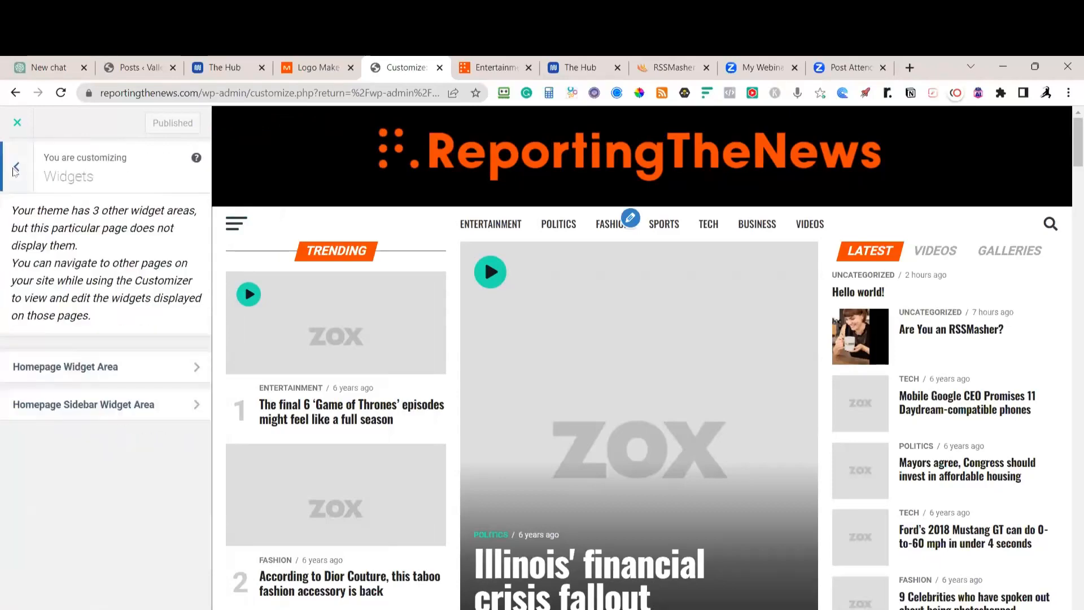
left_click(17, 120)
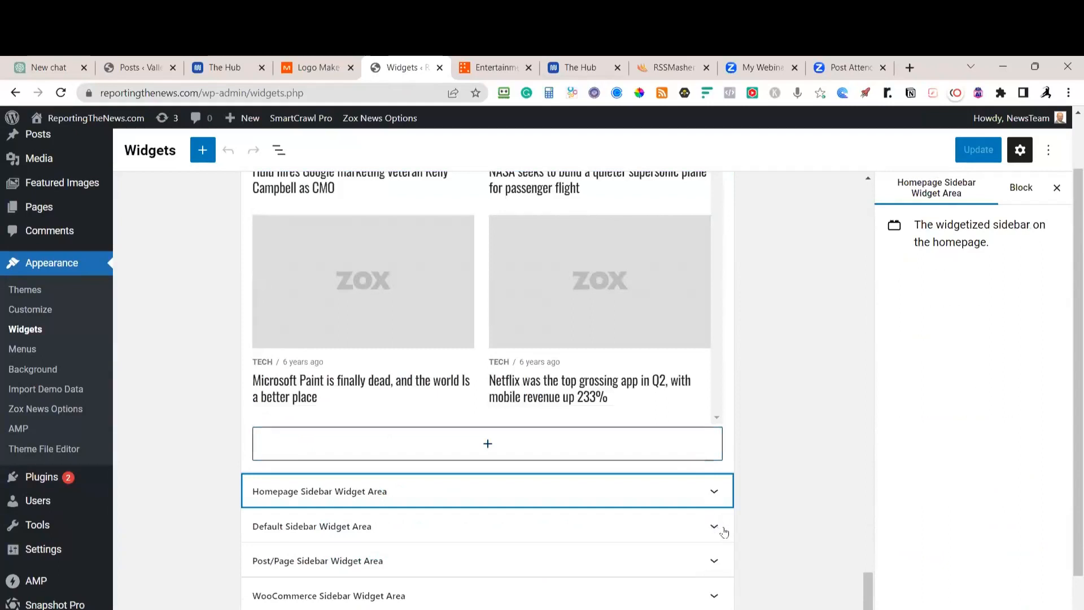
Inspect the Default Sidebar widget area and scroll the widgets preview, then return to Menus
left_click(714, 526)
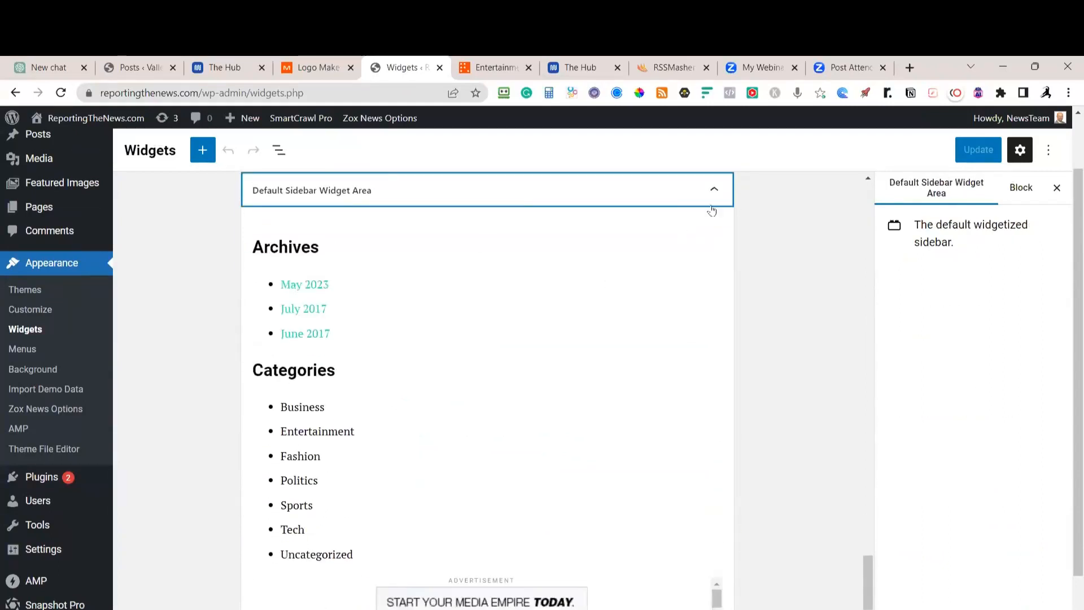
left_click(716, 192)
scroll(642, 516, "down", 1)
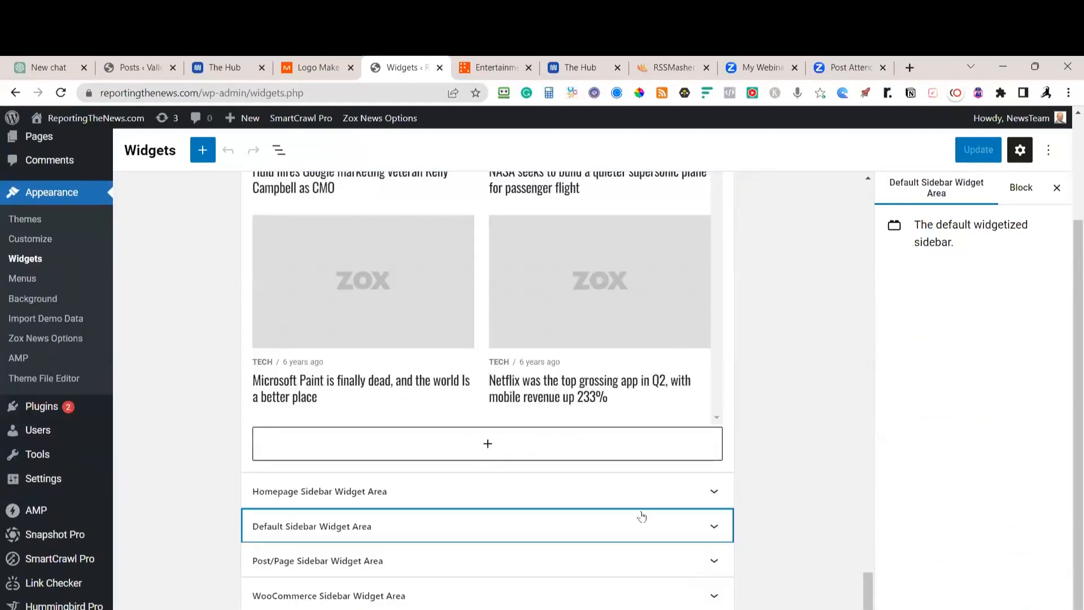
scroll(669, 558, "down", 1)
scroll(638, 529, "up", 10)
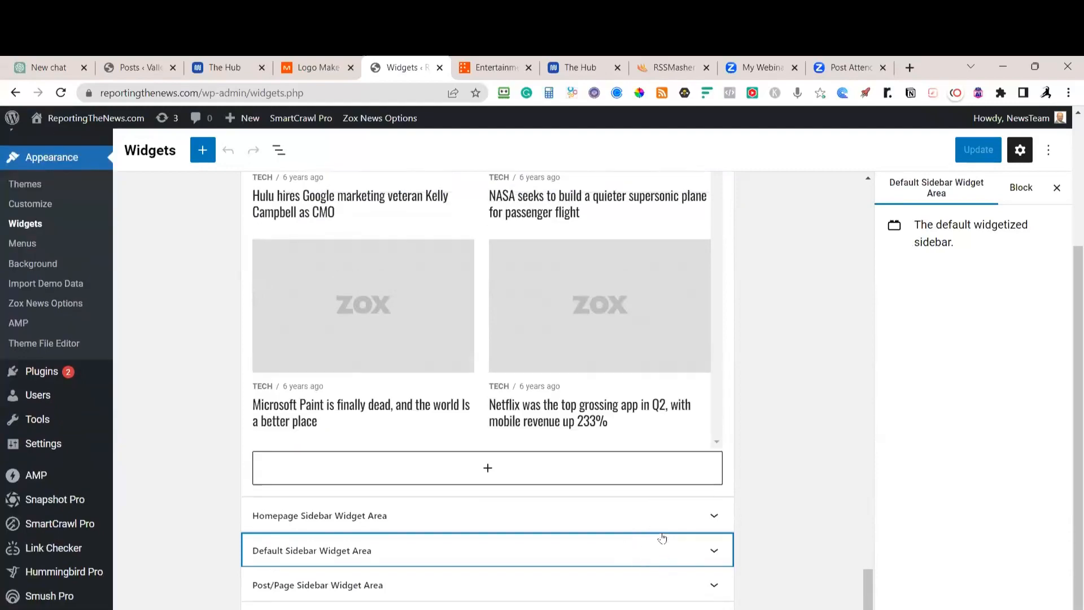
scroll(661, 525, "up", 10)
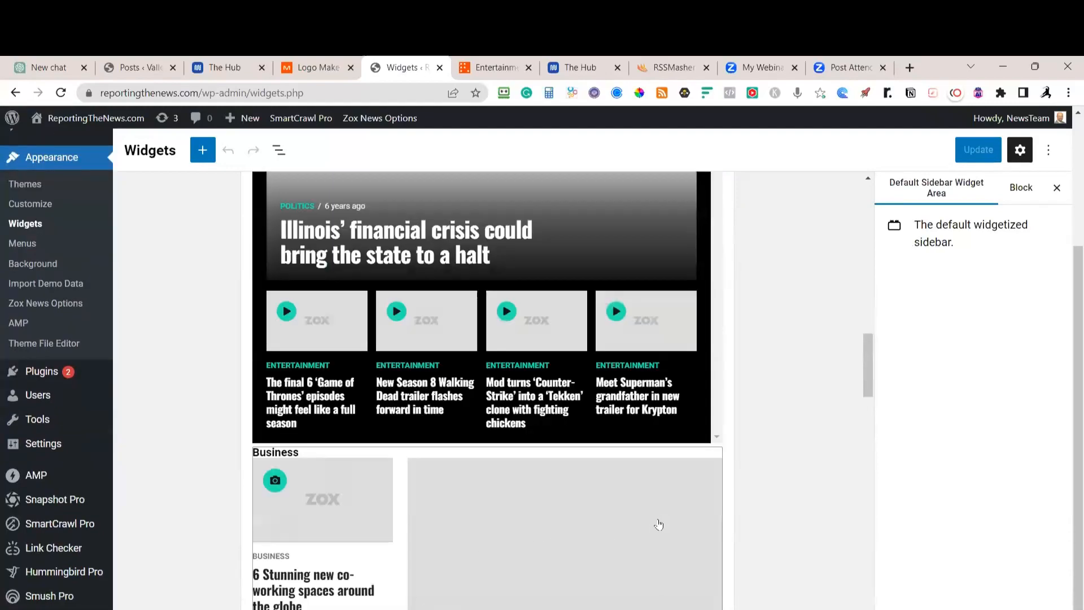
scroll(658, 525, "up", 10)
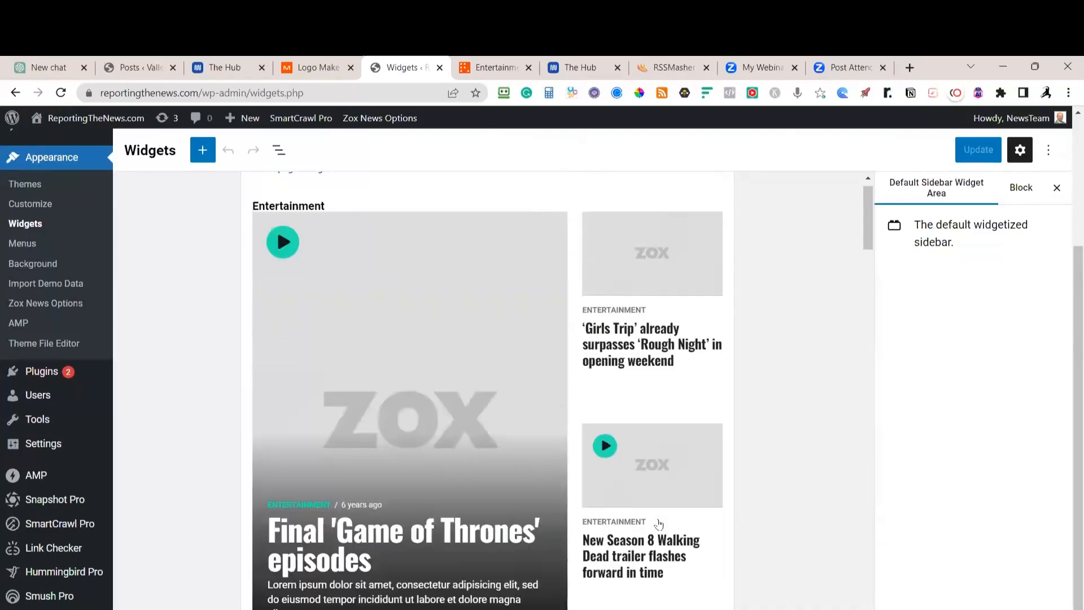
scroll(661, 543, "down", 5)
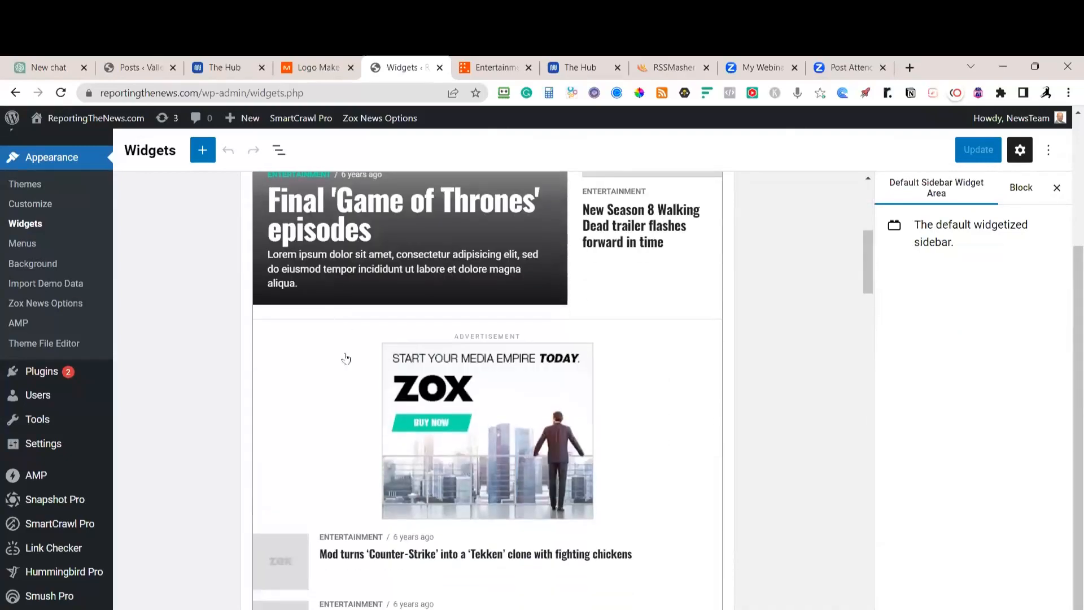
scroll(225, 387, "down", 8)
scroll(191, 406, "down", 10)
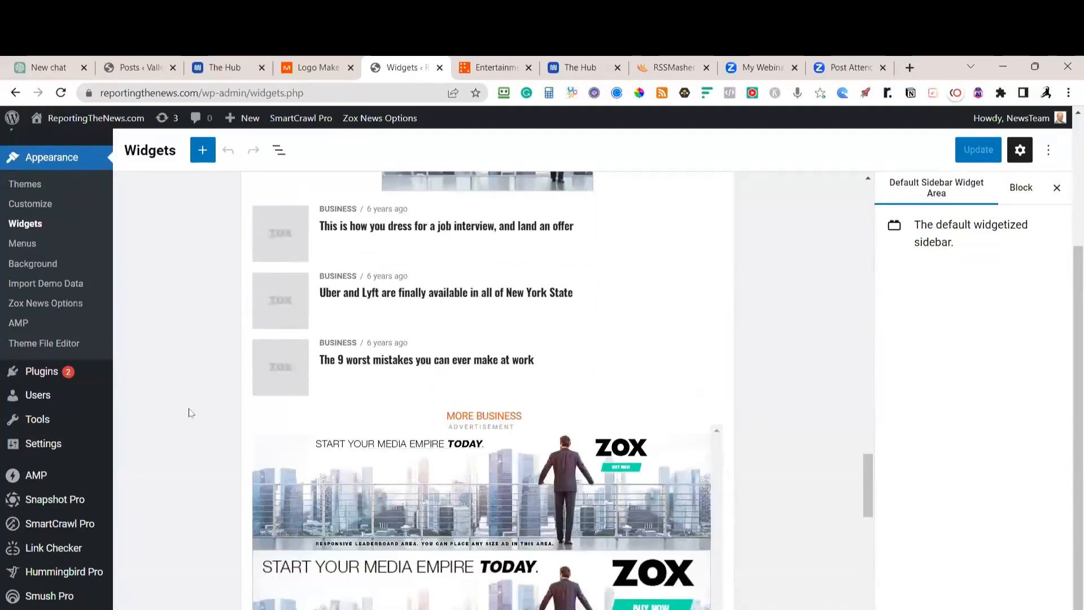
scroll(191, 410, "down", 12)
scroll(192, 397, "up", 10)
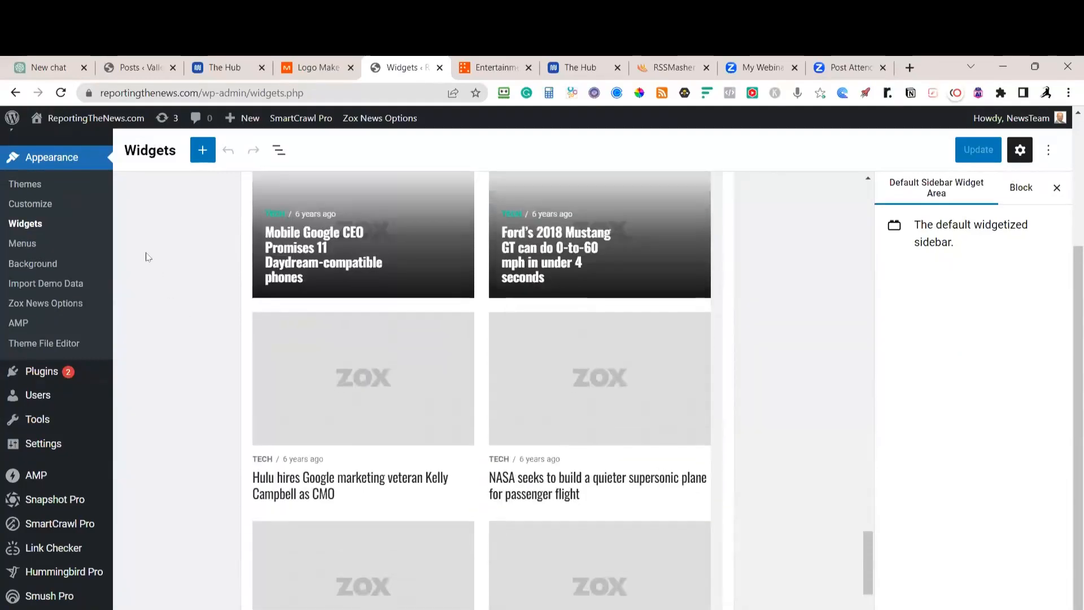
left_click(28, 249)
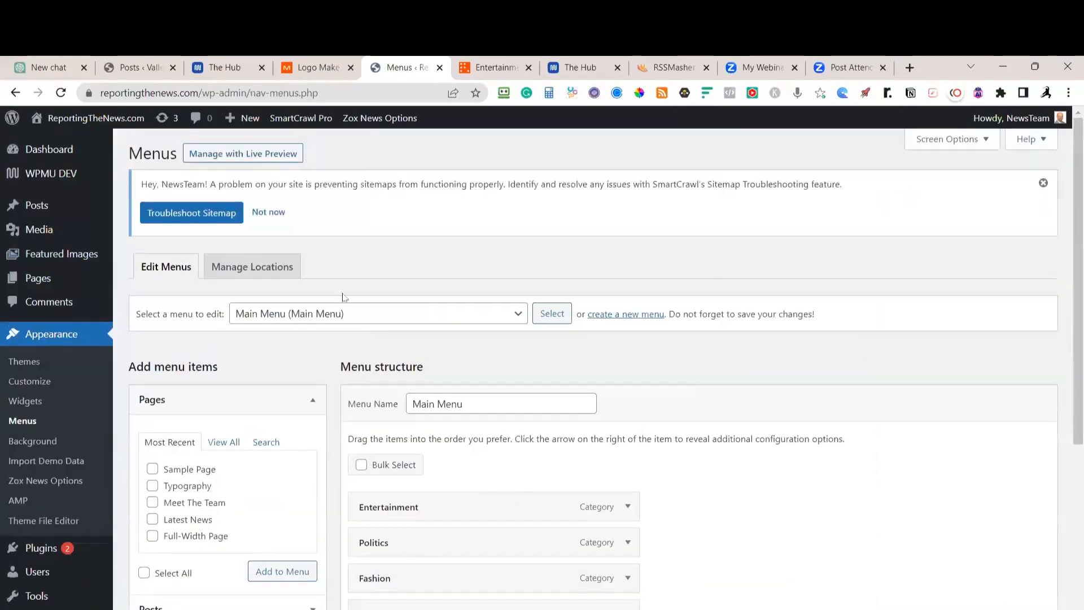
Check the theme's menu locations, then select the Footer Menu for editing
left_click(250, 266)
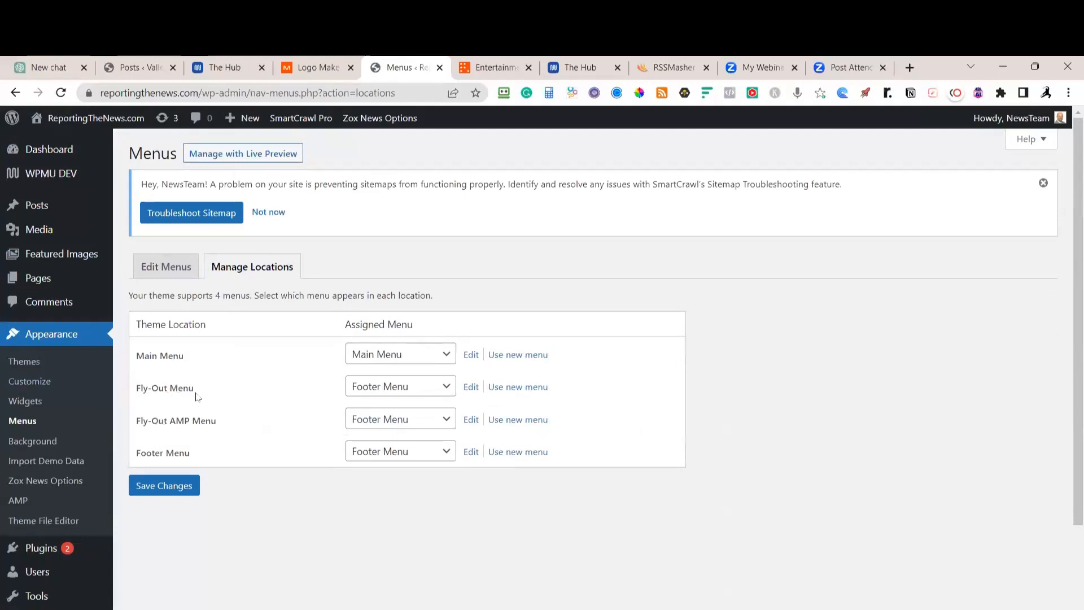
left_click(165, 270)
left_click(518, 314)
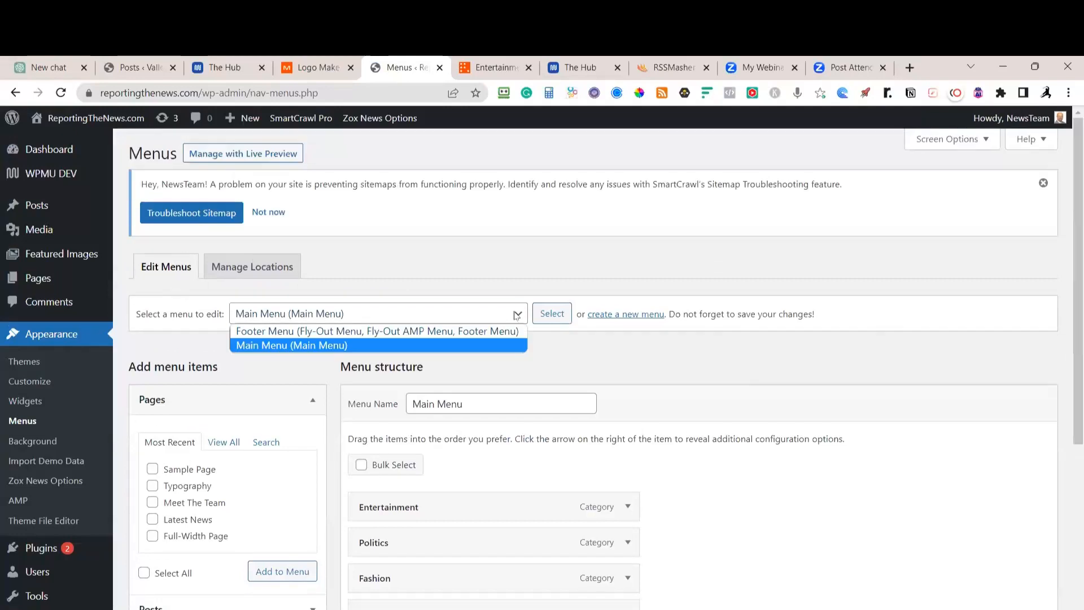
left_click(418, 332)
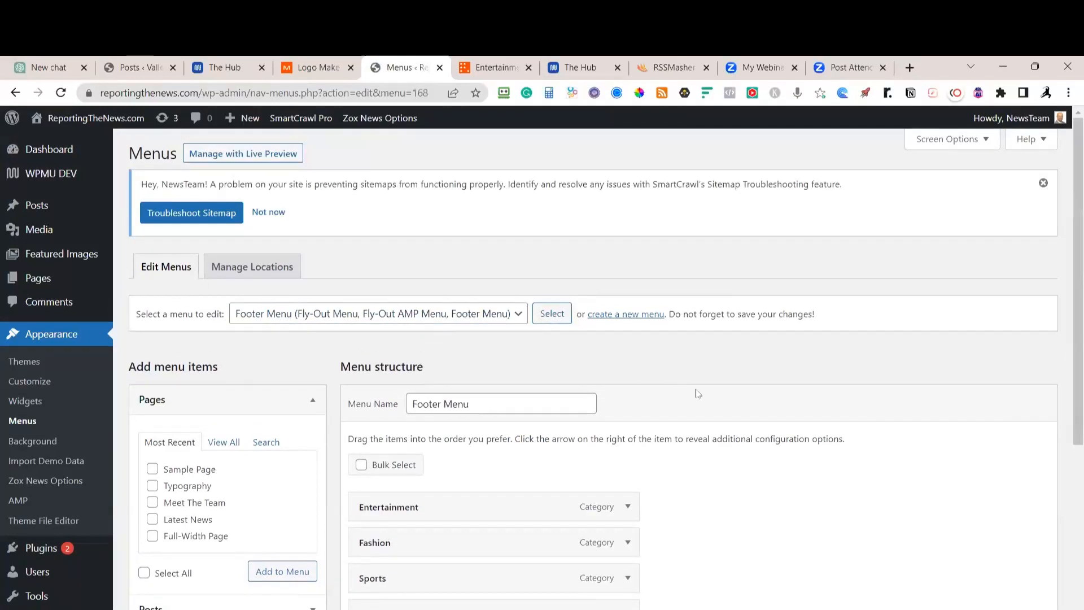
Save the Footer Menu and tick Add Categories as done in the Notion checklist
scroll(696, 392, "down", 5)
left_click(1019, 585)
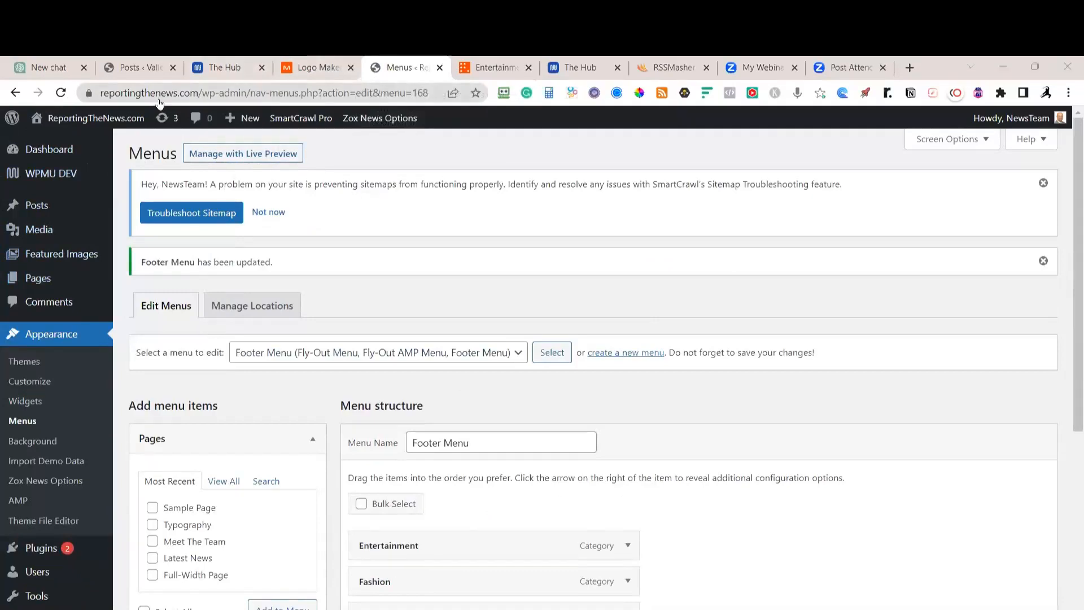
key("alt+Tab")
left_click(418, 493)
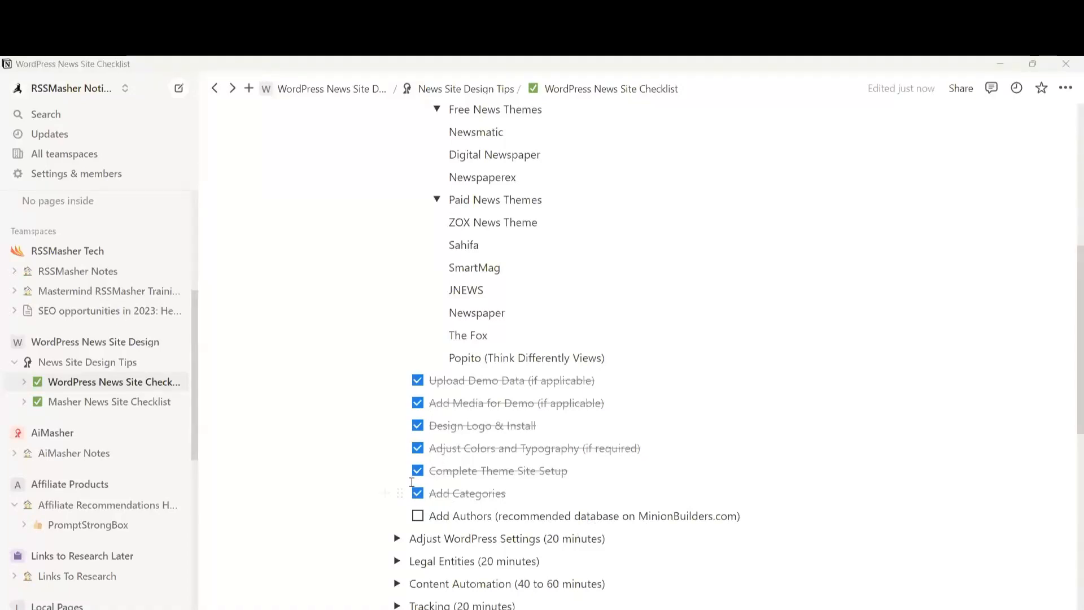
Switch from the Notion checklist back to the WordPress admin
key("alt+Tab")
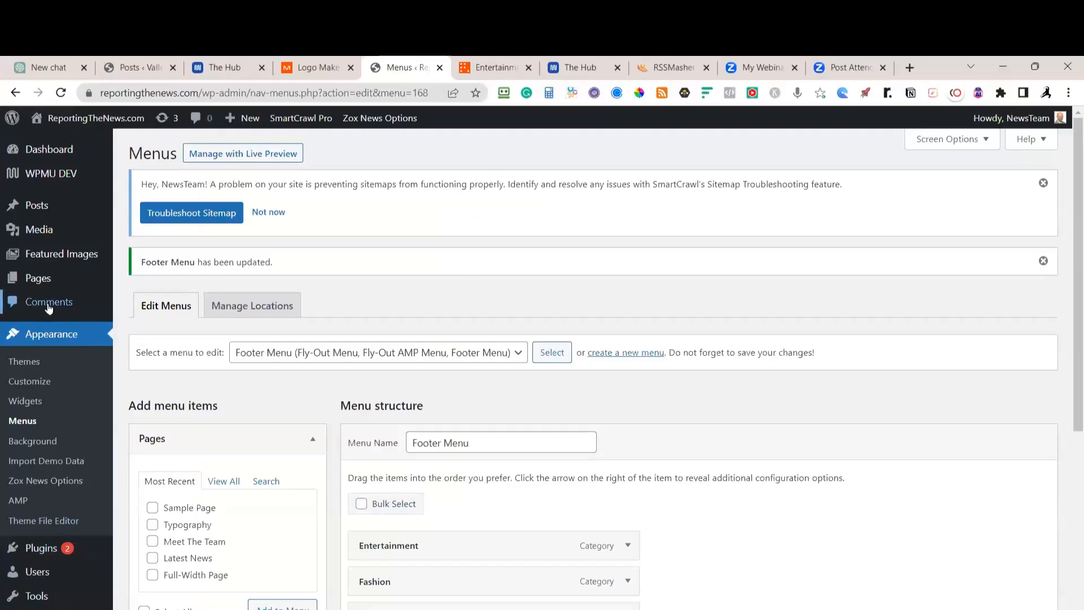
Go to Users > All Users and start a new user with Add New
scroll(49, 307, "down", 2)
mouse_move(40, 433)
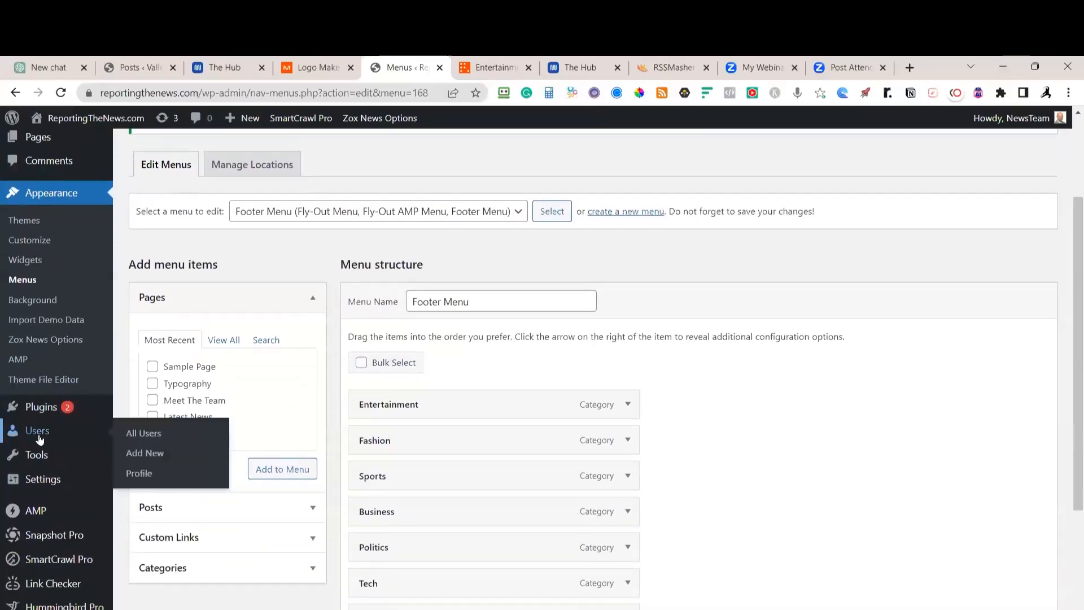
left_click(127, 438)
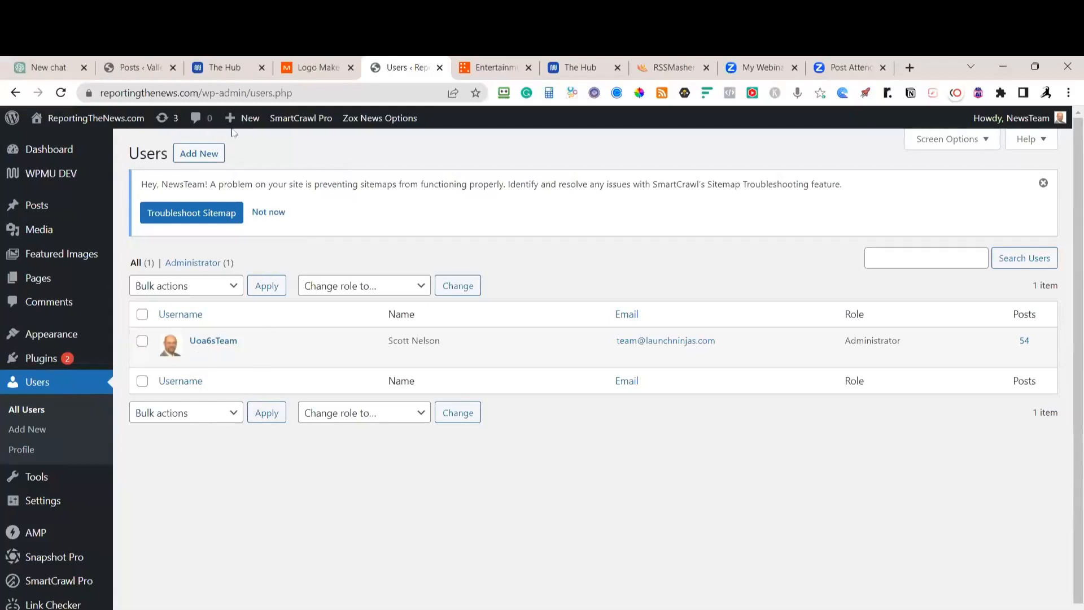
left_click(211, 153)
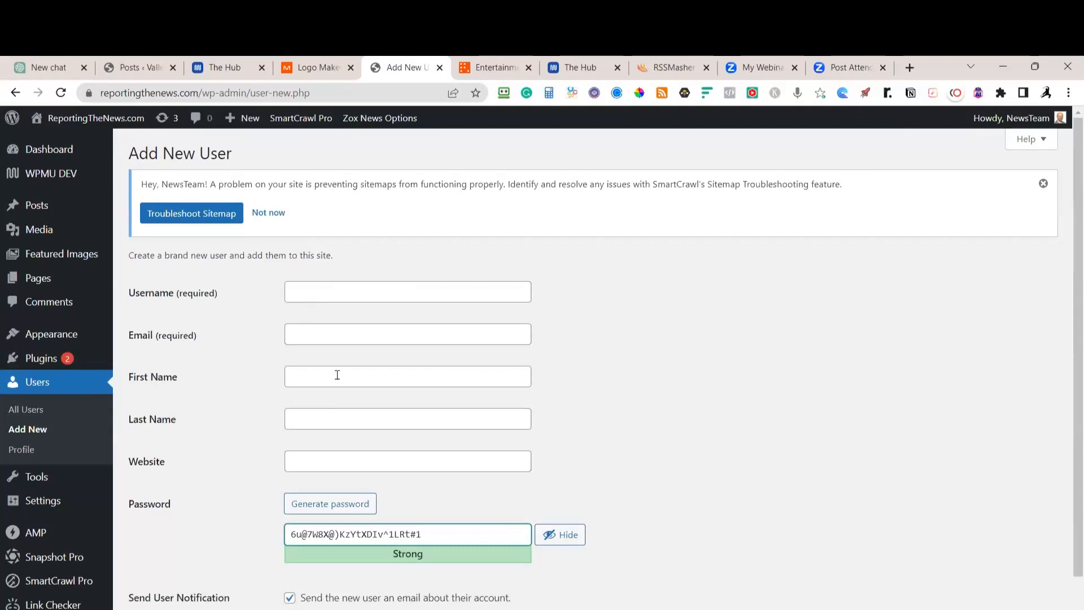
Enter the new user's first name, username and e-mail address
left_click(310, 381)
type("JOhnT")
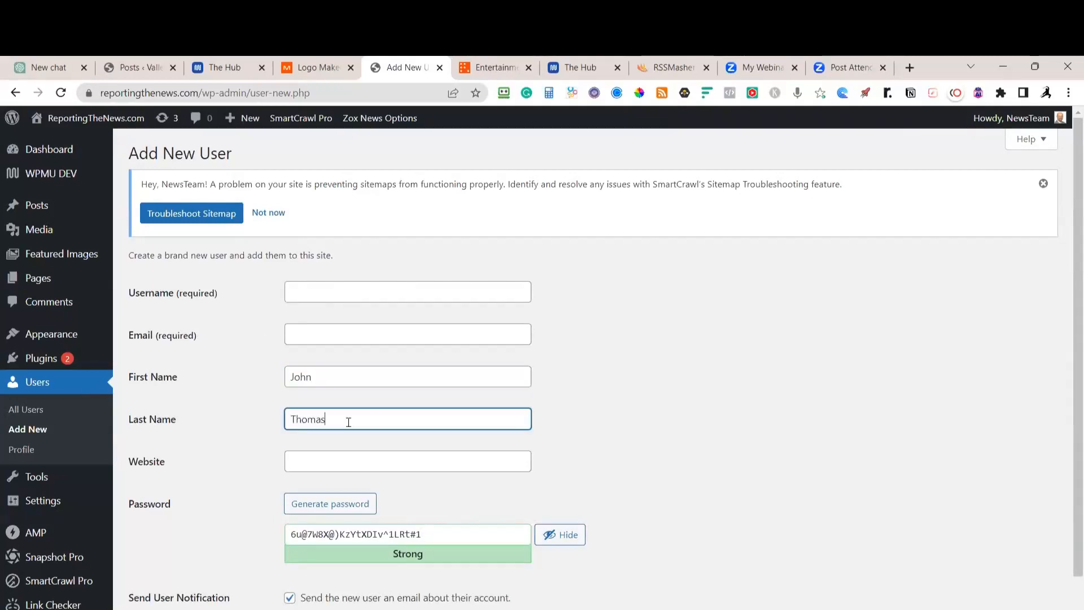
left_click(319, 289)
type("EDit")
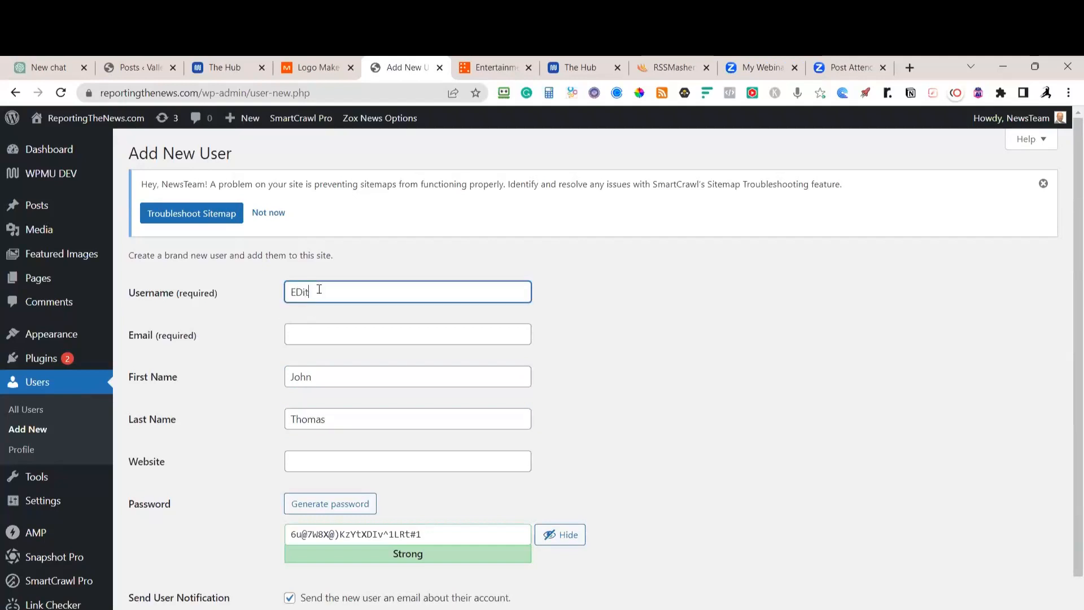
type("hiefEditor")
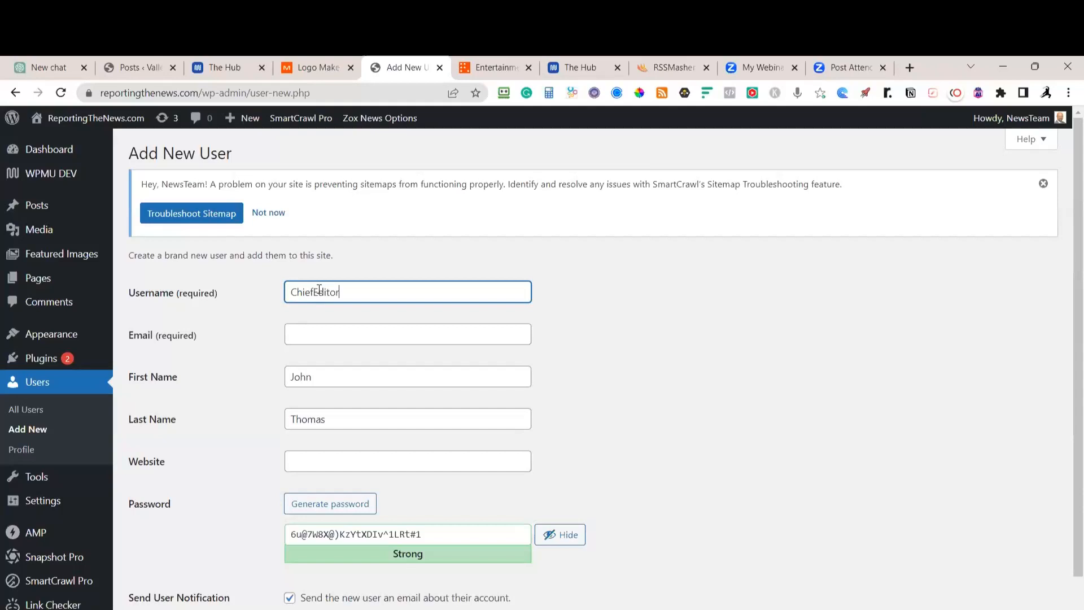
left_click(288, 329)
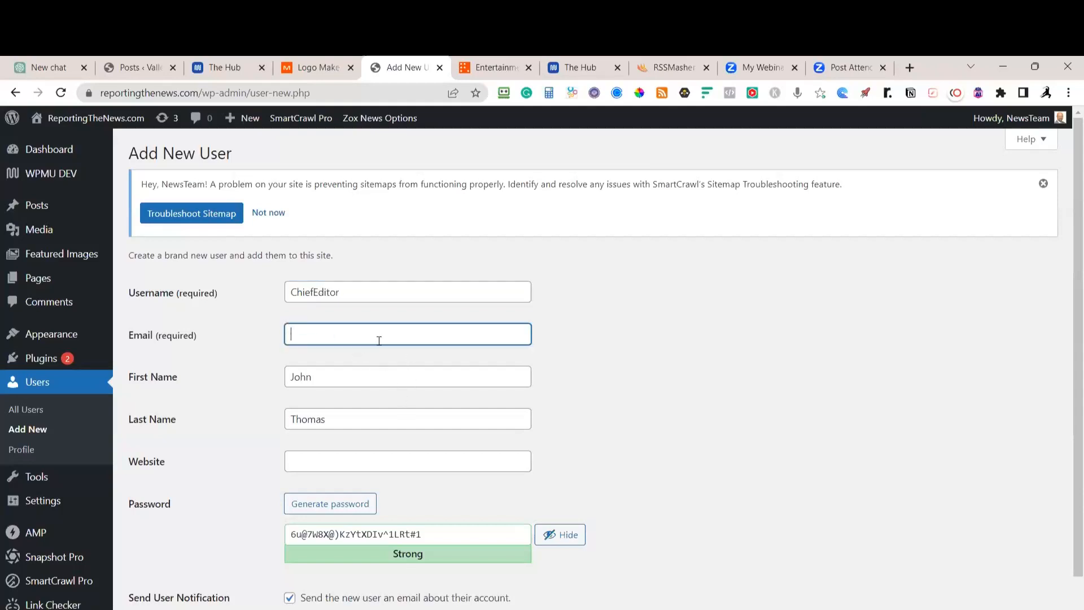
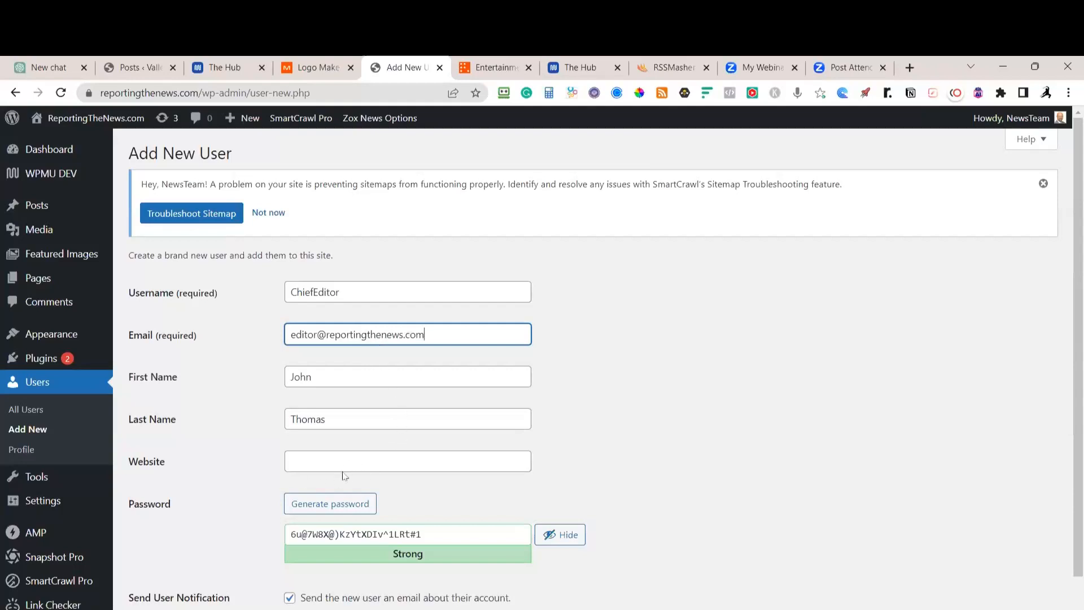
Assign the new user the Editor role
scroll(345, 553, "down", 2)
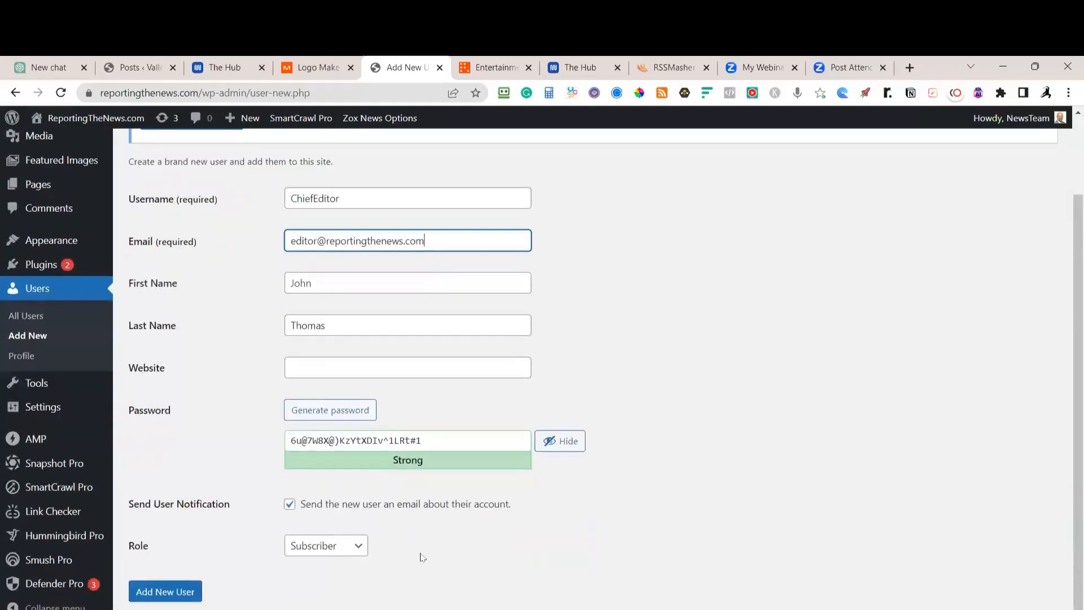
left_click(358, 545)
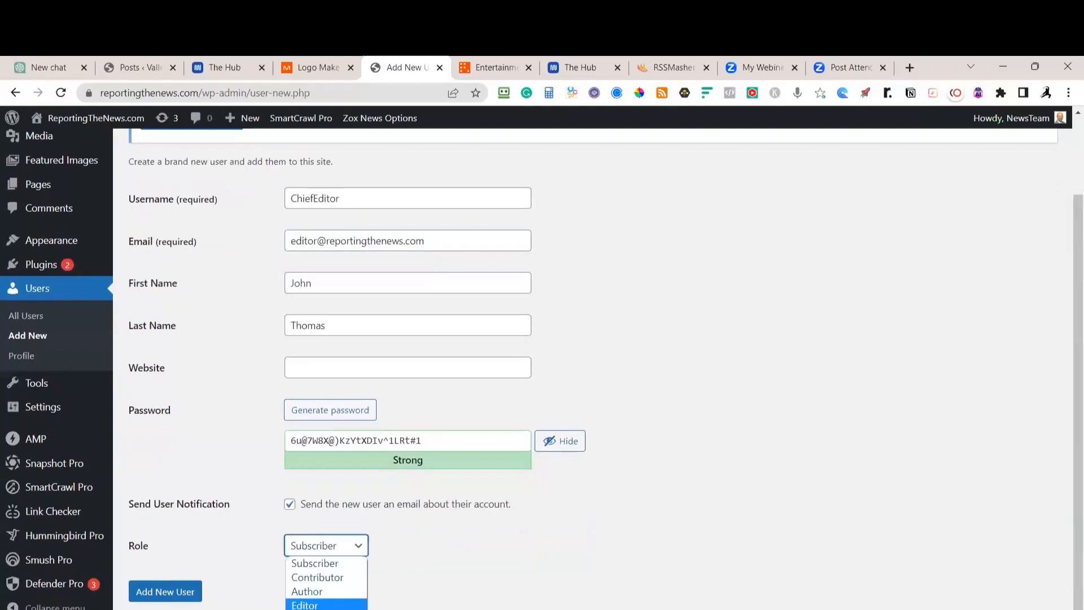
left_click(308, 605)
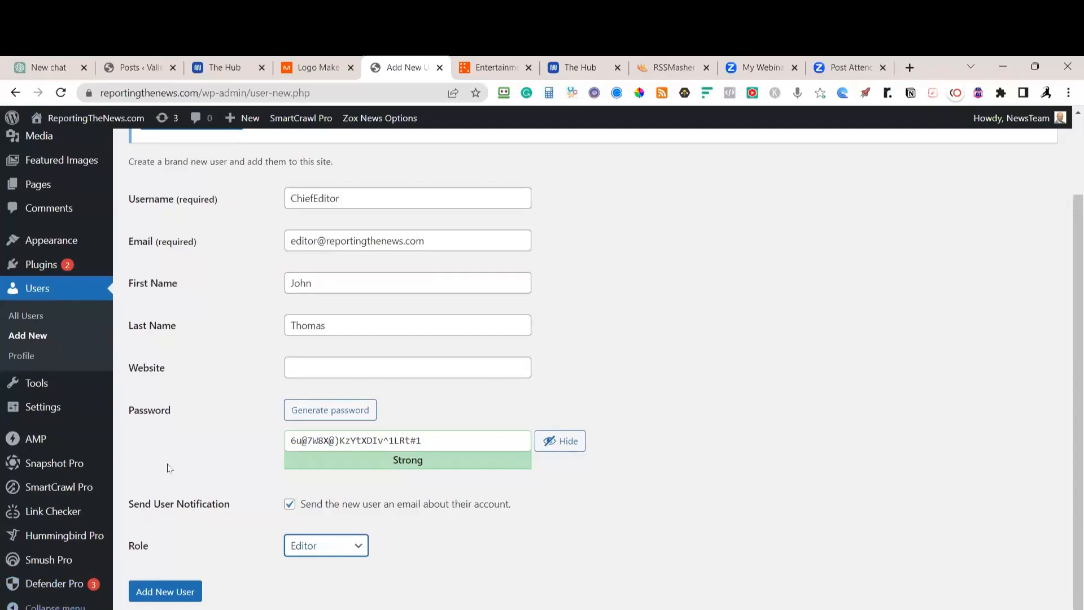
scroll(232, 476, "up", 2)
scroll(144, 526, "down", 1)
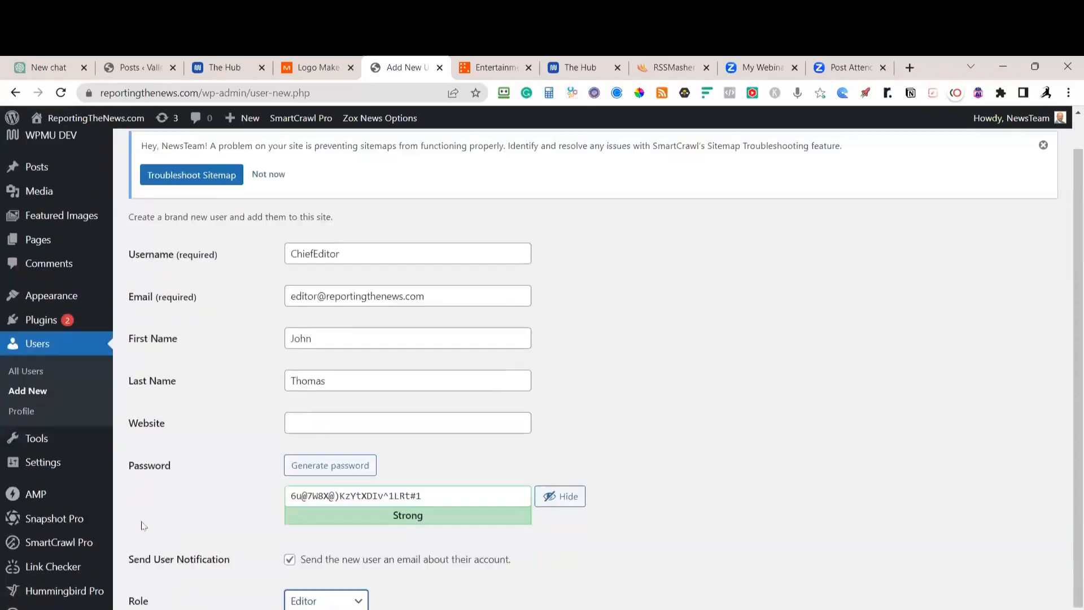
scroll(144, 526, "up", 1)
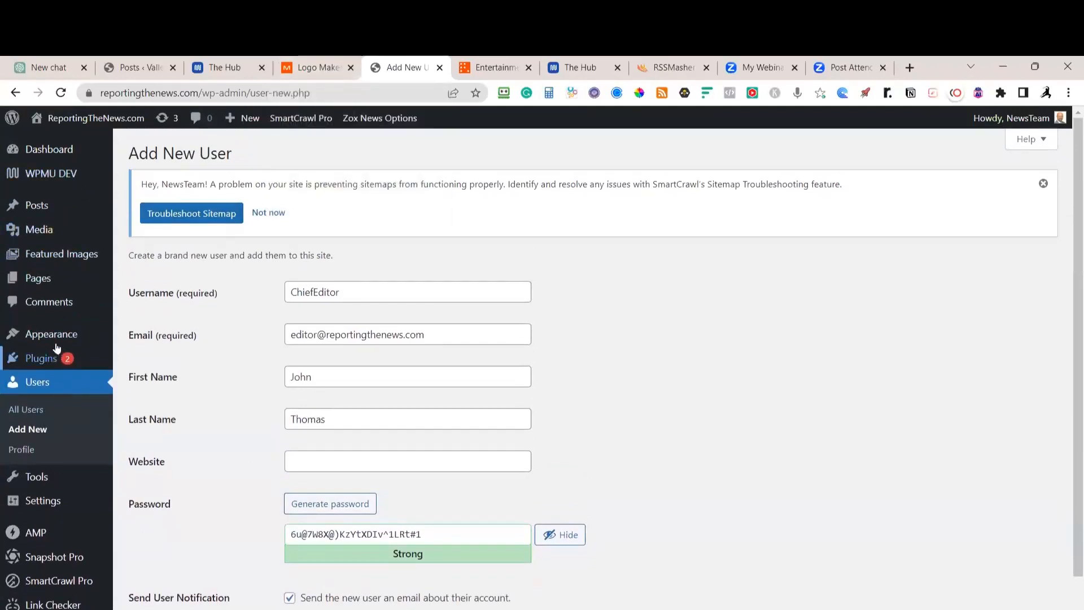
Open the Zox News Options page and scroll through its General settings
mouse_move(54, 337)
left_click(158, 456)
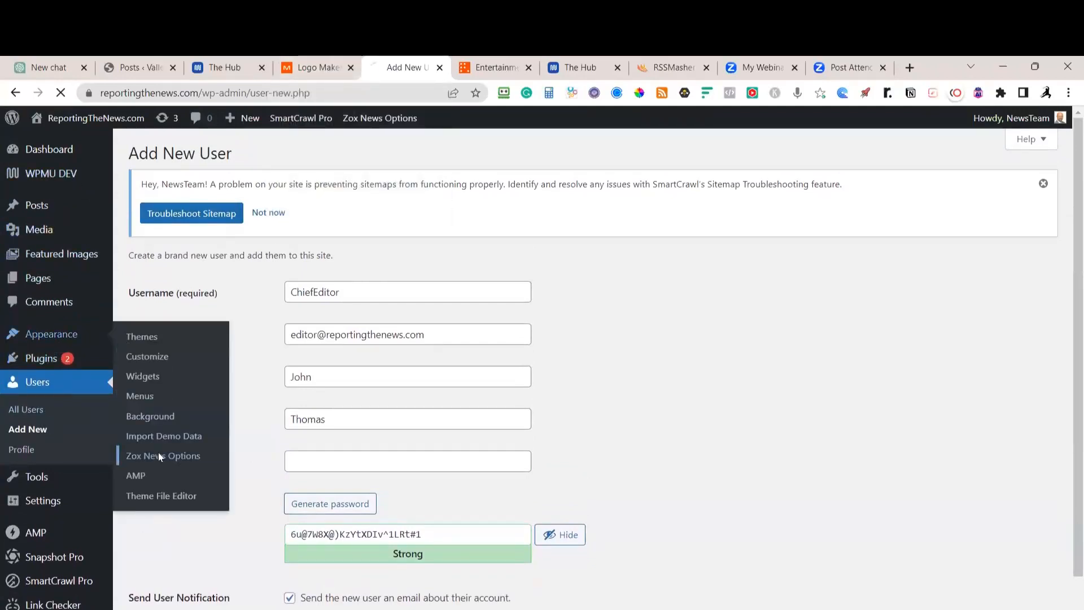
scroll(263, 446, "down", 1)
scroll(263, 446, "down", 1)
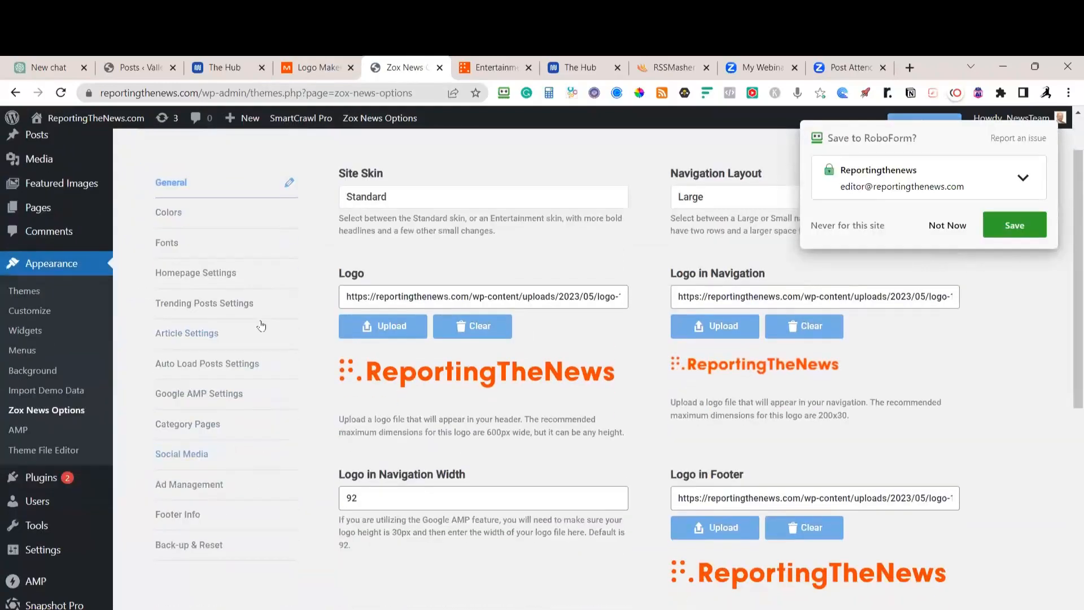
Check Add Authors in the Notion checklist, then expand 'Adjust WordPress Settings (20 minutes)'
key("alt+Tab")
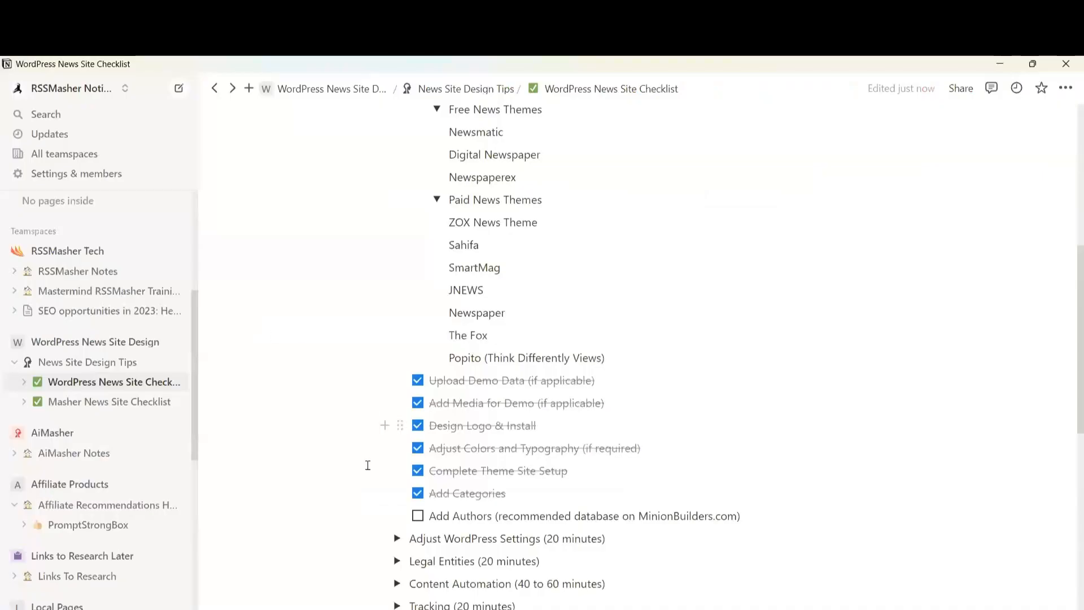
left_click(418, 515)
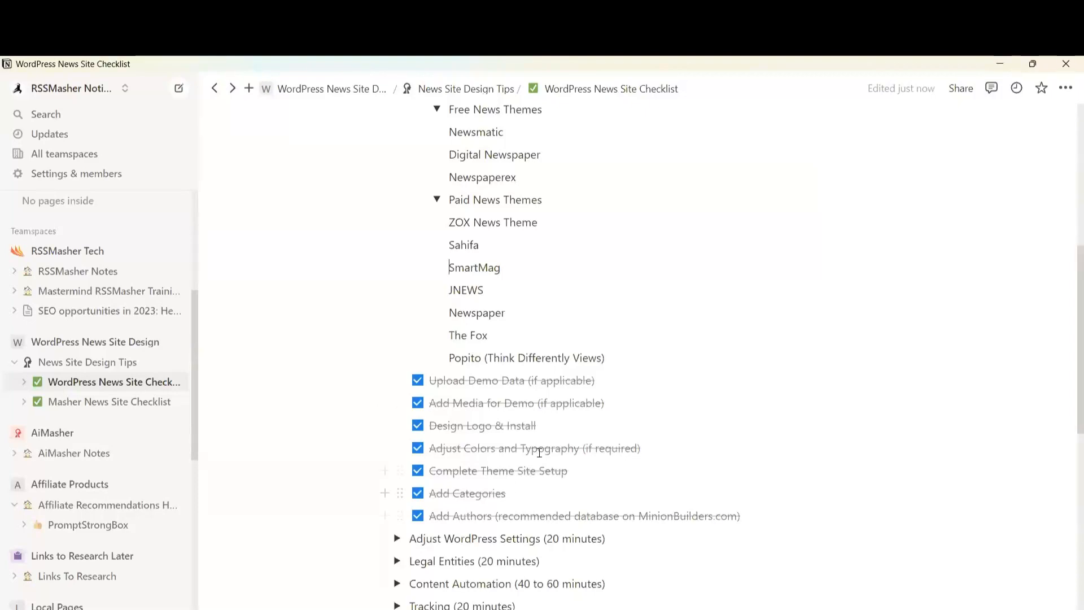
scroll(536, 395, "up", 6)
scroll(571, 332, "down", 6)
scroll(571, 332, "down", 5)
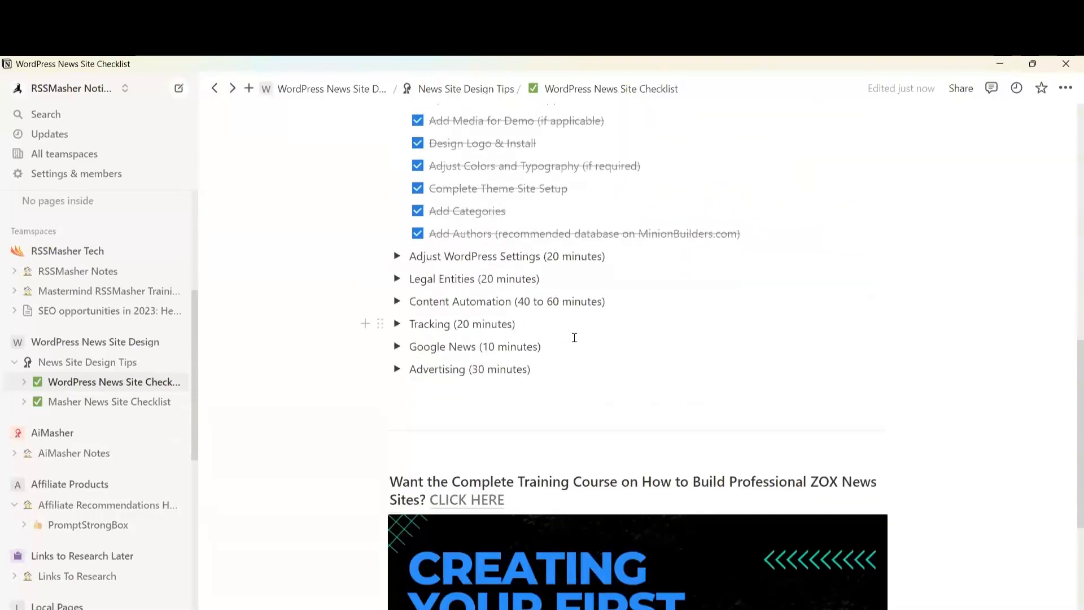
scroll(520, 231, "up", 6)
scroll(521, 233, "up", 2)
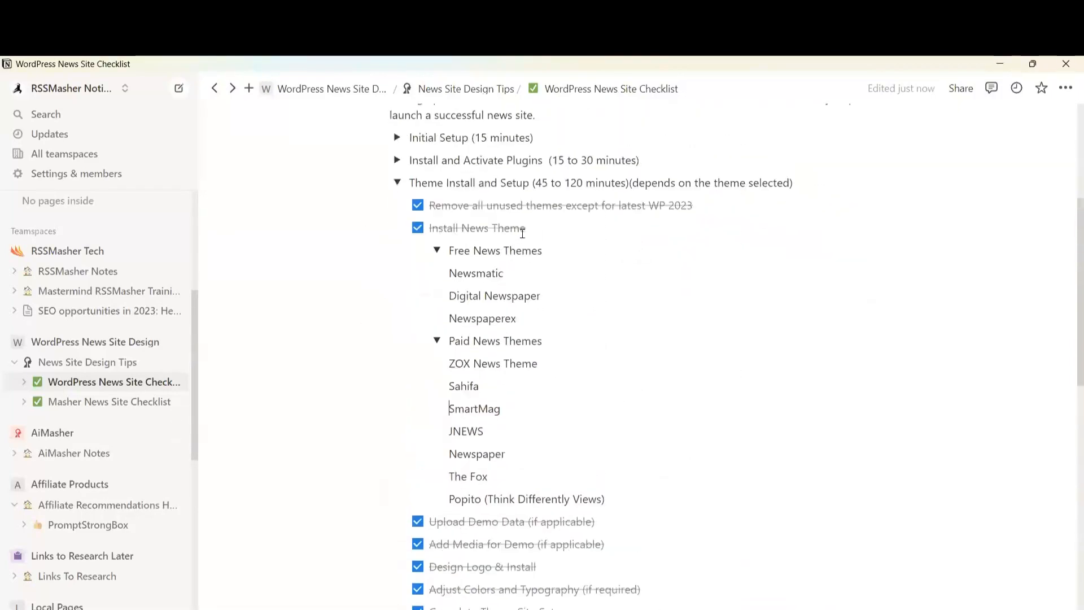
scroll(520, 235, "down", 5)
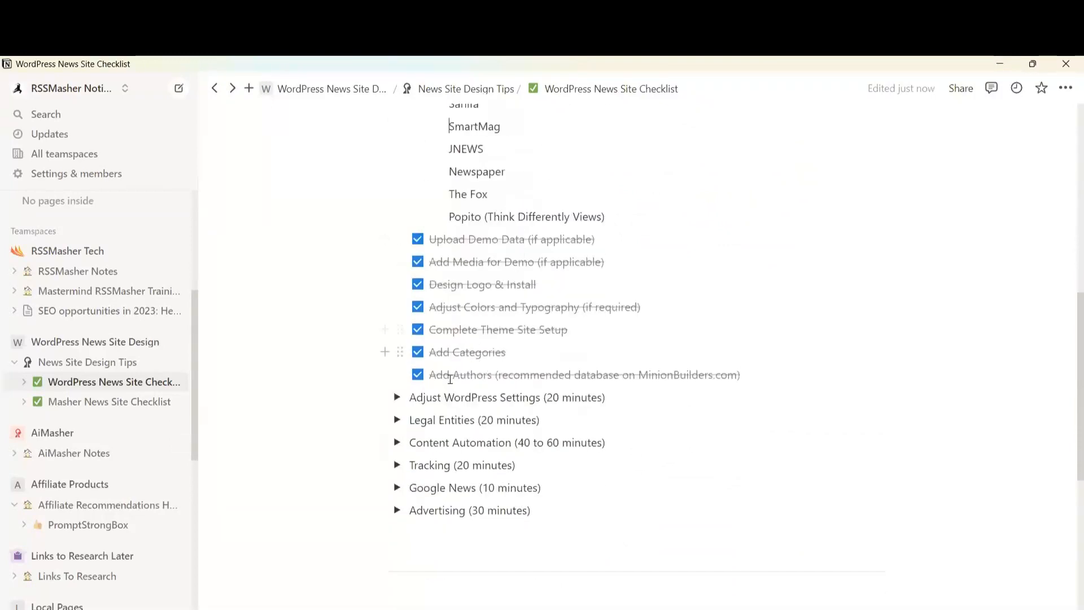
left_click(397, 397)
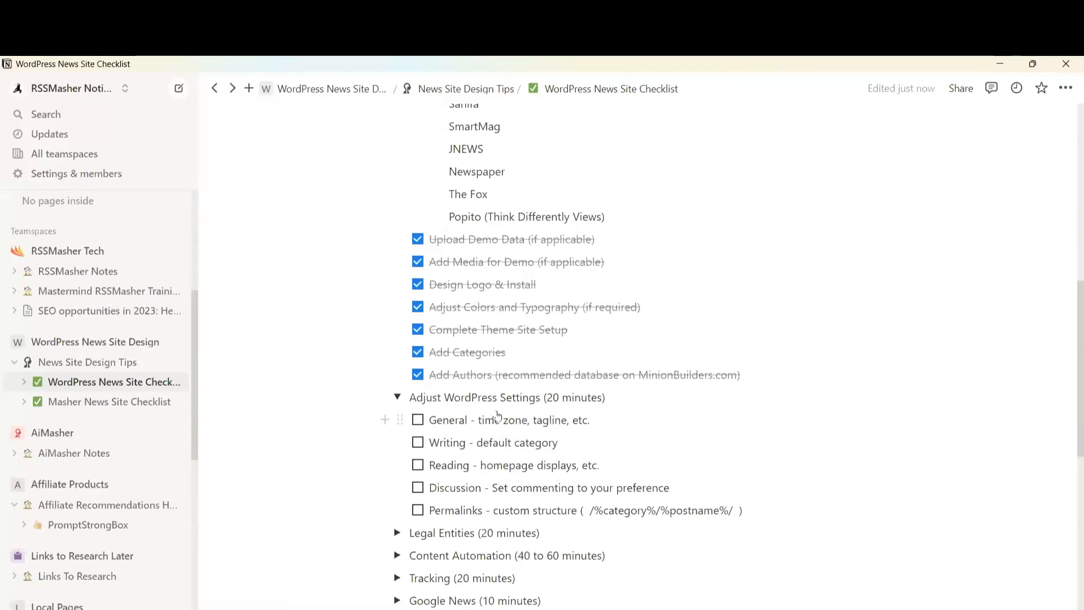
Switch from the Notion checklist back to Chrome showing the Zox News Options page
key("alt")
key("alt")
key("alt+Tab")
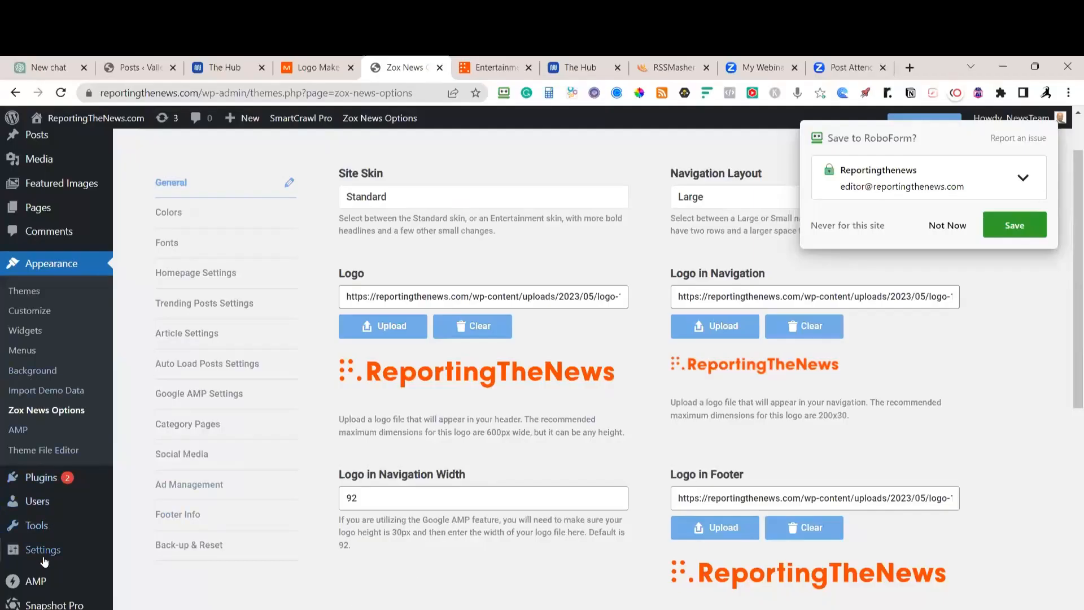
Go to Settings > General, decline the RoboForm password prompt, and scroll the page
mouse_move(68, 545)
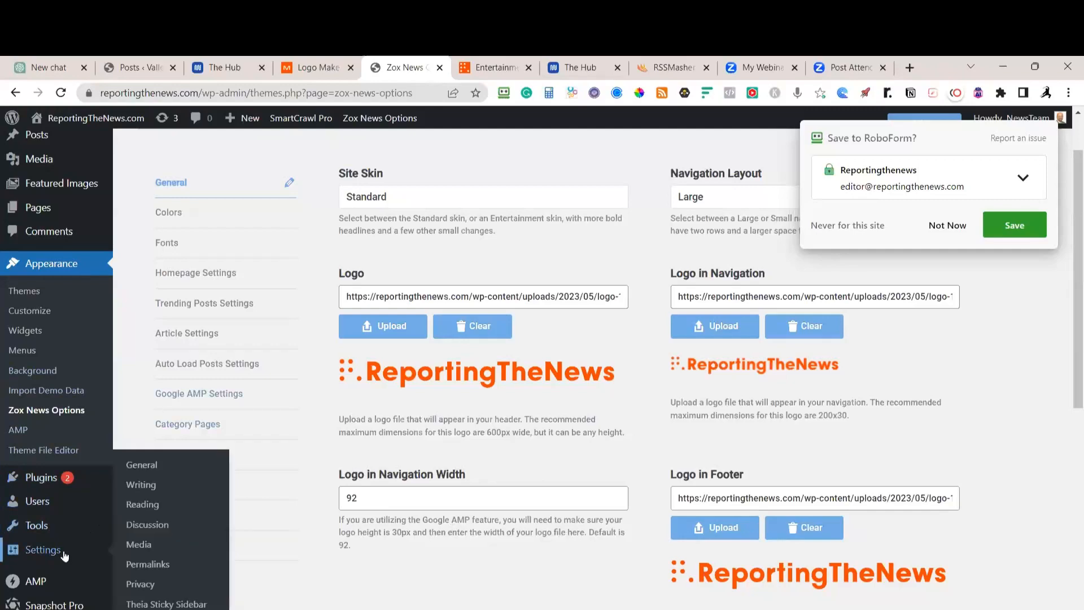
left_click(148, 467)
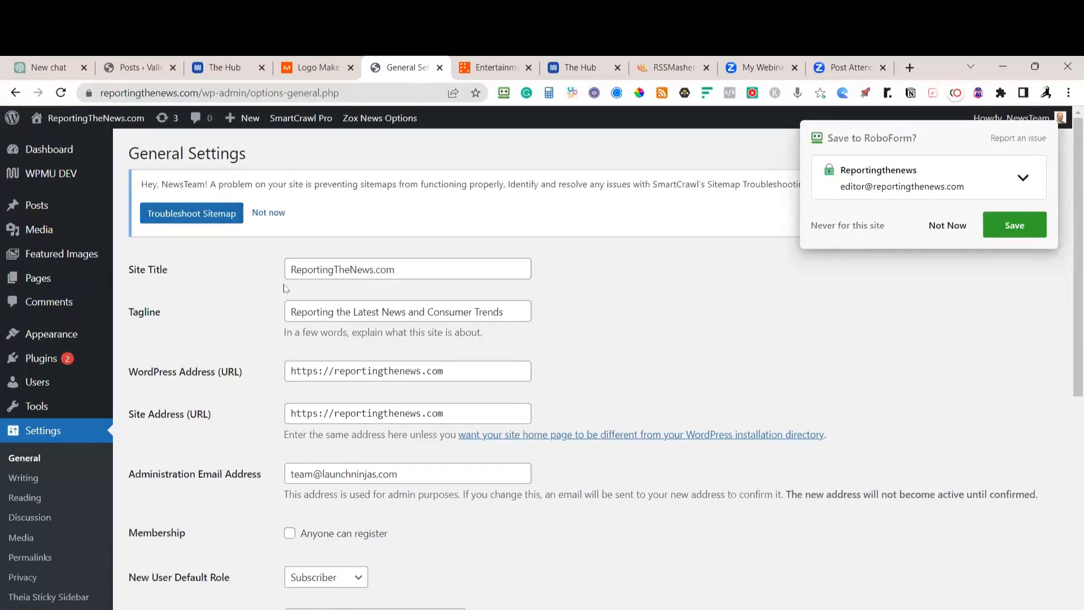
left_click(959, 228)
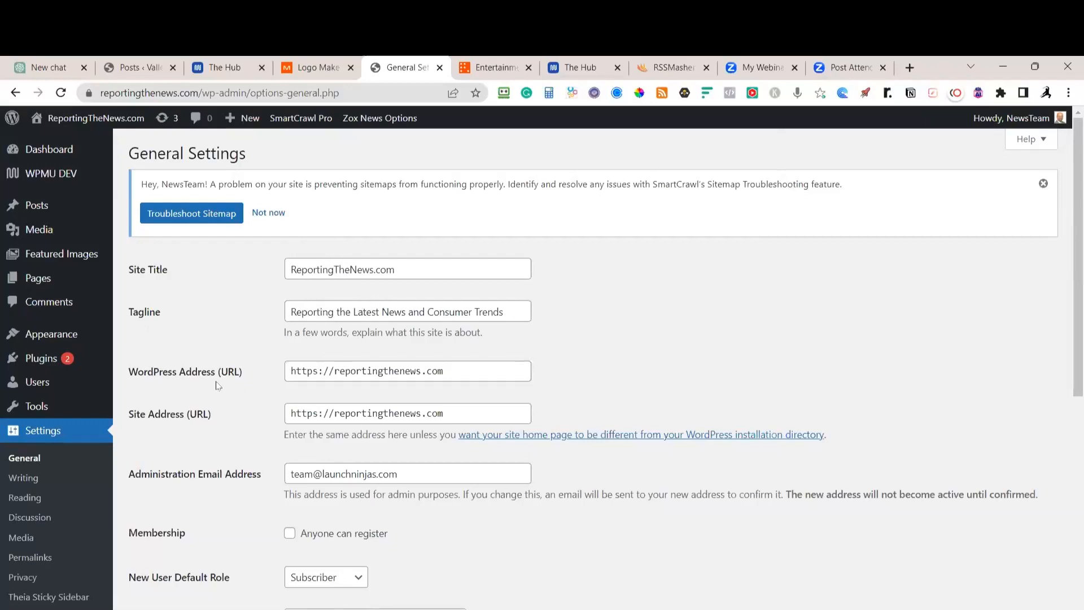
scroll(226, 424, "down", 3)
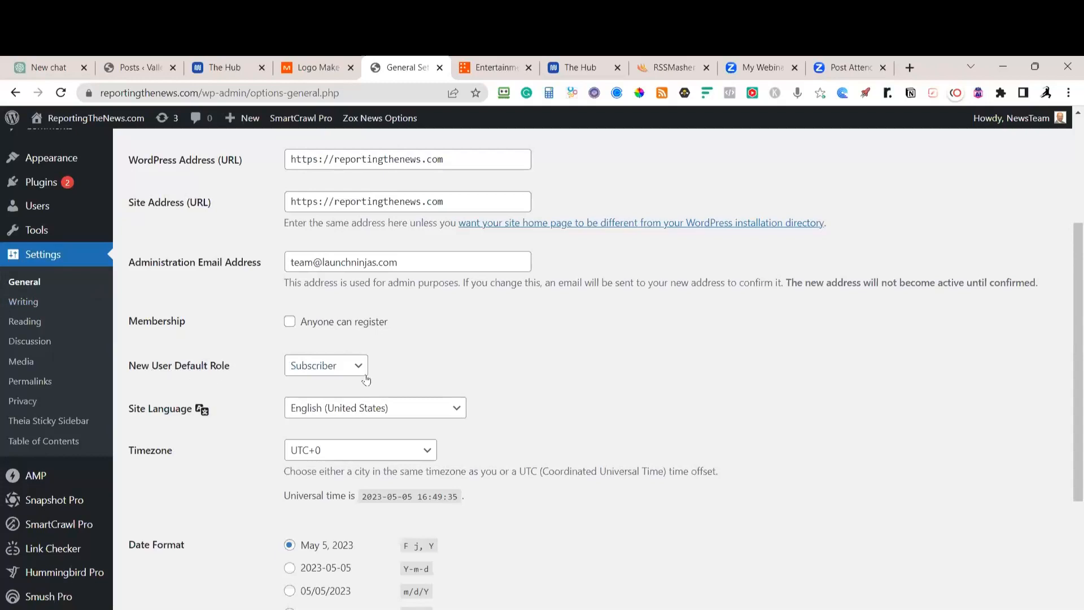
Choose Chicago as the site timezone and save the General Settings
left_click(425, 456)
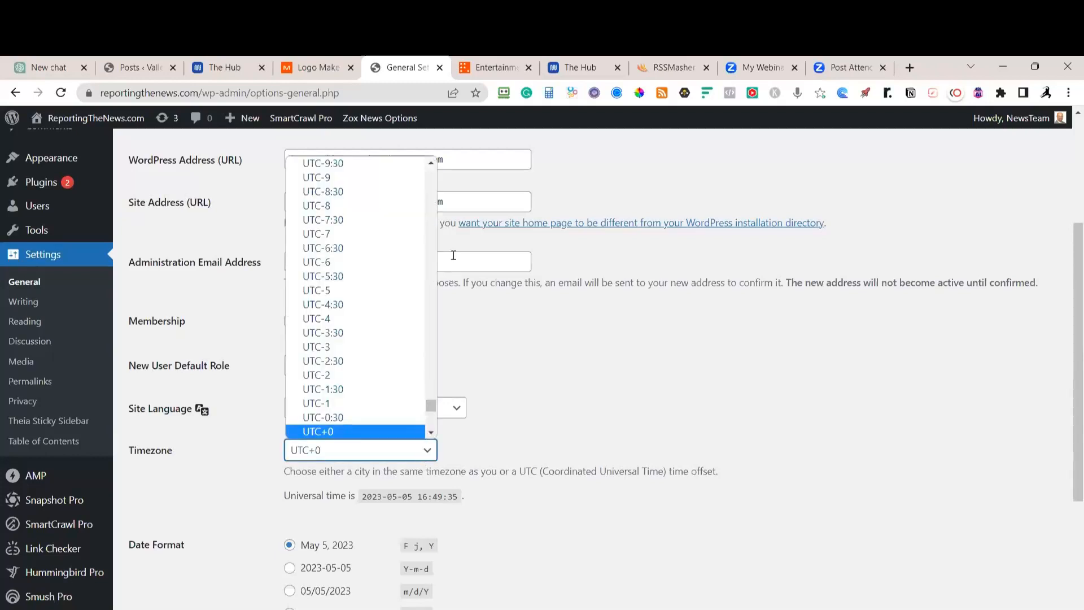
scroll(434, 180, "up", 4)
scroll(434, 181, "up", 20)
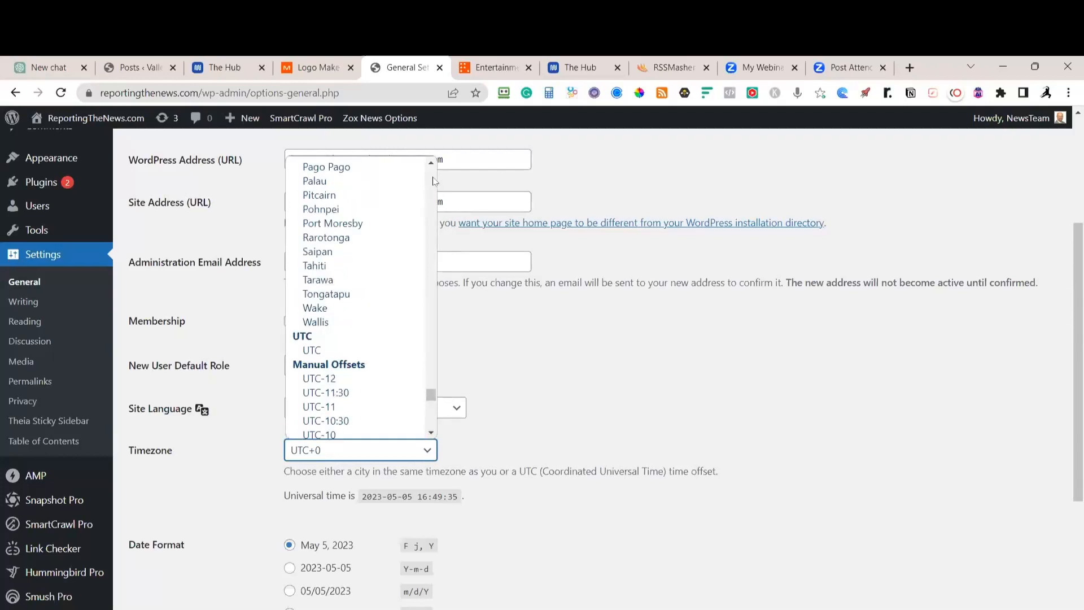
scroll(434, 181, "up", 20)
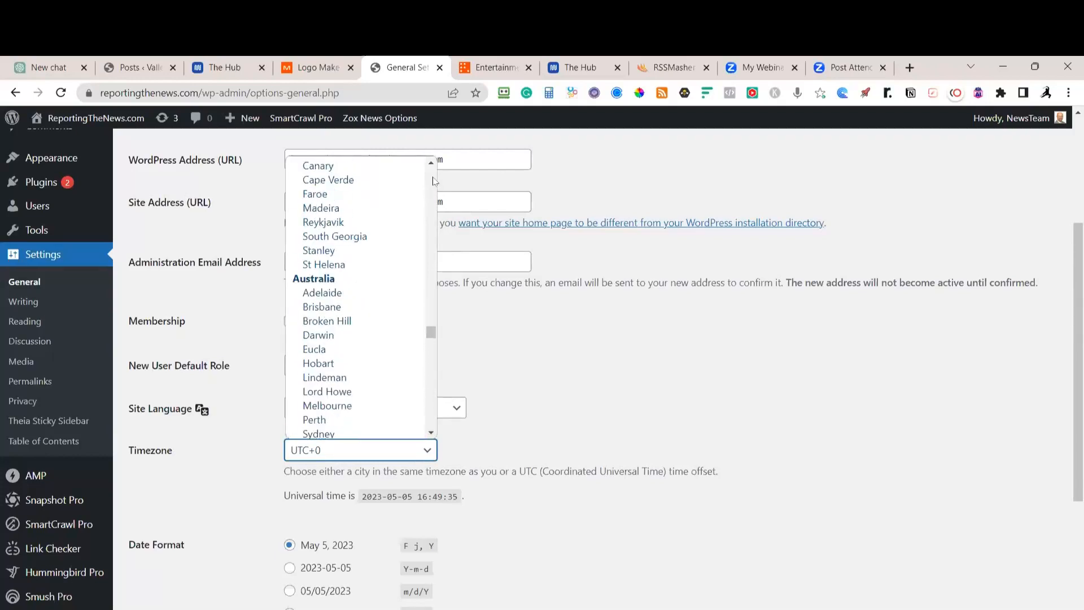
scroll(432, 173, "up", 5)
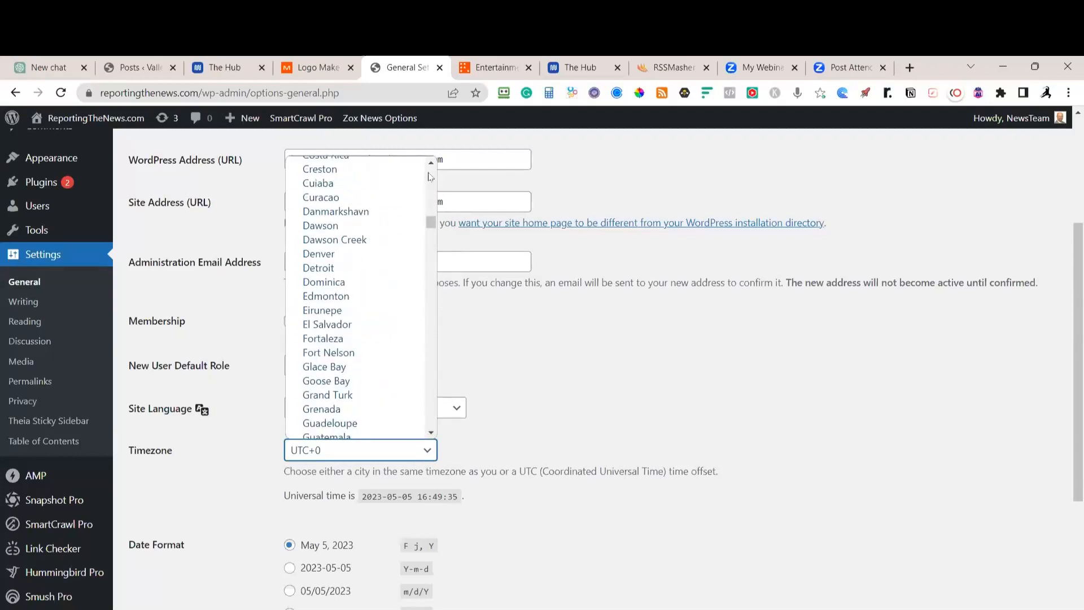
scroll(430, 177, "up", 6)
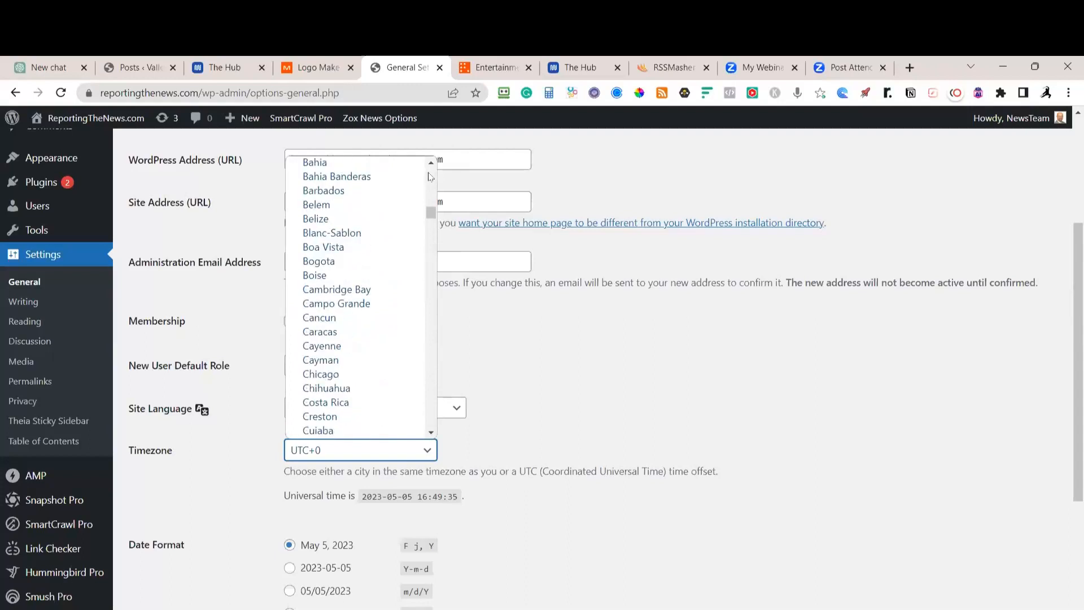
left_click(316, 376)
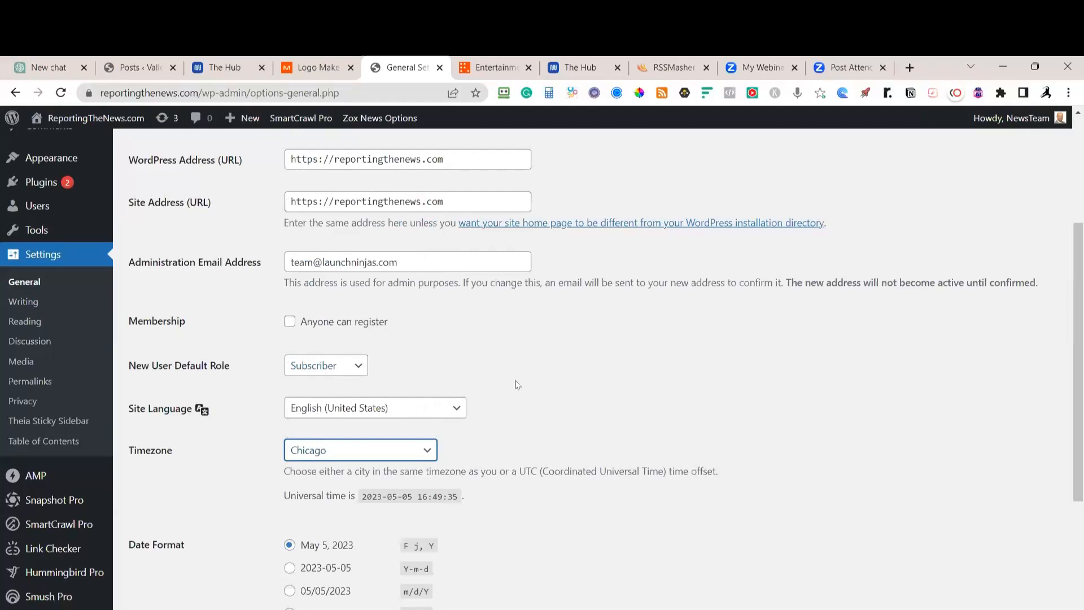
scroll(539, 404, "down", 3)
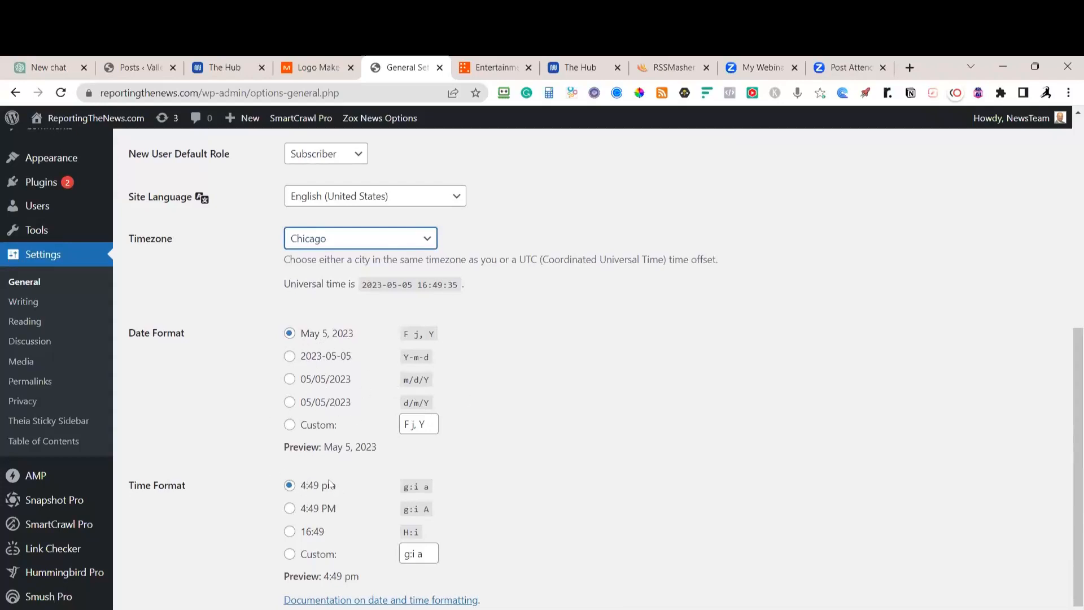
scroll(330, 484, "down", 2)
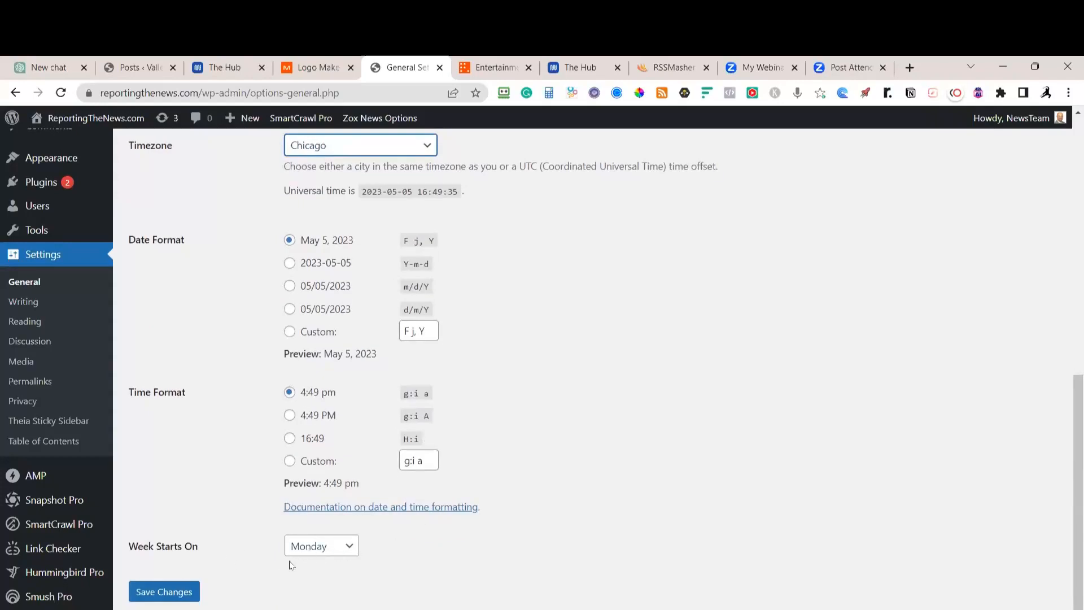
left_click(182, 600)
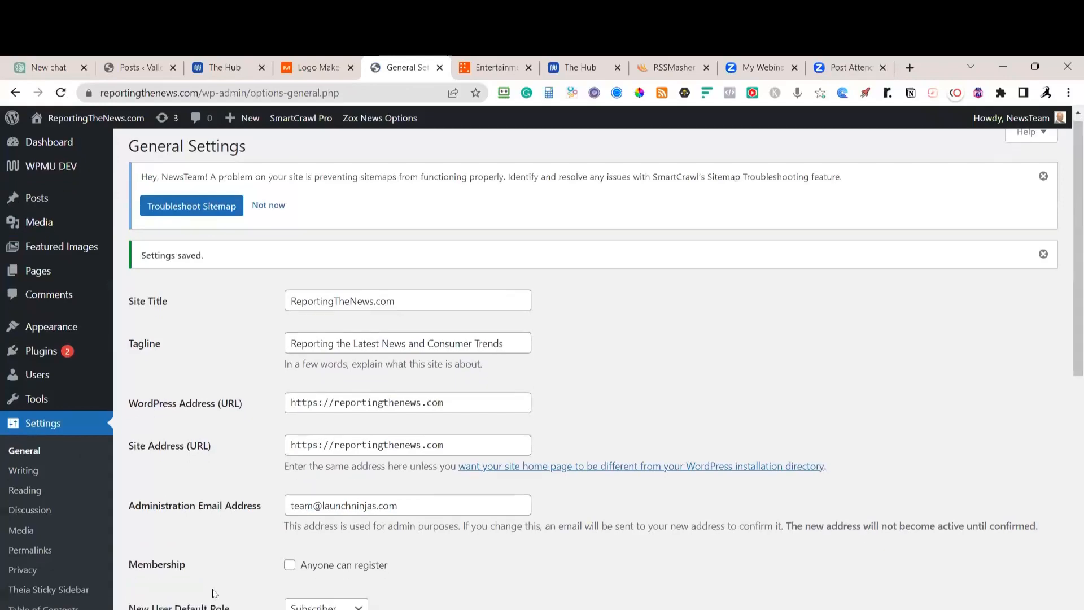
scroll(212, 588, "down", 1)
left_click(29, 443)
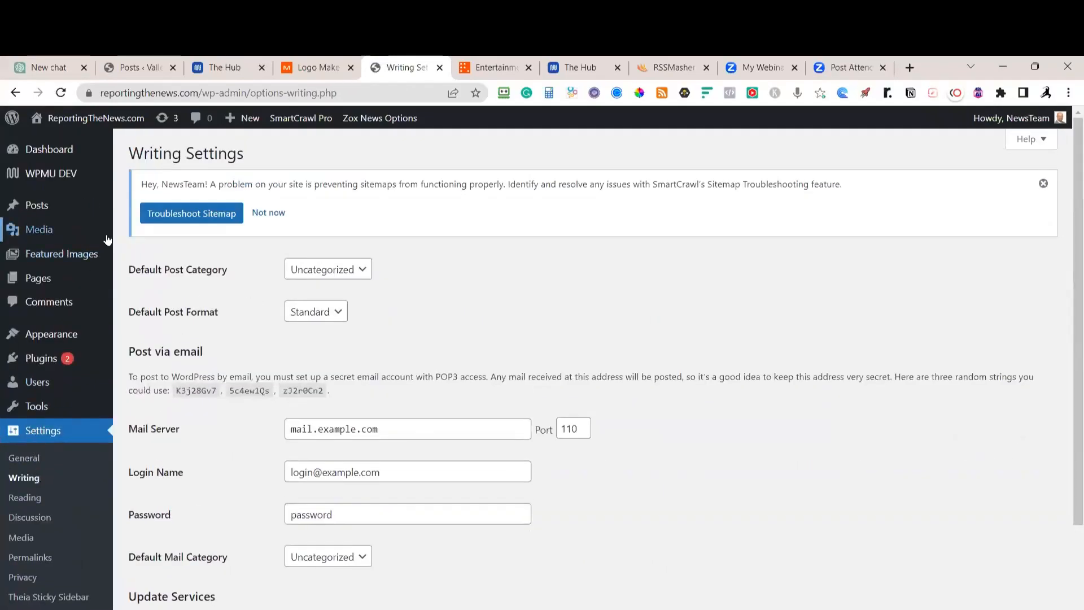
Set Business as the default post category and leave the default post format at Standard
left_click(356, 271)
left_click(334, 289)
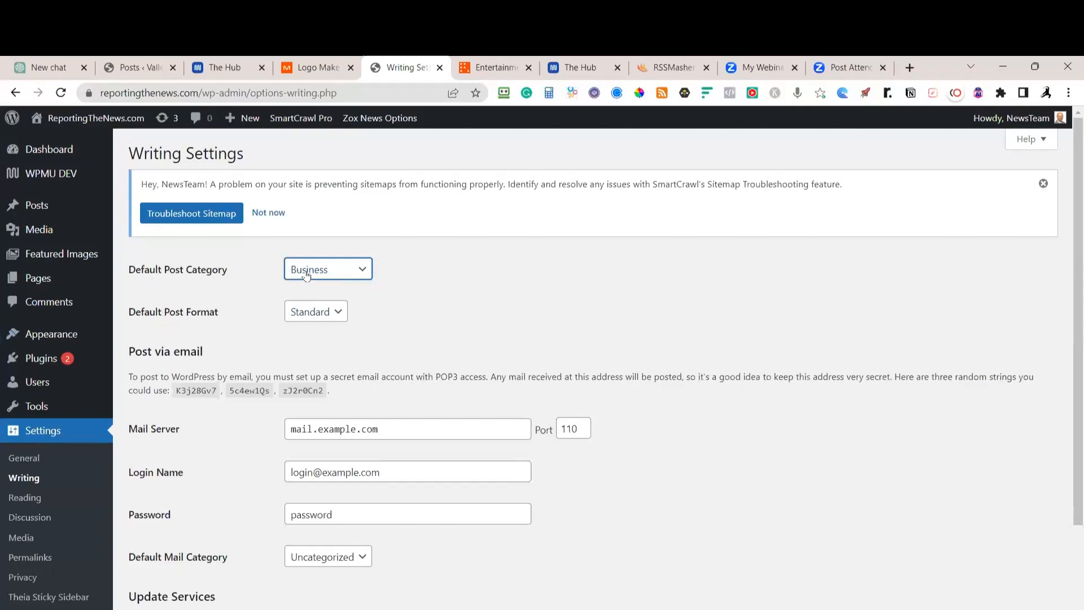
left_click(342, 318)
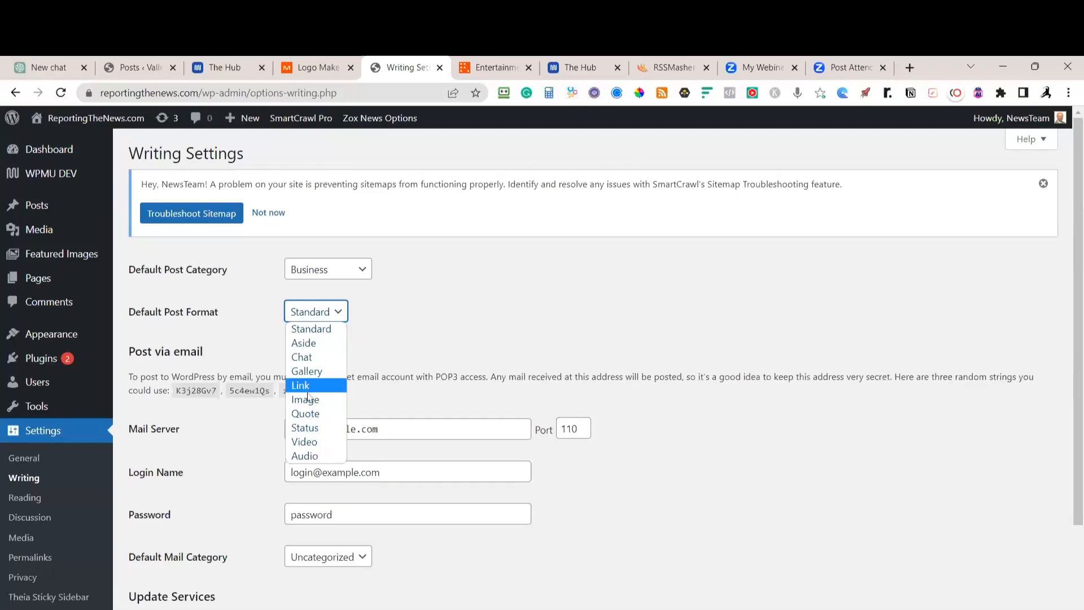
left_click(320, 332)
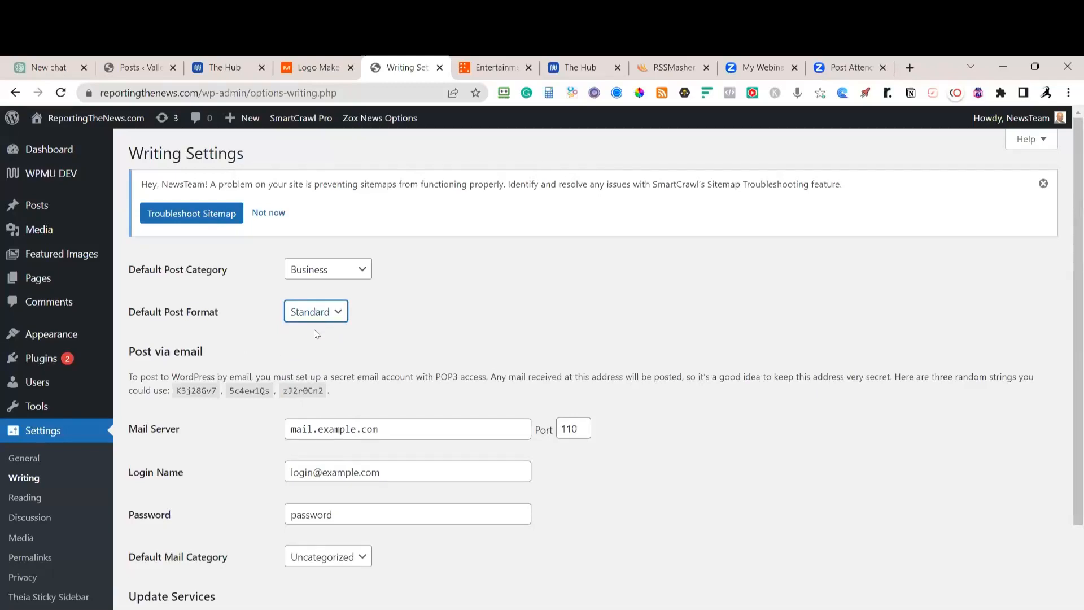
Set the default mail category to Business and save the Writing Settings
scroll(285, 521, "down", 3)
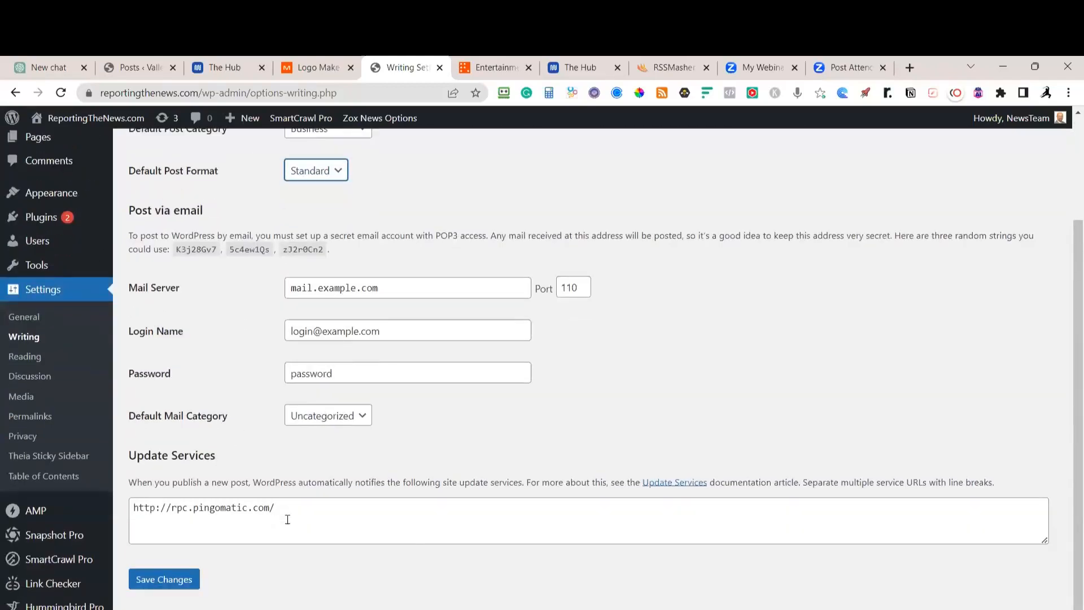
left_click(363, 416)
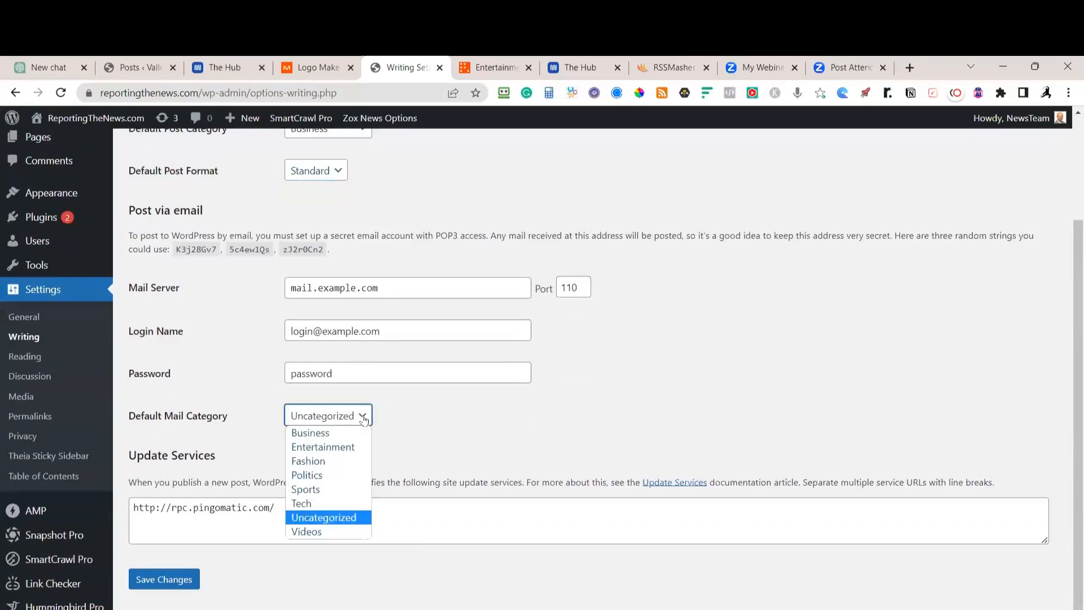
left_click(333, 432)
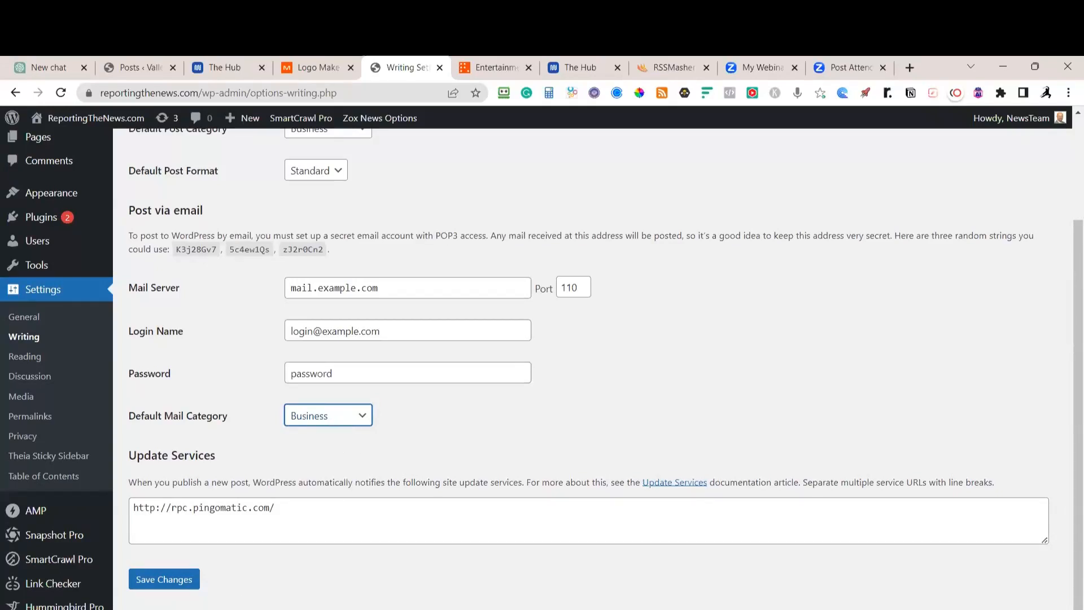
left_click(164, 580)
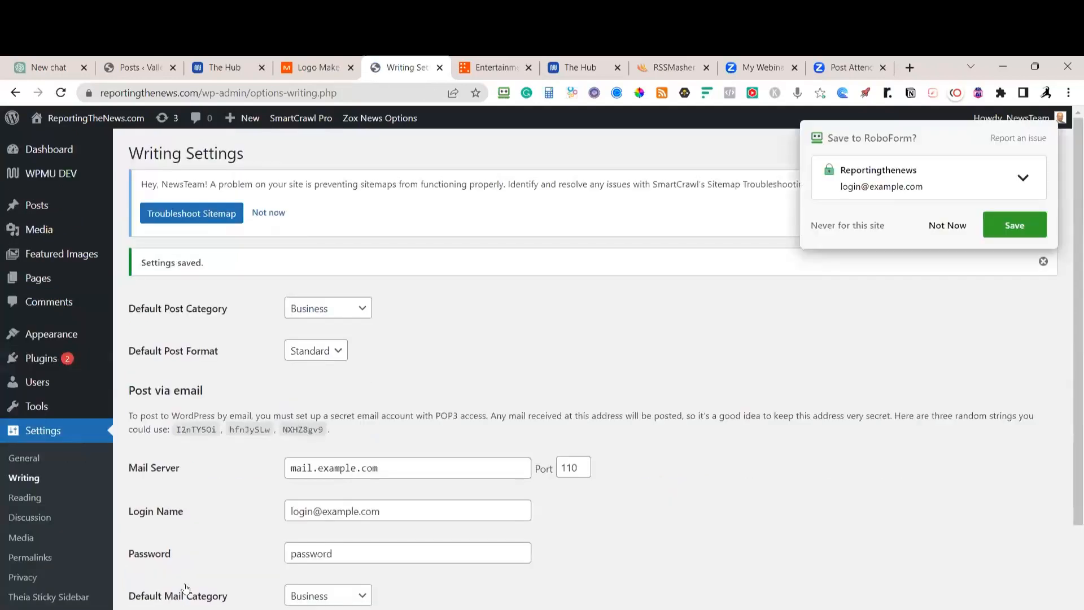
In Reading Settings, keep Home as the homepage and make Latest News the posts page
left_click(24, 497)
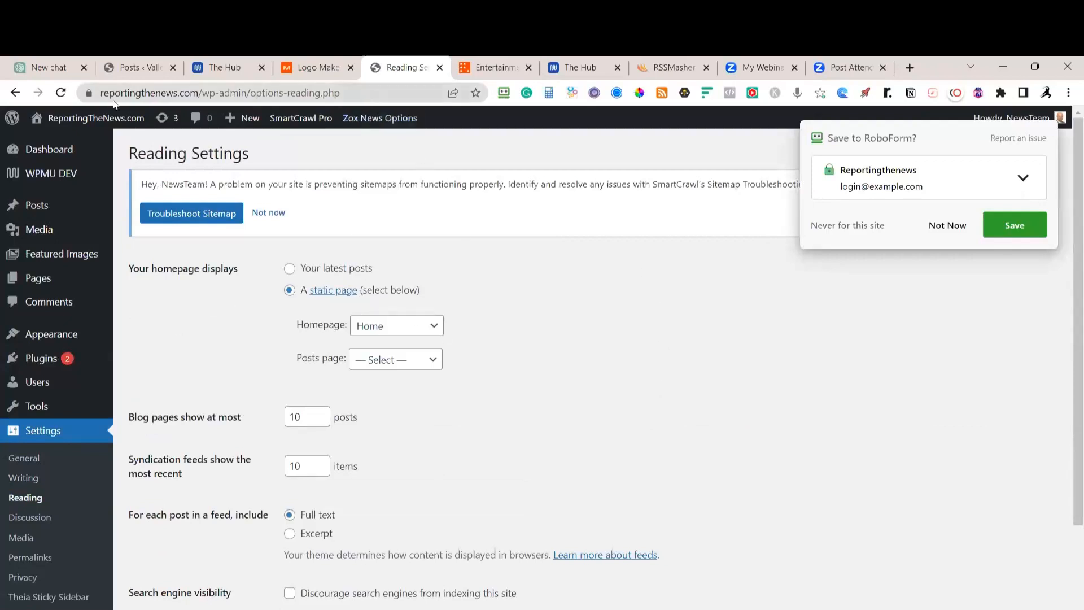
left_click(137, 68)
left_click(69, 120)
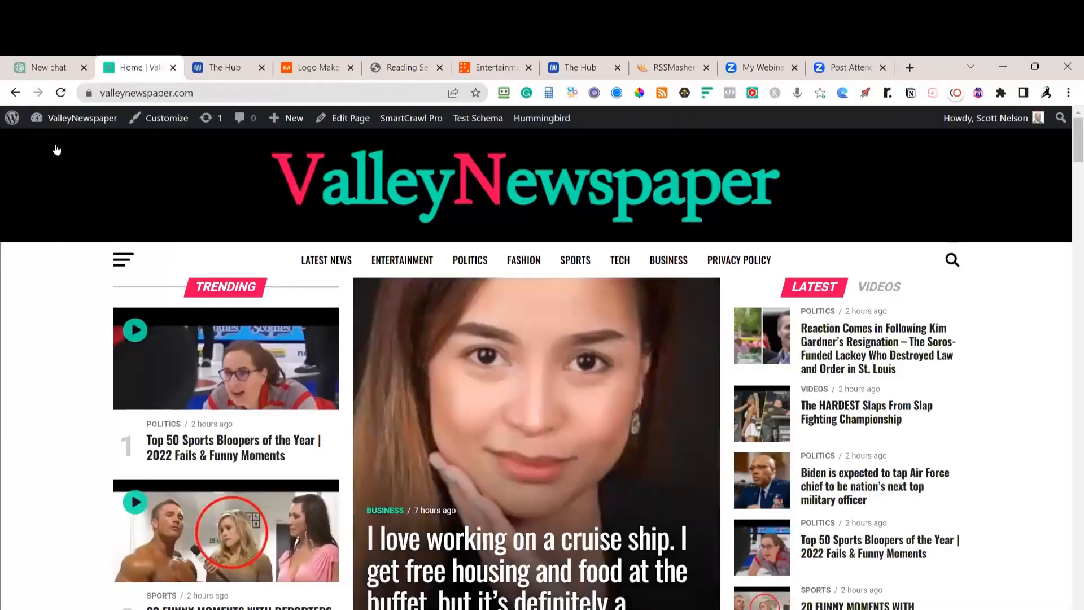
left_click(398, 71)
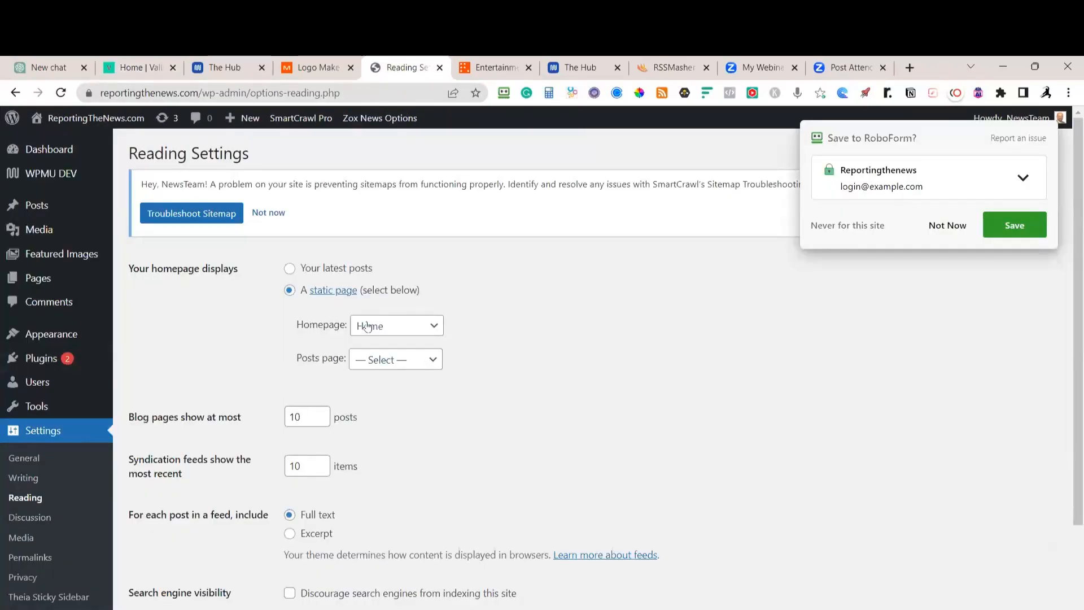
left_click(396, 327)
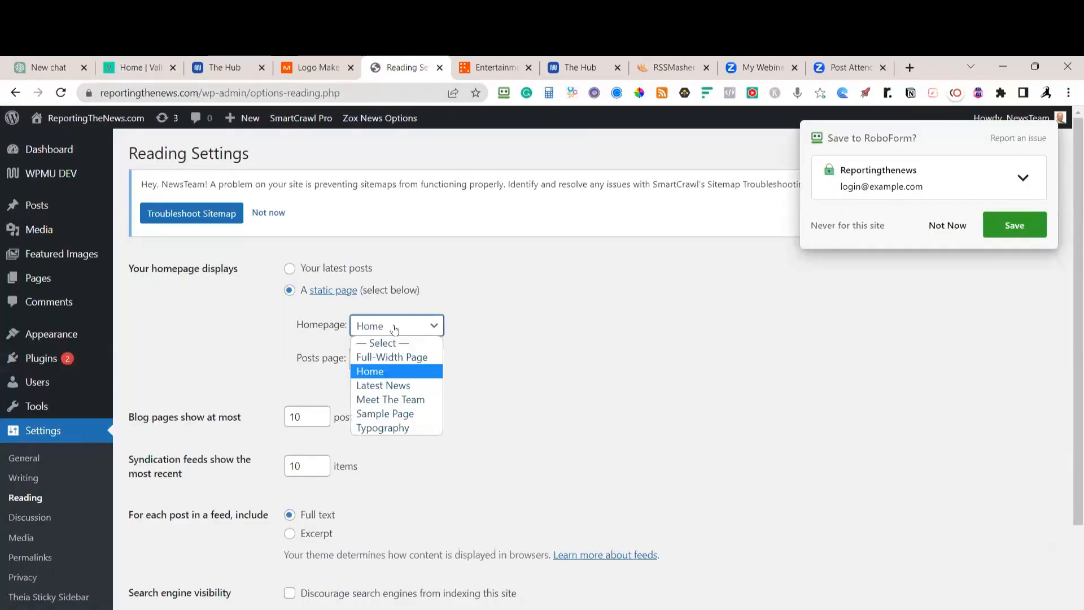
left_click(379, 374)
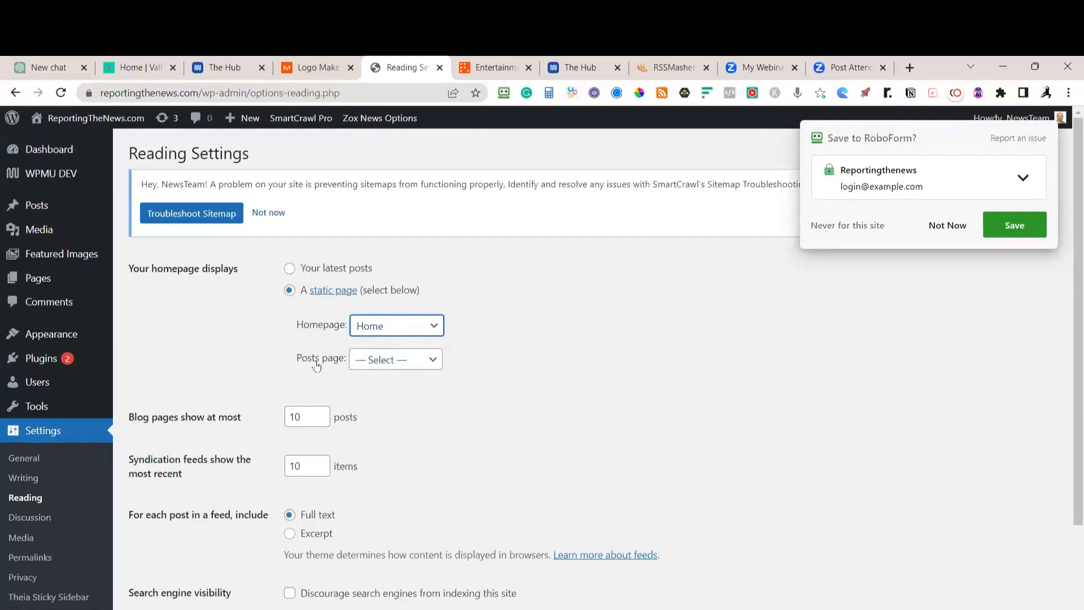
left_click(421, 369)
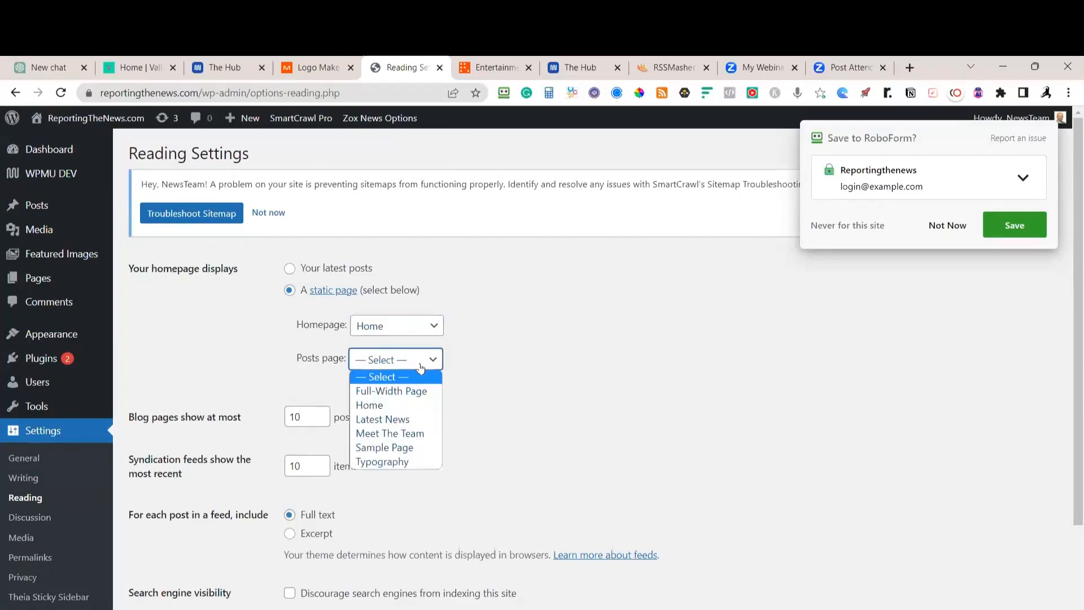
left_click(401, 421)
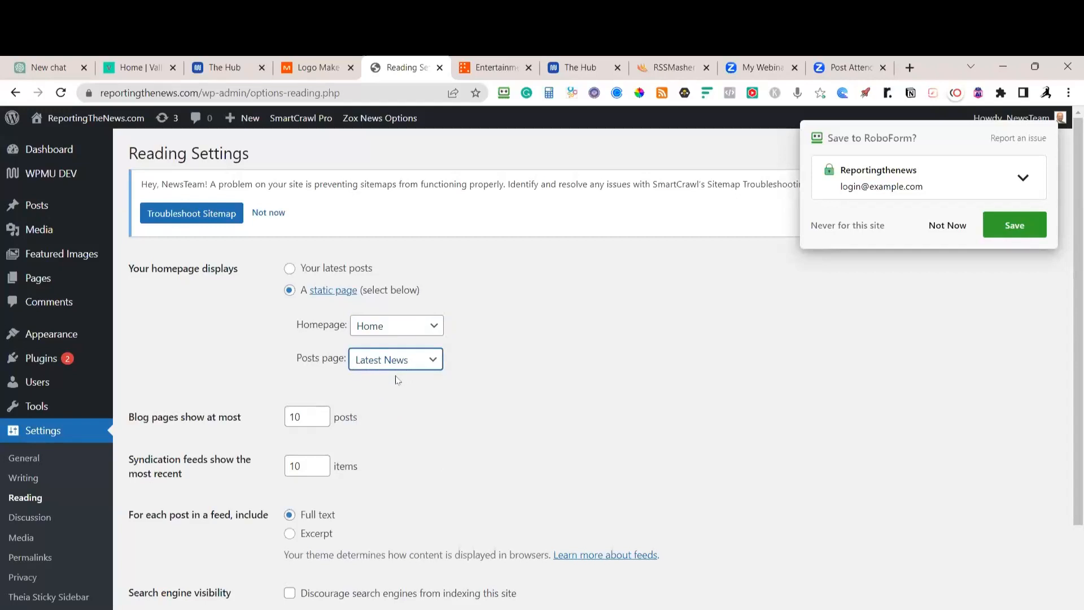
Look over the ValleyNewspaper site's Latest News page for reference
left_click(135, 67)
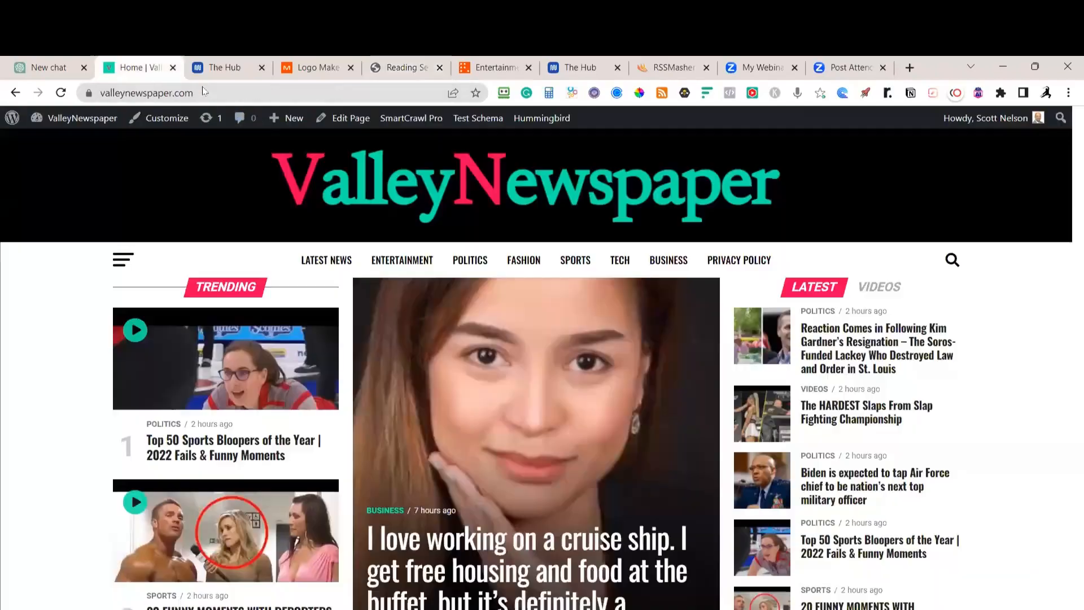
left_click(323, 263)
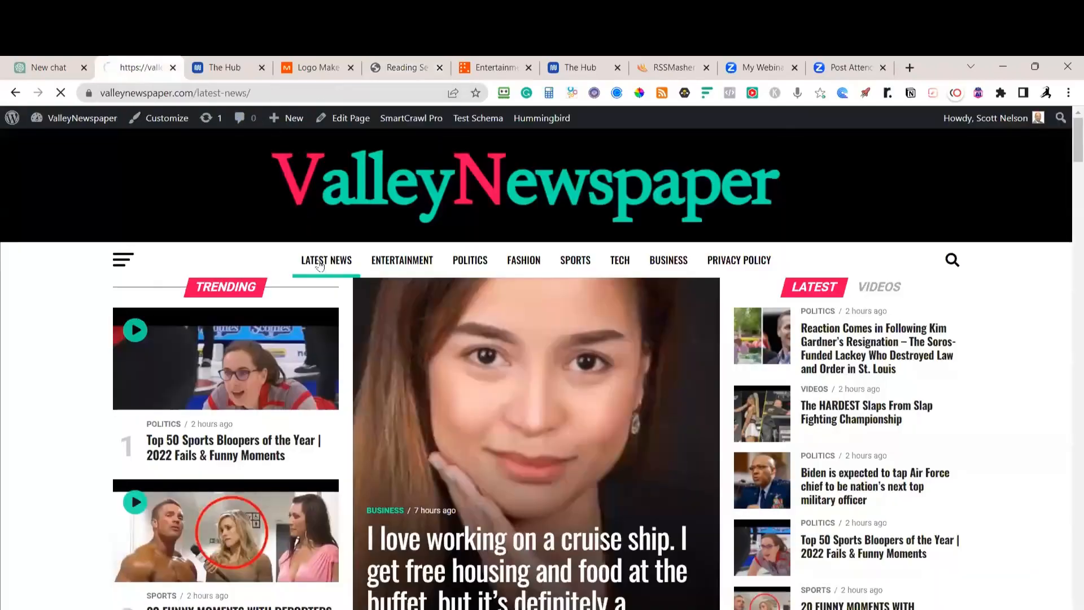
scroll(528, 369, "down", 18)
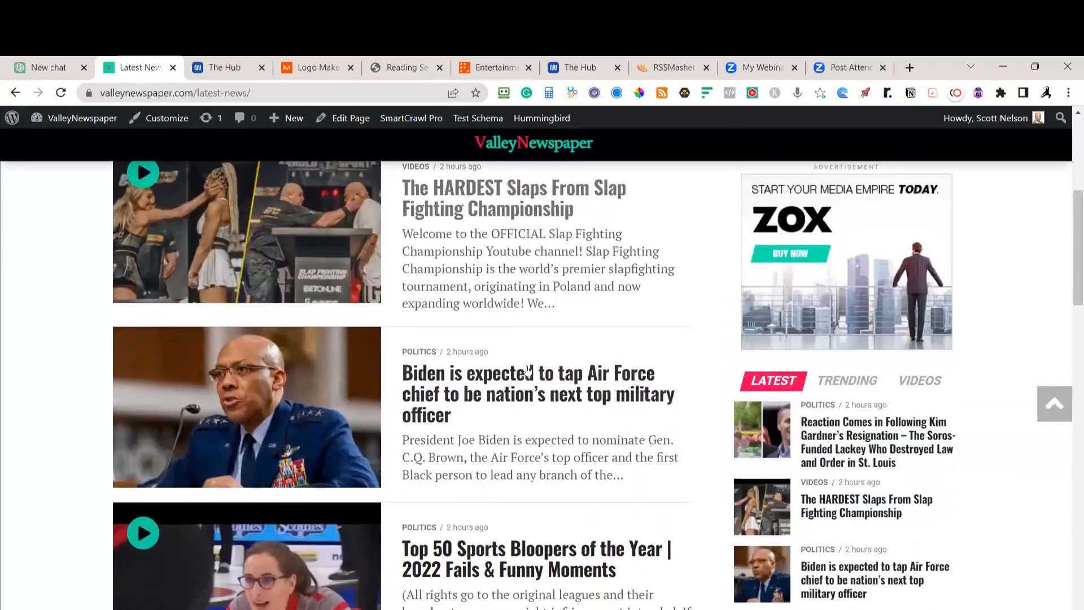
scroll(528, 370, "up", 15)
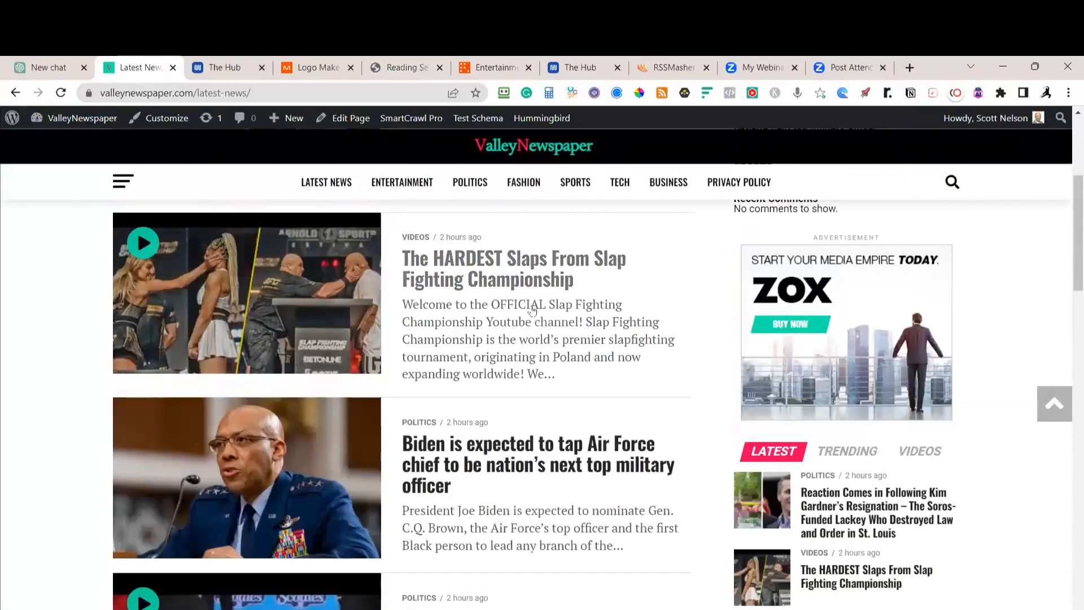
left_click(415, 70)
Keep syndication feeds at full text and save the Reading Settings
scroll(380, 332, "down", 3)
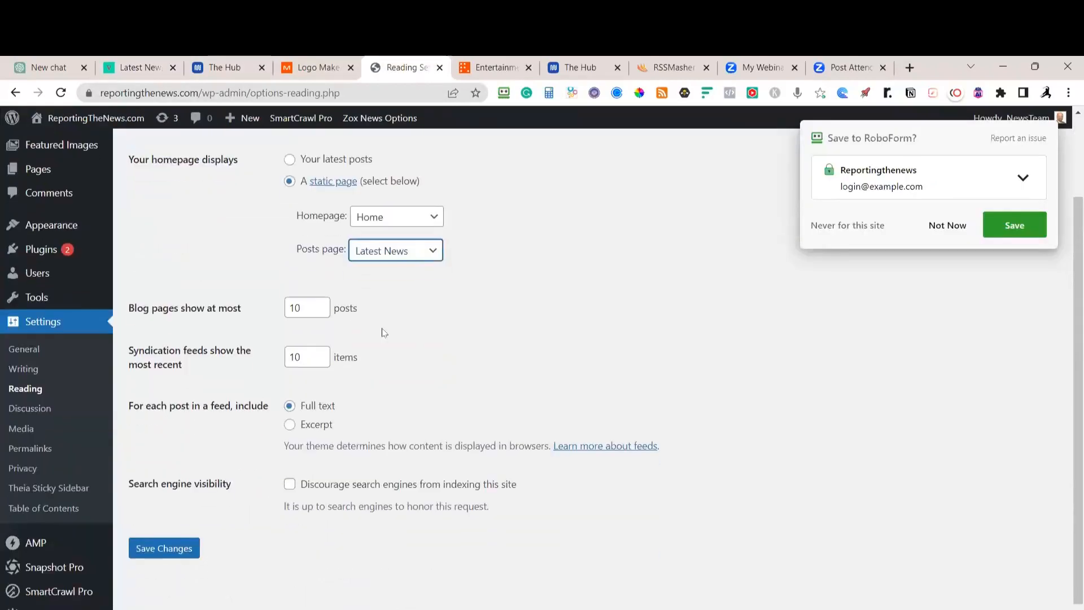
scroll(242, 305, "up", 1)
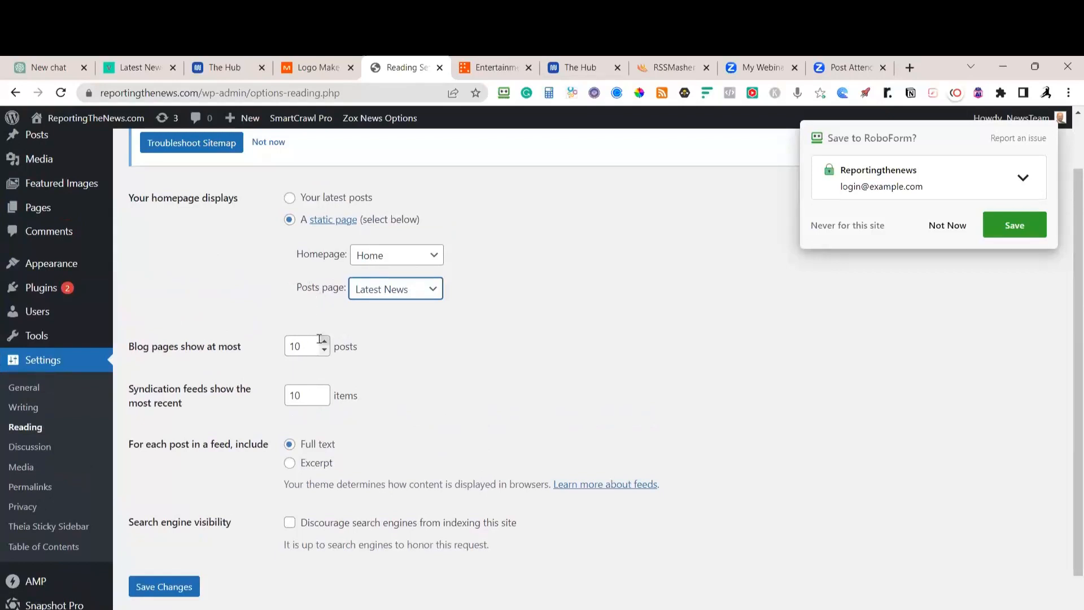
left_click(314, 393)
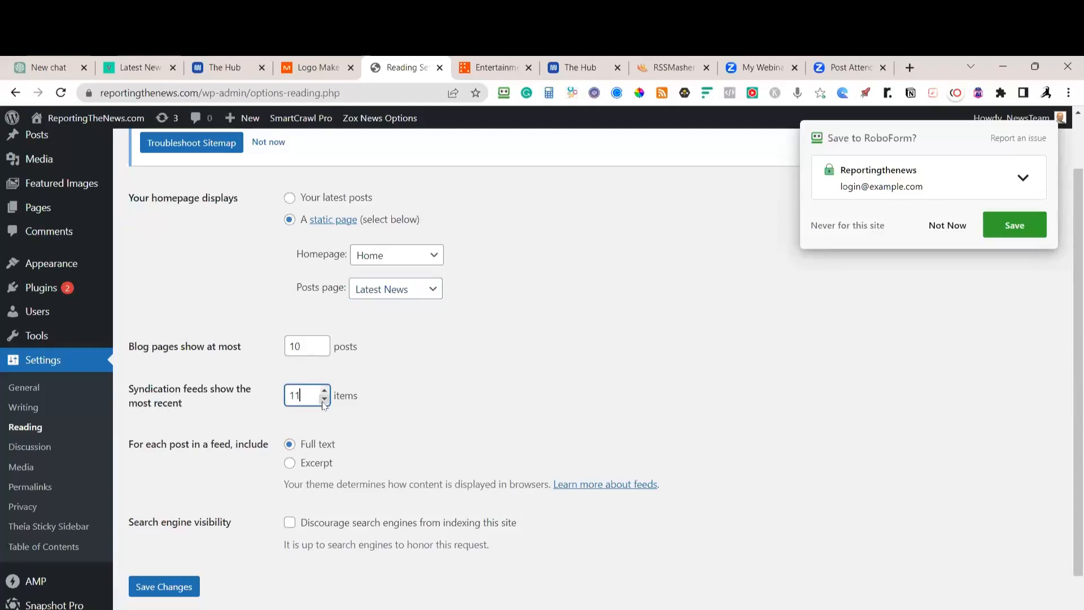
left_click(298, 464)
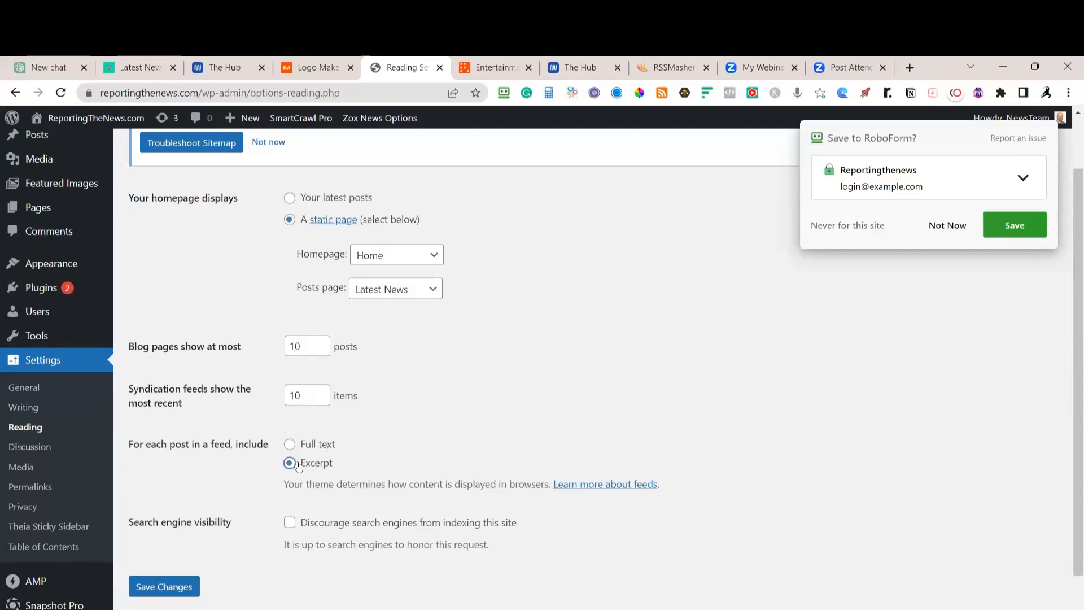
left_click(299, 446)
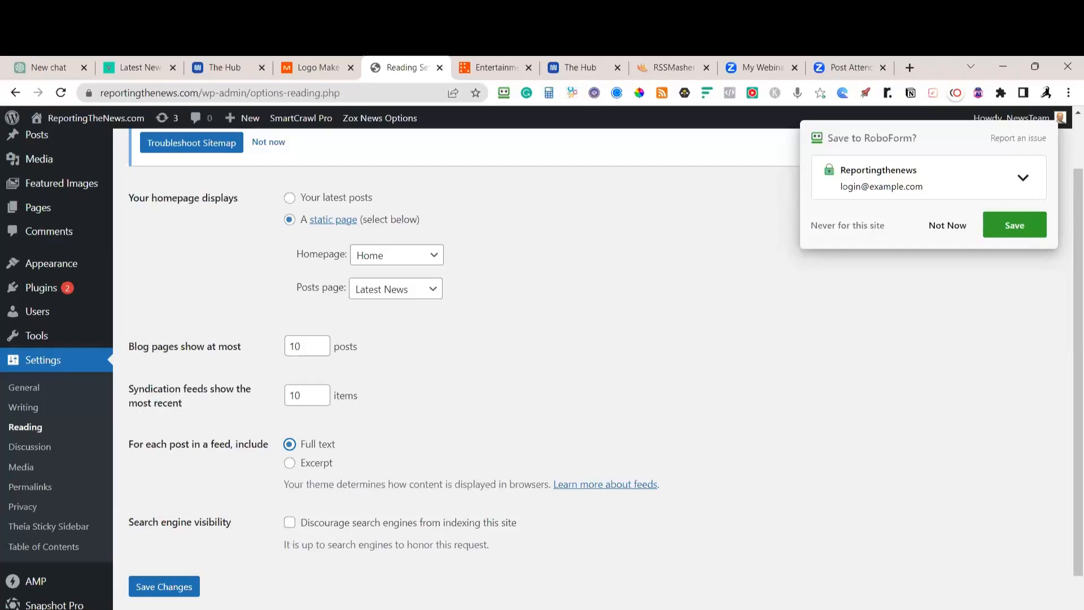
left_click(184, 590)
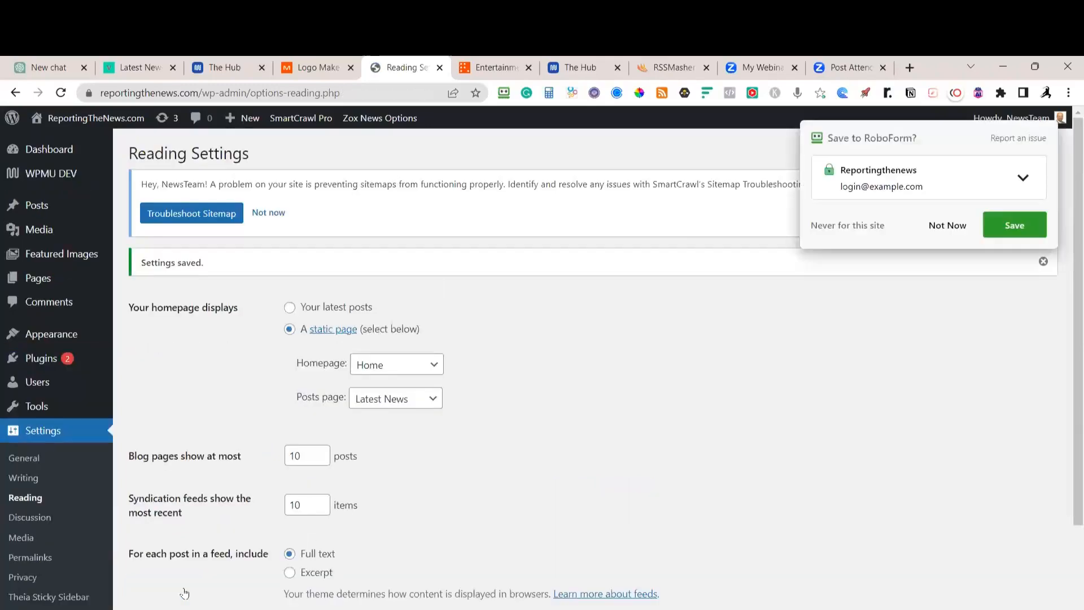
Decline RoboForm's offer to save the site login
scroll(225, 511, "down", 3)
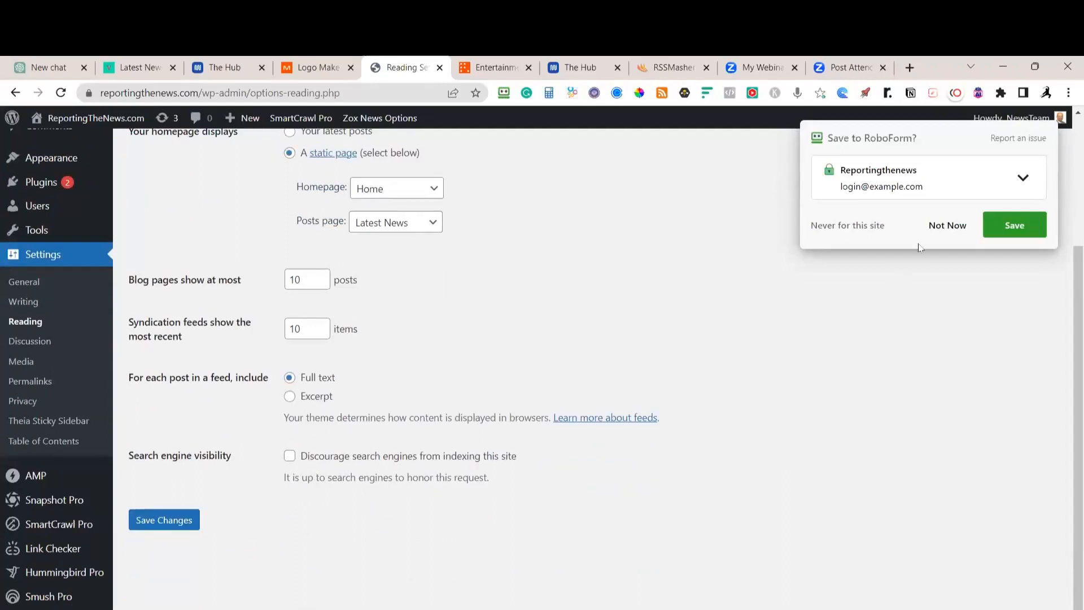
left_click(941, 226)
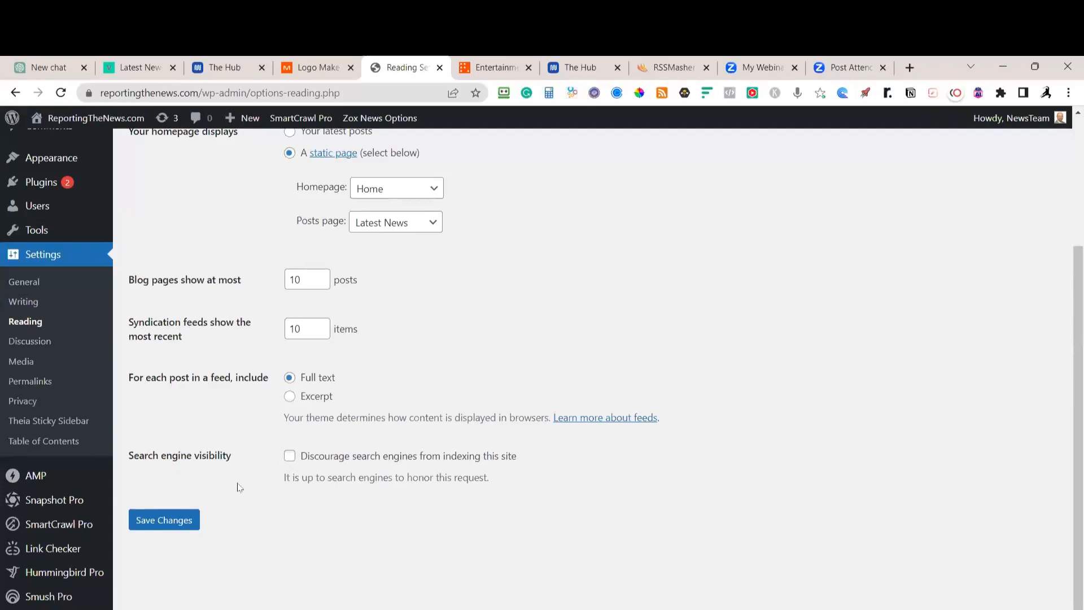
In Discussion Settings, turn on 'Comment must be manually approved' and save
left_click(43, 341)
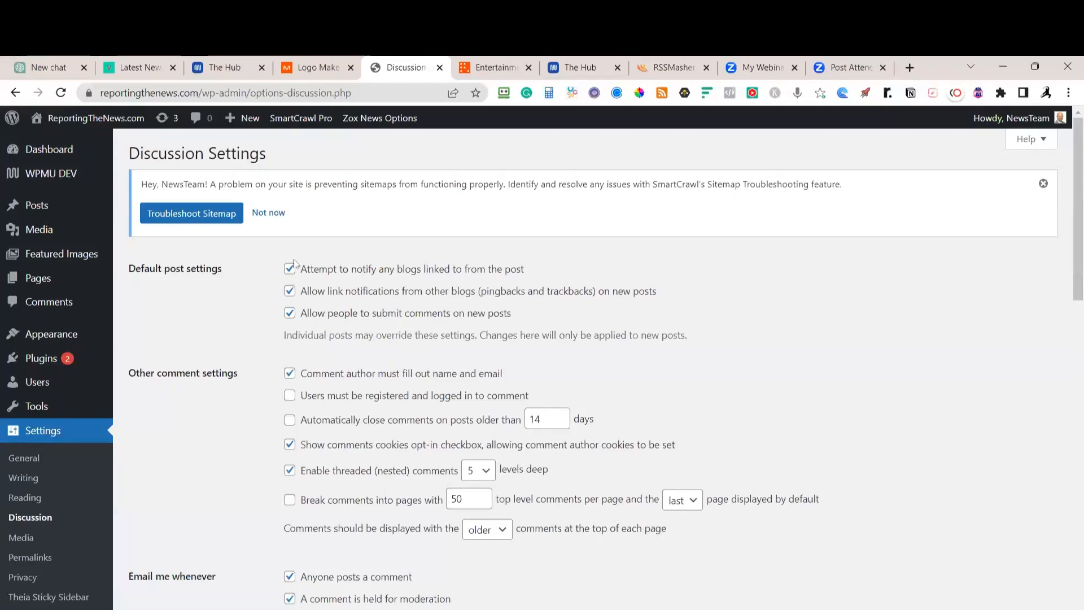
scroll(293, 264, "down", 3)
scroll(299, 302, "down", 1)
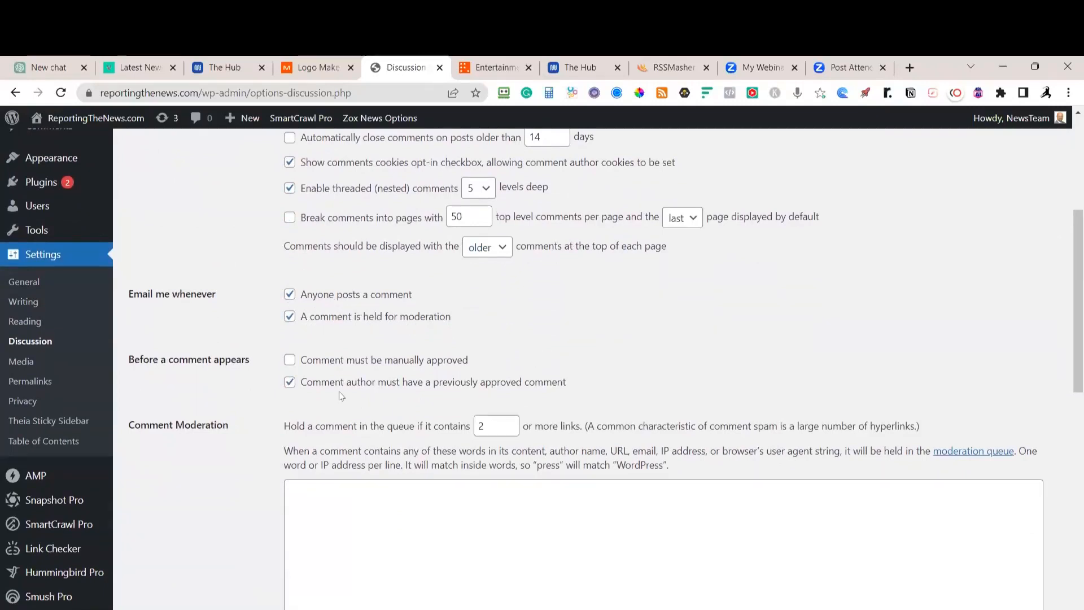
left_click(288, 361)
scroll(401, 382, "up", 3)
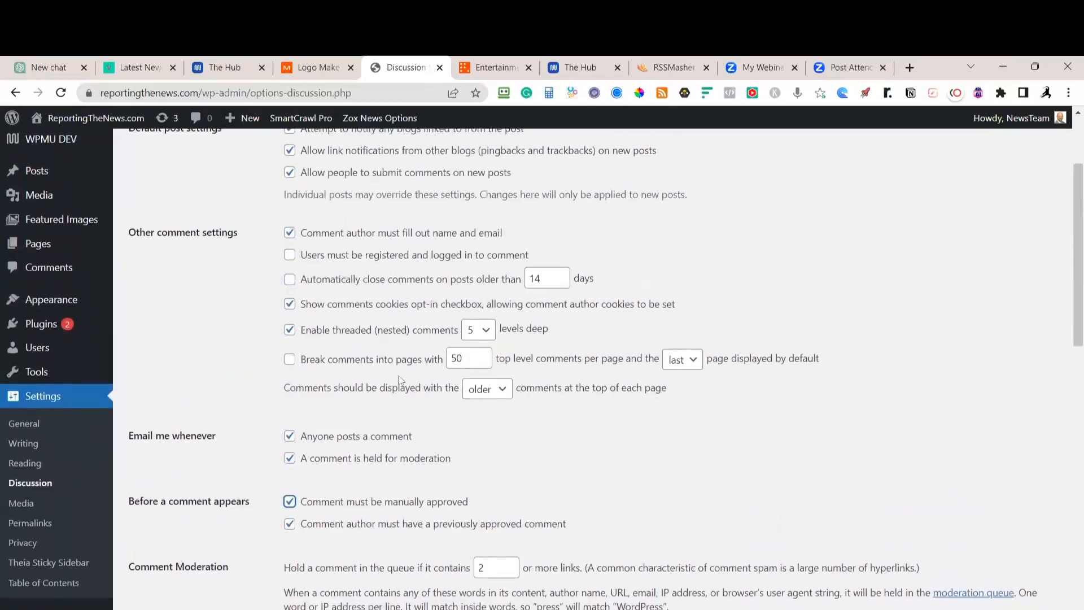
scroll(399, 374, "up", 3)
scroll(399, 380, "down", 3)
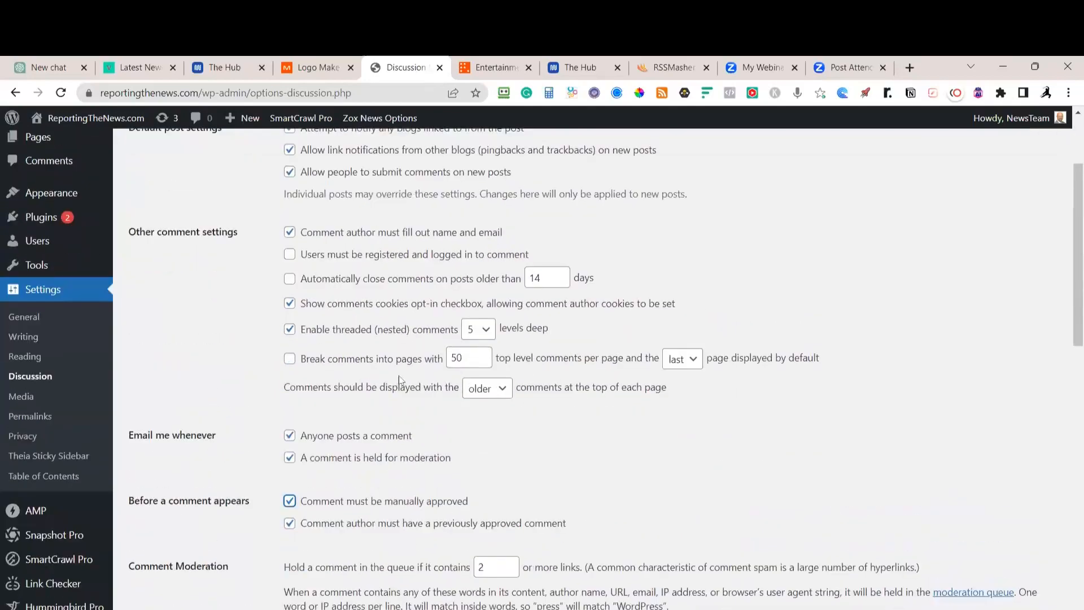
scroll(399, 379, "up", 3)
scroll(399, 379, "down", 10)
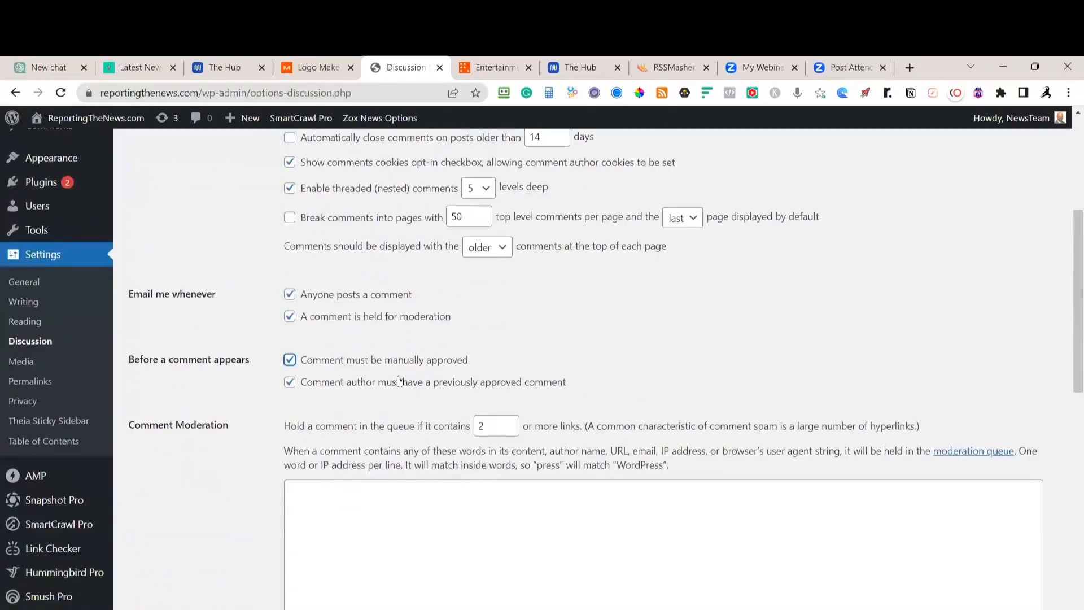
scroll(399, 376, "down", 5)
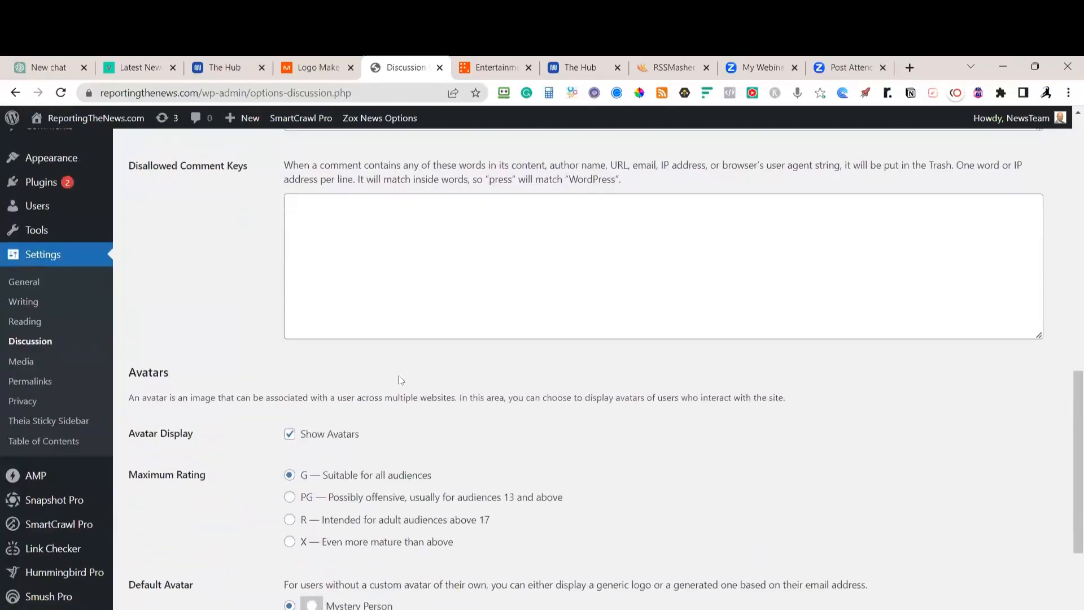
scroll(399, 380, "down", 5)
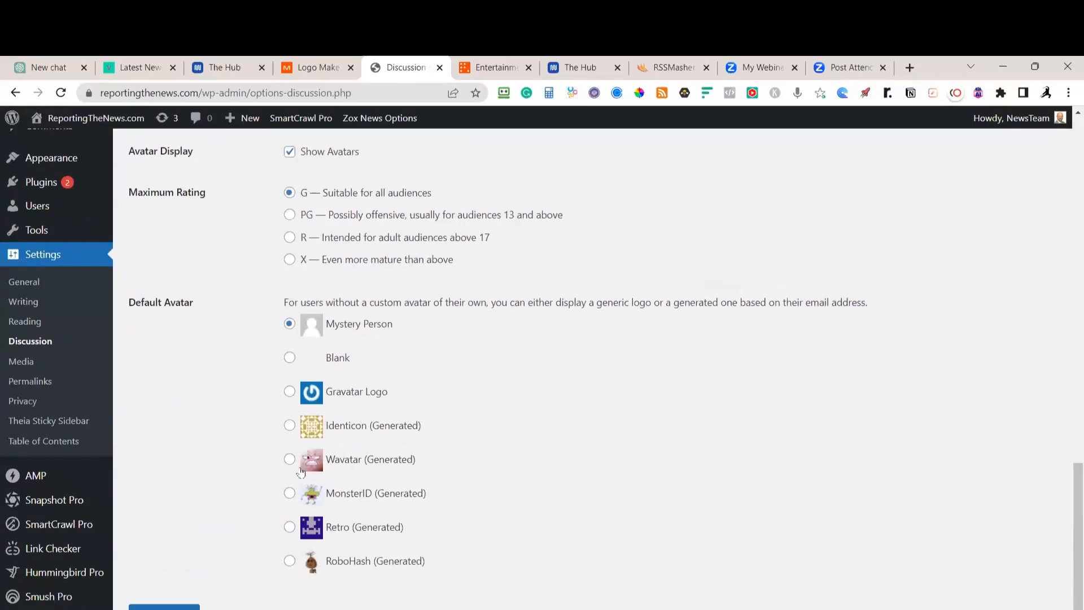
scroll(459, 346, "up", 11)
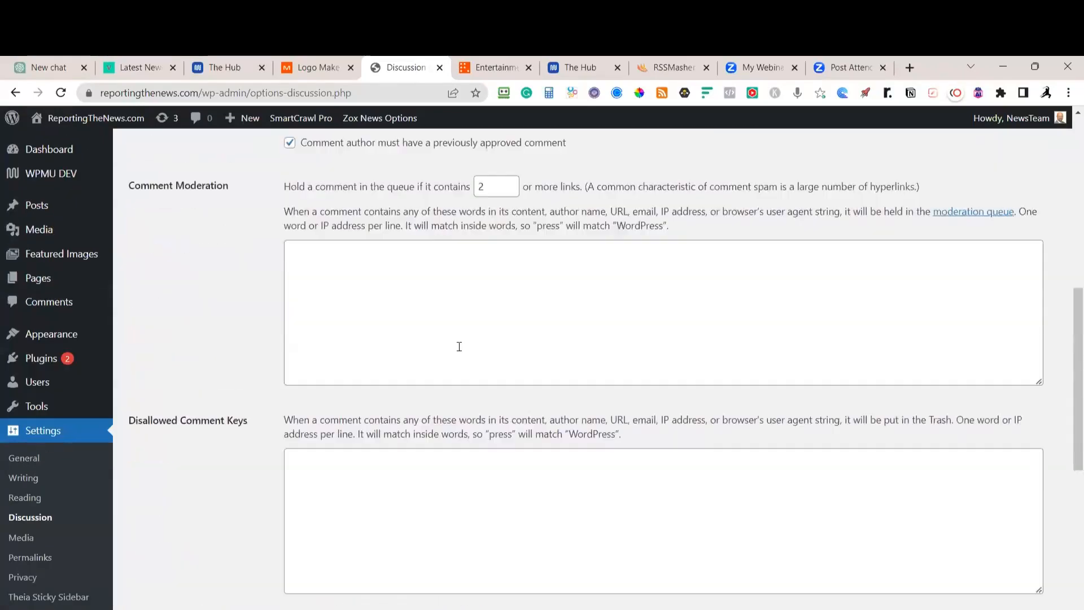
scroll(459, 346, "up", 3)
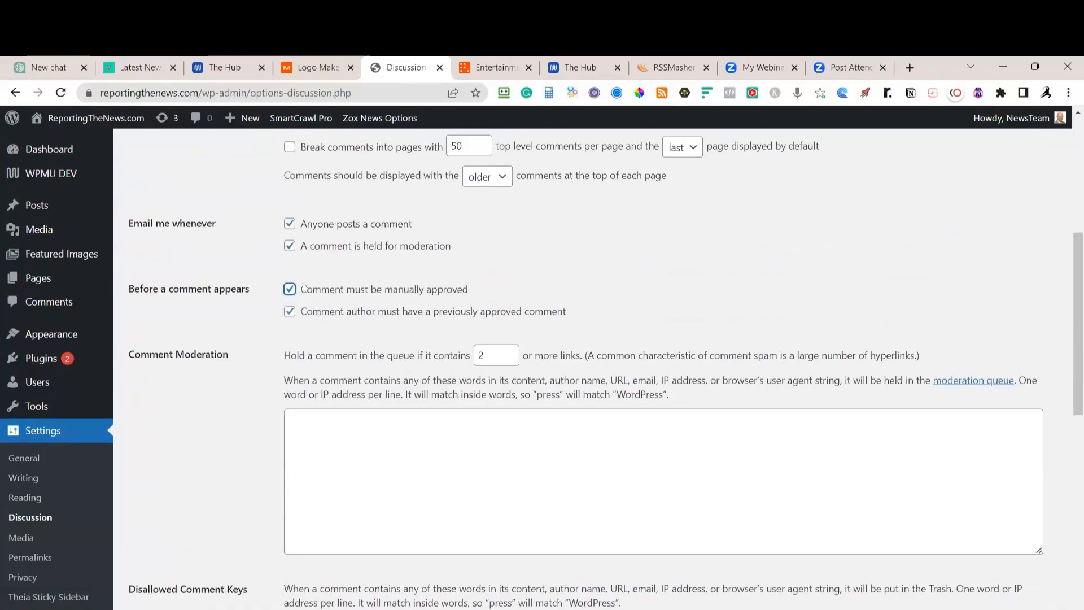
scroll(303, 287, "down", 11)
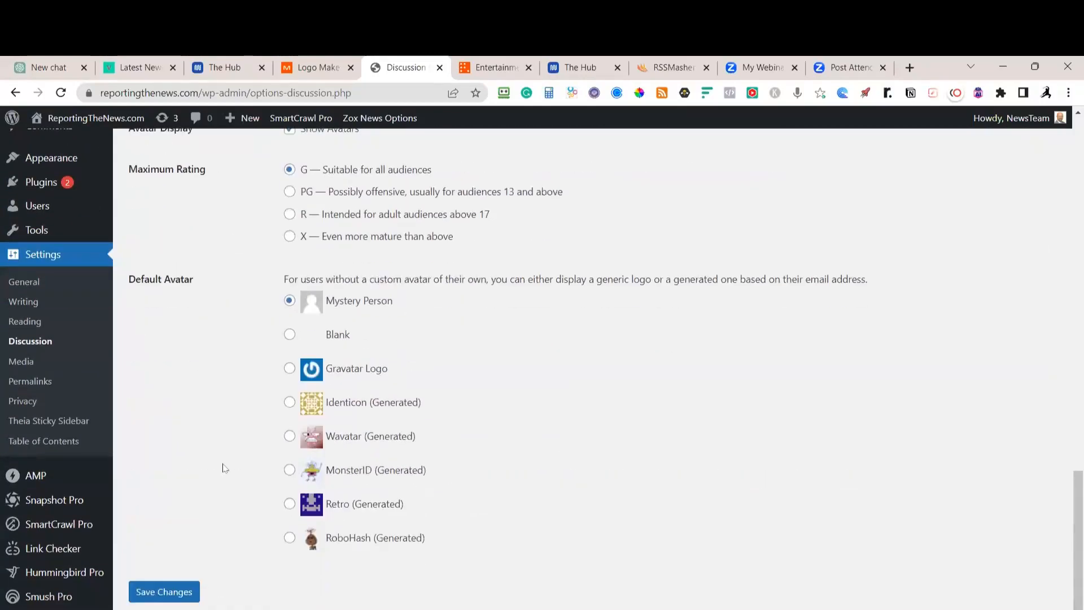
left_click(172, 593)
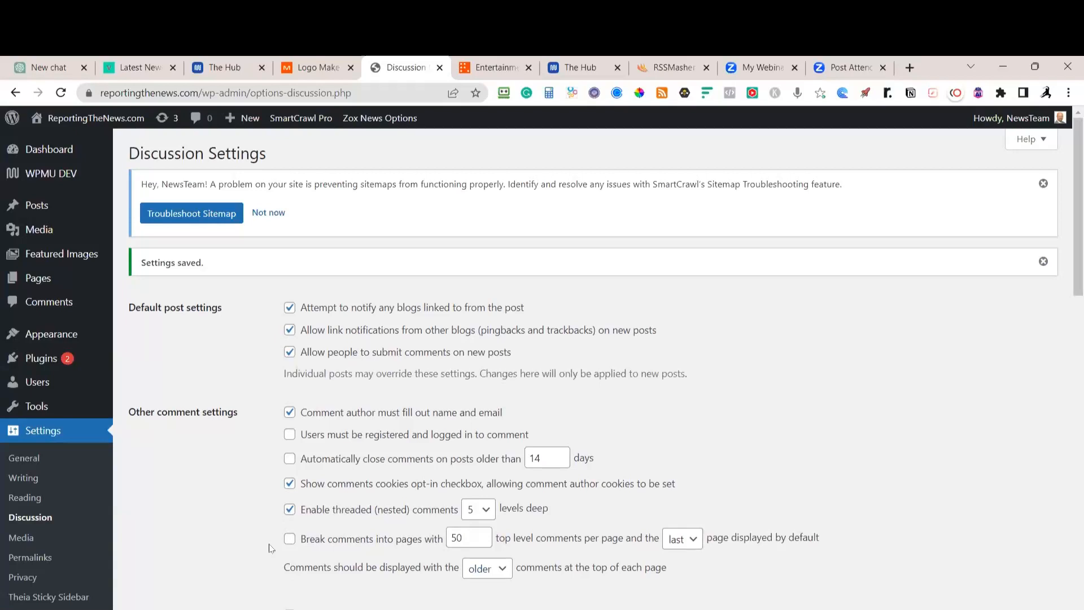
Review the image sizes in Media Settings, then go to Permalink Settings
left_click(65, 537)
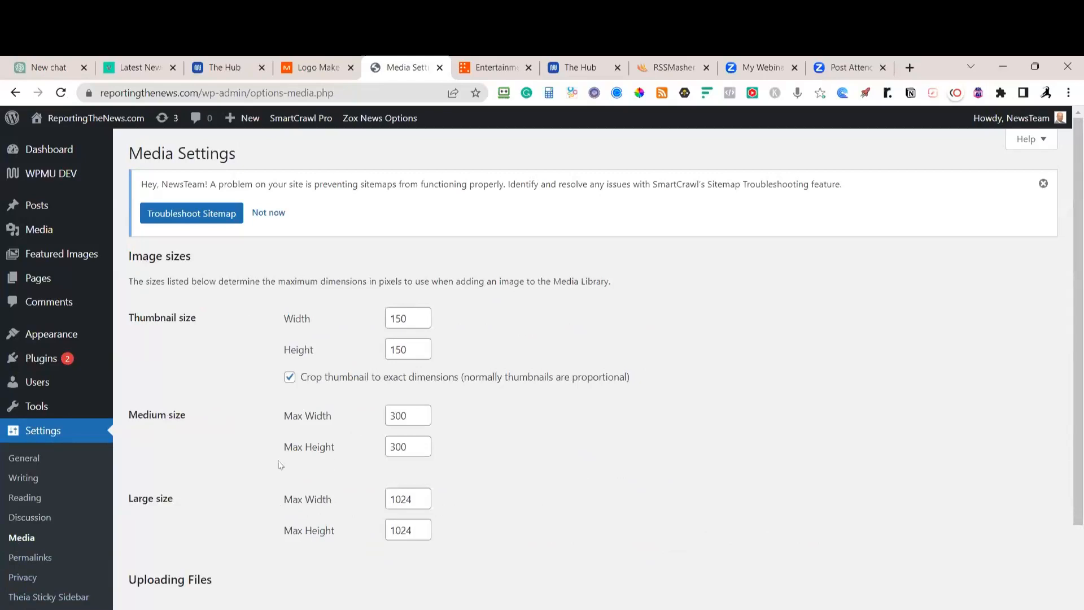
scroll(285, 427, "down", 1)
scroll(285, 428, "up", 1)
scroll(278, 409, "down", 2)
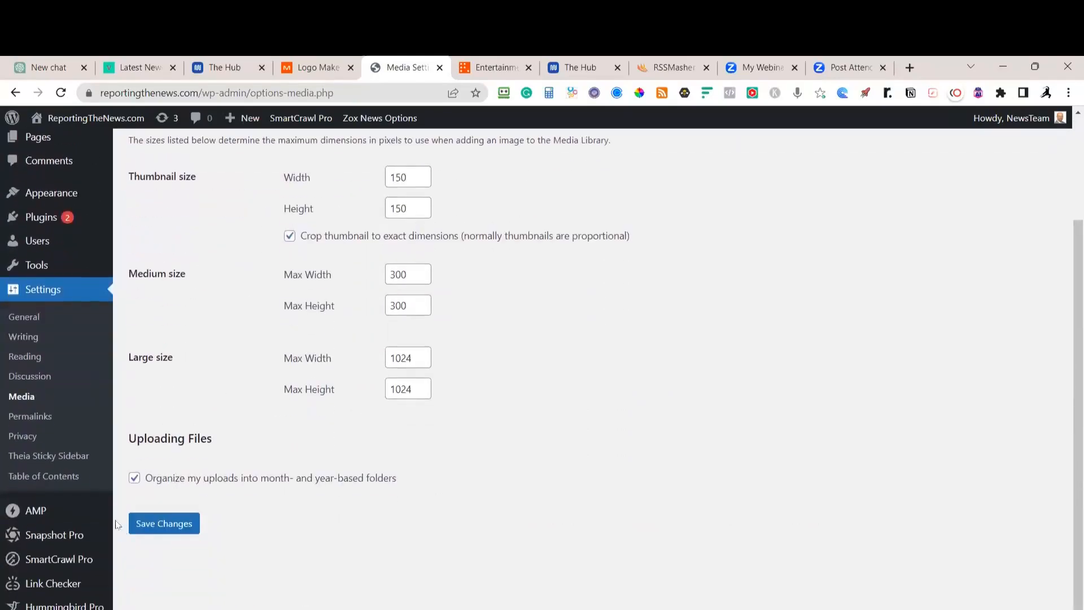
mouse_move(67, 564)
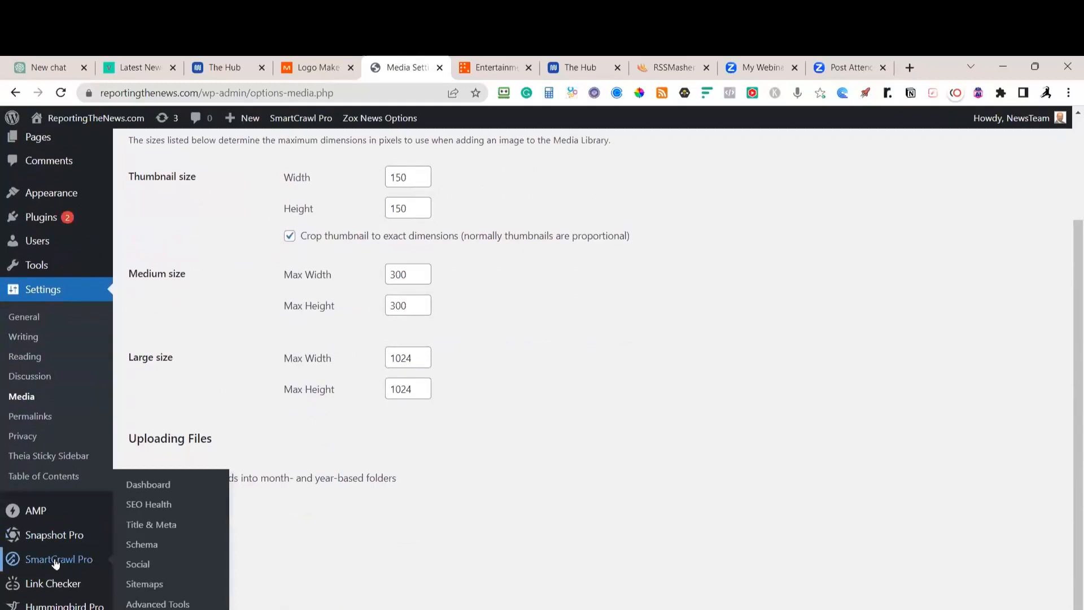
left_click(30, 417)
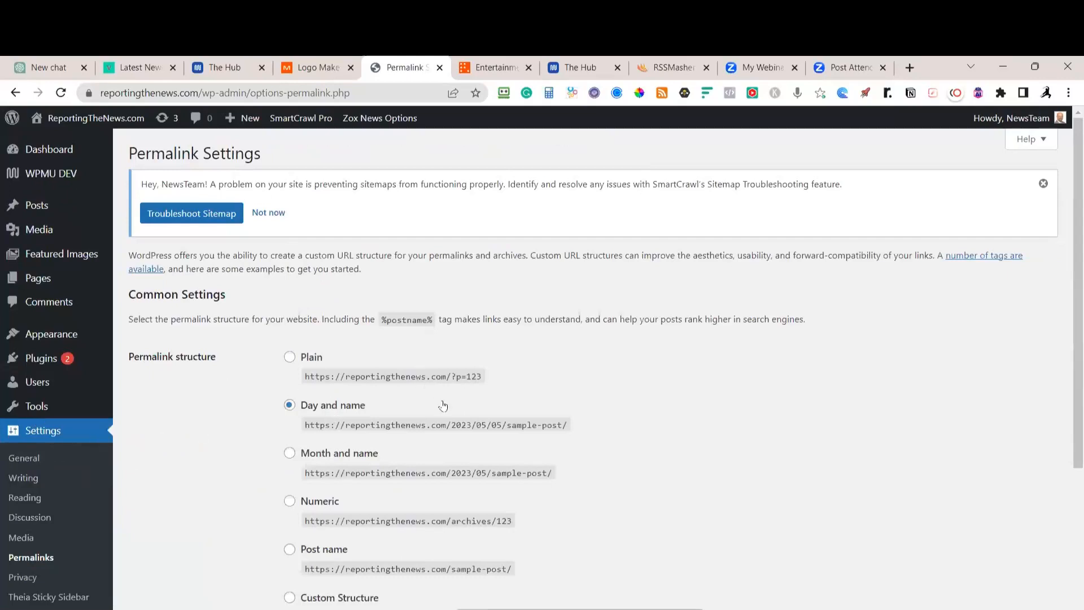
Set the permalink structure to Custom Structure reading /%category%/%postname%/
scroll(451, 395, "down", 2)
scroll(470, 385, "down", 1)
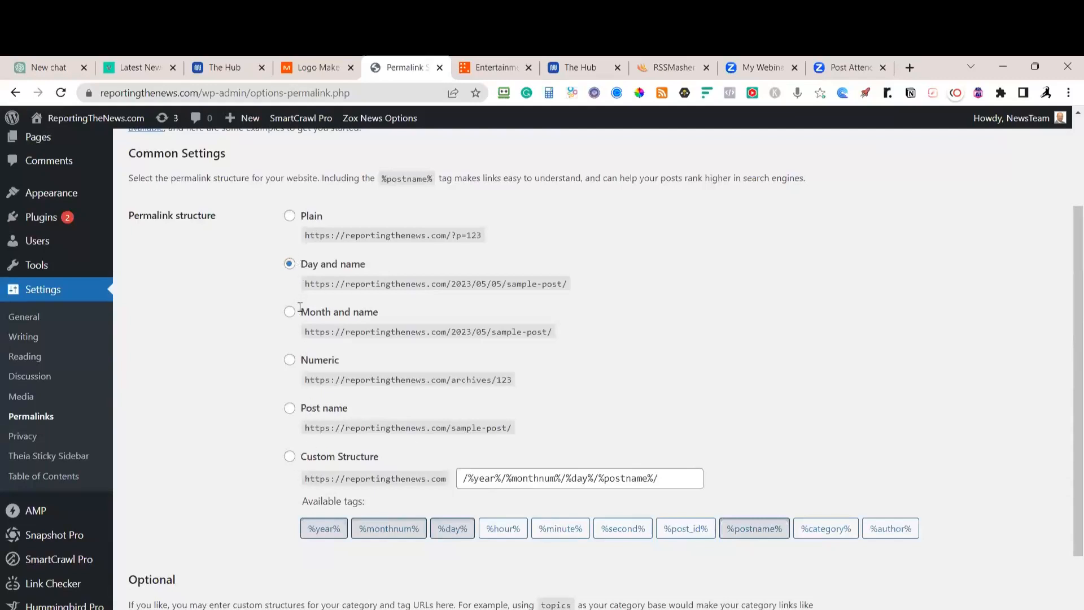
left_click(289, 408)
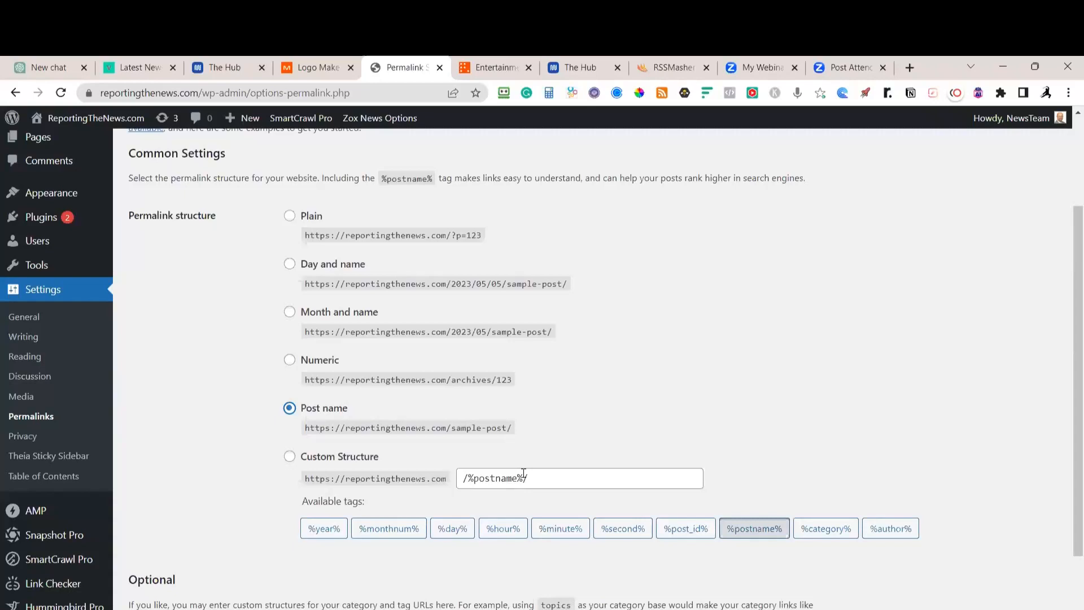
left_click(465, 480)
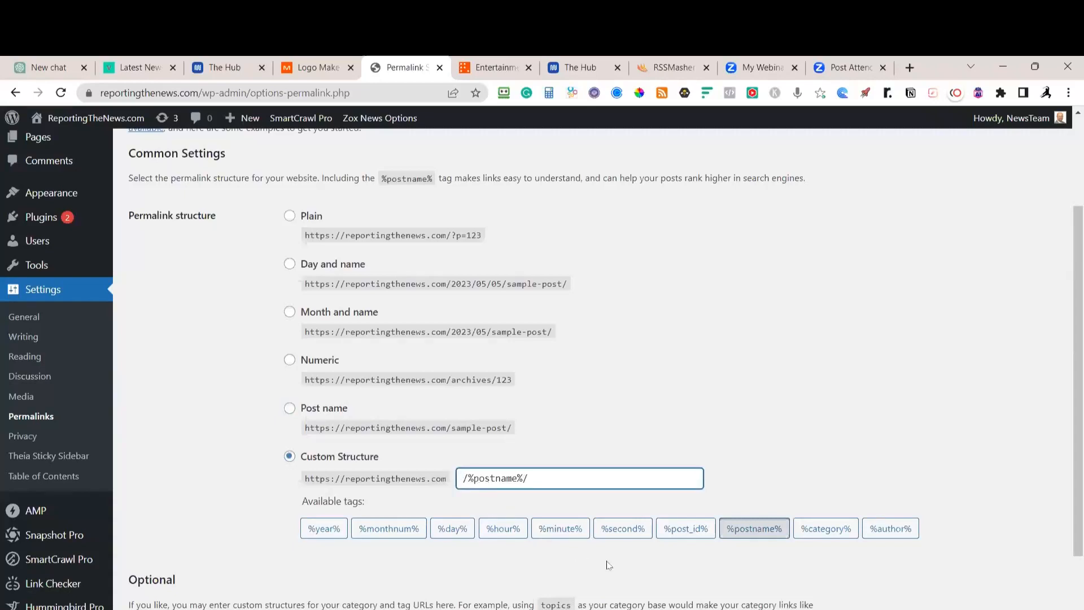
left_click(812, 529)
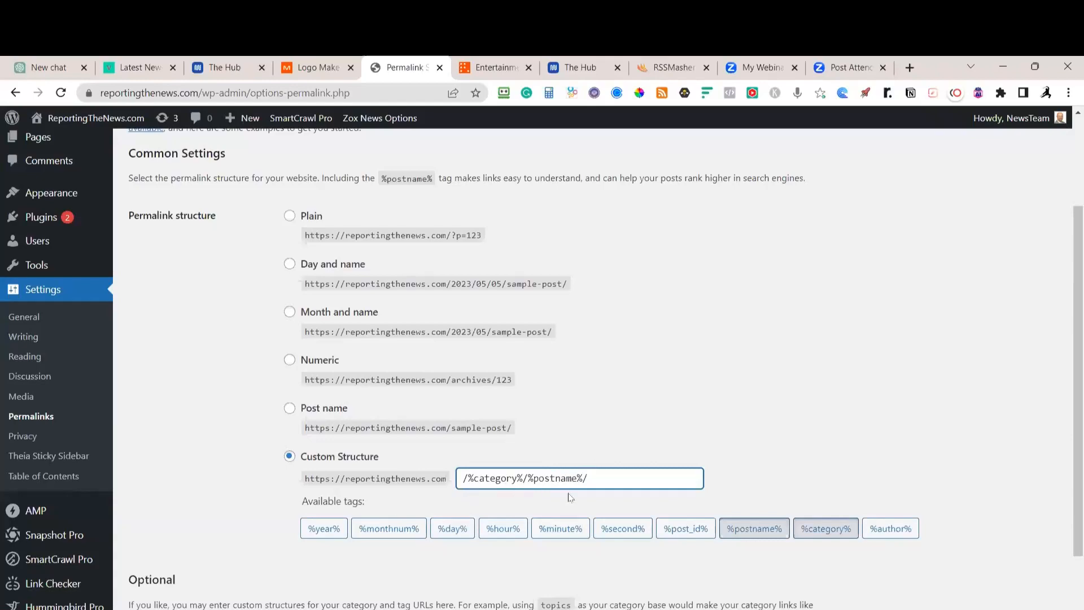
Save the /%category%/%postname%/ permalink structure, then go to the Privacy settings
scroll(287, 504, "down", 3)
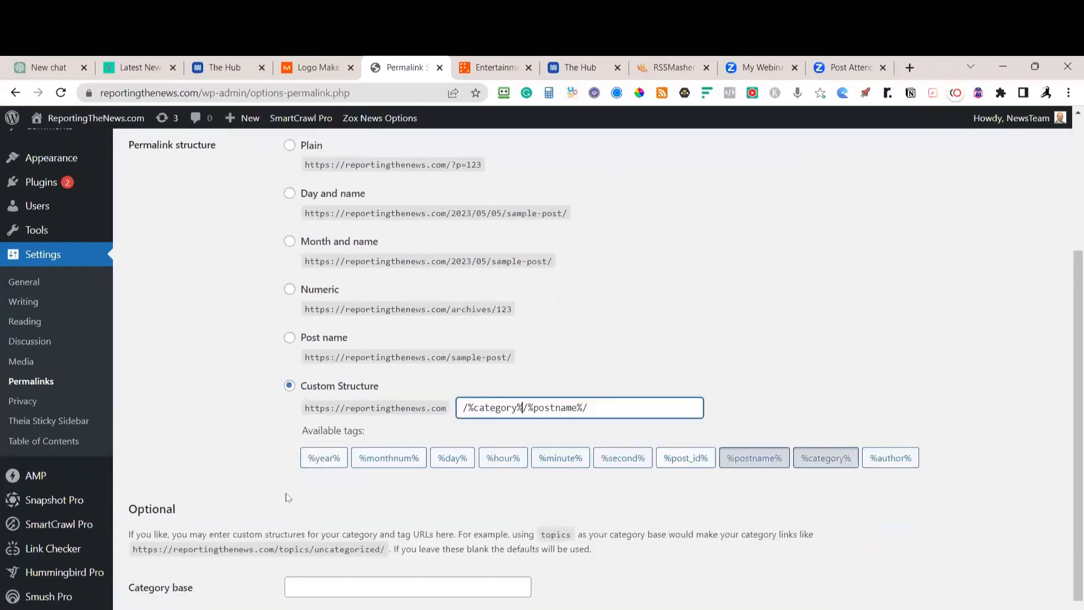
scroll(296, 431, "up", 5)
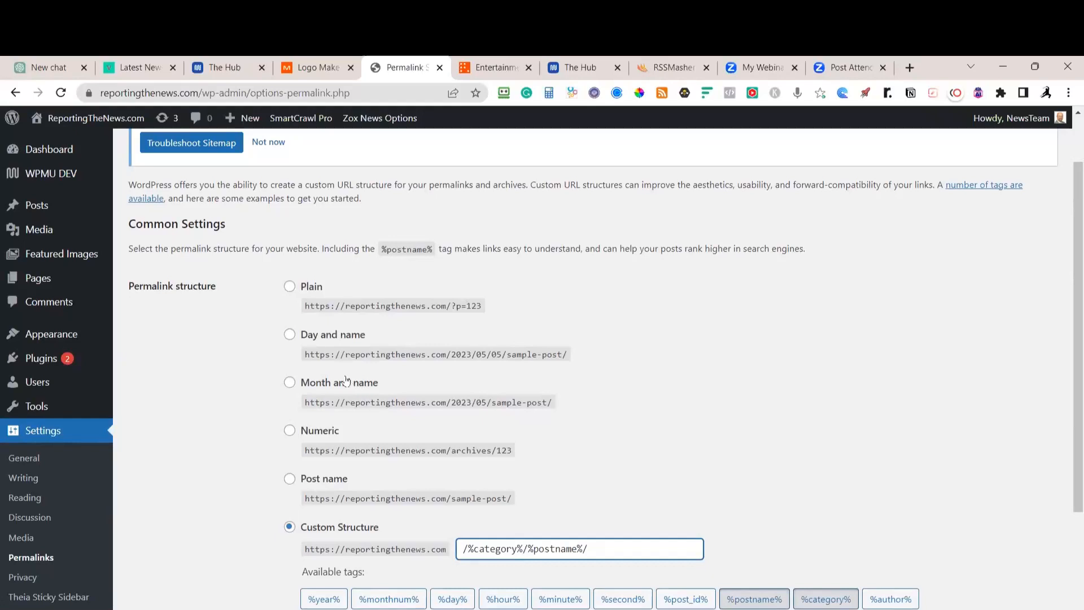
scroll(350, 384, "up", 2)
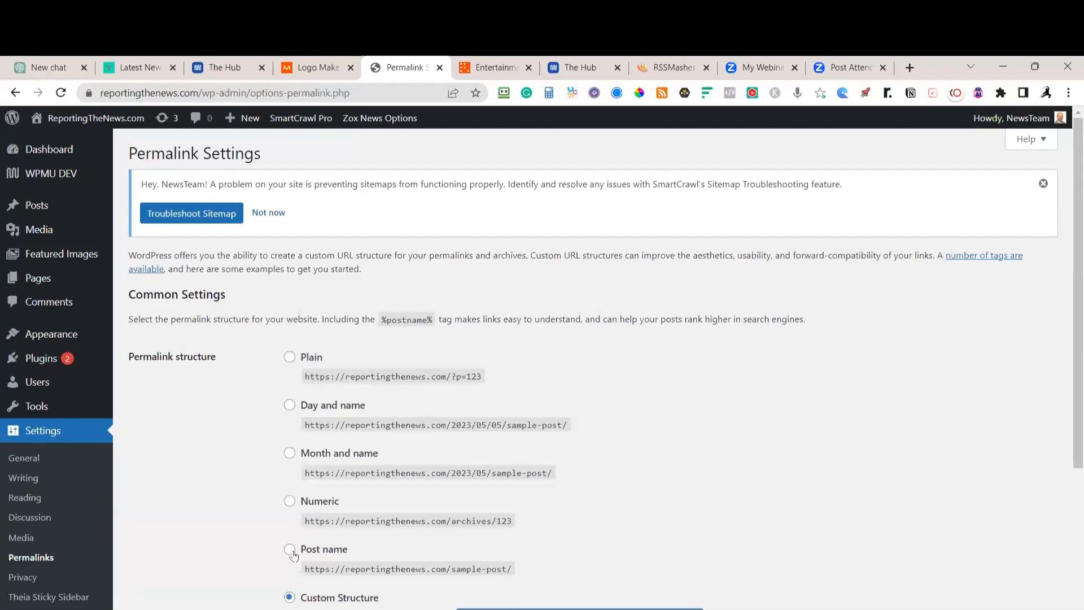
scroll(460, 447, "down", 1)
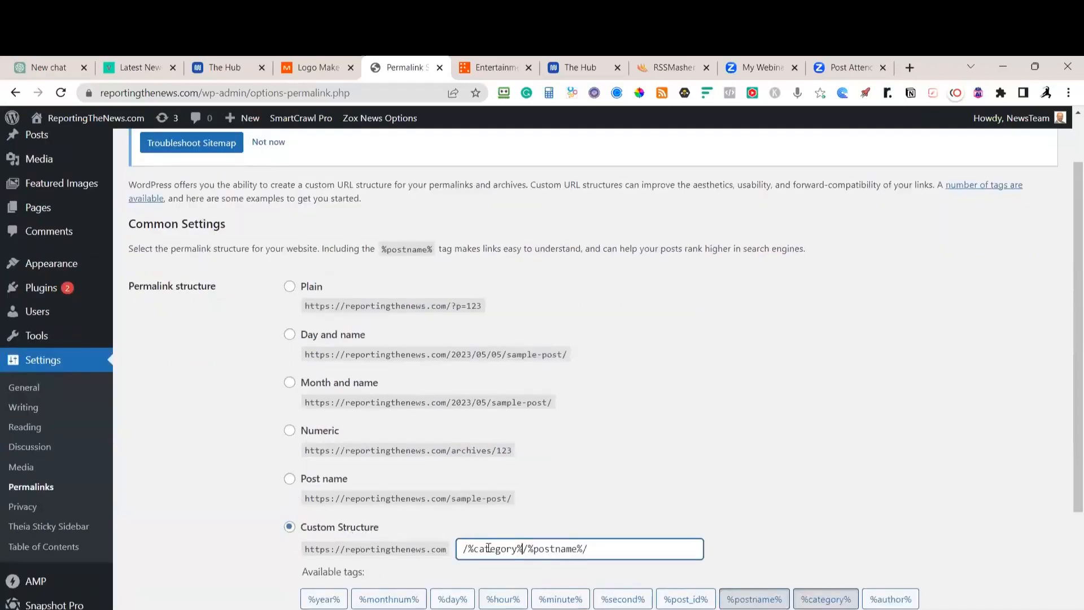
scroll(646, 339, "down", 3)
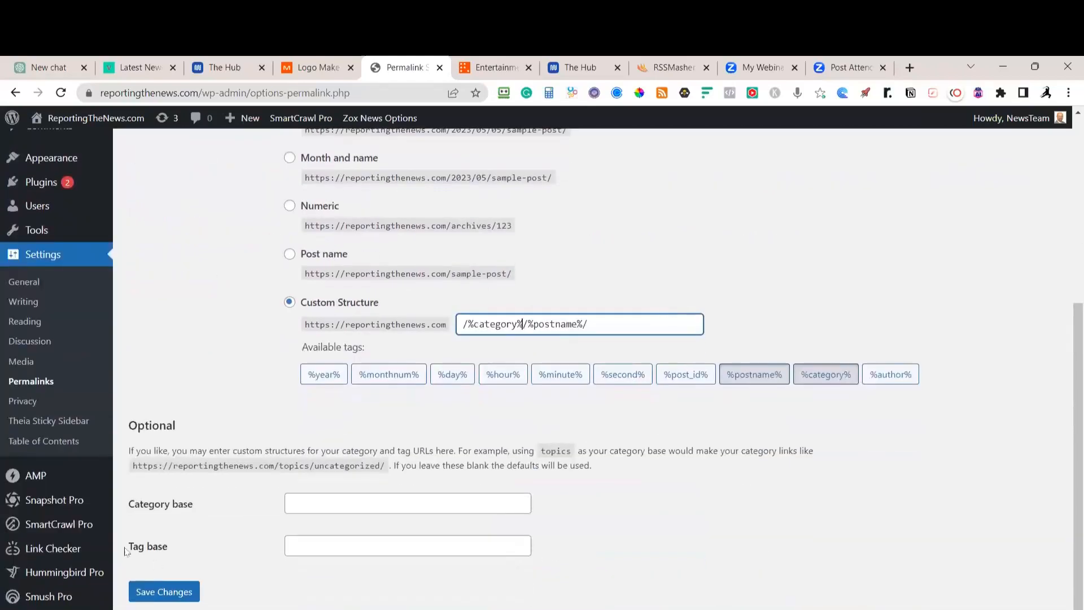
left_click(167, 596)
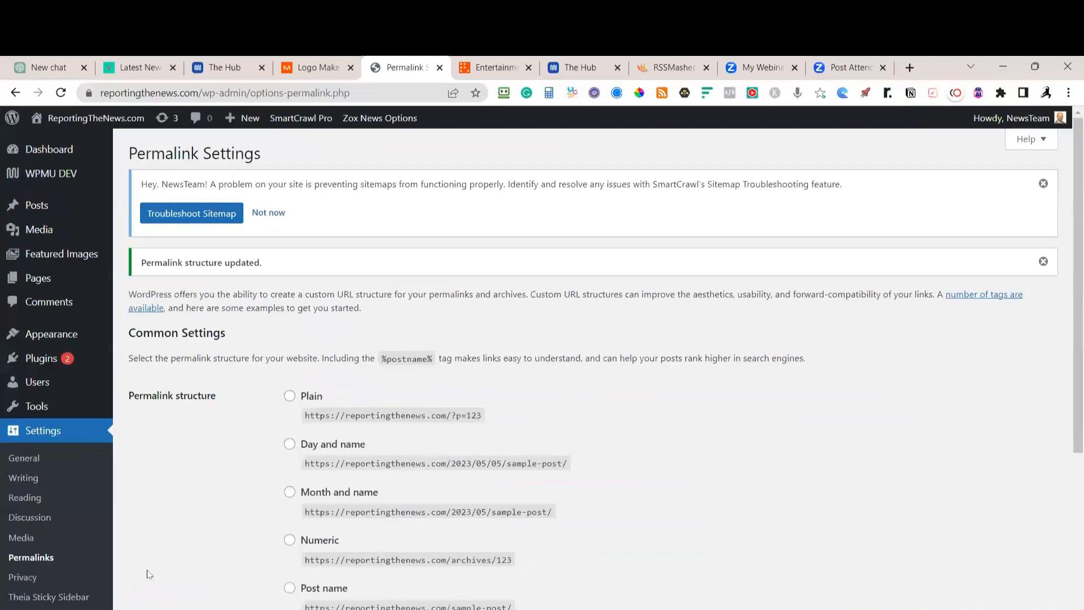
left_click(26, 582)
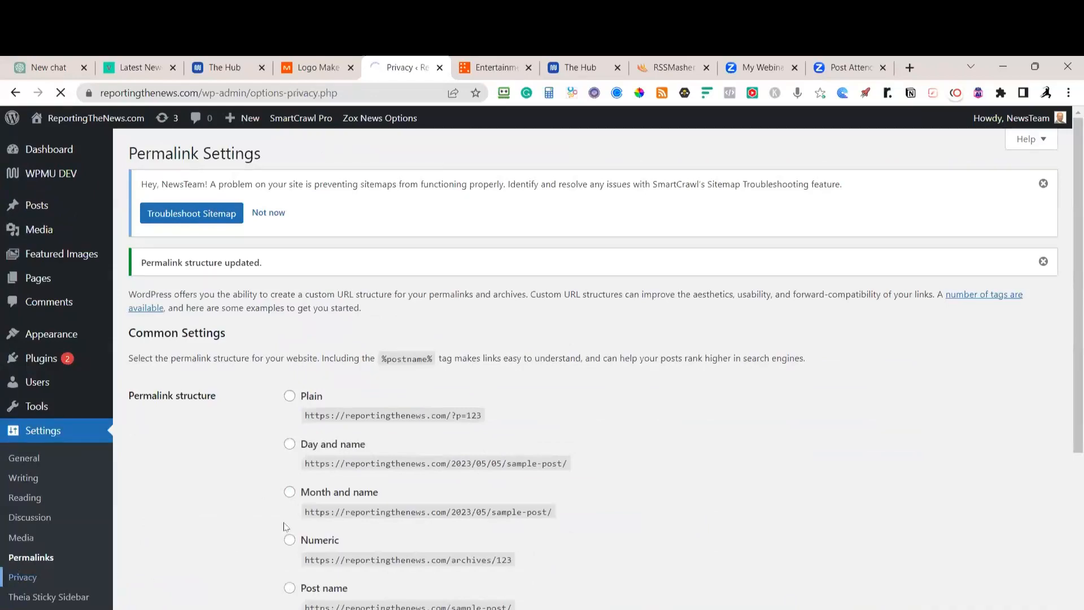
Create a new Privacy Policy page from the Privacy settings screen
scroll(261, 514, "down", 1)
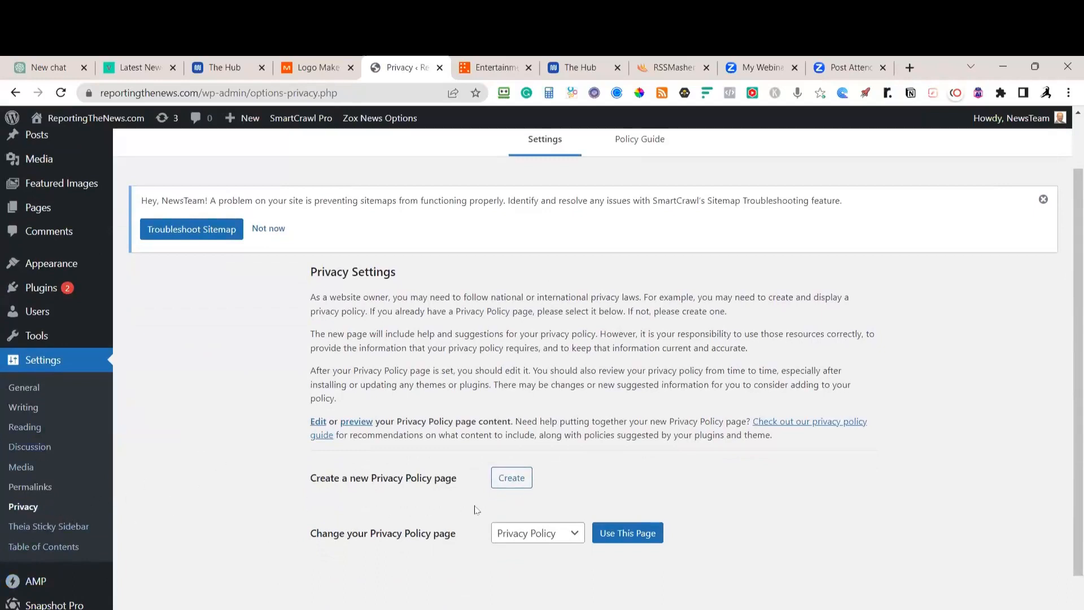
left_click(516, 481)
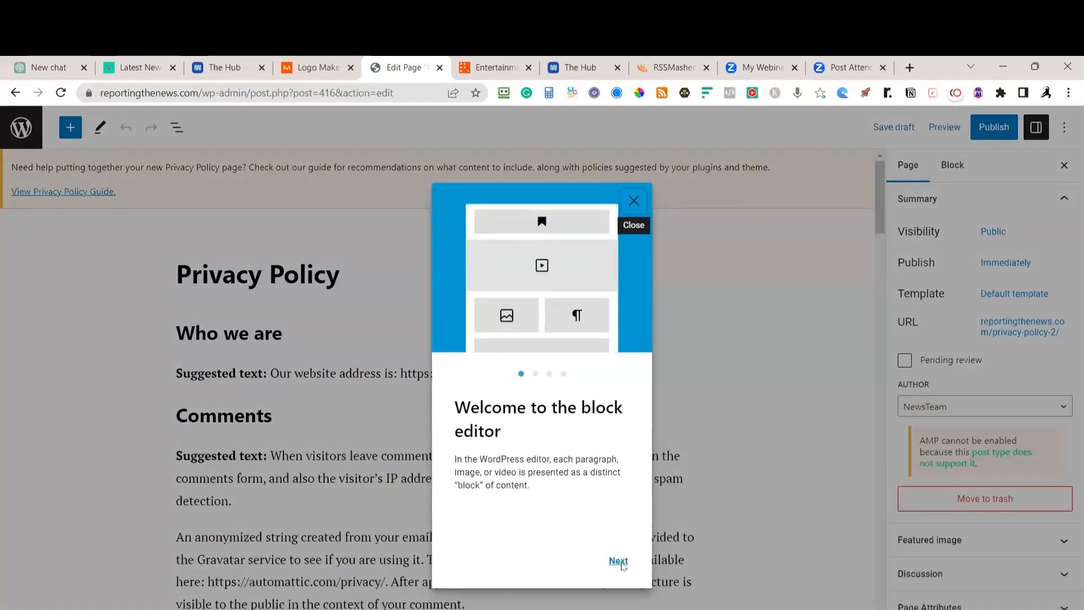
Dismiss the welcome tour and delete the 'Suggested text:' labels in the first, Comments and Media paragraphs
left_click(633, 201)
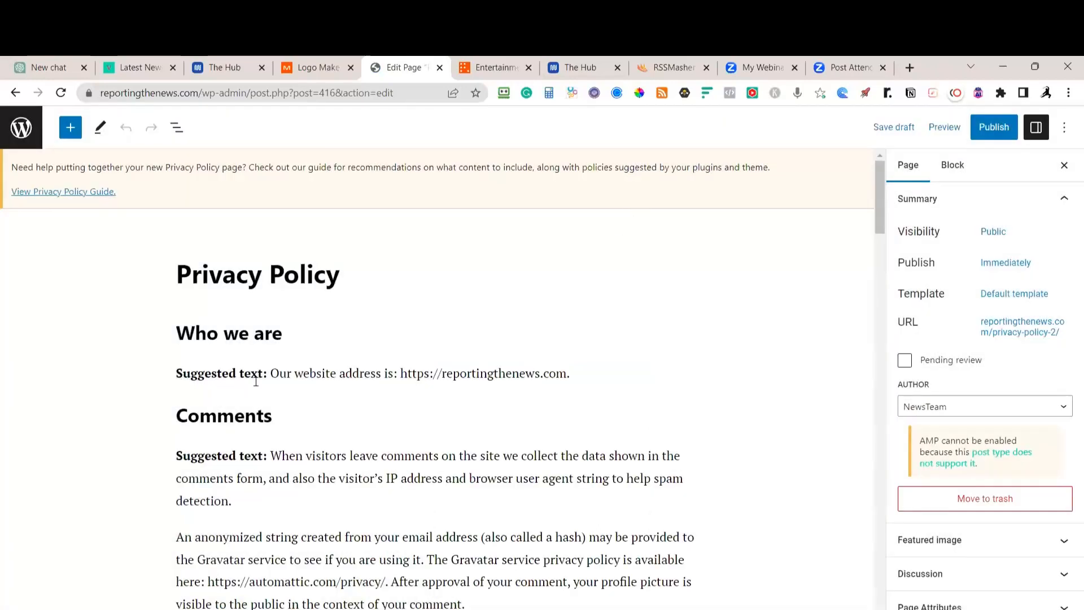
left_click_drag(272, 375, 169, 375)
key("BackSpace")
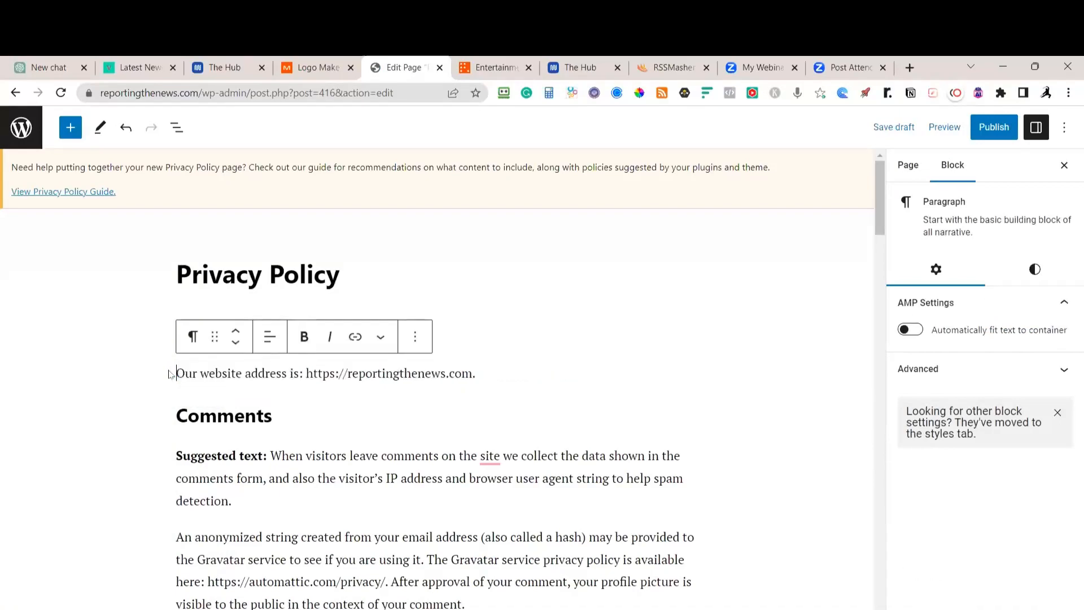
scroll(170, 372, "down", 3)
left_click(176, 319)
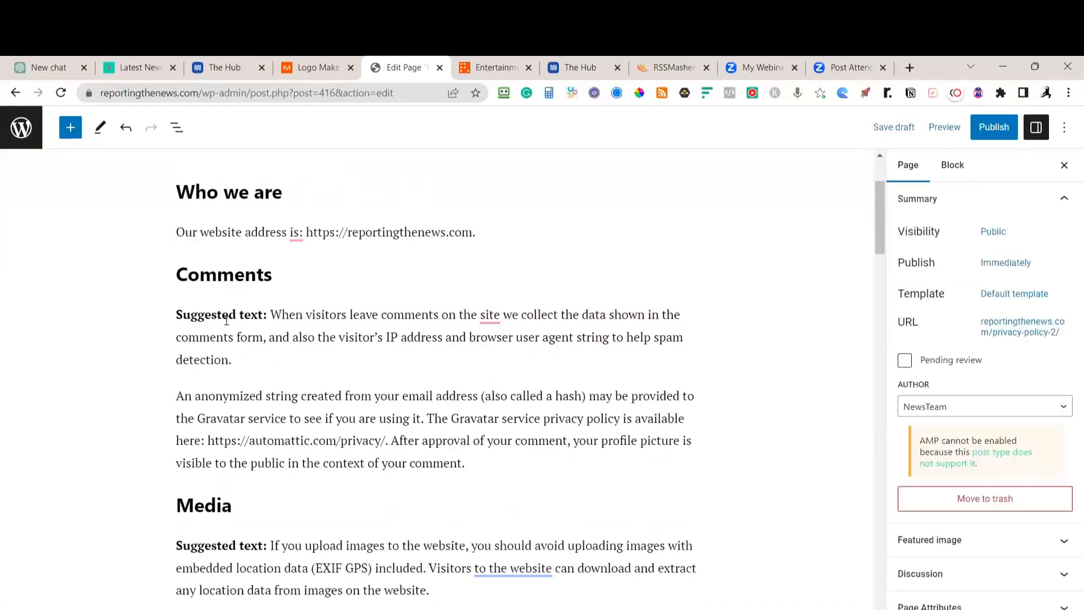
left_click_drag(272, 314, 175, 314)
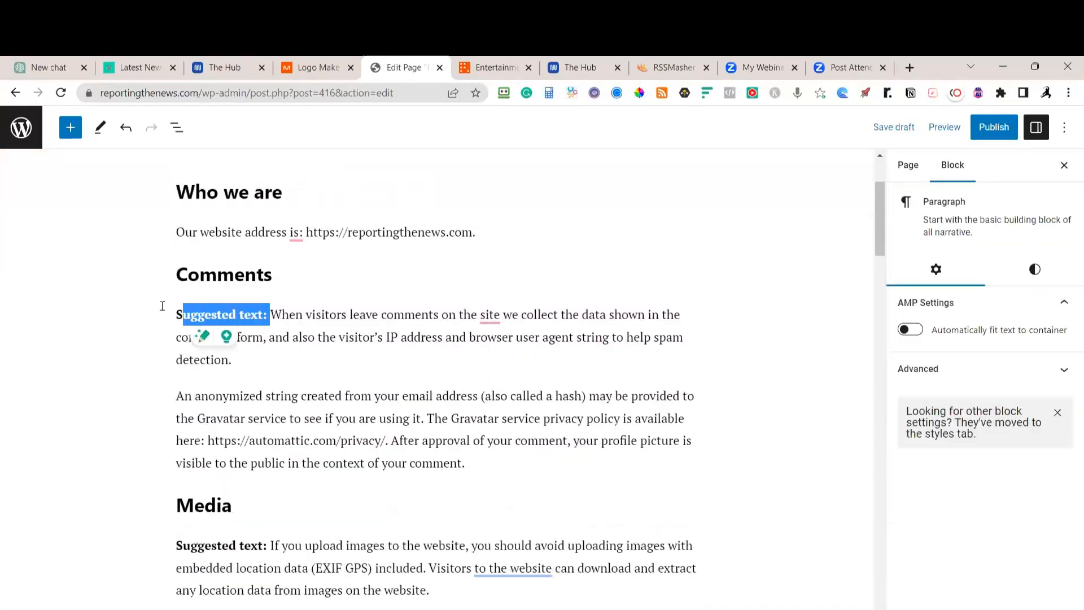
key("BackSpace")
left_click(264, 522)
left_click_drag(264, 521, 175, 518)
key("BackSpace")
Remove the 'Suggested text:' labels from the Cookies and embedded-content paragraphs
scroll(291, 585, "down", 3)
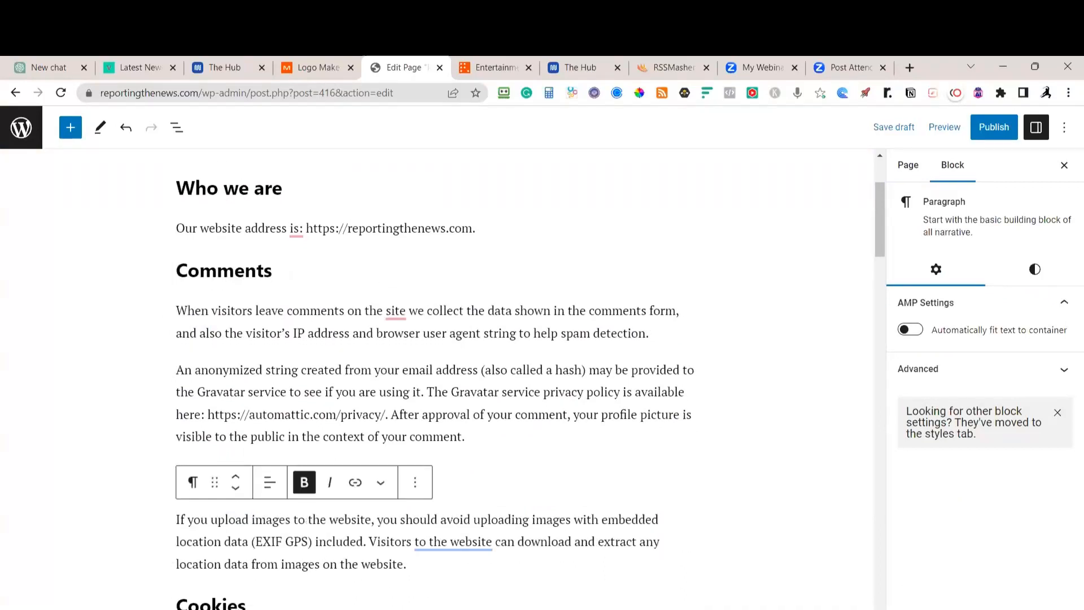
left_click(271, 510)
left_click_drag(271, 509, 175, 509)
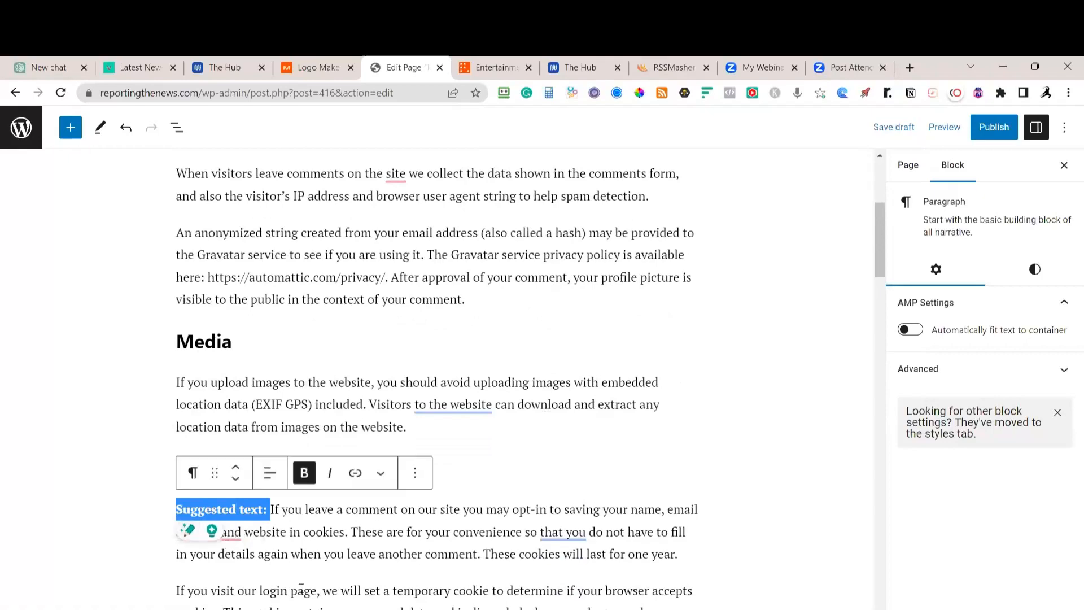
scroll(488, 480, "down", 3)
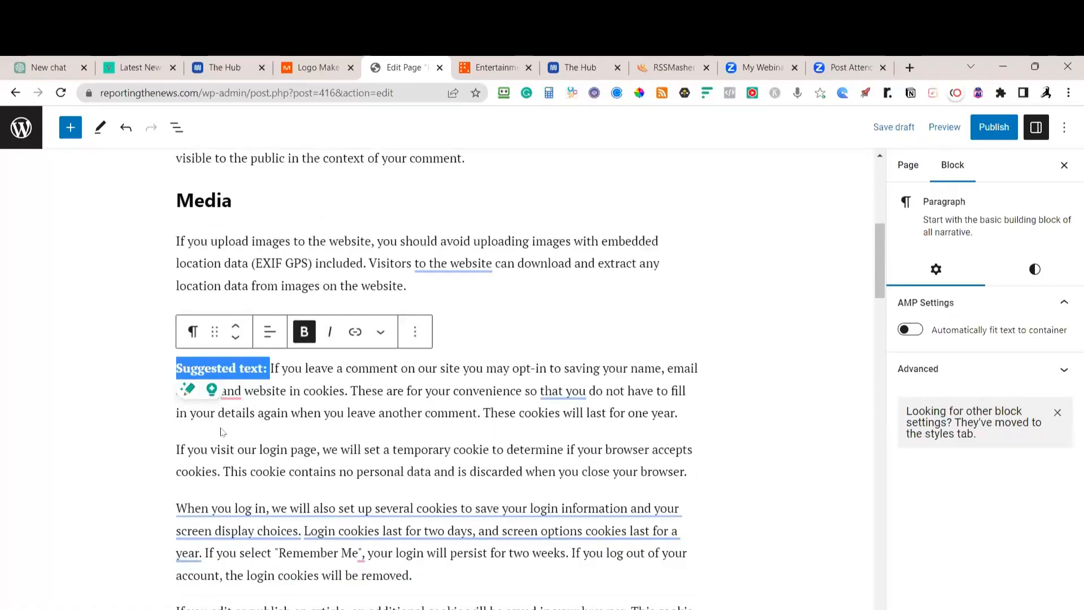
left_click(238, 435)
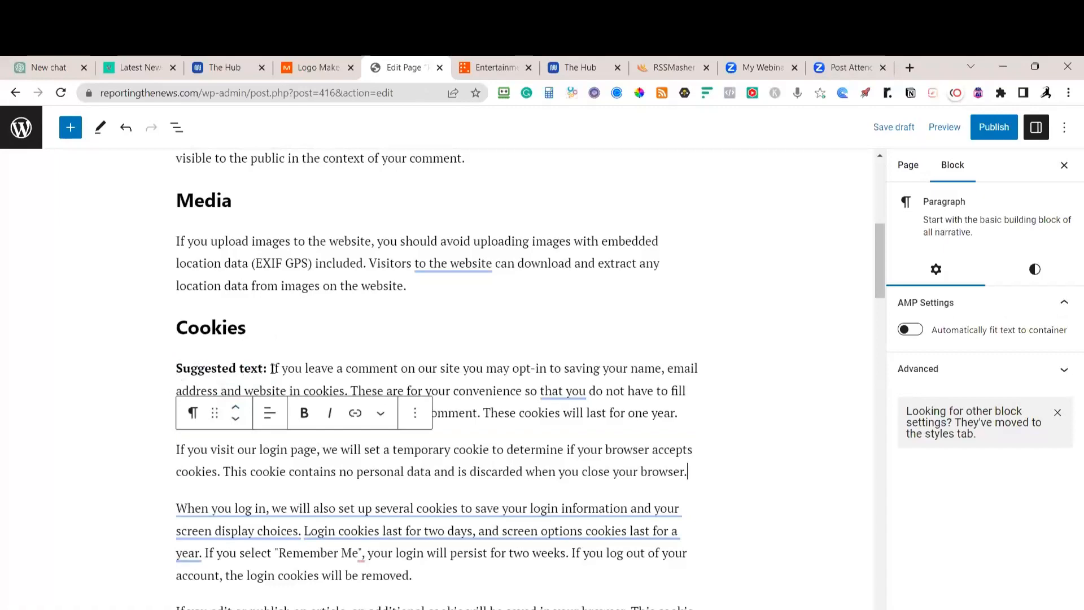
left_click_drag(273, 368, 176, 368)
key("BackSpace")
mouse_move(287, 582)
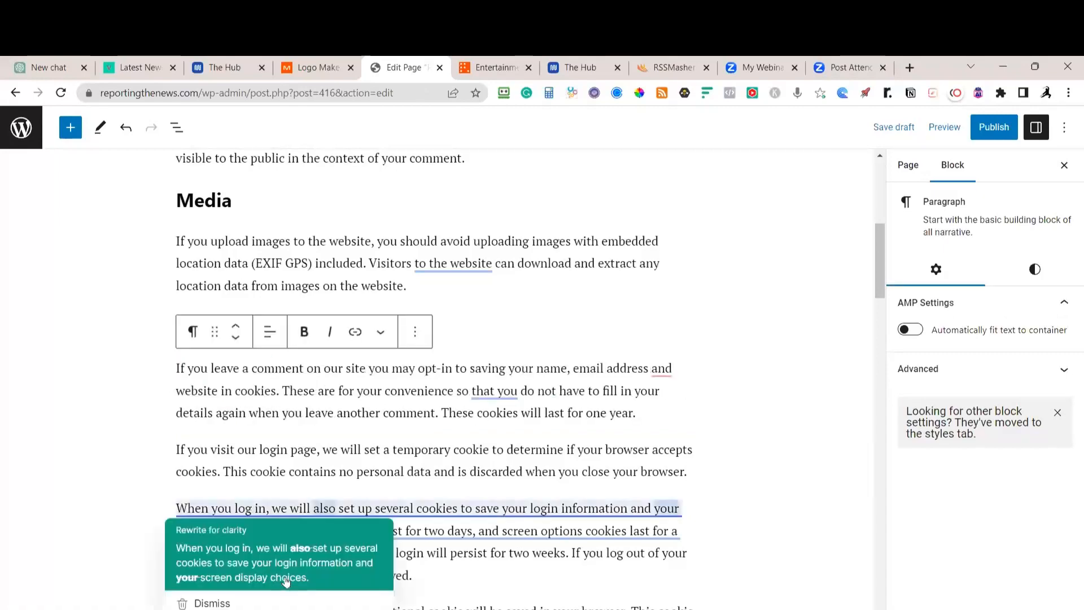
scroll(415, 411, "down", 9)
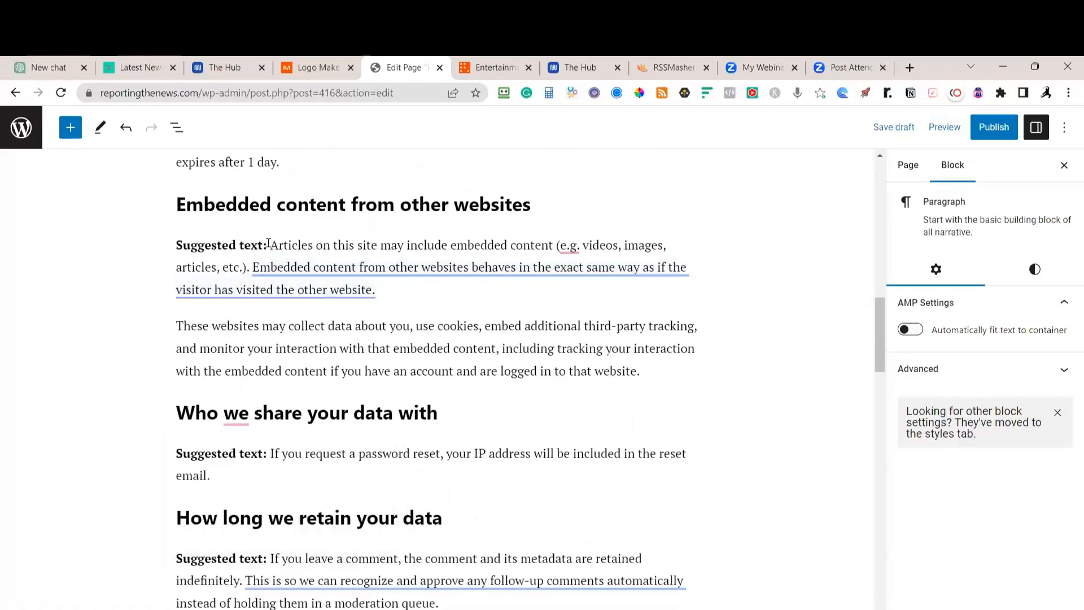
left_click_drag(269, 245, 173, 244)
key("BackSpace")
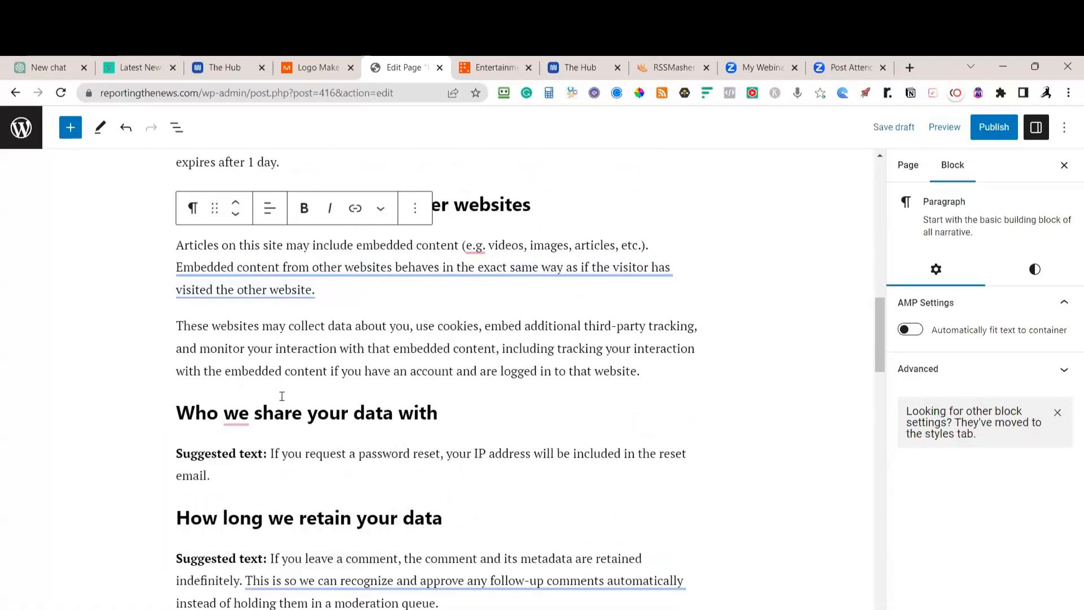
Remove the 'Suggested text:' labels from the password-reset, data-retention, data-rights and spam-detection paragraphs
scroll(282, 394, "down", 1)
left_click(271, 382)
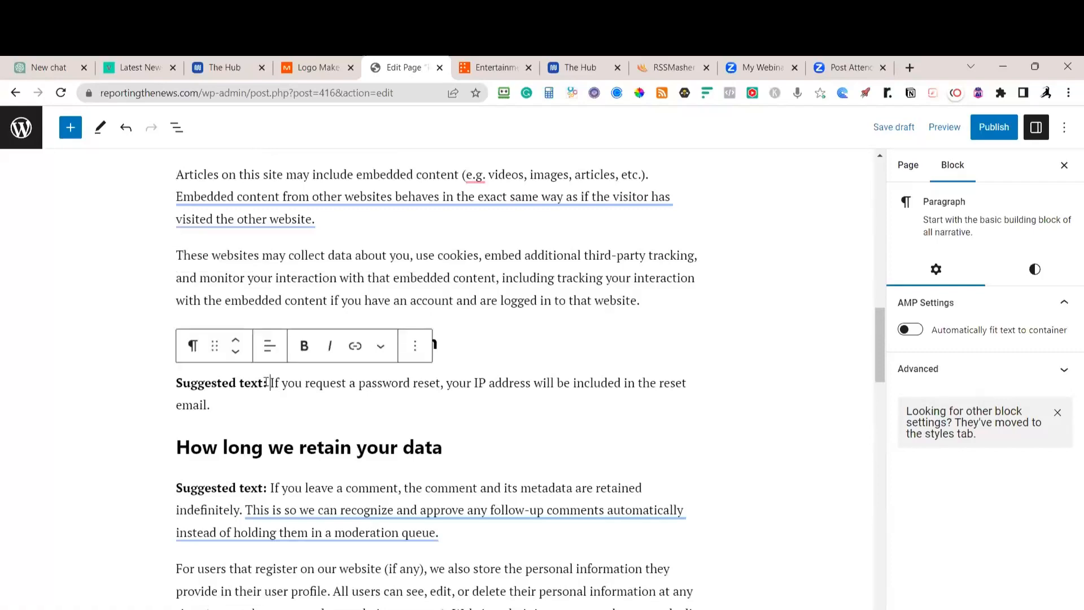
left_click_drag(267, 383, 174, 383)
key("BackSpace")
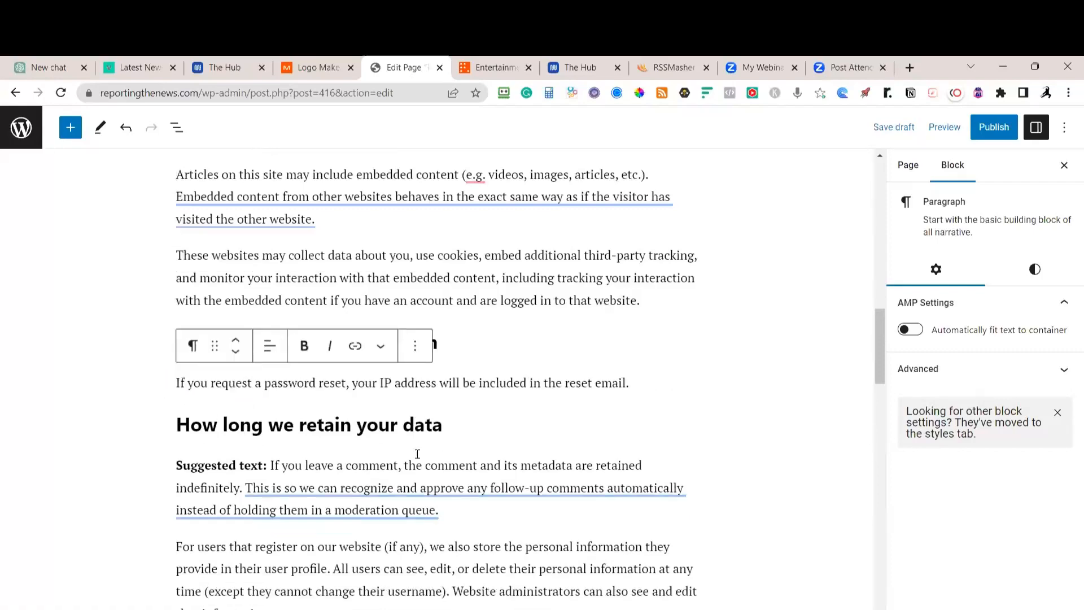
scroll(418, 454, "down", 2)
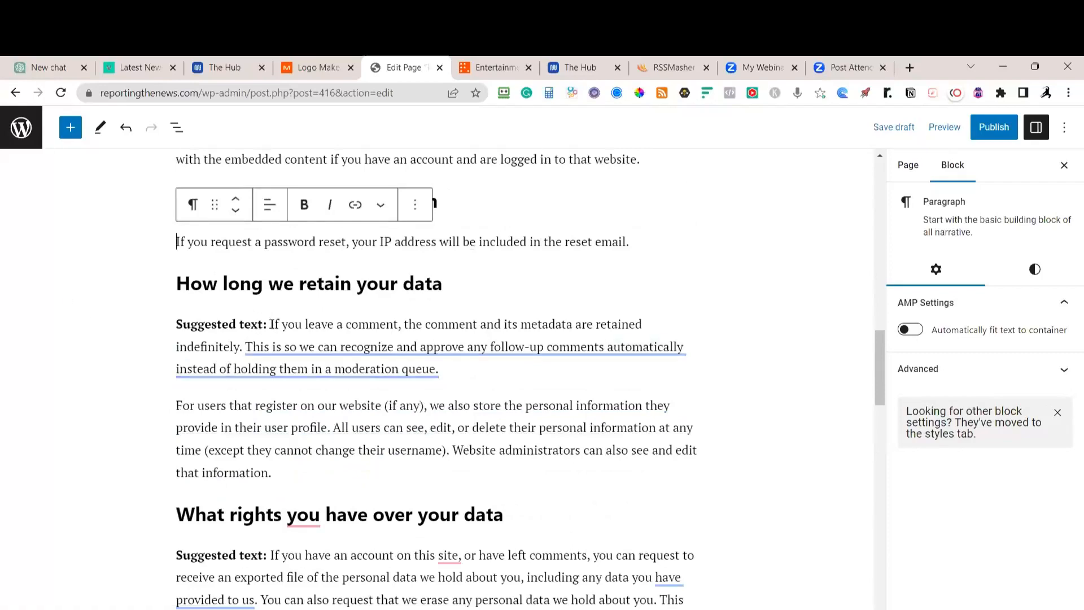
left_click_drag(267, 324, 174, 324)
key("BackSpace")
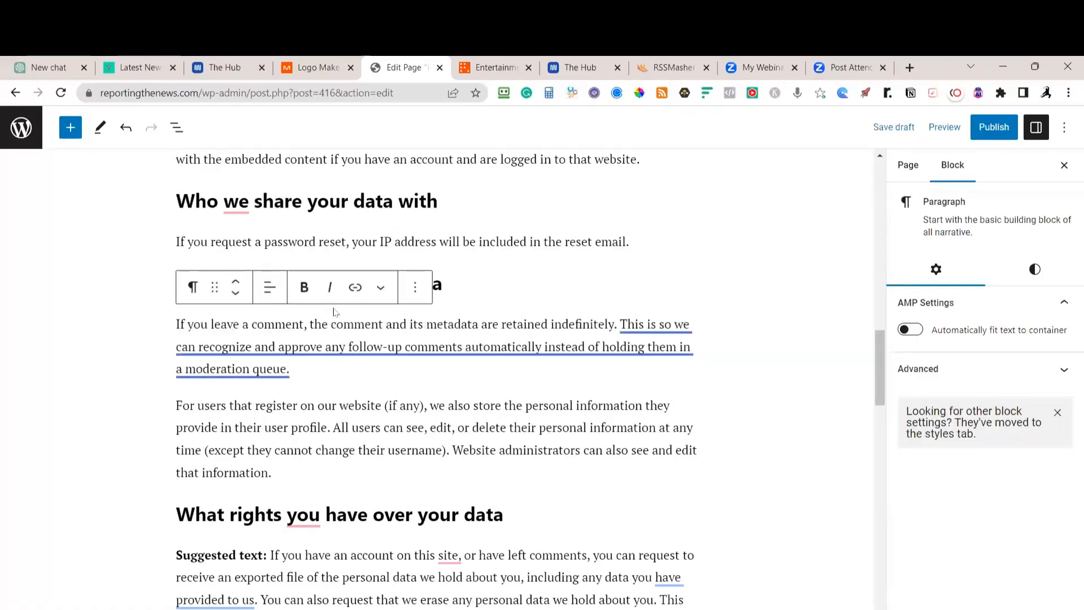
scroll(334, 312, "down", 3)
left_click_drag(269, 343, 176, 343)
key("BackSpace")
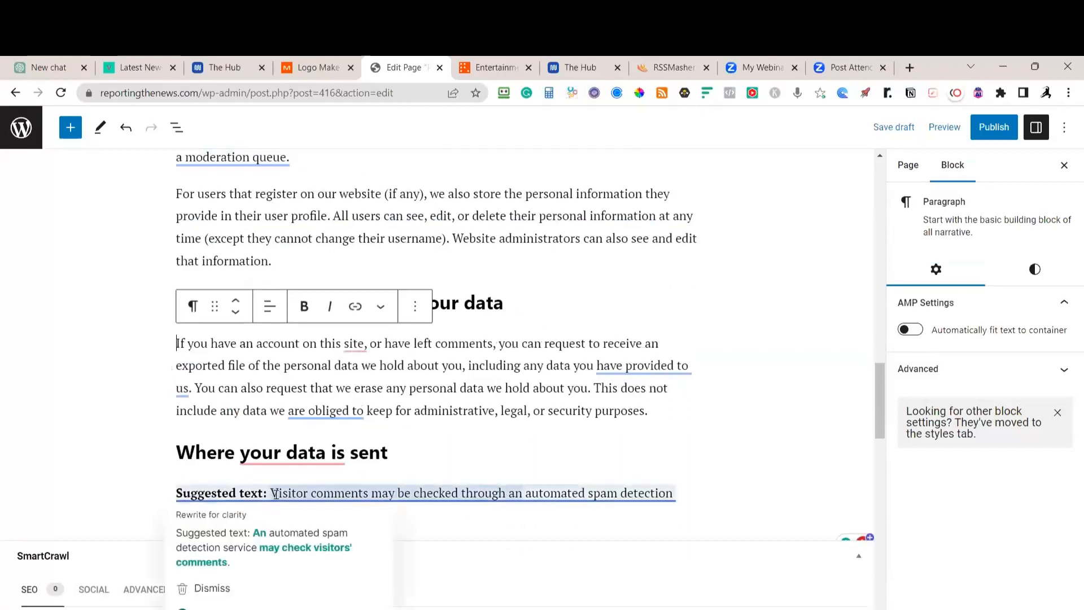
left_click_drag(270, 493, 175, 493)
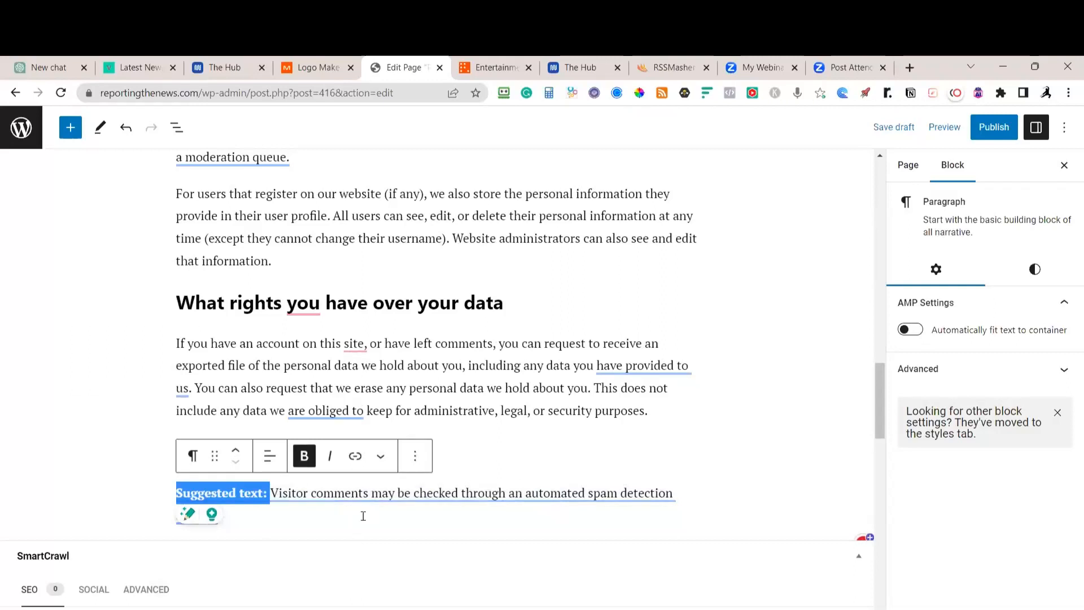
left_click(586, 395)
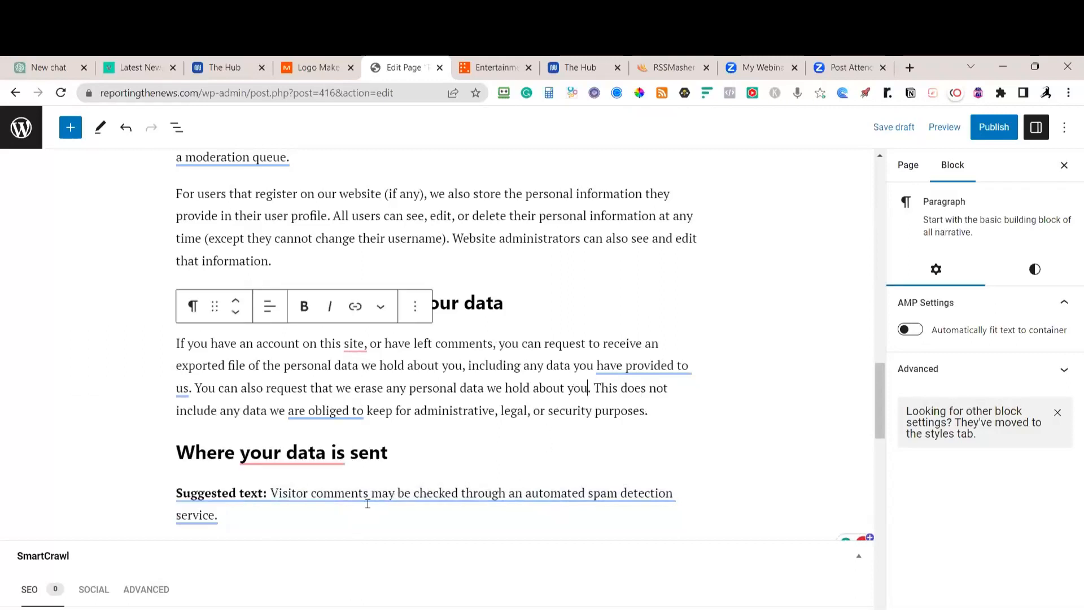
mouse_move(270, 493)
left_click_drag(271, 493, 175, 493)
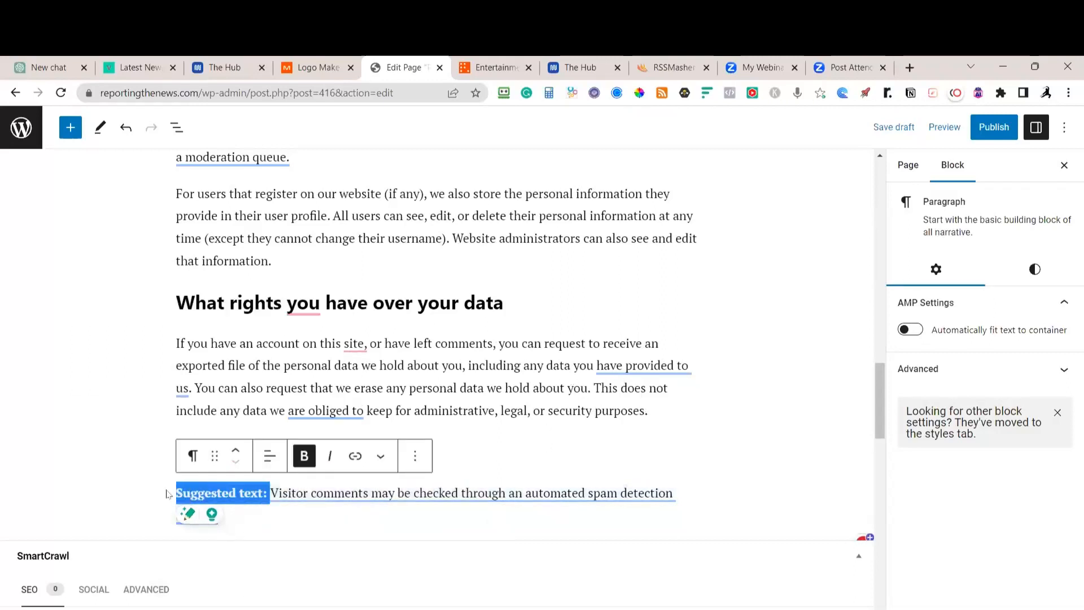
key("BackSpace")
left_click(626, 435)
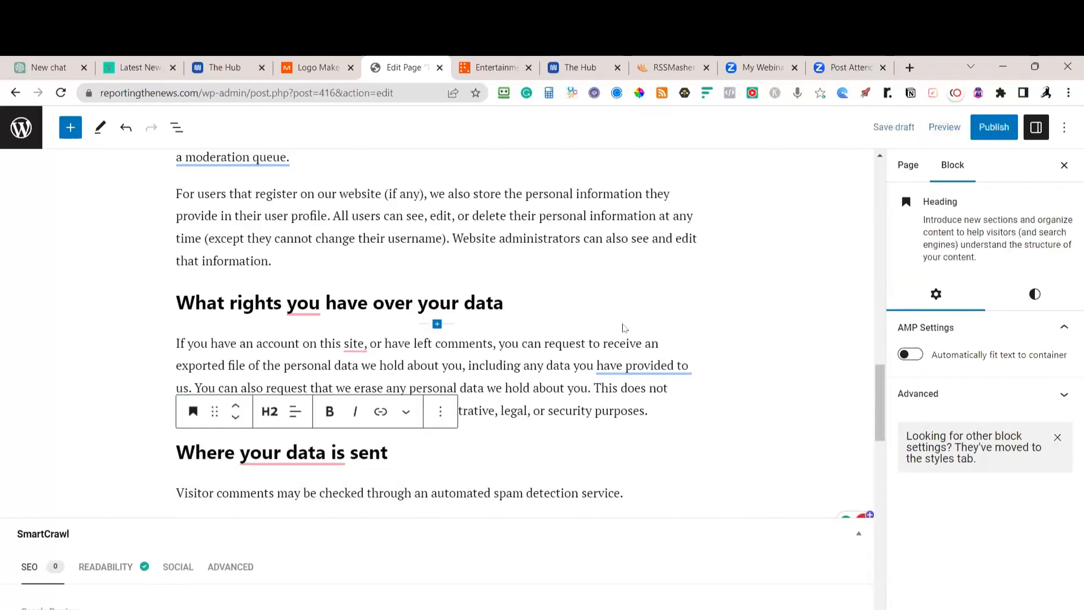
scroll(678, 317, "up", 10)
scroll(690, 245, "up", 15)
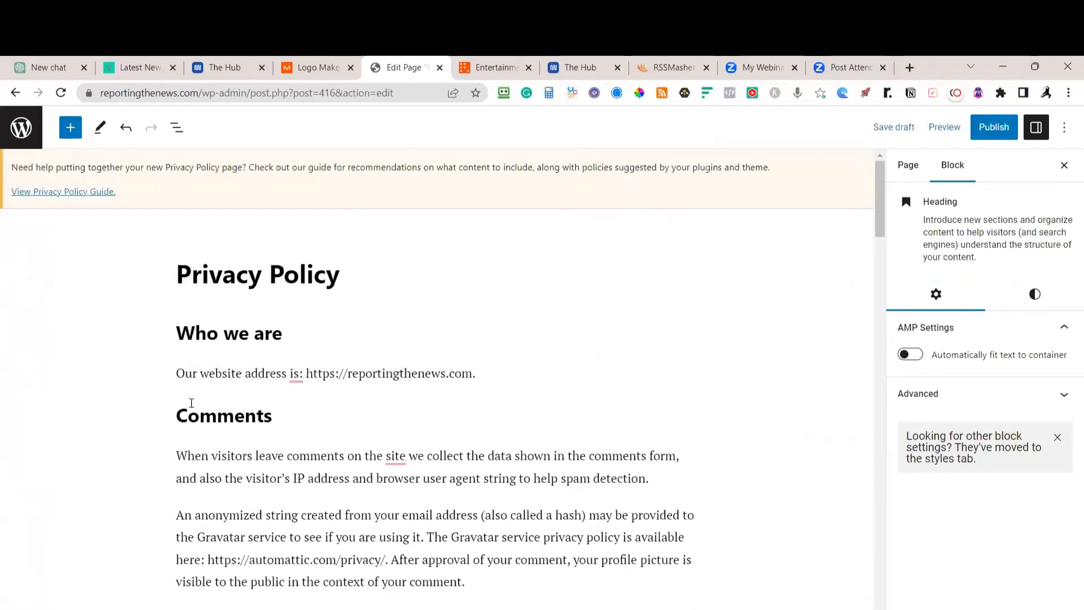
Select both Comments paragraphs and have GrammarlyGO improve them, leaving My voice settings unchanged
left_click_drag(177, 452, 494, 582)
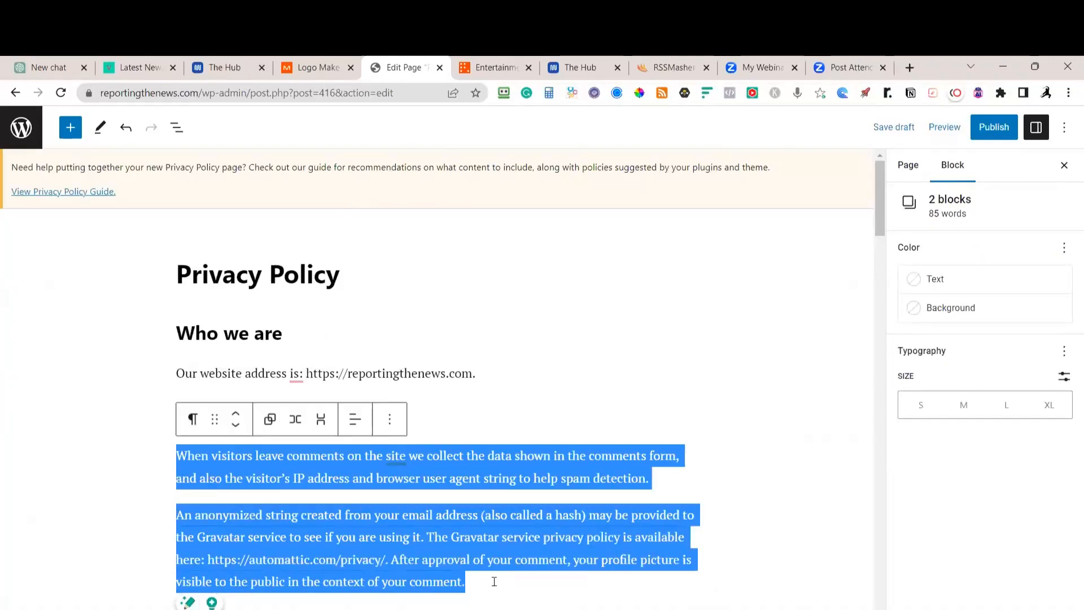
scroll(661, 332, "down", 4)
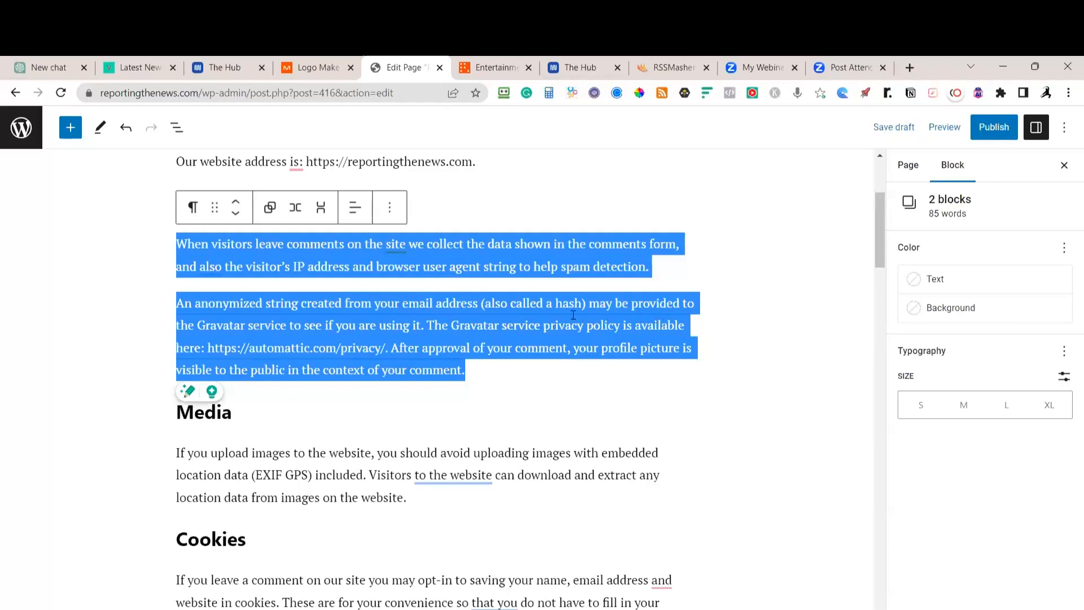
left_click(188, 395)
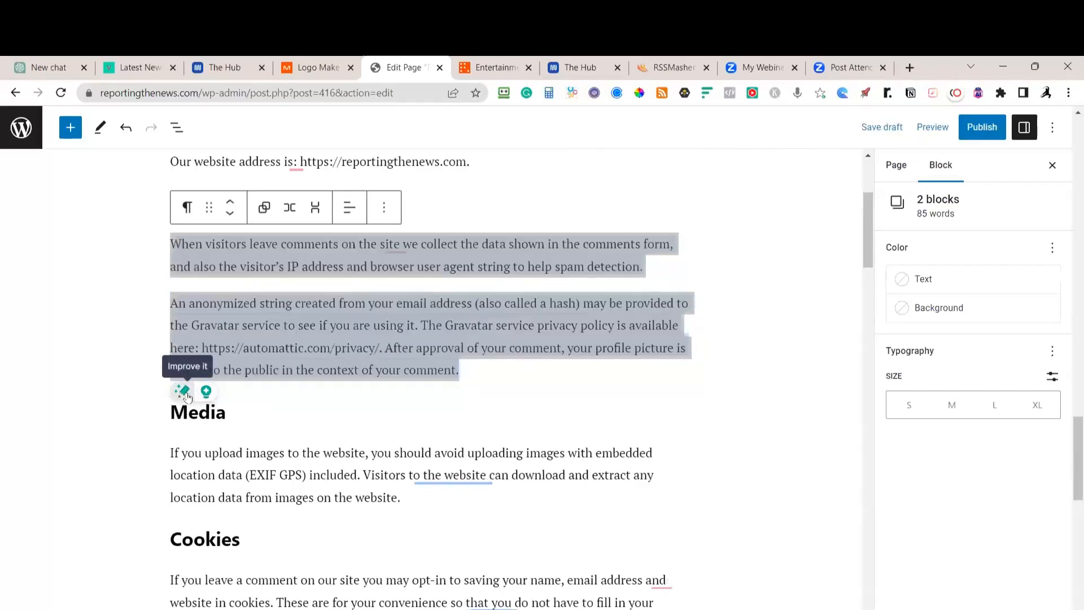
scroll(712, 360, "down", 15)
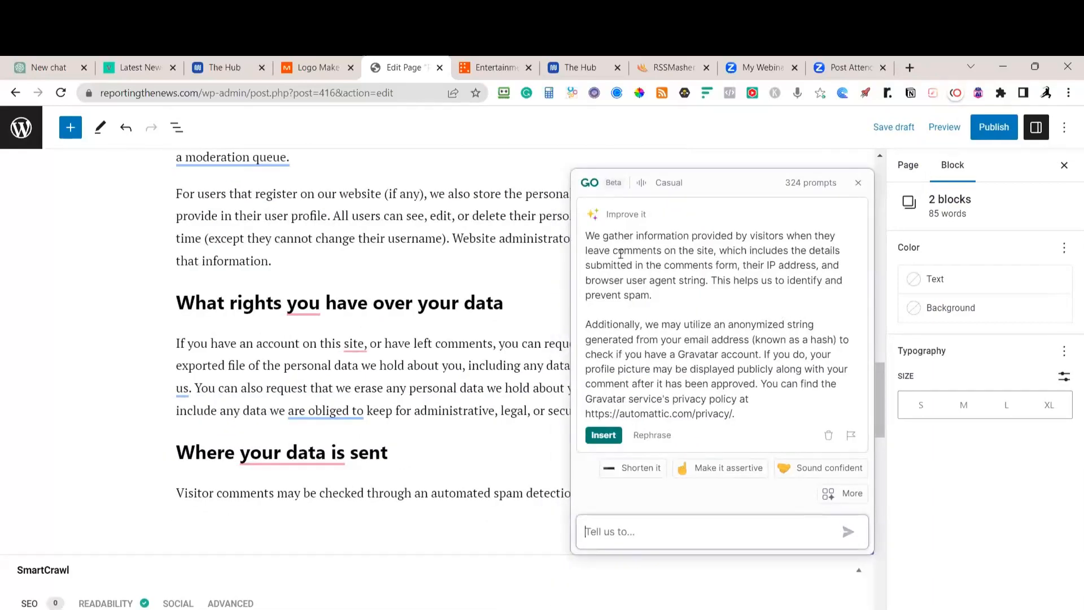
left_click(652, 181)
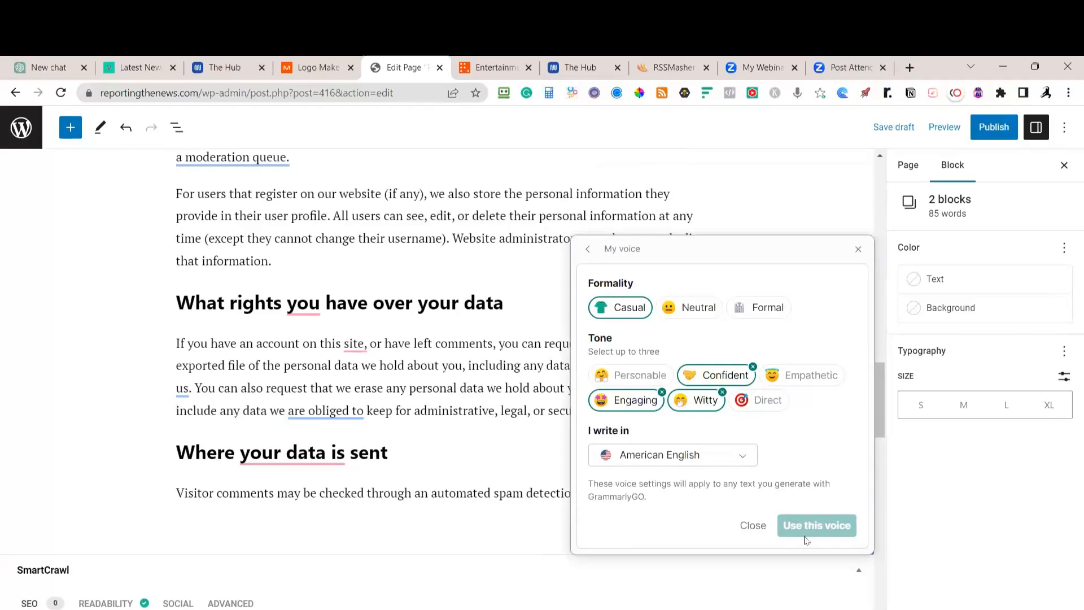
left_click(858, 249)
Request another GrammarlyGO rephrase and insert the rewritten Comments text into the page
scroll(801, 297, "up", 20)
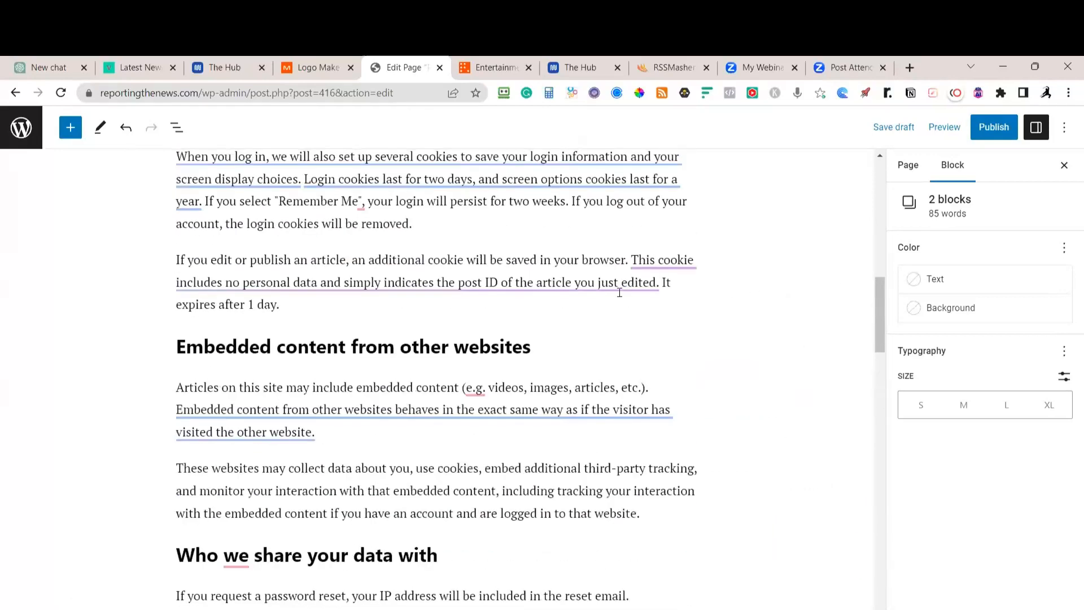
scroll(633, 306, "down", 5)
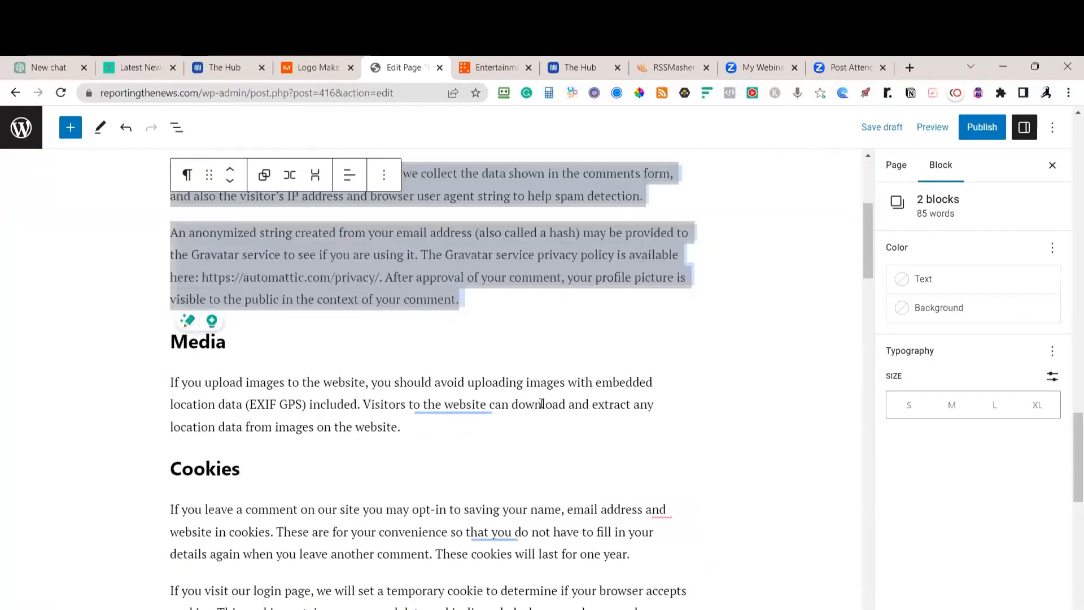
scroll(563, 376, "down", 20)
scroll(563, 376, "down", 6)
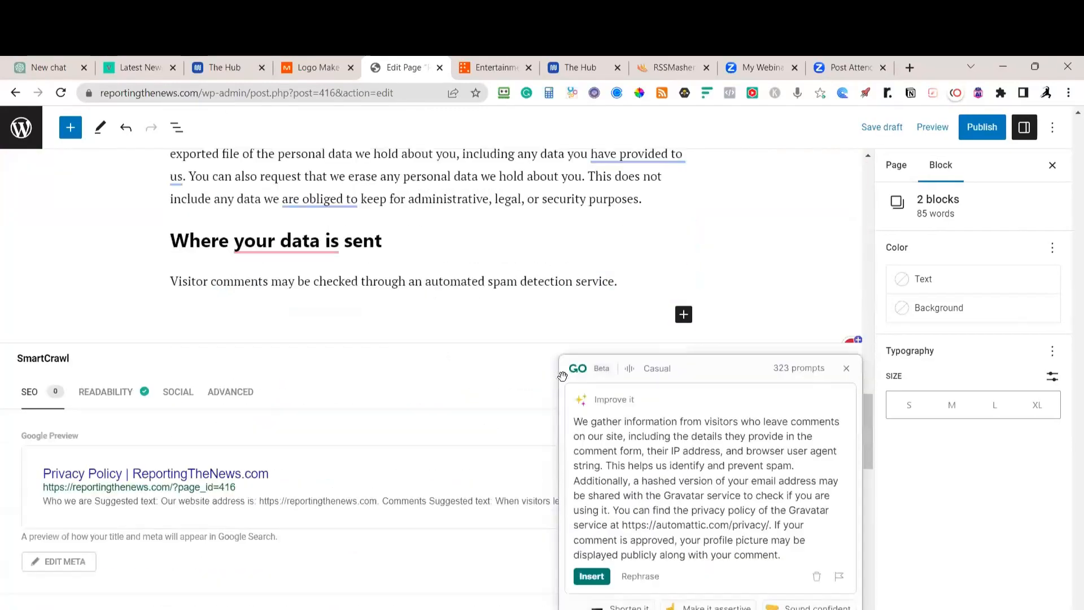
scroll(673, 365, "up", 1)
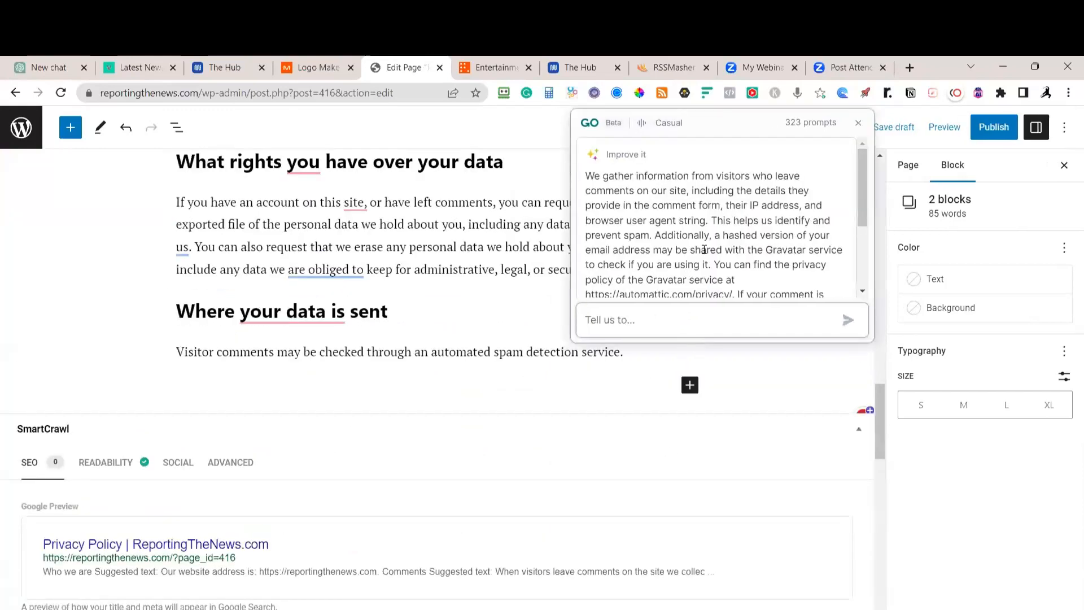
scroll(699, 258, "down", 1)
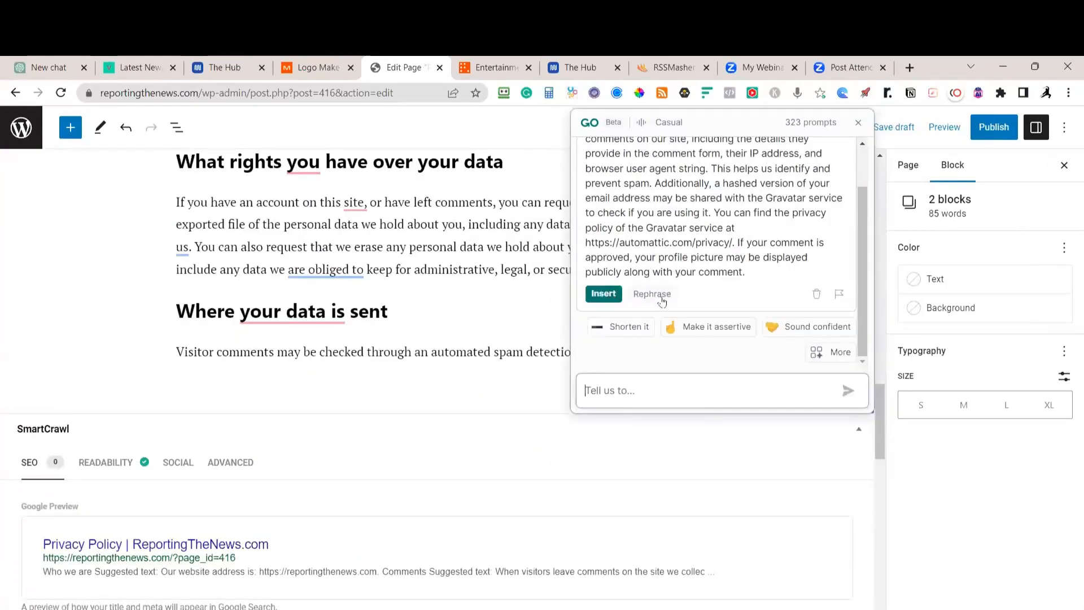
left_click(651, 294)
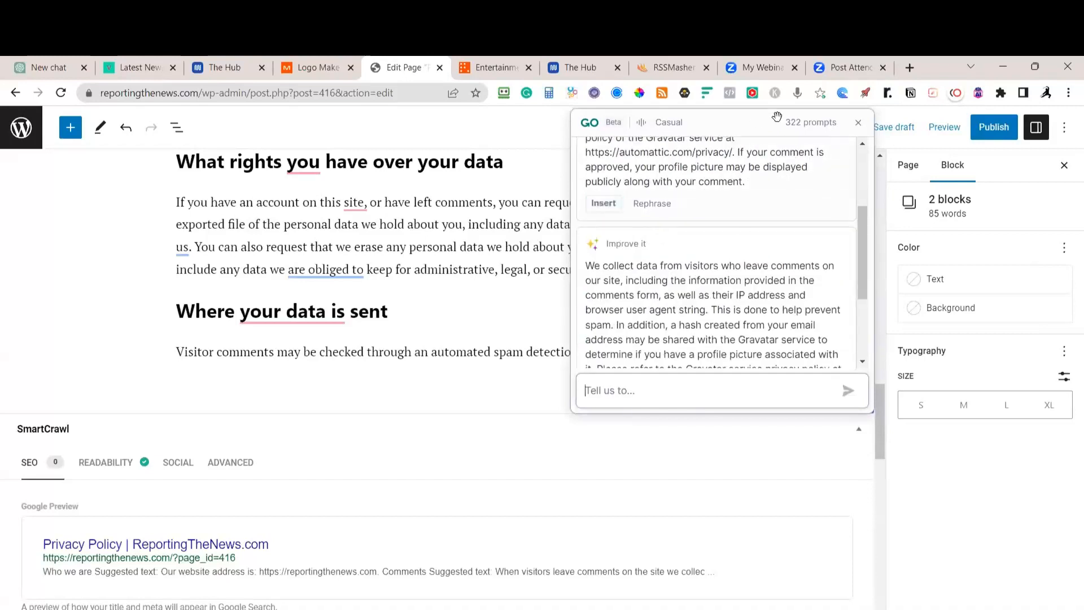
scroll(723, 257, "down", 2)
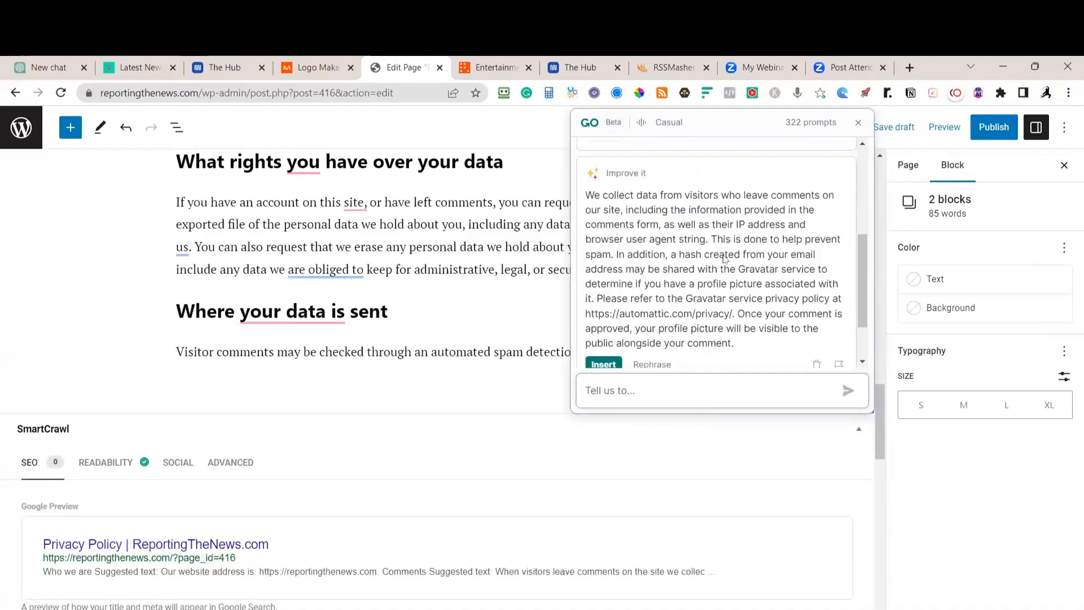
left_click(603, 364)
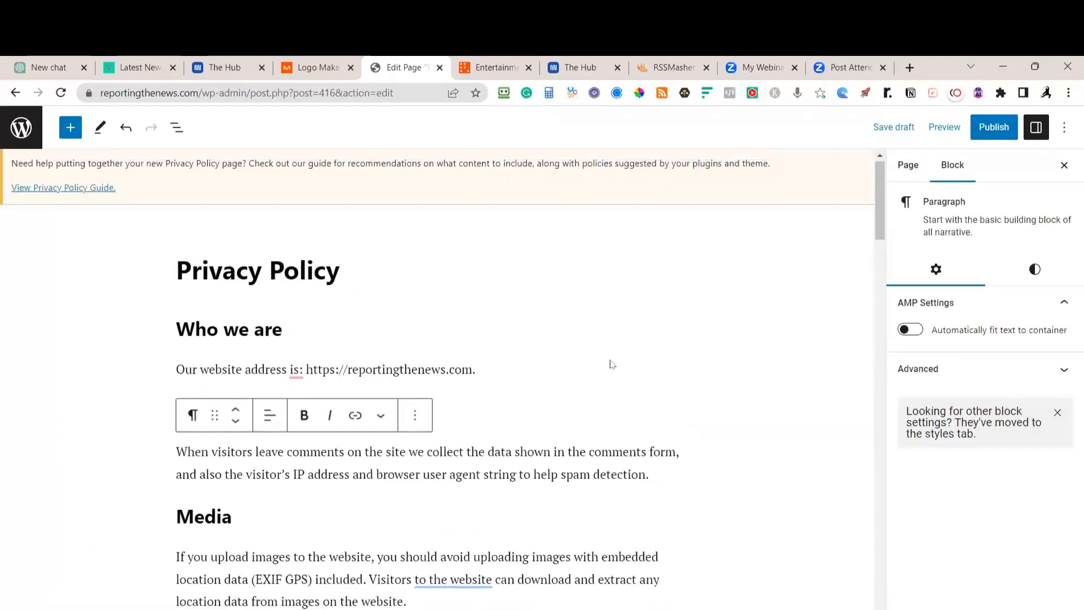
Undo the GrammarlyGO insertion with two Ctrl+Z presses, restoring the original Comments wording
left_click(552, 365)
scroll(579, 371, "down", 20)
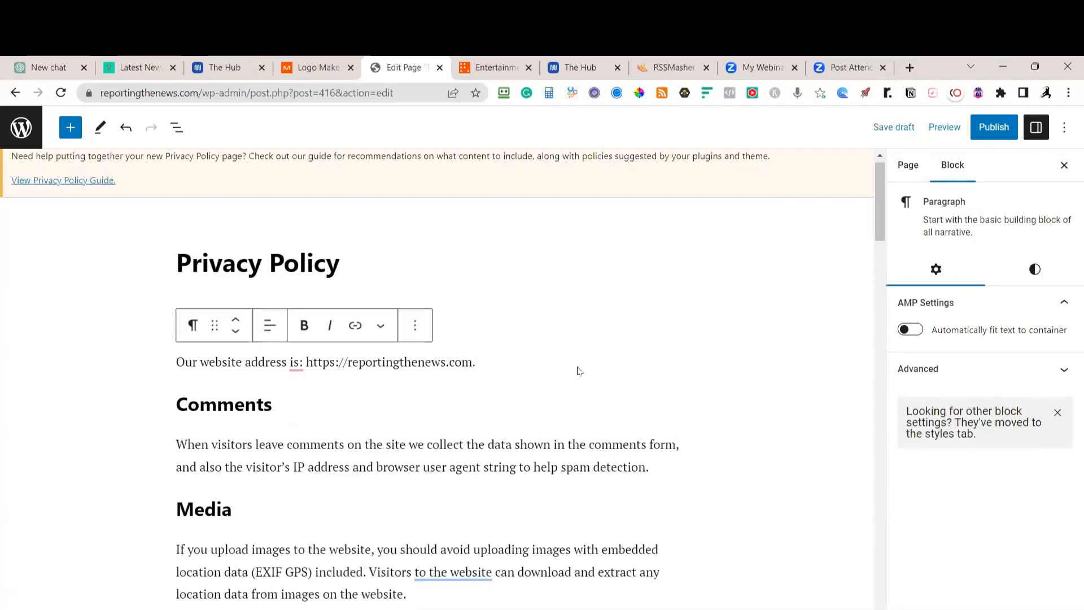
scroll(661, 376, "up", 10)
scroll(655, 361, "up", 15)
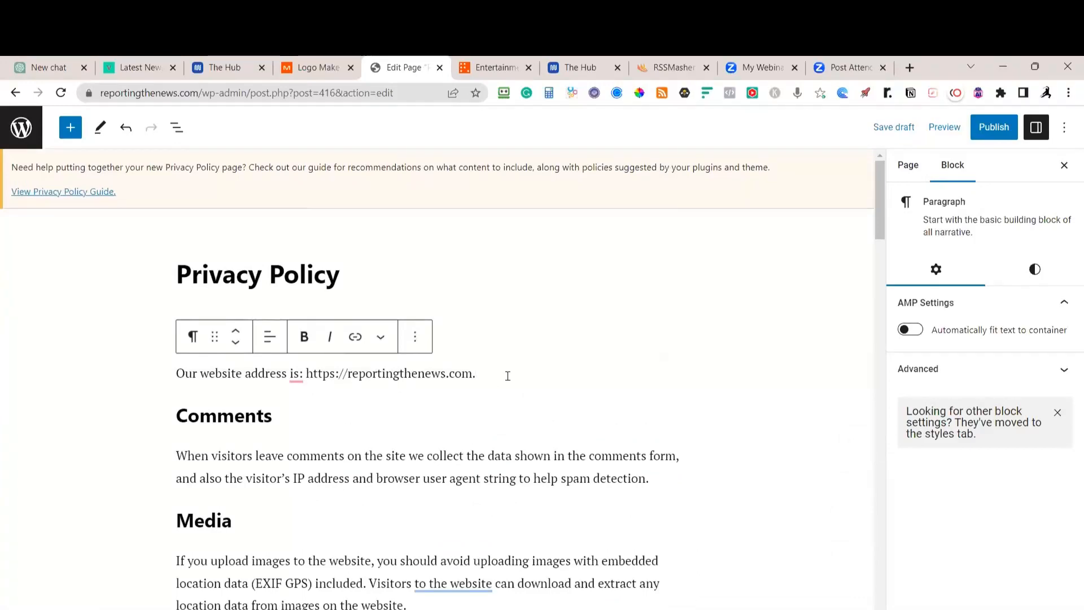
key("ctrl+z")
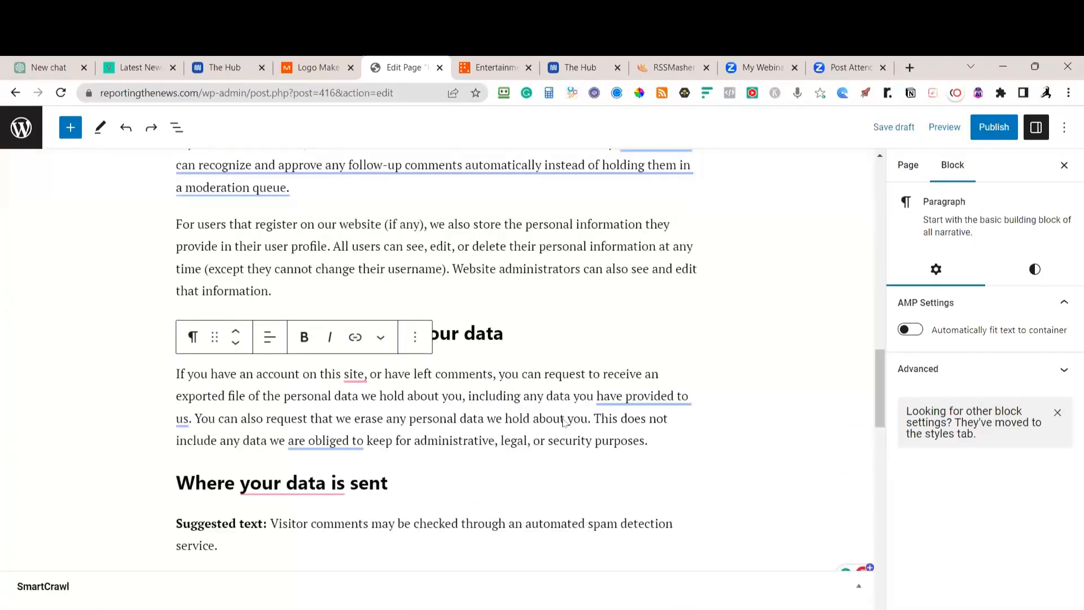
scroll(563, 422, "up", 20)
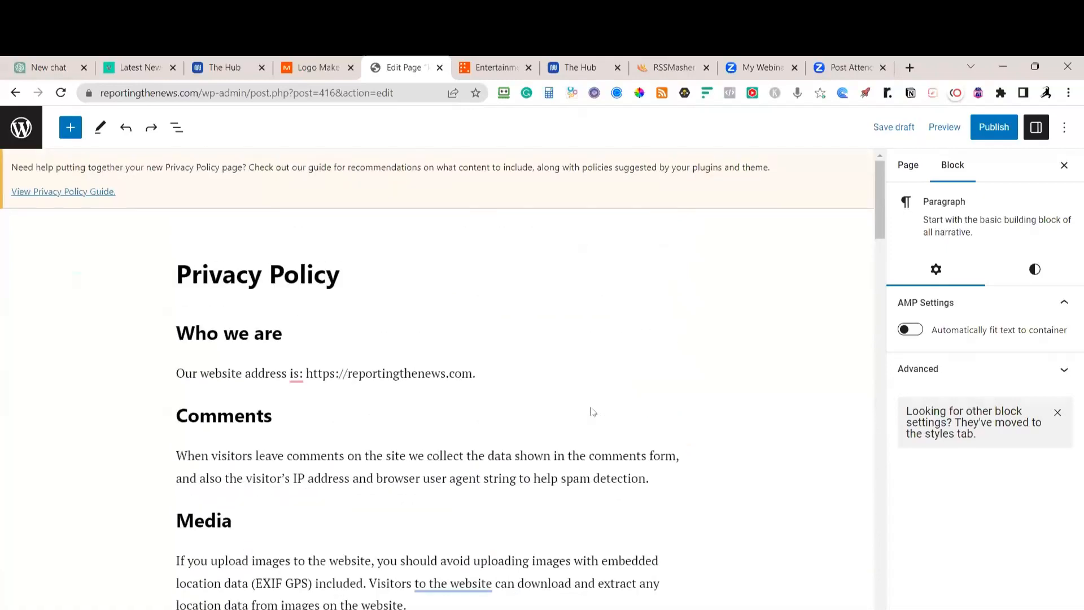
key("ctrl+z")
scroll(591, 411, "up", 20)
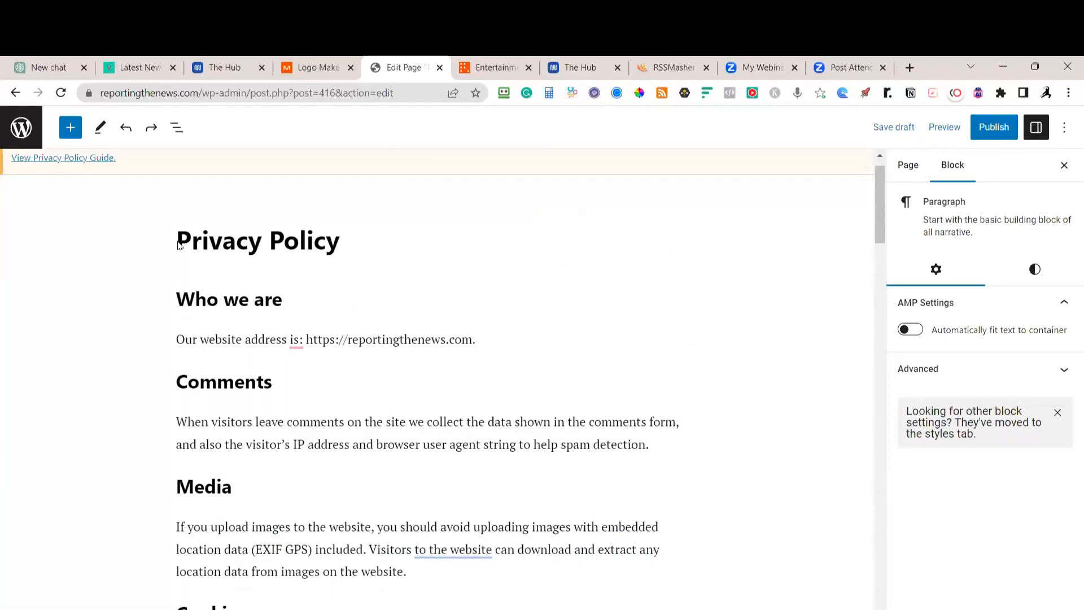
Delete the 'Suggested text:' label from the visitor comments paragraph
left_click(179, 300)
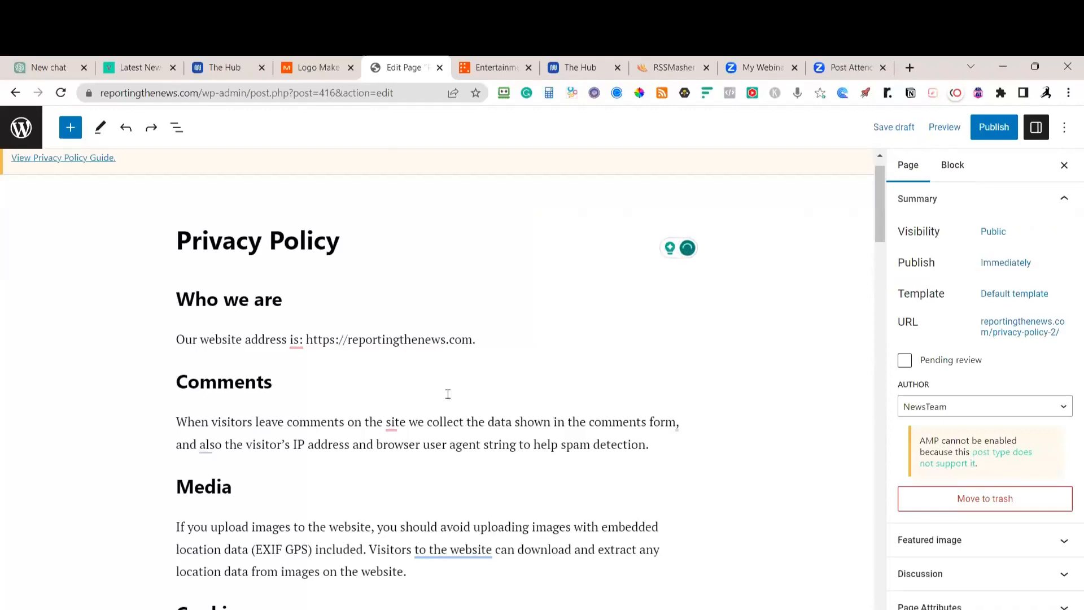
left_click(193, 298)
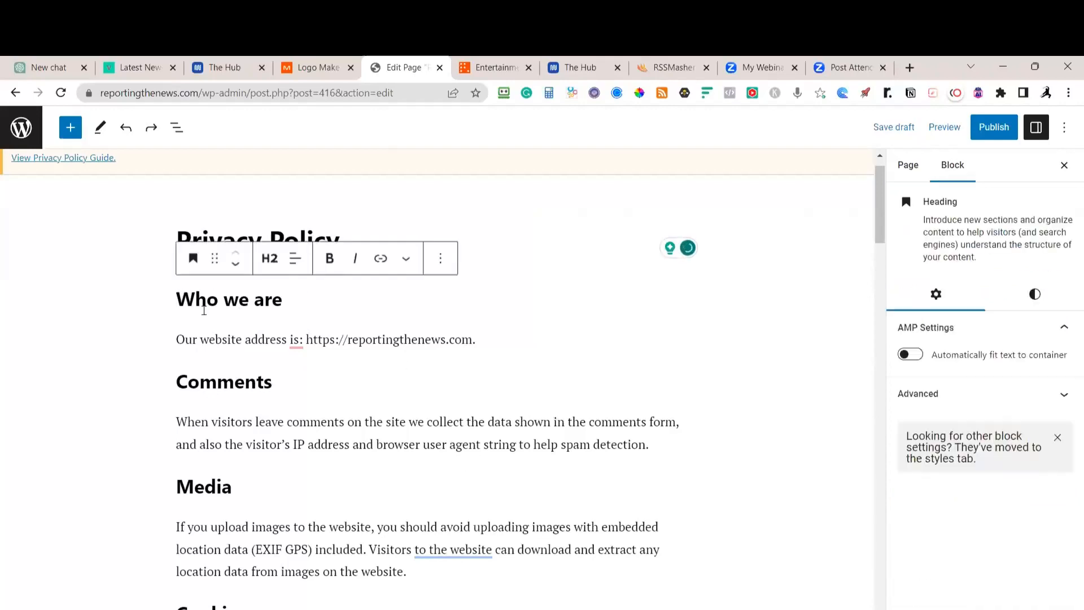
scroll(443, 405, "down", 12)
scroll(444, 405, "down", 10)
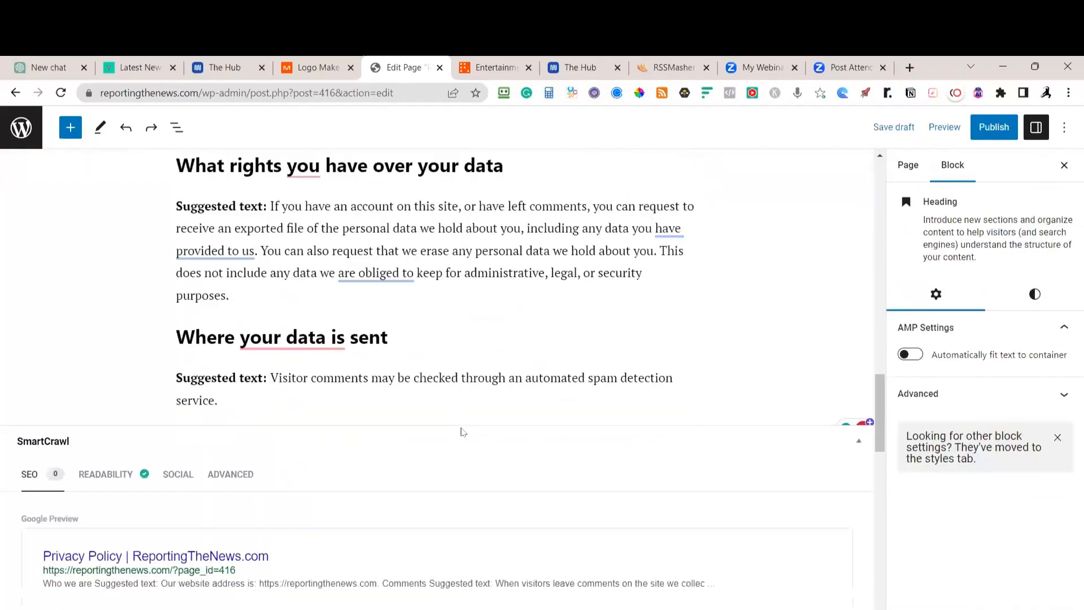
left_click(275, 307)
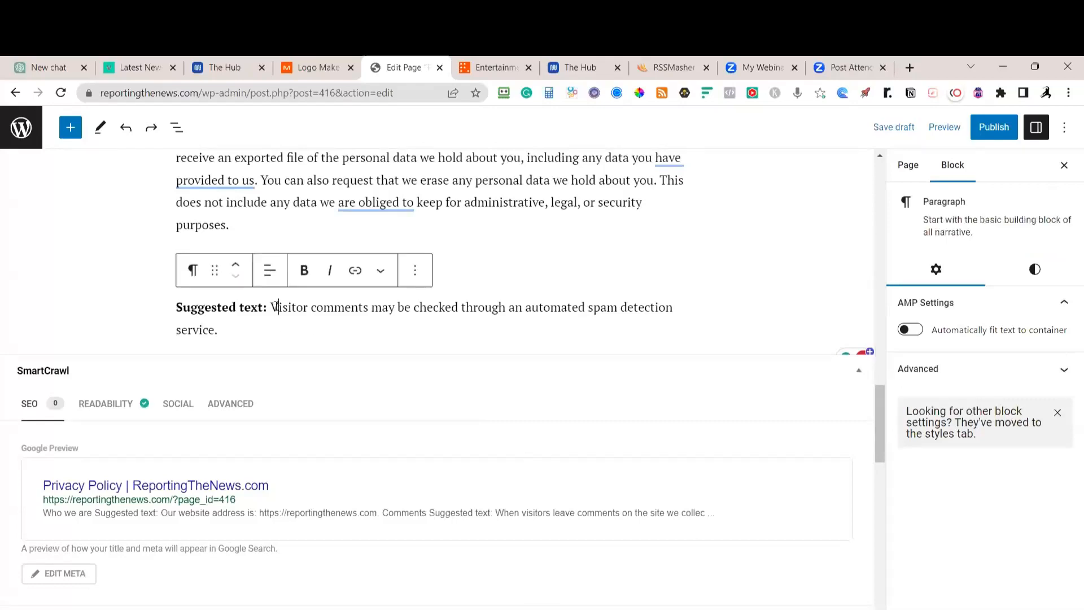
left_click_drag(265, 308, 176, 305)
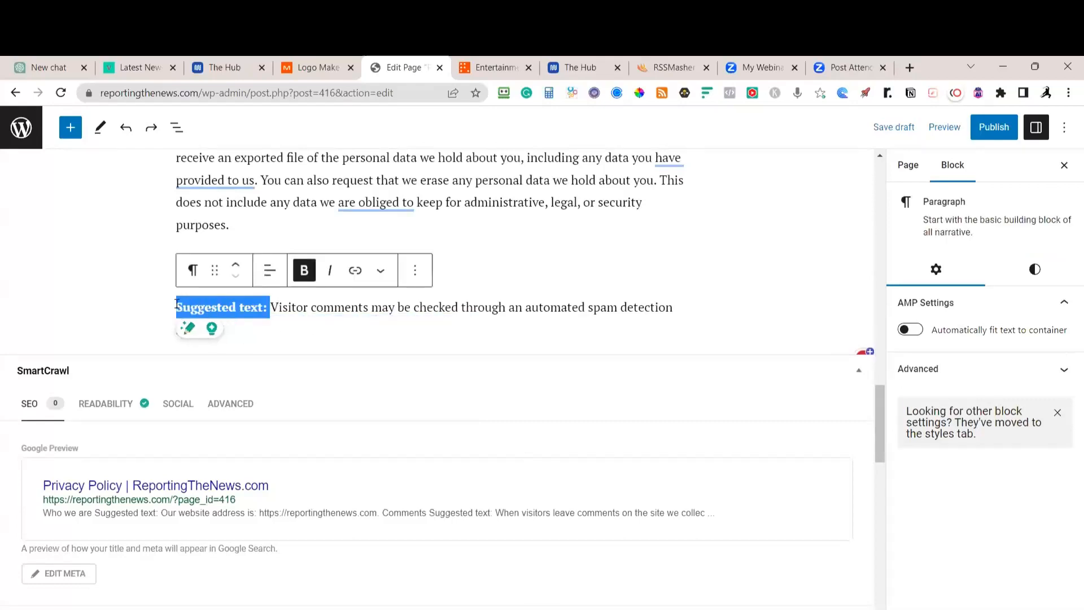
key("Delete")
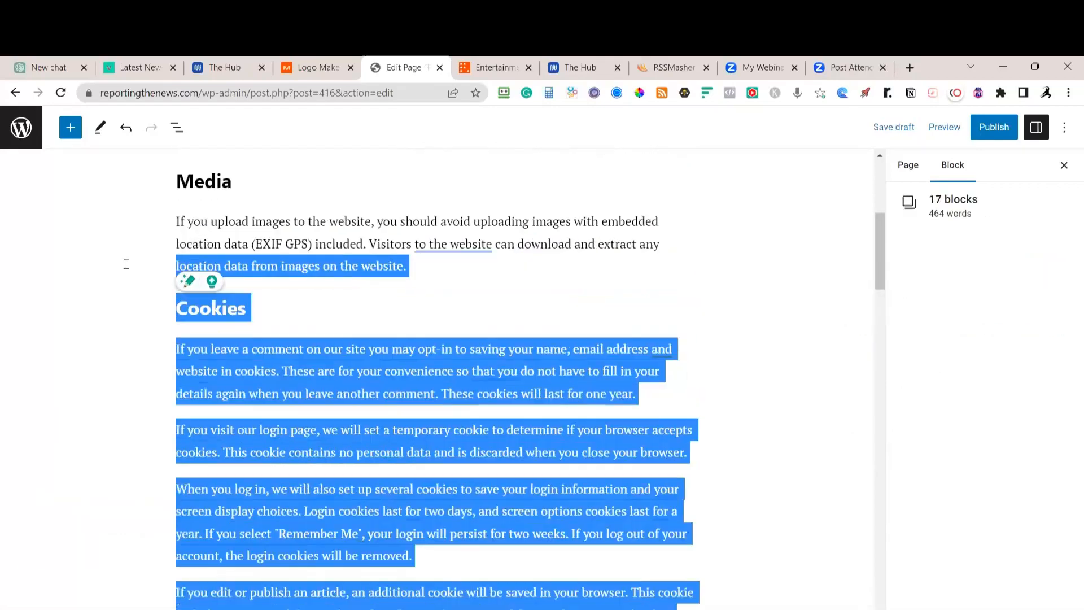
Try selecting the policy blocks upward from the page end, then clear the selection
scroll(126, 264, "up", 6)
left_click_drag(126, 264, 126, 263)
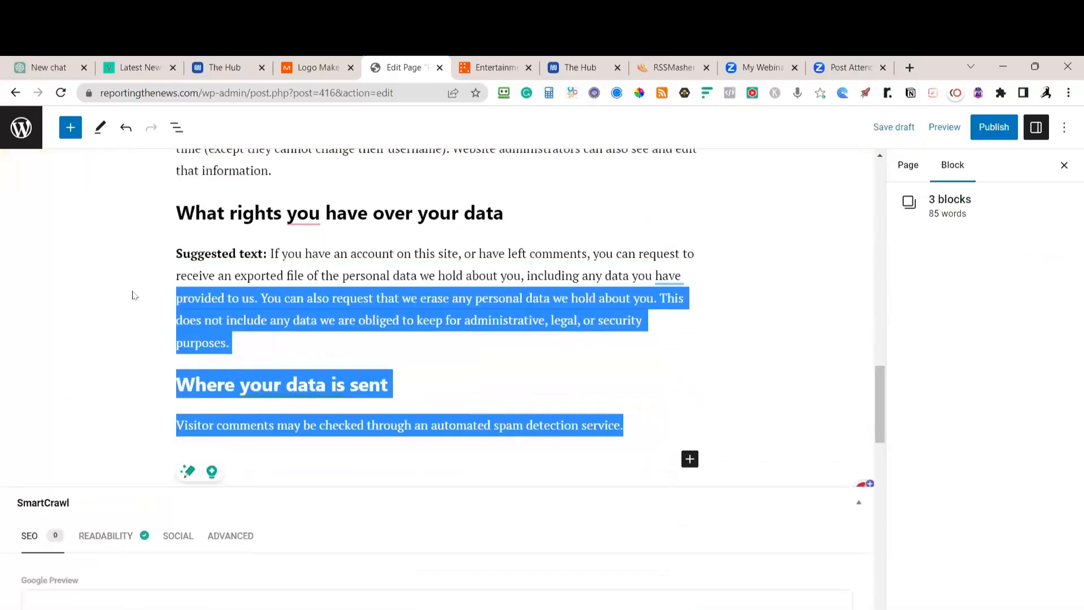
scroll(136, 291, "up", 5)
left_click_drag(135, 290, 145, 242)
scroll(146, 249, "up", 10)
scroll(147, 250, "up", 3)
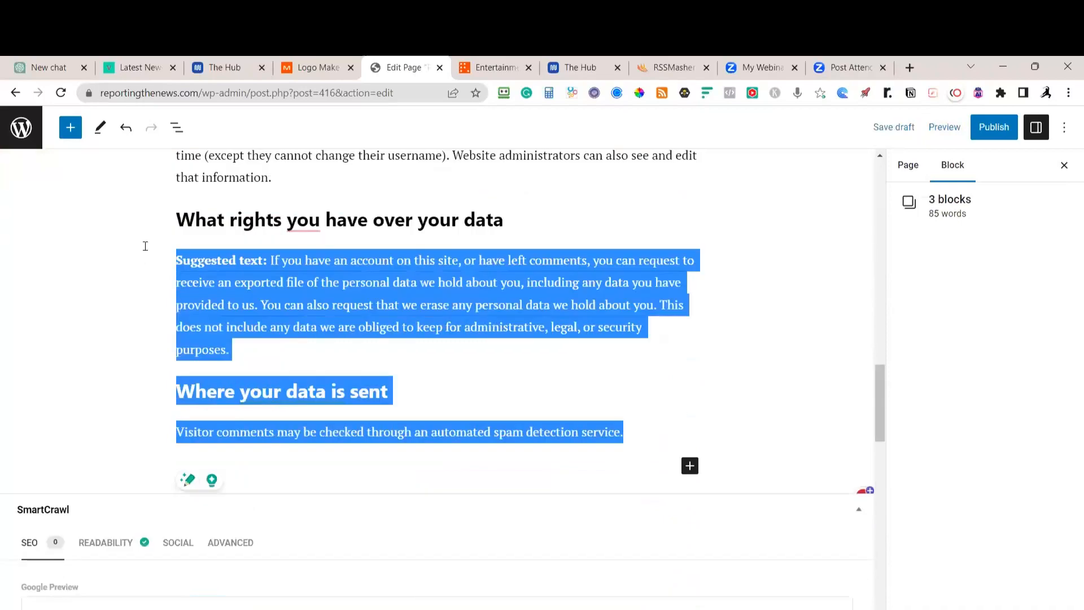
left_click_drag(145, 244, 186, 254)
scroll(170, 238, "up", 4)
scroll(179, 252, "up", 9)
left_click(335, 388)
Delete the data-rights paragraph's 'Suggested text:' label and select the policy content from Who we are
scroll(373, 599, "down", 10)
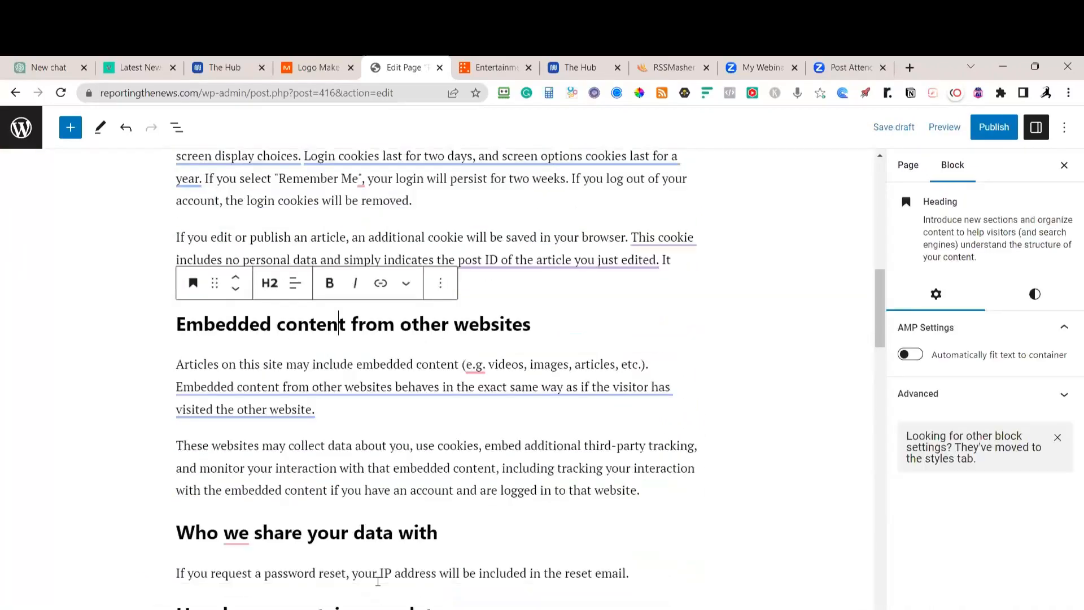
left_click_drag(271, 332, 176, 332)
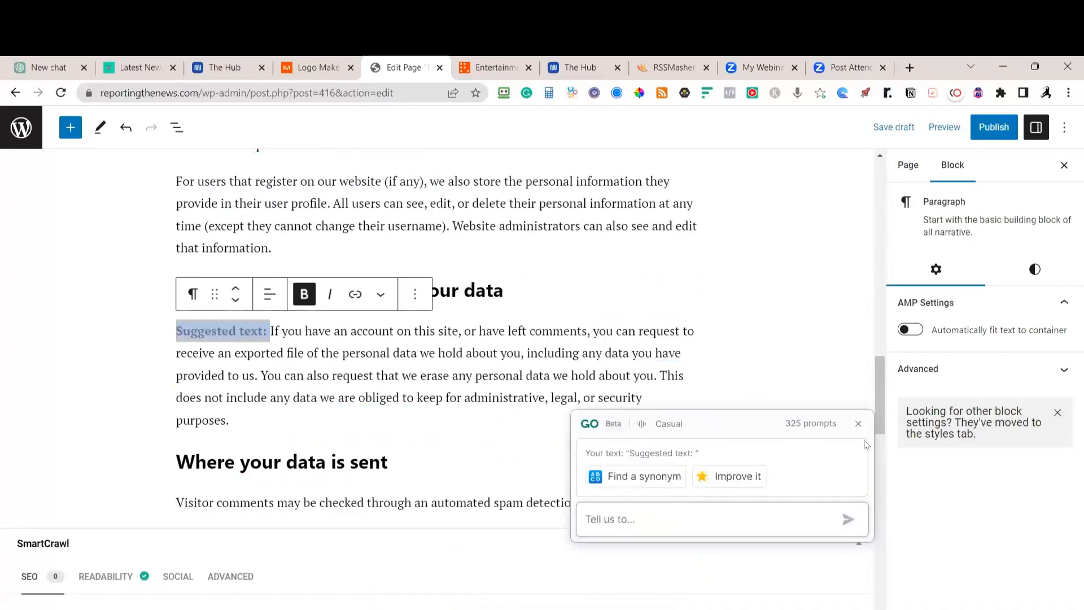
left_click(859, 423)
left_click(271, 339)
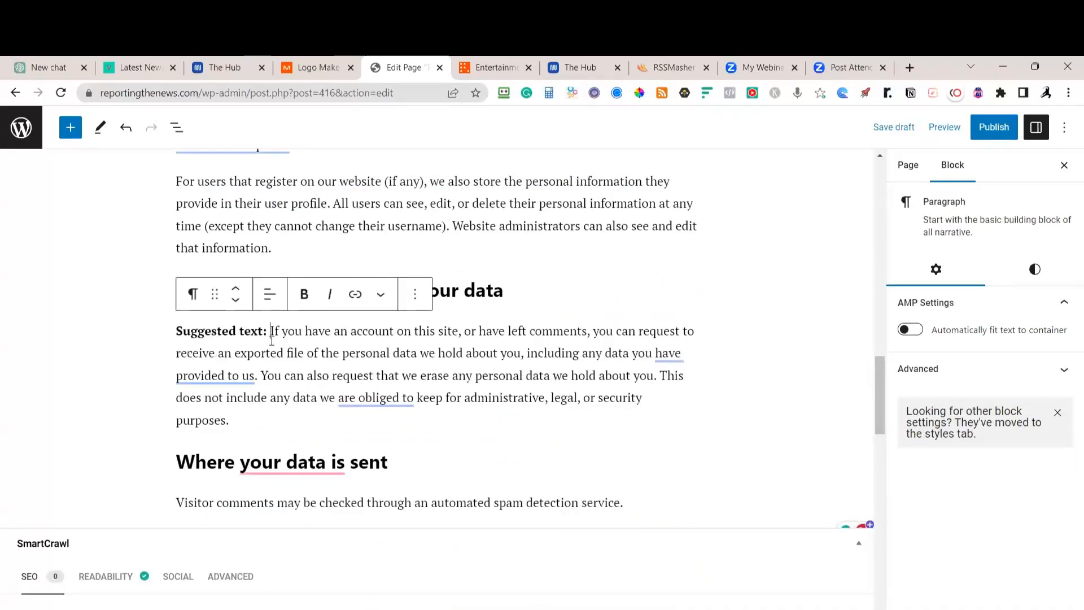
key("BackSpace")
key("BackSpace")
key("BackSpace")
key("BackSpace")
key("BackSpace")
key("BackSpace")
key("BackSpace")
key("BackSpace")
key("BackSpace")
key("BackSpace")
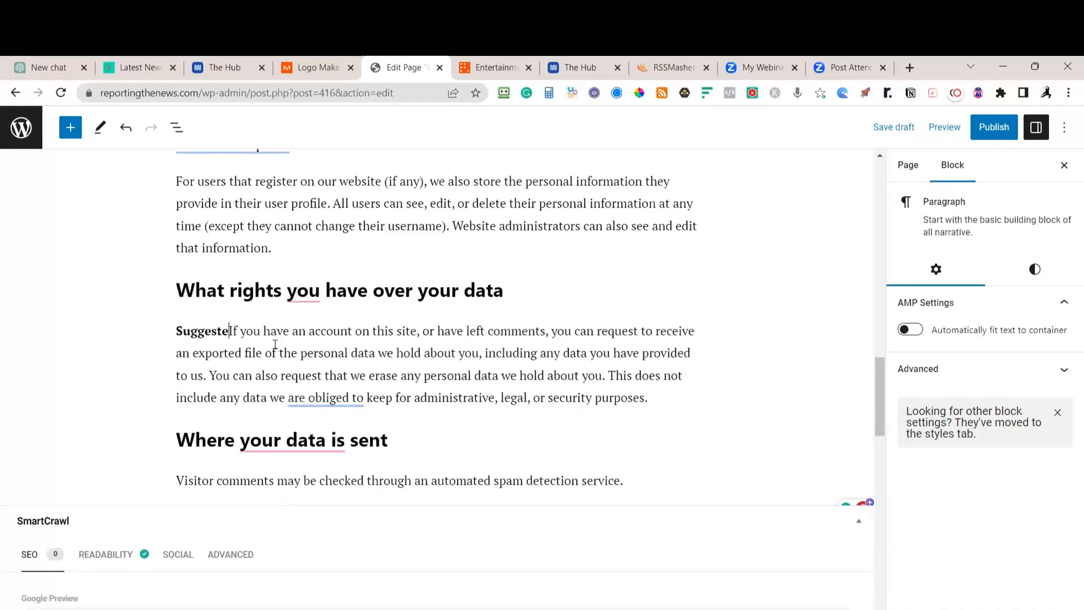
key("BackSpace")
key("BackSpace")
key("BackSpace")
key("BackSpace")
key("BackSpace")
key("BackSpace")
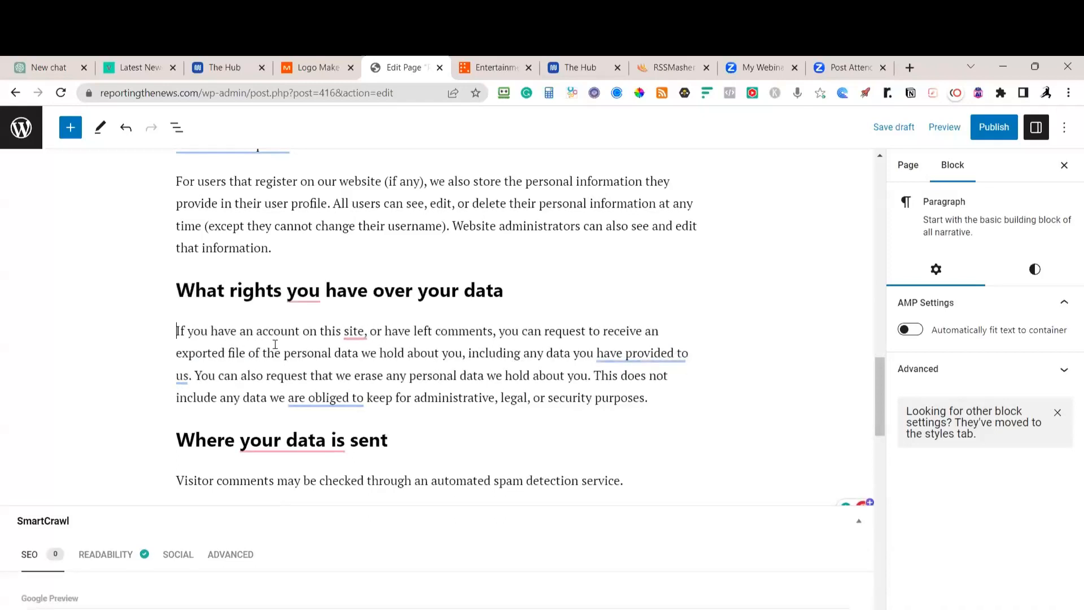
scroll(537, 362, "up", 20)
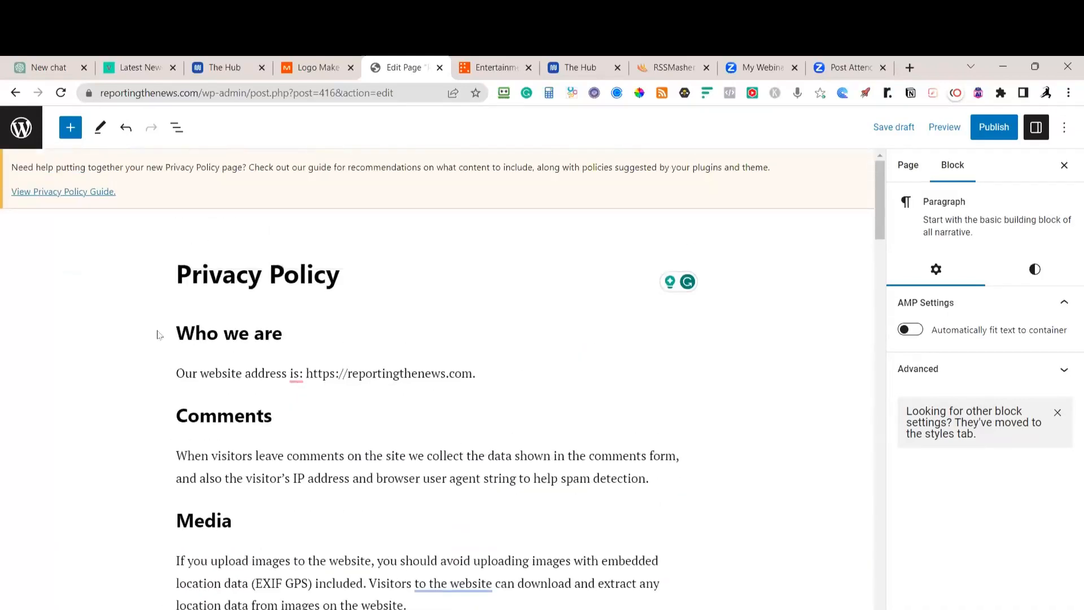
left_click_drag(176, 331, 843, 493)
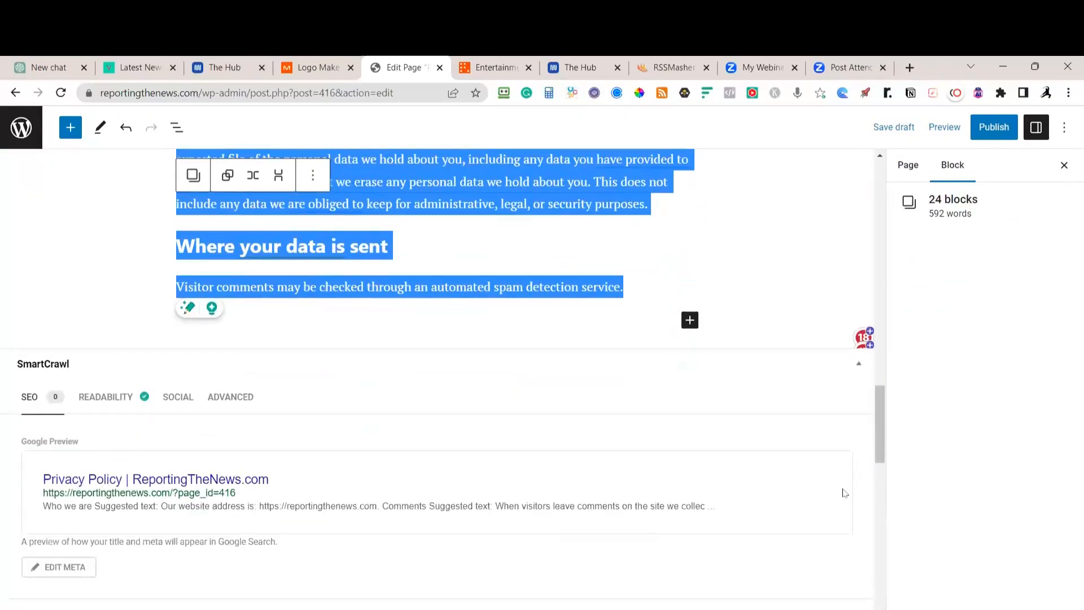
Open Authored Intelligence in a new tab and start the Conceptual Rewriter from the Full Suite
left_click(908, 68)
type("au")
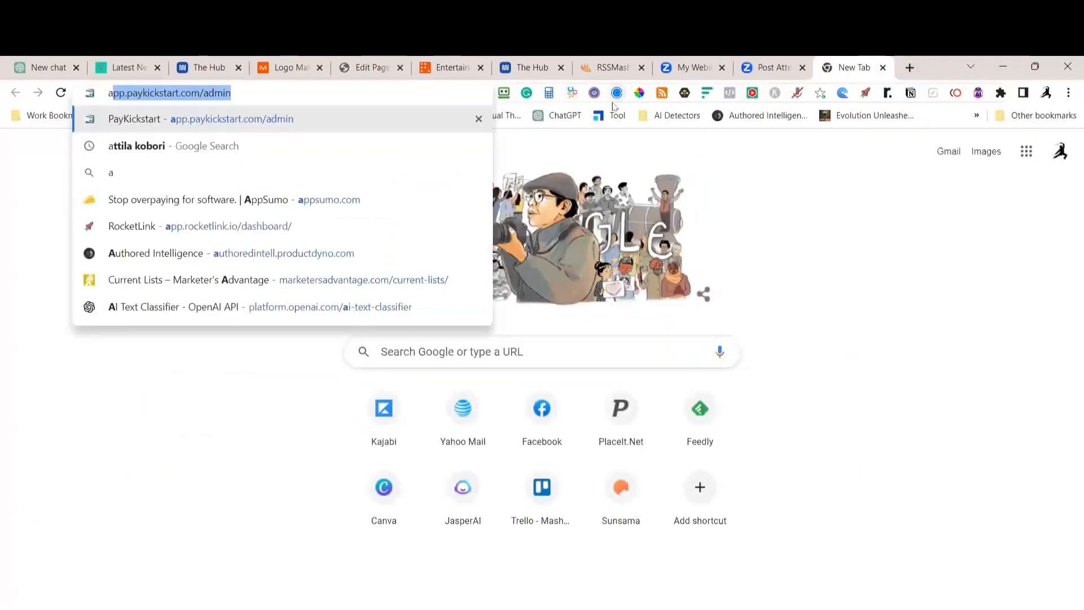
type("th")
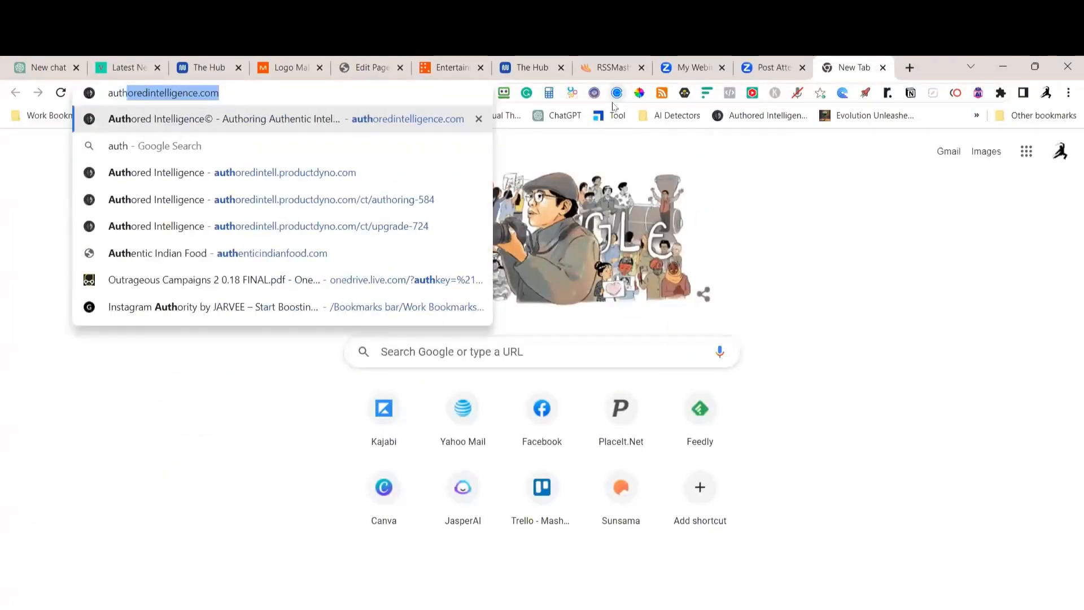
left_click(274, 171)
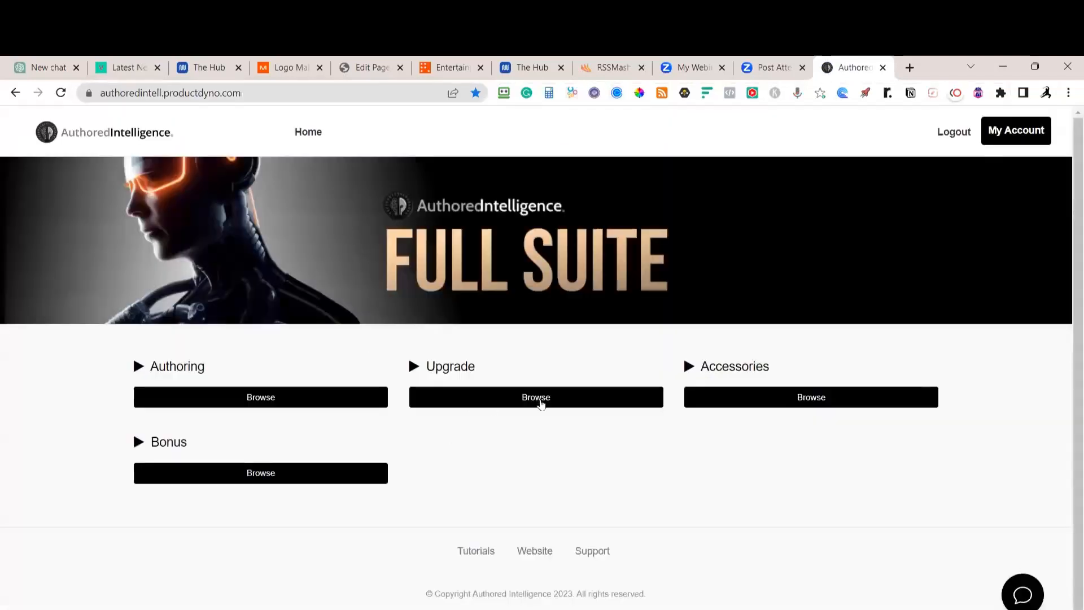
left_click(744, 403)
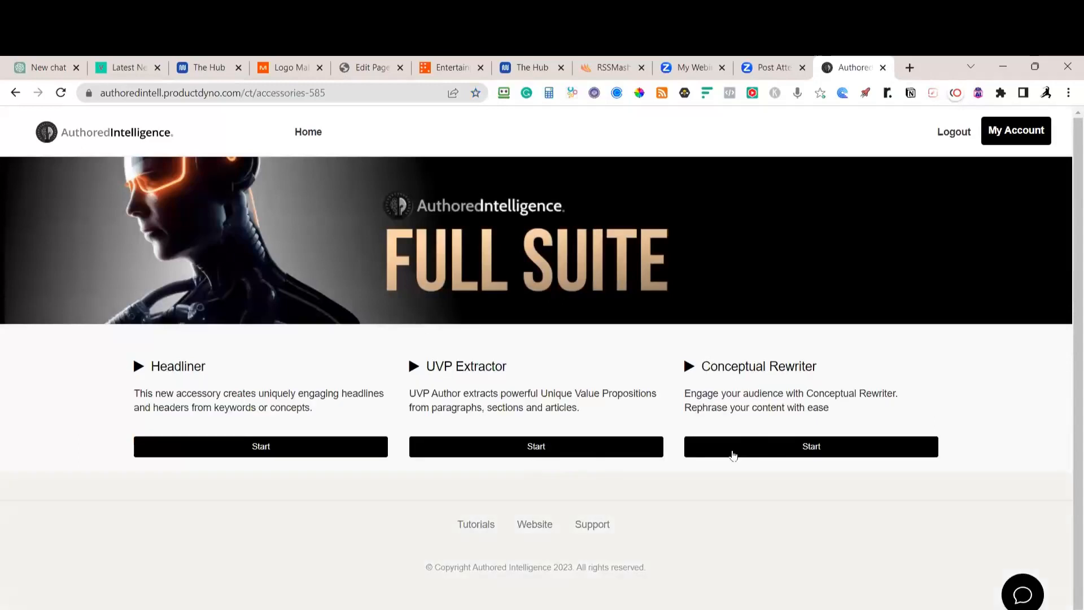
left_click(811, 447)
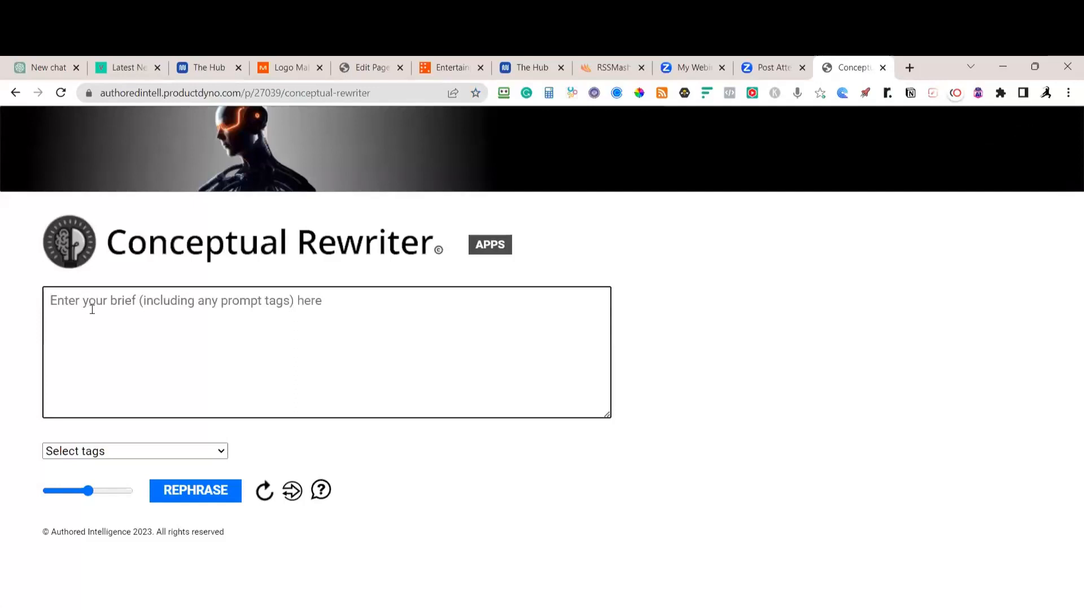
Paste the privacy text and add Hype it up, Rephrase, Tell a story and Speak like tags, naming a celebrity
key("ctrl+v")
left_click(154, 451)
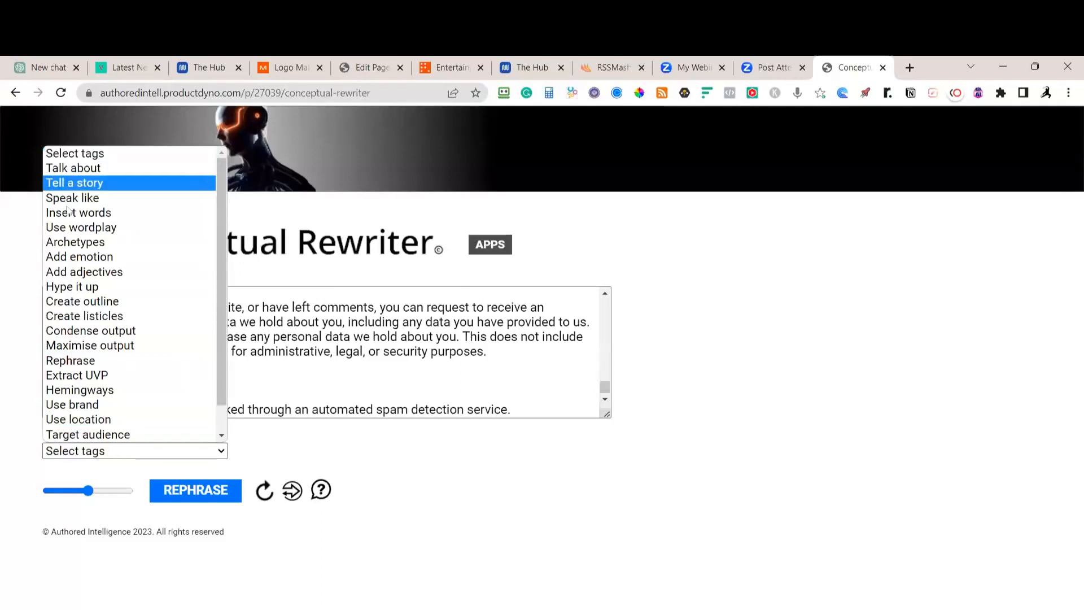
left_click(66, 287)
left_click(150, 452)
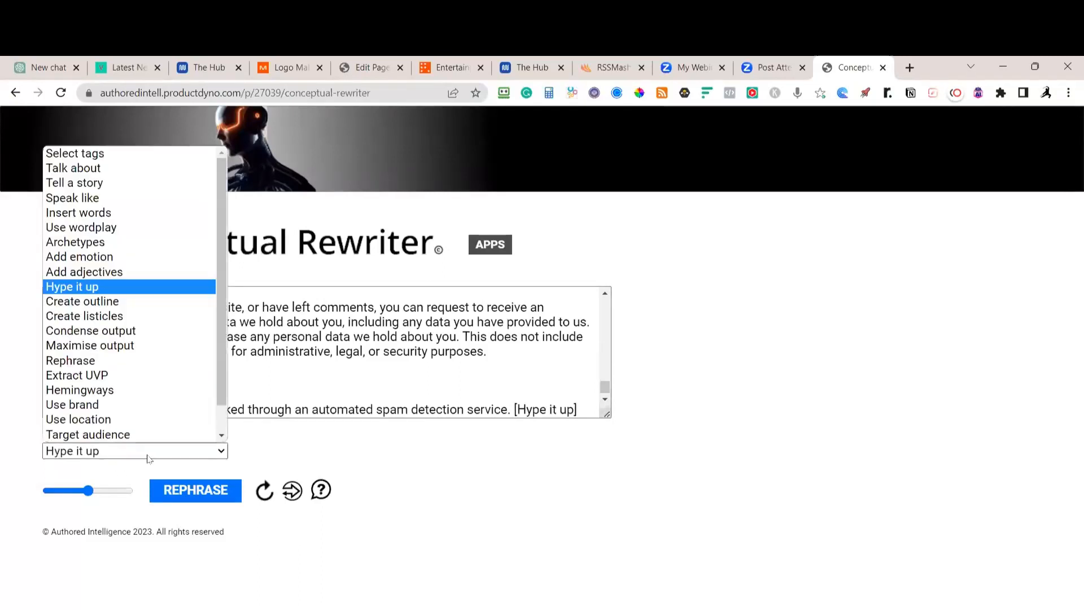
scroll(92, 274, "down", 1)
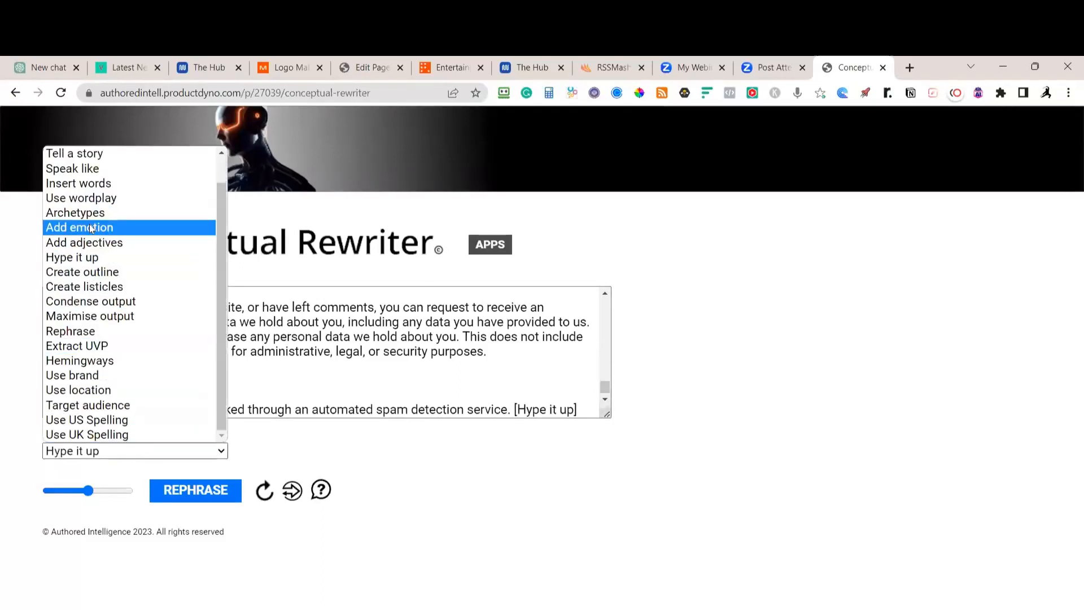
left_click(101, 331)
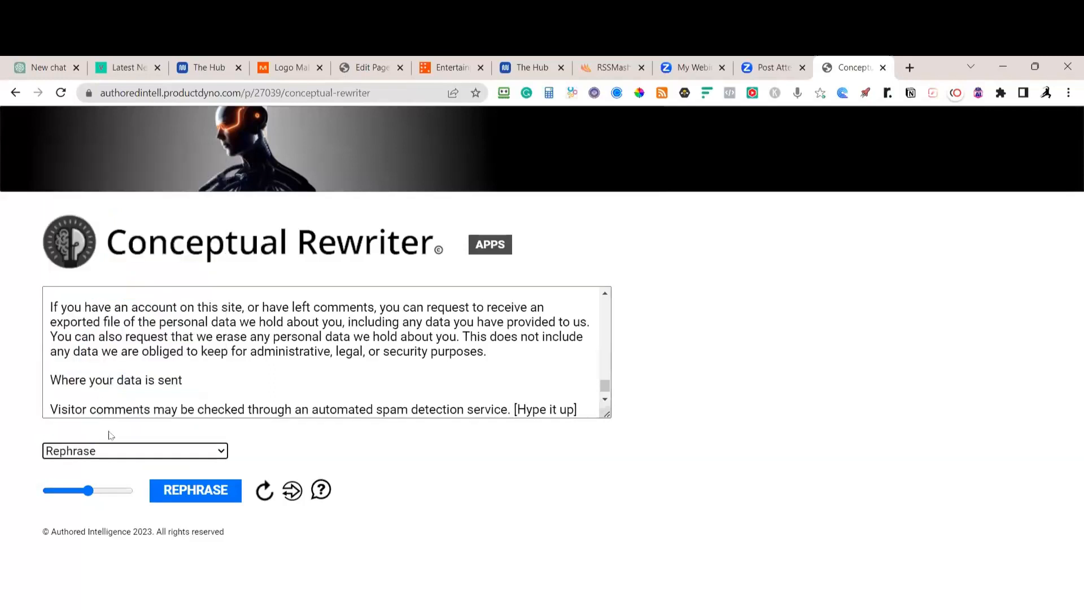
left_click(150, 451)
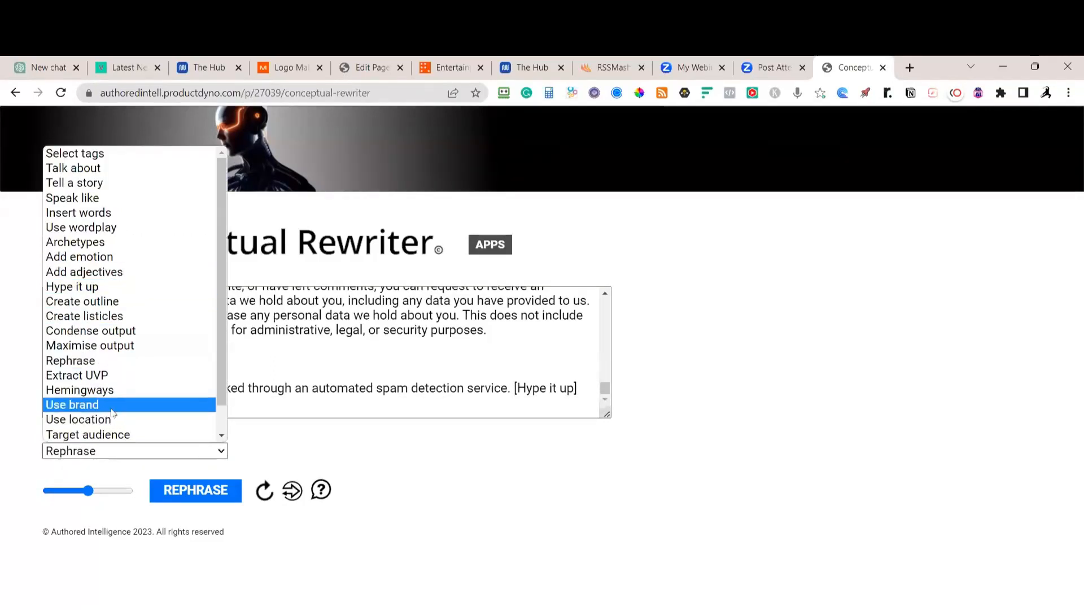
left_click(114, 183)
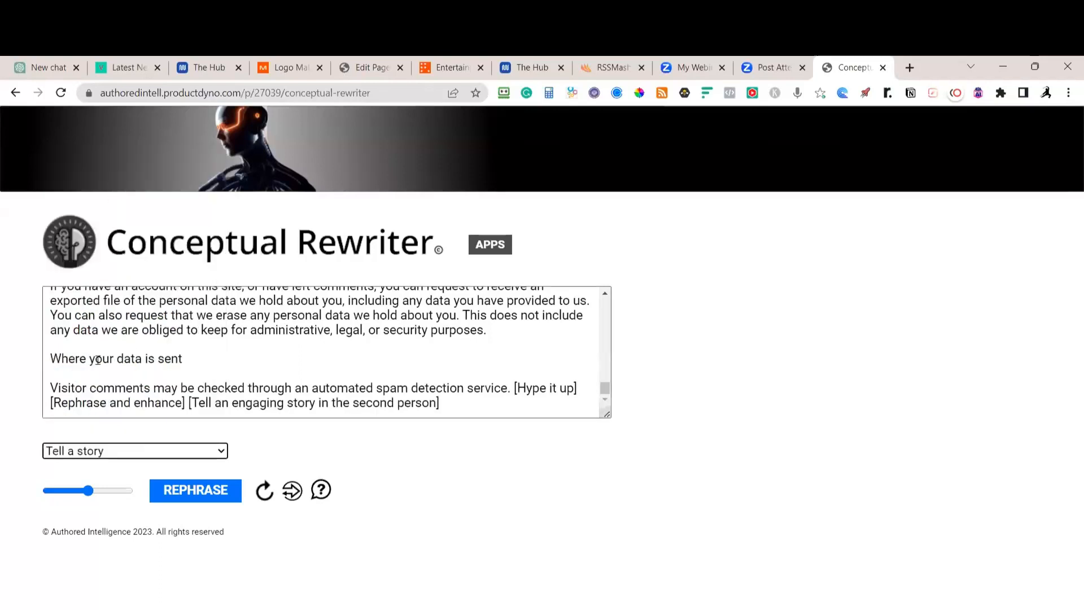
left_click(101, 452)
left_click(105, 203)
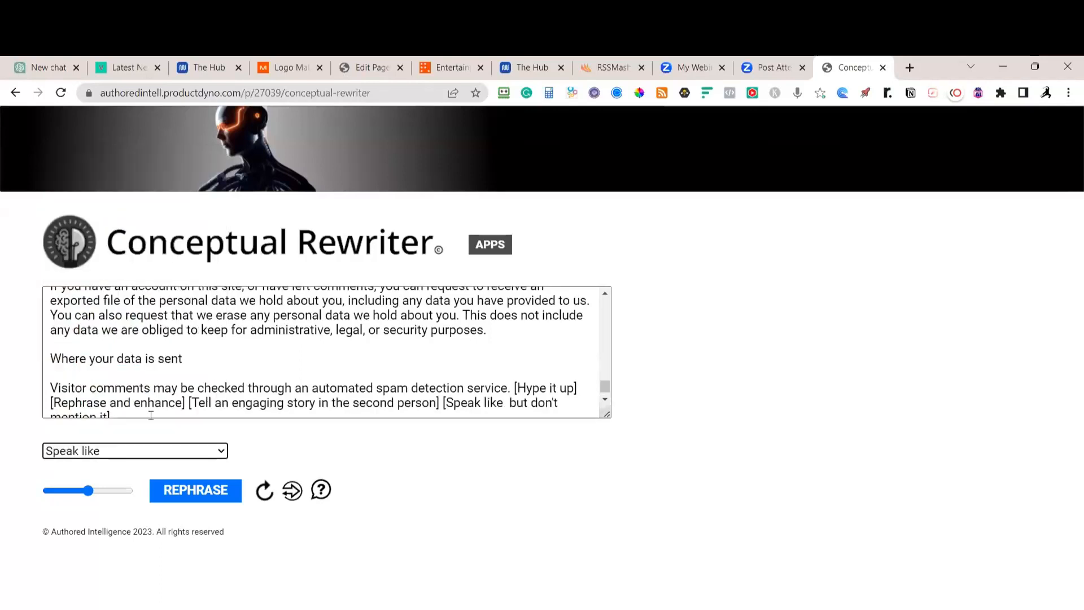
scroll(500, 389, "down", 1)
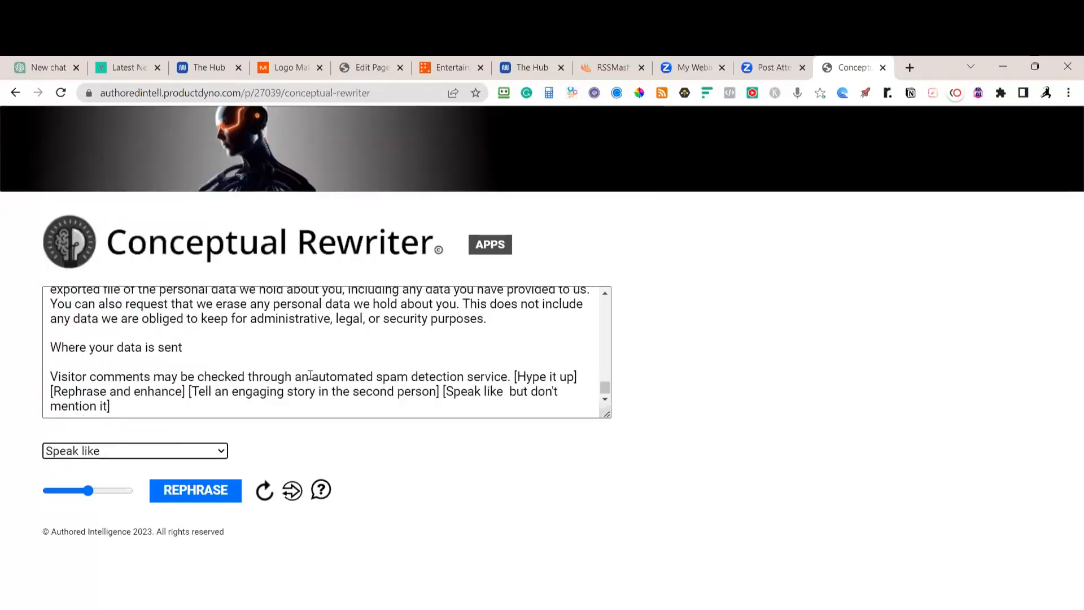
left_click(506, 389)
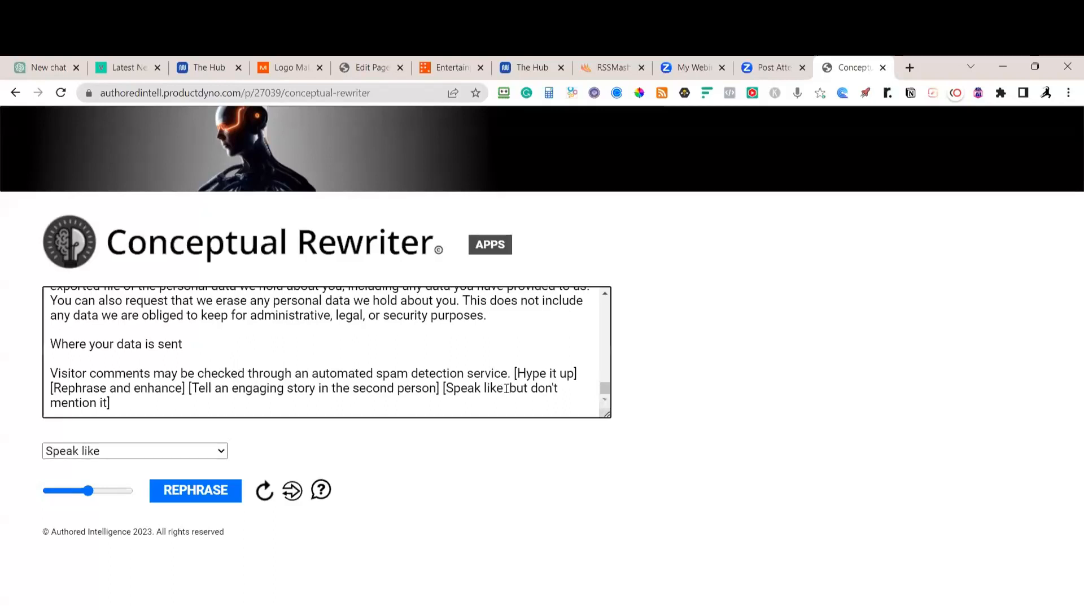
type("Mike ")
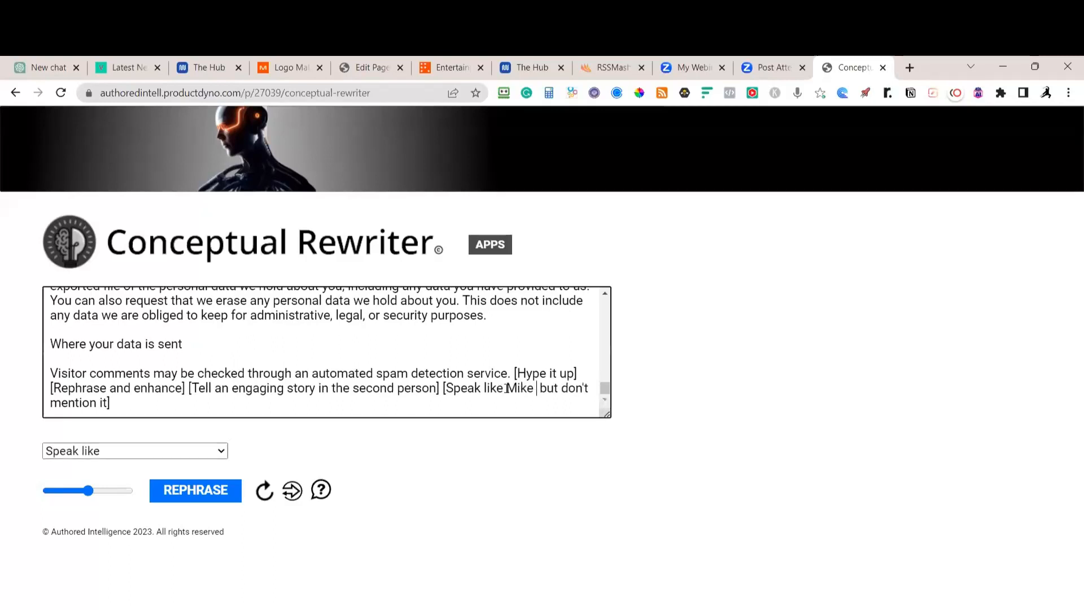
type("Rowe")
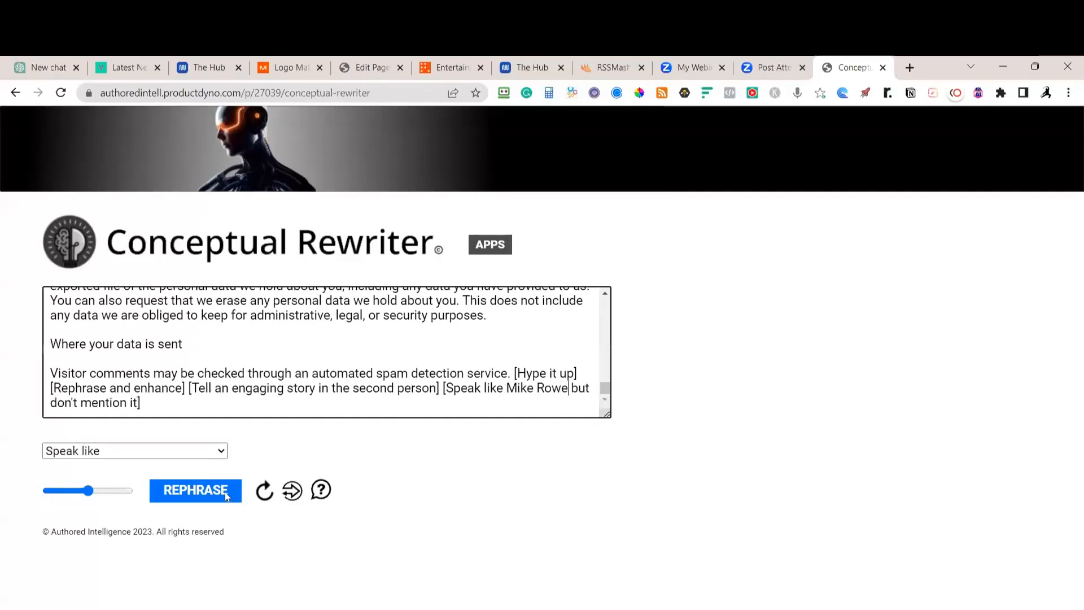
Generate the rewritten privacy policy and copy the first version
left_click(196, 499)
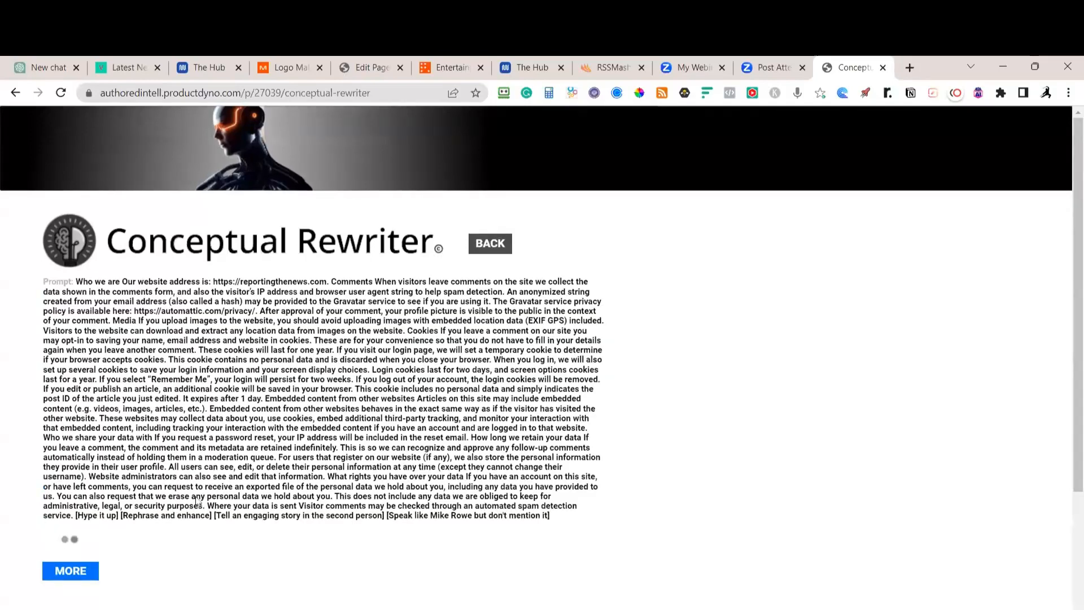
scroll(320, 372, "down", 10)
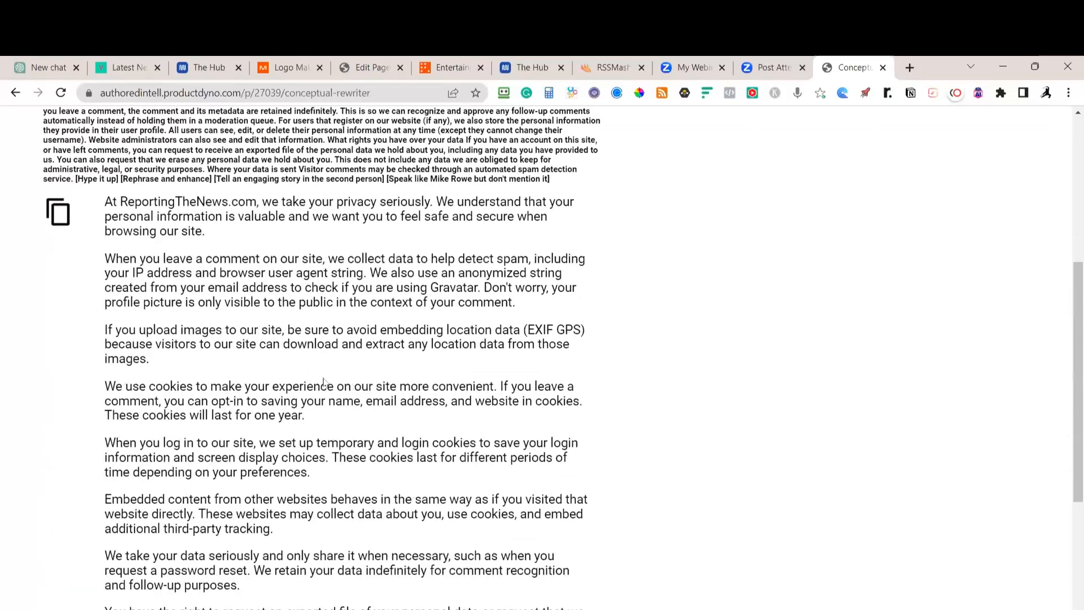
scroll(320, 371, "up", 3)
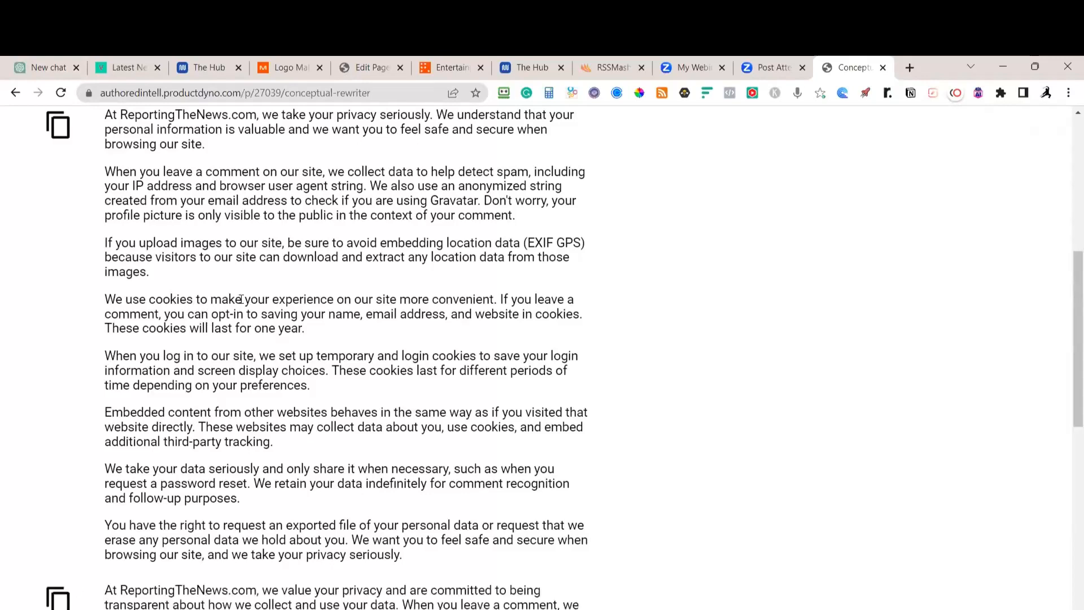
scroll(243, 302, "down", 1)
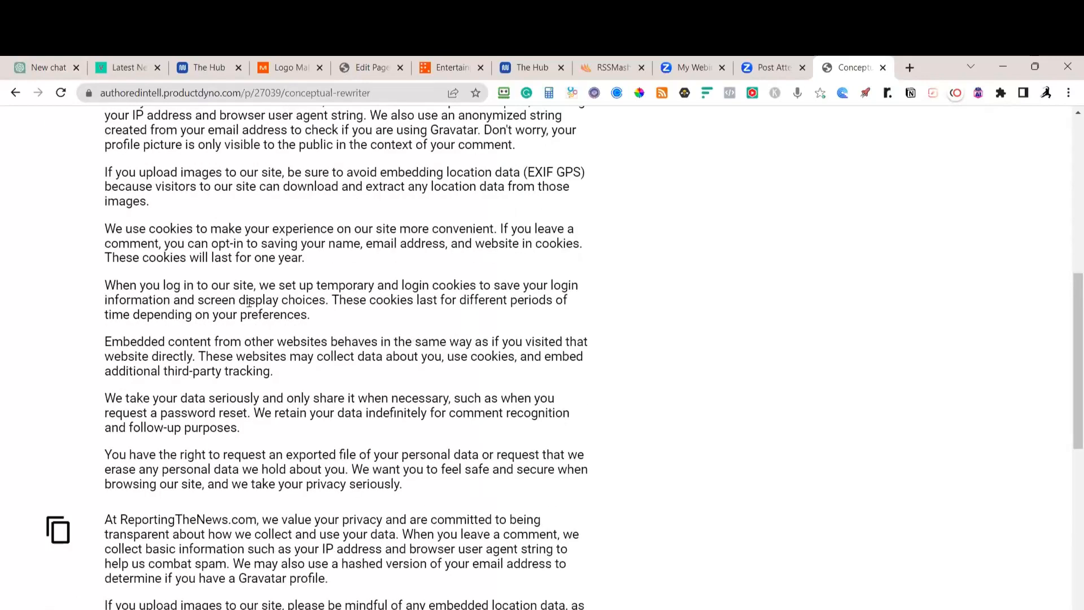
scroll(243, 302, "up", 3)
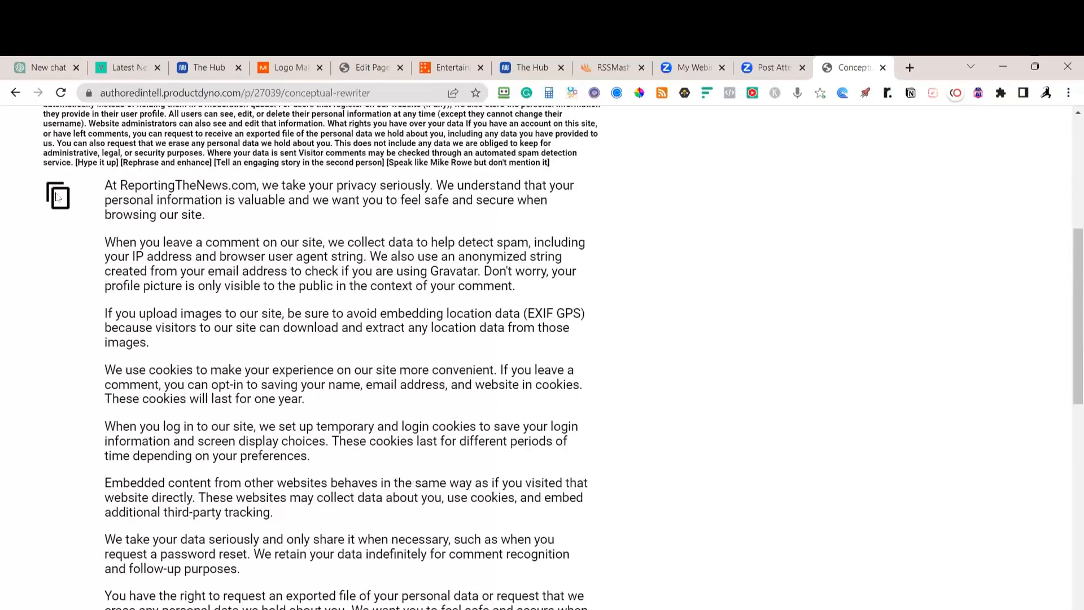
left_click(58, 197)
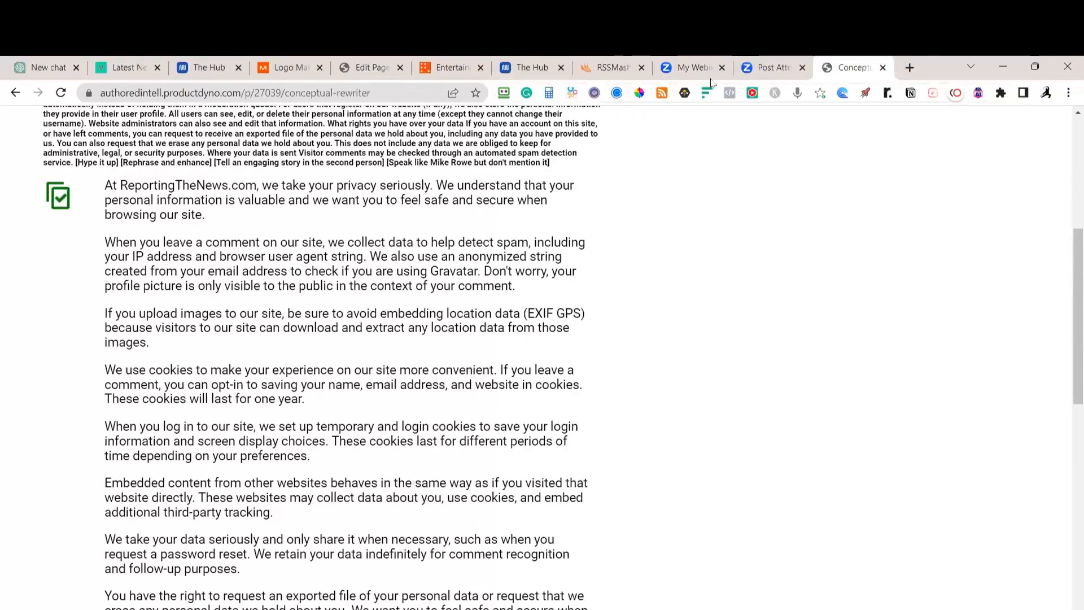
Paste the rewritten text into the editor and reopen the Privacy Policy draft from All Pages
left_click(372, 67)
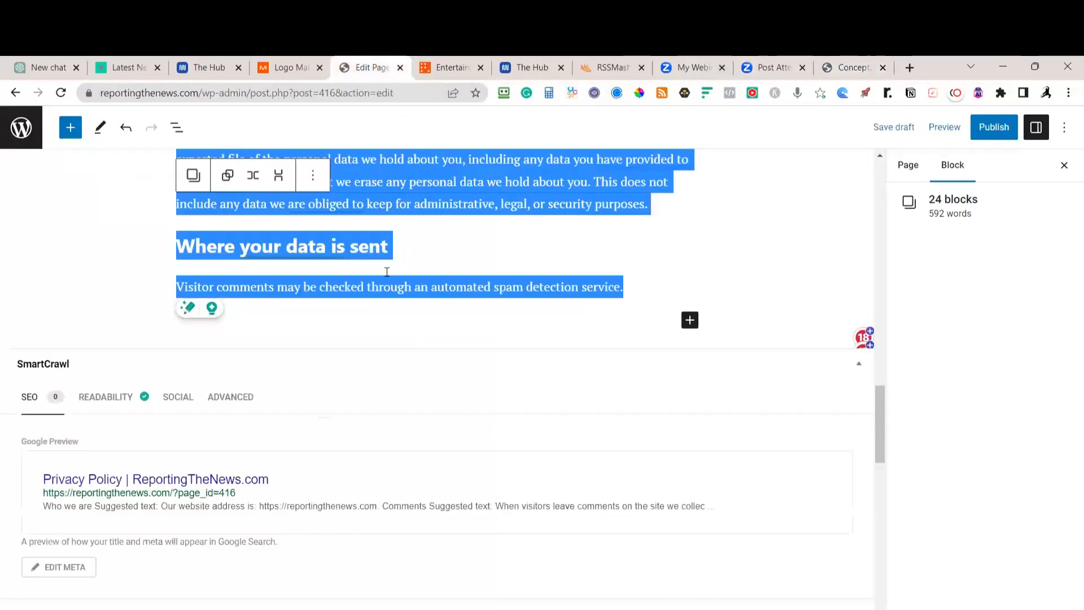
key("ctrl+v")
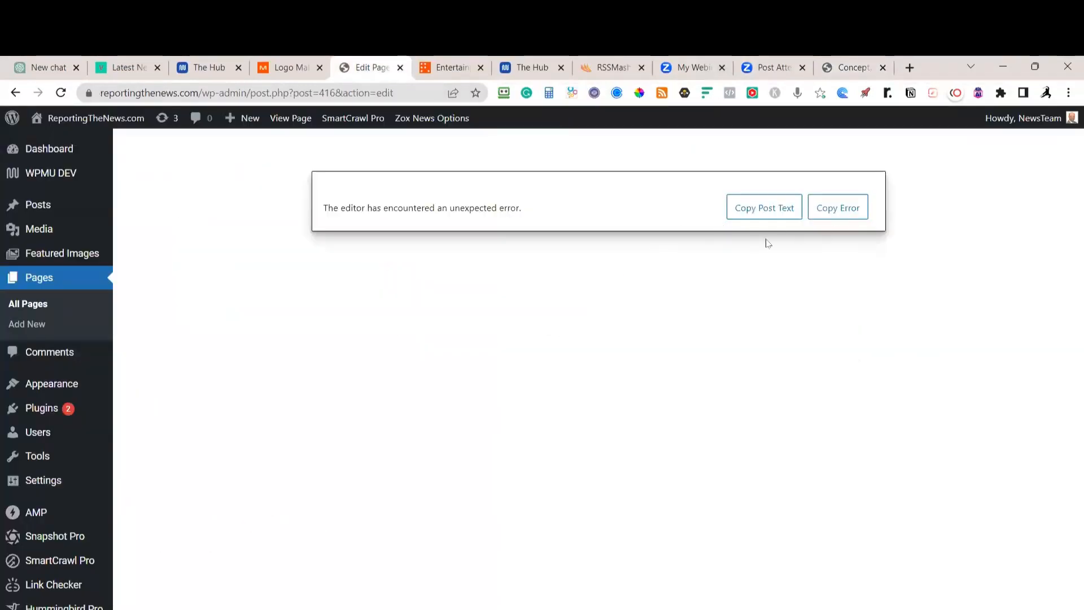
left_click(35, 305)
scroll(316, 415, "down", 3)
scroll(302, 421, "down", 1)
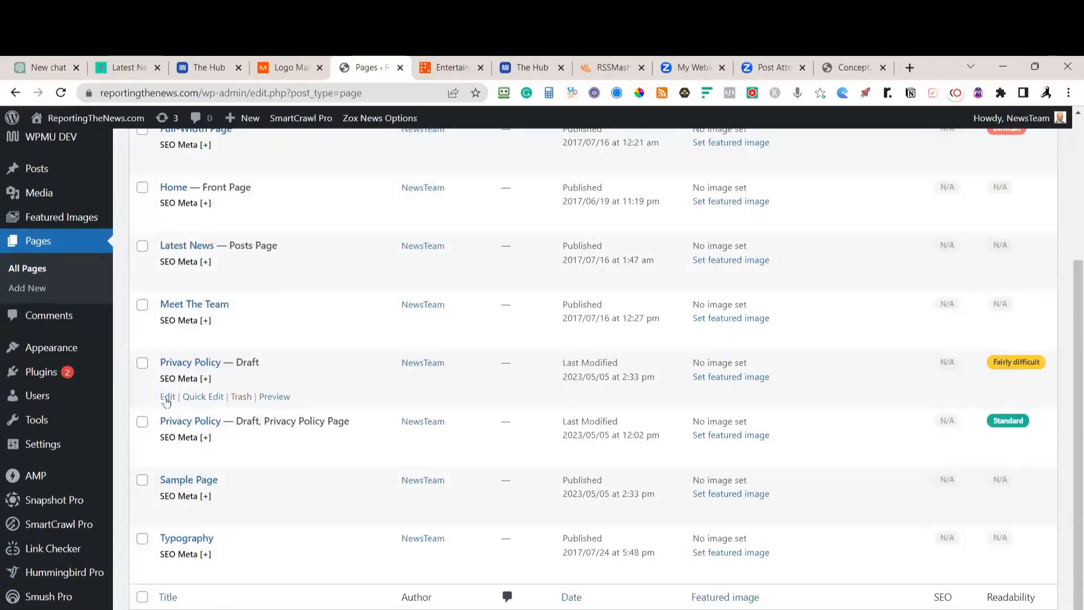
left_click(167, 397)
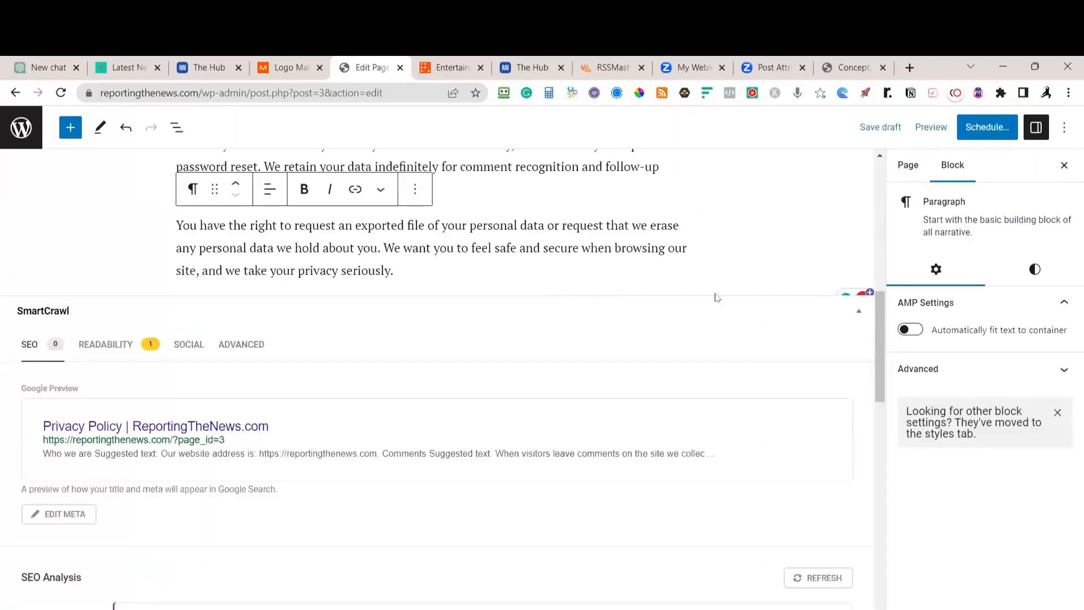
Accept the 'saving' to 'save' correction, publish the page and view it live
scroll(722, 302, "up", 10)
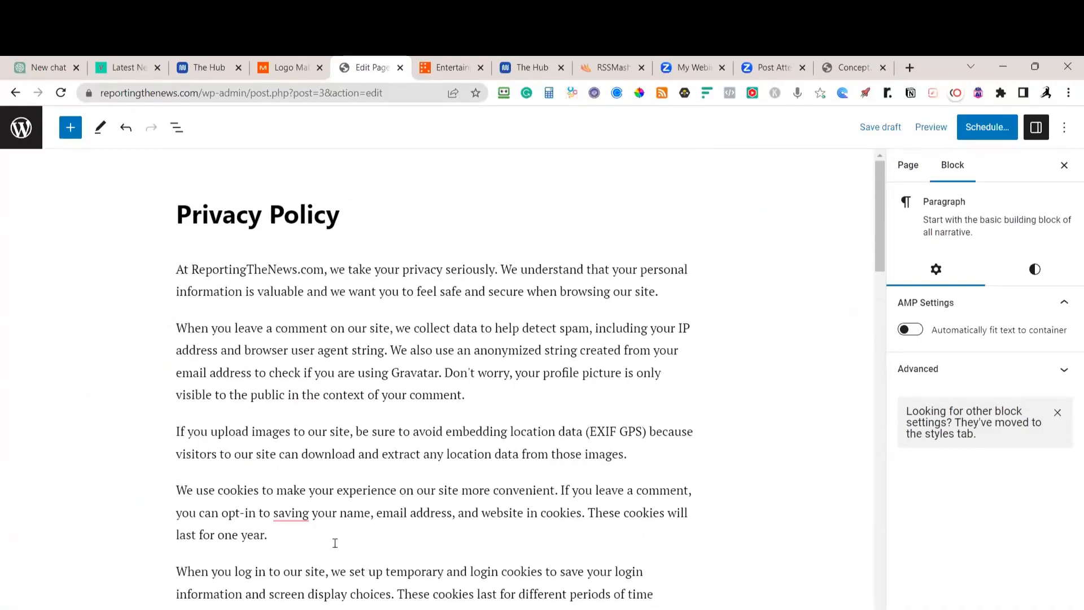
mouse_move(295, 517)
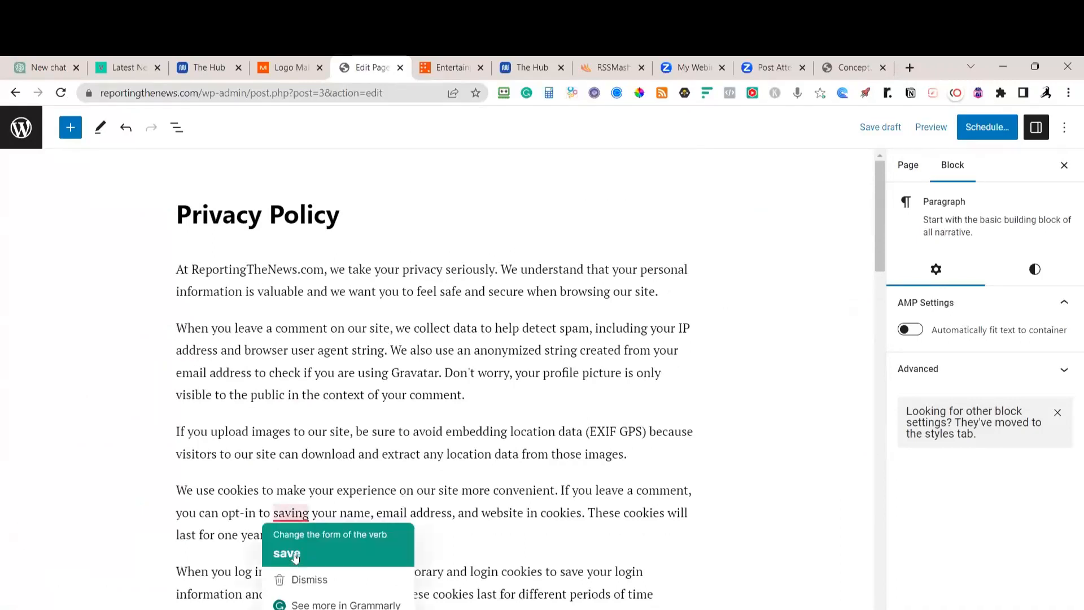
left_click(295, 555)
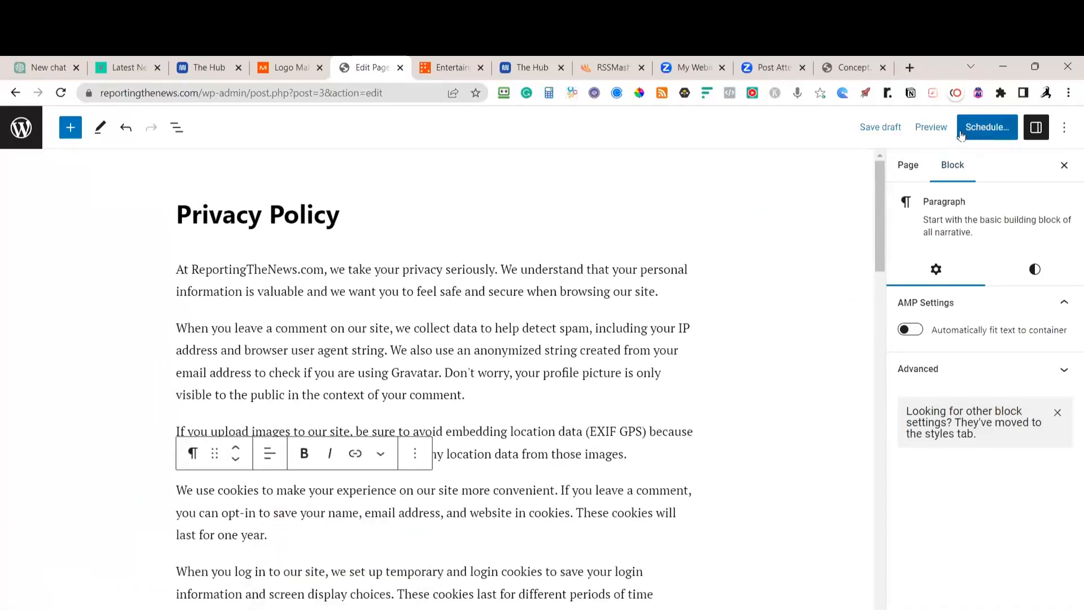
left_click(961, 133)
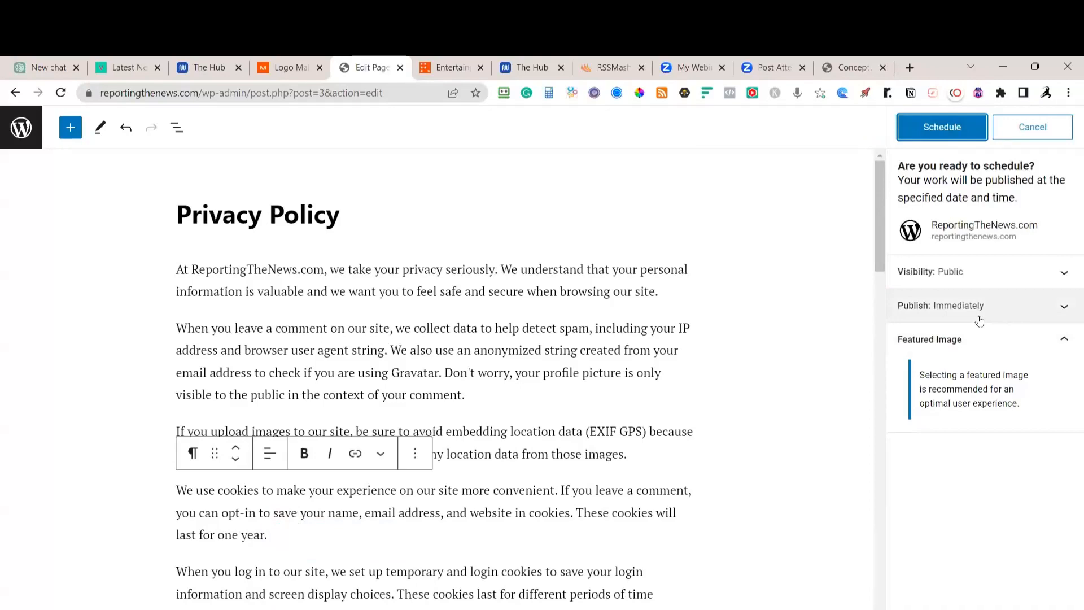
left_click(932, 126)
left_click(947, 282)
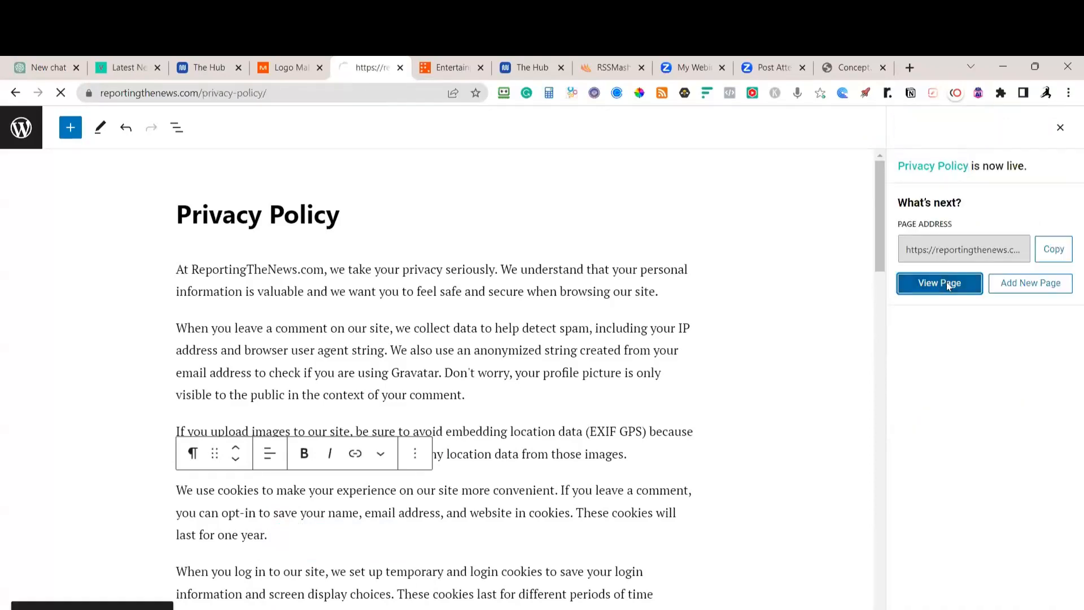
Review the live Privacy Policy page's intro, comment, image location and cookie paragraphs
scroll(306, 485, "down", 8)
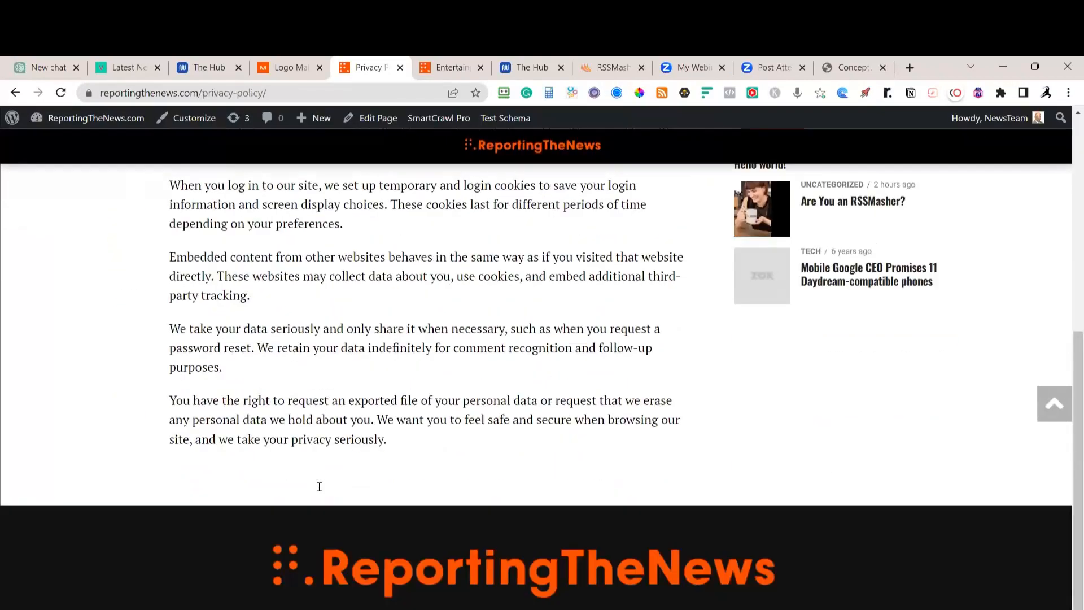
scroll(317, 486, "up", 7)
scroll(305, 474, "up", 2)
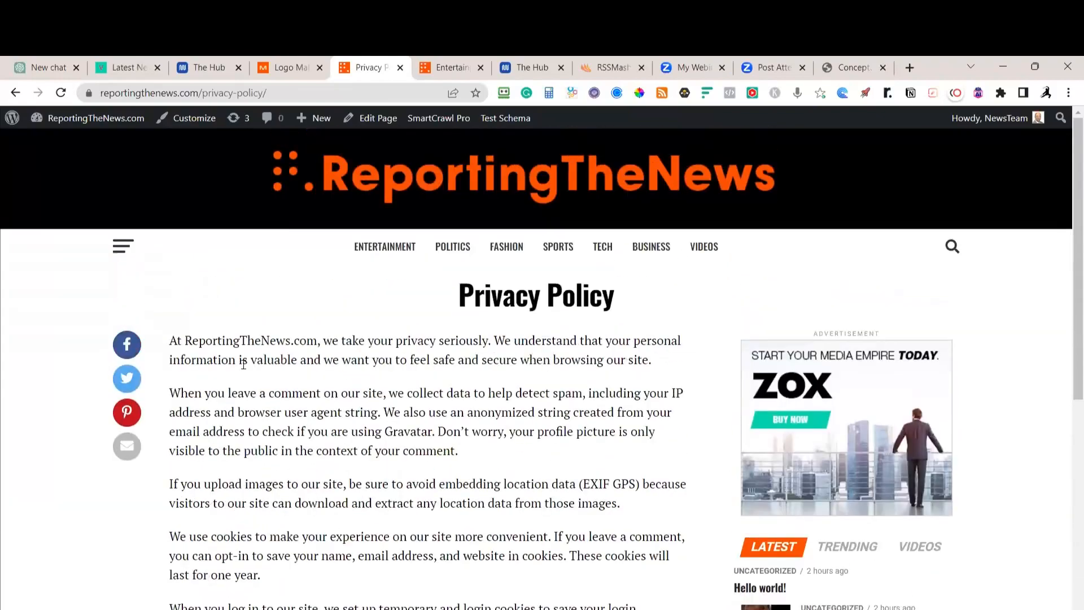
scroll(303, 395, "down", 5)
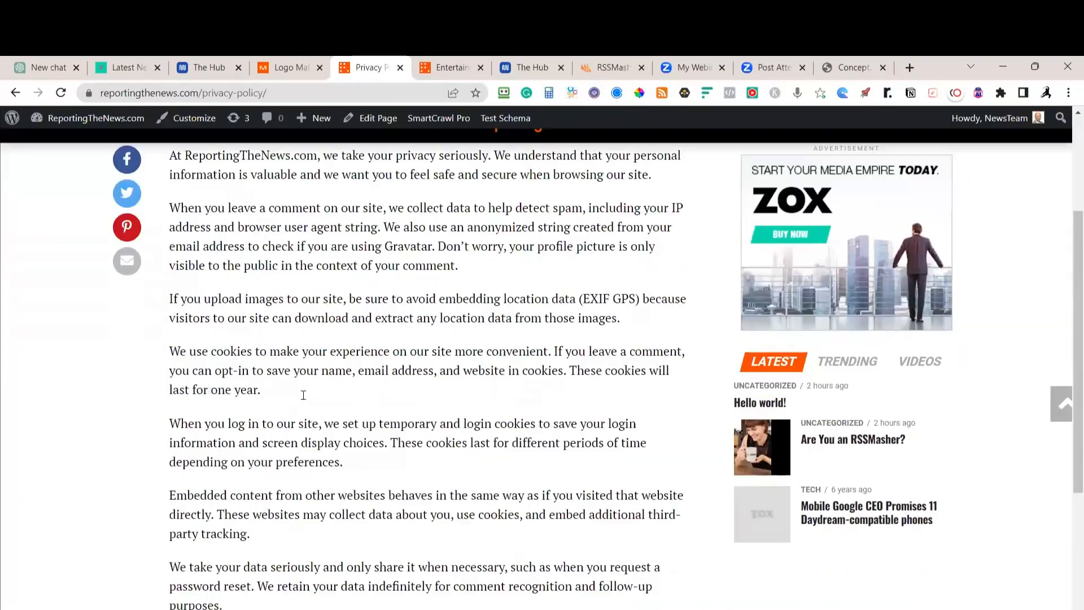
scroll(303, 395, "down", 1)
scroll(303, 395, "up", 6)
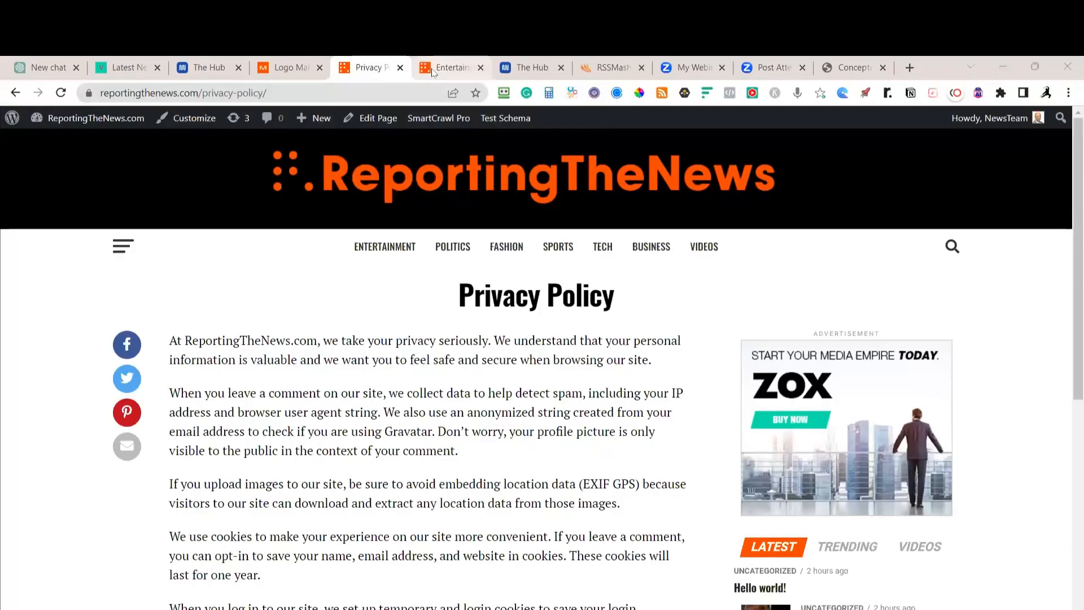
Tick General, Writing, Reading, Discussion, Permalinks and Legal Entities' Privacy tasks in the Notion checklist
key("alt+Tab")
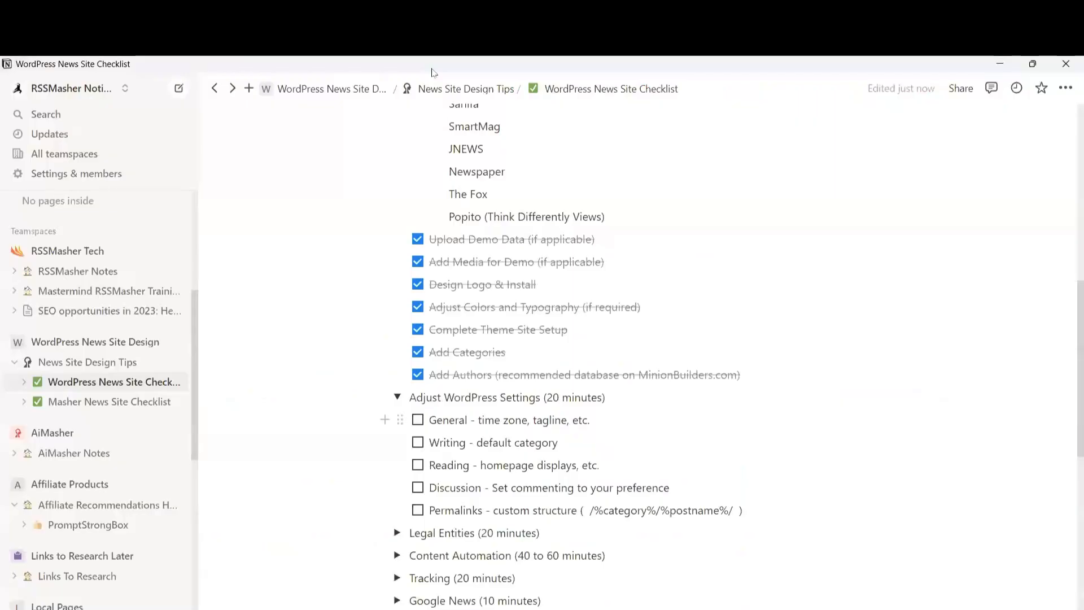
left_click(418, 420)
left_click(418, 443)
left_click(418, 465)
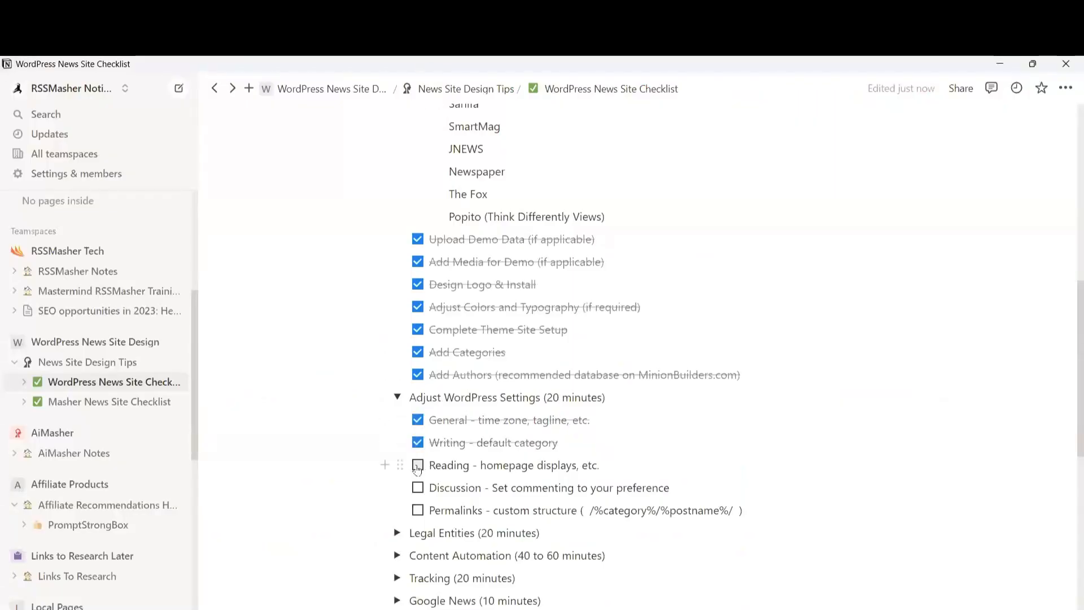
left_click(418, 489)
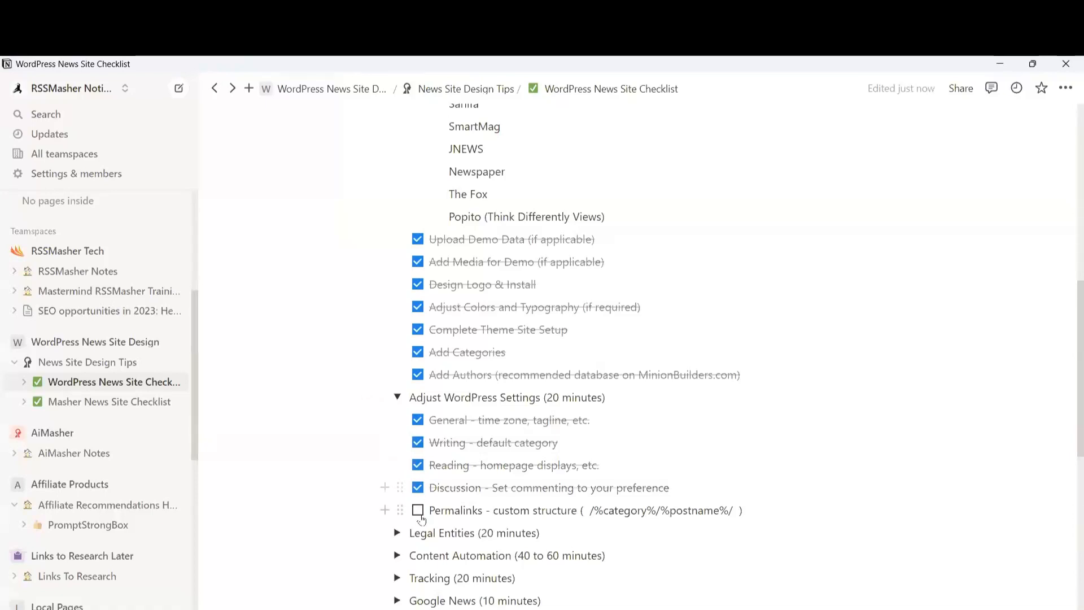
left_click(418, 511)
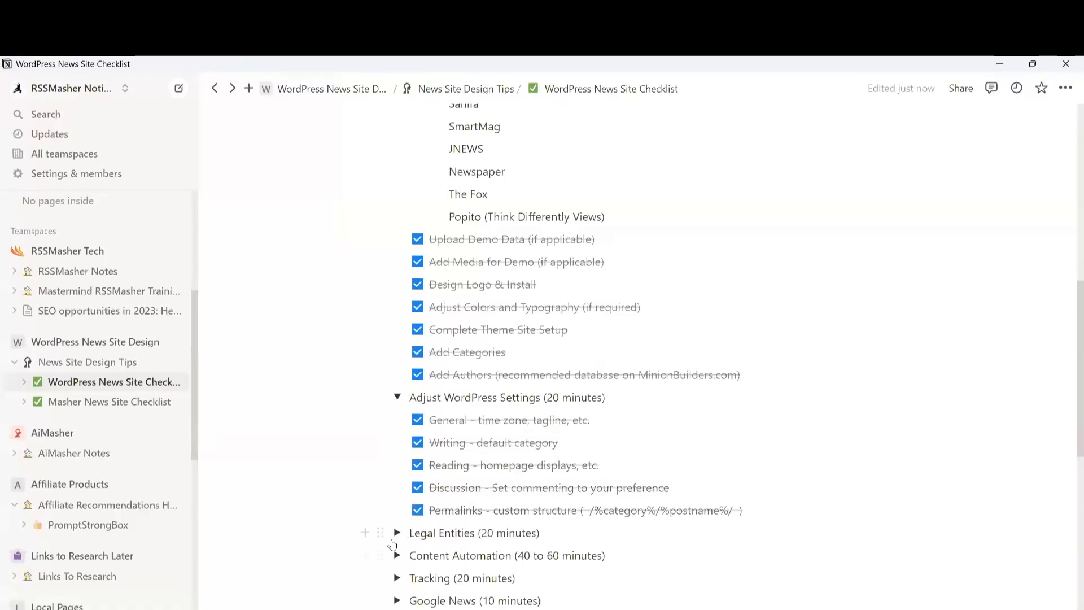
left_click(396, 533)
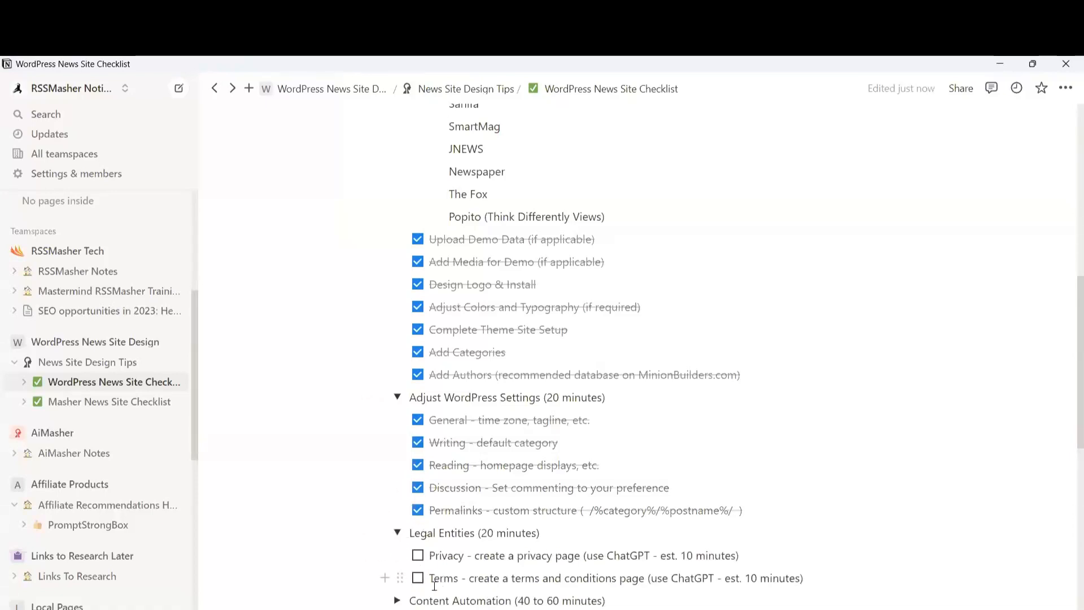
left_click(417, 556)
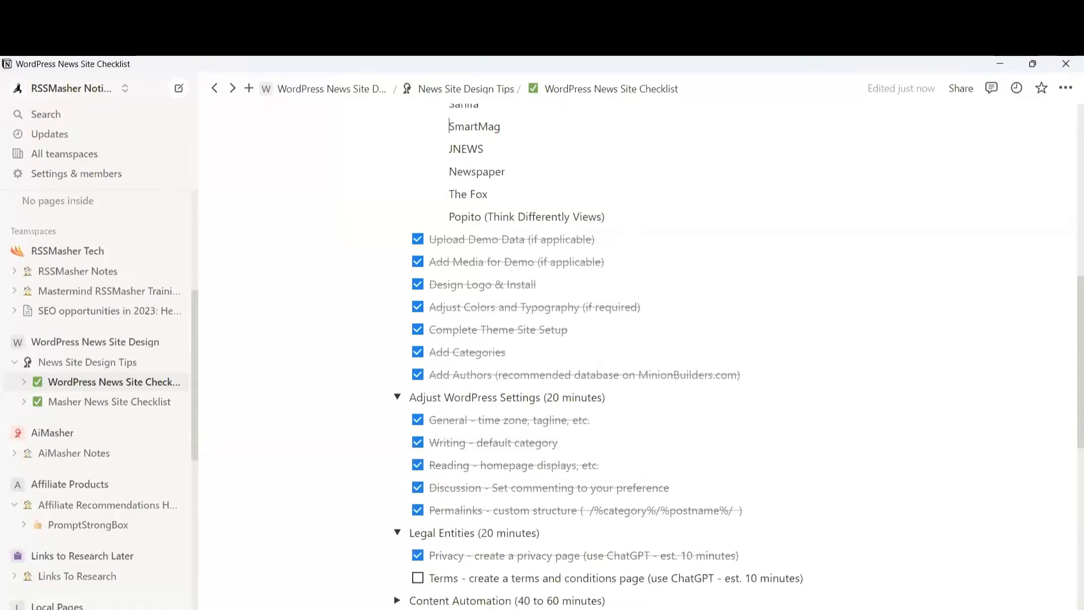
key("alt+Tab")
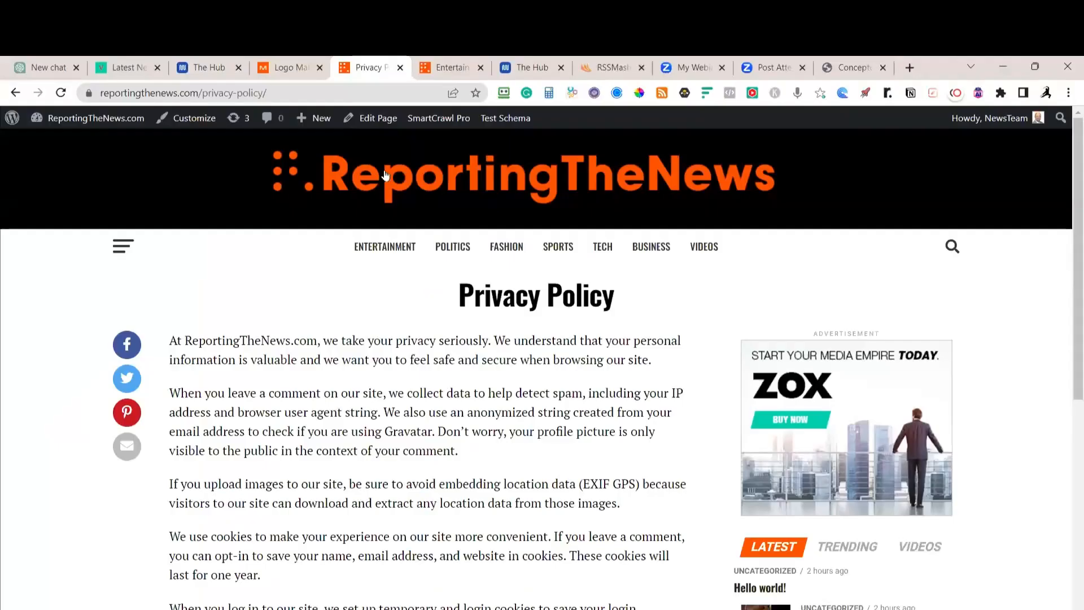
Switch the ChatGPT model to GPT-4
left_click(57, 71)
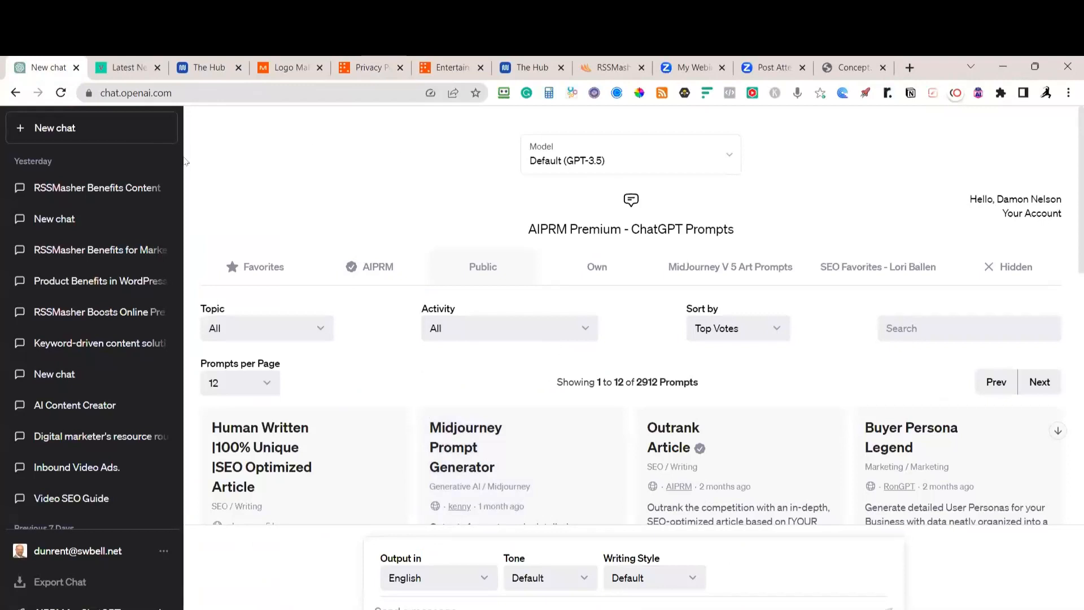
left_click(648, 161)
left_click(601, 225)
Search AIPRM prompts for 'terms' and load the Terms and Conditions Page template
left_click(916, 326)
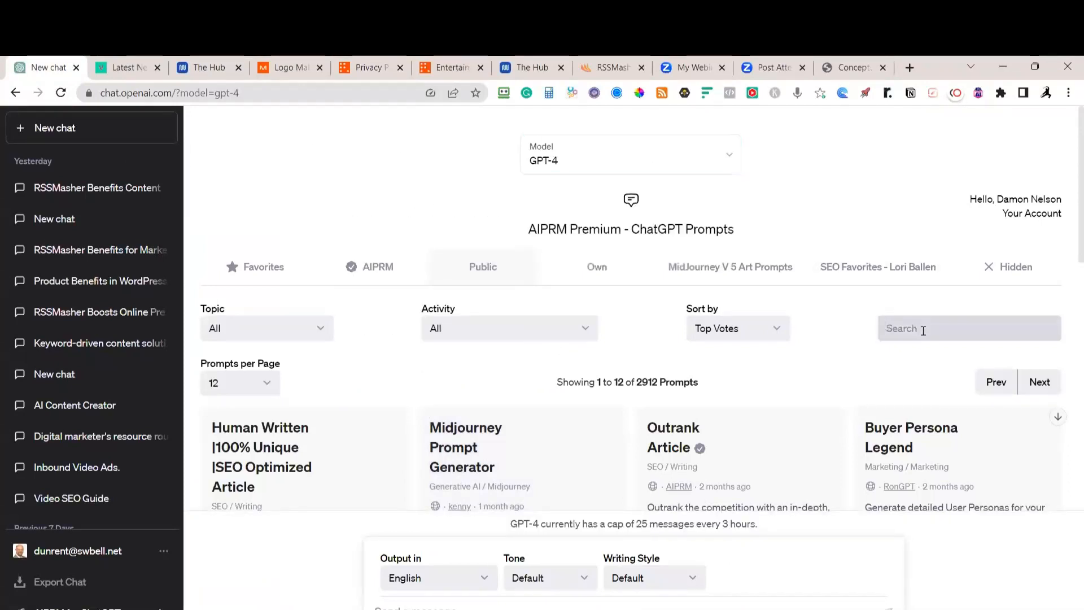
type("terms")
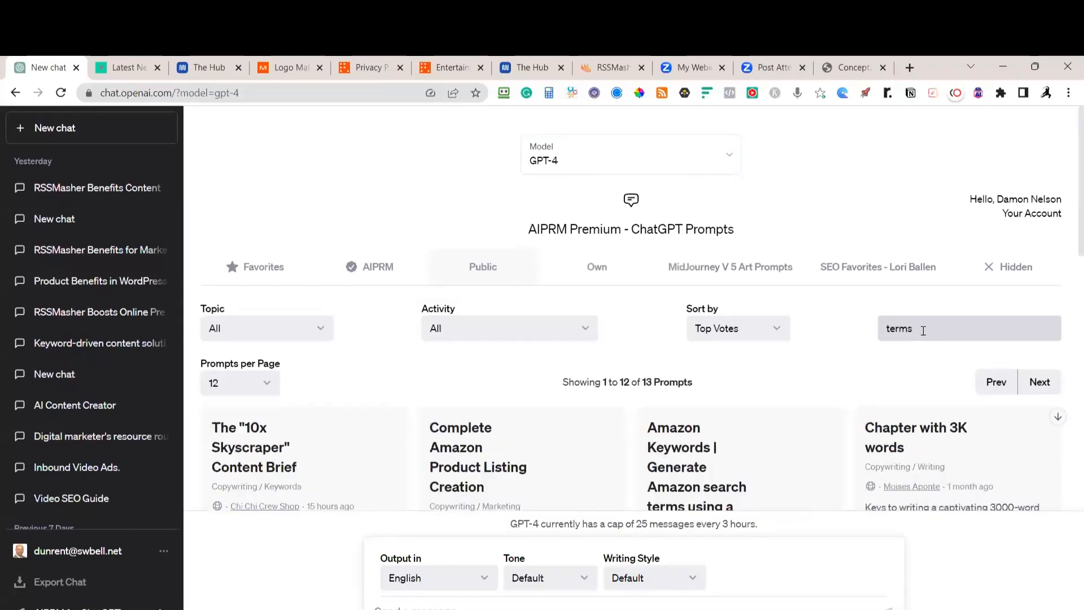
scroll(923, 330, "down", 5)
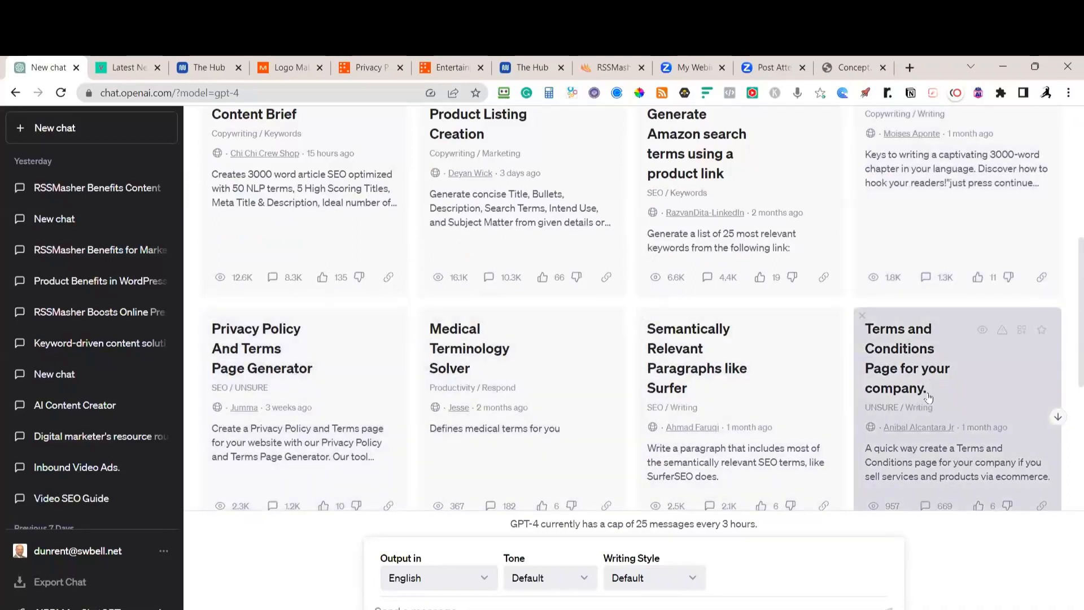
left_click(937, 369)
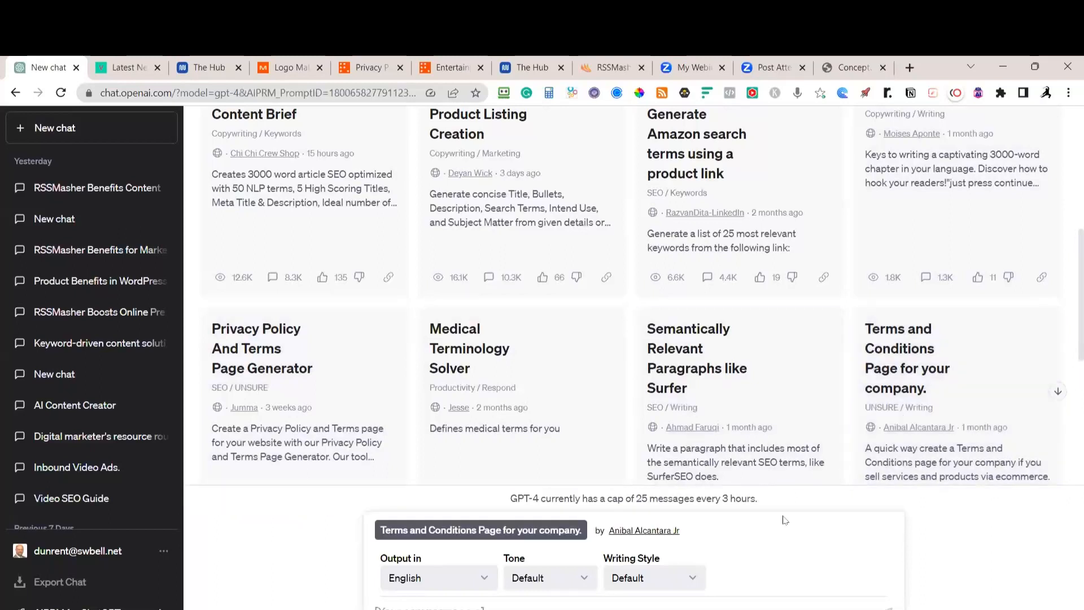
Submit 'Regarding The News.com' so GPT-4 generates the terms and conditions document
type("Regarding The N")
type("ews.com")
key("Return")
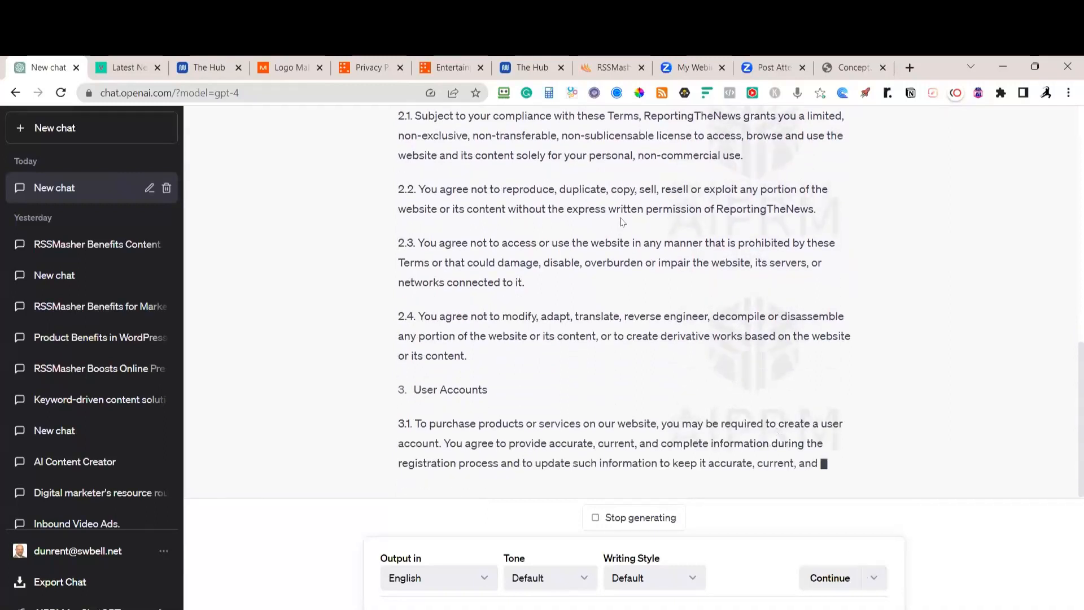
left_click(371, 75)
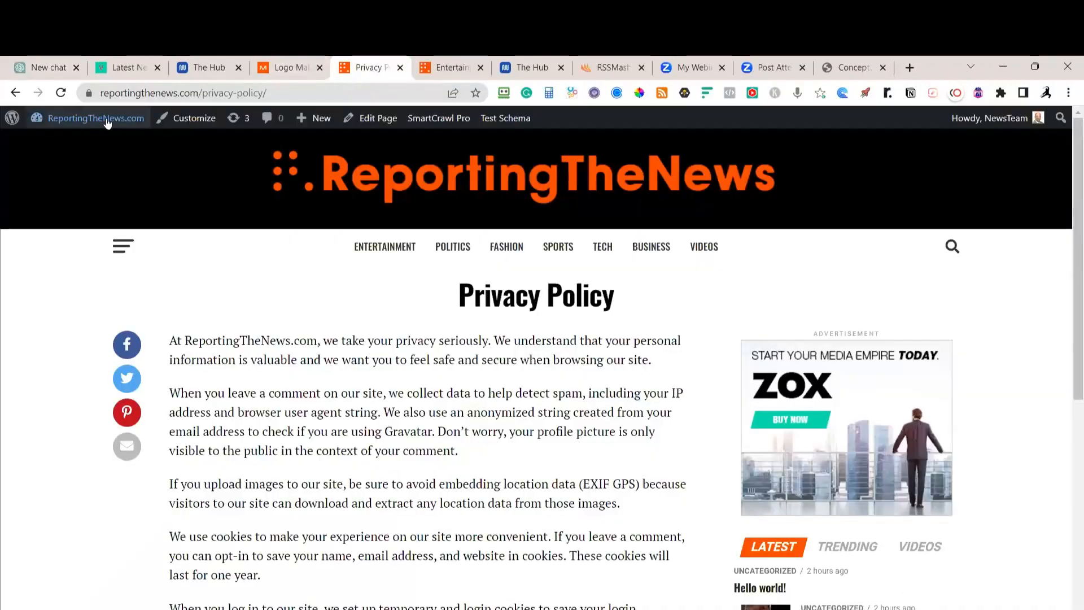
Create a new WordPress page titled 'Terms and Conditions'
mouse_move(83, 120)
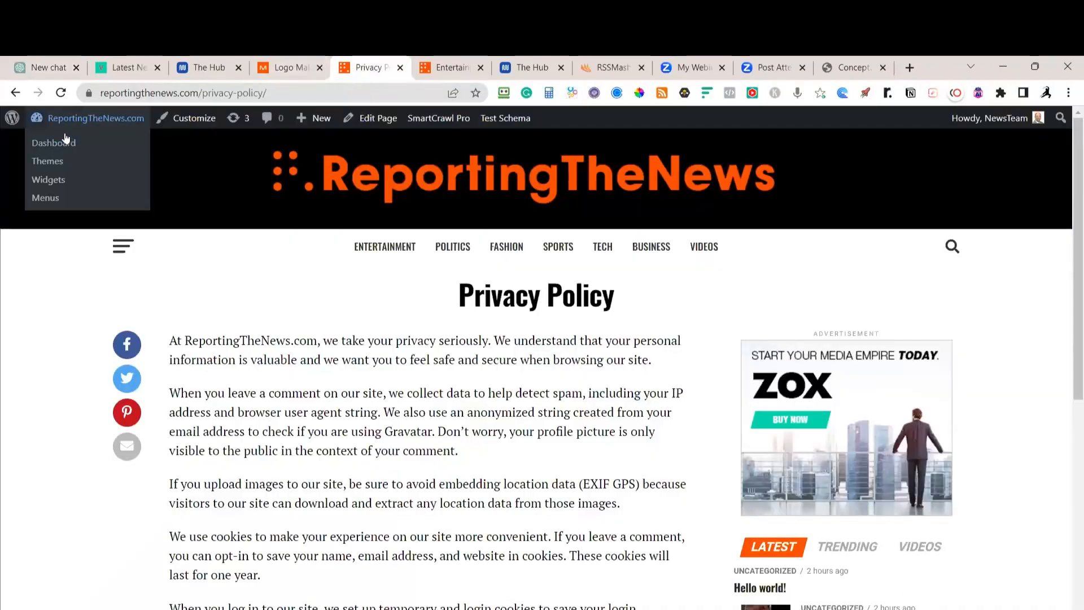
mouse_move(310, 119)
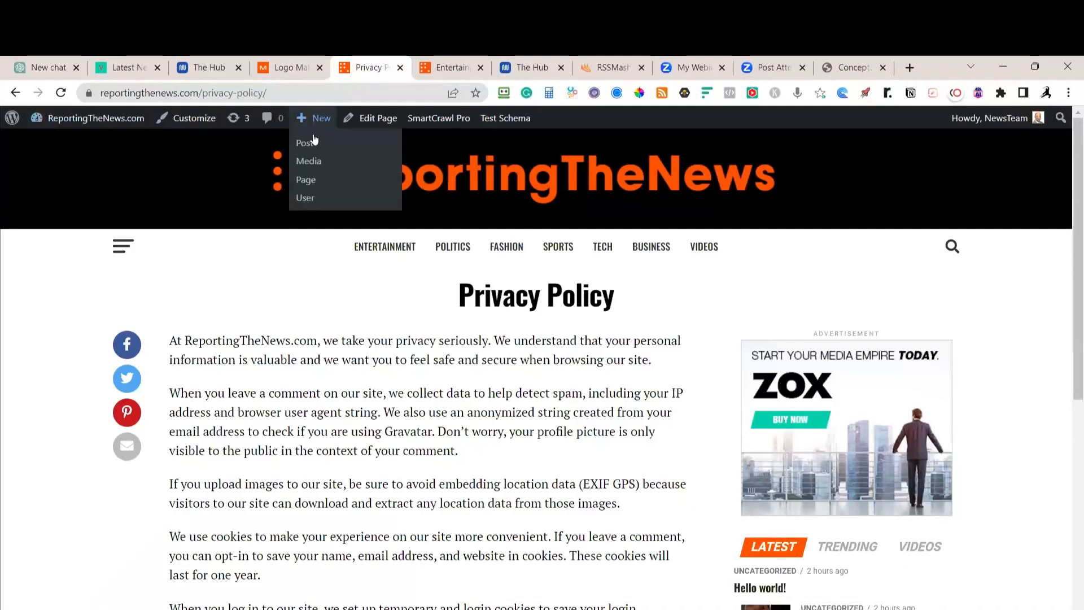
left_click(308, 181)
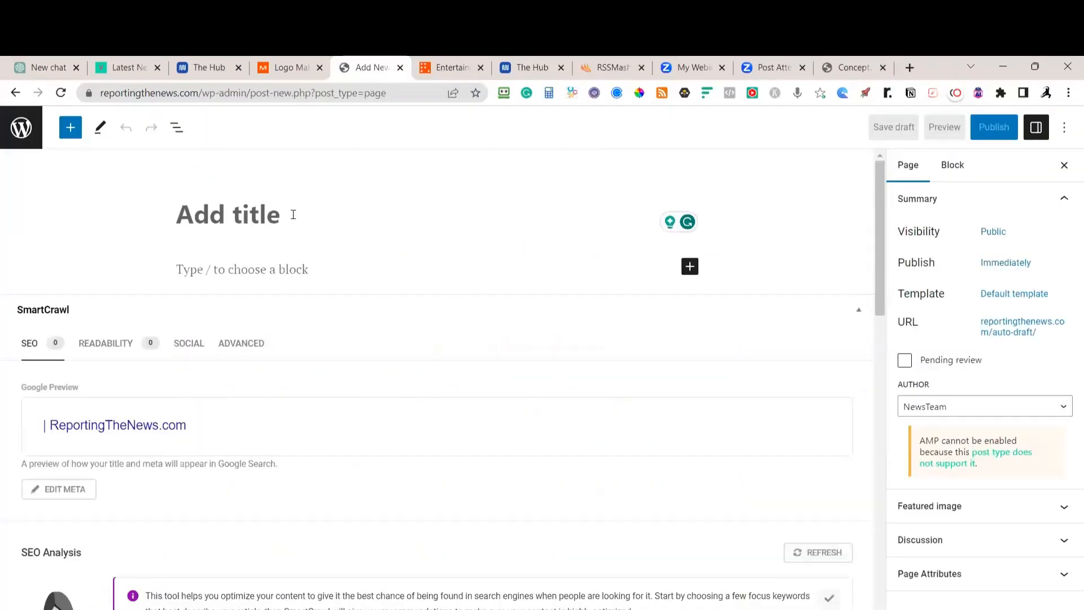
type("Terms")
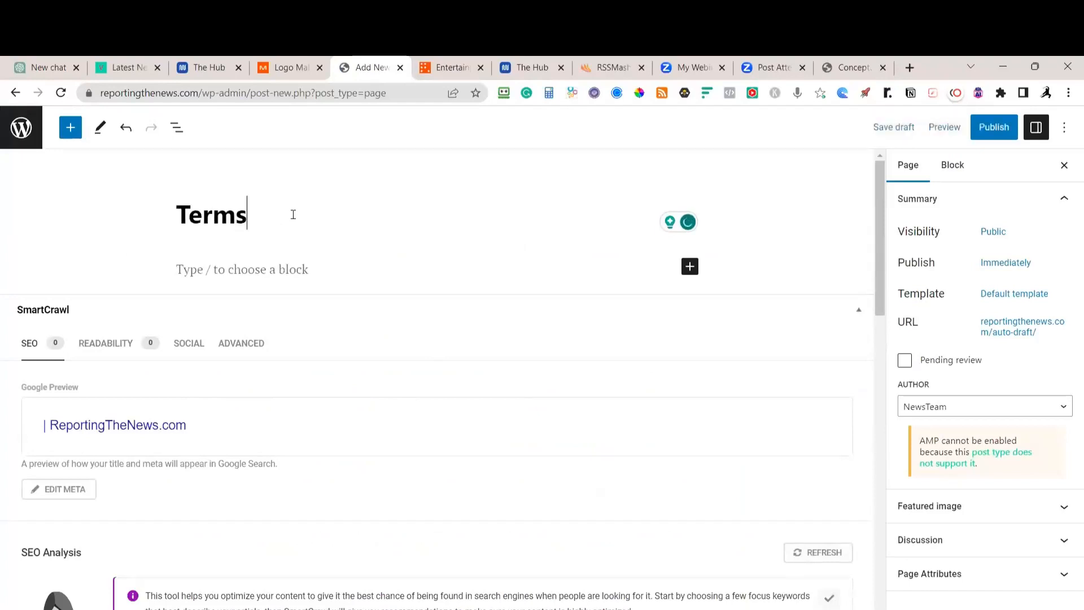
type(" and Ccondition")
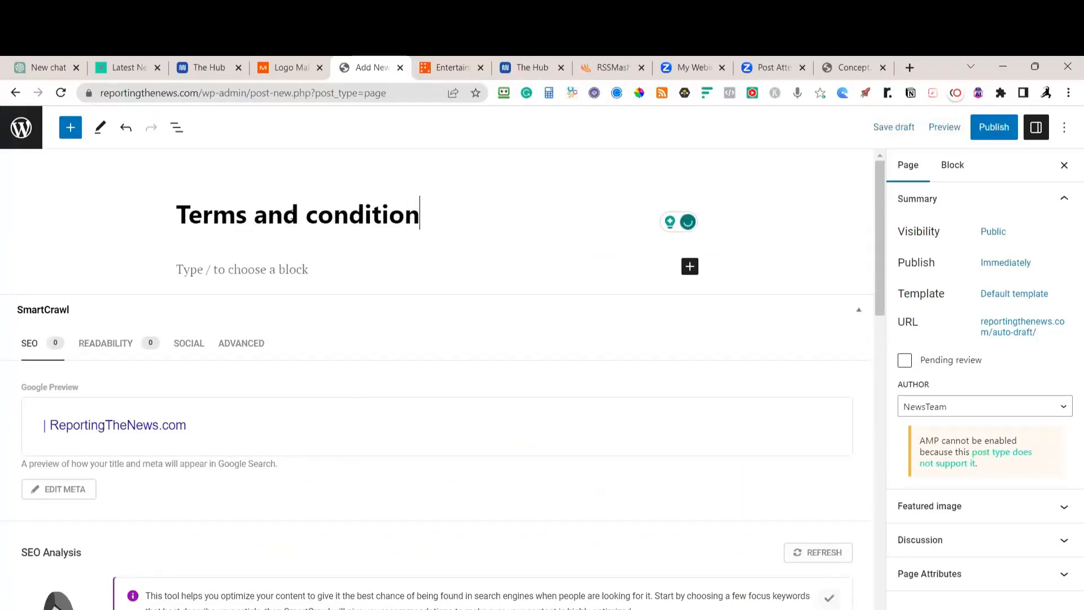
type("s")
key("ctrl+Left")
type("C")
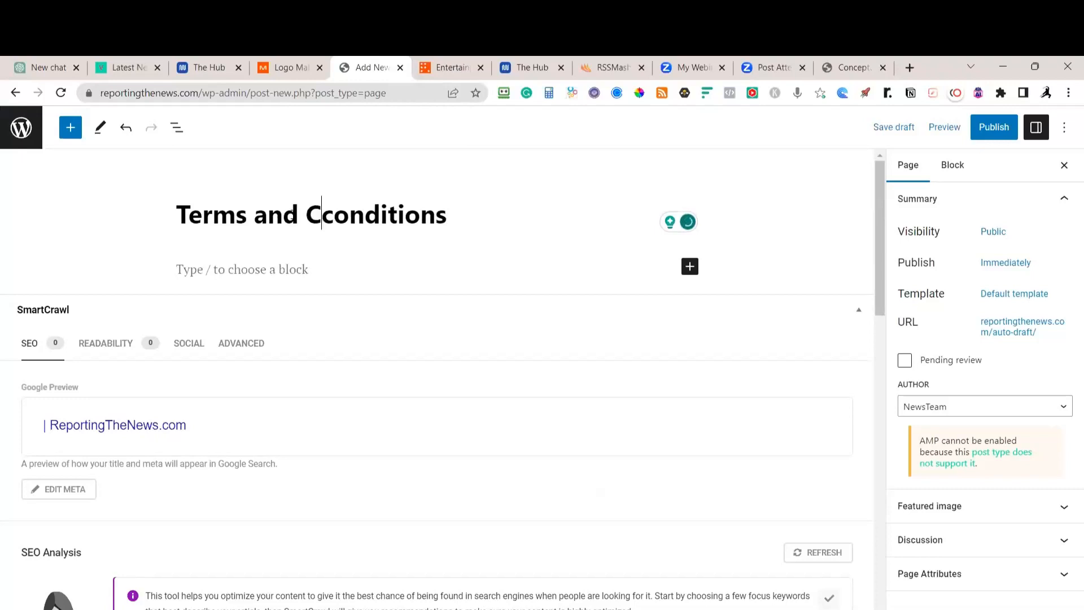
key("Delete")
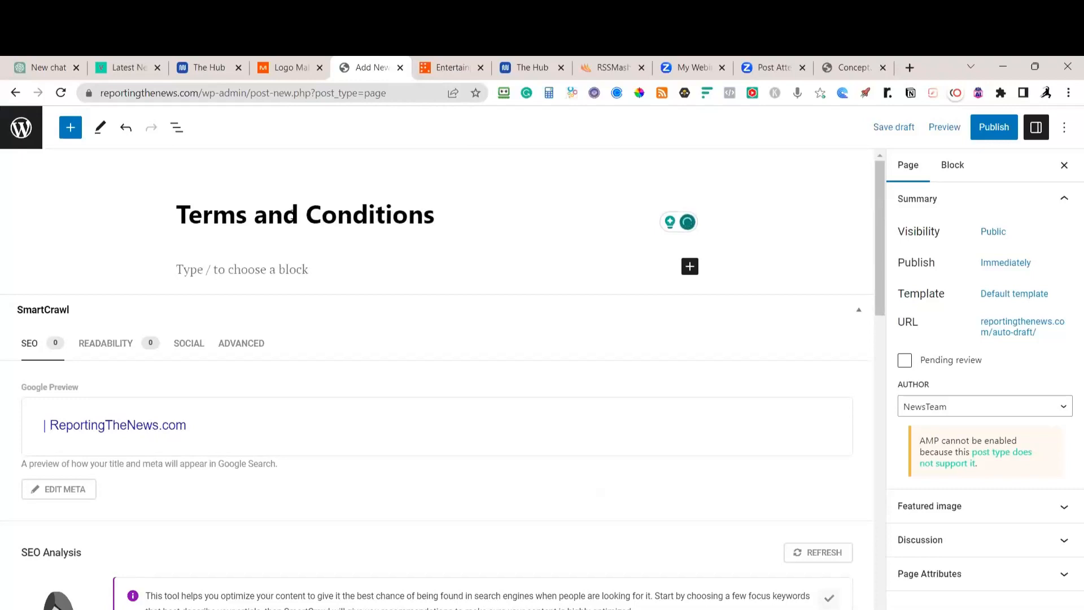
Set the page template to Full Width, leaving the body empty
left_click(1024, 302)
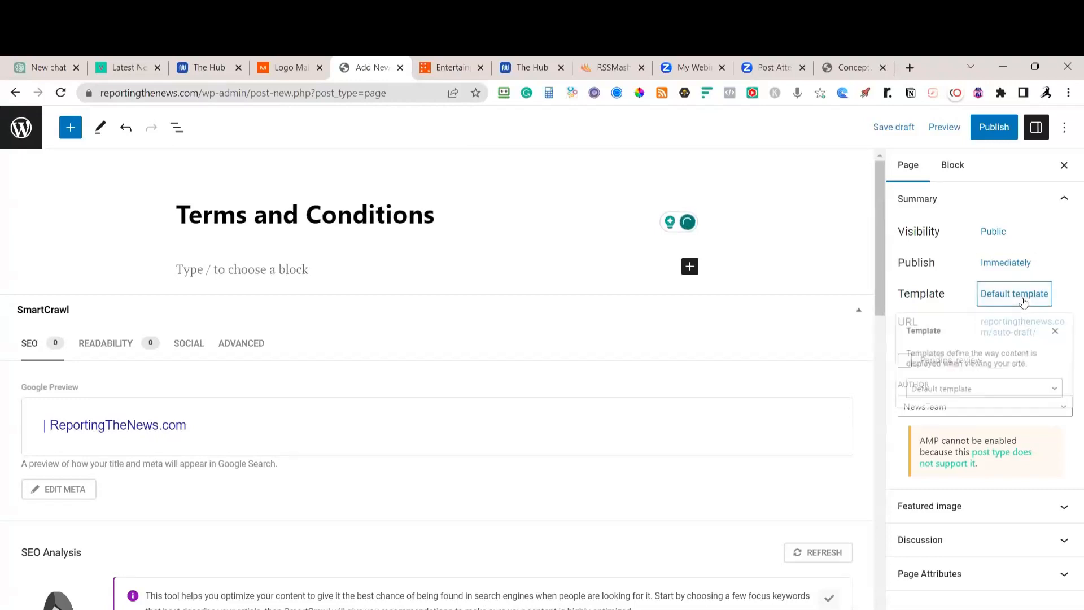
left_click(967, 401)
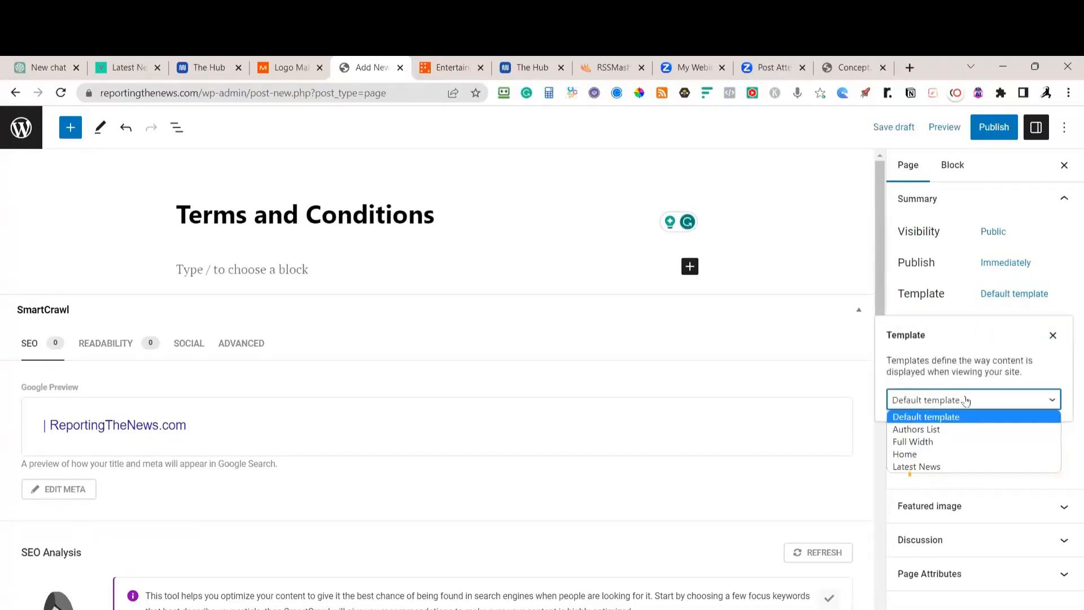
left_click(933, 443)
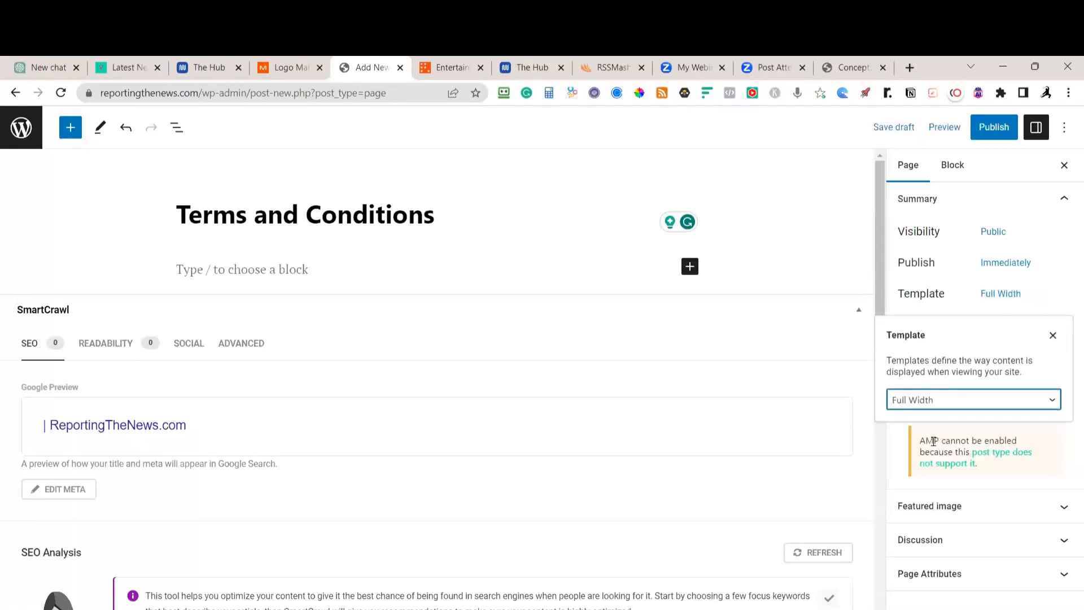
left_click(302, 269)
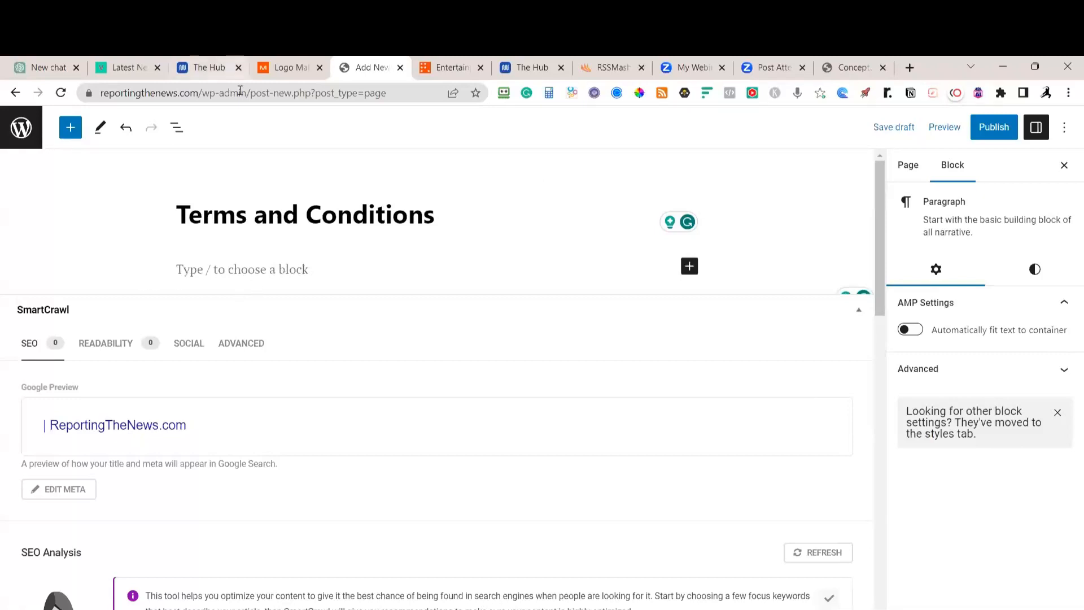
Check ChatGPT's terms progress and the Entertainment page, then return to the Terms and Conditions draft
left_click(51, 69)
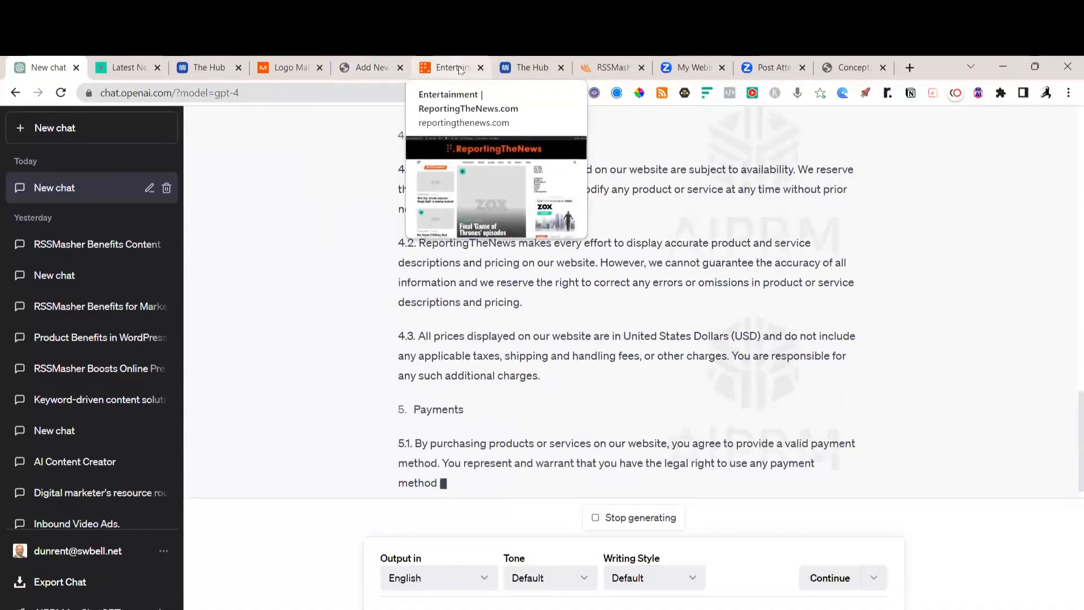
left_click(432, 69)
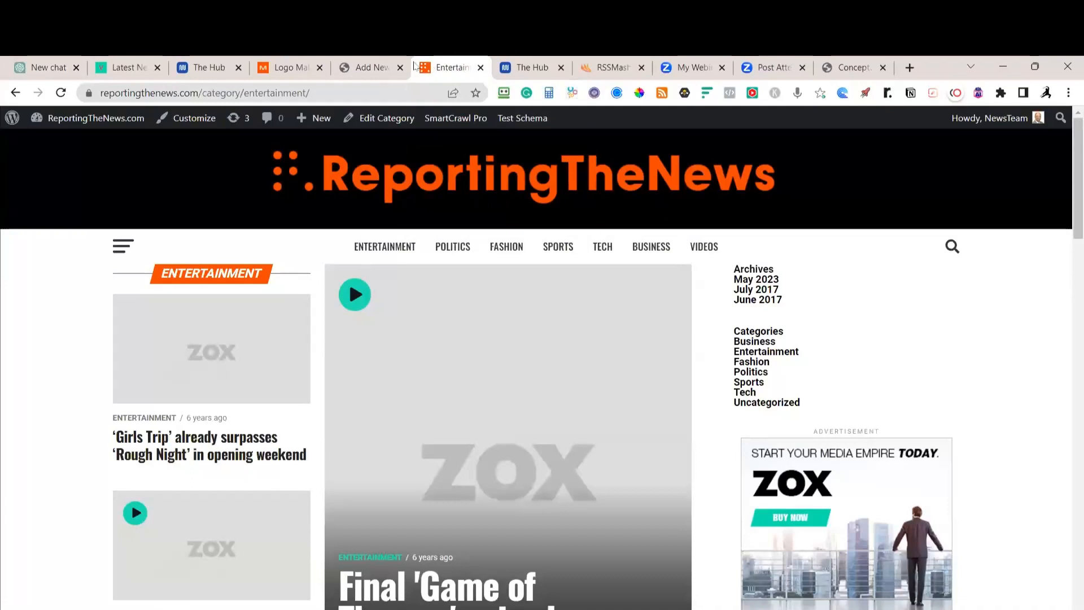
left_click(367, 70)
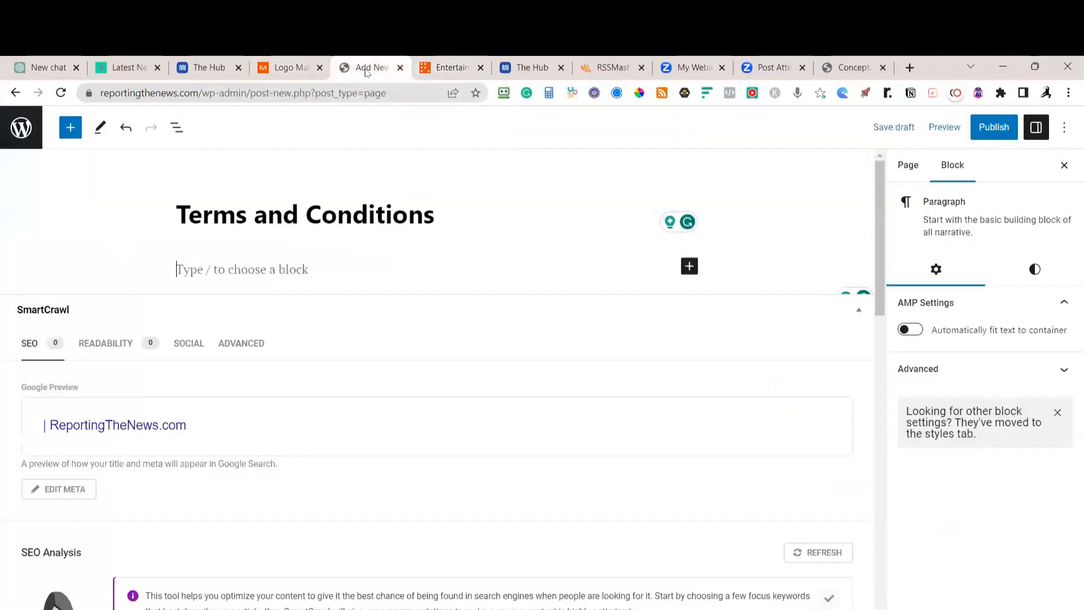
Swap the logo's first letter for the arrow-style R glyph and collapse the Logo Symbol options
left_click(293, 67)
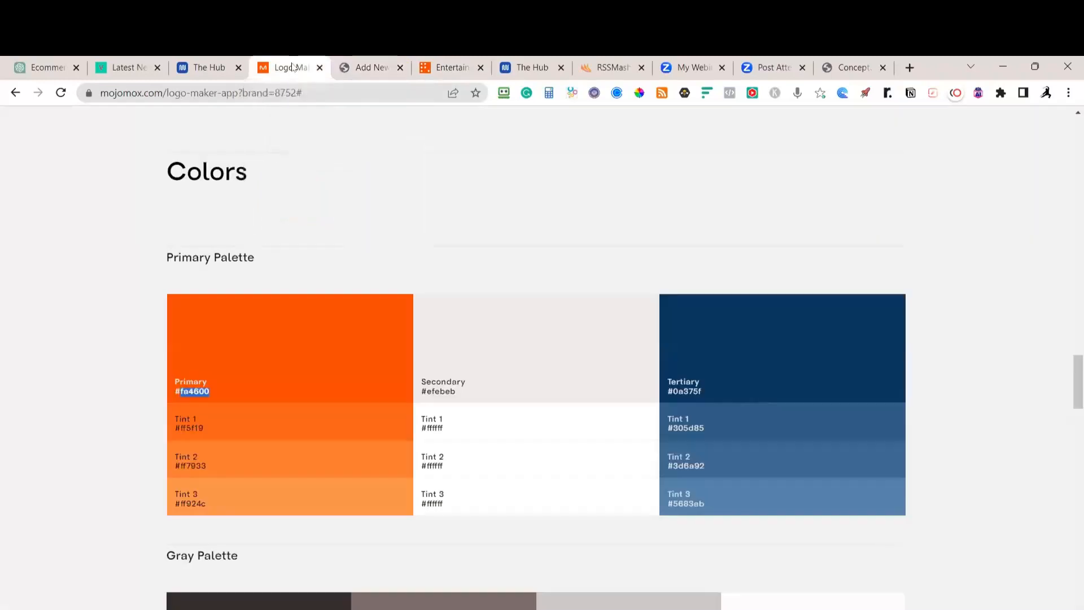
scroll(428, 261, "up", 20)
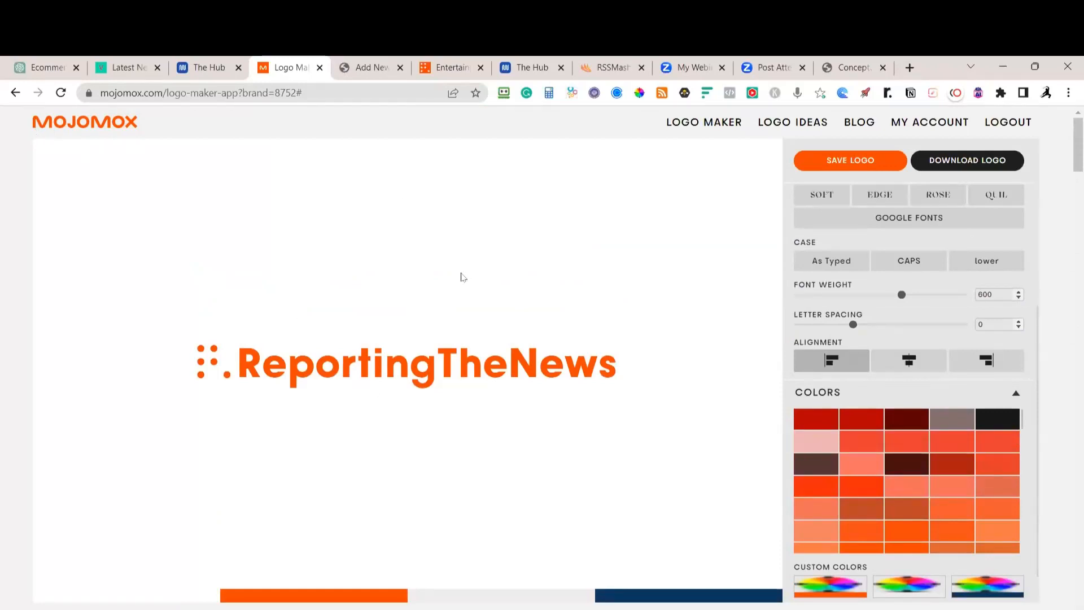
left_click(247, 371)
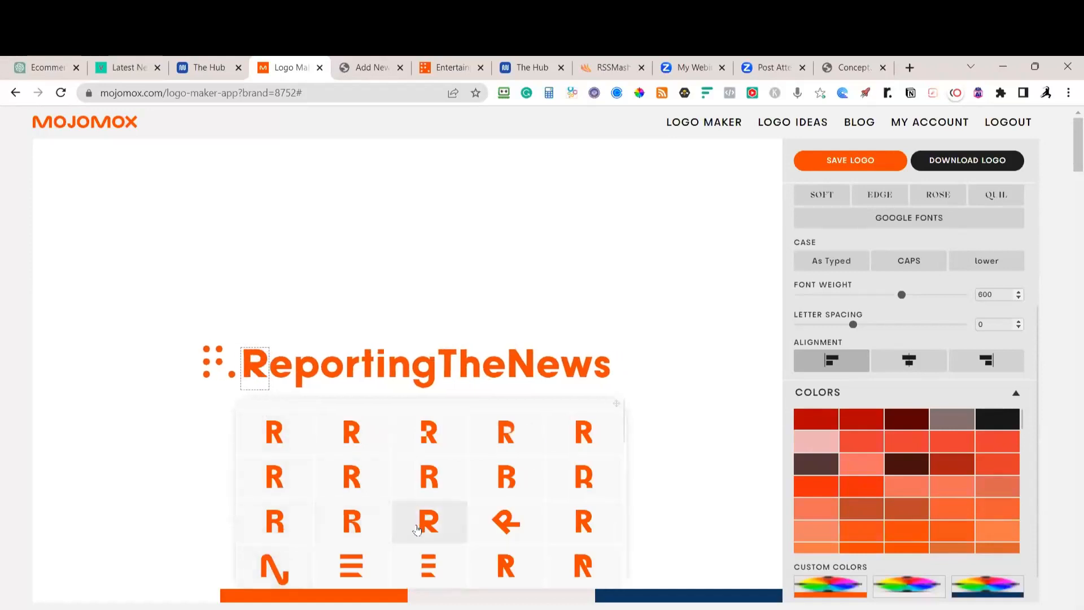
left_click(505, 525)
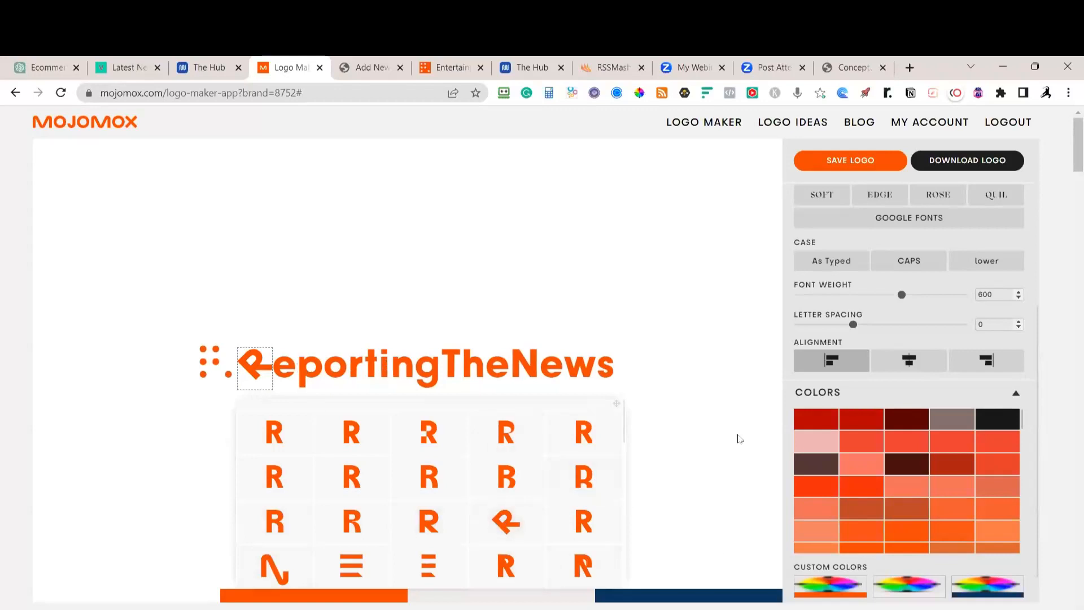
scroll(897, 498, "down", 2)
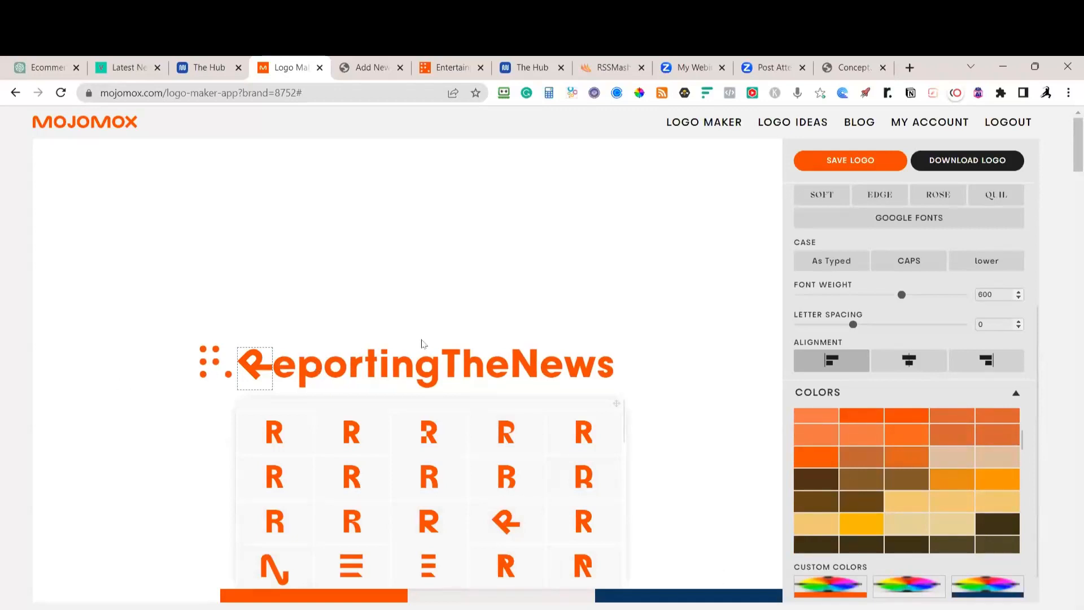
scroll(918, 248, "up", 5)
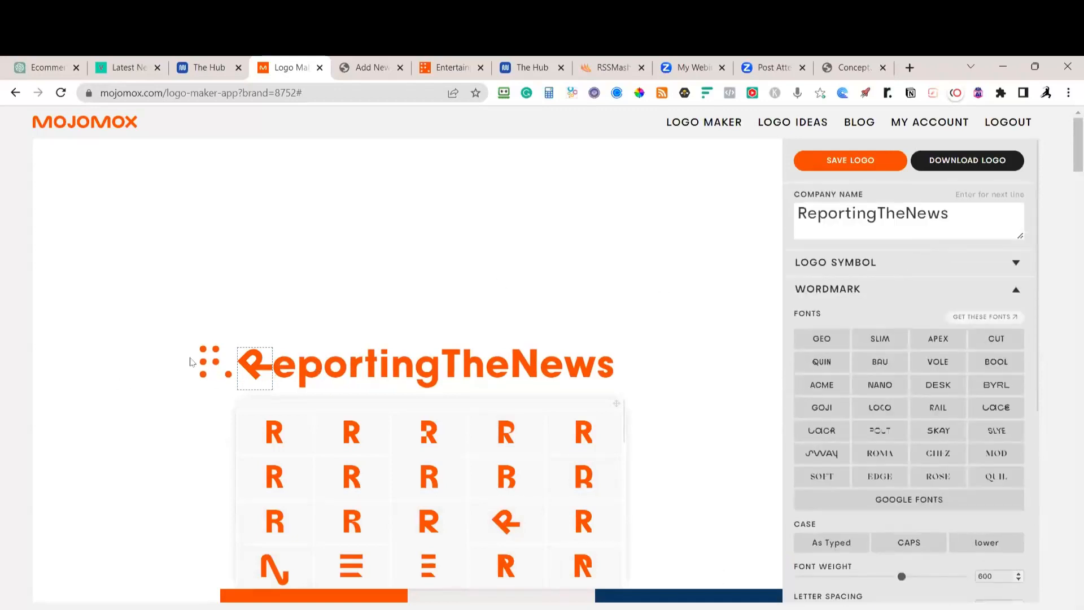
left_click(854, 264)
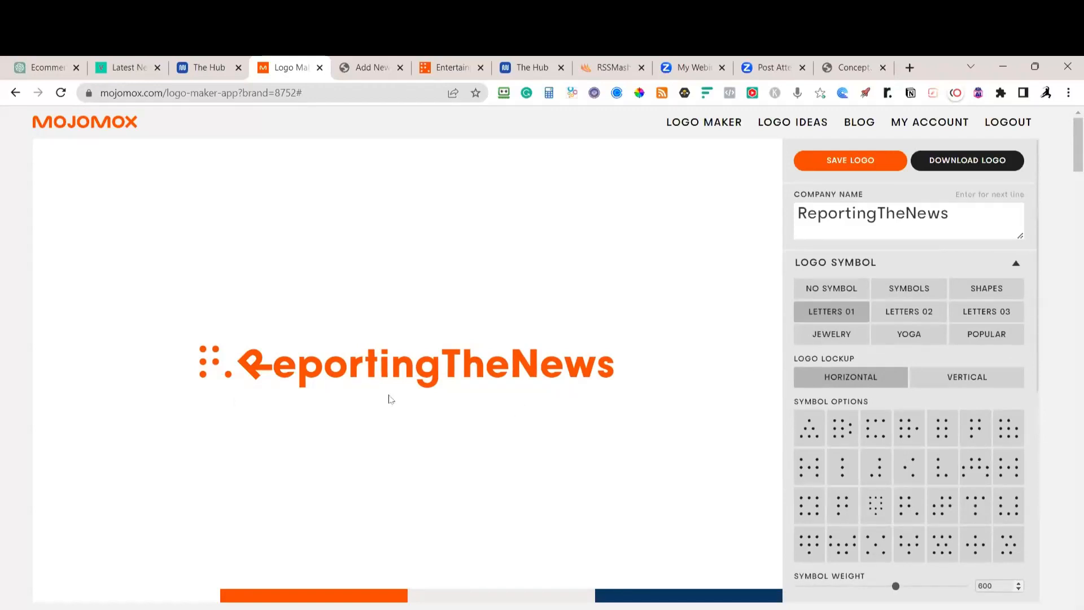
left_click(905, 265)
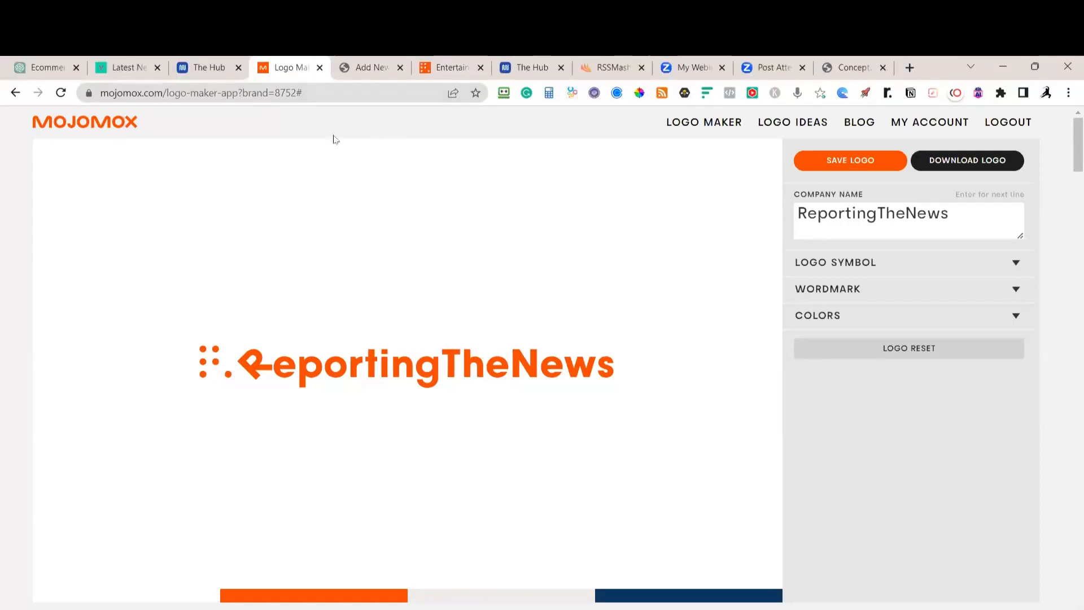
Sample teal 20E5B4 from the Entertainment page's play icon with ColorPick
left_click(120, 68)
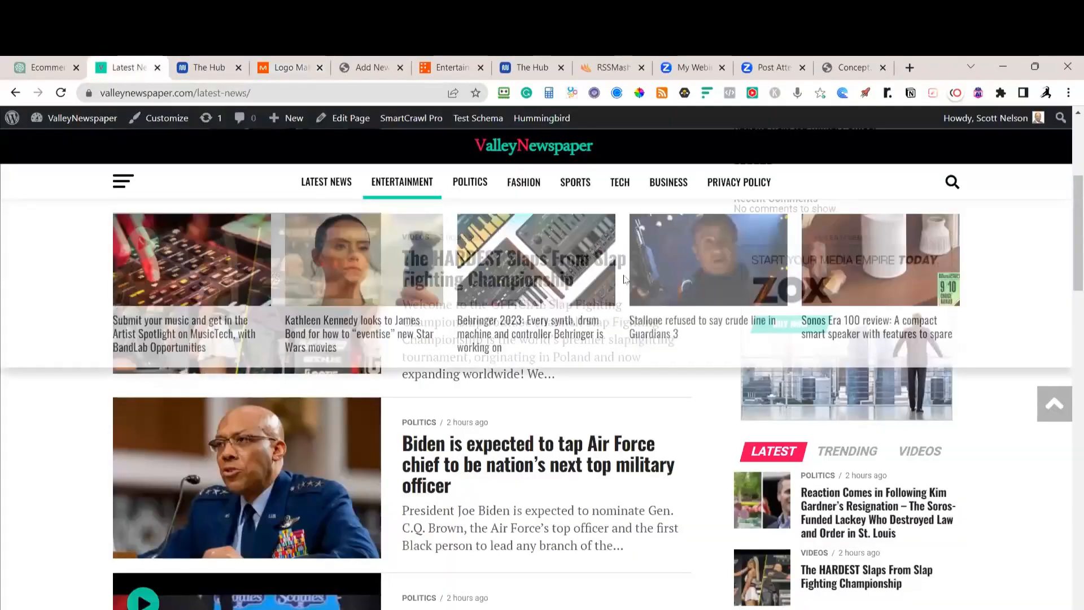
scroll(595, 256, "up", 3)
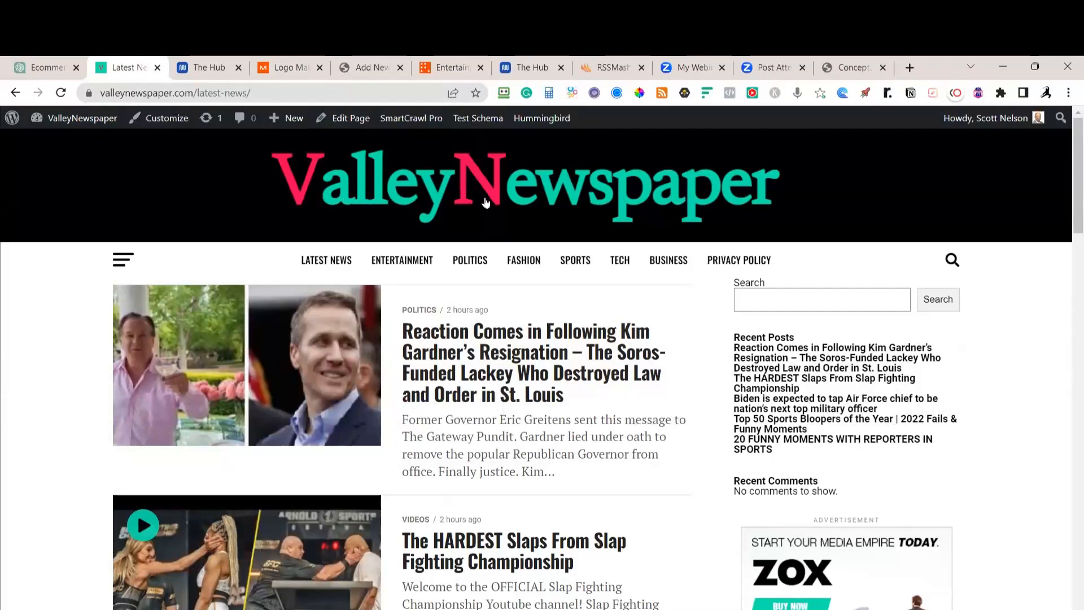
left_click(439, 68)
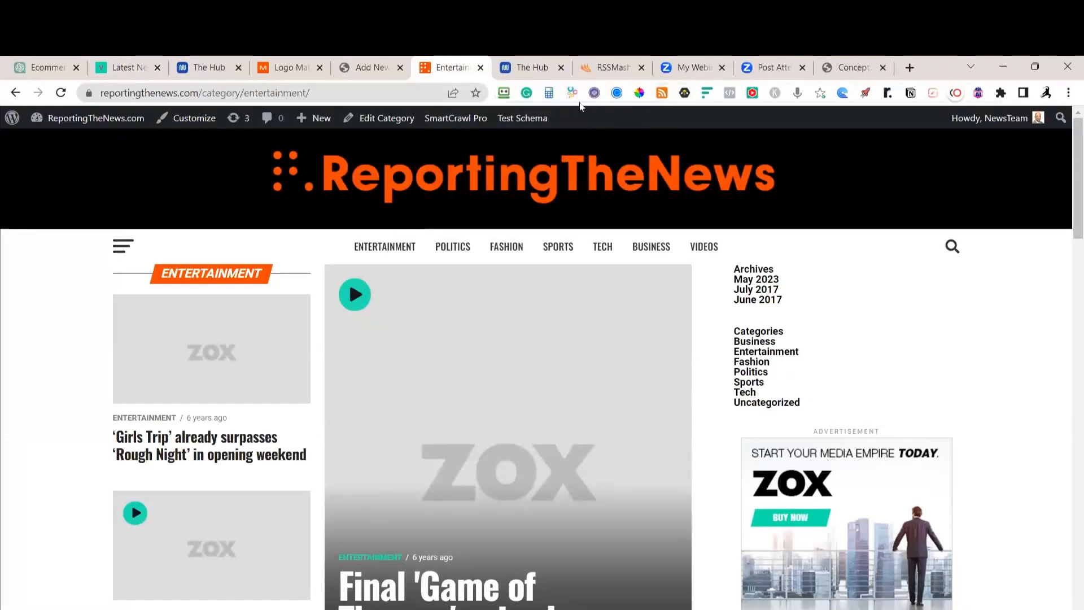
left_click(640, 93)
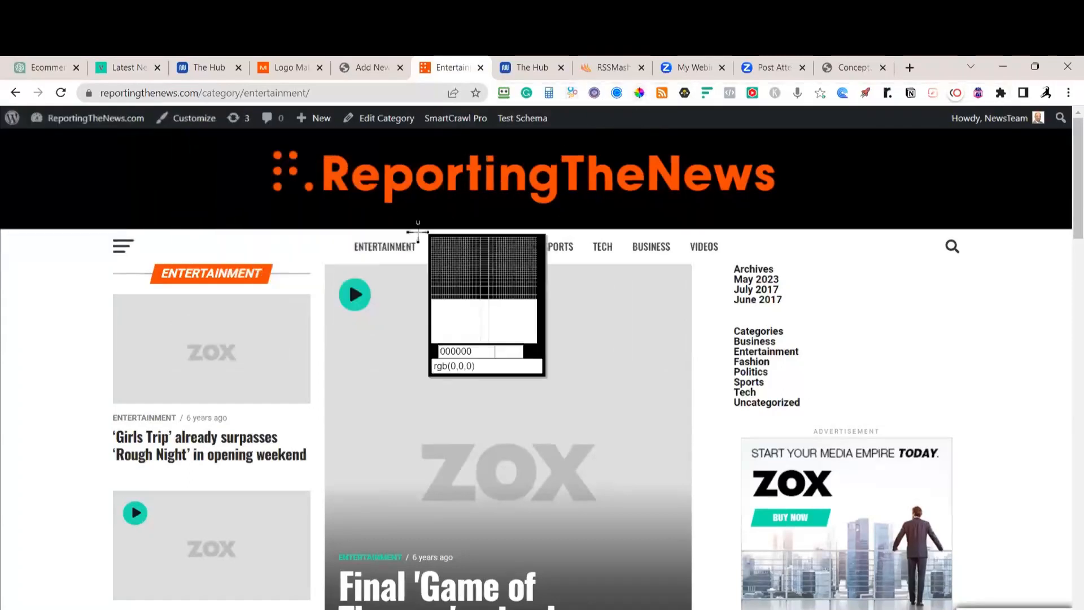
left_click(355, 283)
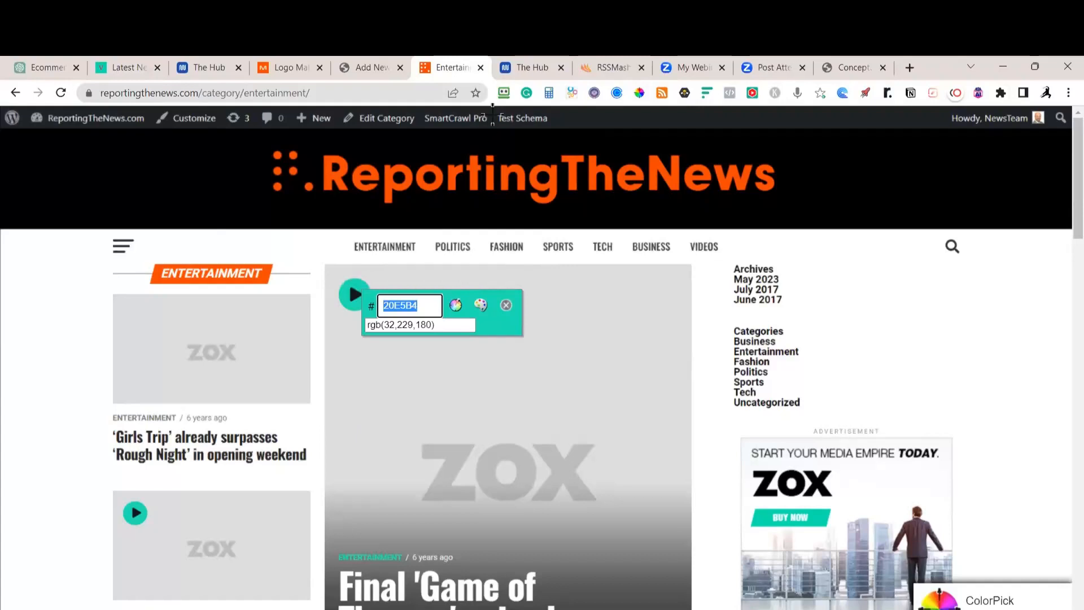
left_click(290, 67)
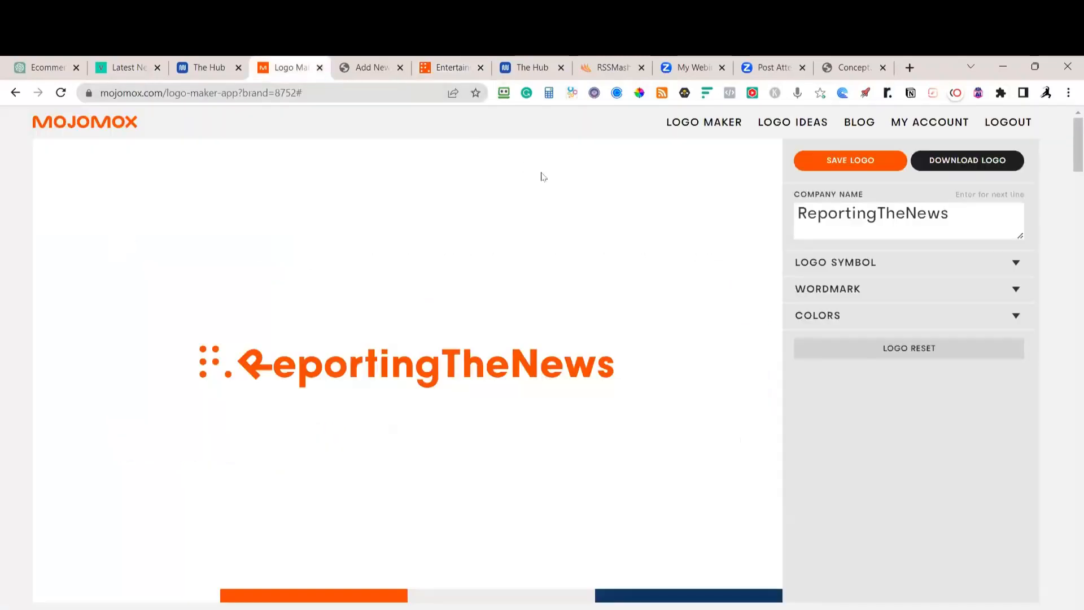
Restore the plain R glyph and clear the logo's main colour hex value
left_click(254, 368)
left_click(282, 439)
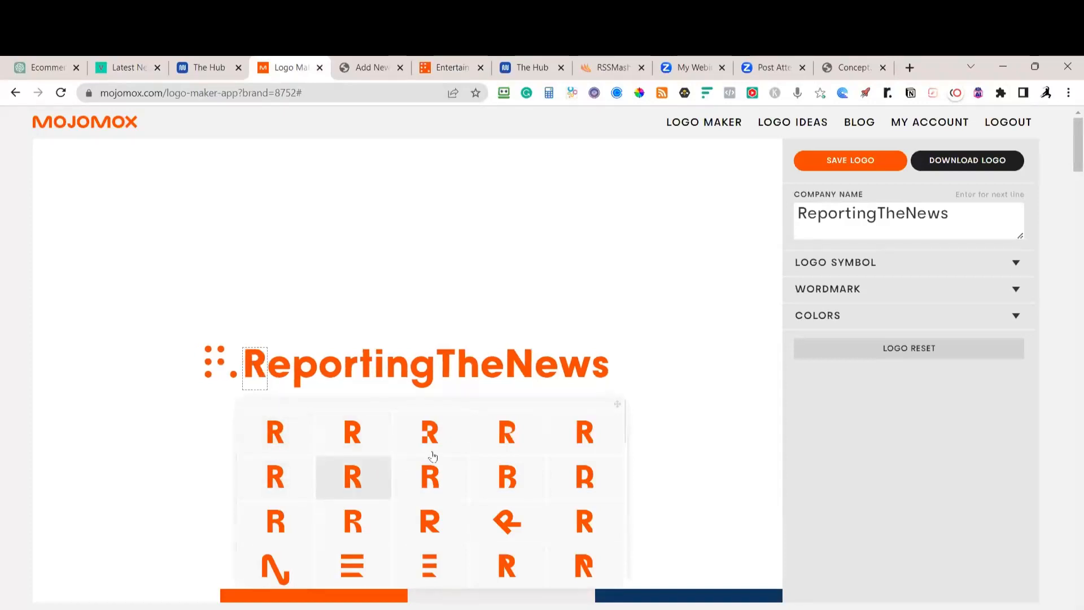
left_click(846, 321)
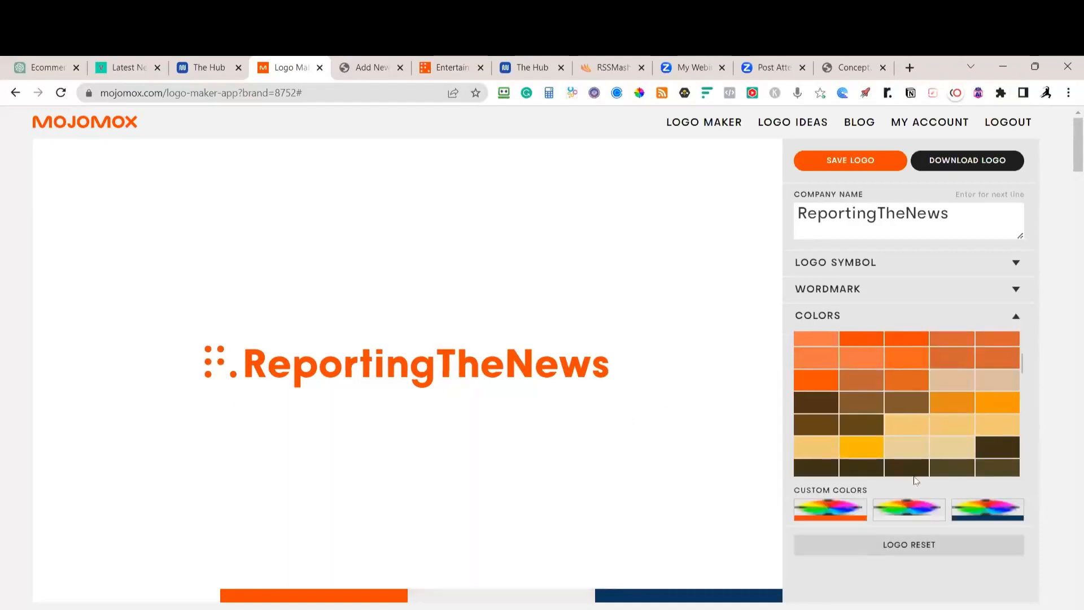
left_click(833, 523)
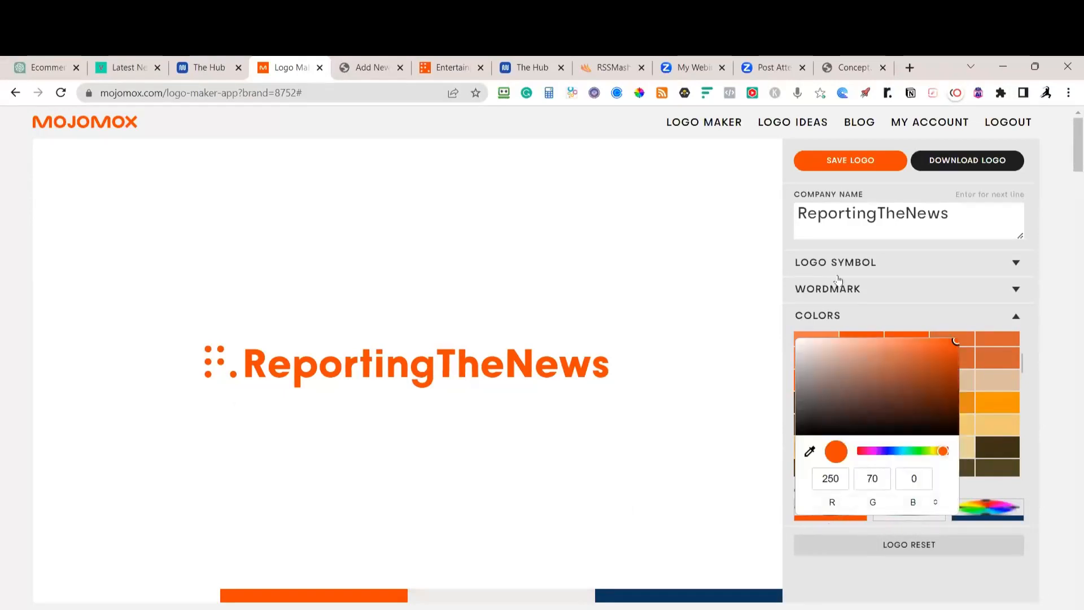
left_click(870, 501)
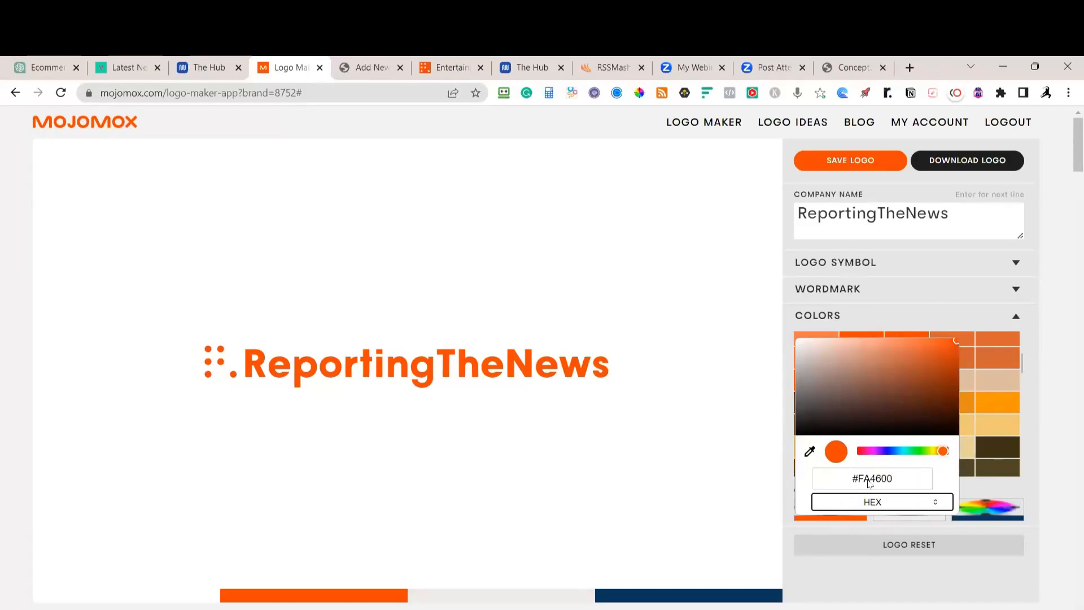
left_click(905, 479)
key("BackSpace")
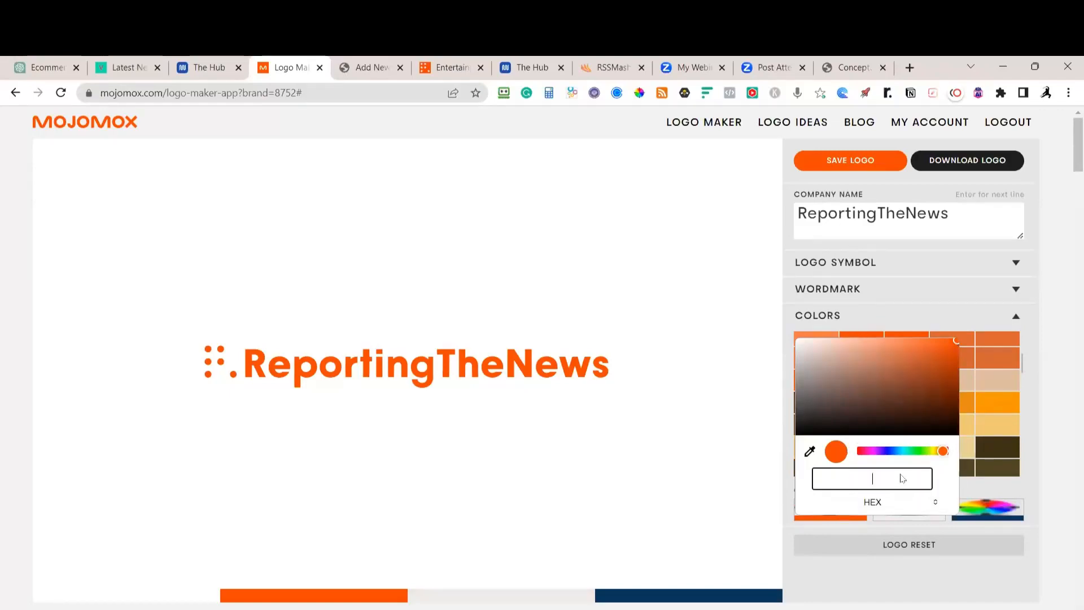
Sample the teal of the ValleyNewspaper title with ColorPick
key("ctrl+2")
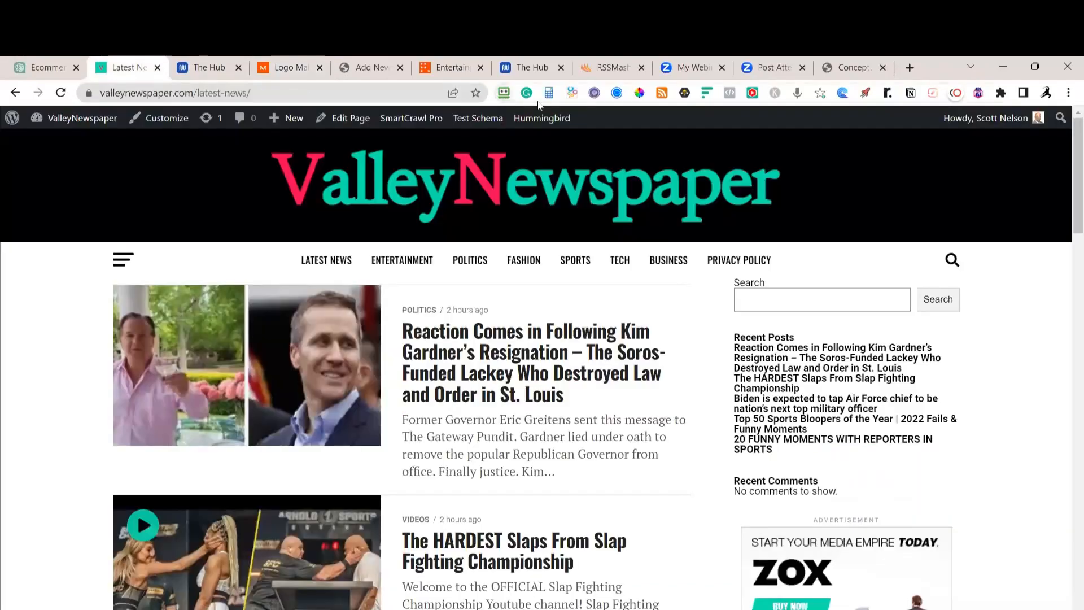
left_click(640, 92)
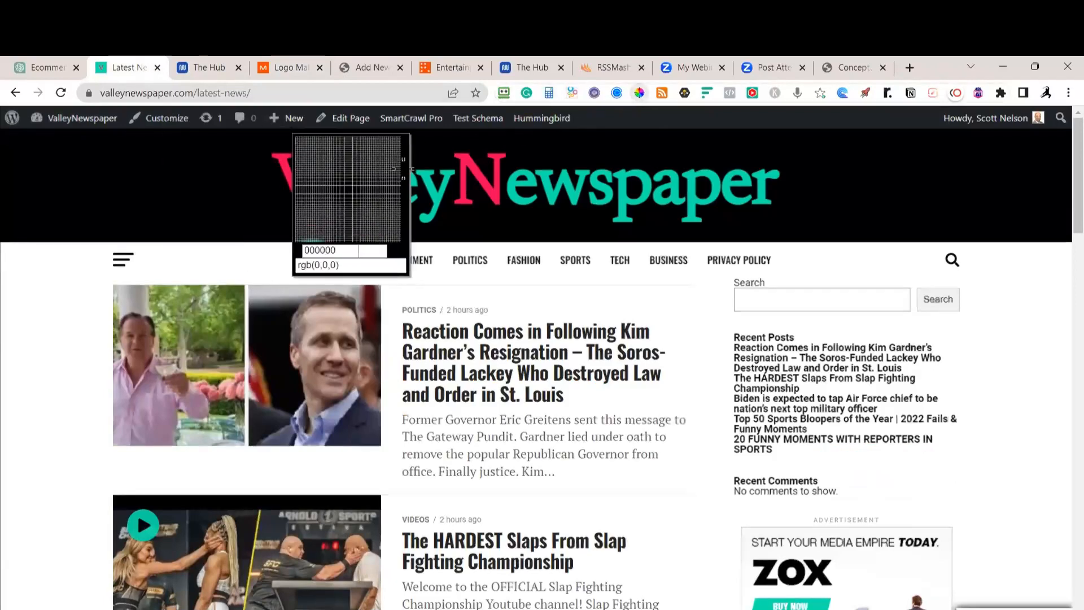
left_click(384, 195)
left_click(287, 68)
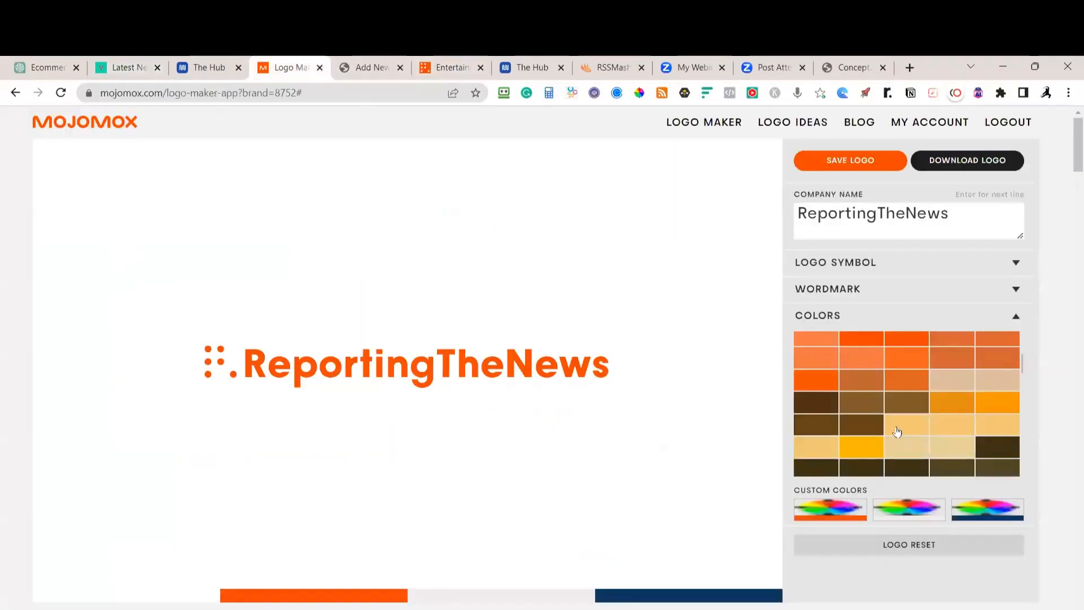
Set the logo's main colour to hex 0BE6AF so the wordmark turns teal
left_click(904, 516)
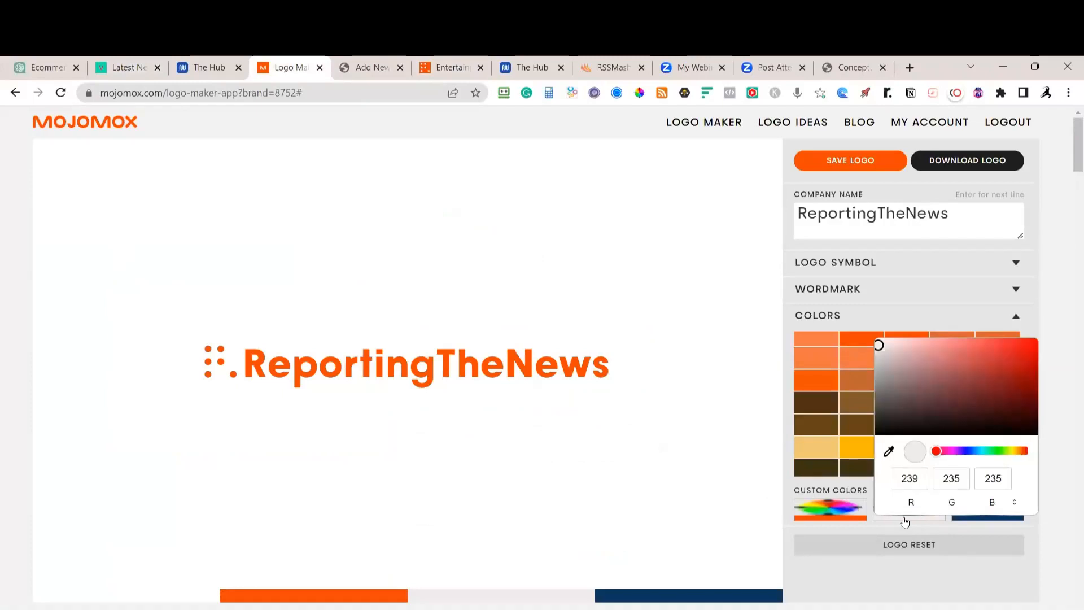
left_click(842, 518)
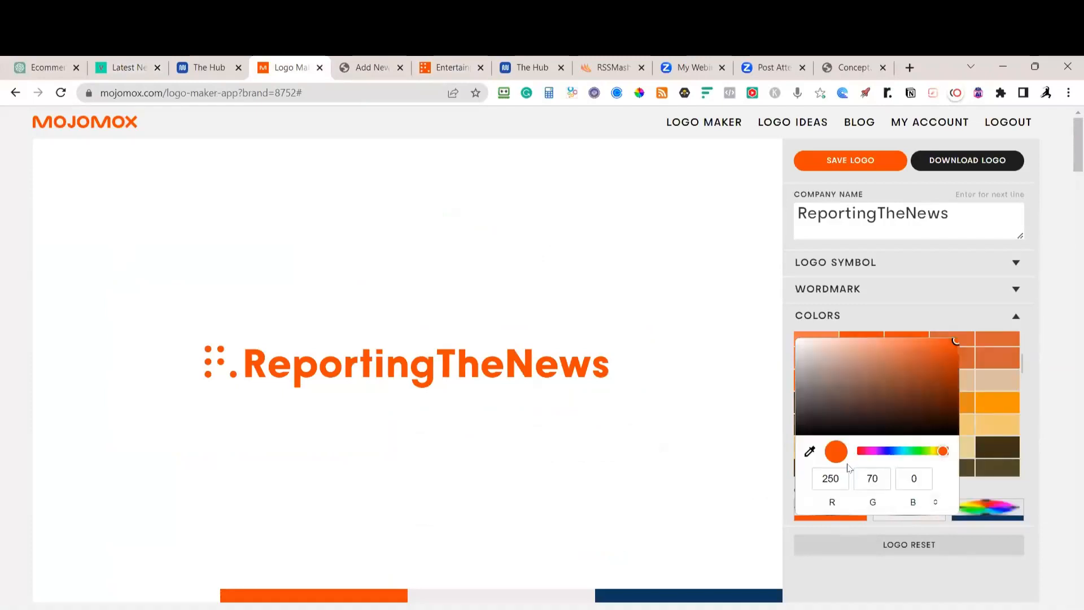
left_click(937, 504)
left_click(936, 504)
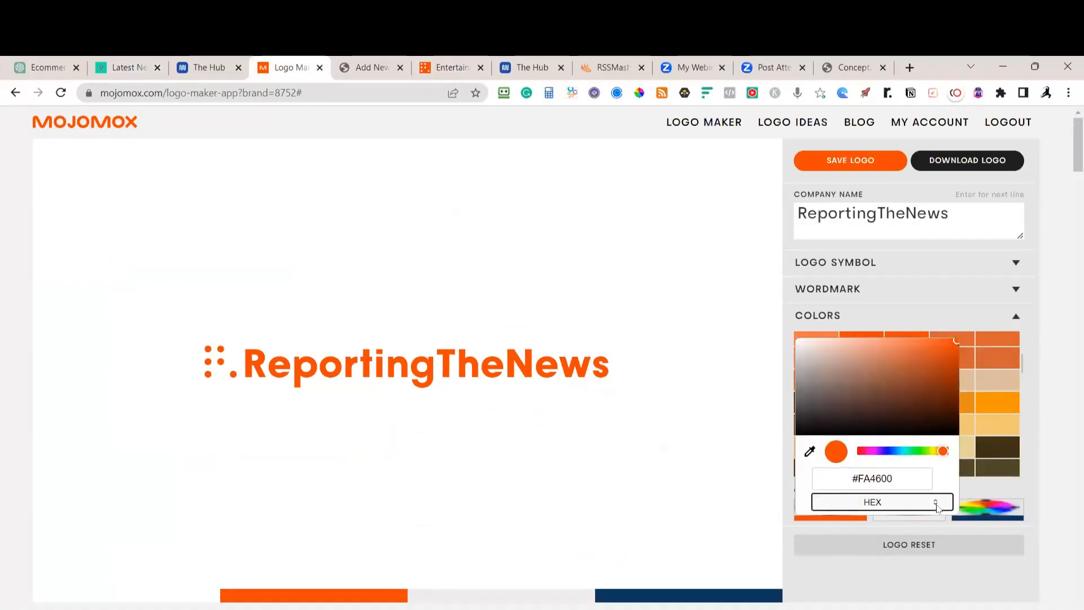
triple_click(907, 478)
key("ctrl+x")
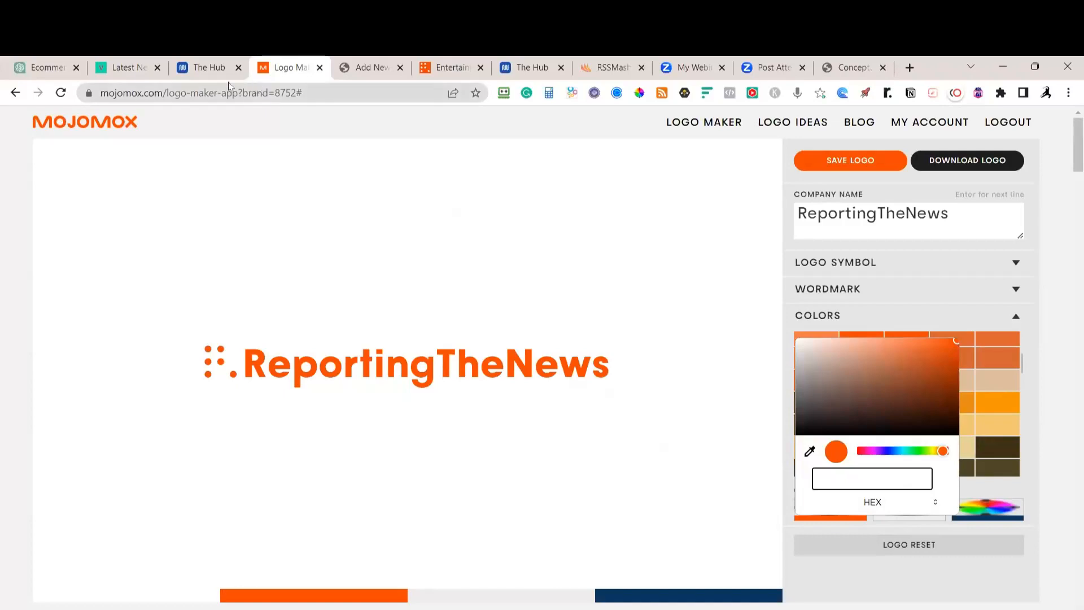
left_click(136, 71)
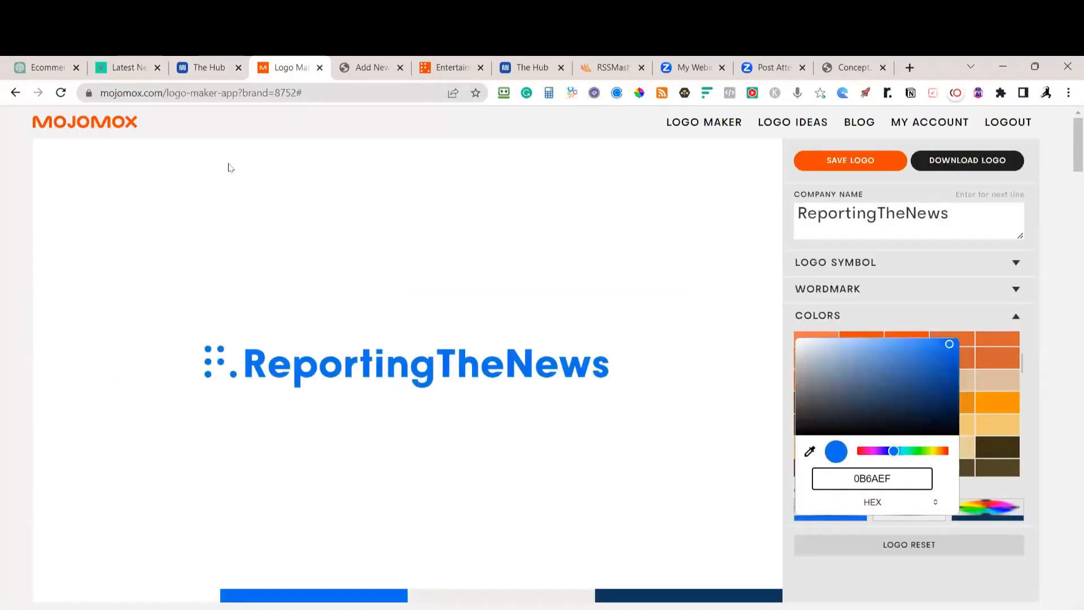
left_click(128, 69)
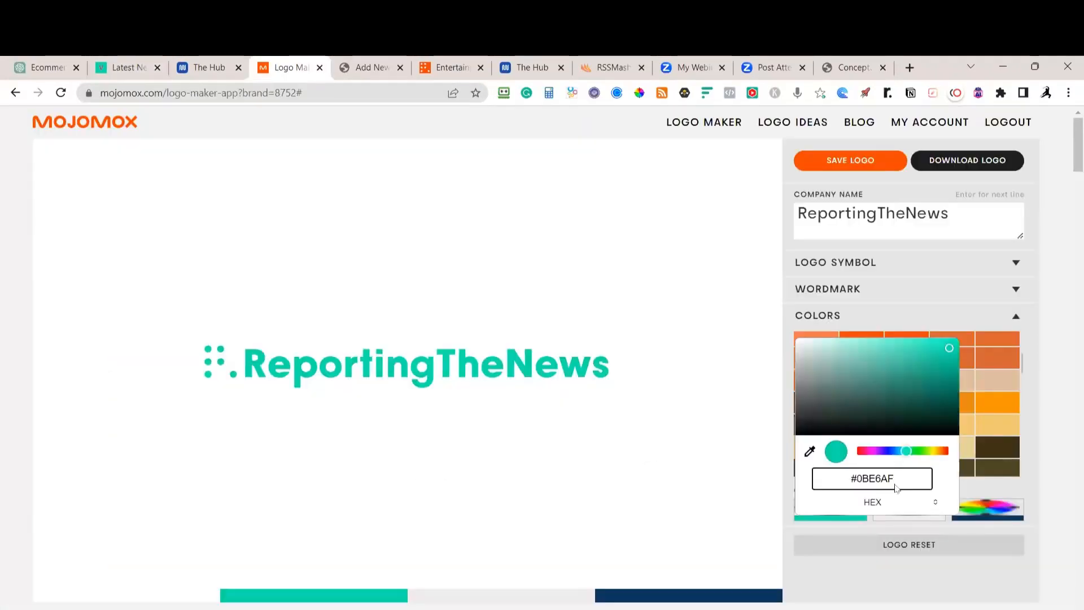
key("Return")
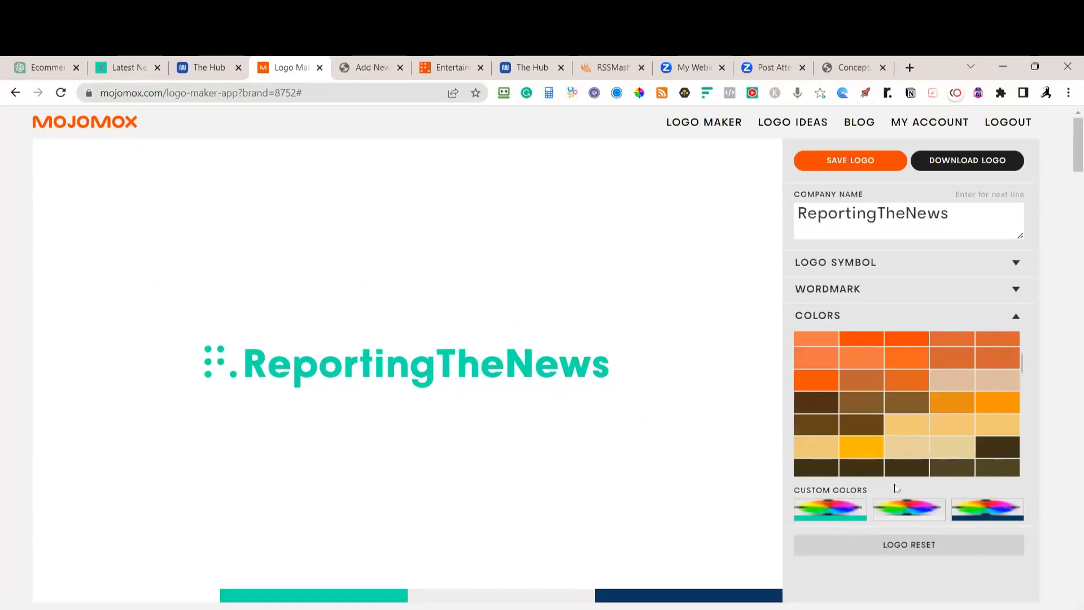
Download the teal logo as a PNG with width 300
left_click(967, 161)
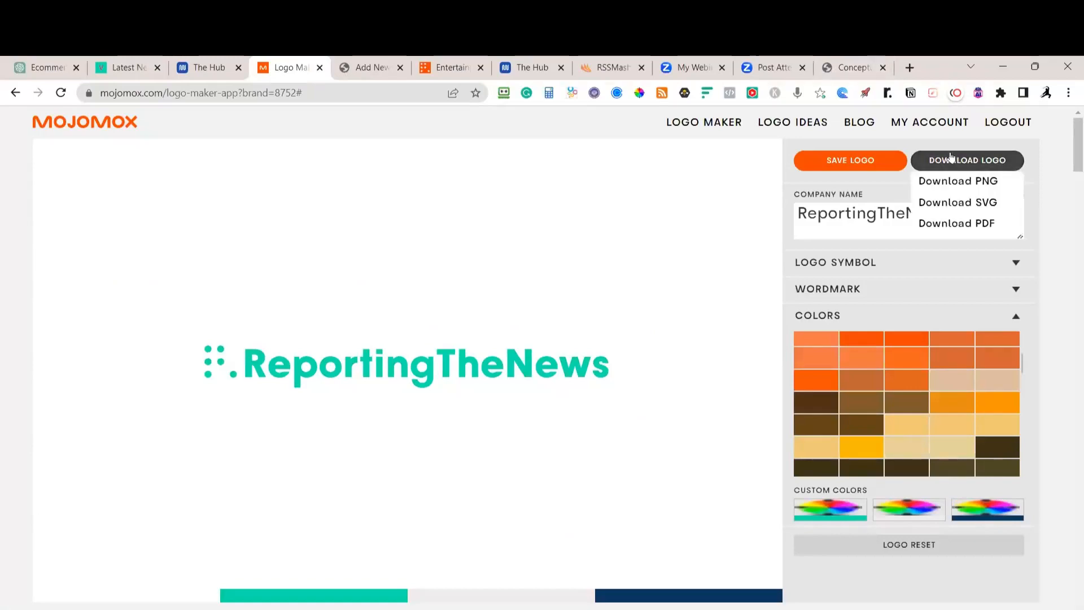
left_click(969, 180)
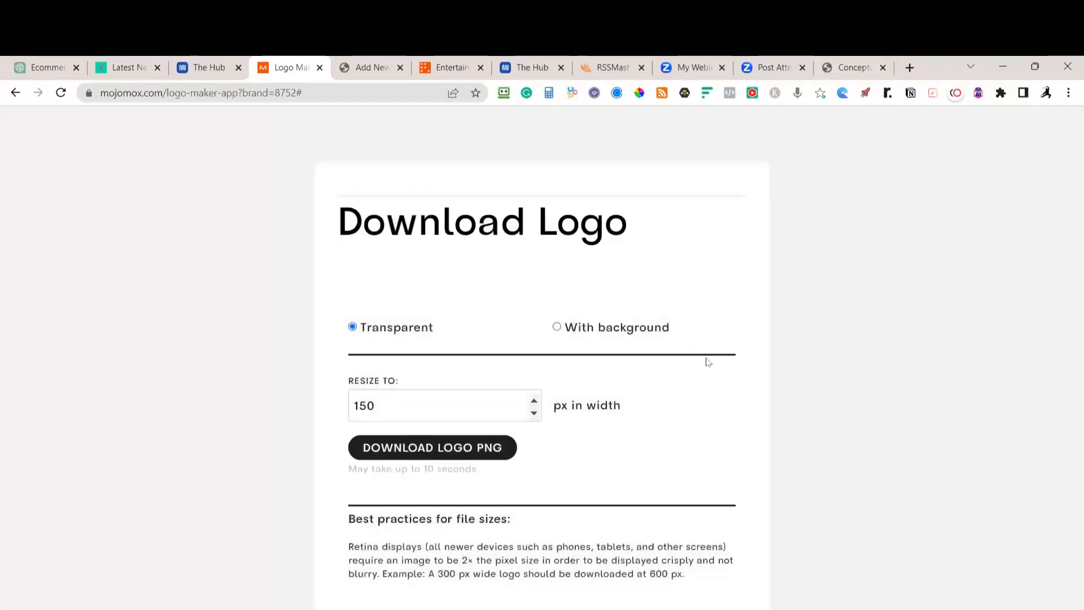
left_click(398, 412)
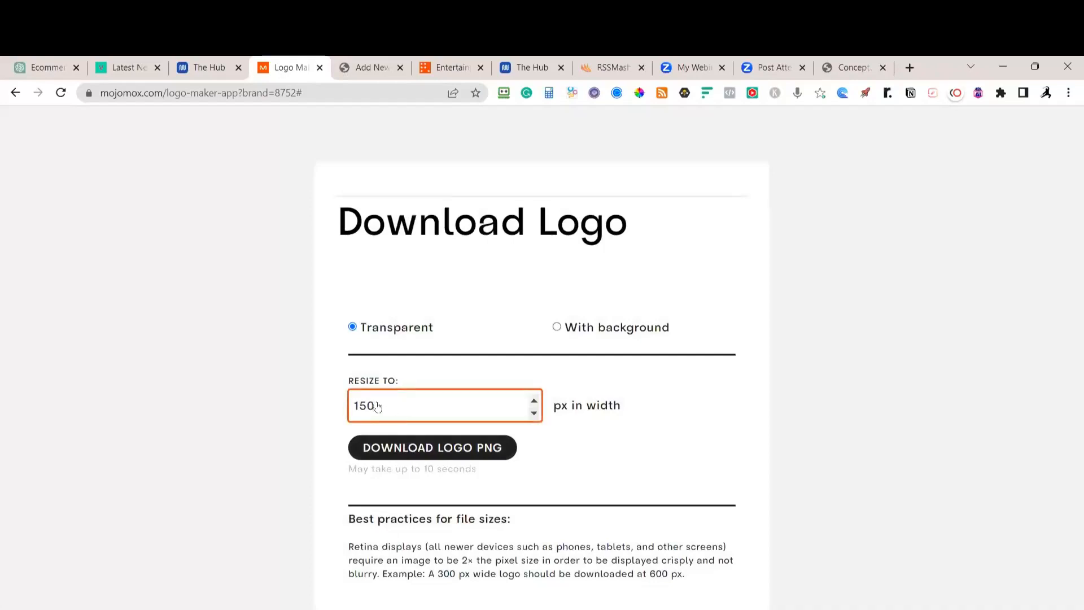
left_click_drag(395, 410, 353, 409)
type("300")
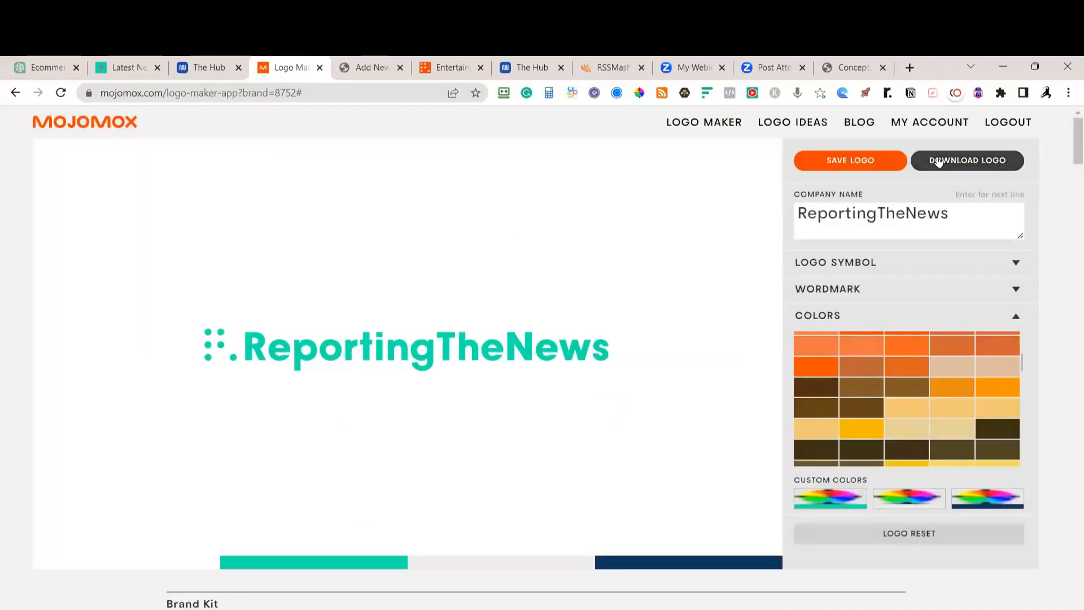
left_click(954, 163)
left_click(957, 181)
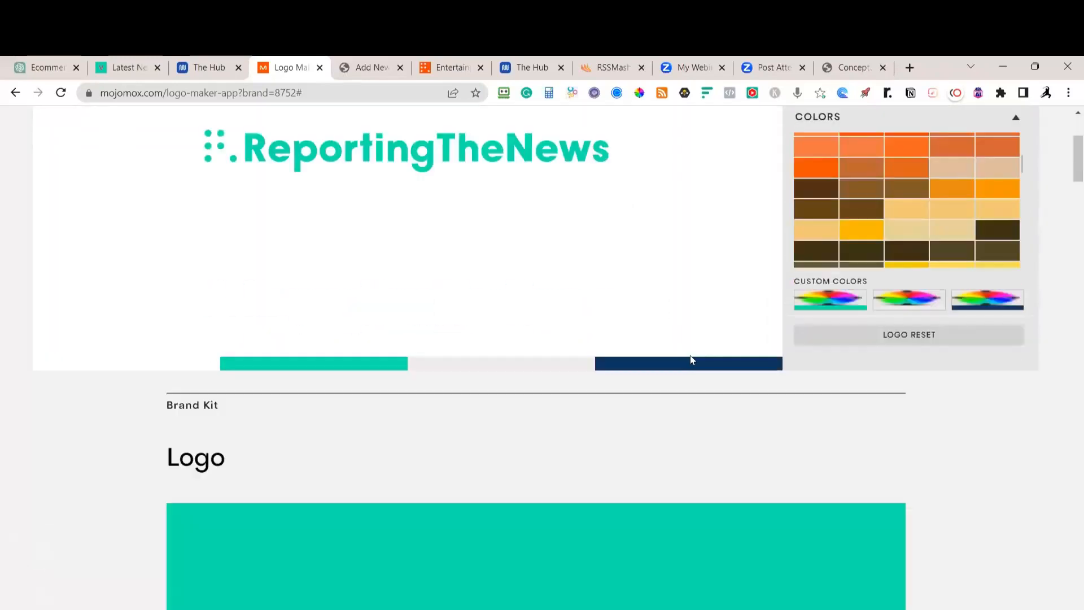
Scroll through the Brand Kit's wordmark, symbol and avatar logo variants
scroll(690, 355, "down", 15)
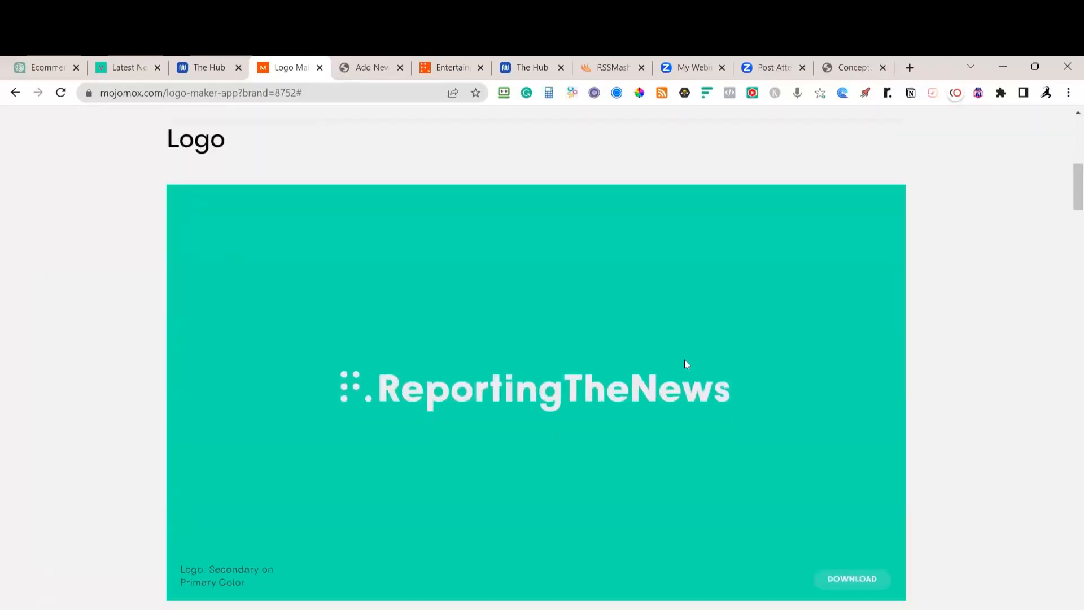
scroll(676, 388, "up", 5)
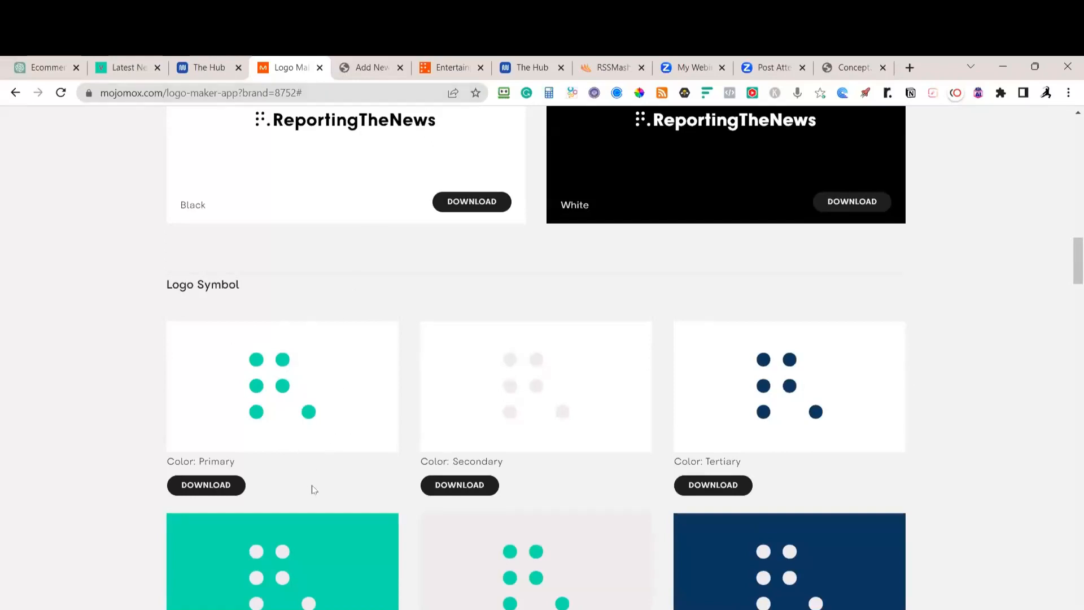
scroll(314, 489, "down", 10)
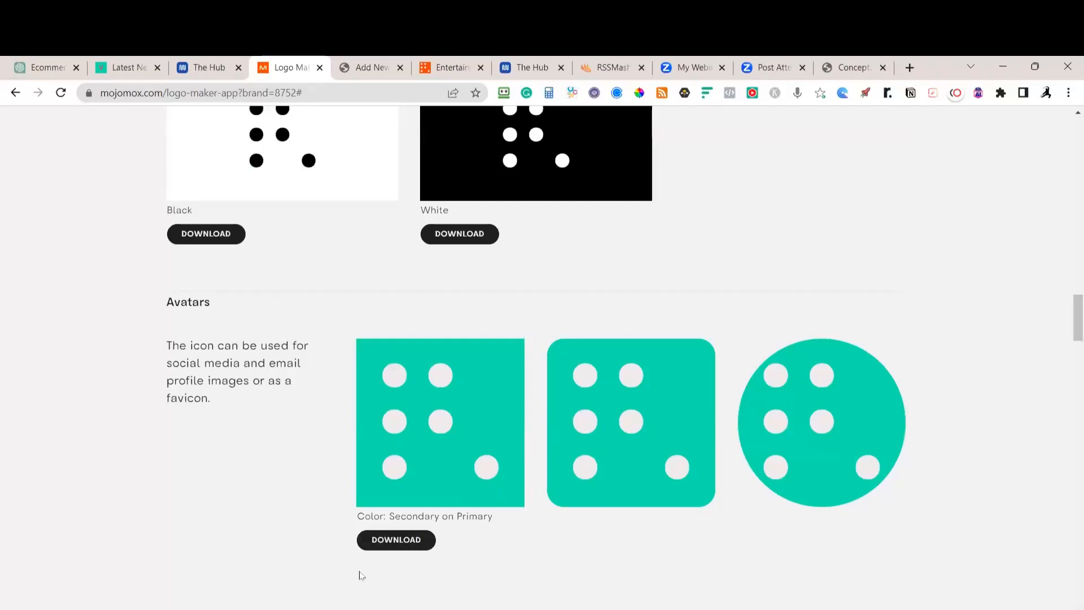
scroll(685, 272, "up", 10)
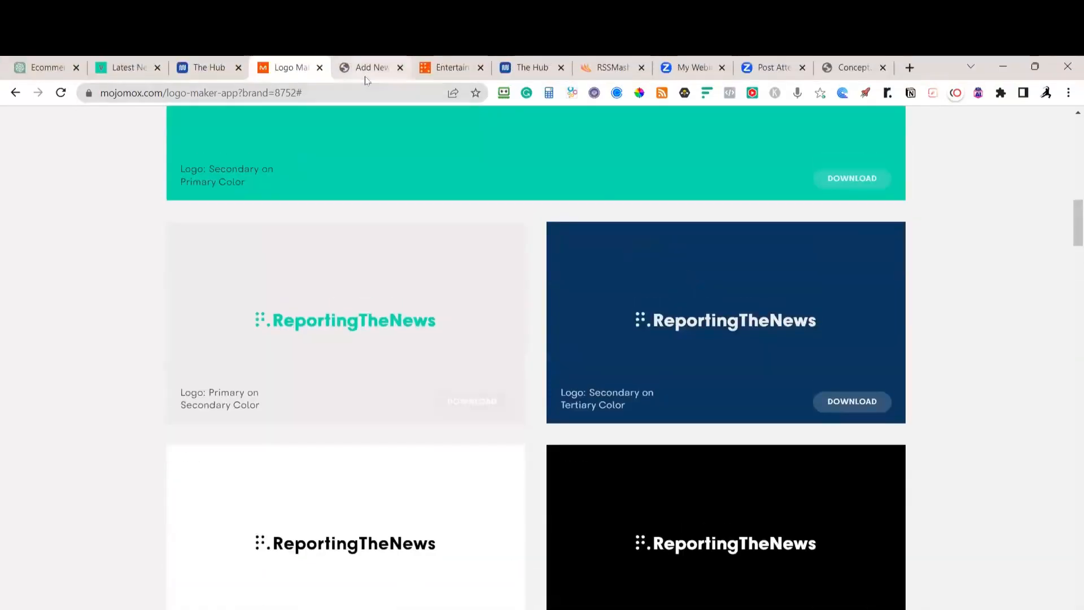
Go from the ReportingTheNews site to its admin and open Zox News Options
left_click(452, 69)
key("alt+p")
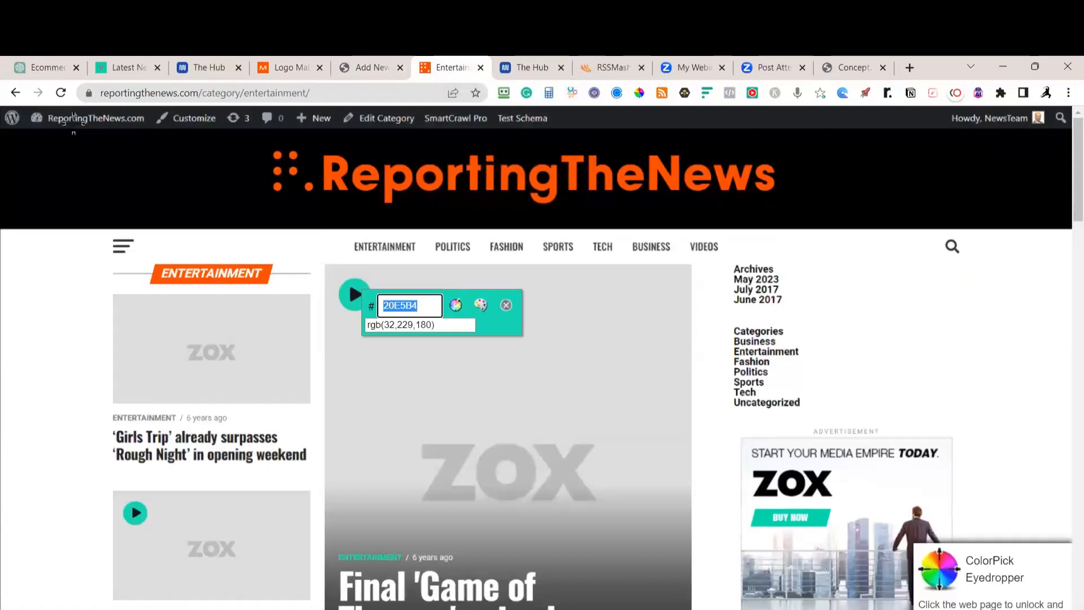
right_click(81, 149)
key("Escape")
mouse_move(50, 121)
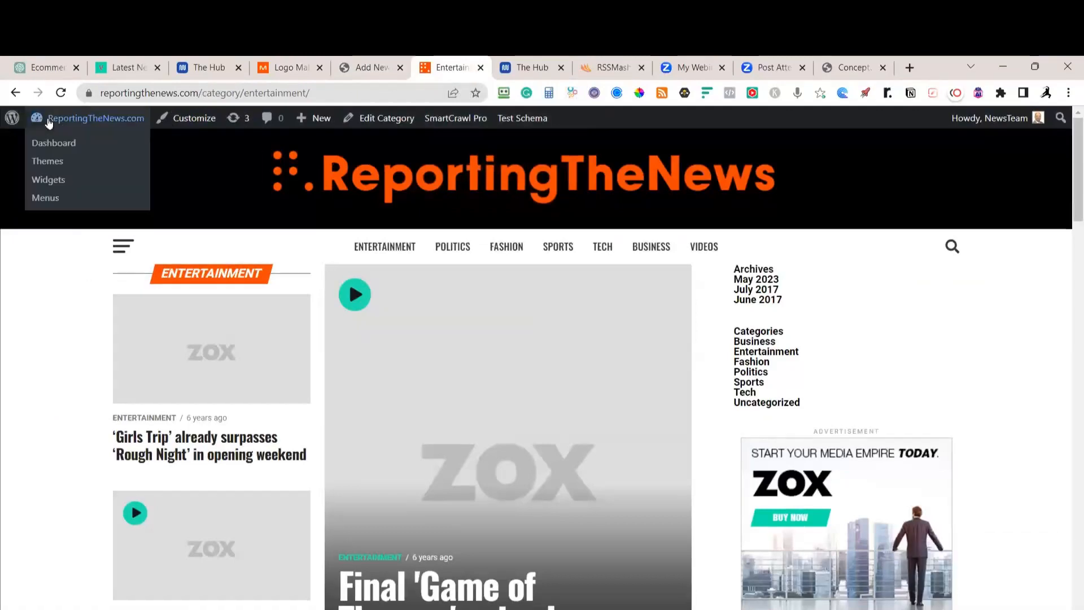
left_click(55, 144)
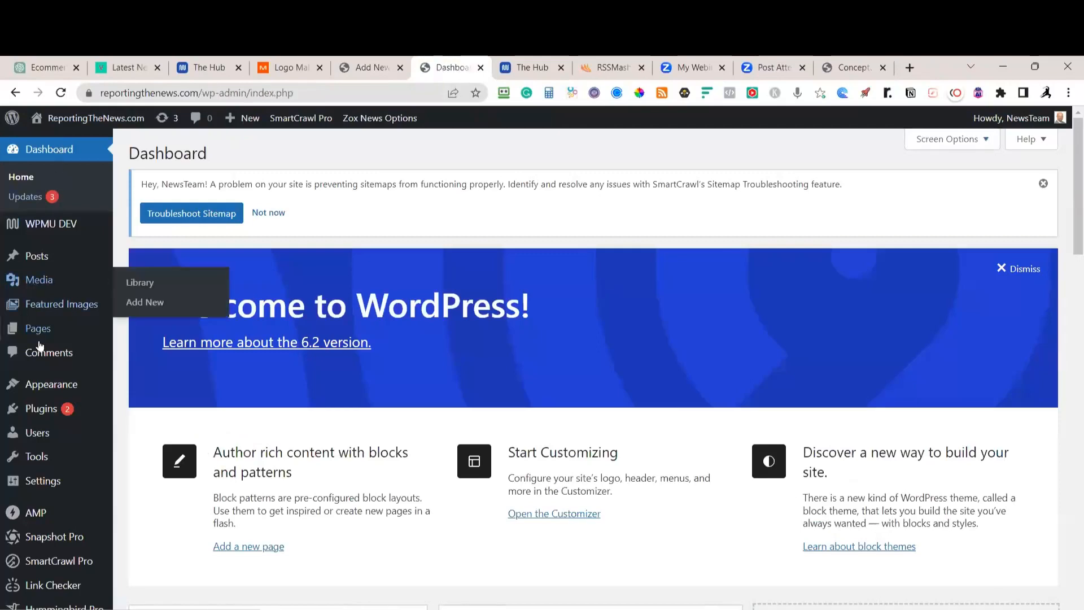
mouse_move(50, 385)
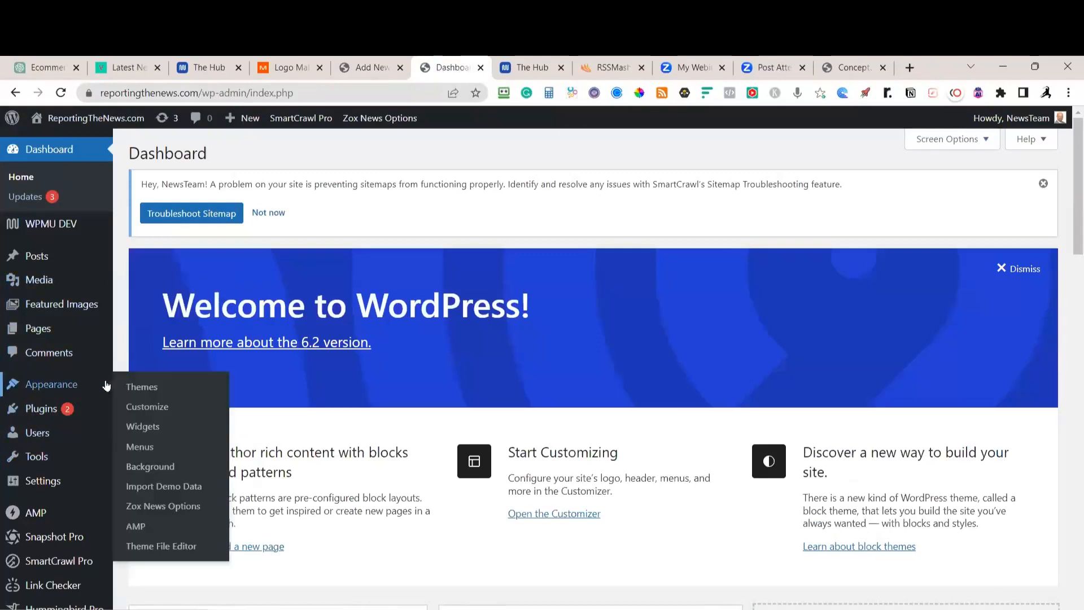
left_click(164, 507)
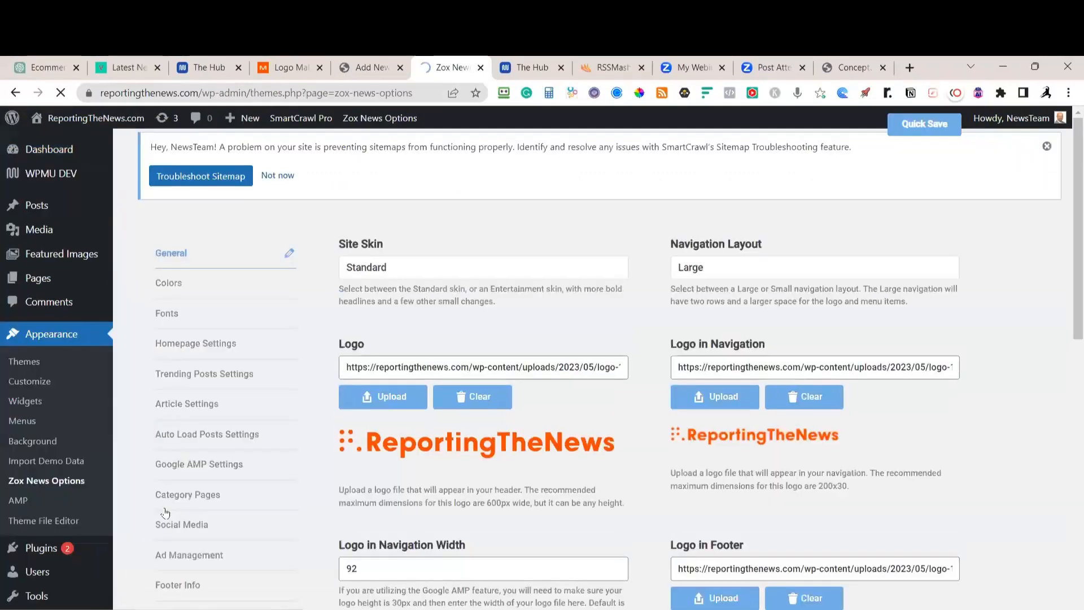
Clear the orange header logo and upload teal logo (18) as the Logo
left_click(455, 397)
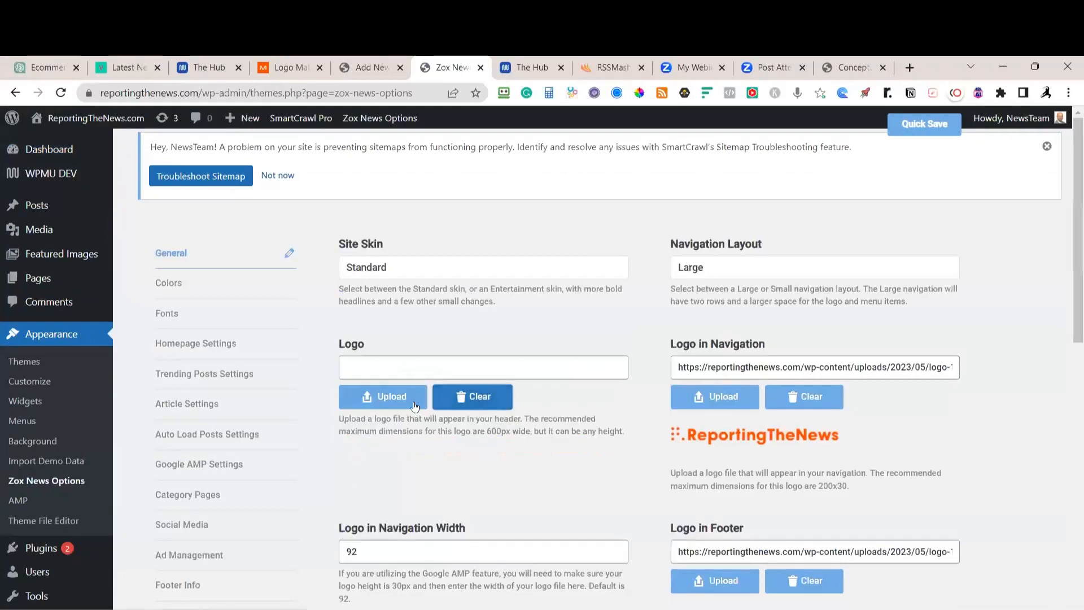
left_click(408, 405)
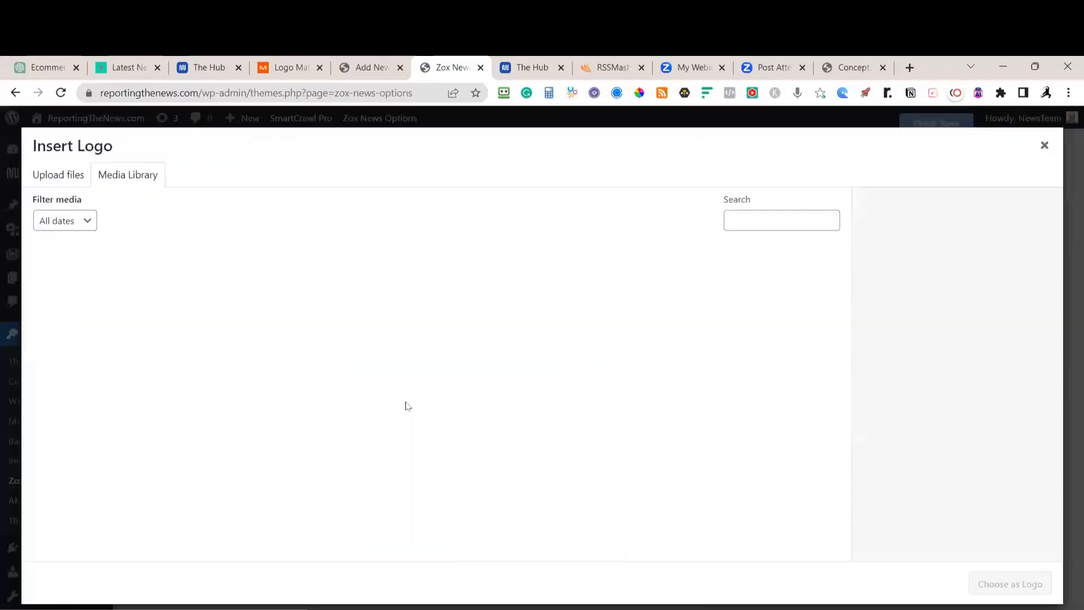
left_click(81, 174)
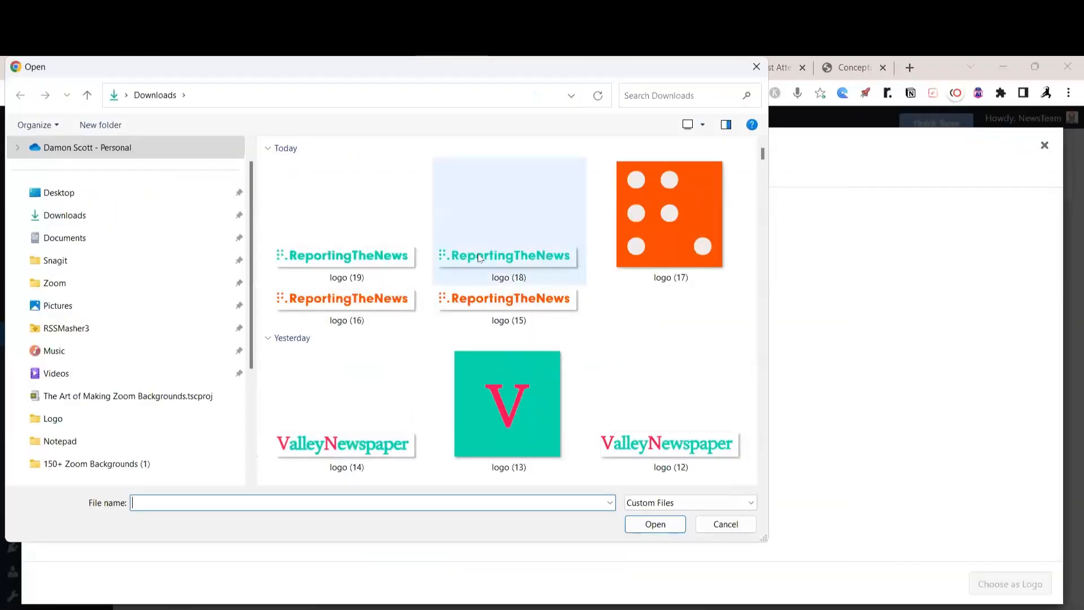
left_click(478, 253)
left_click(655, 524)
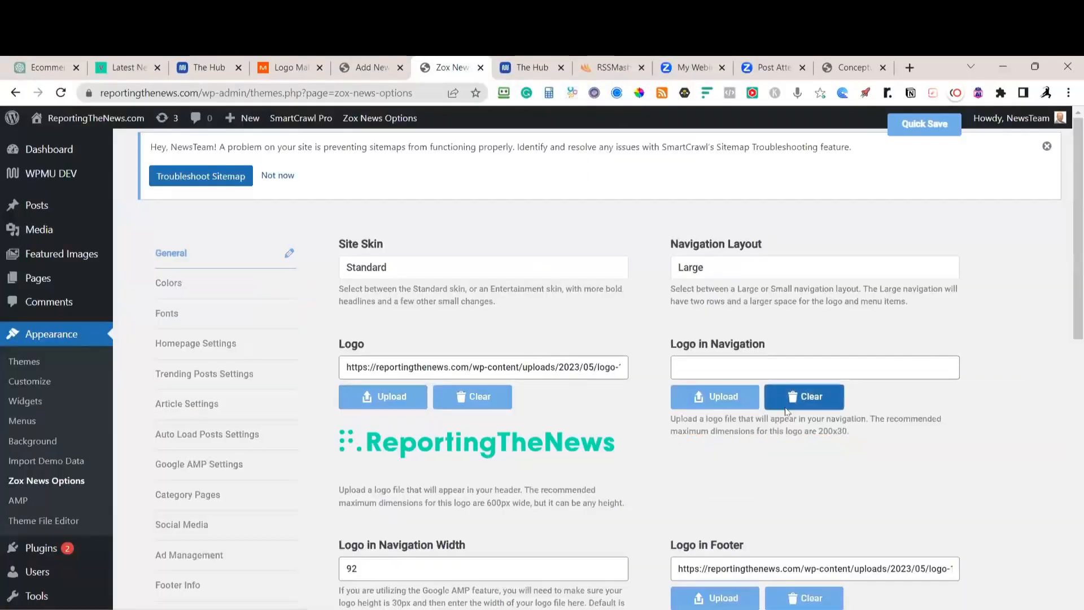
Upload teal logo (19) as the Logo in Navigation and Quick Save the options
left_click(716, 398)
left_click(58, 175)
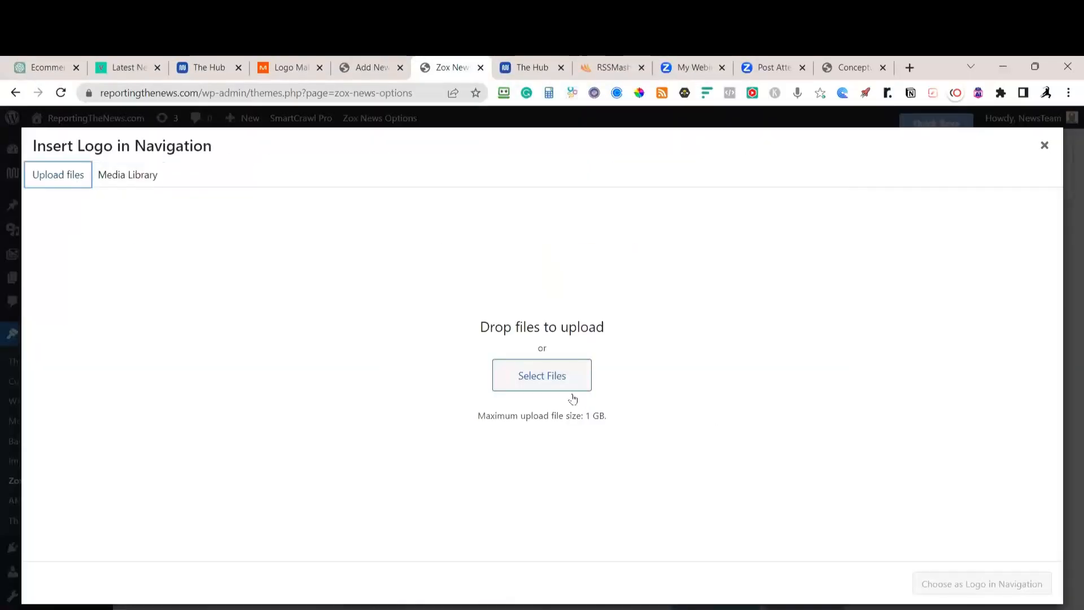
left_click(554, 375)
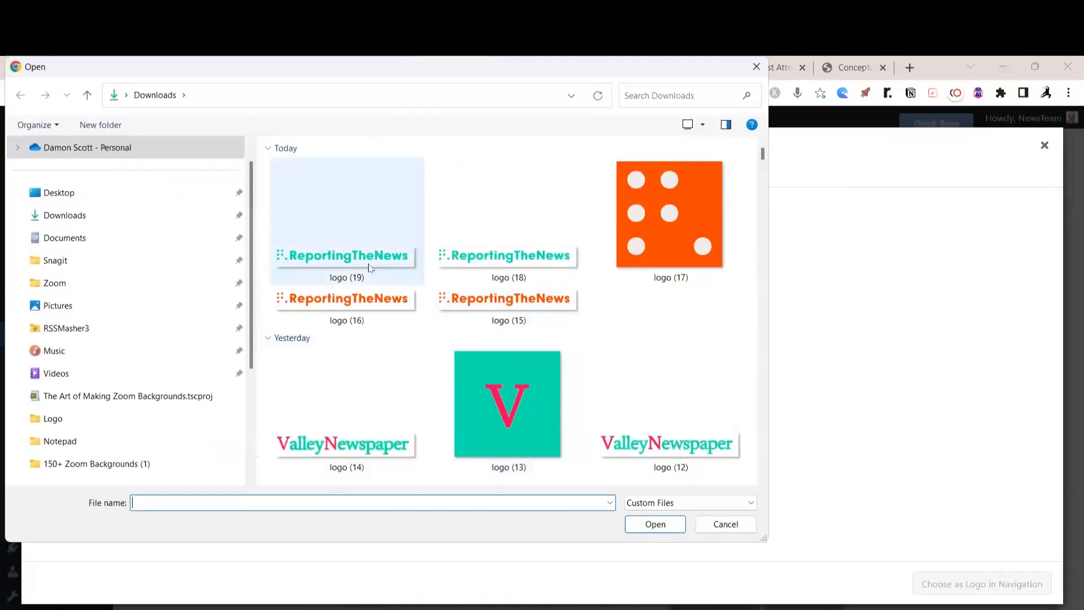
left_click(347, 218)
left_click(656, 524)
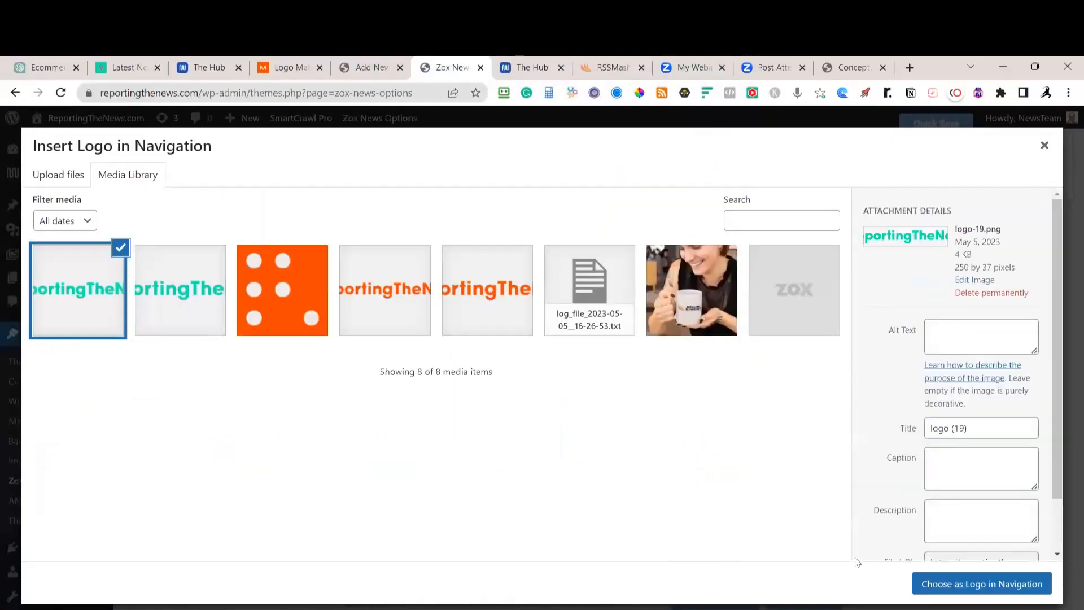
left_click(960, 584)
scroll(587, 432, "down", 4)
scroll(598, 415, "down", 2)
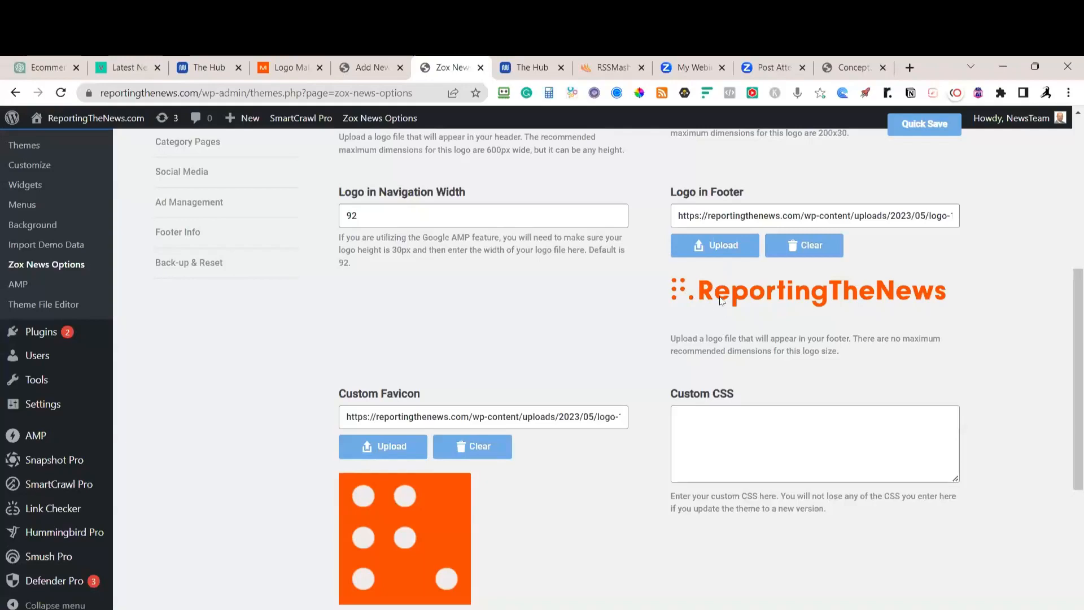
scroll(721, 301, "up", 10)
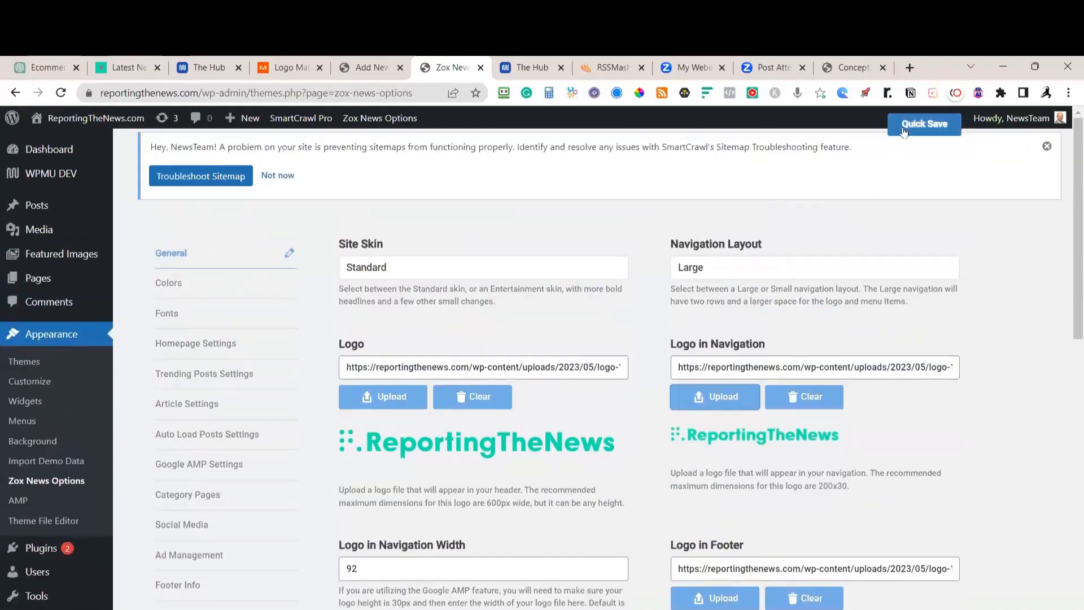
left_click(913, 124)
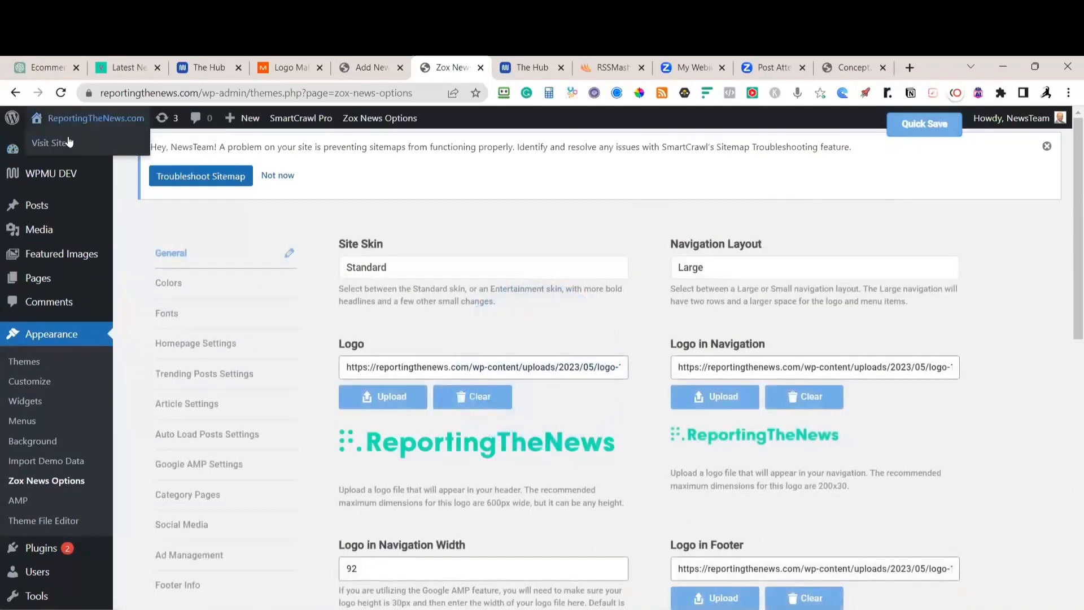
Visit the live homepage and check the teal logo in the header and sticky navigation
left_click(69, 142)
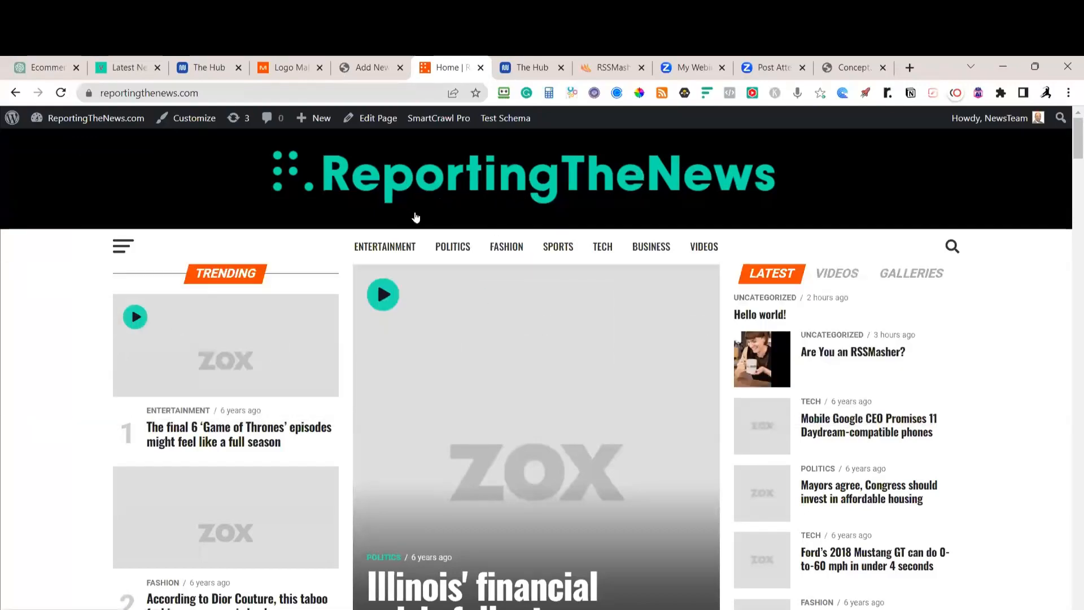
scroll(416, 218, "down", 3)
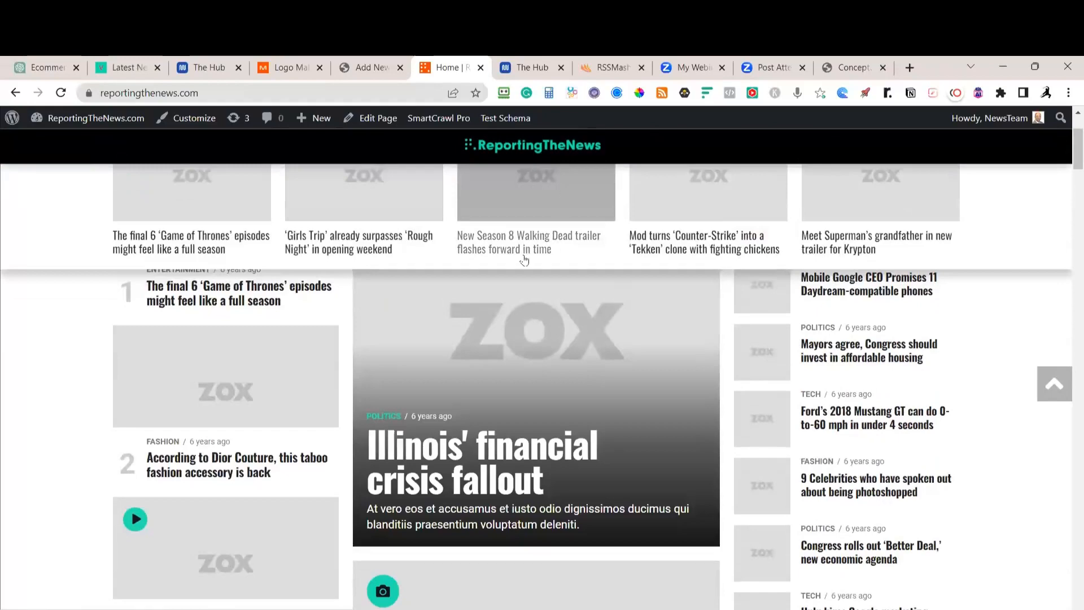
scroll(524, 260, "up", 3)
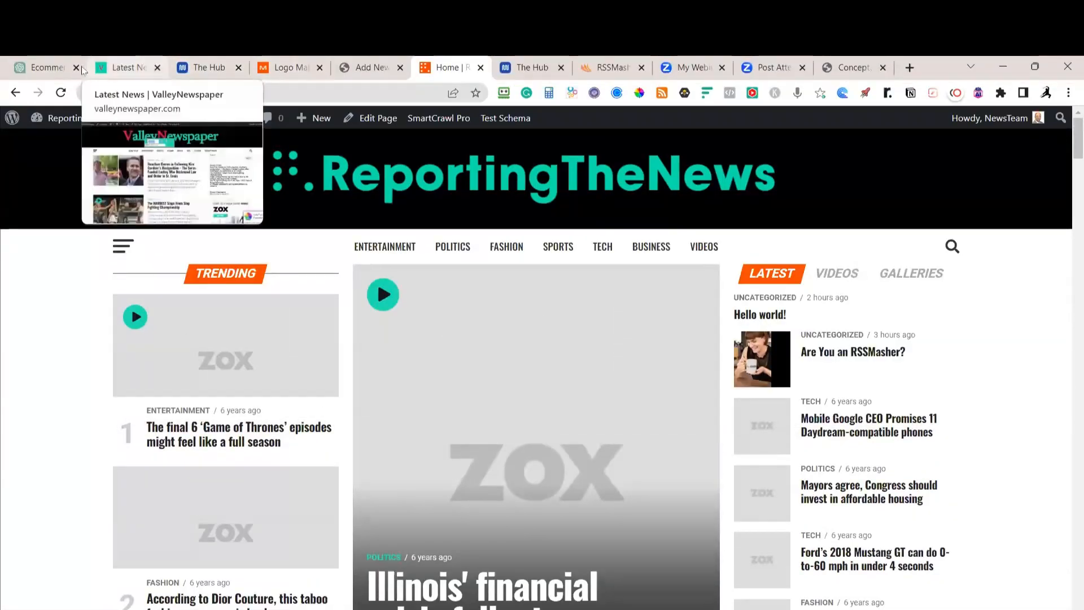
In the ChatGPT terms chat, select the Terms and Conditions text from Last Updated to section 5.2
left_click(48, 67)
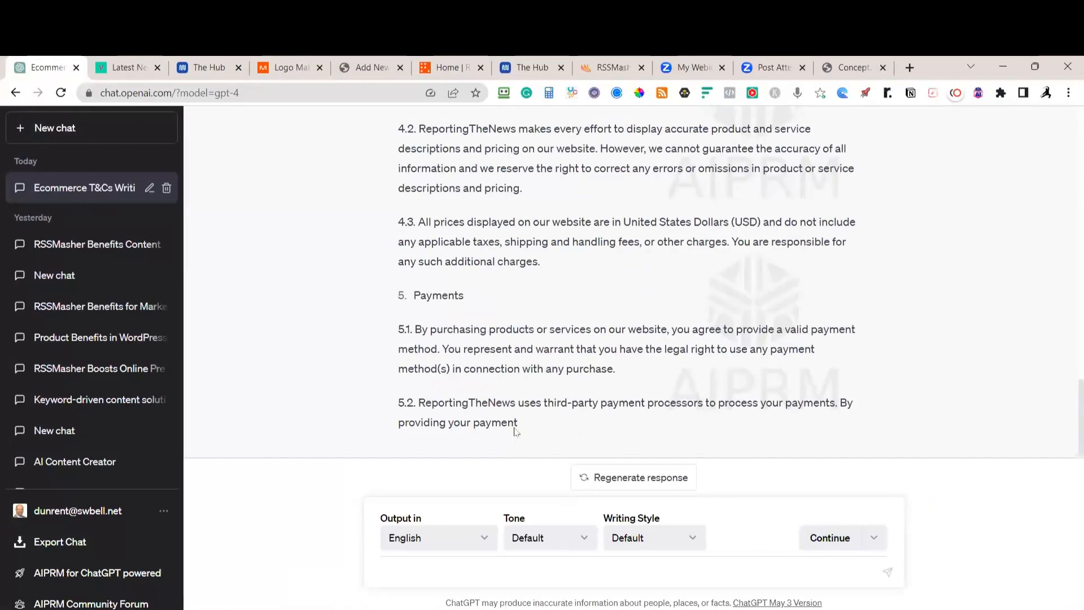
left_click_drag(544, 425, 394, 260)
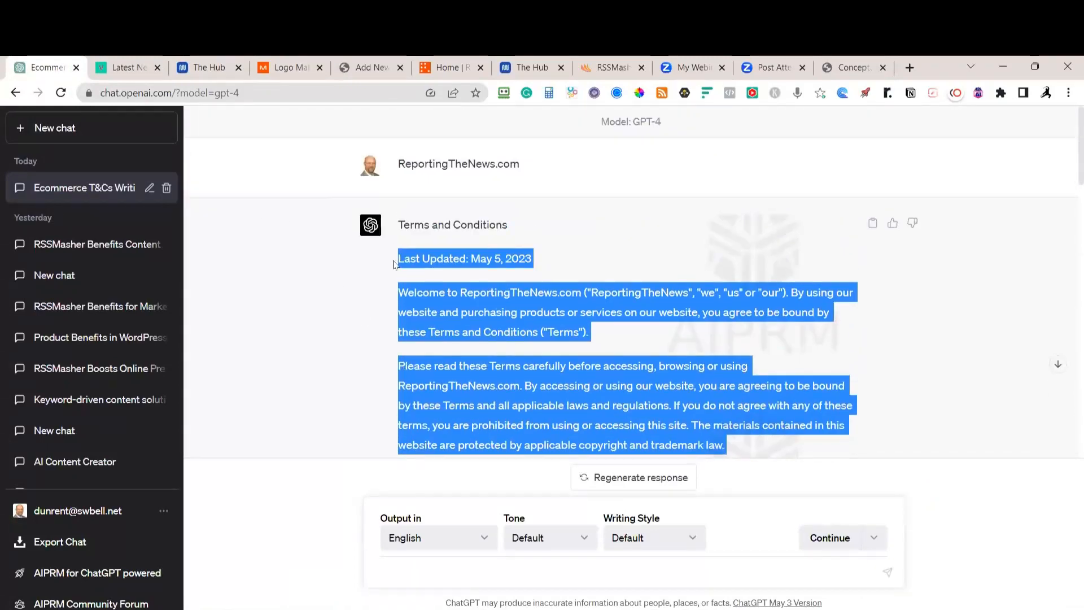
Paste the terms into the Terms and Conditions page, publish it, and view /terms-and-conditions/
left_click(379, 69)
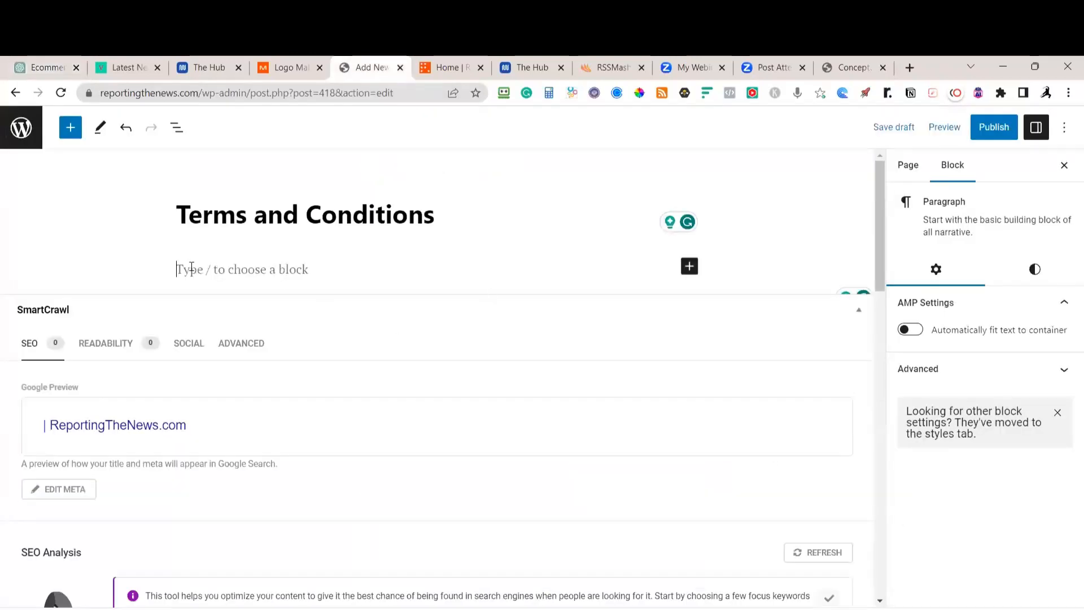
key("ctrl+v")
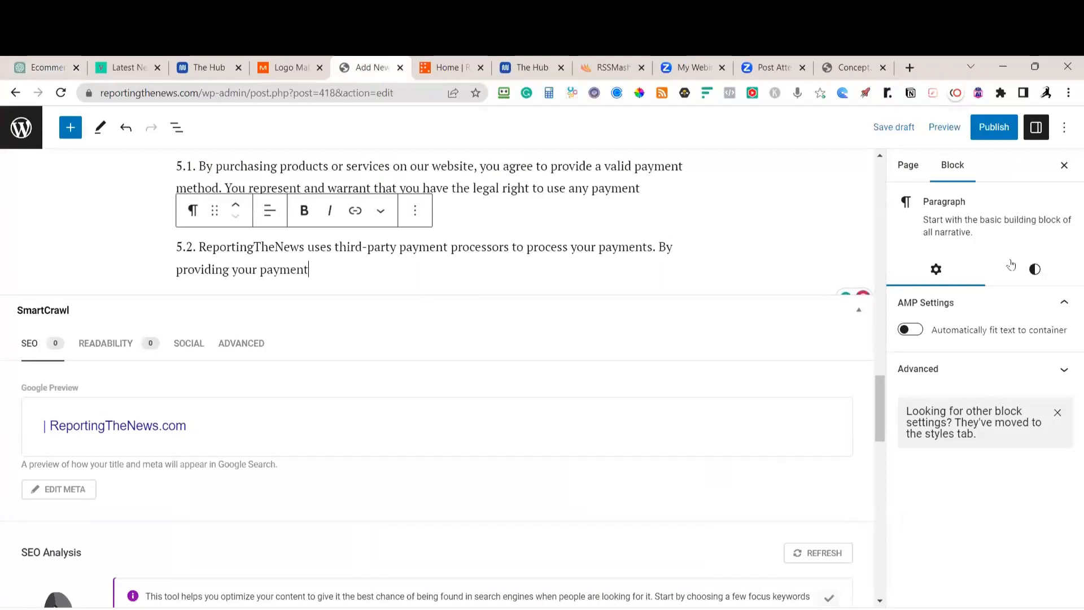
left_click(994, 126)
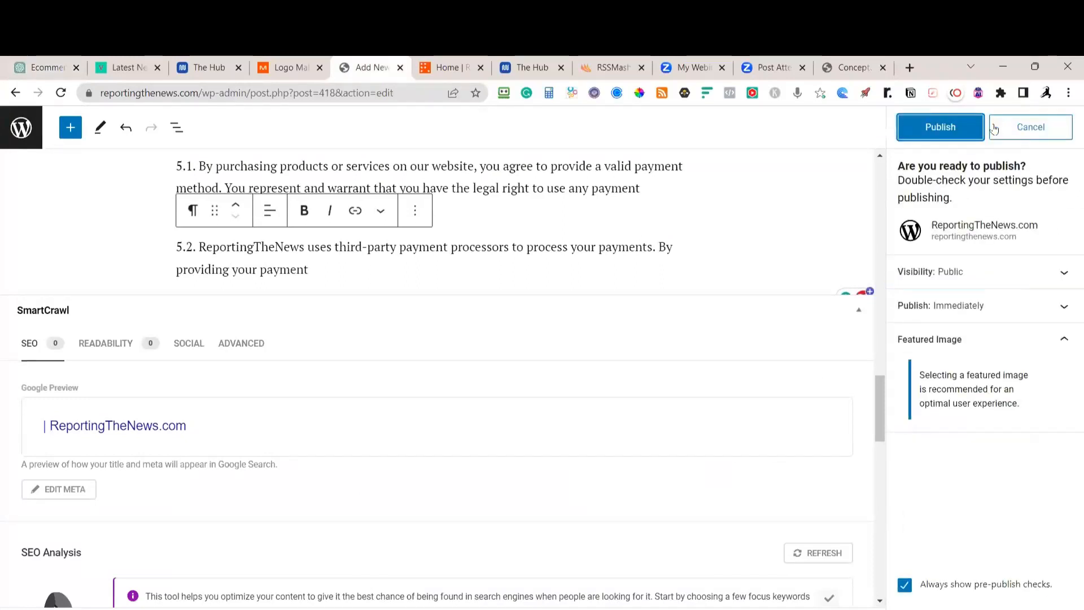
left_click(954, 133)
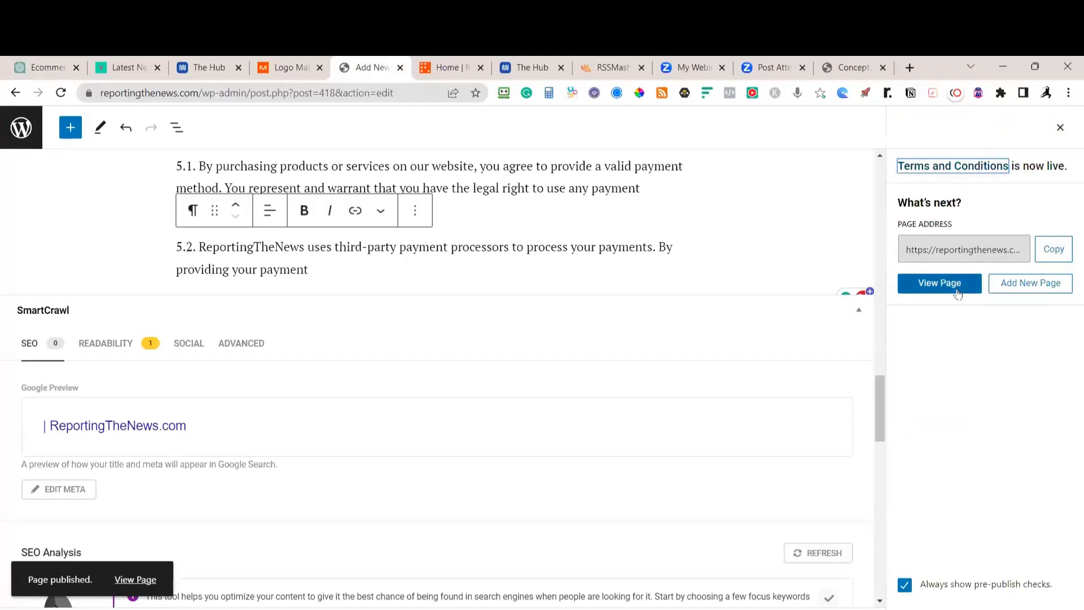
left_click(909, 284)
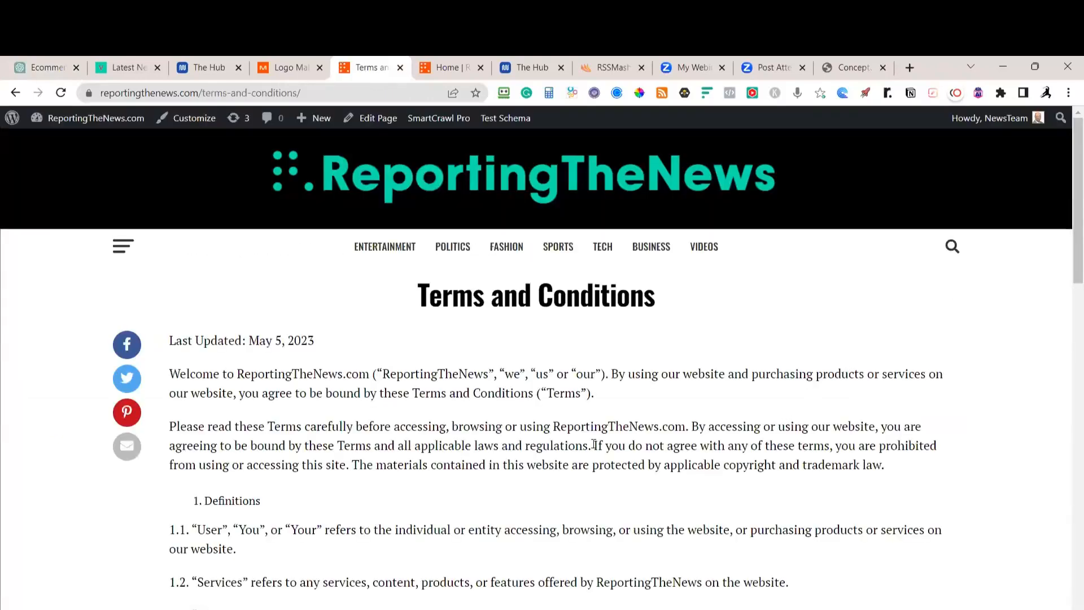
scroll(513, 446, "down", 20)
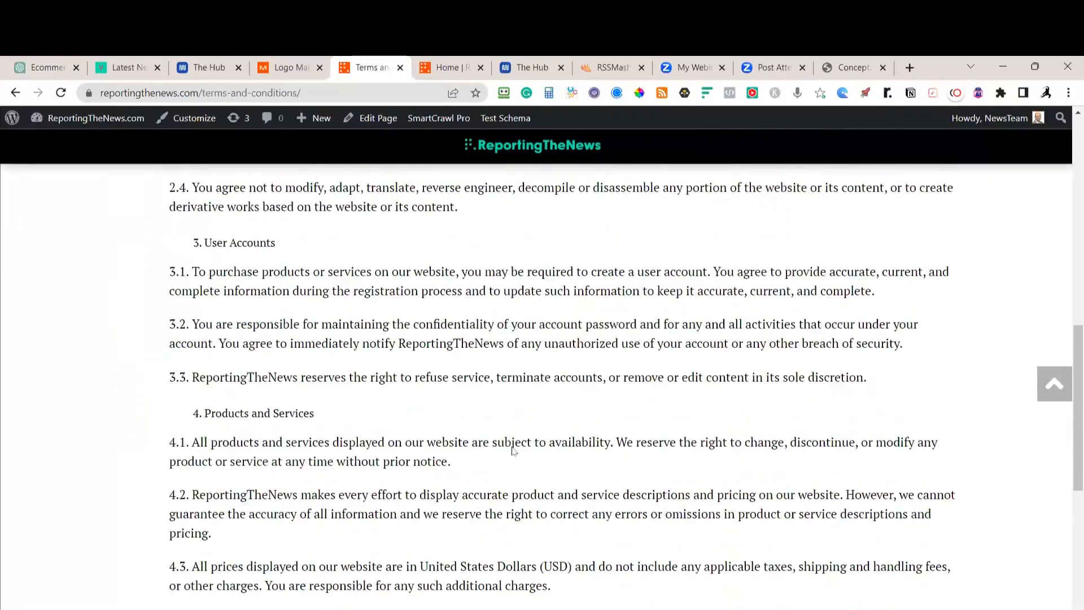
scroll(513, 451, "up", 20)
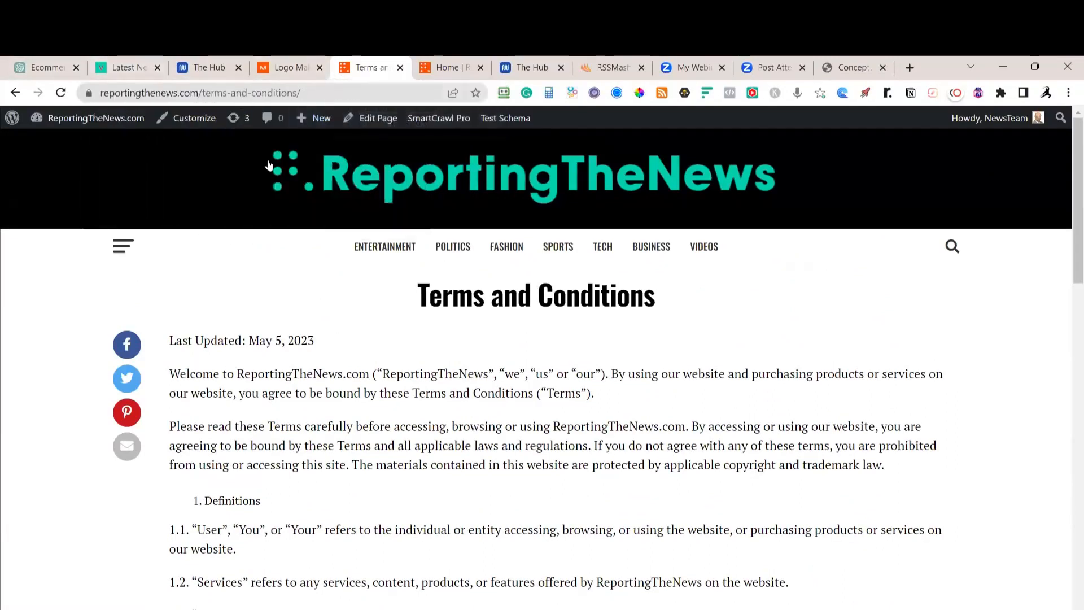
Add the Privacy Policy and Terms and Conditions pages to the Footer Menu and save it
mouse_move(65, 136)
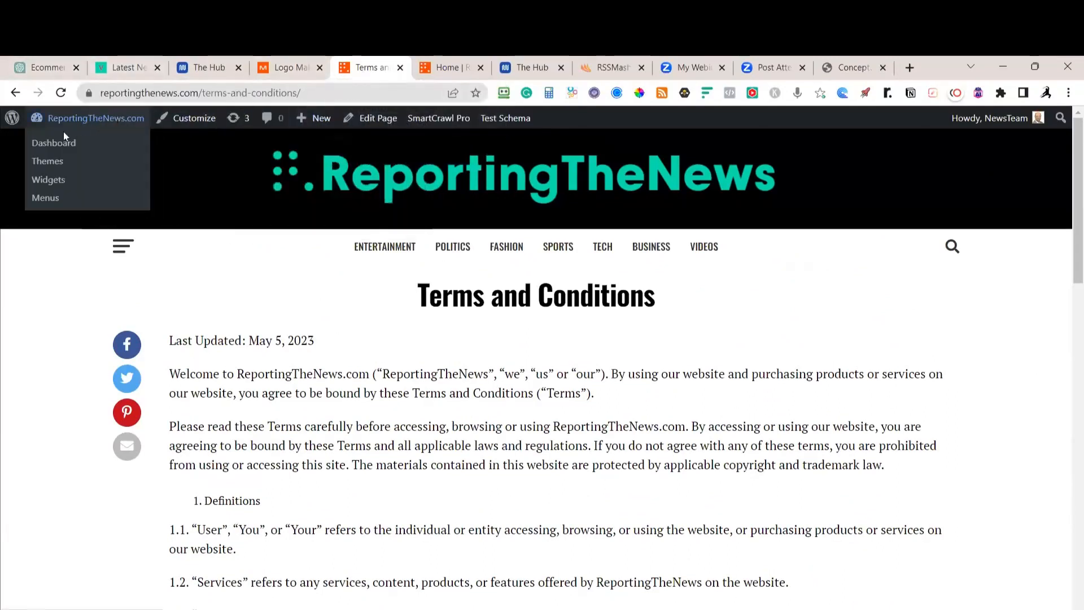
left_click(50, 202)
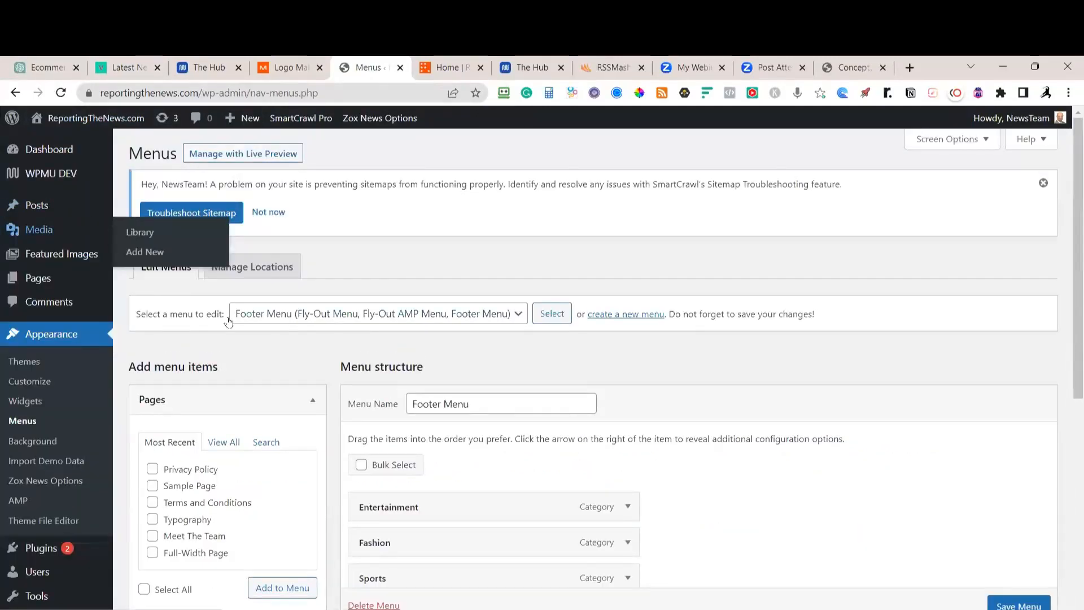
scroll(387, 332, "down", 1)
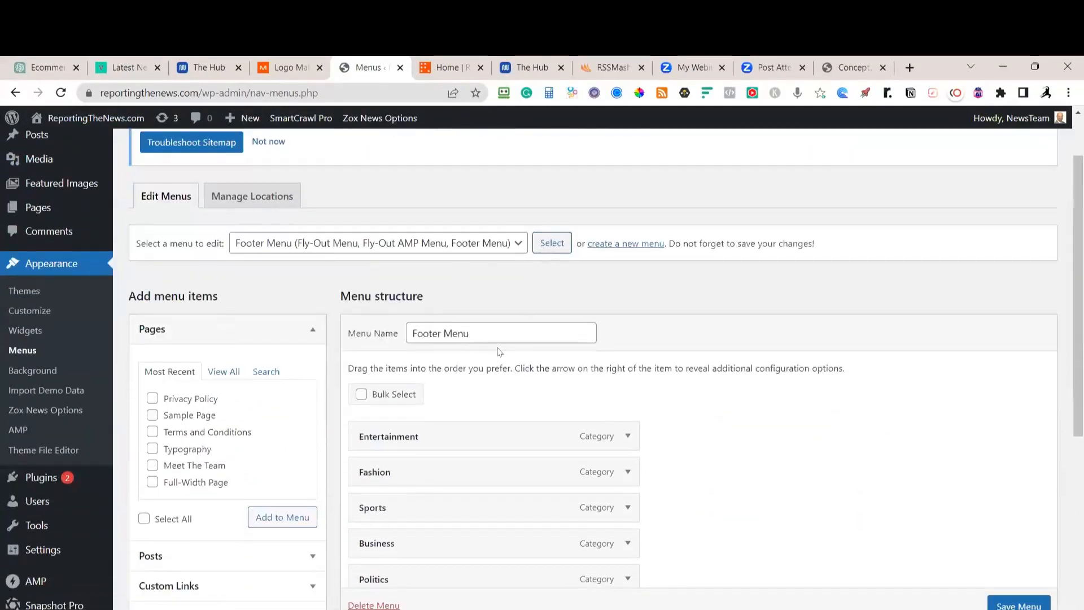
scroll(497, 351, "down", 2)
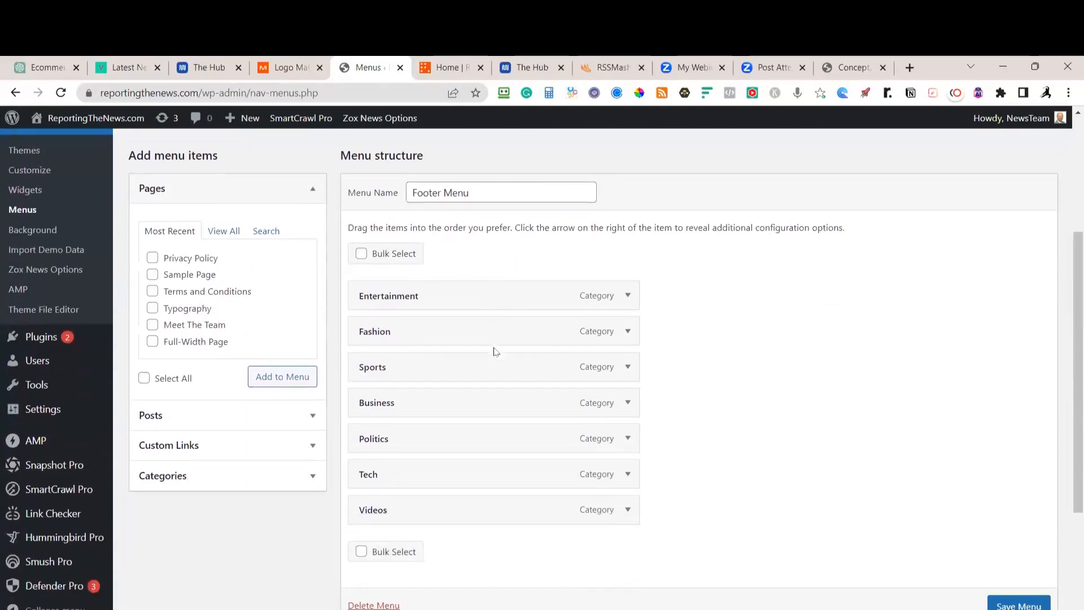
left_click(223, 230)
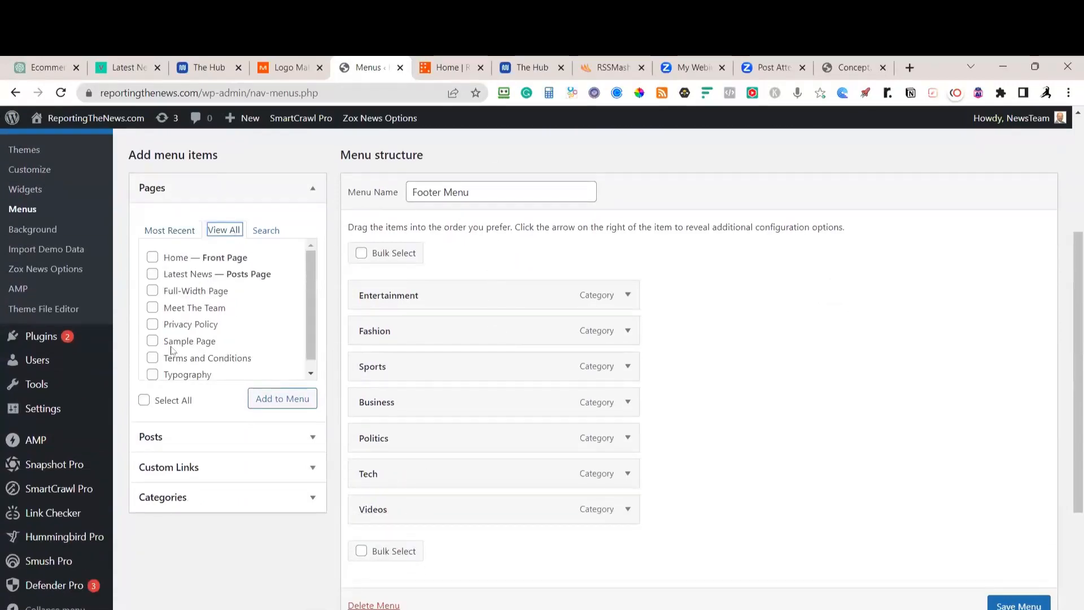
left_click(153, 324)
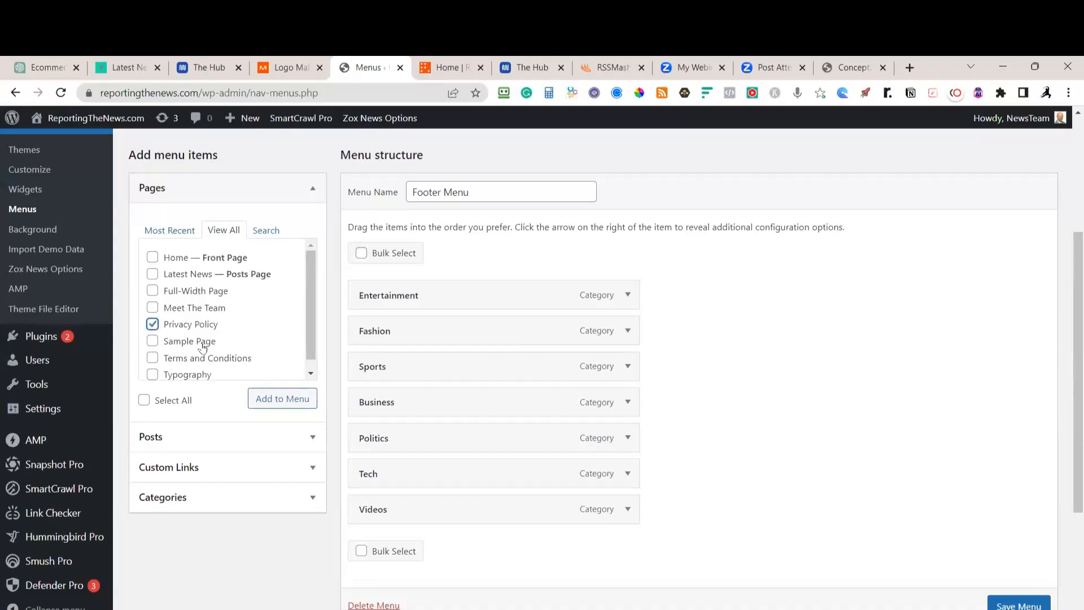
left_click(152, 358)
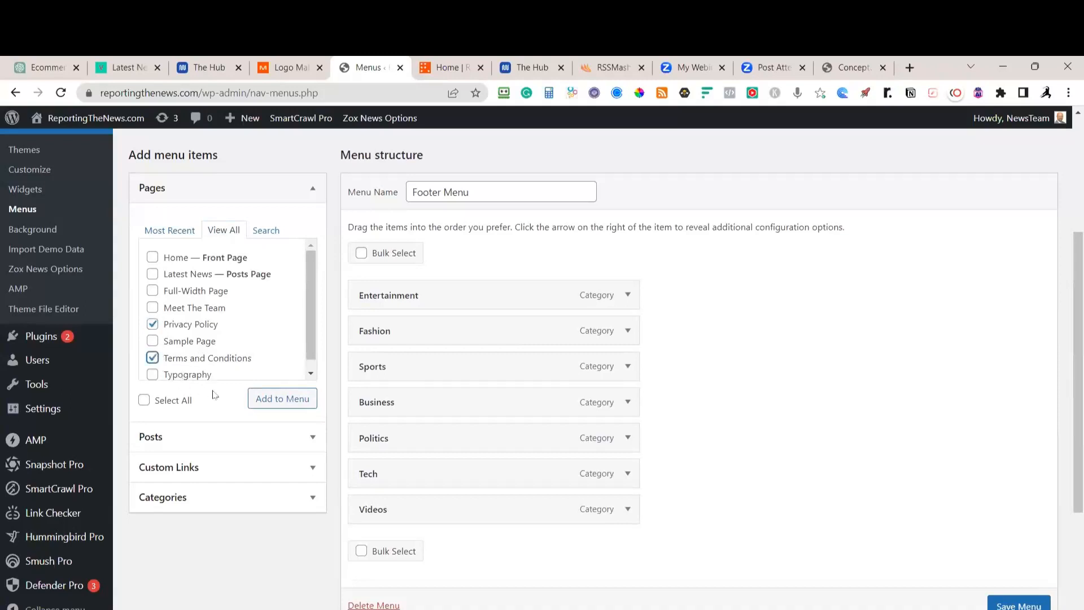
left_click(257, 401)
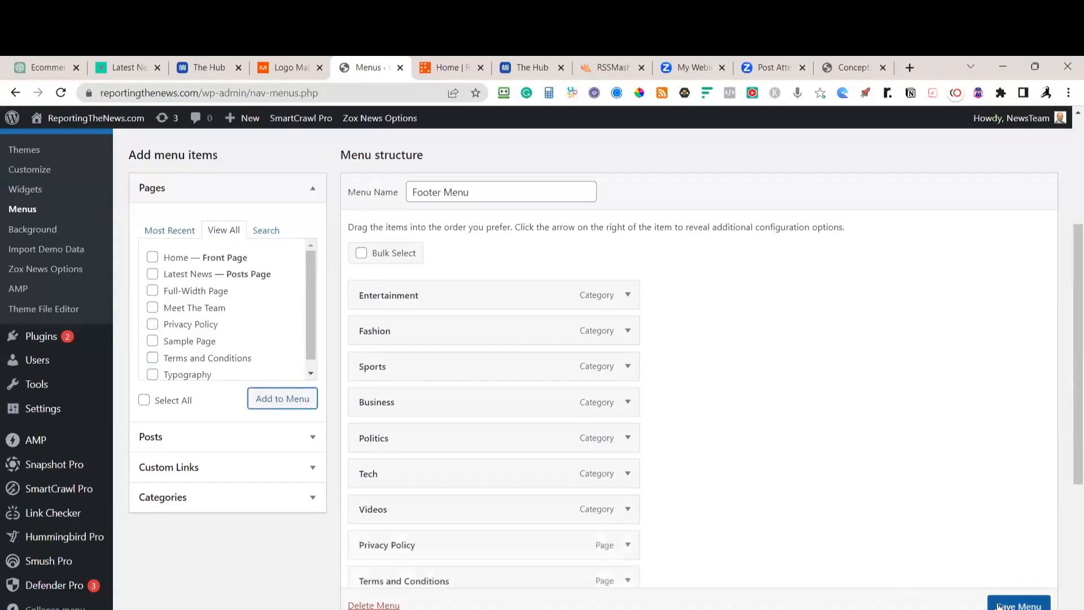
left_click(1019, 605)
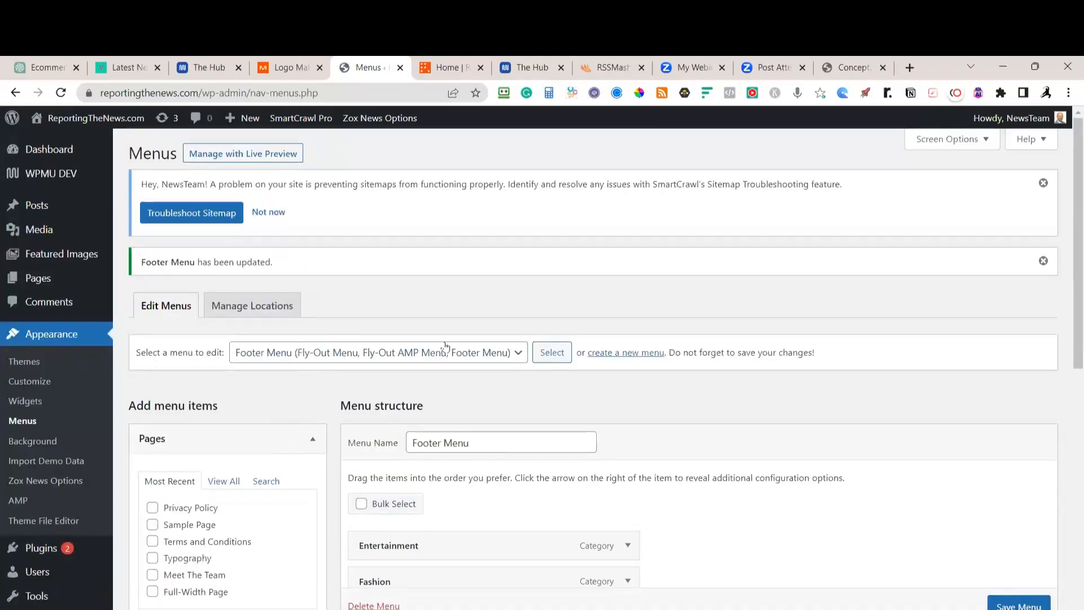
Switch to the Main Menu, add the Privacy Policy page after Videos, and save
left_click(510, 354)
left_click(322, 382)
left_click(551, 352)
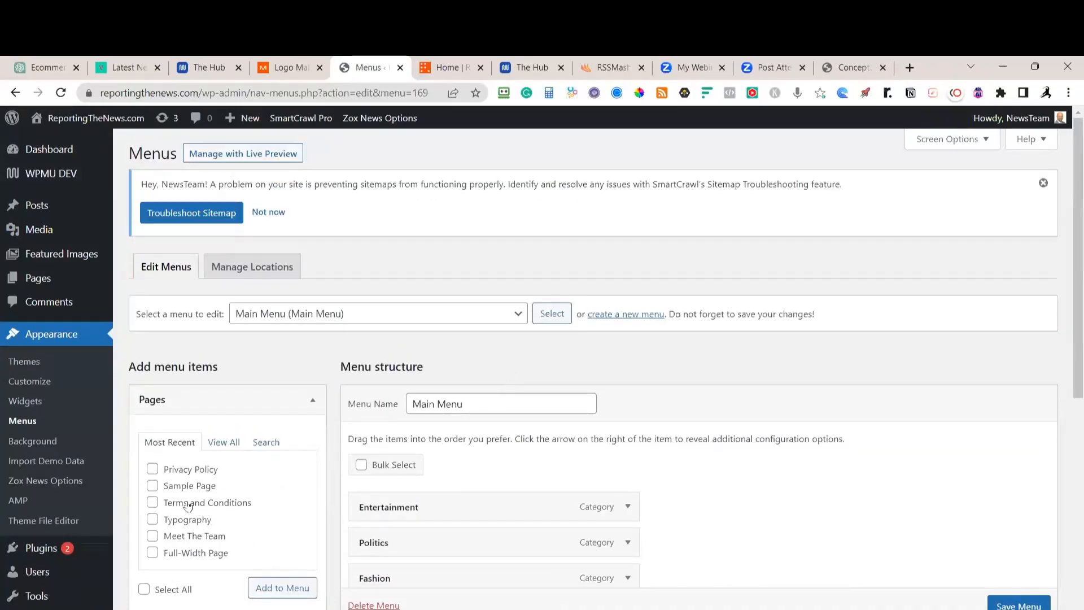
left_click(152, 468)
scroll(305, 533, "down", 3)
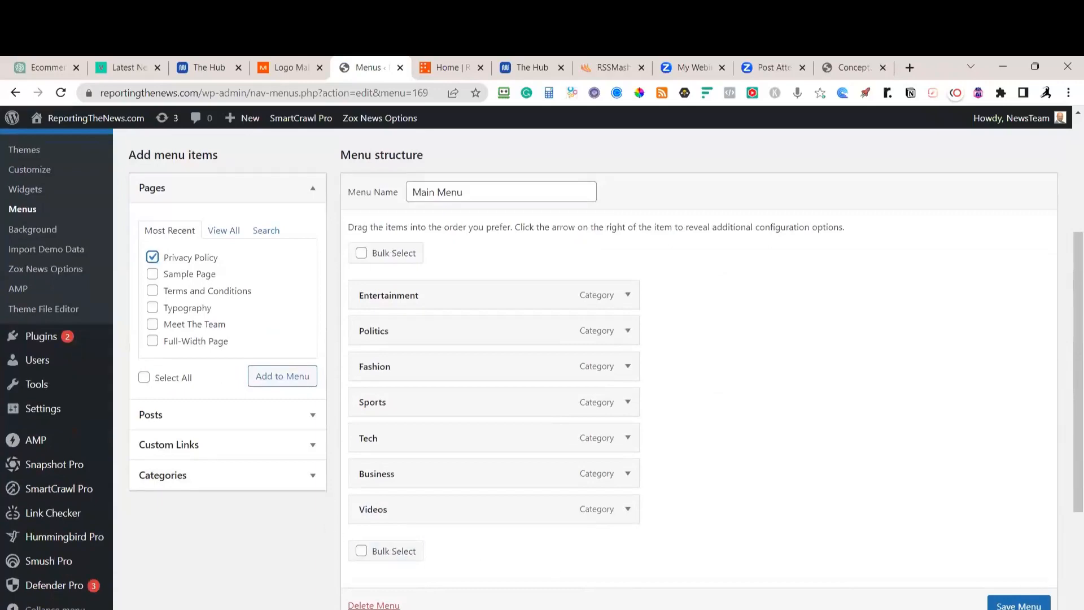
scroll(677, 367, "down", 1)
left_click(1019, 606)
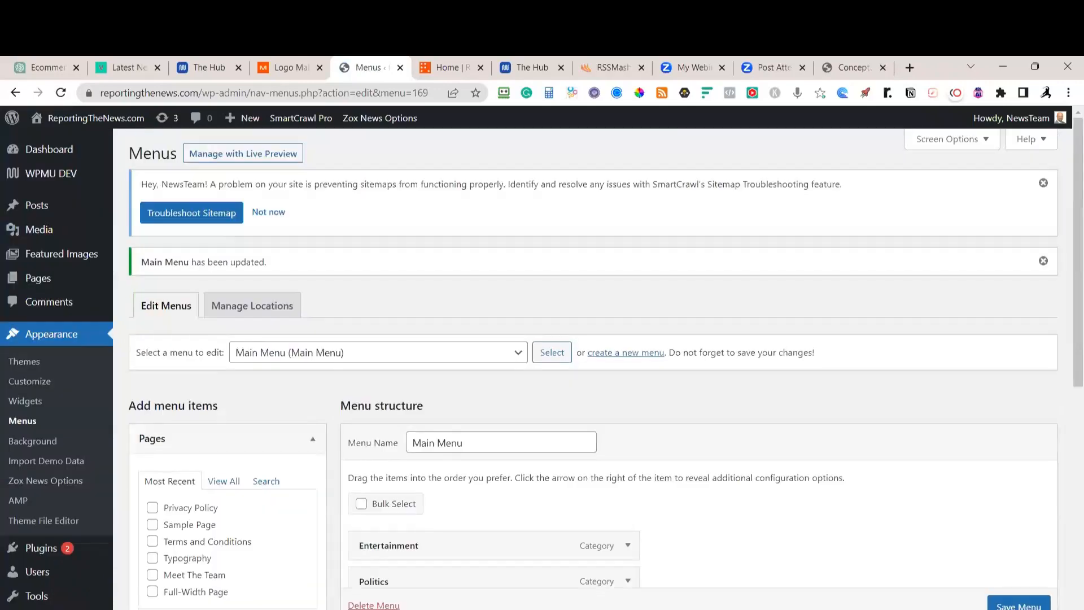
scroll(150, 295, "down", 3)
left_click(152, 295)
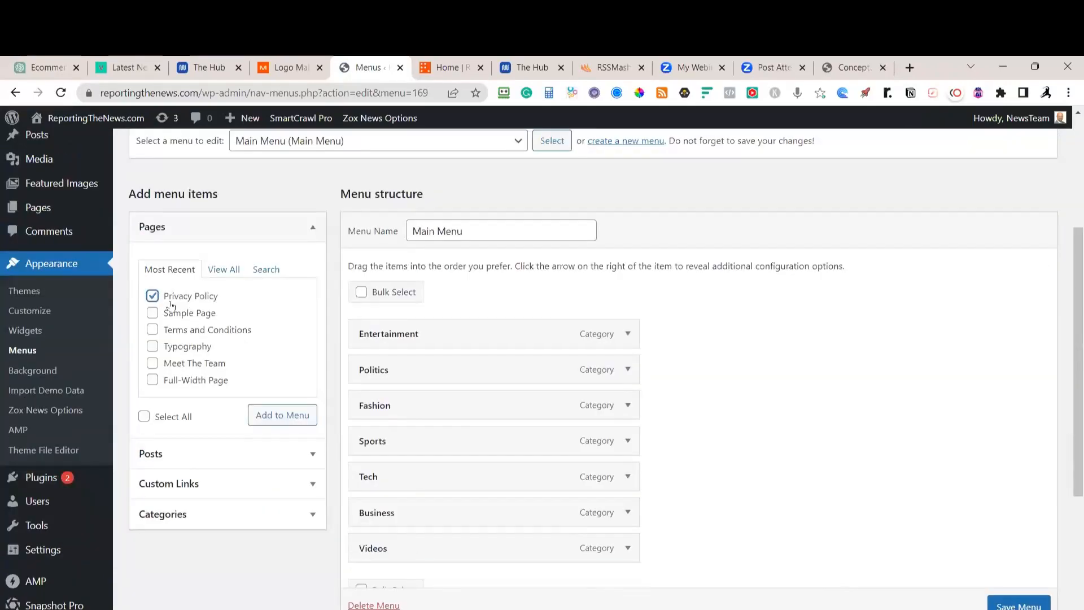
left_click(275, 420)
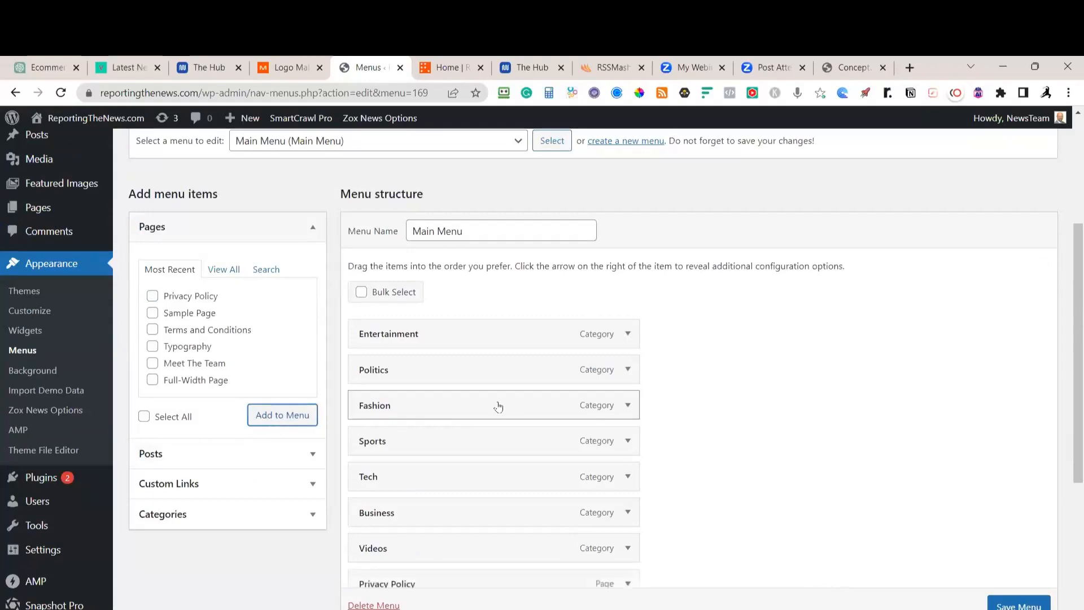
scroll(499, 406, "down", 2)
left_click(1018, 605)
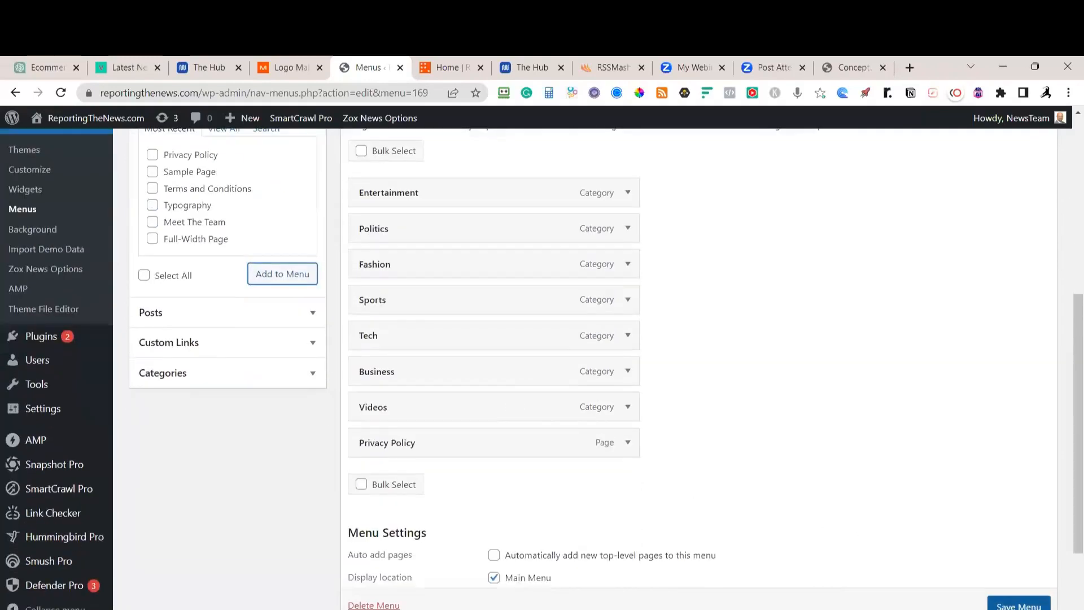
Reload the live site, open the new PRIVACY POLICY nav link, then return to the Dashboard
left_click(446, 67)
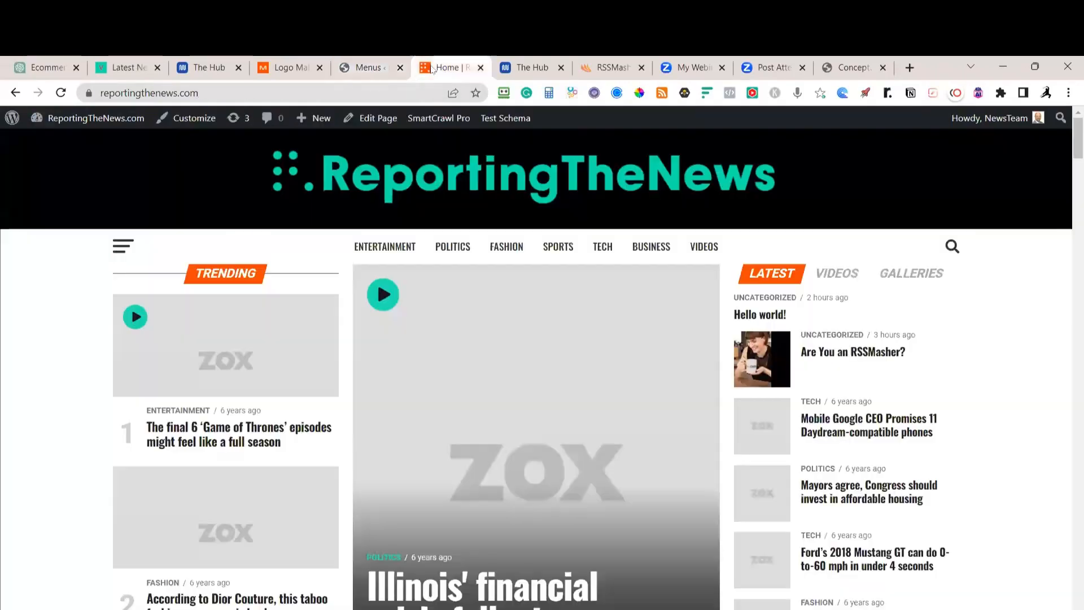
mouse_move(97, 143)
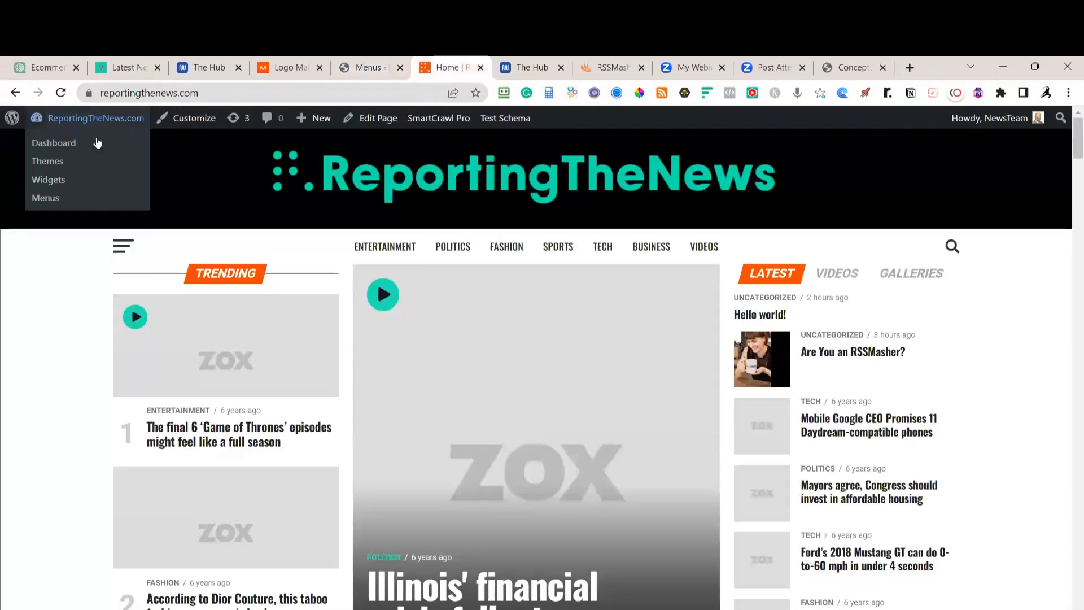
left_click(61, 93)
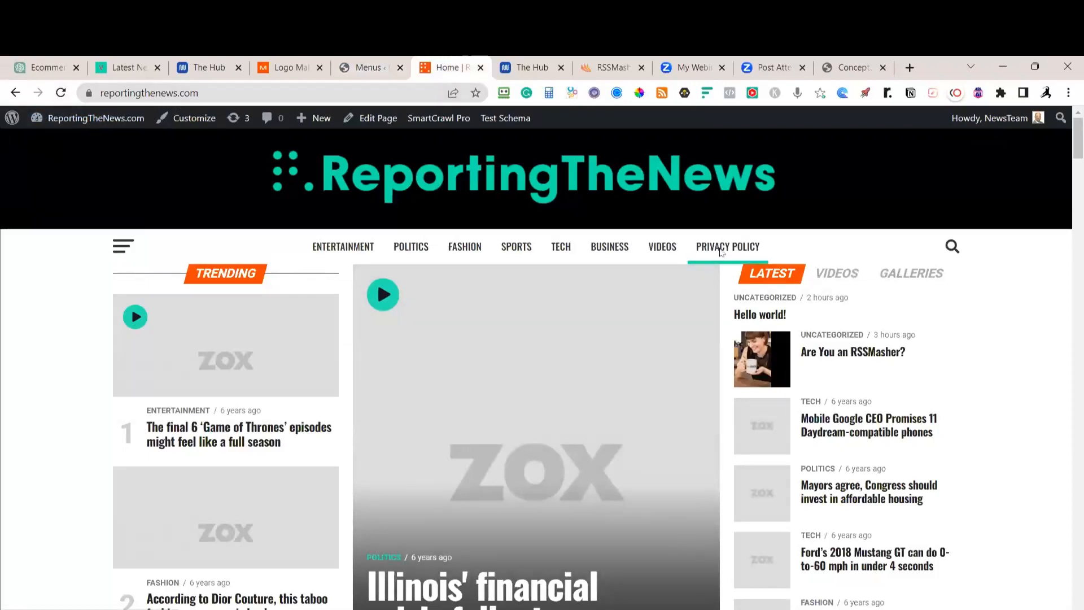
left_click(721, 250)
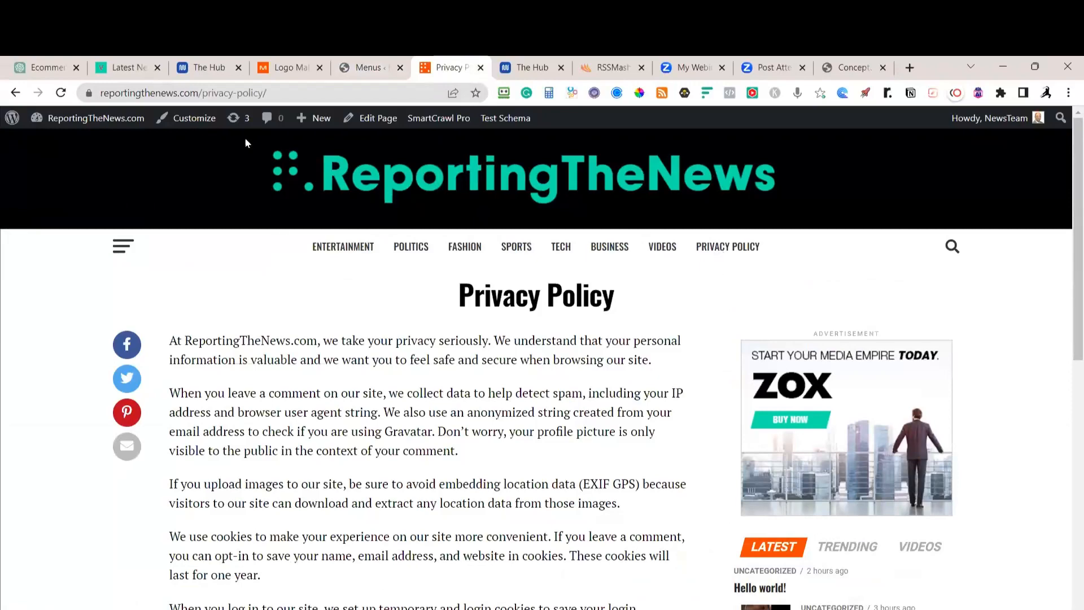
mouse_move(79, 119)
left_click(57, 144)
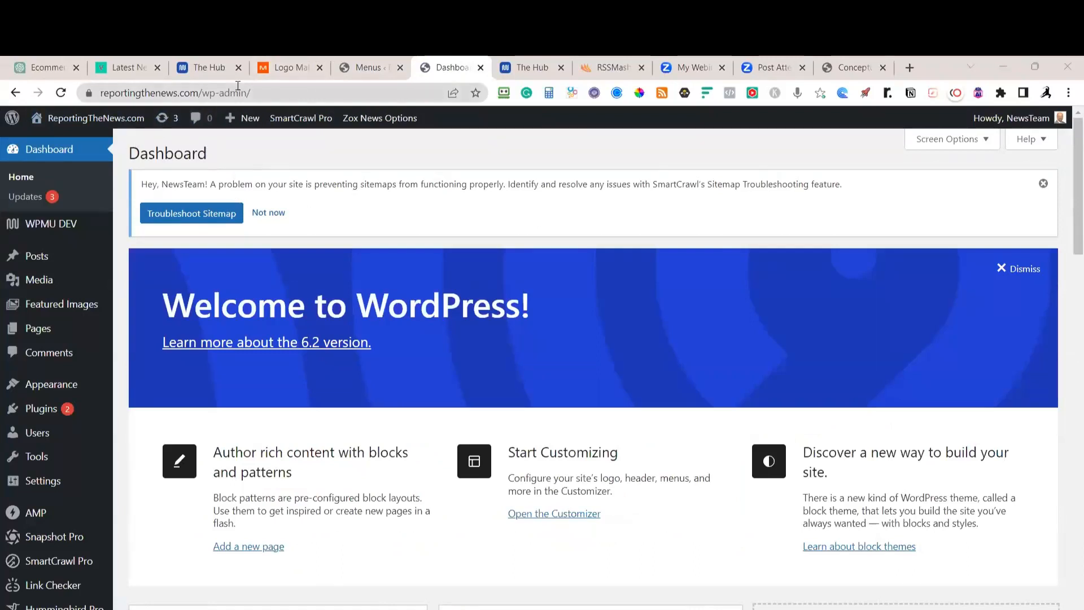
Collapse the Legal Entities, Adjust WordPress Settings and Theme Install and Setup sections in Notion
key("alt+Tab")
scroll(338, 314, "down", 3)
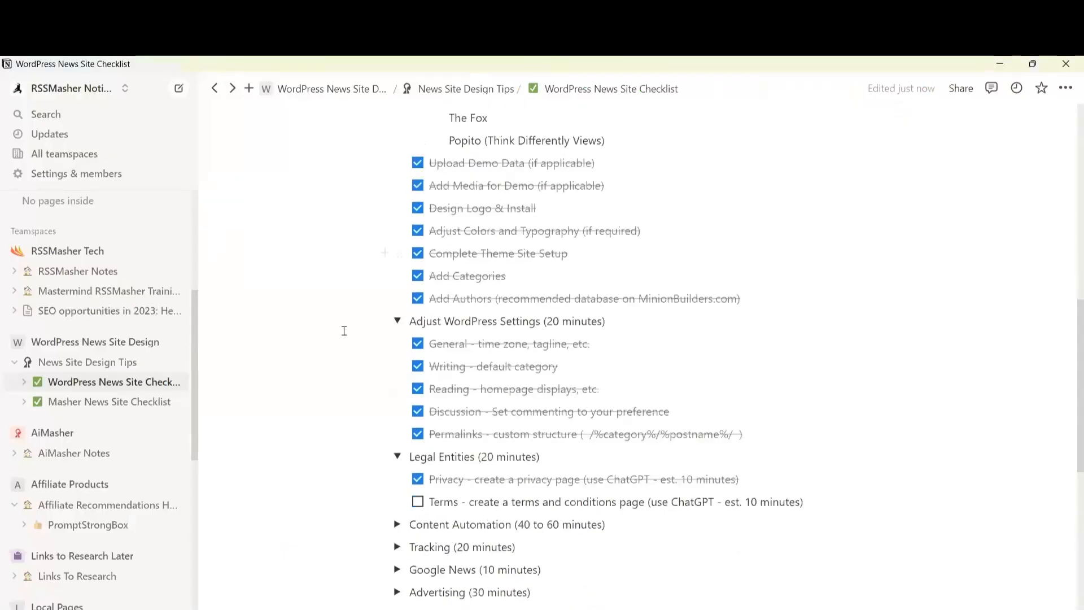
left_click(420, 443)
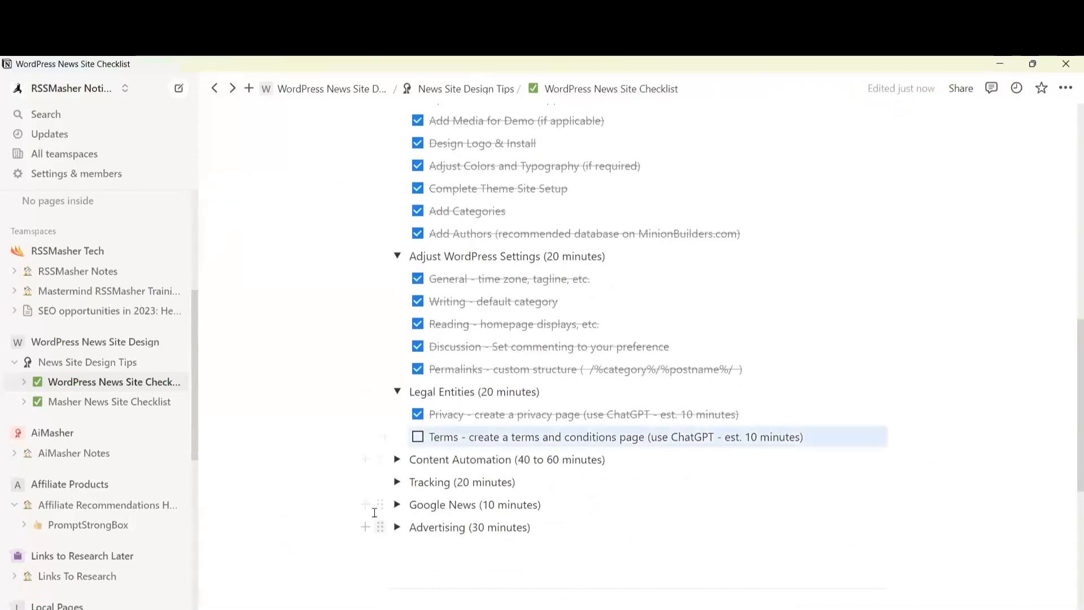
left_click(397, 392)
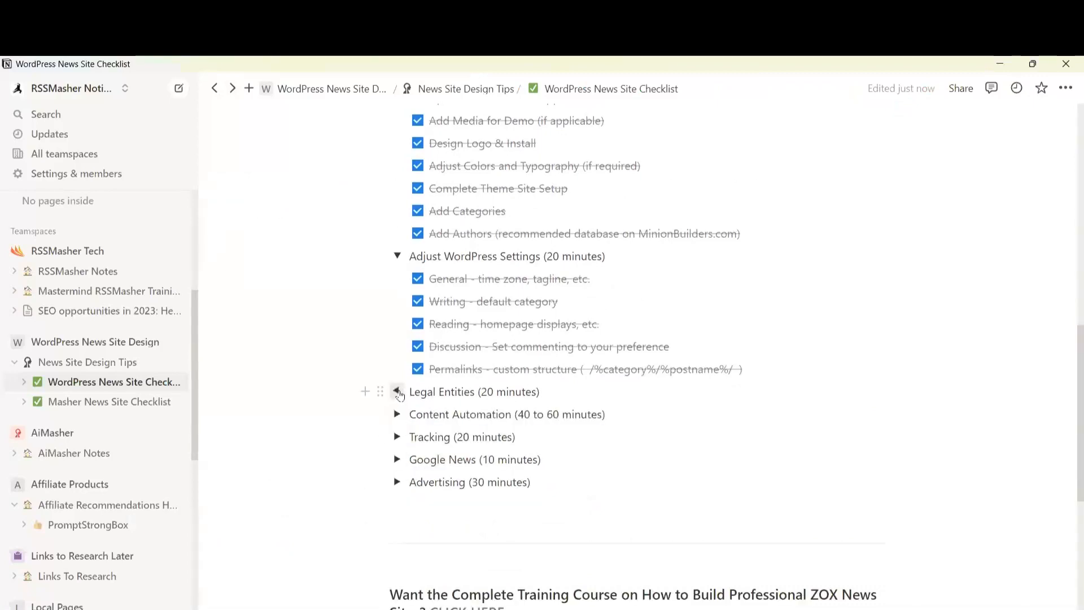
left_click(397, 255)
scroll(410, 294, "up", 4)
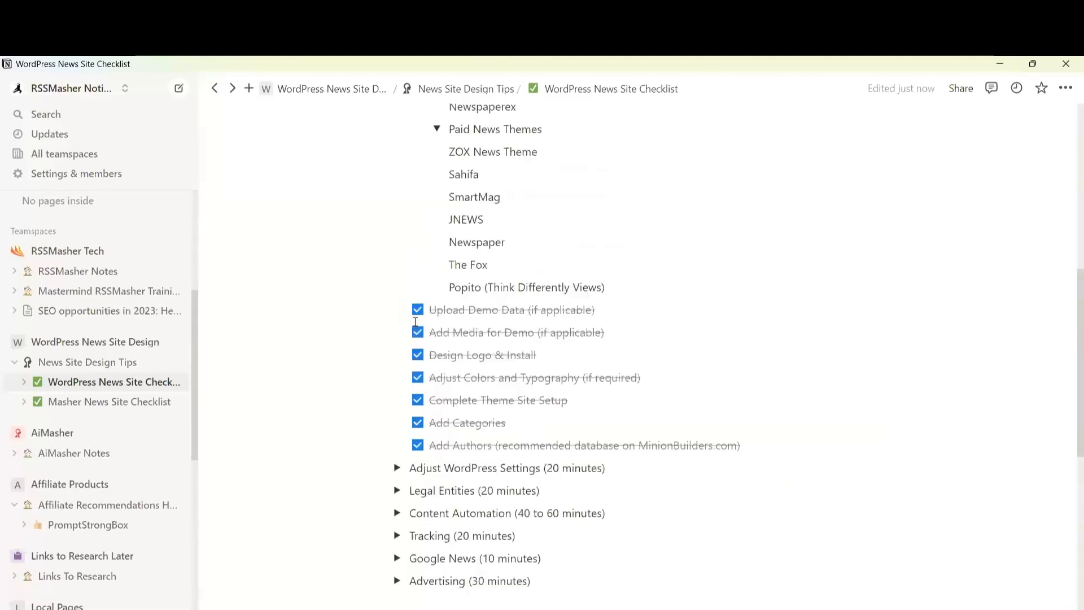
scroll(404, 261, "up", 4)
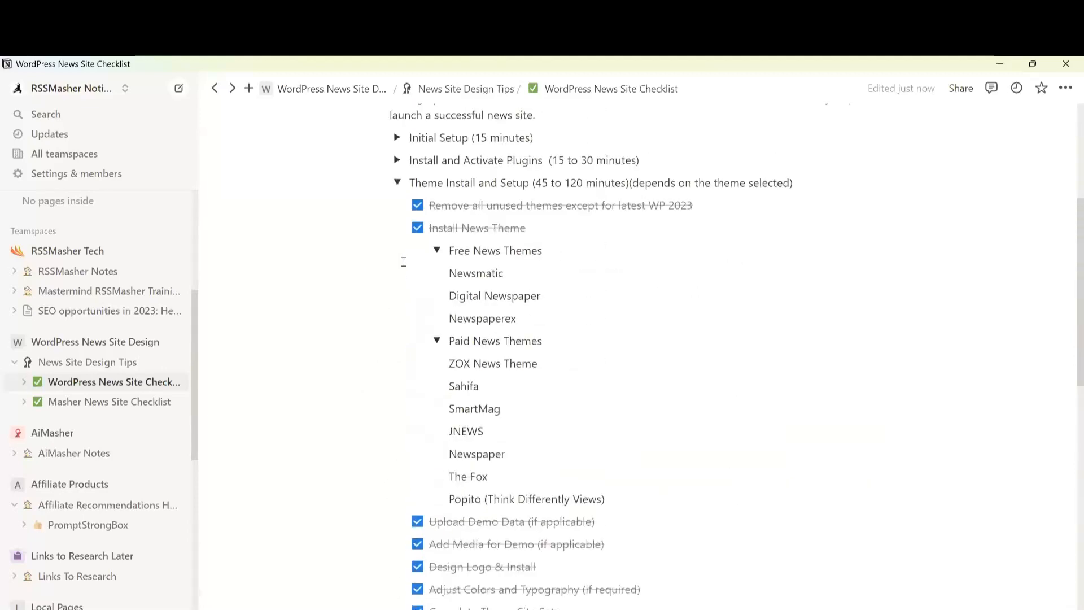
left_click(397, 182)
scroll(446, 346, "up", 4)
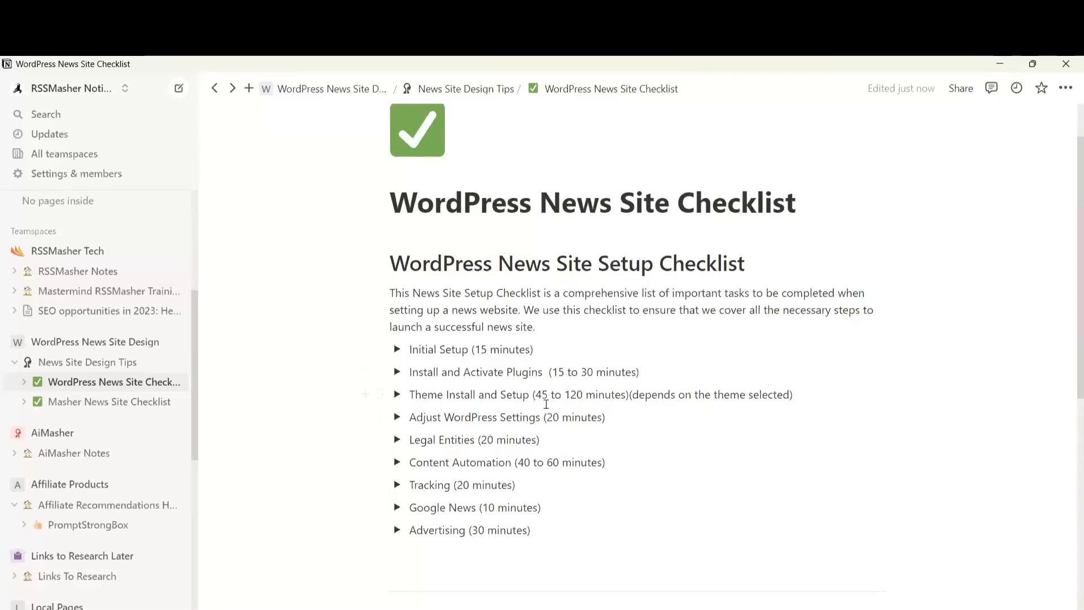
Expand the Content Automation (40 to 60 minutes) toggle to reveal its two RSSMasher to-dos
scroll(622, 587, "down", 5)
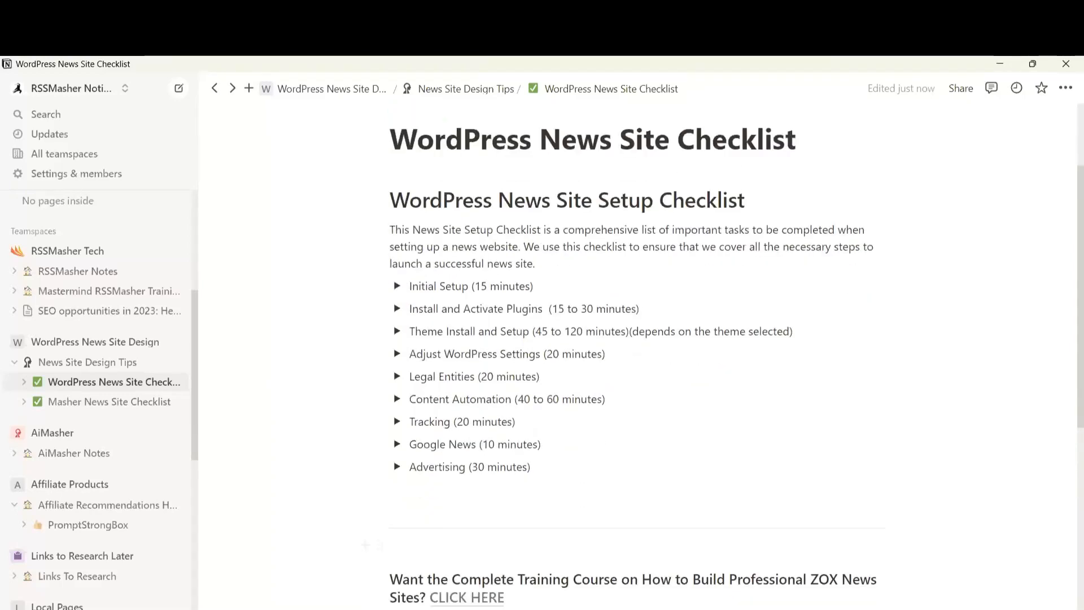
scroll(602, 515, "up", 1)
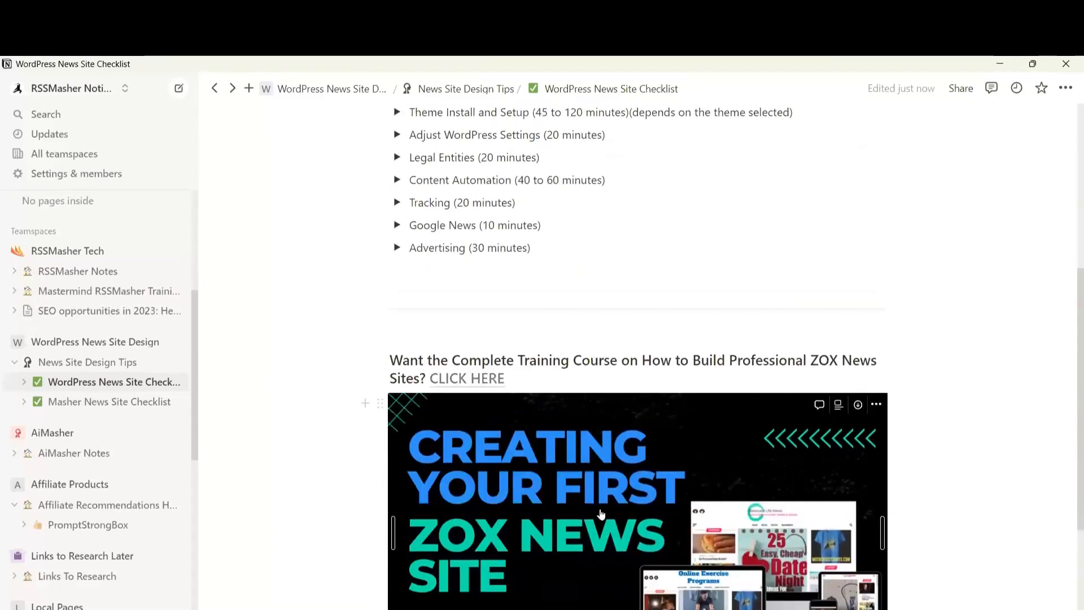
scroll(703, 515, "up", 4)
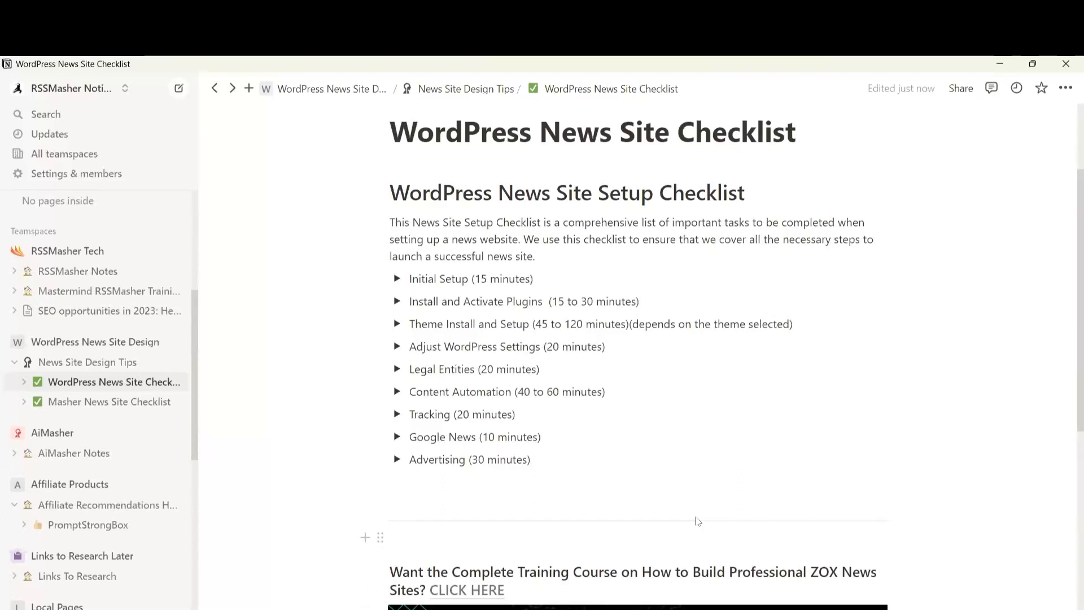
scroll(696, 517, "up", 2)
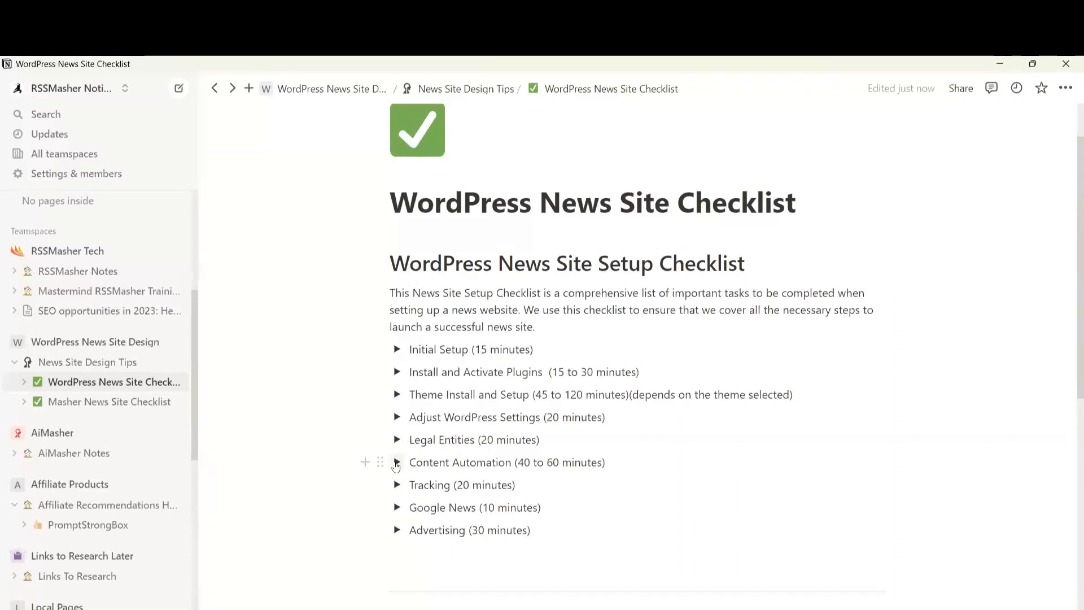
left_click(396, 463)
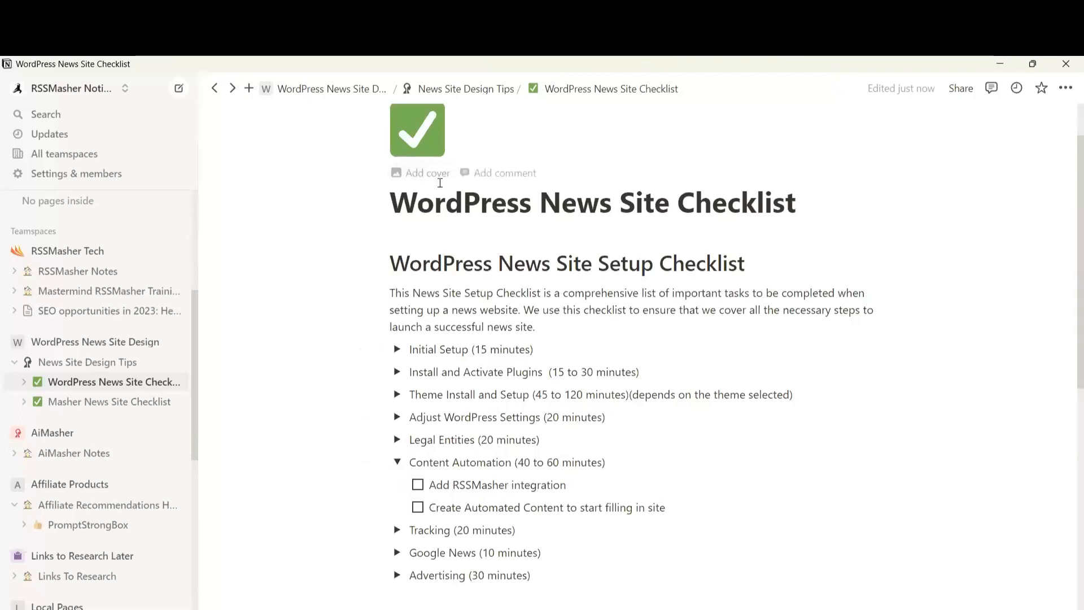
Open the administrator's WordPress profile and scroll down to Application Passwords
key("alt+Tab")
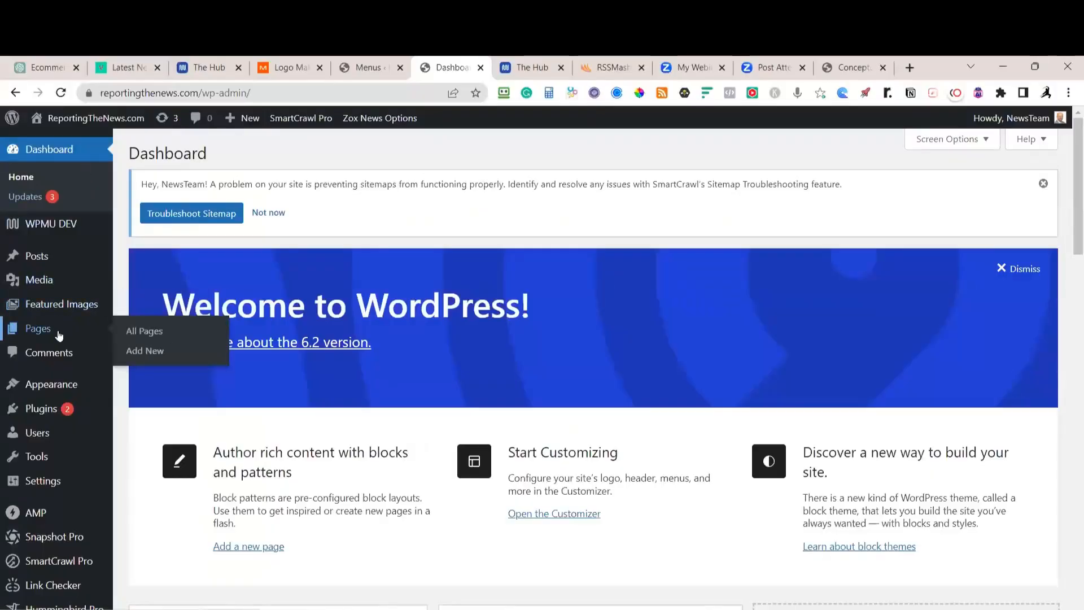
left_click(32, 434)
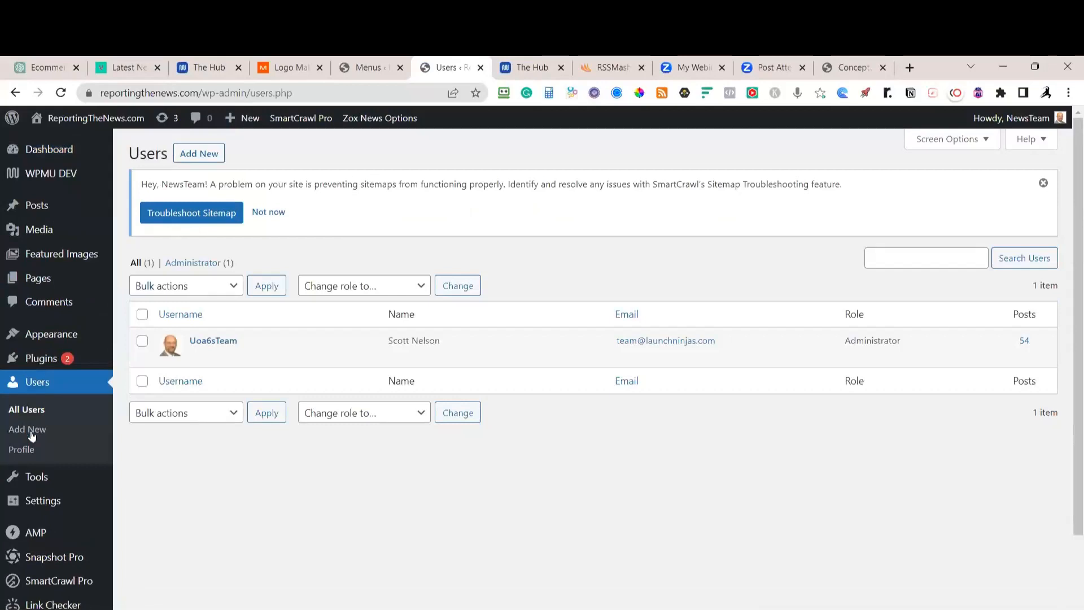
left_click(204, 341)
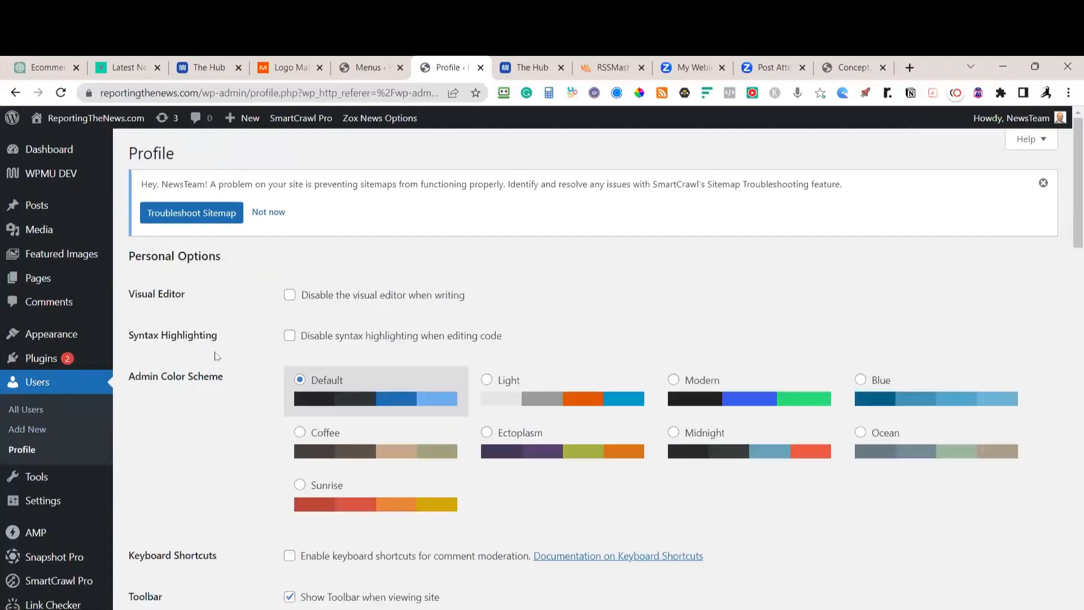
scroll(421, 438, "down", 7)
scroll(419, 440, "down", 6)
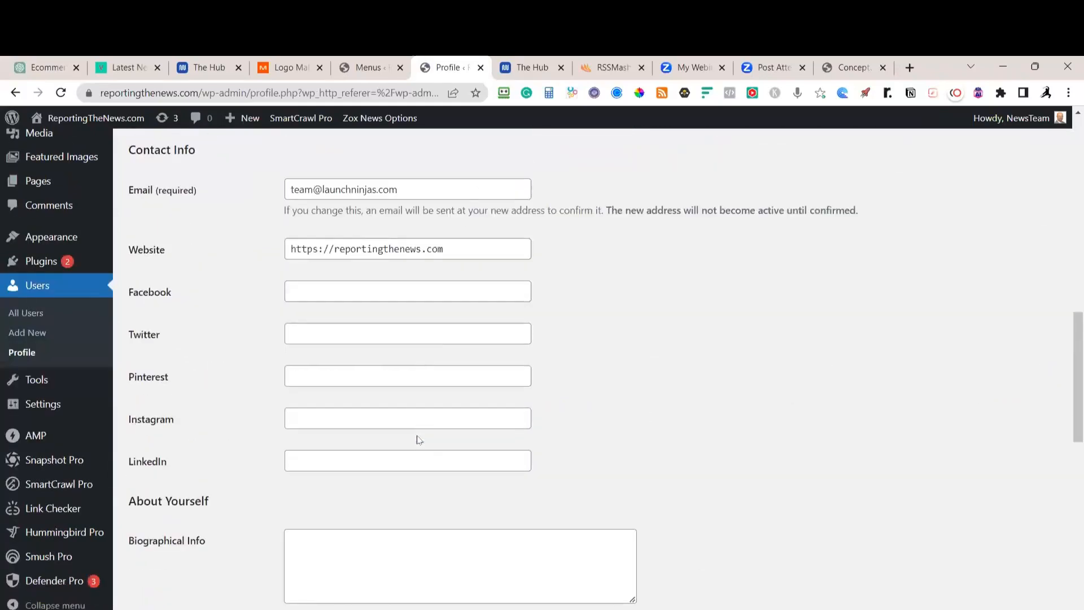
scroll(419, 439, "down", 9)
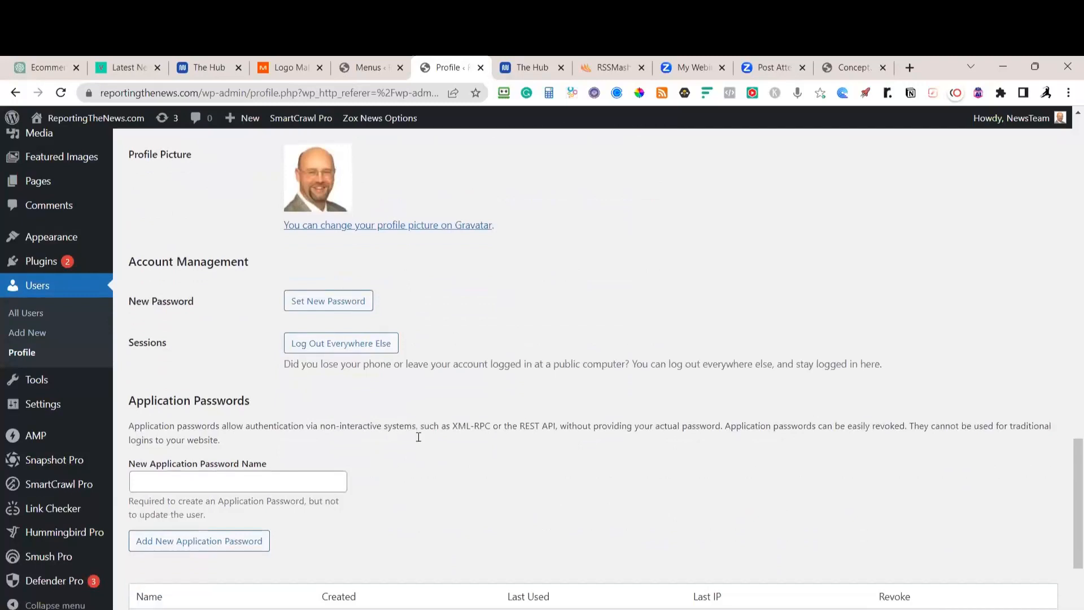
scroll(418, 438, "down", 3)
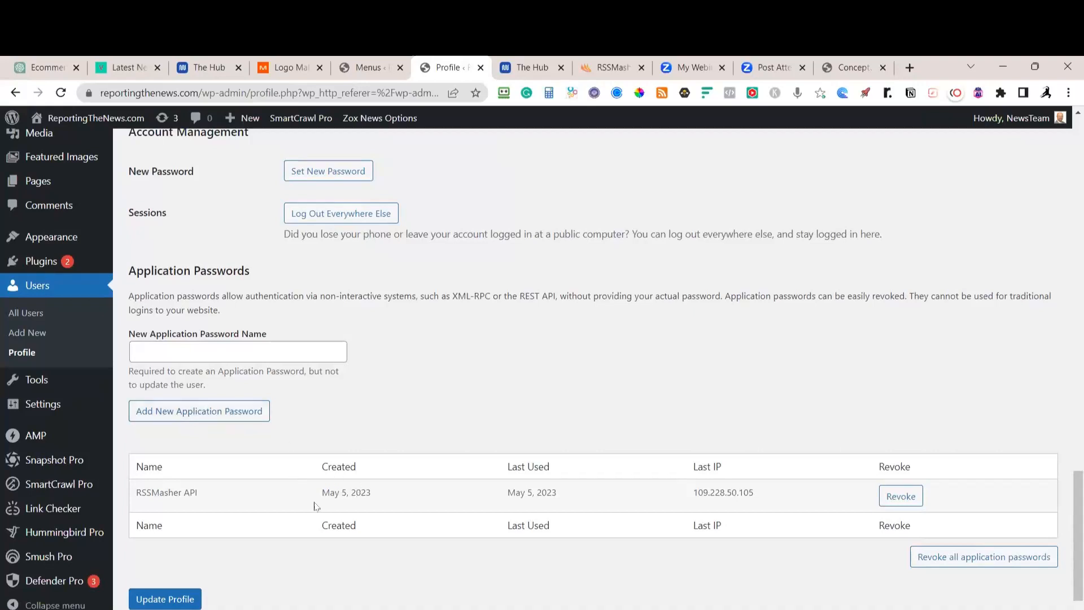
Create an application password named 'rss test delete later' and return to RSSMasher
left_click(184, 351)
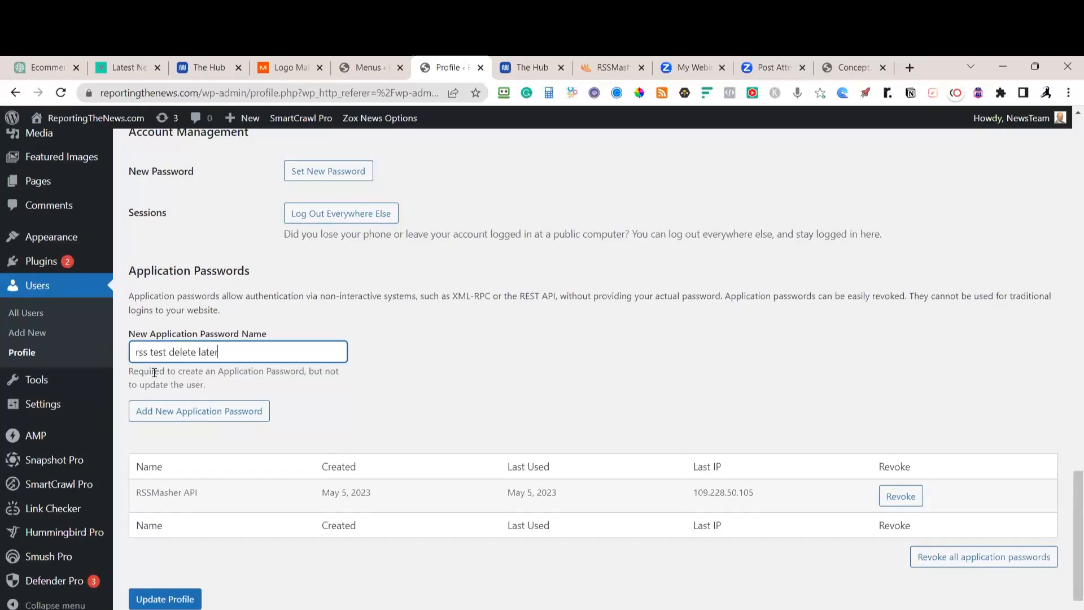
left_click(224, 413)
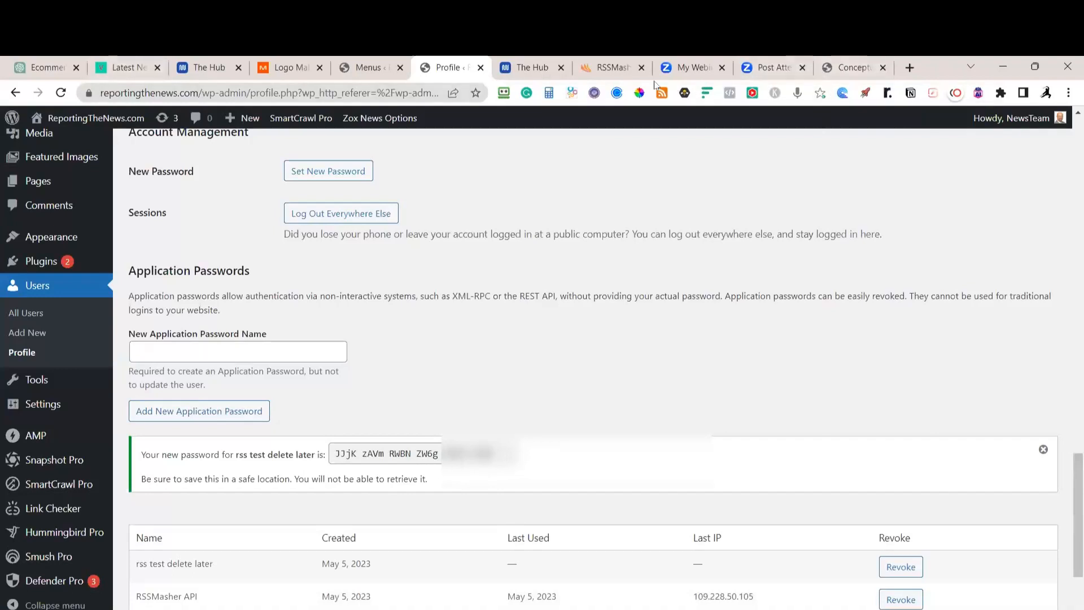
left_click(615, 68)
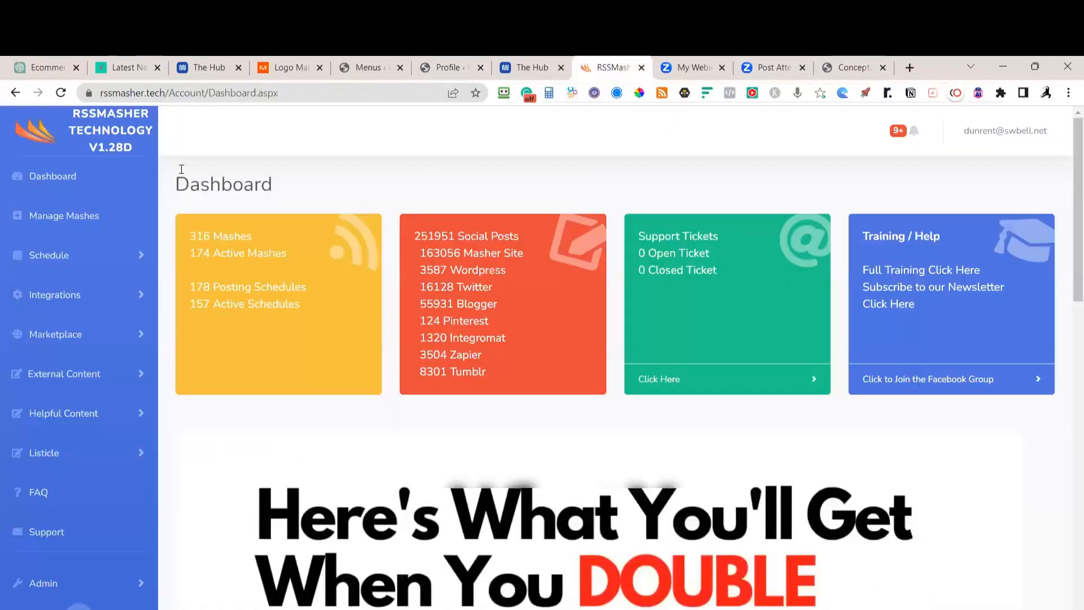
Start a new WordPress site connection from RSSMasher's WordPress integrations list
left_click(48, 181)
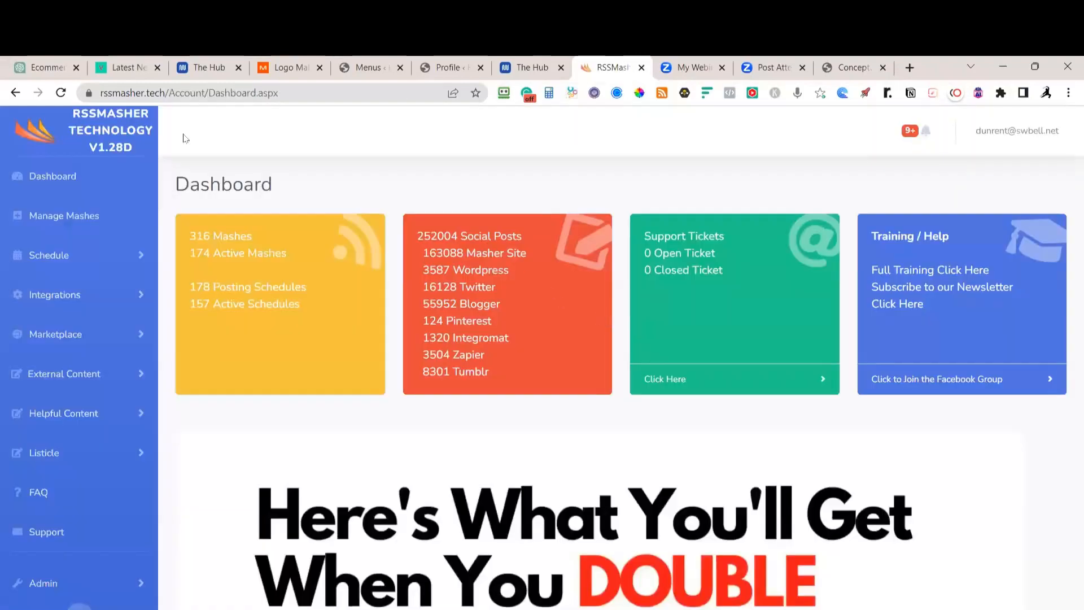
left_click(49, 294)
left_click(46, 365)
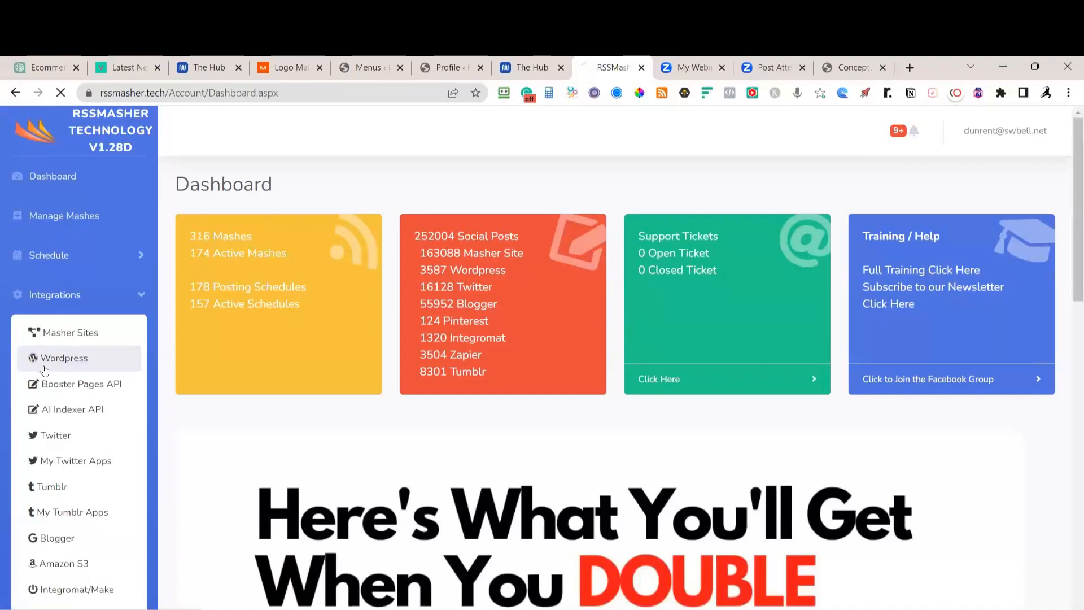
left_click(323, 533)
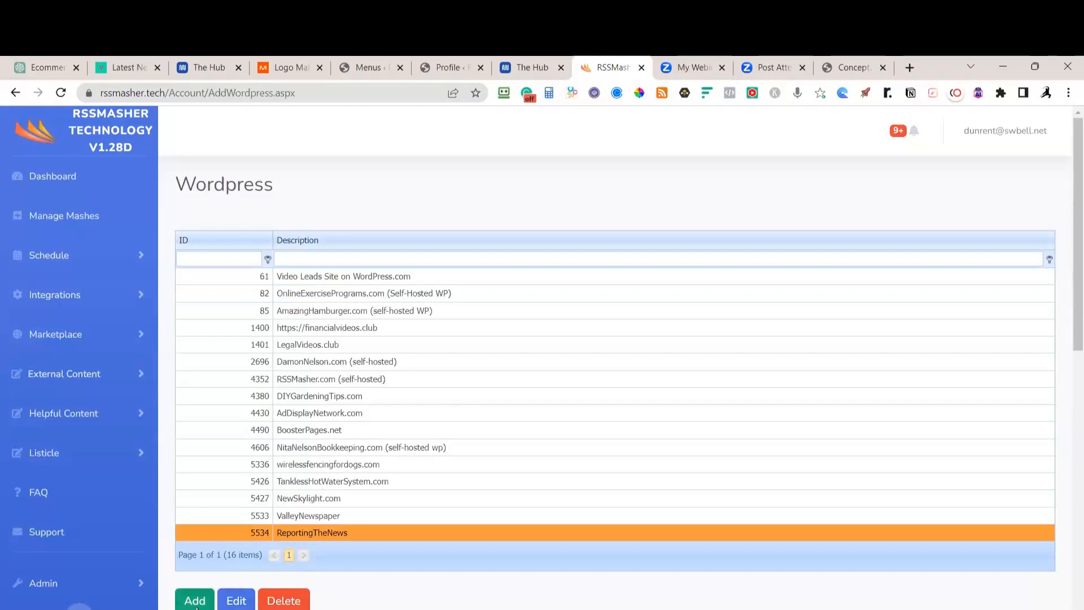
left_click(195, 600)
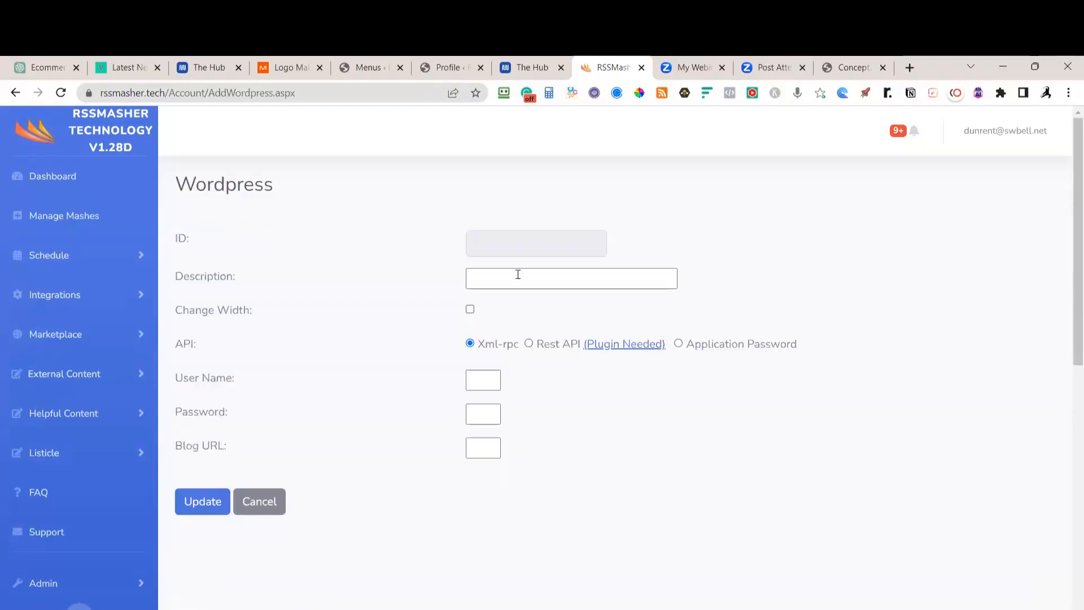
left_click(514, 275)
left_click(471, 311)
left_click(477, 379)
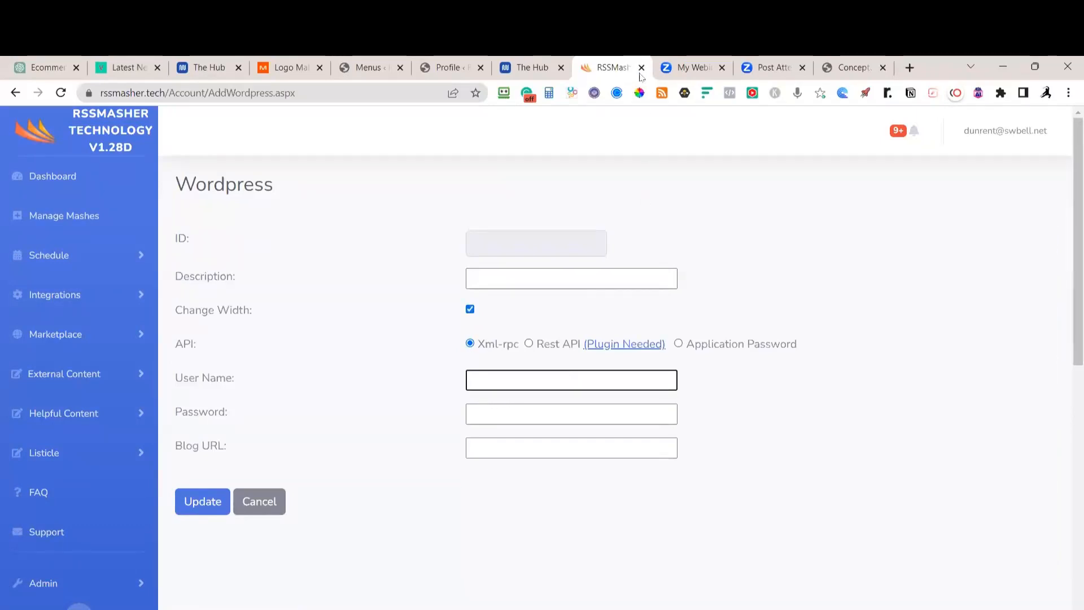
Check the new application password on the WordPress profile page before returning to the connection form
left_click(446, 68)
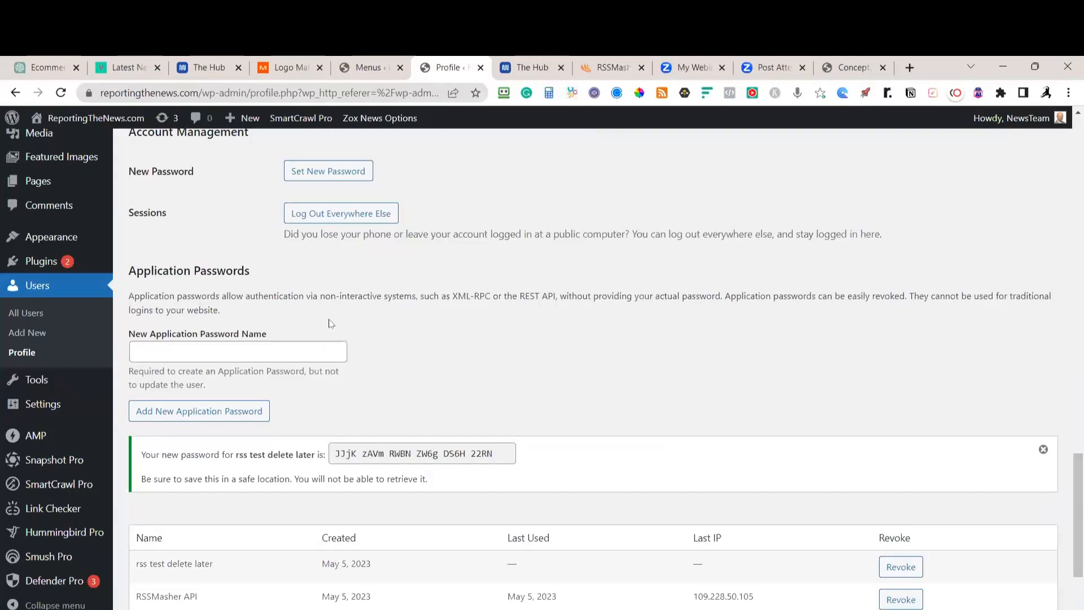
scroll(364, 316, "up", 8)
scroll(367, 322, "up", 10)
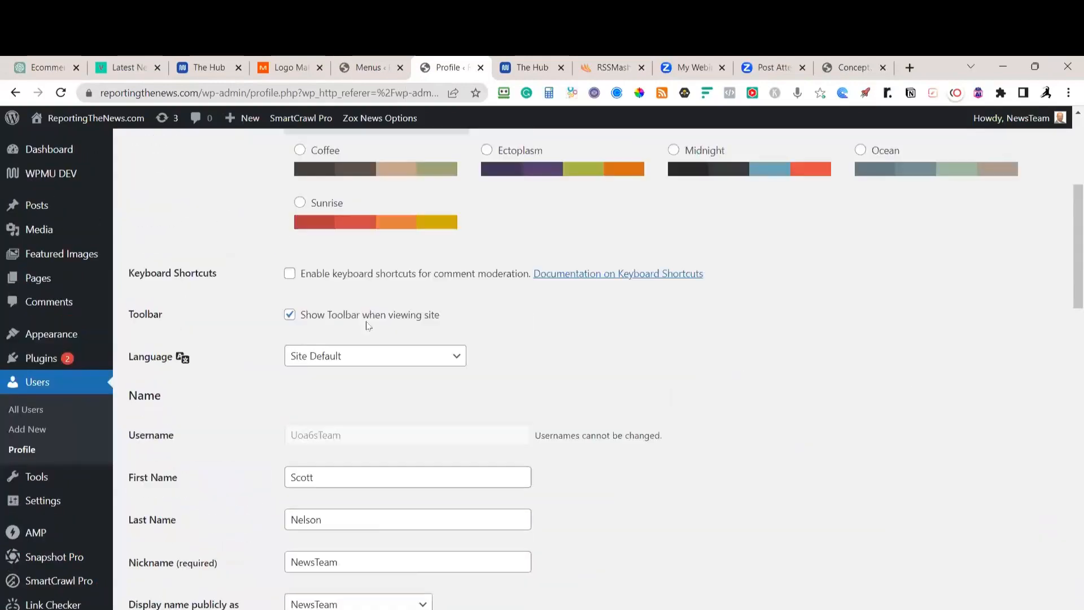
scroll(356, 325, "up", 4)
scroll(354, 319, "down", 5)
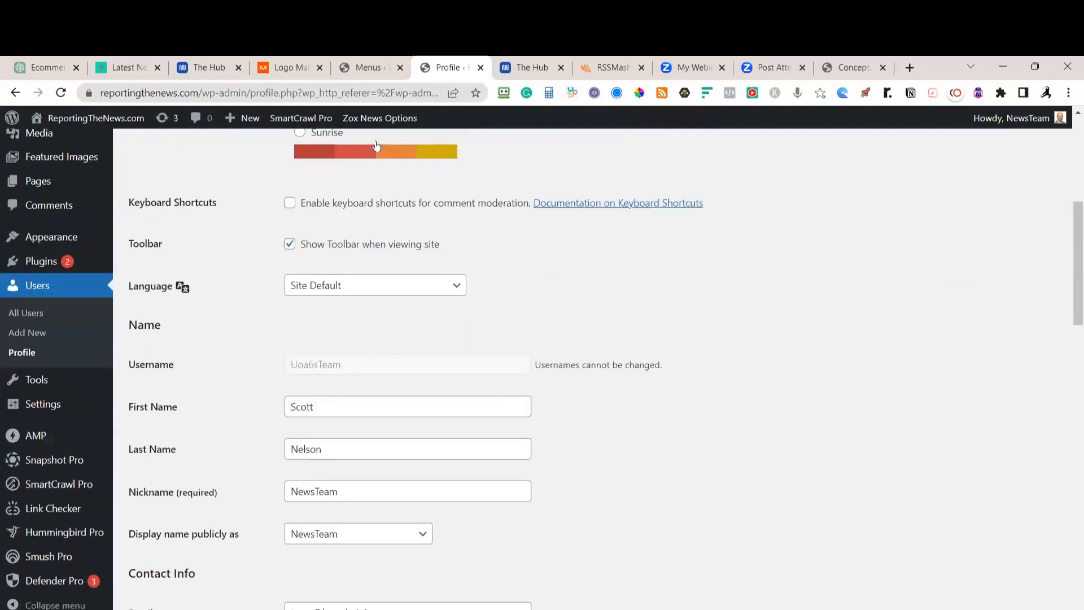
left_click(607, 67)
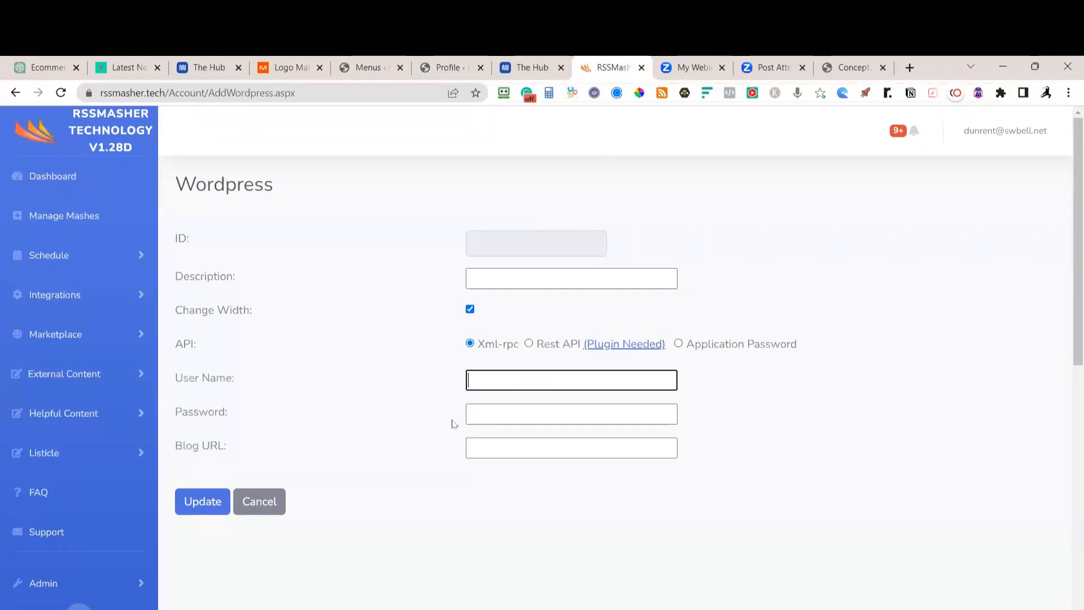
left_click(446, 68)
scroll(403, 408, "down", 10)
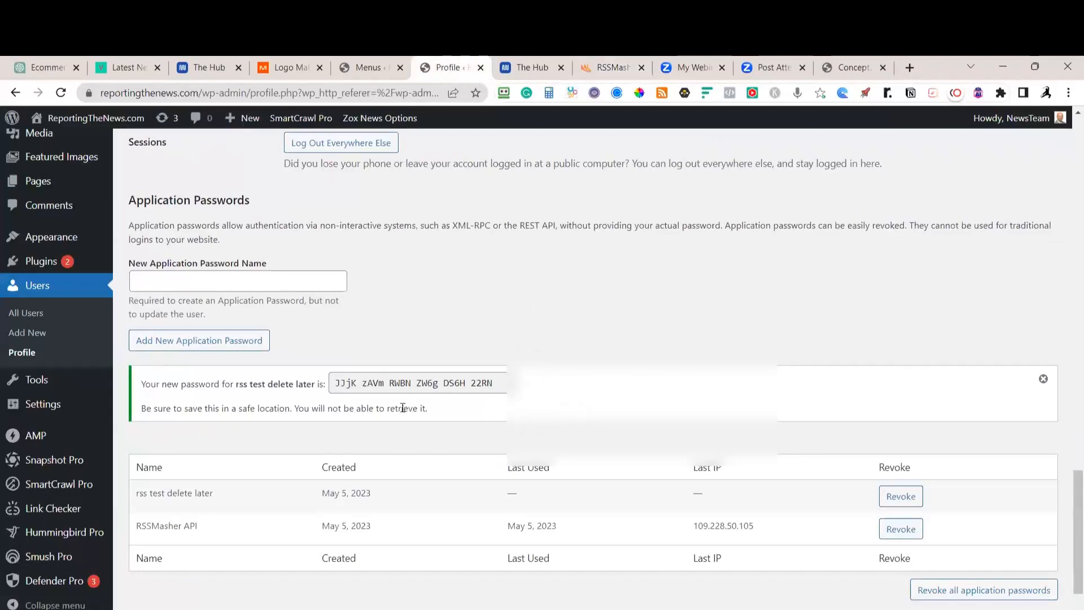
left_click(607, 67)
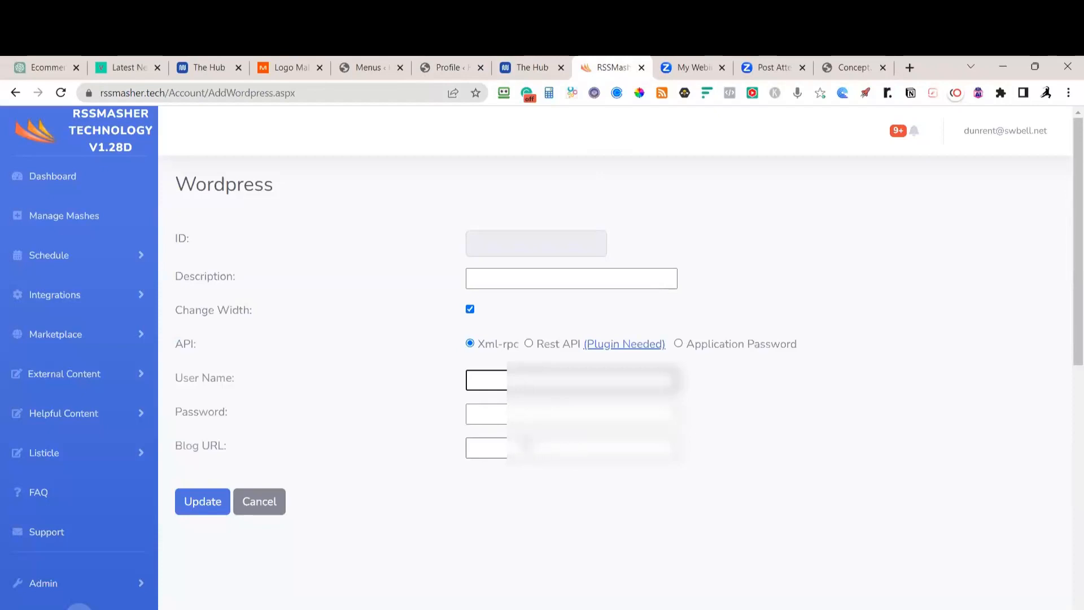
Enter the site's home address as Blog URL, choose application-password authentication, then cancel the form
left_click(374, 70)
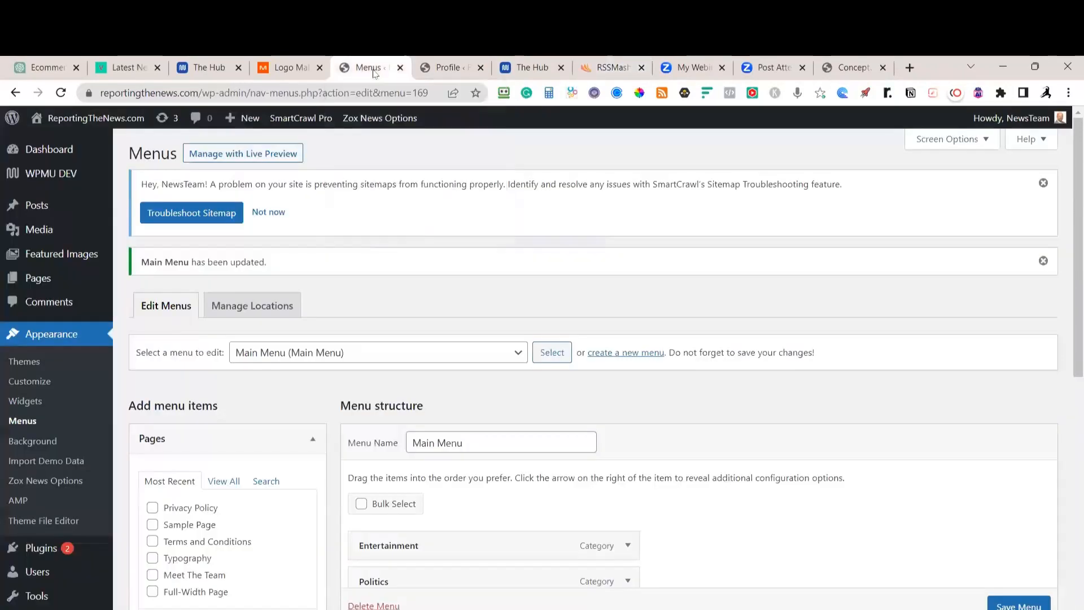
left_click(193, 93)
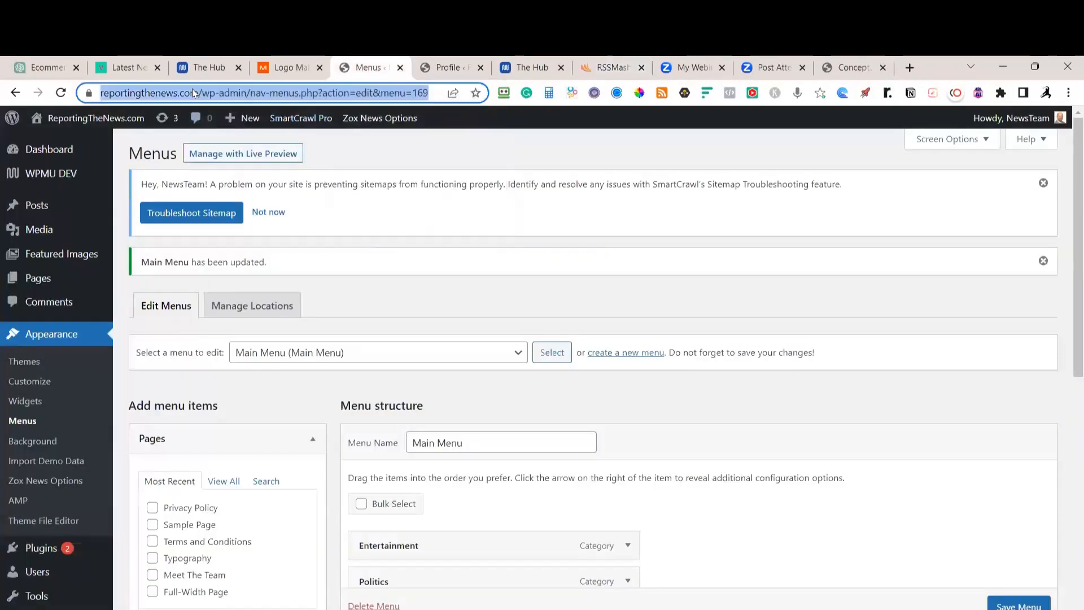
left_click(609, 68)
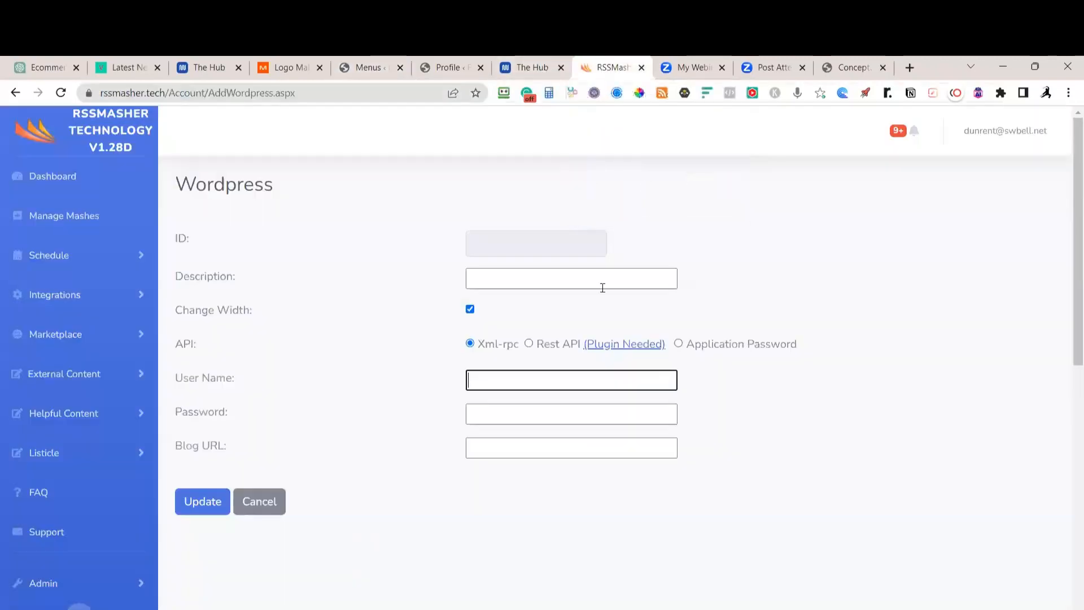
left_click(498, 451)
key("ctrl+v")
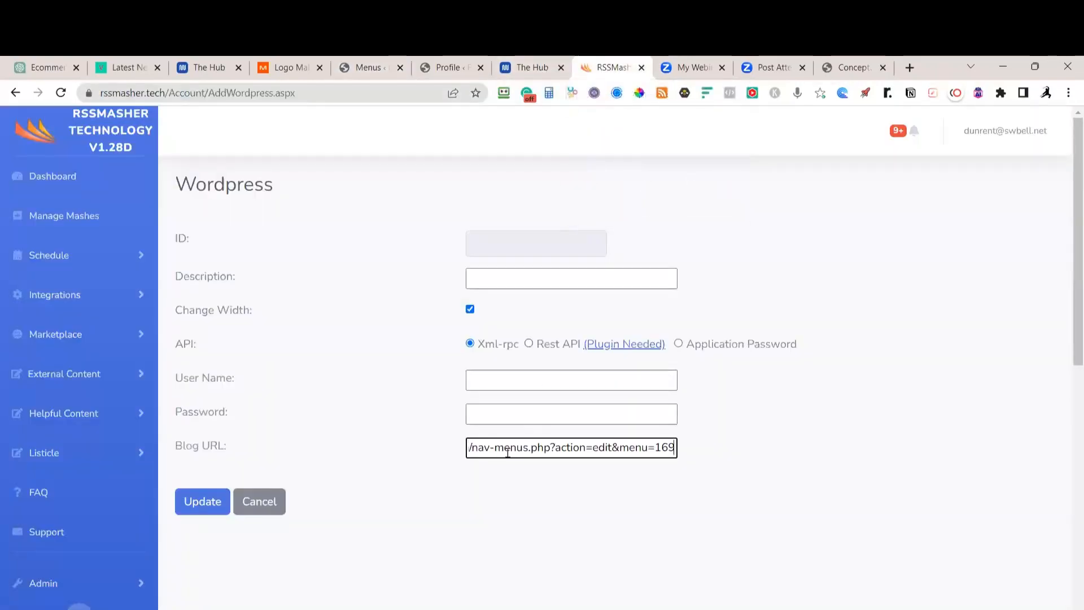
left_click_drag(504, 447, 785, 449)
key("BackSpace")
key("BackSpace")
key("BackSpace")
key("BackSpace")
key("BackSpace")
key("BackSpace")
key("BackSpace")
key("BackSpace")
key("BackSpace")
key("BackSpace")
key("BackSpace")
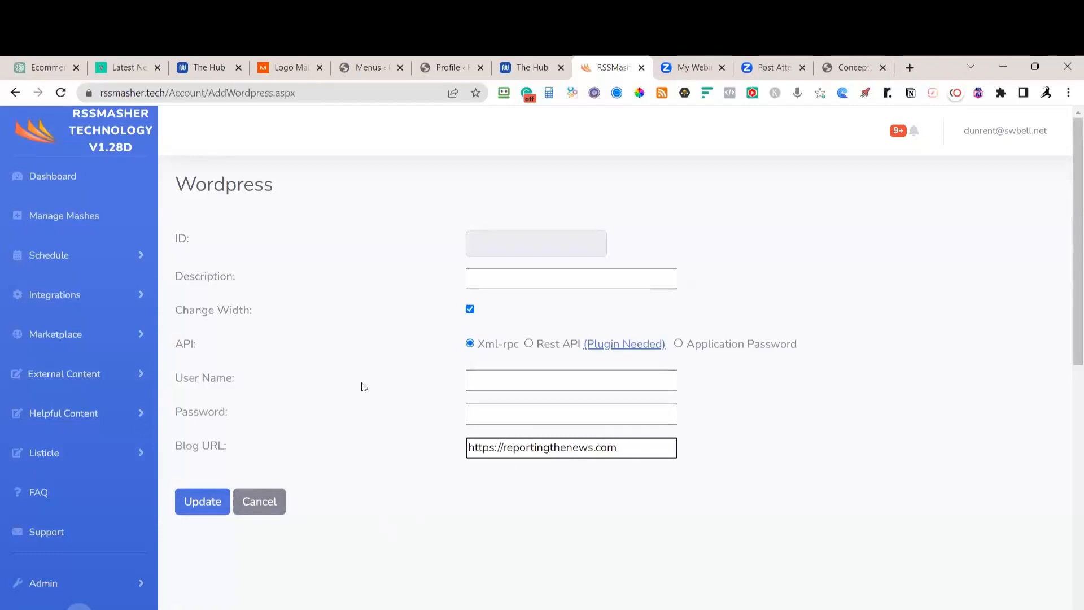
left_click(678, 345)
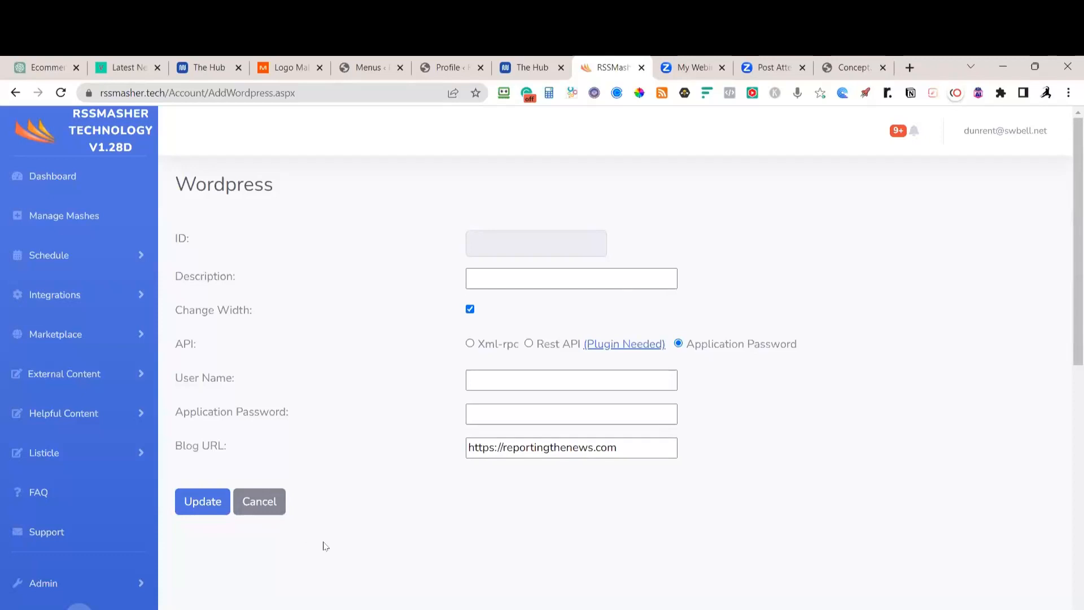
left_click(257, 505)
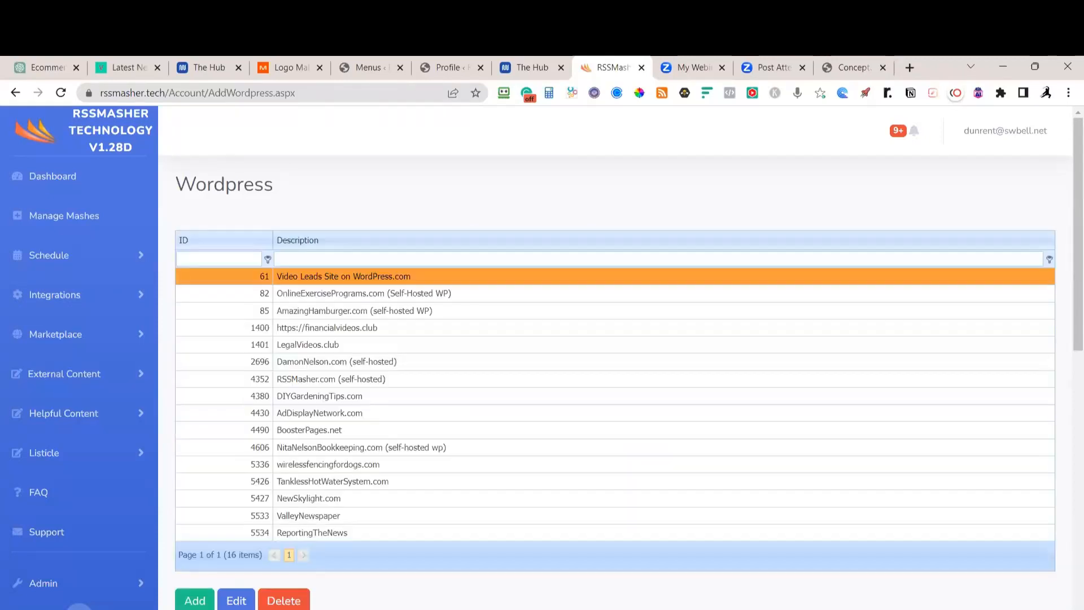
Edit the ReportingTheNews connection, turn off Change Width, and fetch the blog's categories
left_click(367, 534)
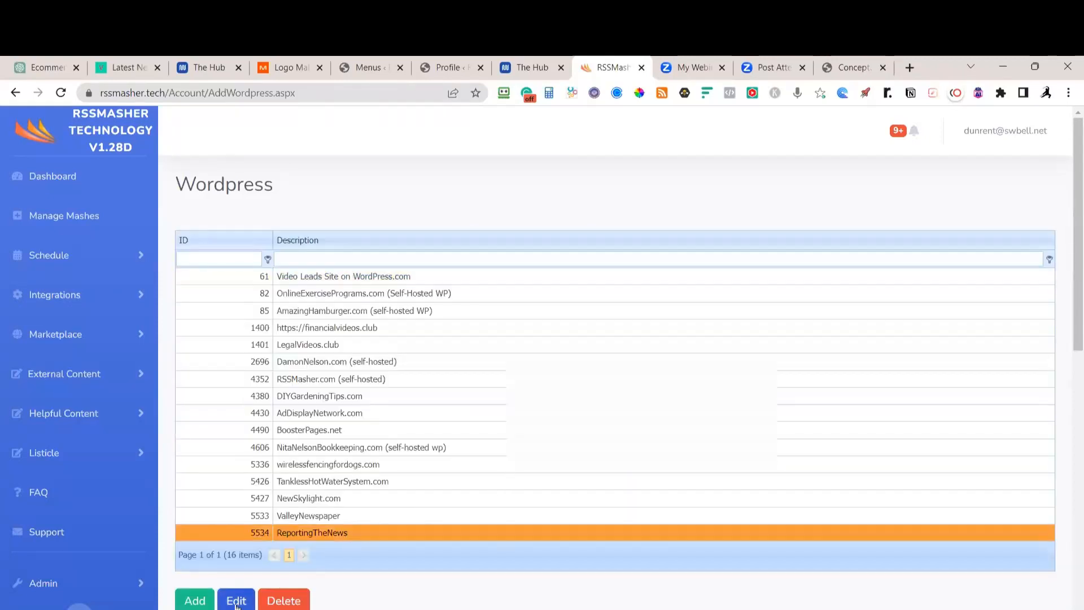
left_click(241, 602)
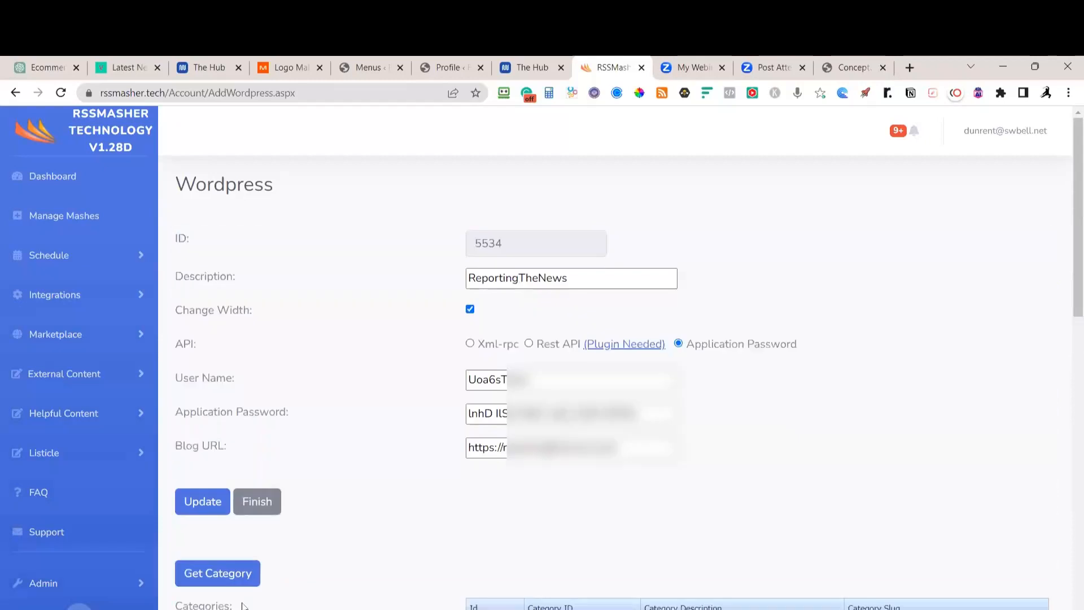
left_click(469, 310)
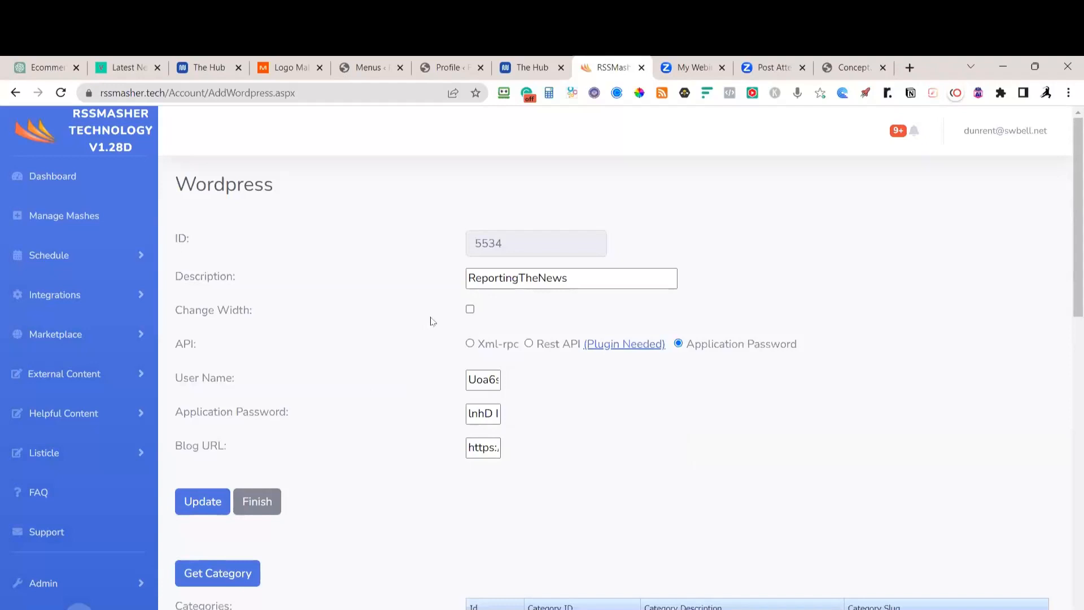
scroll(452, 339, "down", 3)
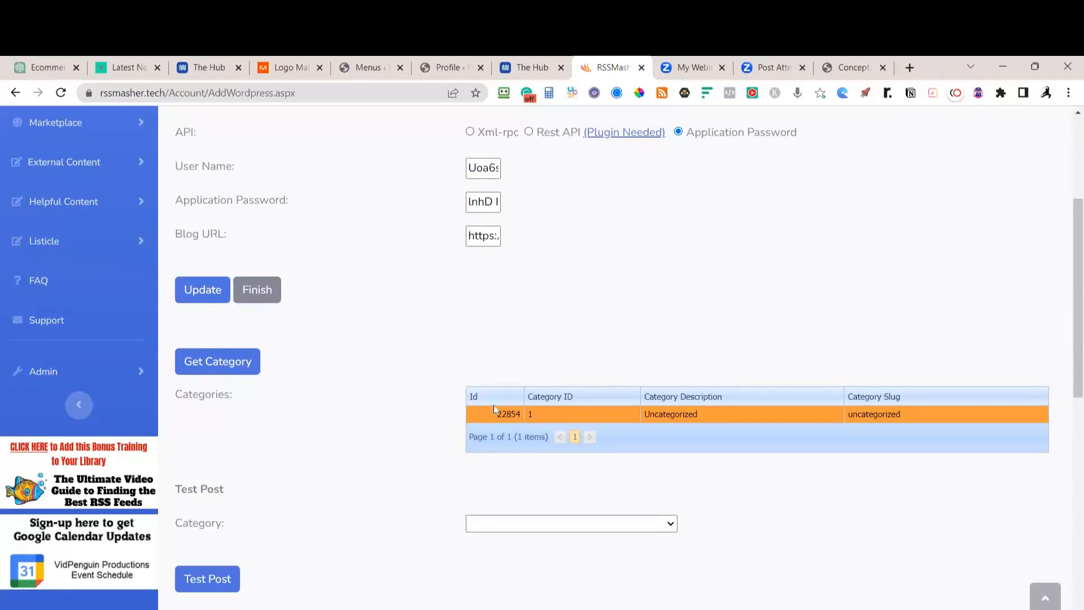
left_click(220, 364)
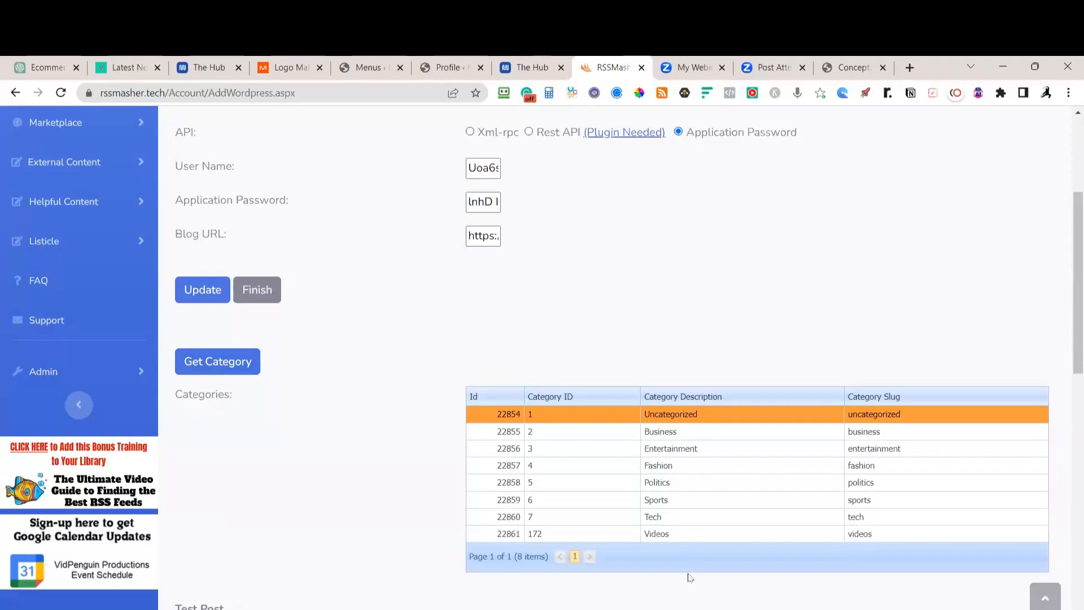
Send a test post in the Tech category and copy the returned post URL
scroll(480, 430, "down", 6)
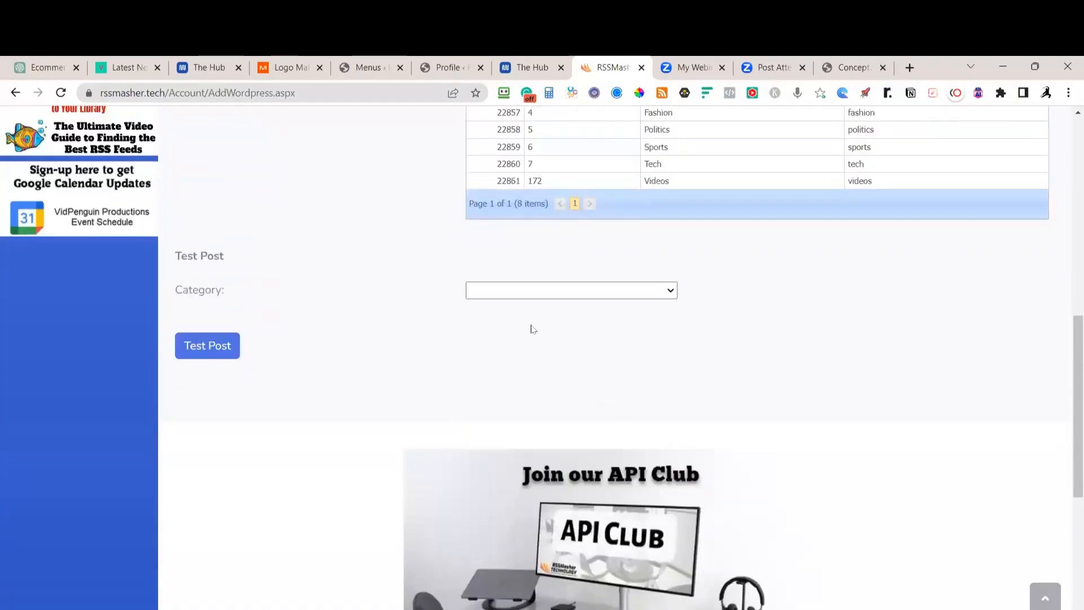
left_click(553, 293)
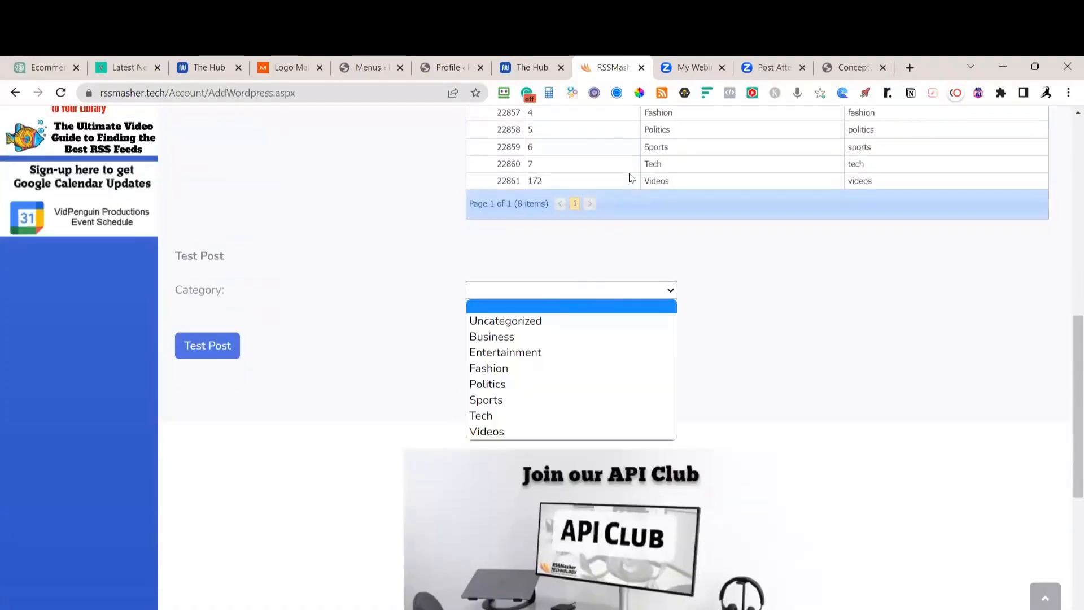
left_click(647, 167)
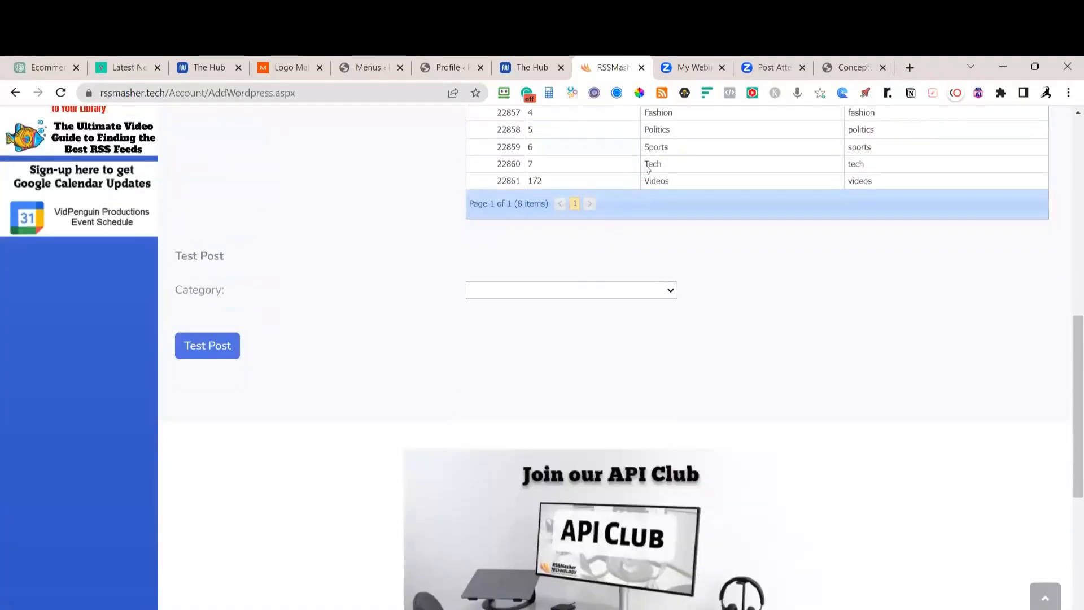
left_click(534, 295)
left_click(493, 416)
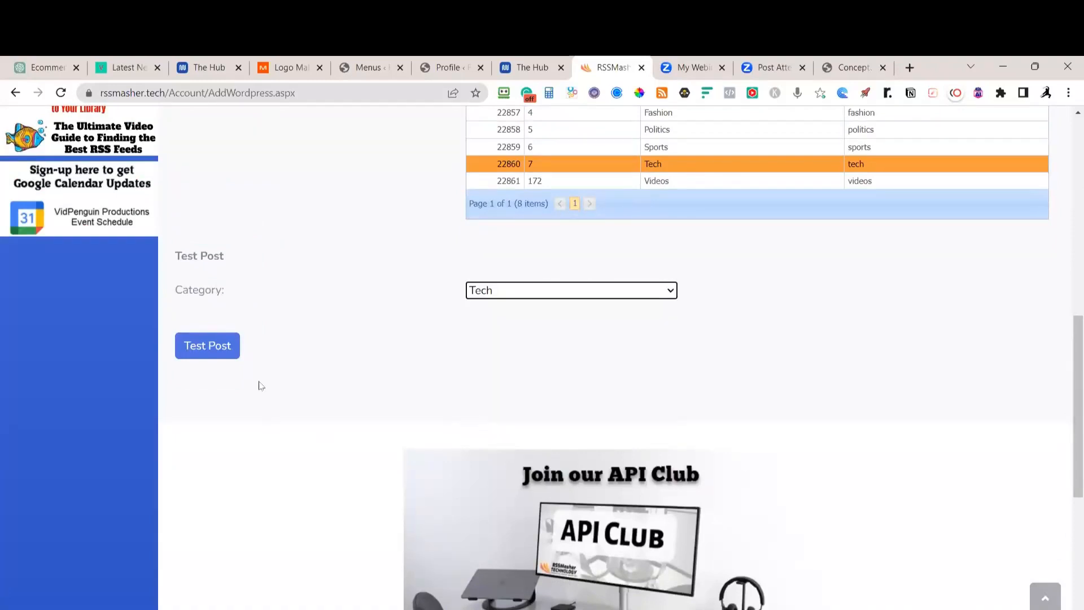
left_click(204, 353)
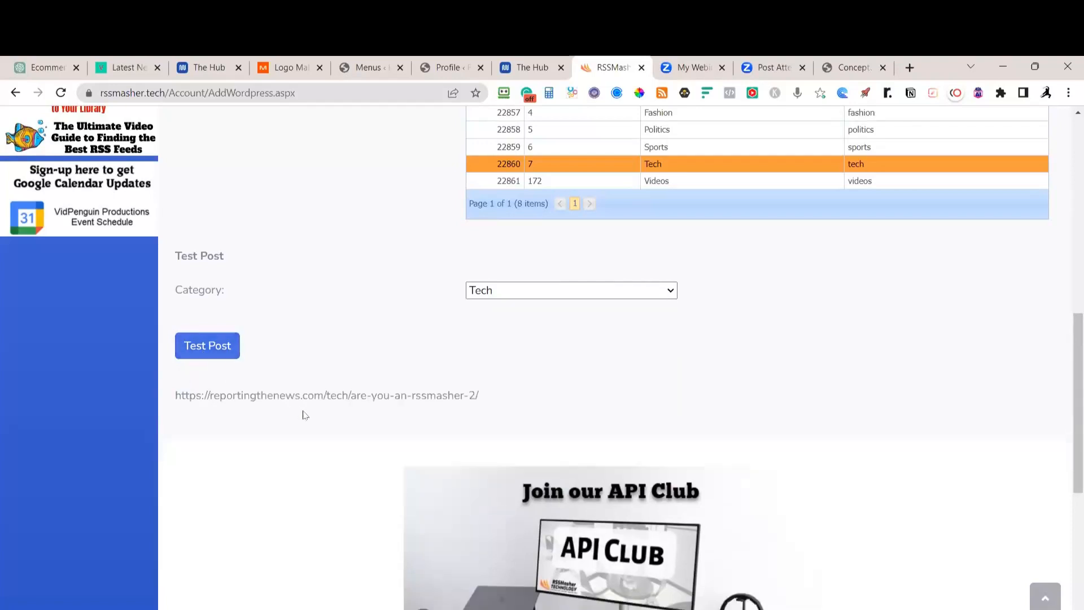
left_click_drag(489, 397, 142, 400)
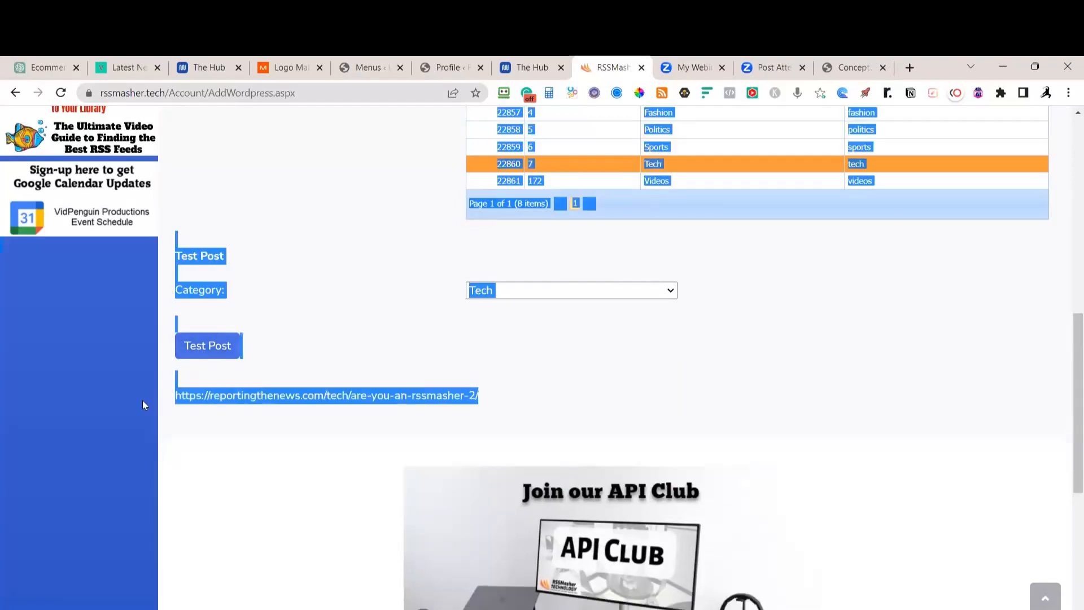
left_click(157, 404)
left_click_drag(480, 398, 177, 395)
key("ctrl+c")
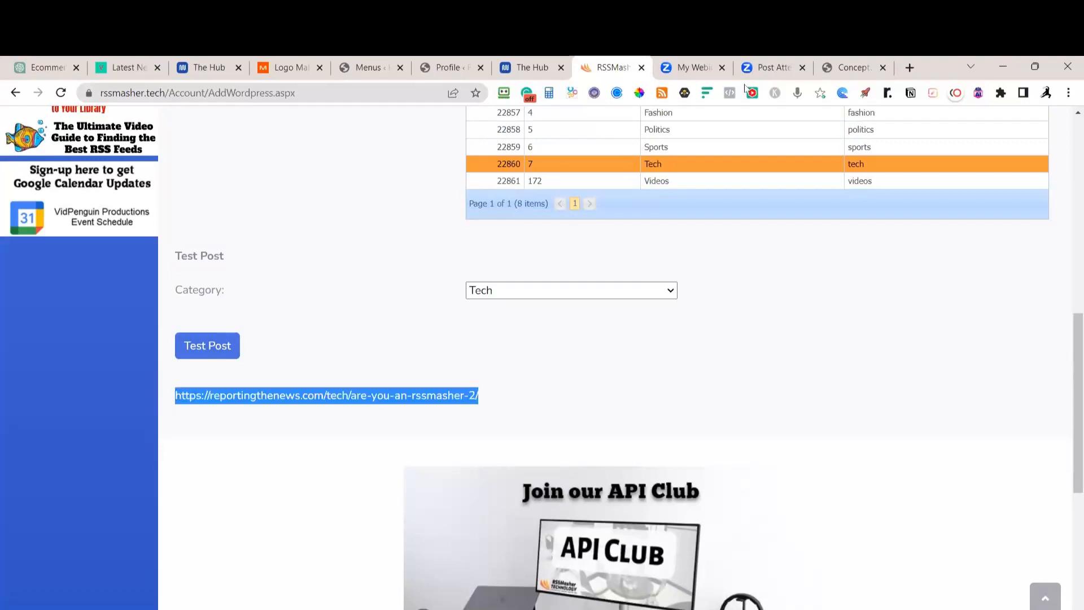
left_click(910, 67)
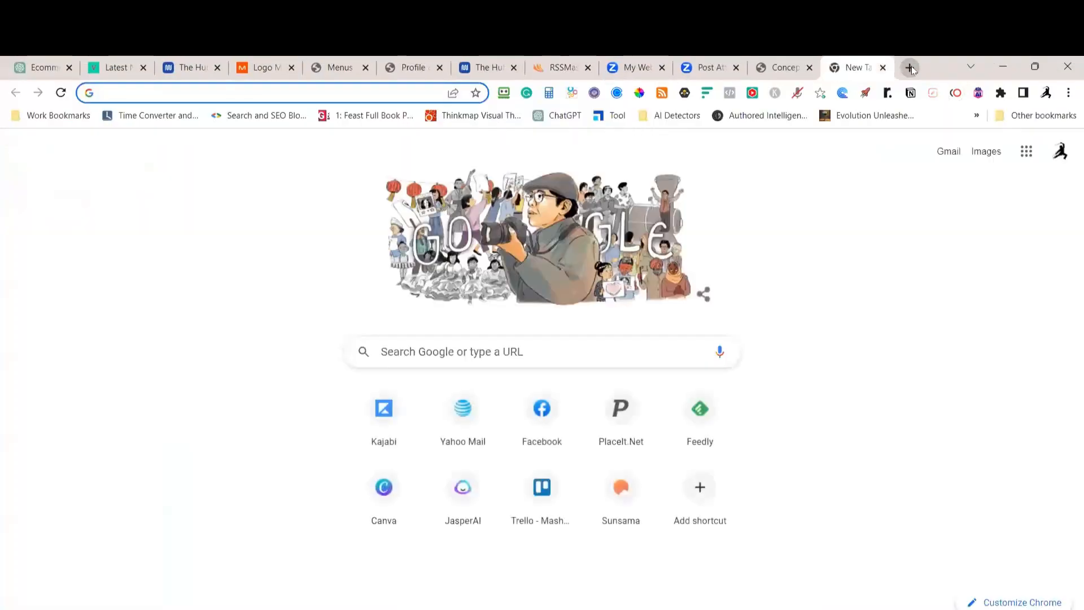
Load the 'Are You an RSSMasher?' test post, read through it, then go to the ReportingTheNews homepage
key("ctrl+v")
key("Return")
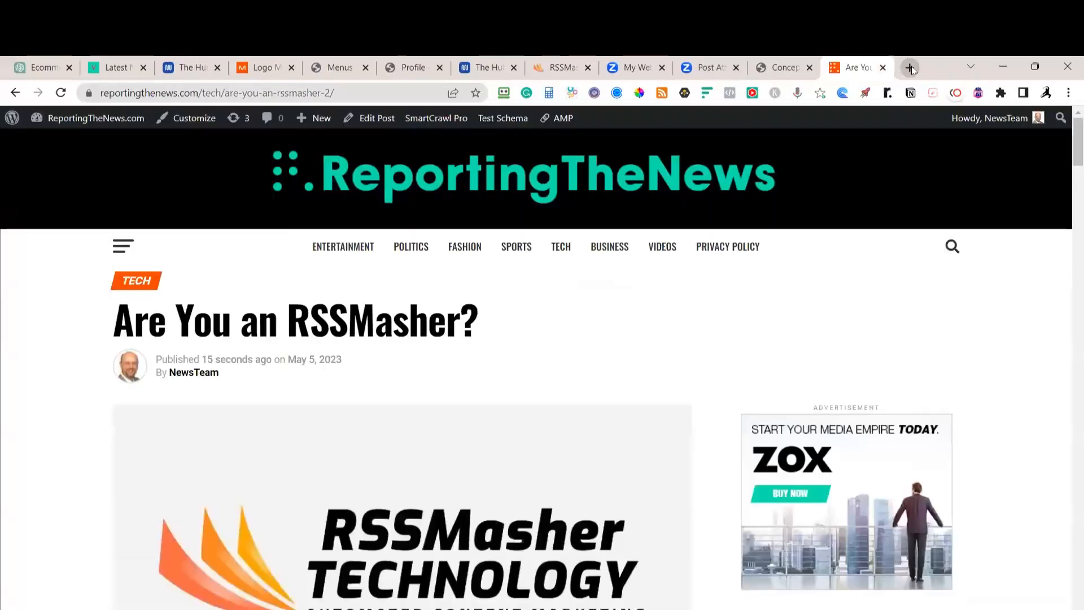
scroll(589, 344, "down", 9)
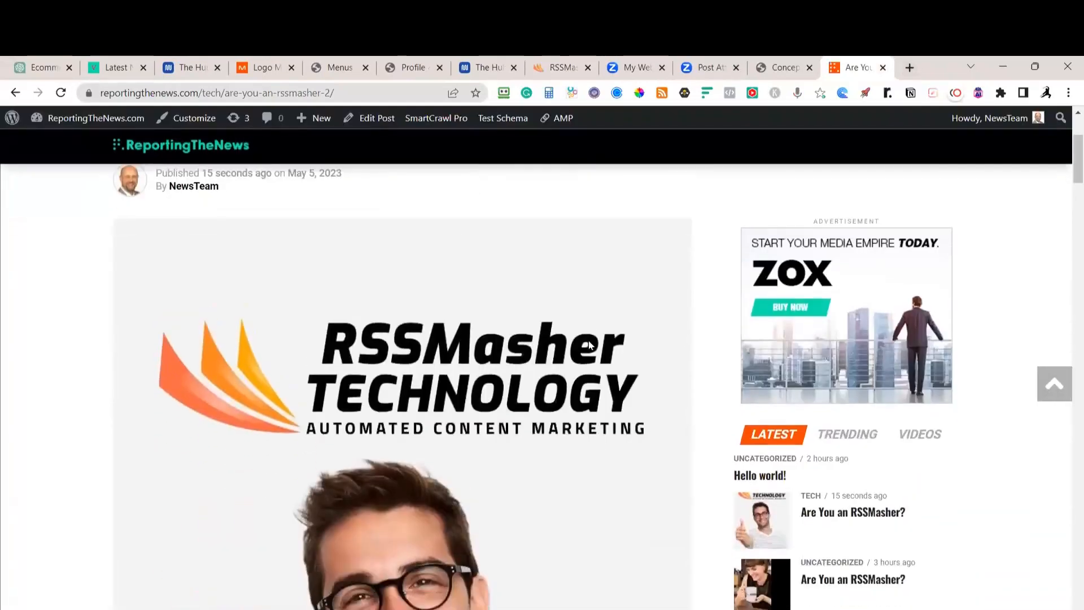
scroll(589, 345, "down", 12)
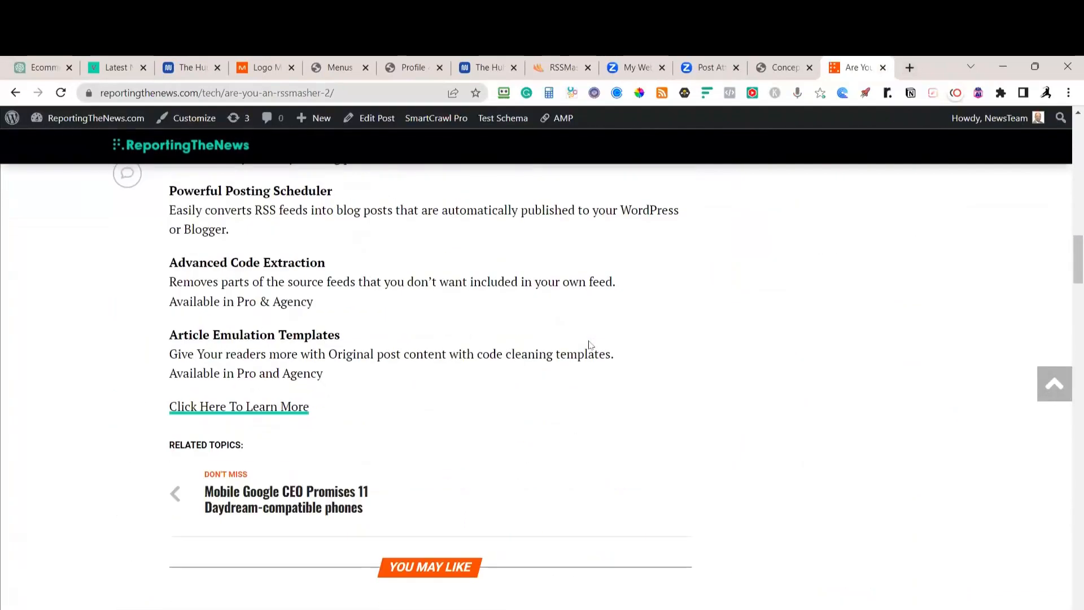
scroll(589, 345, "up", 20)
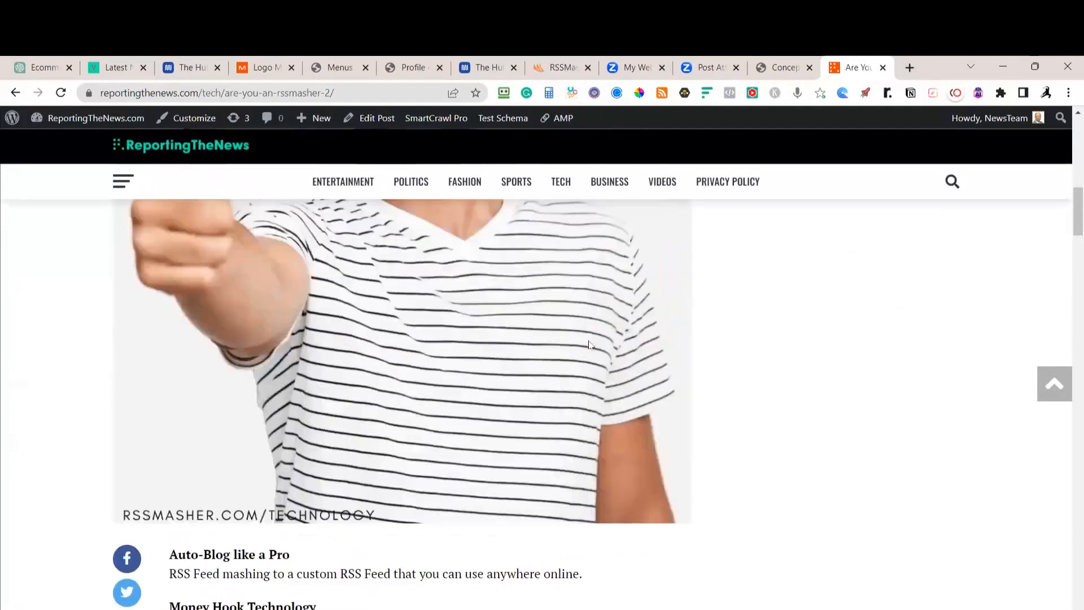
scroll(589, 344, "up", 2)
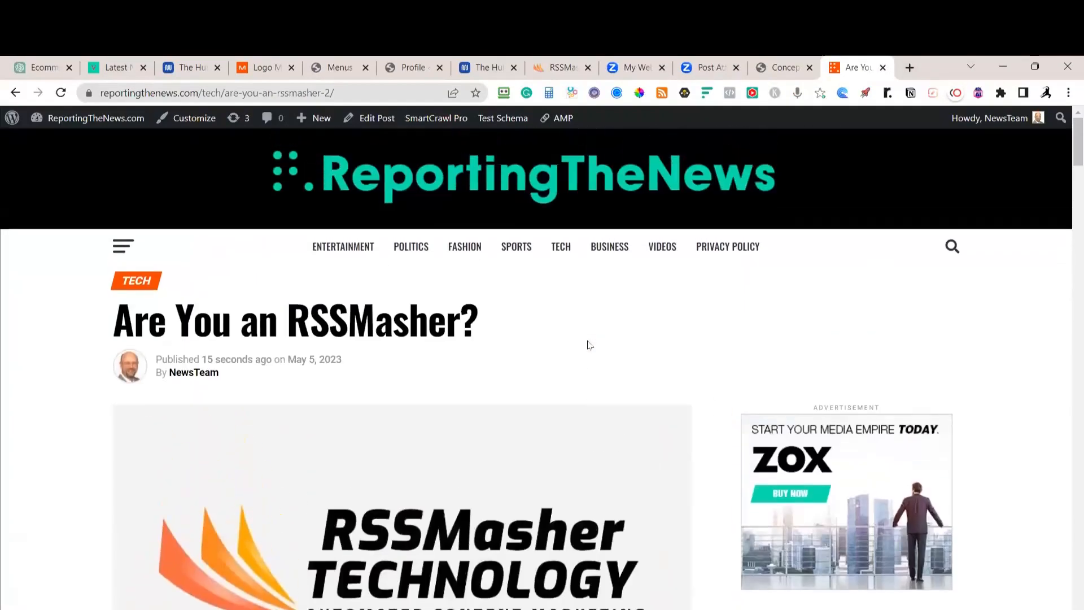
left_click(476, 176)
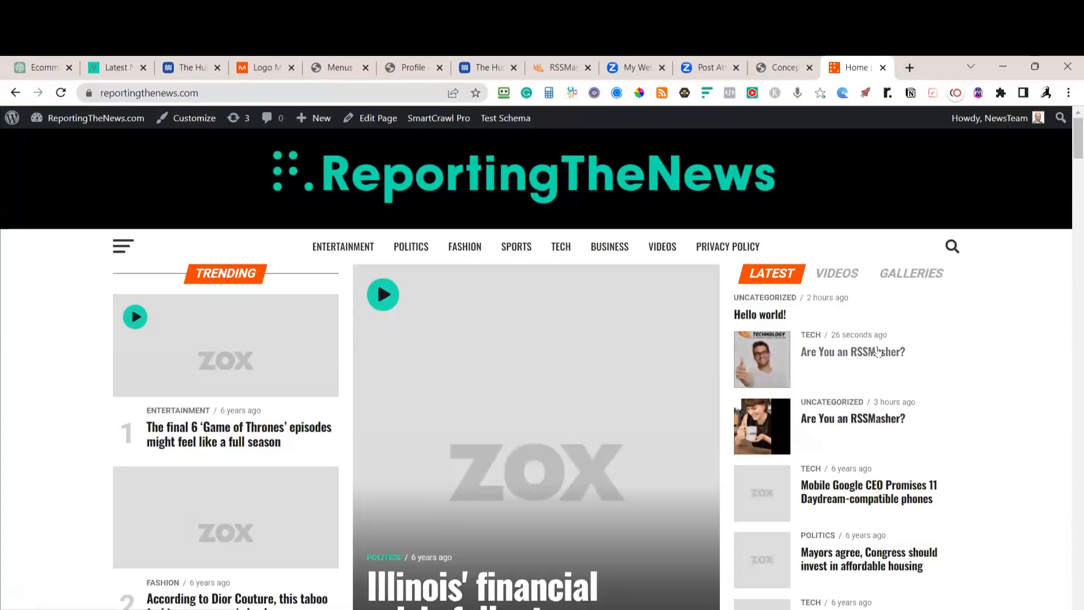
mouse_move(62, 119)
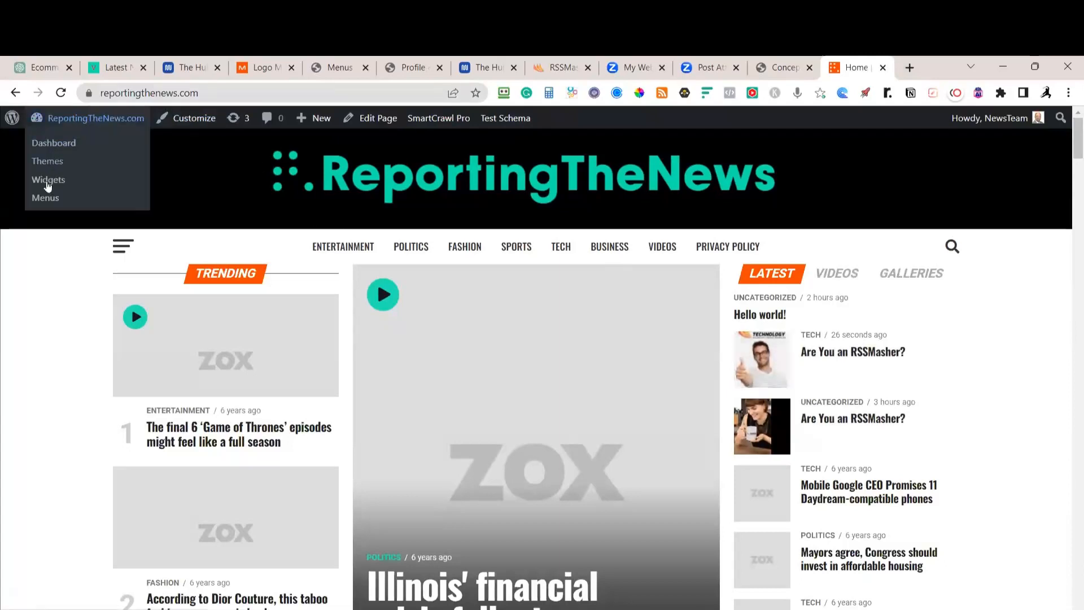
In All Posts, select the 12:20 pm and 9:37 am 'Are You an RSSMasher?' posts
left_click(56, 145)
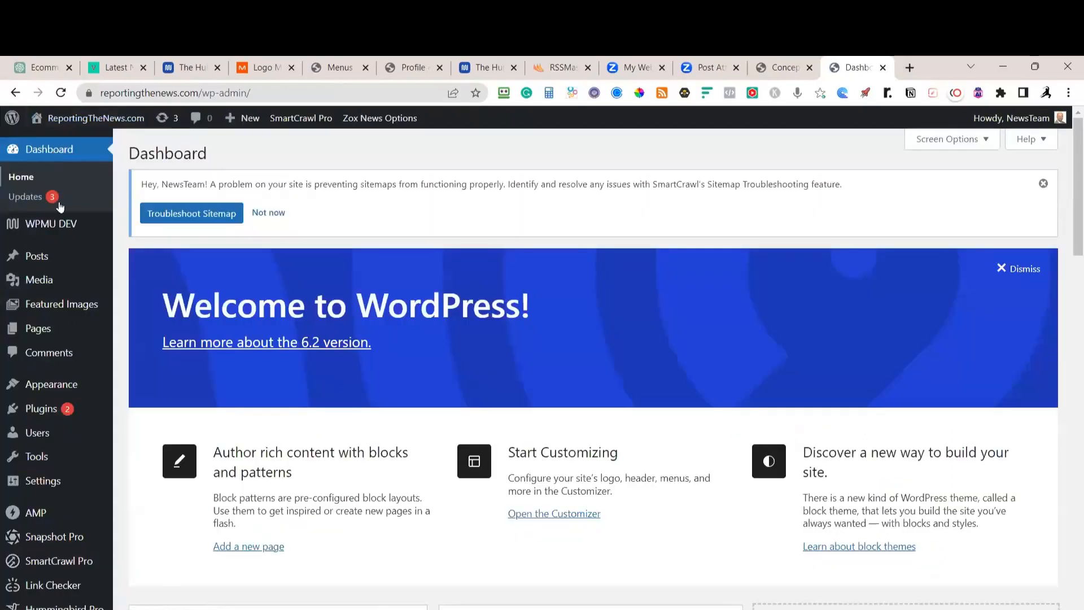
mouse_move(33, 255)
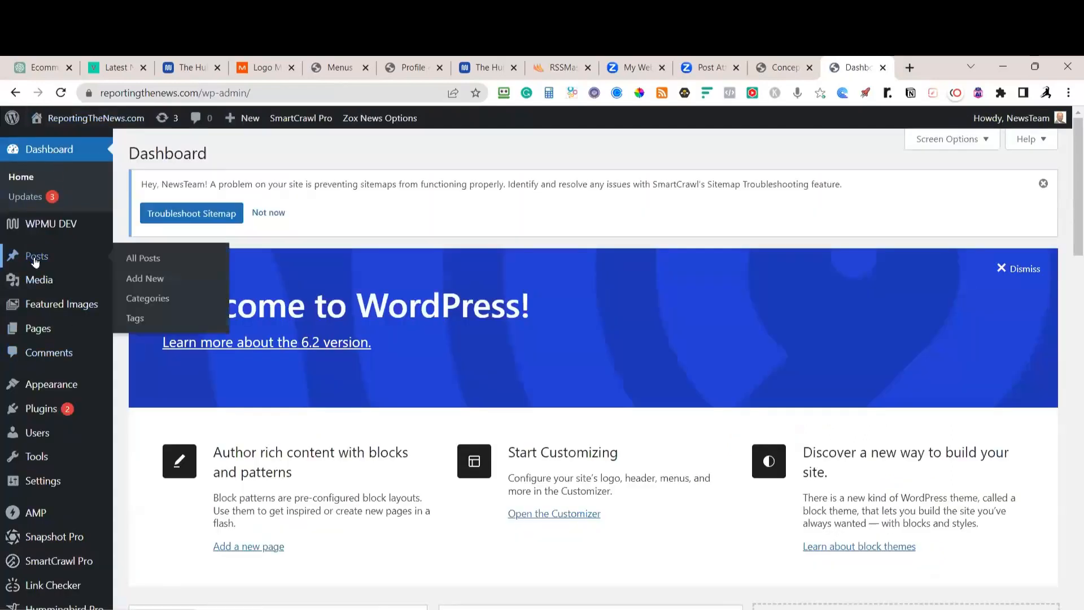
left_click(142, 263)
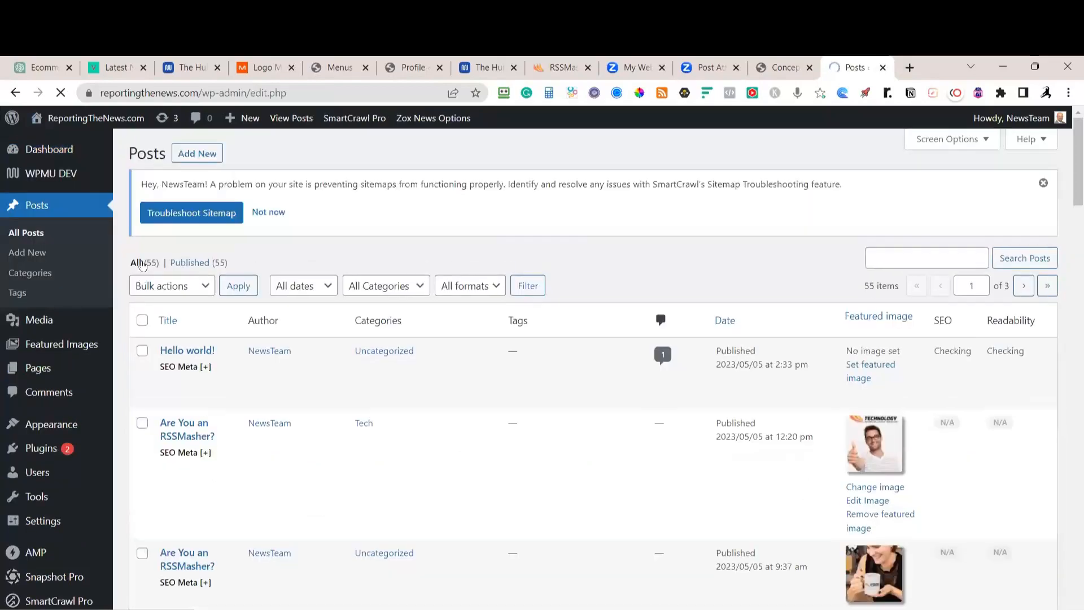
scroll(516, 348, "down", 10)
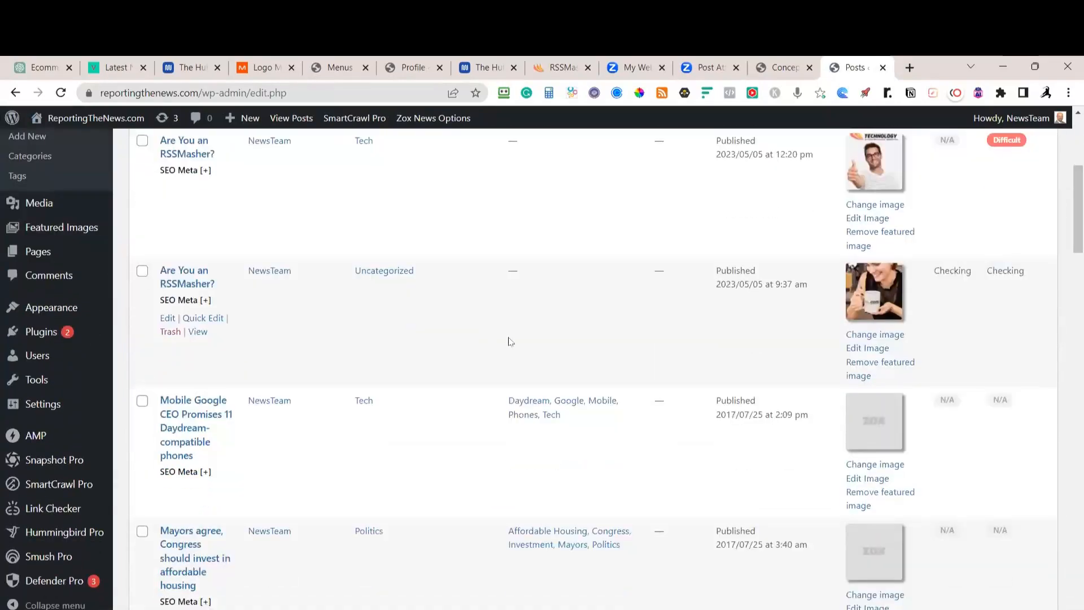
scroll(515, 348, "up", 9)
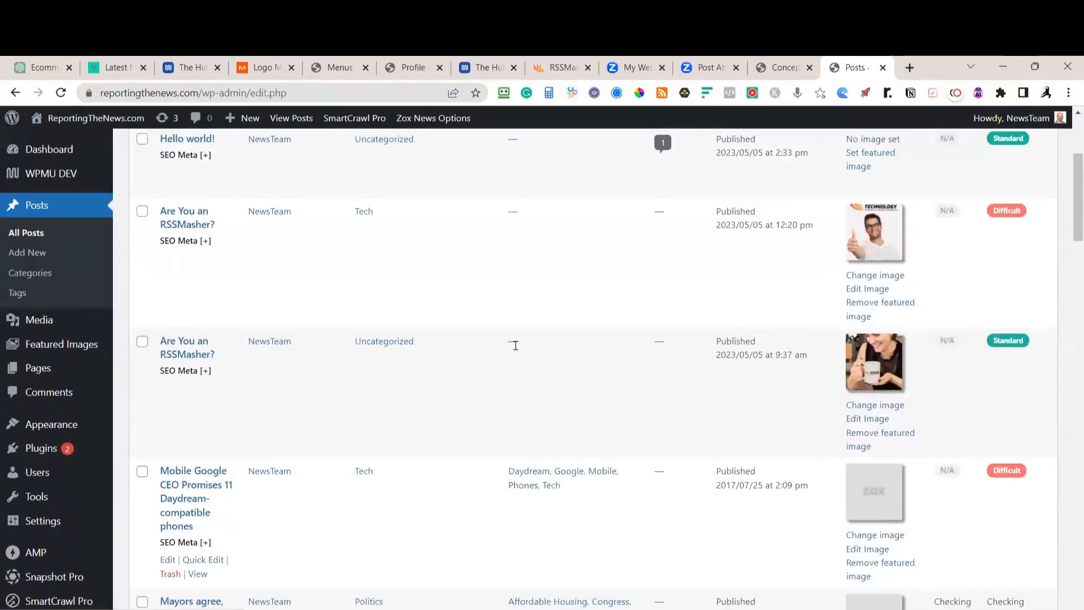
left_click(142, 211)
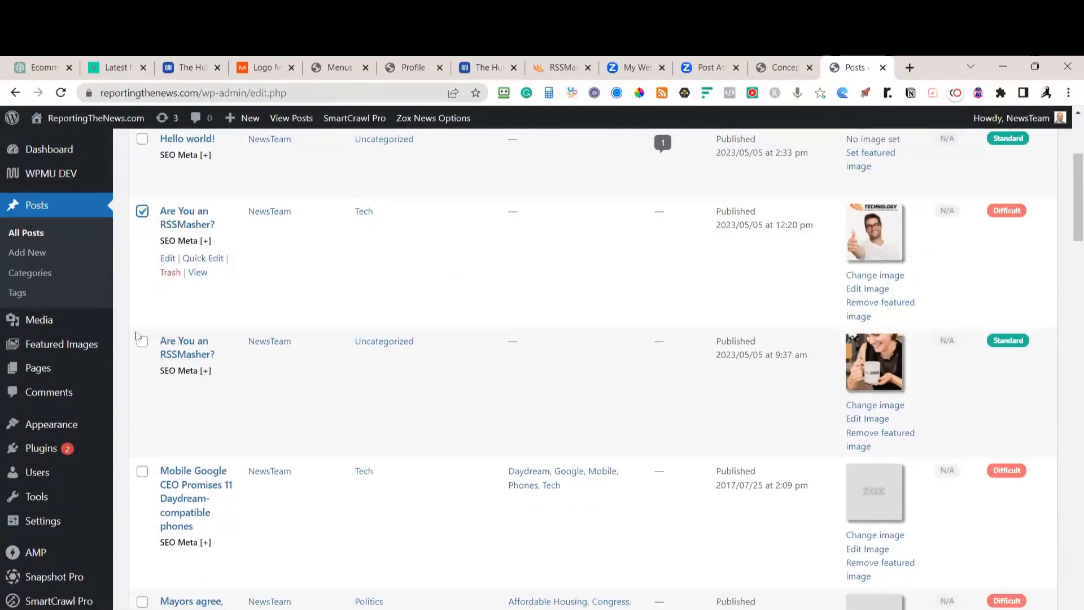
left_click(142, 344)
scroll(308, 361, "up", 3)
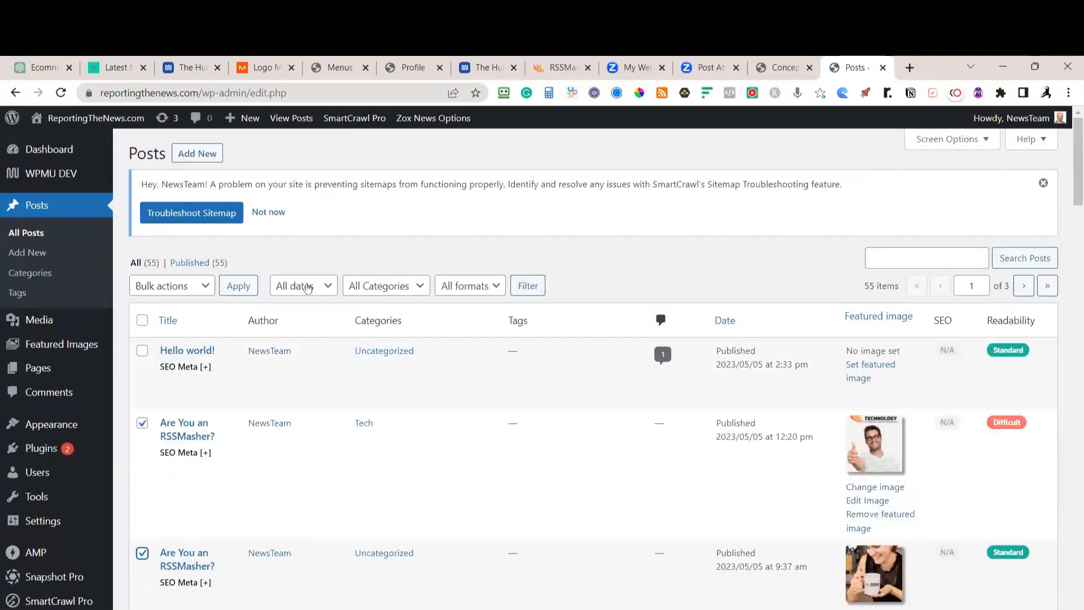
Bulk edit both posts to add the Featured tag and update them
left_click(194, 291)
left_click(159, 318)
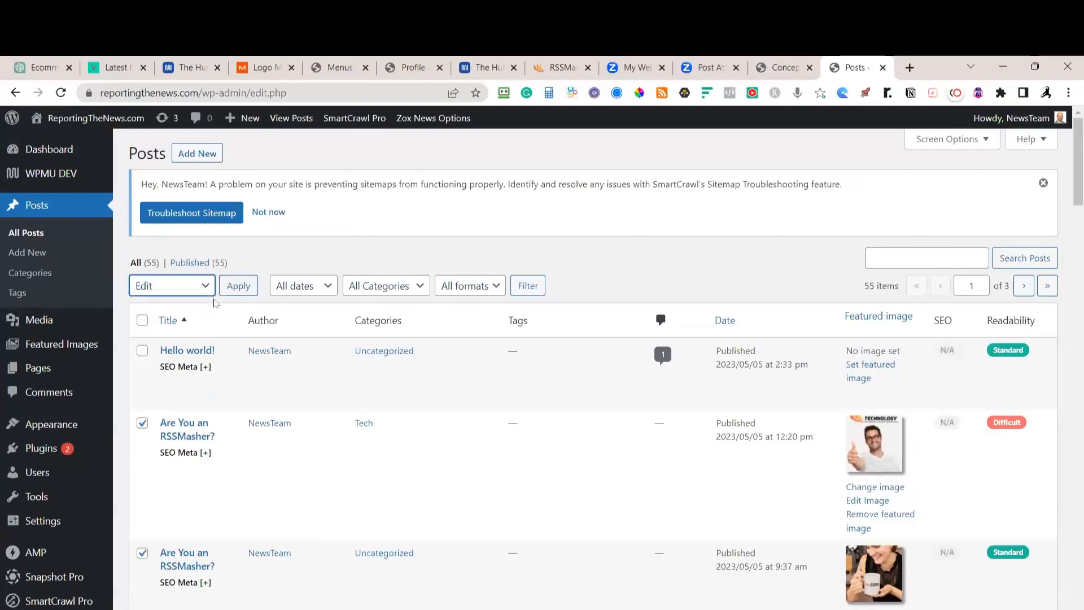
left_click(236, 294)
left_click(630, 391)
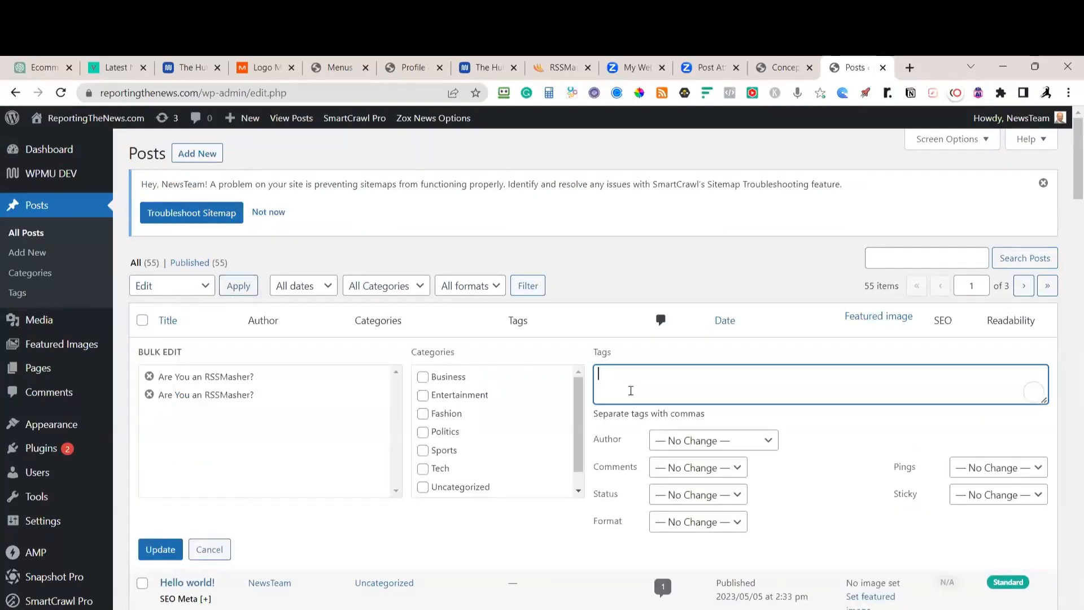
type("Fe")
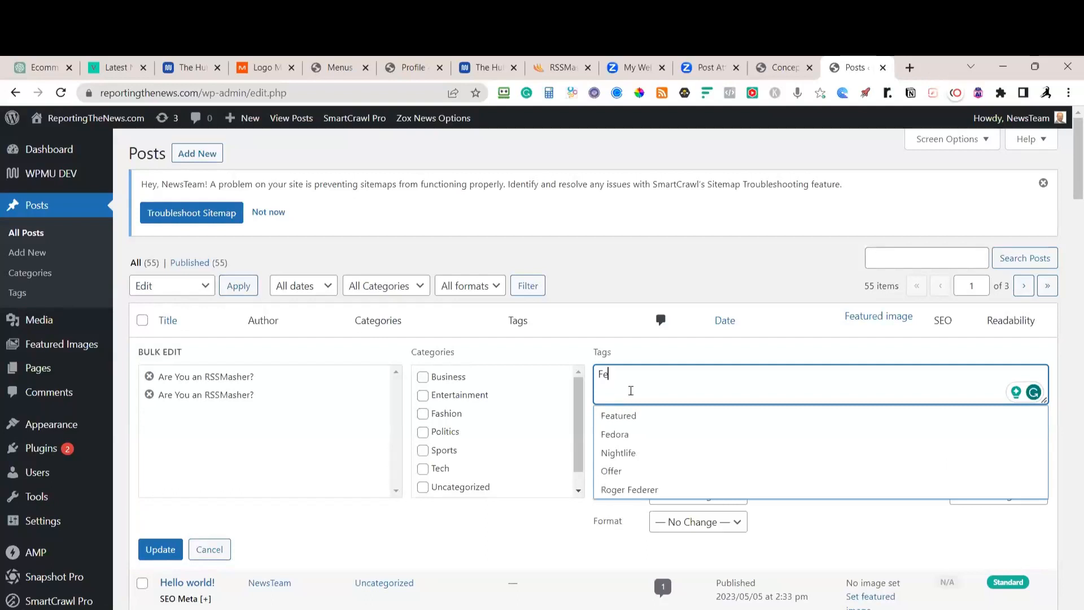
left_click(636, 407)
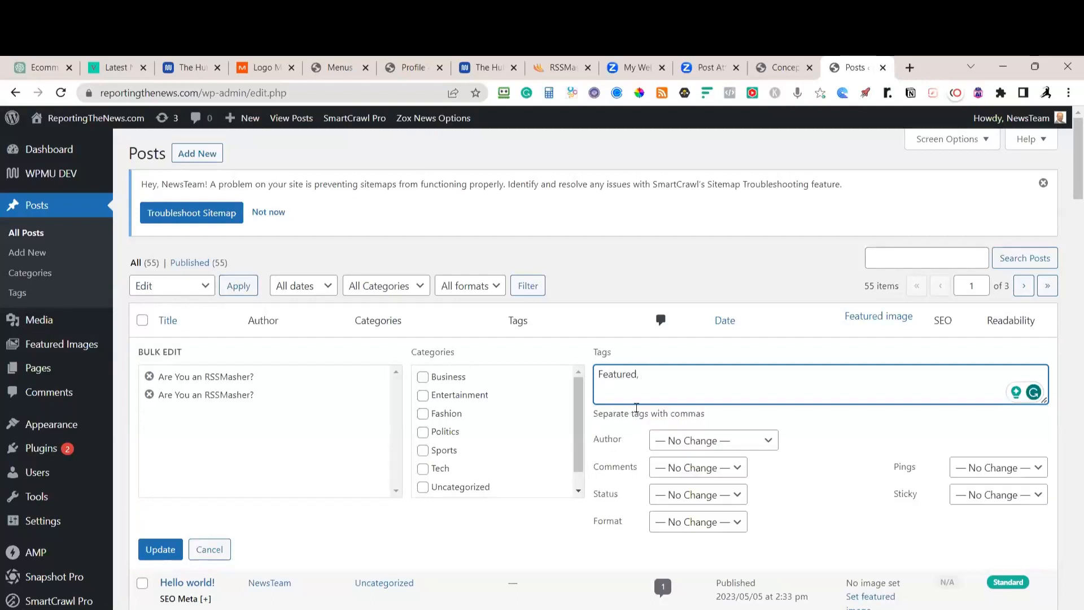
left_click(171, 552)
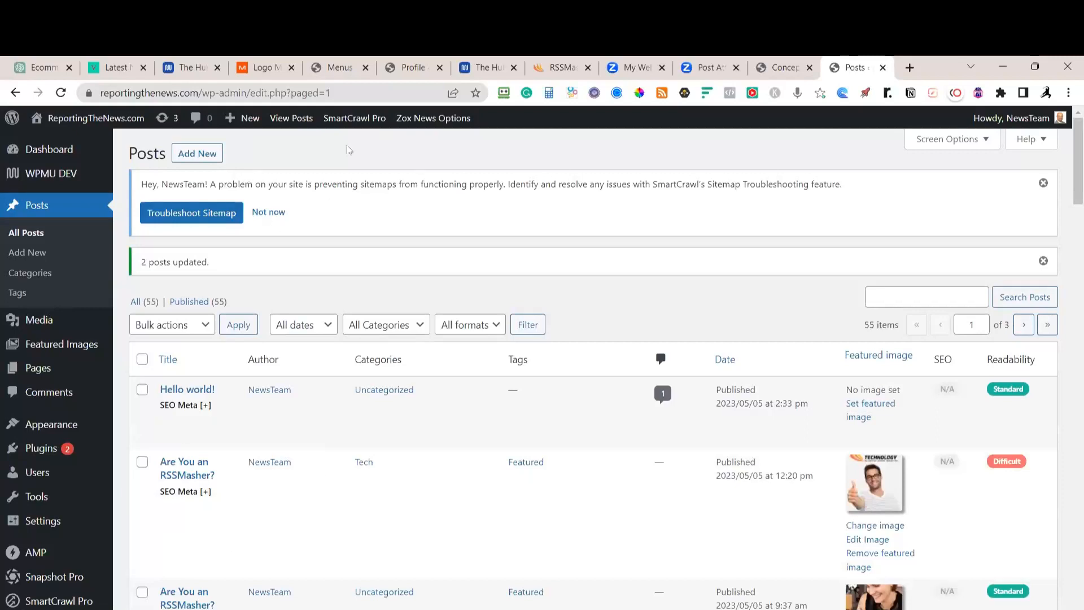
Visit the live ReportingTheNews front page from the admin bar
mouse_move(106, 117)
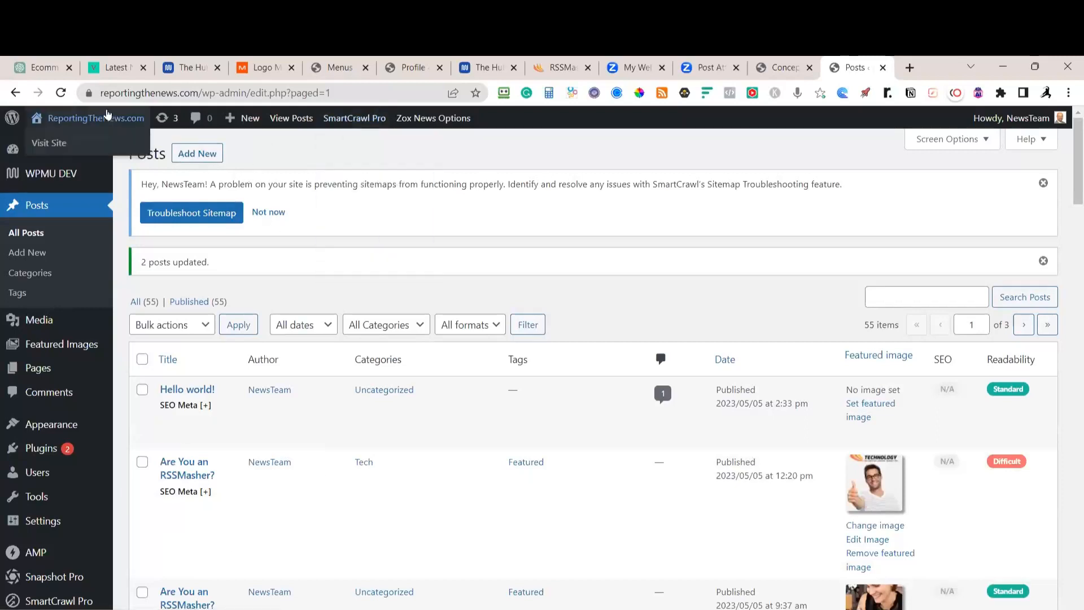
left_click(59, 145)
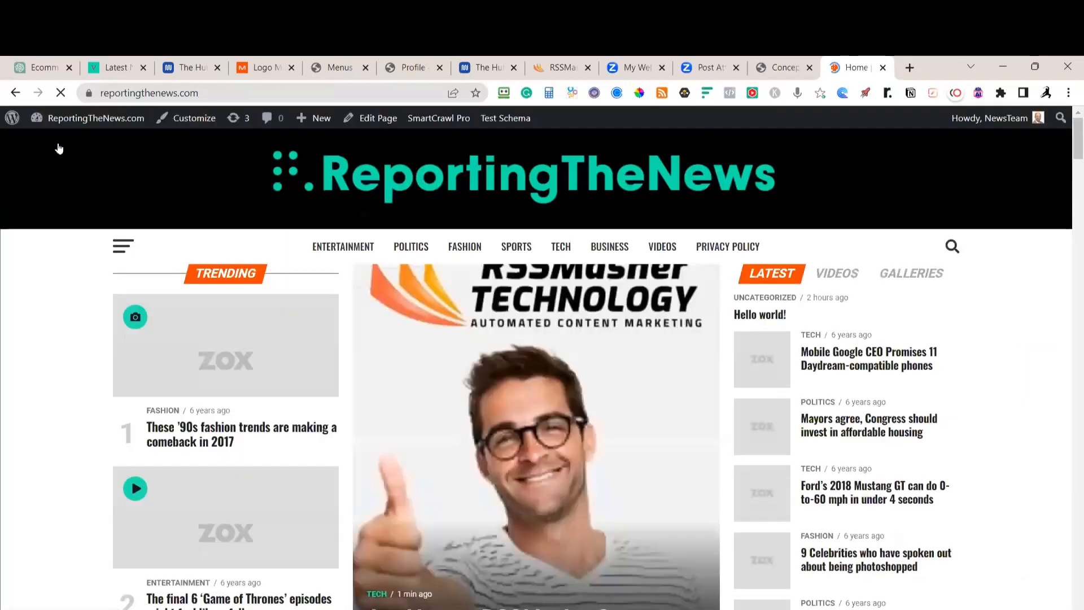
scroll(683, 390, "down", 10)
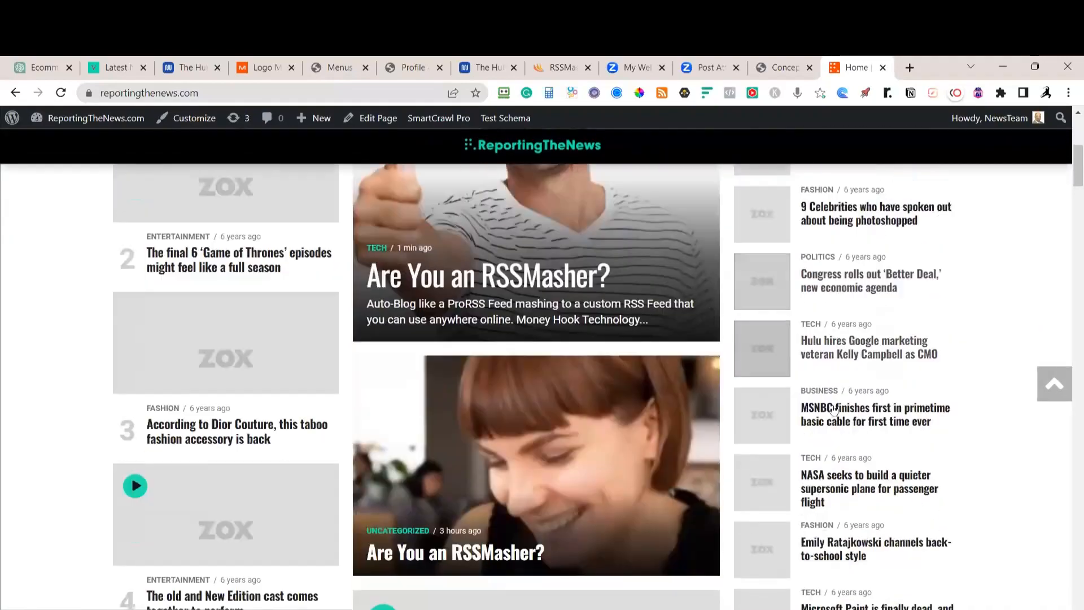
scroll(835, 408, "up", 10)
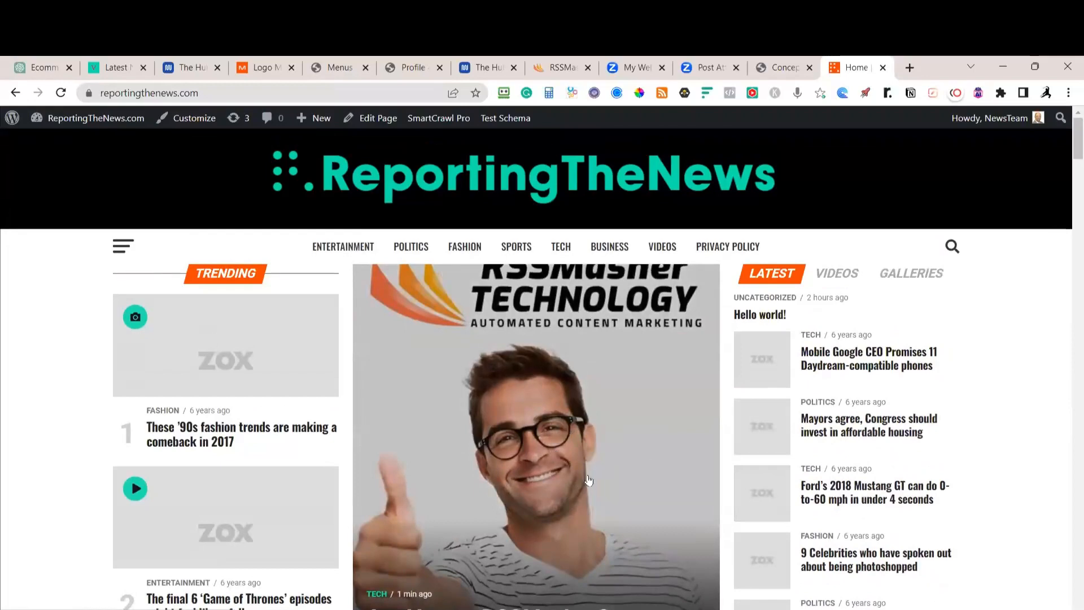
Browse the TECH category page to find the 'Are You an RSSMasher?' post
mouse_move(565, 251)
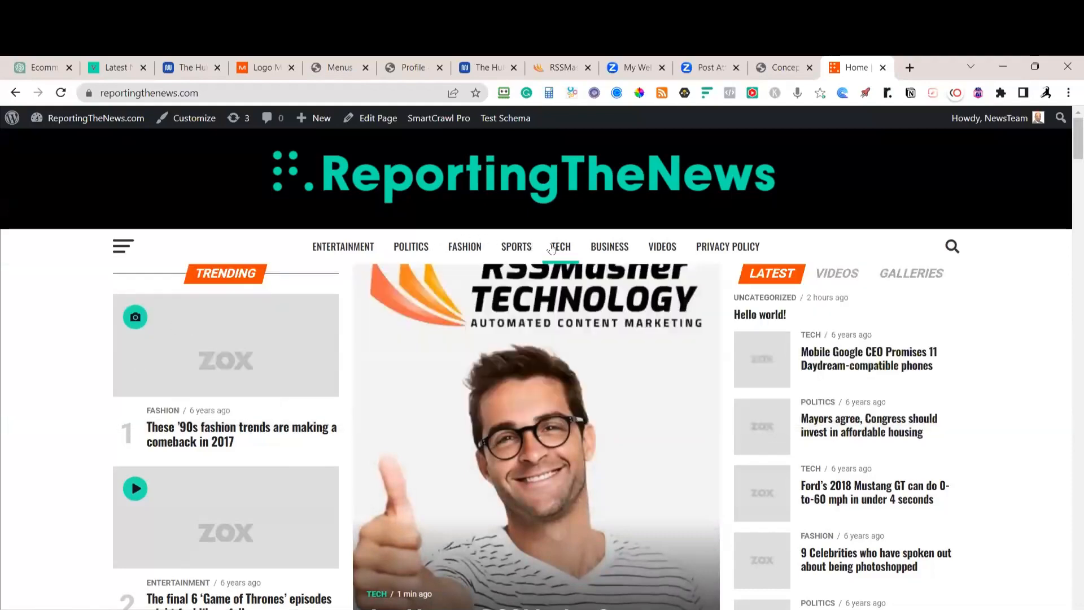
left_click(556, 252)
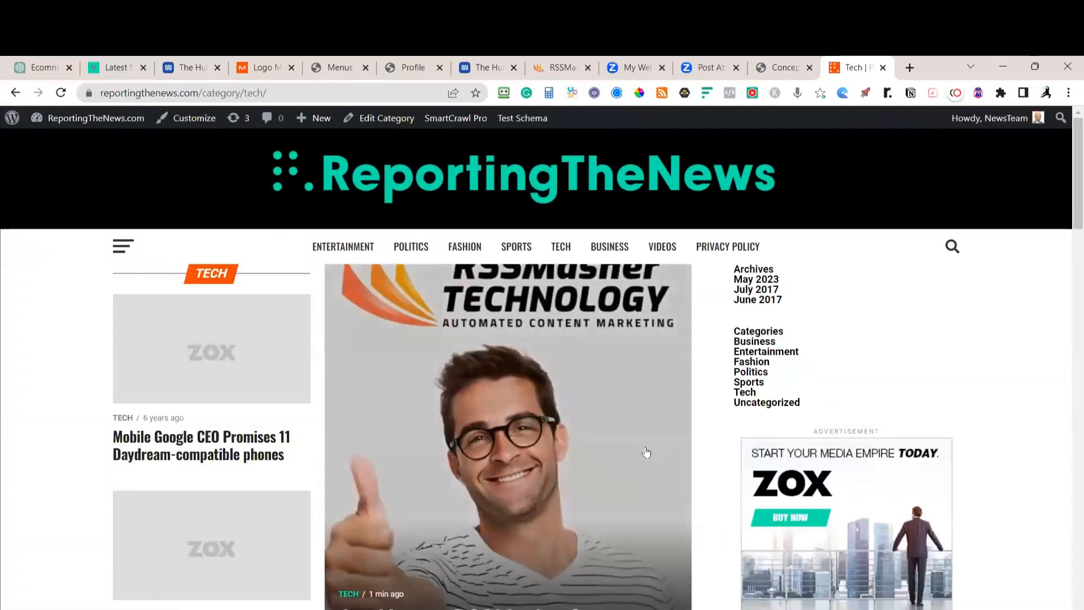
scroll(674, 403, "down", 4)
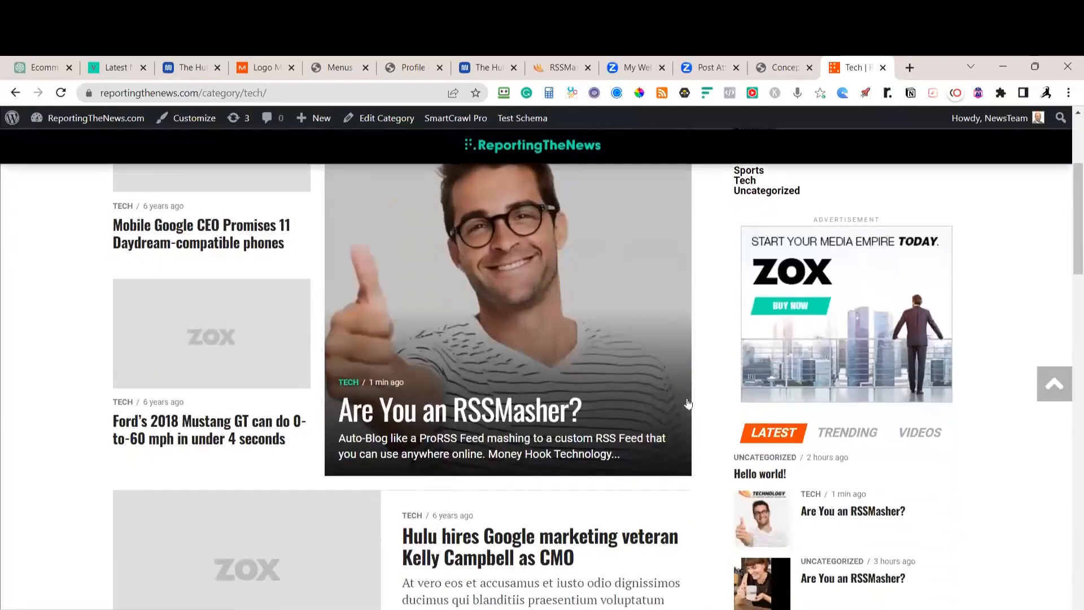
scroll(687, 403, "up", 3)
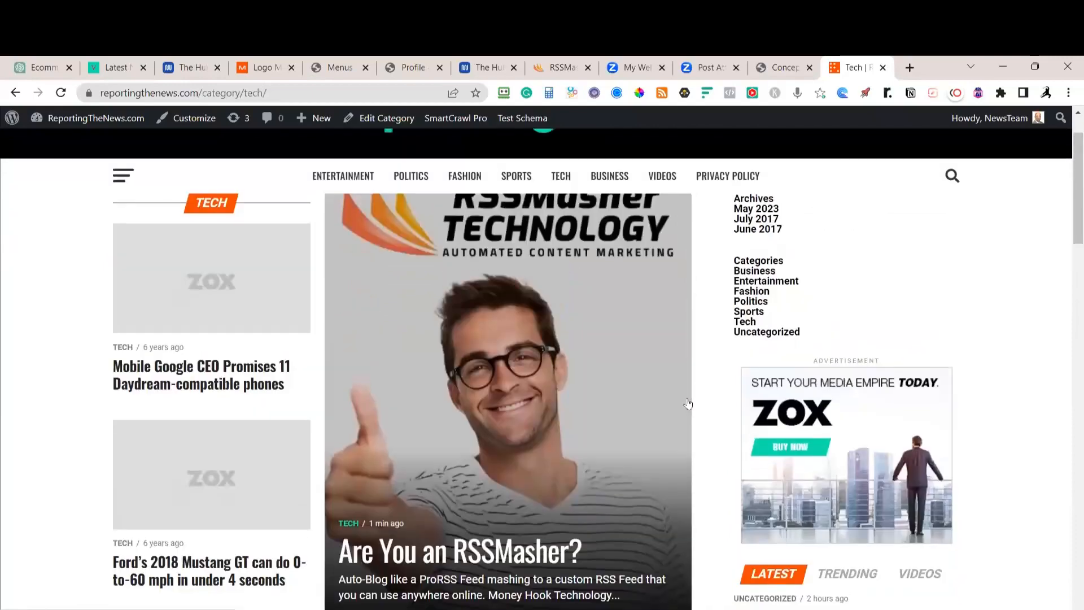
scroll(688, 403, "up", 2)
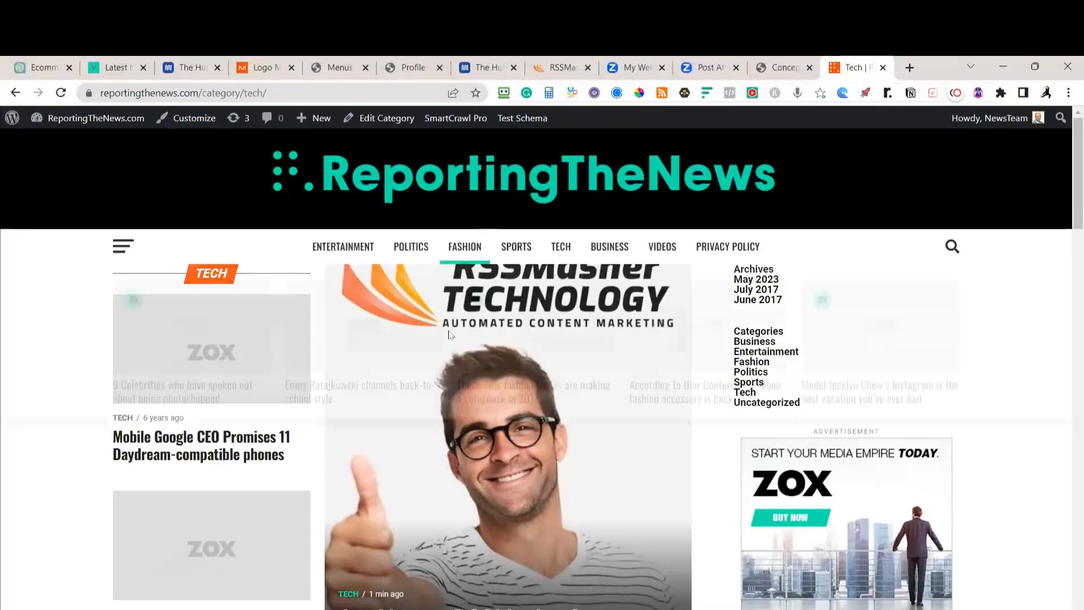
scroll(585, 377, "down", 4)
scroll(598, 346, "down", 4)
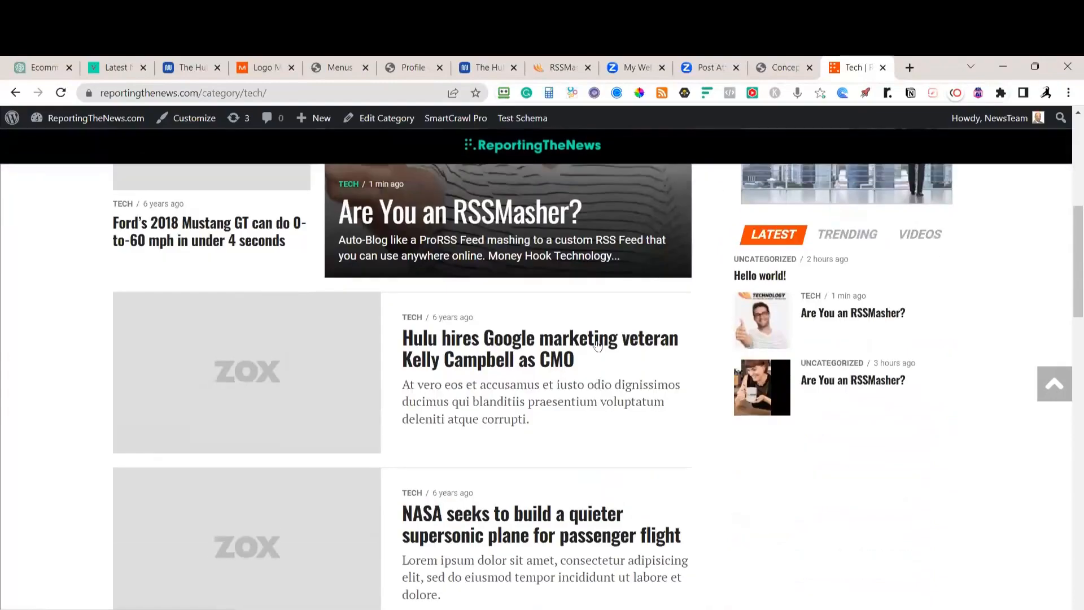
scroll(591, 366, "up", 8)
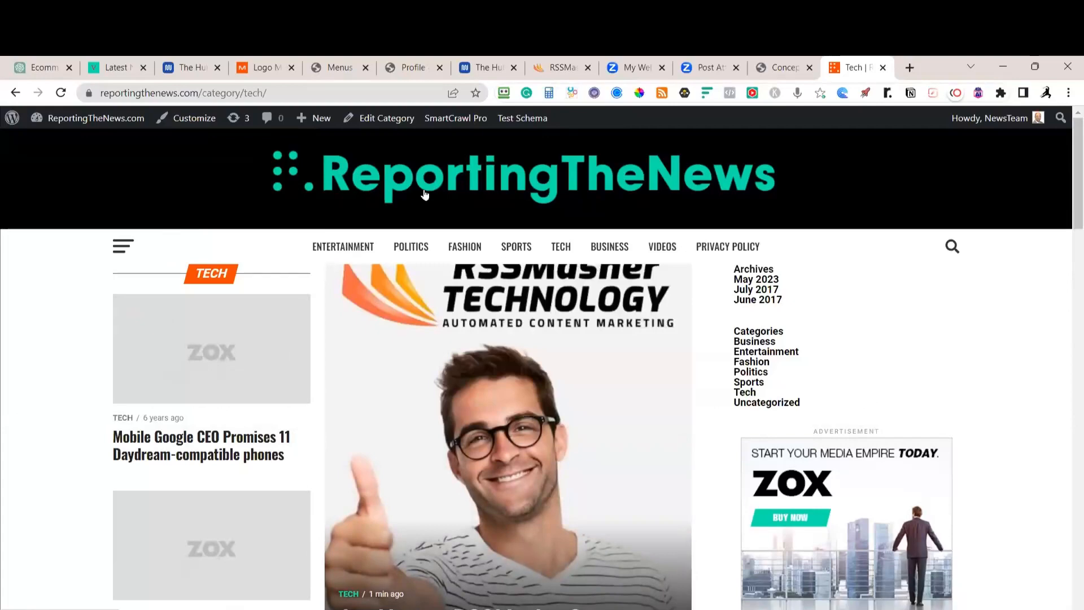
Return to the homepage and confirm 'Are You an RSSMasher?' is the lead featured story
left_click(425, 187)
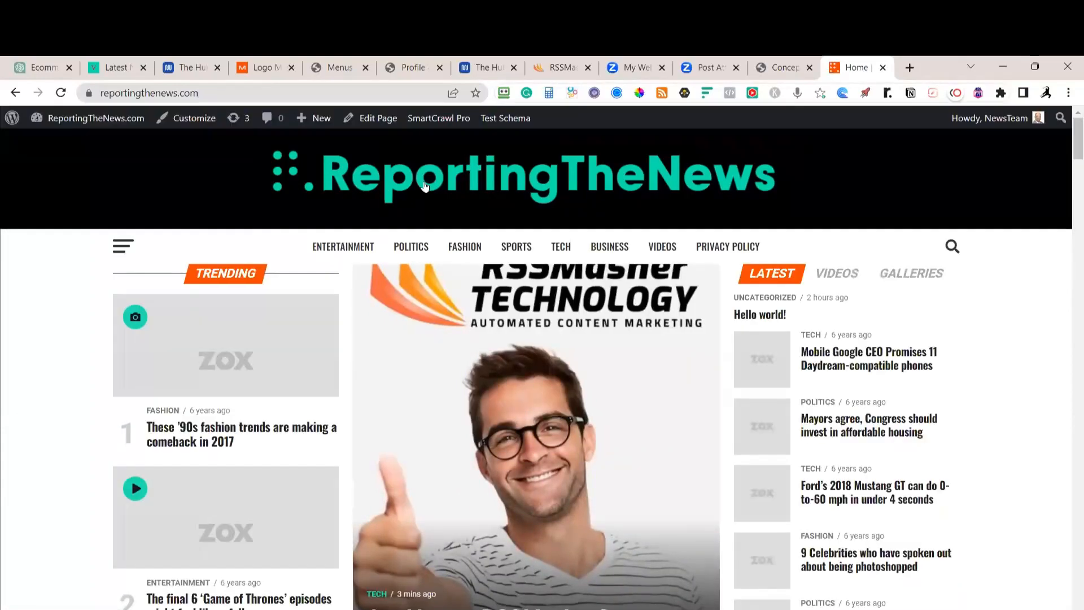
scroll(508, 339, "down", 8)
scroll(535, 371, "up", 7)
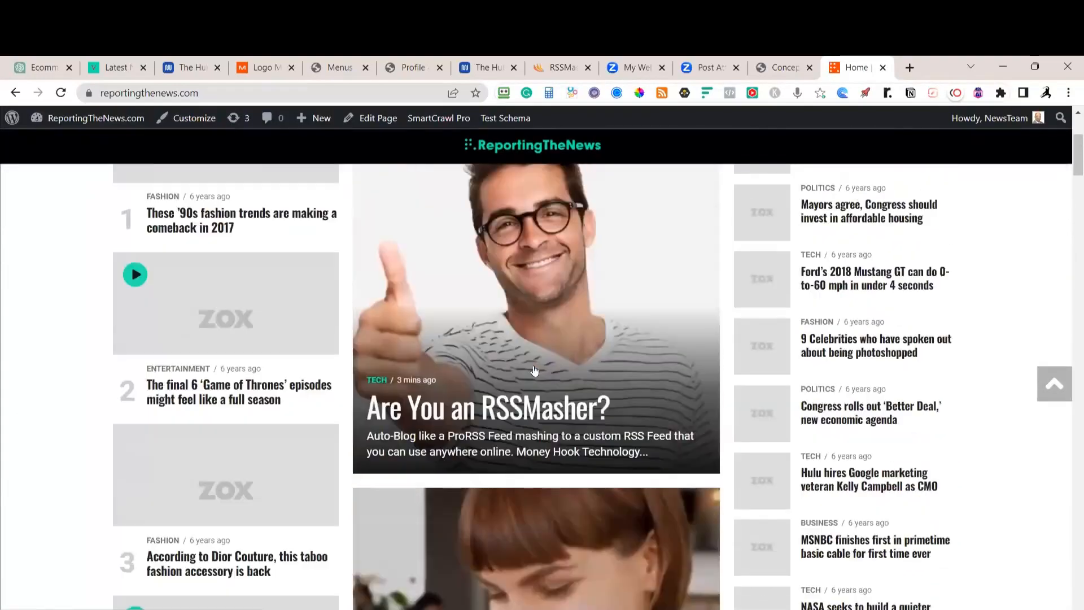
scroll(535, 371, "up", 1)
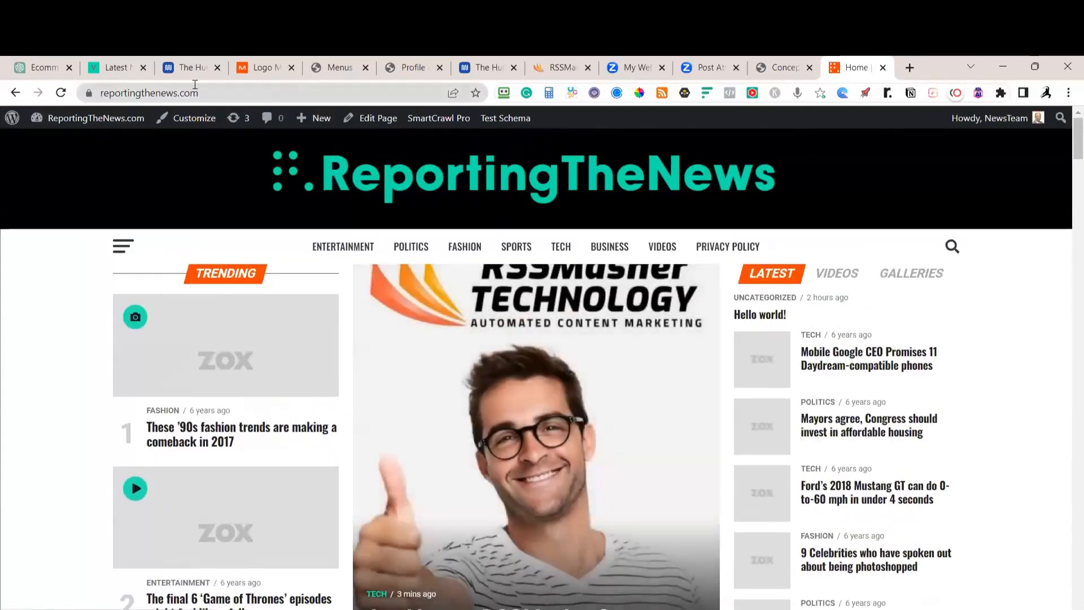
Switch to the ValleyNewspaper tab, load its homepage, and scroll through its Trending and Latest sections
left_click(126, 72)
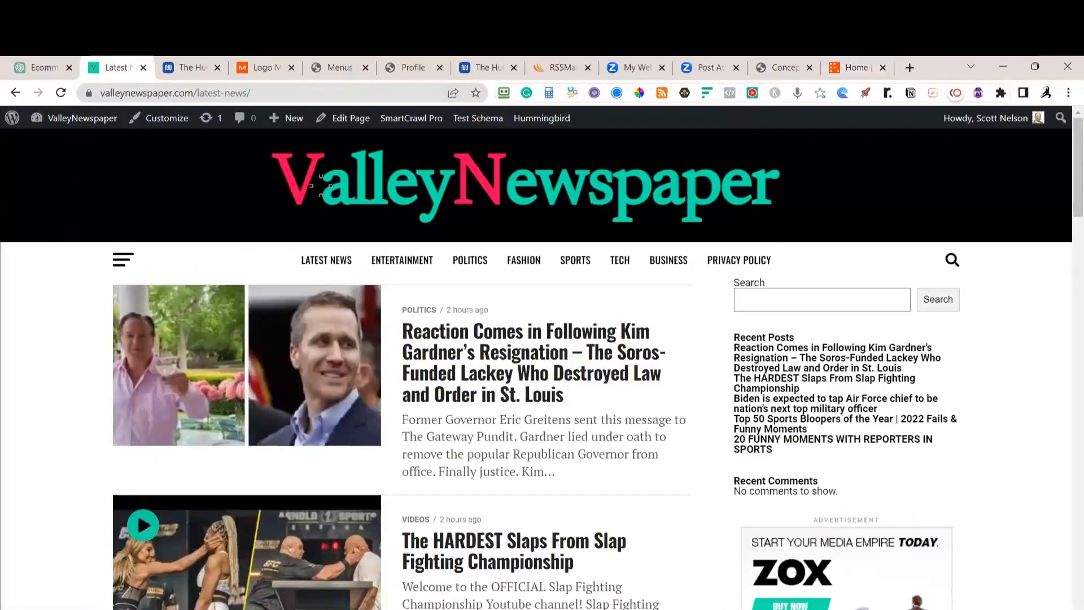
left_click(532, 199)
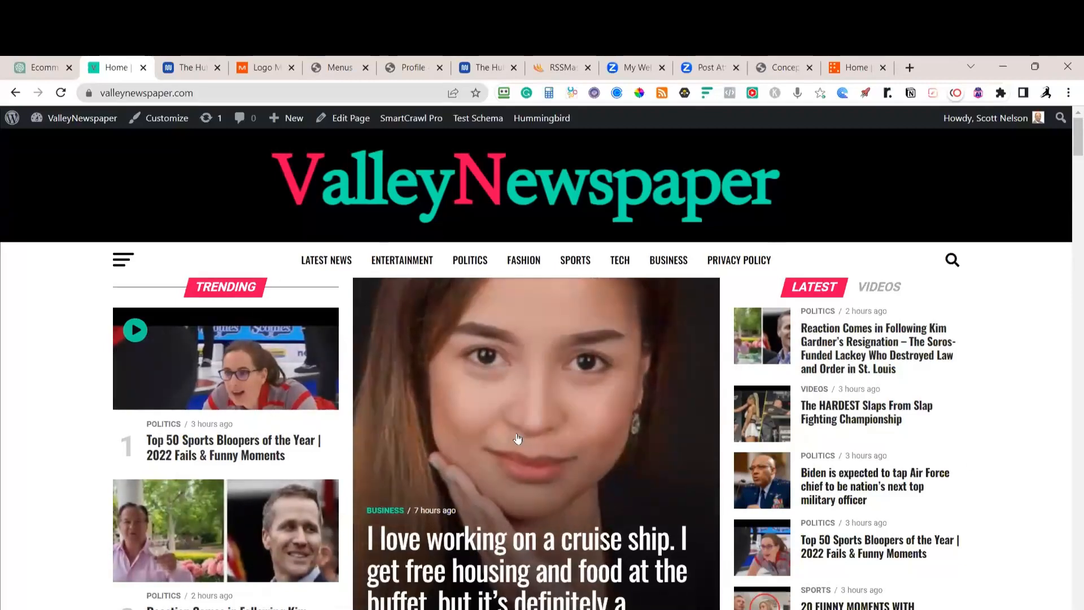
scroll(517, 438, "down", 4)
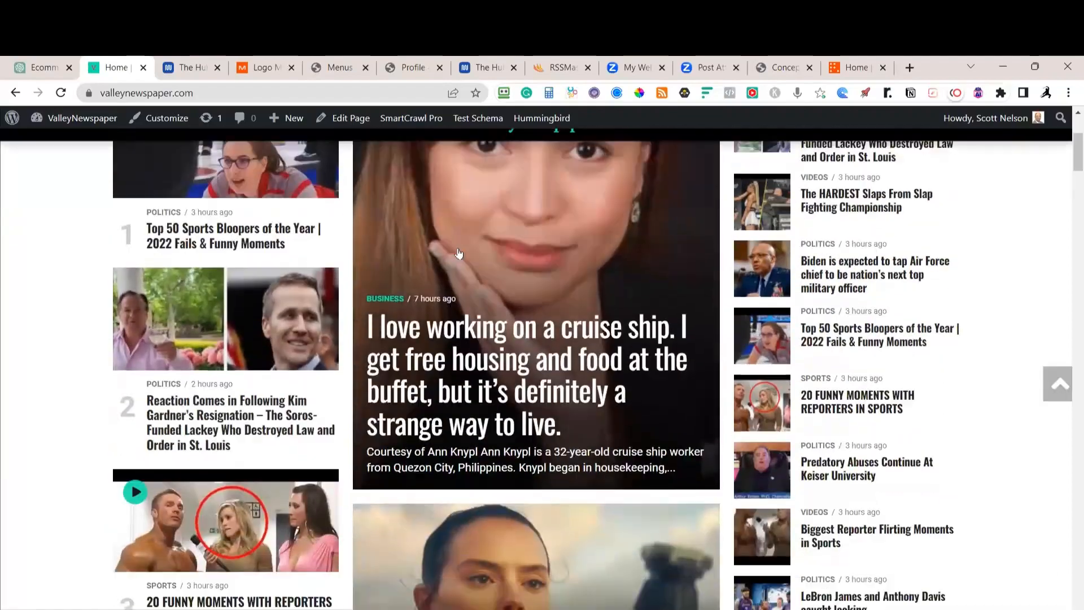
scroll(460, 254, "down", 3)
scroll(422, 141, "down", 4)
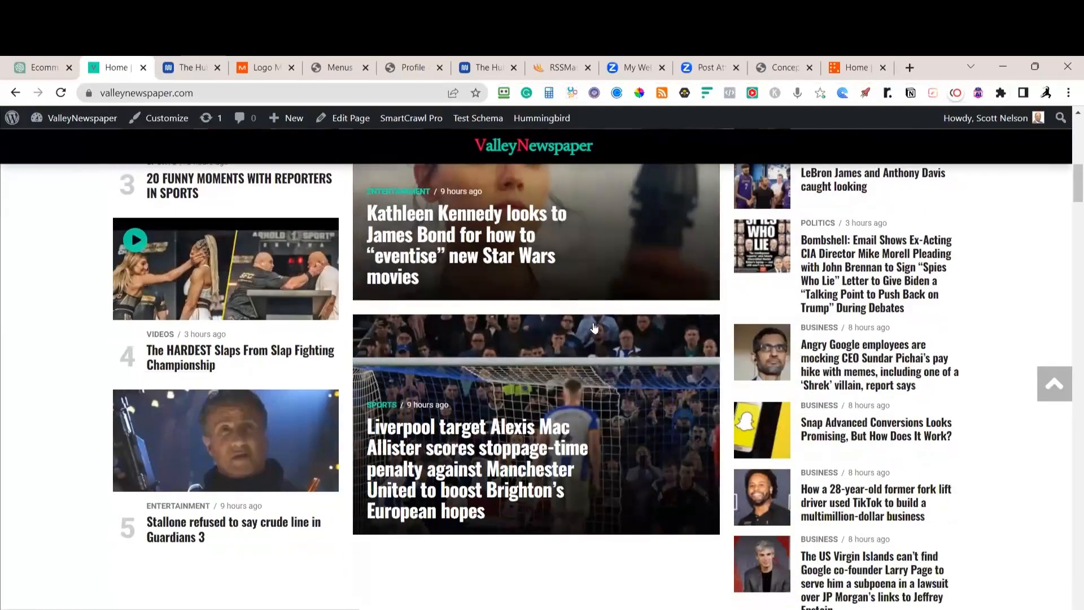
scroll(594, 328, "down", 13)
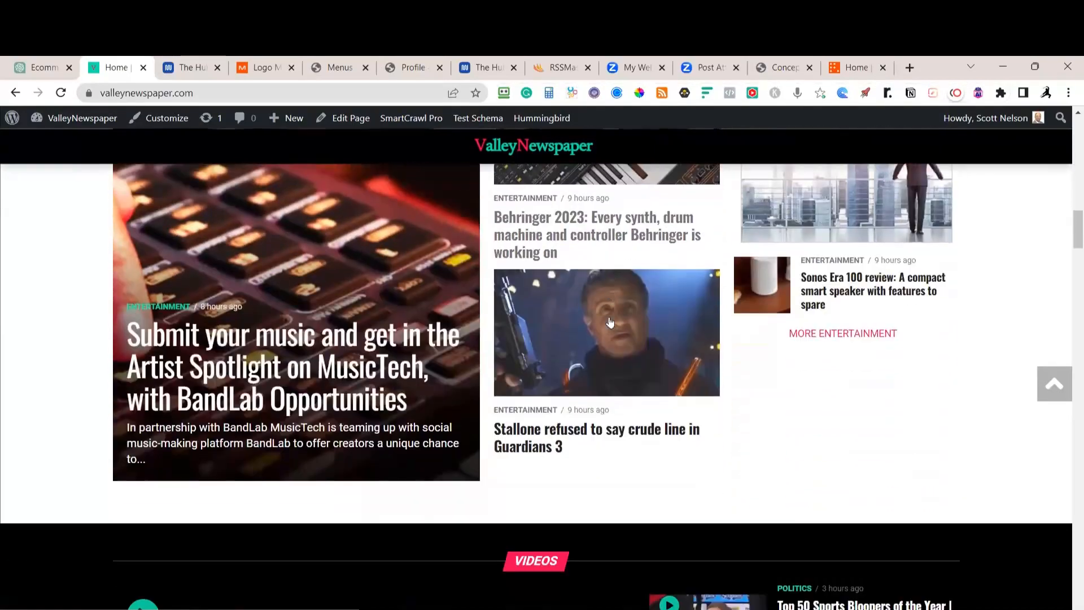
scroll(610, 322, "up", 4)
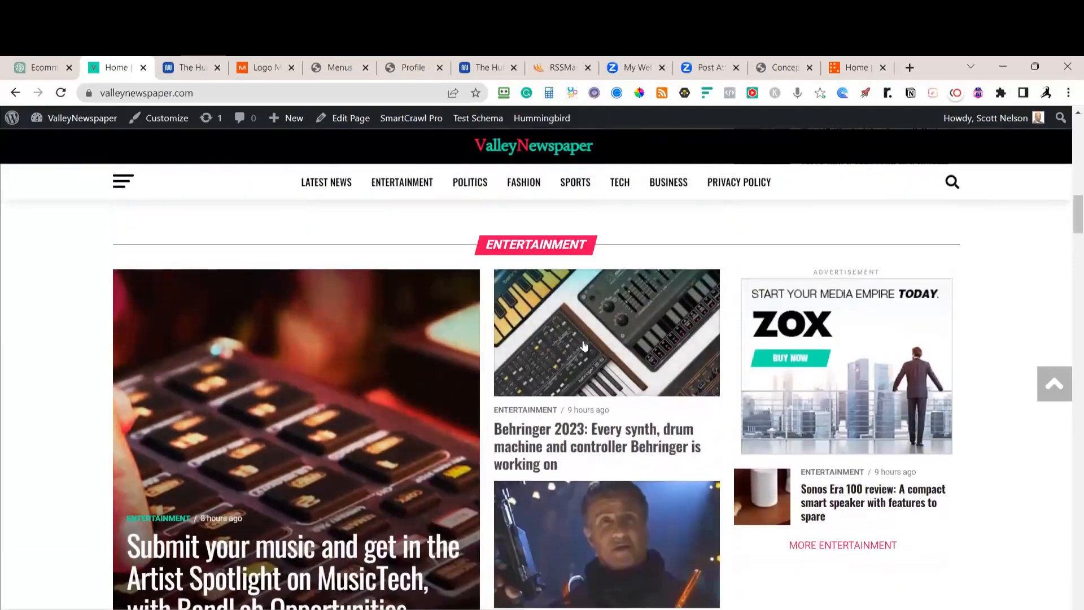
scroll(584, 346, "down", 12)
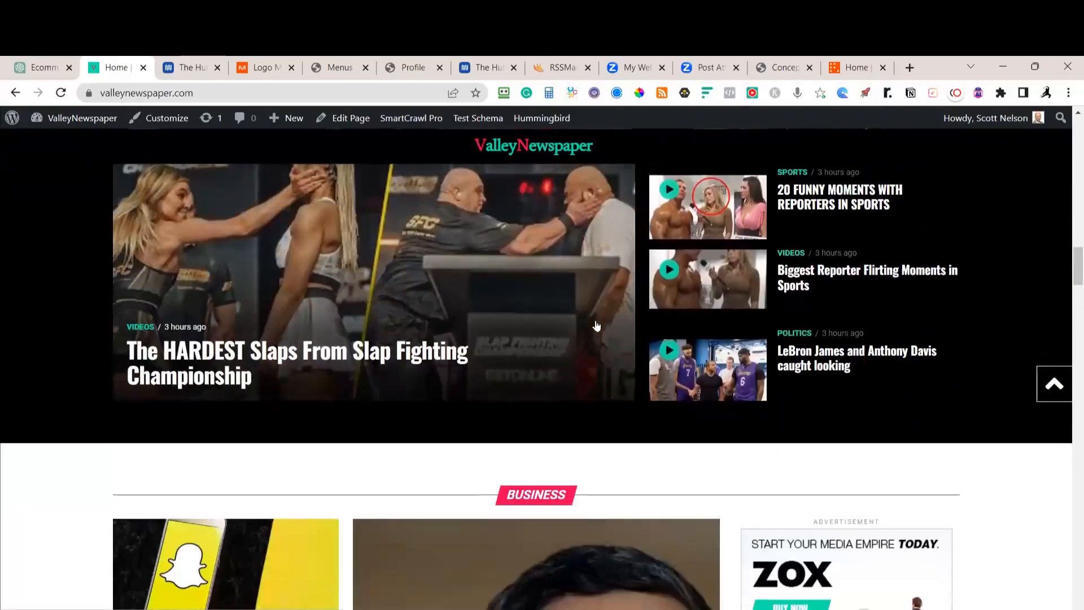
scroll(596, 326, "down", 6)
scroll(596, 326, "up", 15)
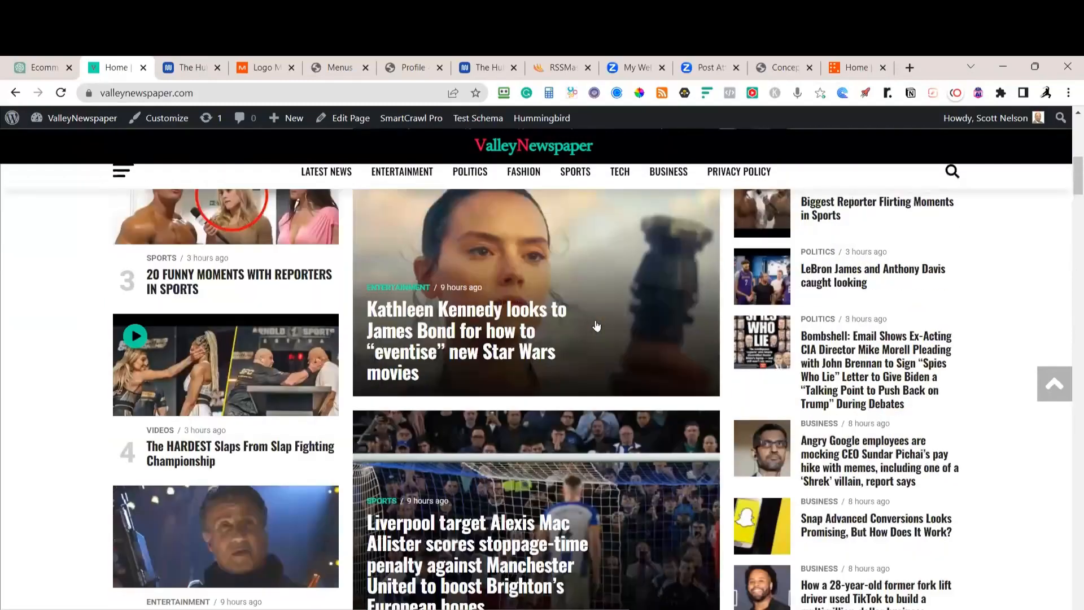
scroll(596, 326, "up", 10)
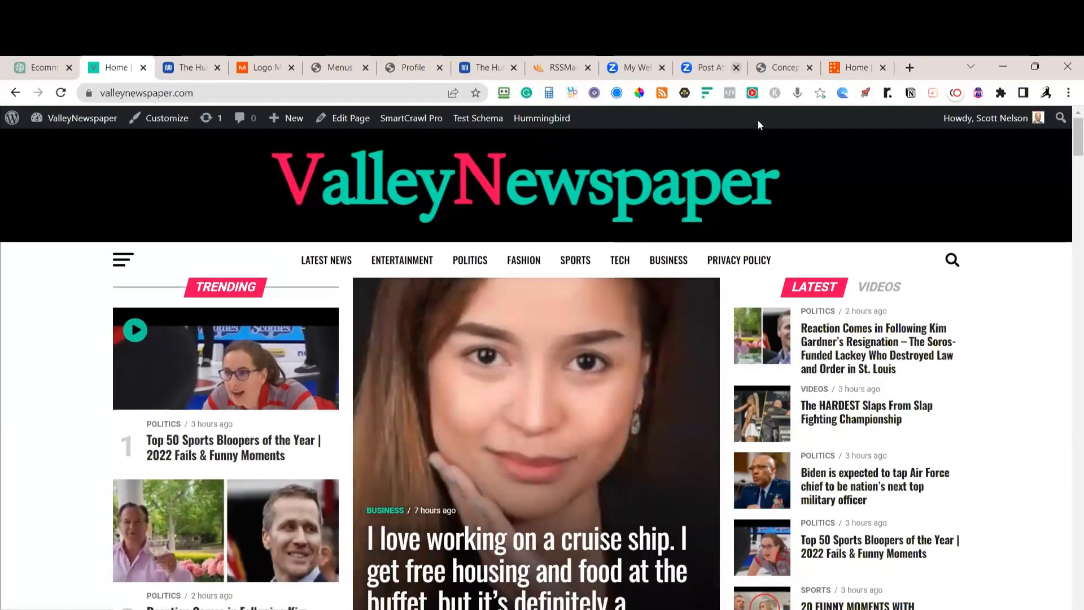
Open onlineexerciseprograms.com in a new tab and scroll through its fitness video posts
left_click(908, 67)
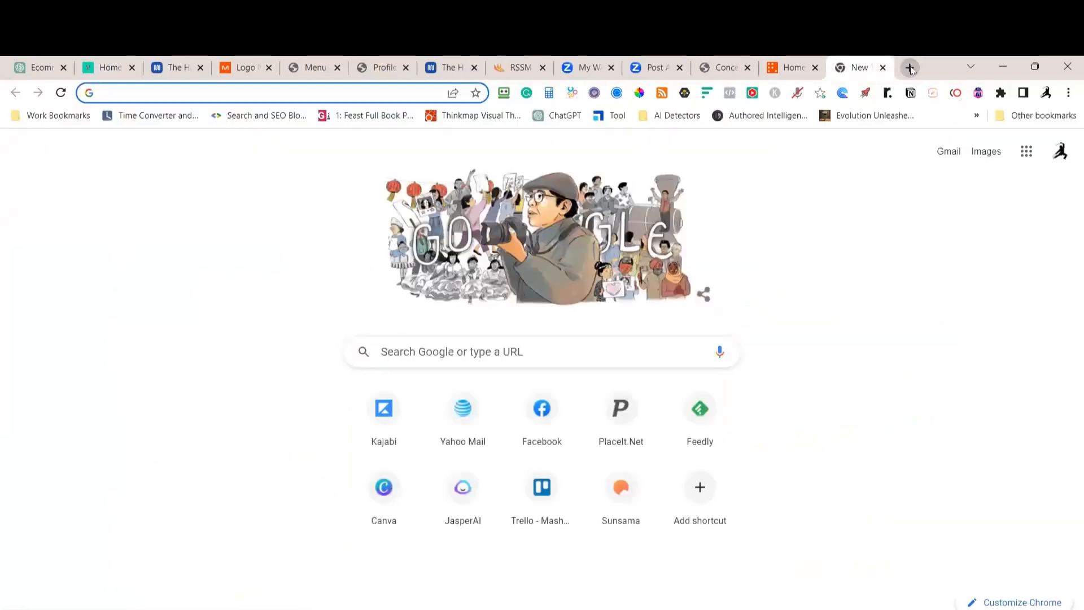
type("onlineexerciseprograms.com")
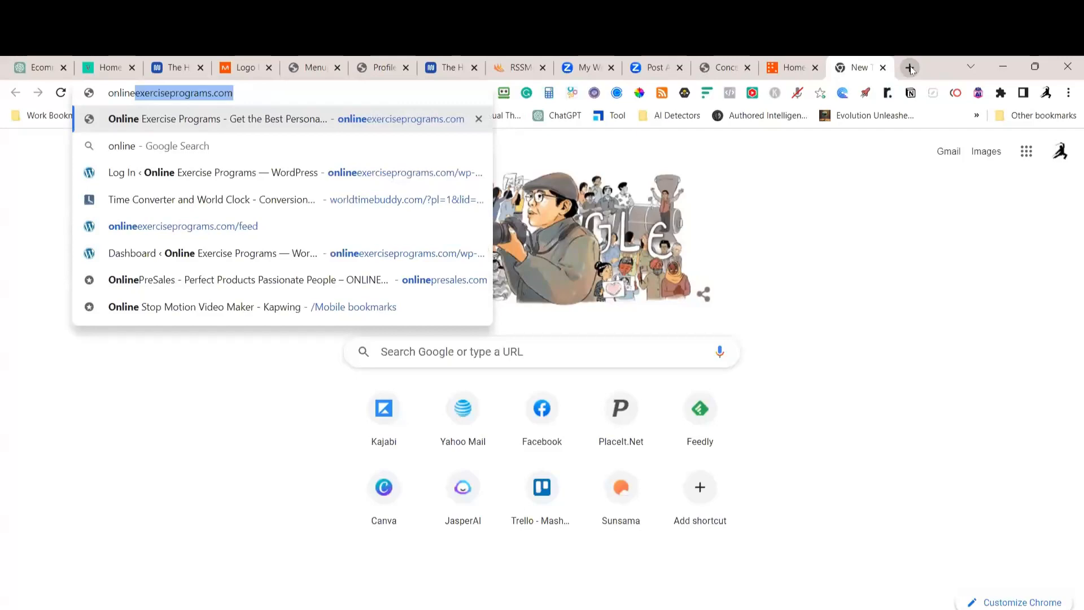
key("Return")
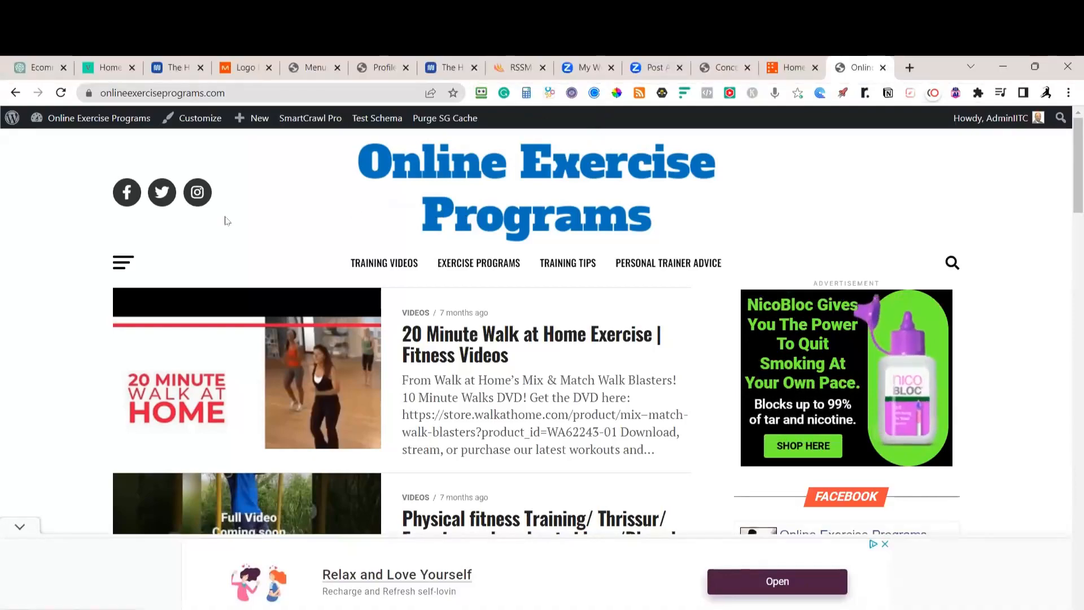
scroll(490, 216, "down", 10)
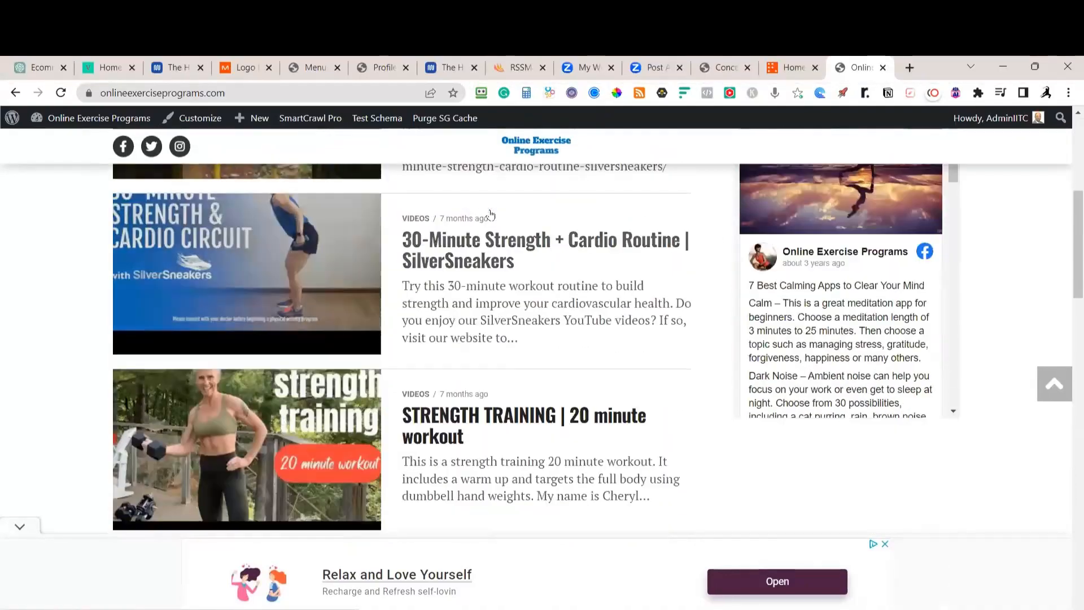
scroll(491, 215, "down", 12)
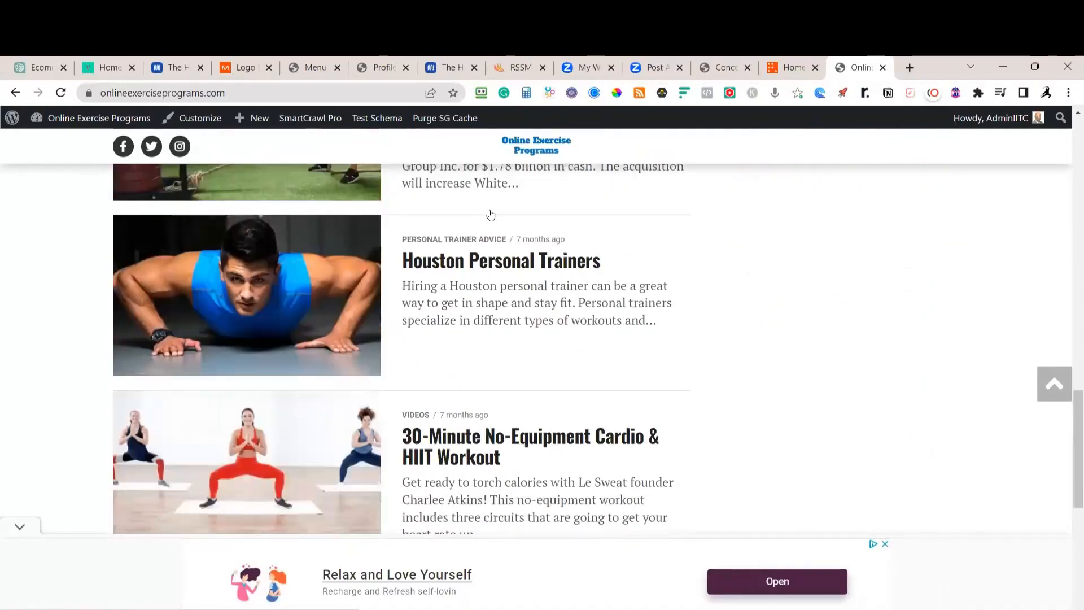
scroll(490, 216, "up", 9)
scroll(491, 215, "up", 10)
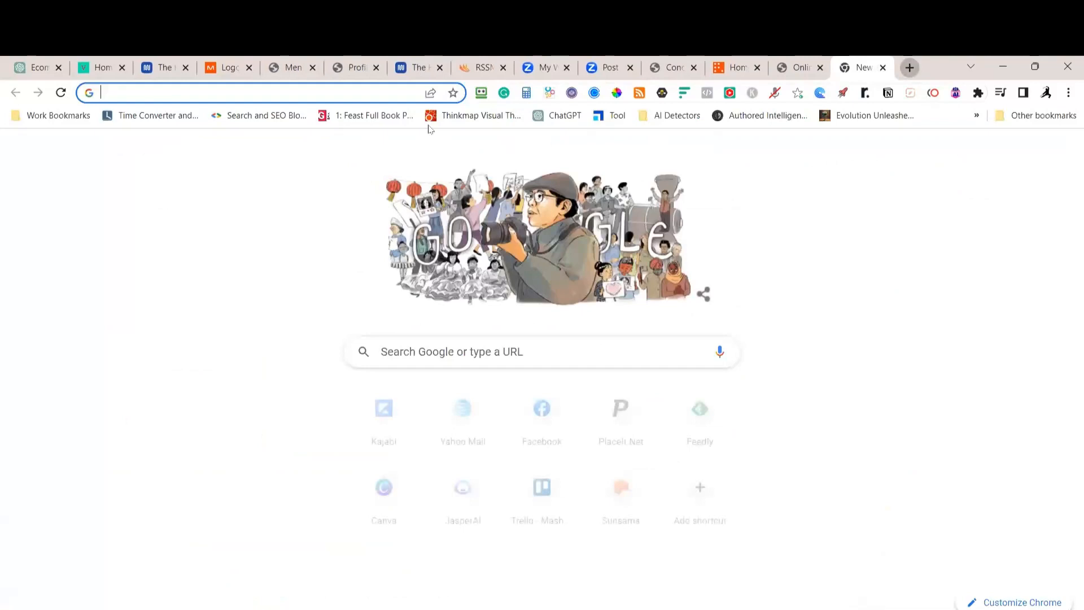
Load amazinghamburger.com in a new tab and scroll through its homepage sections
left_click(910, 67)
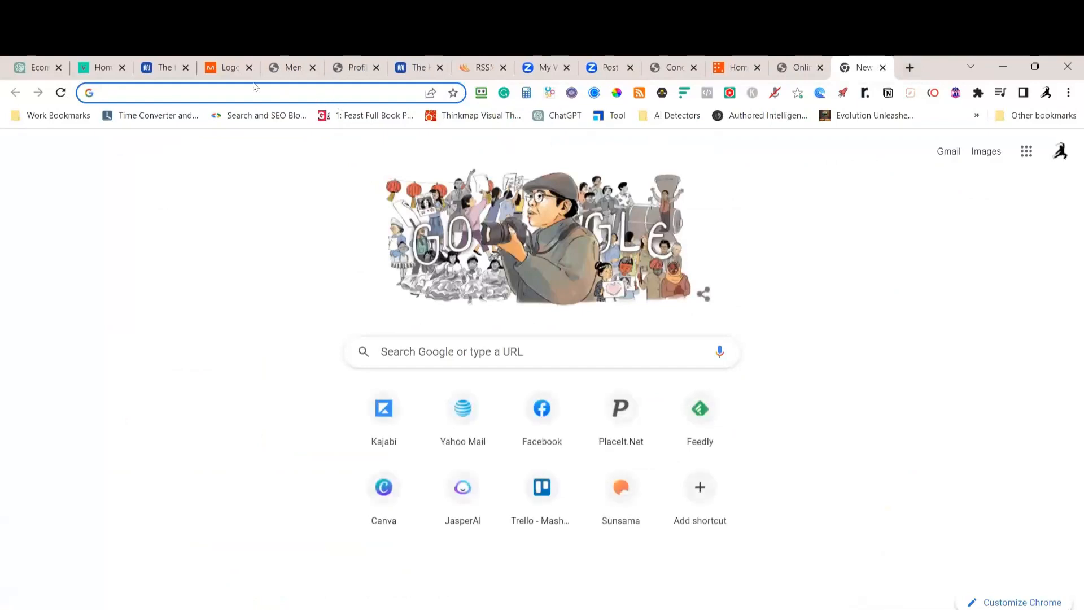
left_click(247, 96)
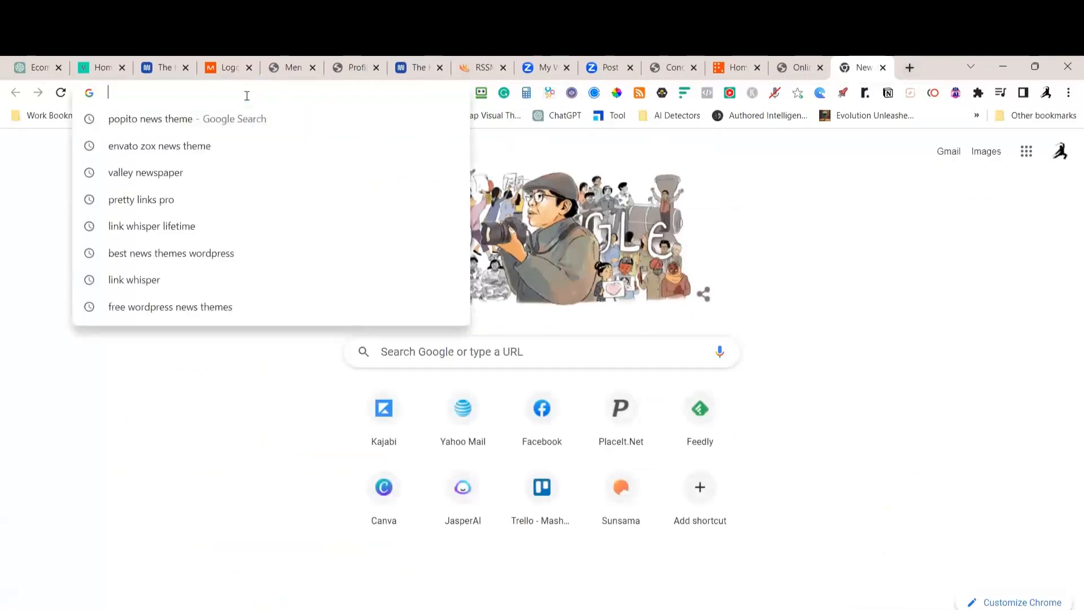
type("amaz")
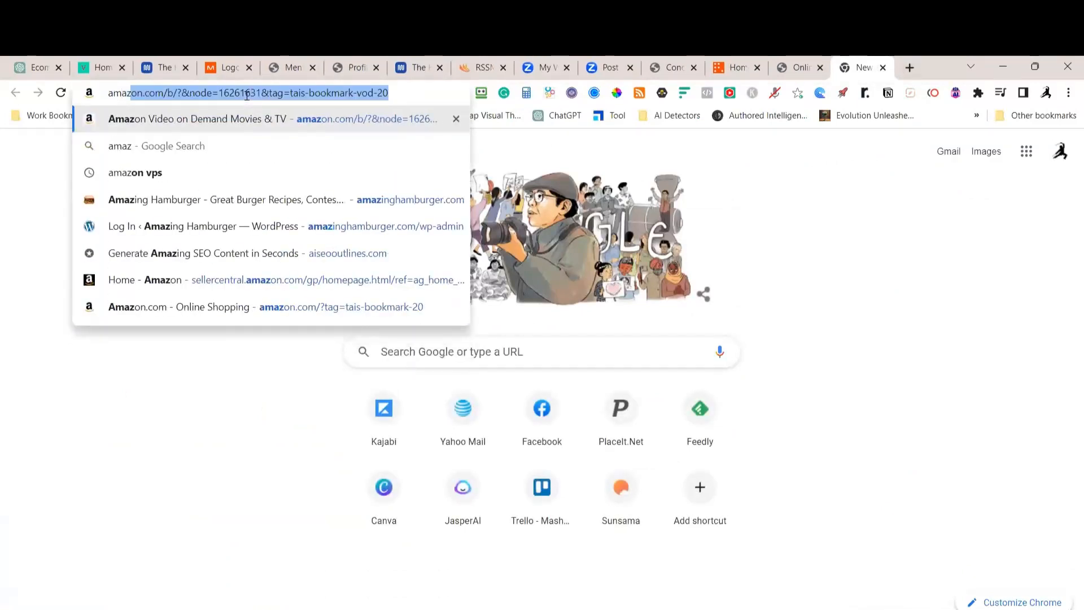
type("in")
key("Return")
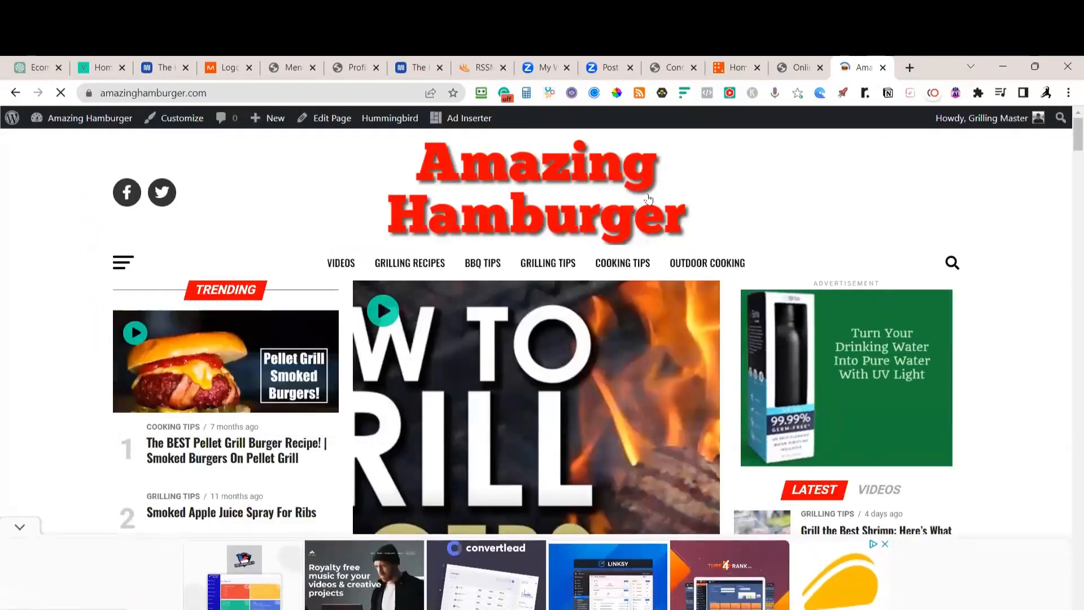
scroll(717, 186, "down", 3)
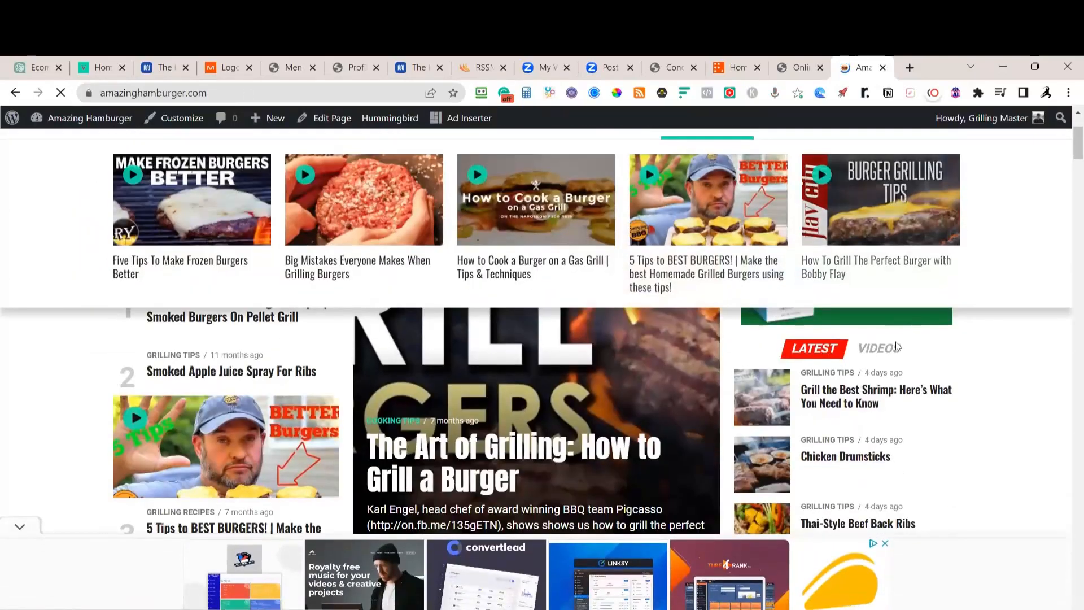
scroll(1016, 395, "down", 12)
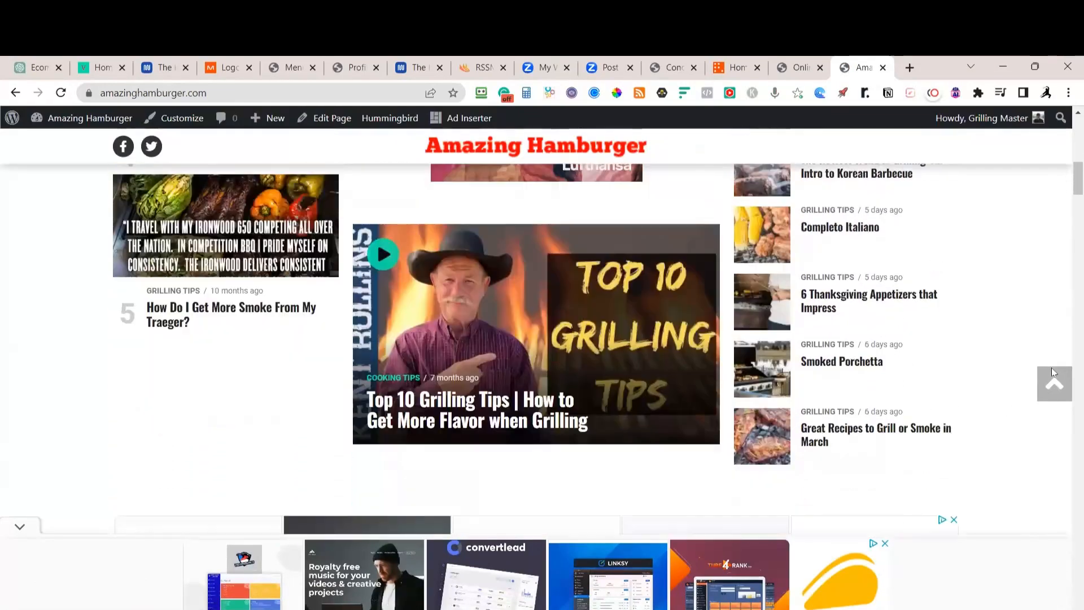
scroll(1051, 371, "down", 13)
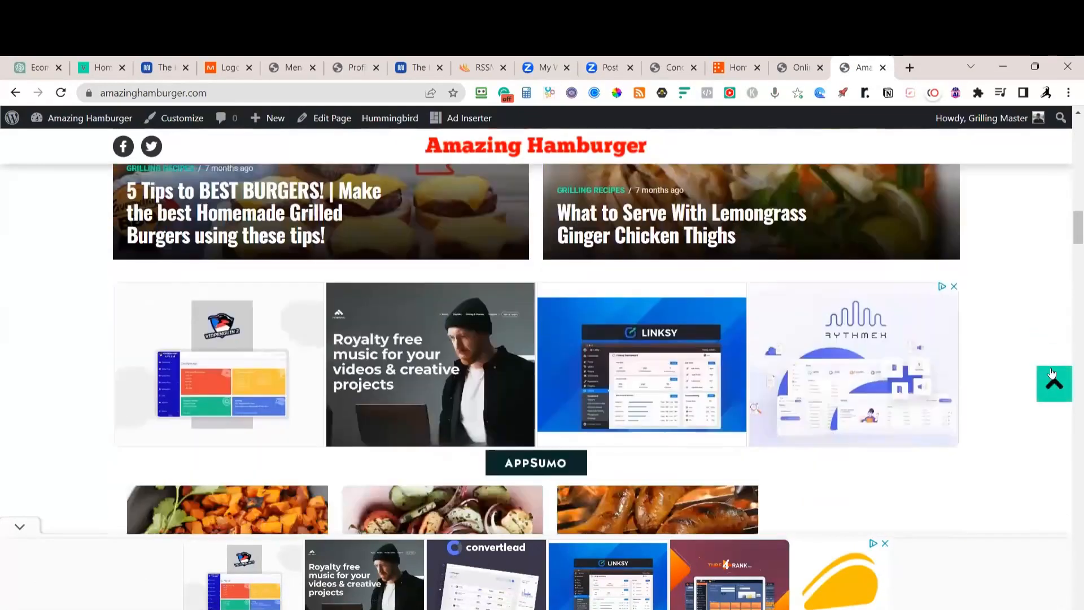
scroll(1051, 371, "down", 15)
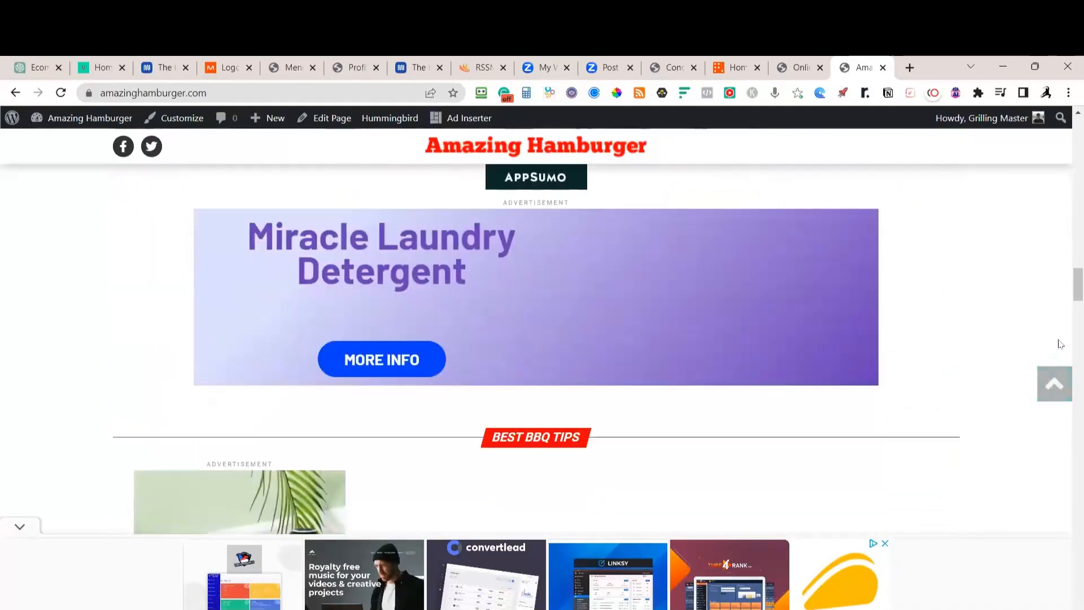
scroll(1060, 344, "down", 8)
scroll(1059, 346, "up", 20)
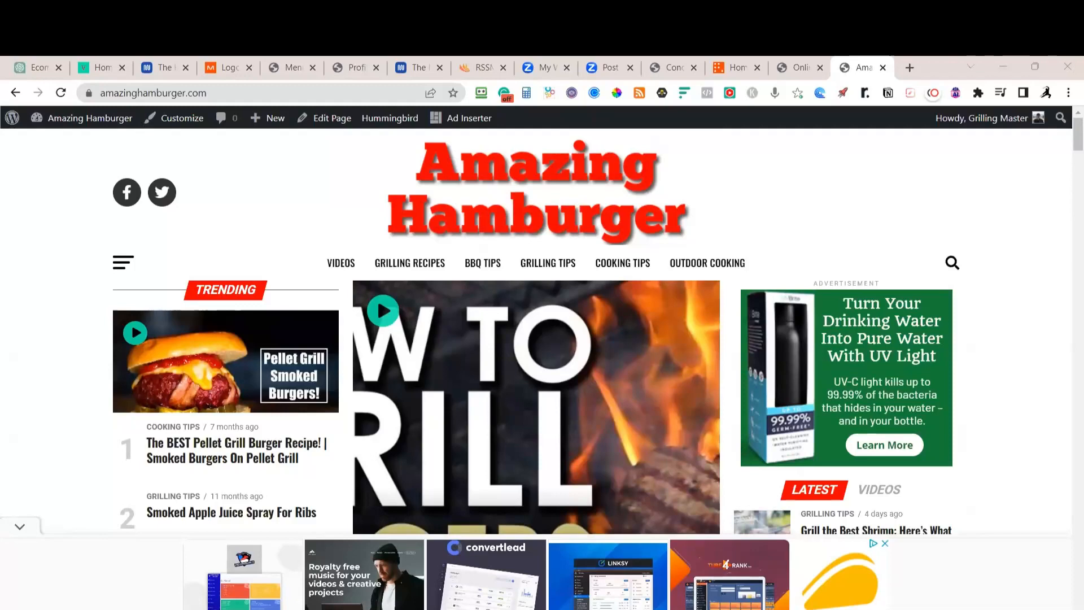
Open the In The Grand Canyon site in another new tab from the copied address
left_click(911, 69)
type("inthegrandcanyon.com")
key("Return")
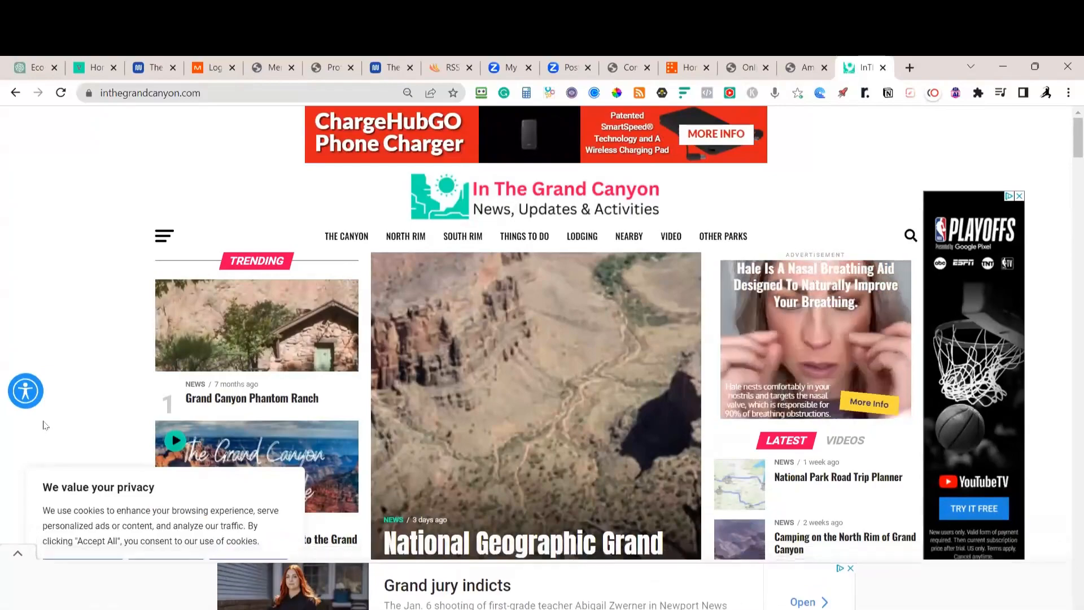
Scroll through the In The Grand Canyon homepage and accept all cookies on its consent banner
scroll(489, 404, "down", 15)
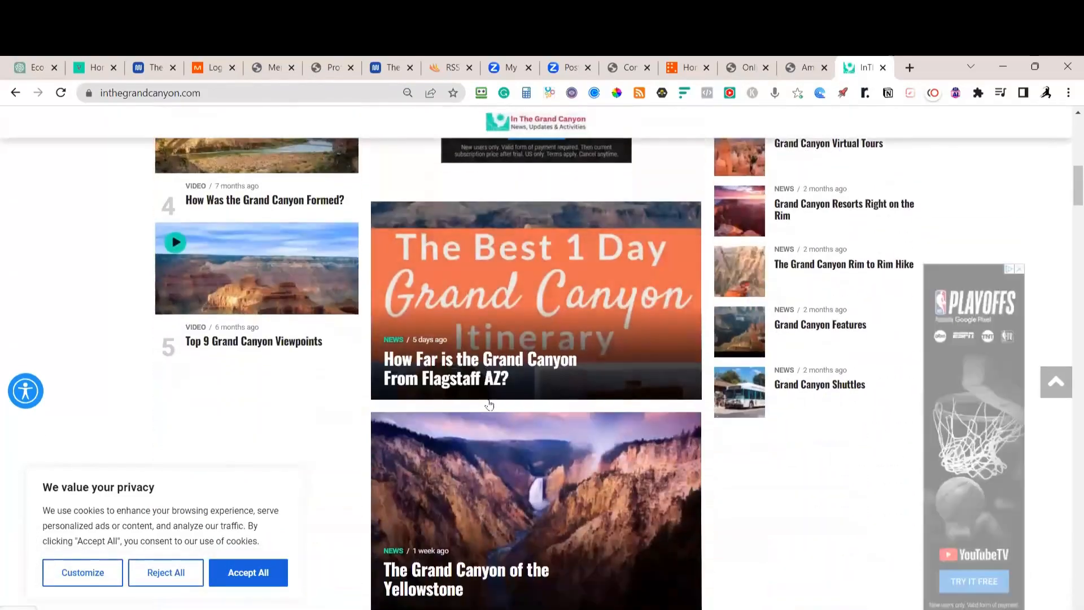
scroll(489, 405, "down", 8)
scroll(489, 405, "up", 7)
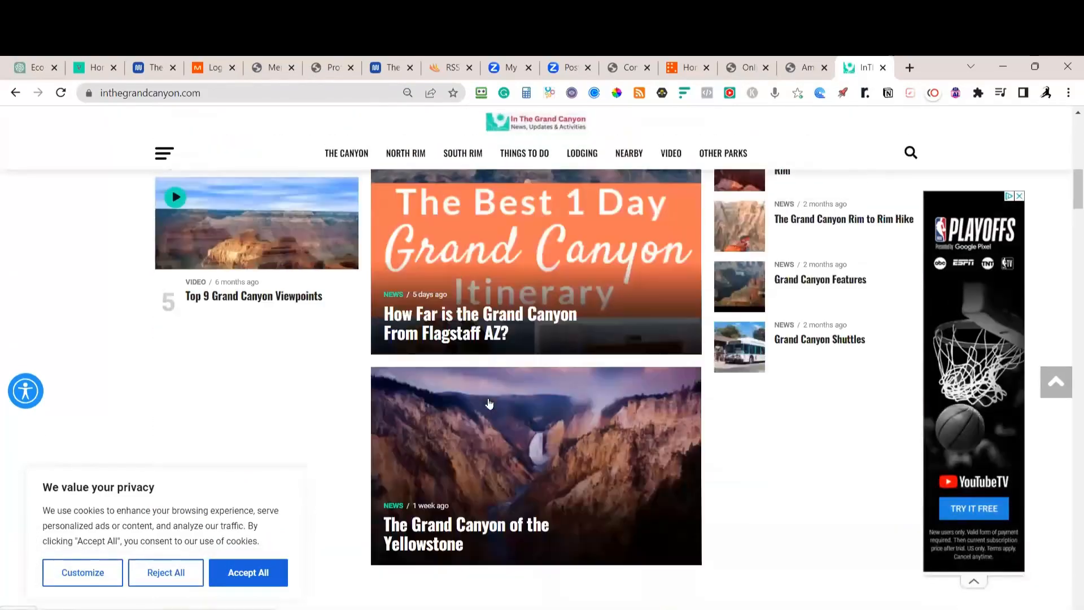
scroll(489, 404, "up", 15)
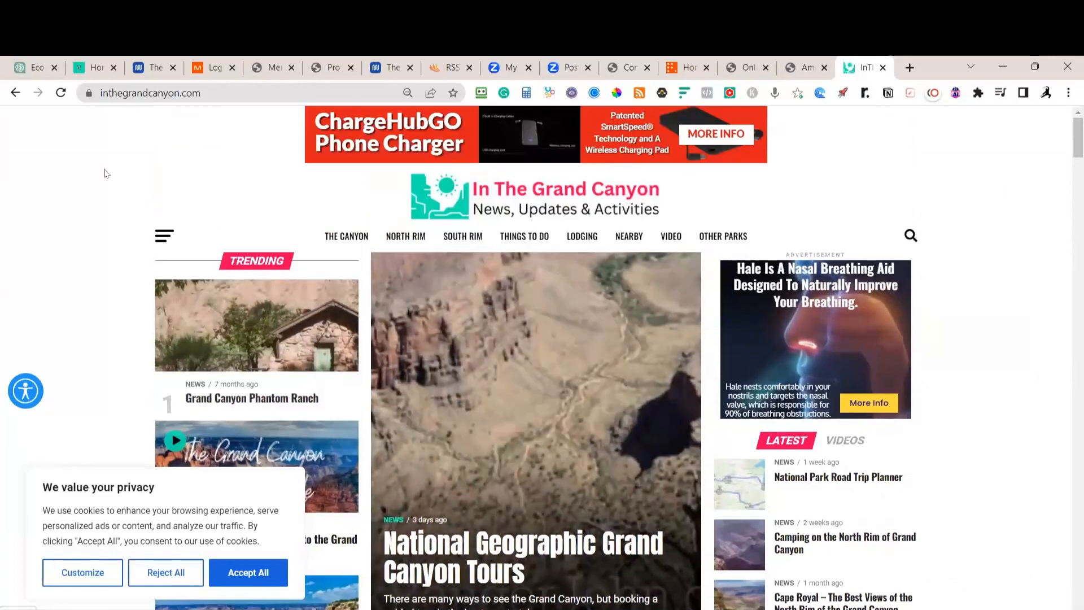
left_click(238, 575)
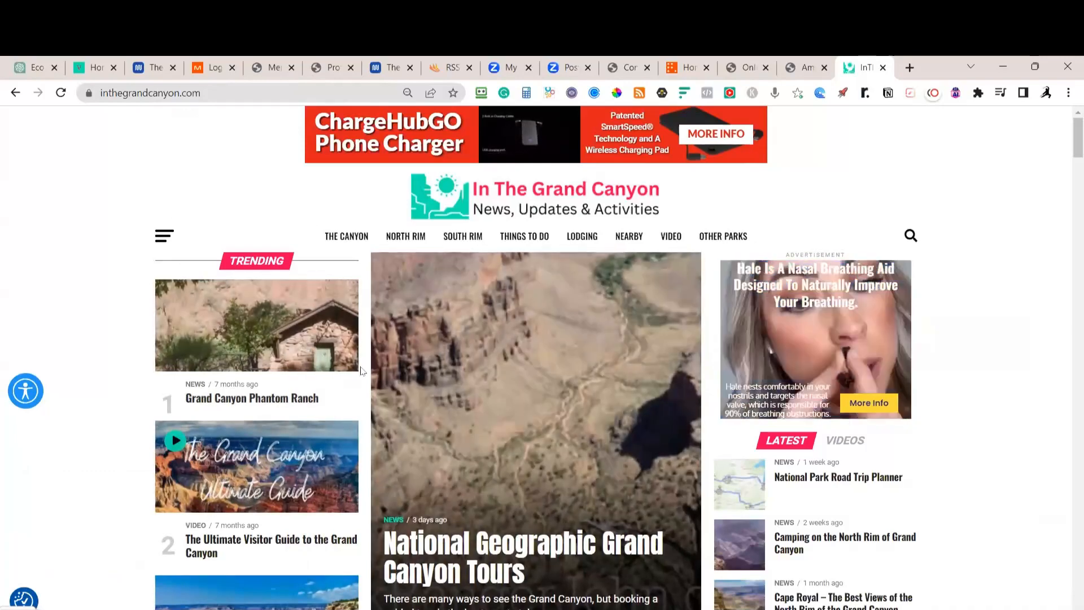
Load sportingexcitement.com in place of the Grand Canyon site
left_click(230, 96)
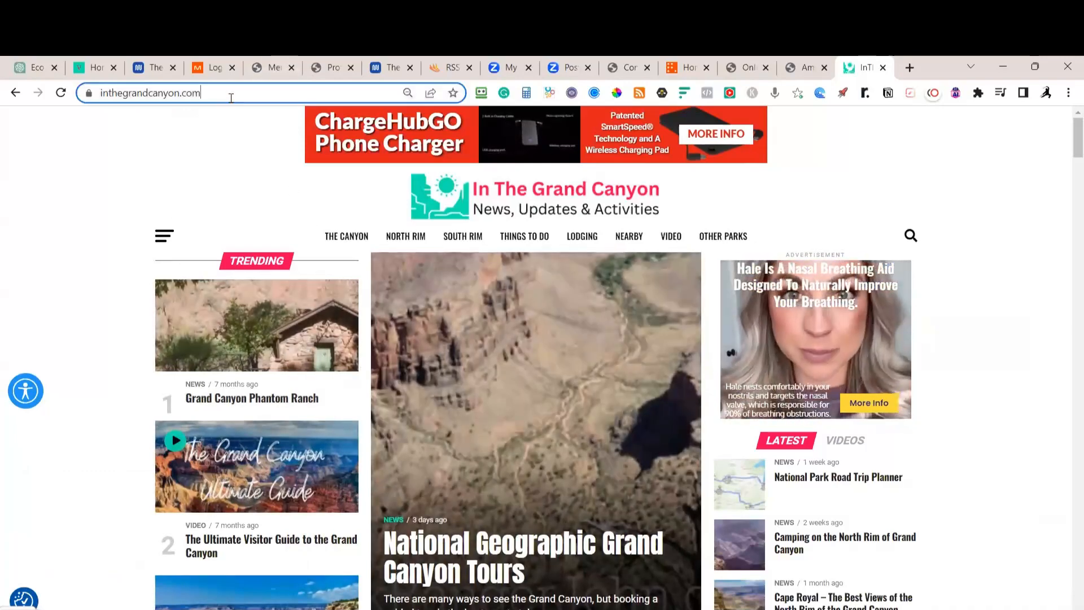
type("sportingexcitement")
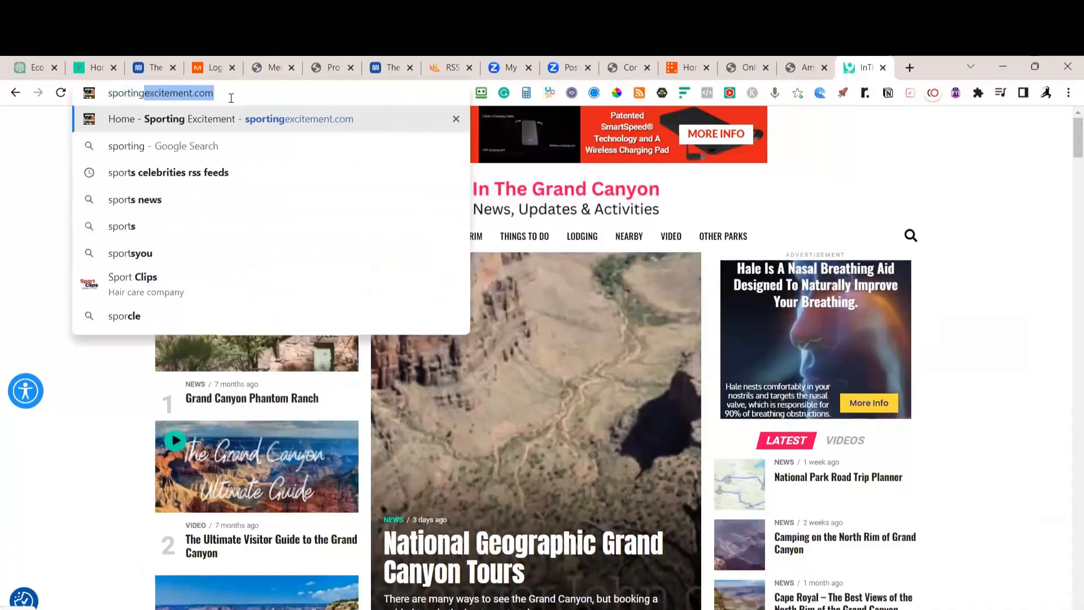
key("Return")
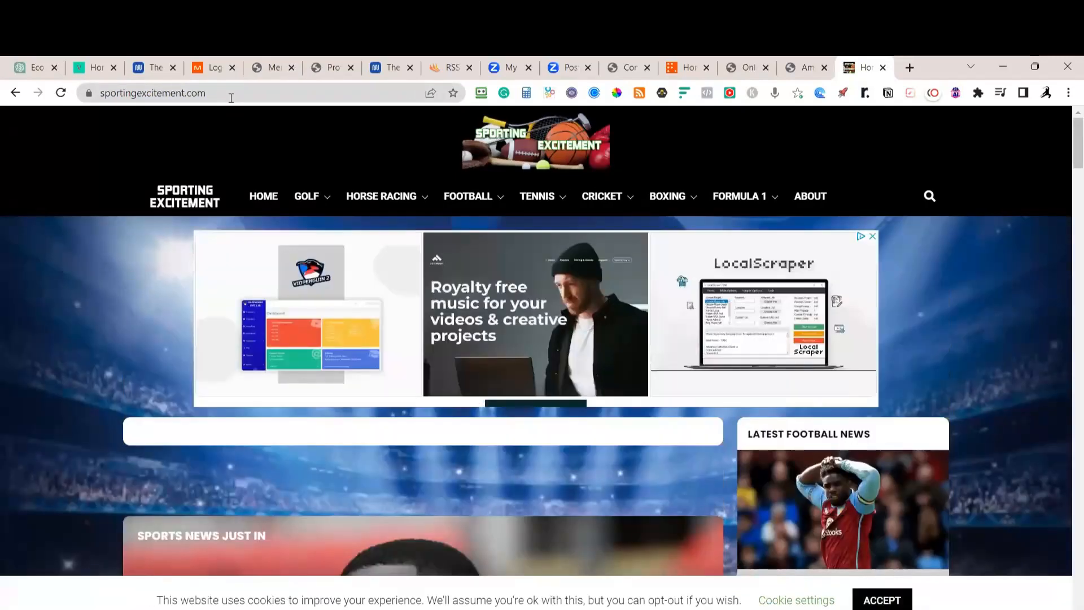
mouse_move(503, 188)
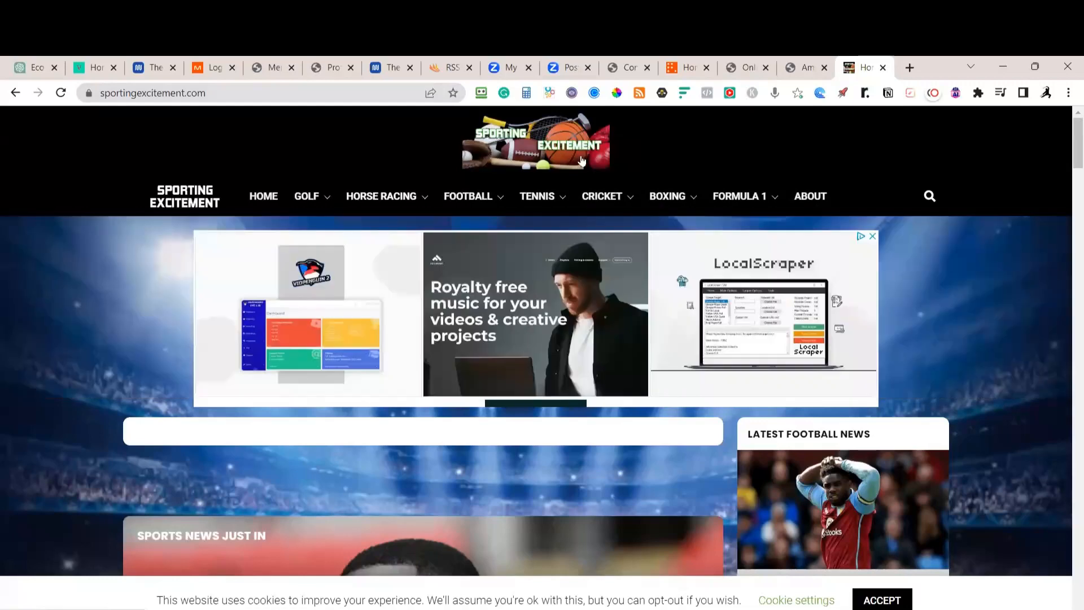
Scroll down the Sporting Excitement homepage past Horse Racing Updates and Boxing News, then back up
scroll(621, 198, "down", 1)
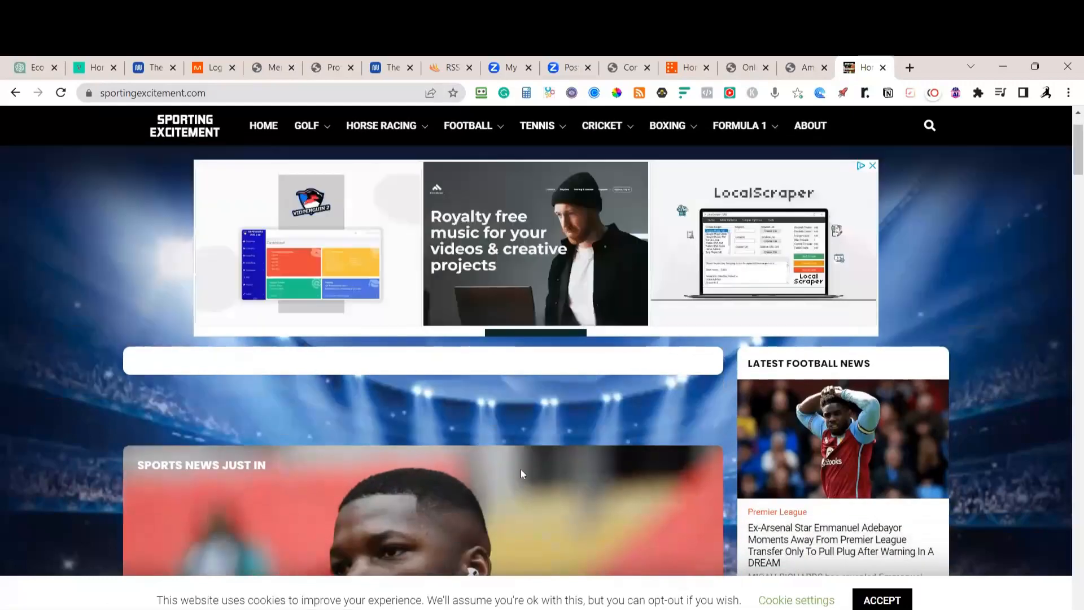
scroll(968, 367, "down", 2)
scroll(1036, 367, "up", 5)
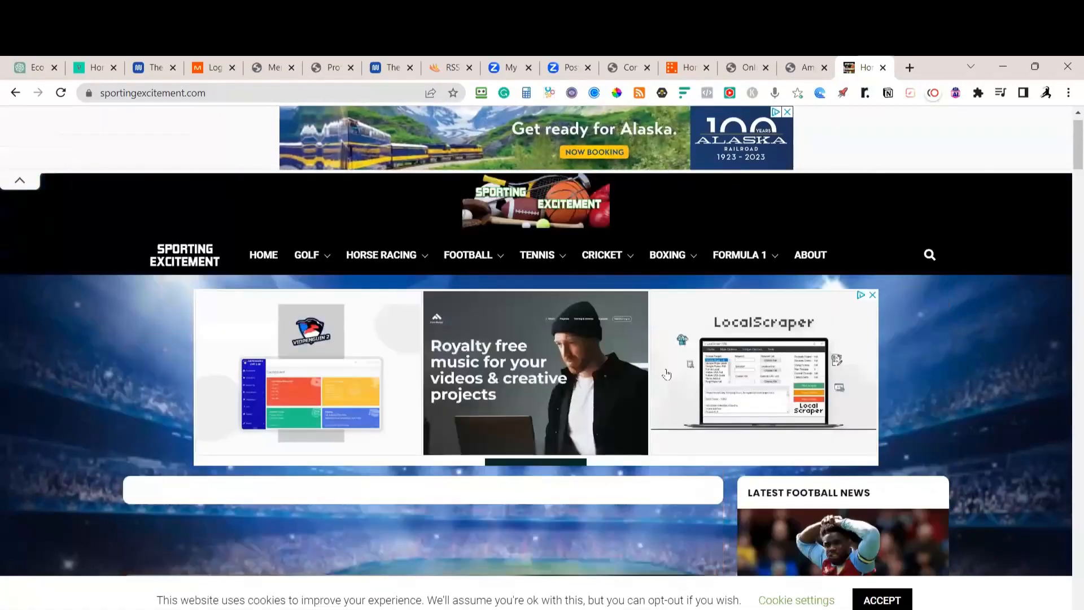
scroll(1066, 428, "down", 7)
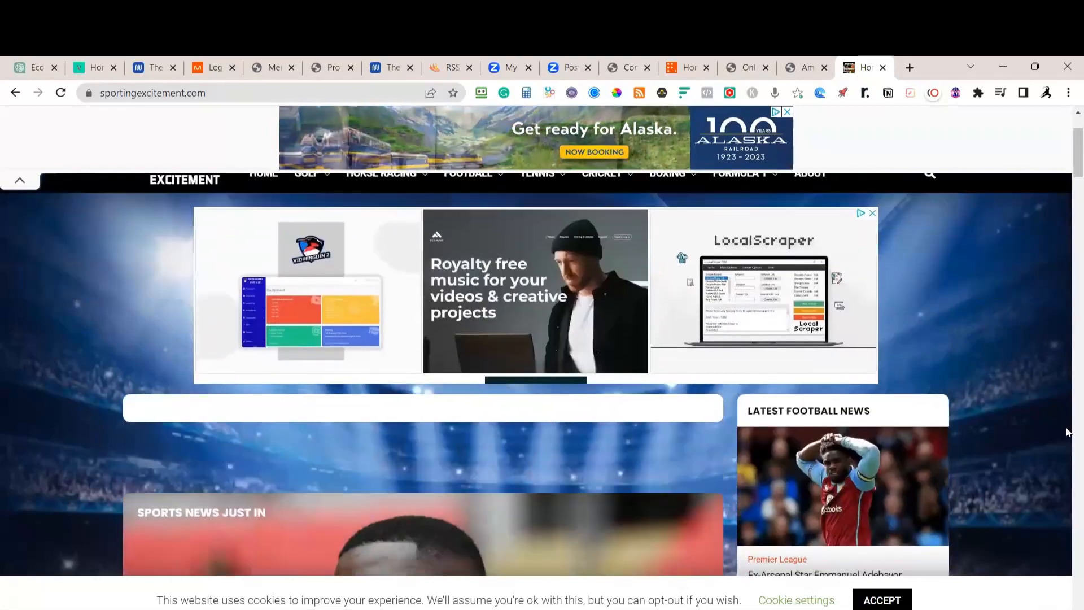
scroll(1066, 428, "down", 13)
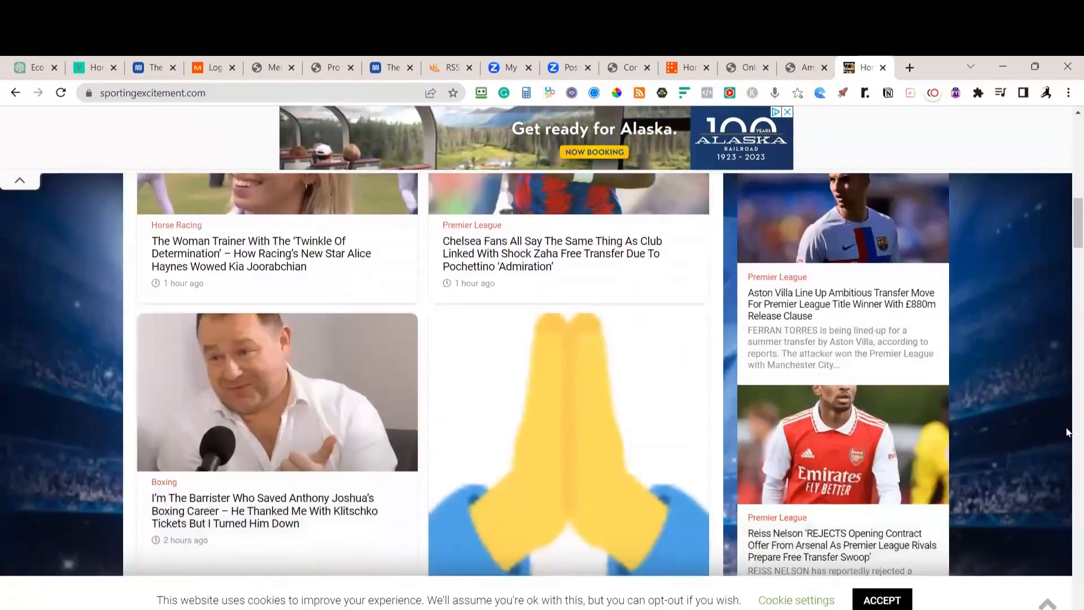
scroll(1067, 428, "down", 8)
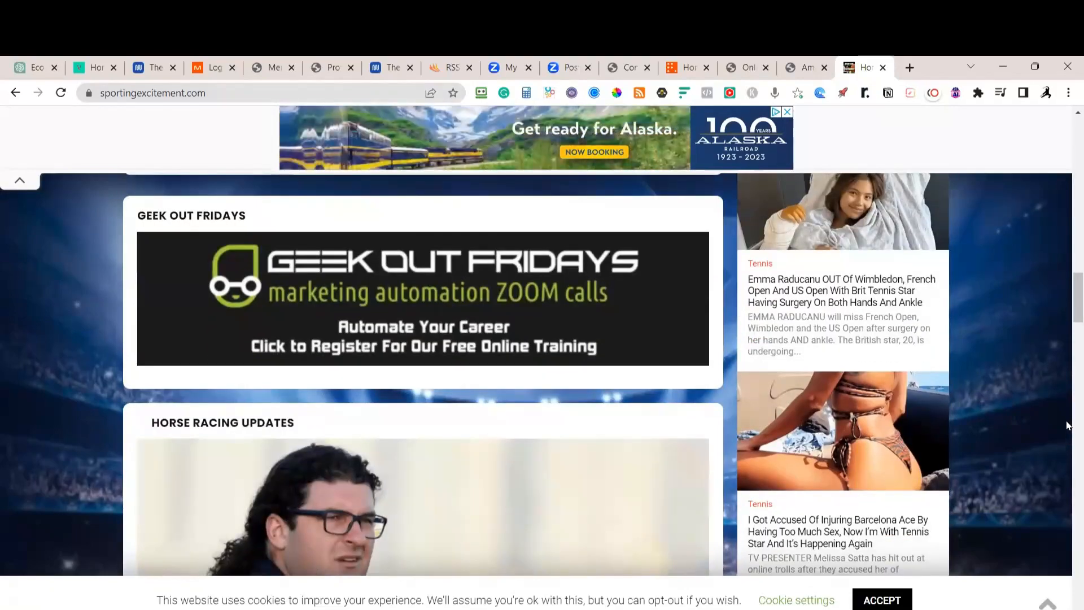
scroll(1067, 435, "down", 4)
scroll(1067, 421, "down", 4)
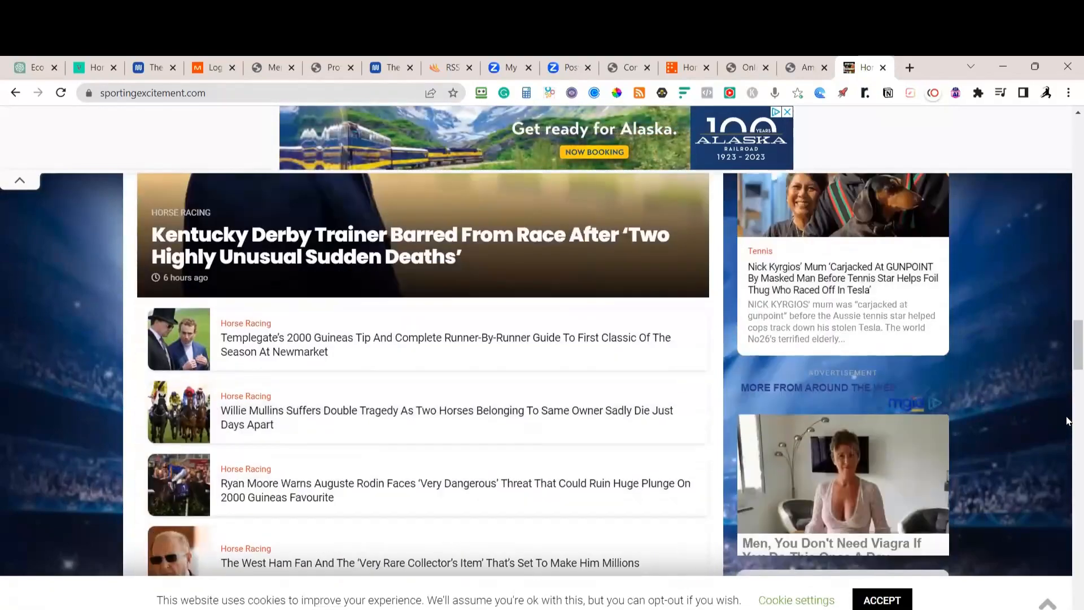
scroll(1067, 421, "down", 7)
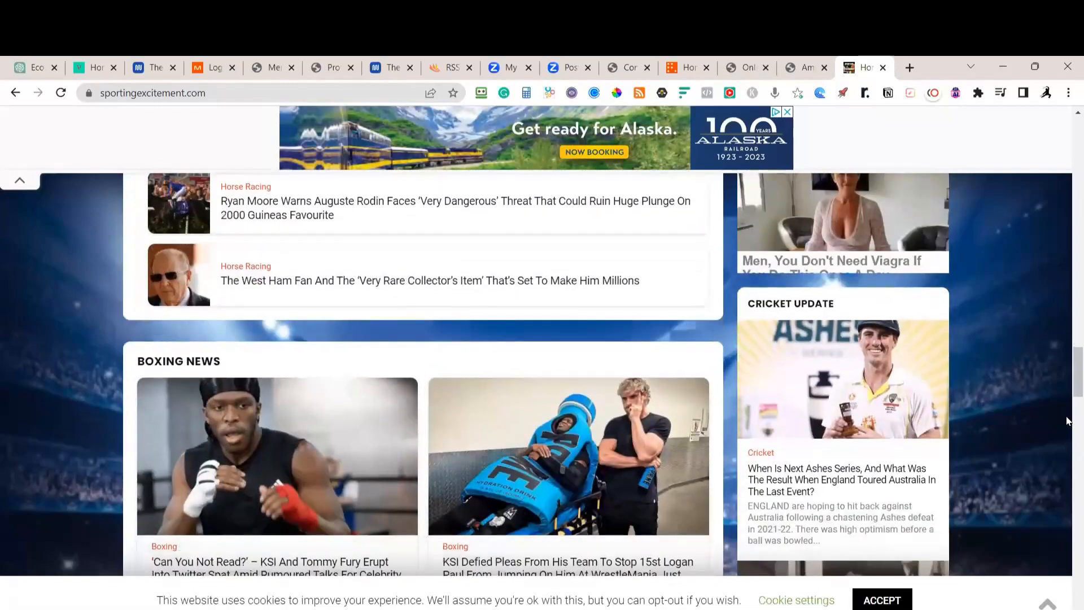
scroll(1066, 440, "down", 3)
scroll(1043, 483, "up", 20)
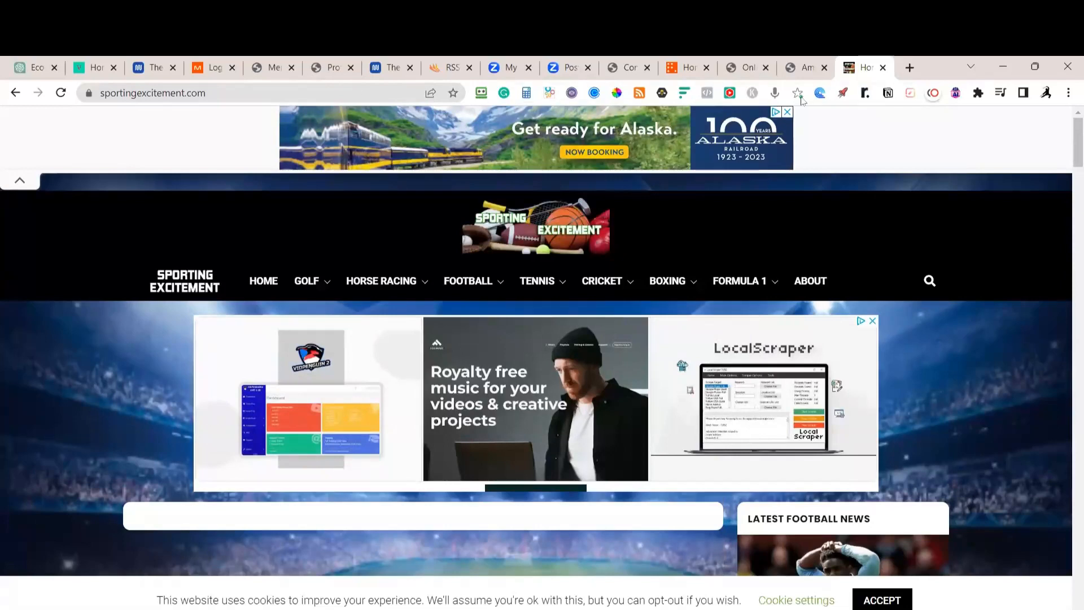
Close the Sporting Excitement, Amazing Hamburger, Online Exercise Programs and ReportingTheNews home tabs
left_click(884, 68)
left_click(885, 68)
left_click(884, 68)
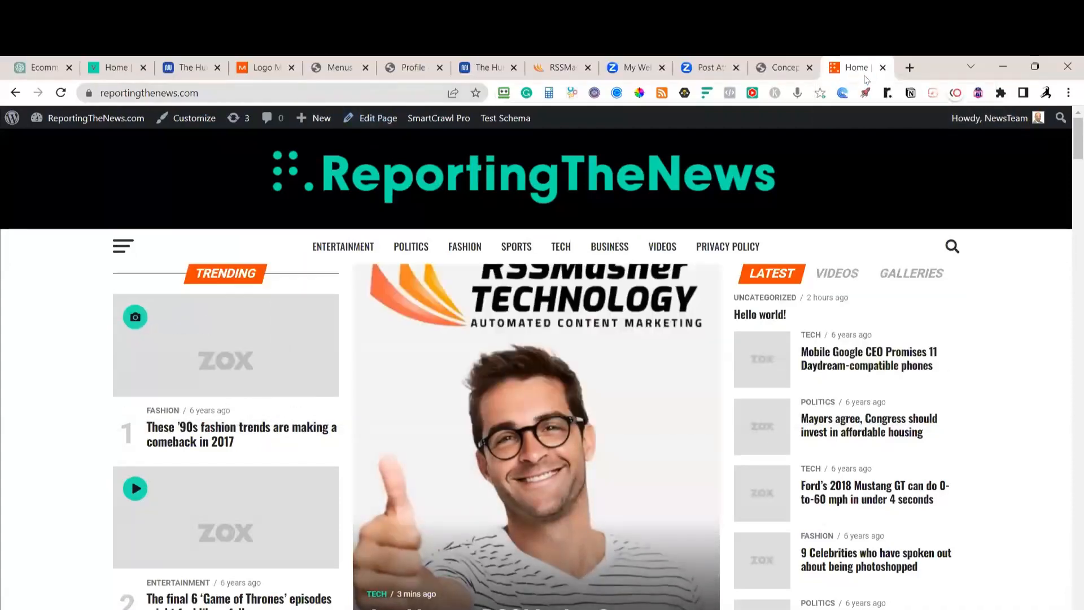
left_click(883, 68)
Open the WordPress Dashboard, close the Menus tab, then switch to the Notion checklist window
left_click(446, 67)
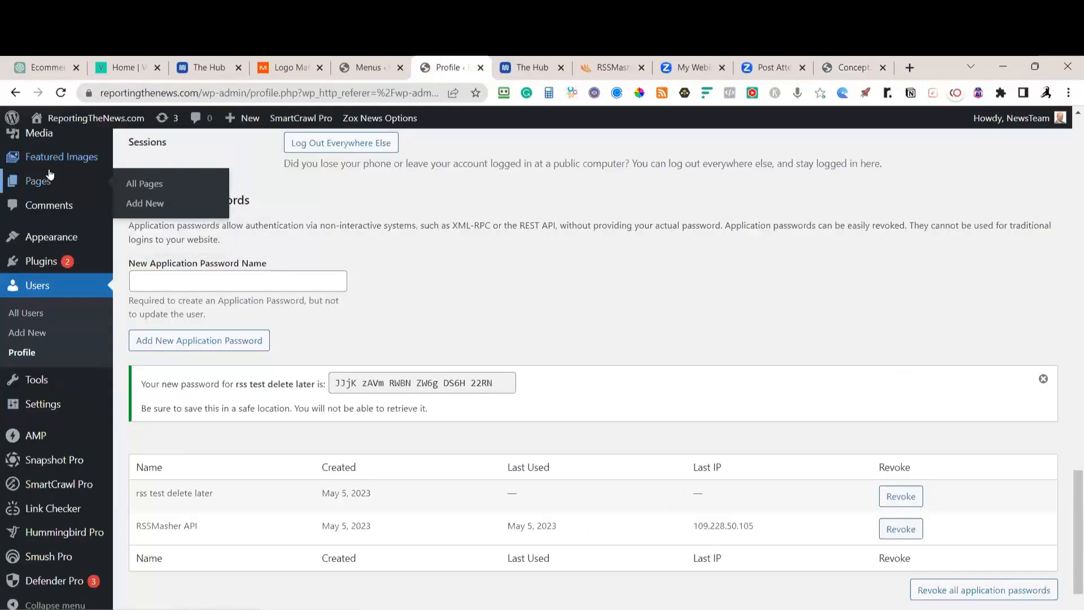
left_click(48, 149)
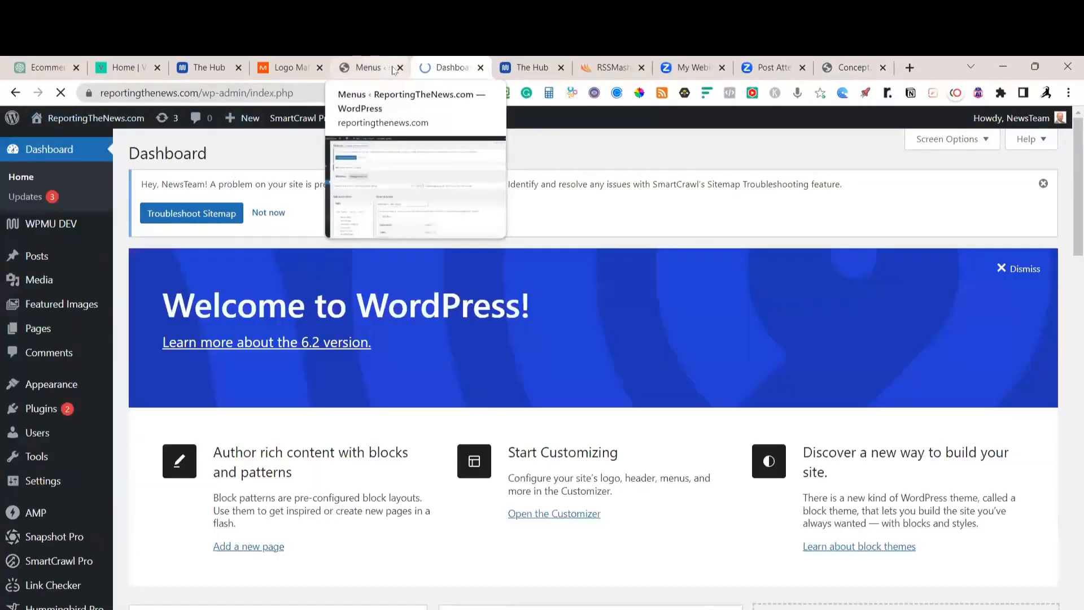
middle_click(371, 75)
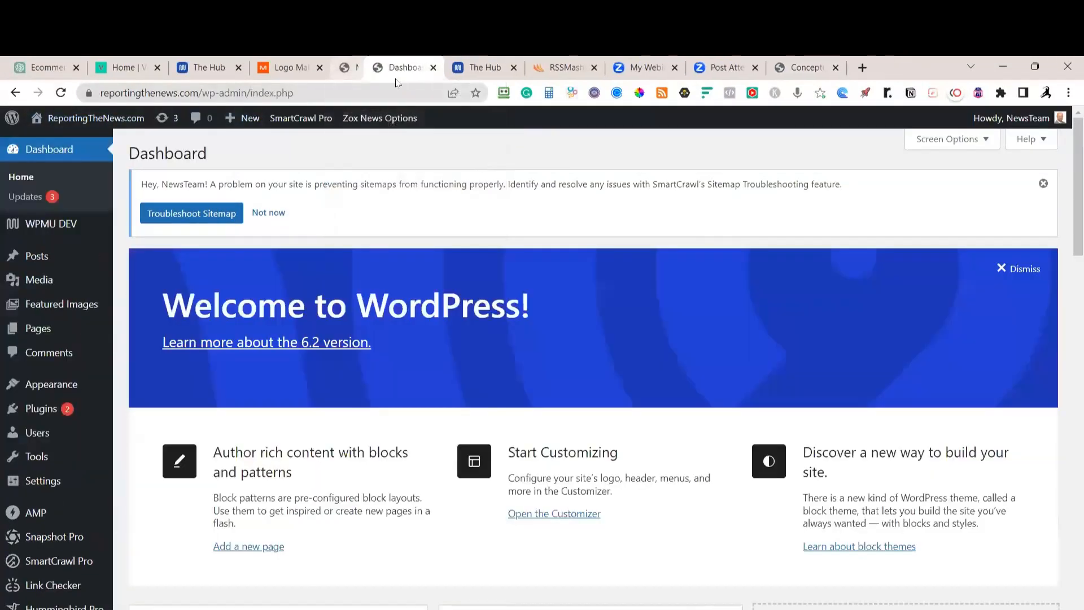
left_click(308, 69)
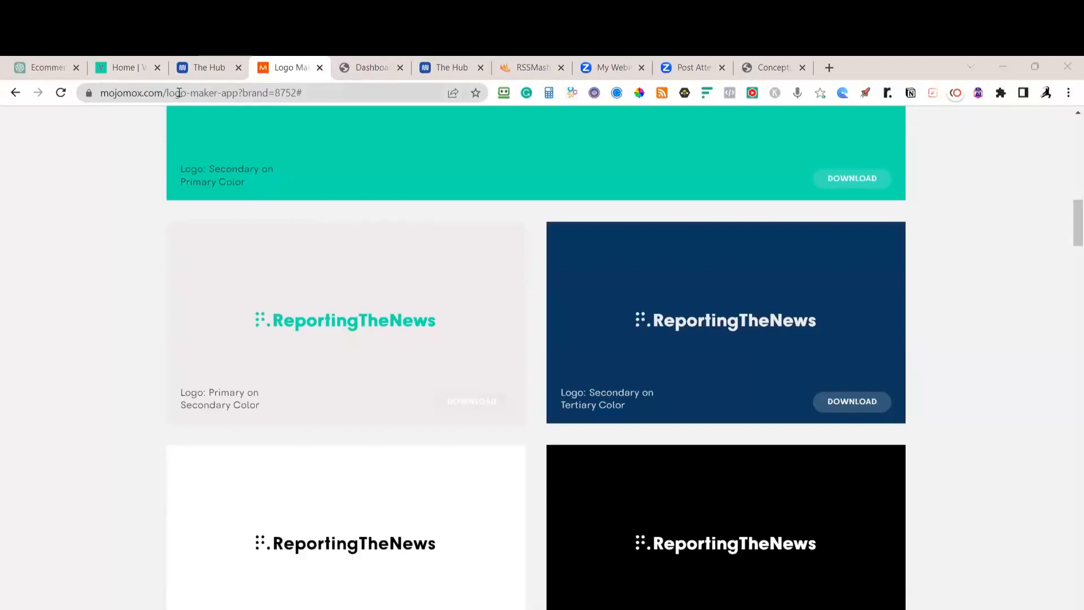
key("alt+Tab")
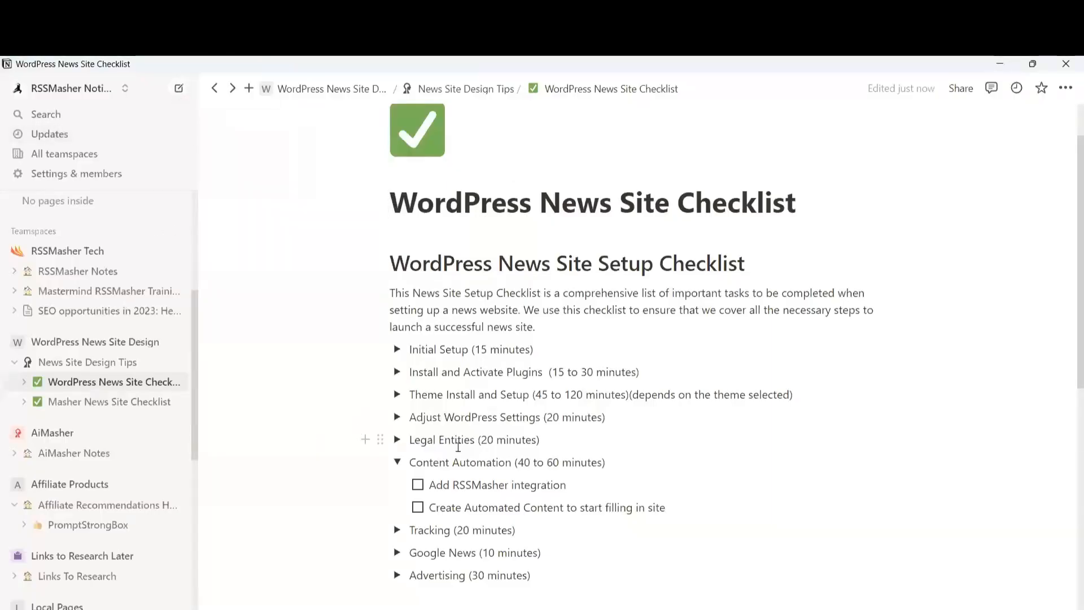
Check off the 'Add RSSMasher integration' to-do in the Content Automation section
left_click(418, 484)
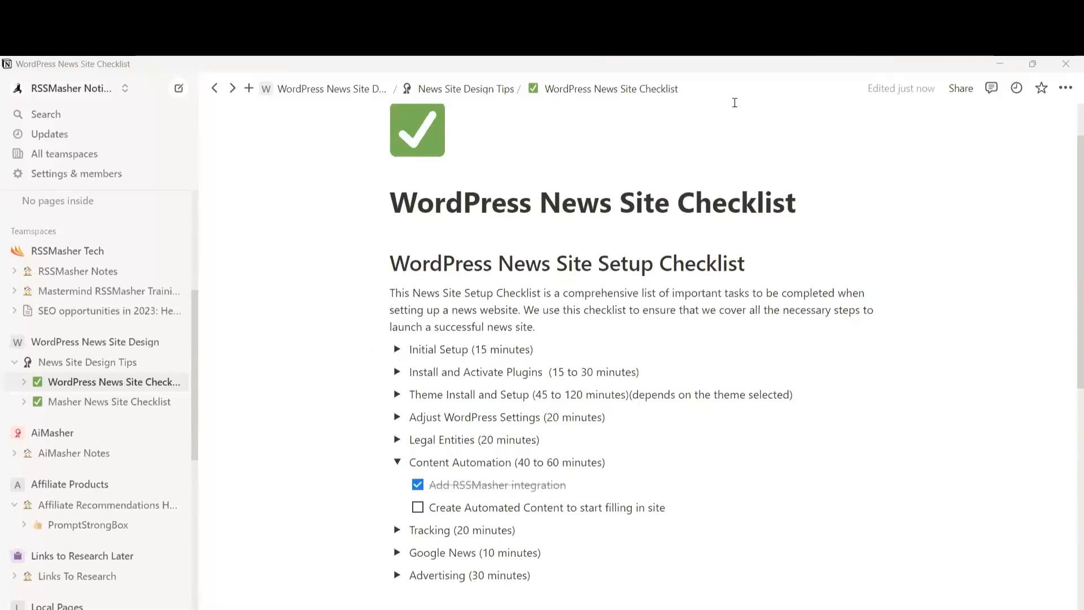
Go to RSSMasher's Manage Mashes list and select the 7238 Blank Feed Setup mash
key("alt+Tab")
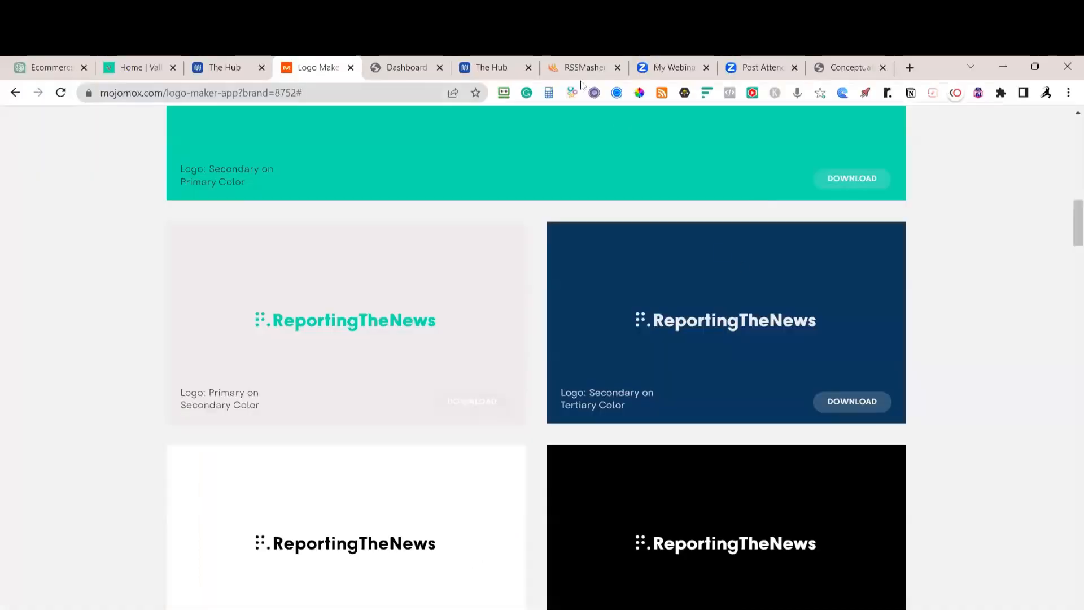
key("ctrl+7")
scroll(716, 309, "up", 10)
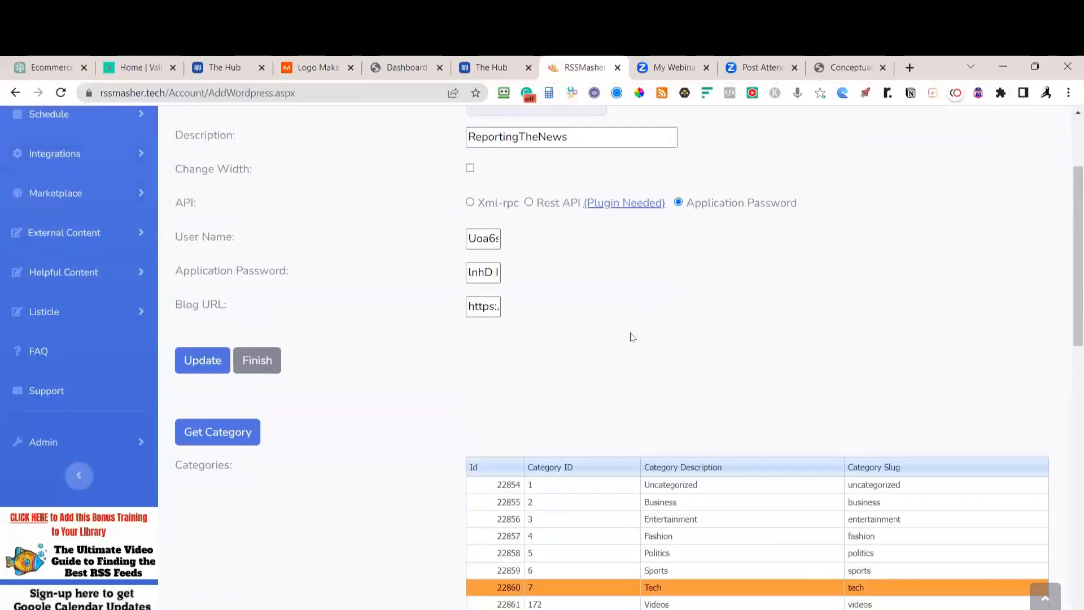
scroll(681, 531, "up", 1)
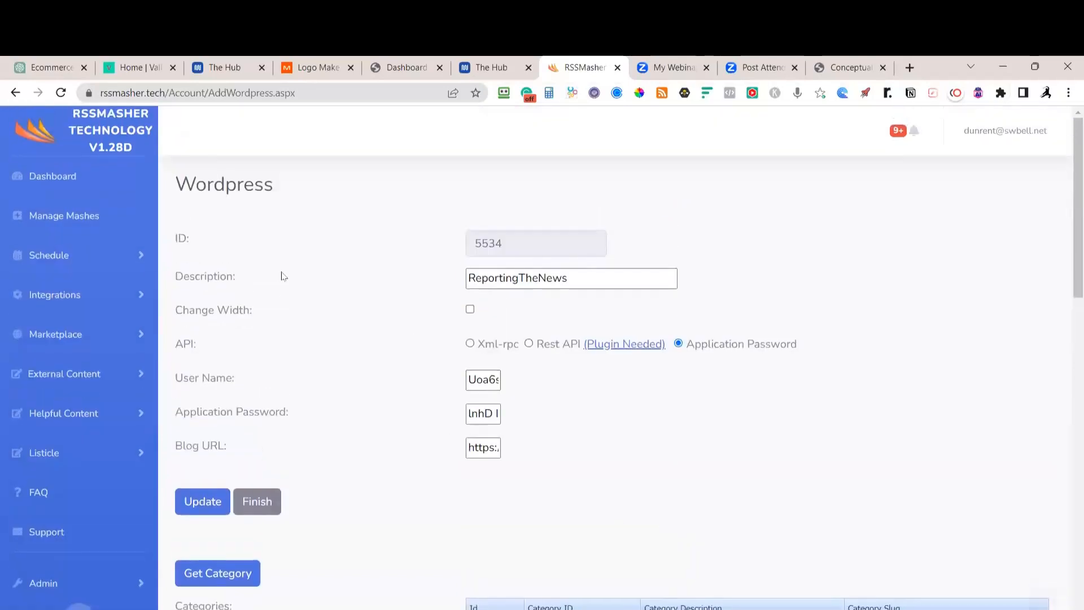
left_click(46, 178)
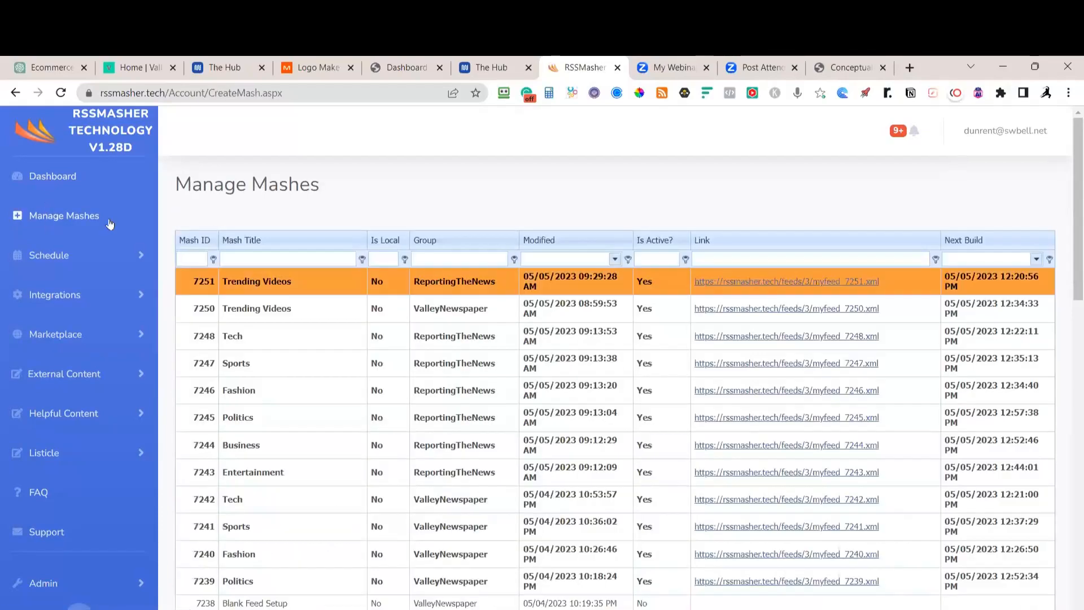
scroll(473, 527, "down", 2)
scroll(473, 526, "down", 2)
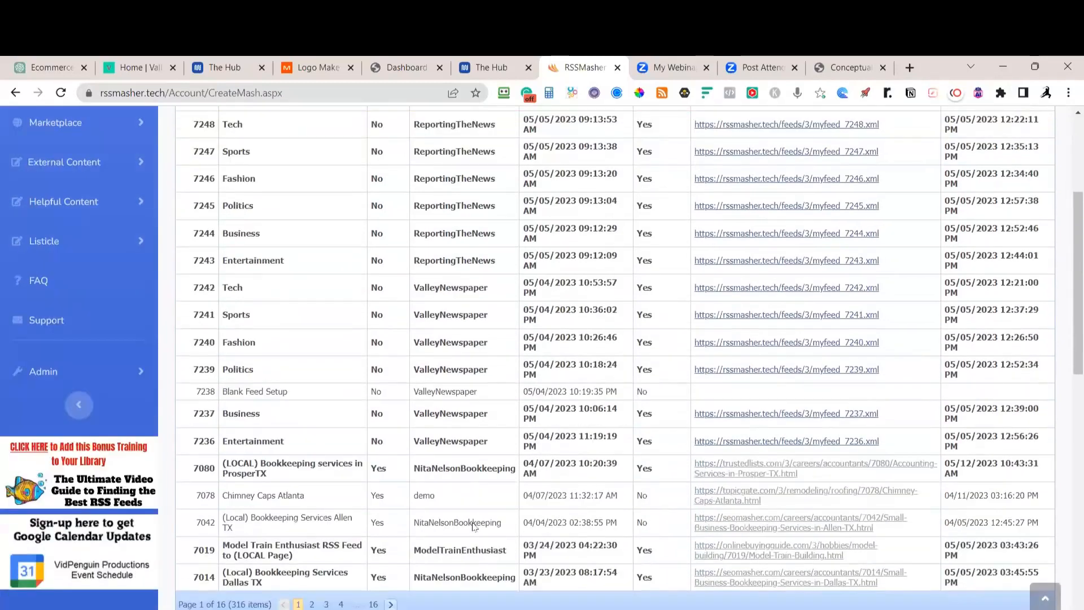
left_click(461, 395)
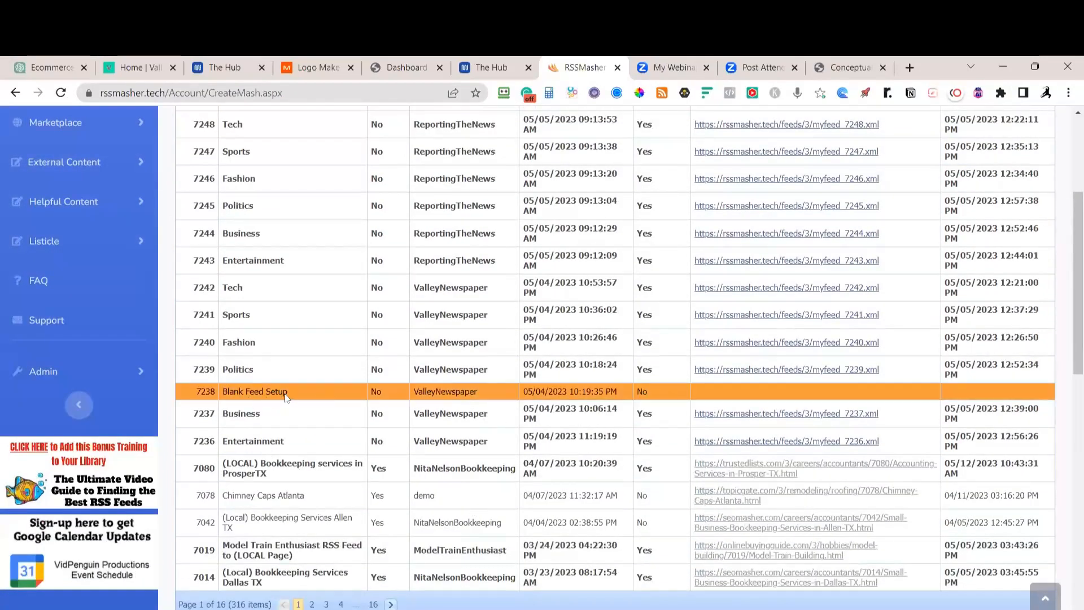
scroll(345, 443, "down", 5)
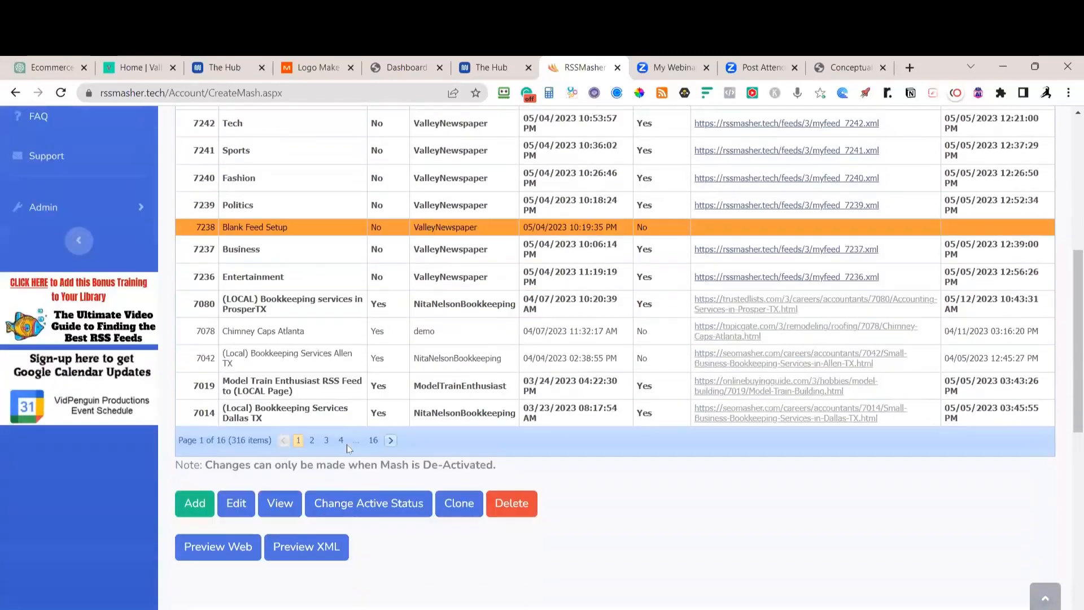
Keep the Blank Feed Setup mash placing '1 Article from each feed' and update its settings
left_click(245, 394)
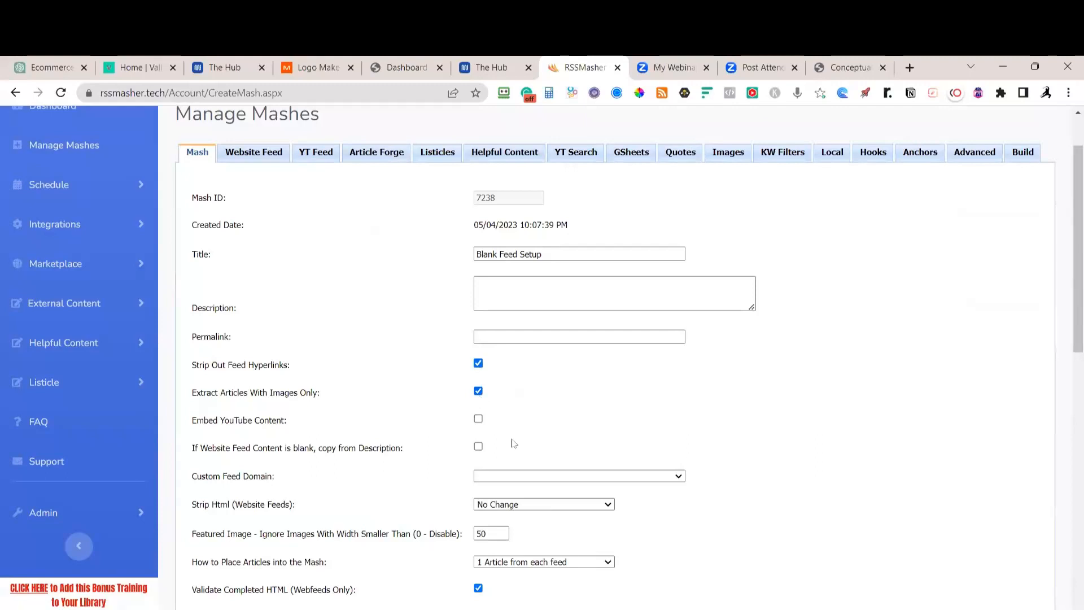
scroll(513, 411, "down", 3)
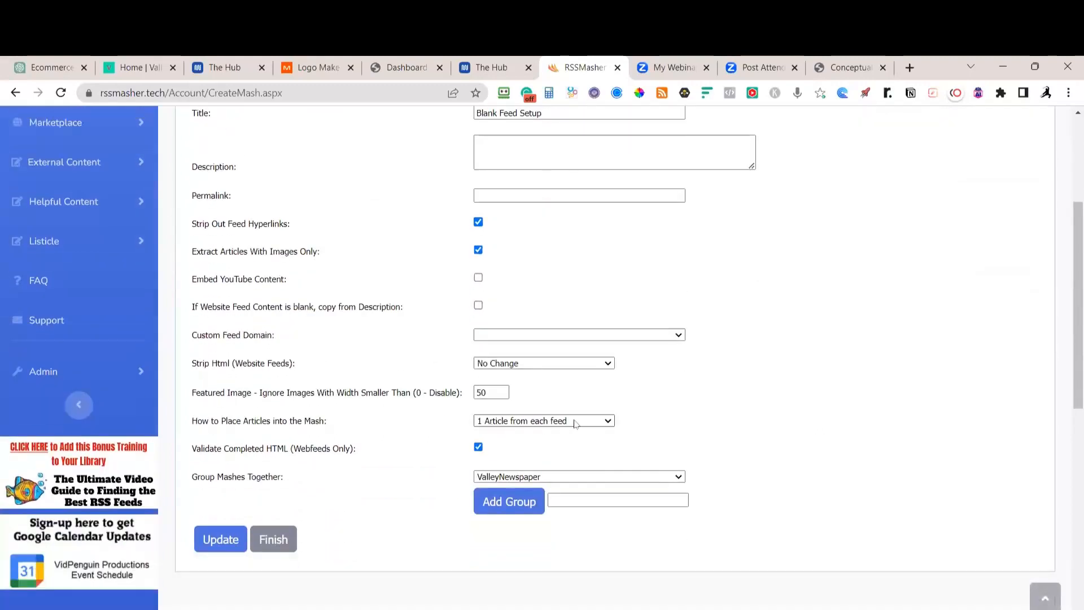
left_click(525, 421)
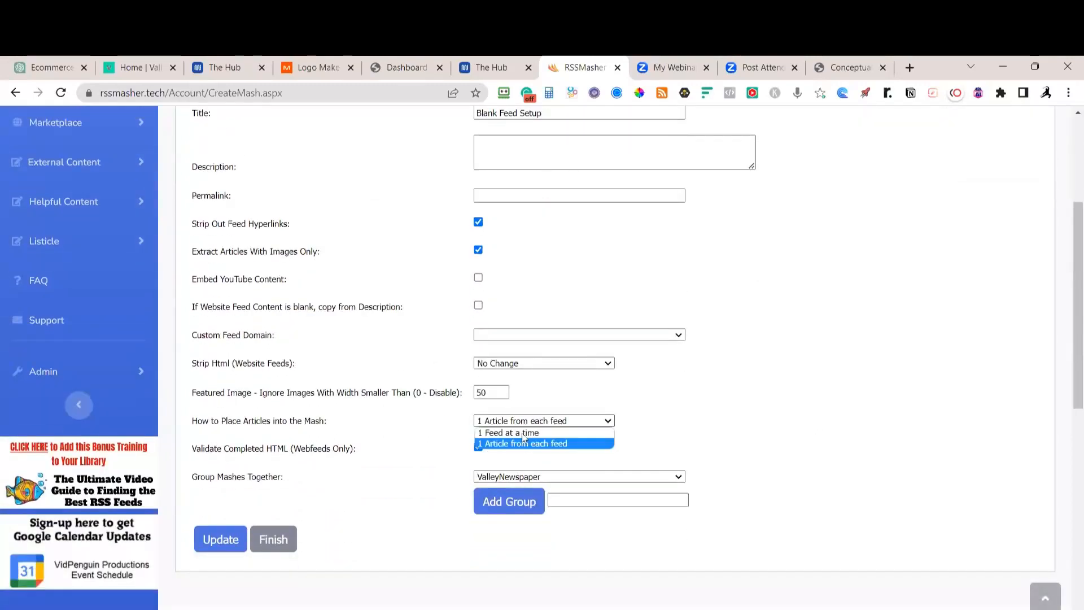
left_click(636, 405)
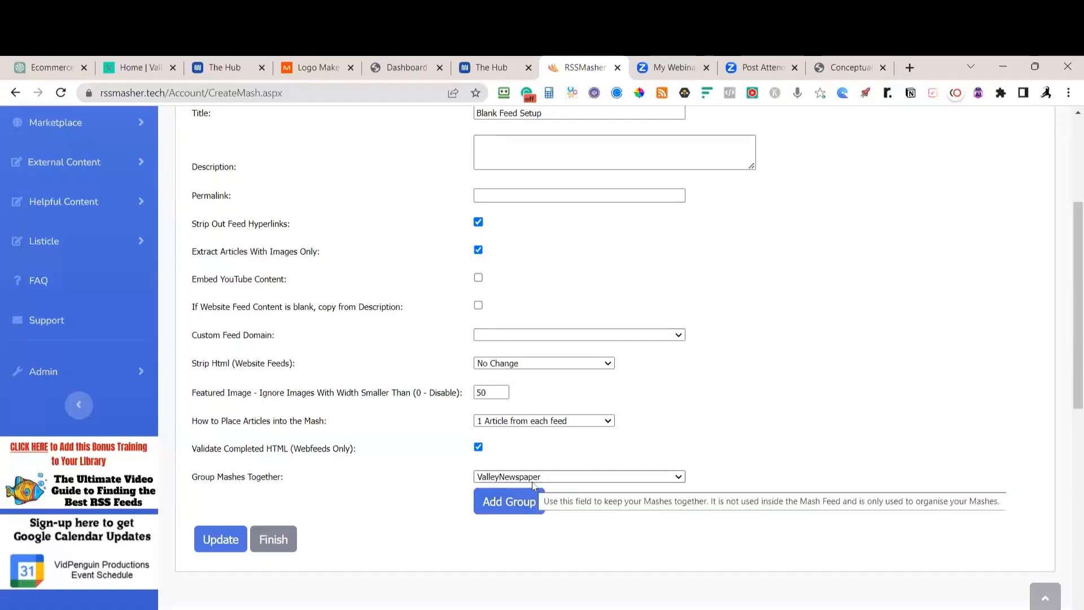
left_click(221, 540)
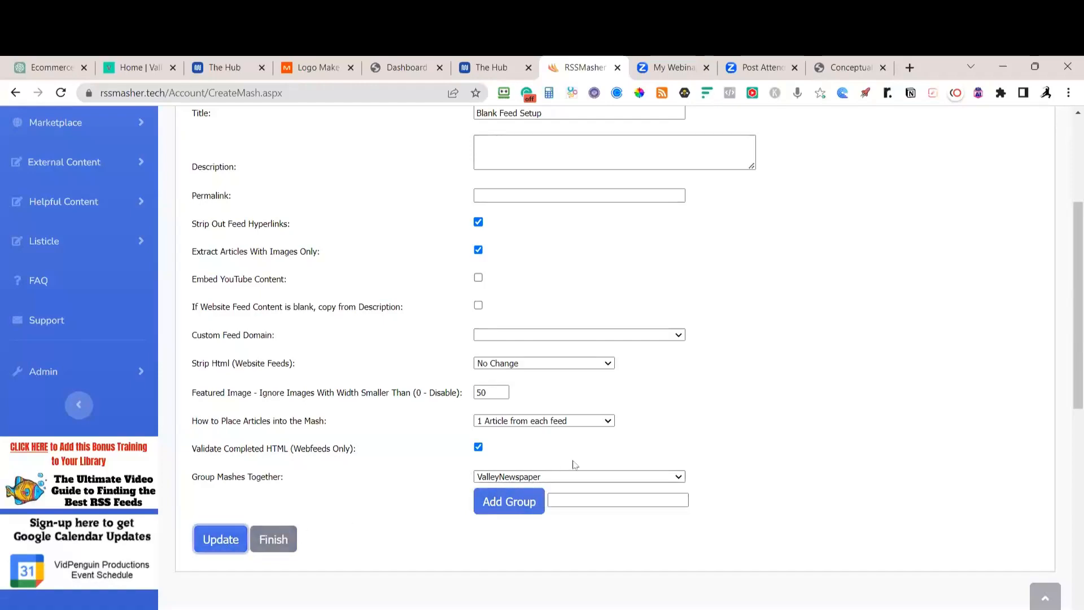
scroll(409, 486, "up", 4)
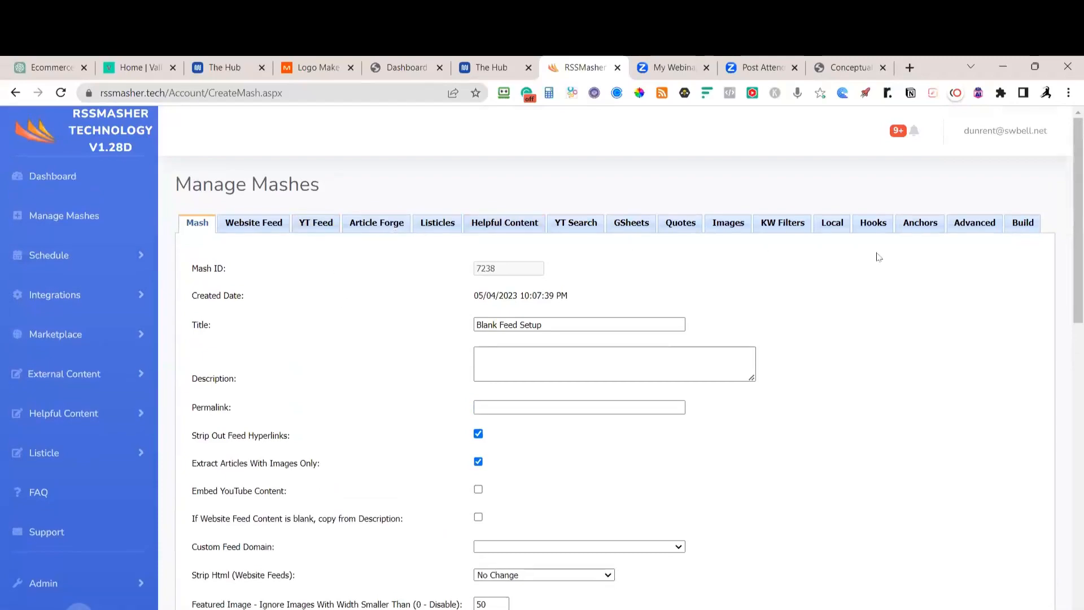
Insert the Feed Name URL [FEEDURL] token into the mash's after-content money hook
left_click(873, 230)
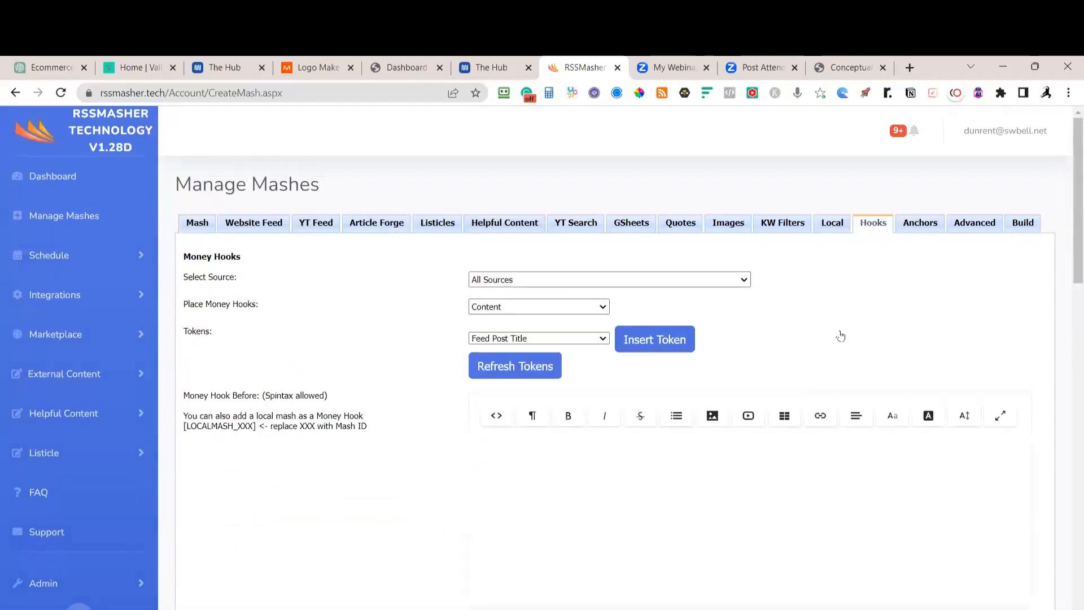
scroll(844, 335, "down", 7)
scroll(844, 335, "down", 1)
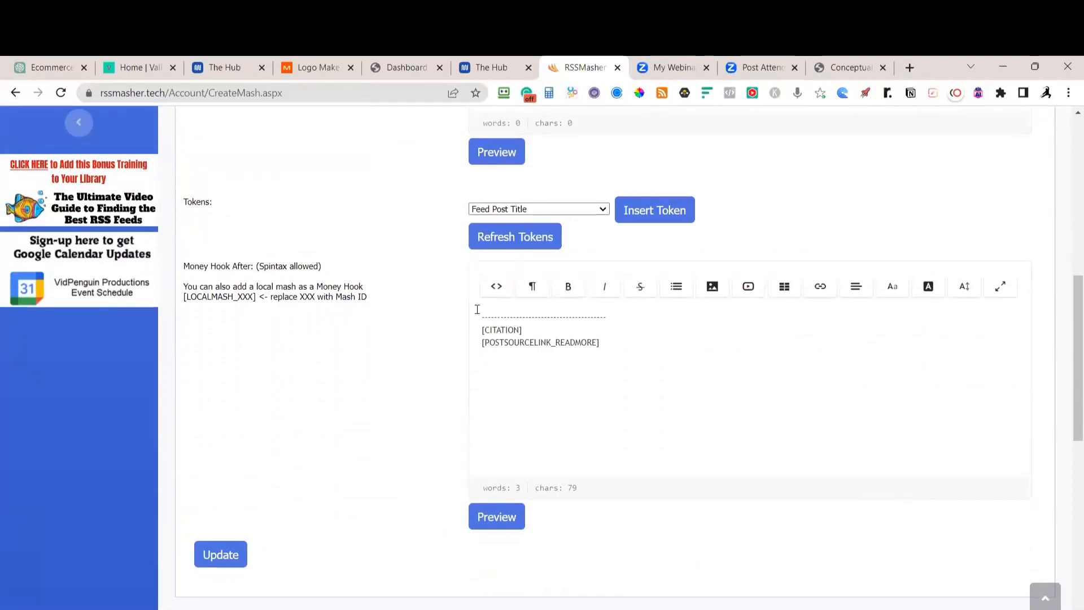
left_click(602, 209)
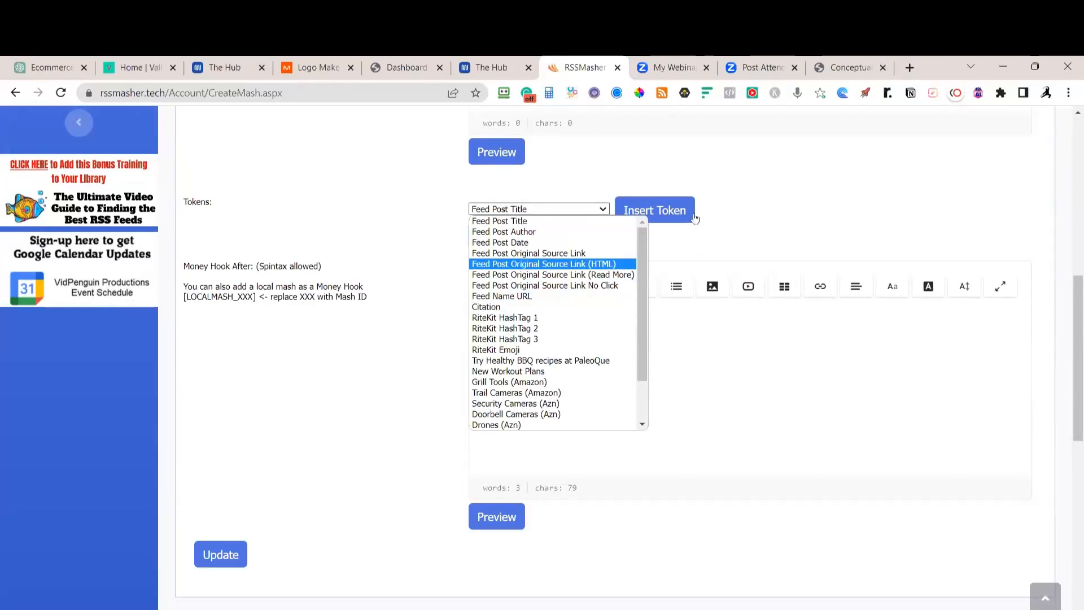
left_click(671, 414)
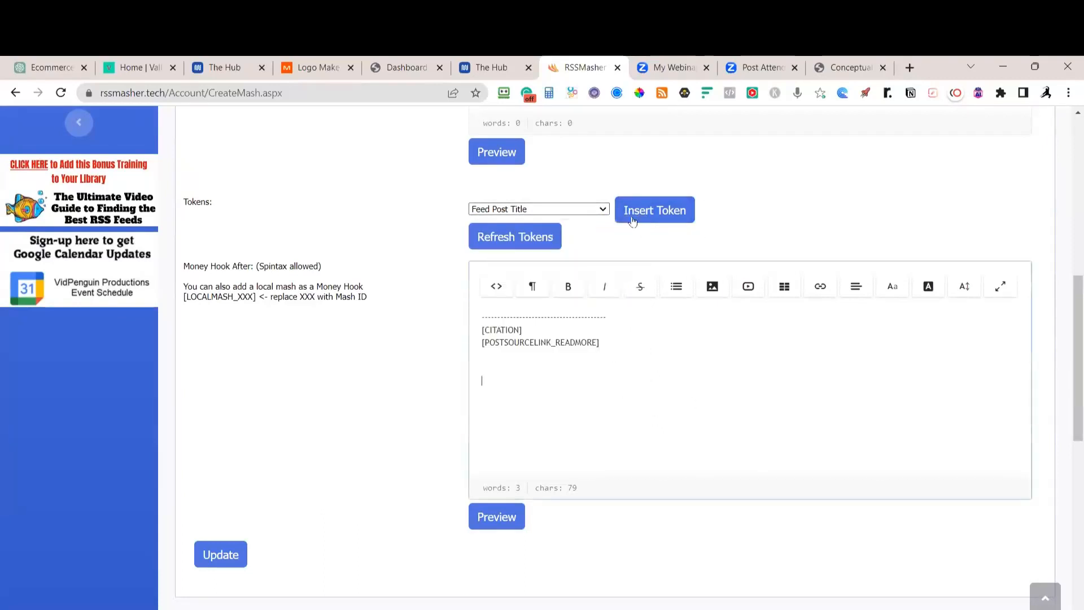
left_click(603, 211)
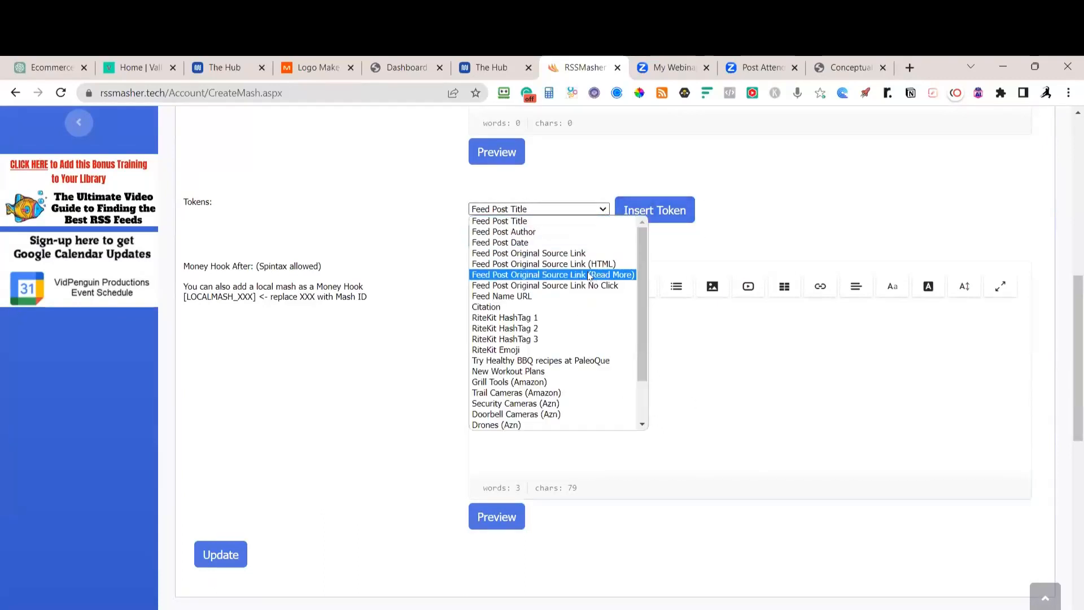
left_click(542, 296)
left_click(648, 220)
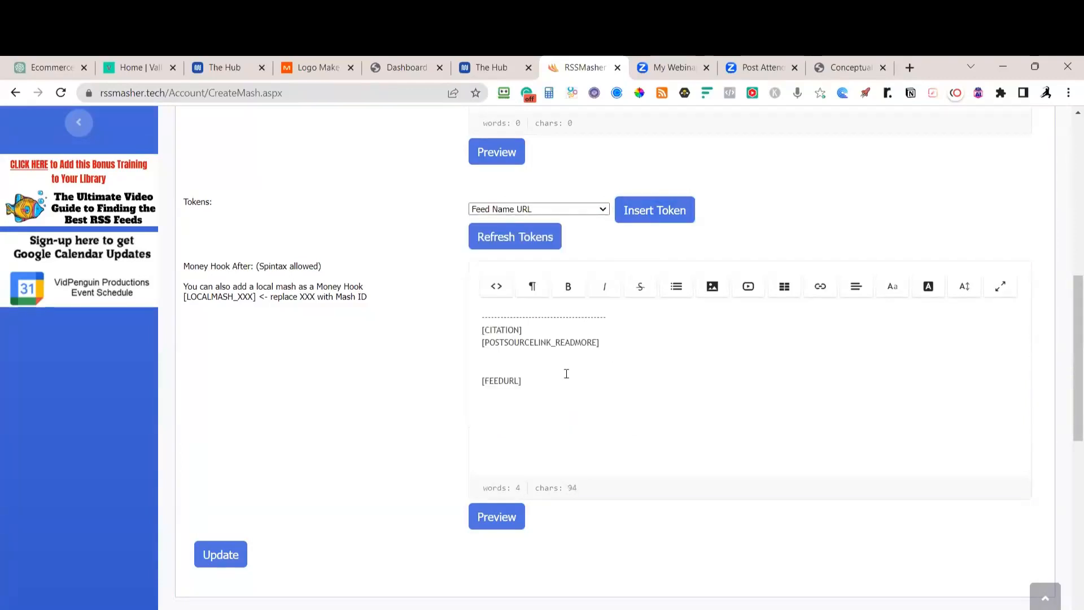
Delete the [FEEDURL] token again and update, leaving [CITATION] and [POSTSOURCELINK_READMORE]
left_click_drag(482, 371, 535, 390)
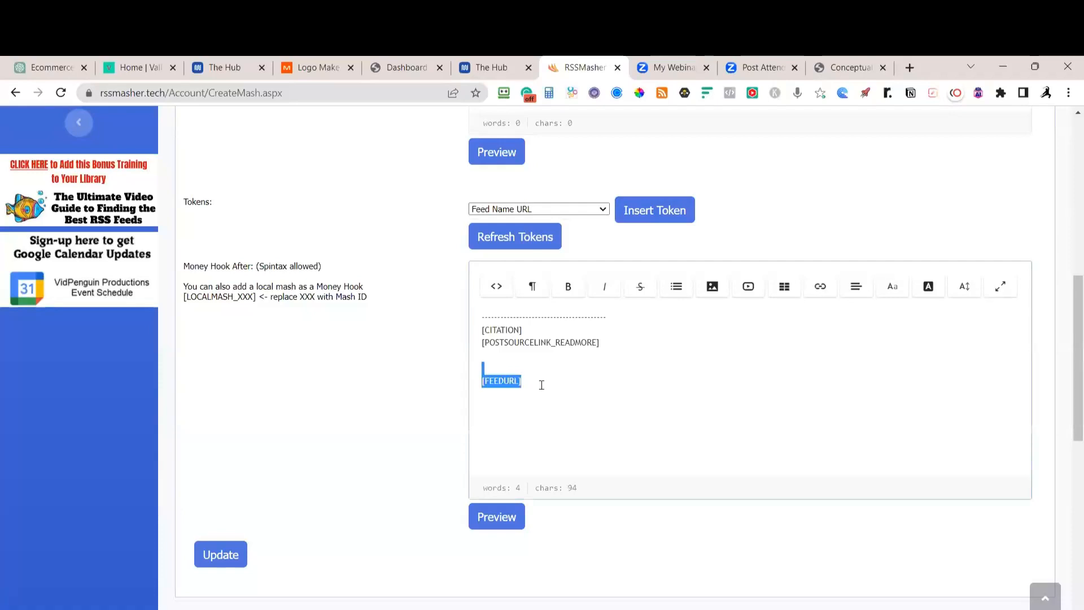
key("BackSpace")
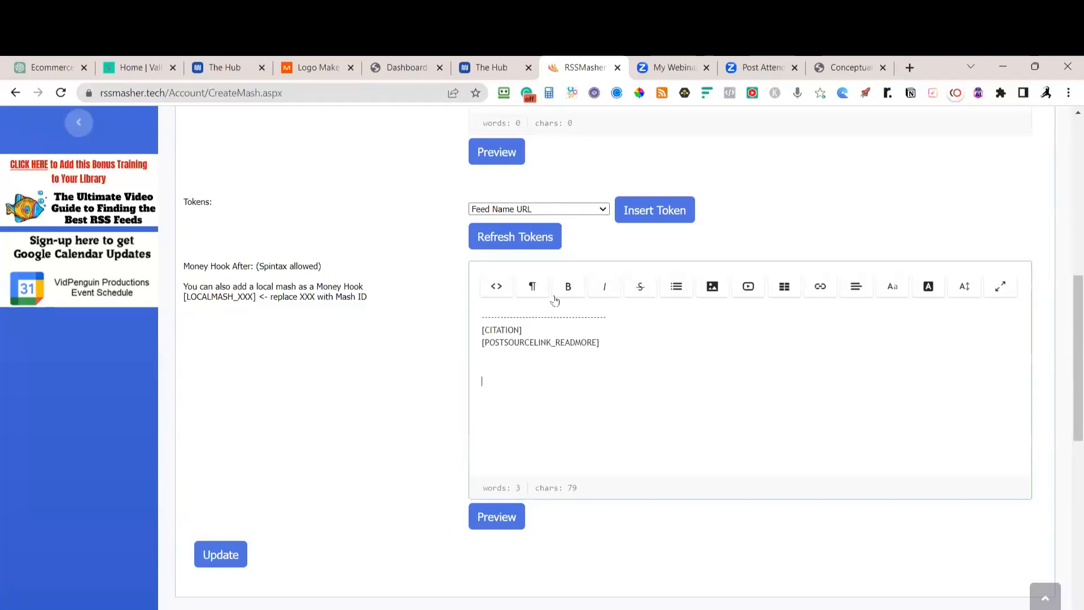
left_click(243, 555)
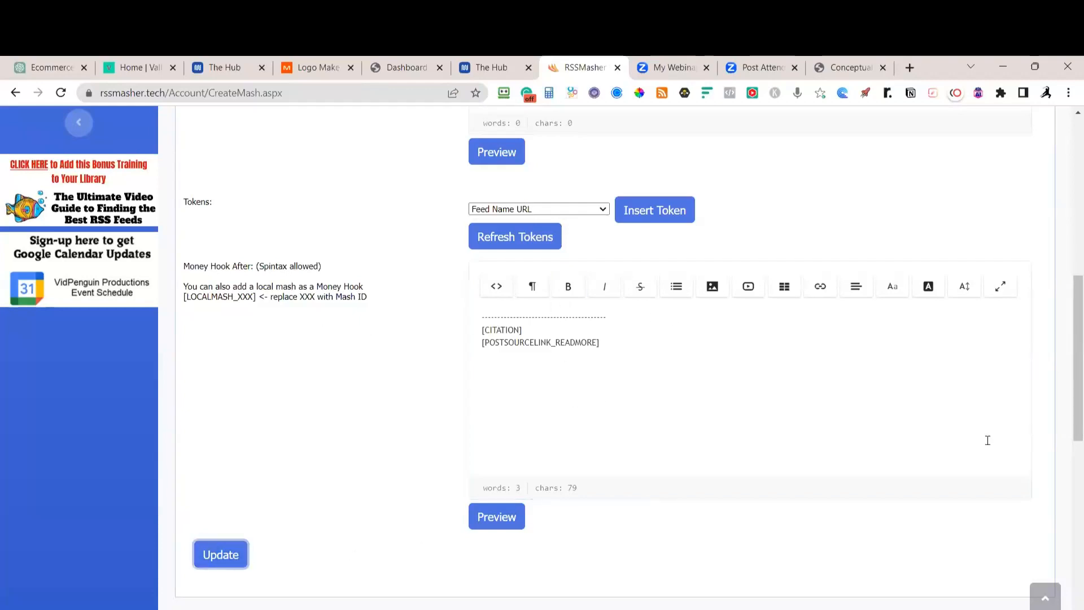
scroll(997, 439, "up", 9)
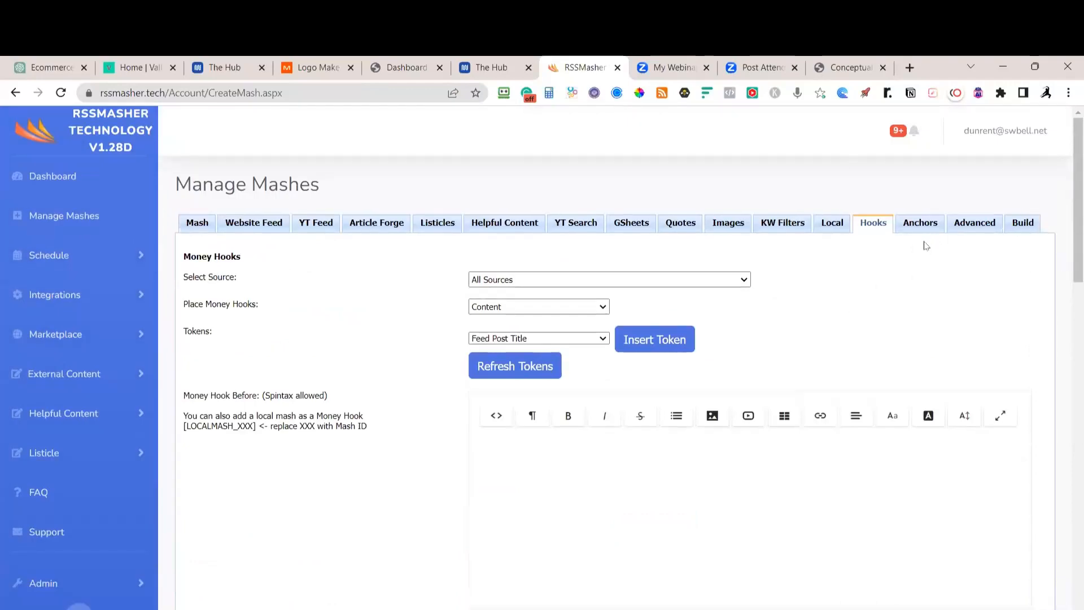
Look over the mash's Anchors and Advanced remove/replace tabs, then return to the Mash tab
left_click(928, 229)
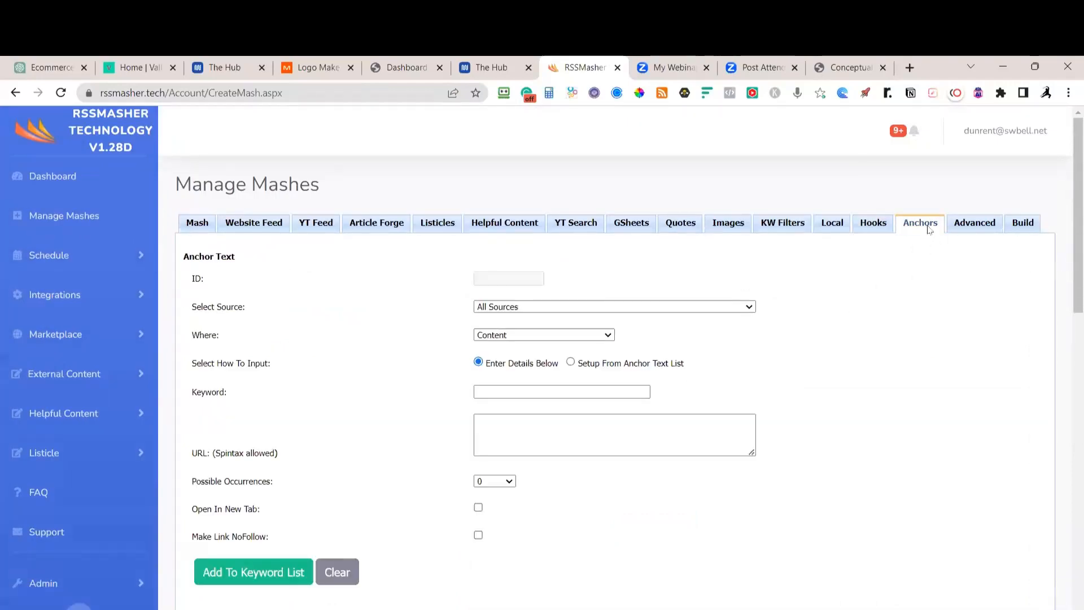
left_click(977, 227)
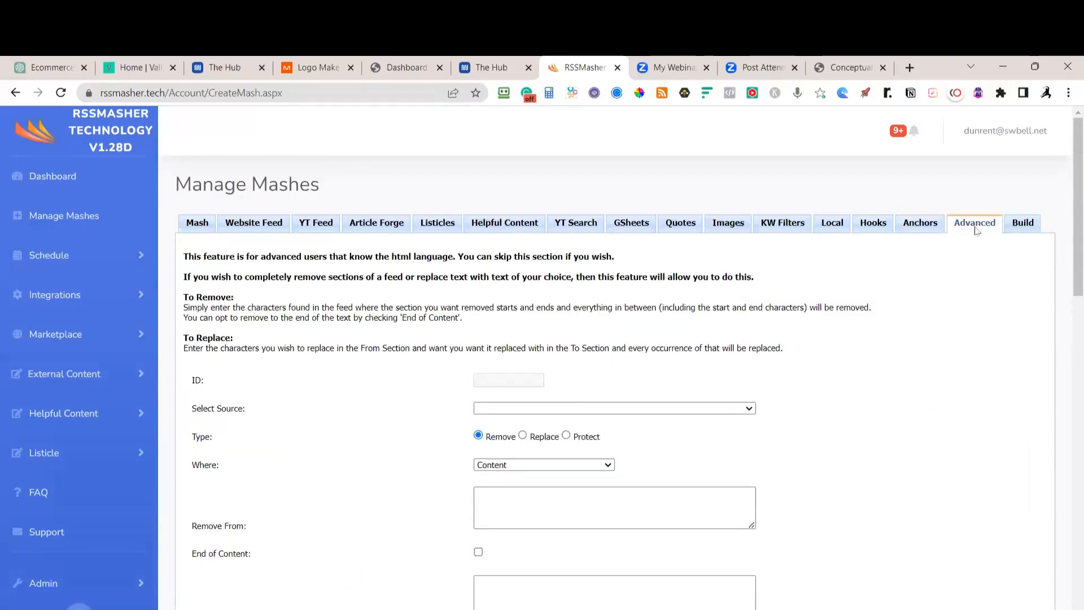
left_click(935, 227)
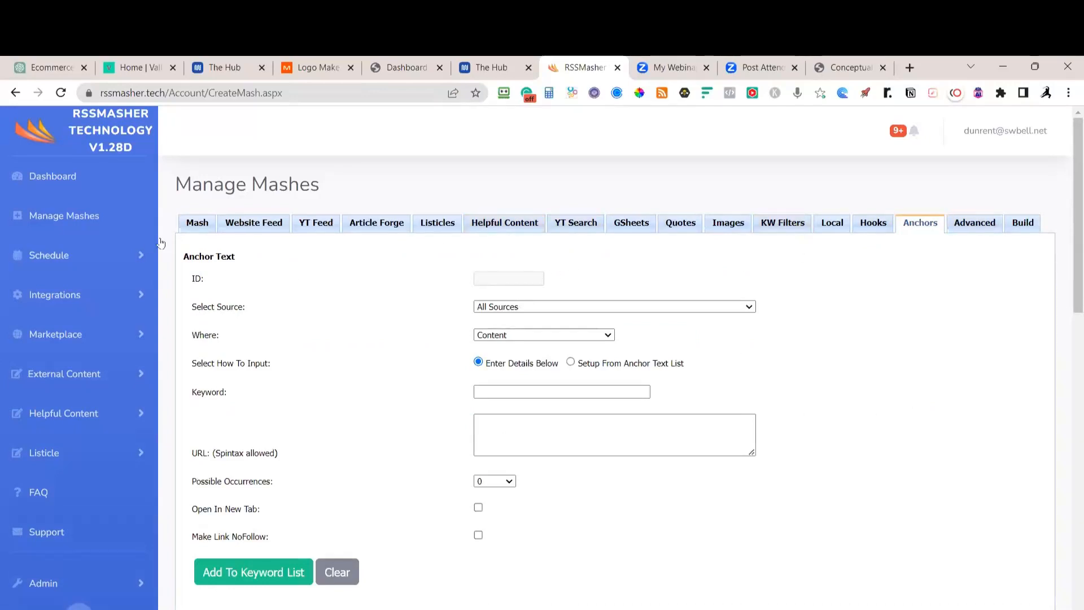
left_click(190, 228)
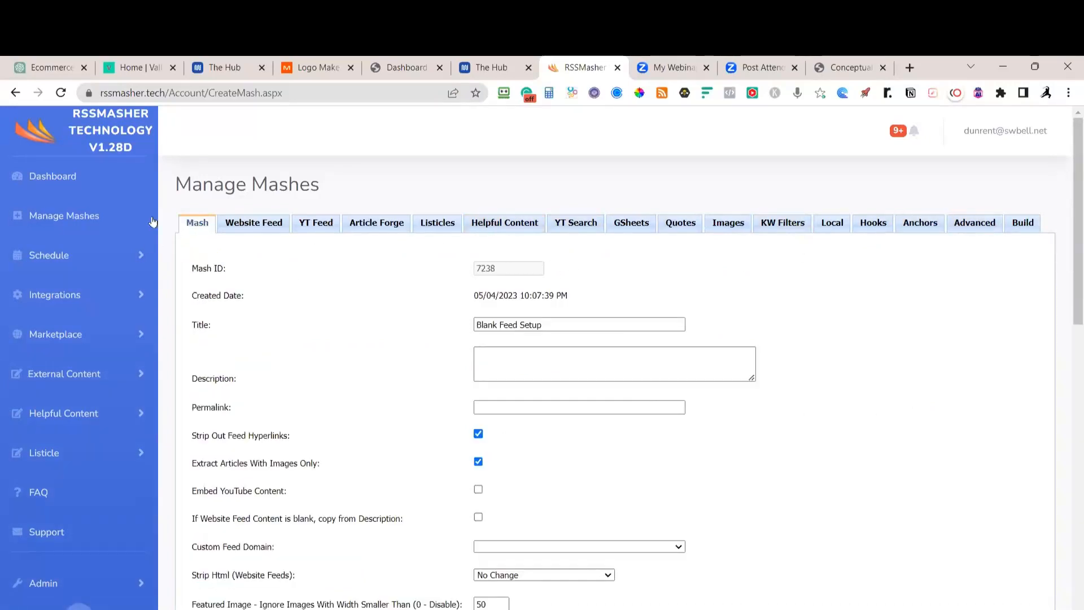
Return to Manage Mashes and open the ValleyNewspaper Politics mash 7239 for editing
left_click(67, 220)
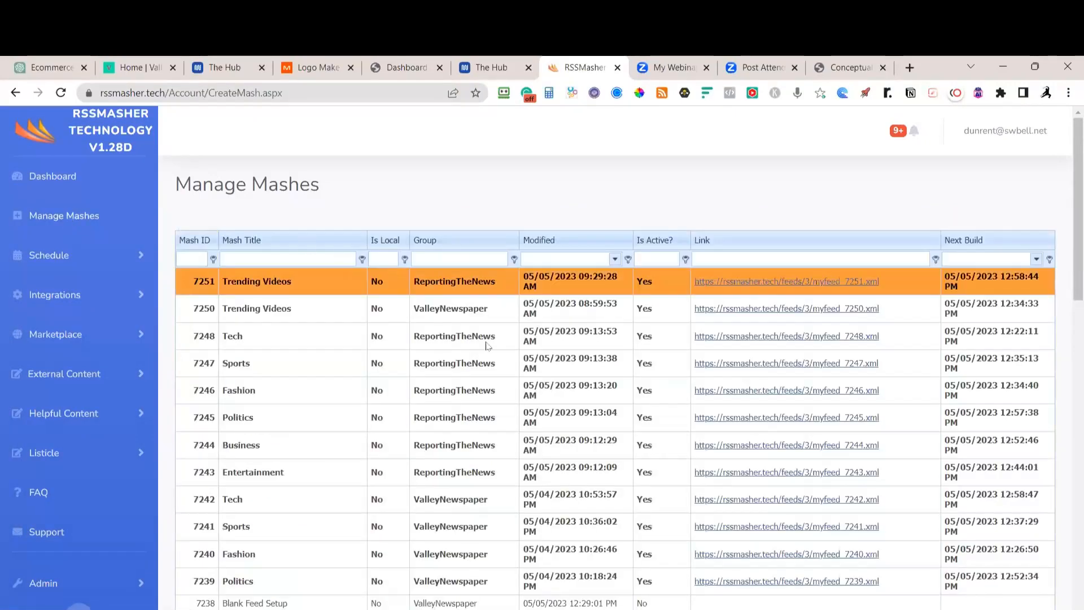
scroll(487, 450, "down", 3)
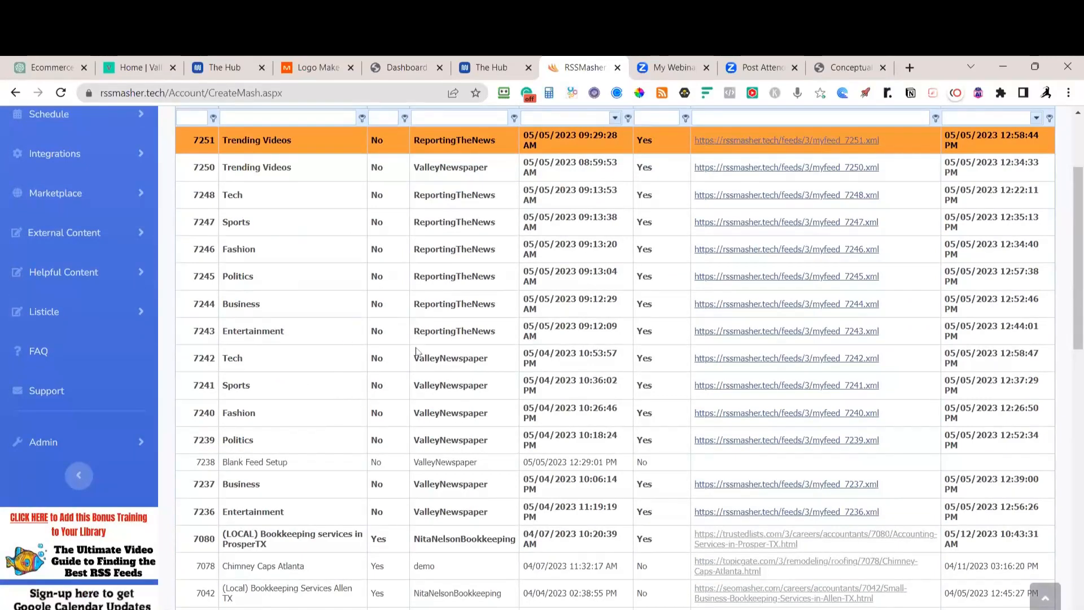
left_click(268, 441)
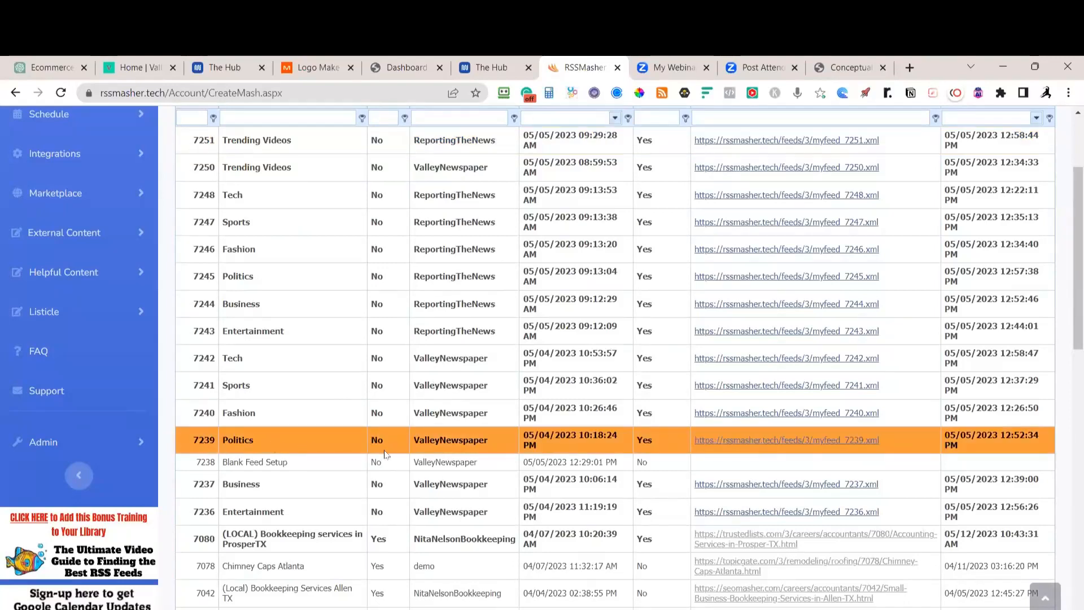
scroll(384, 452, "down", 4)
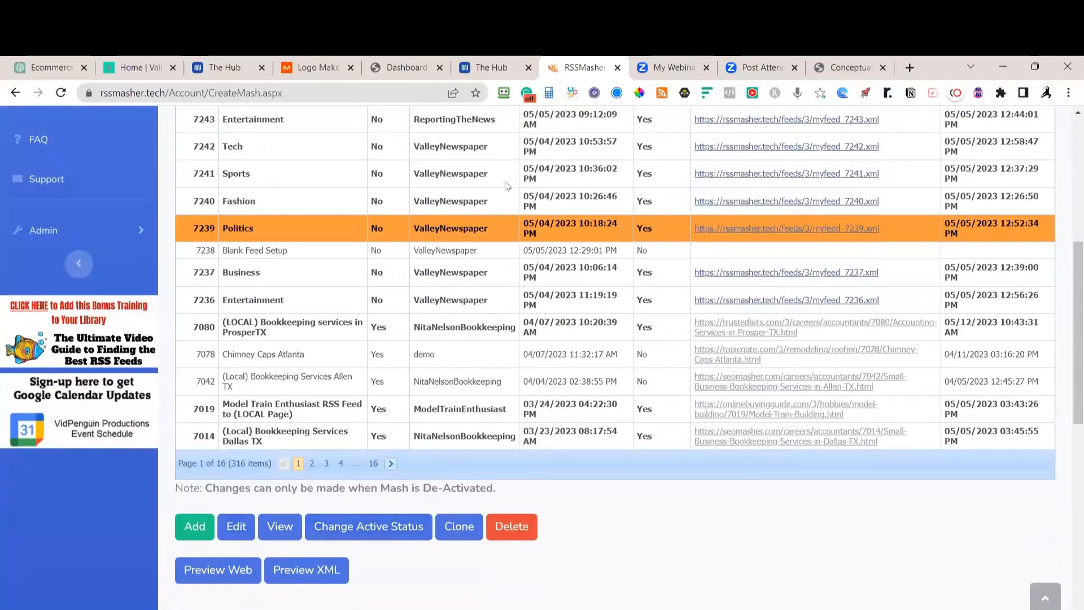
left_click(241, 533)
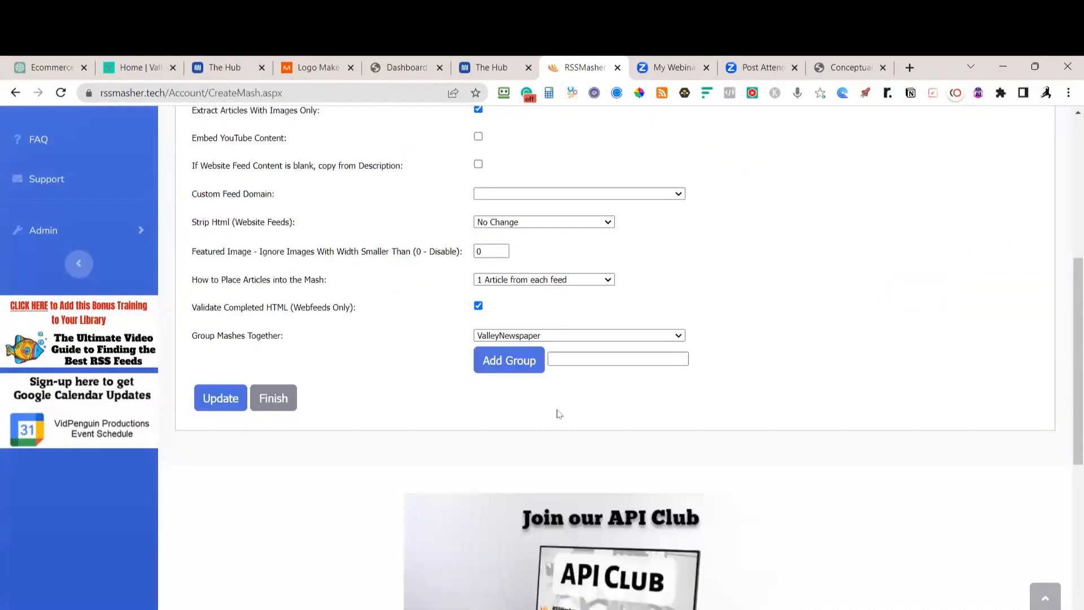
scroll(529, 387, "up", 5)
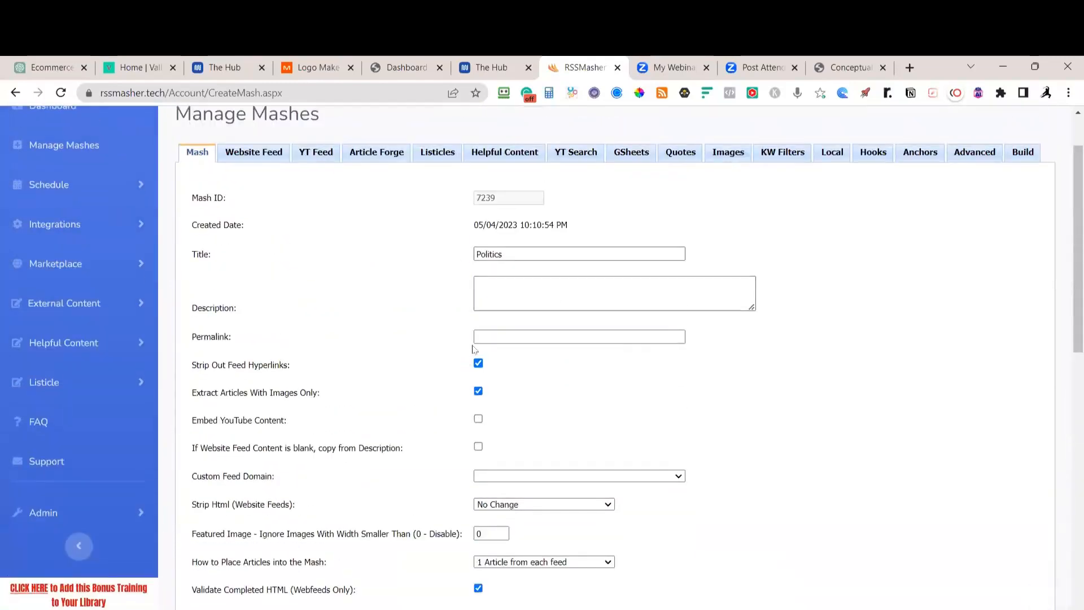
scroll(408, 550, "down", 1)
scroll(407, 549, "down", 2)
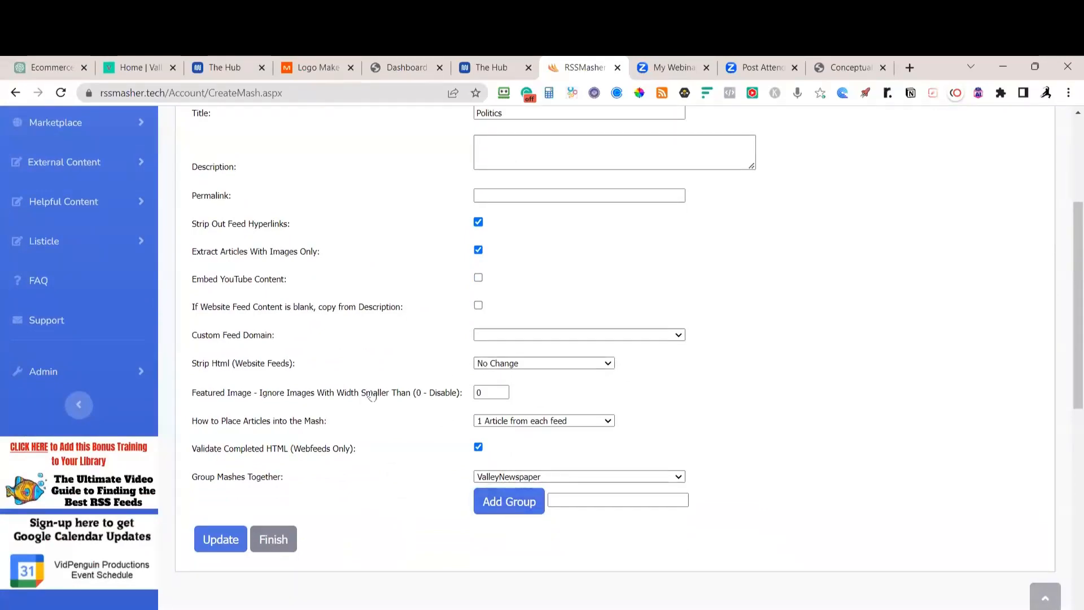
scroll(348, 482, "up", 5)
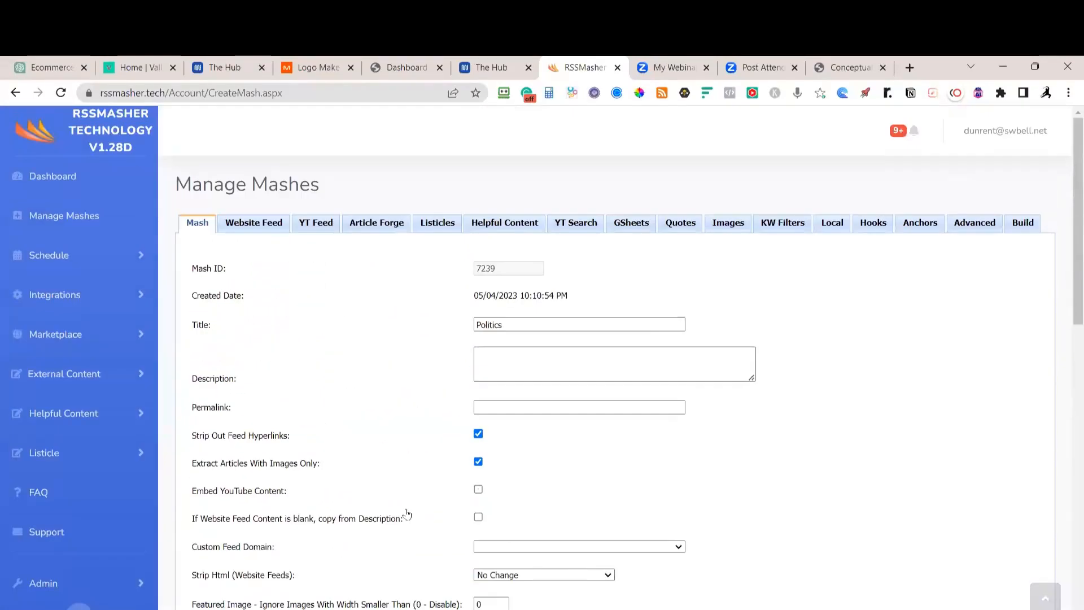
Review the Politics mash's Hooks and Build tabs, ending on its four website feeds including Politico
left_click(255, 223)
scroll(579, 342, "down", 3)
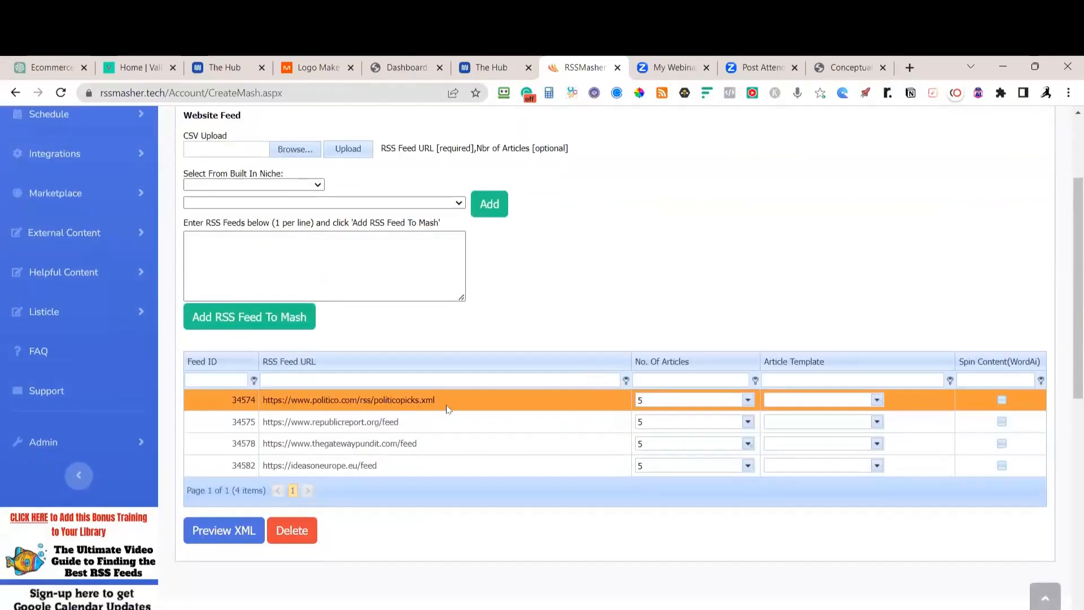
scroll(824, 452, "up", 3)
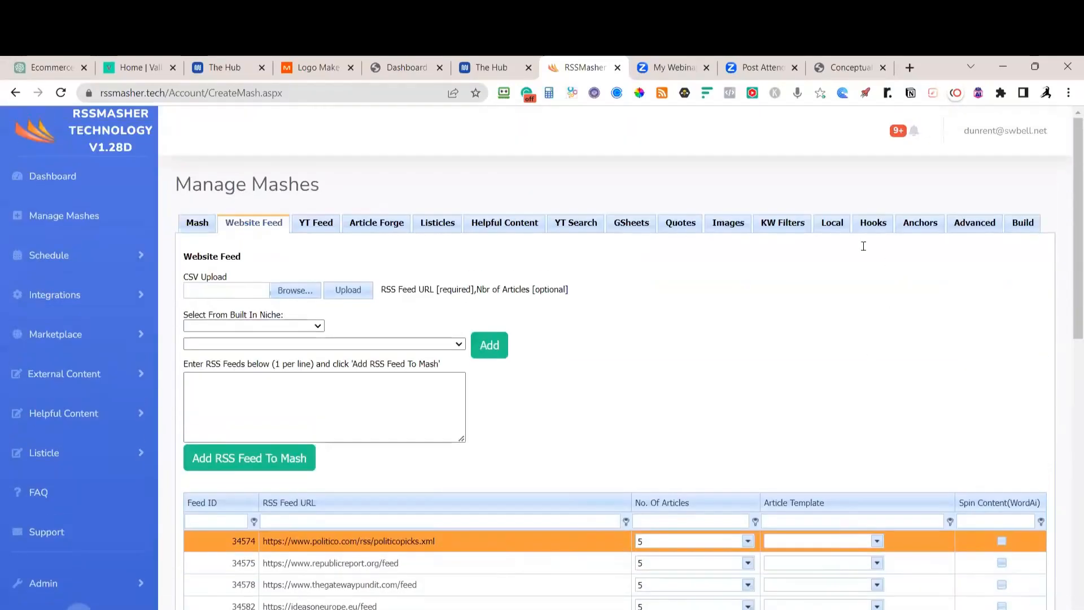
left_click(873, 224)
scroll(884, 305, "down", 7)
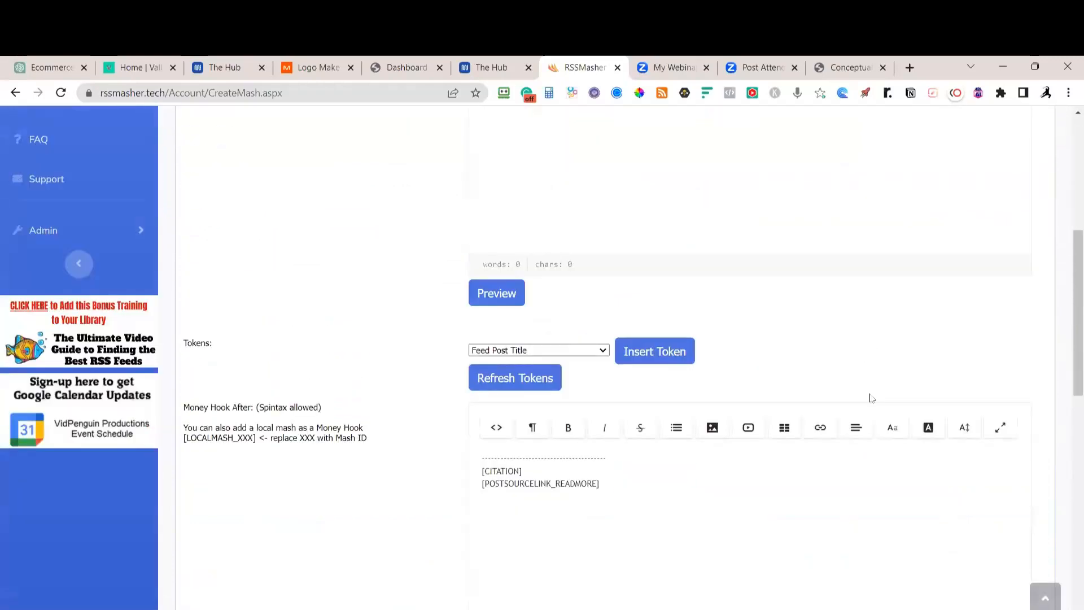
scroll(881, 331, "up", 7)
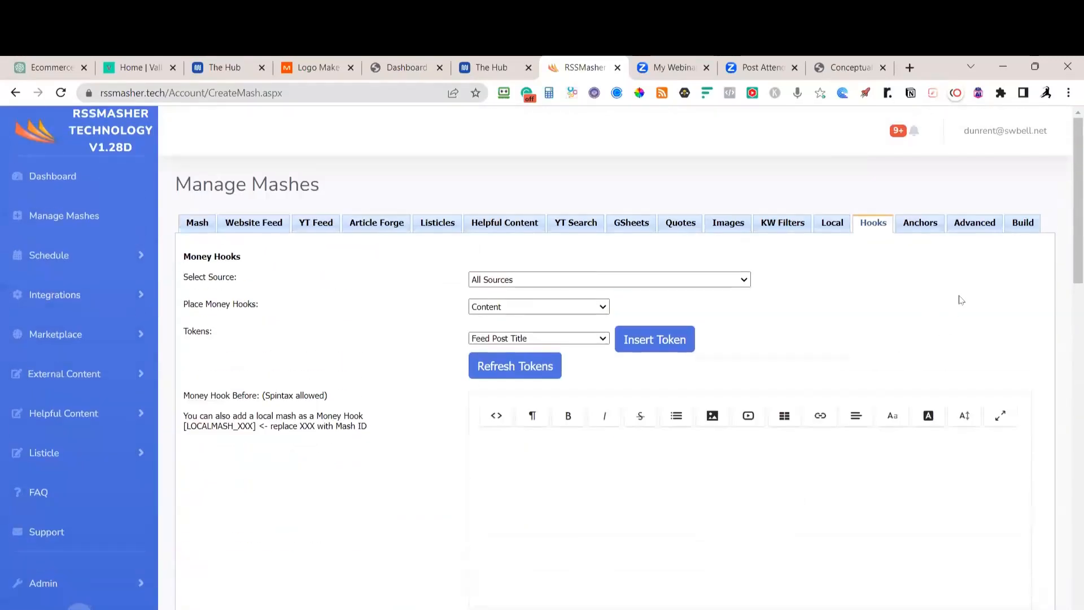
left_click(1014, 232)
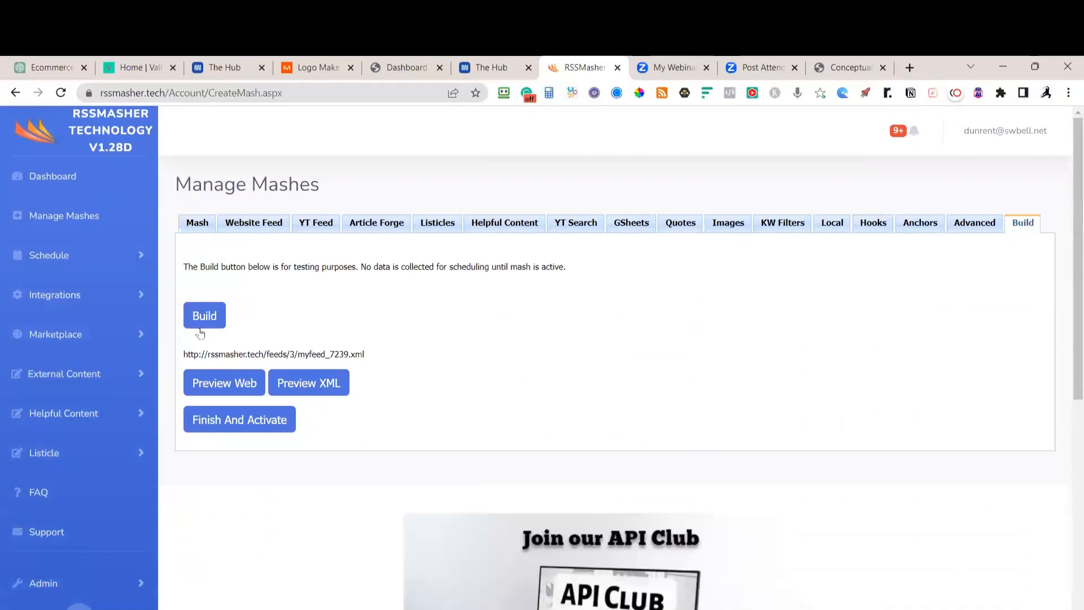
left_click(258, 224)
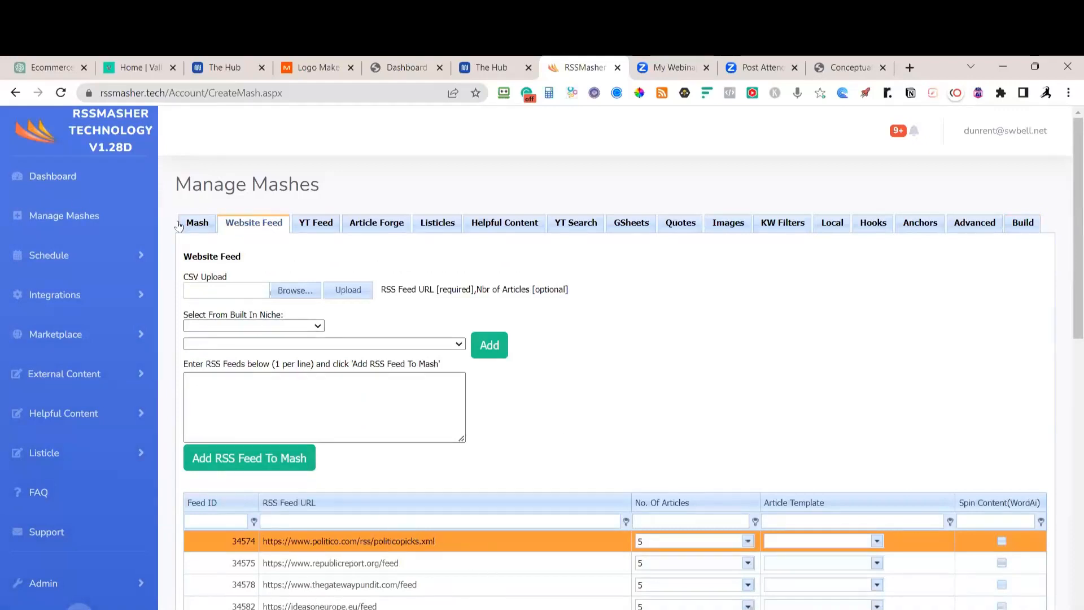
scroll(460, 411, "down", 1)
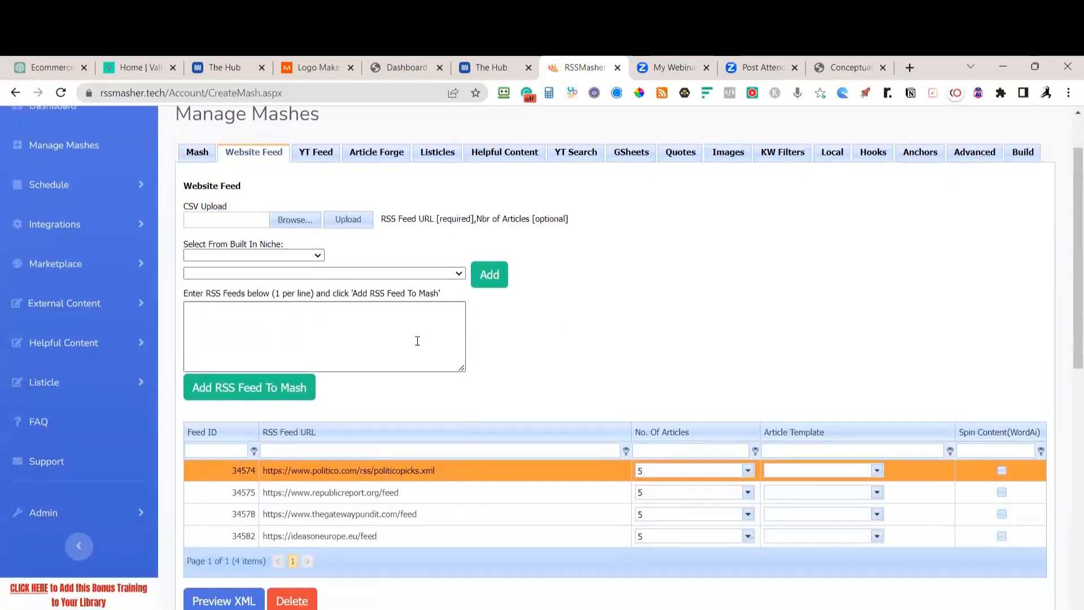
Add trumpster.net/feed from the built-in News-Politics niche as the Politics mash's fifth feed
left_click(318, 257)
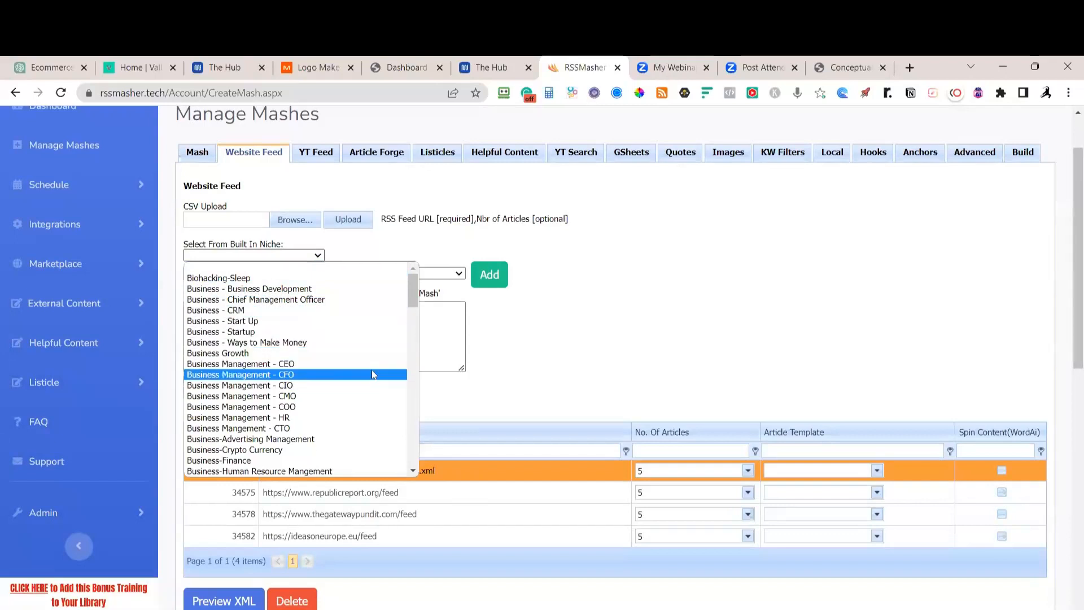
scroll(372, 370, "down", 3)
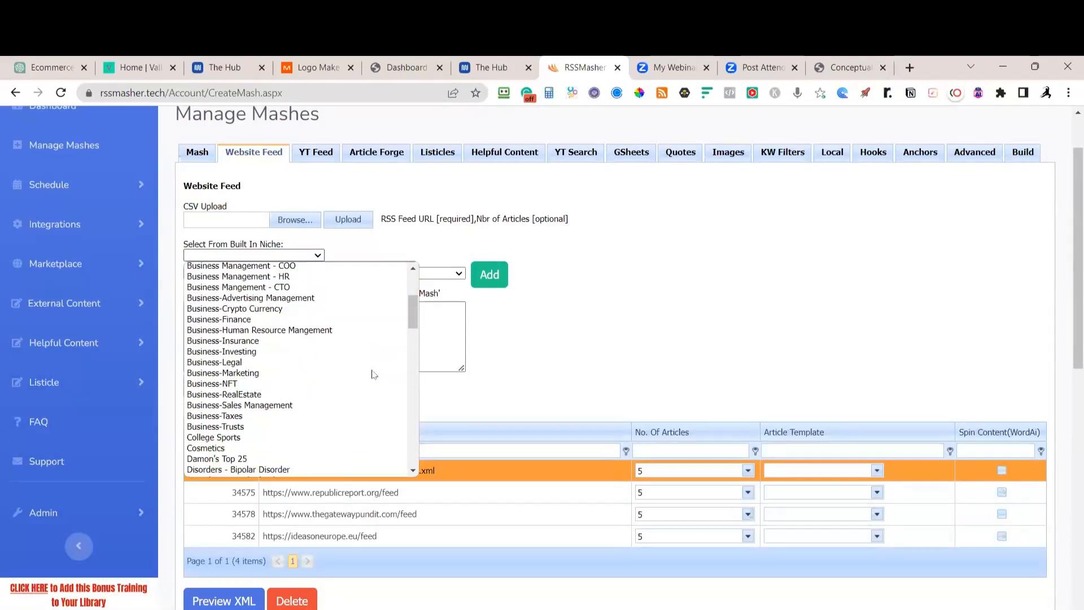
scroll(373, 374, "down", 3)
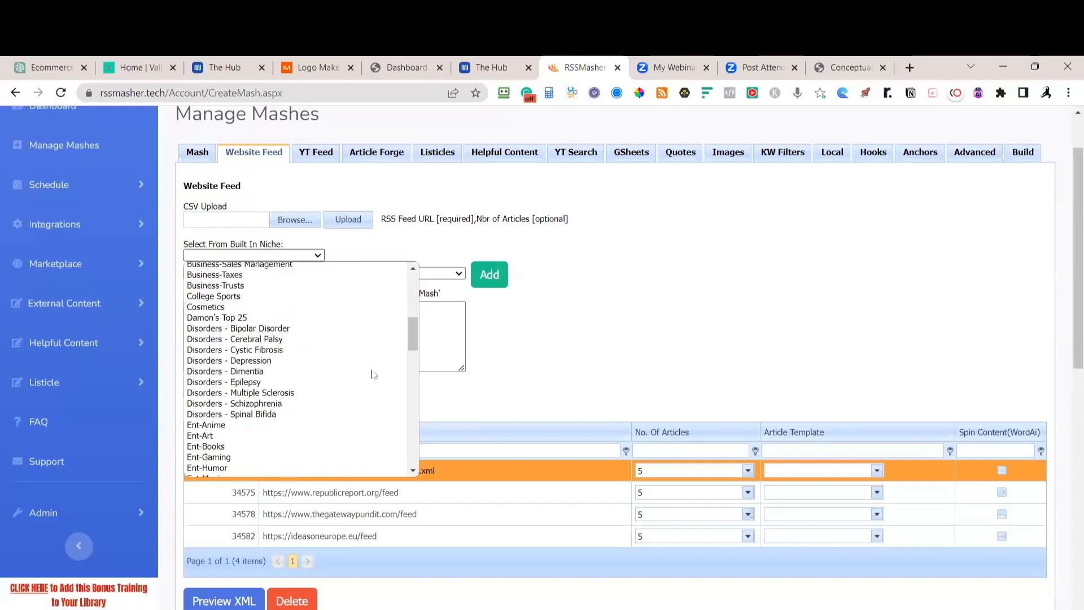
scroll(371, 375, "down", 9)
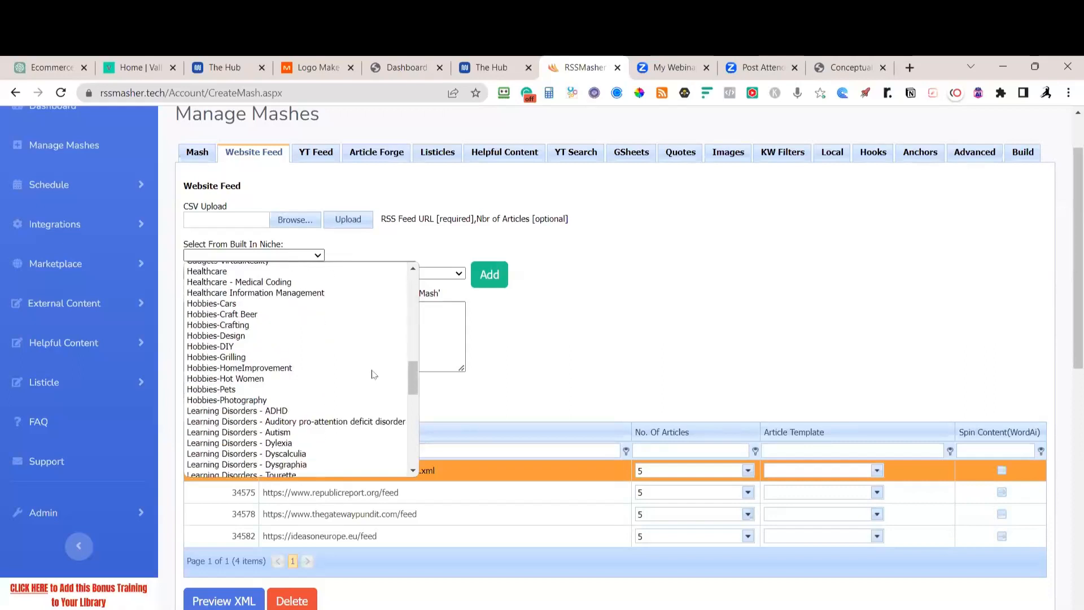
scroll(373, 374, "down", 6)
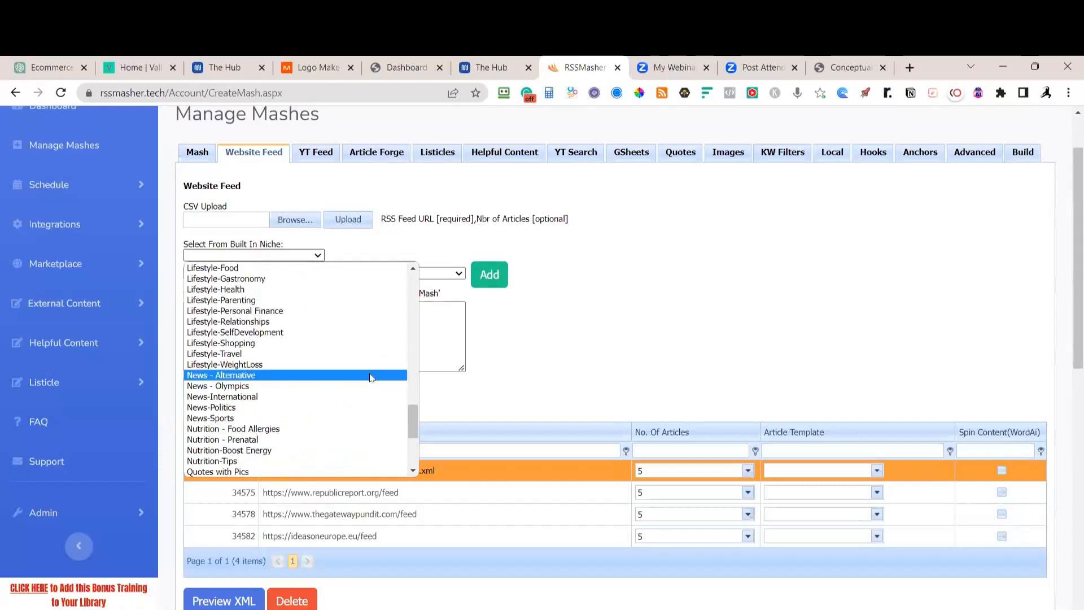
left_click(225, 411)
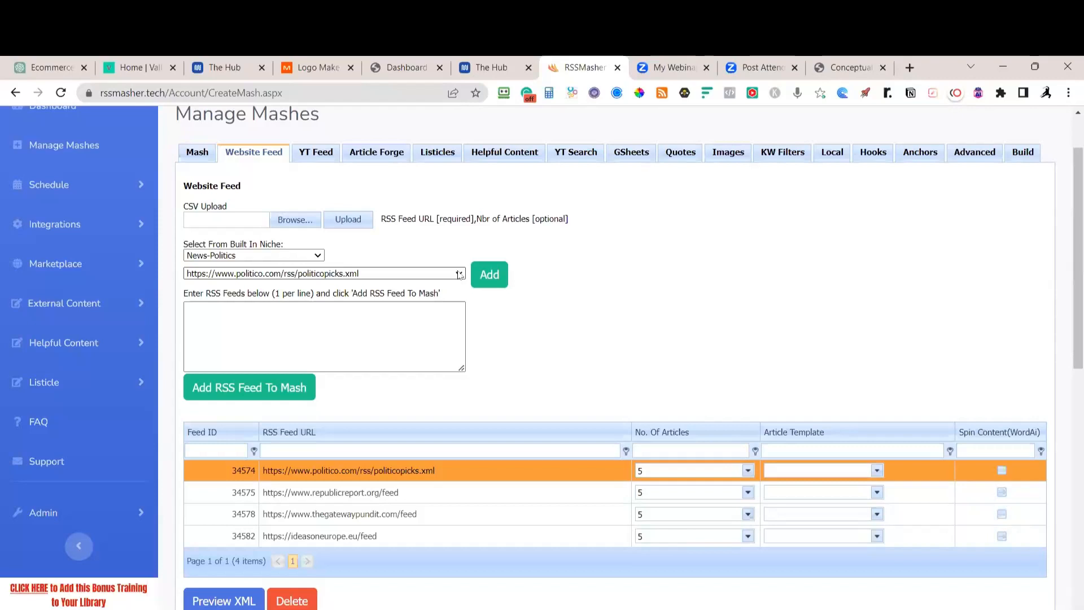
left_click(459, 274)
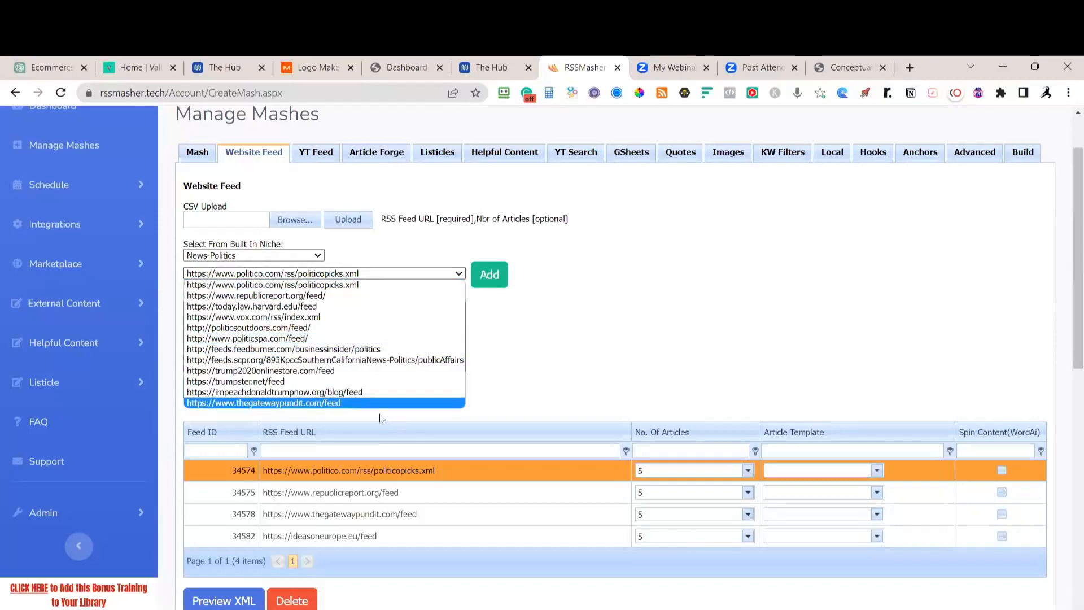
left_click(255, 382)
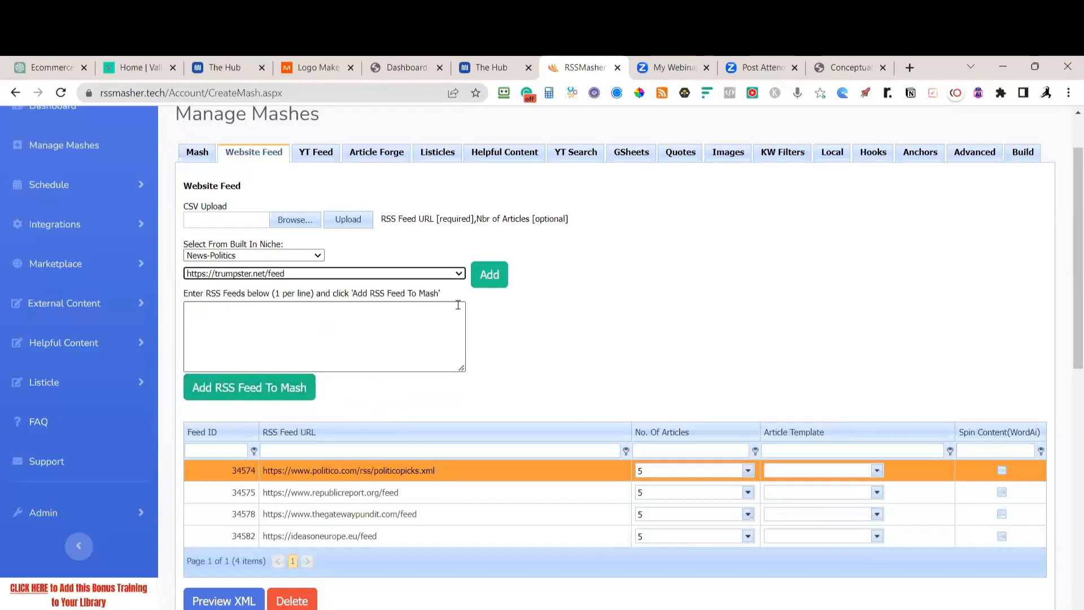
left_click(485, 288)
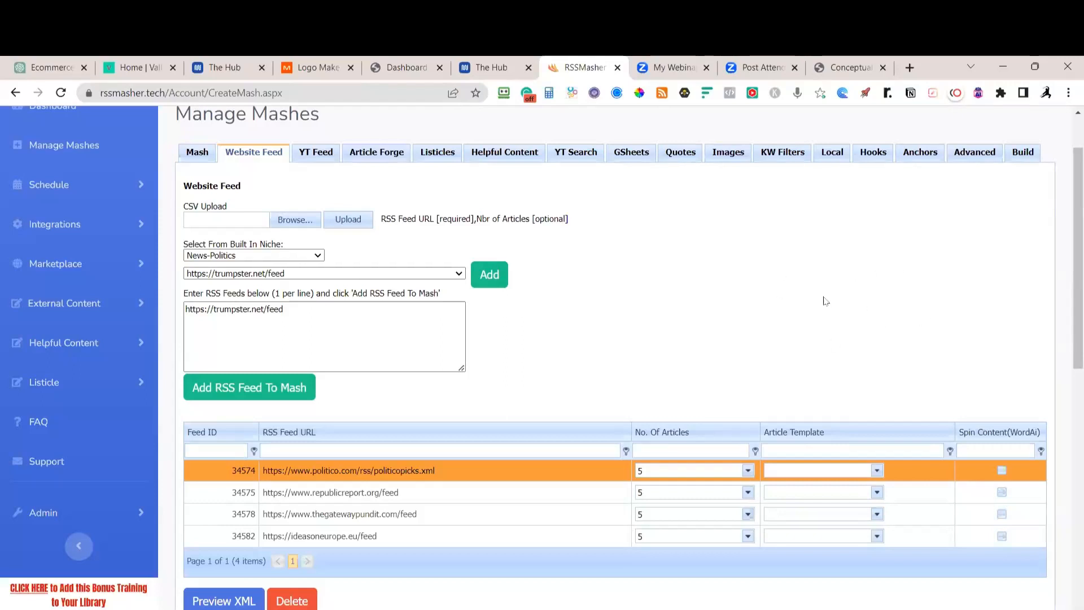
left_click(285, 388)
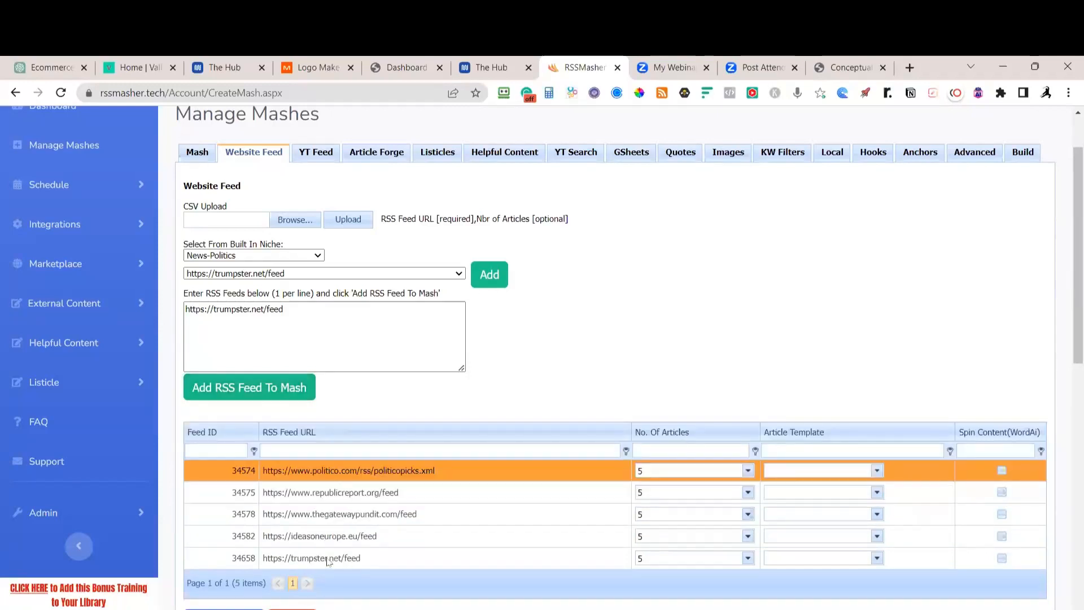
Set the mash's article placement to '1 Feed at a time' and save the settings
left_click(197, 155)
scroll(452, 347, "down", 3)
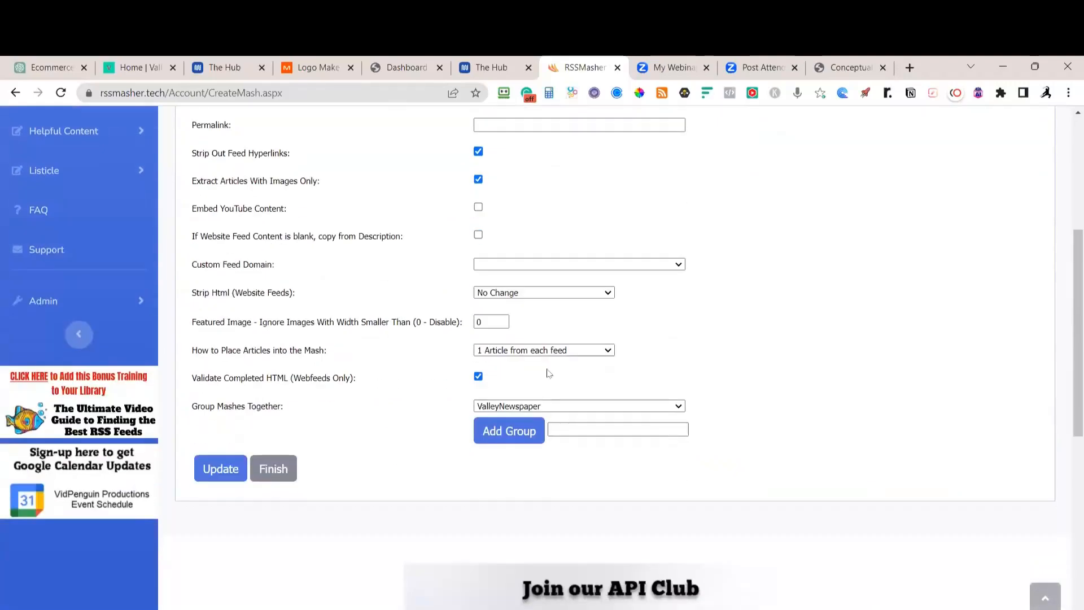
left_click(594, 353)
left_click(537, 358)
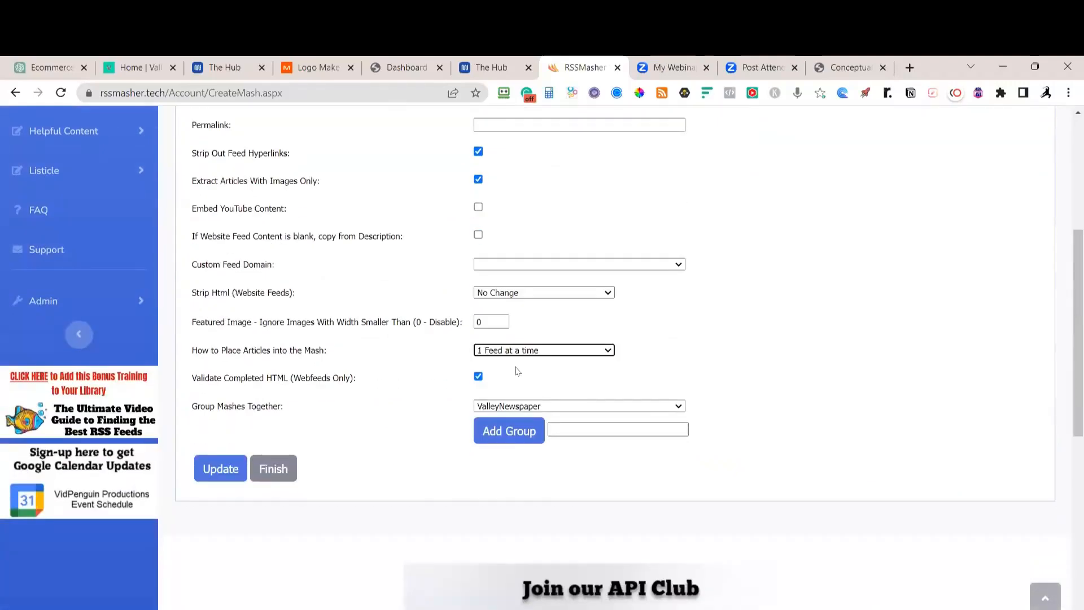
left_click(218, 470)
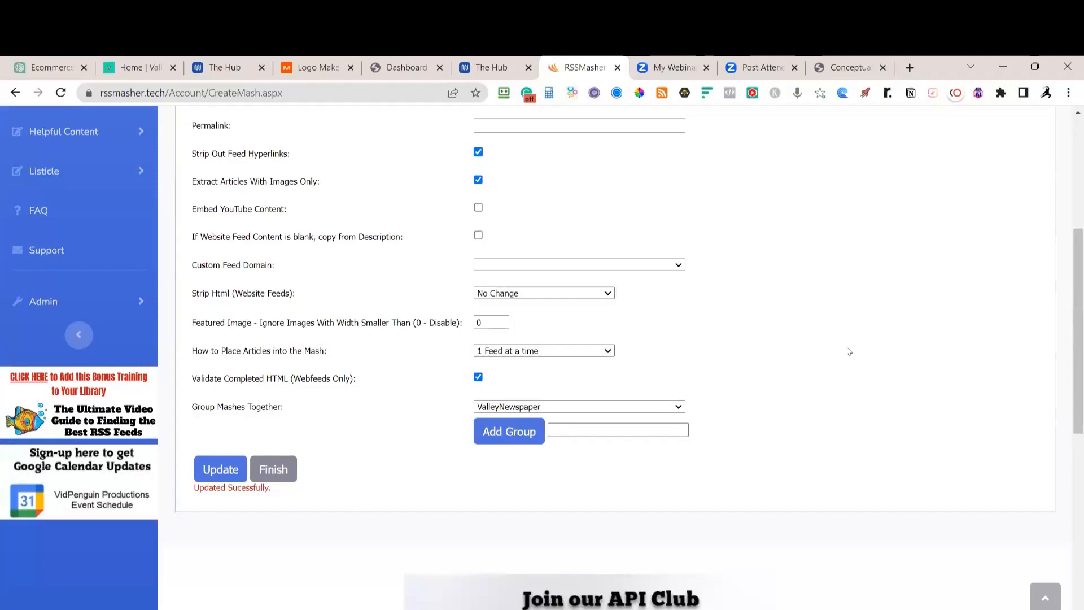
Rebuild the Politics mash to generate myfeed_7239.xml
scroll(881, 311, "up", 5)
left_click(1021, 227)
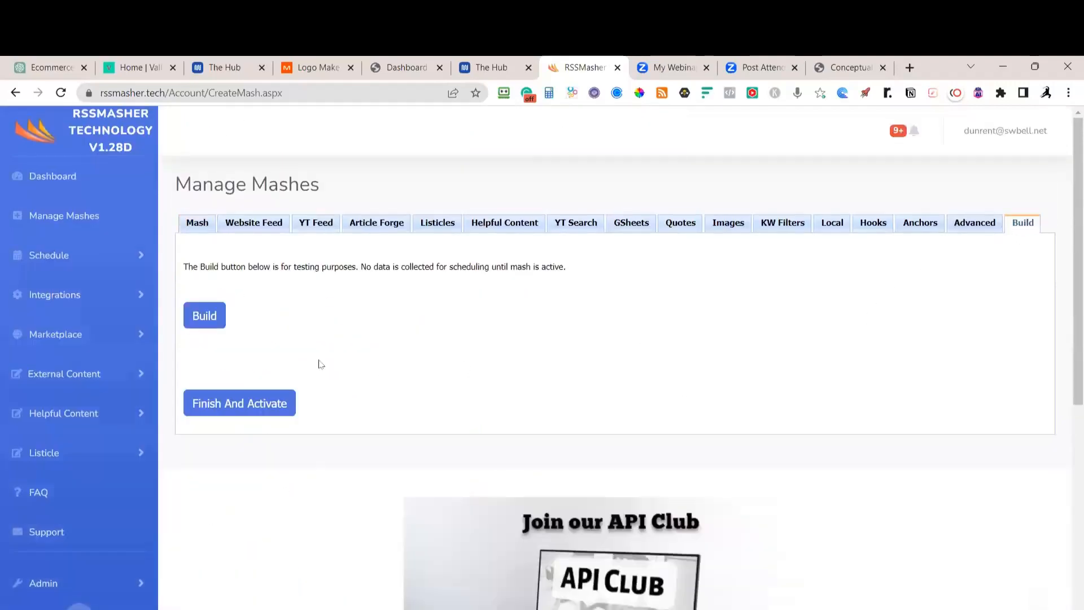
left_click(207, 318)
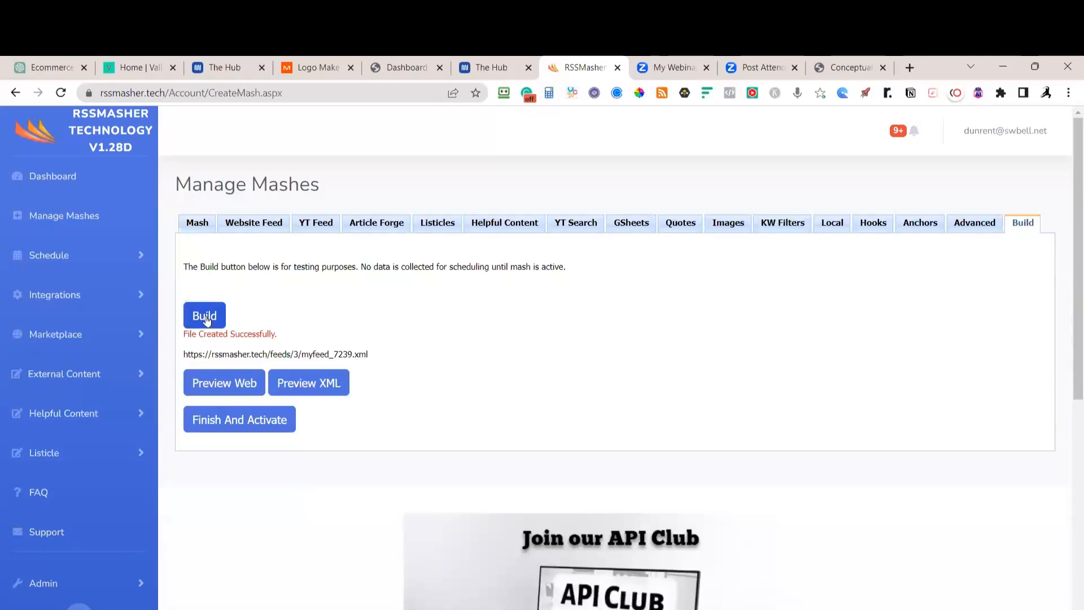
left_click(249, 383)
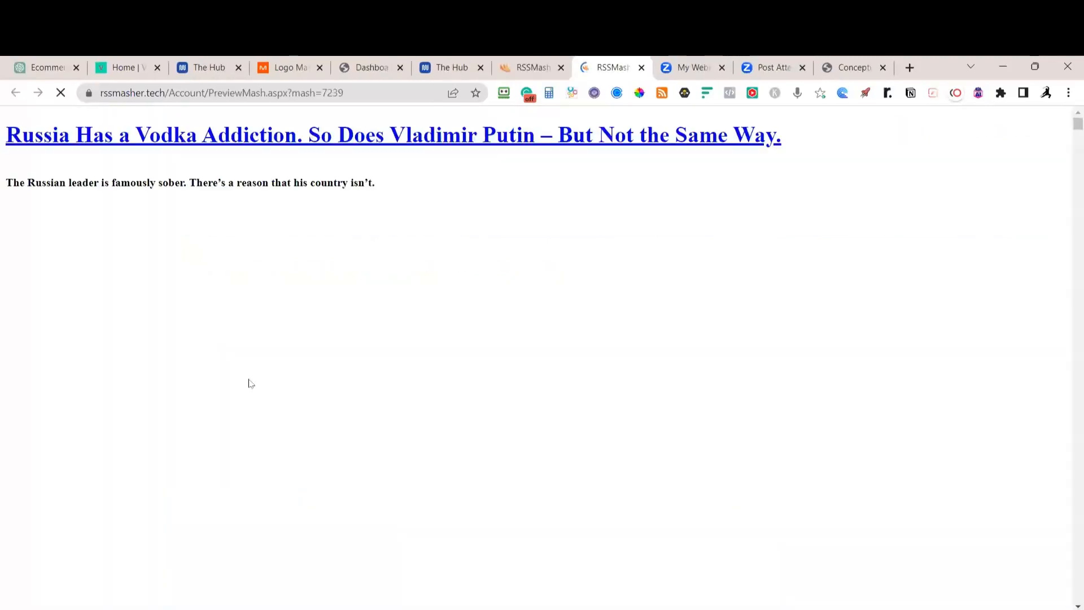
scroll(246, 352, "down", 10)
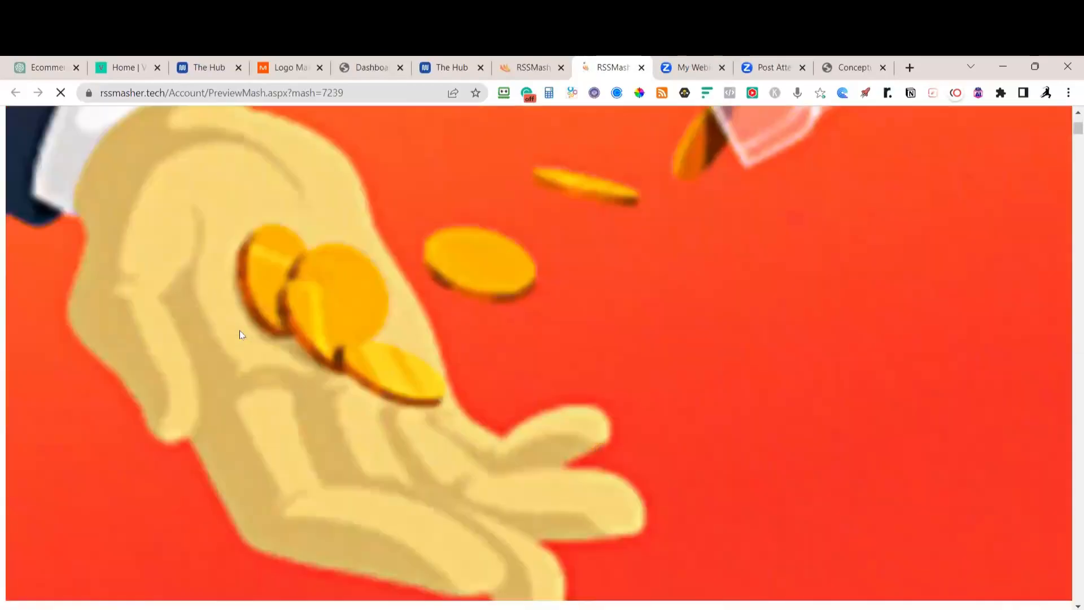
scroll(240, 334, "down", 15)
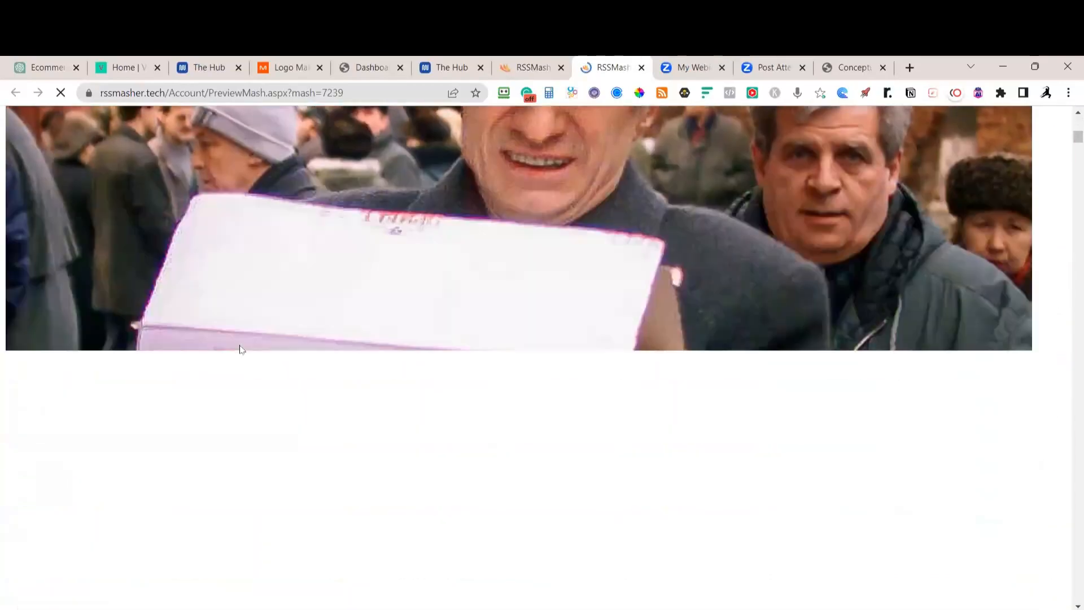
scroll(241, 351, "down", 15)
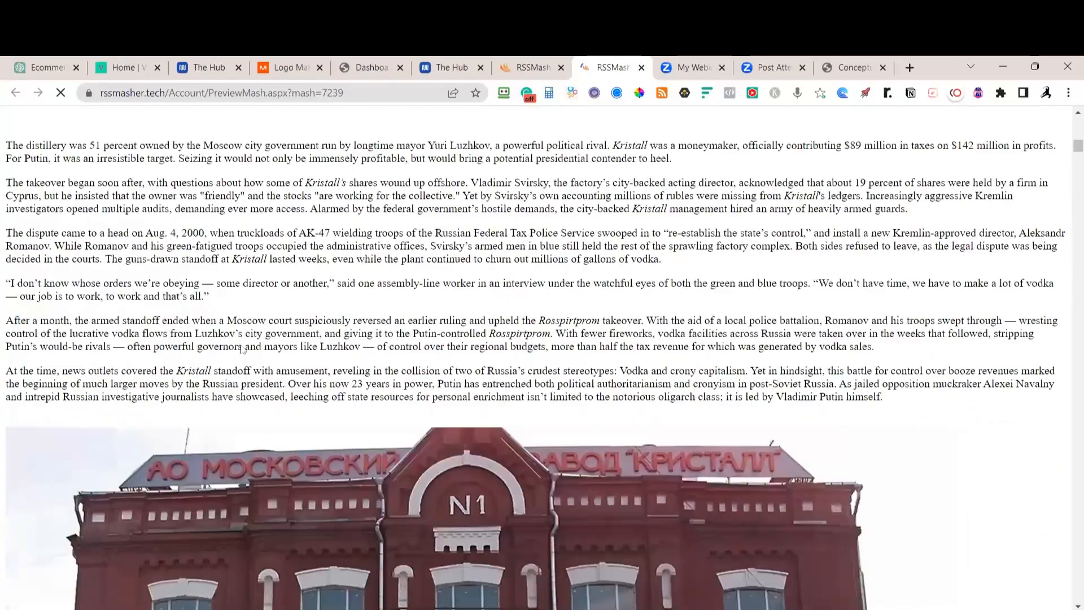
scroll(248, 353, "down", 15)
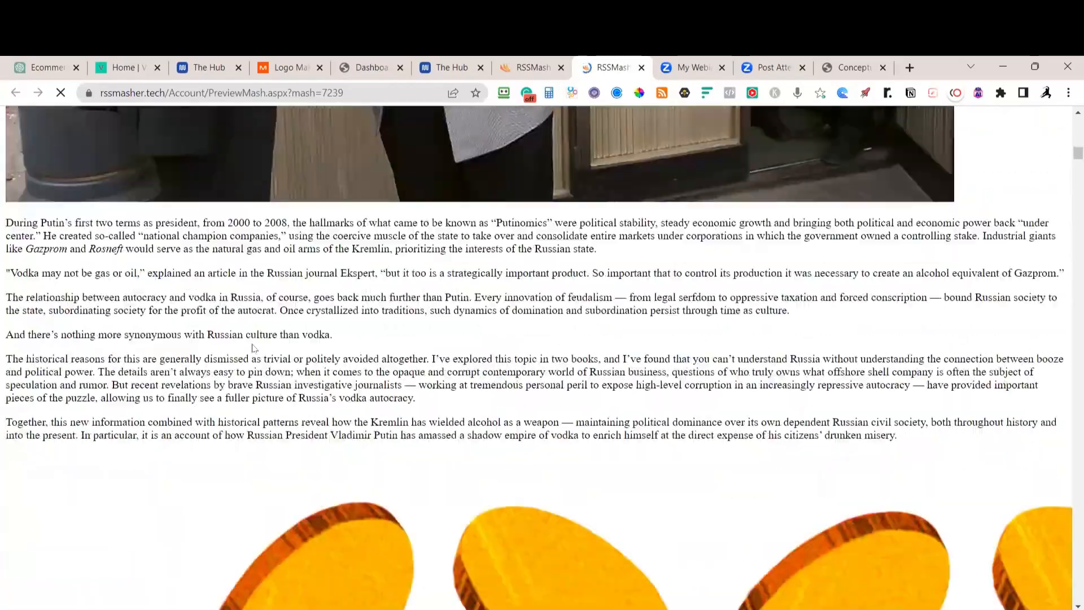
scroll(259, 350, "down", 15)
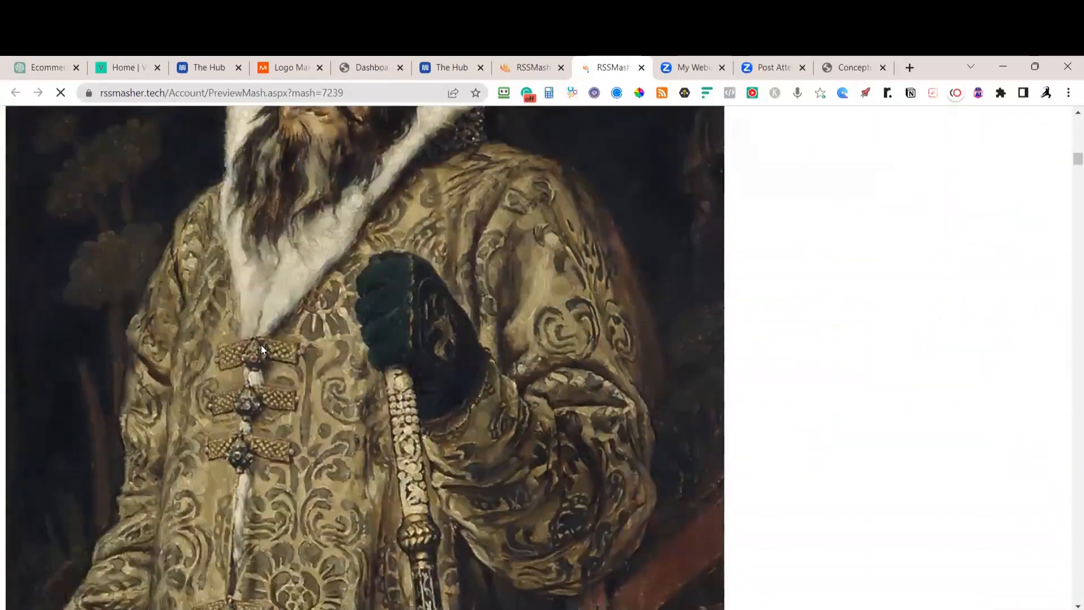
scroll(265, 351, "down", 15)
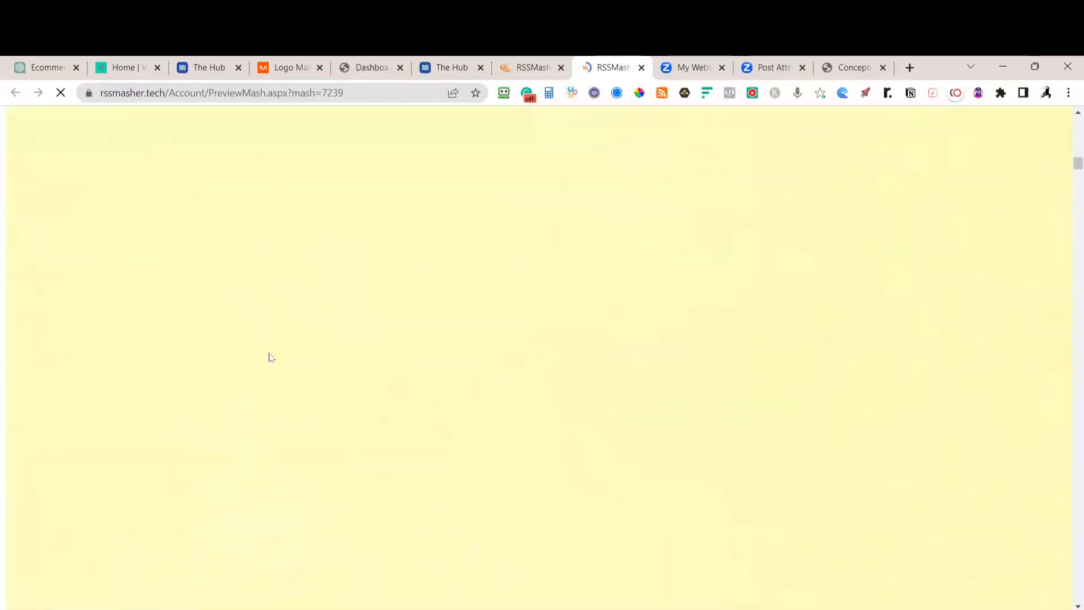
scroll(305, 371, "down", 15)
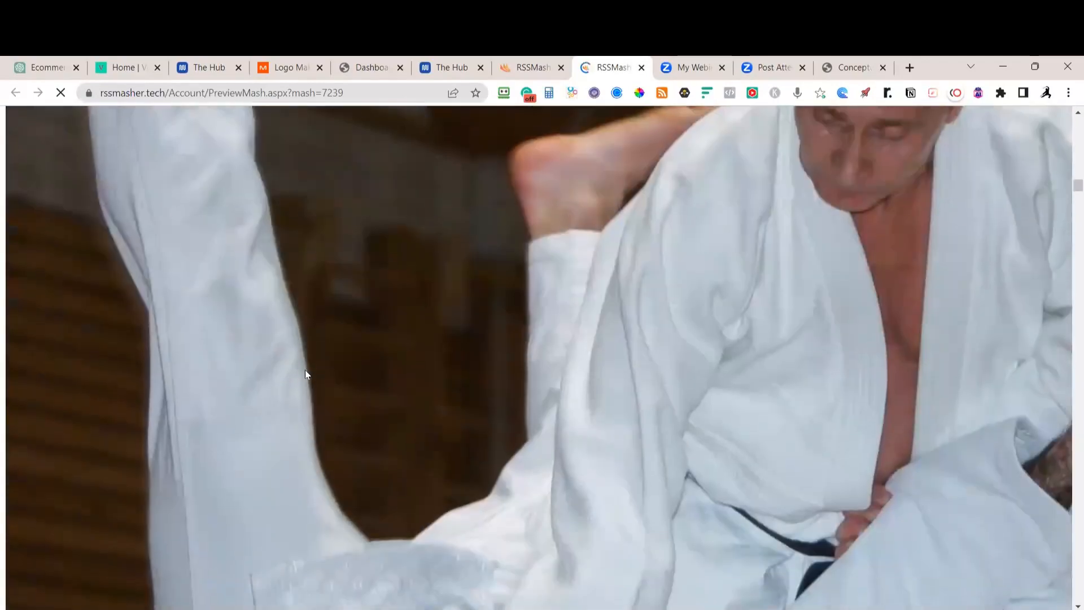
scroll(305, 374, "down", 15)
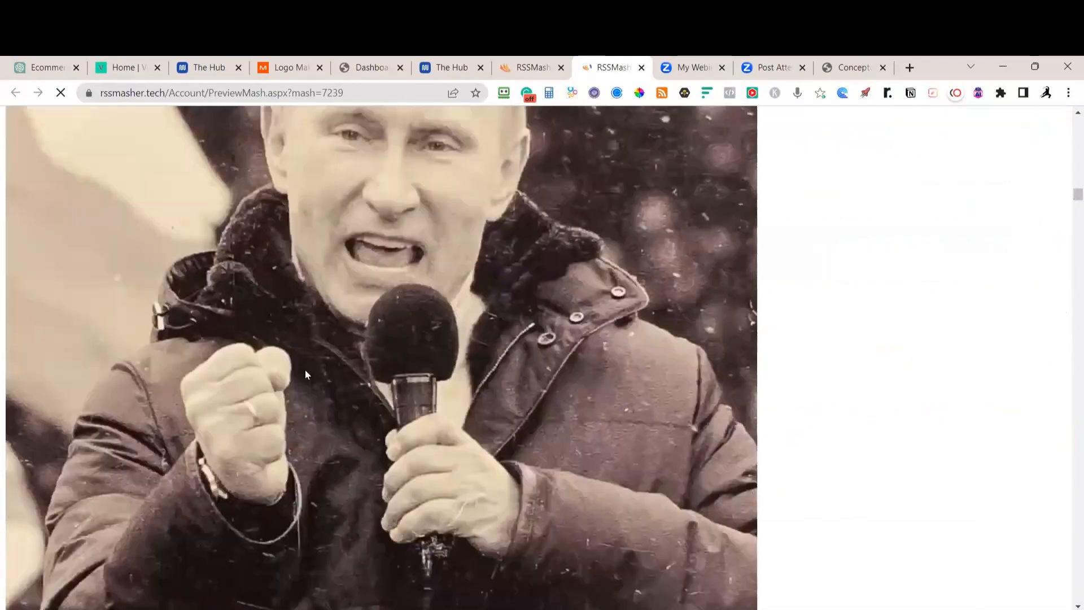
scroll(305, 374, "down", 15)
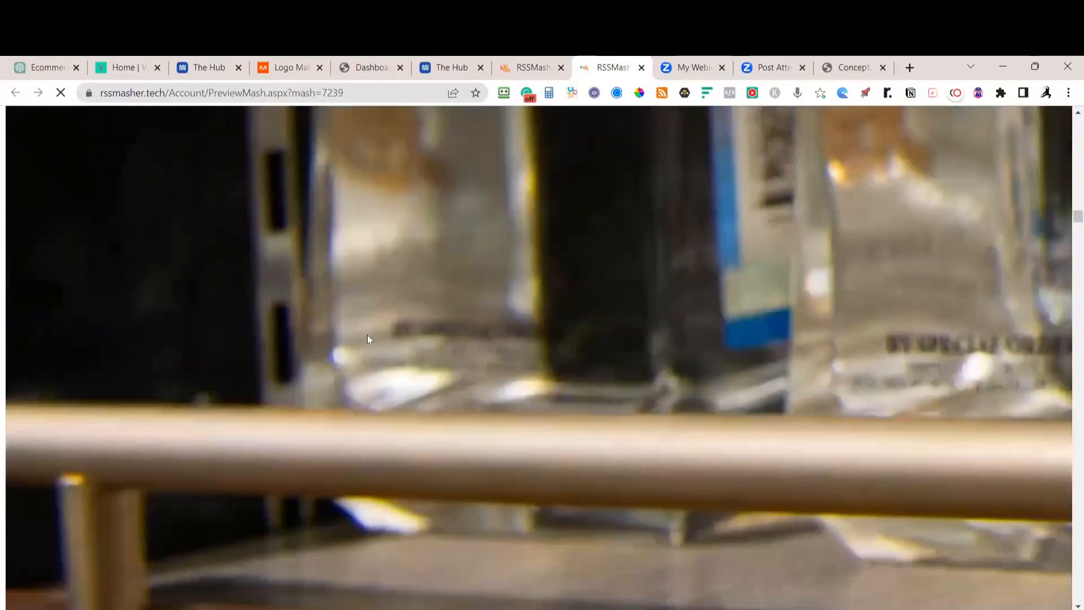
scroll(379, 331, "down", 15)
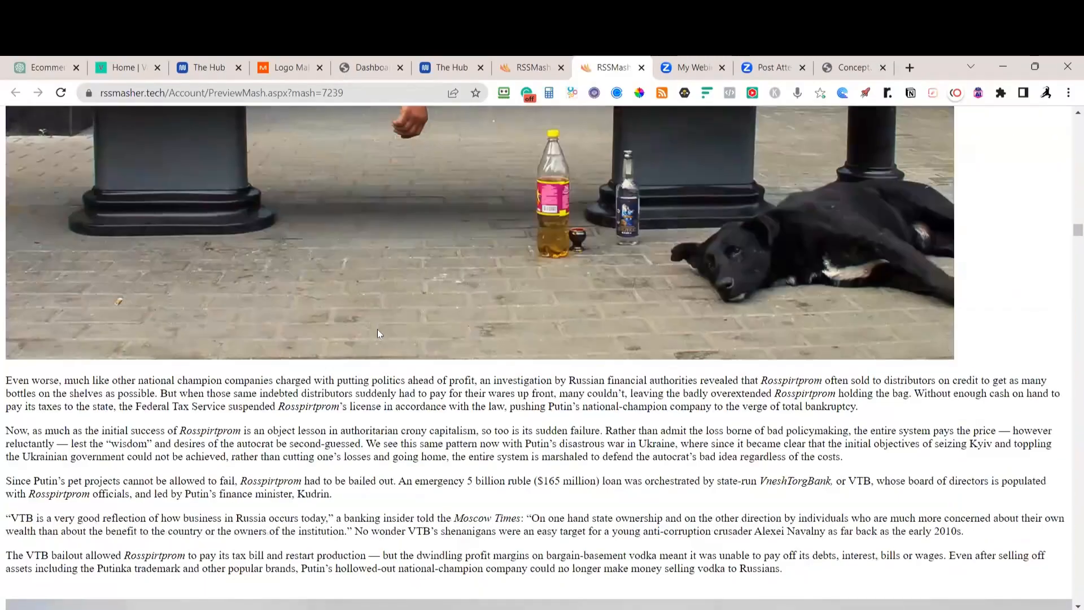
scroll(392, 339, "down", 15)
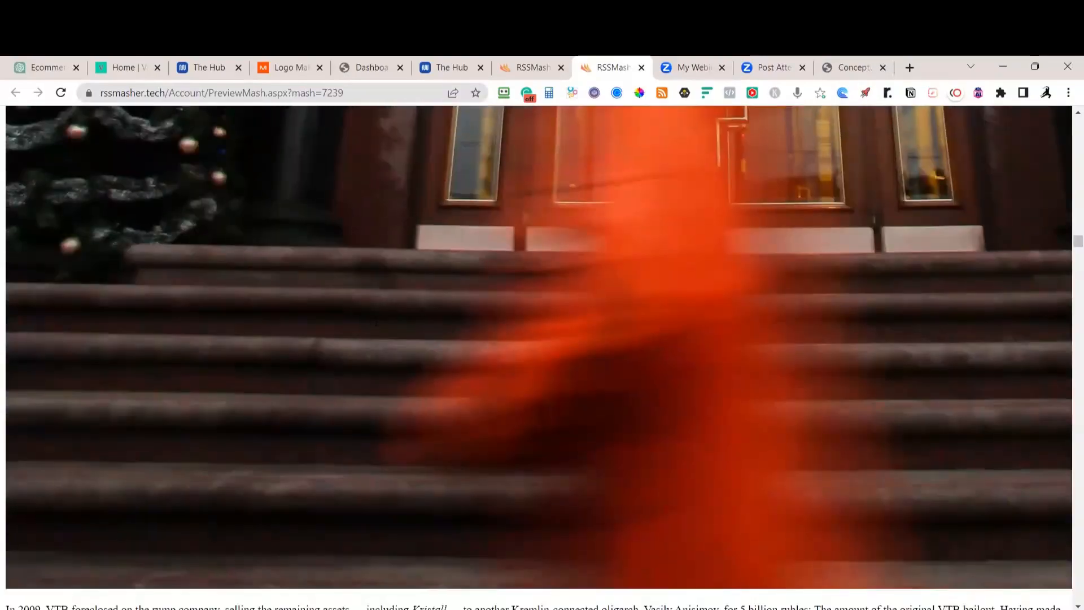
scroll(385, 316, "down", 15)
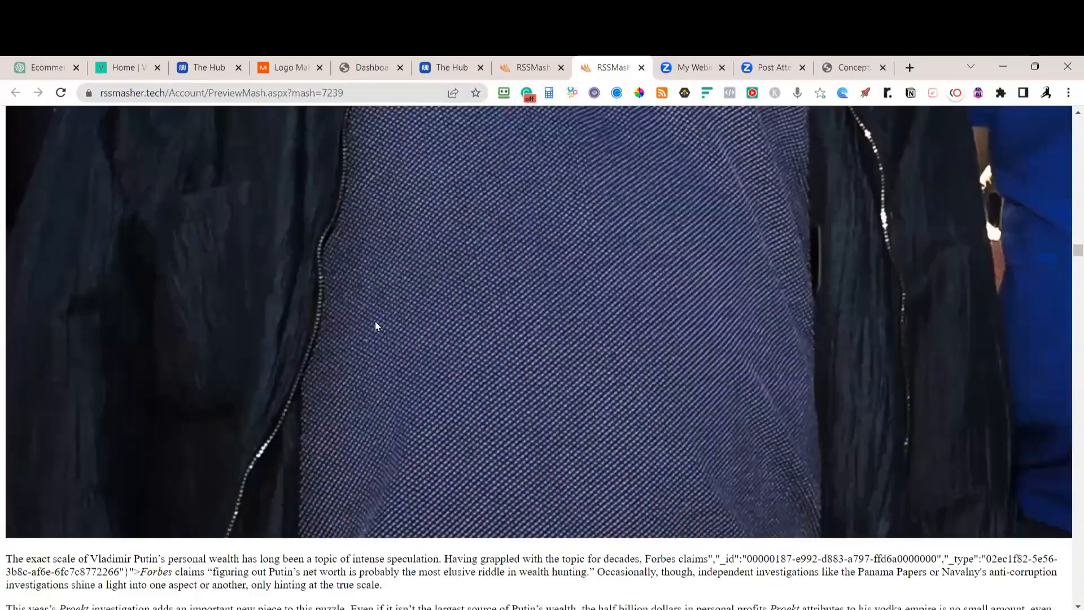
scroll(413, 328, "down", 15)
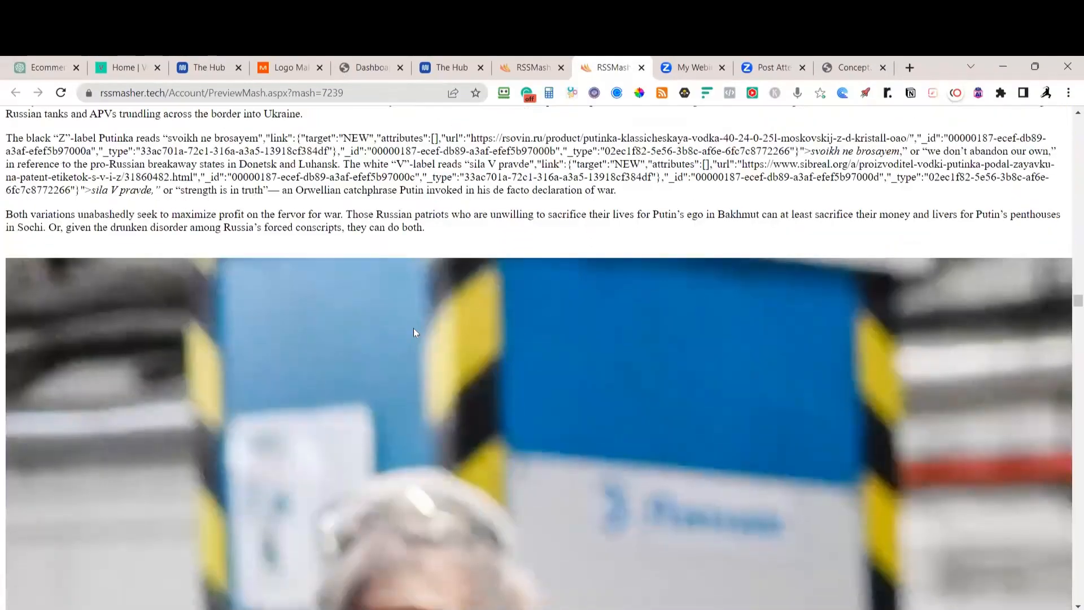
scroll(416, 334, "up", 1)
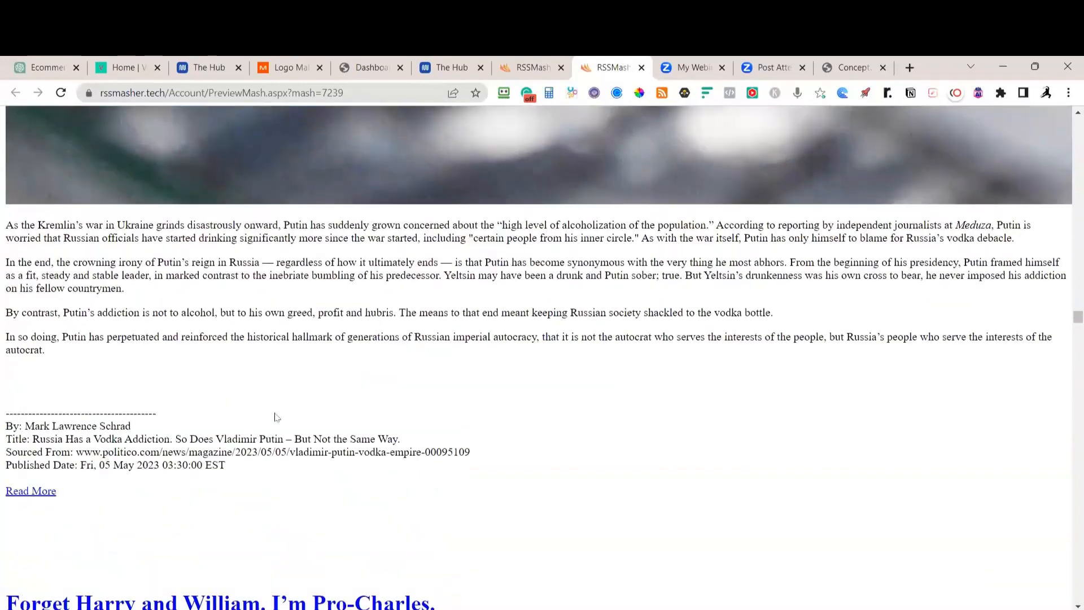
scroll(314, 409, "down", 5)
left_click_drag(1078, 323, 1066, 441)
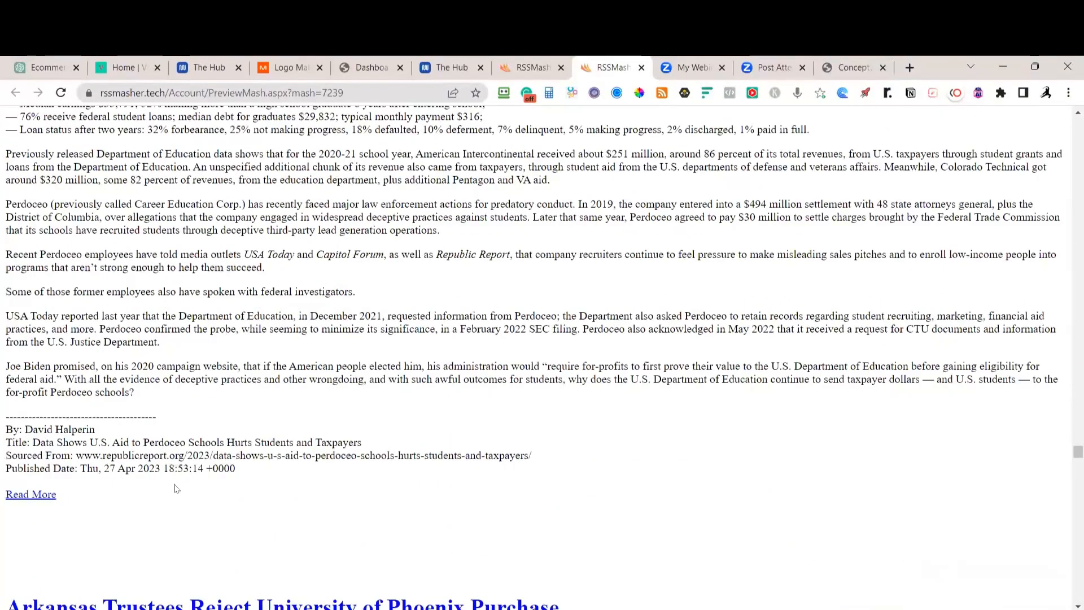
scroll(190, 460, "up", 7)
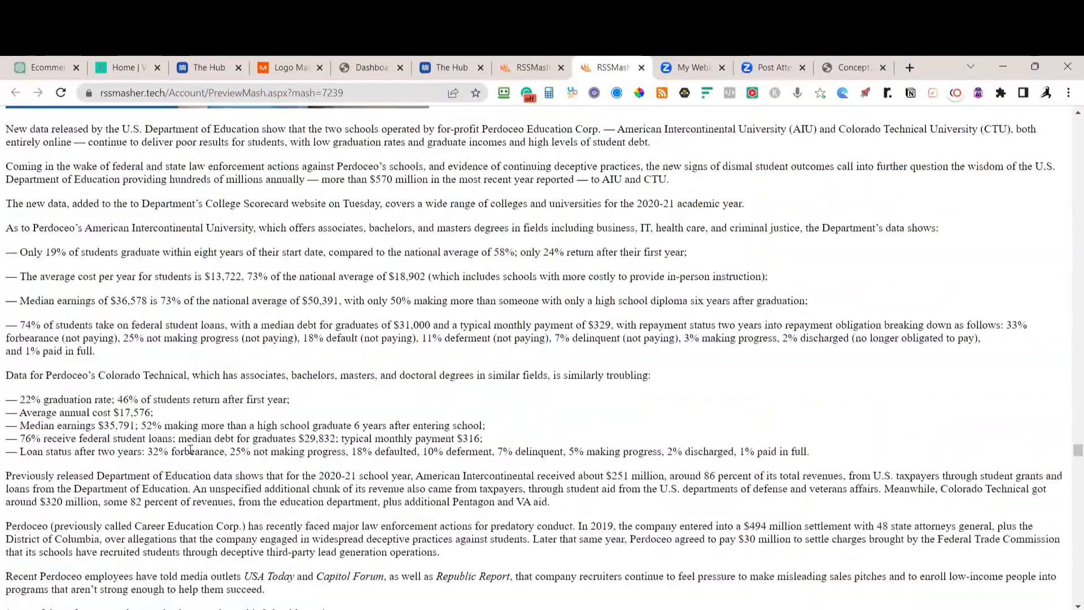
scroll(190, 449, "up", 5)
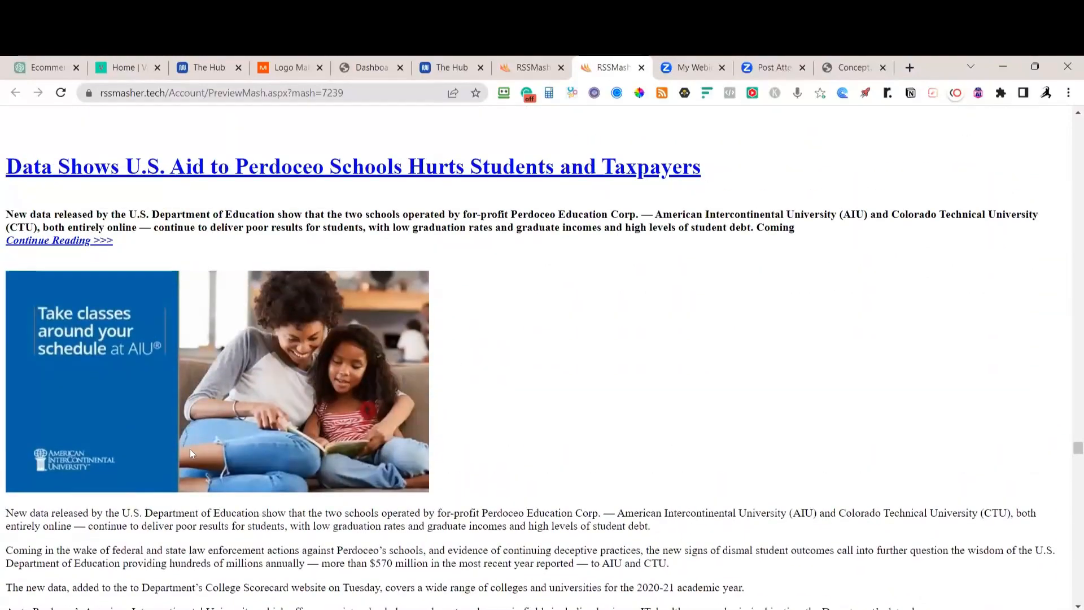
scroll(121, 404, "up", 8)
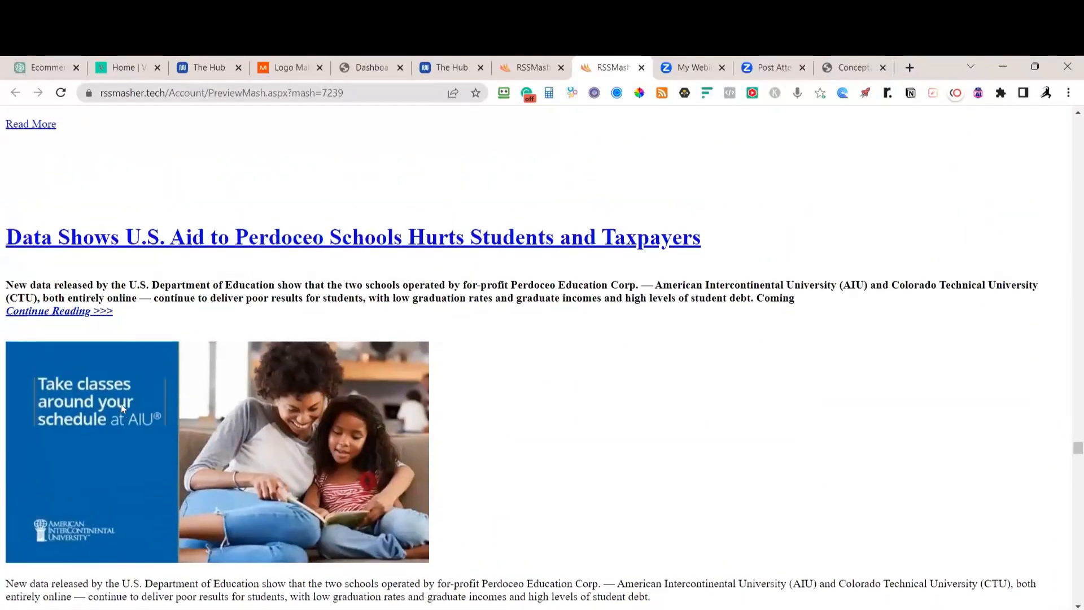
scroll(122, 408, "up", 5)
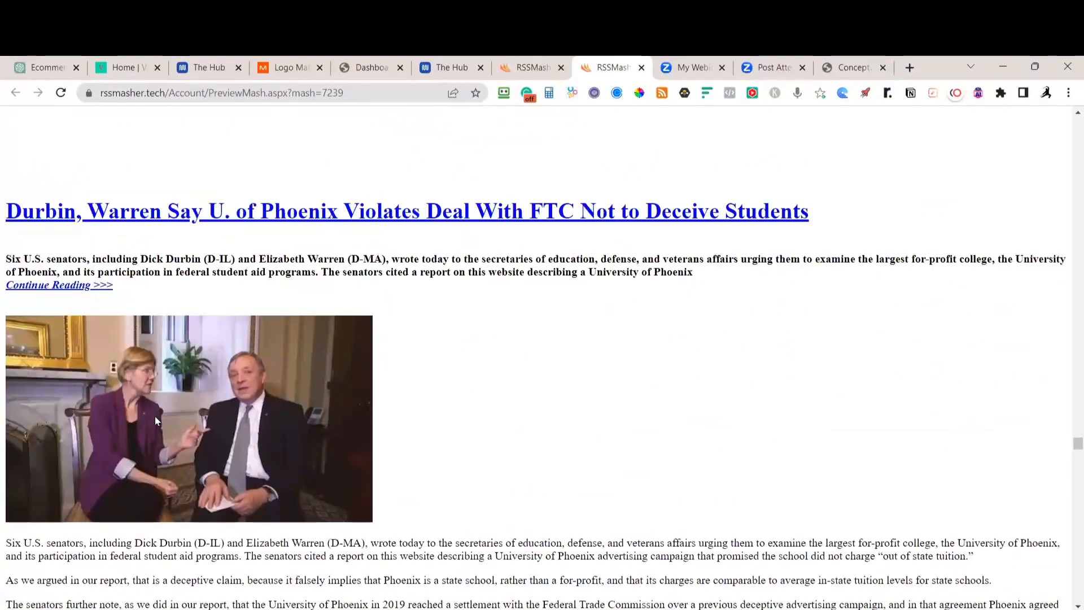
scroll(156, 421, "down", 5)
scroll(163, 426, "down", 14)
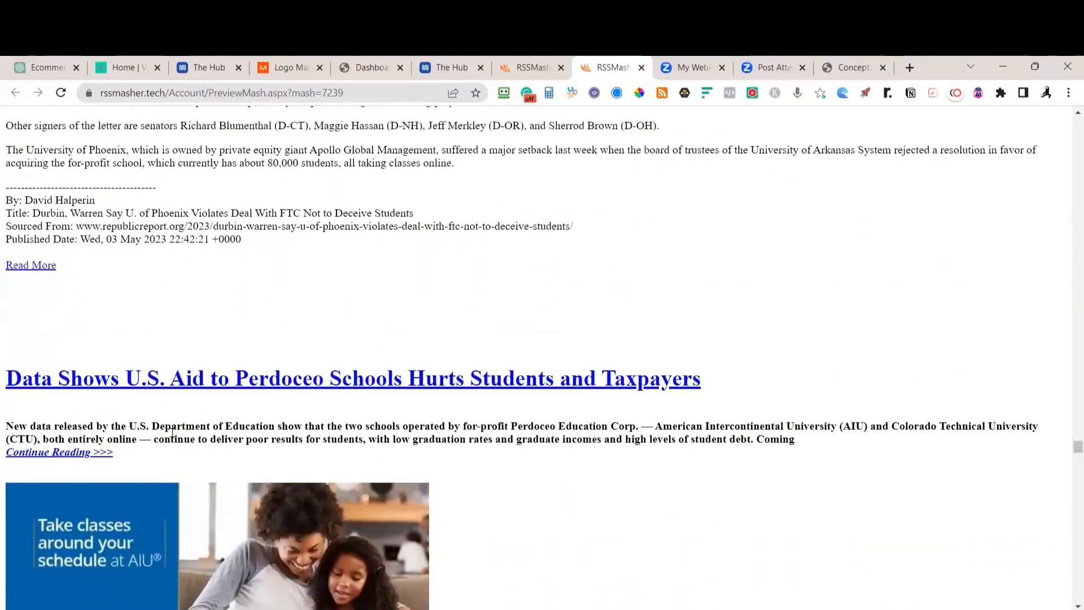
scroll(172, 434, "down", 18)
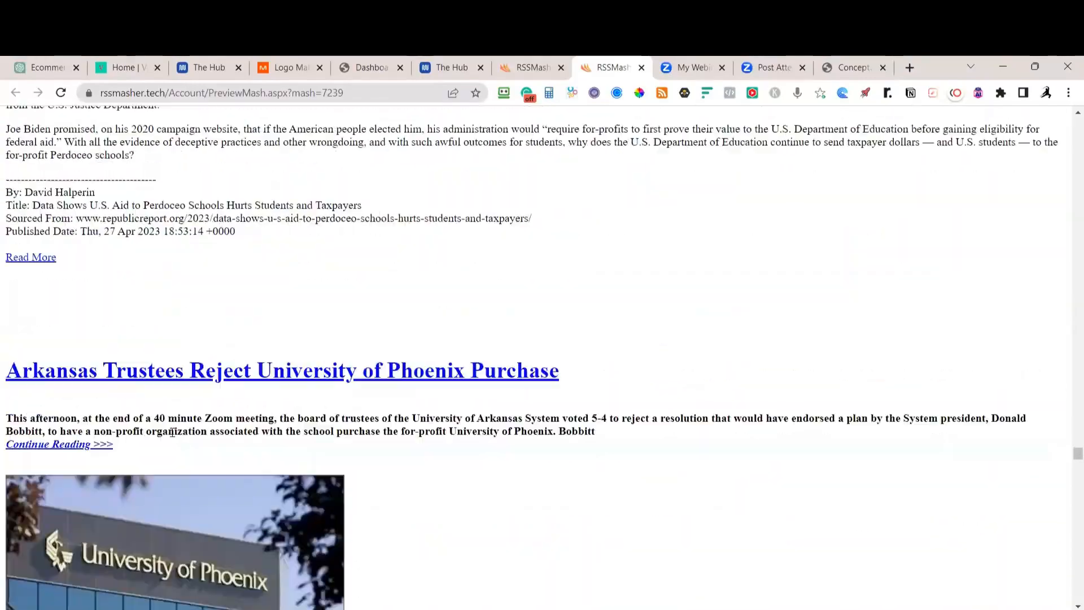
scroll(171, 432, "down", 20)
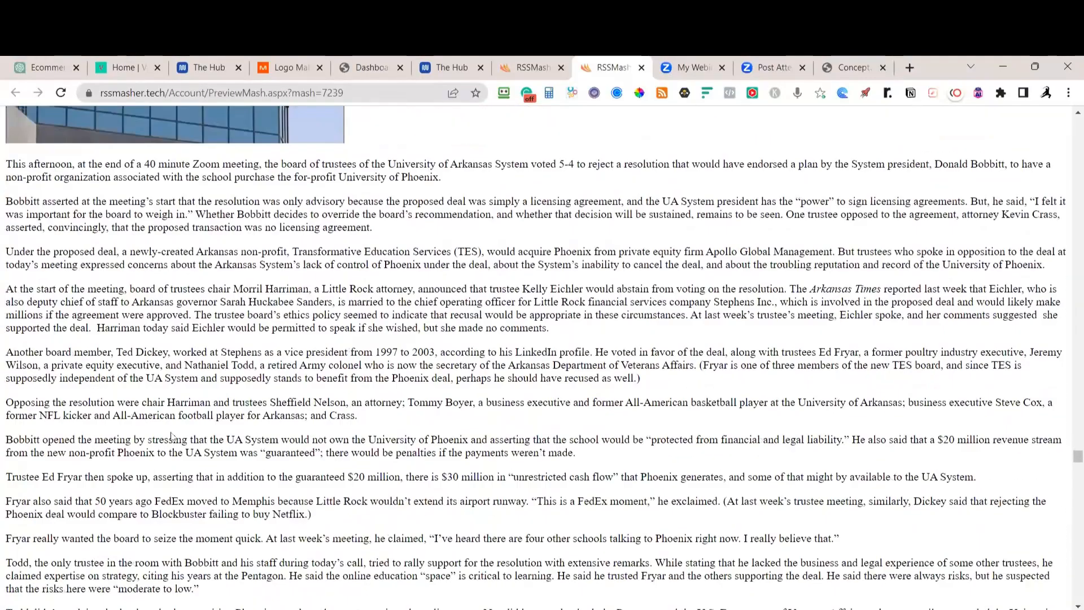
scroll(170, 432, "down", 20)
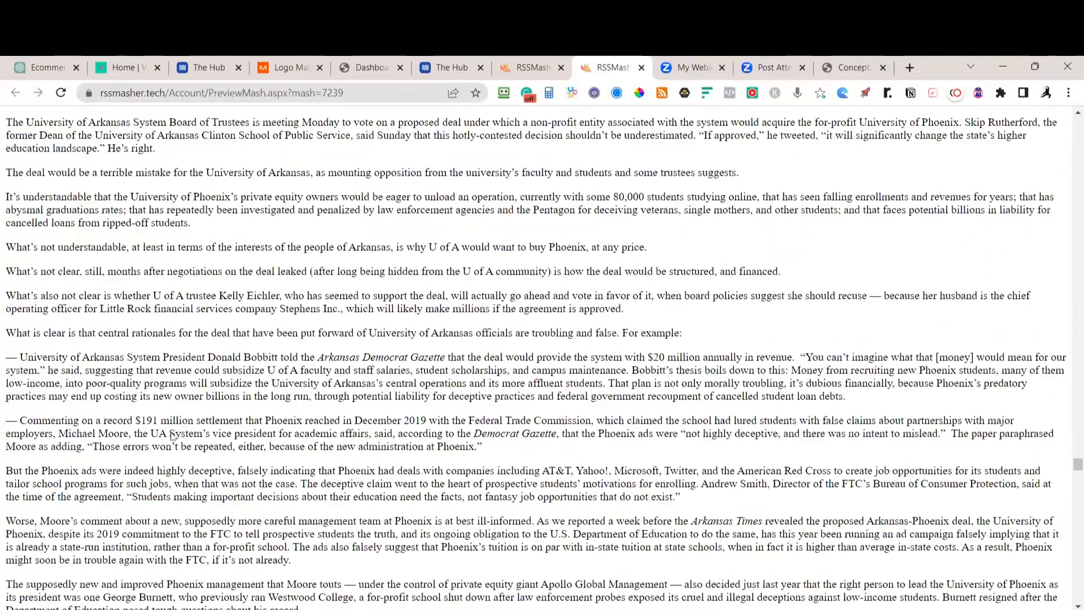
scroll(173, 436, "down", 10)
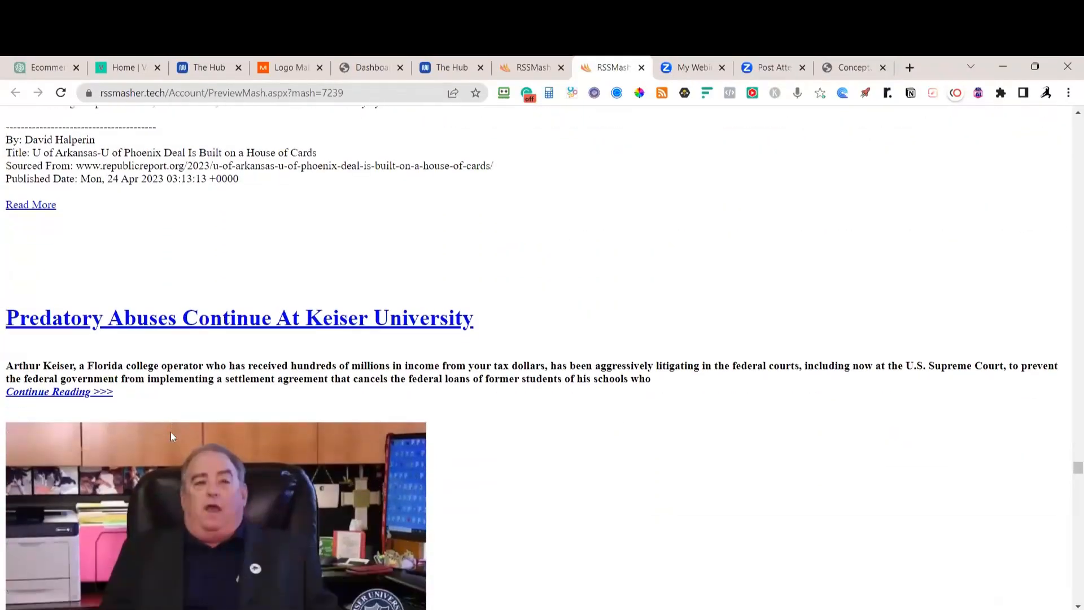
scroll(172, 436, "down", 20)
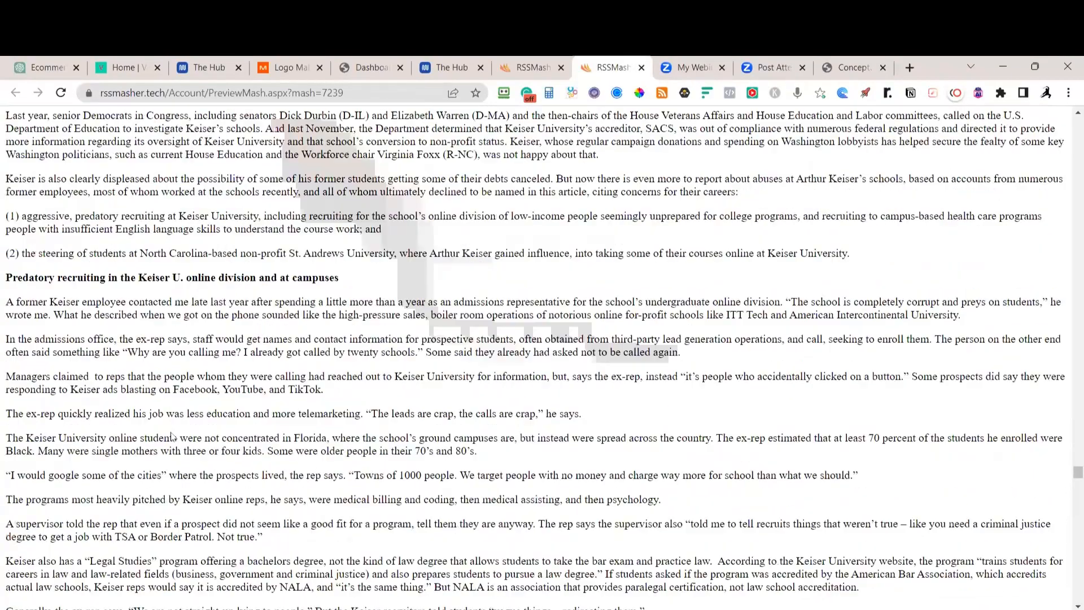
scroll(171, 436, "down", 15)
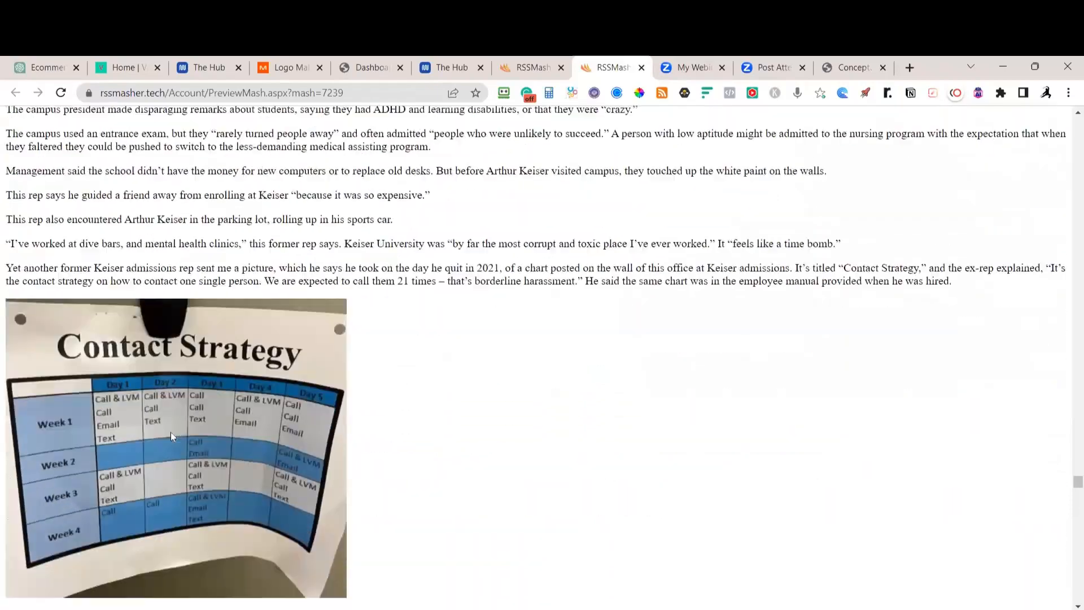
scroll(172, 436, "down", 15)
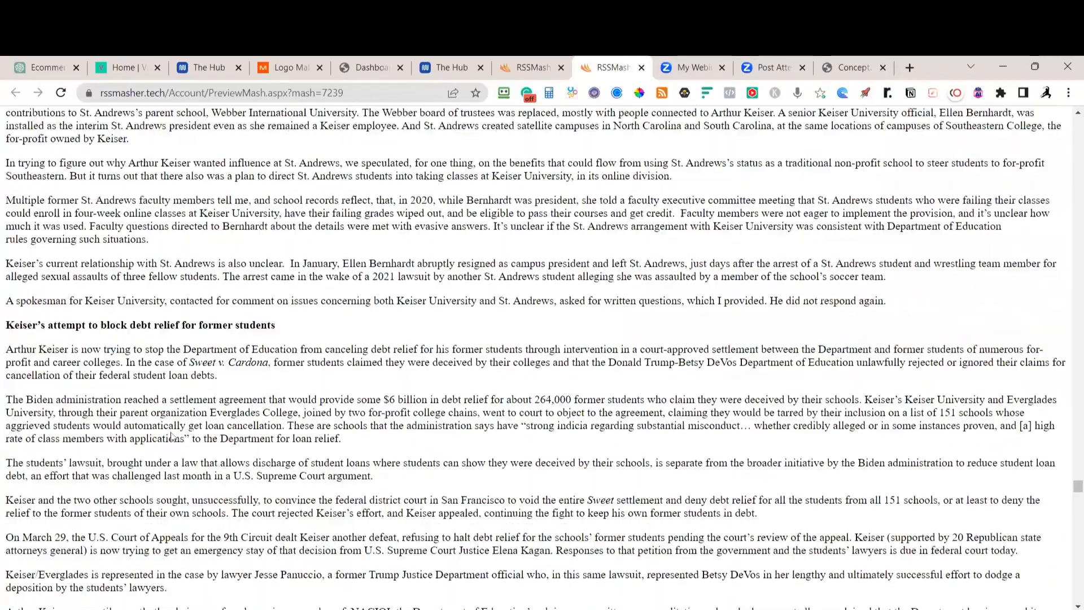
scroll(173, 436, "down", 8)
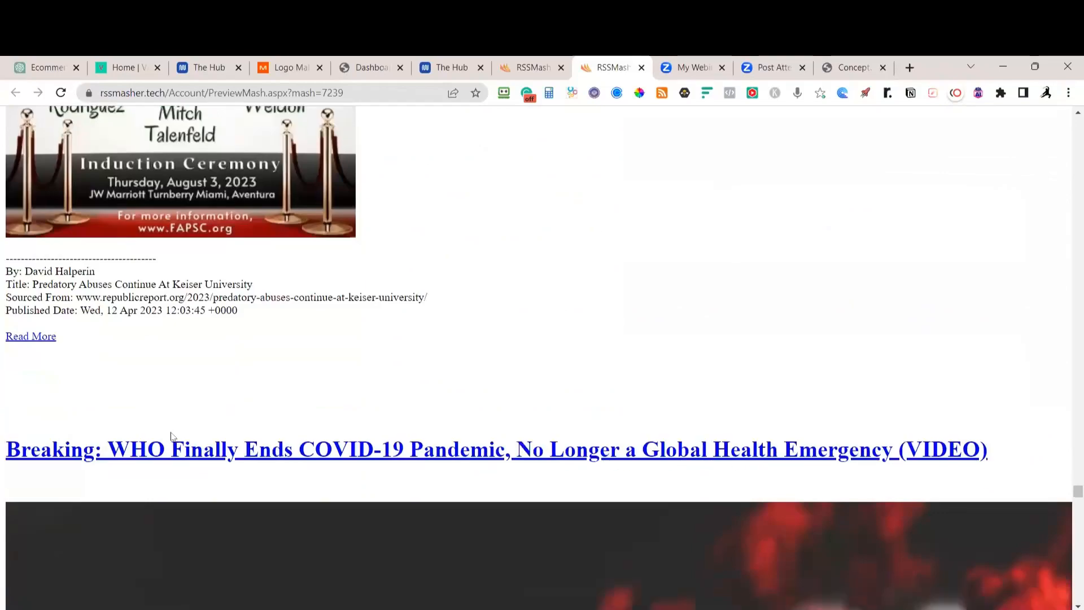
scroll(173, 437, "down", 20)
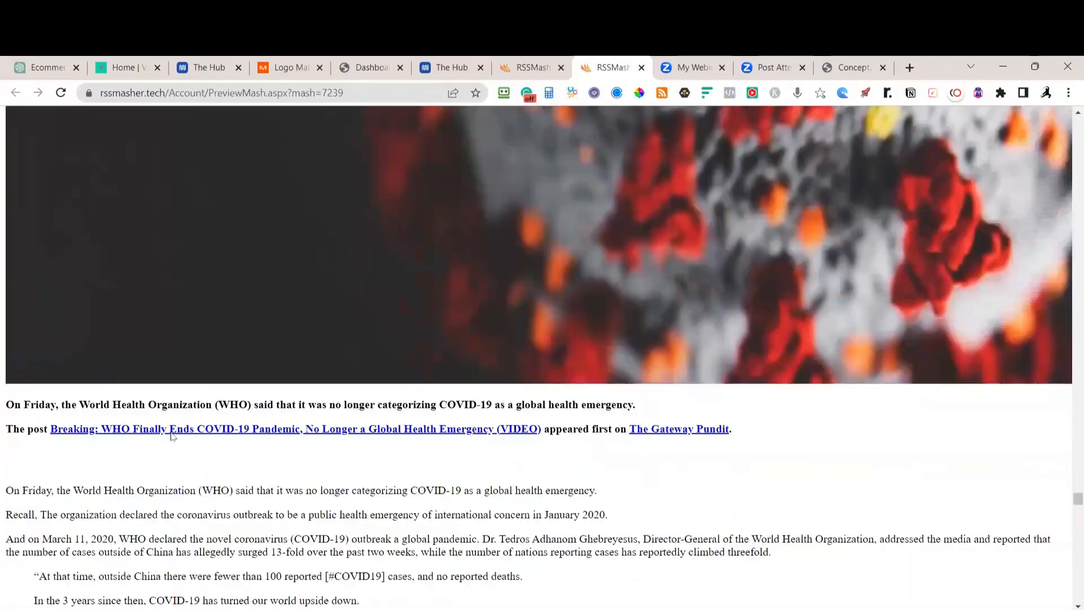
scroll(179, 436, "down", 2)
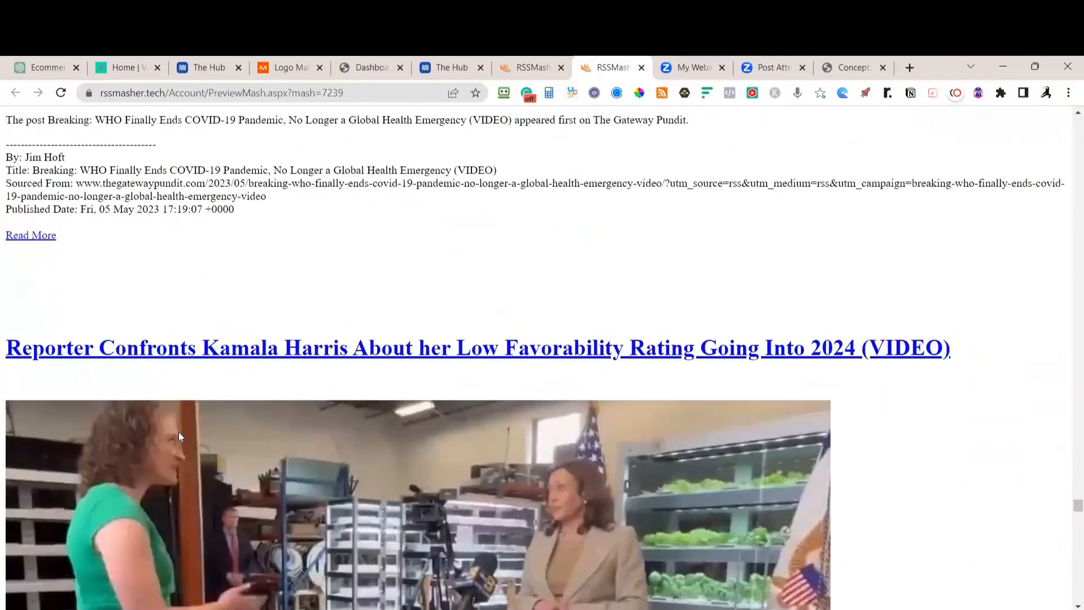
scroll(178, 435, "up", 1)
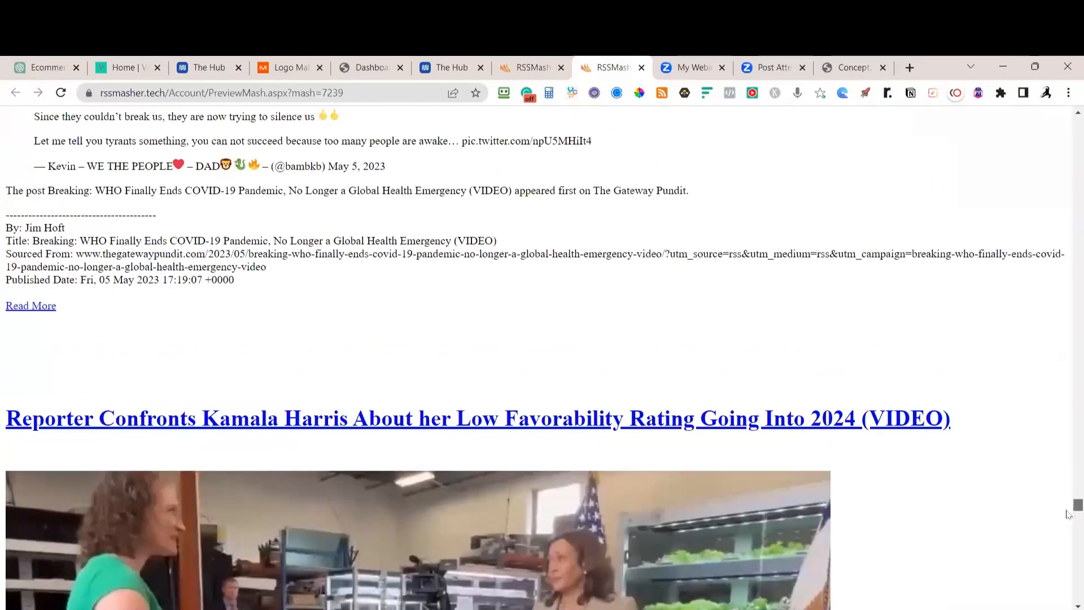
left_click_drag(1067, 511, 1068, 596)
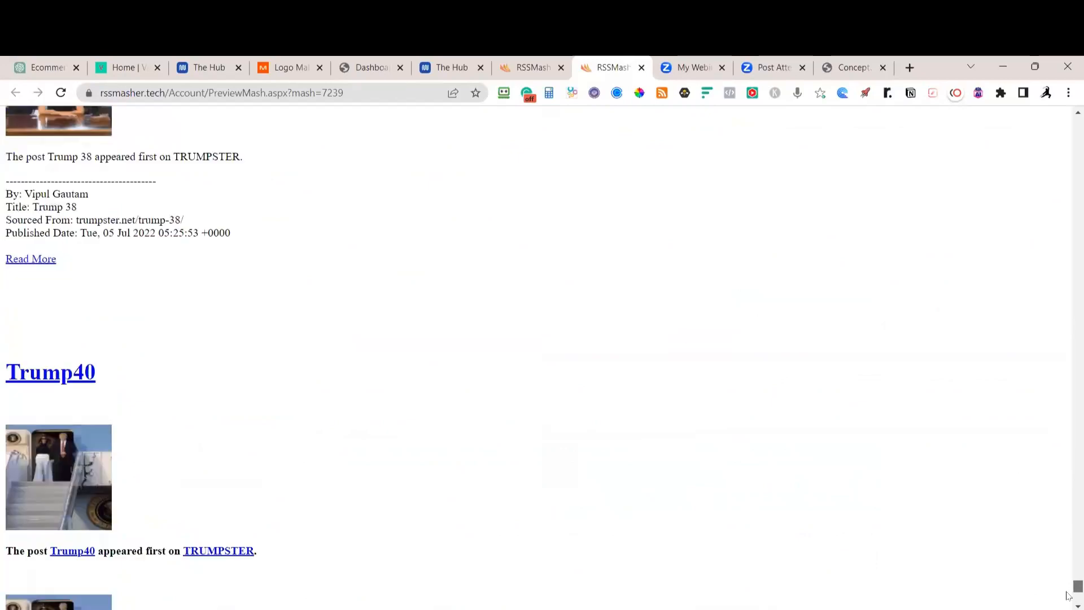
scroll(547, 412, "up", 10)
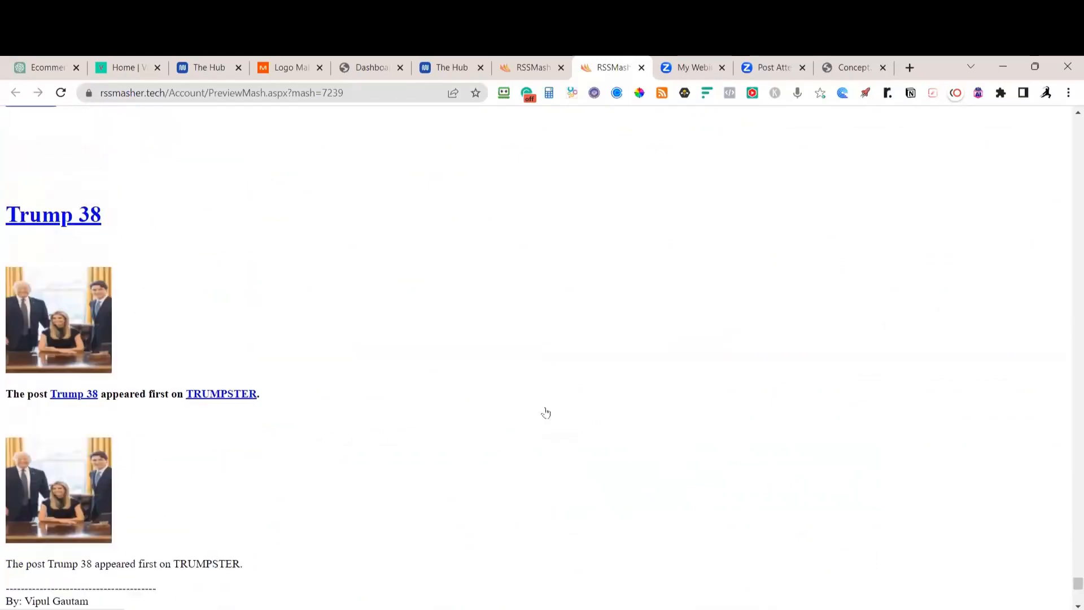
scroll(546, 413, "up", 14)
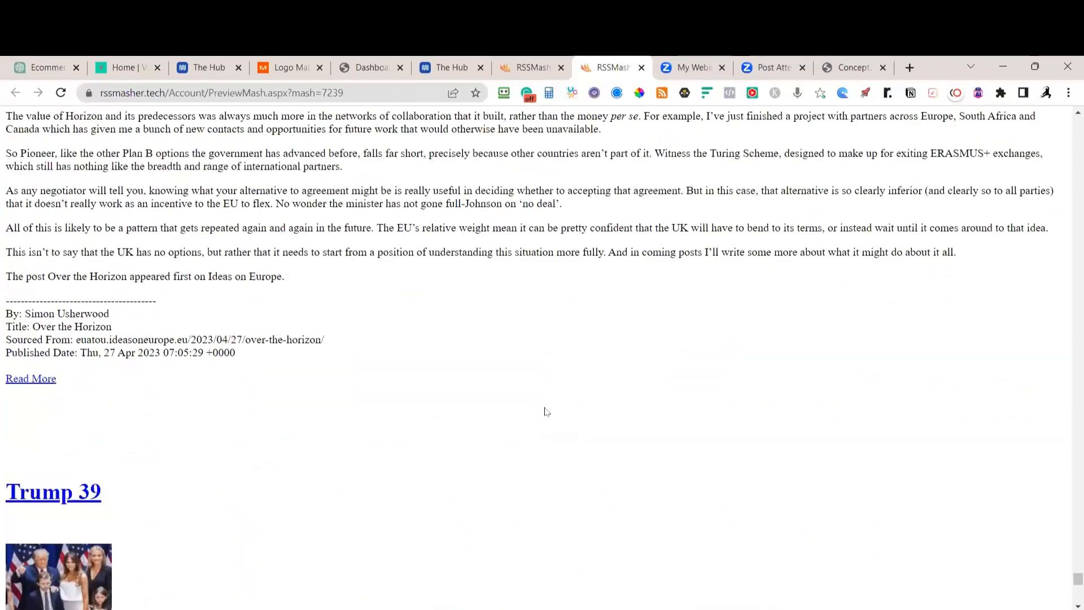
scroll(546, 412, "up", 18)
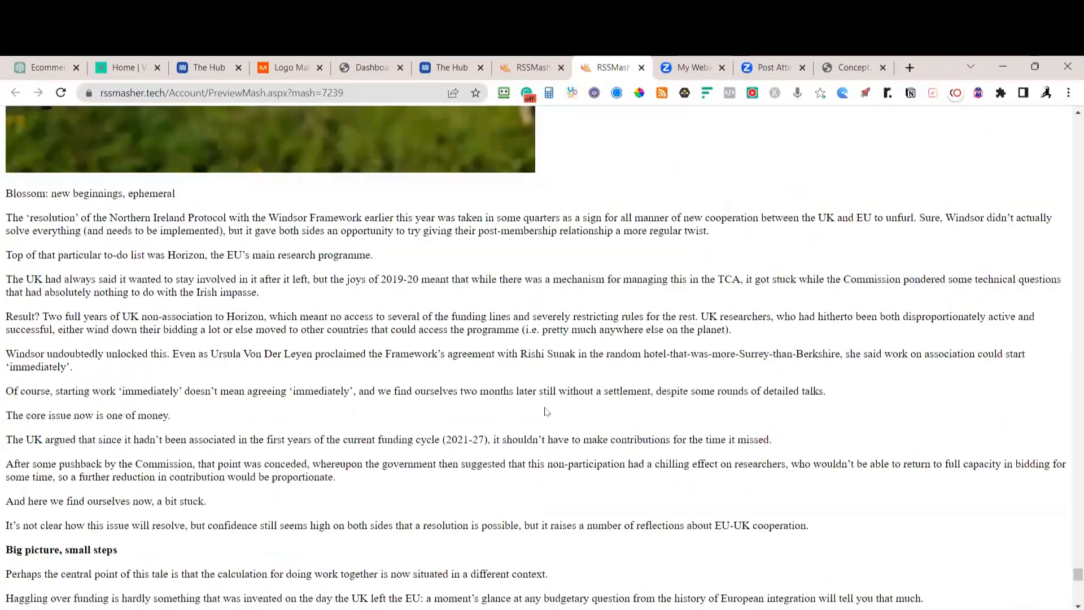
scroll(546, 412, "down", 20)
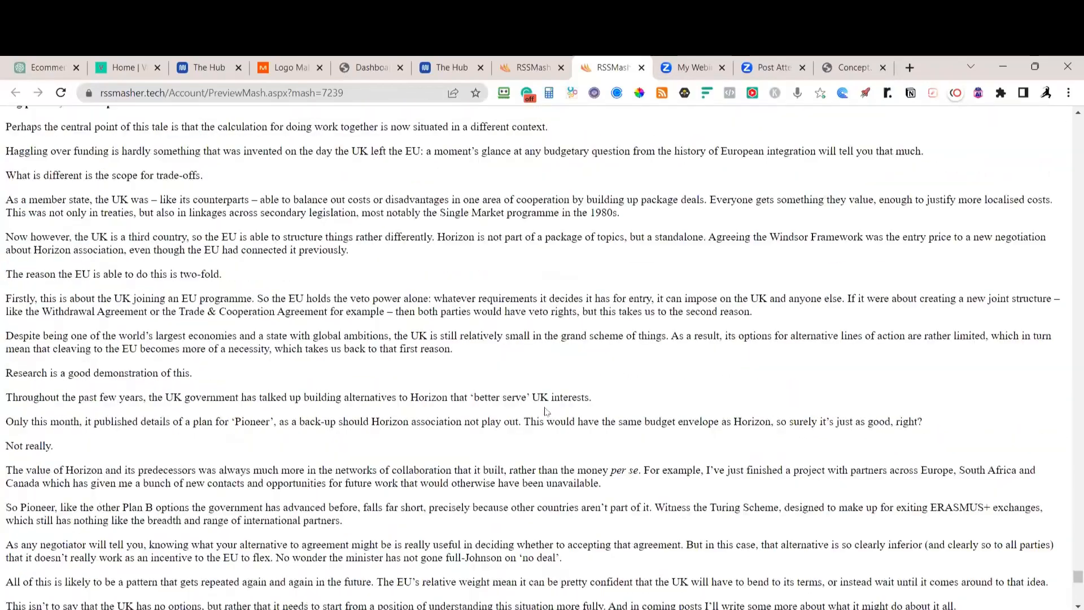
scroll(547, 412, "down", 4)
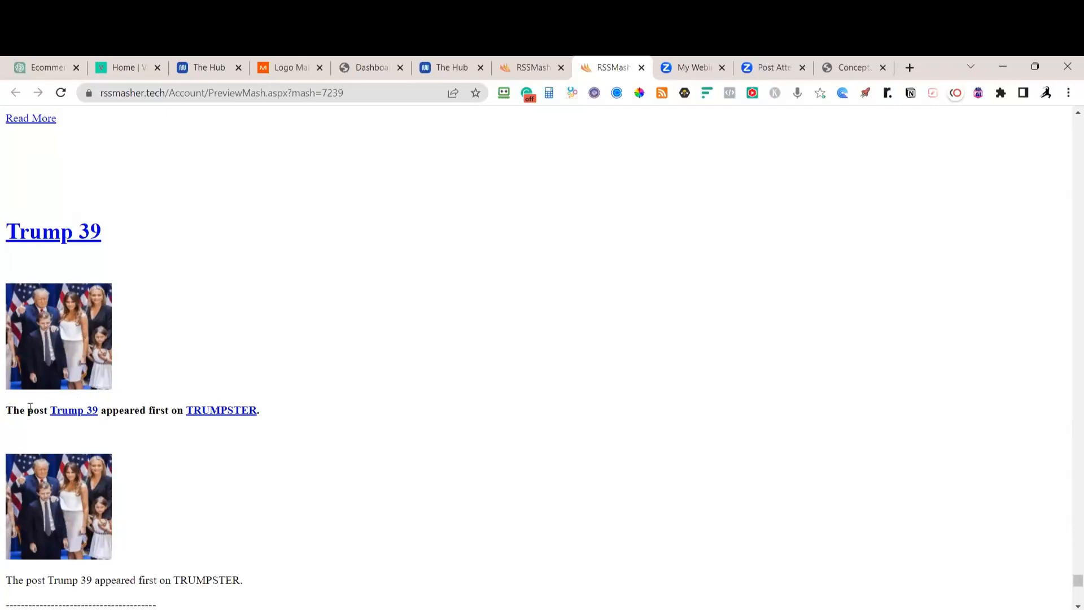
scroll(133, 415, "down", 1)
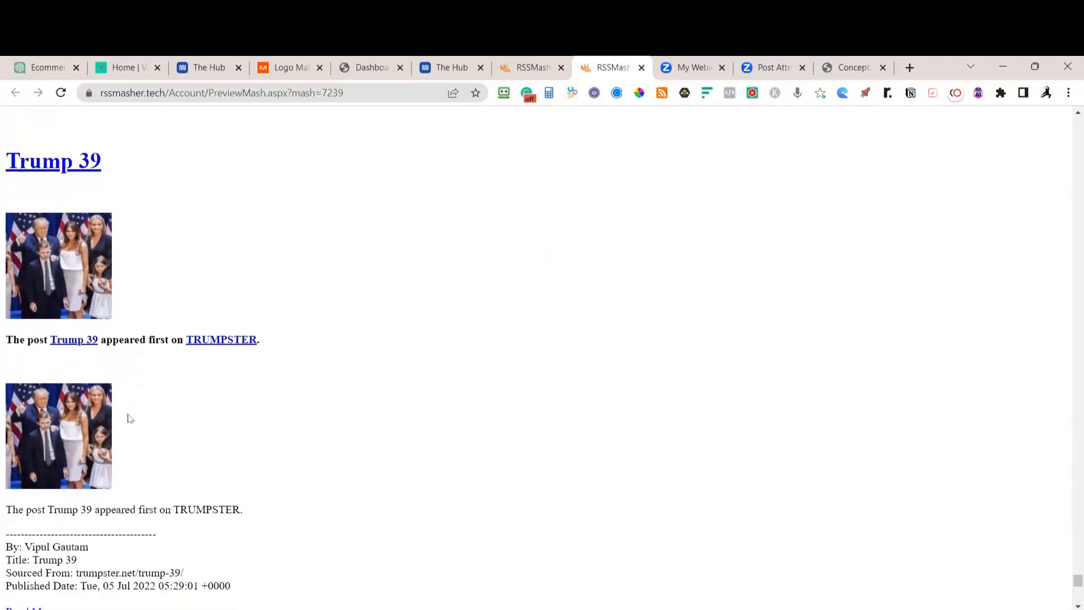
scroll(130, 419, "down", 1)
scroll(130, 418, "down", 2)
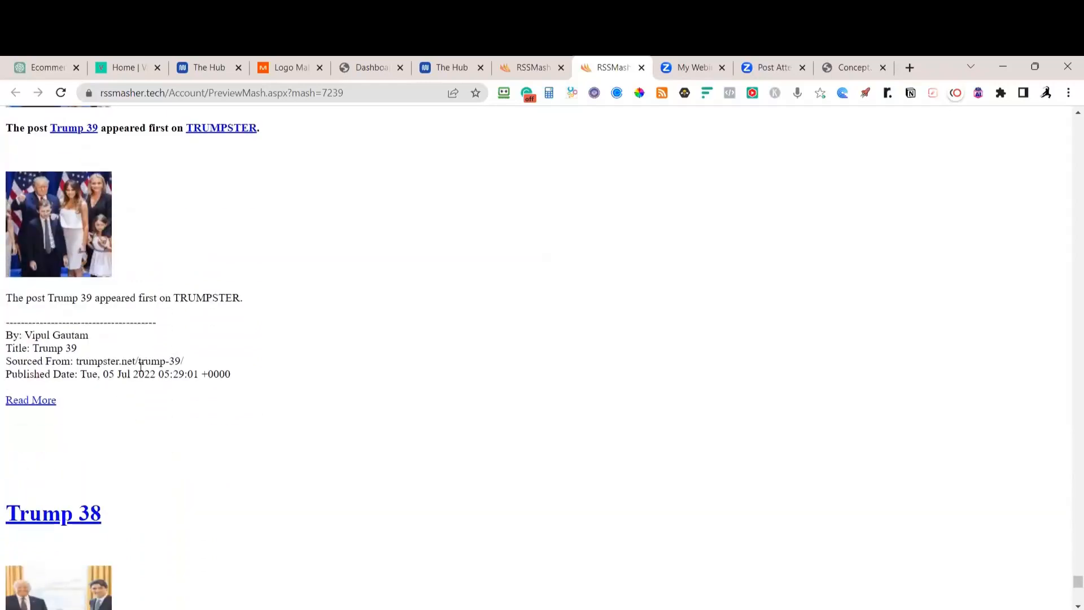
Delete the trumpster.net/feed website feed from the Politics mash, leaving four feeds
left_click(534, 69)
left_click(255, 223)
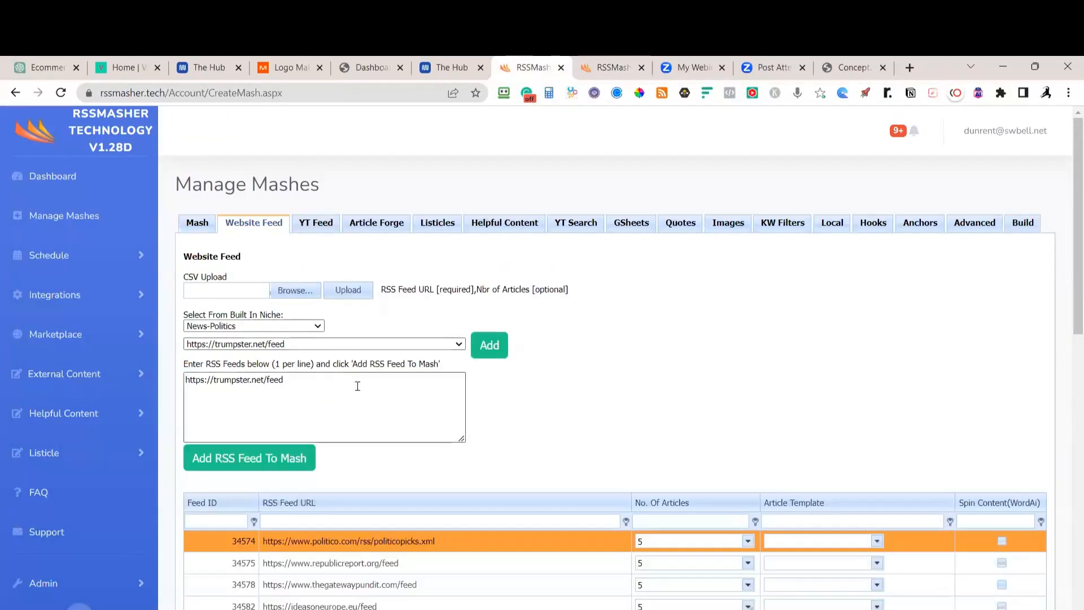
scroll(538, 585, "down", 2)
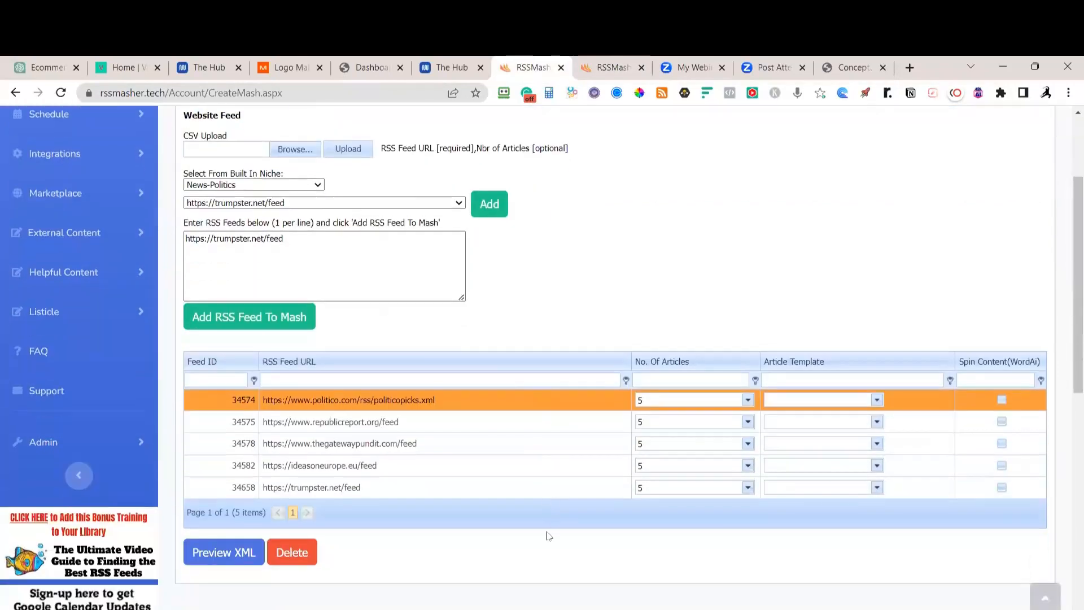
left_click(530, 489)
left_click(294, 556)
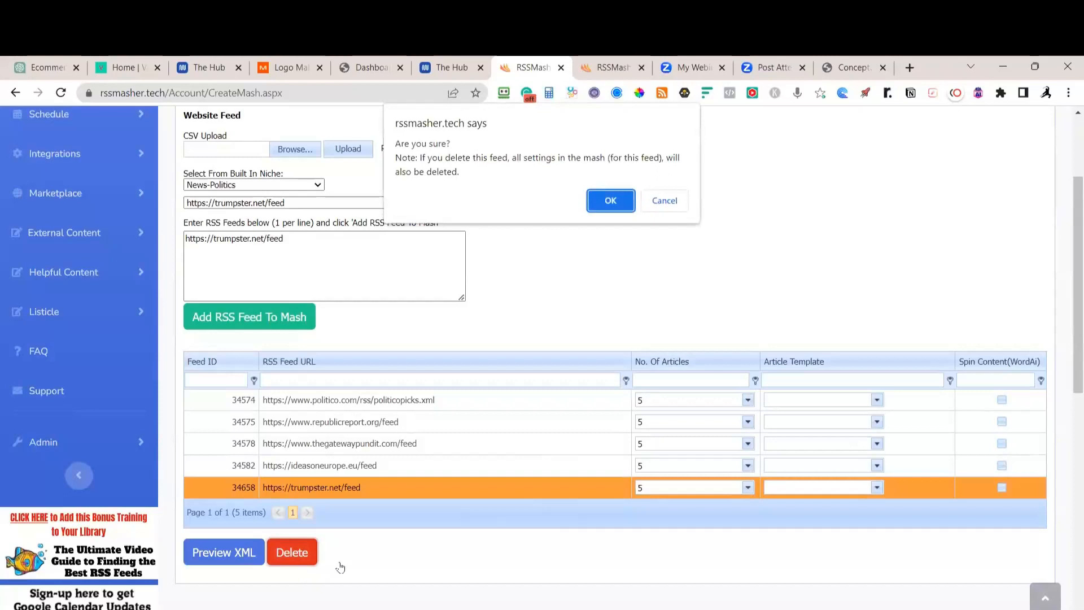
left_click(610, 202)
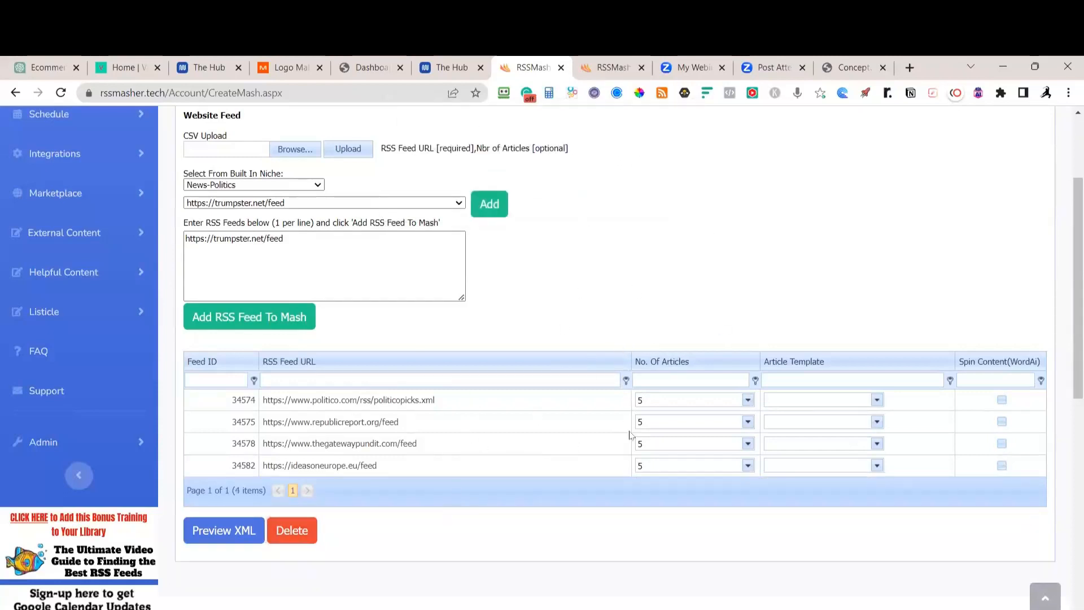
scroll(588, 377, "up", 2)
scroll(653, 365, "down", 3)
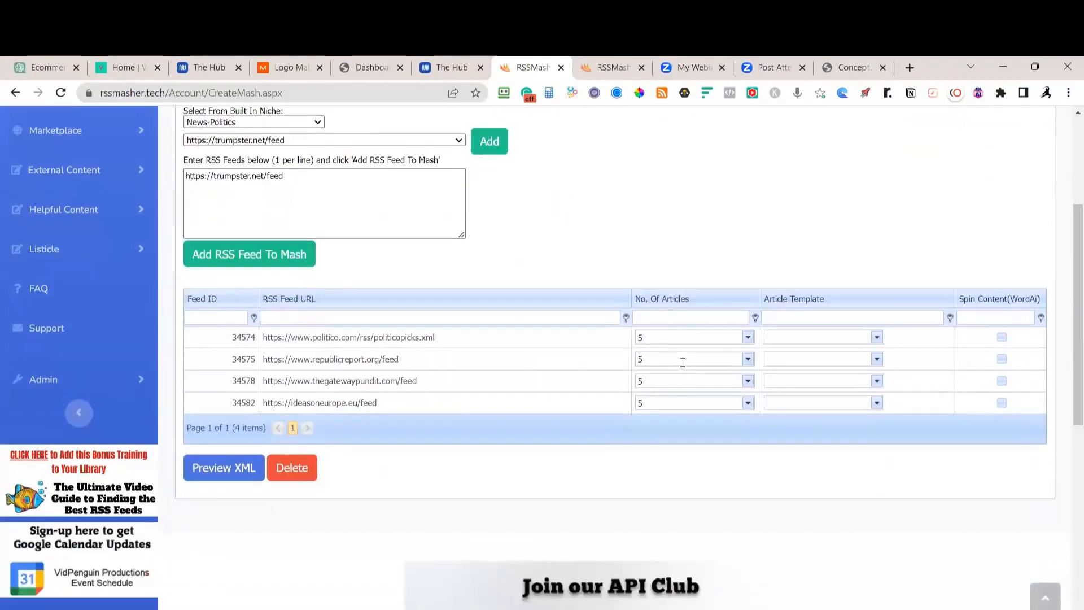
scroll(685, 363, "up", 3)
scroll(683, 362, "down", 3)
scroll(682, 363, "up", 2)
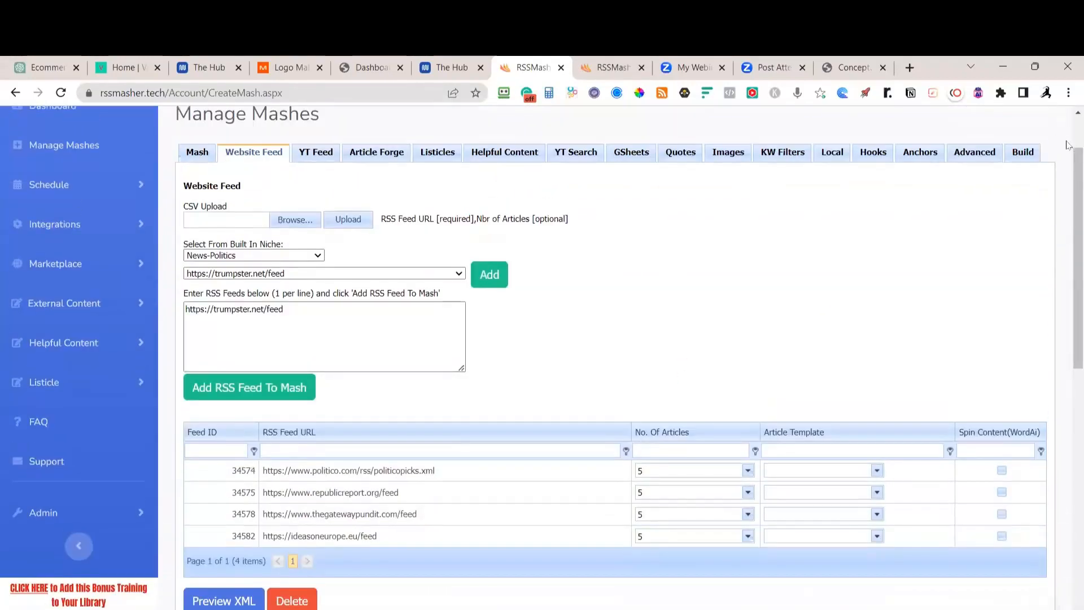
Rebuild the mash's feed file, preview it on the web, and return to the Build page
left_click(1021, 155)
left_click(206, 245)
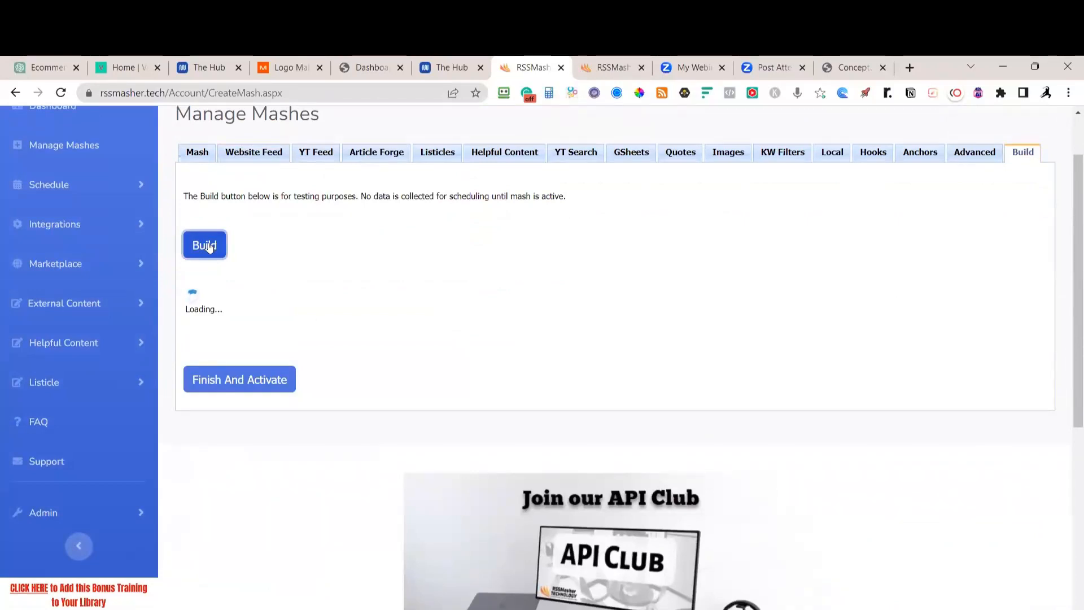
left_click(227, 310)
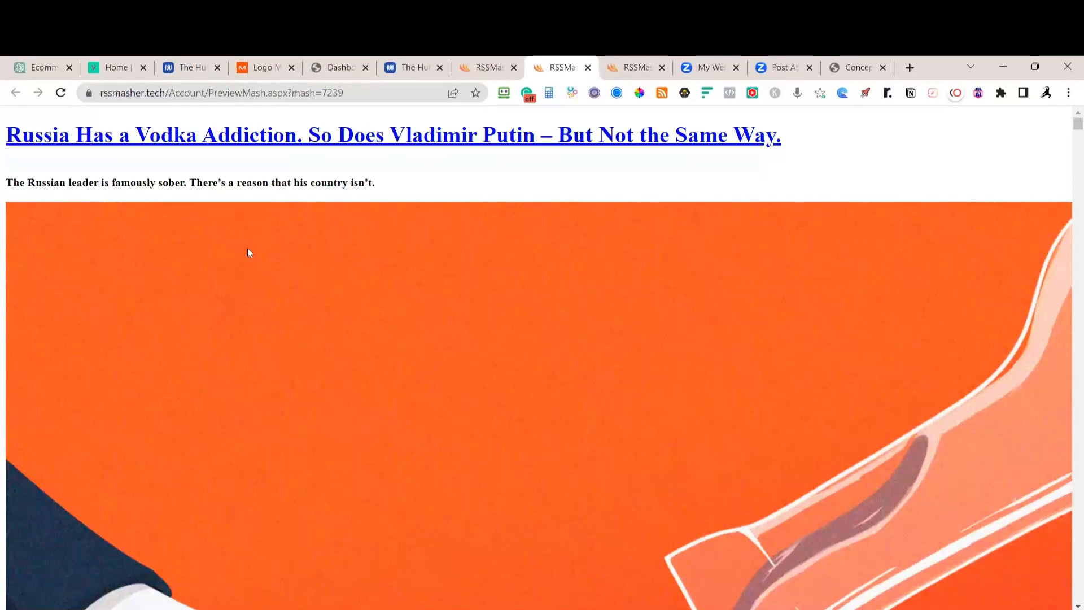
left_click(484, 68)
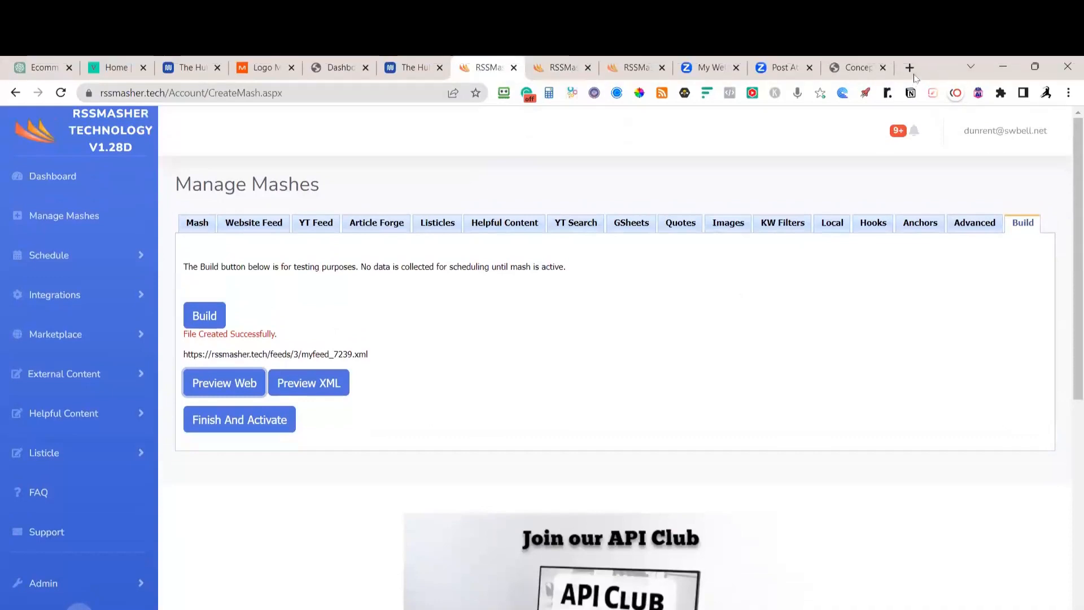
Search Google in a new tab for 'best usa politics rss feeds'
left_click(909, 67)
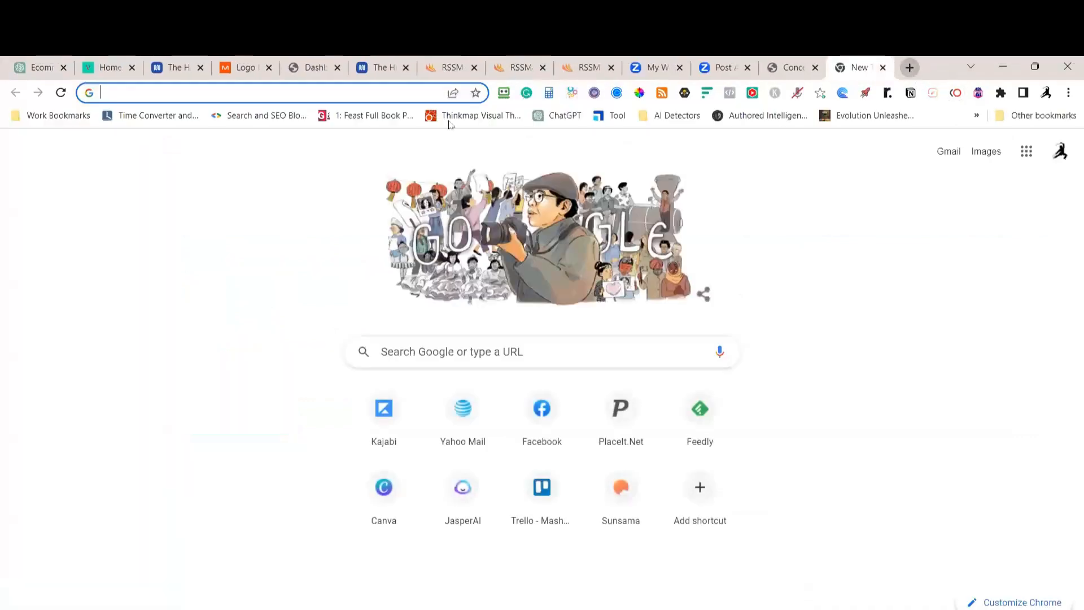
left_click(188, 99)
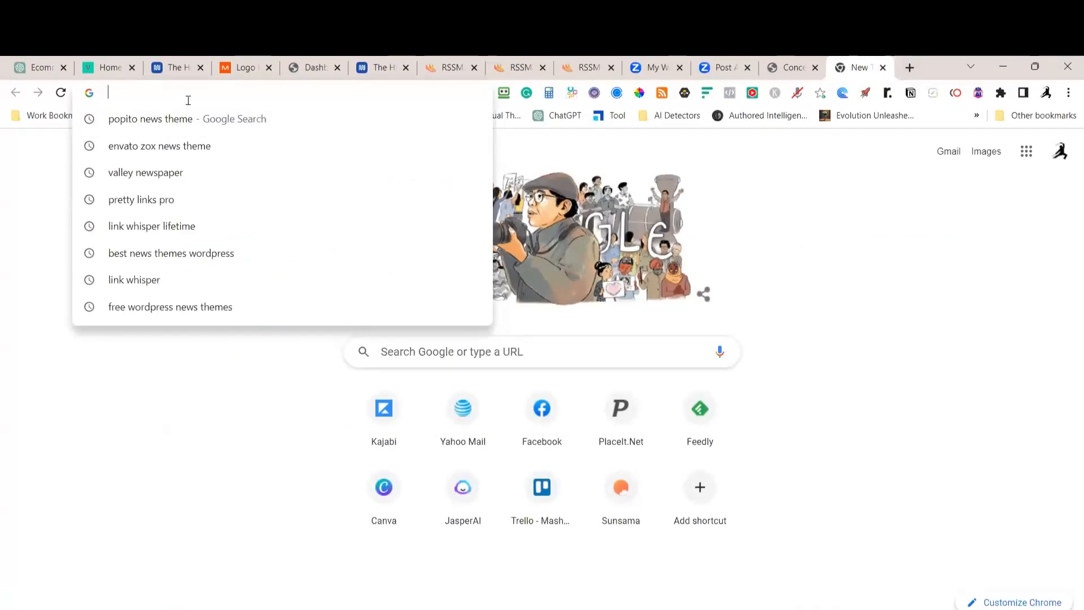
type("best ")
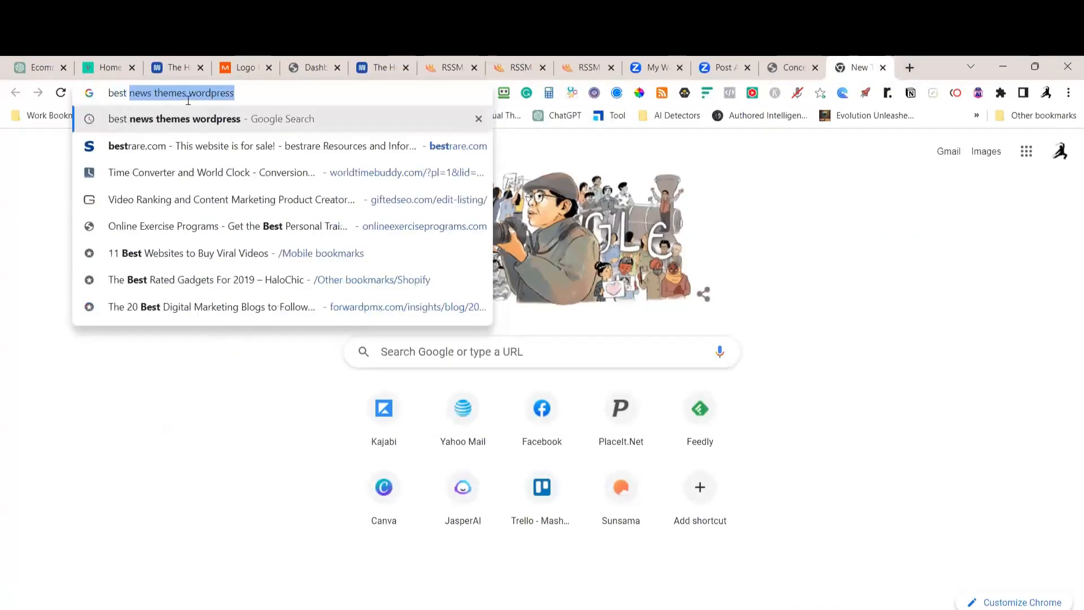
type("us")
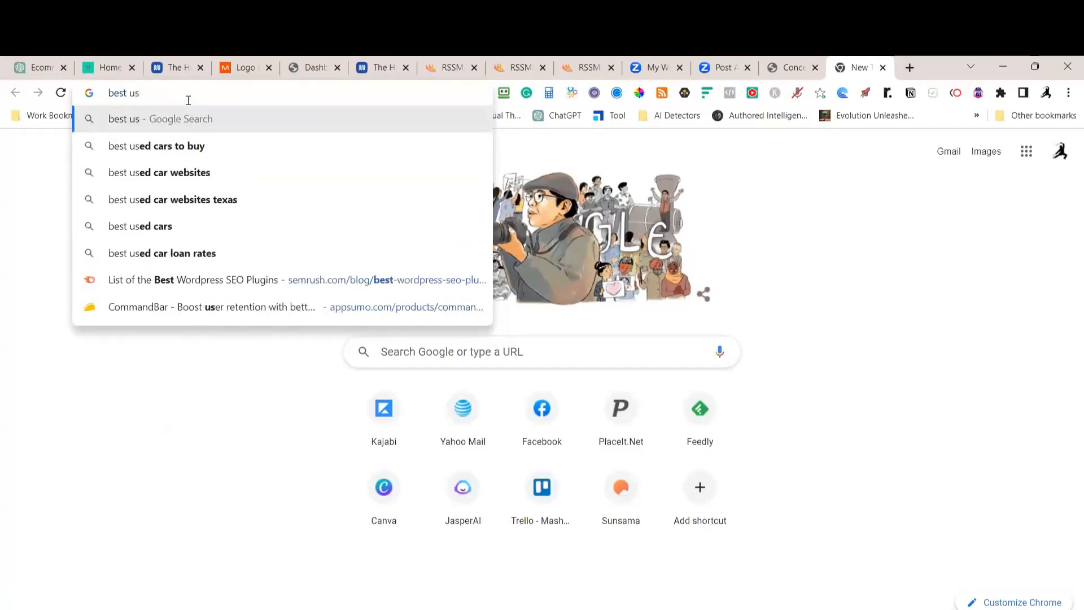
type("a polit")
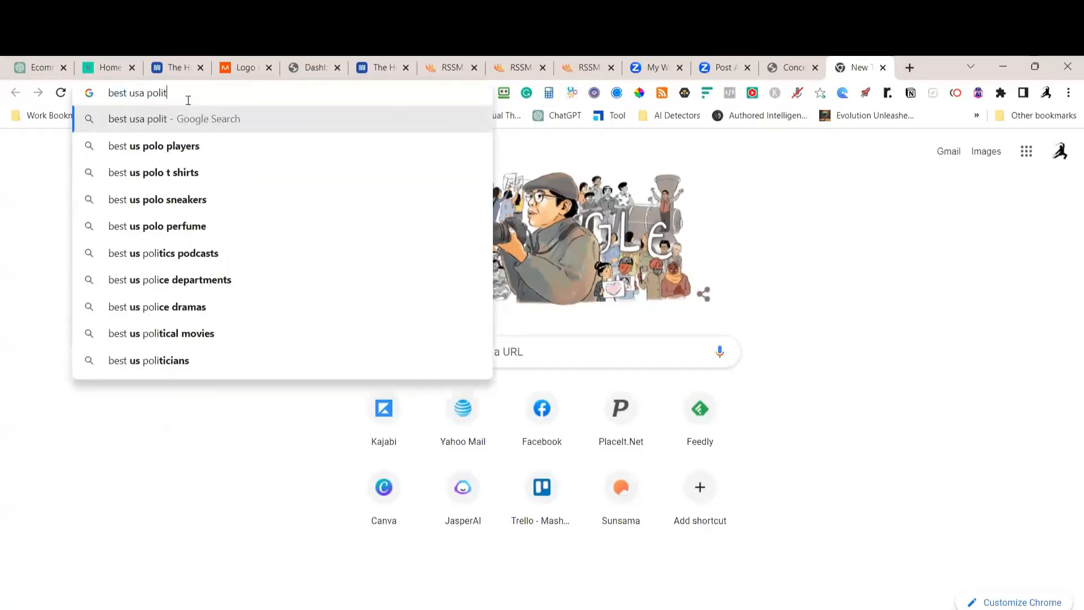
type("ics ")
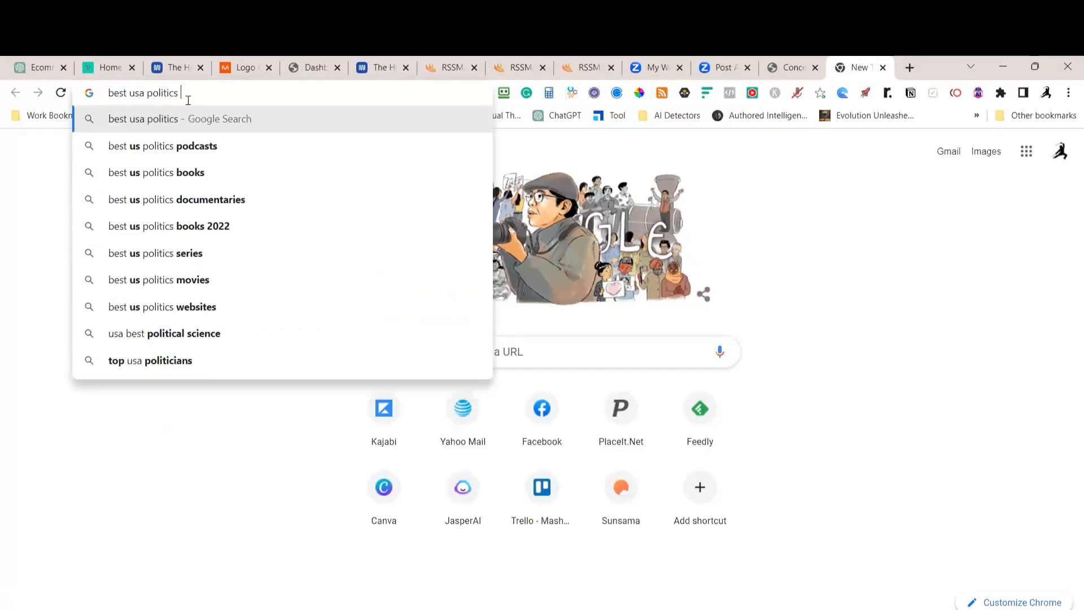
type("rss feeds")
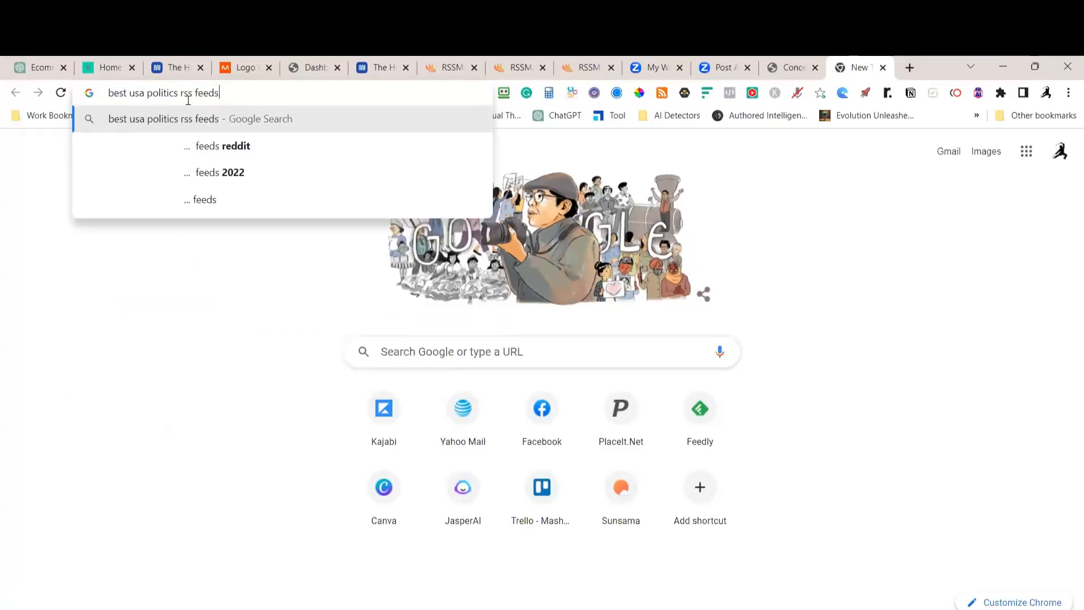
key("Return")
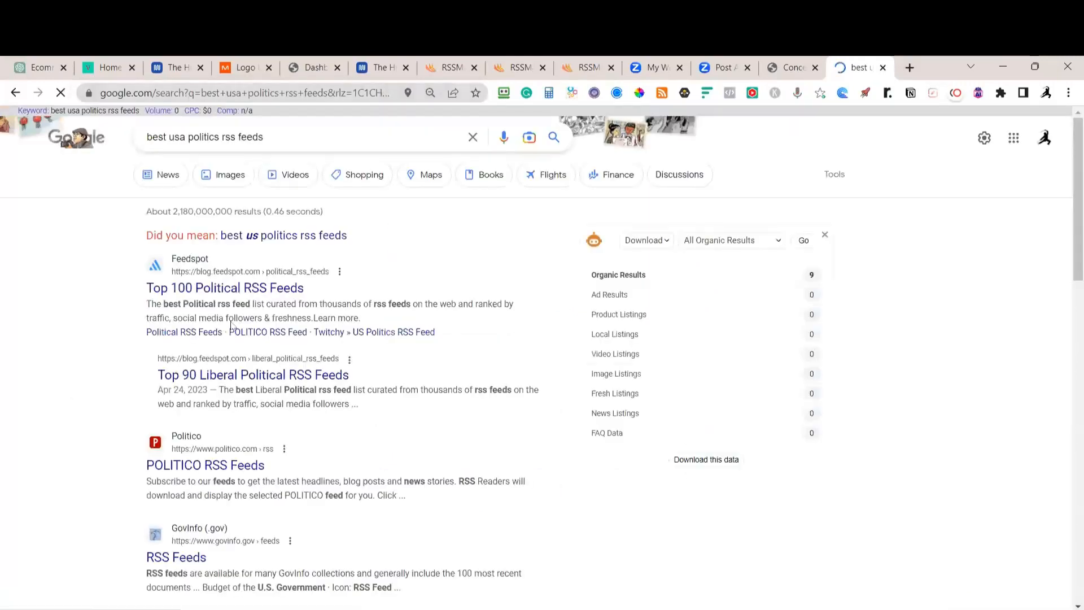
scroll(194, 327, "down", 3)
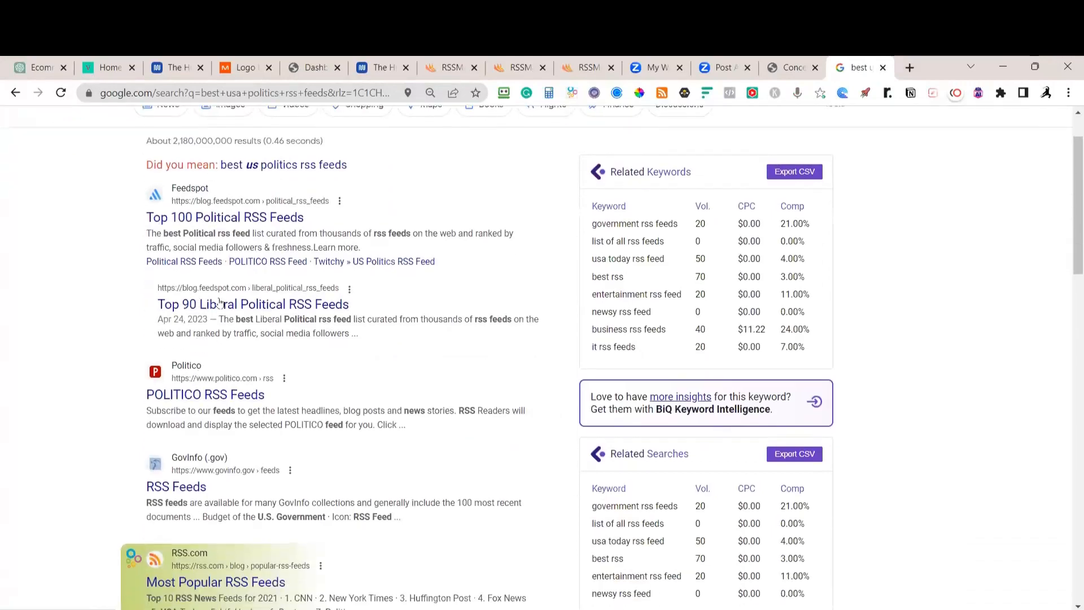
scroll(226, 302, "up", 3)
Open Feedspot's Top 100 Political RSS Feeds and view PoliticusUSA's feed XML in a new tab
left_click(229, 291)
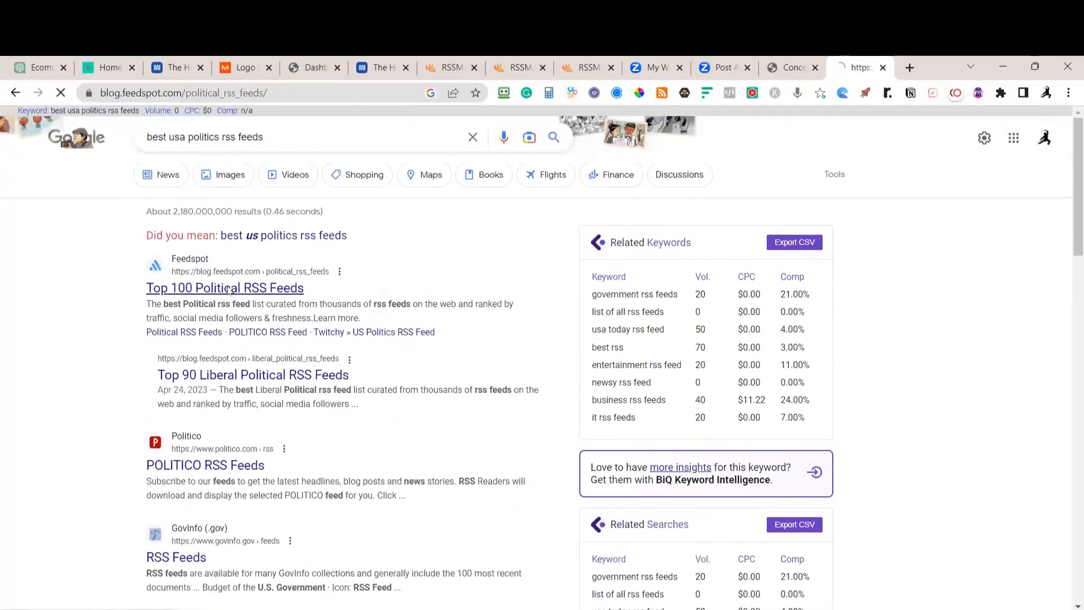
scroll(422, 305, "down", 3)
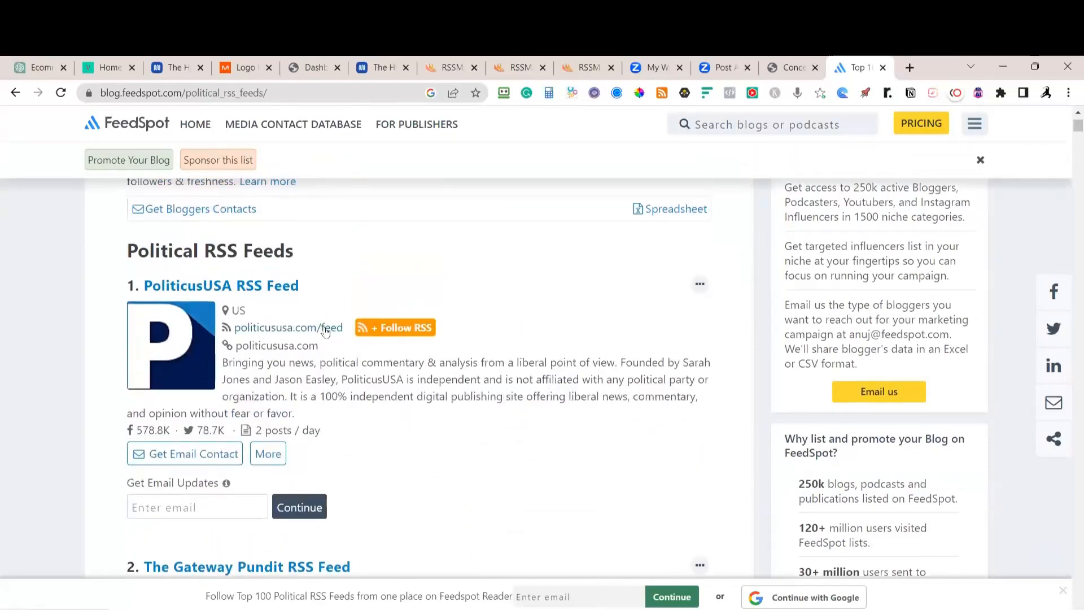
middle_click(325, 331)
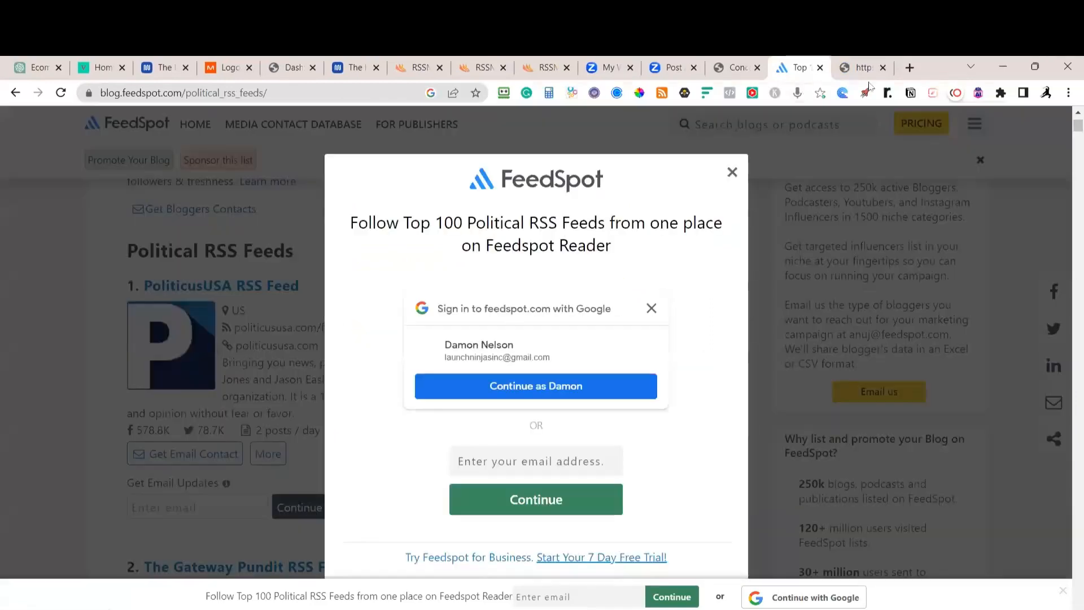
left_click(732, 172)
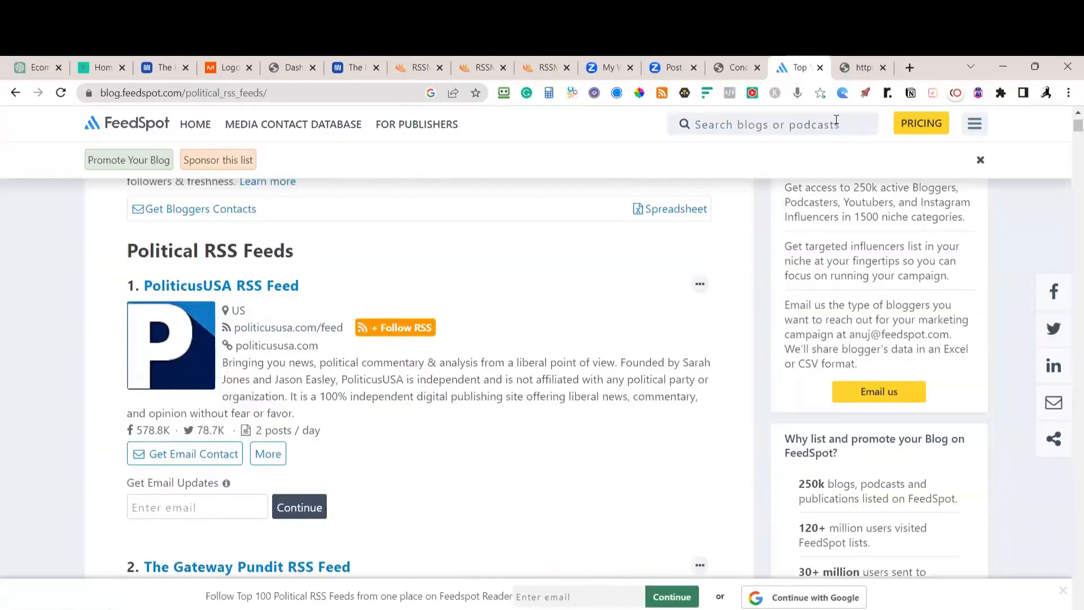
left_click(858, 73)
scroll(83, 376, "down", 3)
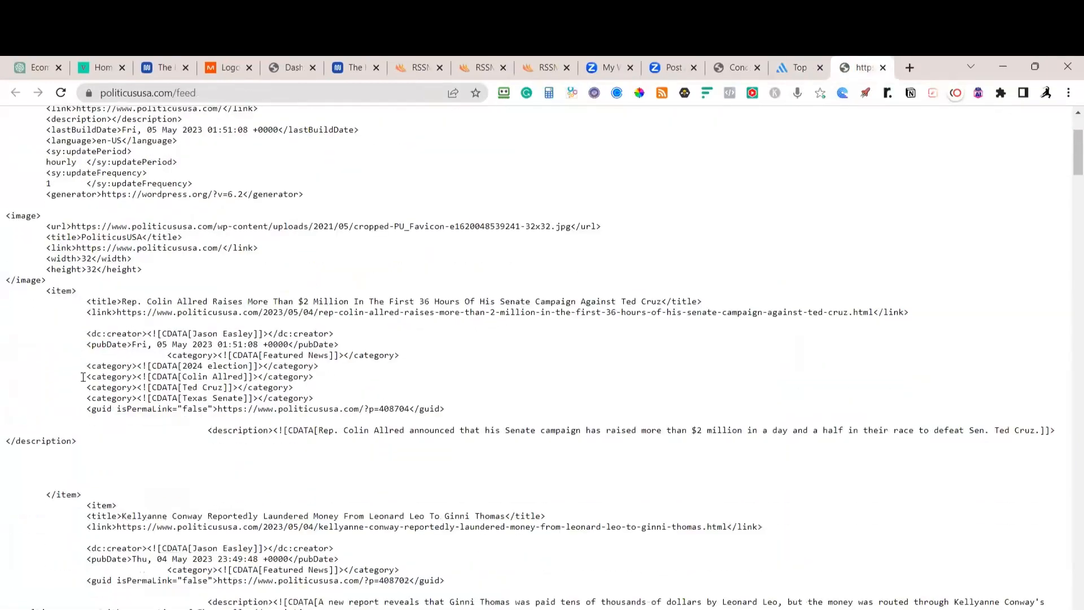
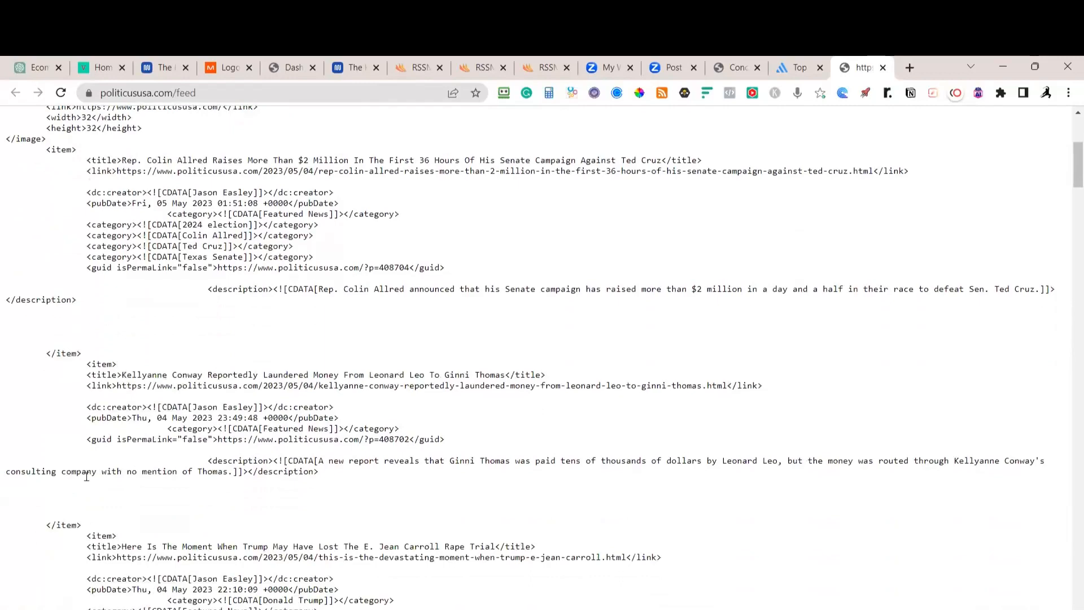
From the FeedSpot political list, open thegatewaypundit.com/feed in a new tab
scroll(106, 359, "down", 4)
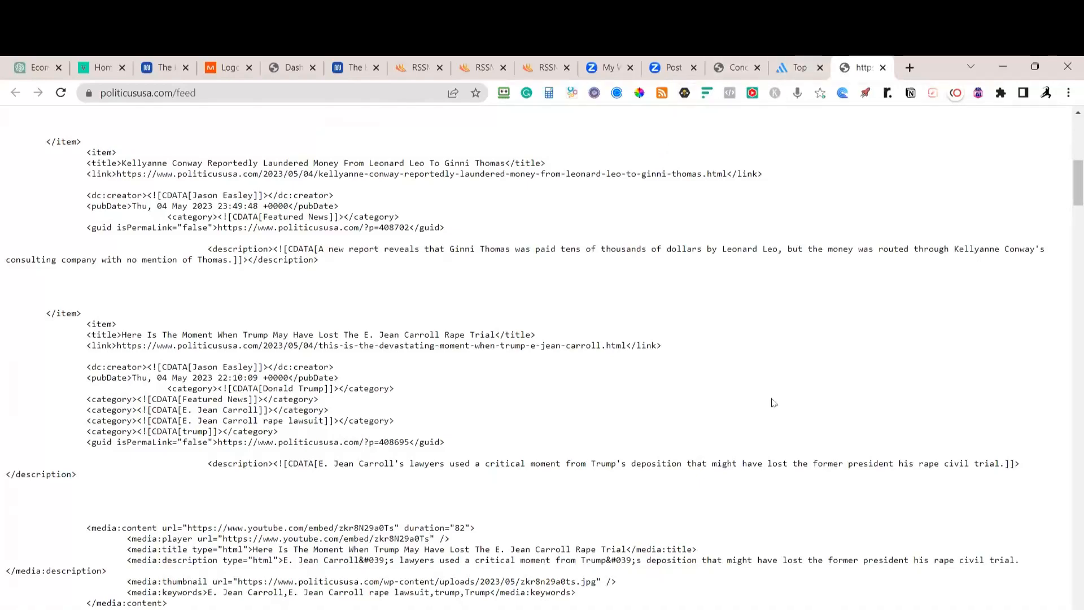
left_click(796, 71)
scroll(615, 245, "down", 5)
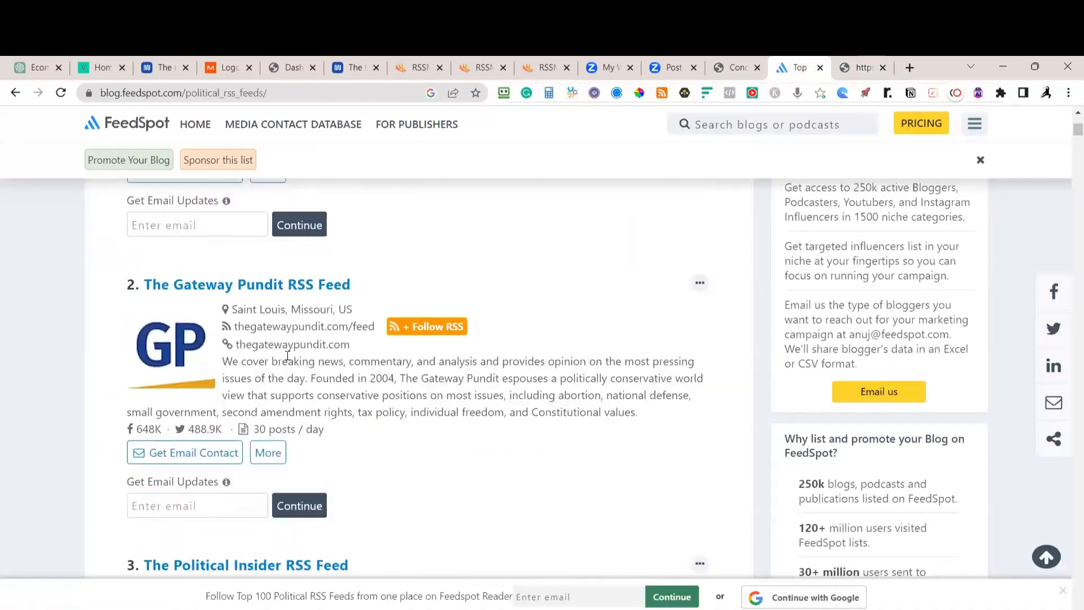
scroll(269, 346, "down", 1)
scroll(321, 312, "up", 1)
left_click(303, 332)
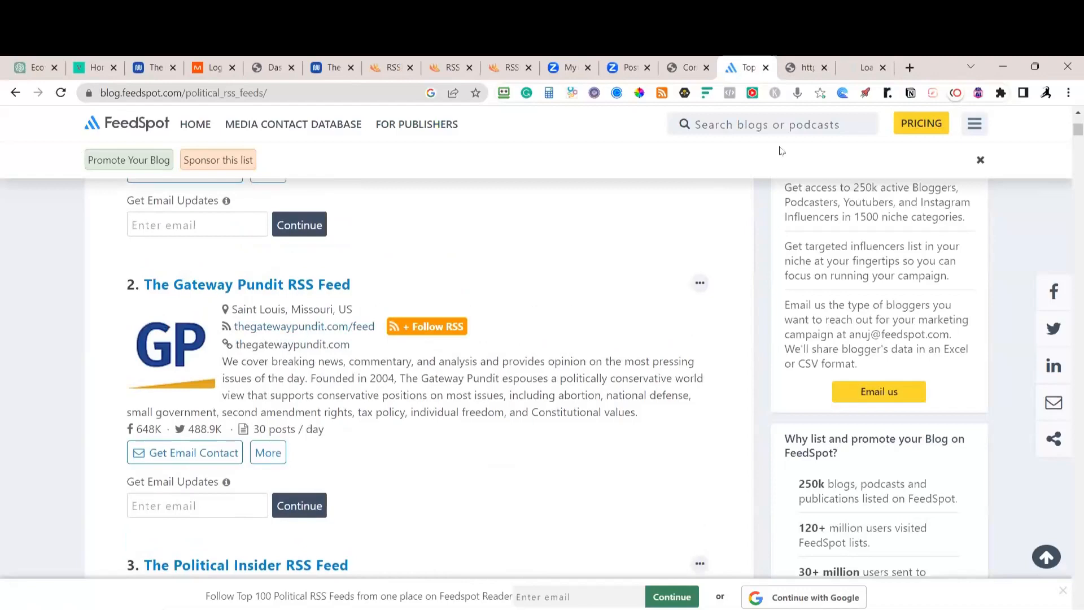
Return to the PoliticusUSA feed XML and scroll through its items
left_click(808, 75)
scroll(160, 278, "down", 2)
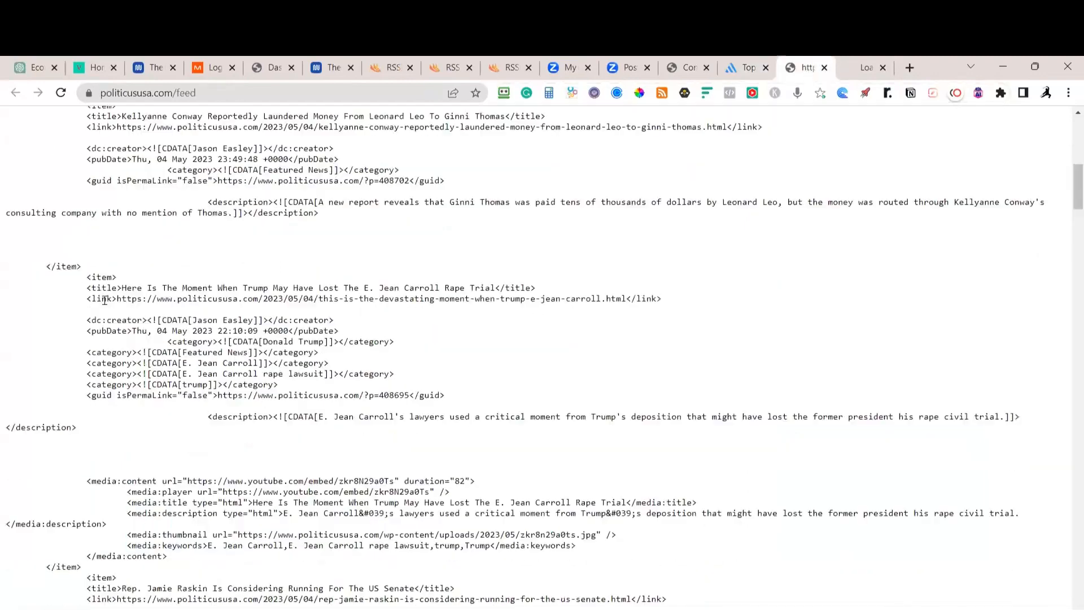
scroll(161, 279, "down", 3)
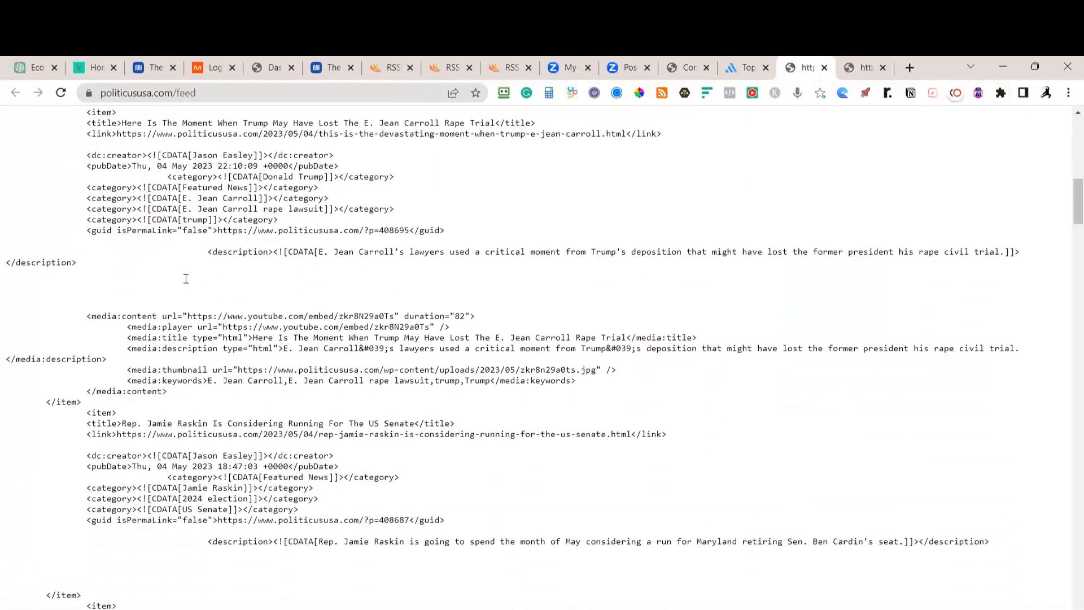
scroll(570, 274, "up", 8)
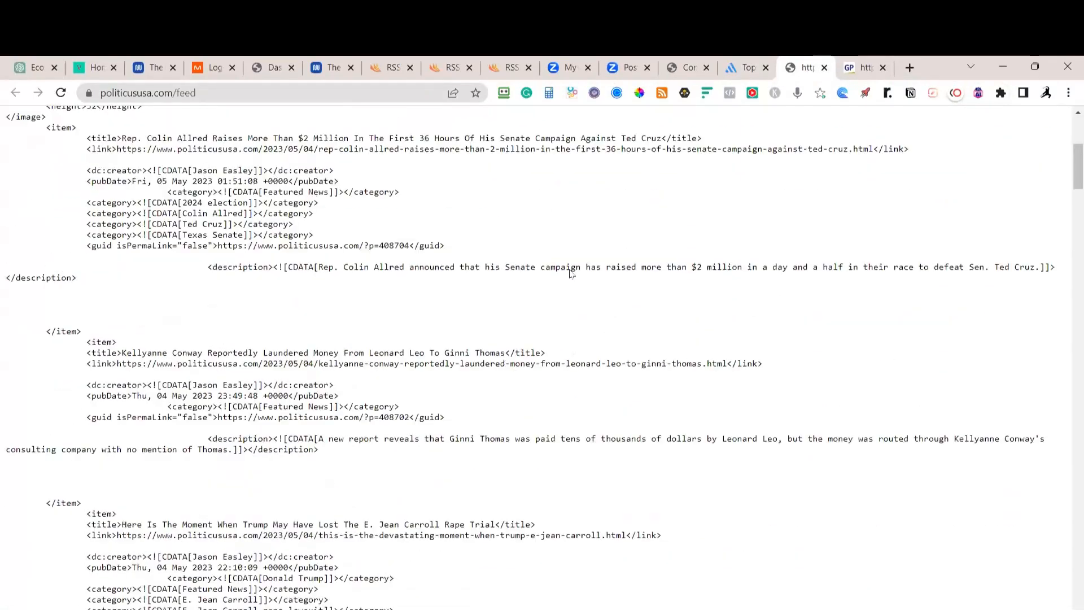
Scroll through The Gateway Pundit feed's XML to review its articles
left_click(862, 68)
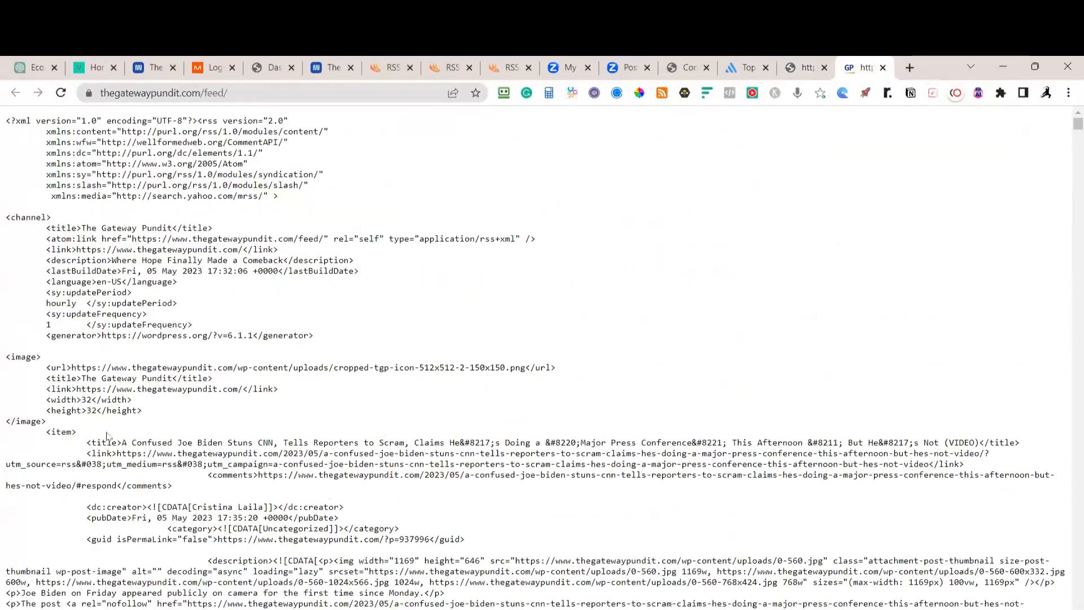
scroll(107, 436, "down", 8)
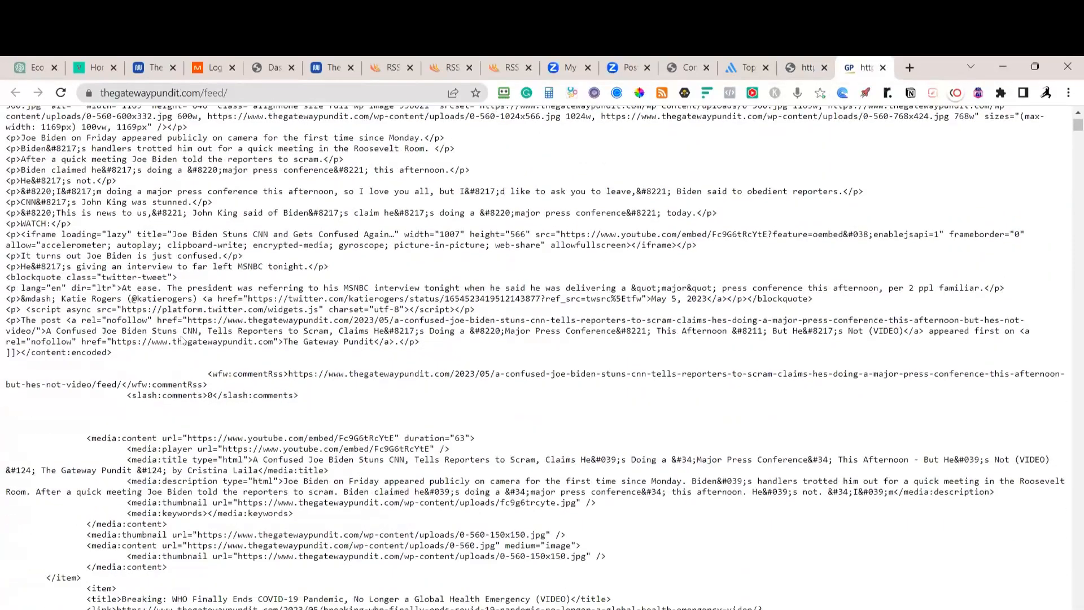
scroll(182, 340, "down", 8)
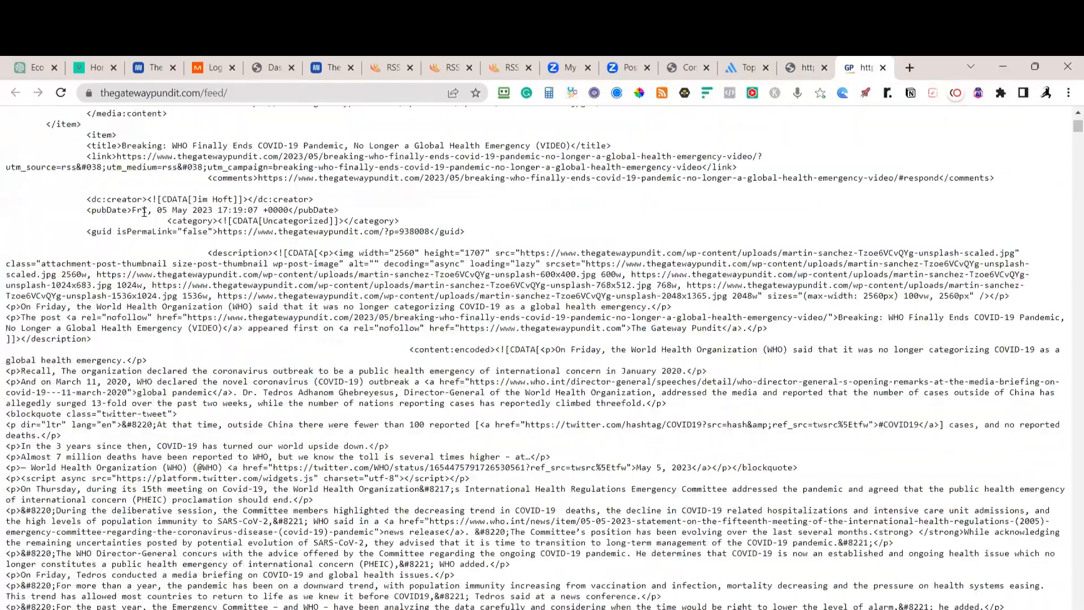
scroll(144, 211, "down", 18)
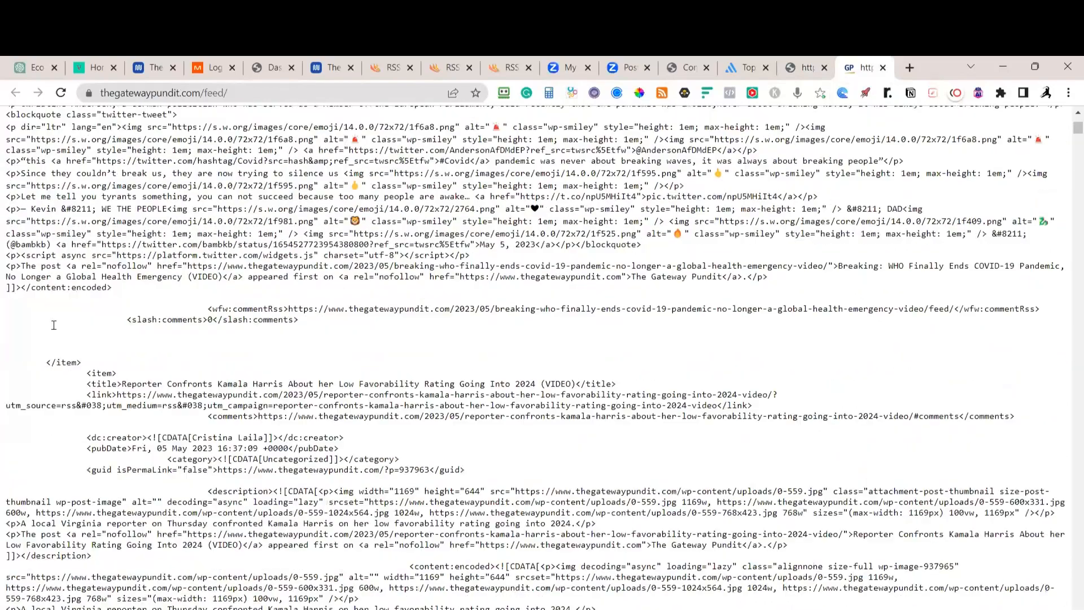
scroll(102, 375, "down", 20)
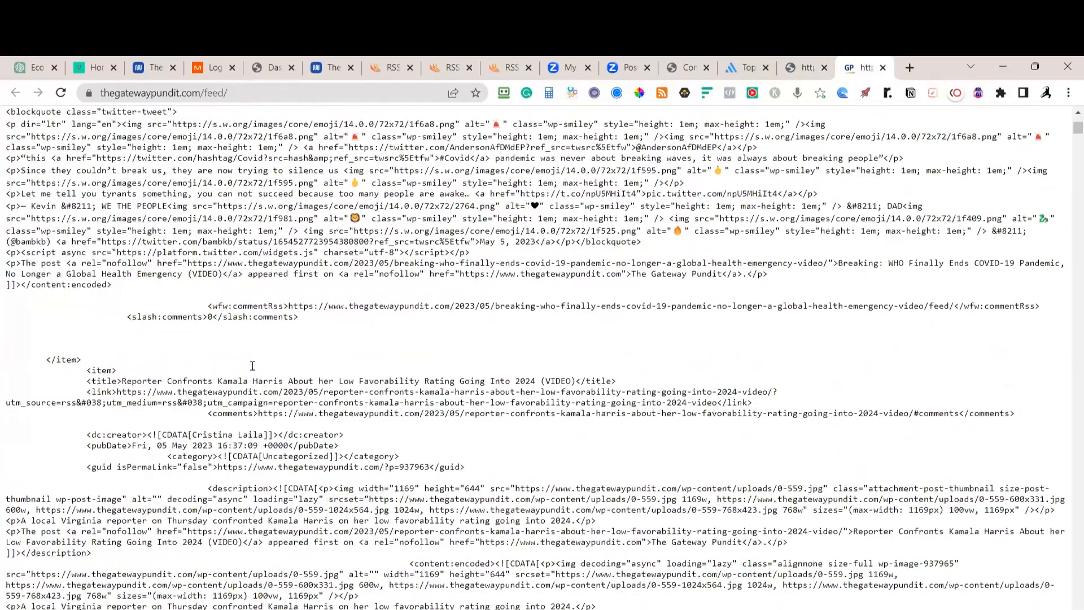
scroll(290, 360, "up", 20)
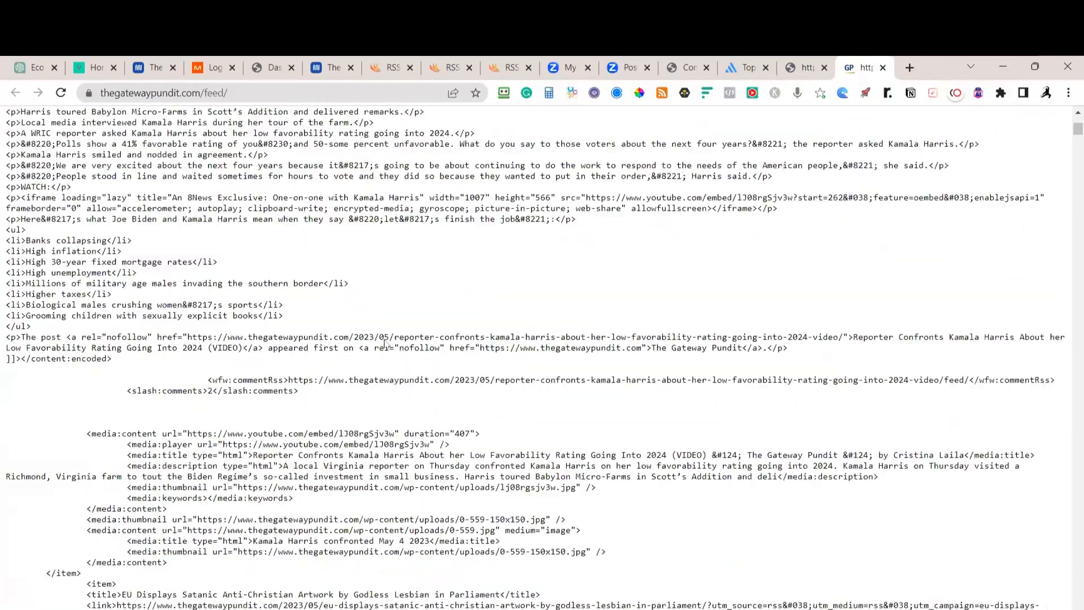
scroll(615, 229, "up", 6)
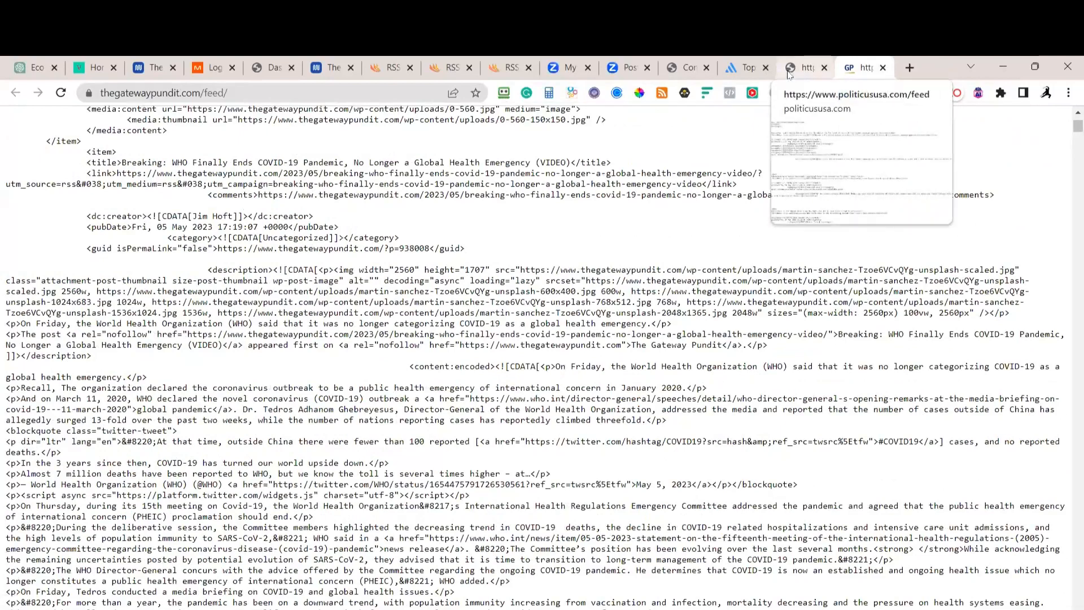
Close the PoliticusUSA feed tab and go back to the FeedSpot list
left_click(824, 67)
left_click(753, 71)
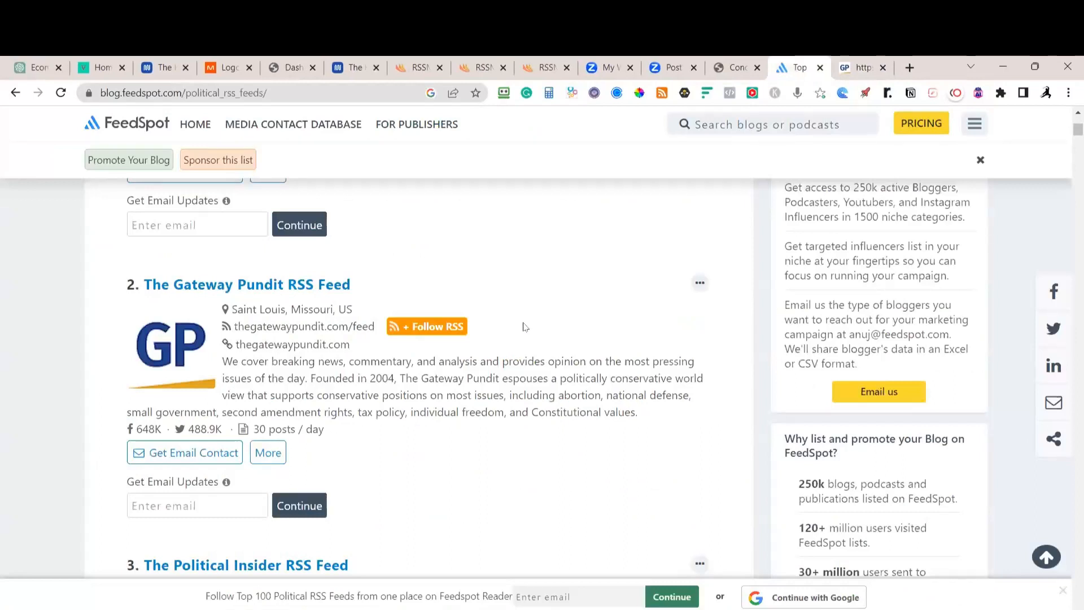
scroll(525, 327, "down", 5)
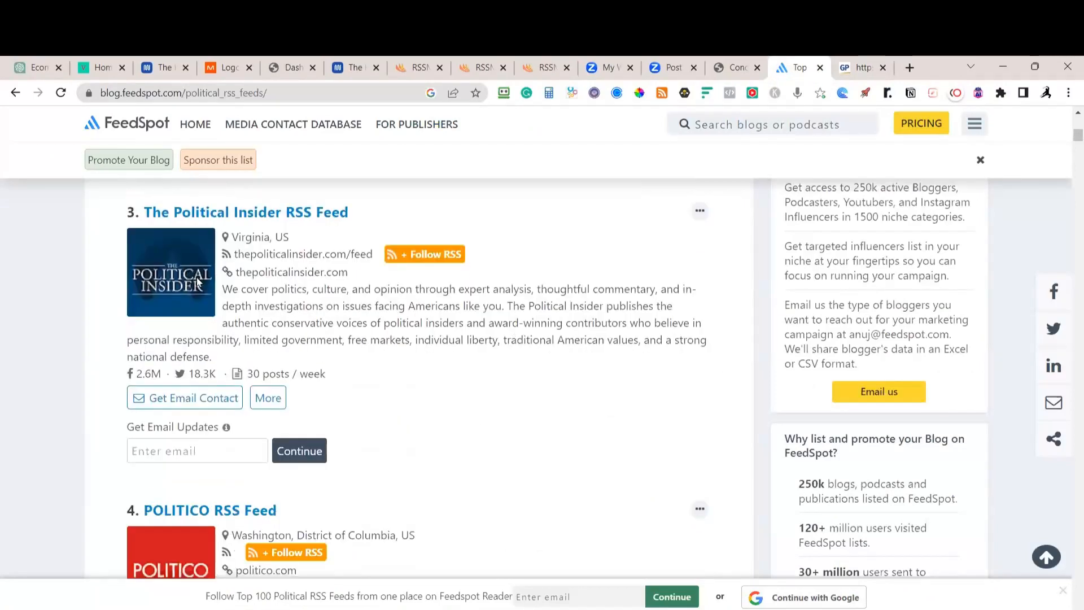
Open thepoliticalinsider.com/feed in a new tab, skim its articles, and copy its address
middle_click(278, 259)
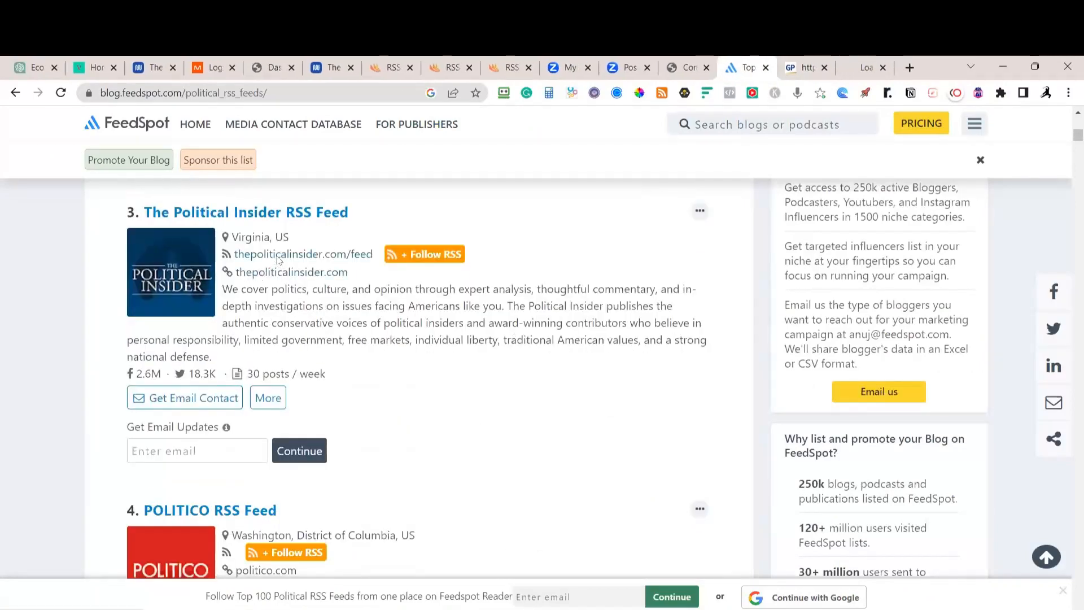
key("ctrl+Tab")
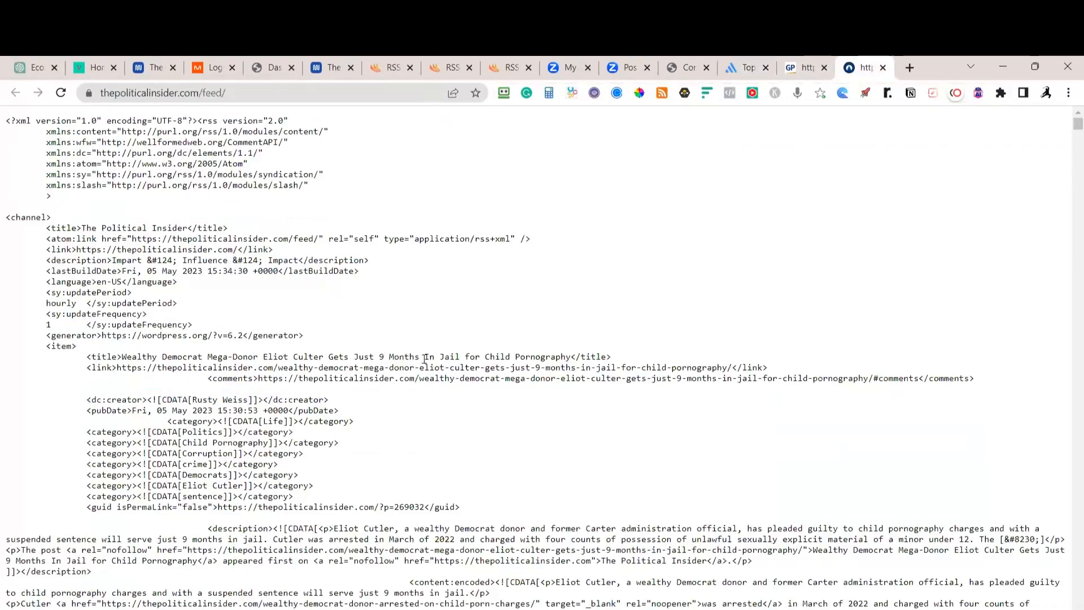
scroll(213, 291, "down", 5)
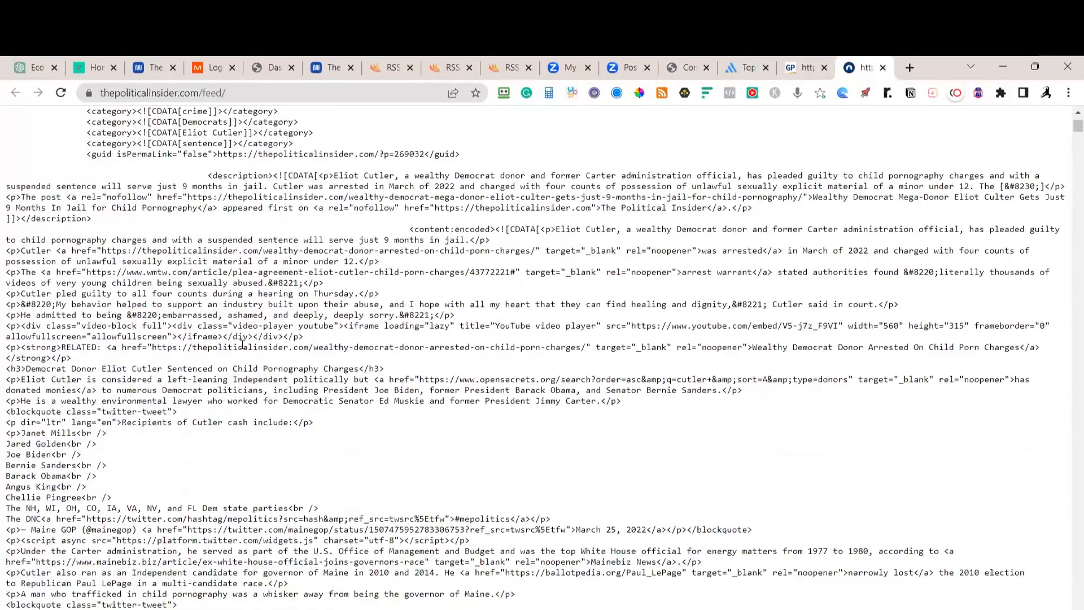
scroll(260, 203, "down", 1)
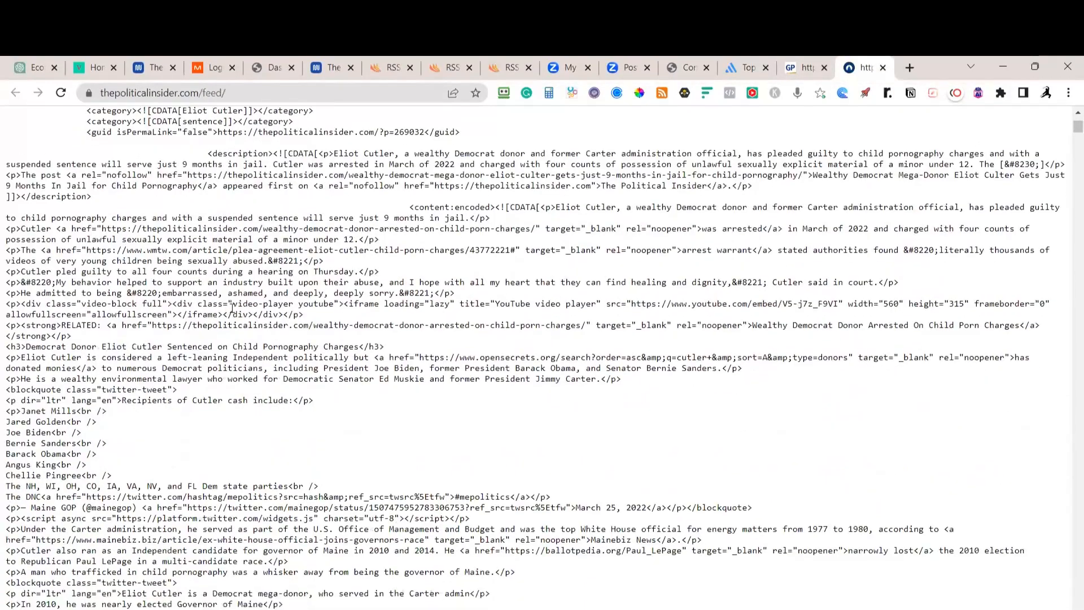
scroll(236, 317, "up", 1)
scroll(243, 274, "down", 8)
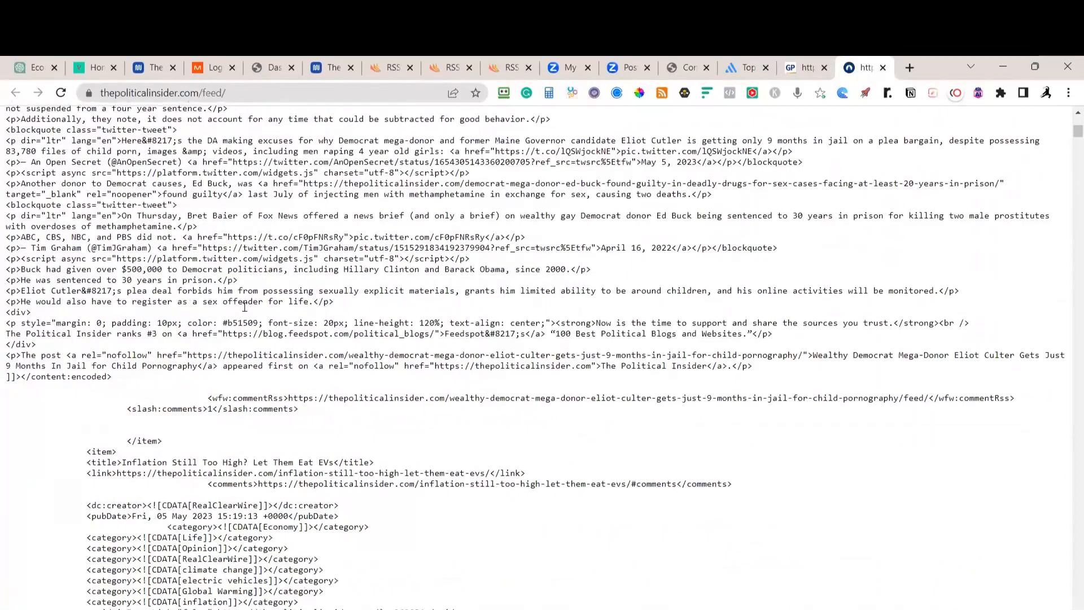
scroll(244, 307, "down", 3)
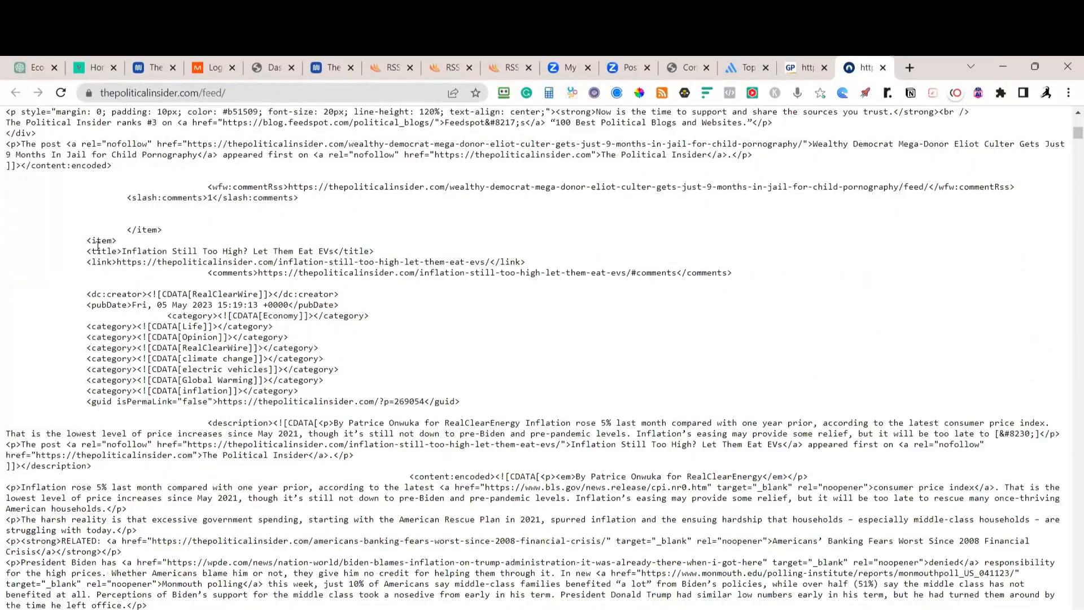
scroll(299, 244, "down", 10)
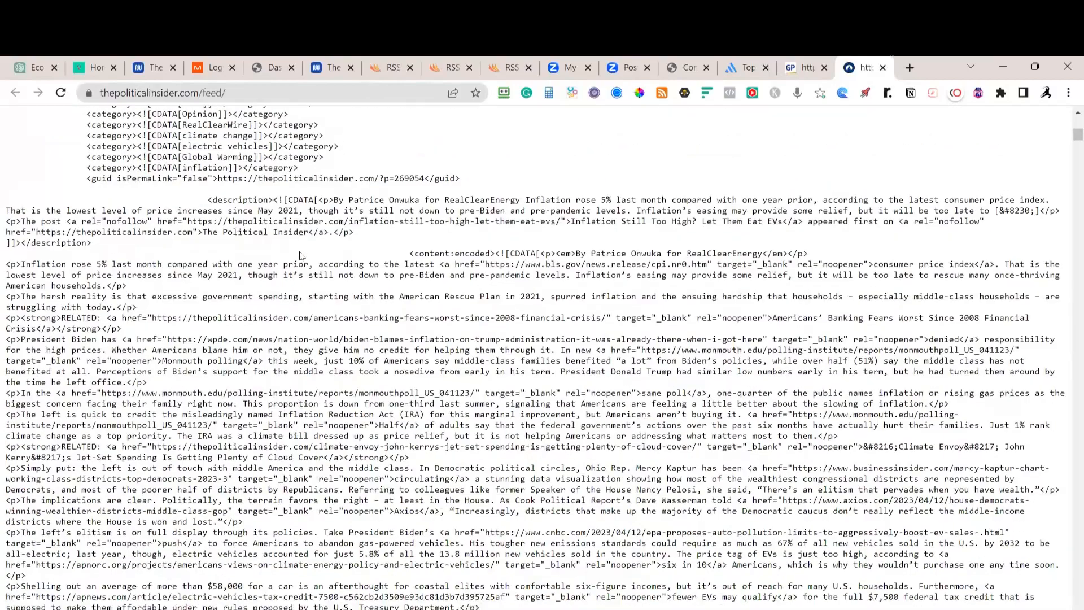
scroll(310, 271, "down", 1)
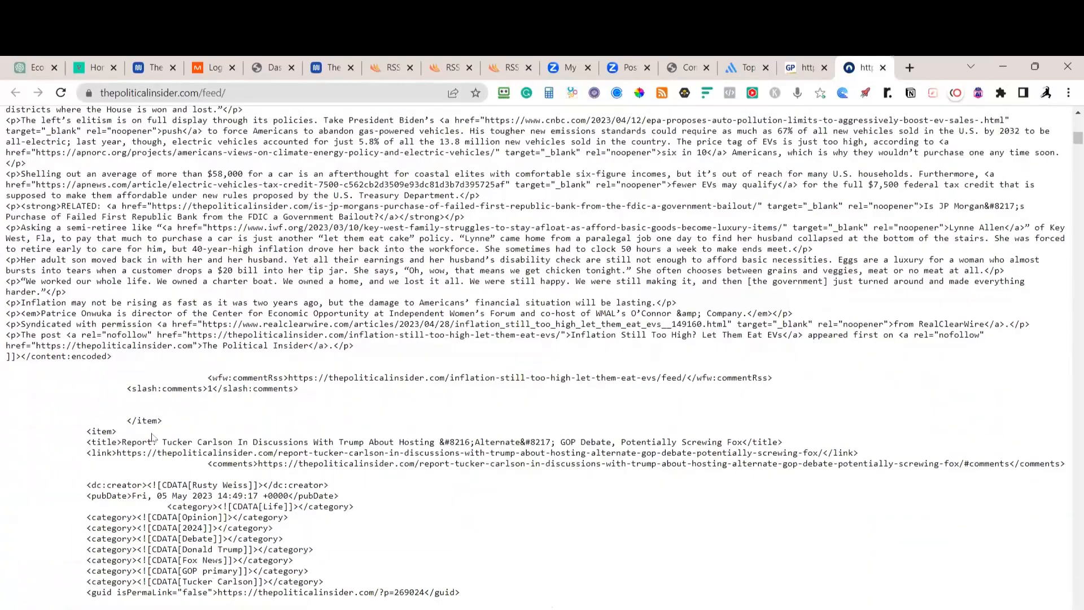
scroll(204, 415, "up", 10)
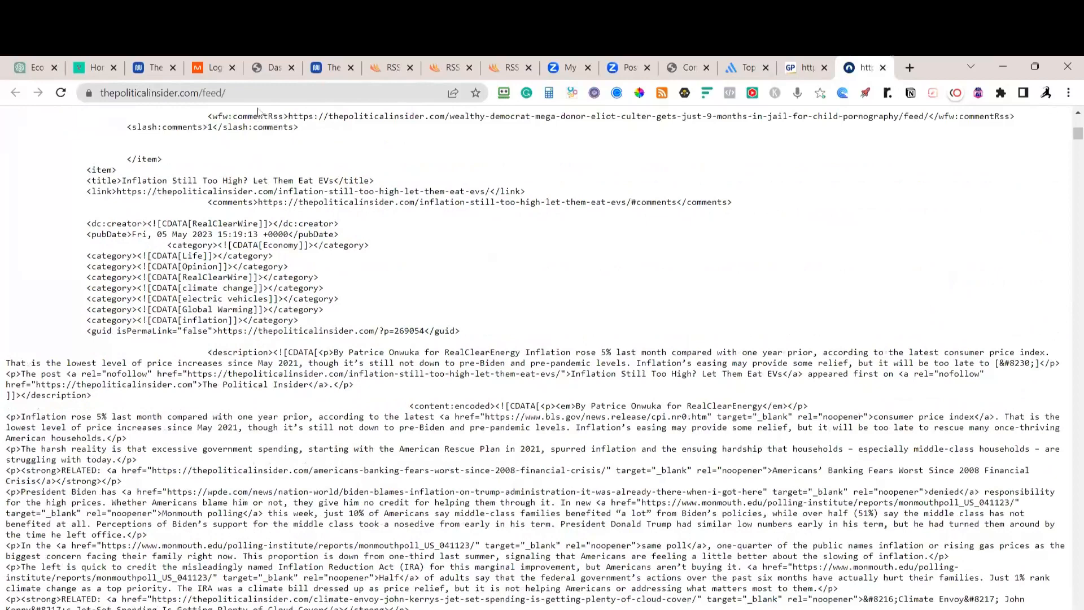
left_click(258, 93)
key("ctrl+c")
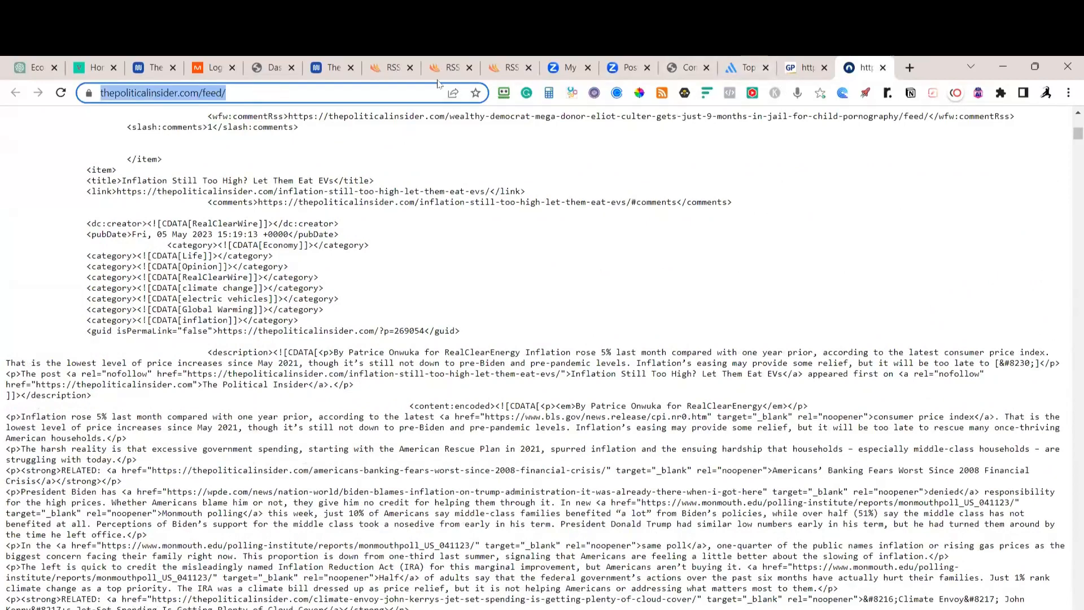
left_click(452, 68)
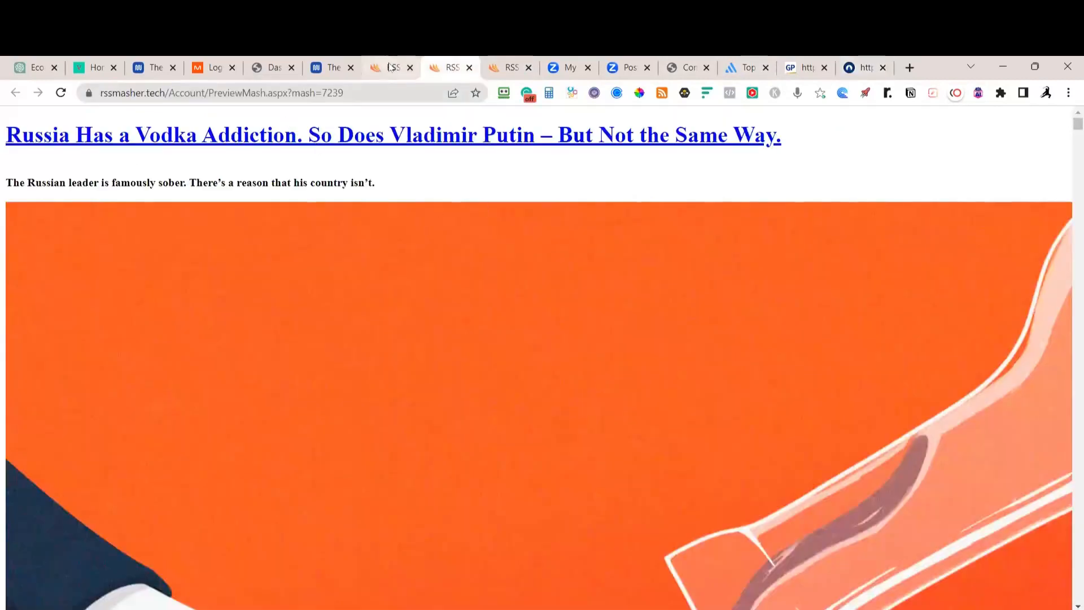
Replace the trumpster.net feed address with The Political Insider's feed URL and add it
left_click(389, 68)
left_click(254, 223)
scroll(293, 322, "down", 1)
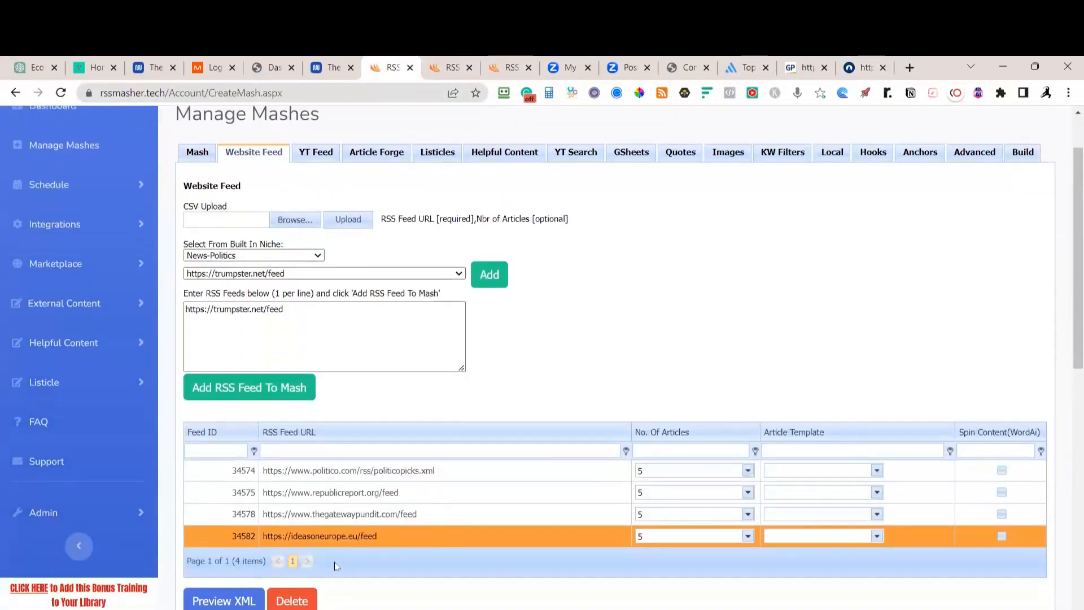
left_click_drag(293, 321, 177, 314)
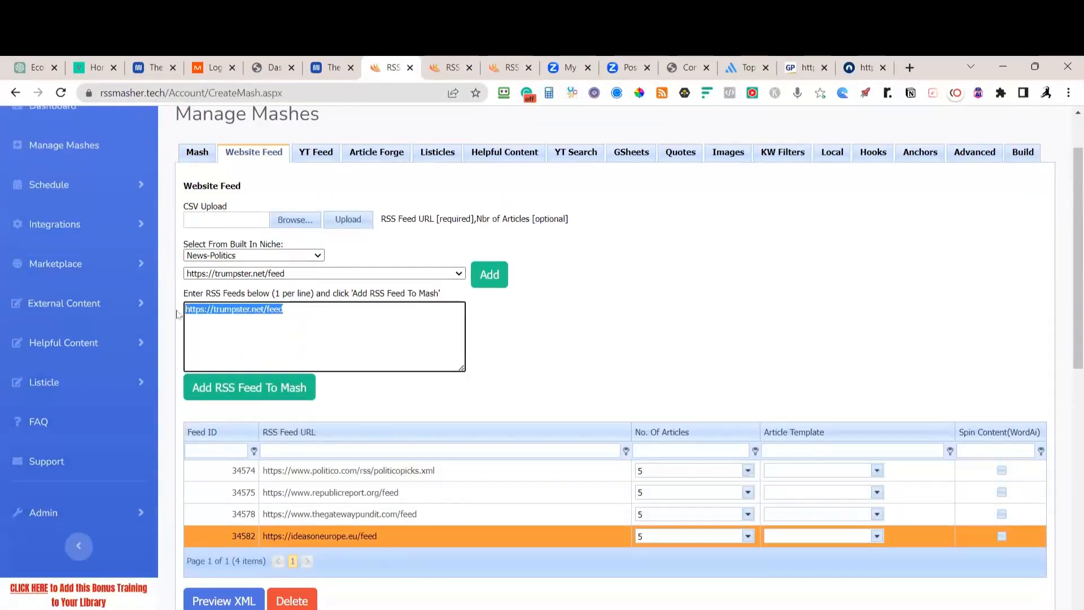
key("ctrl+v")
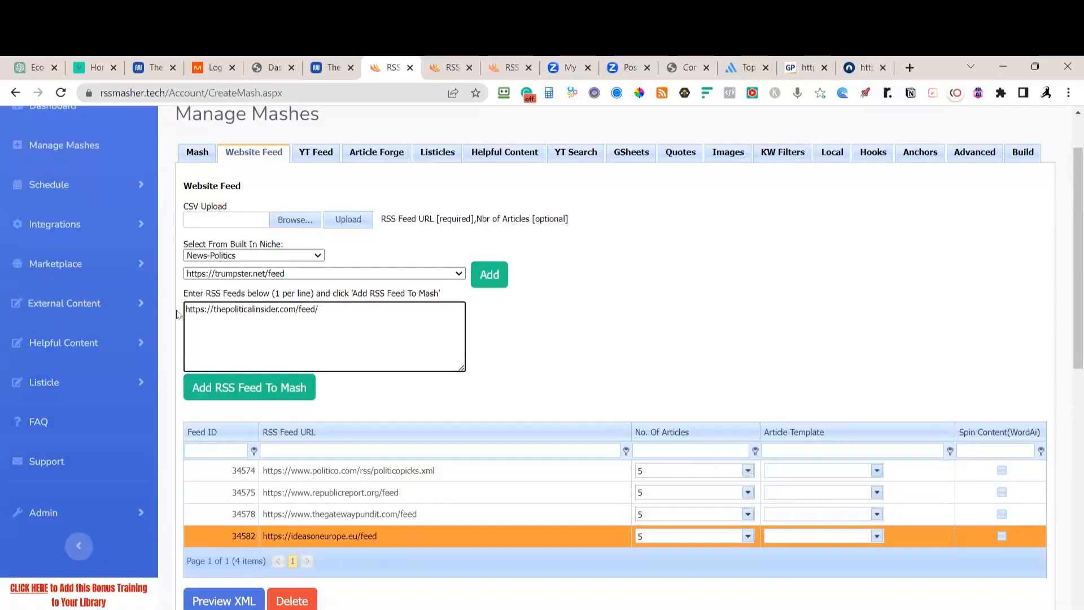
left_click(294, 386)
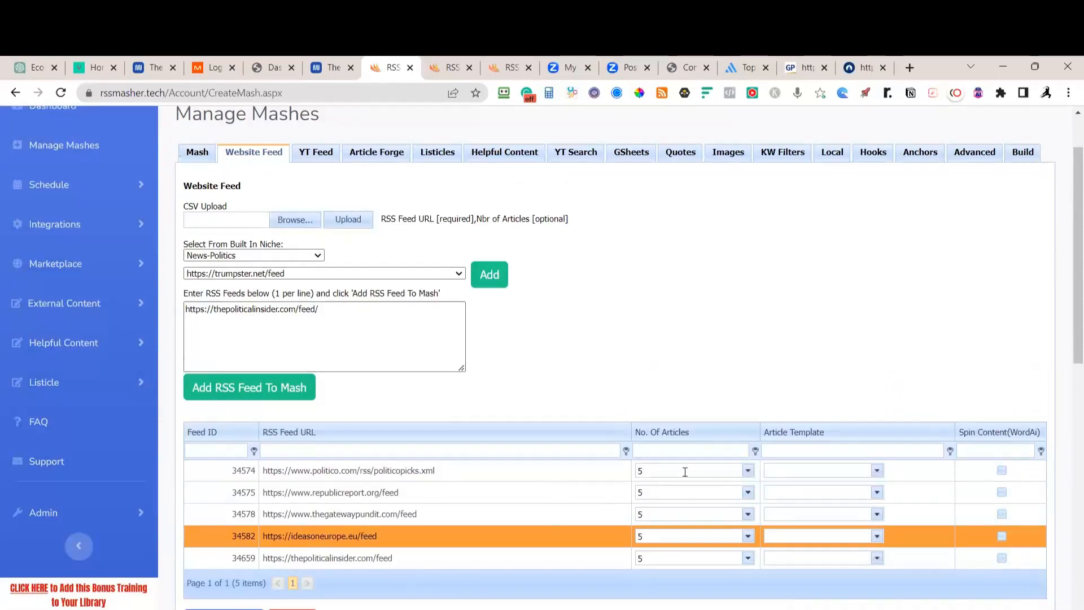
Set website feeds 34574, 34575 and 34578 to Temp Off
left_click(749, 472)
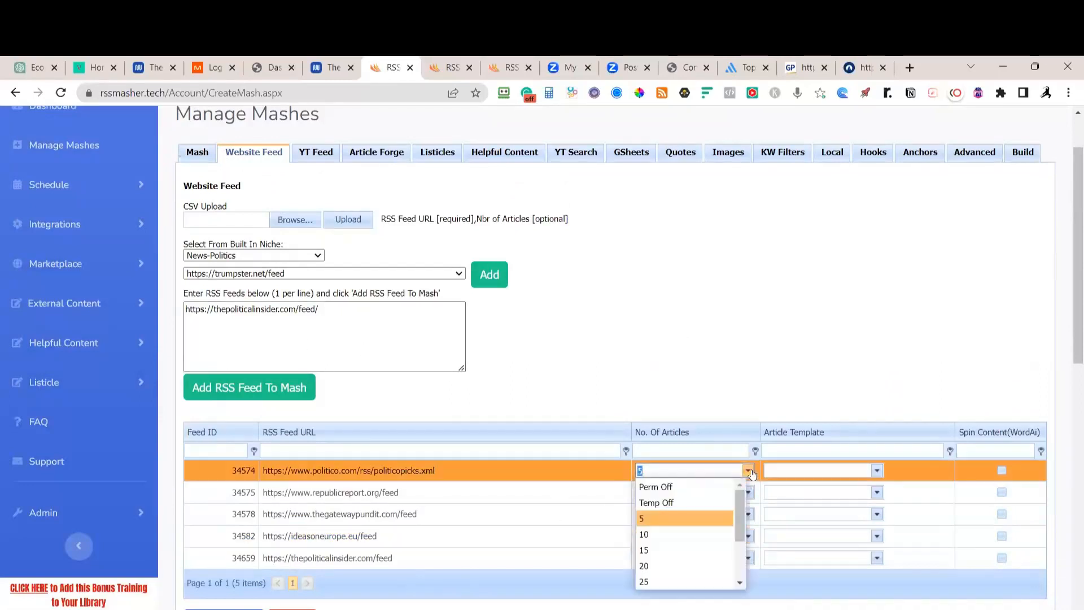
left_click(682, 503)
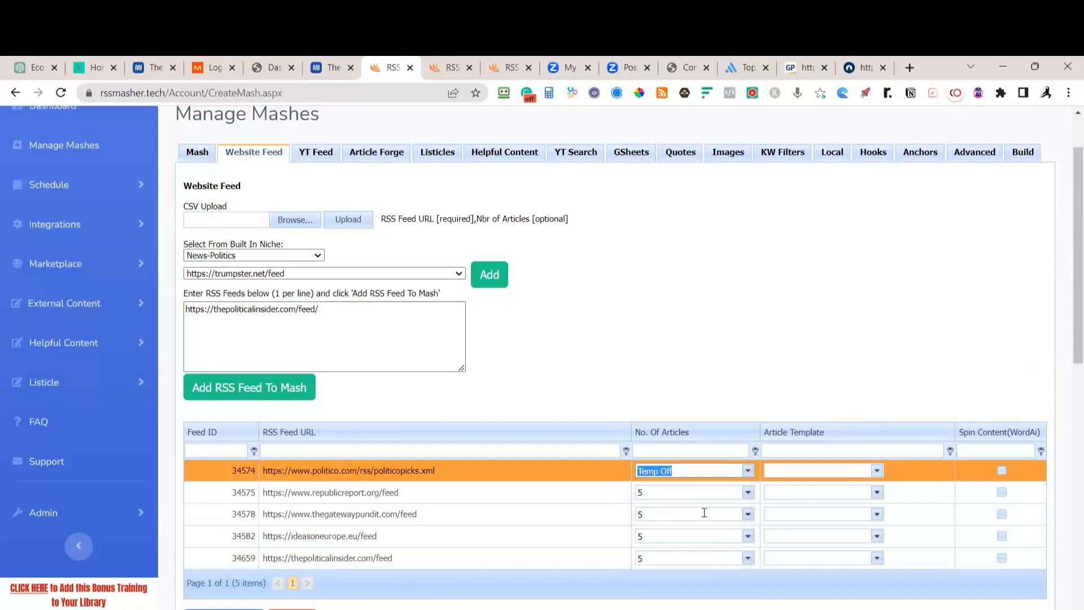
left_click(749, 493)
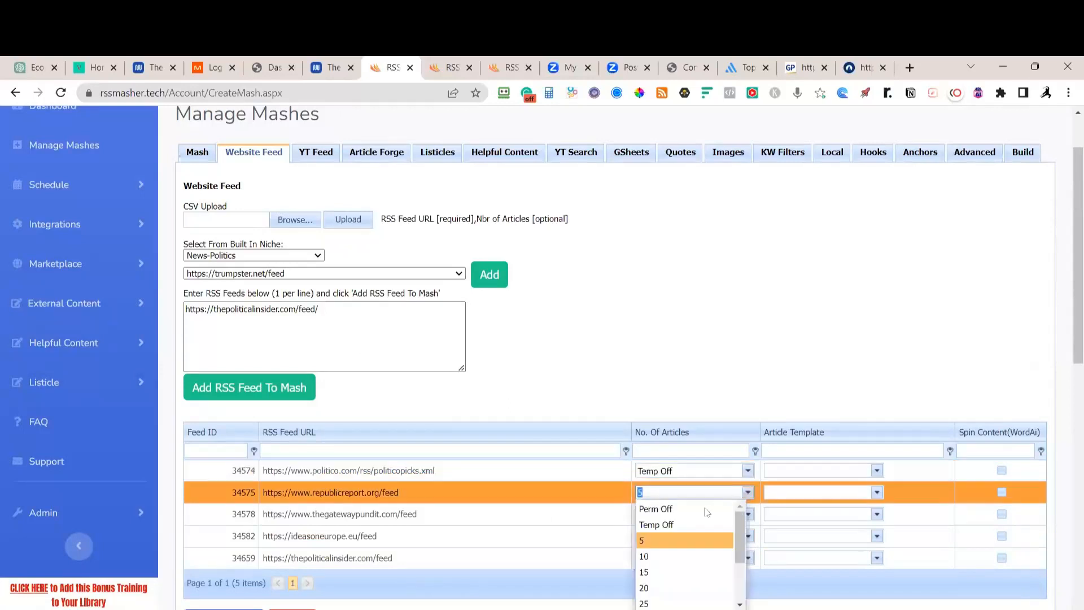
left_click(671, 527)
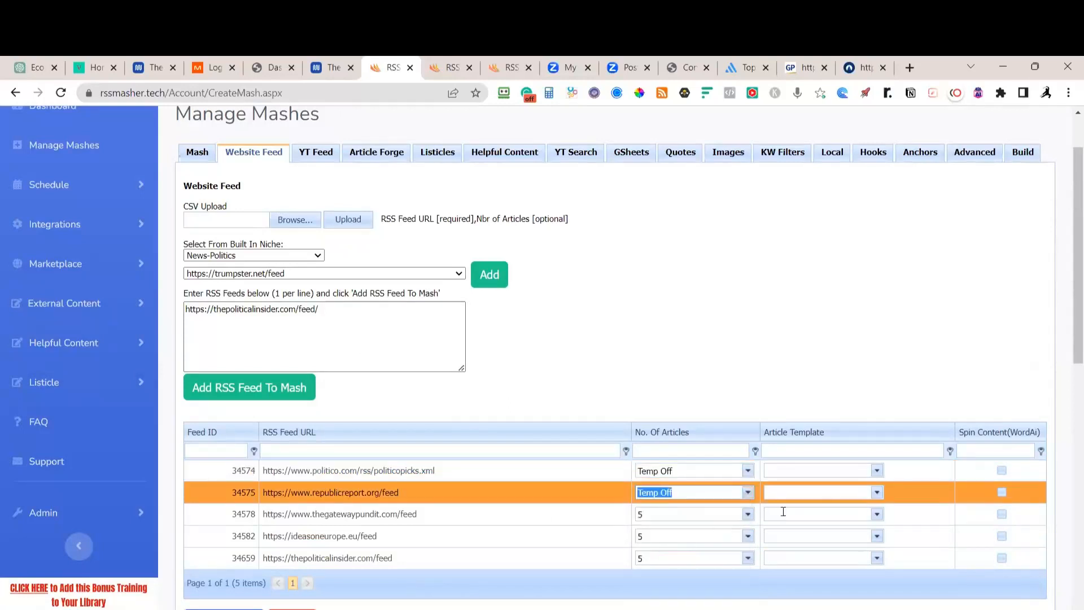
left_click(747, 515)
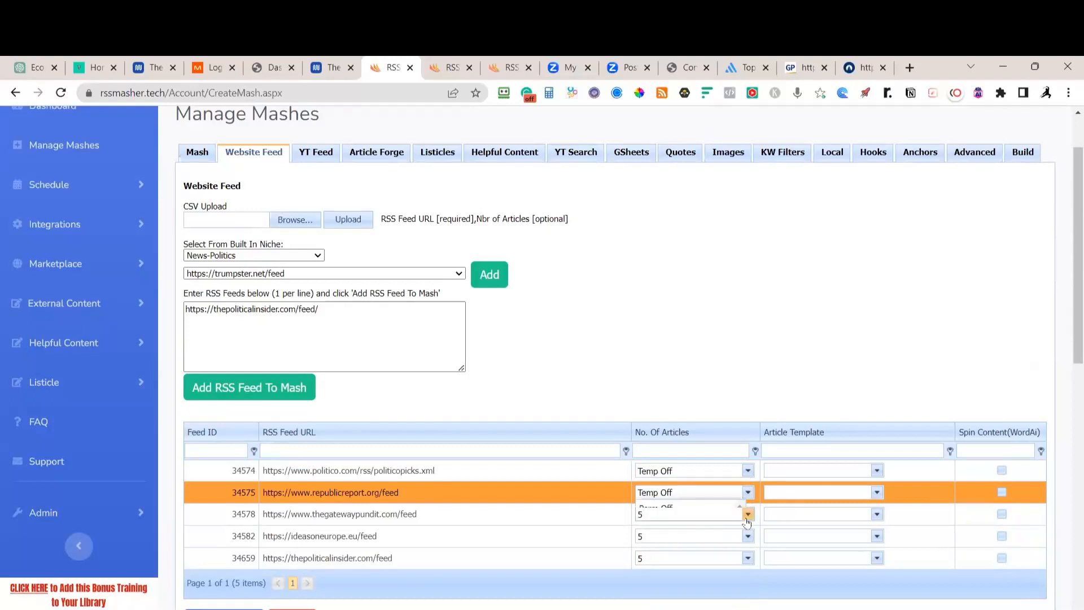
left_click(665, 421)
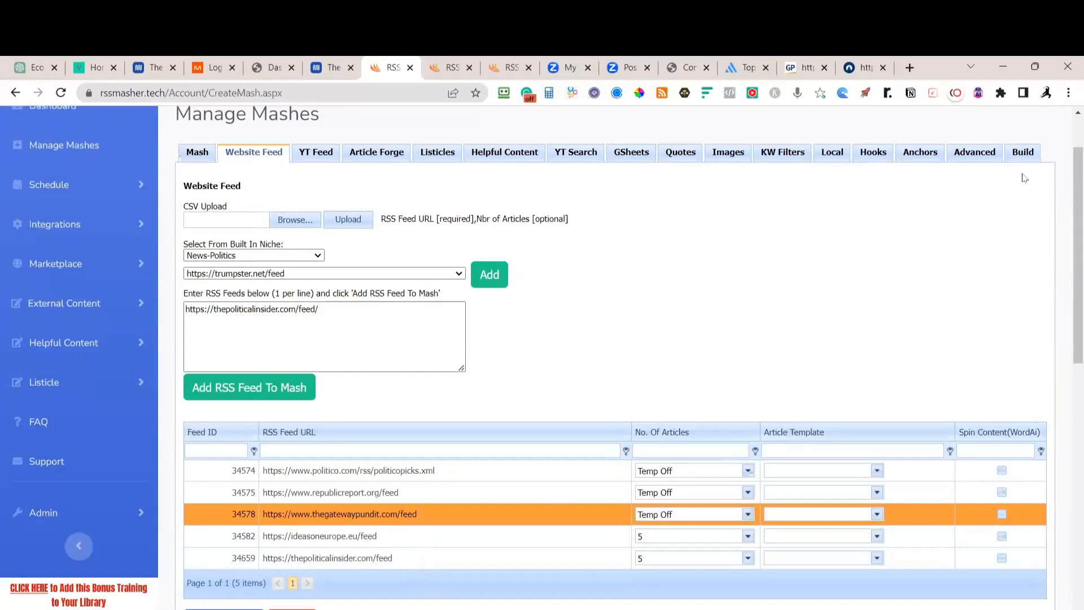
left_click(1024, 152)
Build mash 7239 and check its web preview for The Political Insider's Tucker Carlson article
left_click(205, 248)
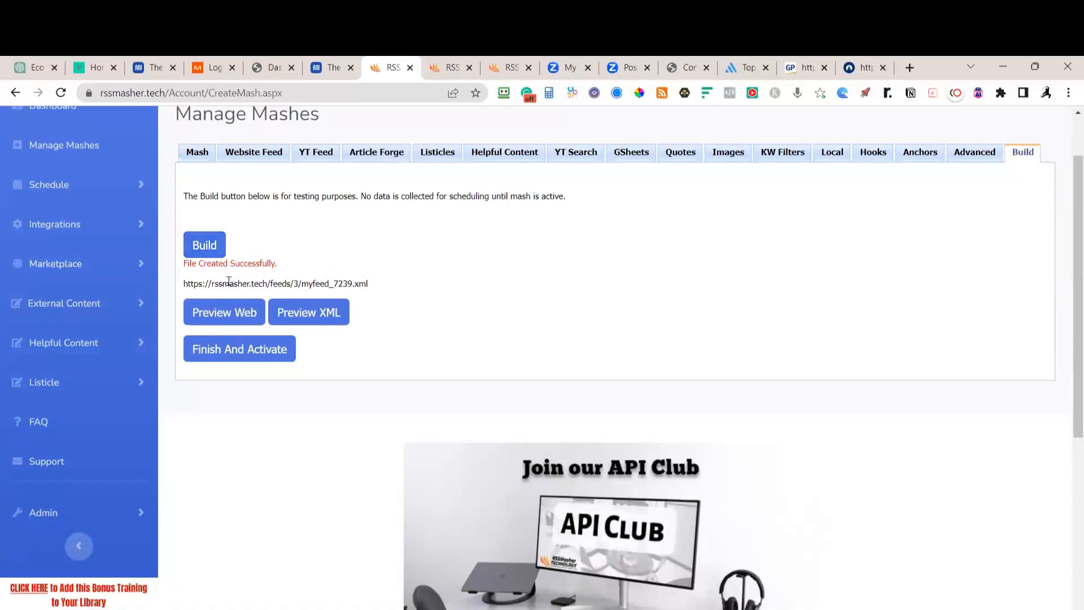
left_click(221, 309)
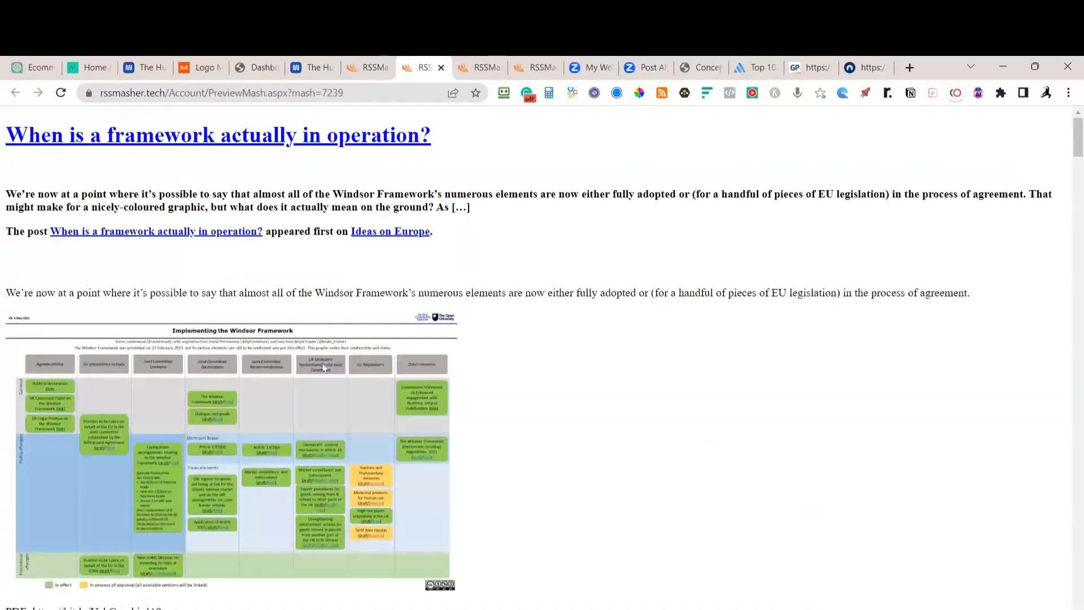
scroll(321, 364, "down", 4)
scroll(320, 358, "down", 6)
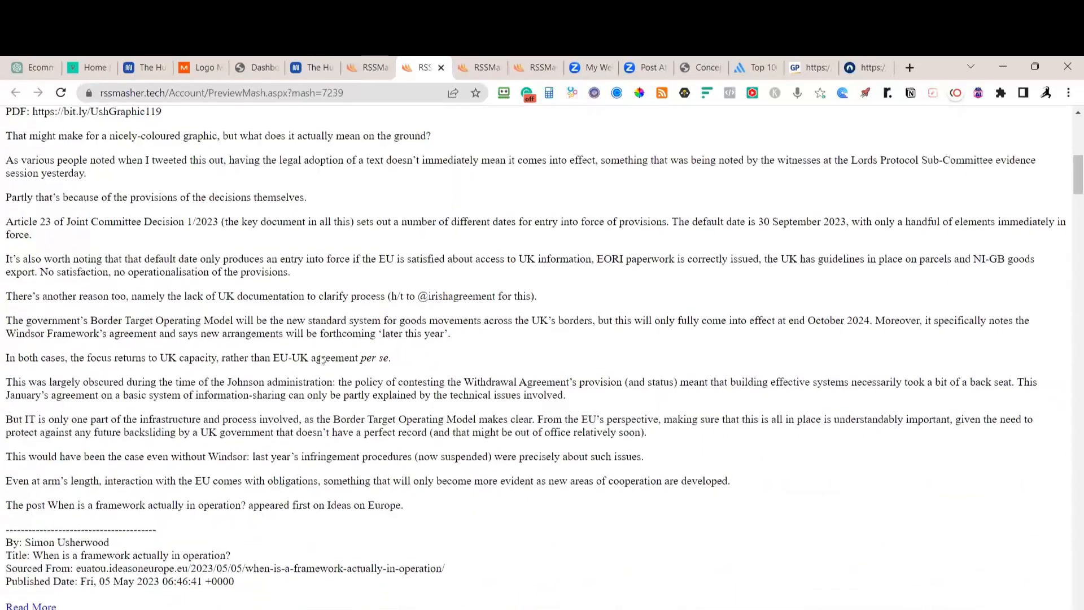
scroll(317, 443, "down", 9)
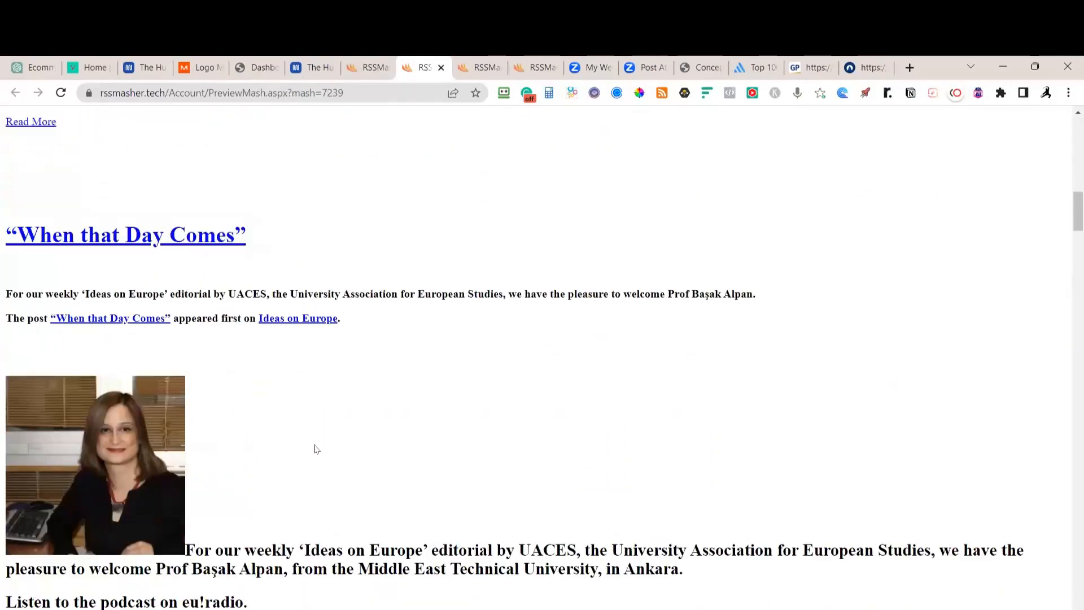
scroll(316, 446, "up", 4)
scroll(148, 386, "down", 10)
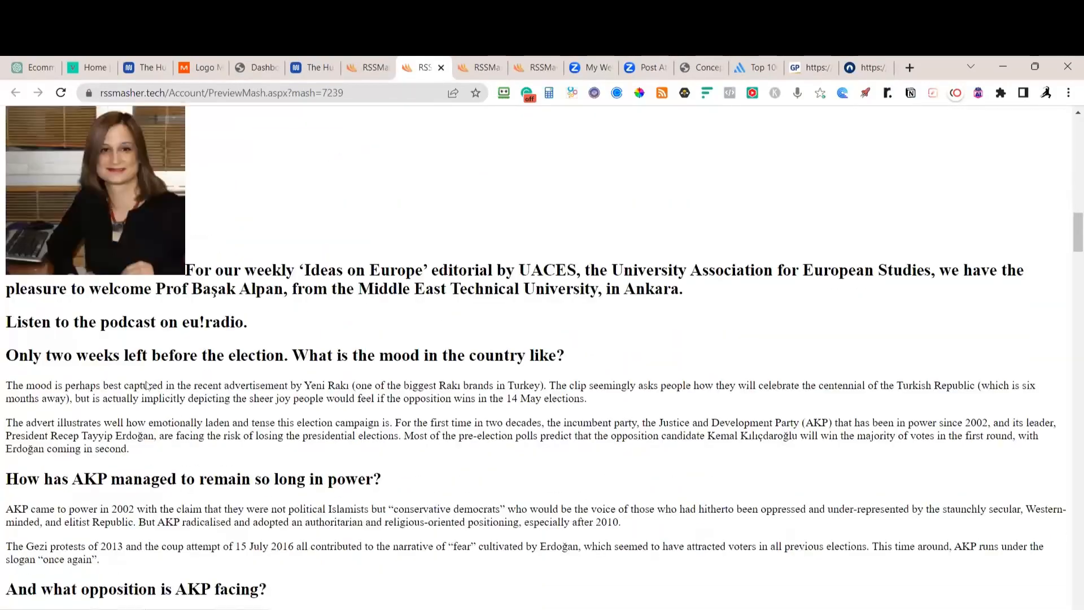
scroll(148, 385, "down", 6)
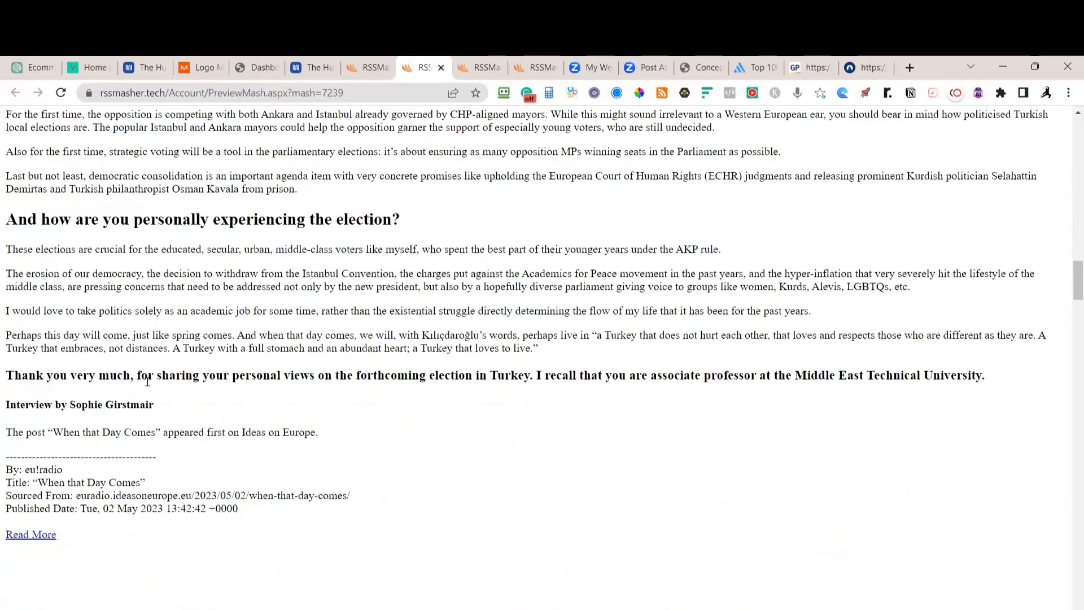
scroll(147, 382, "down", 12)
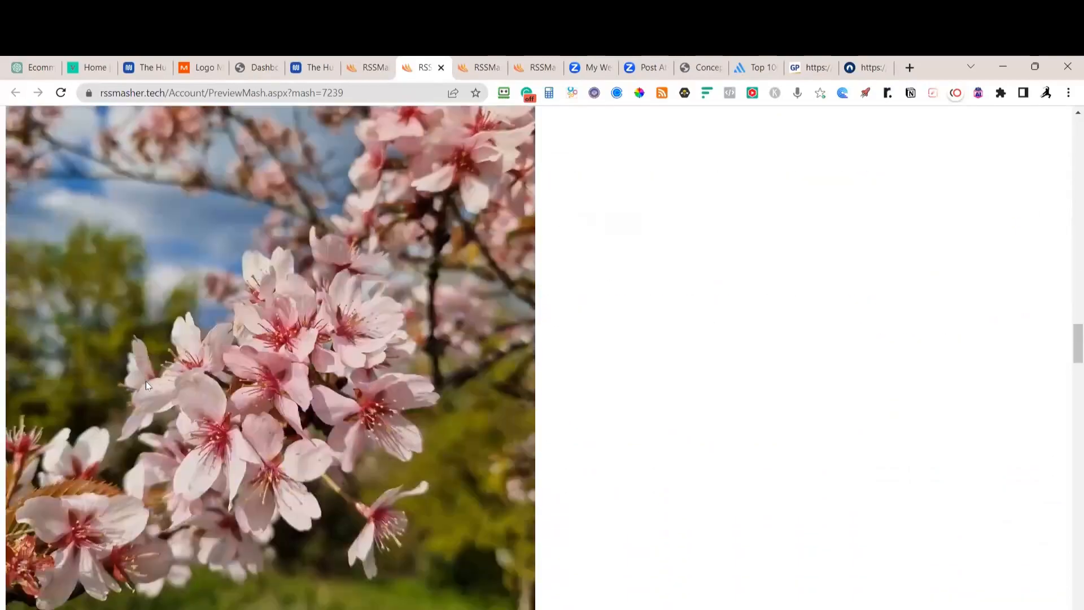
scroll(147, 386, "down", 18)
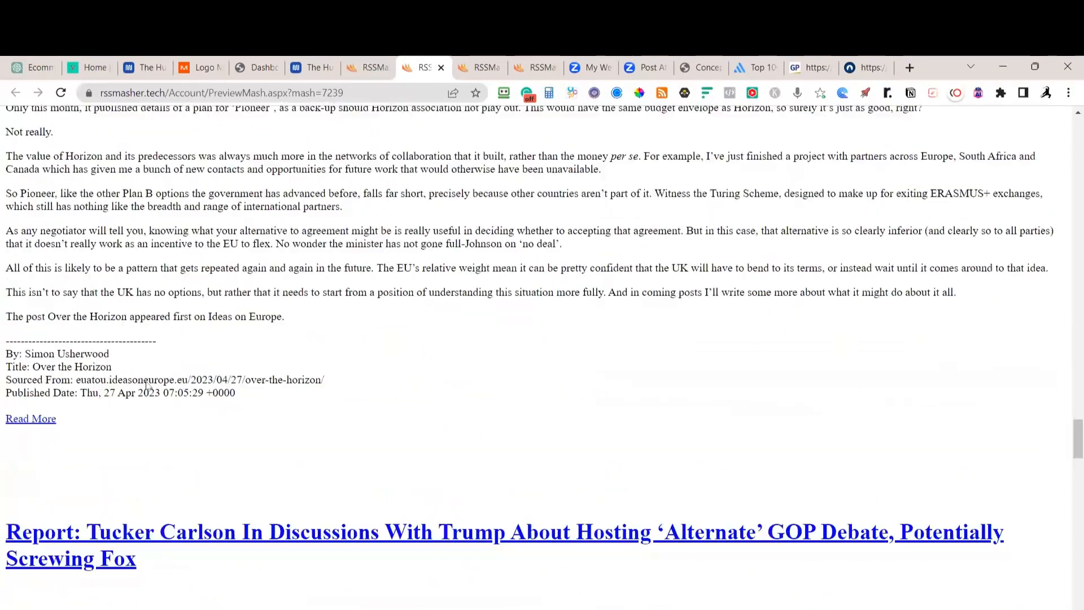
scroll(150, 397, "up", 15)
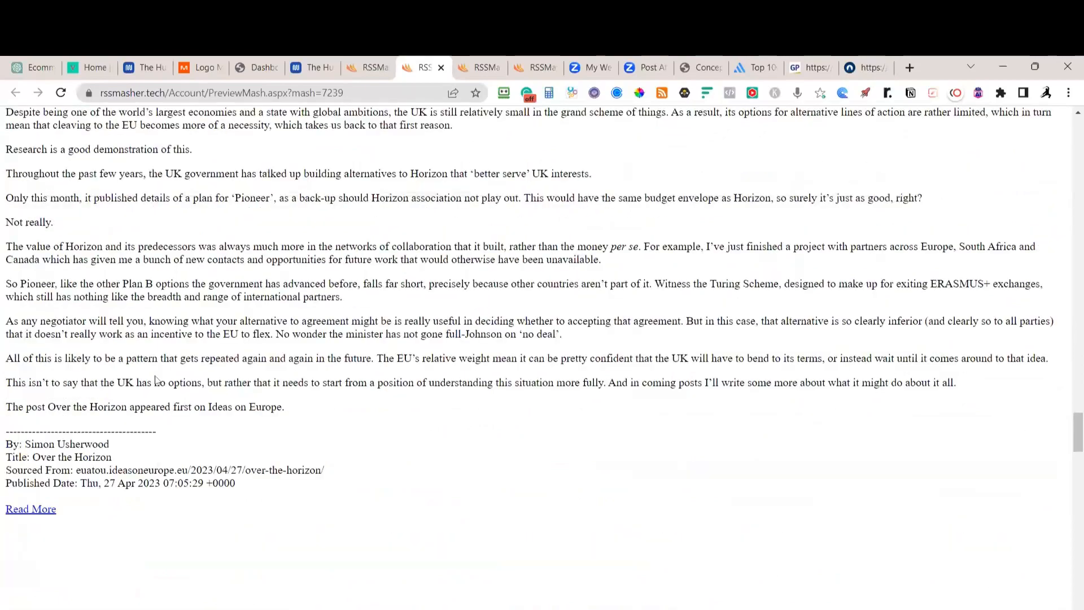
scroll(208, 308, "up", 5)
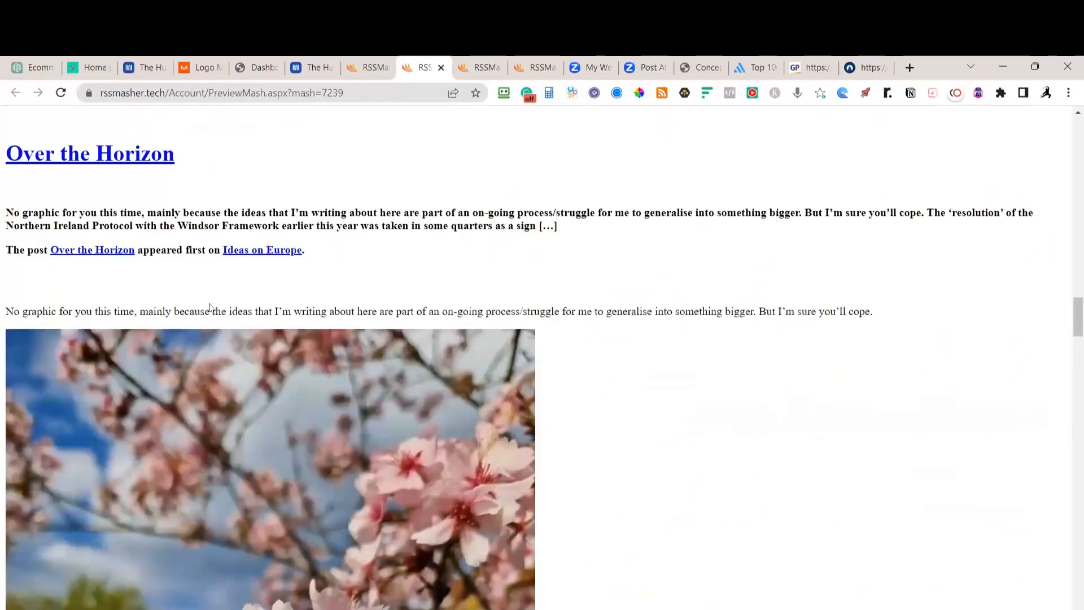
scroll(209, 308, "down", 20)
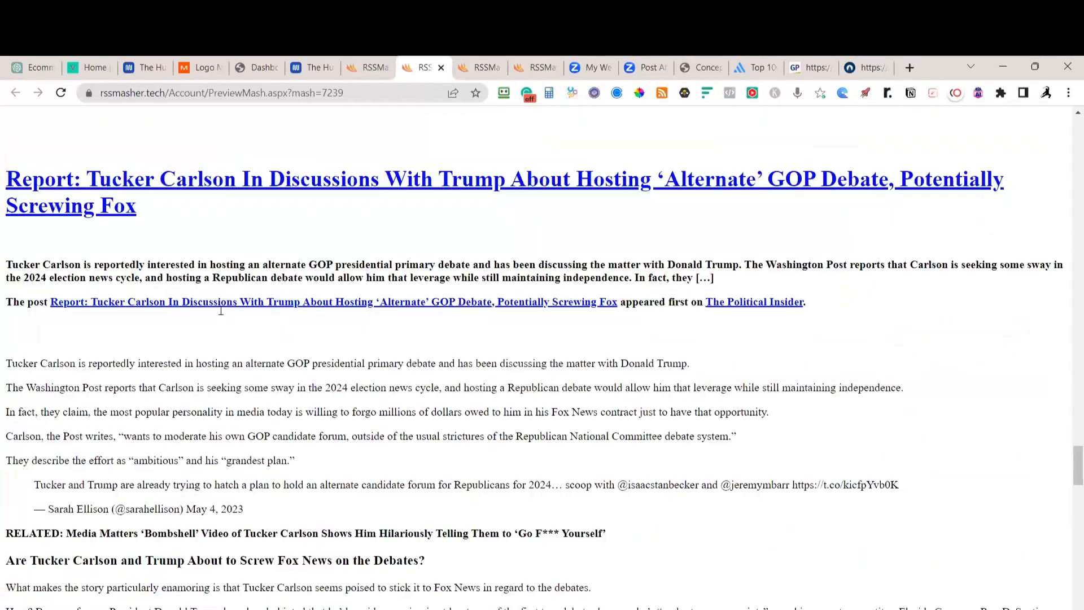
scroll(221, 314, "down", 15)
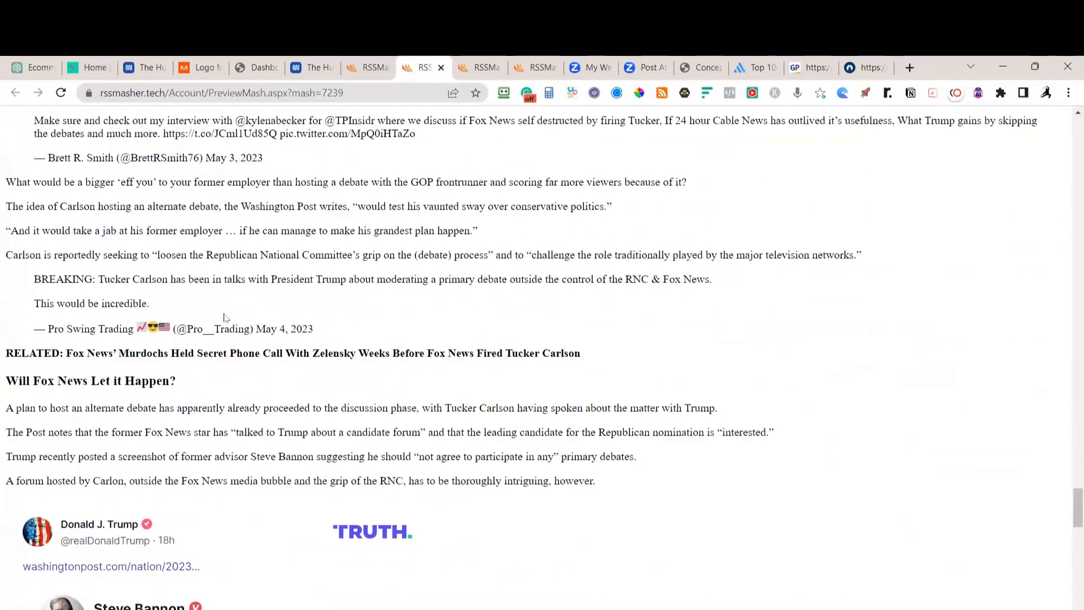
scroll(224, 317, "down", 15)
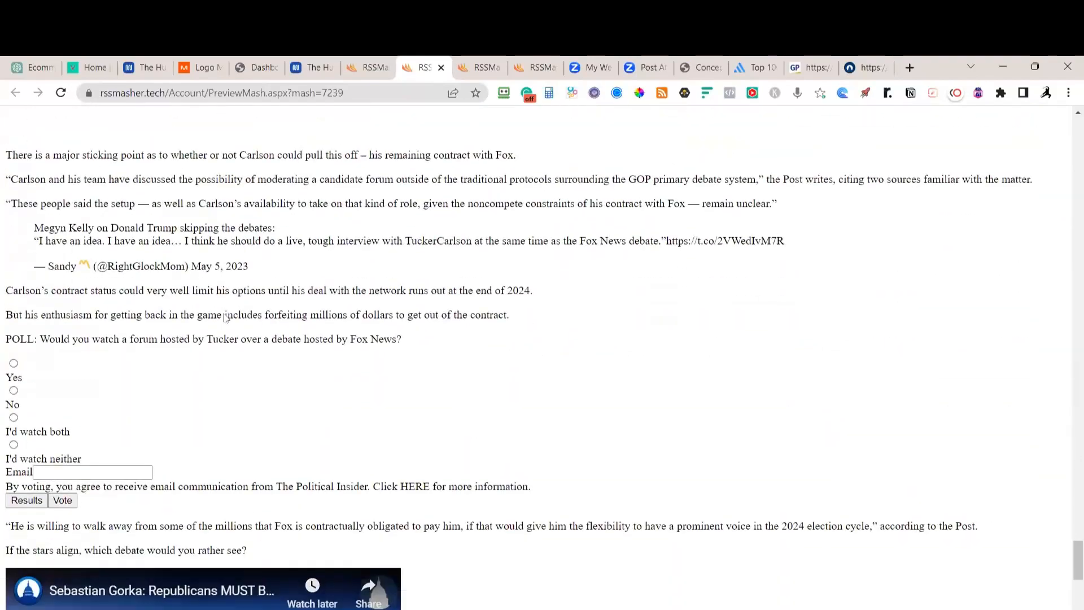
scroll(224, 317, "down", 3)
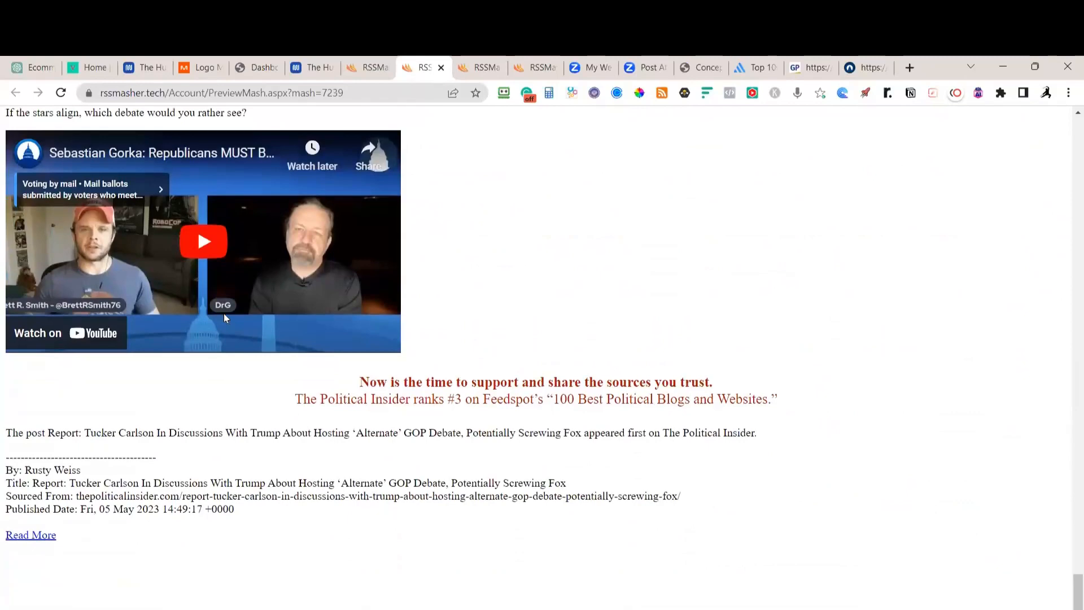
scroll(223, 314, "up", 1)
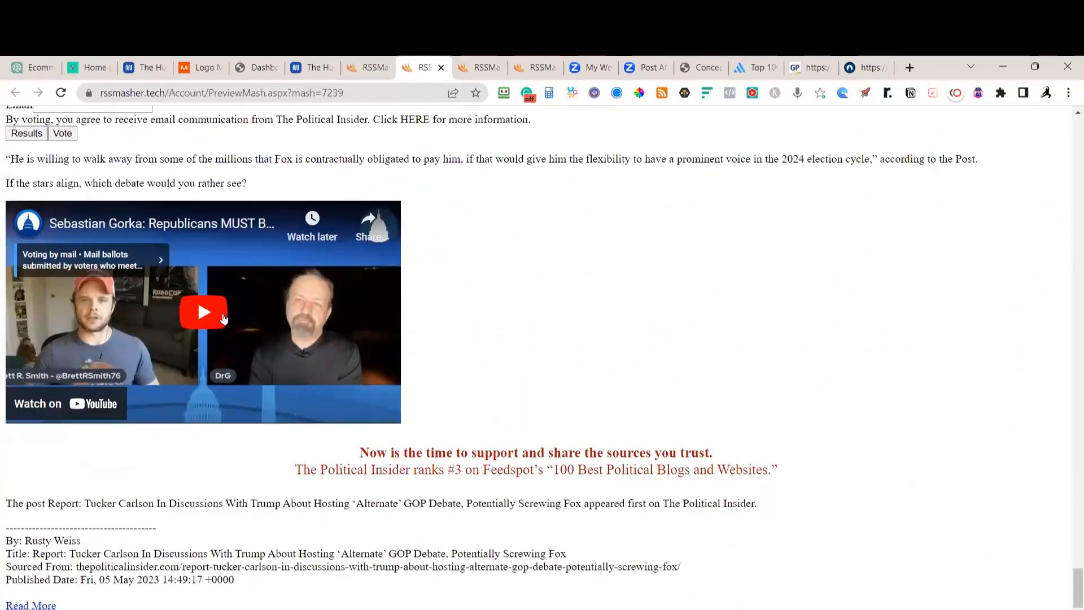
scroll(302, 325, "up", 15)
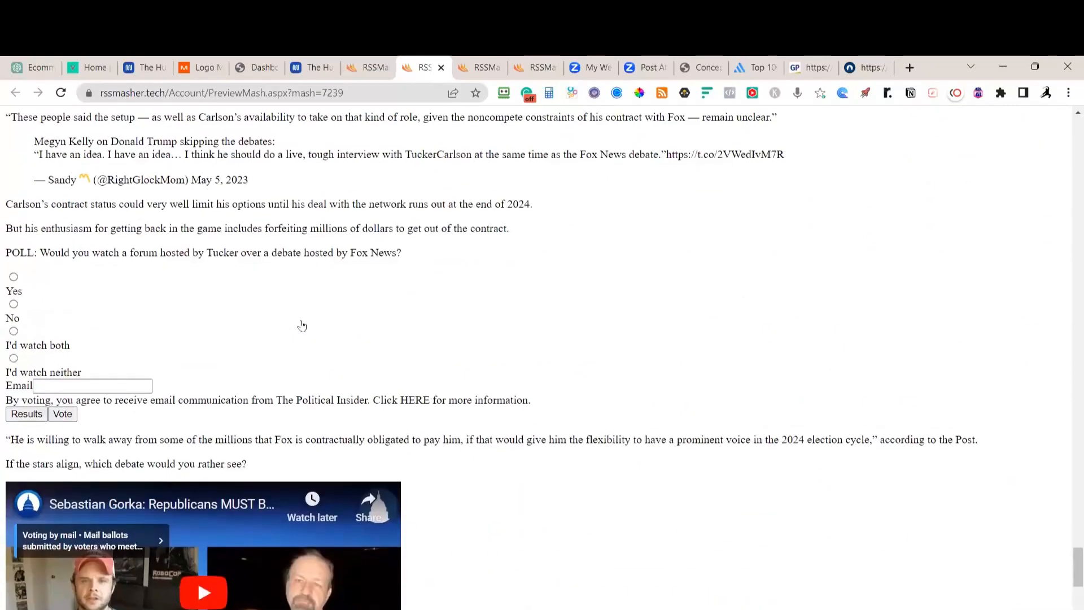
scroll(302, 326, "up", 9)
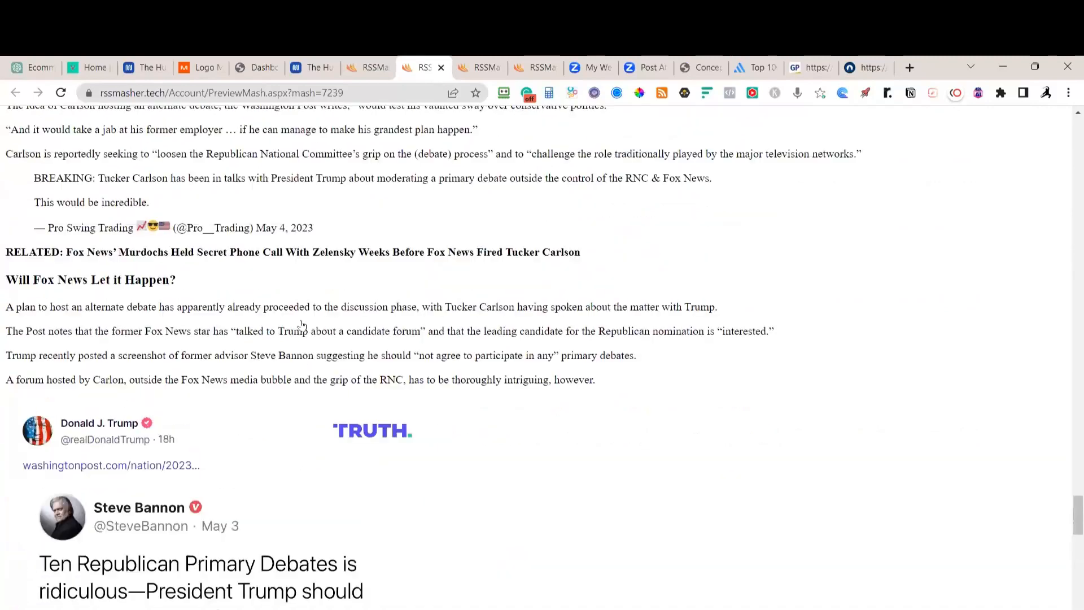
scroll(281, 480, "up", 5)
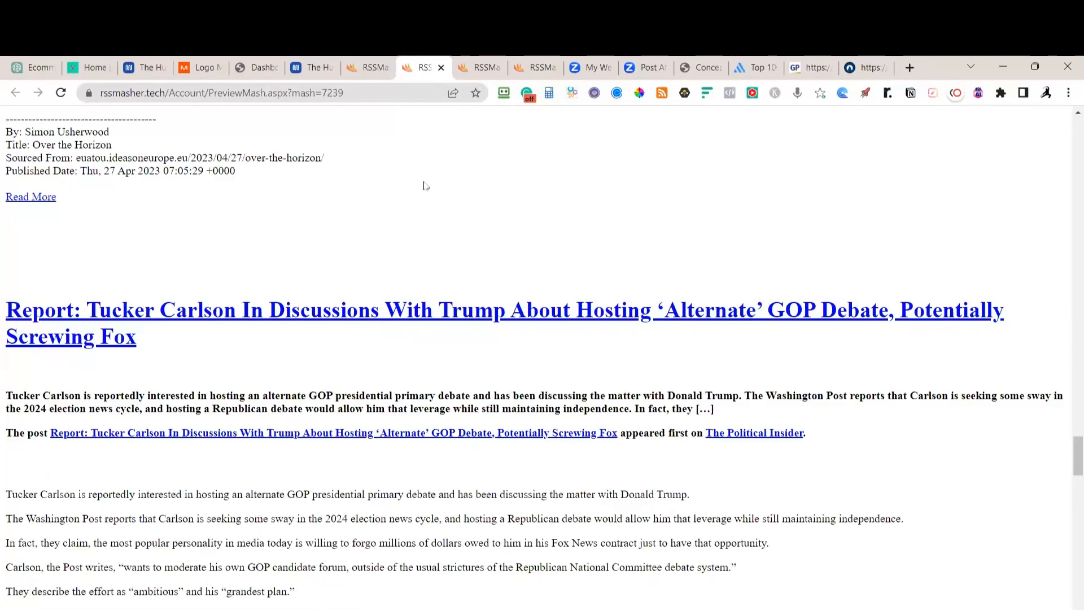
left_click(368, 69)
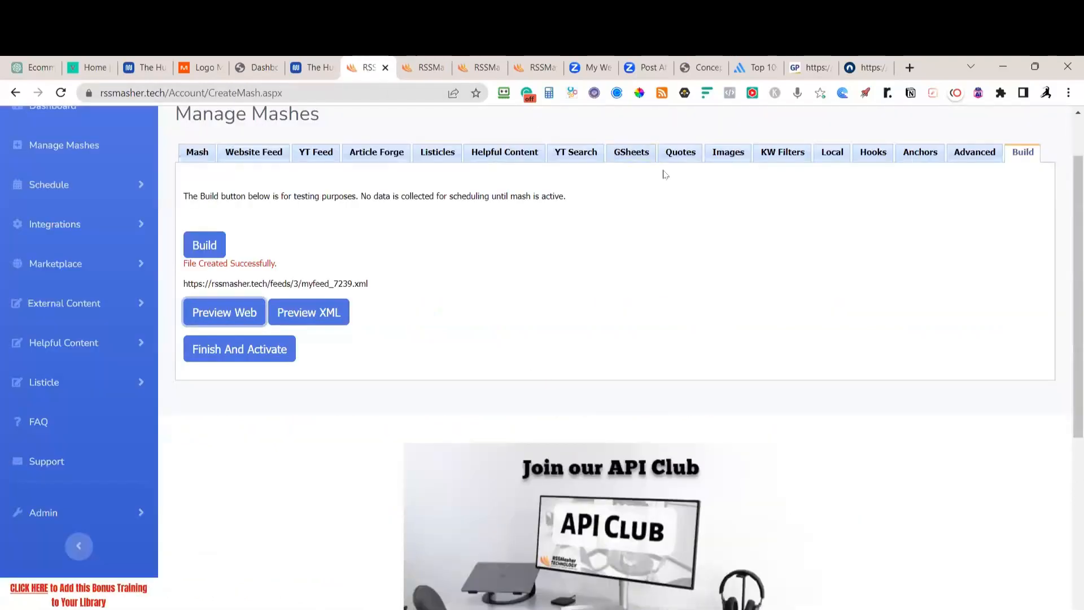
Enable image-pack replacement with the Politics pack, replacing only the first image
left_click(728, 157)
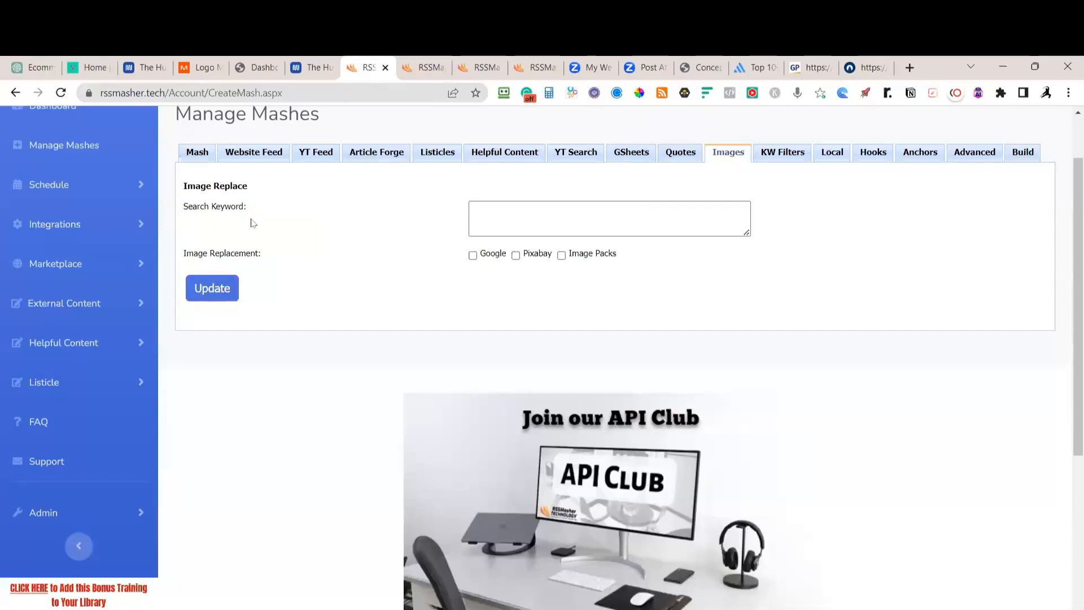
left_click(561, 255)
left_click(561, 283)
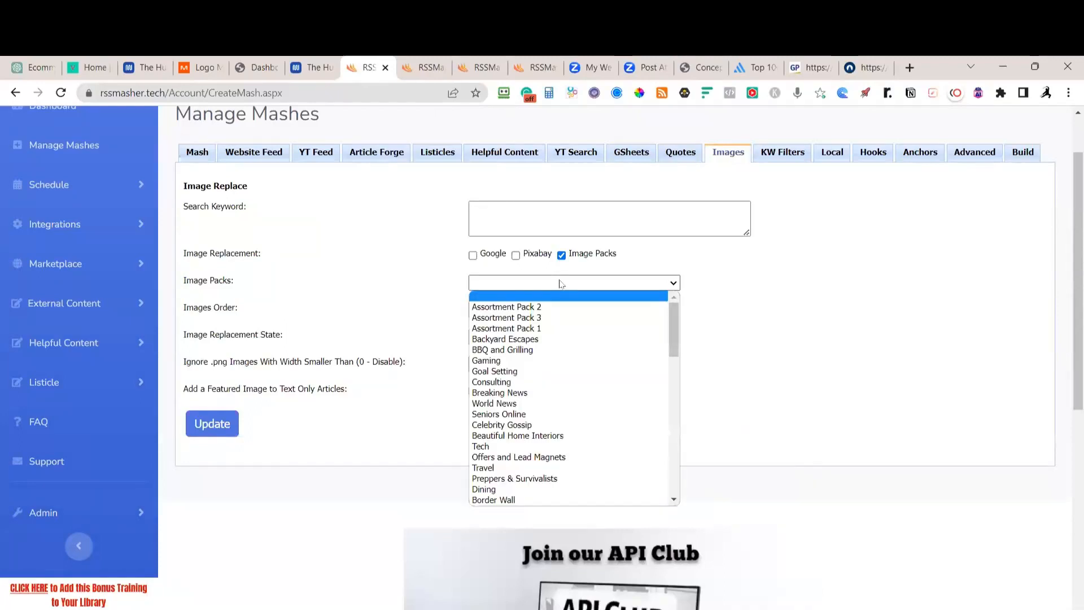
left_click_drag(675, 330, 685, 378)
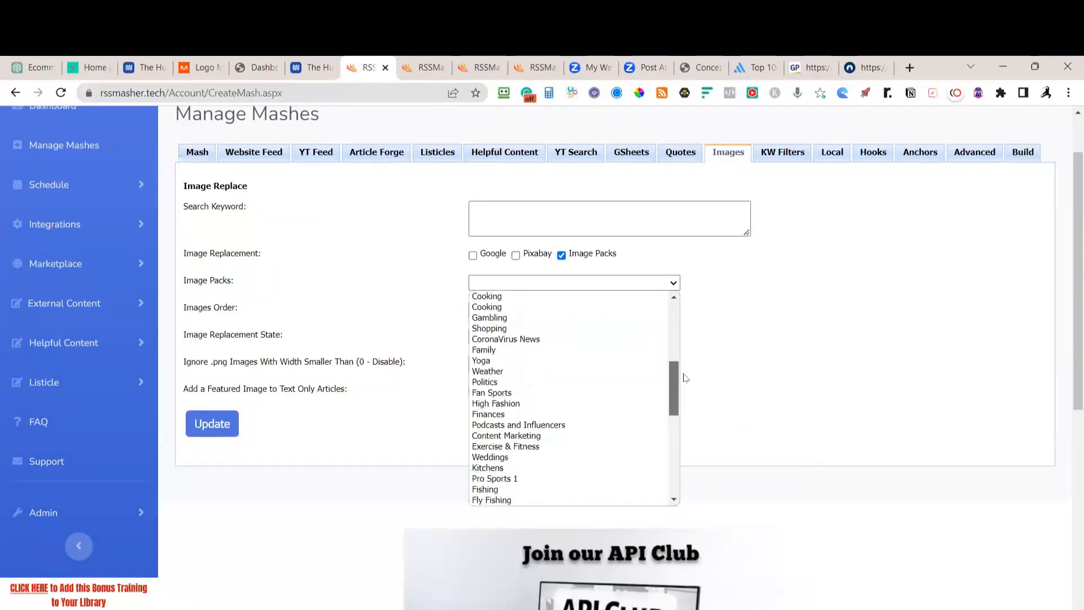
left_click(494, 382)
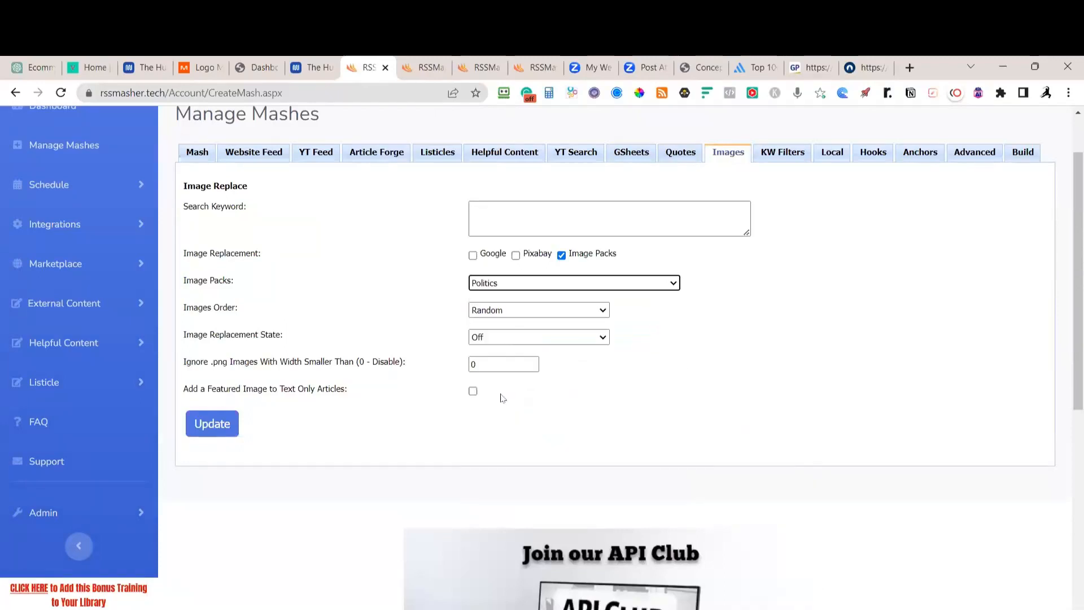
left_click(445, 368)
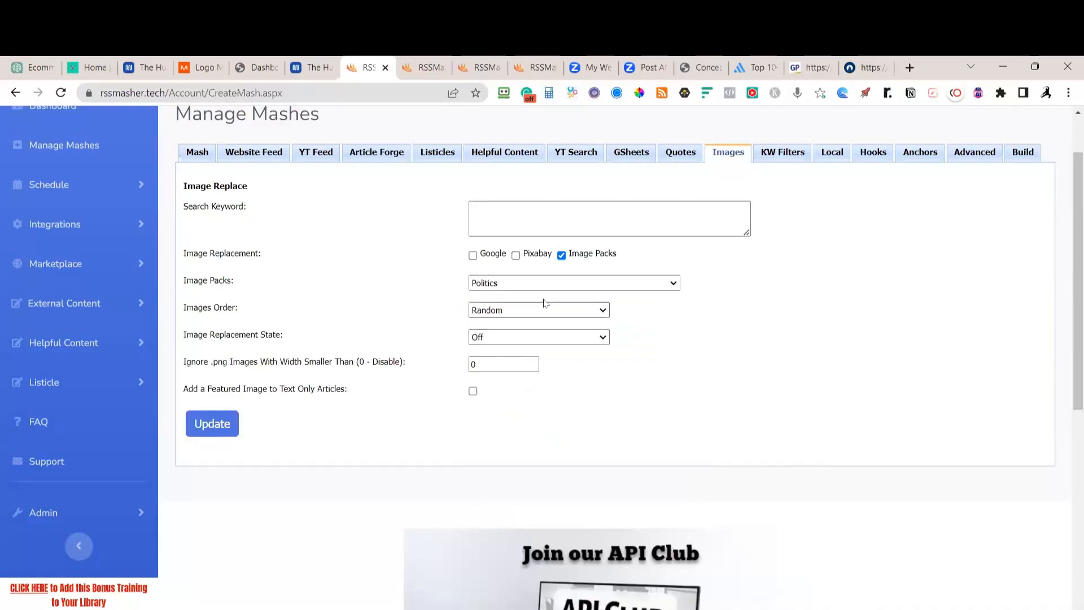
left_click(523, 336)
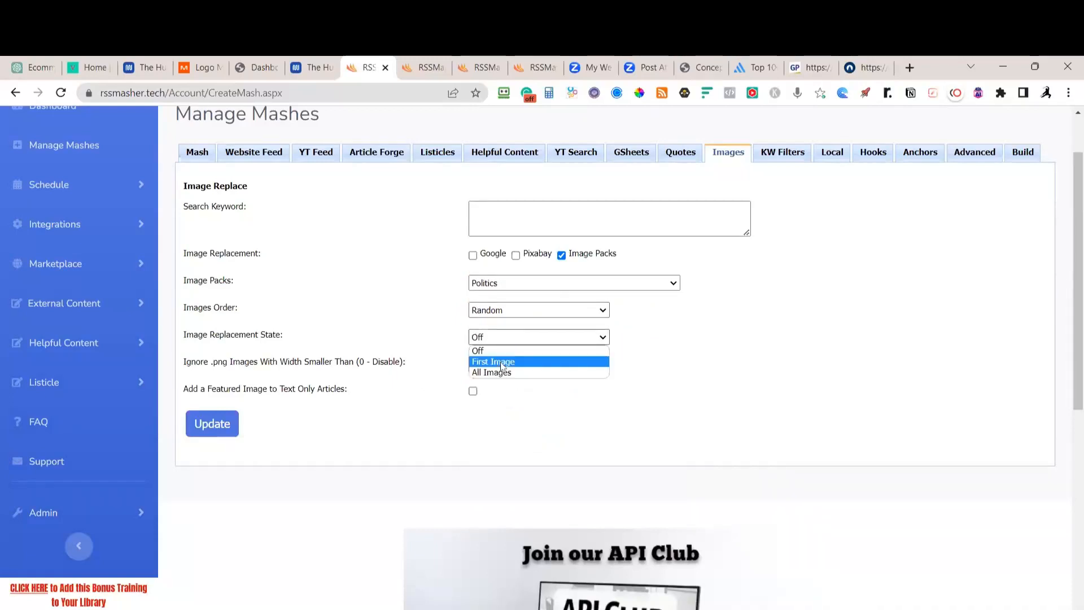
left_click(503, 362)
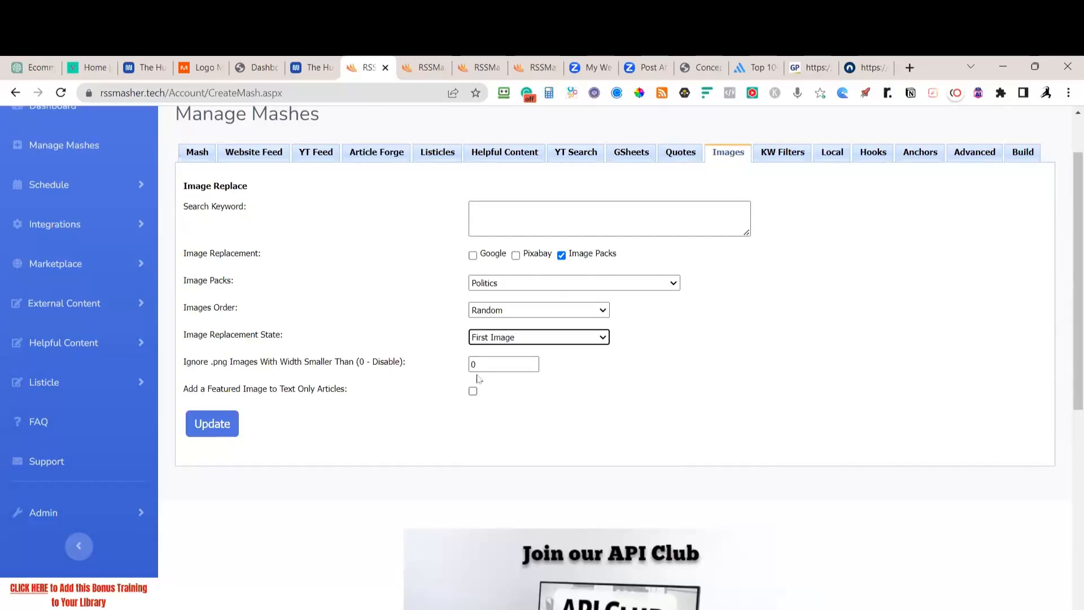
Set the minimum .png width to 100, add featured images to text-only articles, and save
double_click(474, 364)
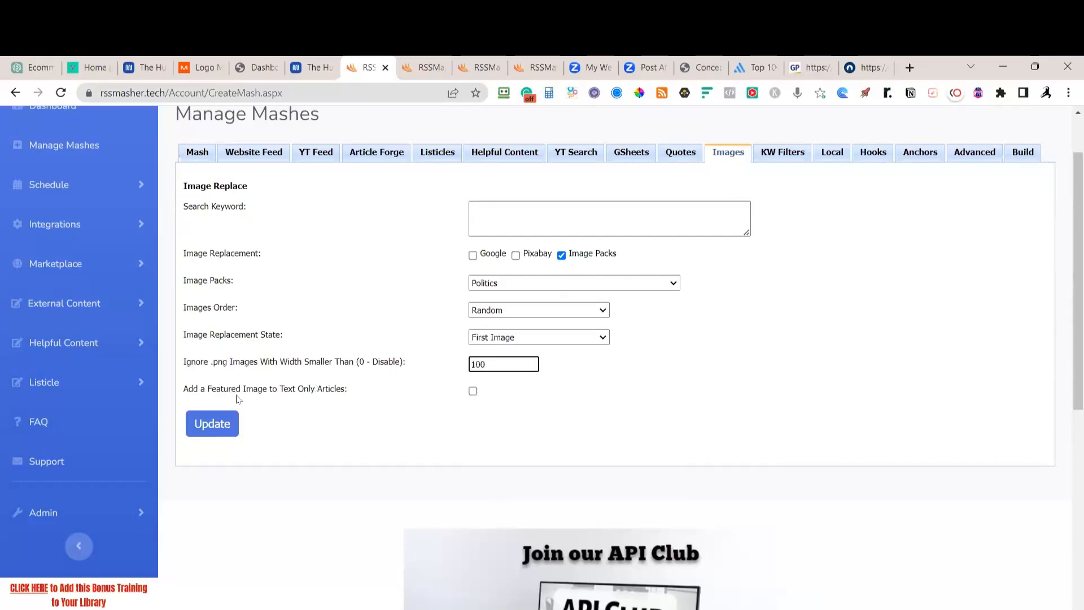
left_click(272, 399)
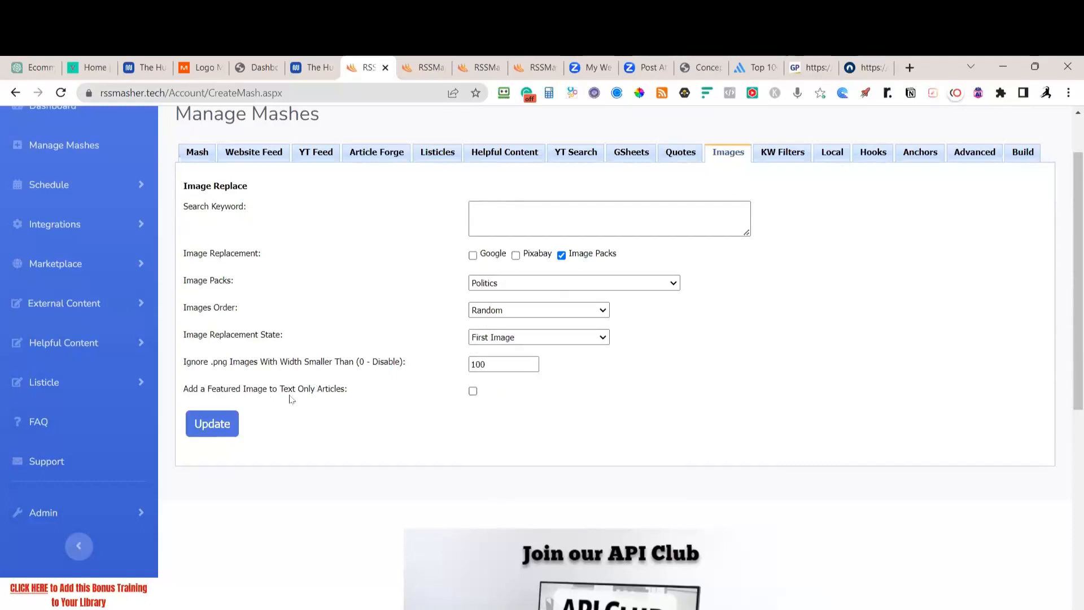
left_click(473, 392)
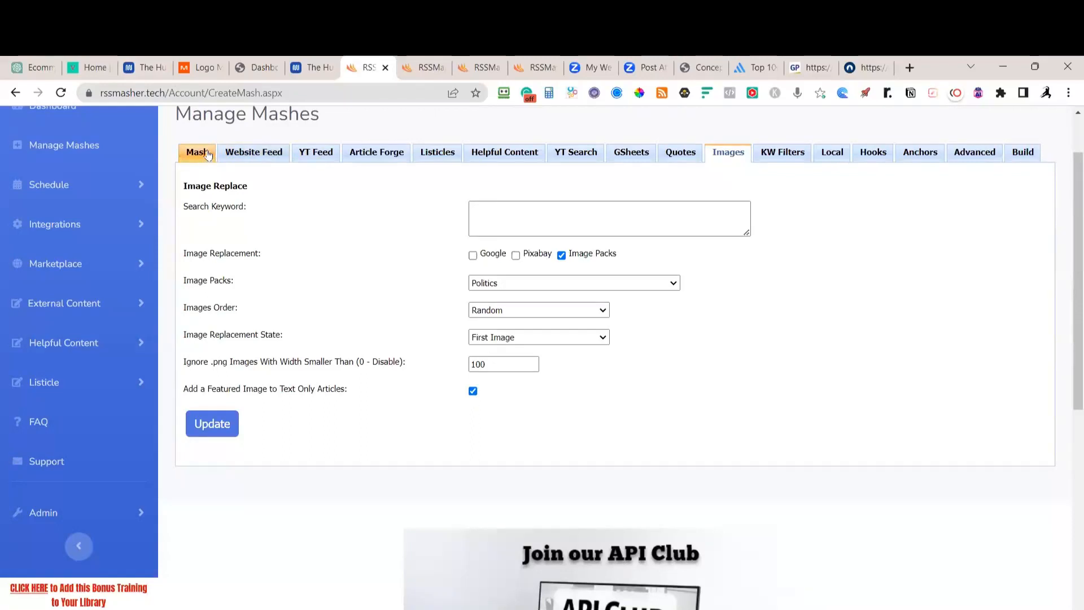
left_click(215, 429)
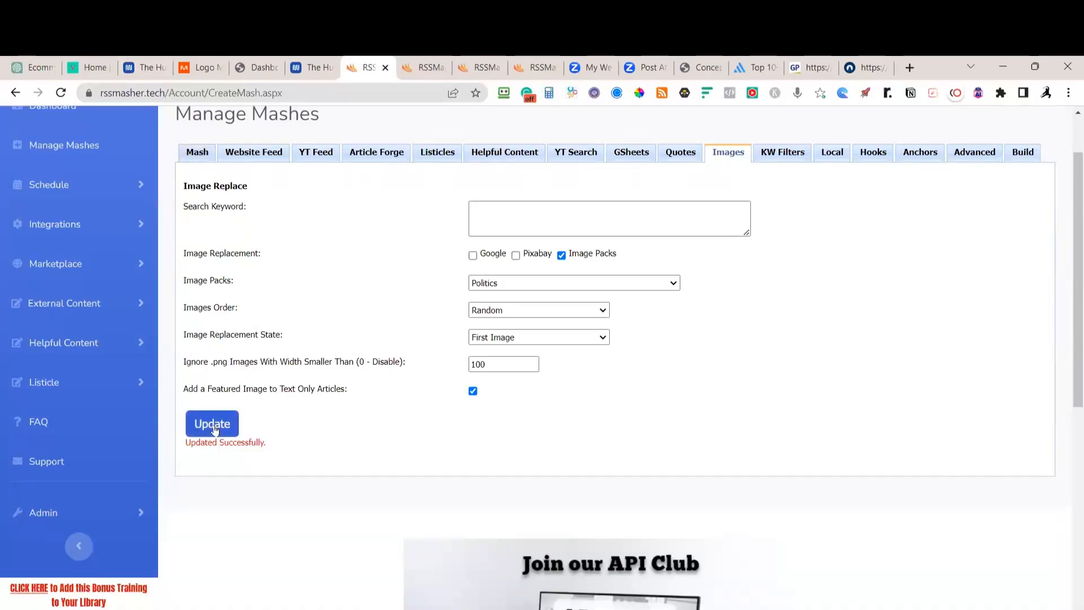
left_click(1017, 156)
Rebuild the mash feed and scroll through the political articles in its web preview
left_click(213, 258)
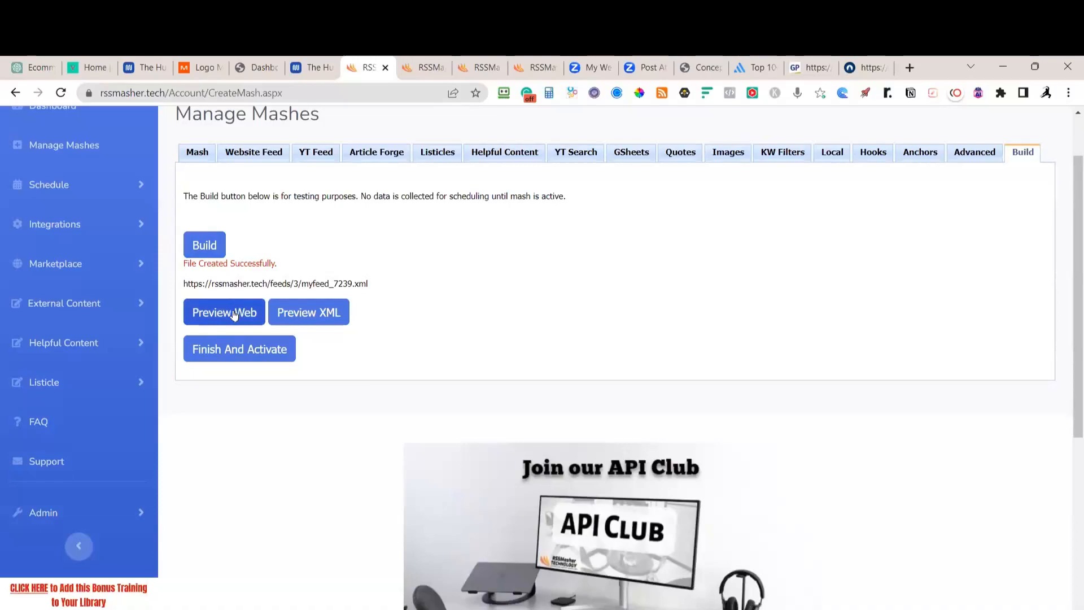
left_click(238, 312)
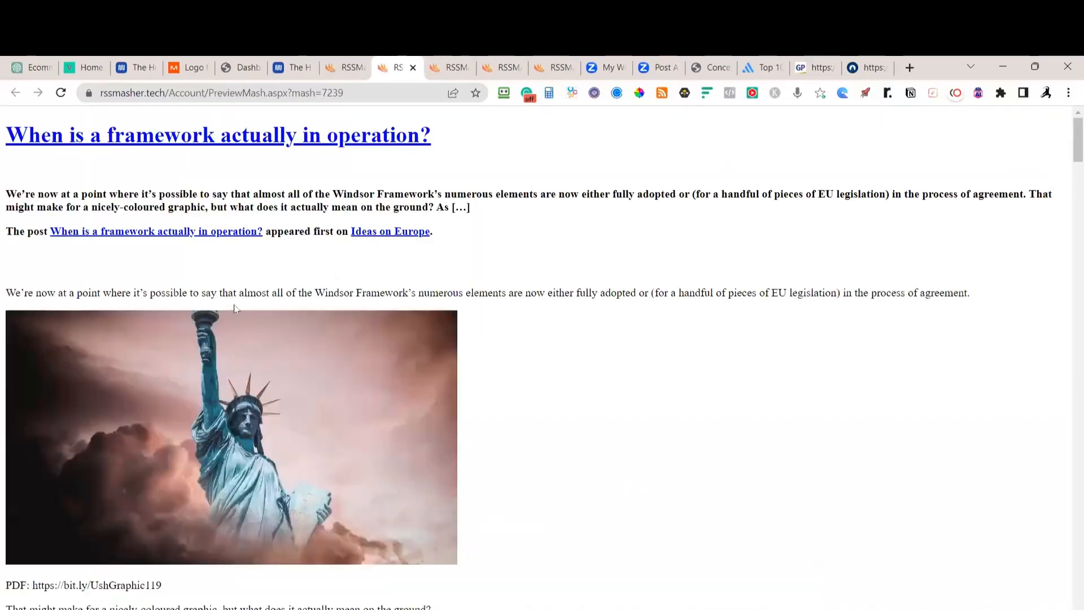
scroll(235, 304, "down", 14)
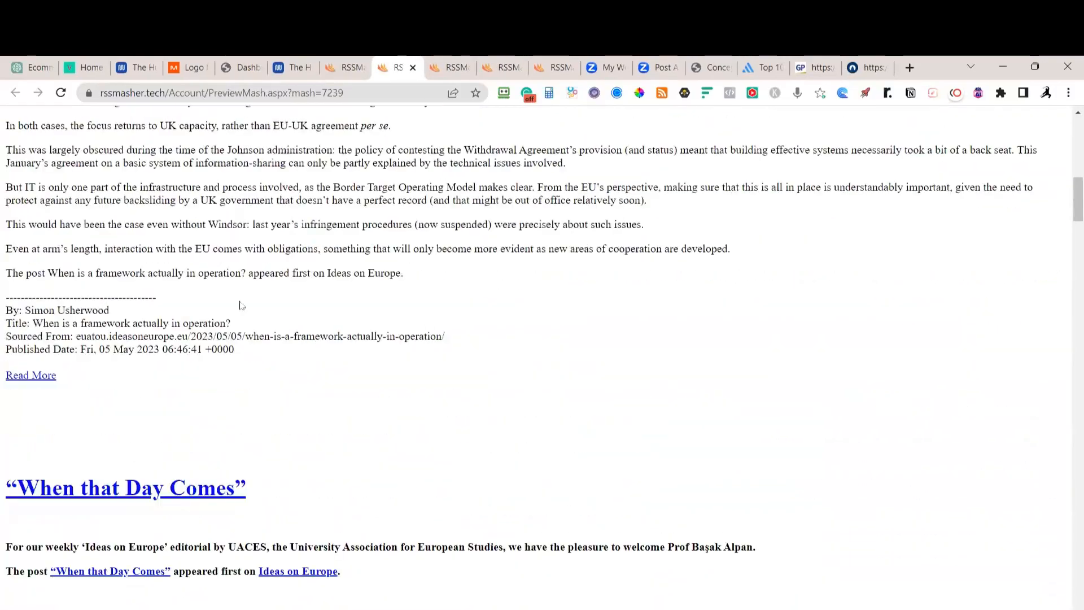
scroll(242, 306, "down", 5)
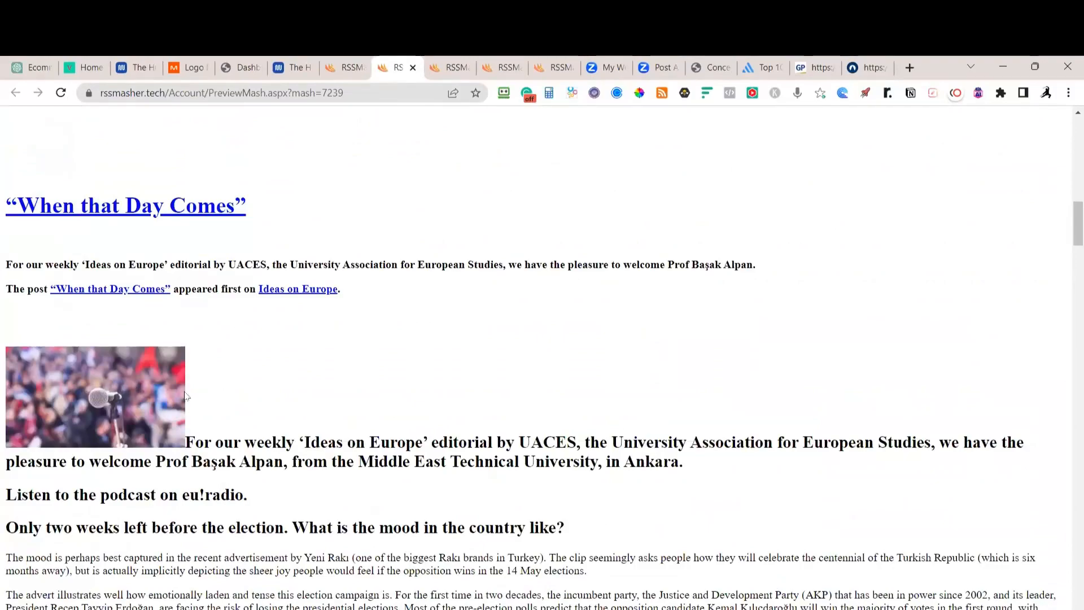
scroll(186, 395, "down", 7)
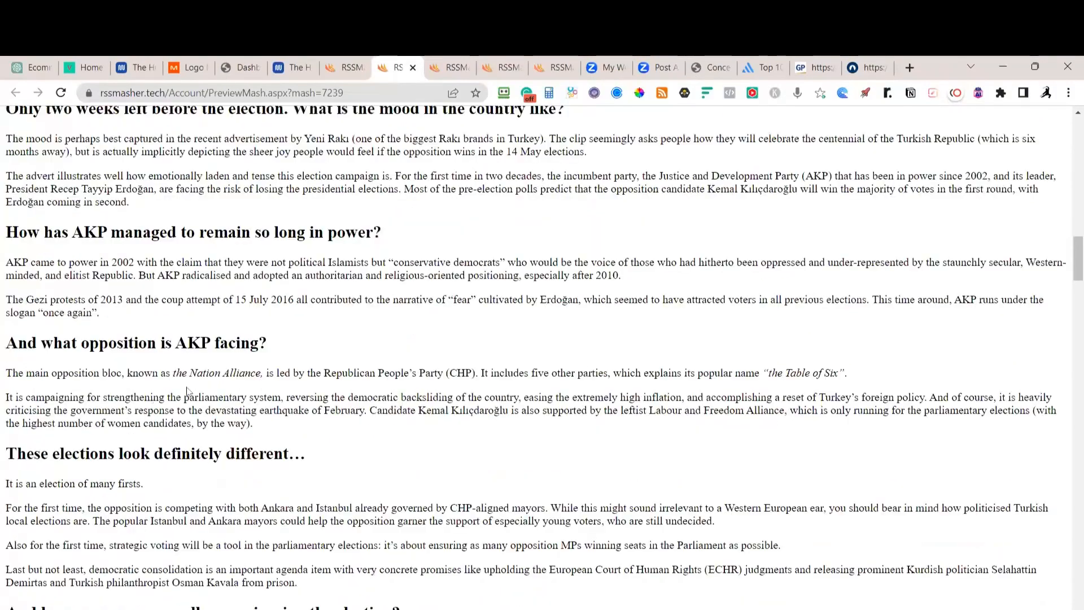
scroll(187, 390, "down", 20)
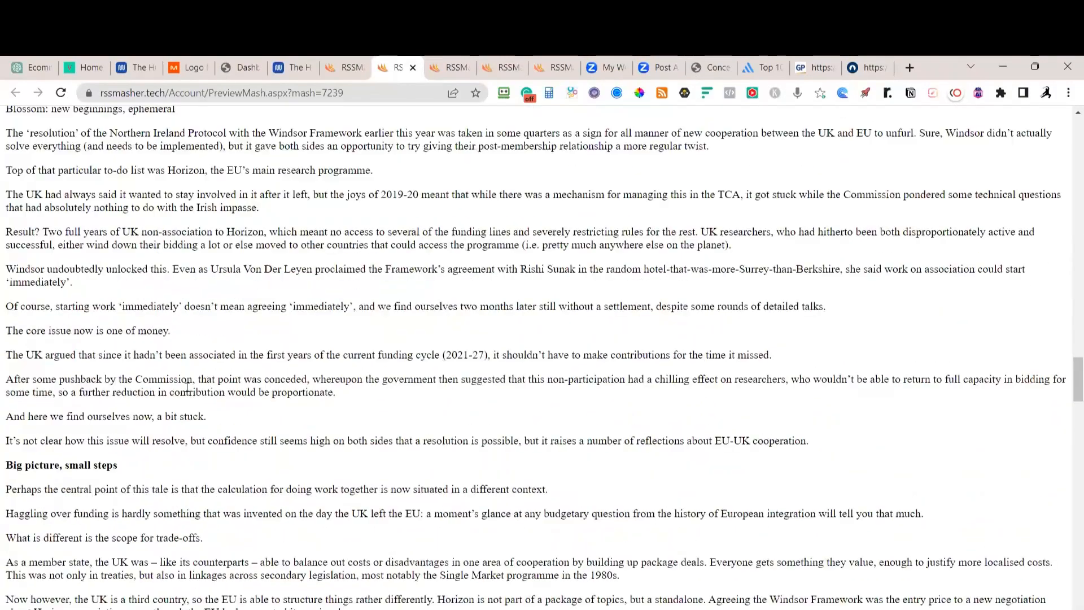
scroll(186, 390, "down", 15)
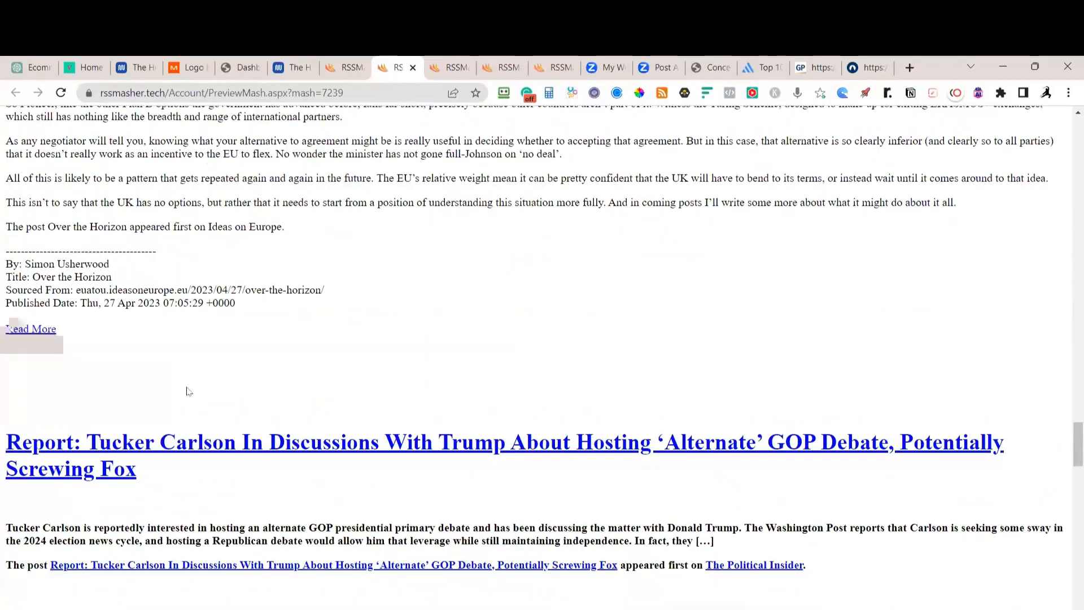
scroll(188, 391, "down", 20)
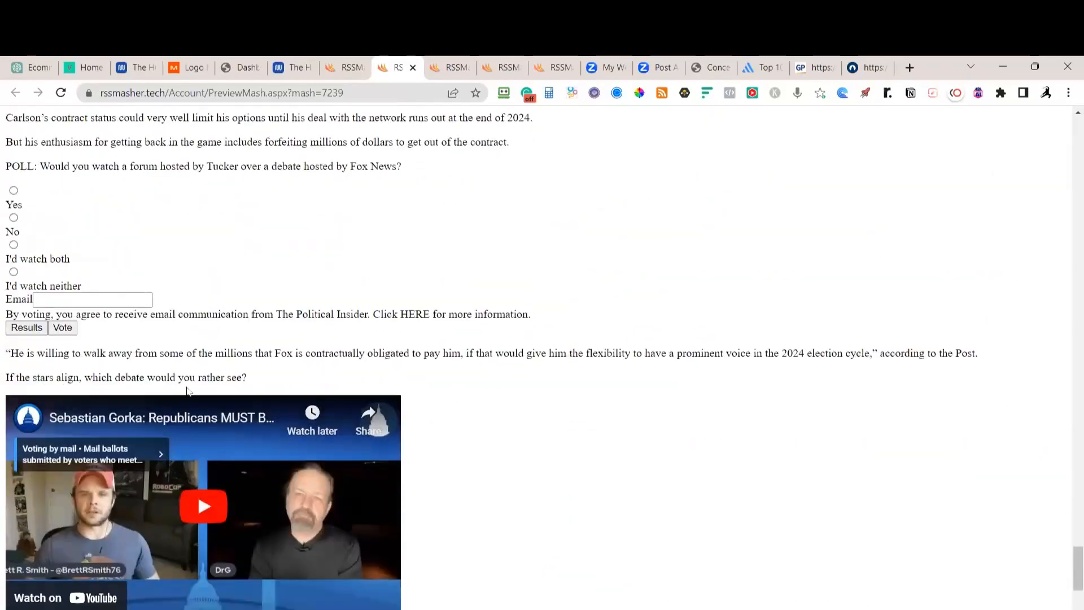
scroll(188, 391, "down", 5)
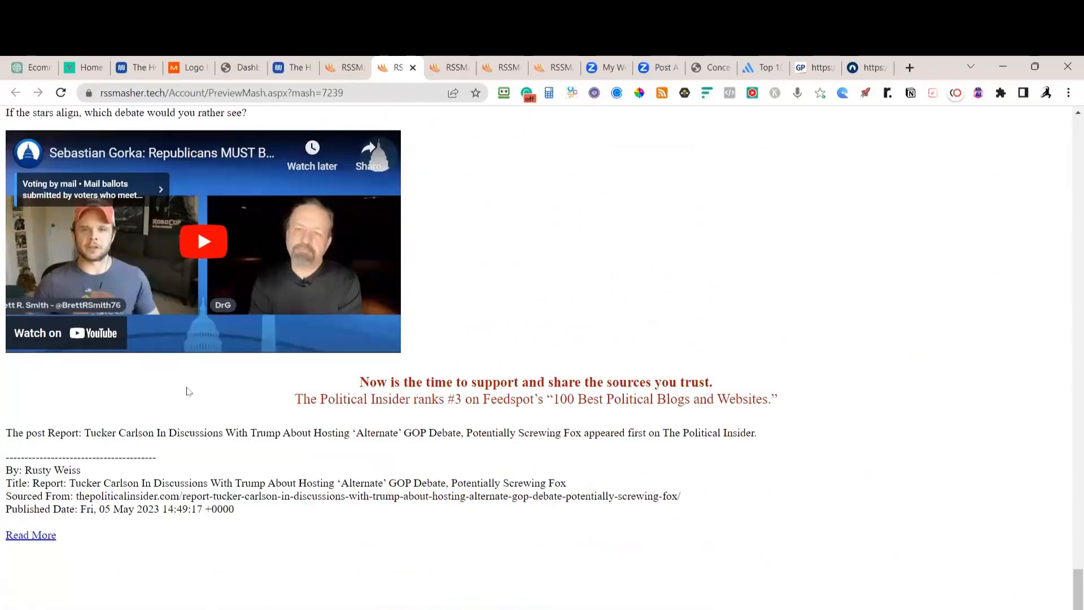
scroll(188, 391, "up", 15)
scroll(188, 391, "up", 12)
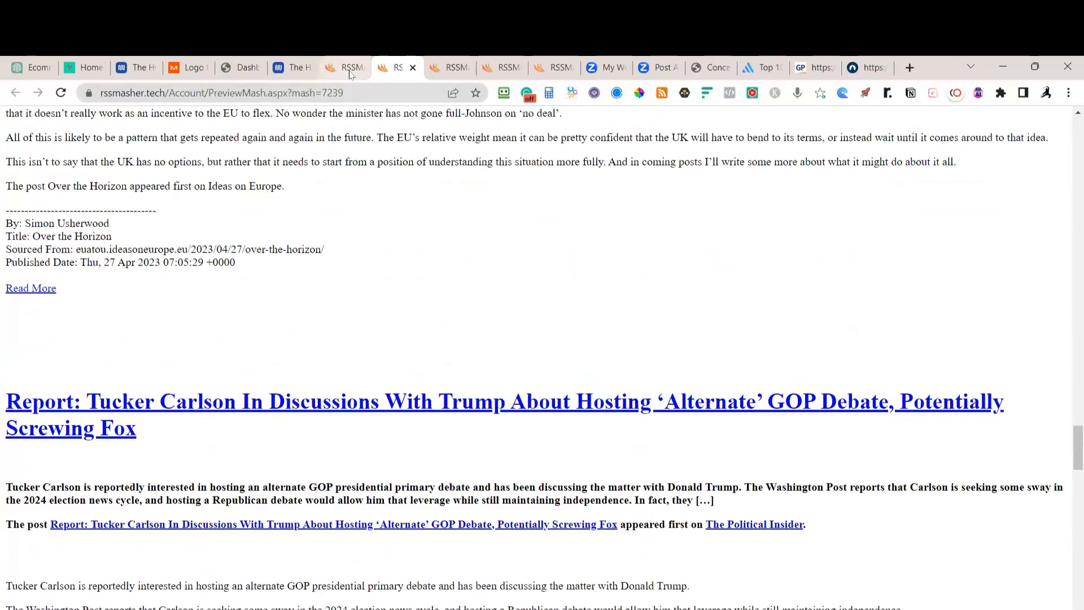
scroll(270, 463, "down", 1)
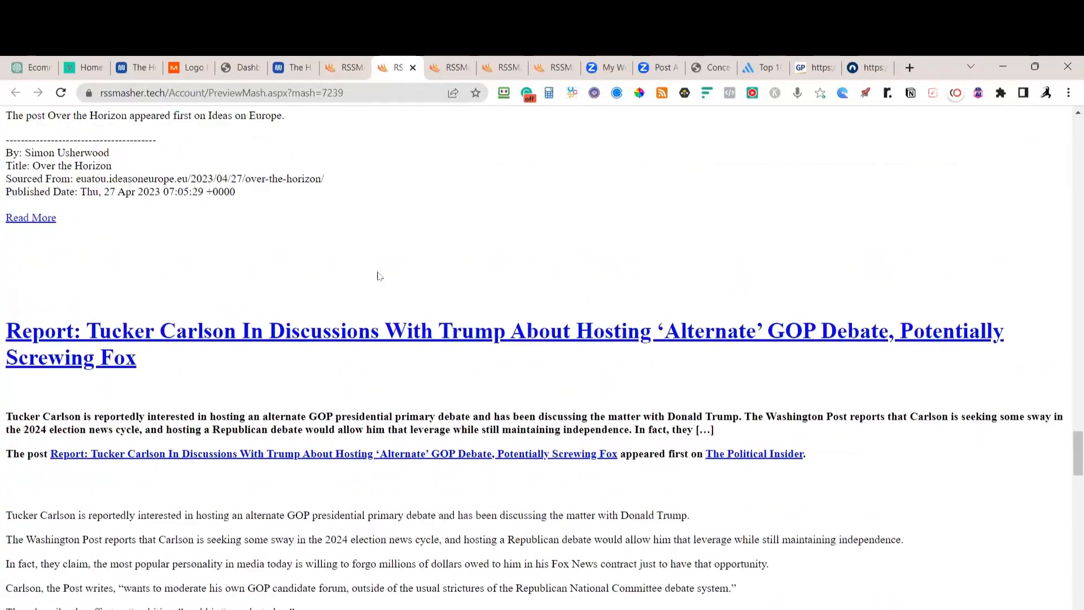
left_click(346, 65)
Glance at the website feeds and image settings, then rescroll the mash 7239 preview
left_click(238, 161)
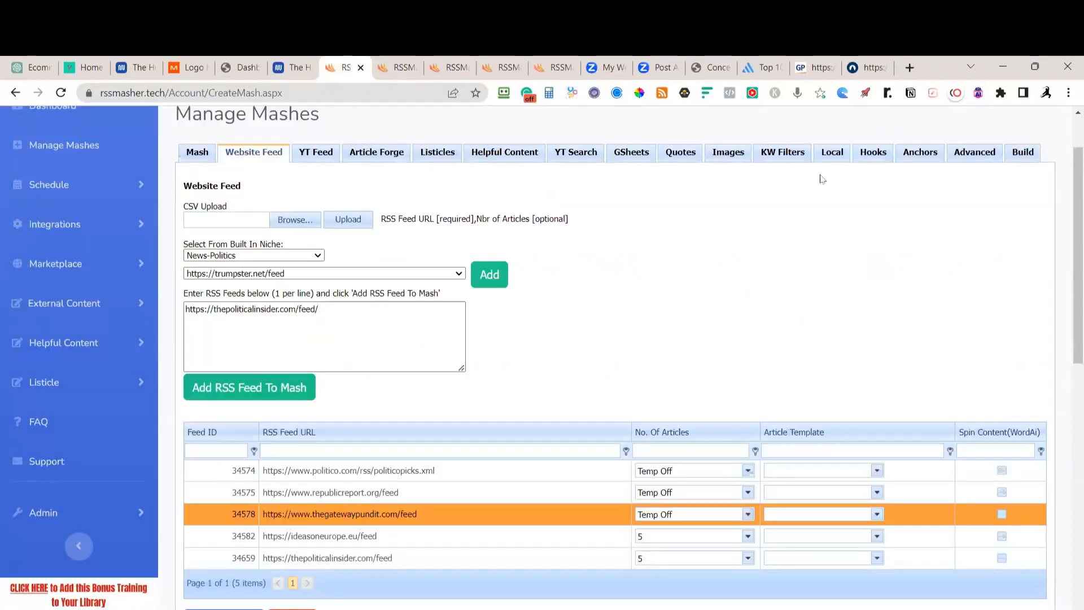
left_click(728, 152)
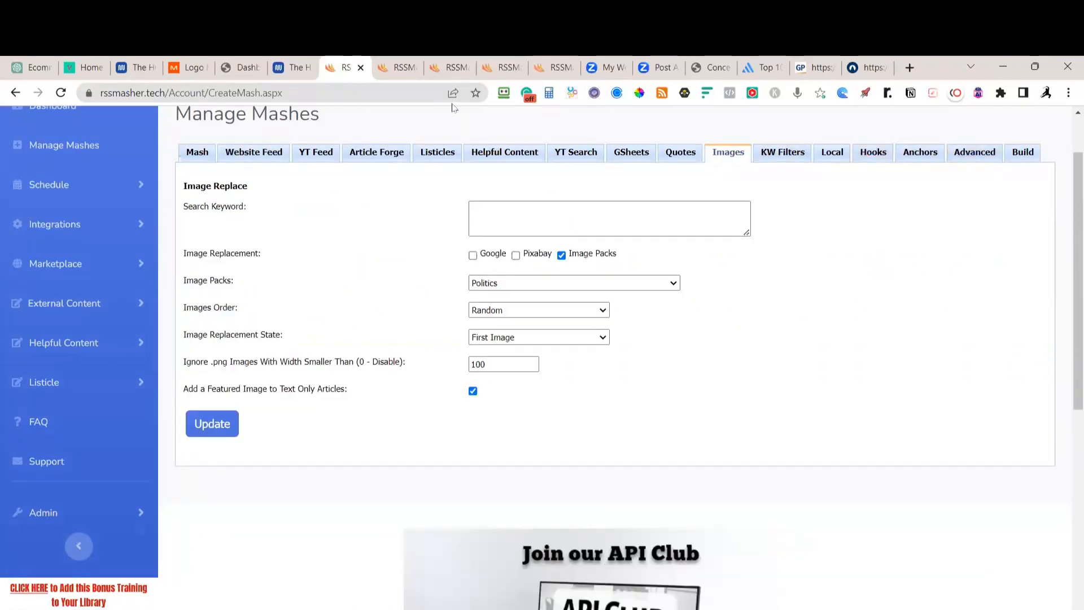
left_click(398, 67)
scroll(474, 225, "up", 10)
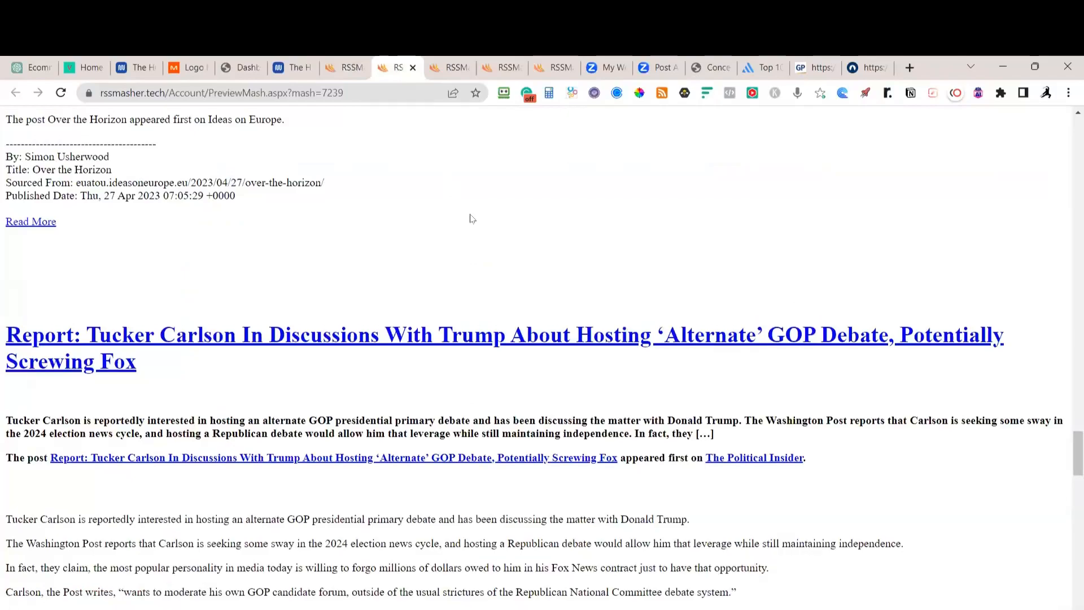
scroll(471, 221, "up", 20)
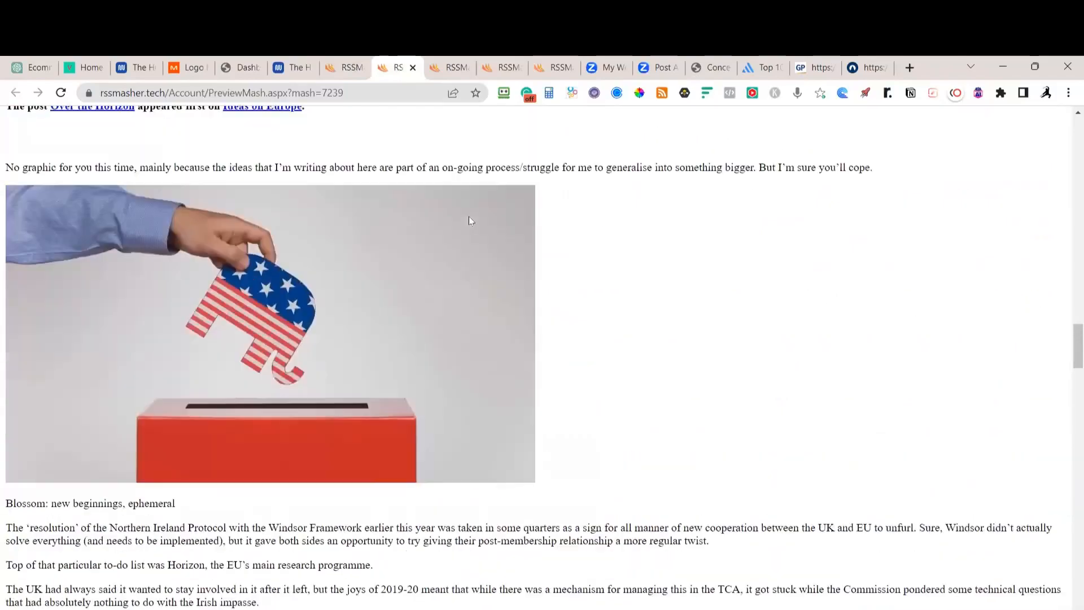
scroll(469, 219, "up", 13)
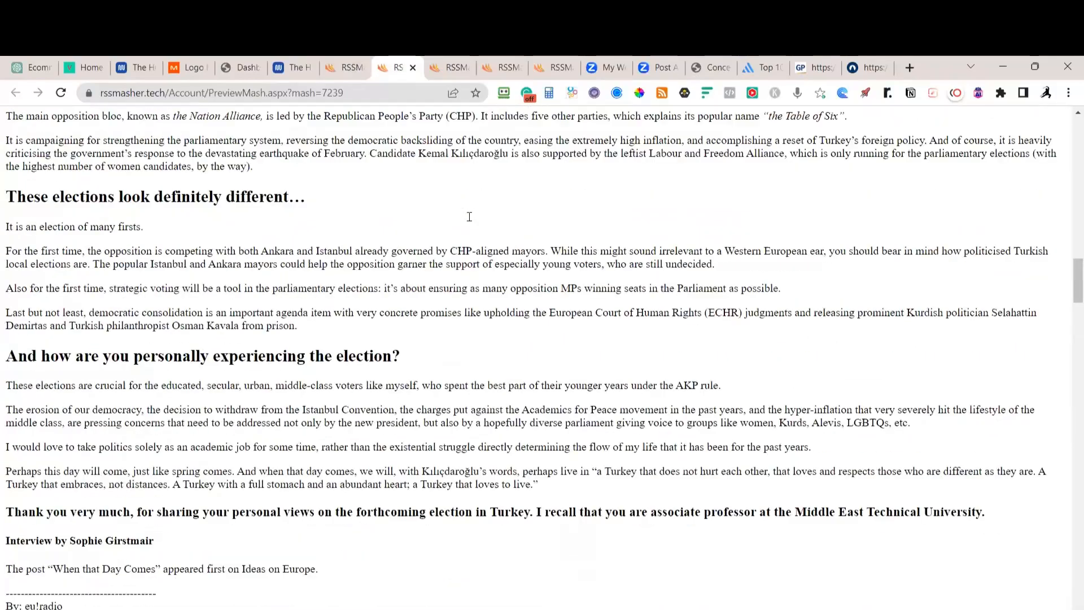
scroll(471, 220, "up", 15)
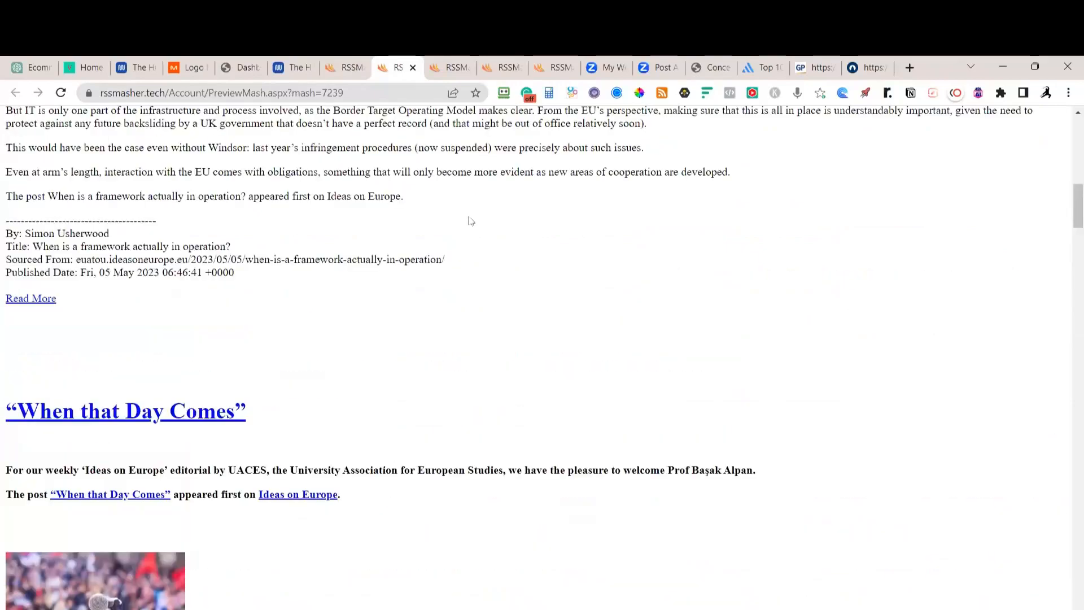
scroll(469, 221, "down", 20)
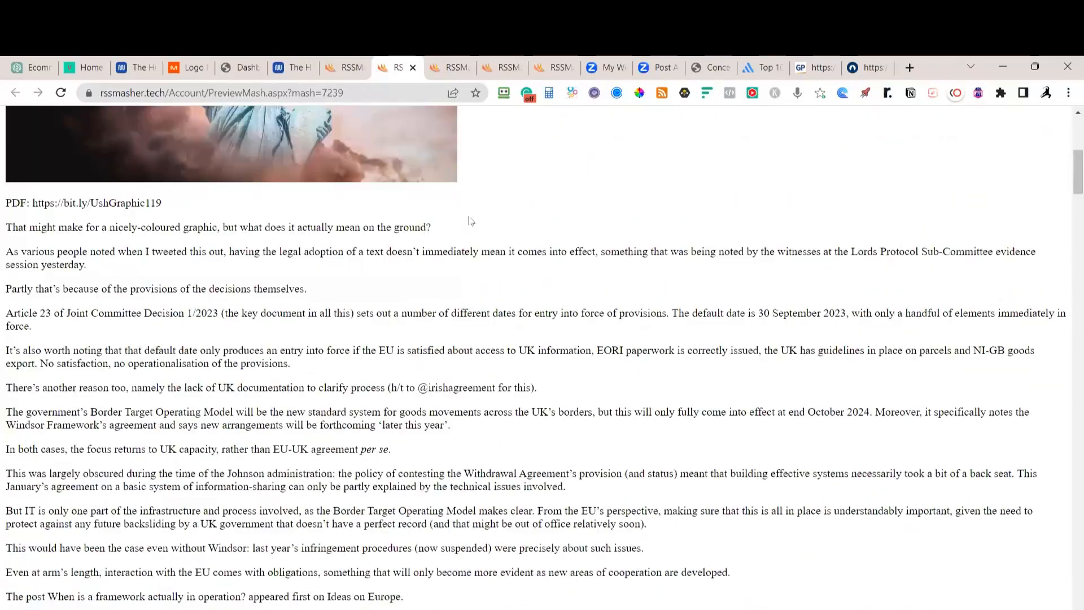
scroll(468, 220, "down", 20)
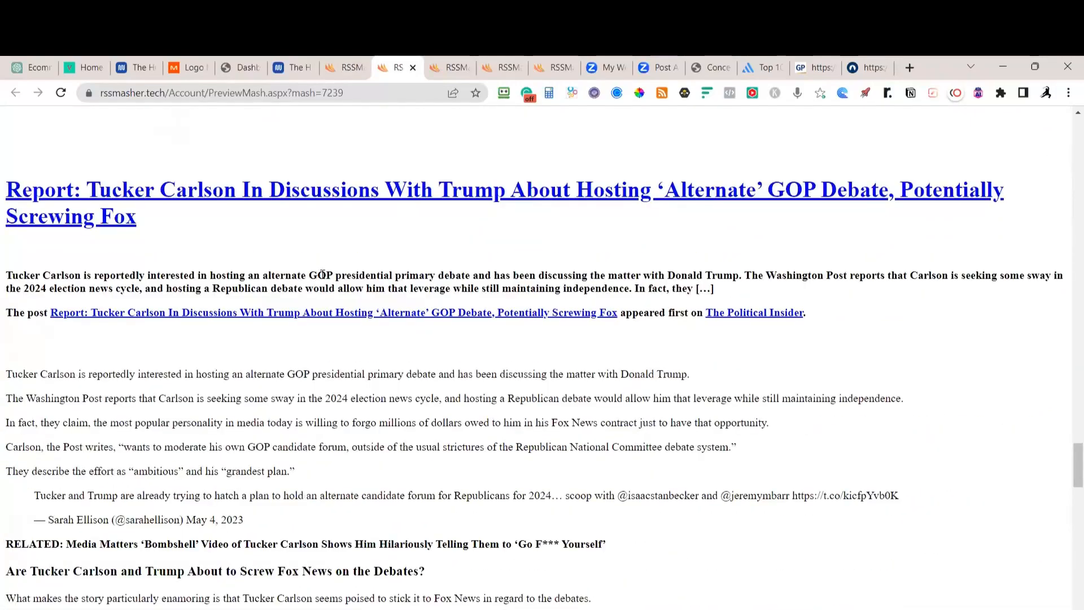
scroll(322, 275, "down", 8)
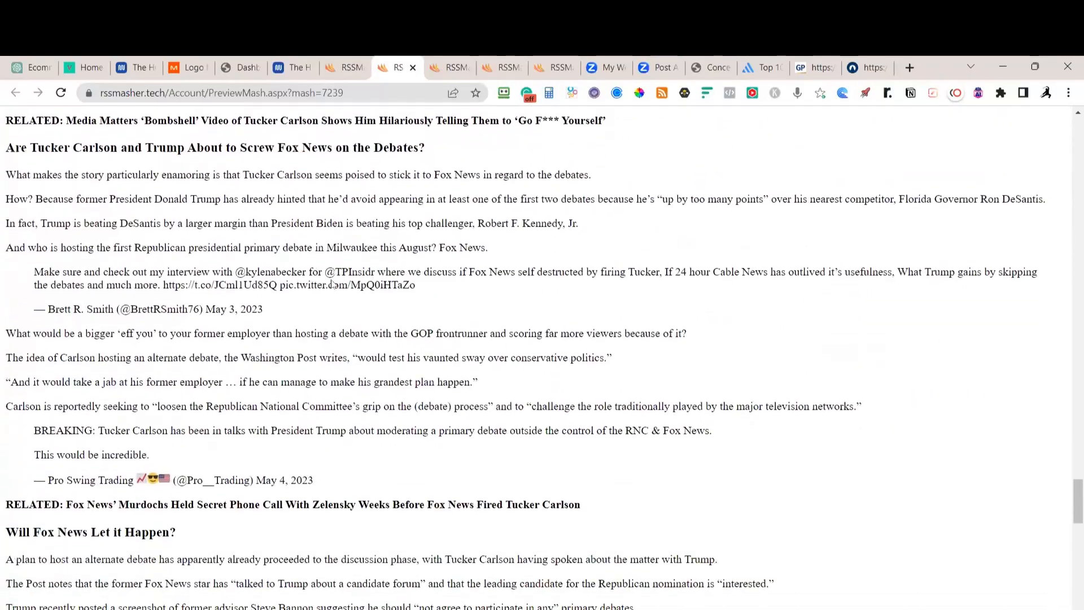
scroll(332, 279, "down", 4)
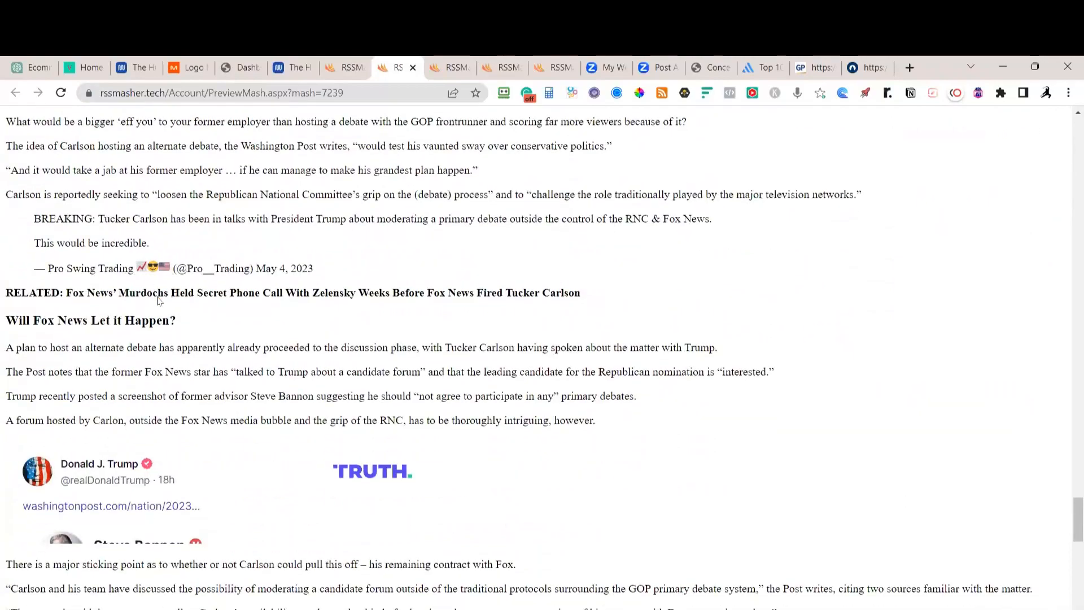
scroll(161, 302, "down", 4)
scroll(205, 313, "down", 8)
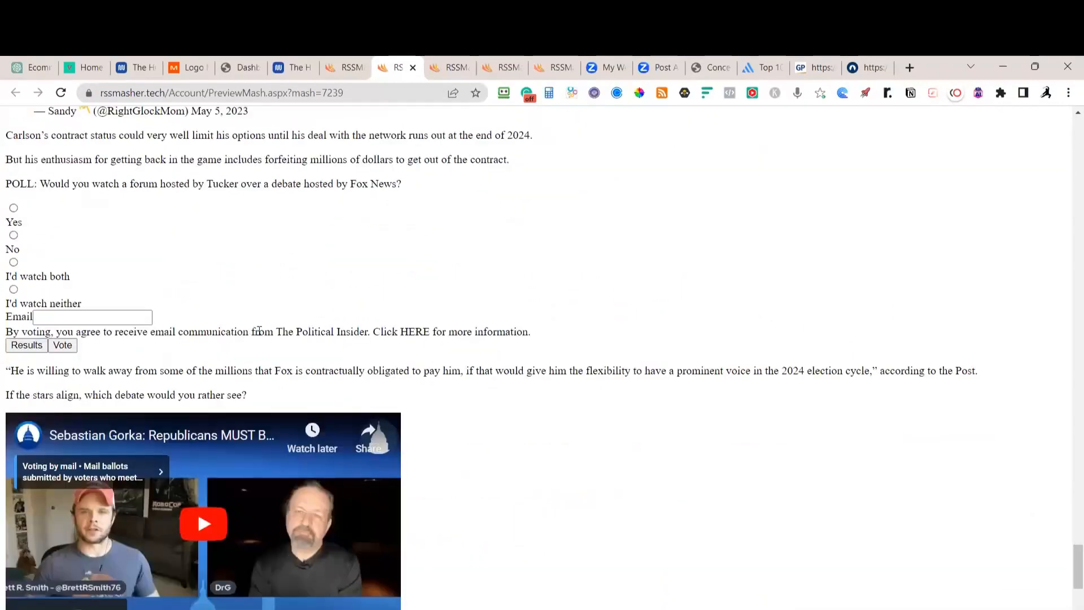
scroll(205, 313, "up", 8)
Turn off featured images for text-only articles, save, and rebuild myfeed_7239.xml
left_click(346, 68)
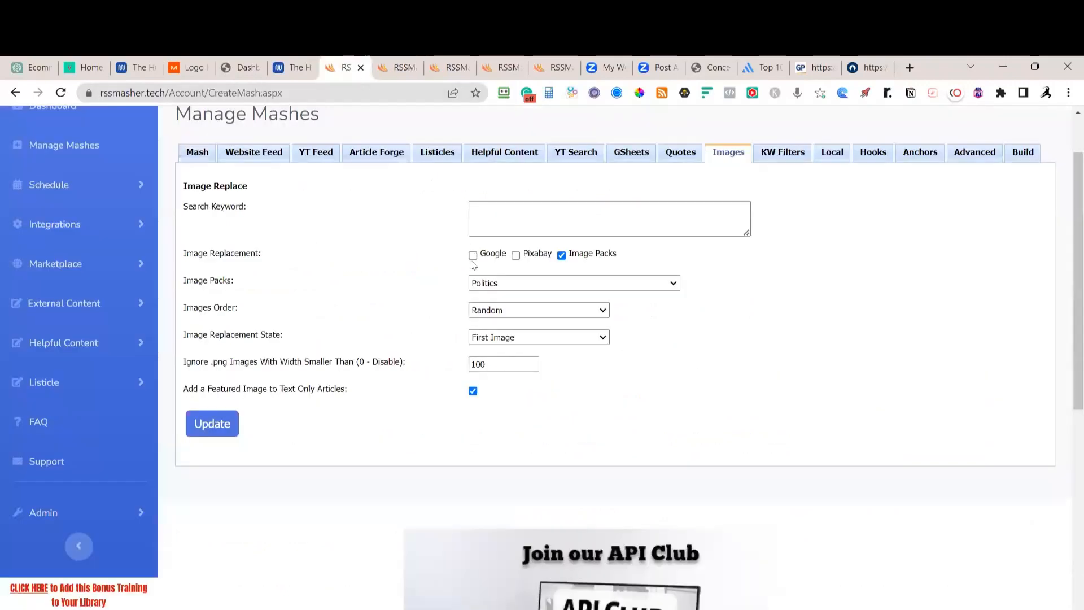
left_click(473, 391)
left_click(196, 418)
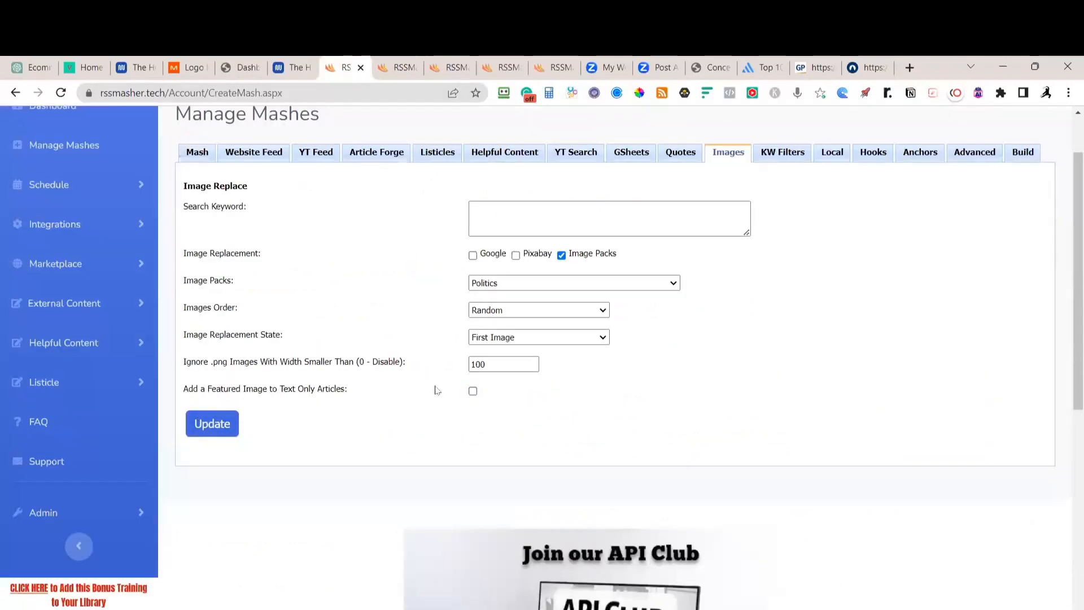
left_click(1022, 152)
left_click(222, 243)
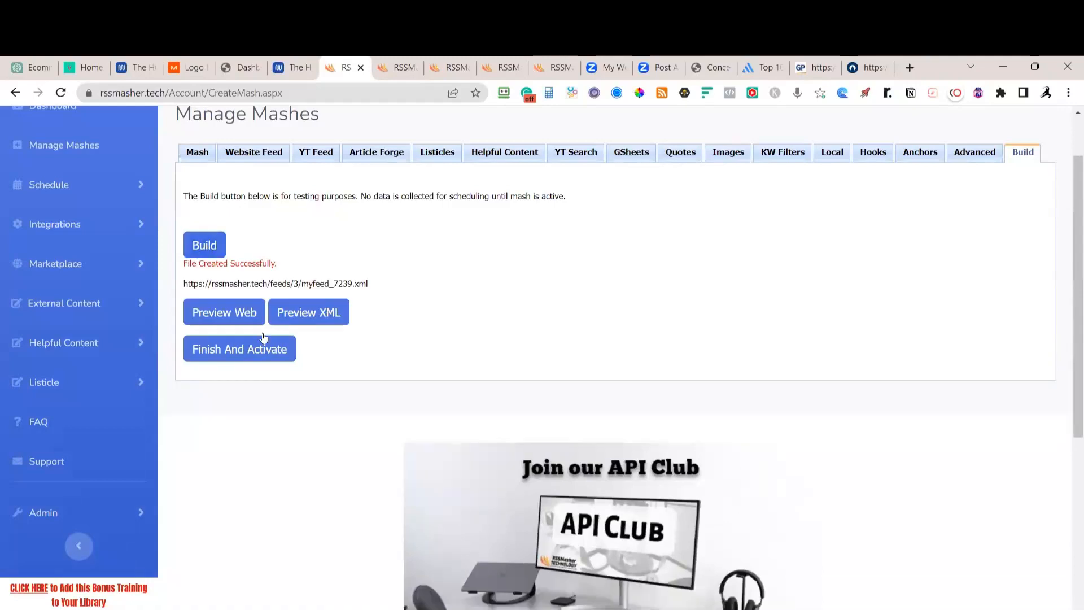
Check the general settings, then preview the rebuilt feed and its Capitol-image articles
left_click(202, 157)
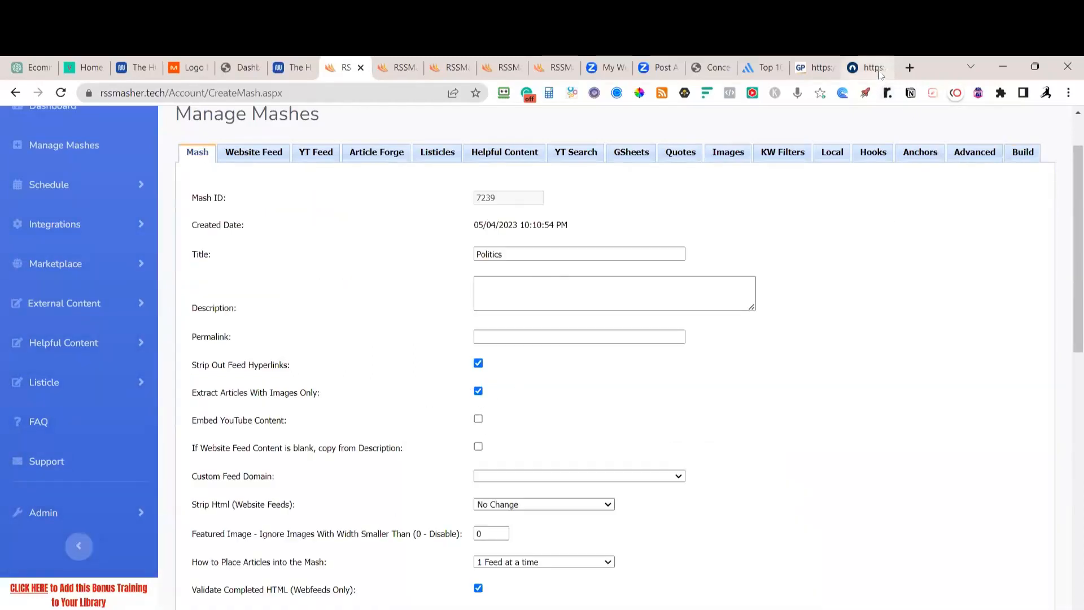
left_click(1021, 154)
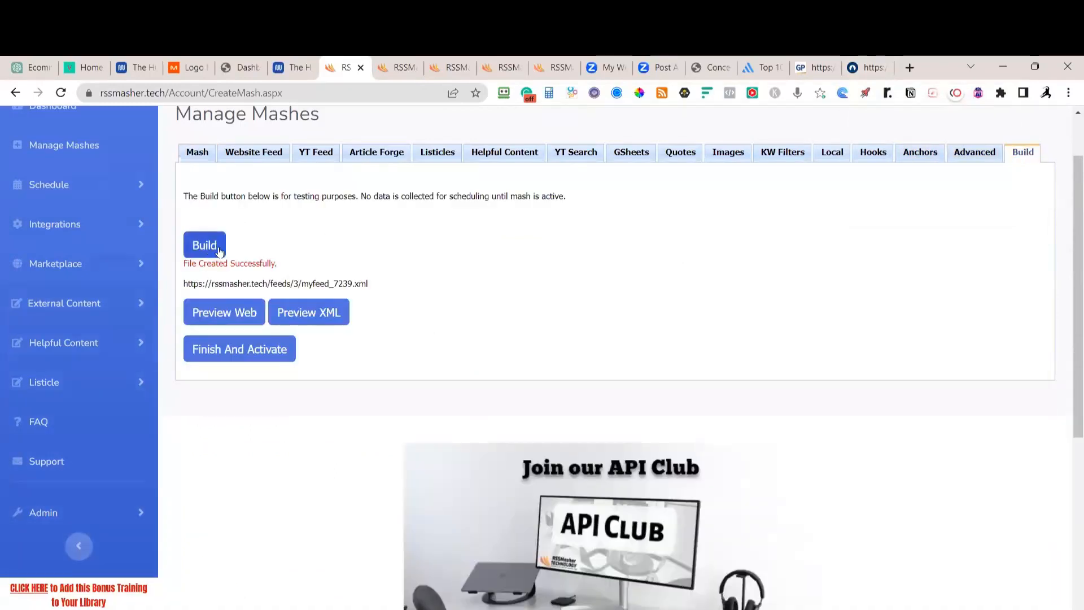
left_click(223, 312)
scroll(208, 294, "down", 15)
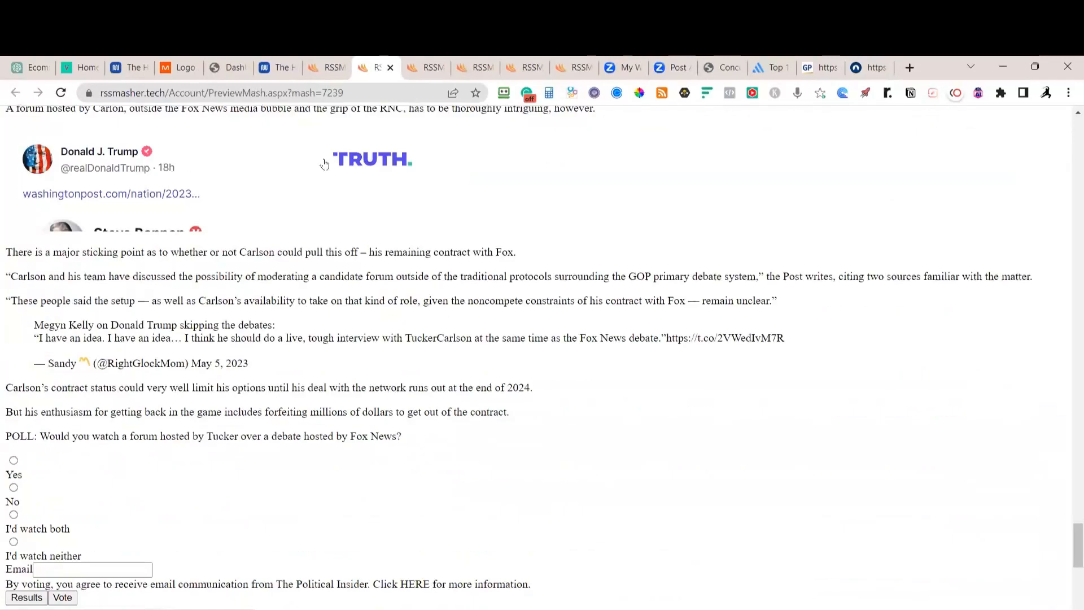
scroll(213, 208, "down", 6)
scroll(213, 210, "down", 3)
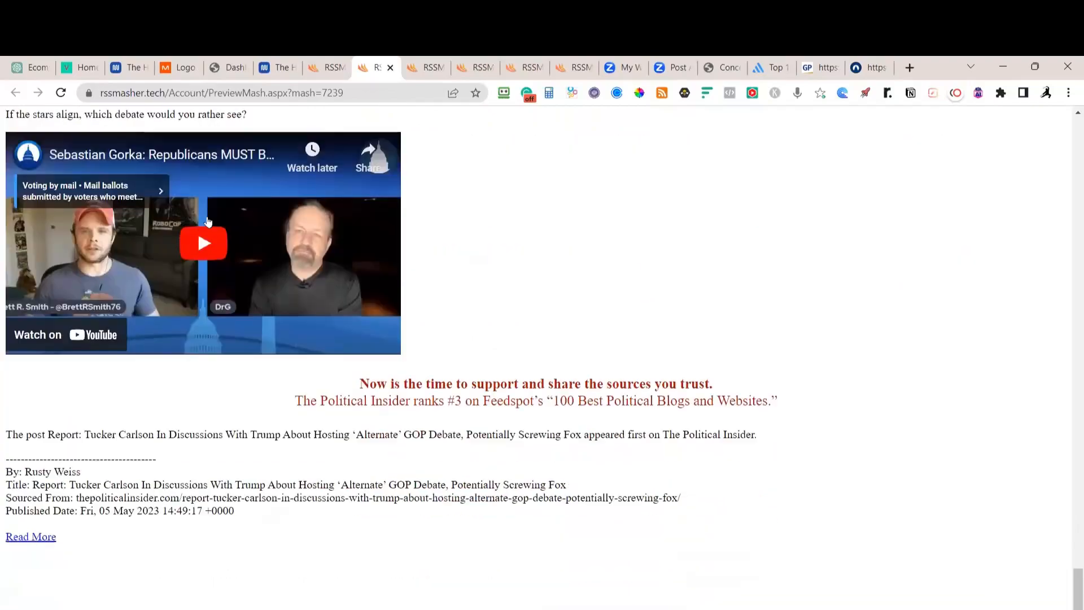
scroll(261, 281, "up", 20)
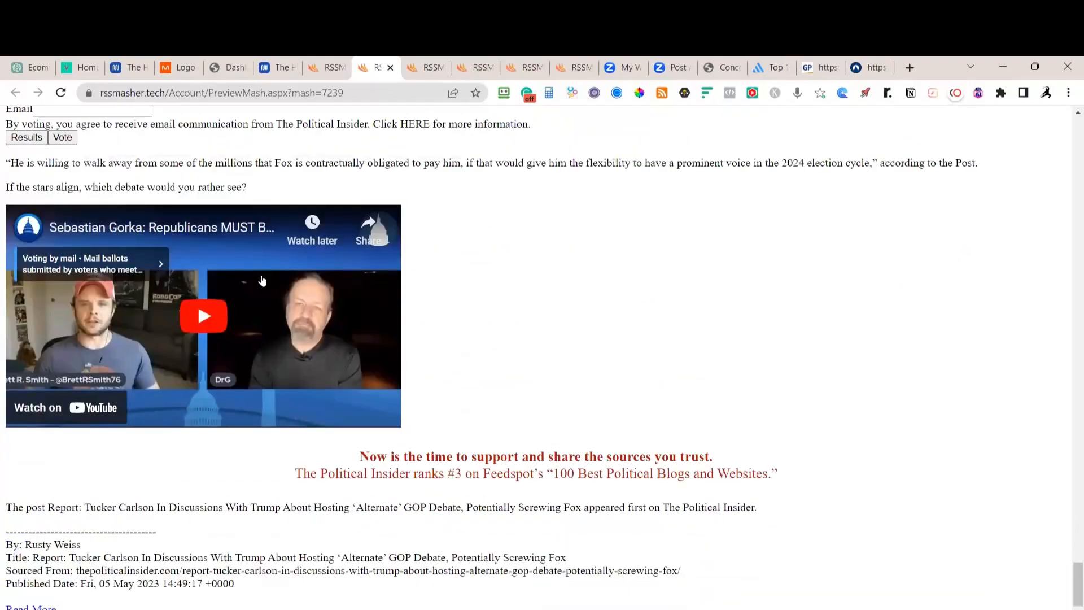
scroll(261, 282, "up", 10)
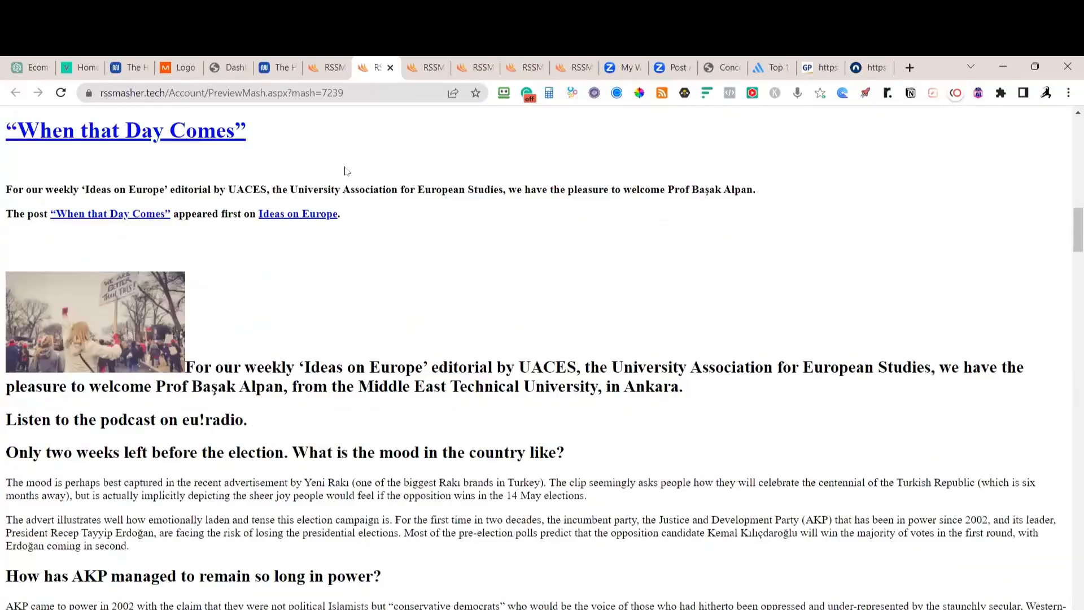
left_click(329, 67)
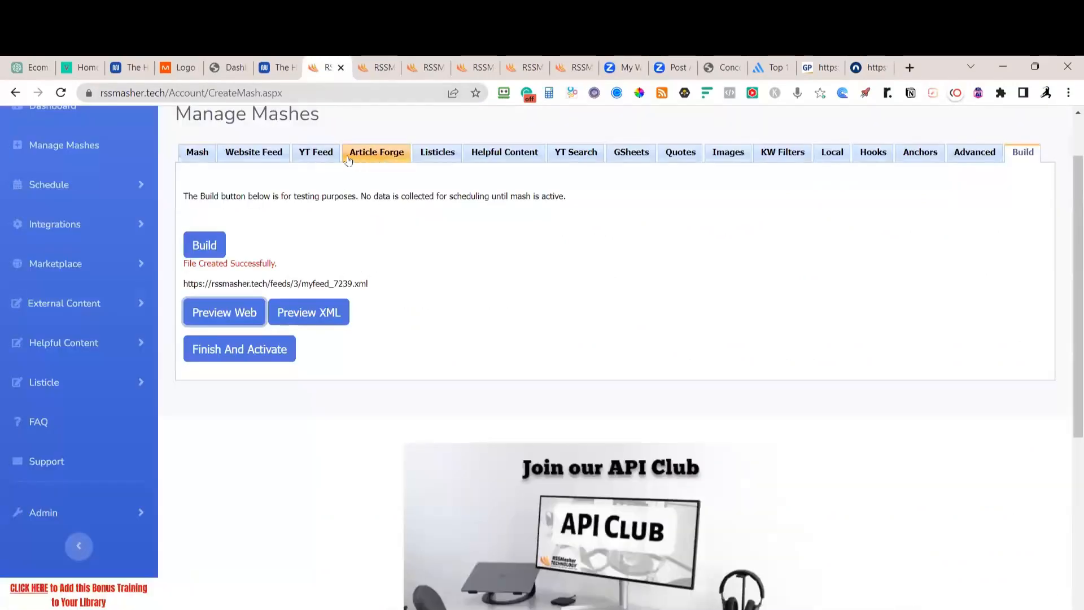
Delete the thepoliticalinsider.com feed from the mash's website feeds
left_click(269, 156)
scroll(463, 446, "down", 1)
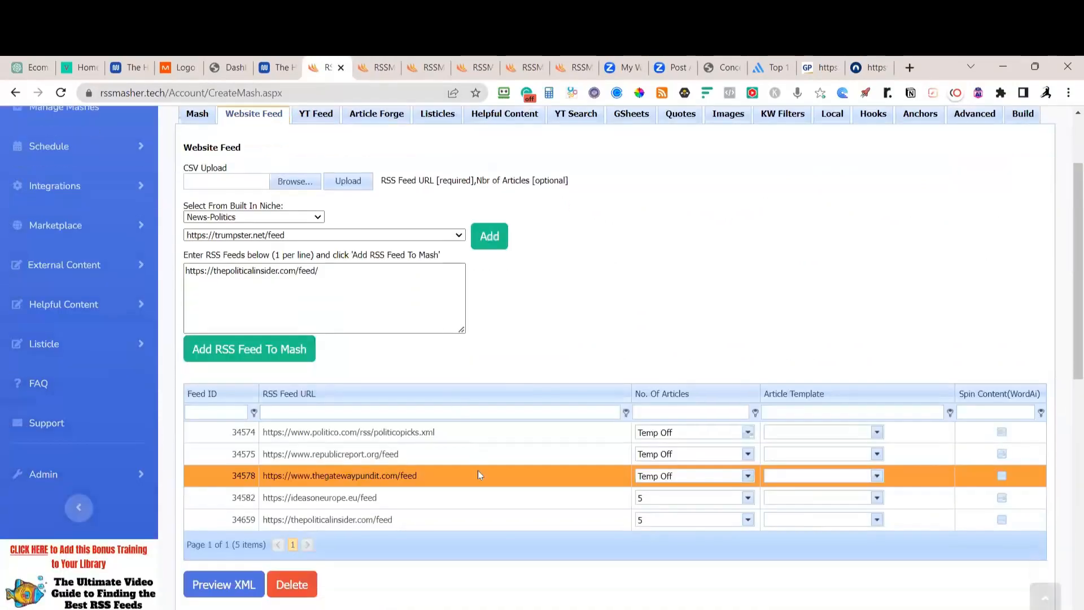
left_click(443, 487)
left_click(309, 559)
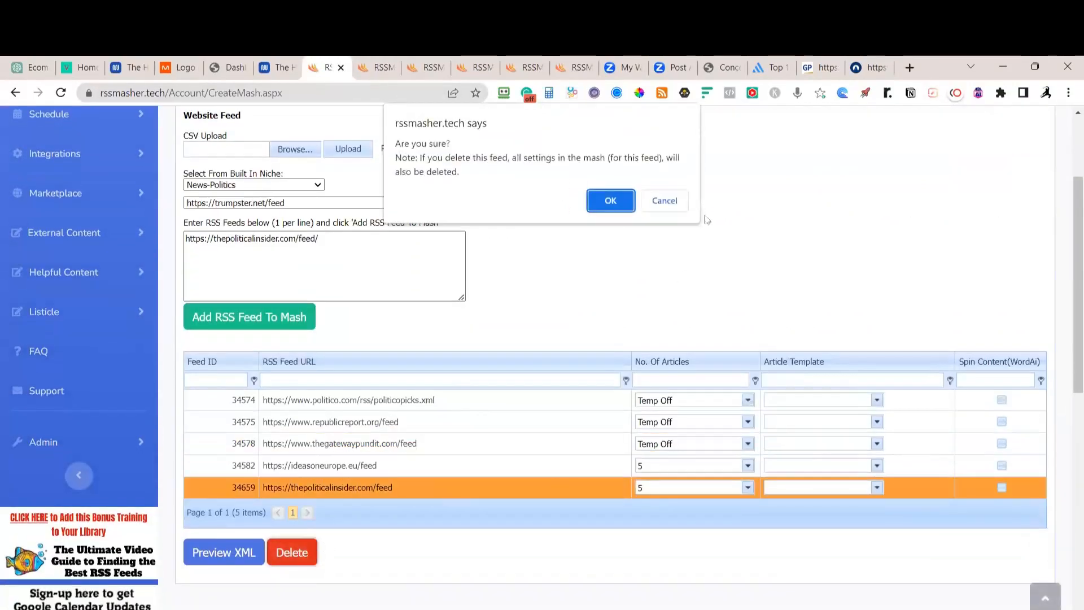
left_click(615, 199)
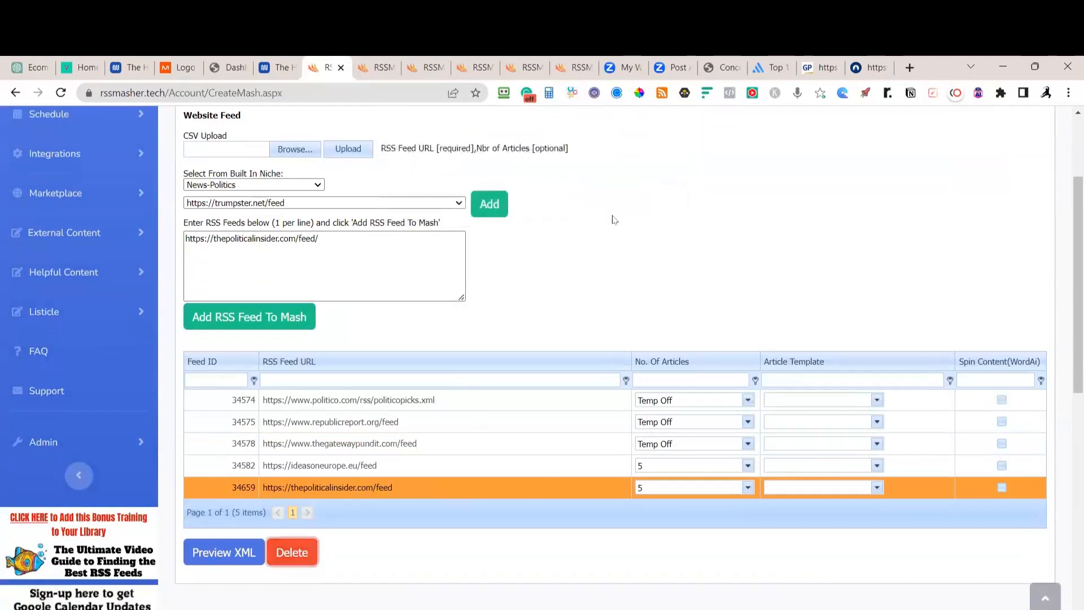
Set the politico, republicreport and gatewaypundit feeds to 5 articles each
left_click(747, 401)
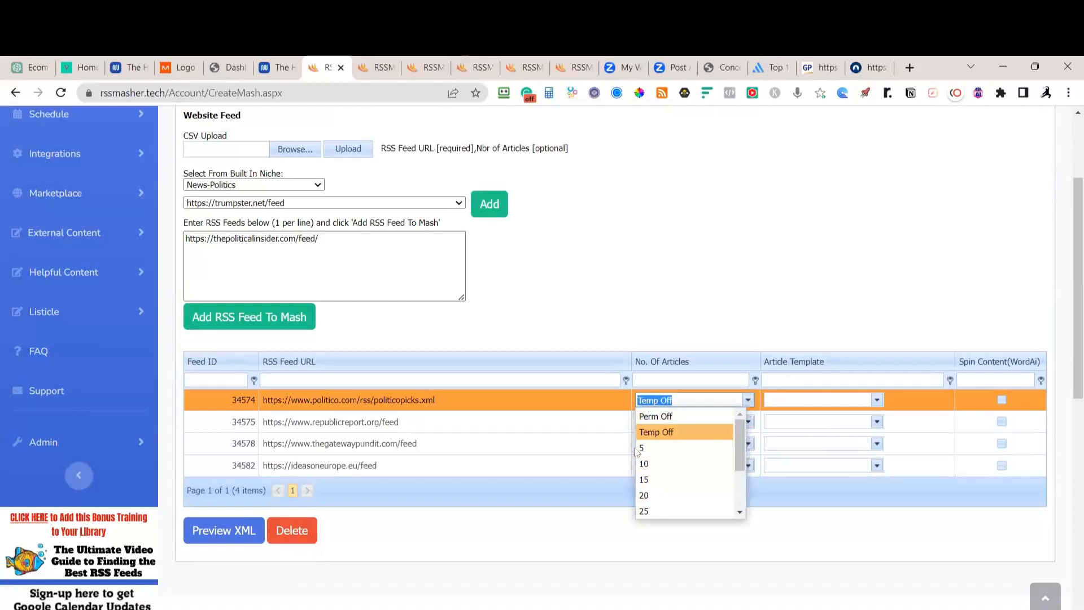
left_click(653, 448)
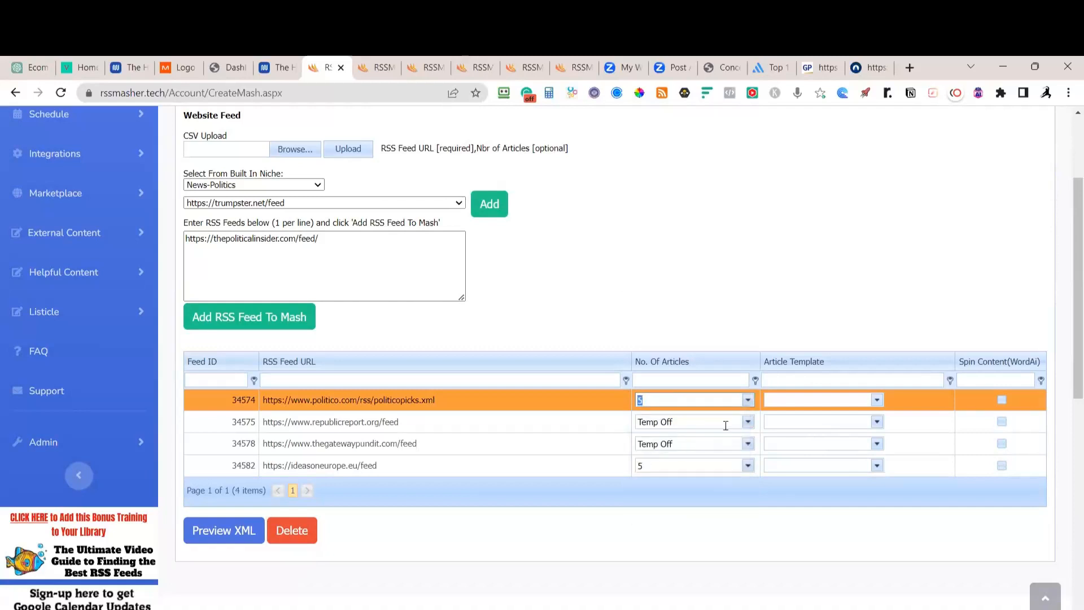
left_click(689, 421)
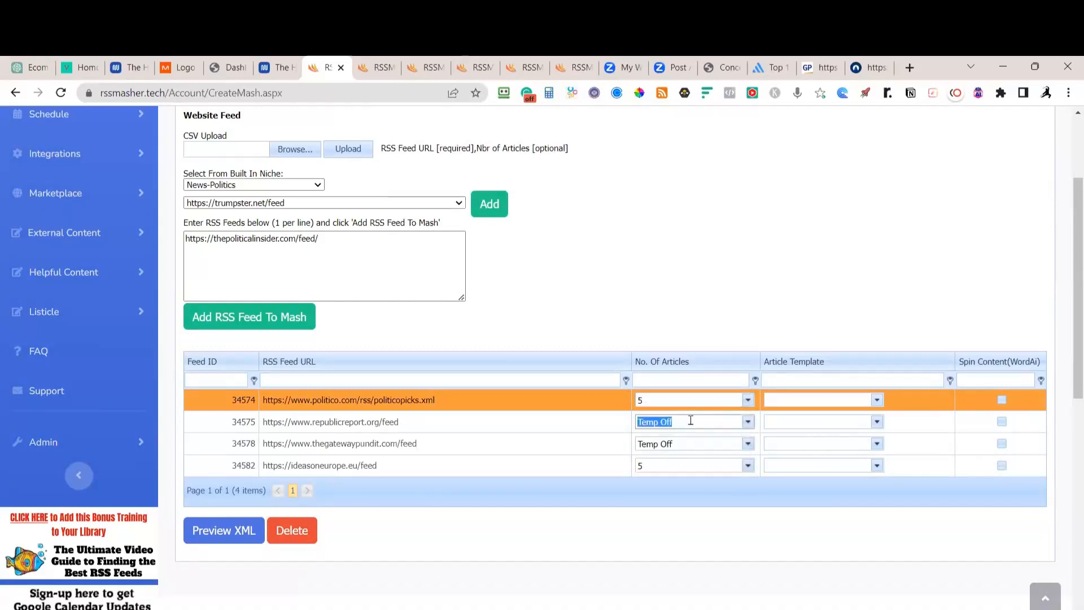
left_click(656, 471)
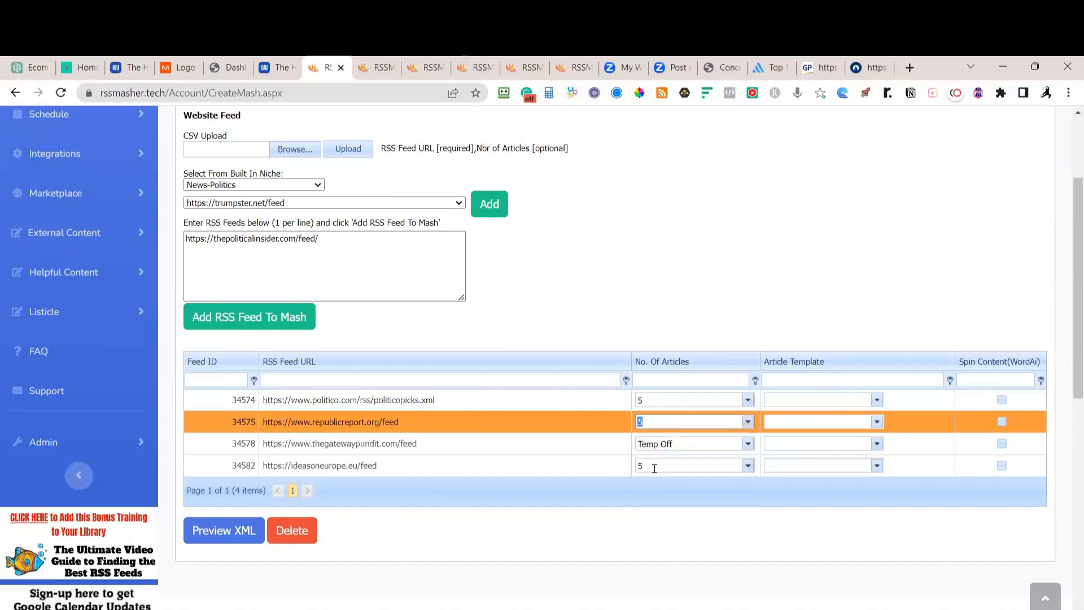
left_click(748, 444)
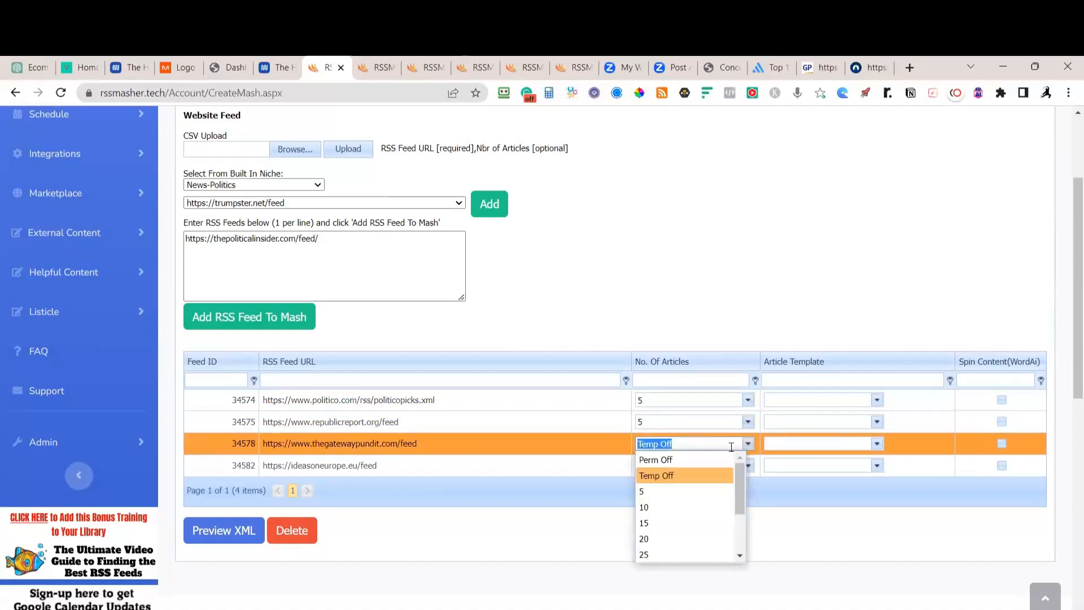
left_click(656, 493)
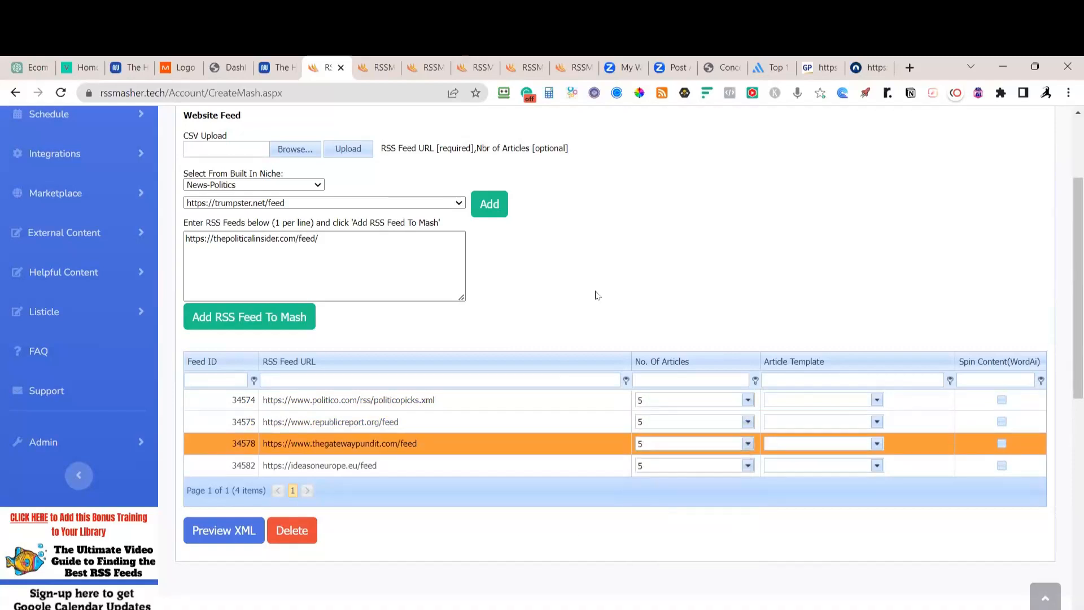
Build a test version of the mash's feed
scroll(610, 342, "up", 3)
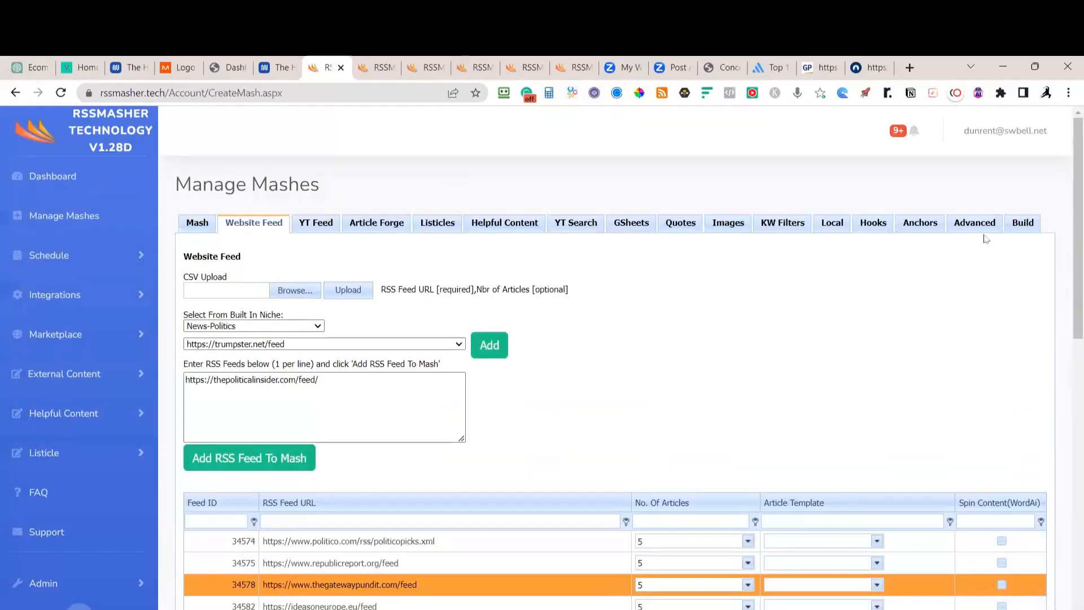
left_click(1022, 224)
left_click(214, 313)
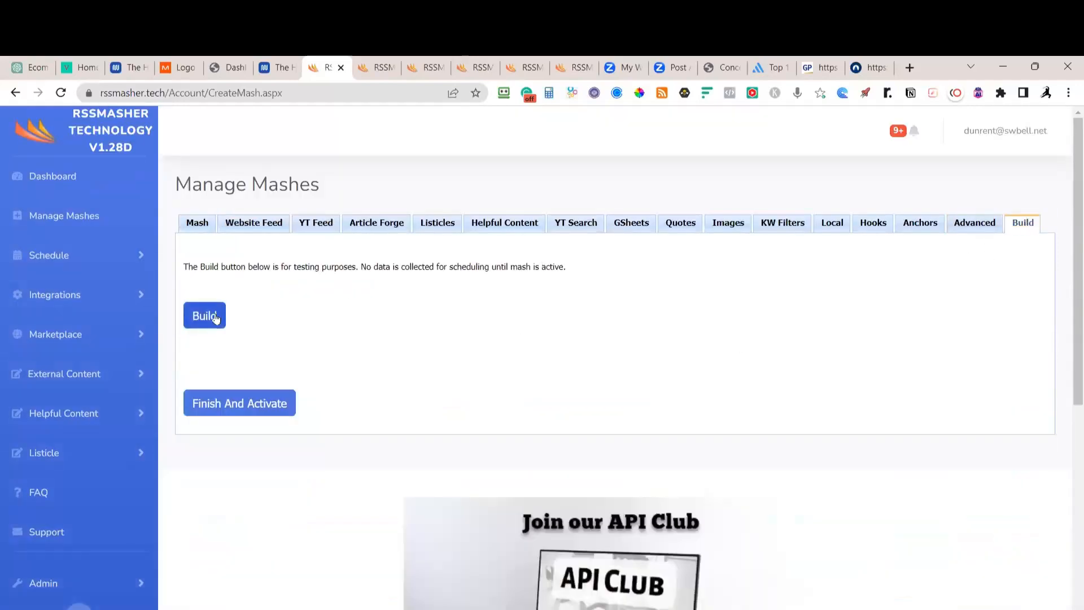
Turn off Image Packs replacement and save the image settings
left_click(734, 227)
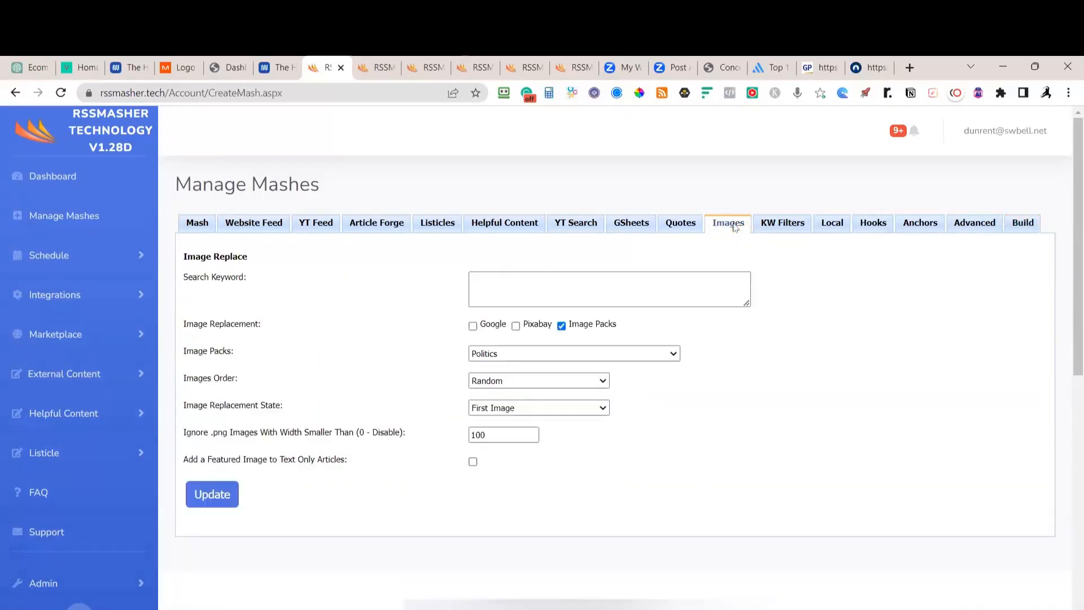
left_click(562, 326)
left_click(213, 493)
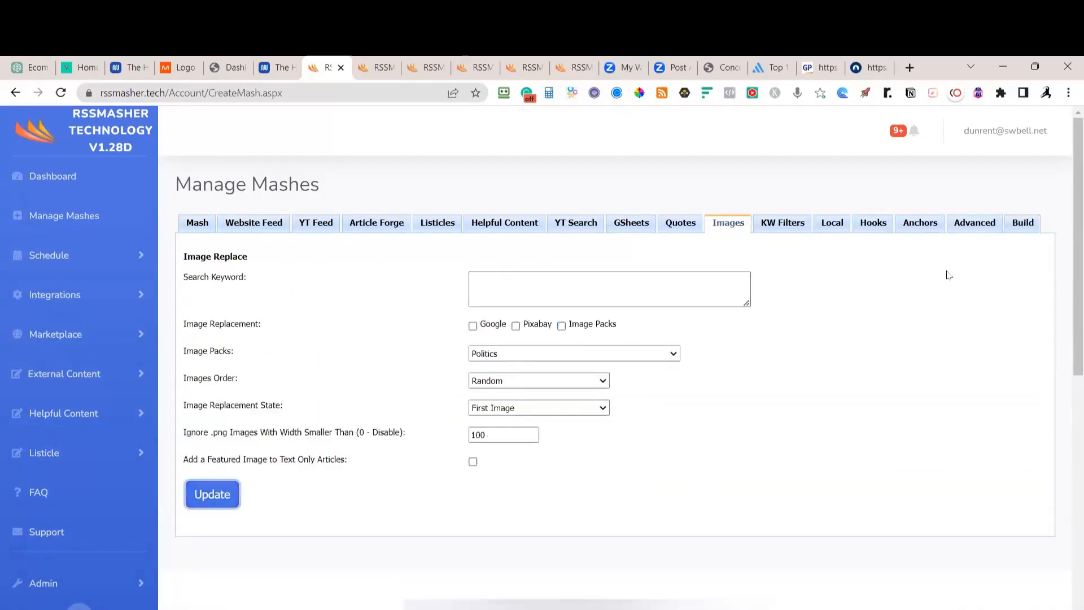
Rebuild myfeed_7239.xml with the new settings and review the fresh article preview
left_click(1032, 223)
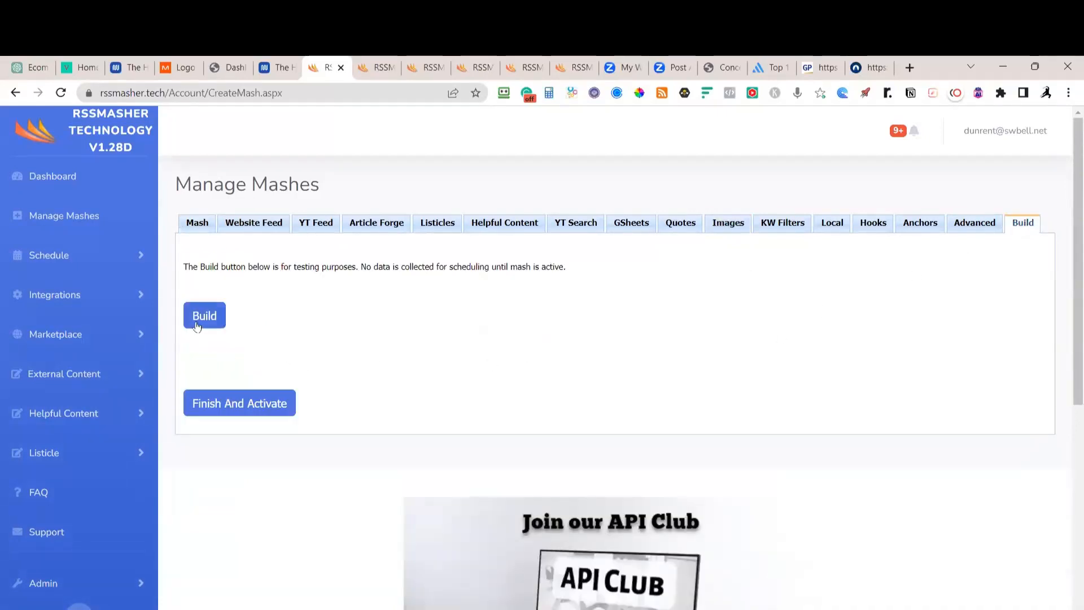
left_click(197, 326)
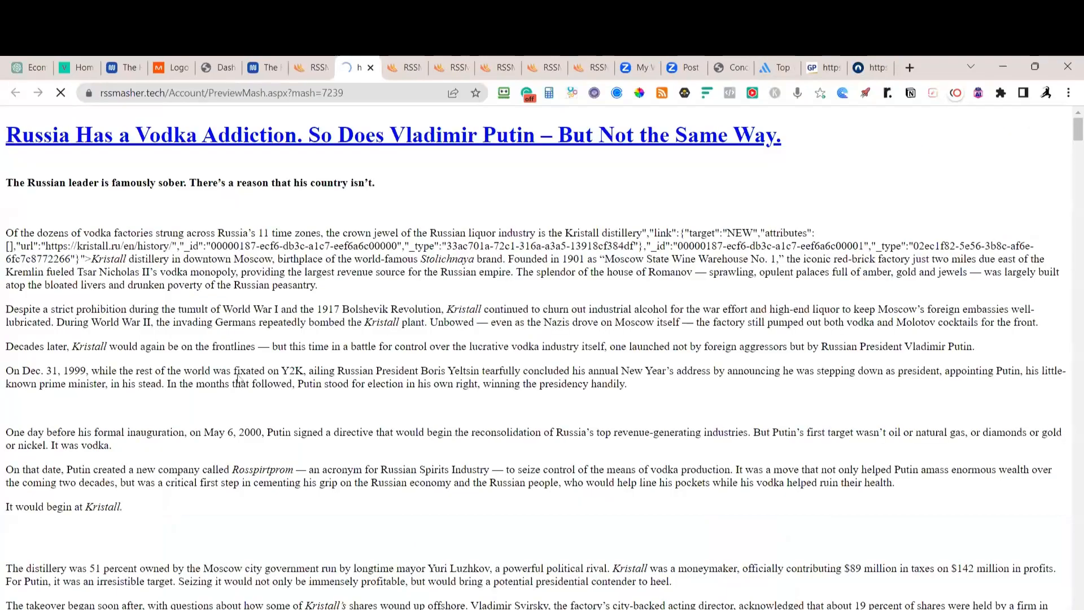
scroll(331, 329, "down", 4)
scroll(340, 333, "down", 9)
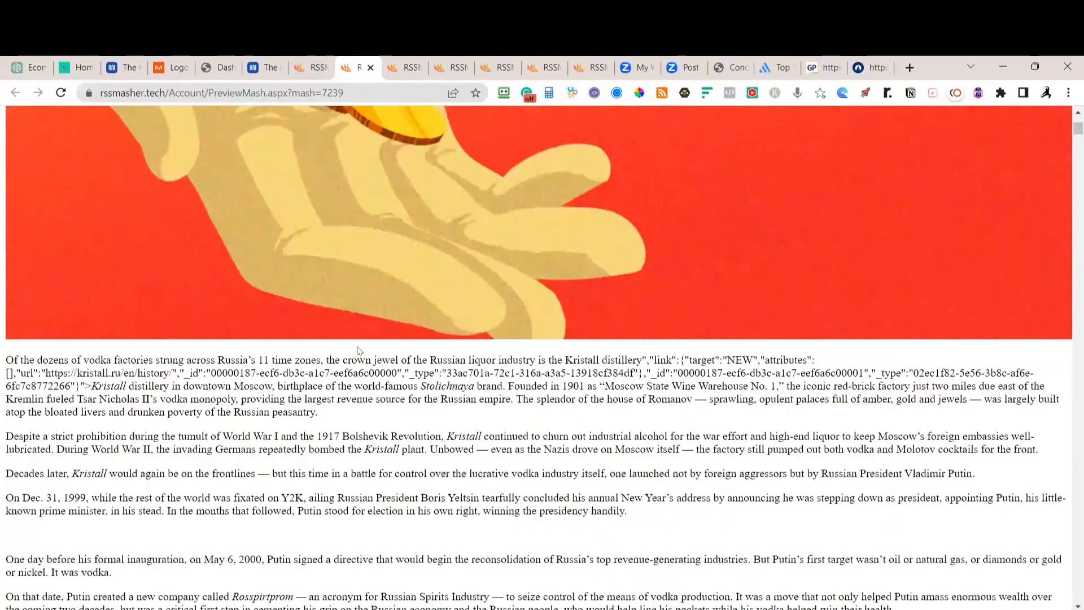
scroll(477, 255, "up", 6)
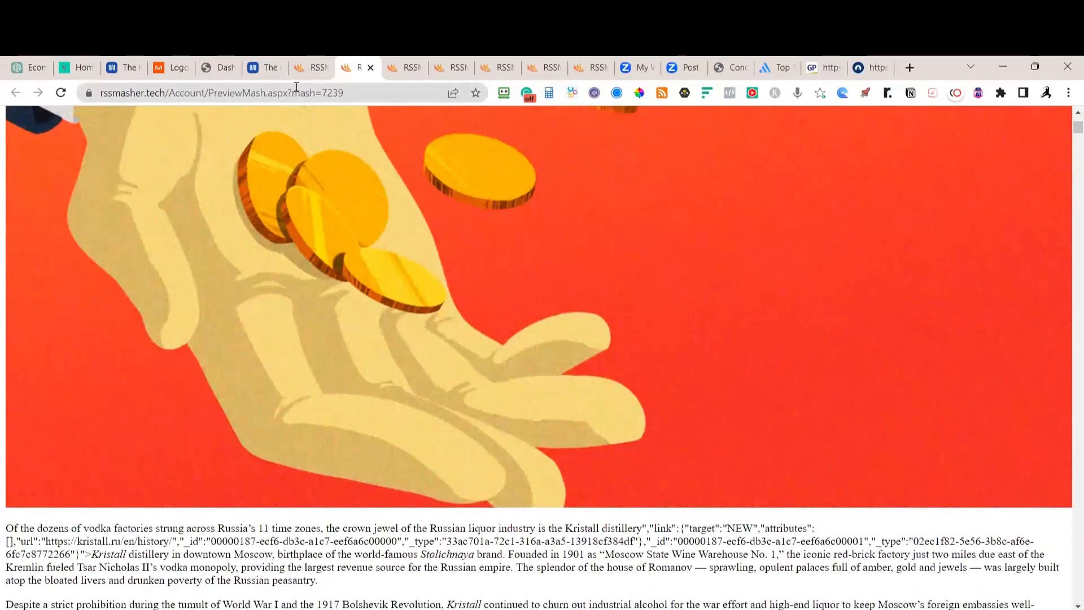
left_click(314, 69)
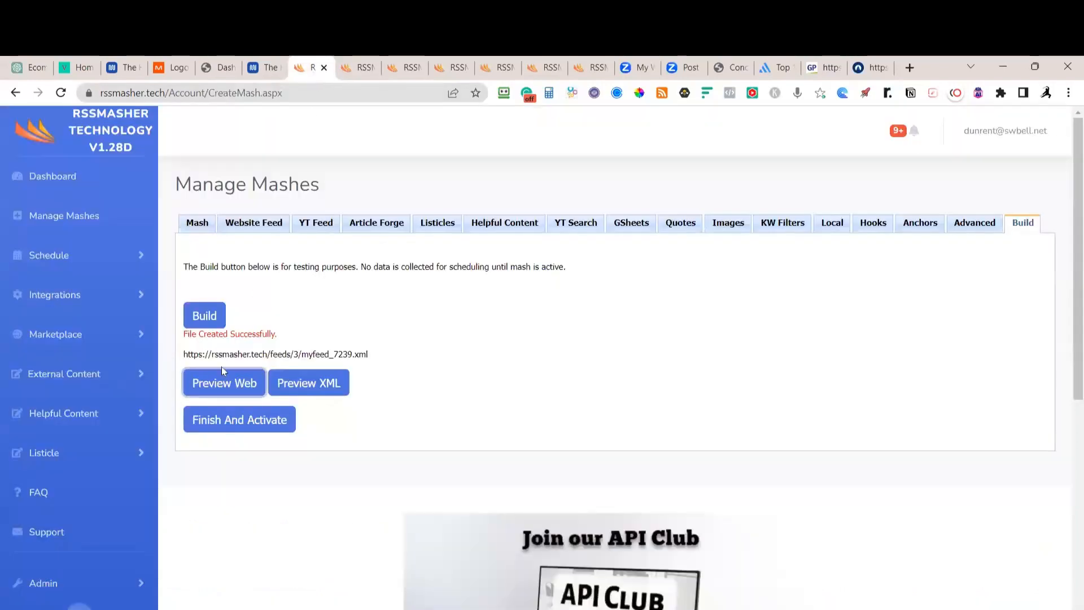
Finish and activate mash 7239 Politics, returning to the Manage Mashes list
left_click(224, 419)
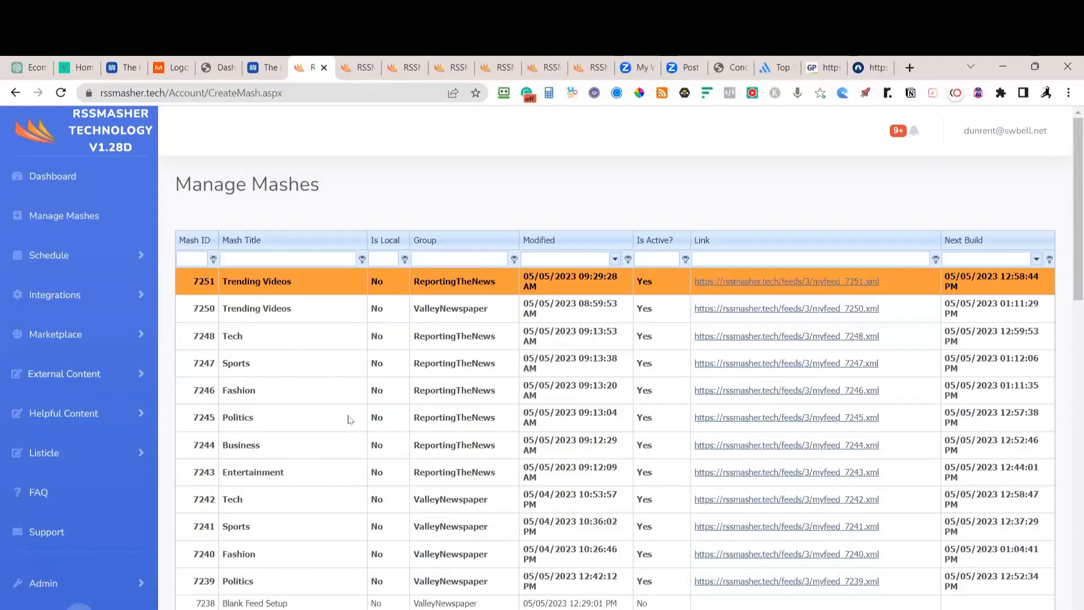
scroll(338, 498, "down", 1)
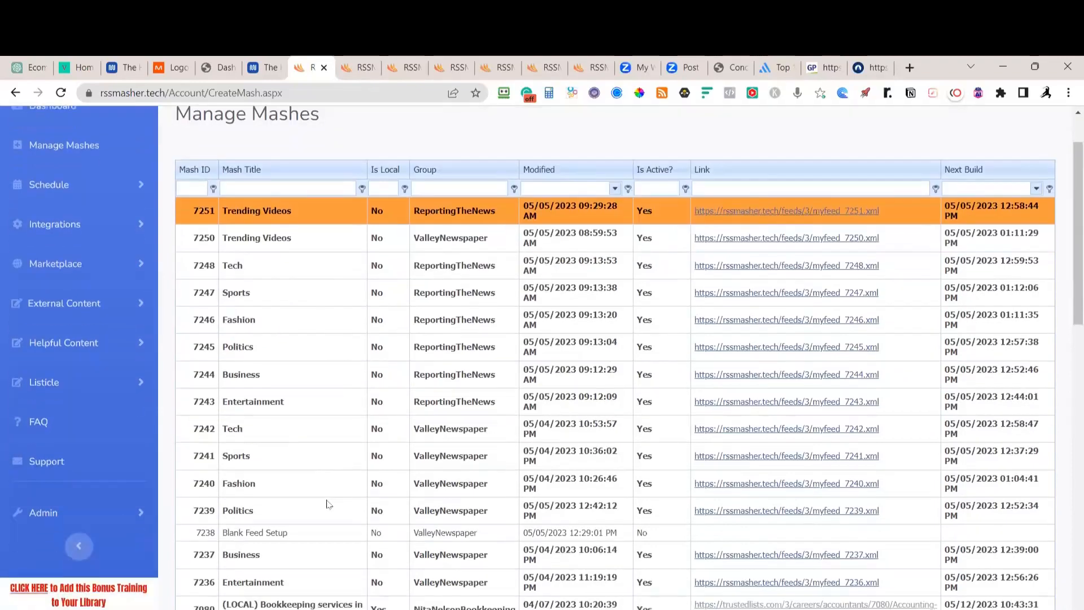
left_click(278, 510)
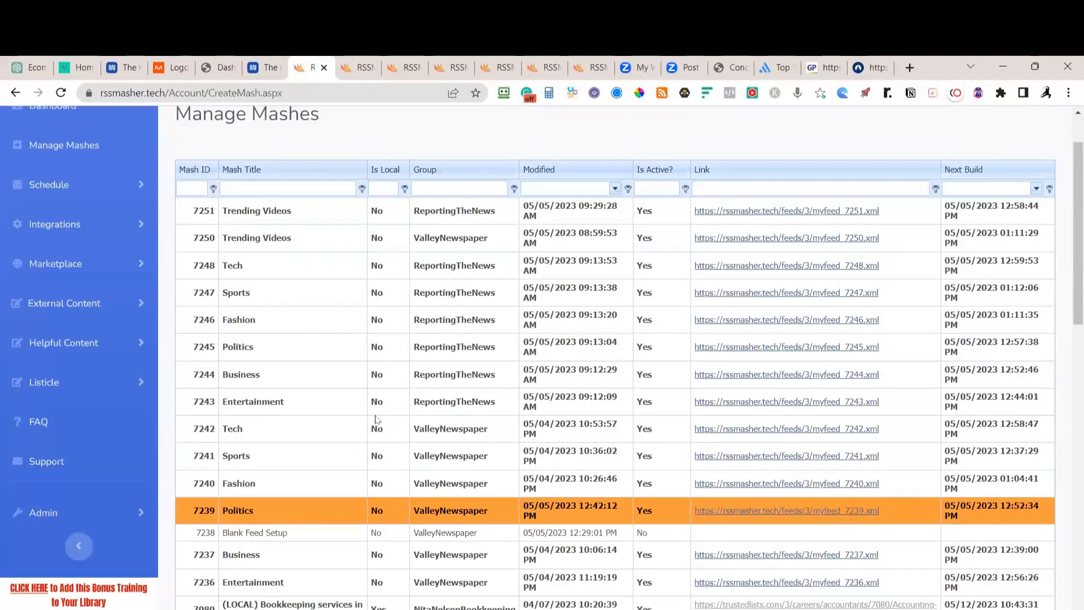
scroll(397, 422, "down", 1)
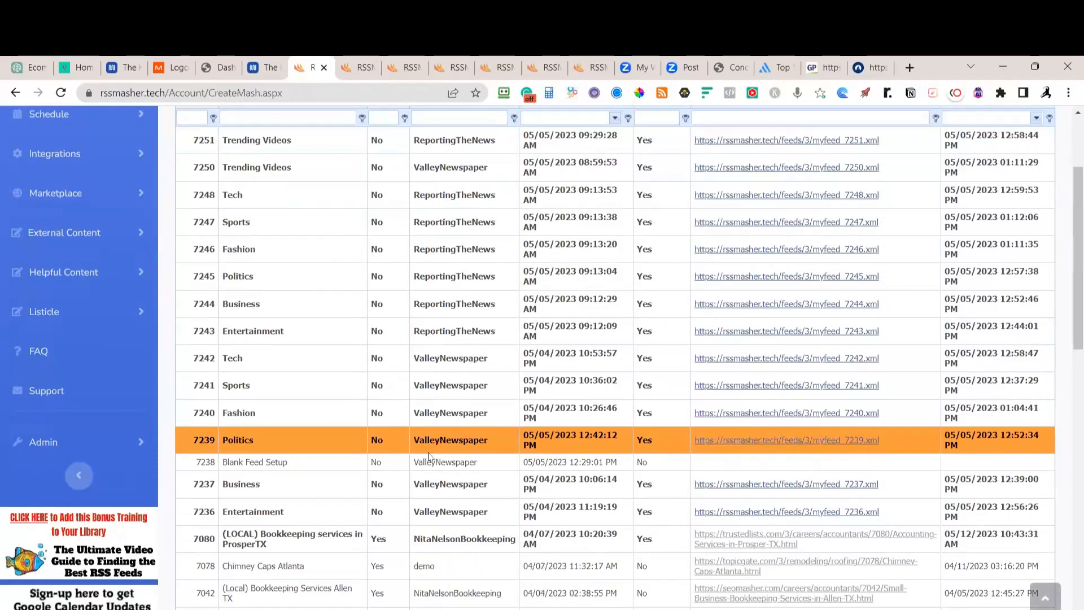
scroll(455, 440, "down", 3)
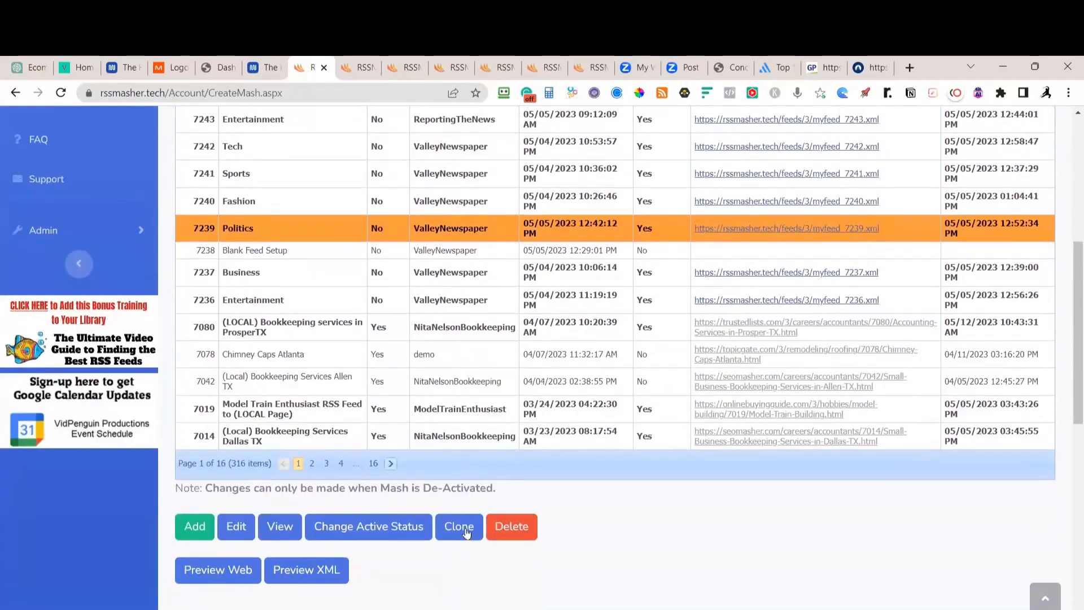
left_click(458, 535)
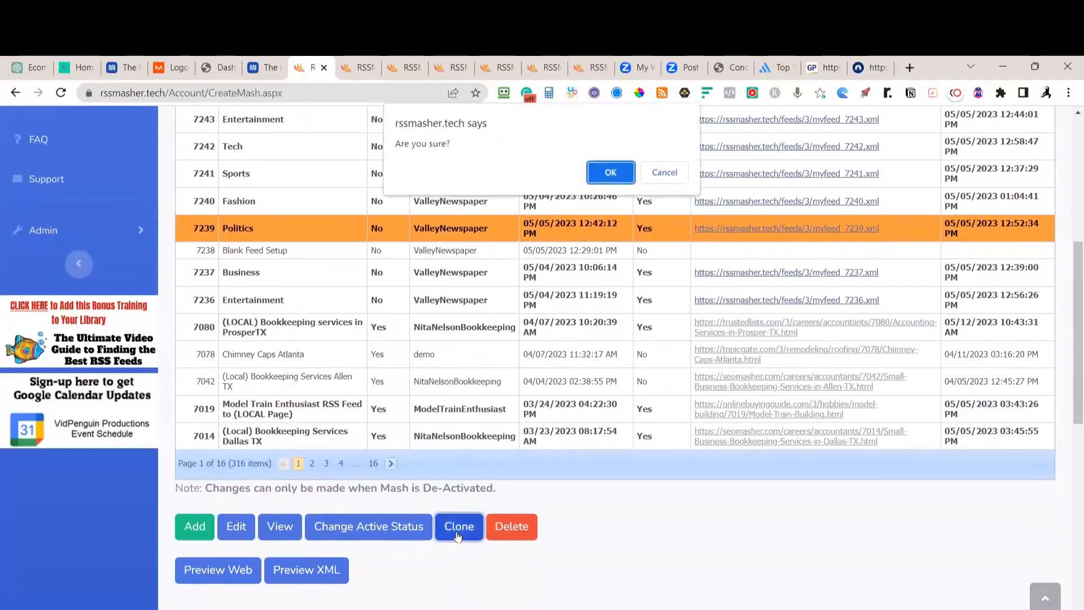
left_click(610, 174)
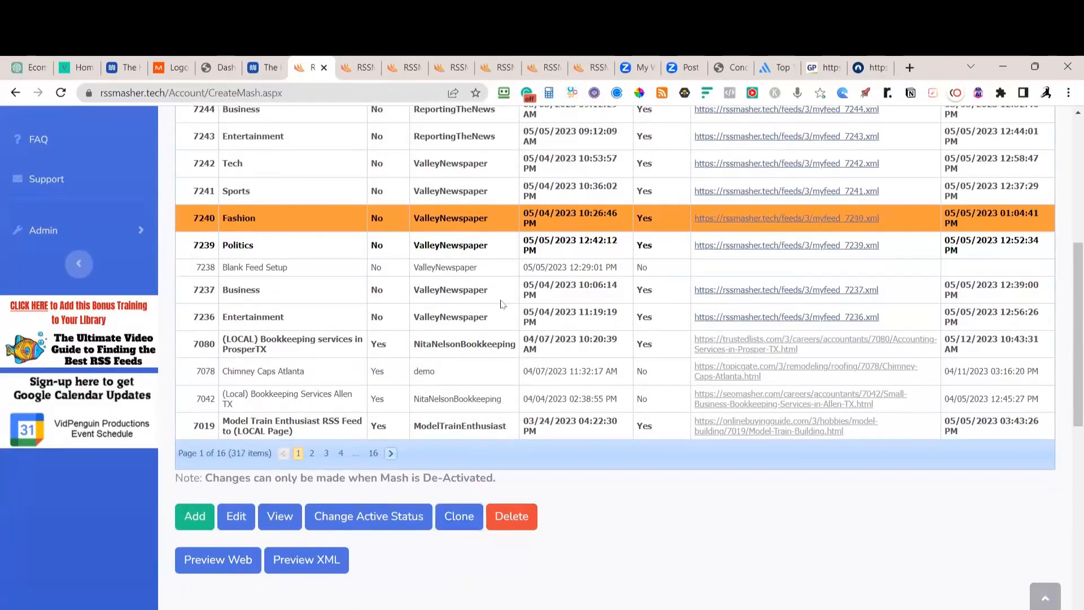
scroll(396, 296, "up", 6)
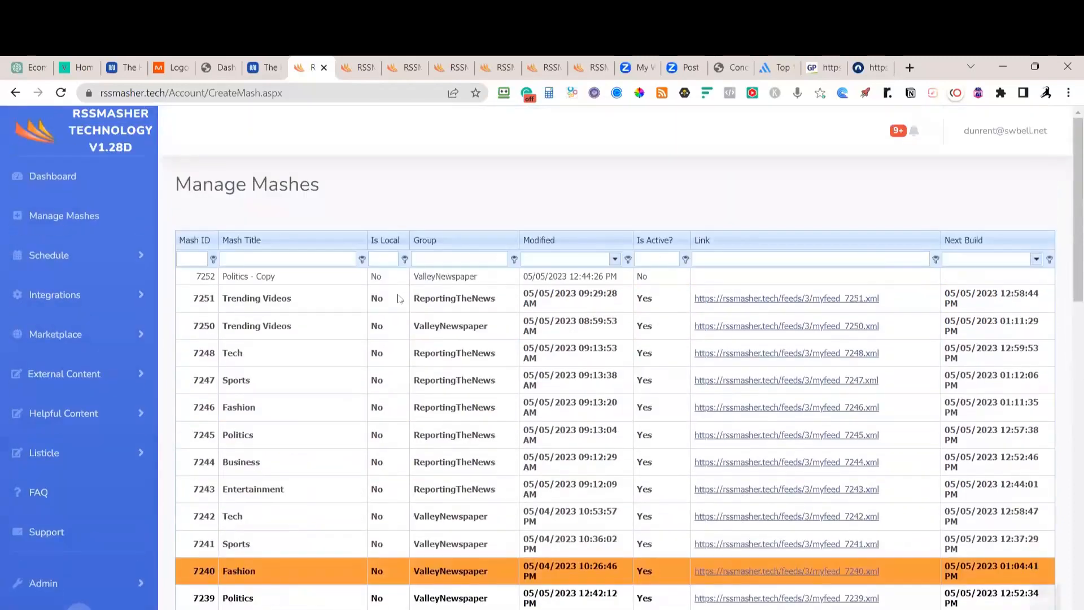
scroll(327, 322, "down", 6)
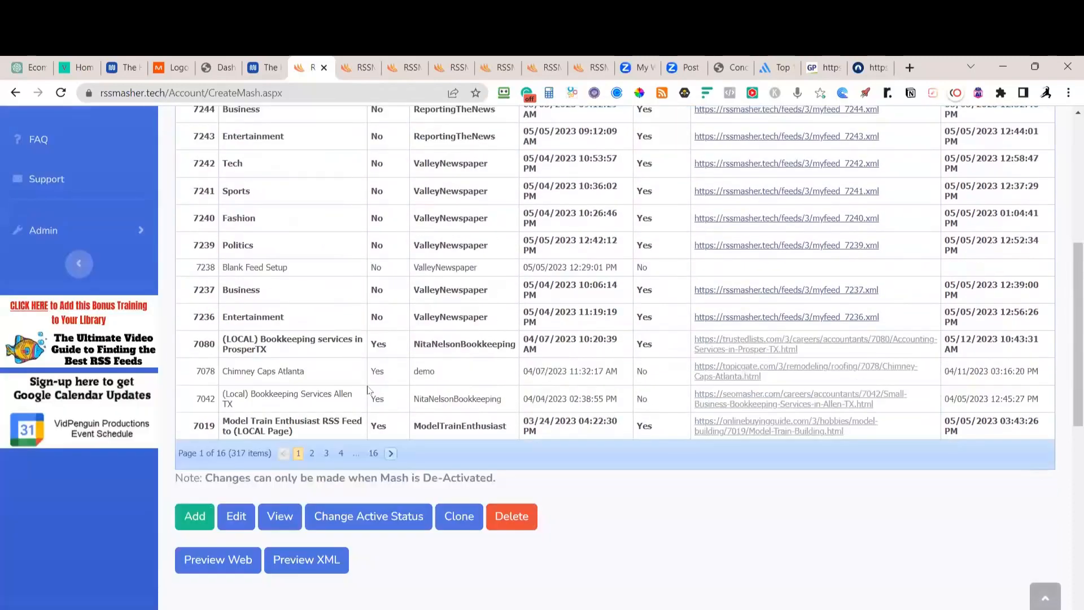
Open the copied Politics mash and rename it Politics1 by removing ' - Copy'
left_click(237, 517)
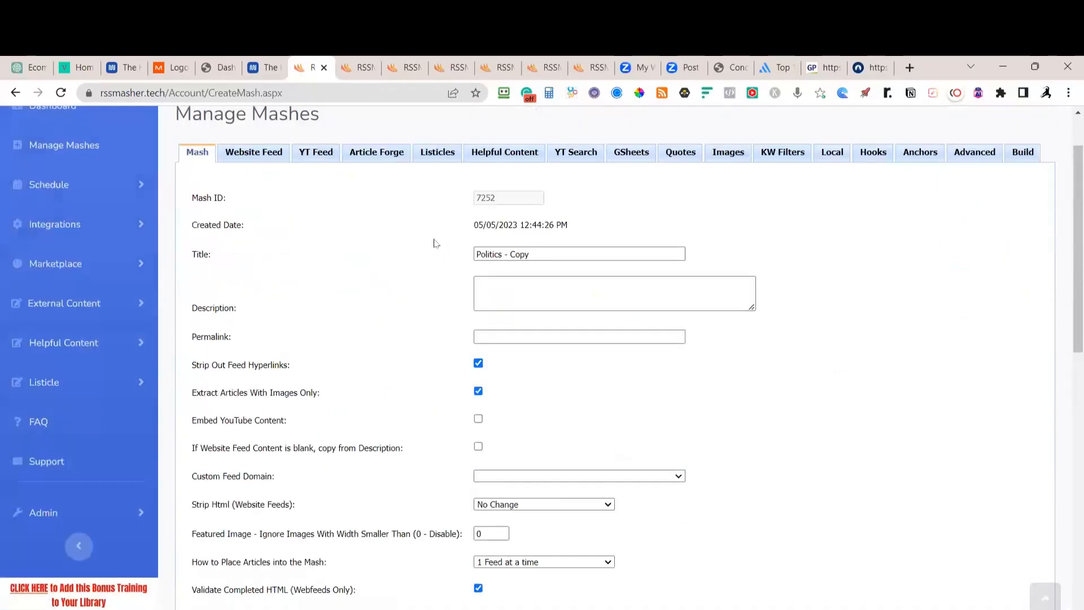
left_click_drag(532, 325, 504, 325)
key("BackSpace")
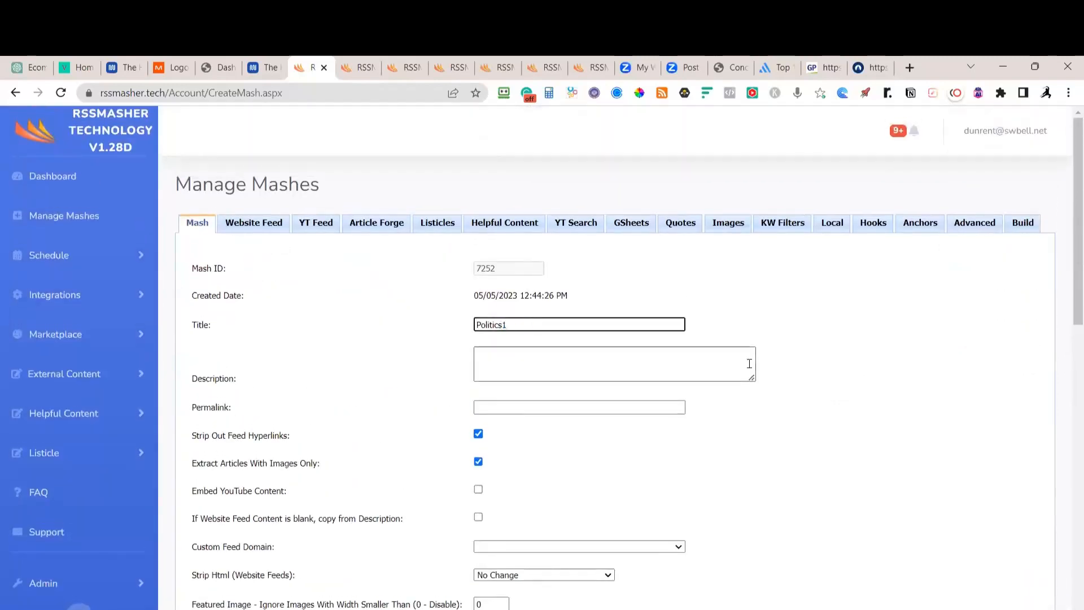
Move the mash into the ReportingTheNews group
scroll(808, 347, "down", 5)
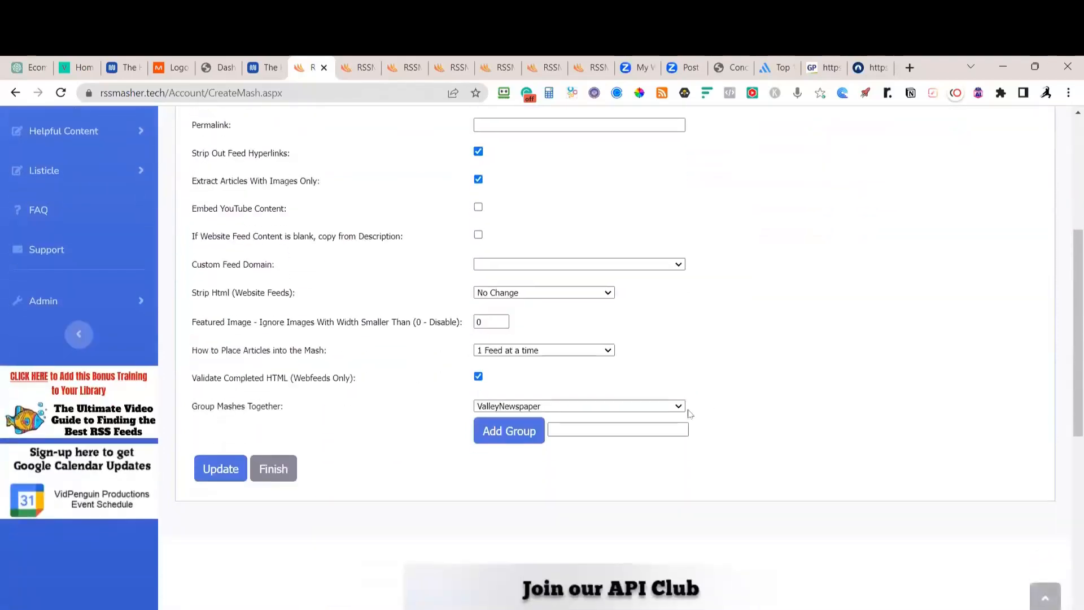
left_click(585, 405)
scroll(541, 493, "down", 1)
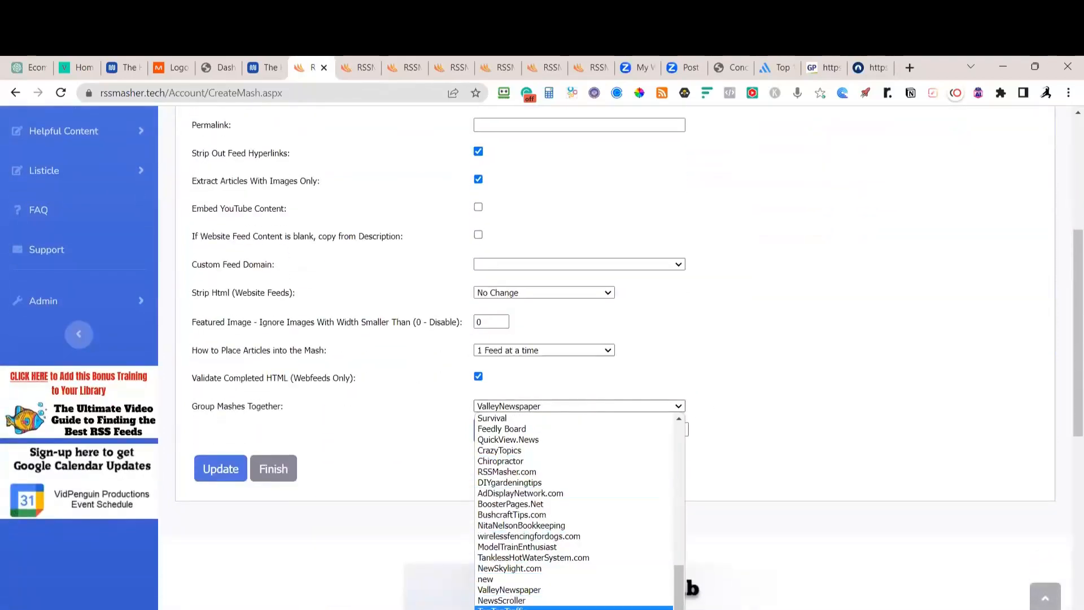
left_click(541, 609)
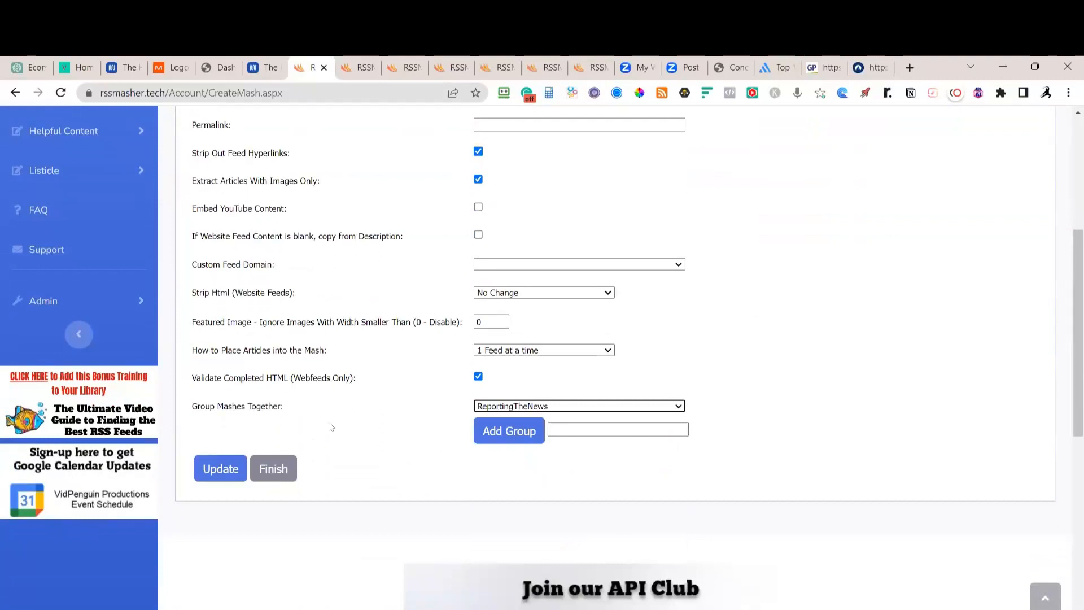
scroll(352, 416, "up", 1)
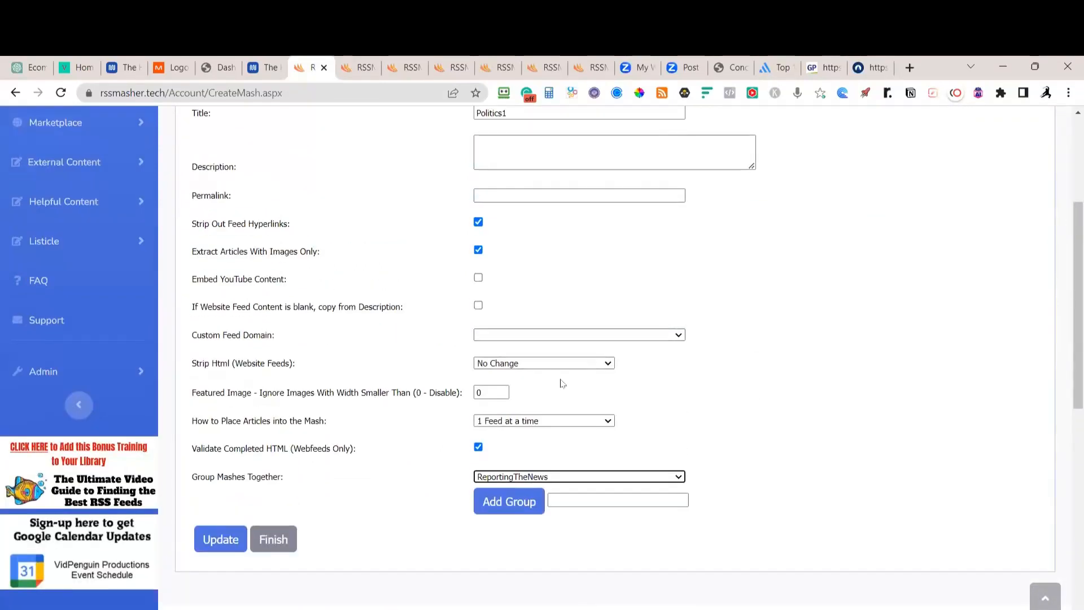
Place one article from each feed, strip HTML keeping images, and limit length to 3000
left_click(608, 421)
left_click(565, 440)
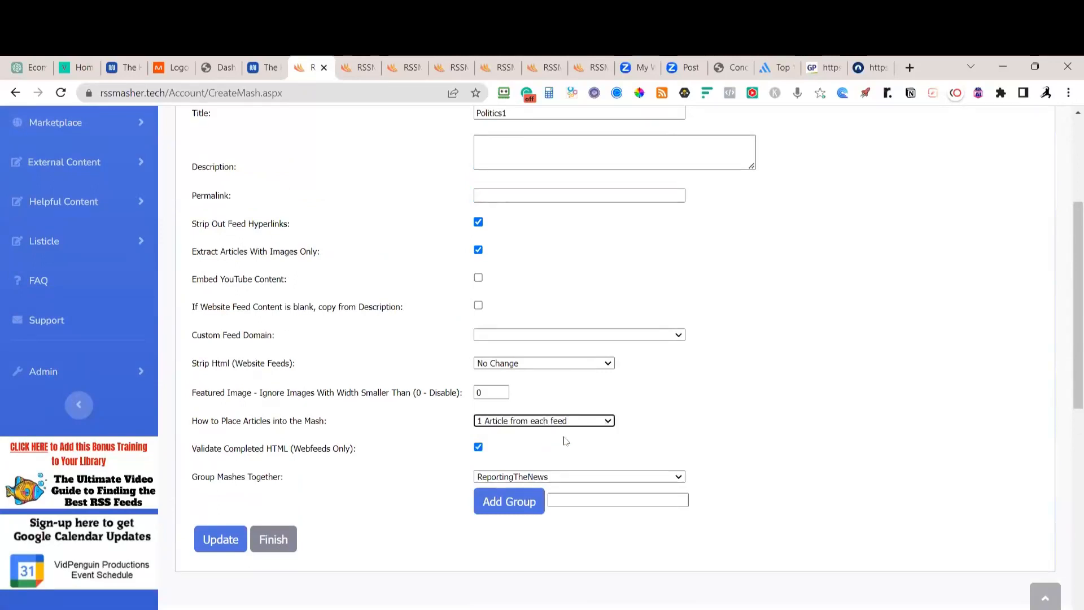
left_click(609, 364)
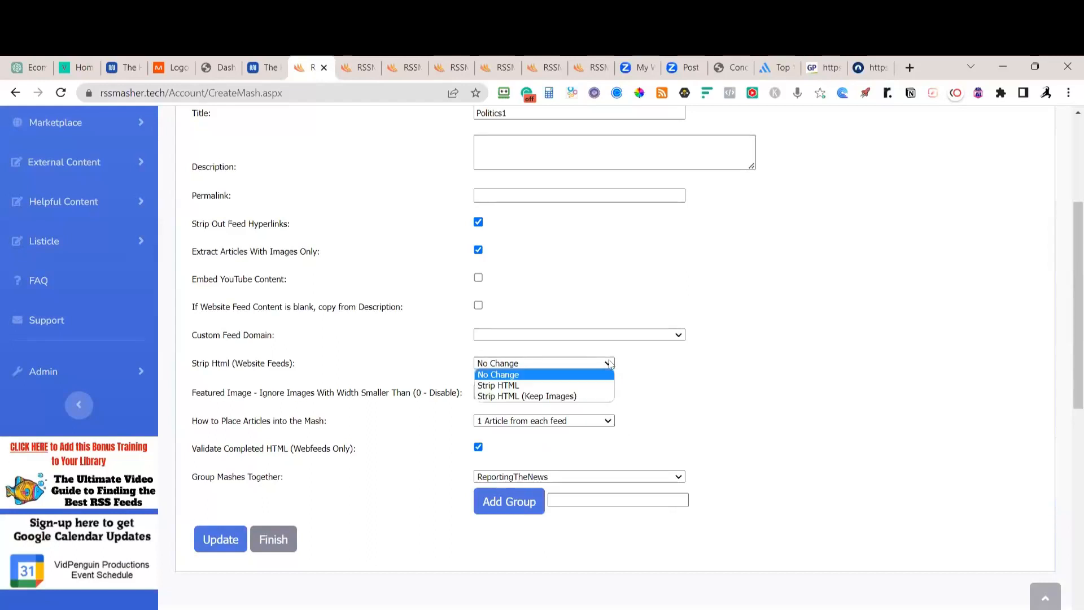
left_click(542, 396)
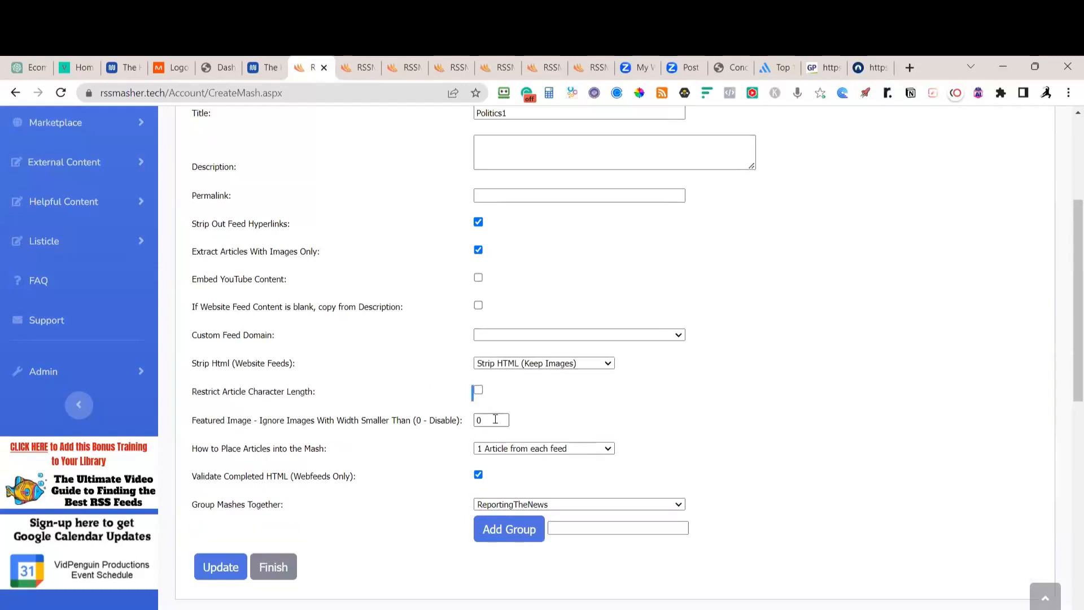
left_click(479, 391)
left_click(501, 421)
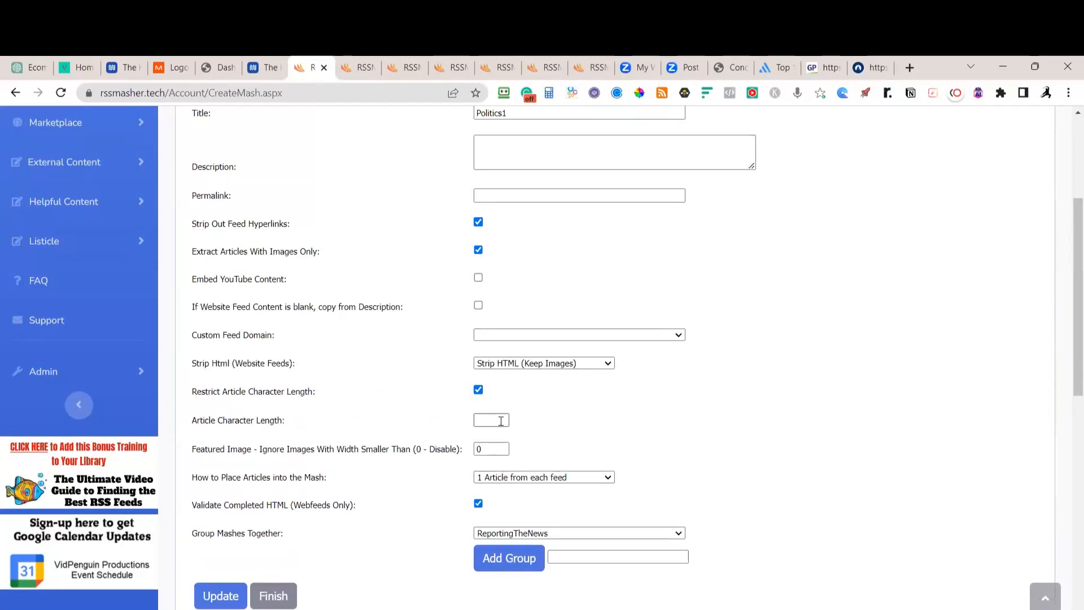
left_click(500, 422)
type("3000")
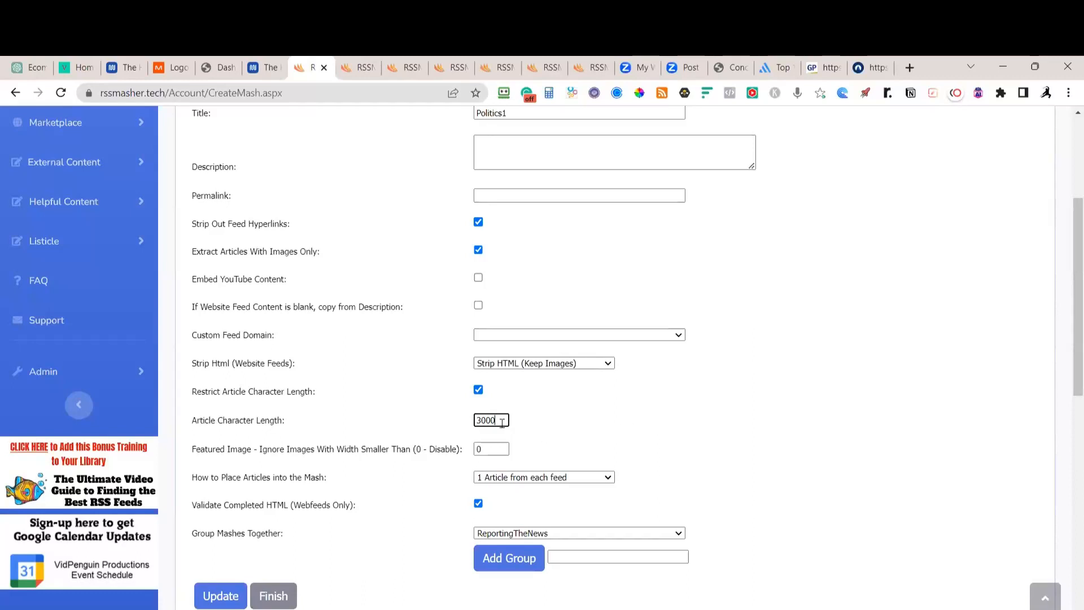
Revert HTML stripping to No Change and reconfirm '1 Article from each feed' placement
left_click(587, 366)
left_click(554, 374)
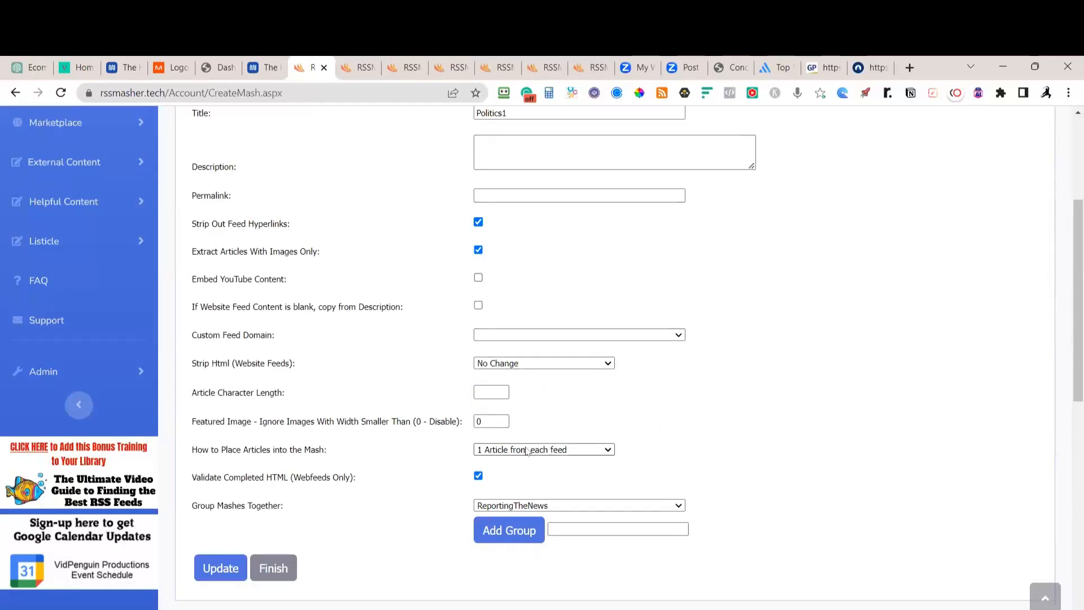
left_click(611, 451)
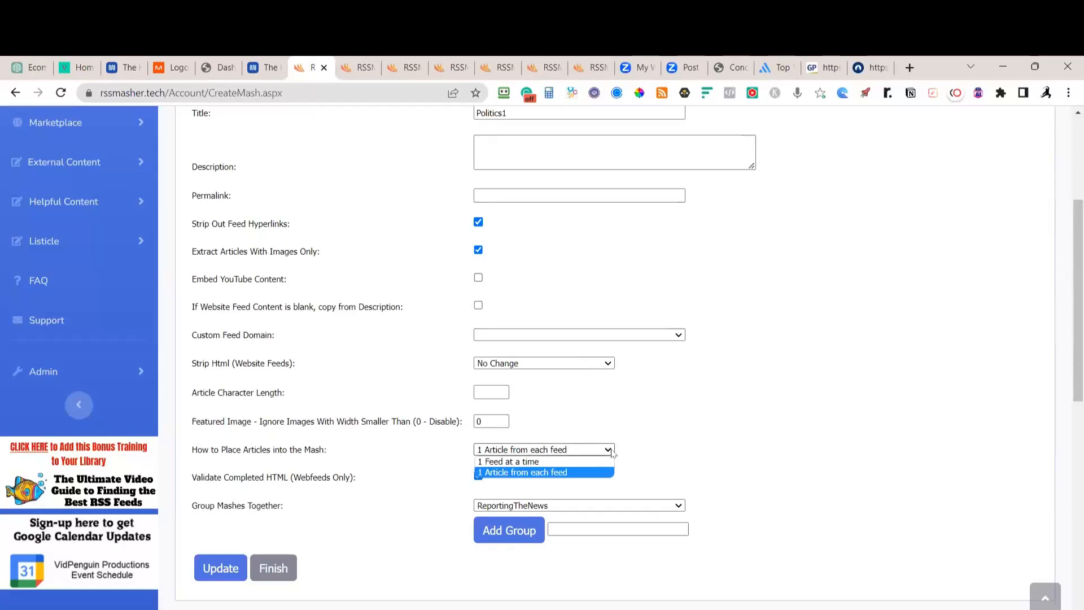
left_click(536, 462)
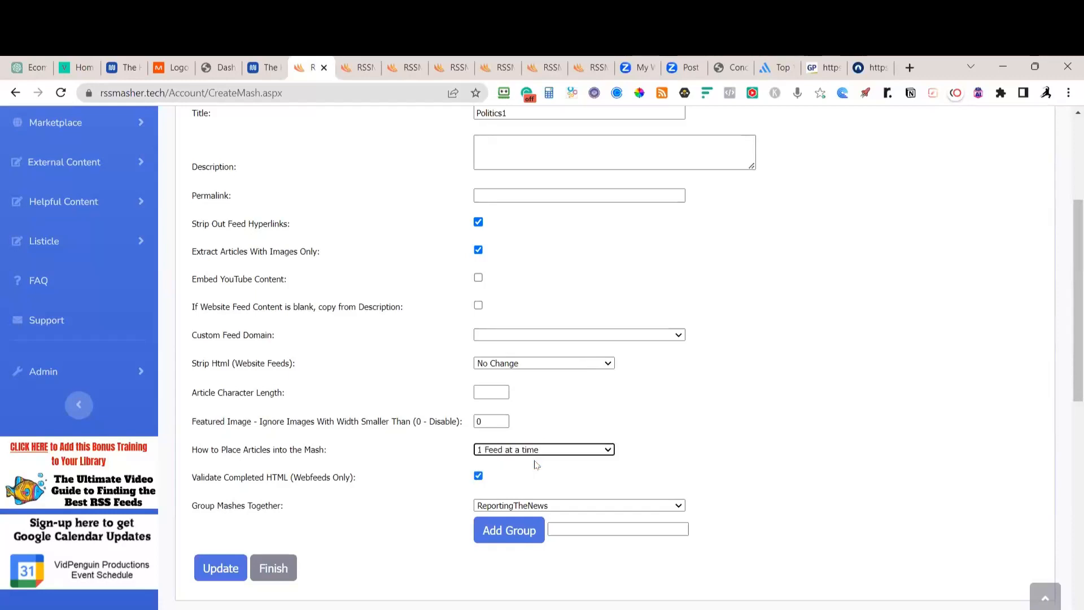
left_click(579, 450)
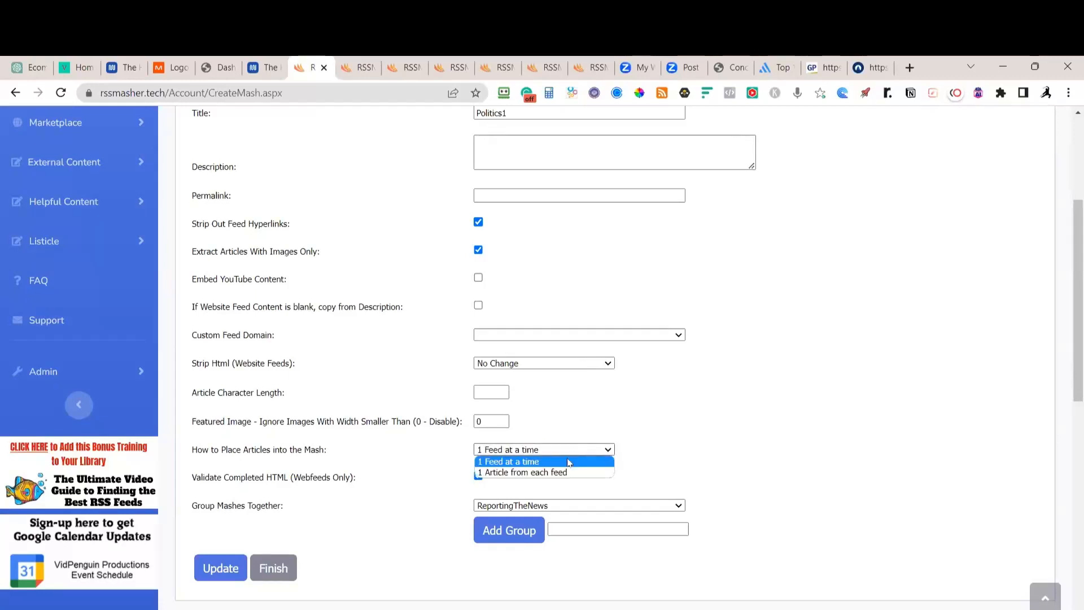
left_click(552, 470)
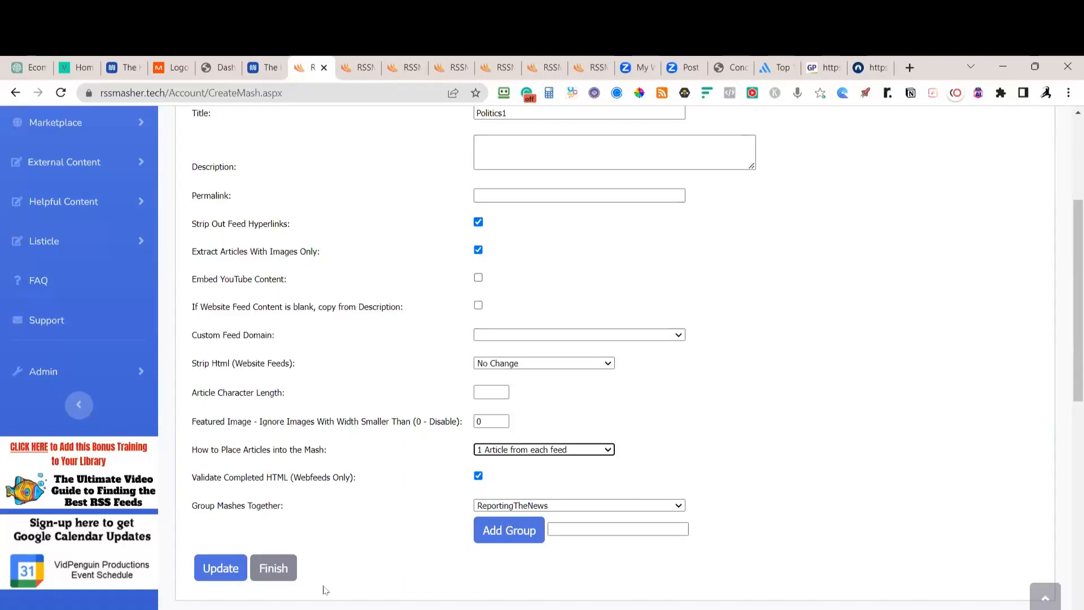
Save Politics1, build myfeed_7252.xml, and activate mash 7252 under ReportingTheNews
left_click(222, 572)
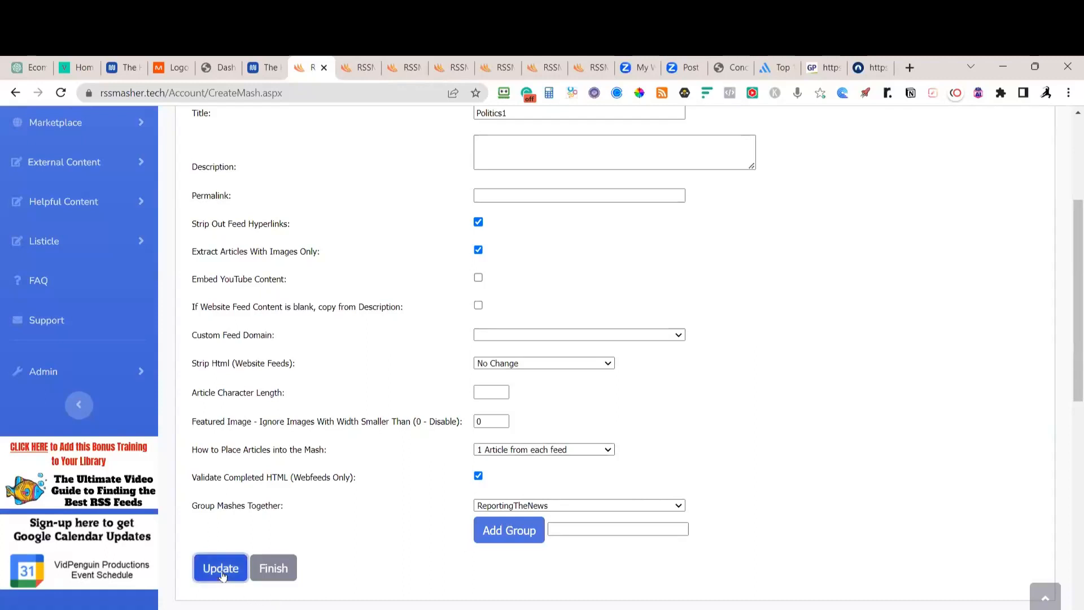
scroll(917, 350, "up", 3)
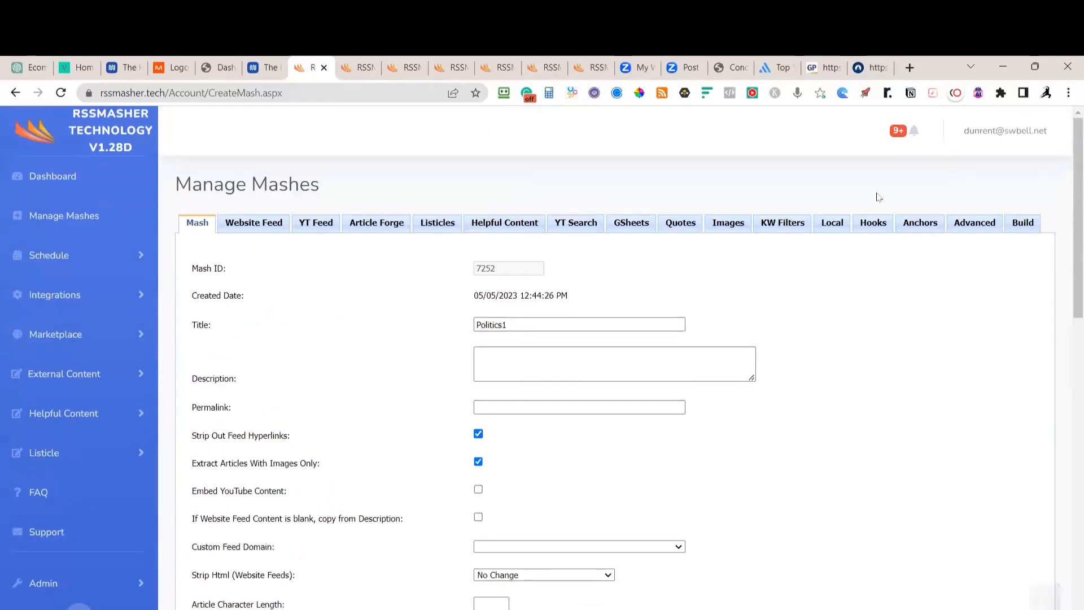
left_click(1025, 225)
left_click(204, 316)
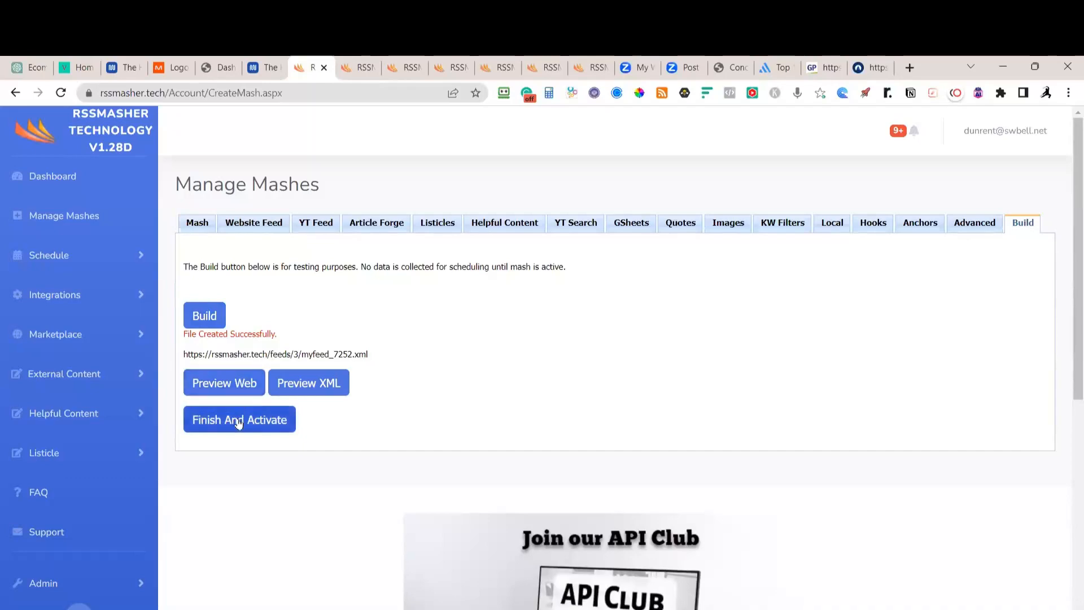
left_click(238, 419)
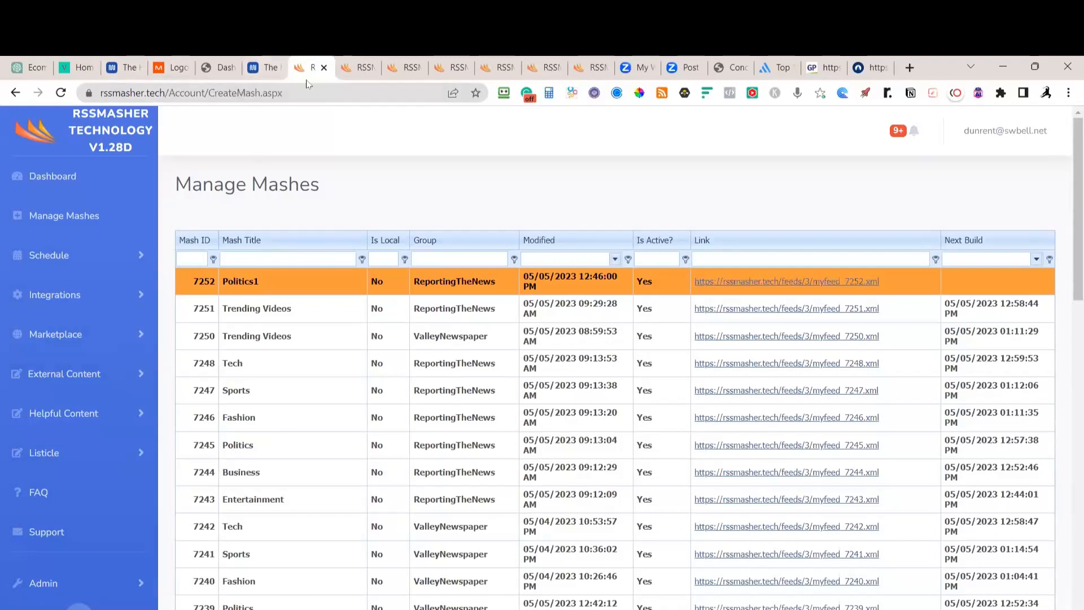
Clone the Politics schedule from Manage Schedules, creating inactive schedule 5044 'Copy - Politics'
left_click(52, 257)
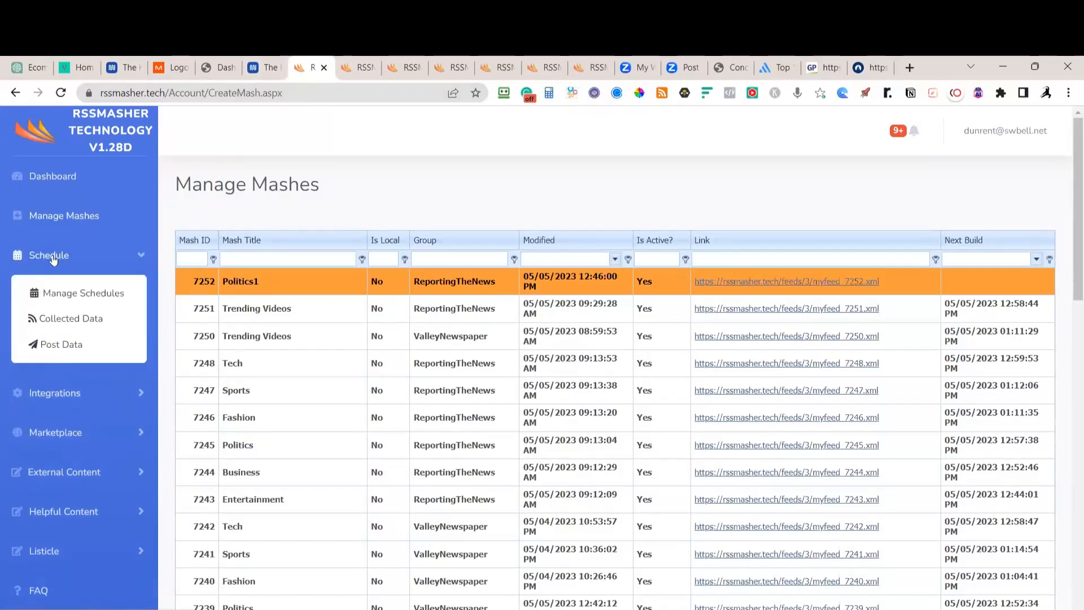
left_click(78, 298)
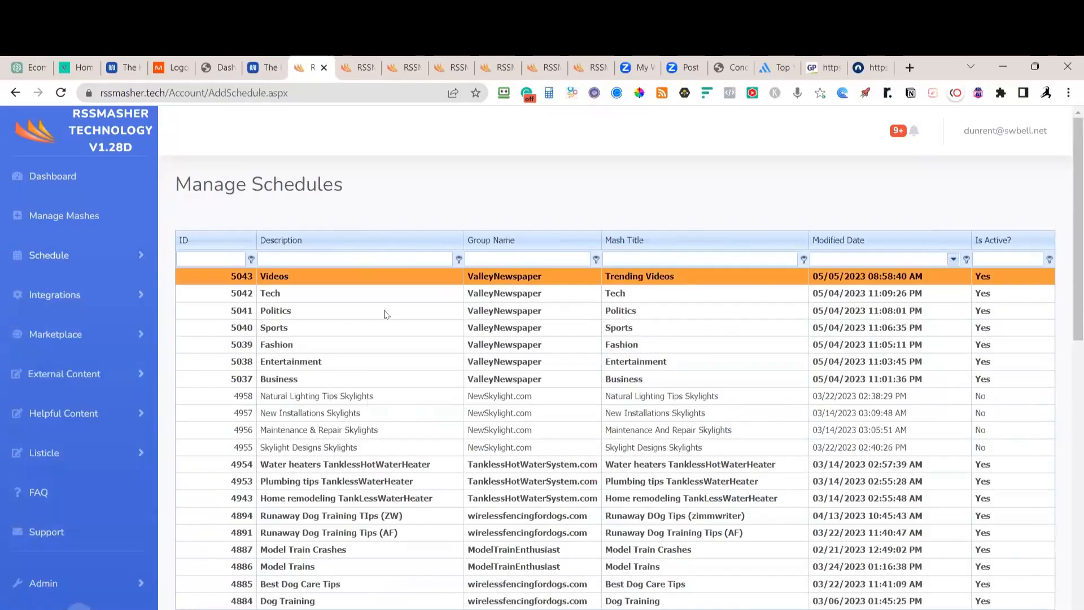
left_click(496, 316)
scroll(409, 436, "down", 4)
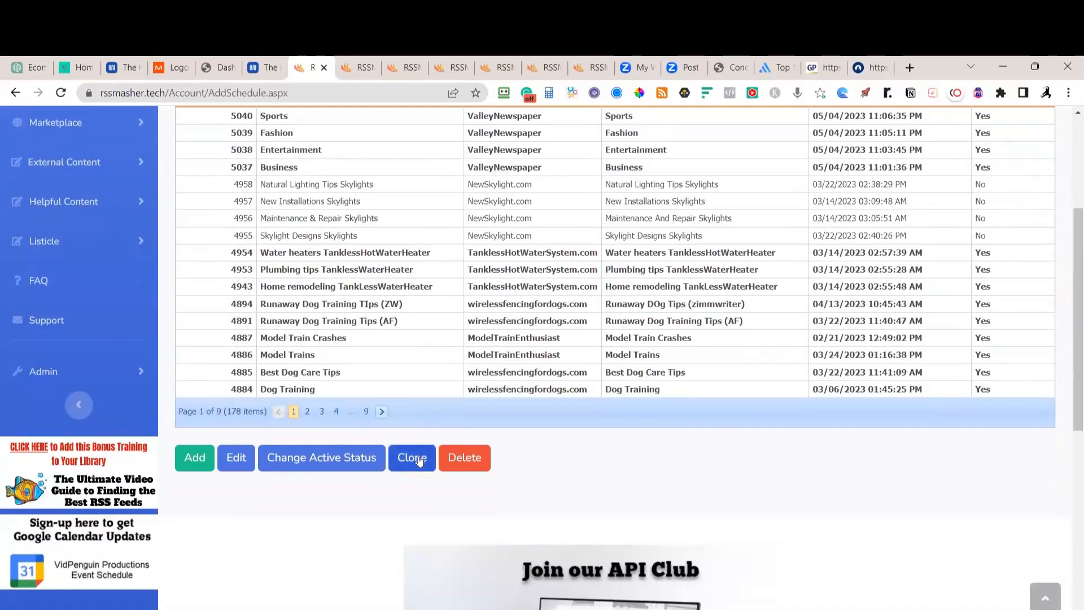
left_click(419, 463)
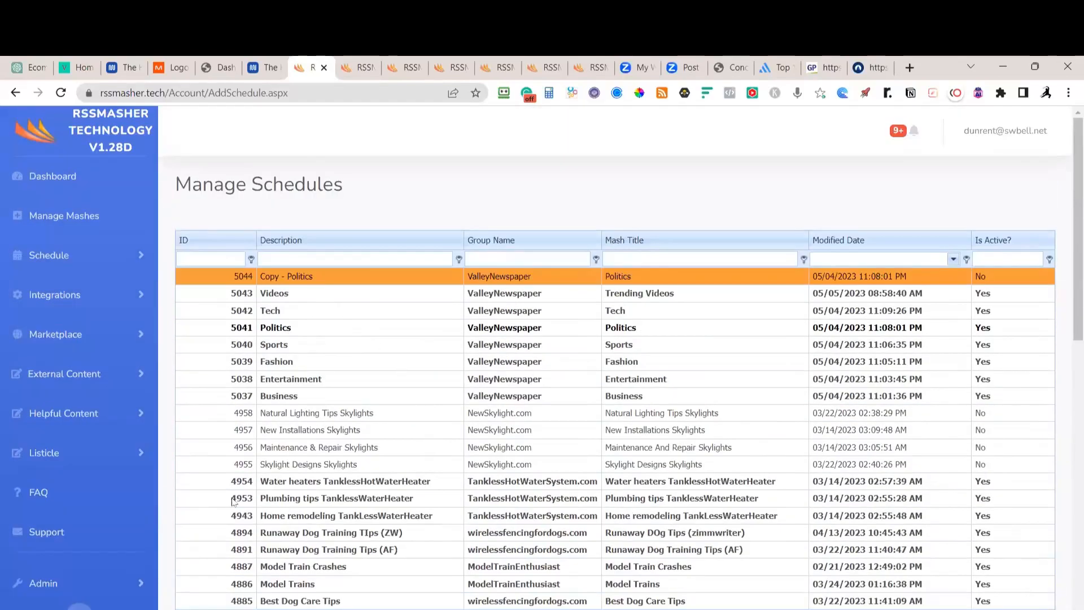
scroll(233, 501, "down", 5)
Edit schedule 5044, assigning it to the ReportingTheNews group and the Politics mash
left_click(240, 528)
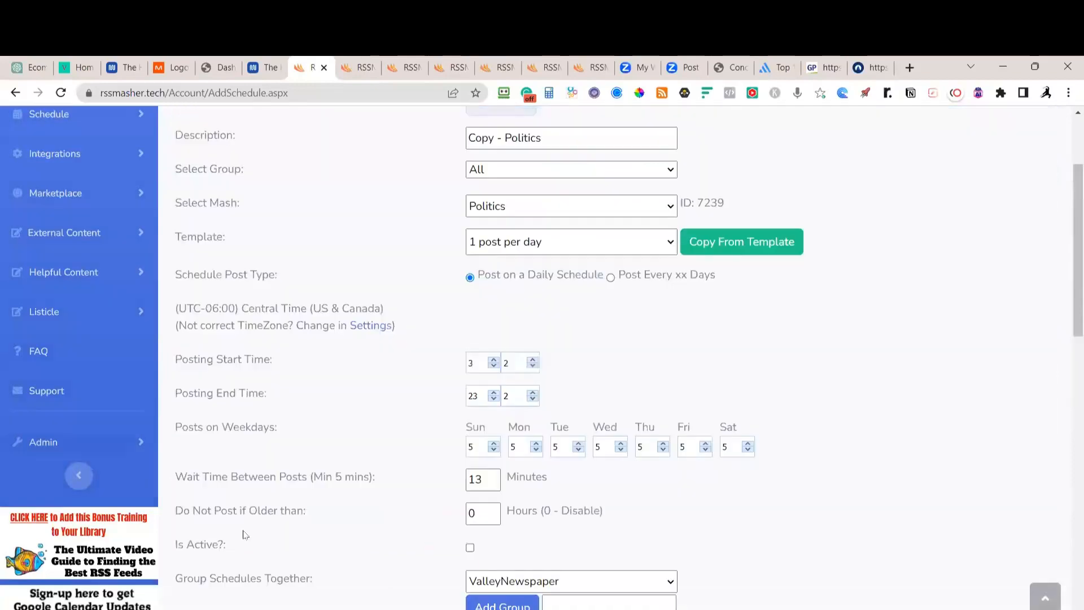
scroll(266, 516, "up", 3)
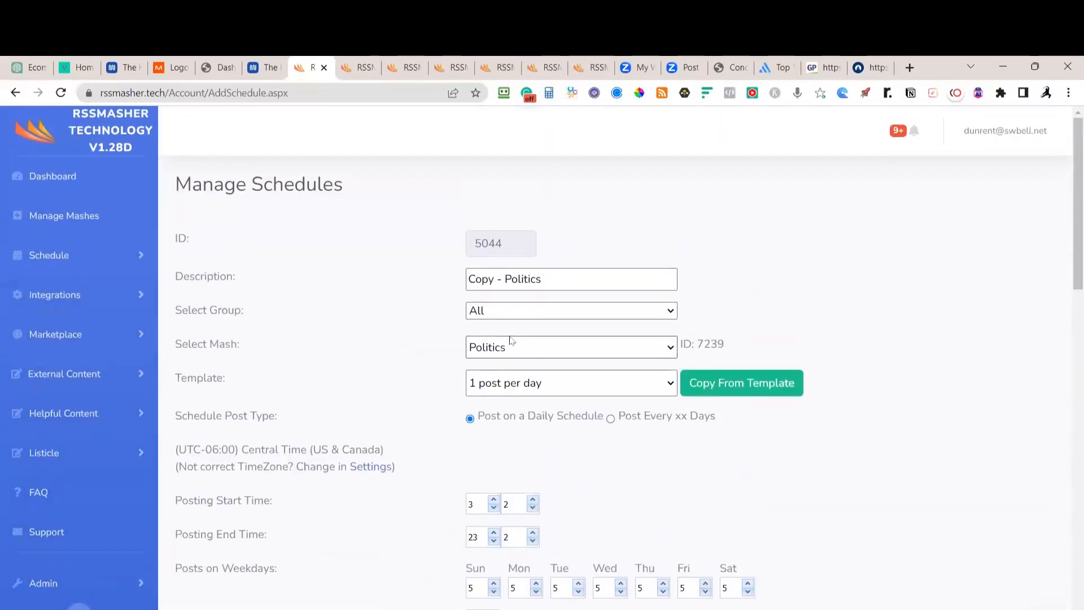
left_click(518, 312)
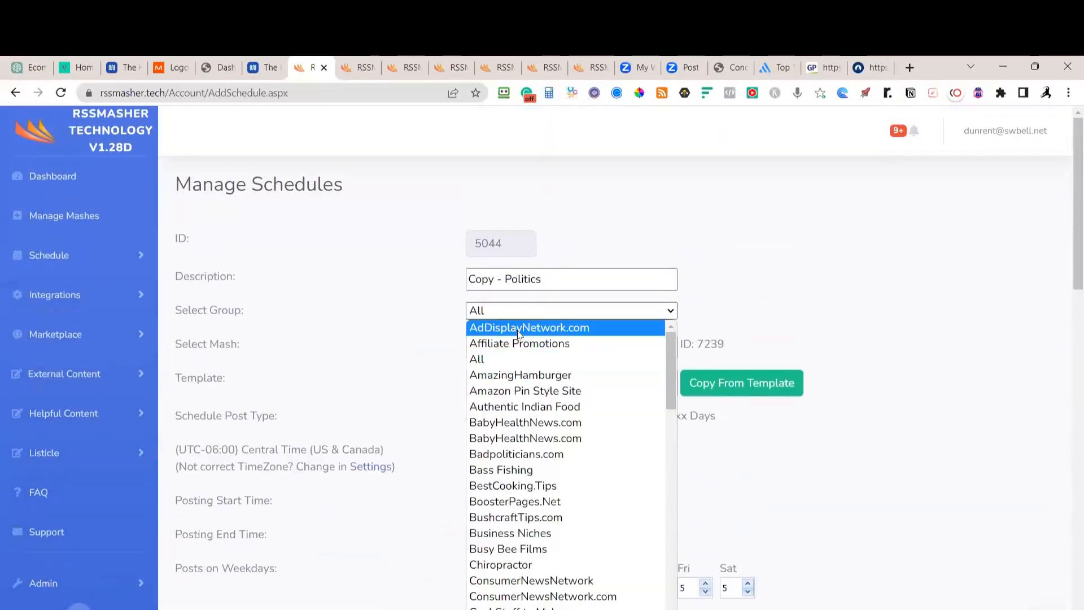
scroll(520, 346, "down", 10)
scroll(520, 345, "down", 5)
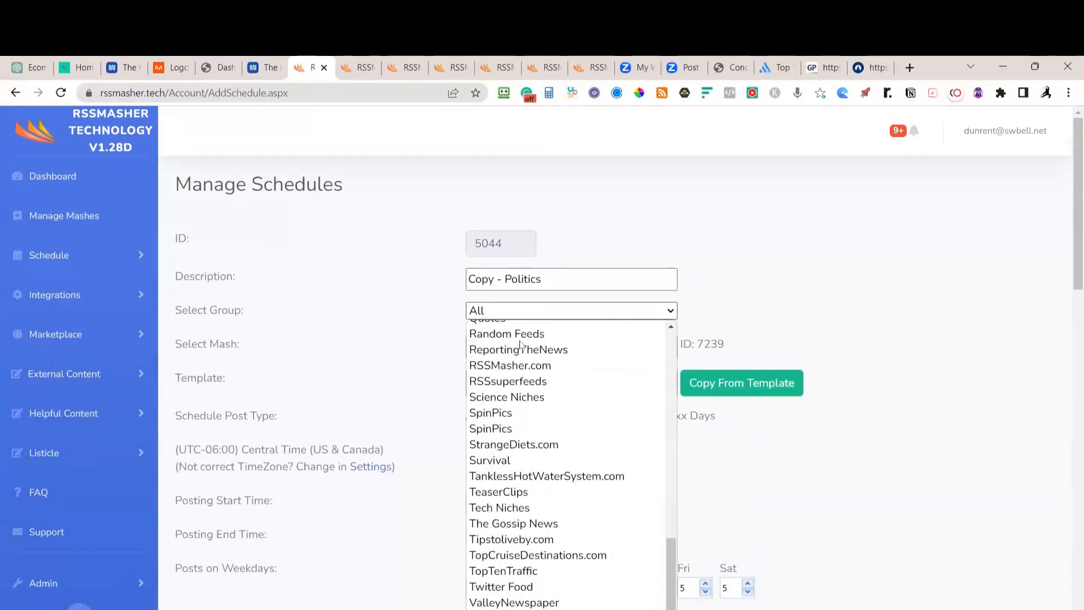
scroll(520, 346, "up", 3)
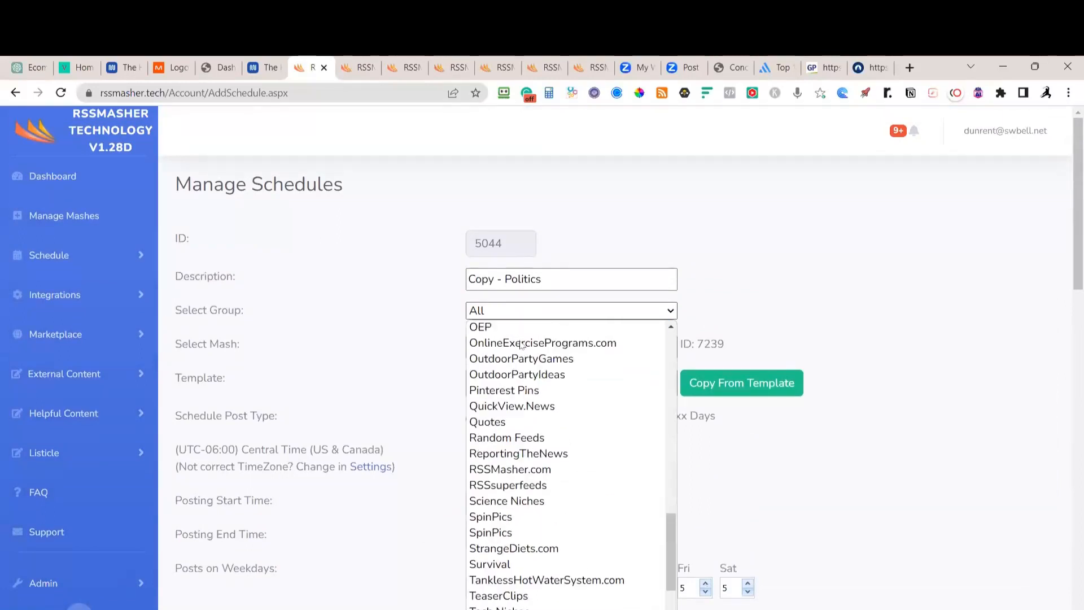
left_click(513, 453)
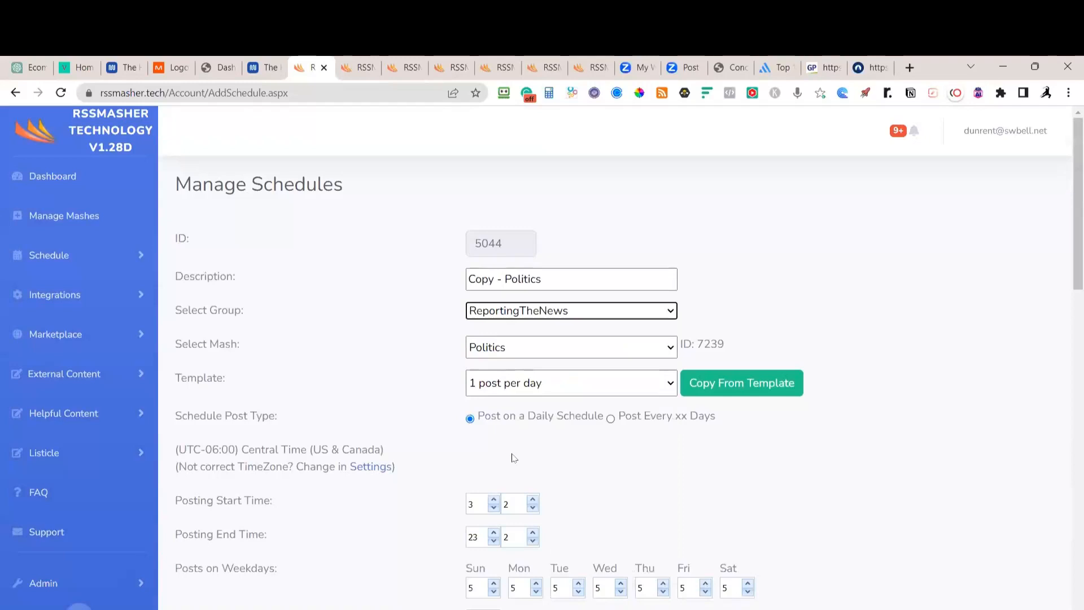
left_click(511, 347)
left_click(497, 414)
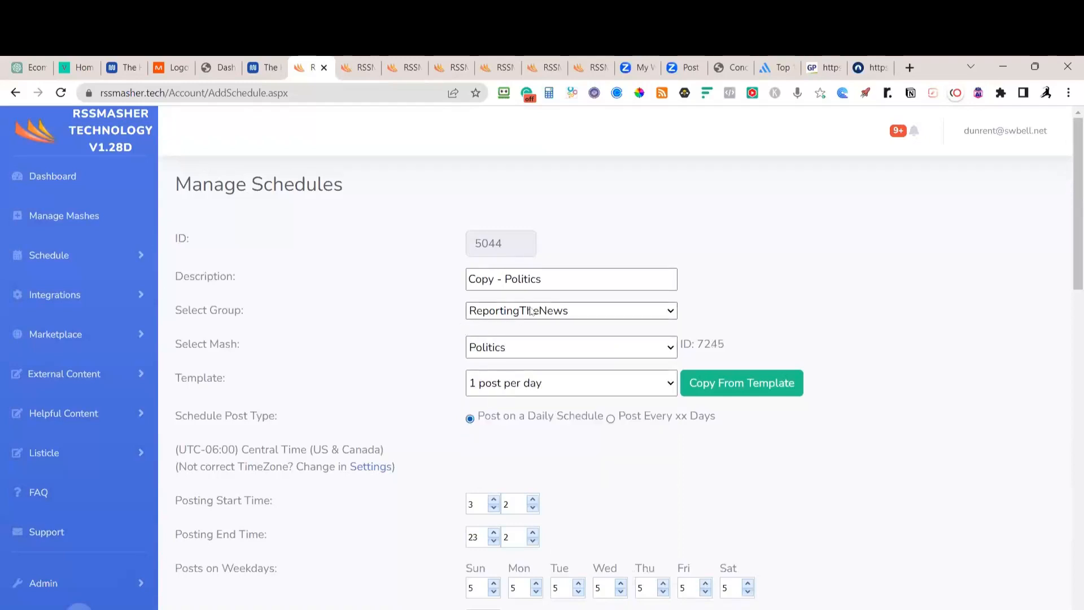
Rename the description to 'Politics', group it with ReportingTheNews, and save
left_click(504, 279)
left_click_drag(485, 278, 412, 280)
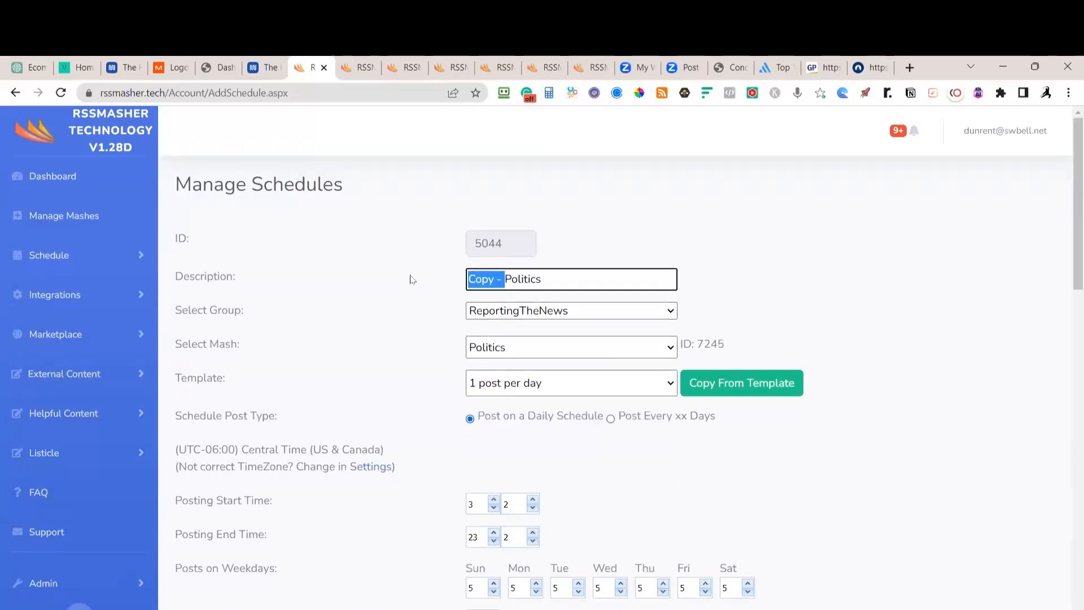
key("BackSpace")
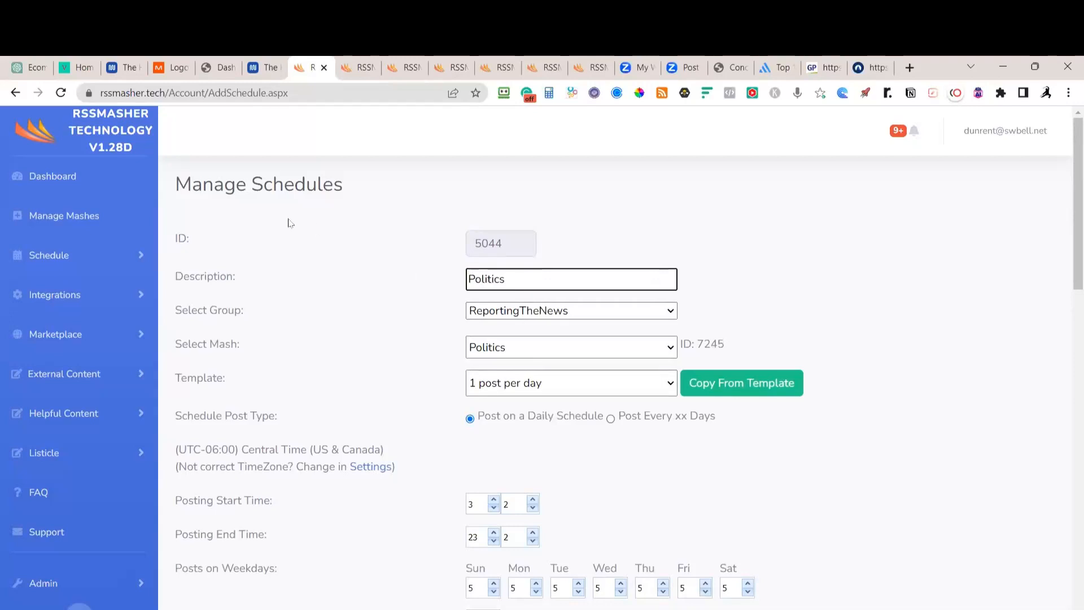
scroll(575, 431, "down", 3)
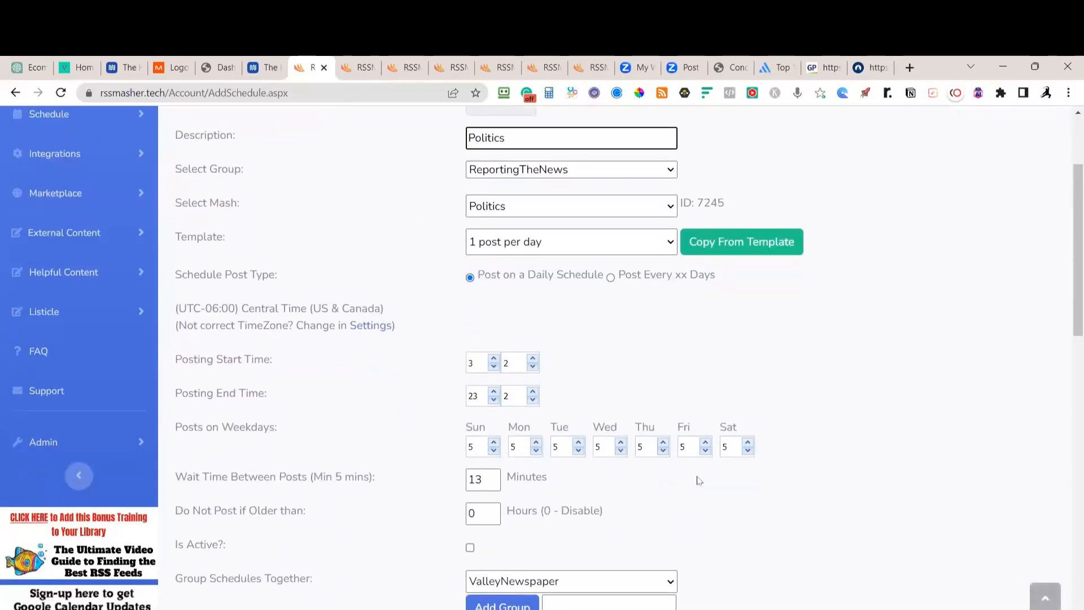
scroll(701, 479, "down", 2)
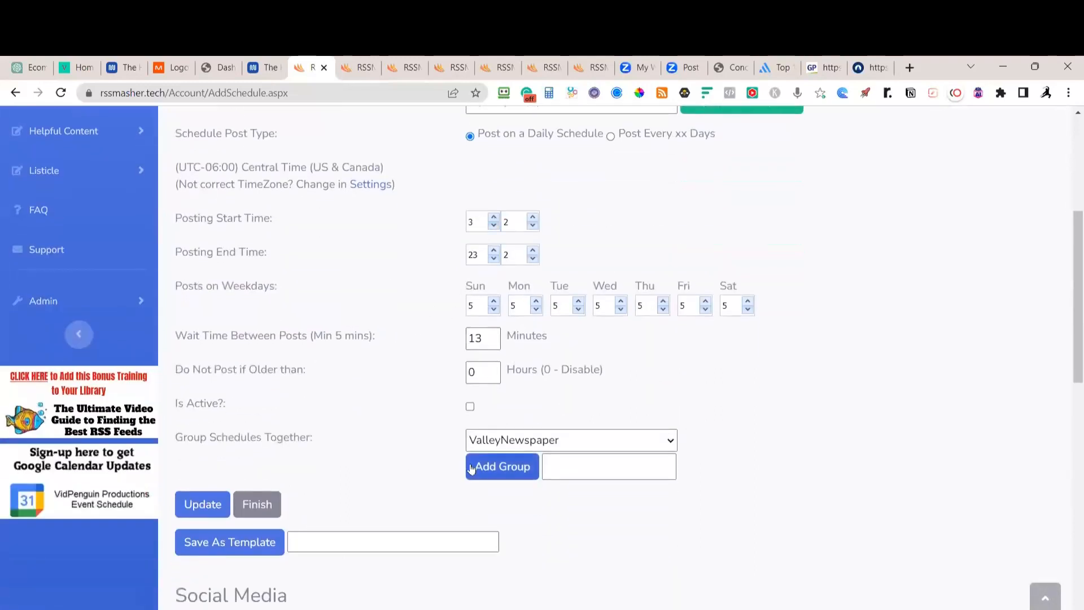
left_click(575, 444)
scroll(564, 417, "down", 1)
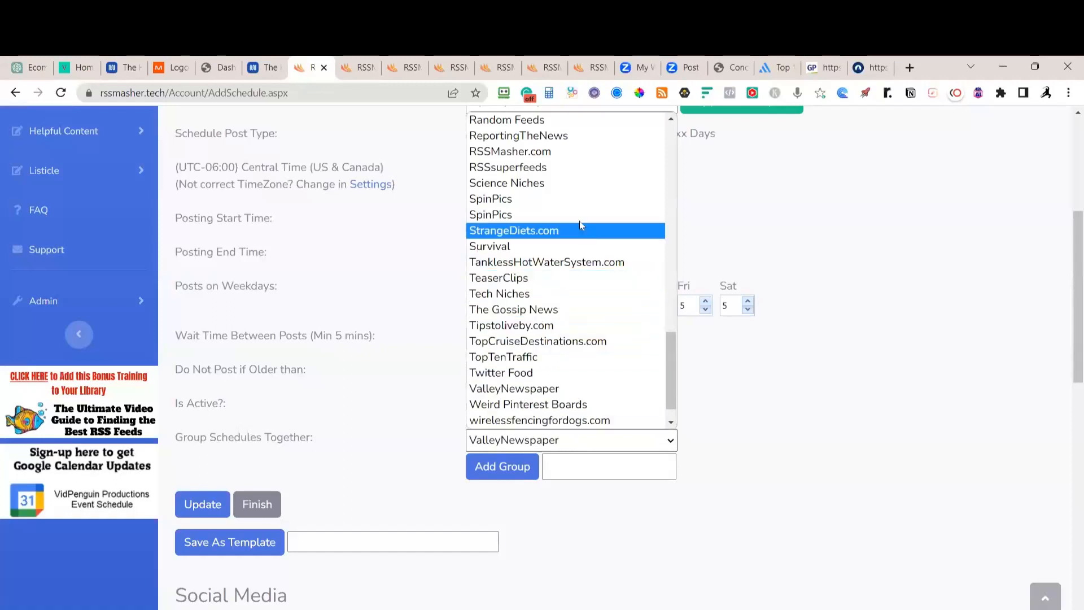
left_click(564, 135)
left_click(194, 508)
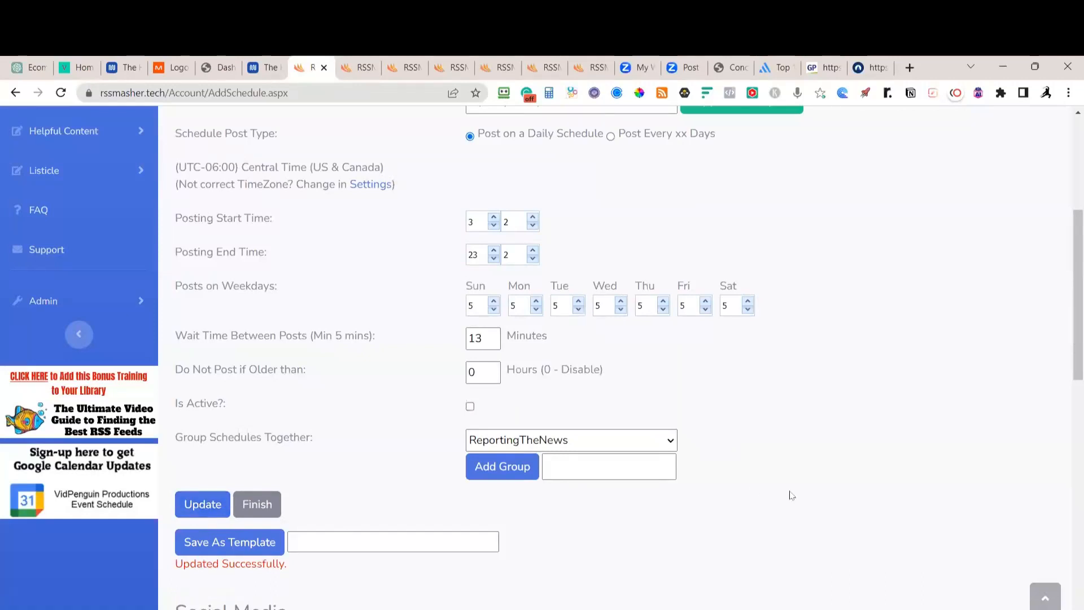
Retarget the WordPress entry to ReportingTheNews with the Politics category
scroll(792, 495, "down", 3)
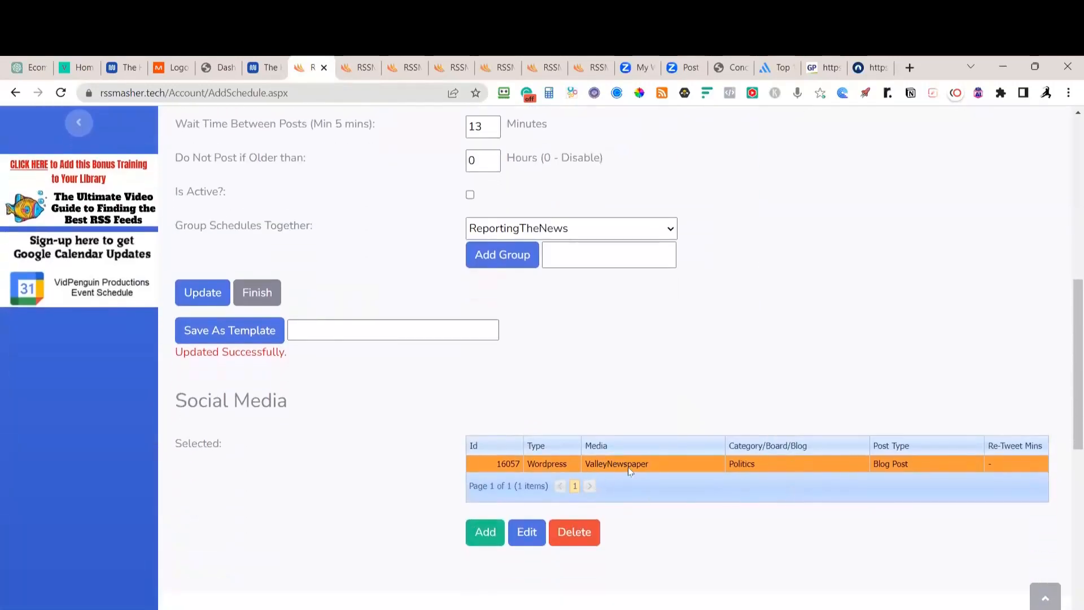
left_click(527, 534)
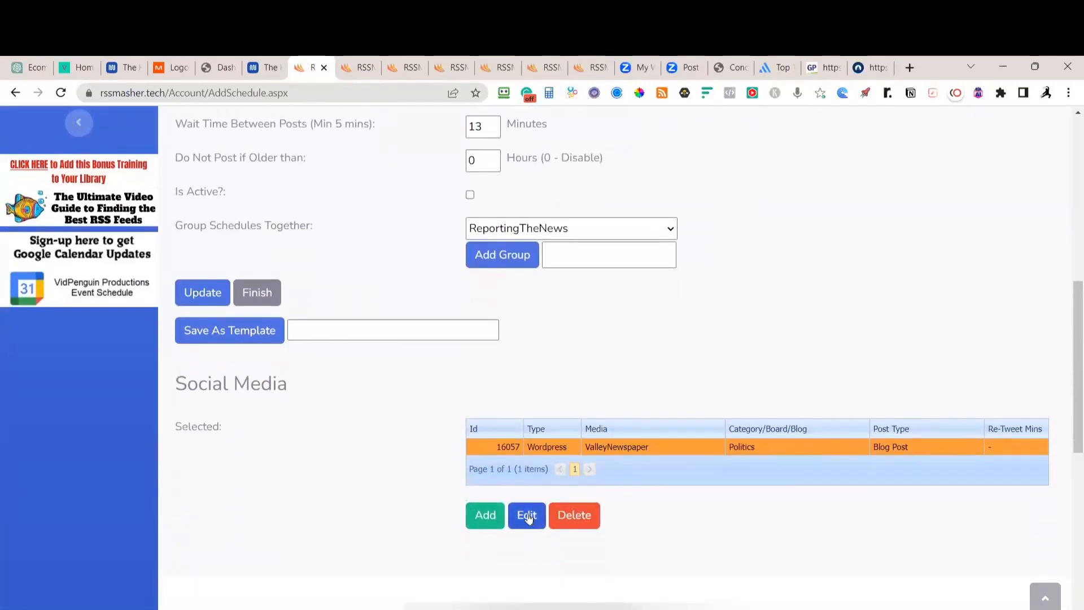
scroll(687, 486, "down", 4)
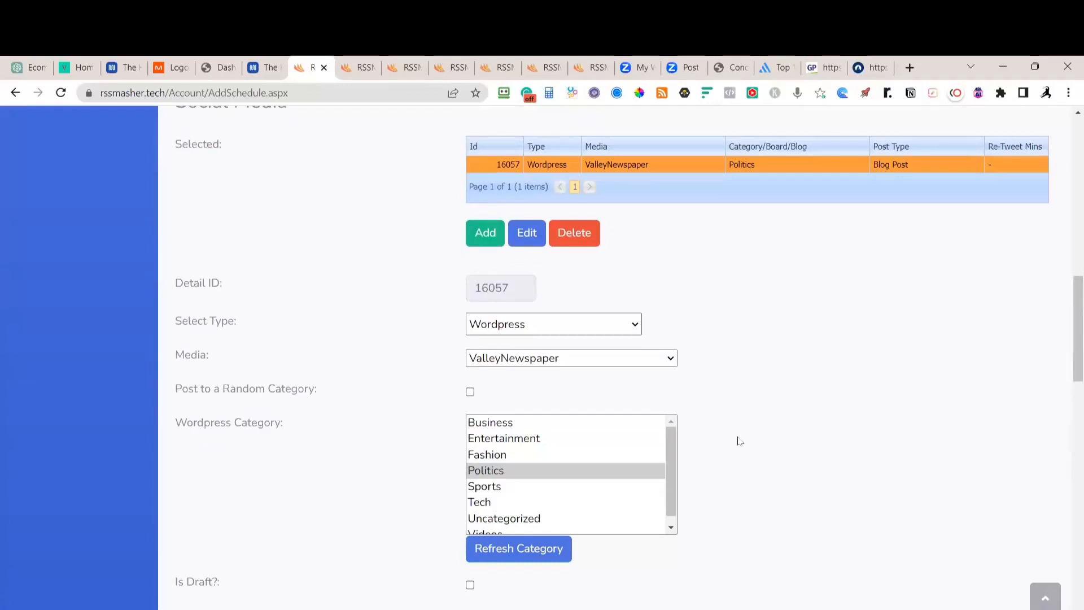
left_click(672, 358)
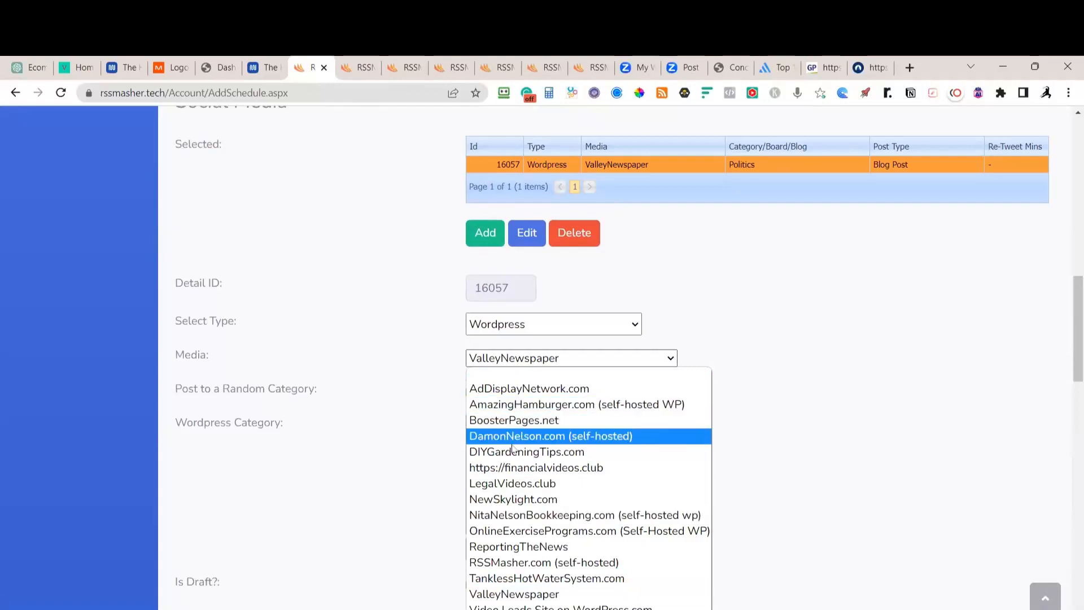
left_click(502, 547)
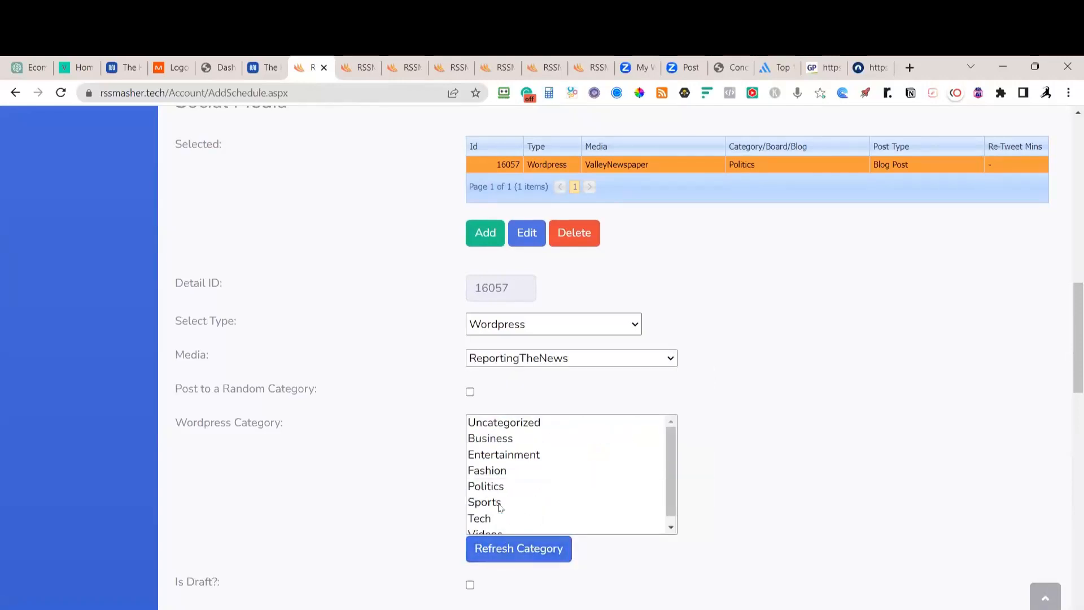
left_click(493, 486)
Enable first-image featured, upload all images, full content, exclude first image, and 3 Rite.ly tags
scroll(767, 468, "down", 4)
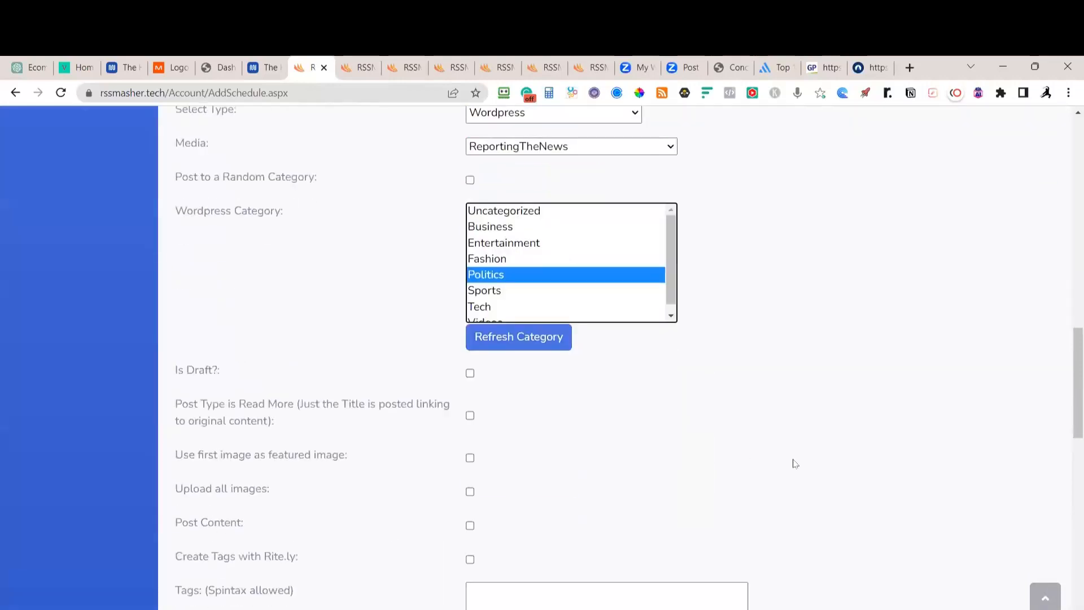
left_click(476, 461)
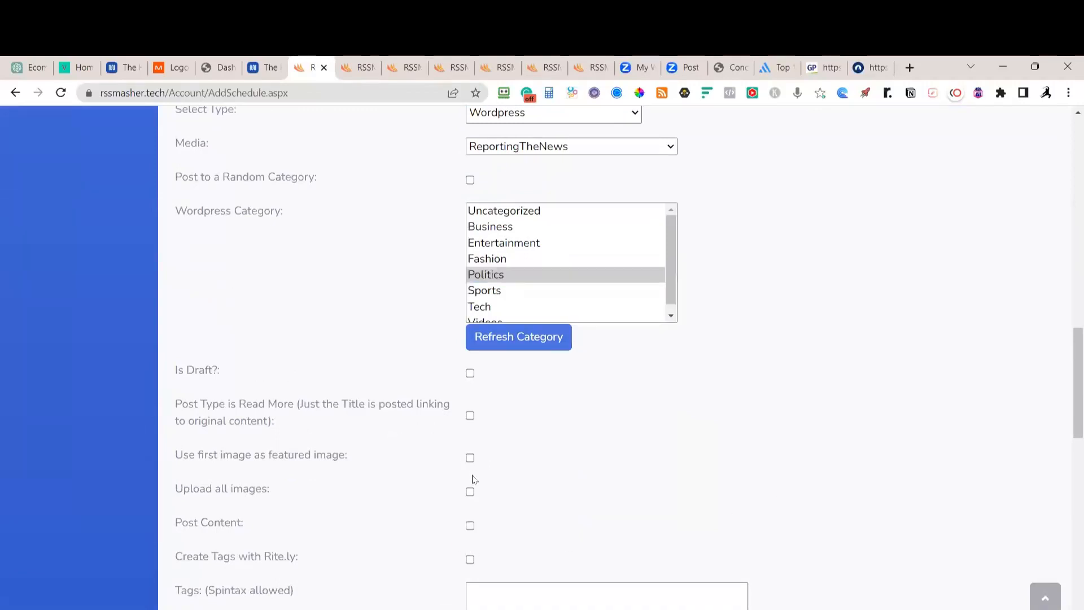
left_click(470, 458)
left_click(471, 492)
left_click(470, 559)
scroll(197, 477, "down", 3)
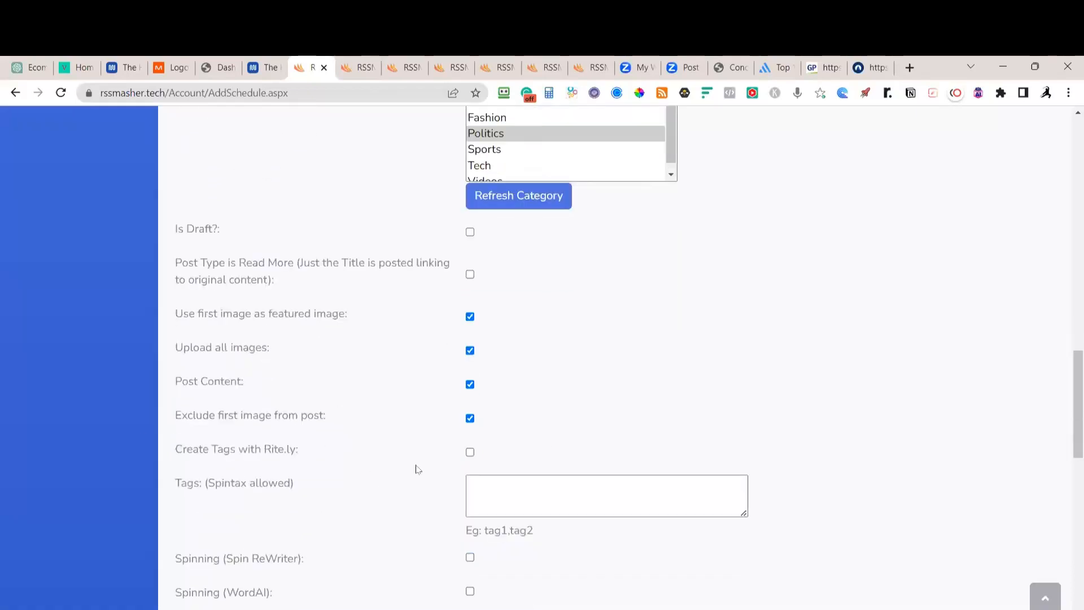
left_click(471, 452)
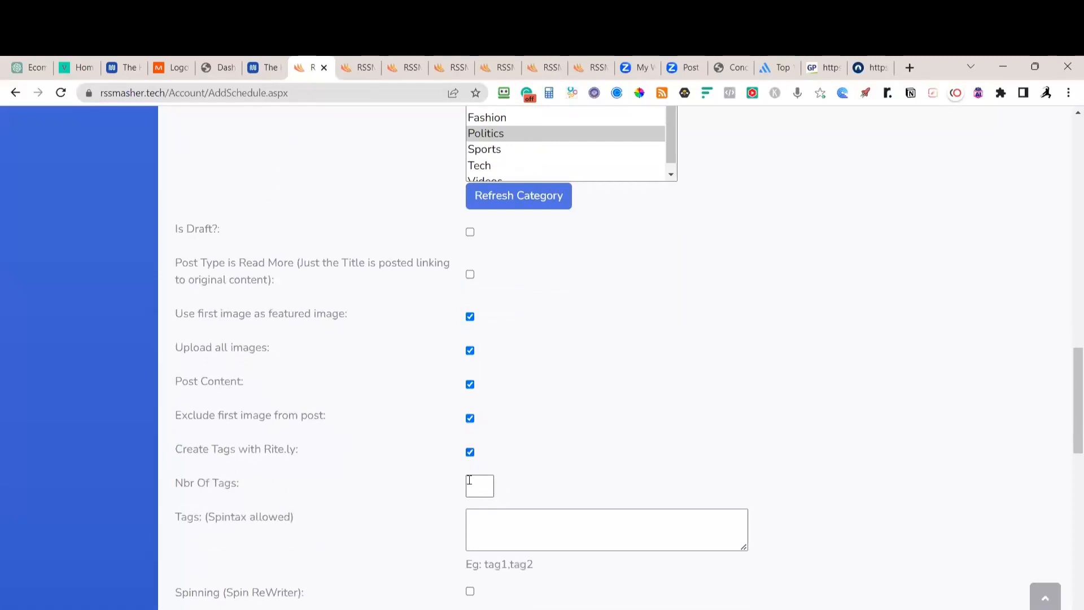
left_click(477, 484)
type("3")
Enable Omega indexing and SILO, pick the Smart Crop 16:9 (1200x630) banner, and save
scroll(610, 391, "down", 4)
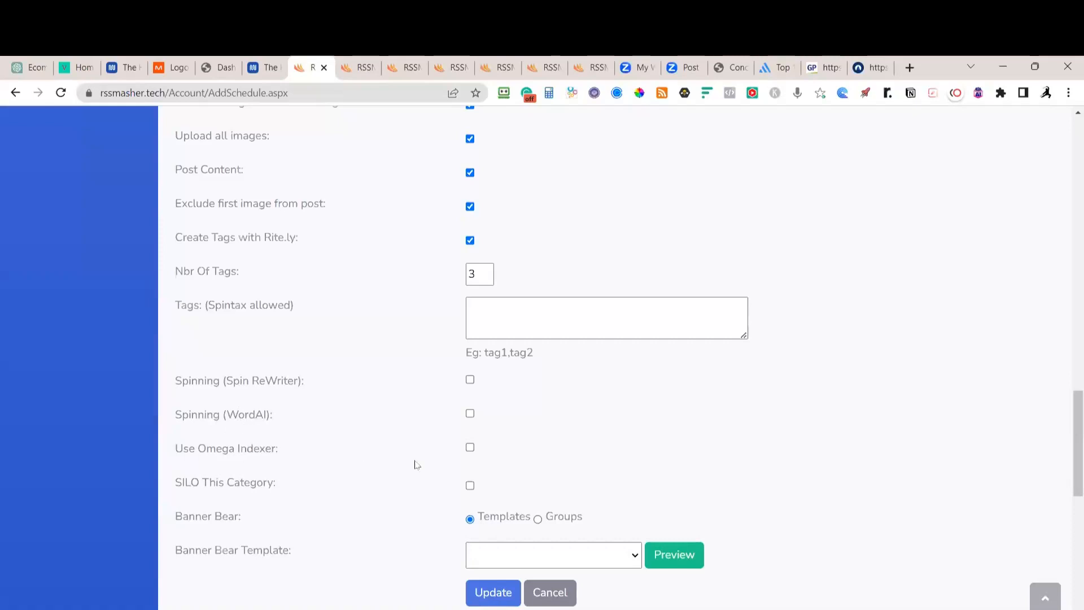
left_click(470, 447)
left_click(470, 486)
left_click(499, 566)
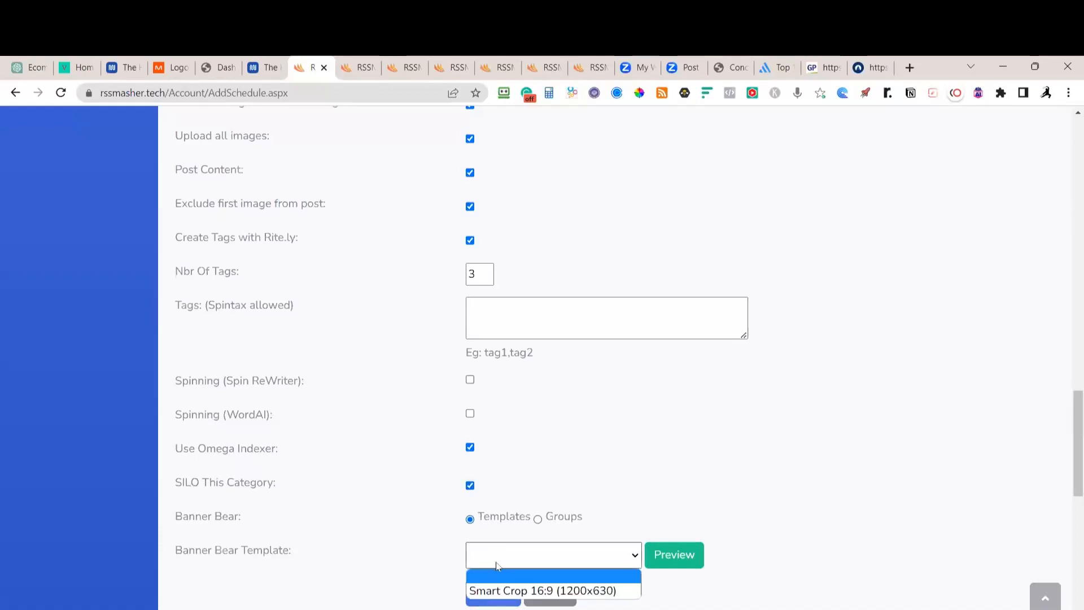
left_click(500, 591)
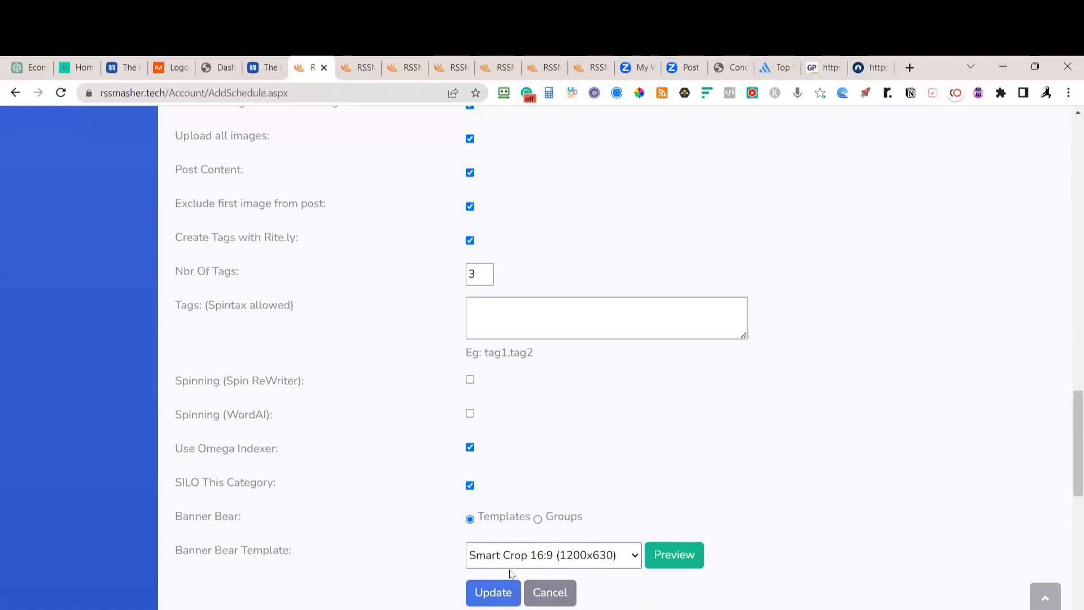
left_click(493, 593)
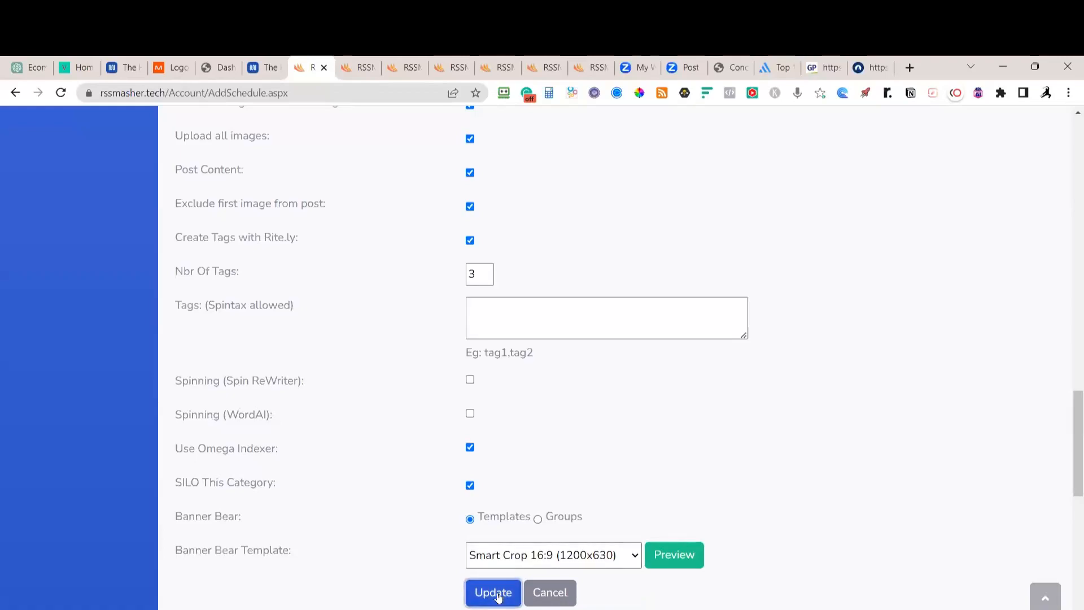
scroll(364, 582, "up", 10)
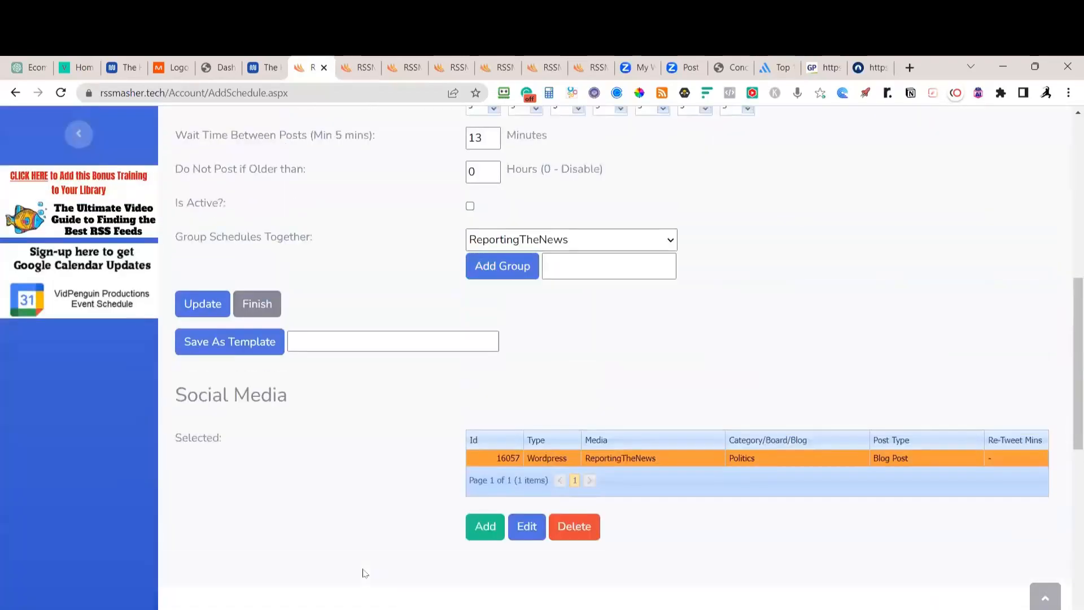
Add a new social media posting with Booster Pages as its type
left_click(480, 529)
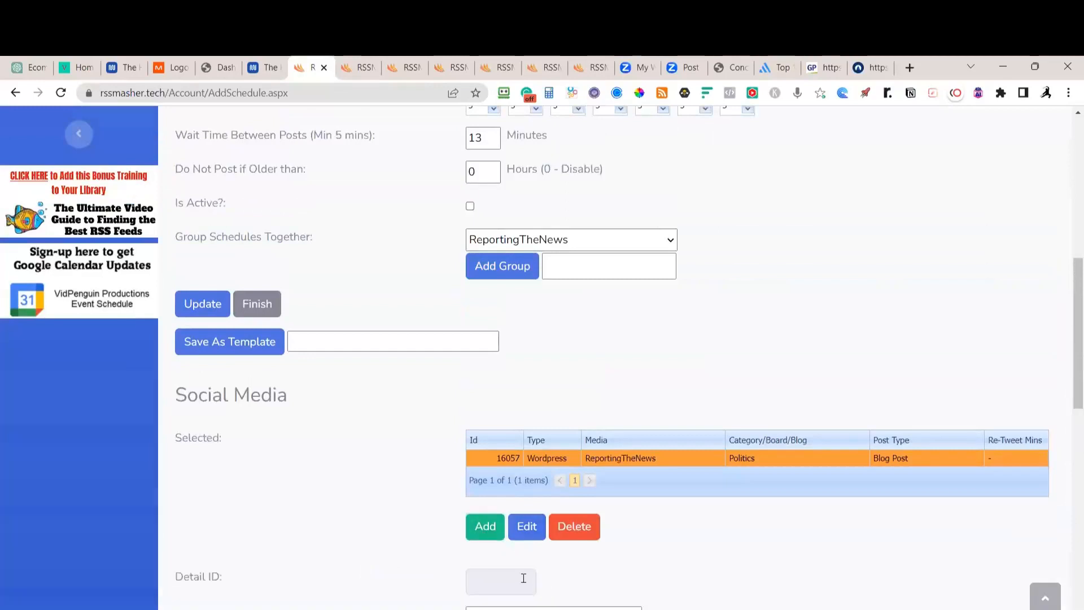
scroll(531, 559, "down", 6)
left_click(520, 265)
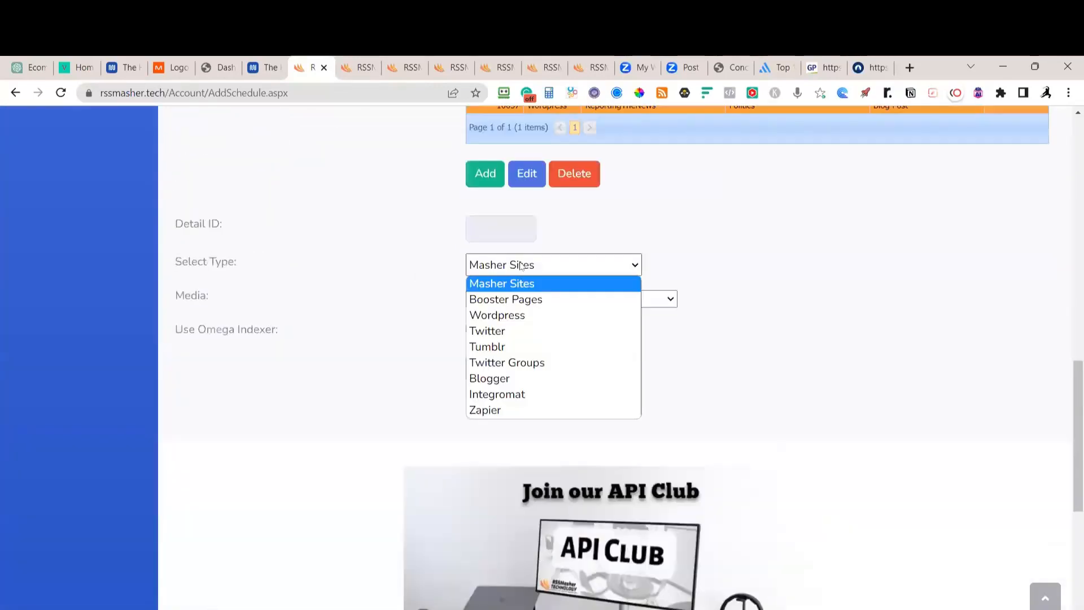
left_click(513, 300)
left_click(579, 303)
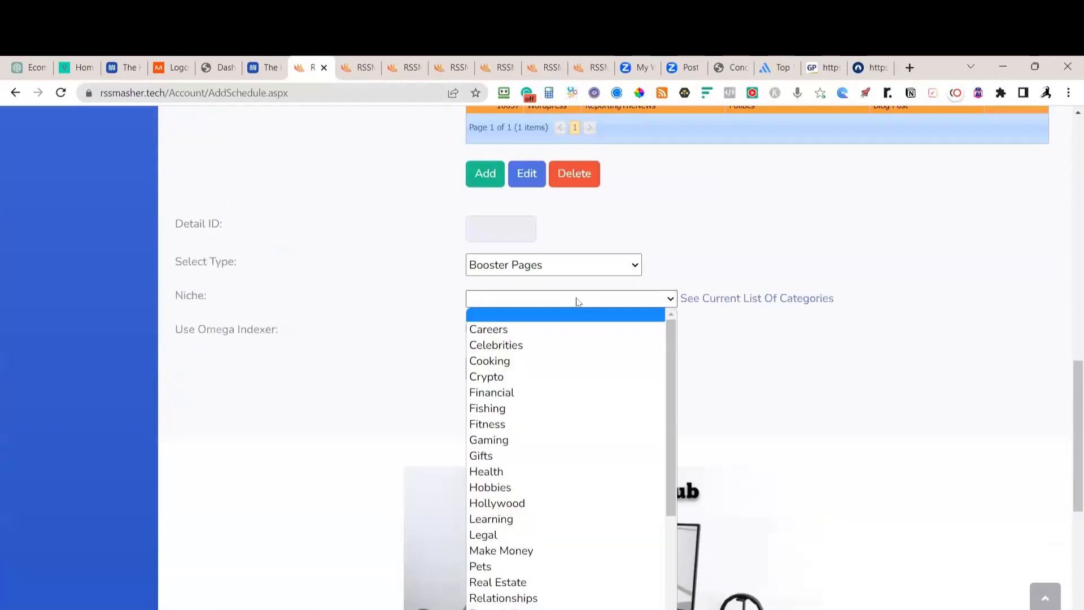
scroll(564, 373, "down", 3)
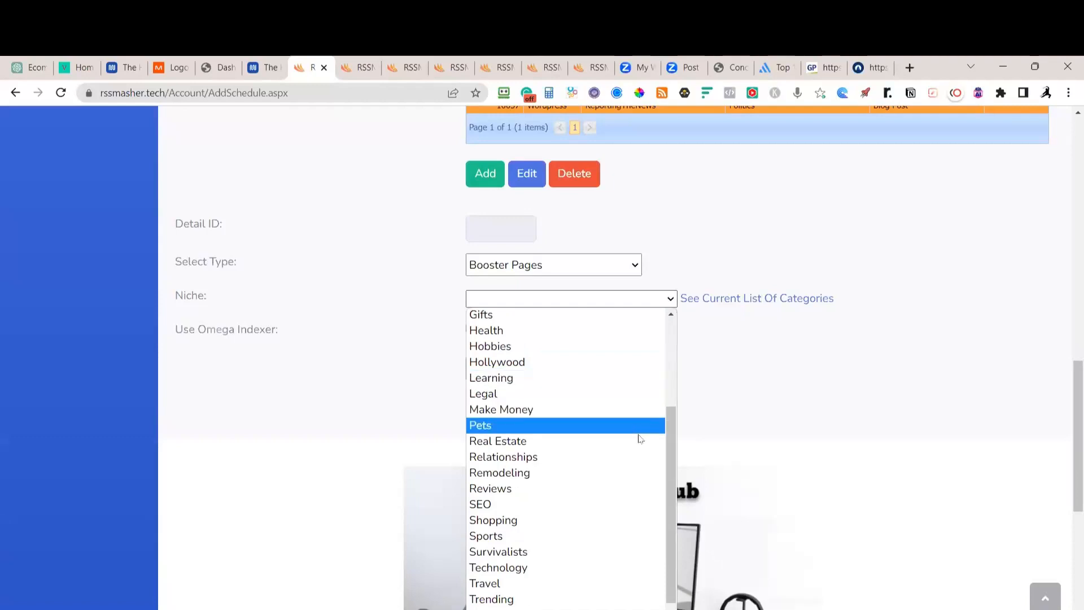
left_click_drag(670, 458, 665, 366)
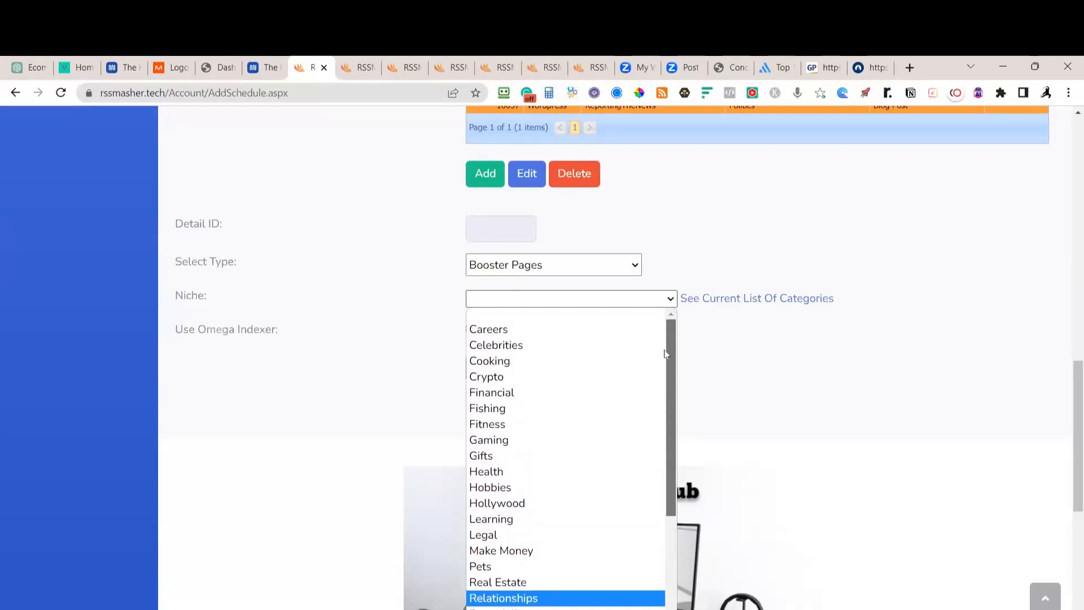
Confirm Booster Pages, choose the Celebrities niche, and view the Booster Pages category list
left_click(614, 268)
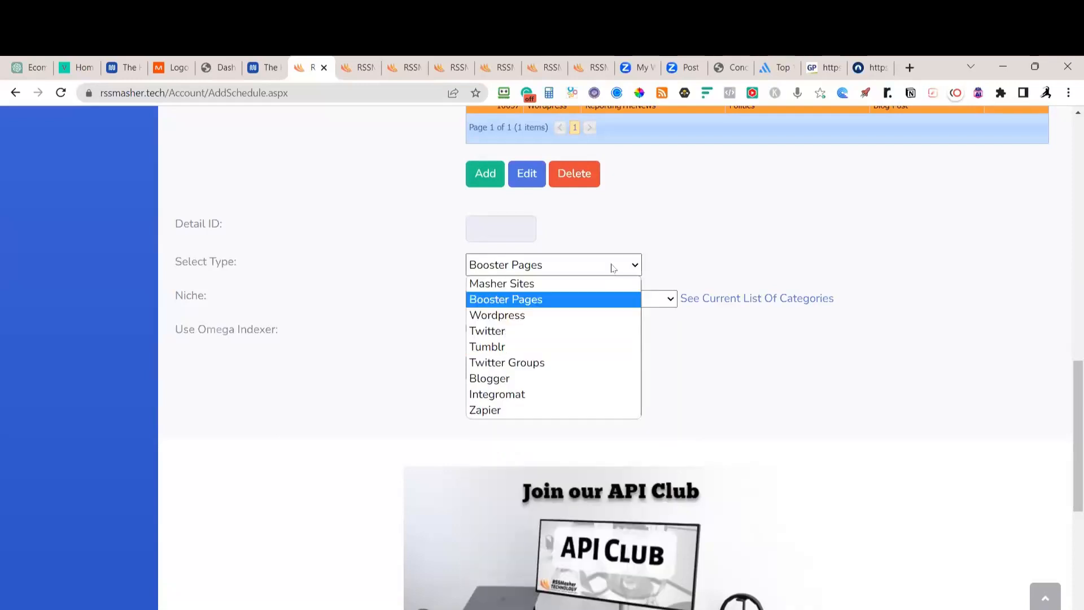
left_click(552, 300)
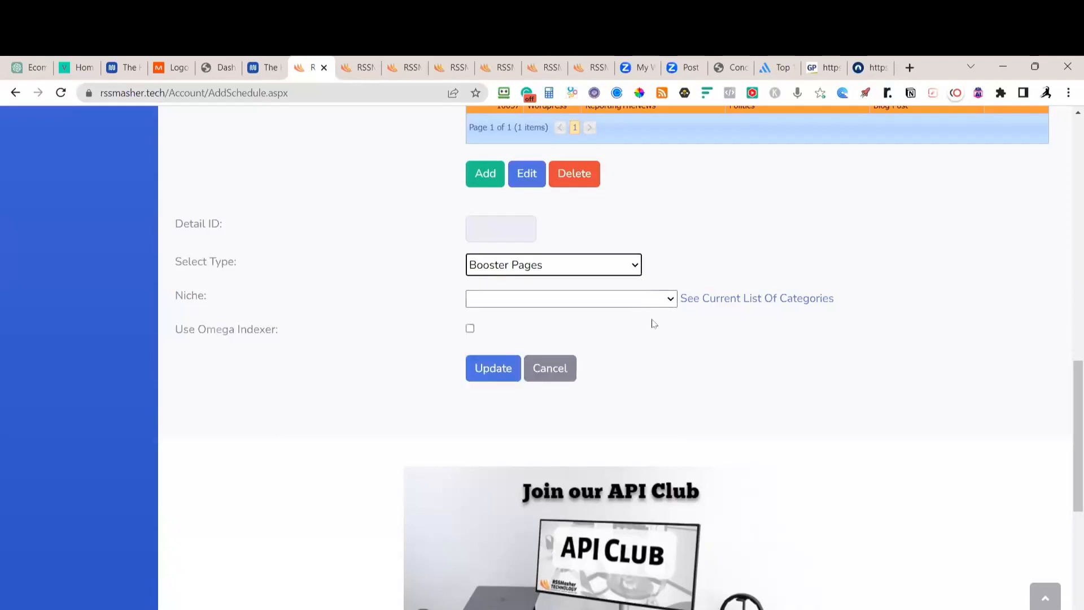
left_click(670, 298)
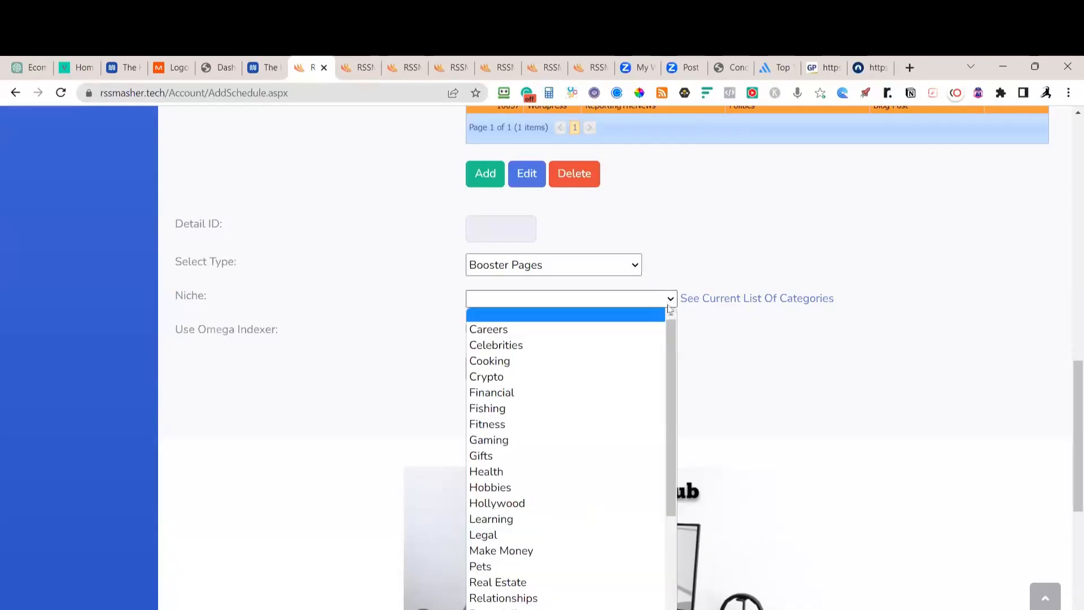
left_click(502, 345)
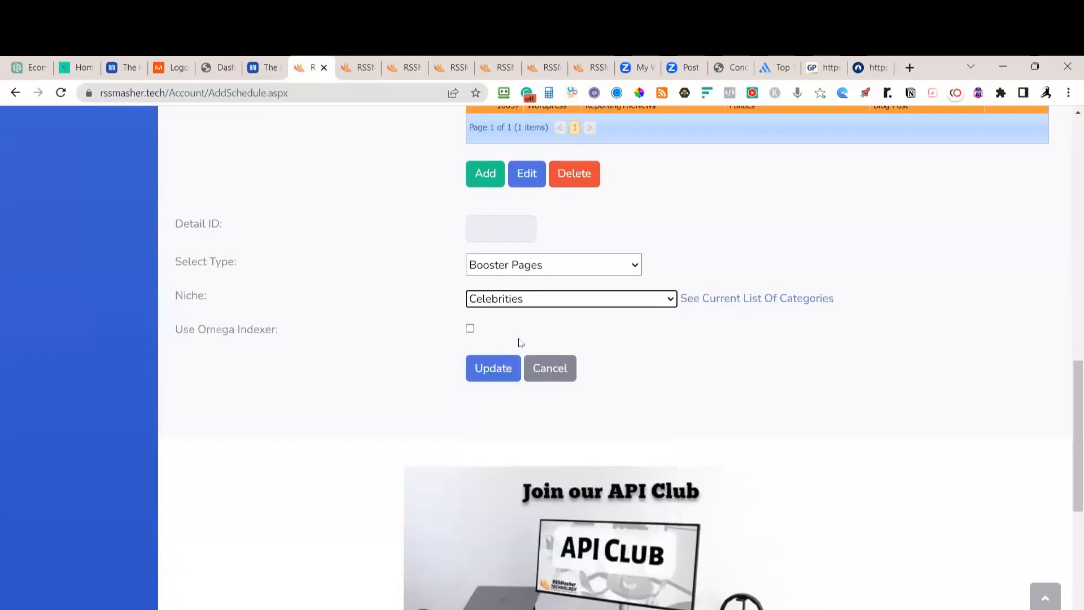
left_click(706, 302)
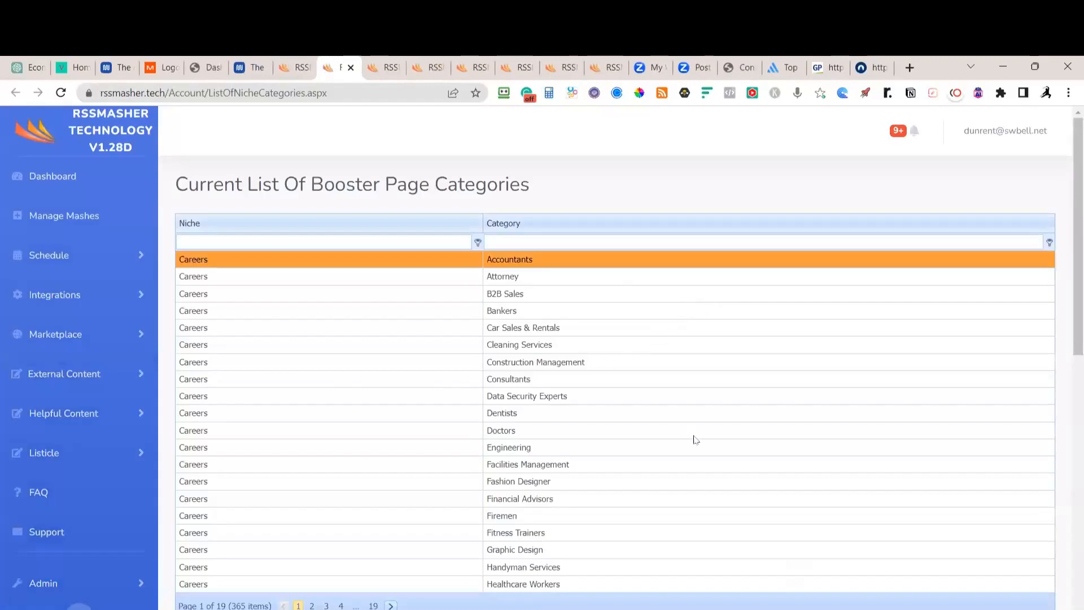
Filter the Booster Pages category list for 'politics'
left_click(515, 242)
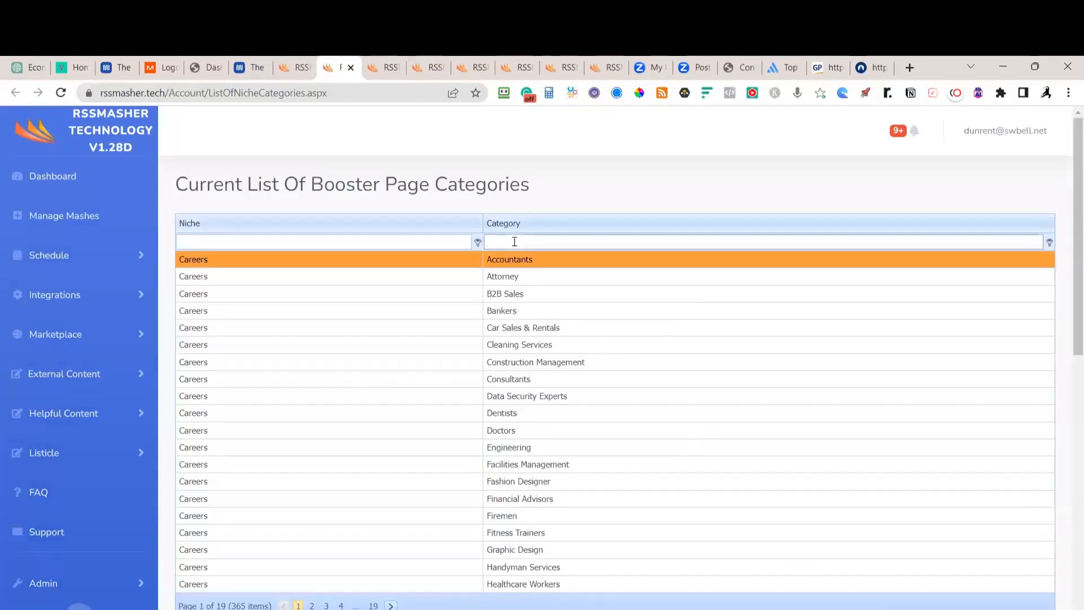
type("politics")
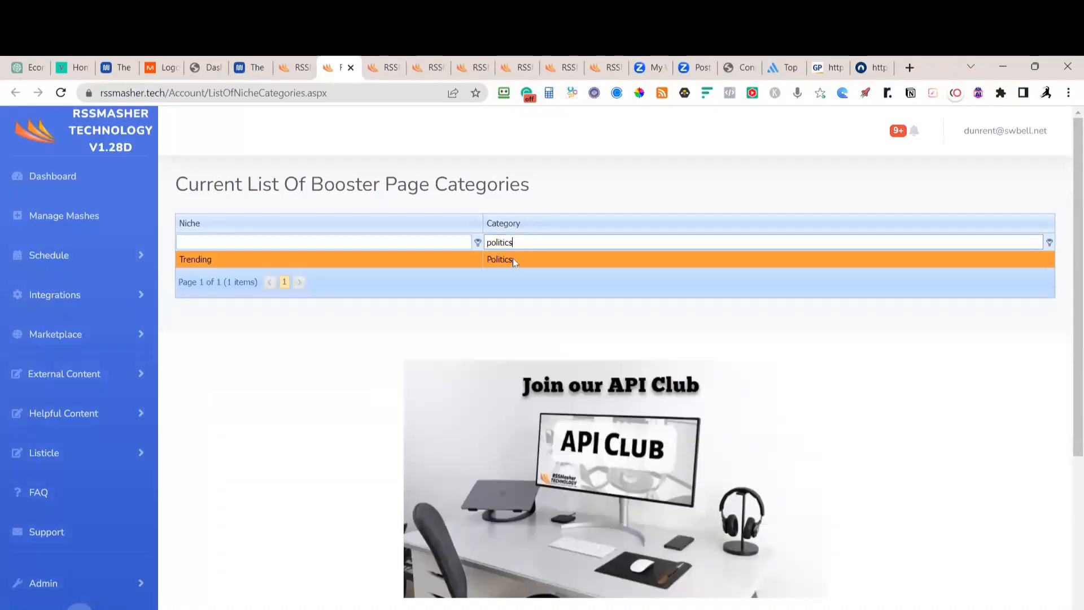
left_click(295, 67)
Add a Trending niche, Politics category, Wordpress Post Link Booster Pages entry to the schedule
left_click(631, 299)
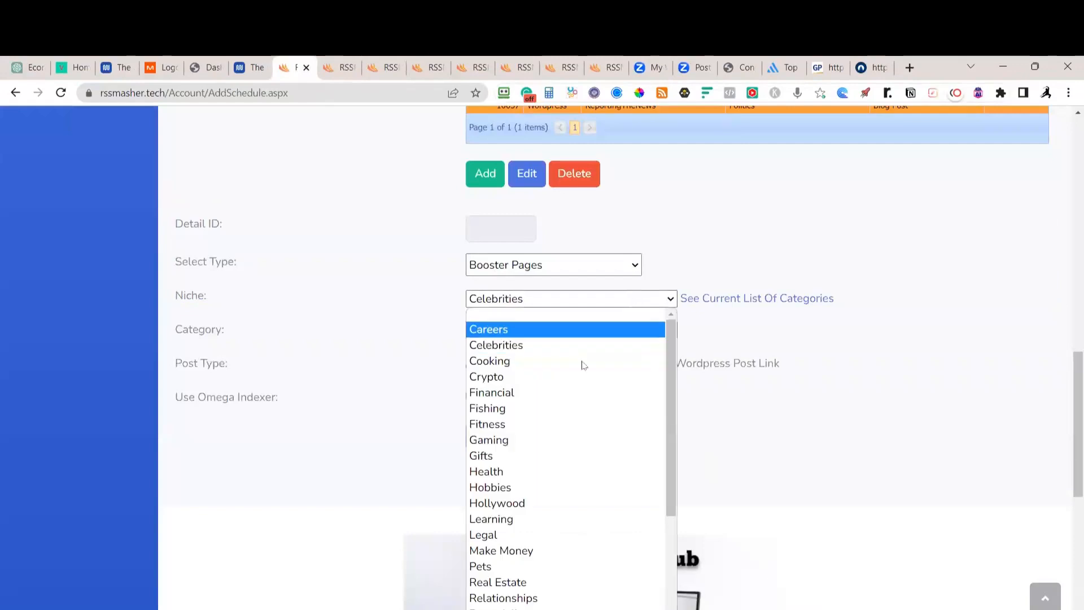
scroll(579, 384, "down", 3)
left_click(492, 584)
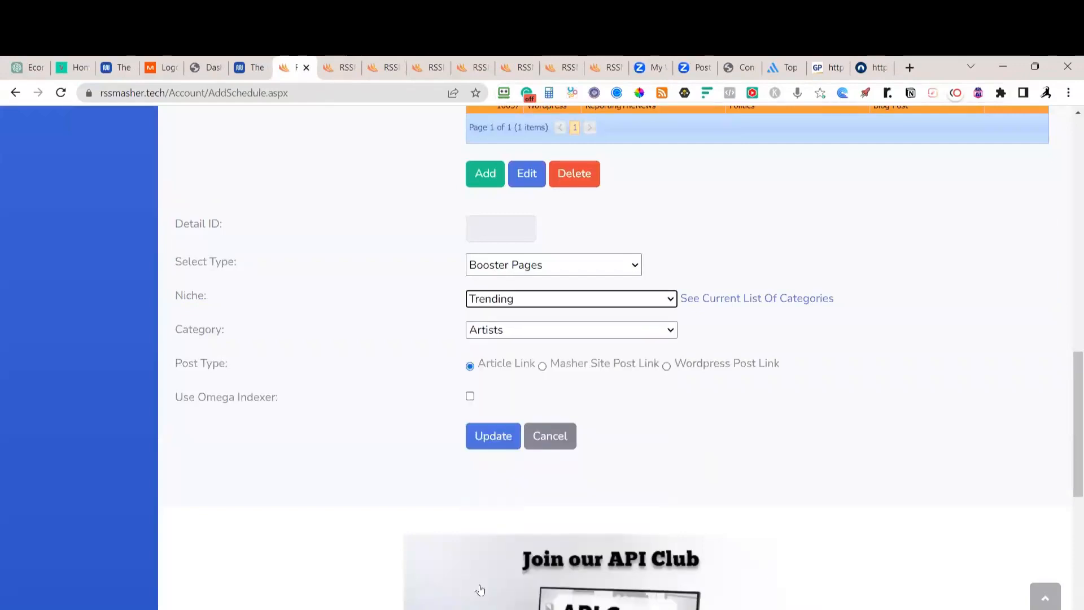
left_click(529, 331)
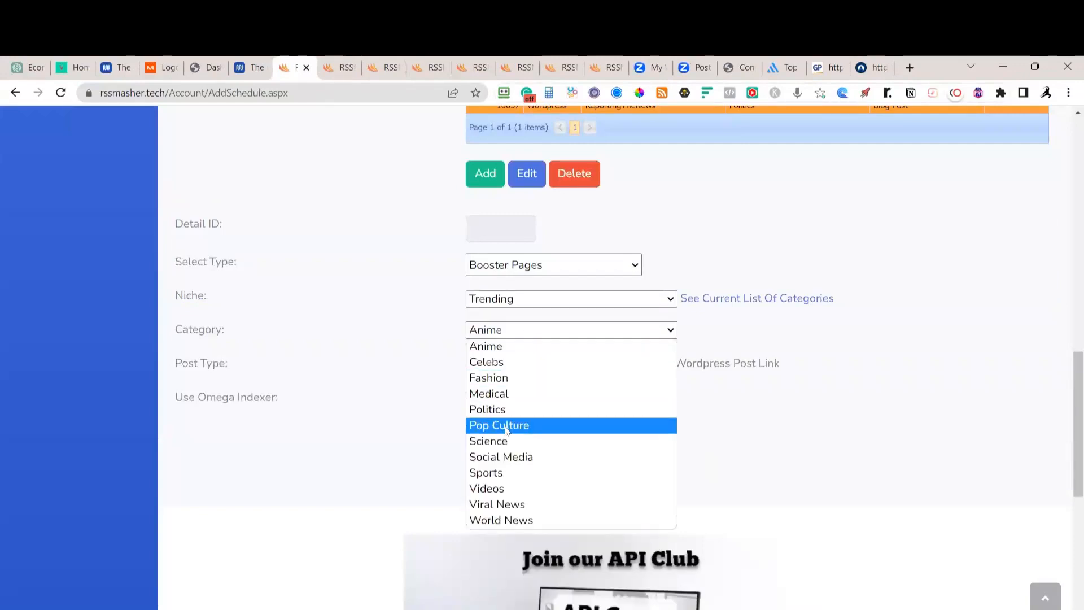
left_click(497, 409)
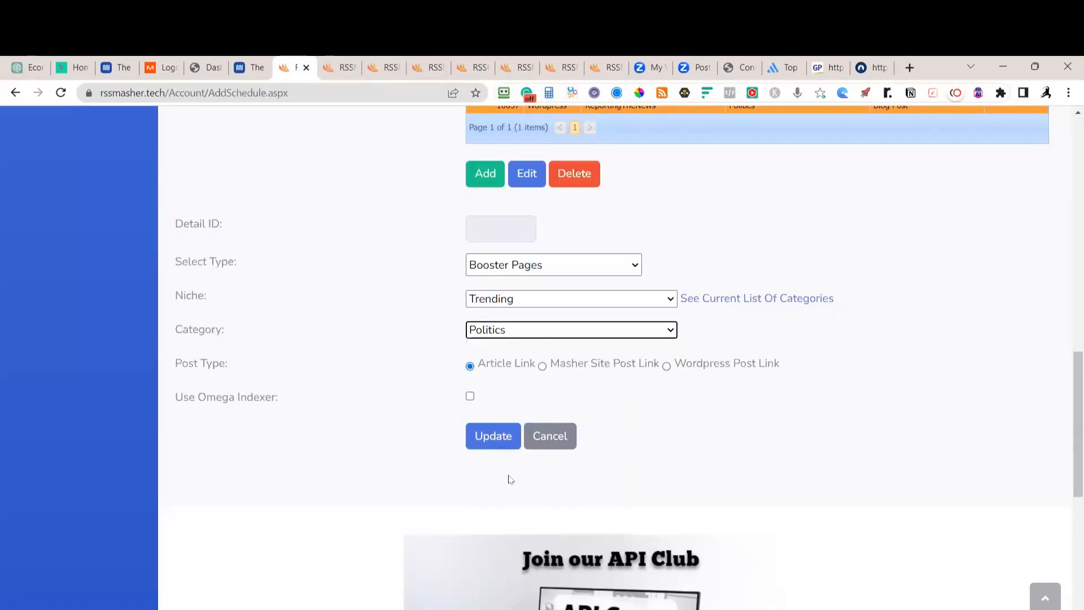
left_click(666, 366)
left_click(498, 437)
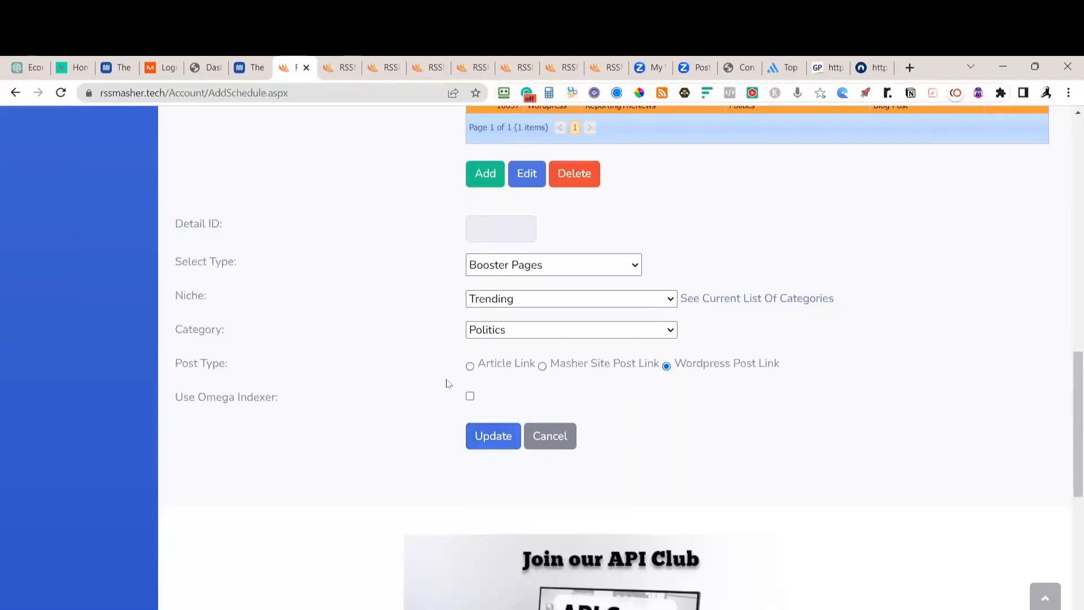
left_click(500, 442)
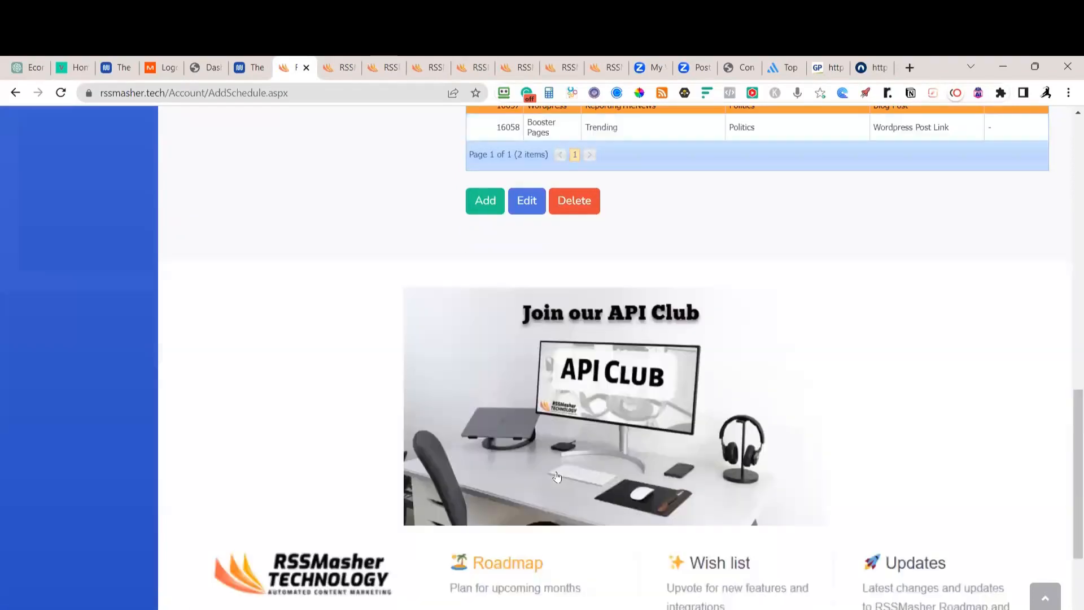
Tick Is Active? on Politics schedule 5044, update it, and finish back to Manage Schedules
scroll(680, 455, "up", 4)
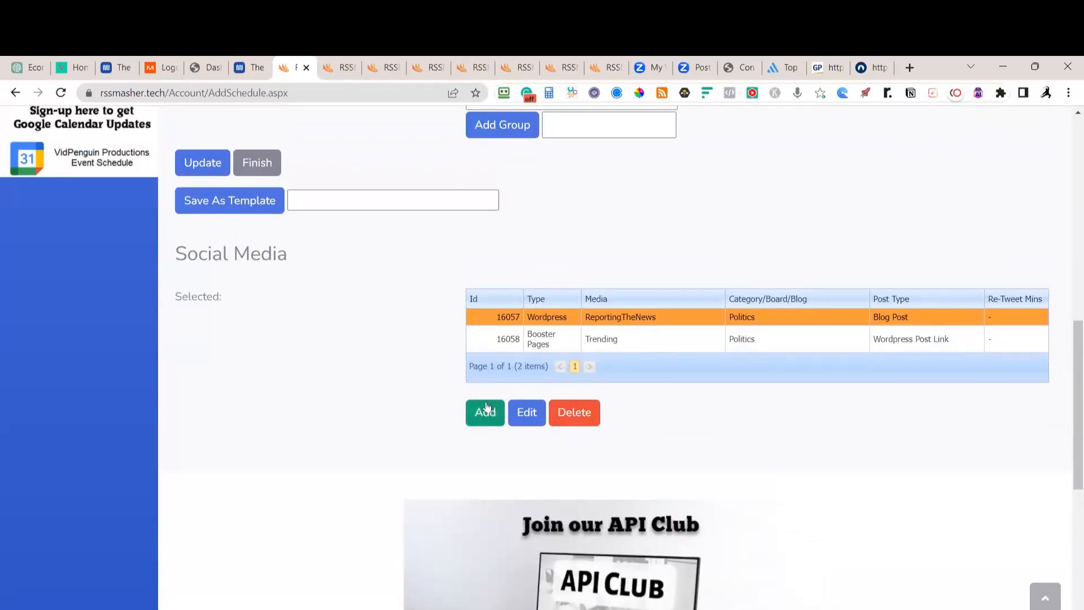
scroll(532, 405, "up", 5)
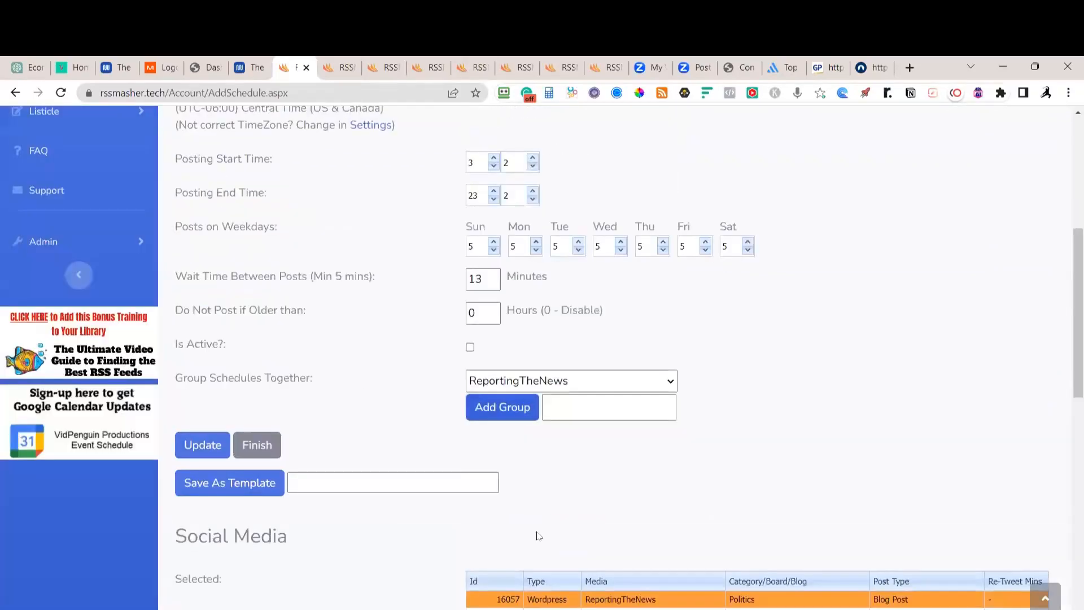
left_click(469, 347)
left_click(198, 445)
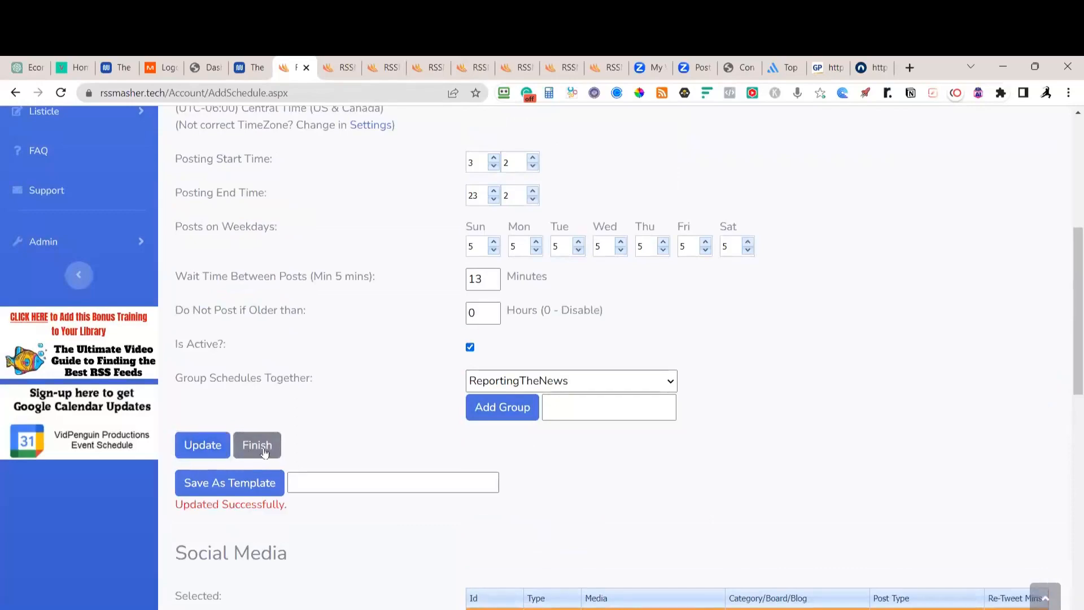
left_click(259, 446)
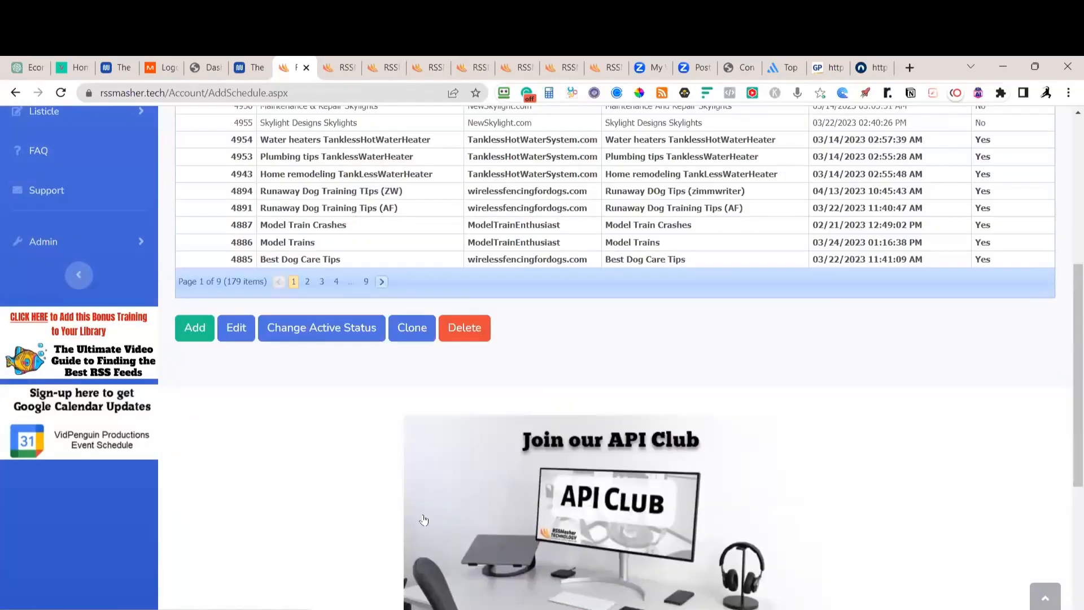
scroll(424, 520, "up", 5)
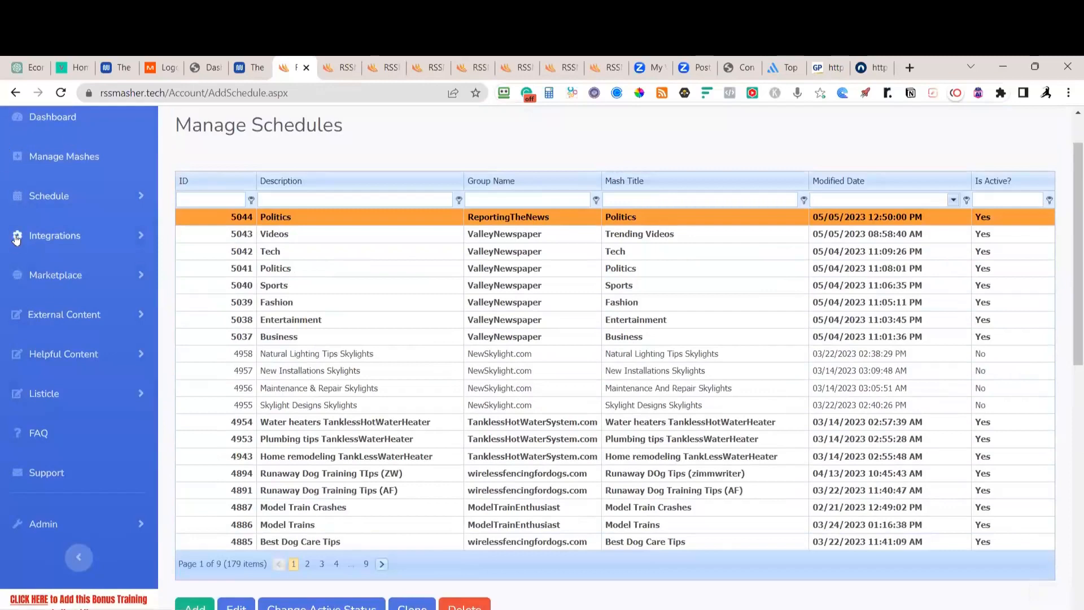
Clone Business schedule 5037 and remove the 'Copy - ' prefix from the copy's description
left_click(490, 338)
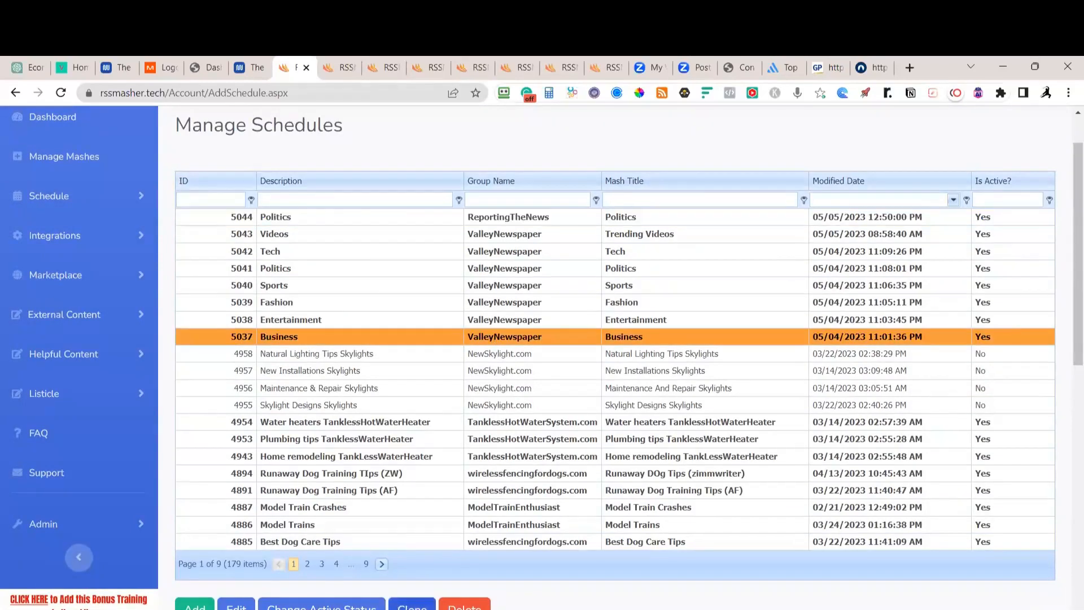
left_click(412, 606)
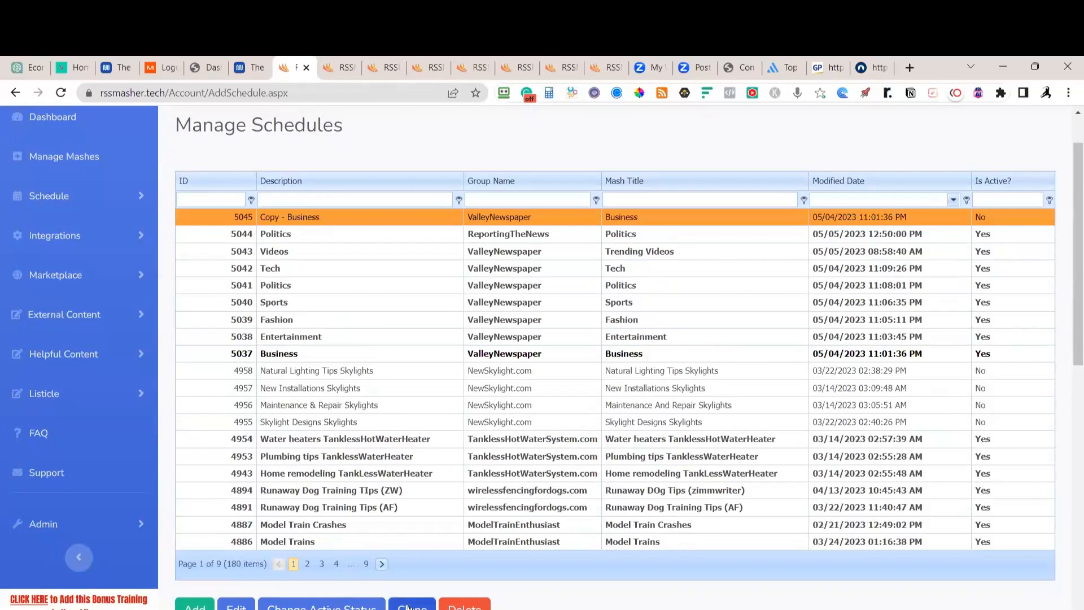
left_click(239, 606)
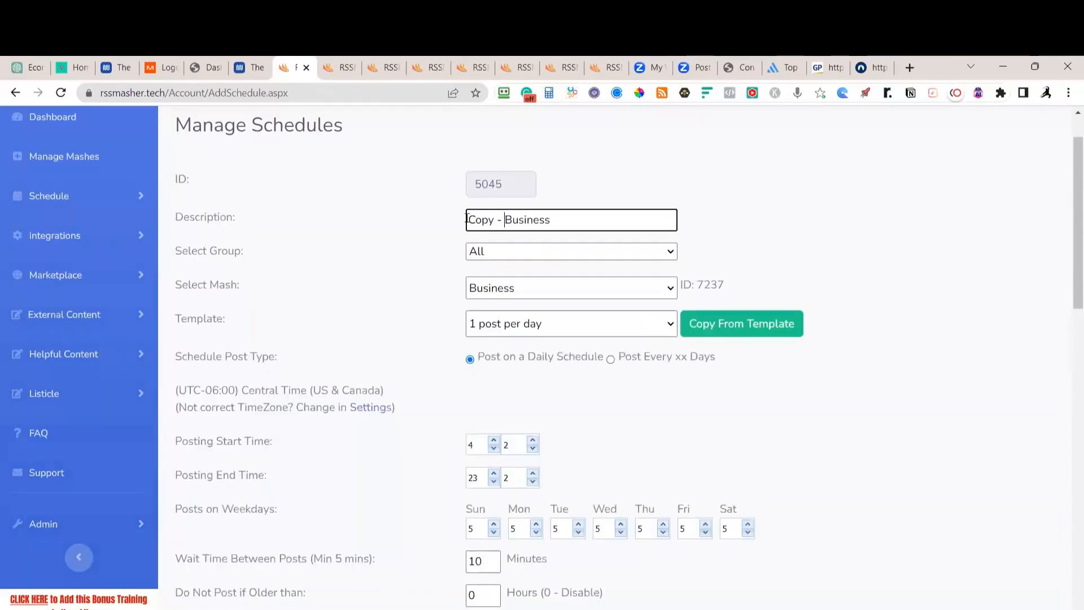
left_click_drag(503, 225, 434, 223)
key("BackSpace")
Assign the copy to the ReportingTheNews group with the Business mash, group it with ReportingTheNews, and update
left_click(490, 251)
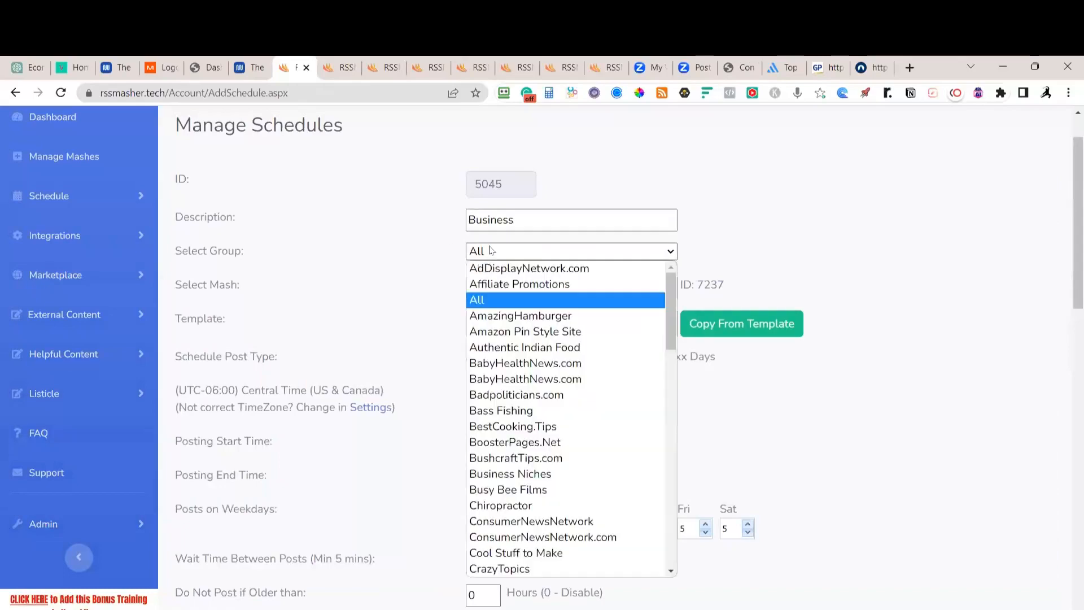
scroll(545, 367, "down", 12)
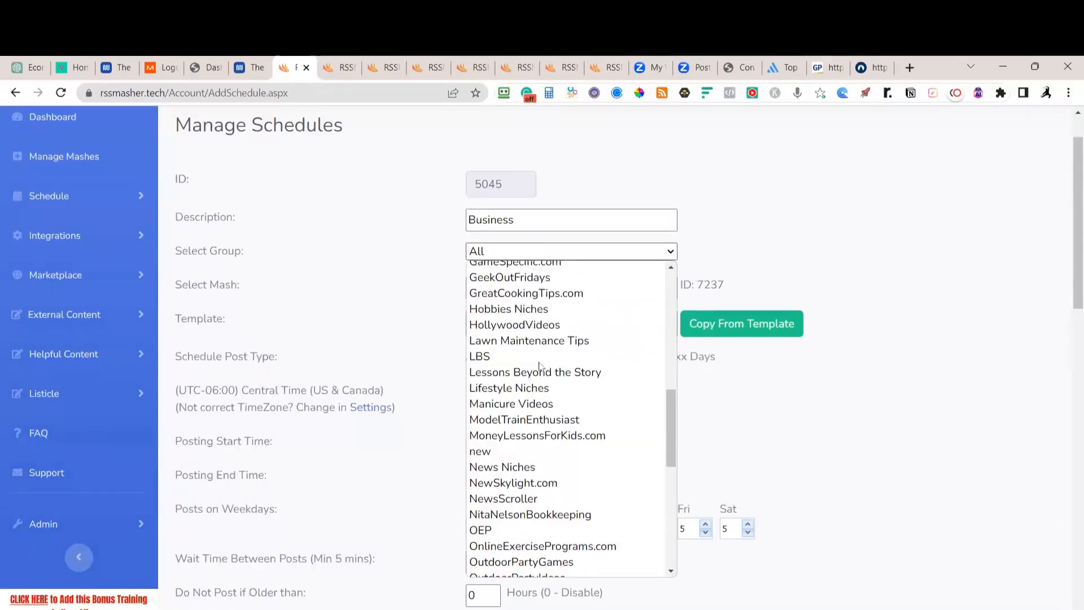
left_click(518, 432)
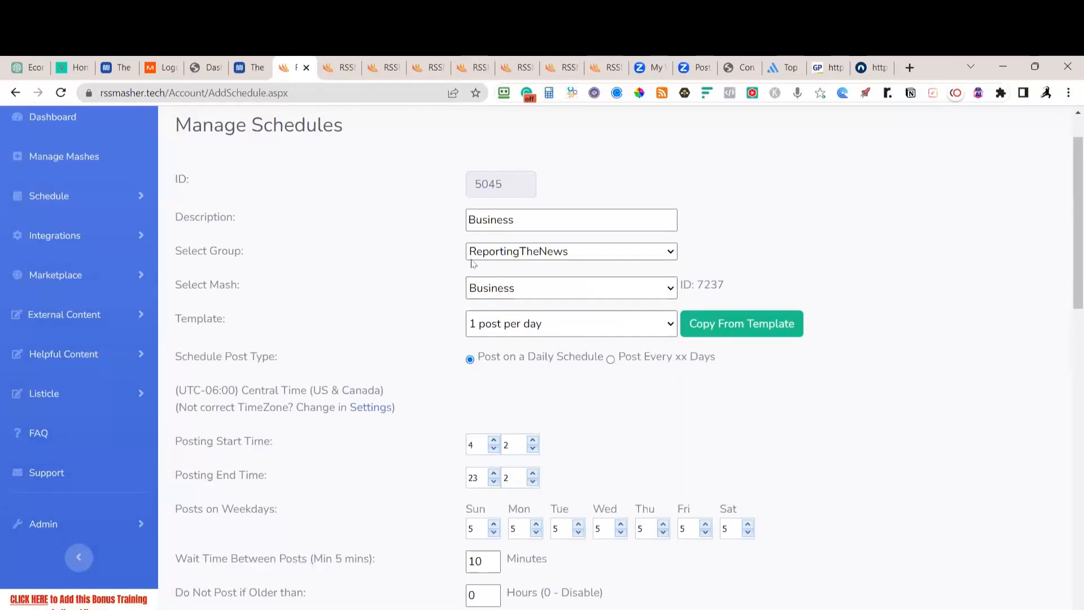
left_click(539, 294)
left_click(508, 310)
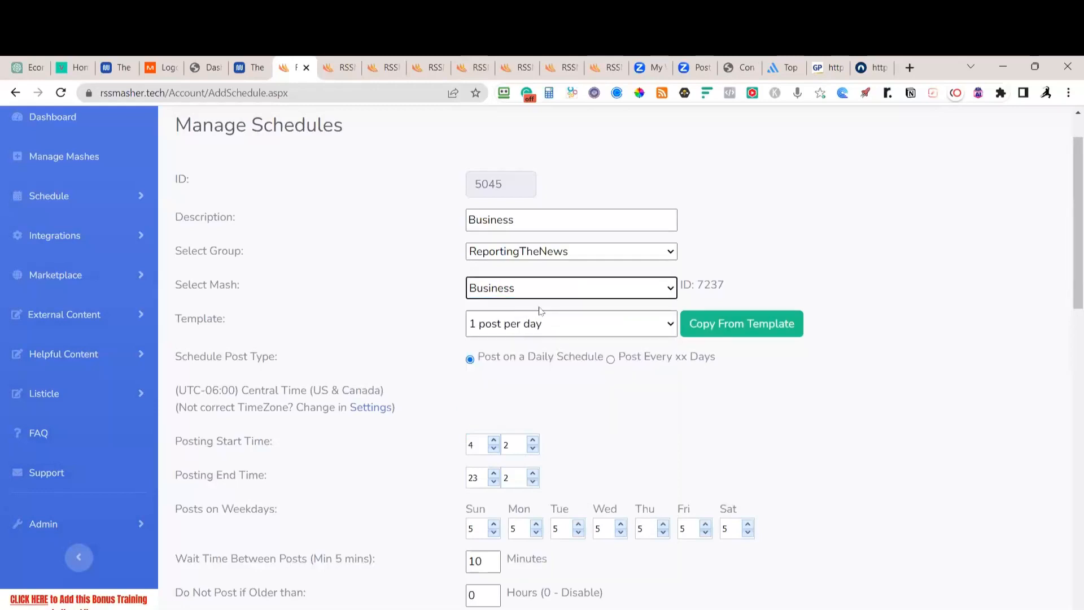
scroll(573, 561, "down", 6)
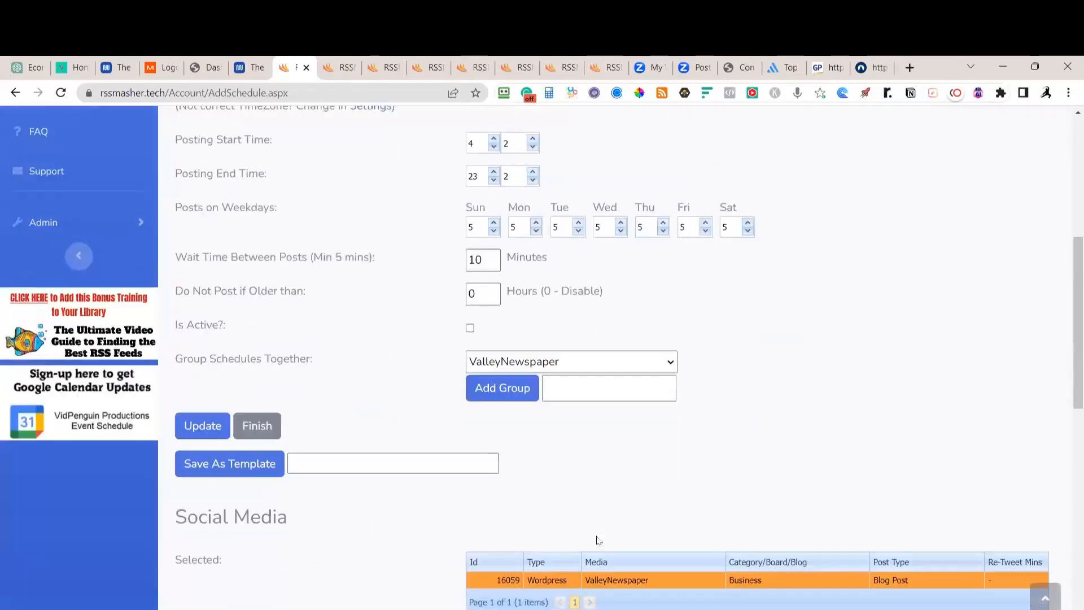
left_click(581, 310)
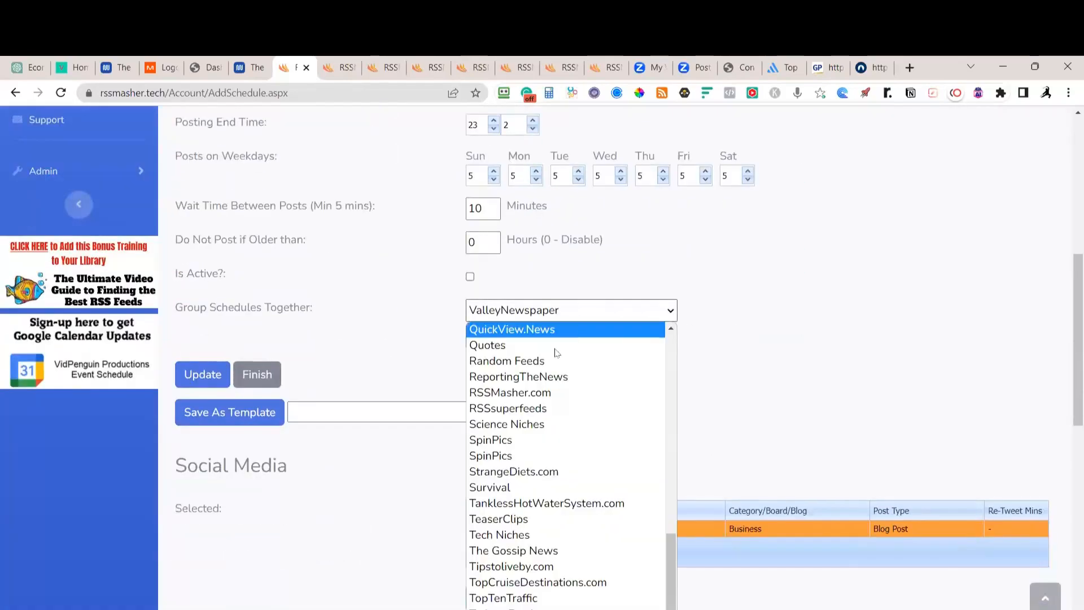
left_click(550, 376)
scroll(526, 454, "down", 2)
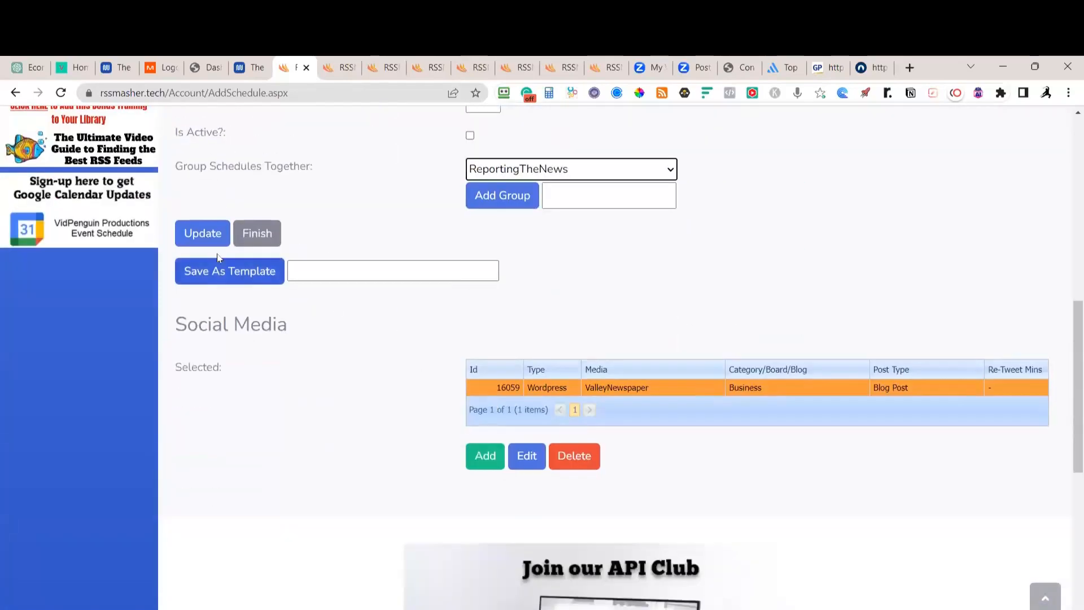
left_click(203, 235)
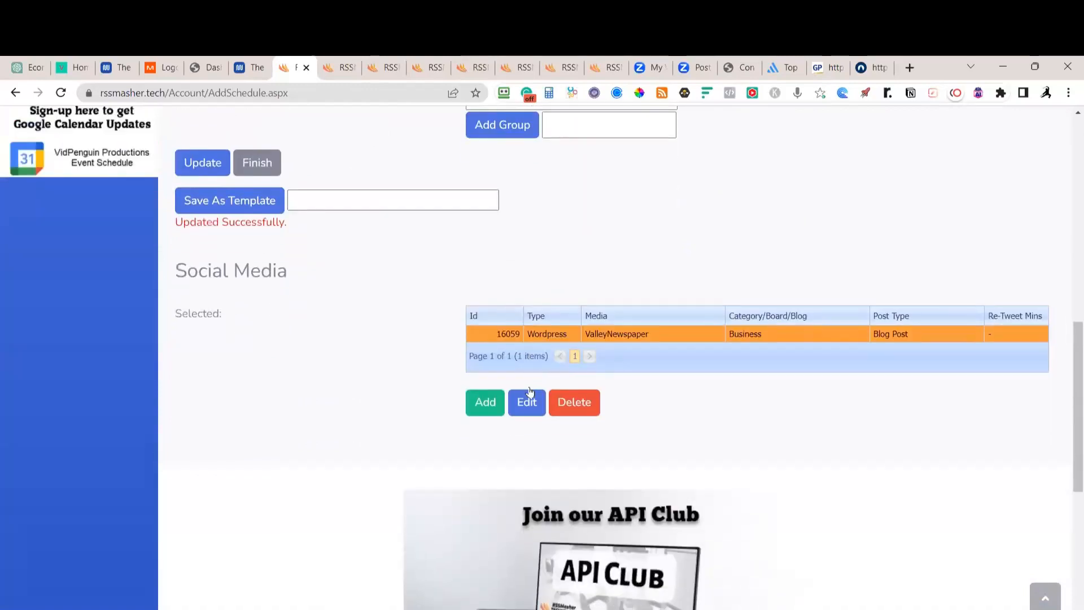
Retarget the Wordpress posting to the ReportingTheNews site instead of ValleyNewspaper, with category Business
left_click(532, 405)
scroll(559, 429, "down", 2)
left_click(562, 370)
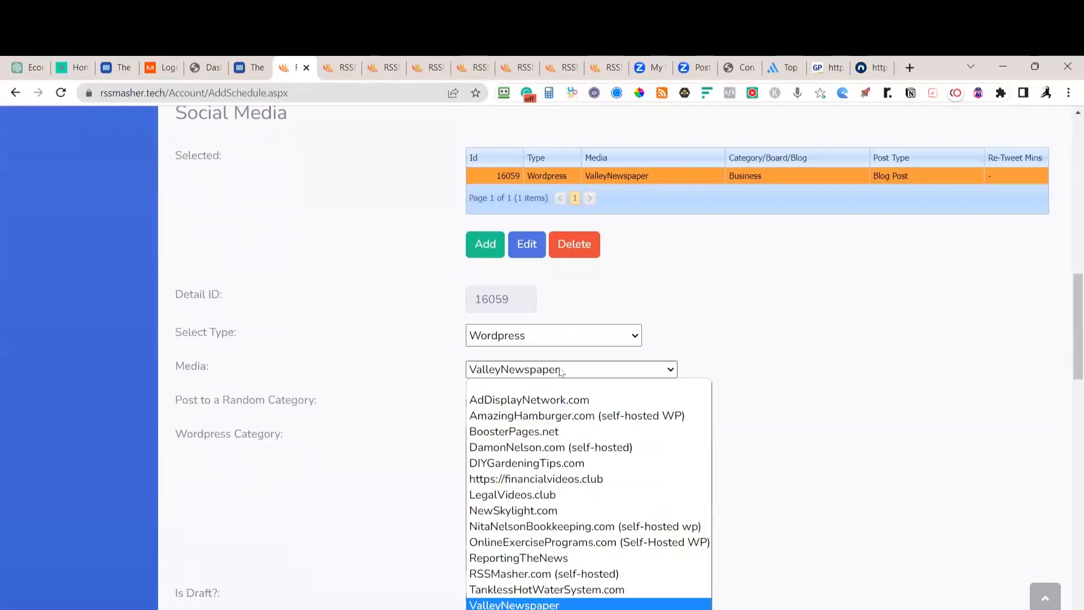
left_click(540, 559)
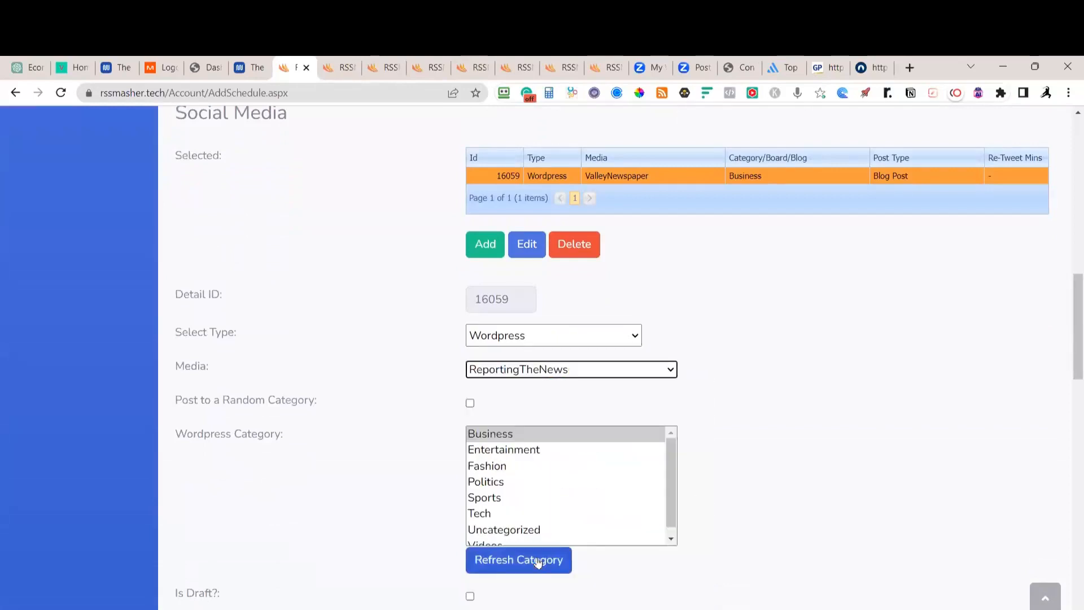
scroll(798, 293, "down", 3)
left_click(525, 313)
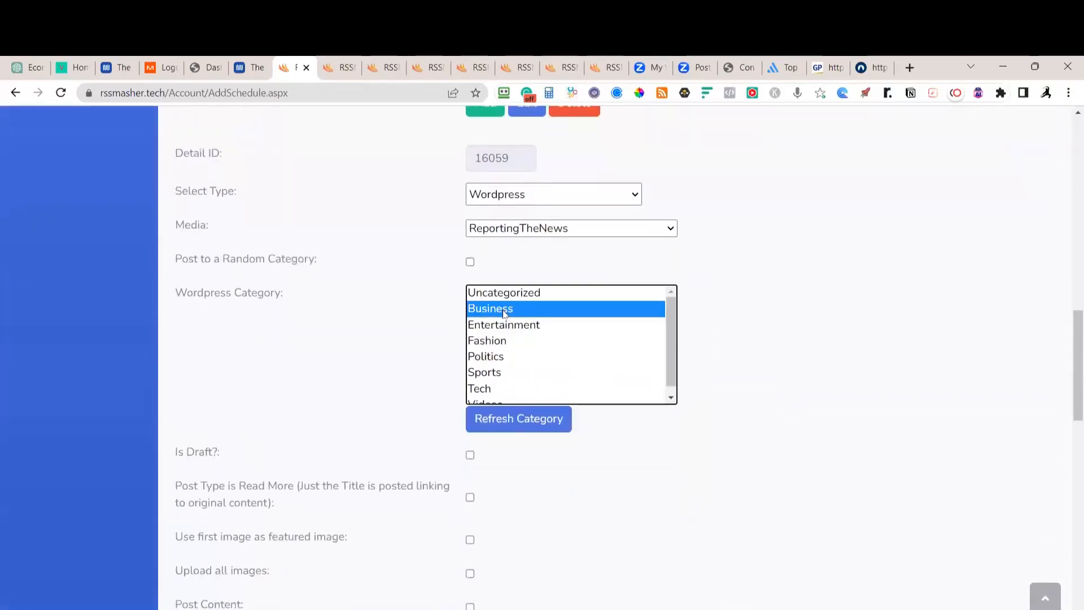
scroll(745, 339, "down", 3)
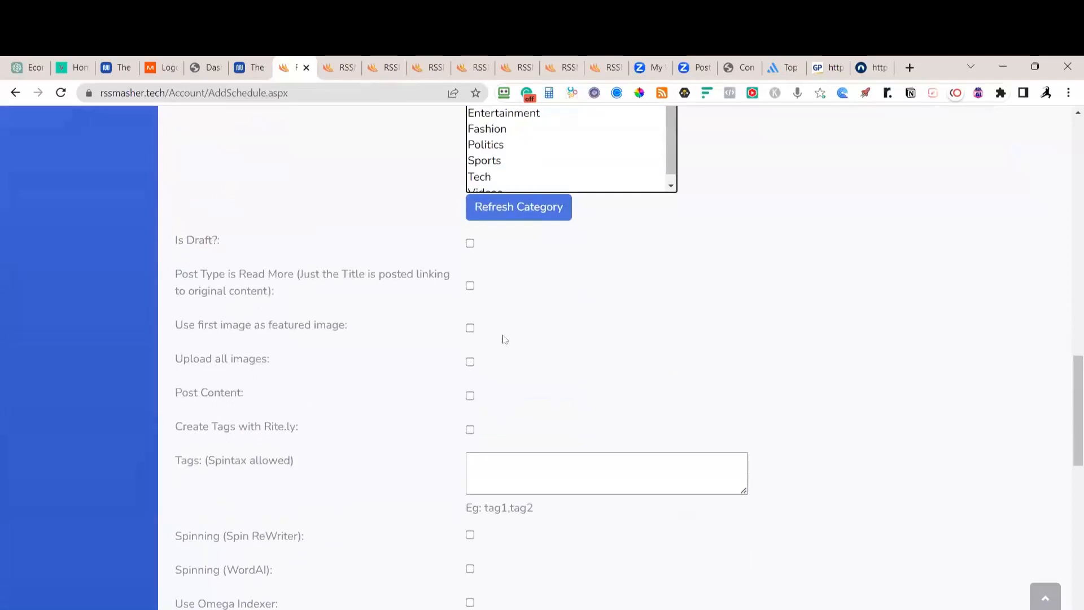
Set first image as featured, upload all images, full content, exclude first image, and 3 Rite.ly tags
left_click(470, 327)
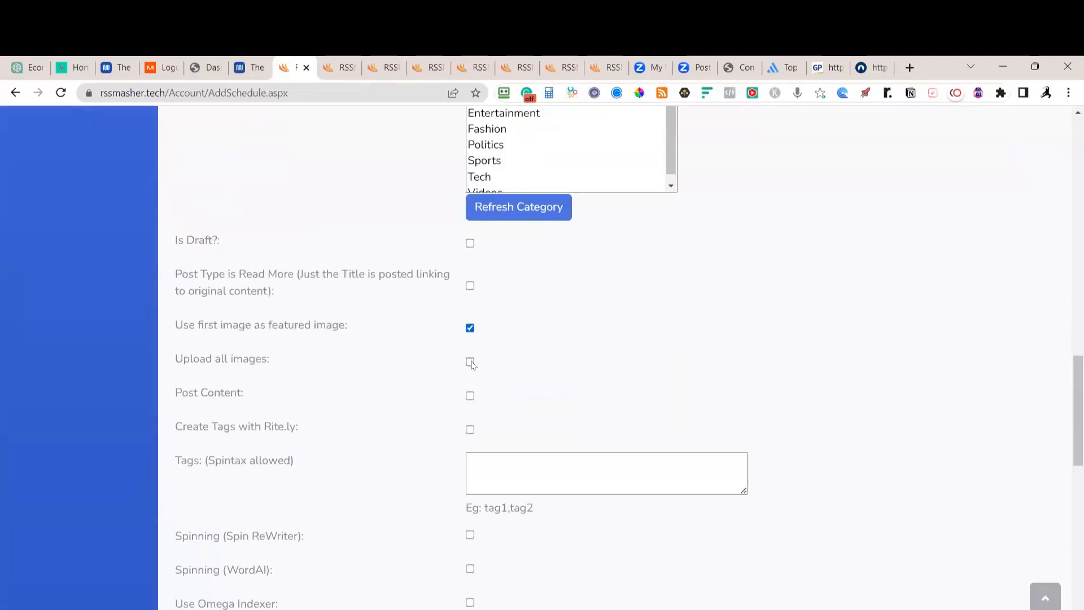
left_click(471, 361)
left_click(470, 396)
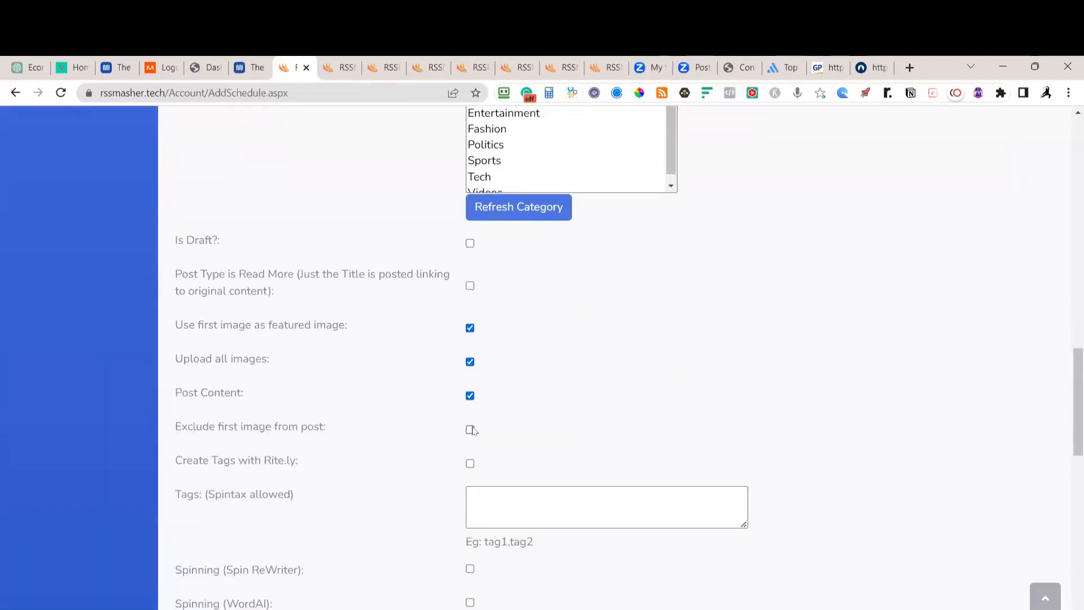
left_click(470, 430)
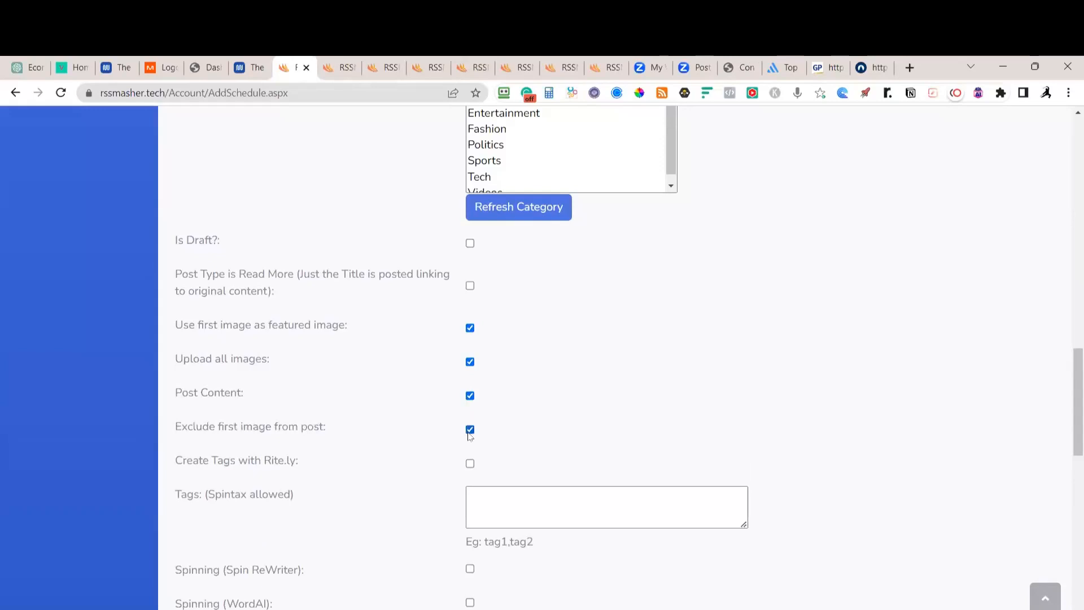
left_click(470, 463)
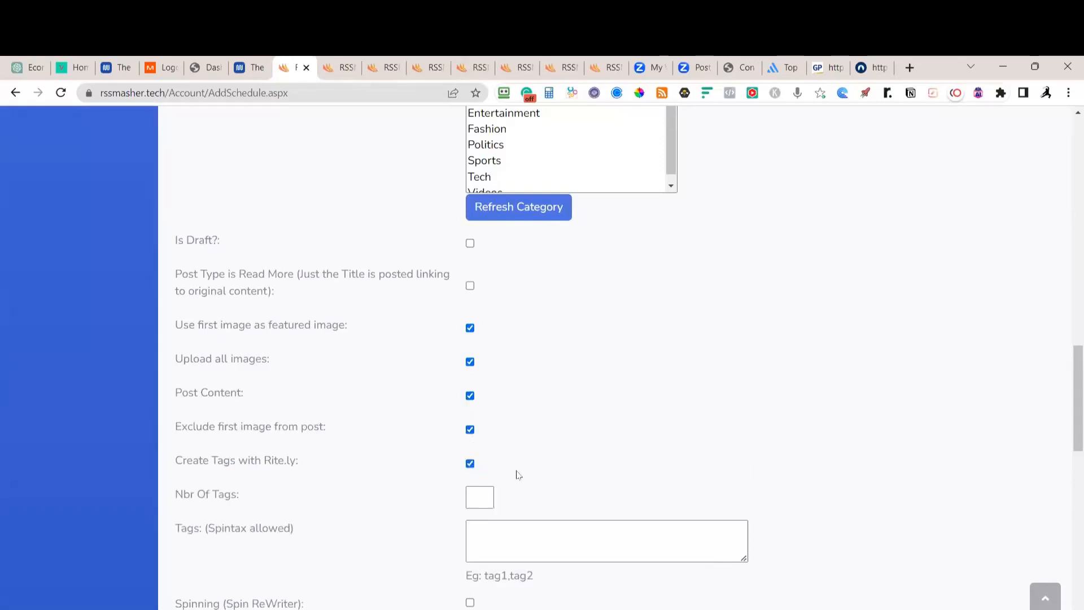
left_click(488, 495)
type("3")
Choose the Smart Crop 16:9 (1200x630) banner template, enable Omega Indexer, and save the settings
scroll(680, 390, "down", 7)
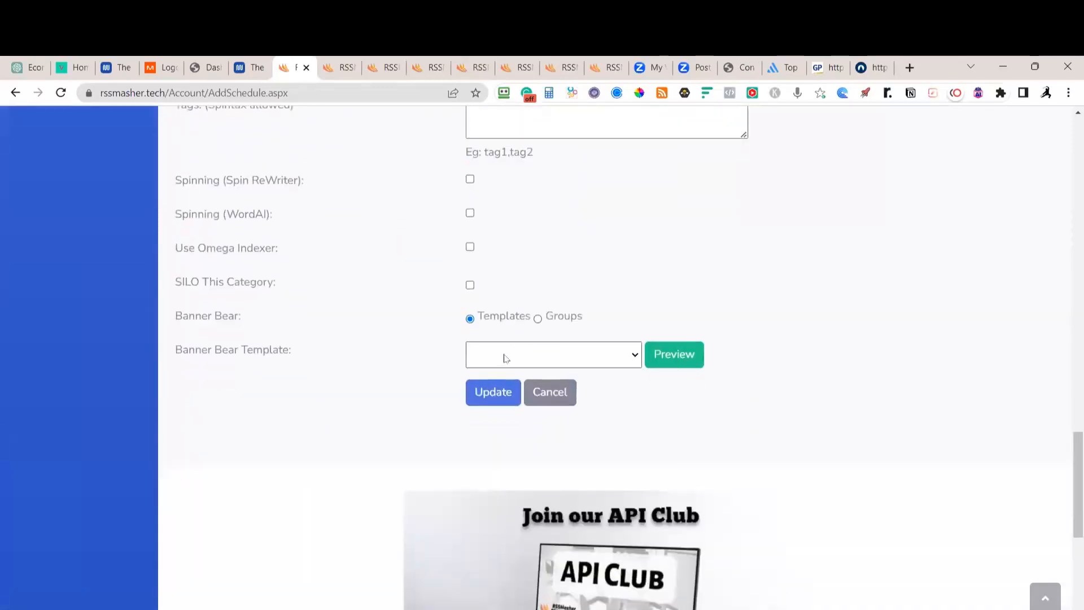
left_click(507, 355)
left_click(505, 386)
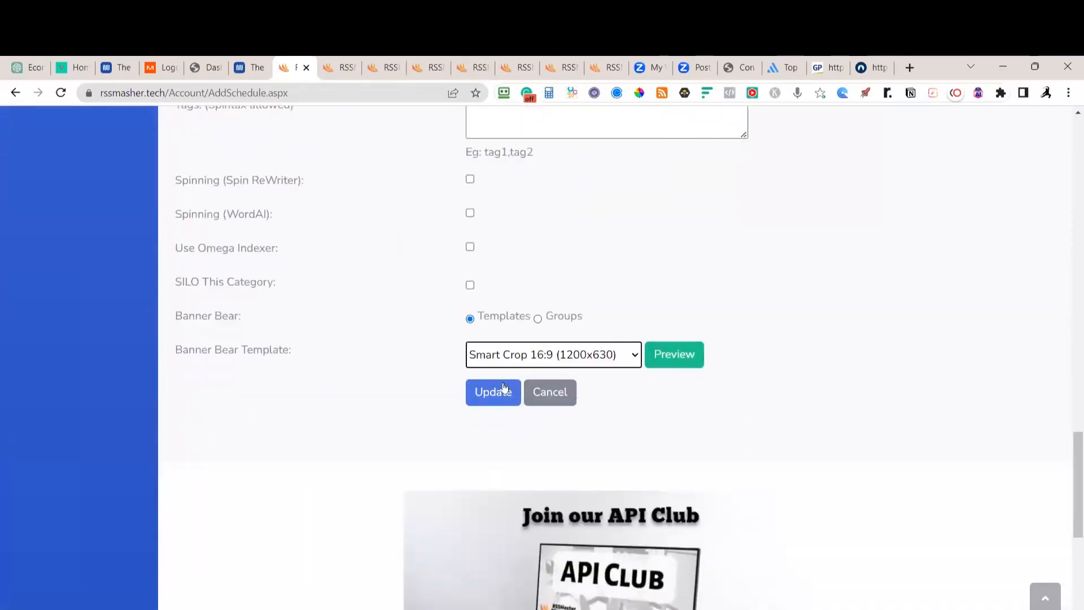
left_click(470, 247)
left_click(490, 395)
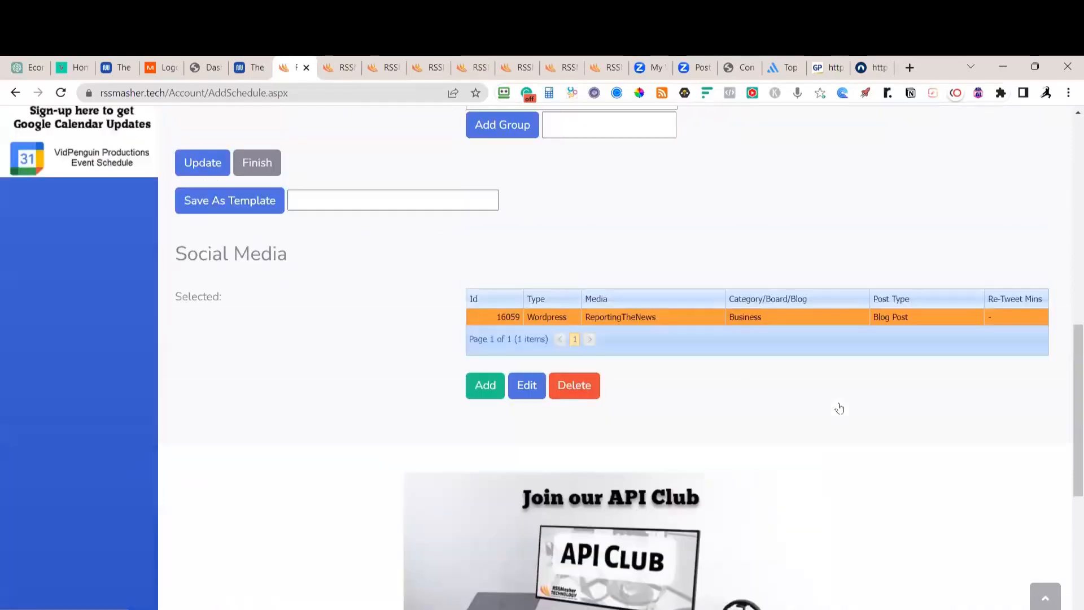
Mark the Business schedule active, update it, and finish back to the schedule list
scroll(478, 358, "up", 5)
left_click(469, 346)
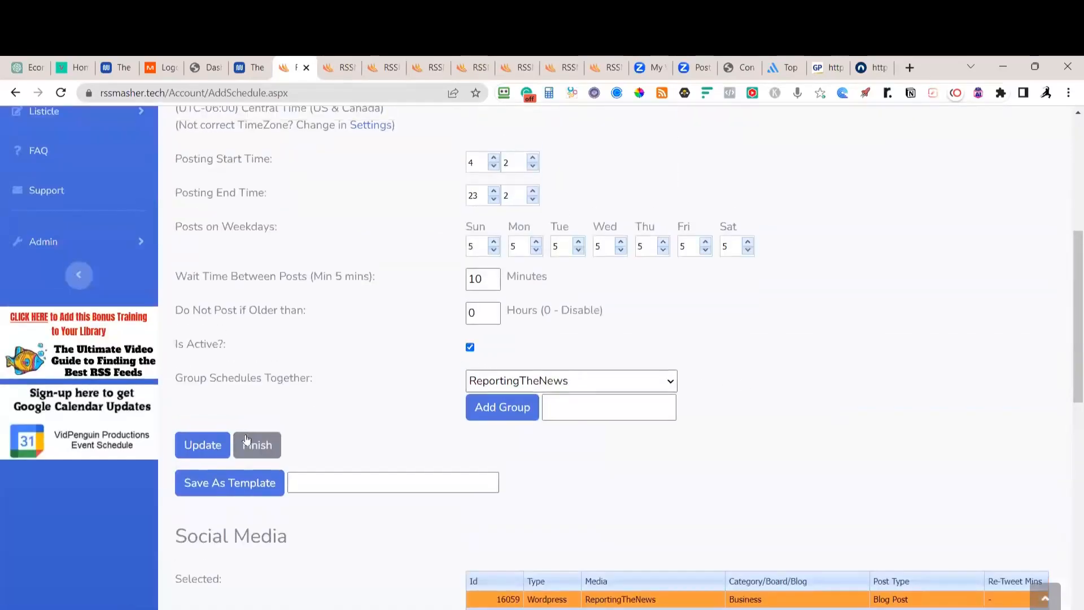
left_click(202, 445)
left_click(259, 448)
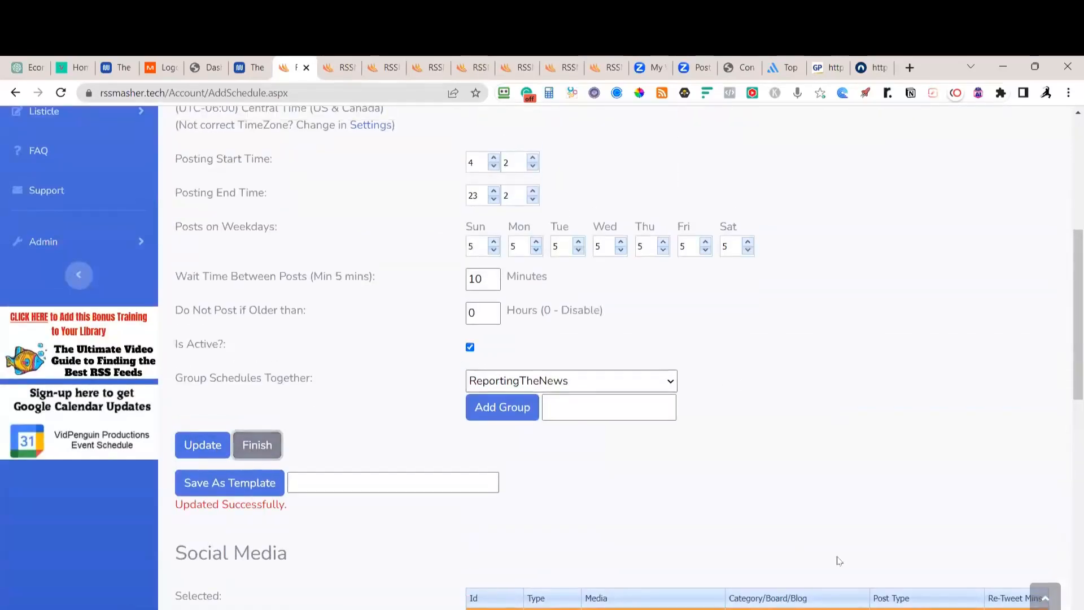
scroll(927, 545, "up", 6)
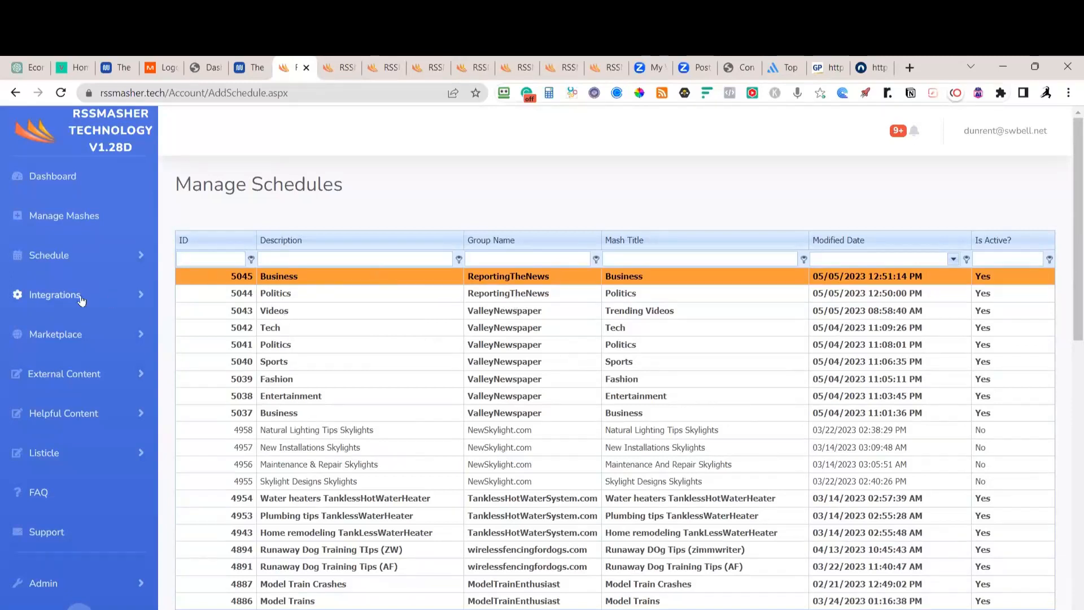
On Collected Data, filter group ReportingTheNews by the Business mash and browse the items
left_click(50, 258)
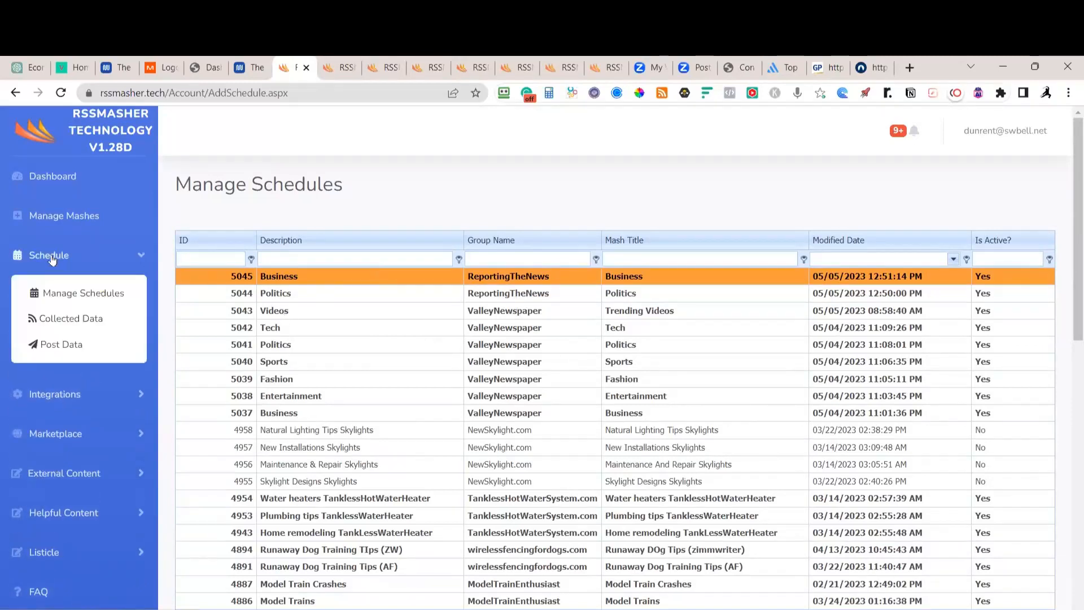
left_click(71, 319)
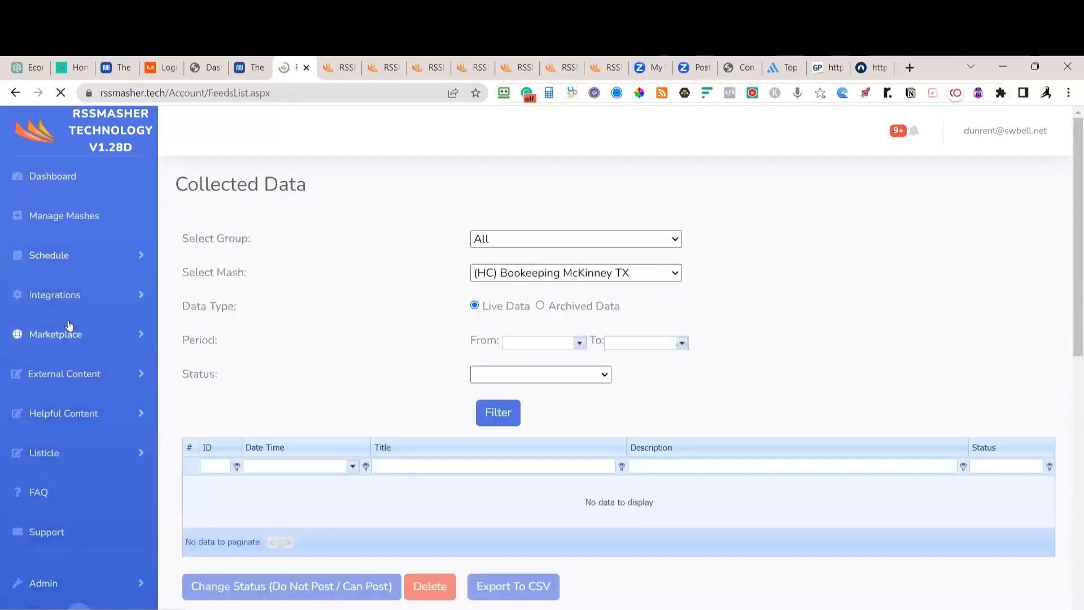
left_click(675, 239)
scroll(596, 322, "down", 10)
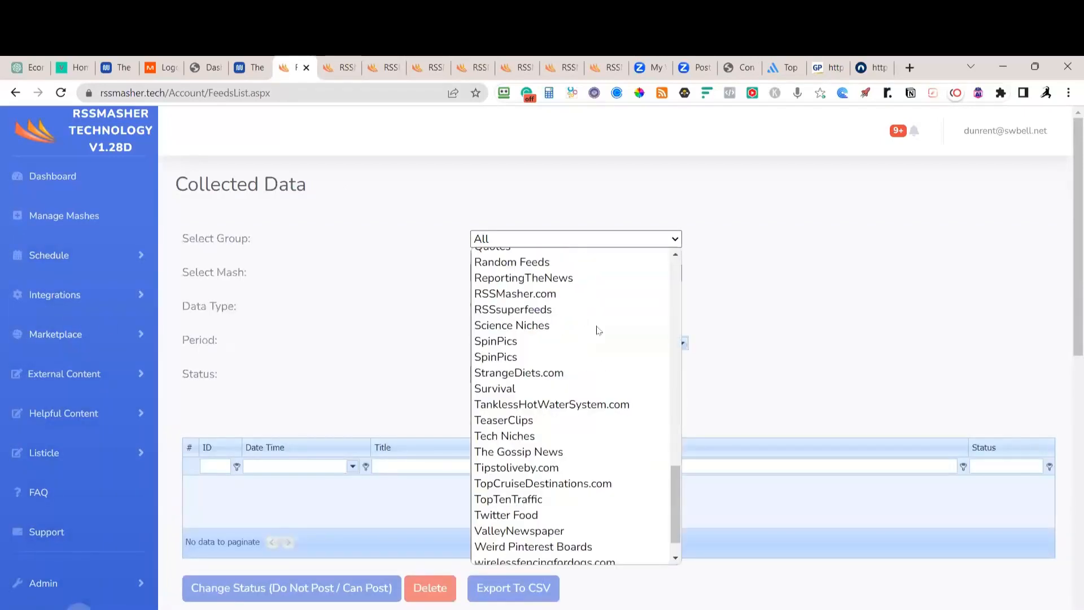
scroll(590, 332, "up", 3)
left_click(533, 415)
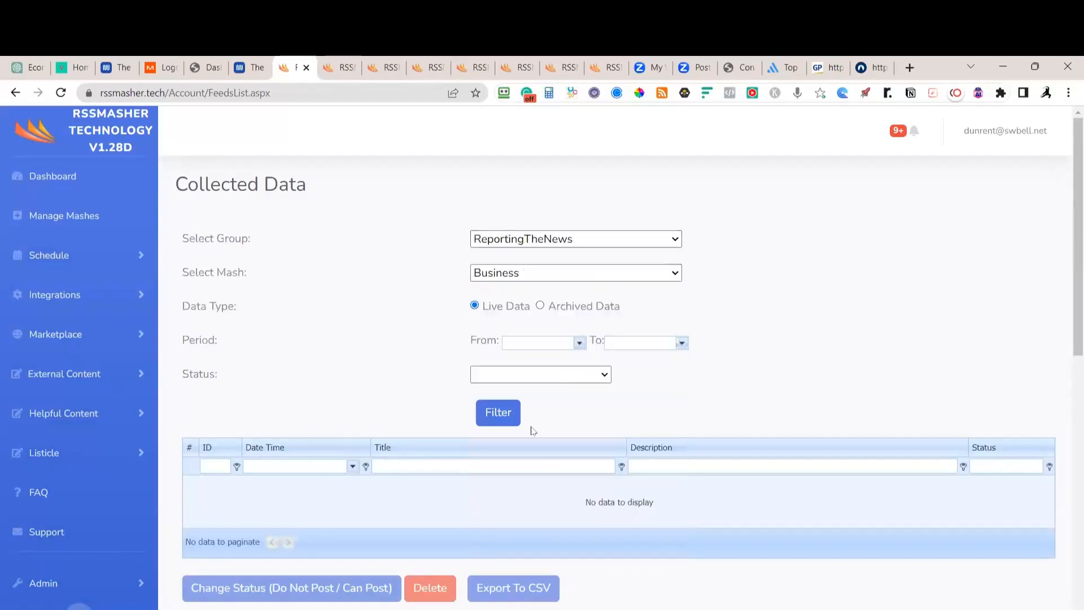
left_click(498, 414)
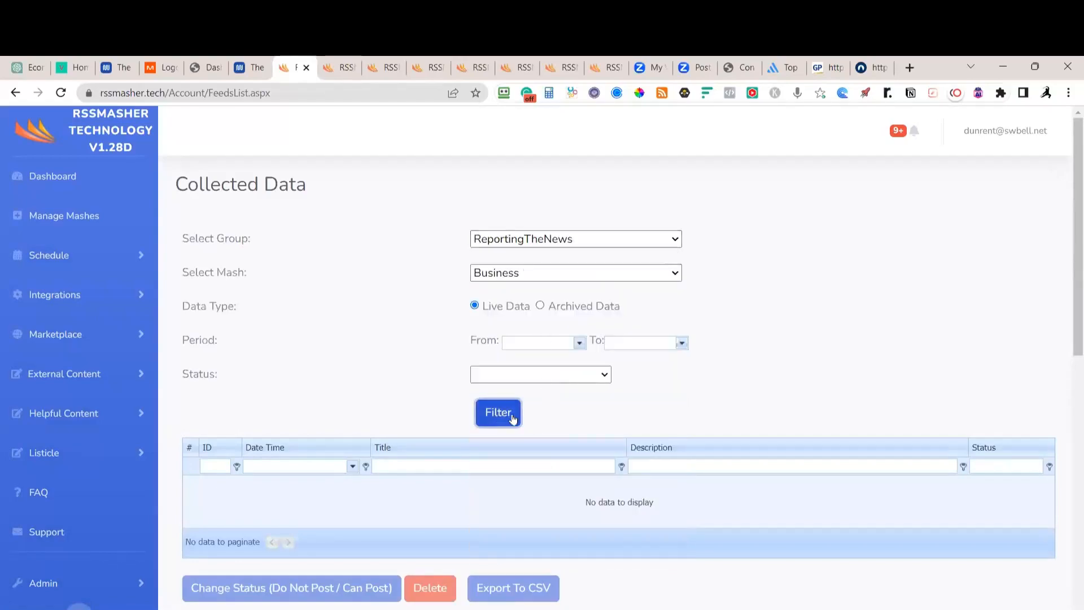
scroll(838, 344, "down", 2)
scroll(838, 344, "down", 12)
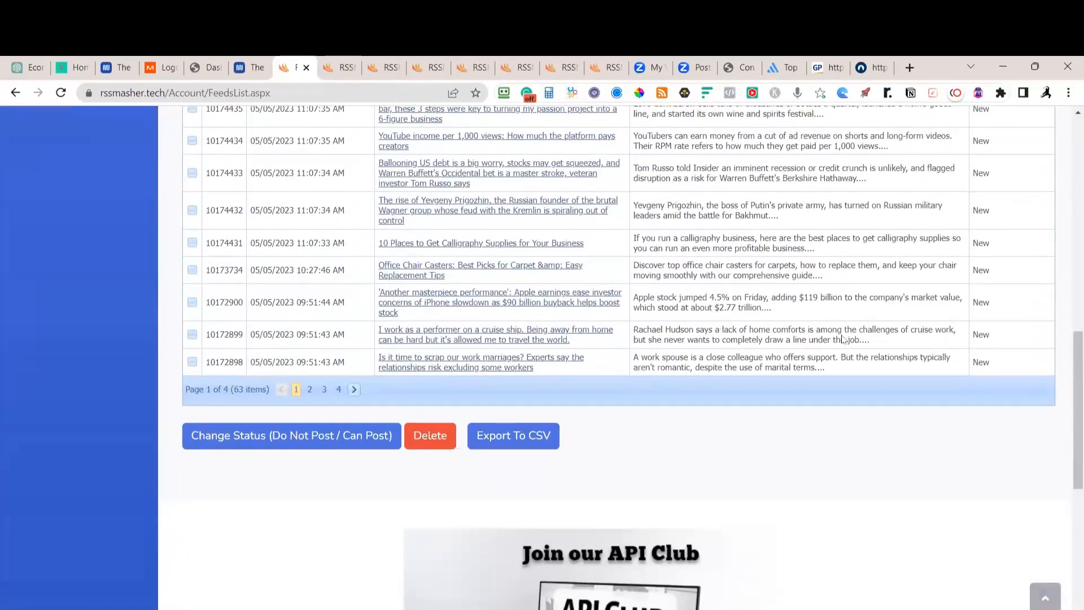
scroll(842, 339, "up", 4)
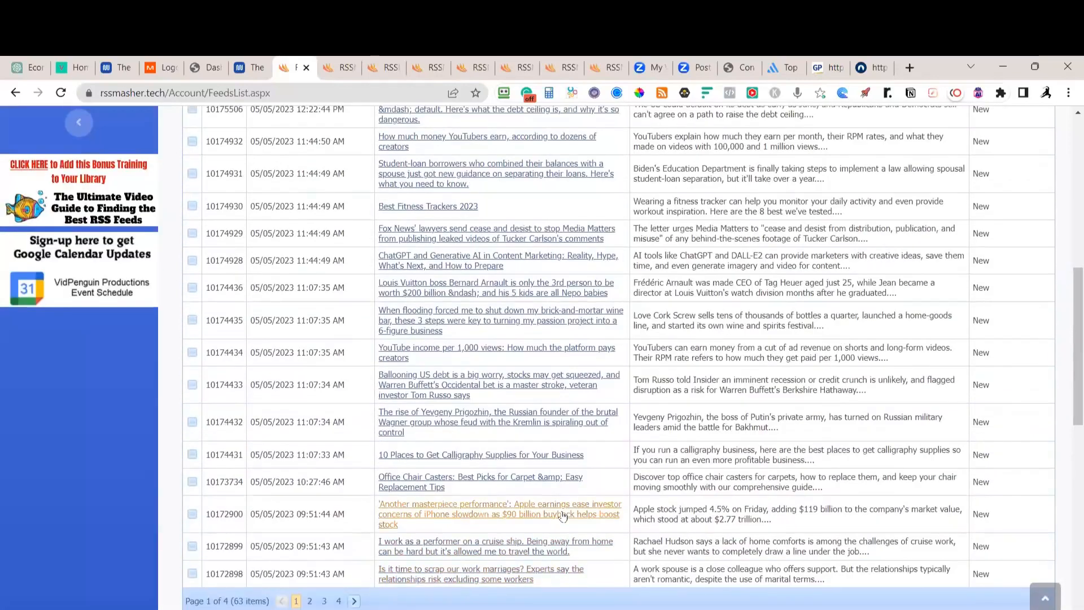
scroll(581, 504, "up", 5)
scroll(583, 504, "up", 1)
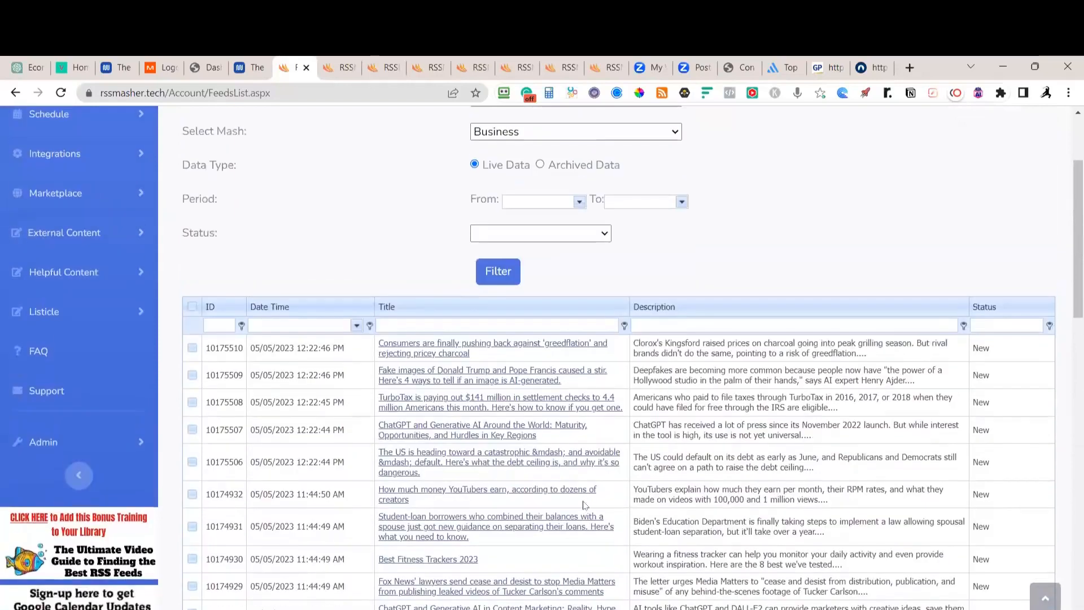
scroll(645, 344, "up", 2)
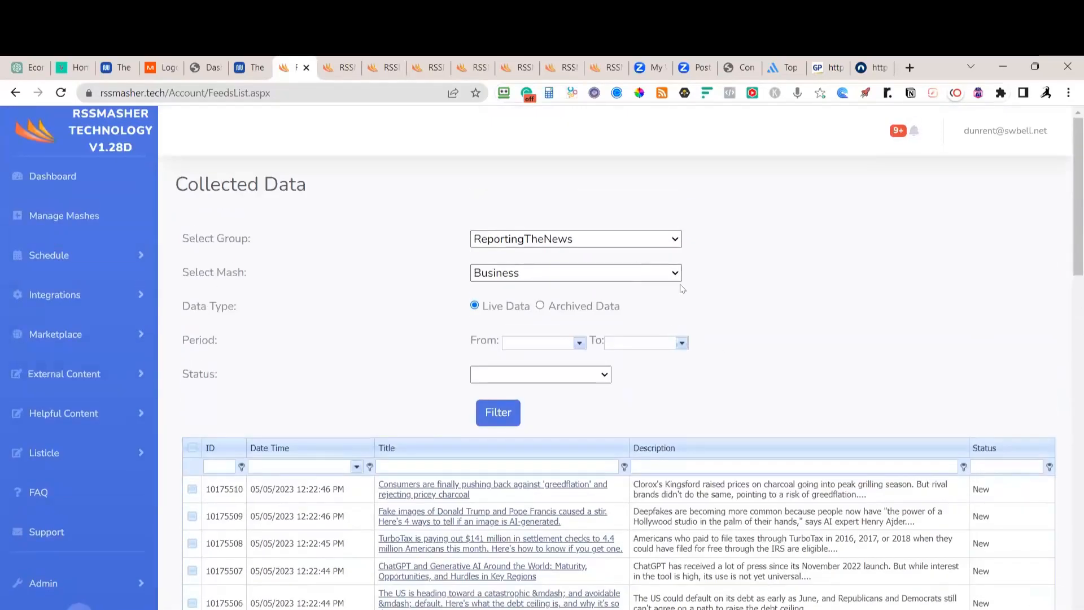
Switch the mash filter to Politics and review its 57 collected items
left_click(677, 275)
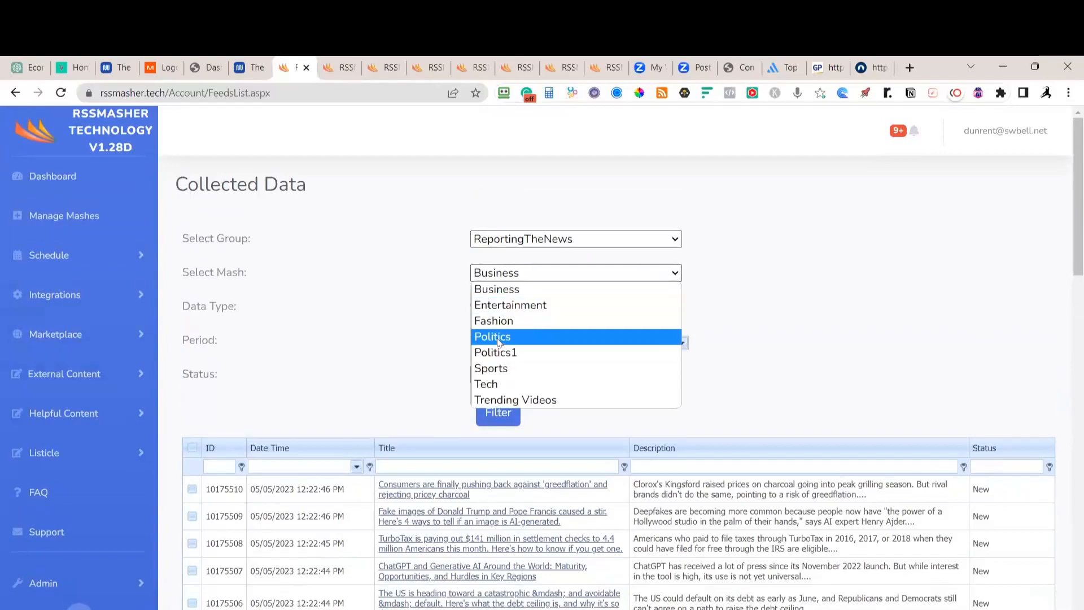
left_click(492, 337)
left_click(498, 412)
scroll(613, 463, "down", 5)
scroll(613, 464, "down", 7)
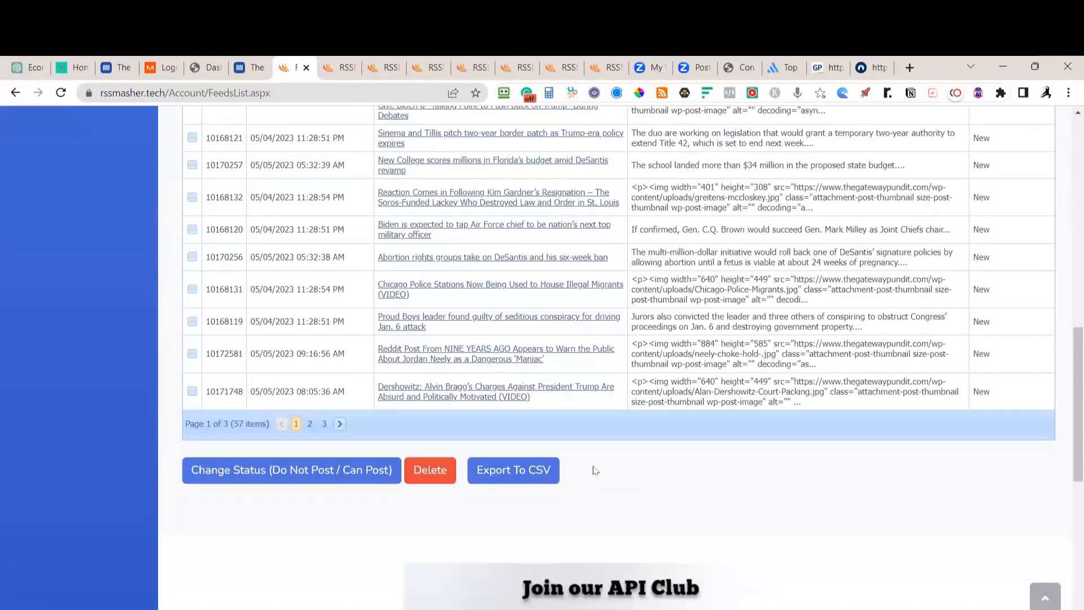
scroll(588, 421, "up", 2)
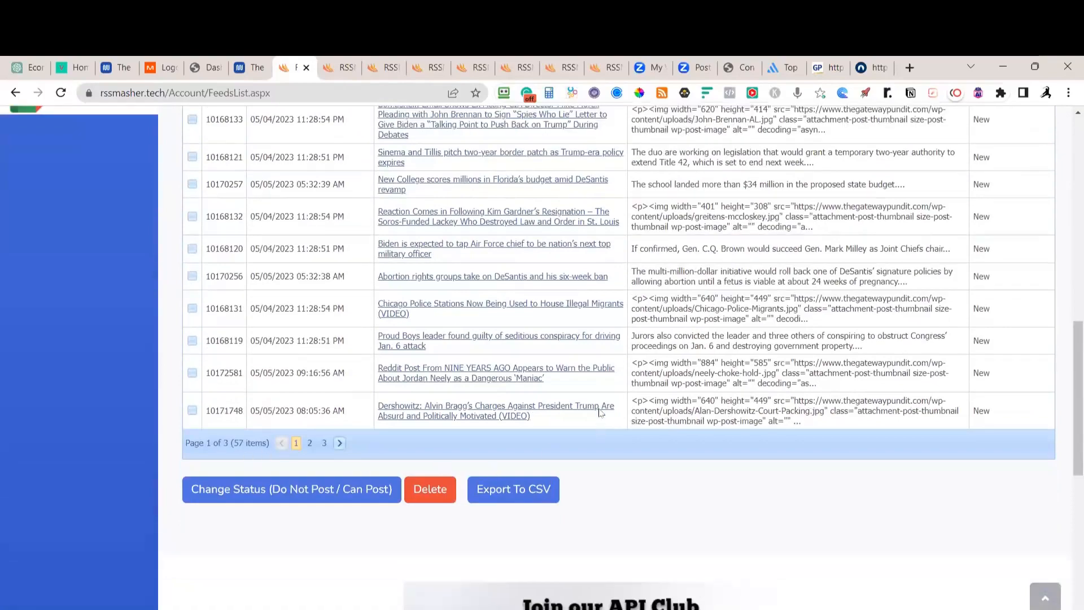
scroll(591, 418, "up", 10)
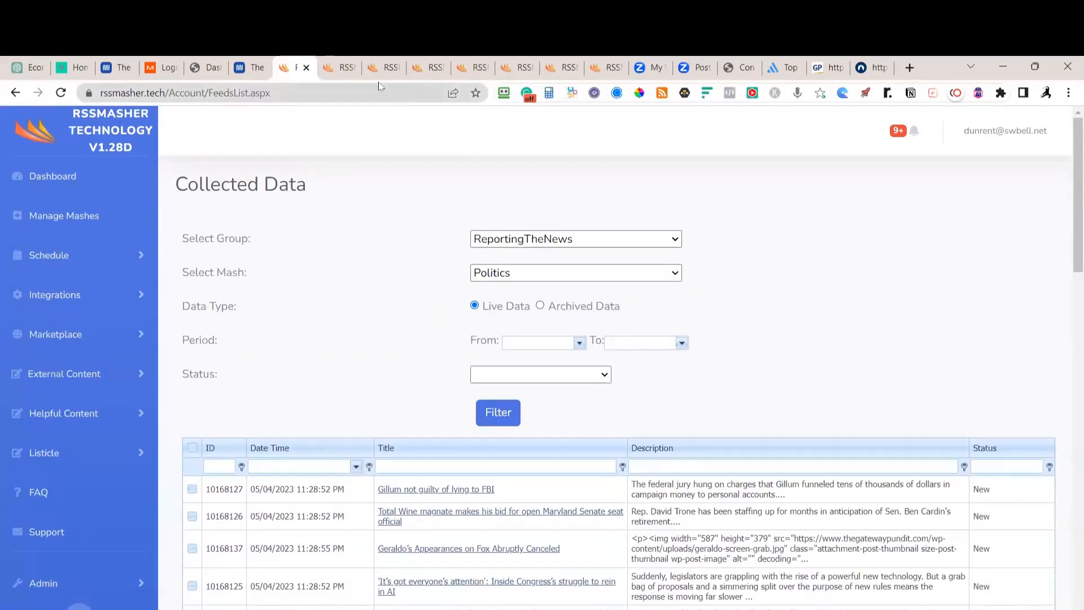
Close the Booster Page Categories tab and six leftover article preview tabs, ending on Zoom Webinars
left_click(347, 72)
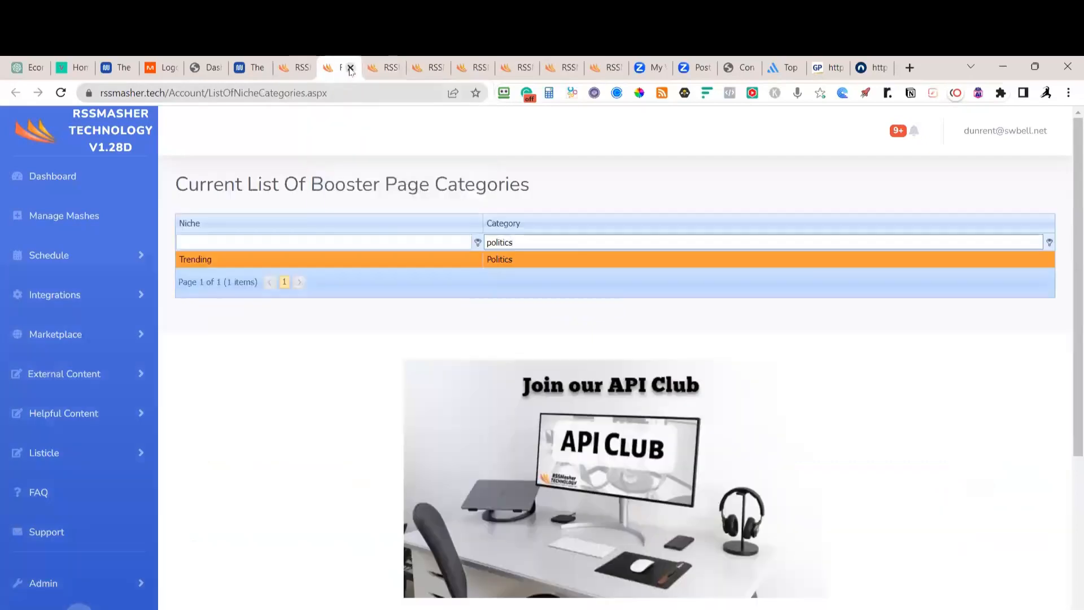
left_click(350, 69)
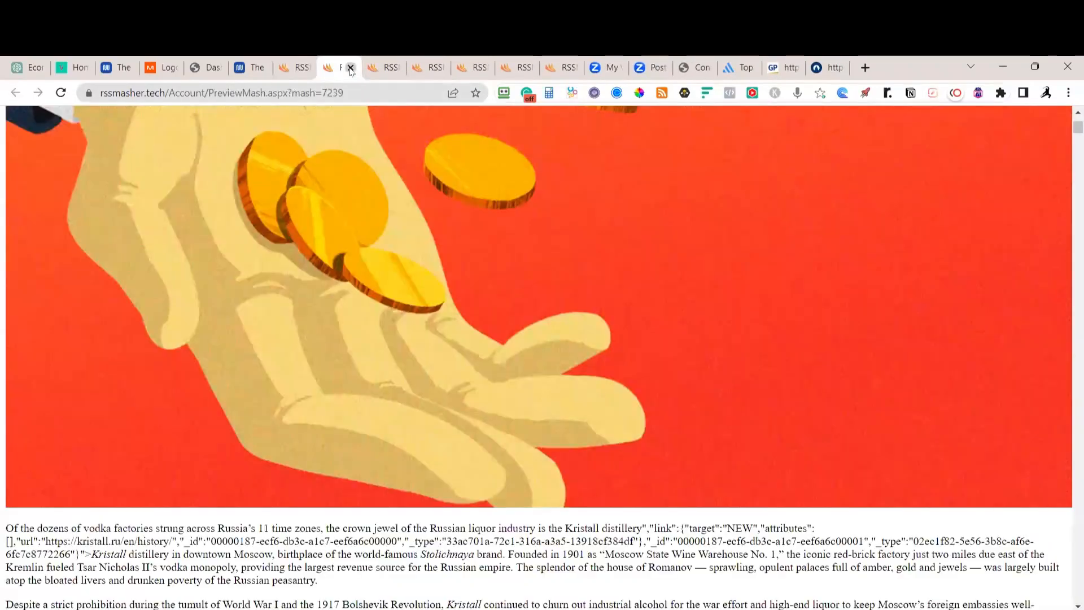
left_click(350, 69)
left_click(350, 69)
left_click(350, 69)
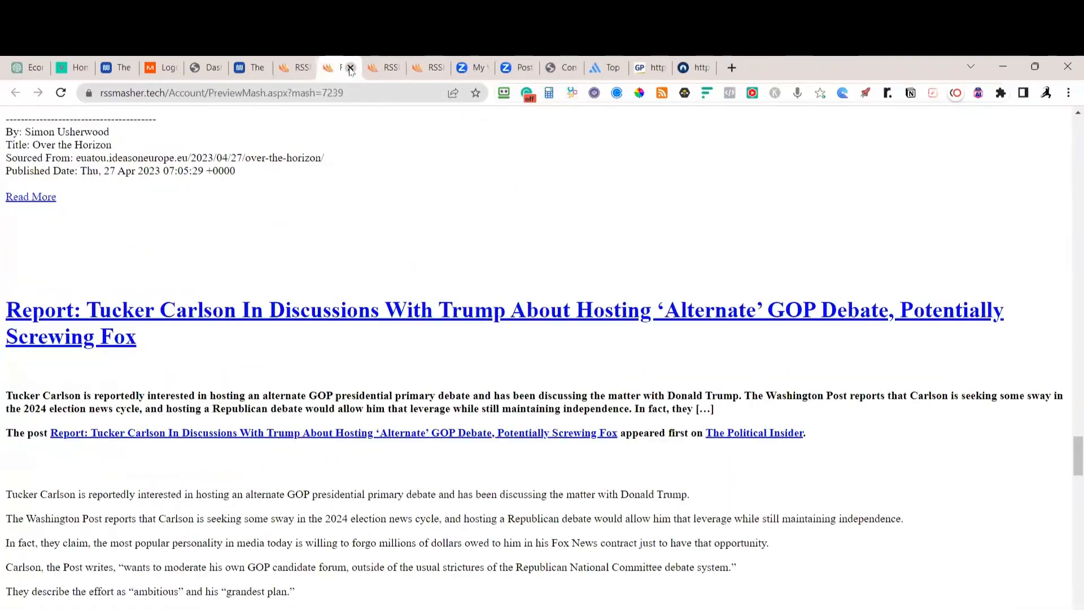
left_click(350, 69)
left_click(350, 68)
left_click(350, 69)
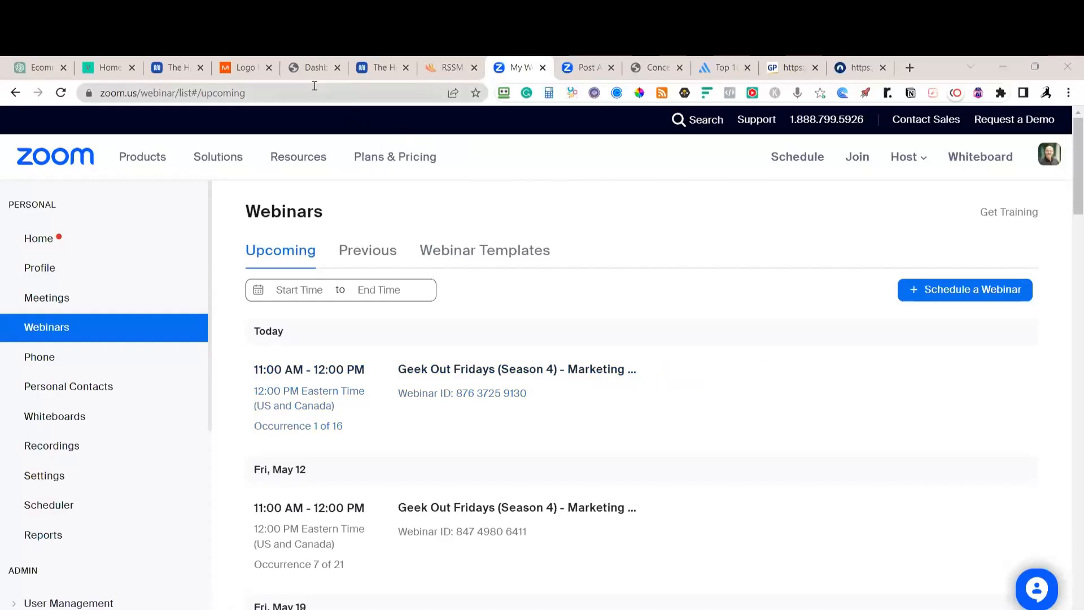
In Notion, tick 'Create Automated Content', expand Tracking, and select GA4 in the Analytics item
key("alt+Tab")
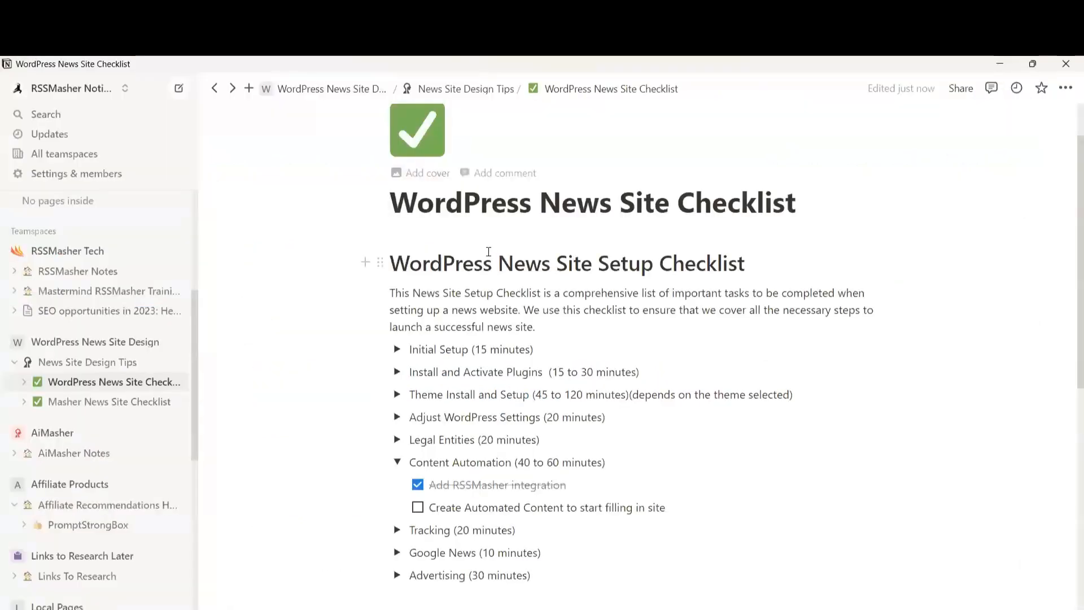
left_click(417, 509)
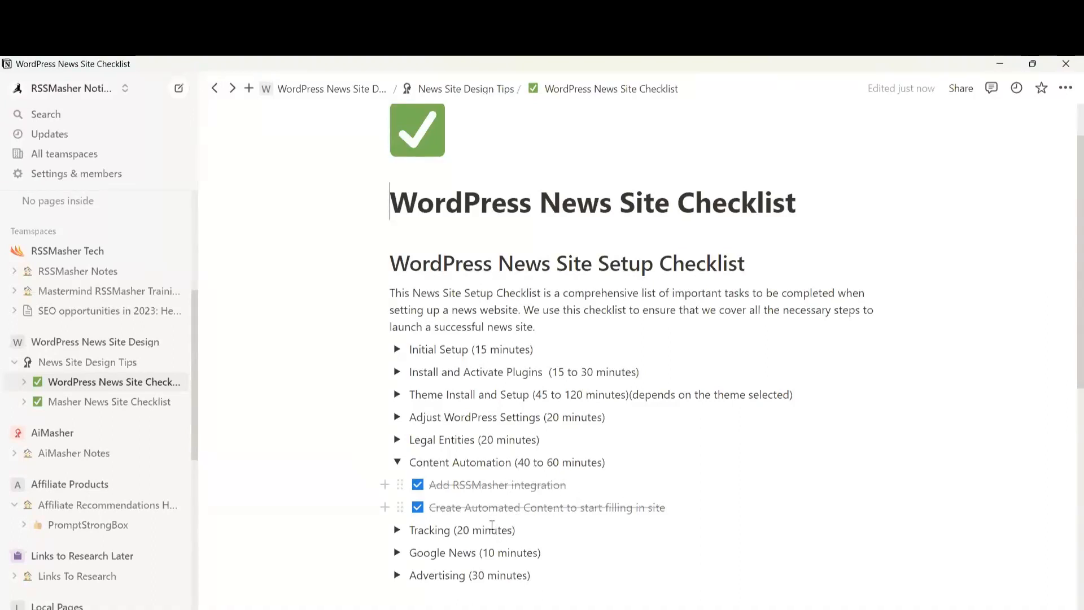
left_click(397, 530)
scroll(800, 355, "down", 4)
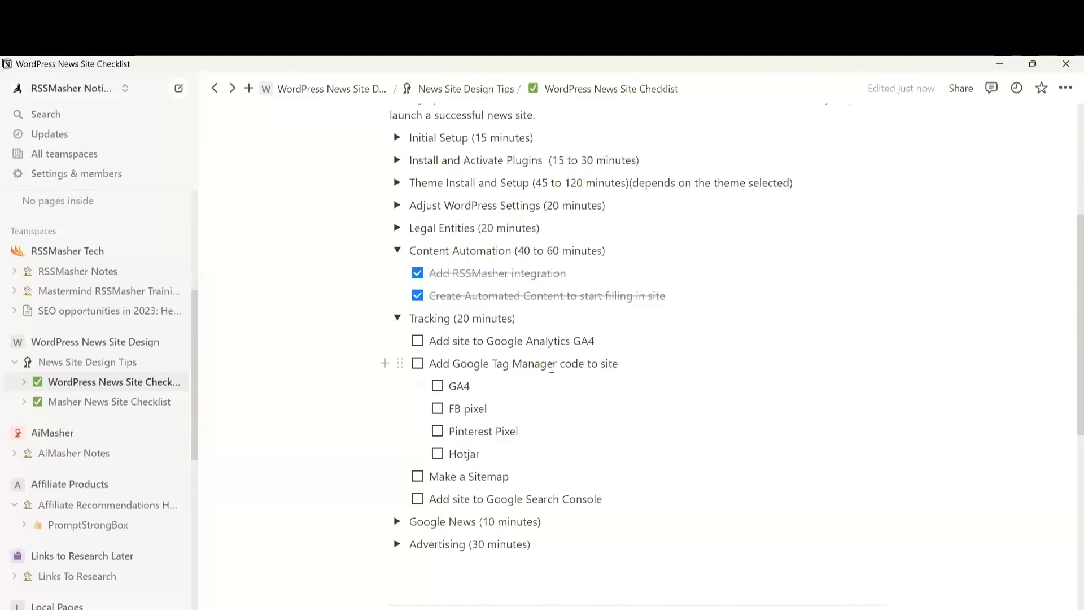
double_click(577, 341)
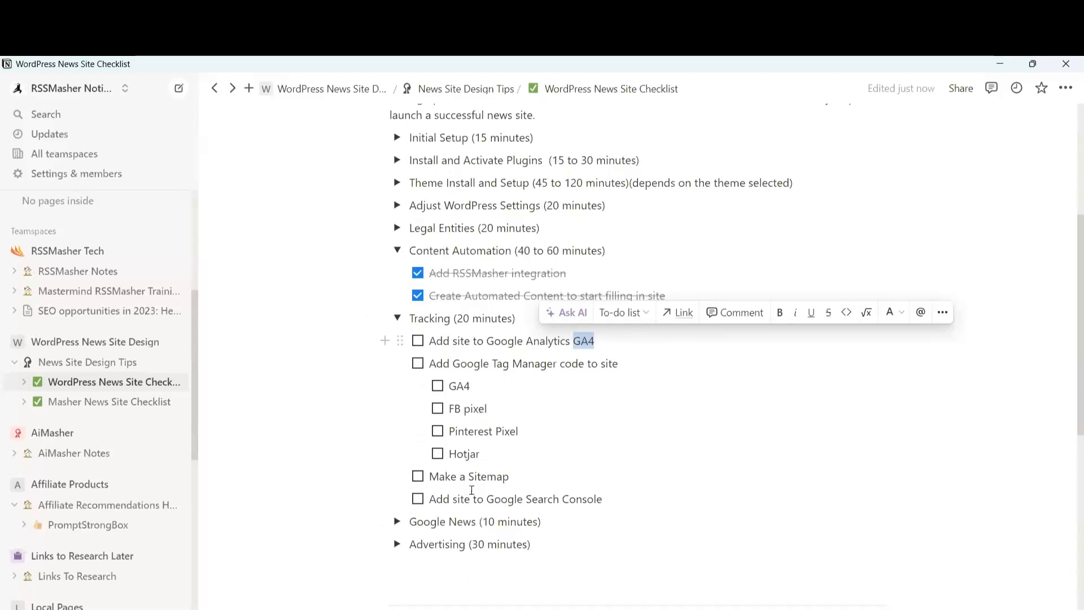
Collapse the Tracking section, briefly expand Google News to review it, then fold it back
left_click(397, 318)
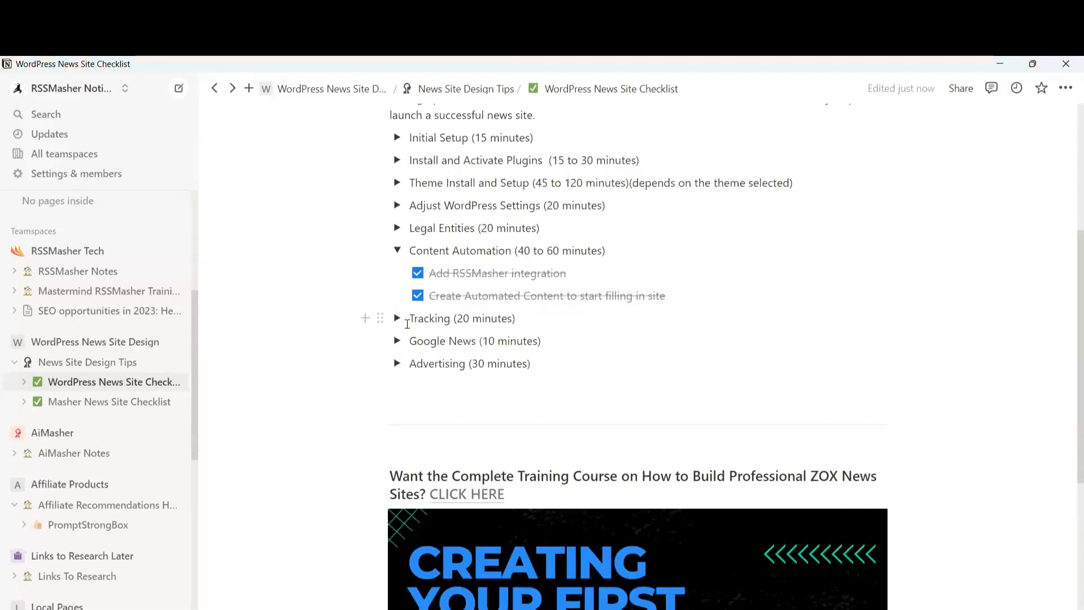
left_click(397, 340)
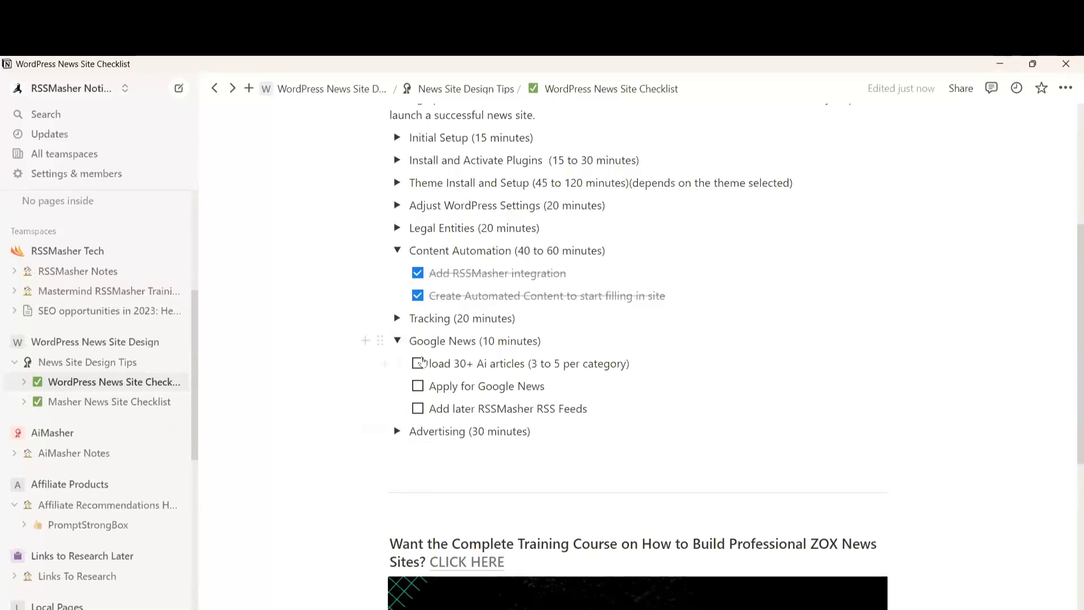
left_click(397, 340)
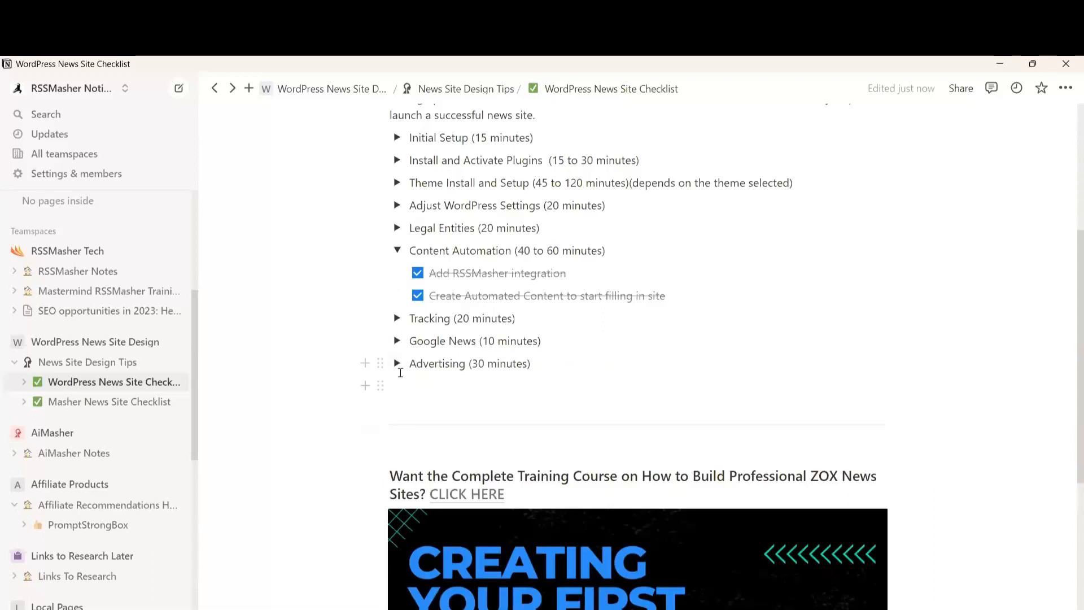
Expand Advertising to reveal its Google Ads and ad display network tasks
left_click(398, 364)
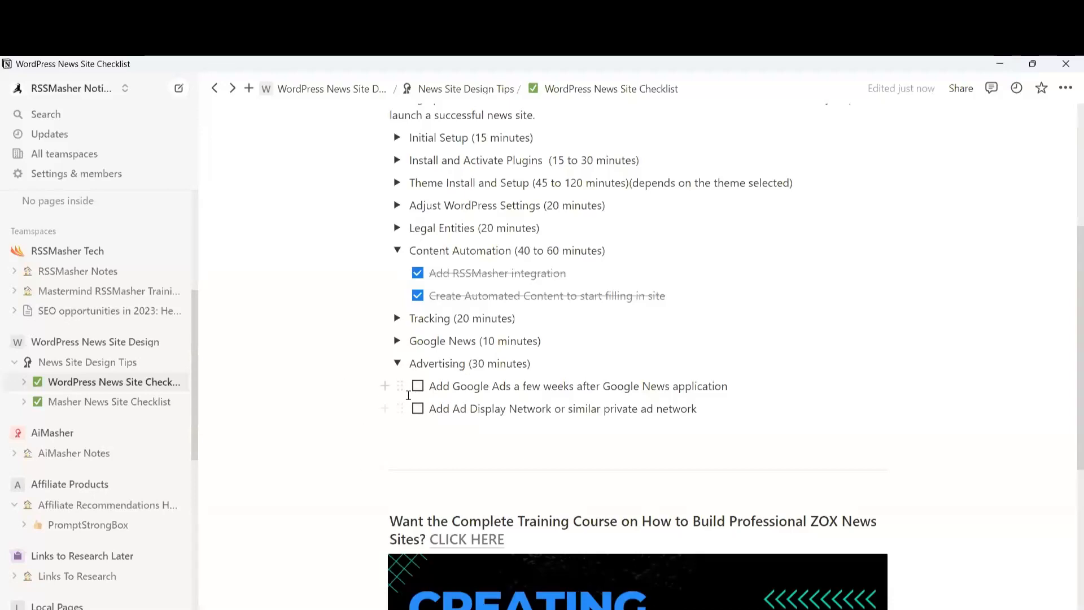
scroll(409, 395, "up", 4)
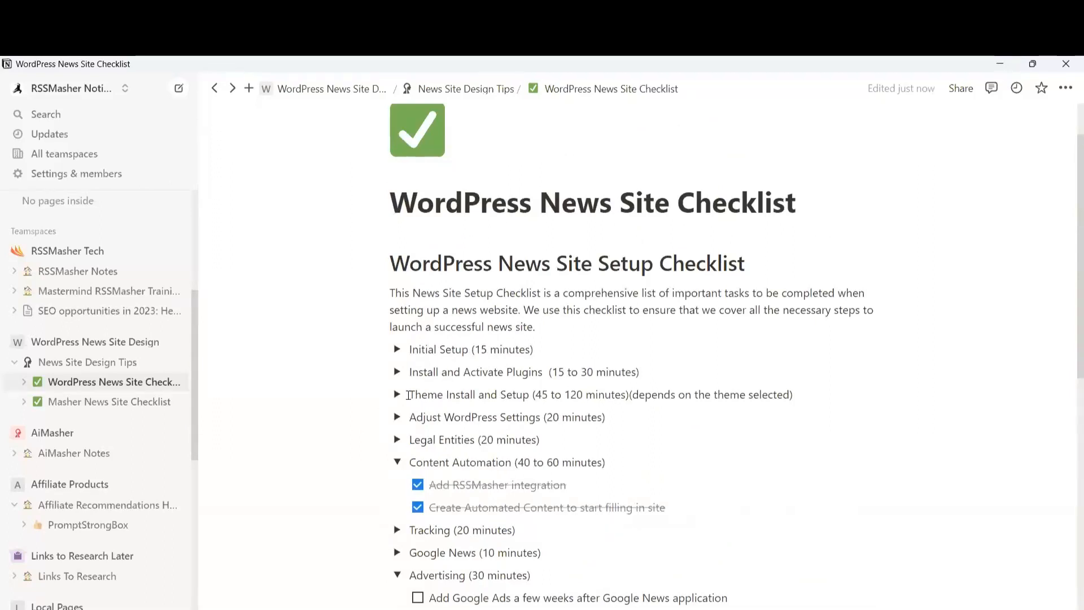
Uncheck the RSSMasher integration and Create Automated Content tasks, then collapse Content Automation
left_click(418, 486)
left_click(418, 507)
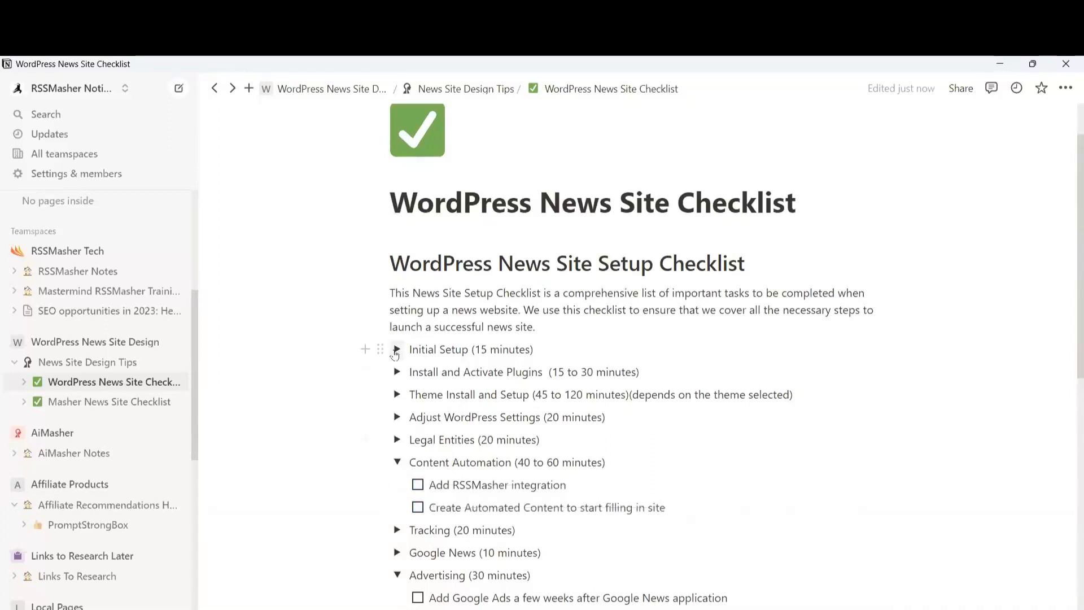
left_click(397, 462)
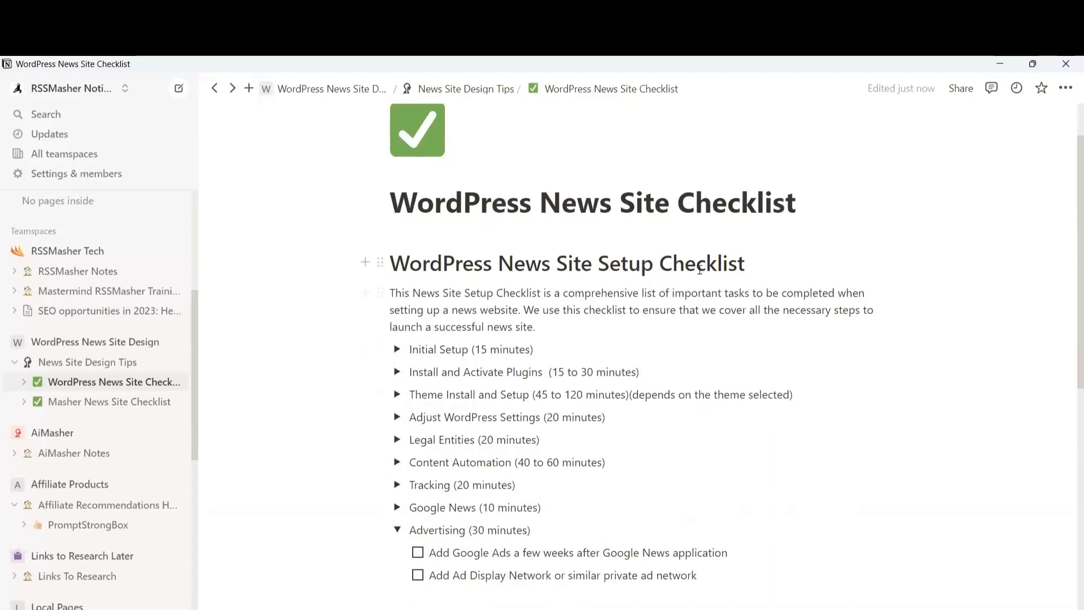
Uncheck the Install WordPress, Add domain, Purchase and Register name, and Install premium plugins tasks
scroll(699, 270, "up", 2)
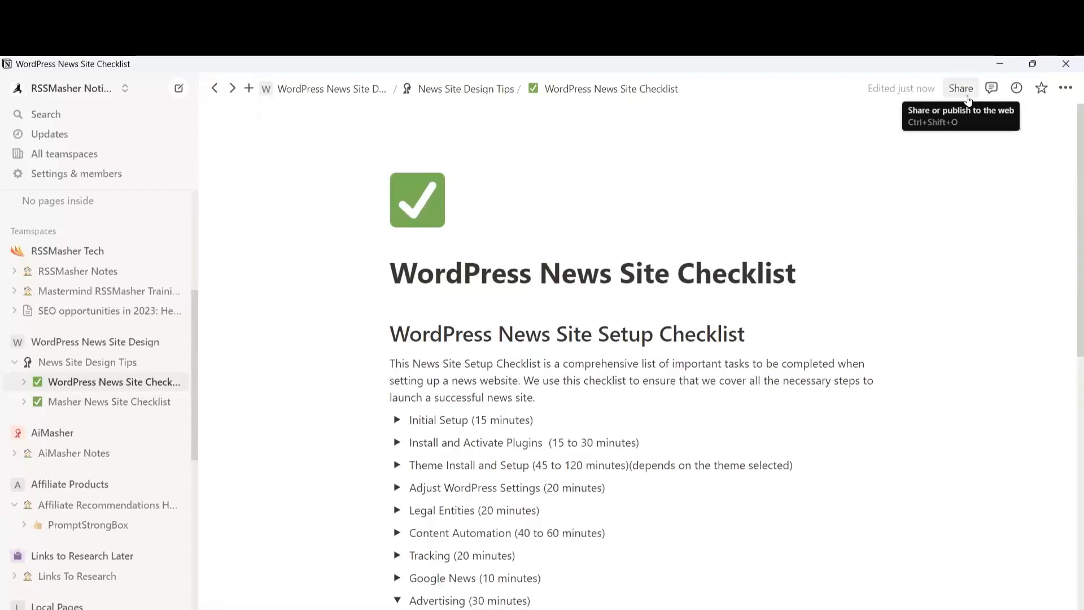
left_click(397, 420)
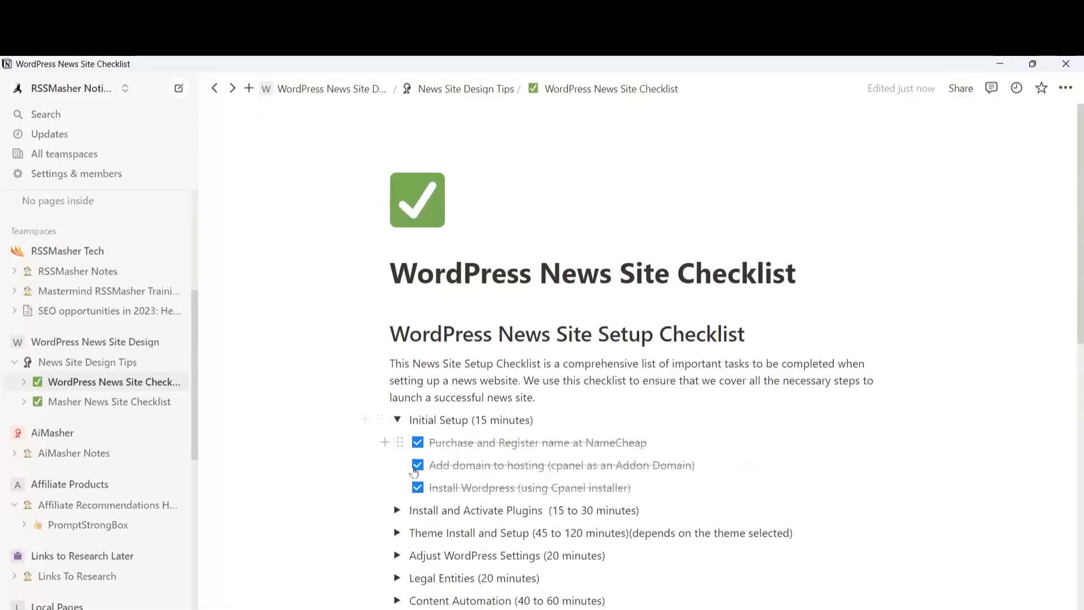
left_click(397, 510)
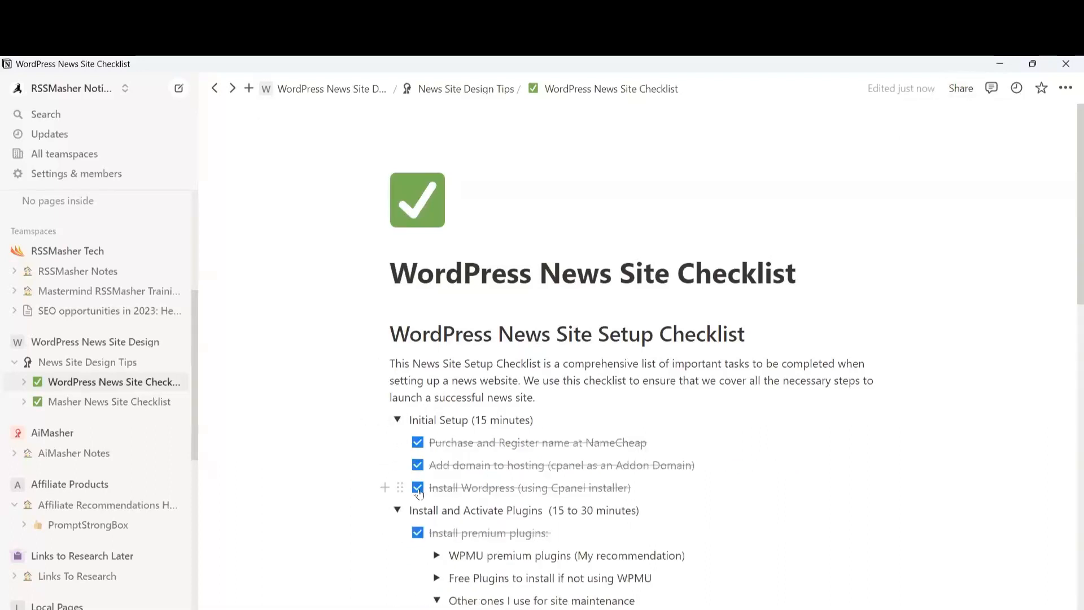
left_click(418, 487)
left_click(418, 466)
left_click(418, 443)
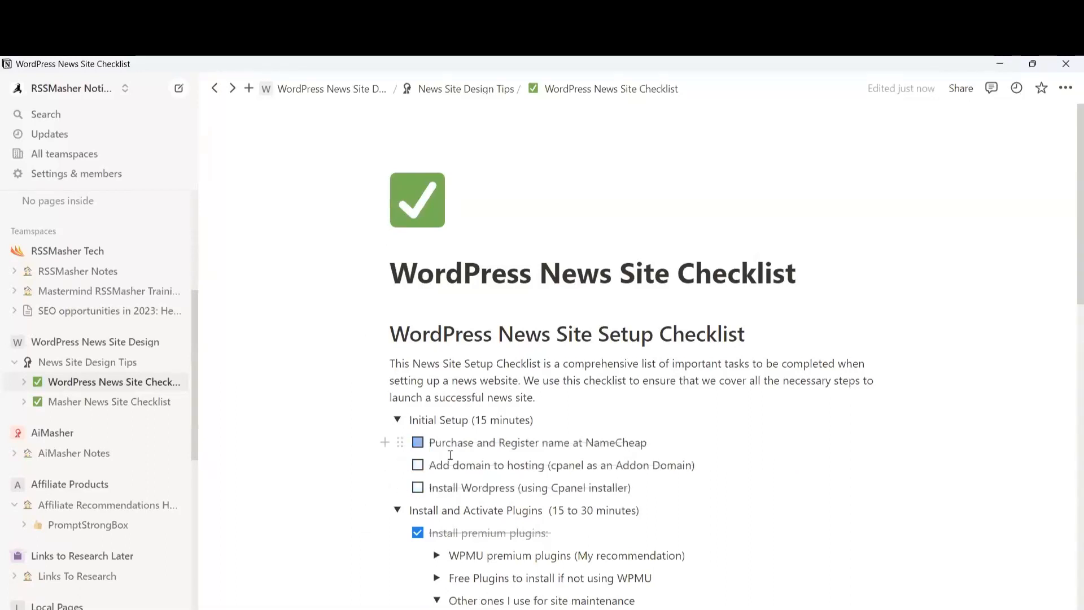
scroll(421, 395, "down", 4)
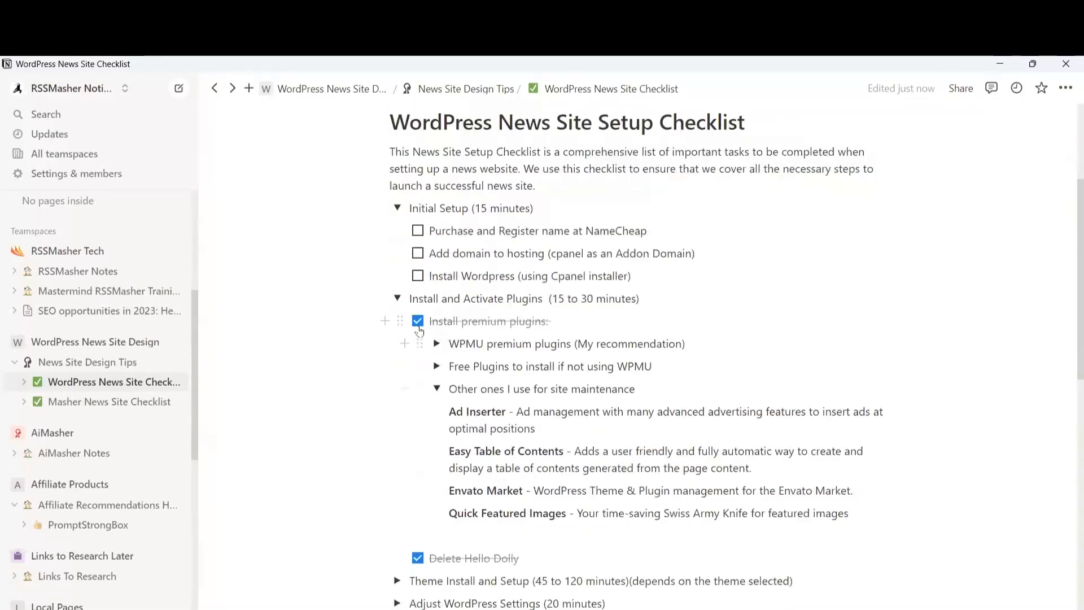
left_click(418, 322)
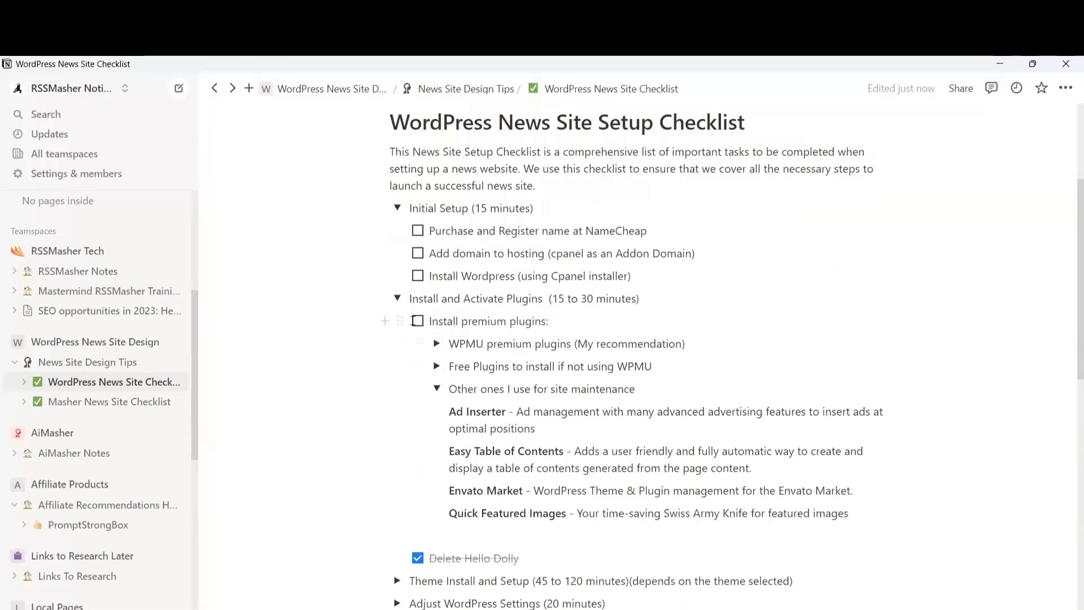
scroll(414, 321, "up", 4)
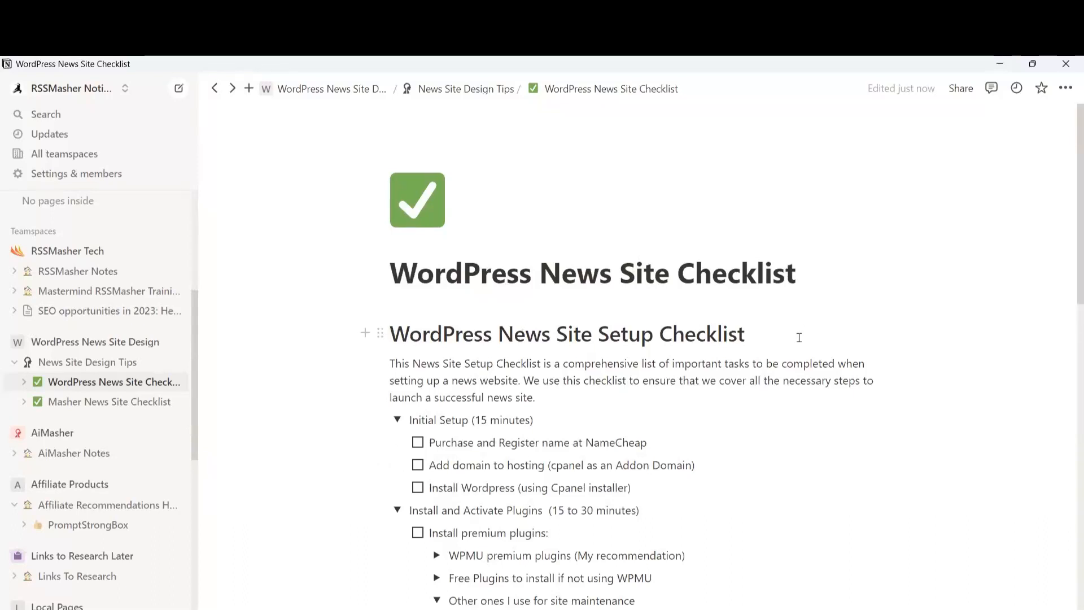
Collapse the maintenance plugins list and the Install Plugins, Initial Setup and Advertising sections
scroll(423, 460, "down", 3)
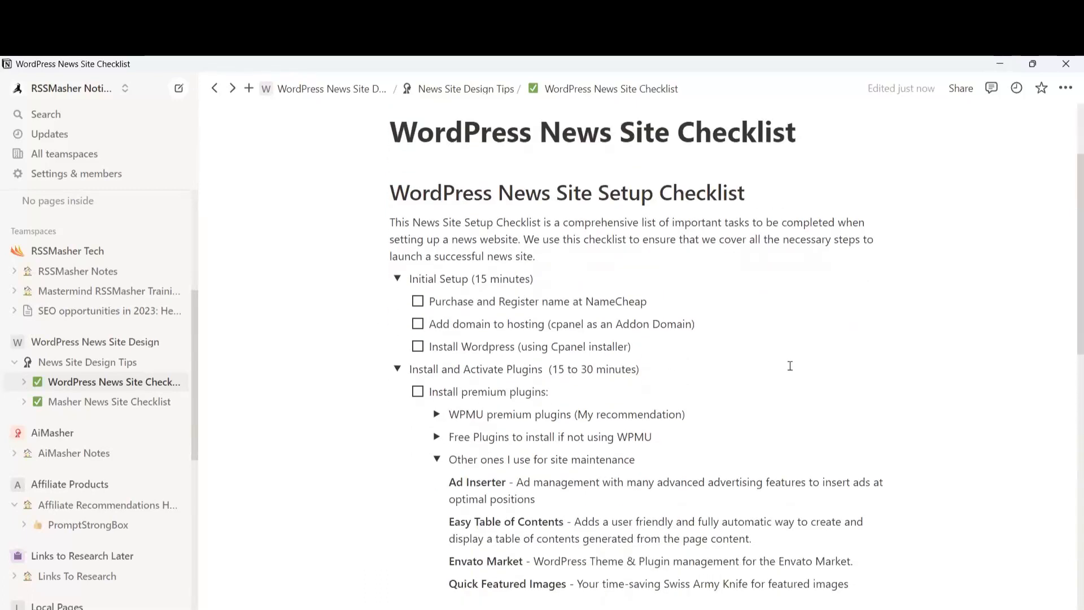
scroll(422, 460, "down", 1)
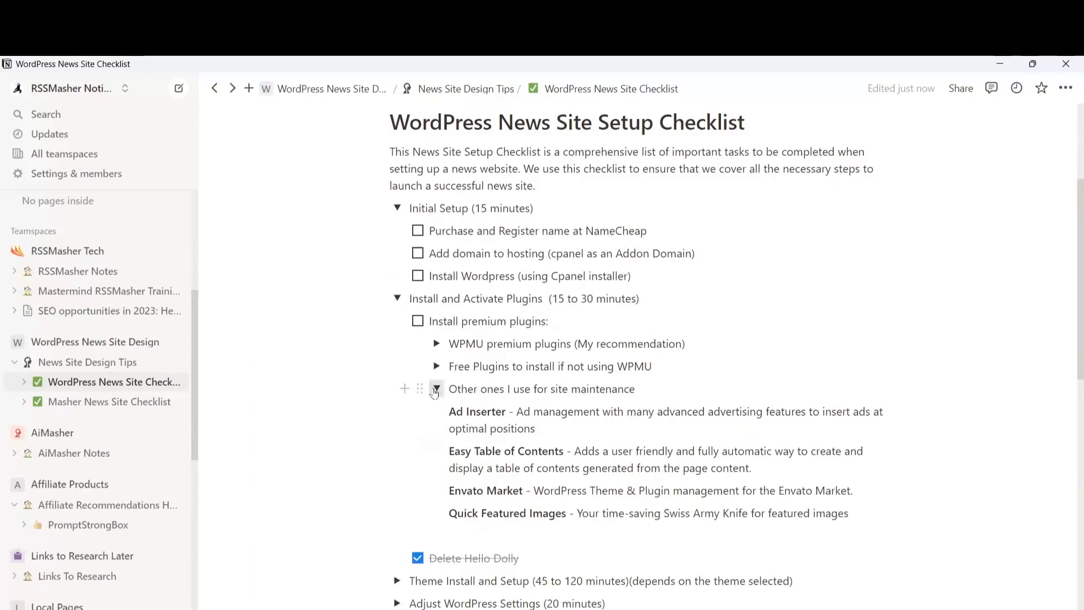
left_click(436, 388)
left_click(397, 298)
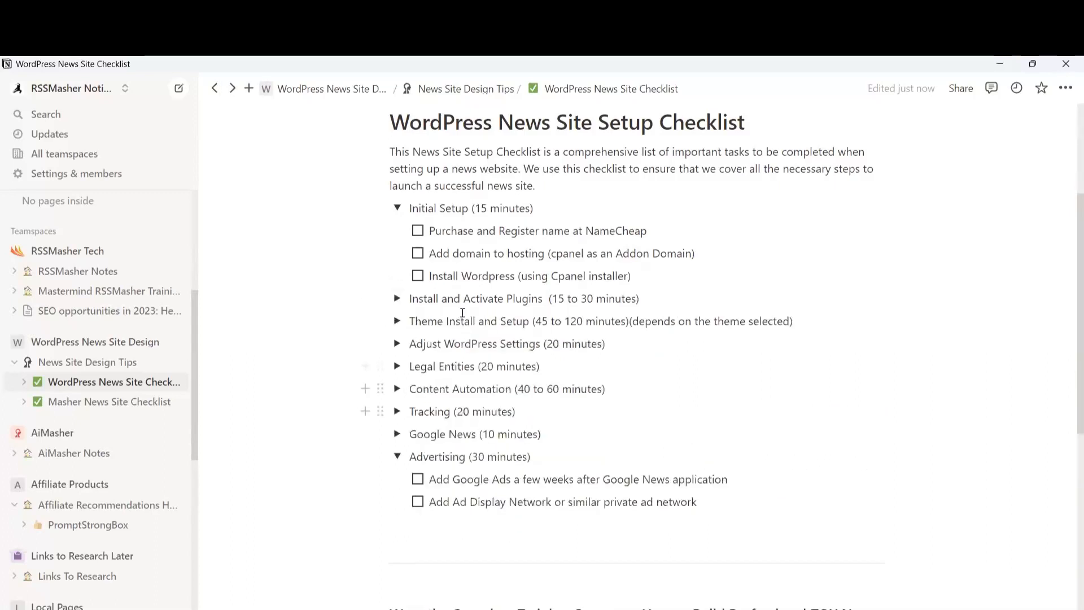
left_click(397, 208)
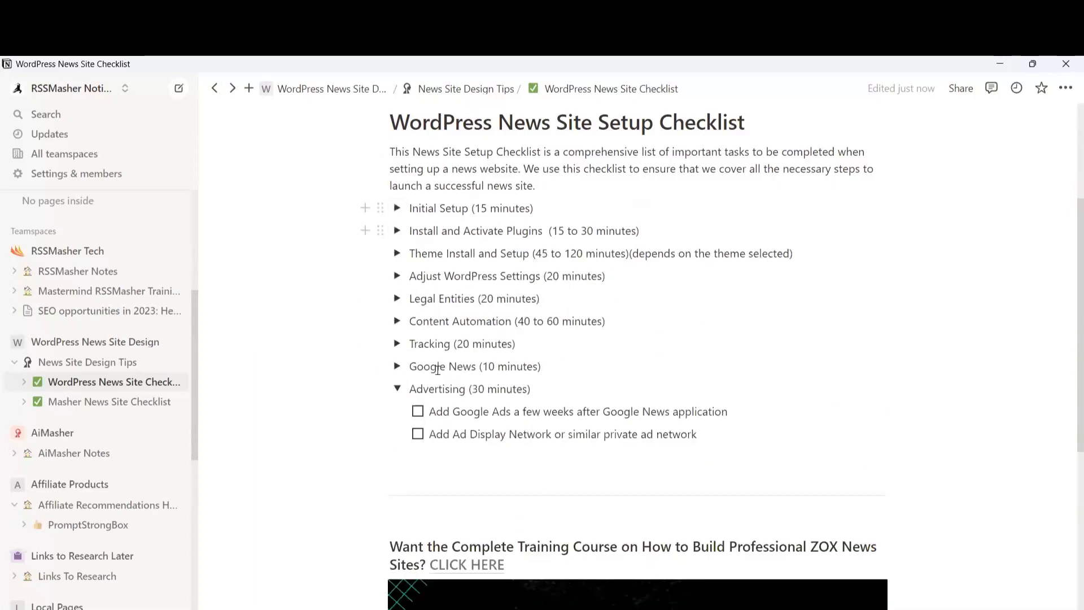
left_click(397, 389)
scroll(728, 435, "down", 4)
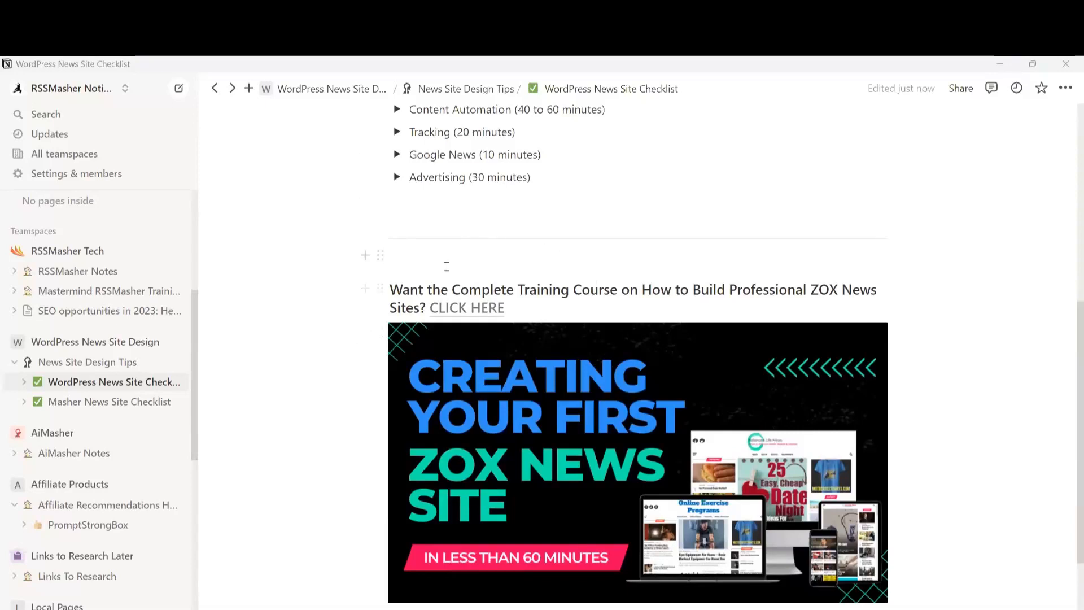
Write a '15% off' discount-code note in the empty line below the divider
left_click(427, 259)
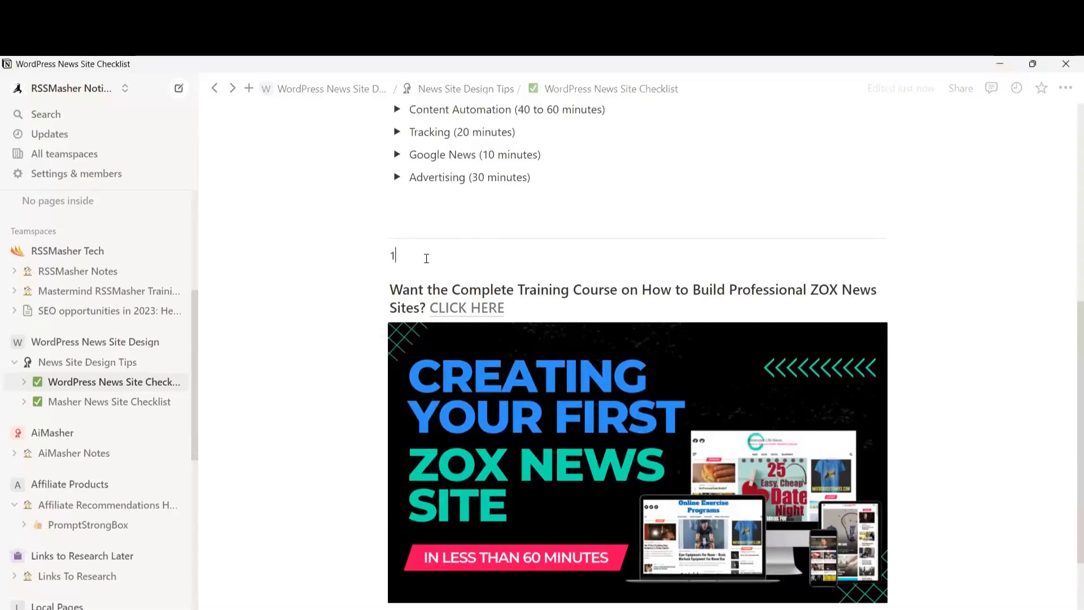
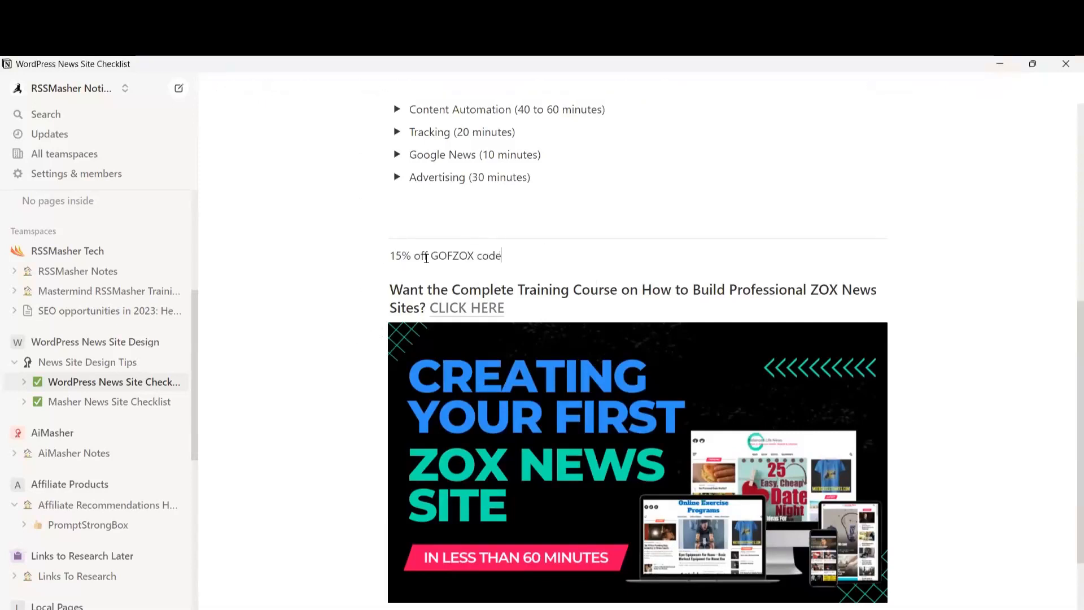
scroll(554, 322, "down", 3)
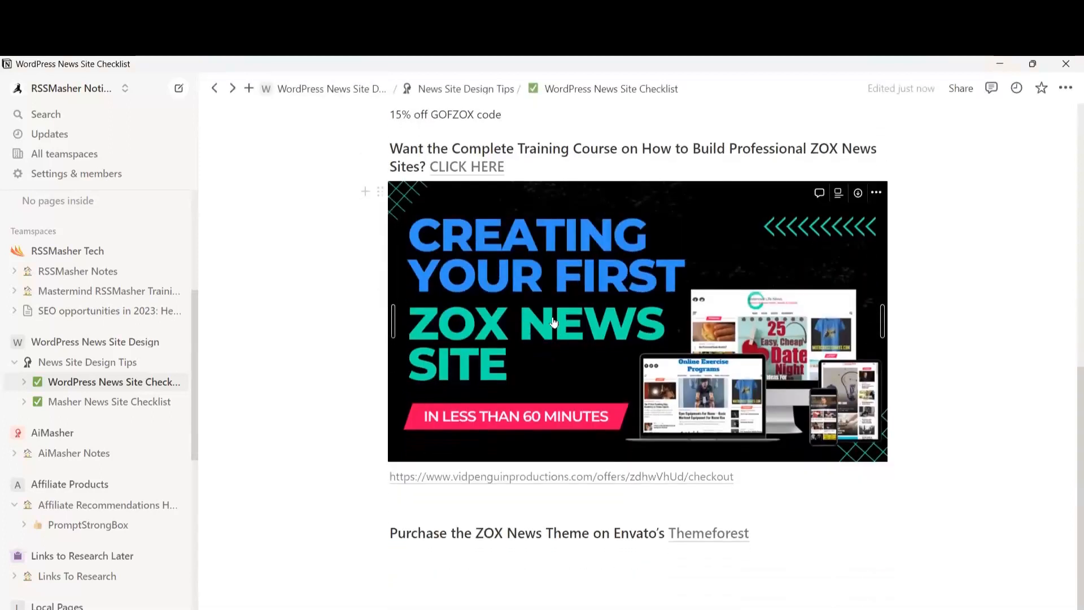
scroll(546, 311, "down", 2)
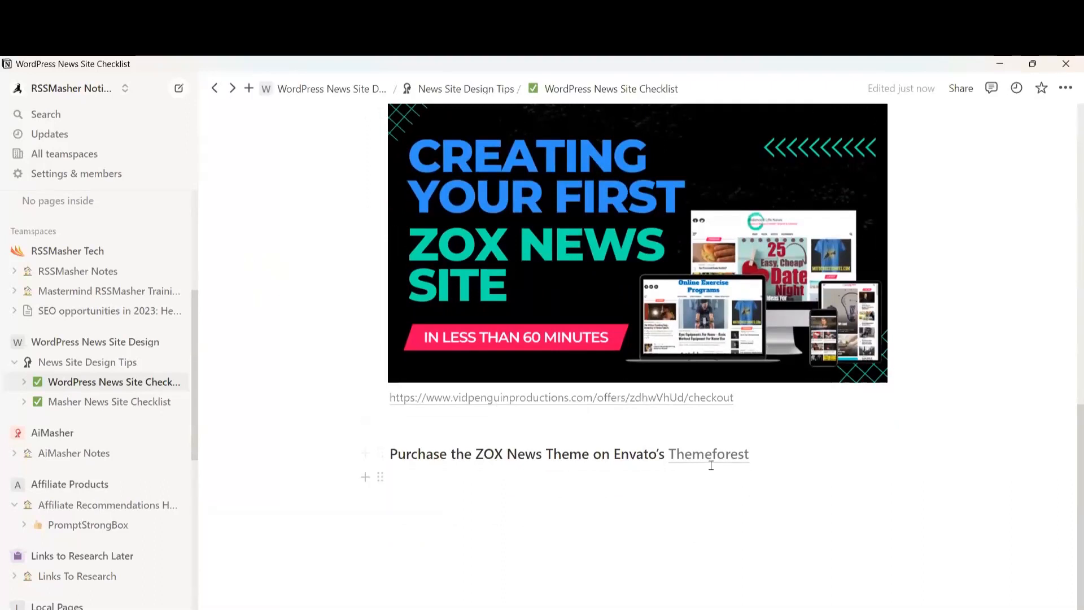
mouse_move(702, 455)
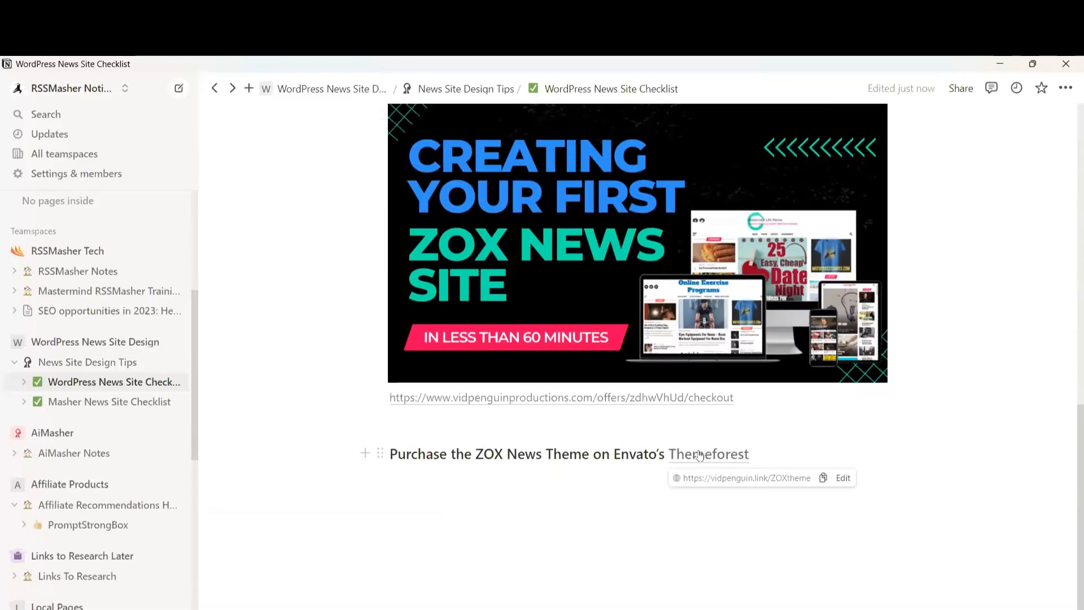
scroll(703, 455, "up", 10)
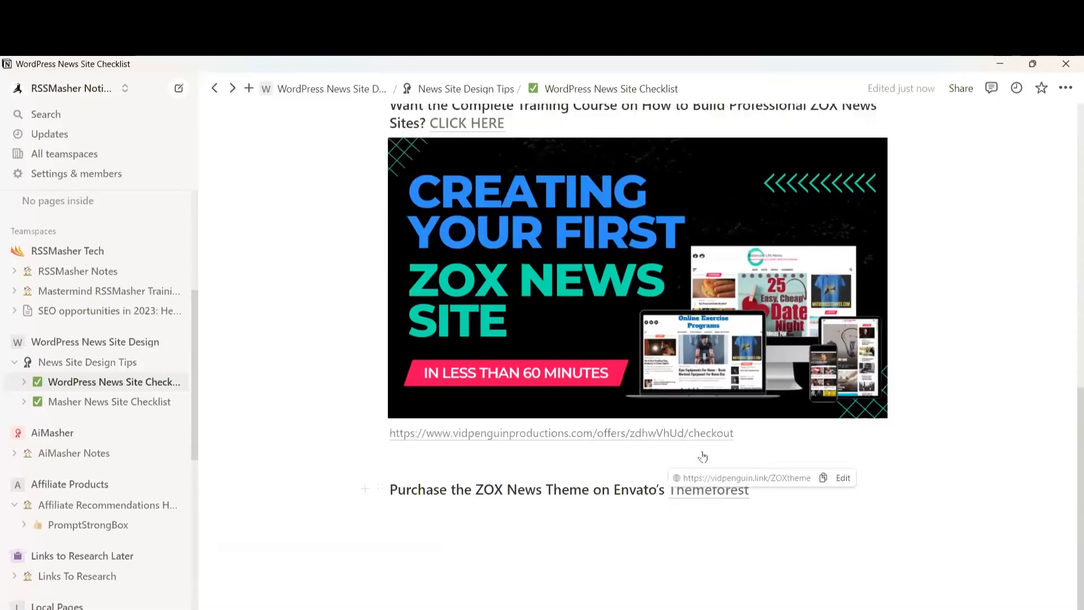
scroll(703, 452, "up", 2)
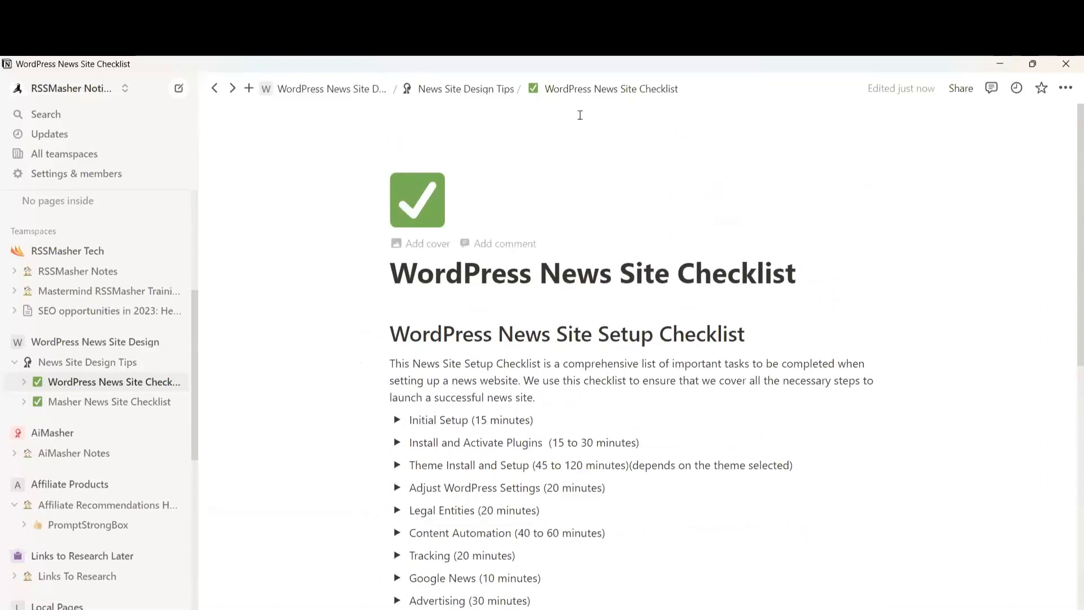
Go up to News Site Design Tips and open its Masher News Site Checklist link
left_click(475, 91)
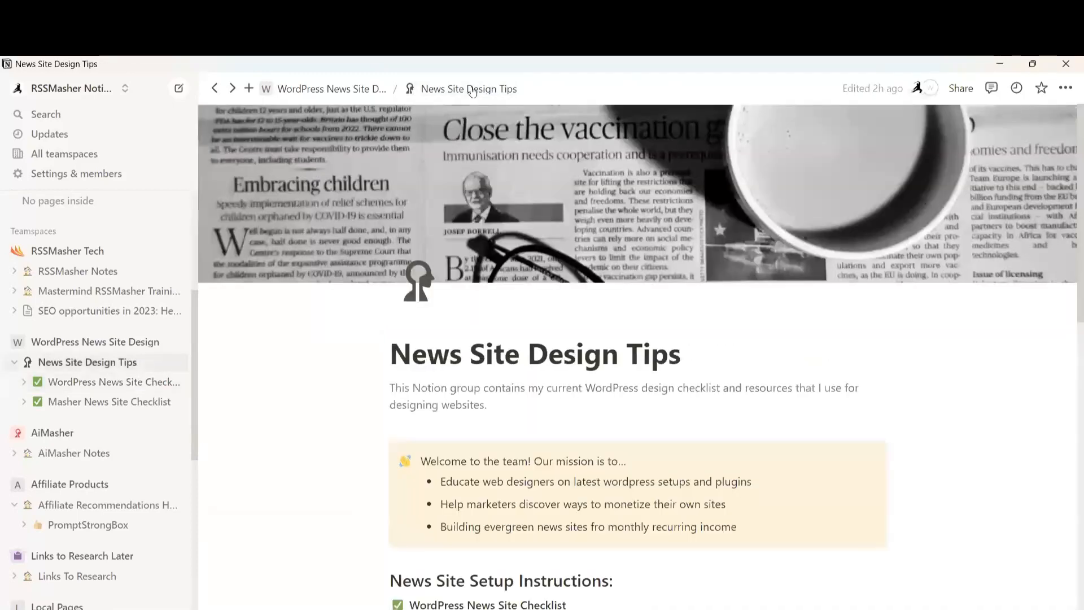
scroll(652, 300, "down", 5)
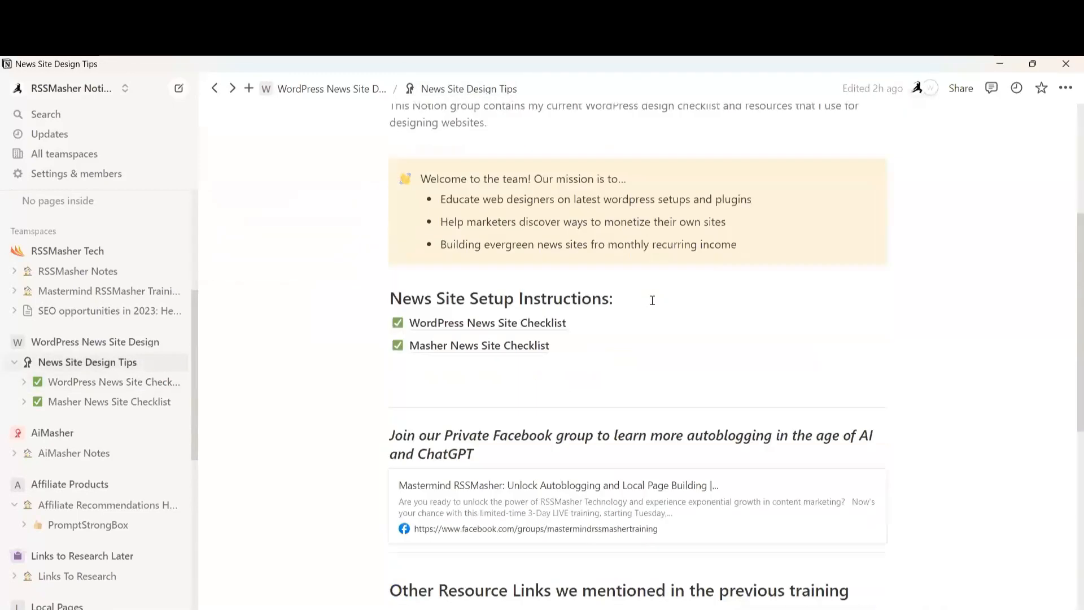
left_click(432, 347)
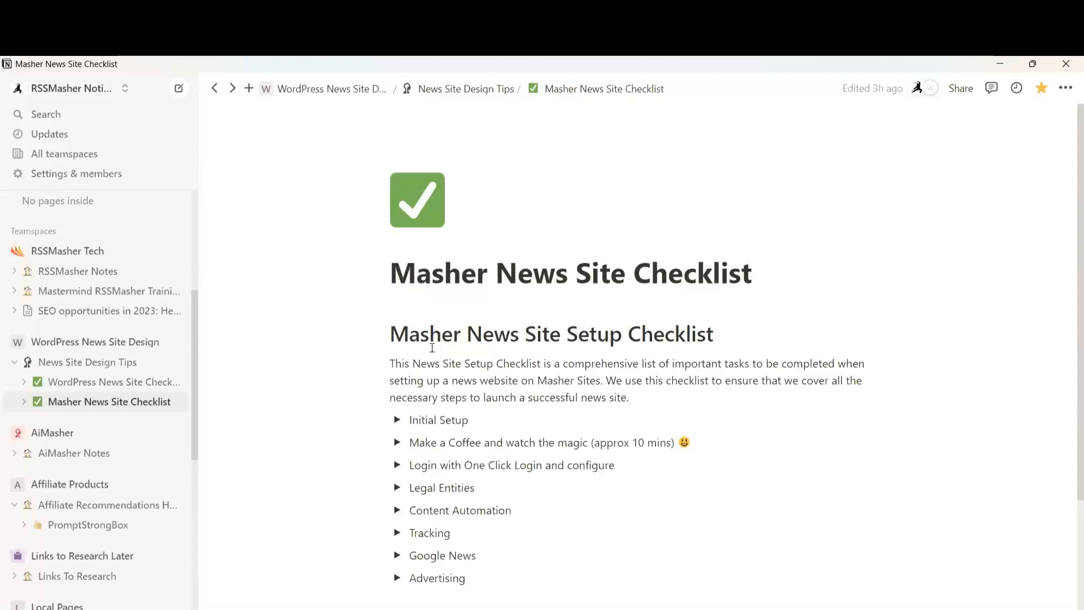
left_click(396, 420)
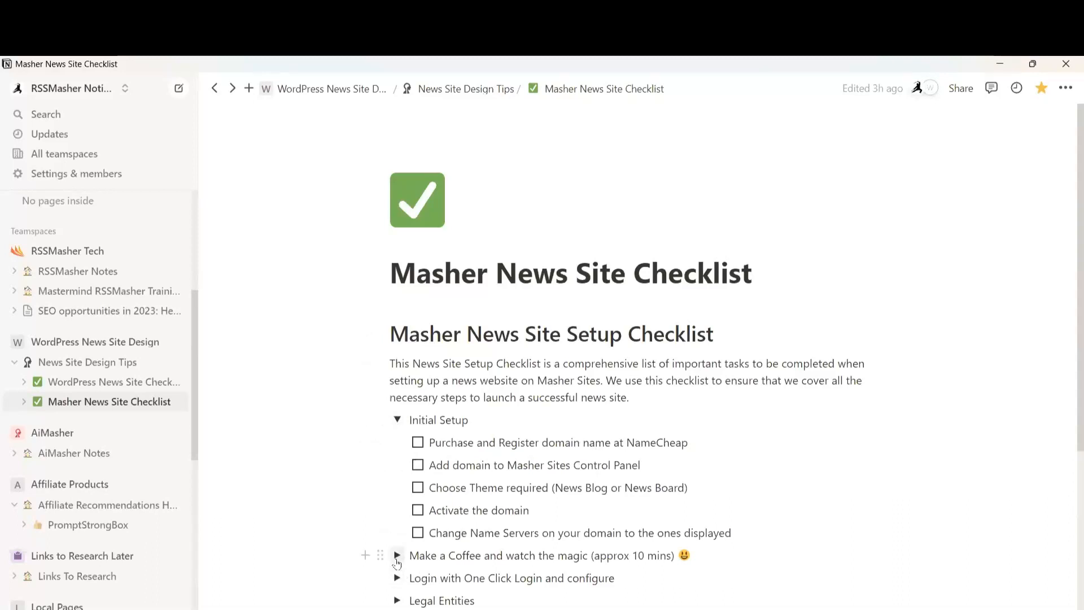
left_click(397, 420)
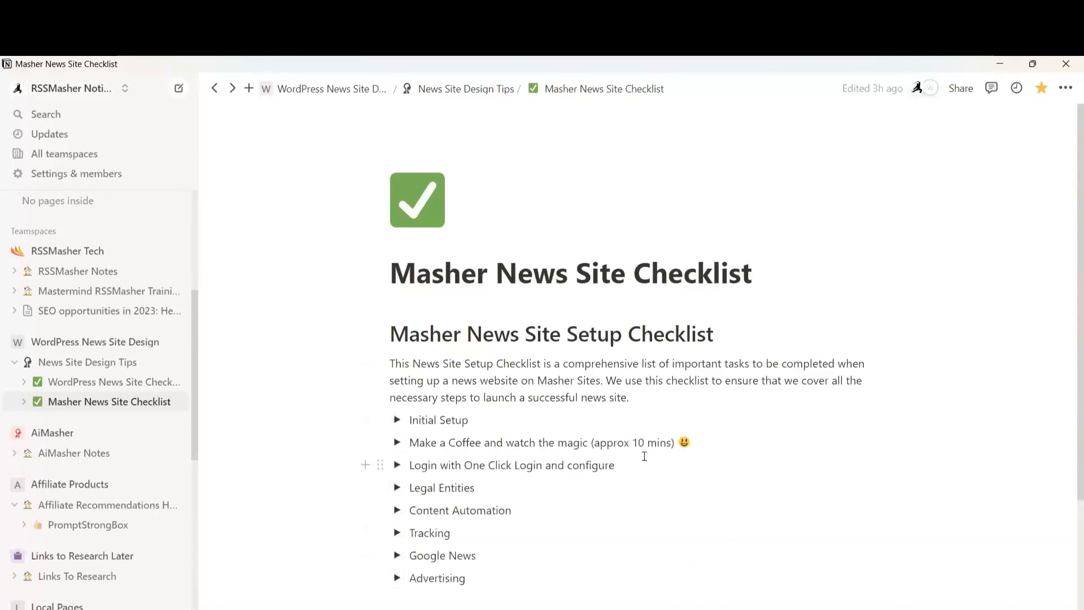
left_click(397, 465)
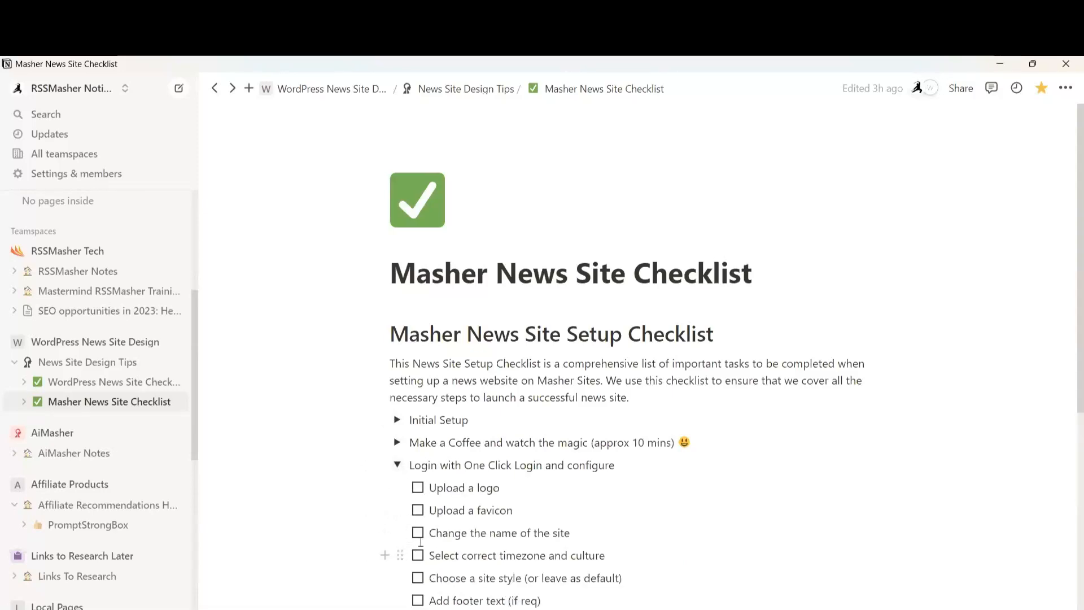
scroll(452, 540, "down", 5)
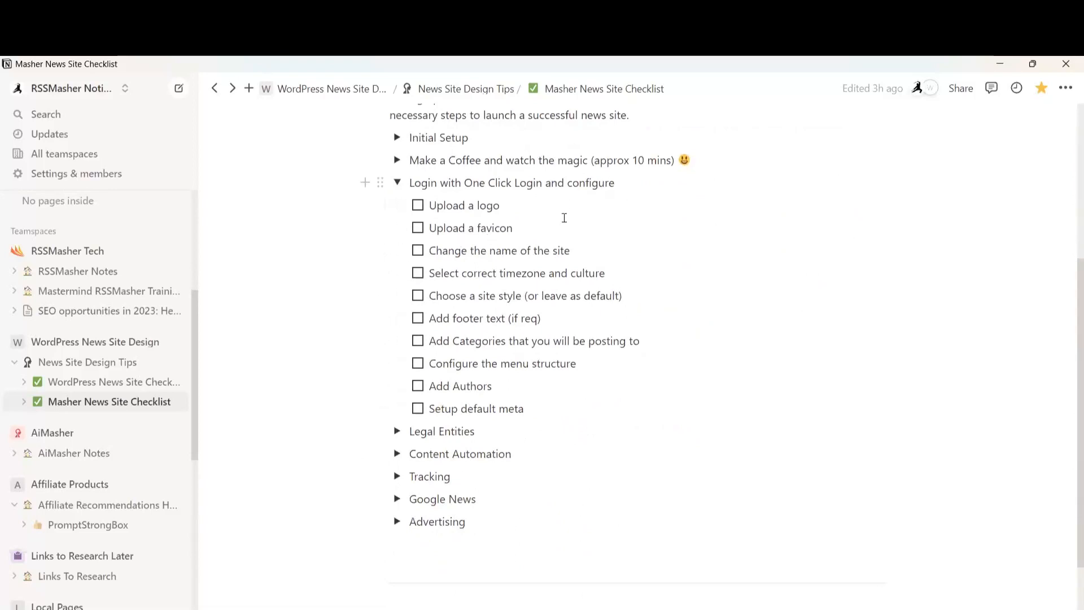
left_click(396, 183)
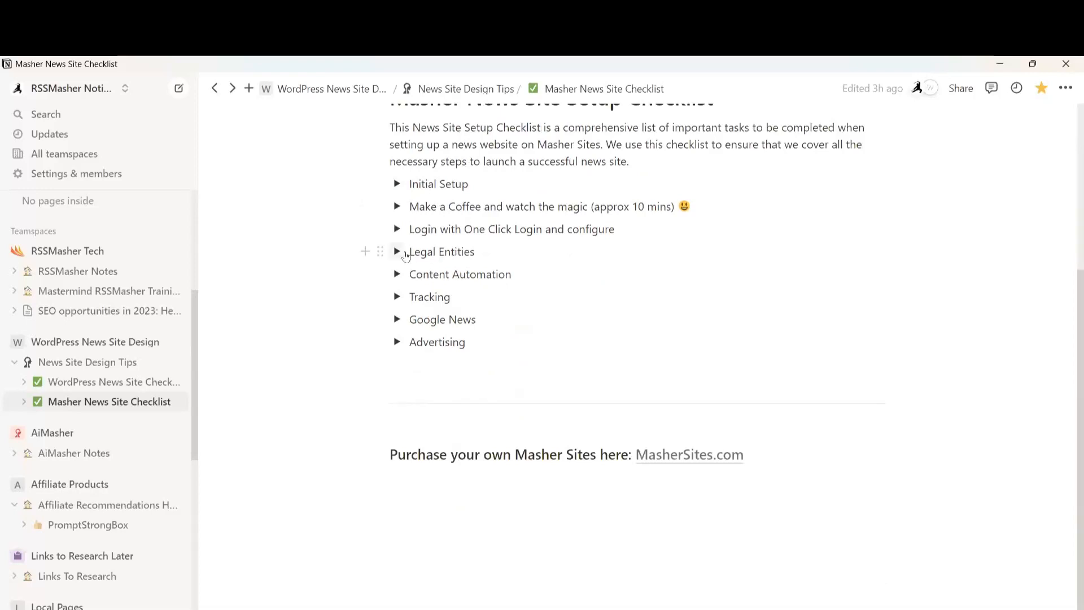
left_click(397, 251)
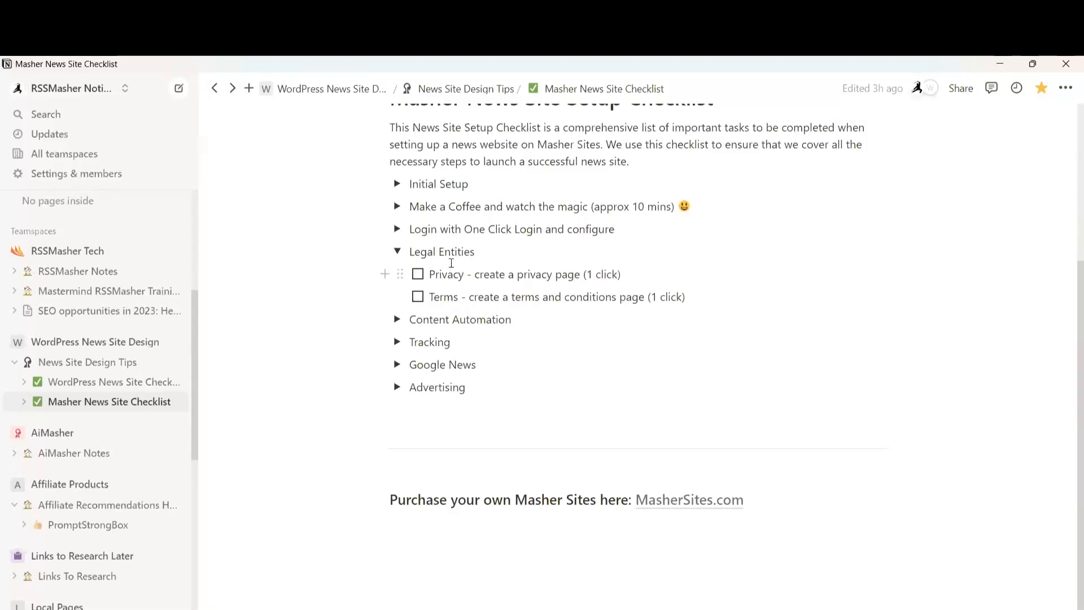
left_click(397, 252)
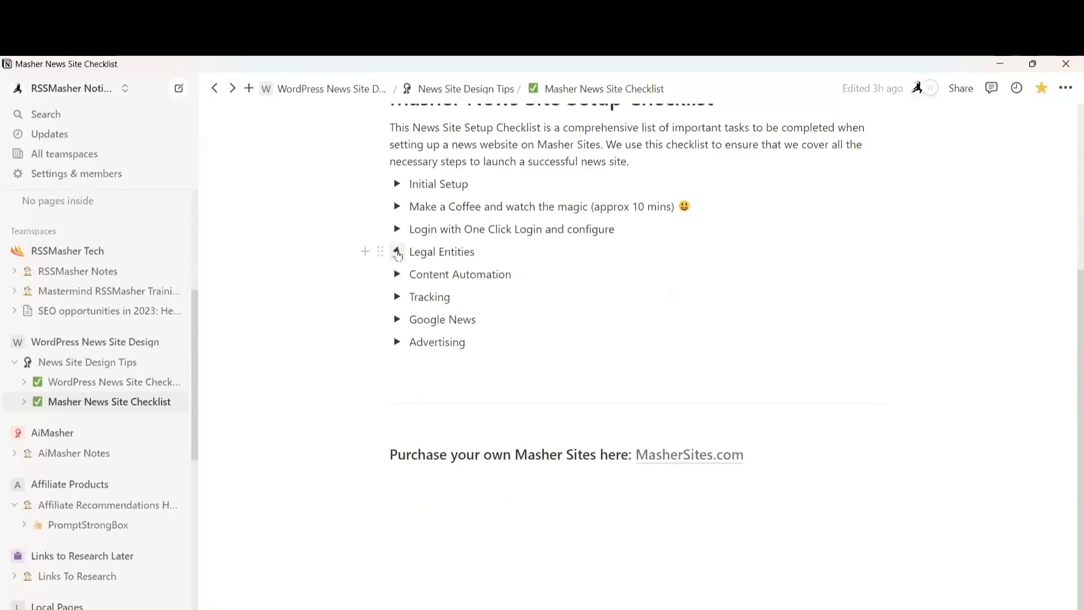
left_click(397, 274)
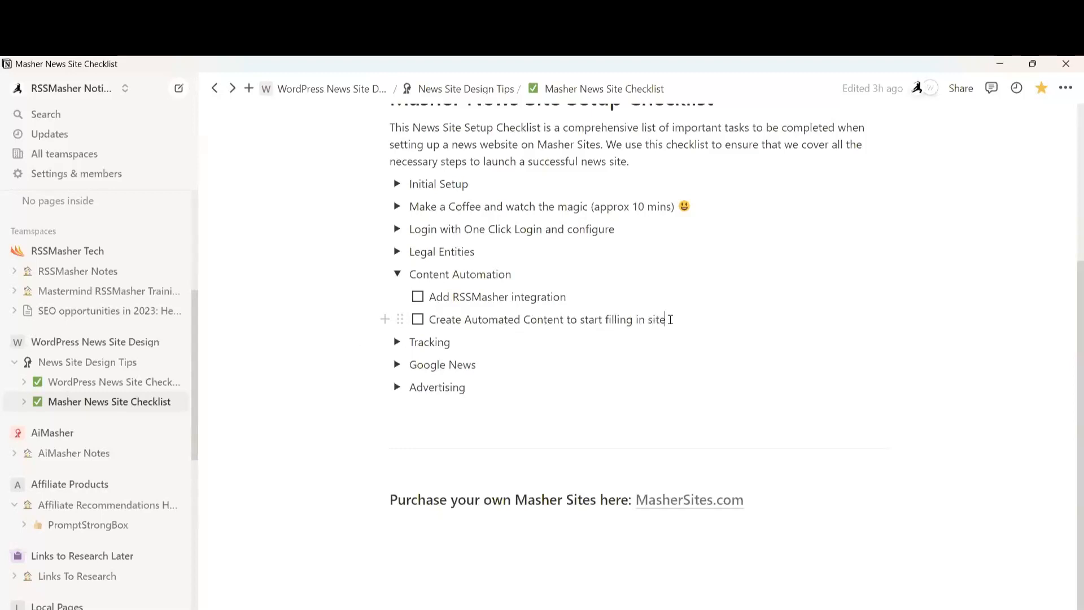
left_click(397, 274)
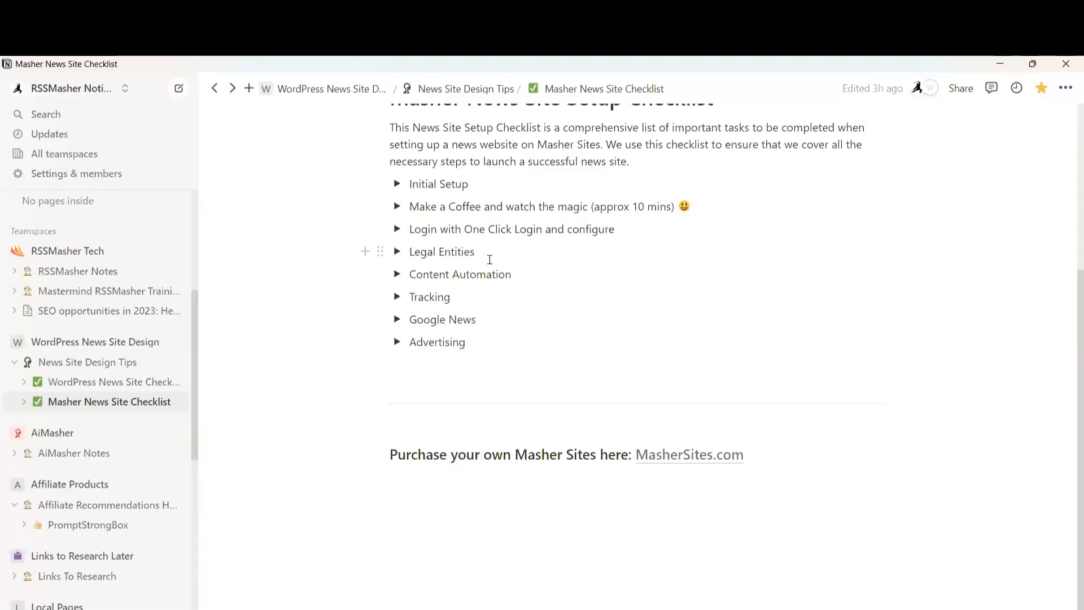
scroll(461, 289, "up", 4)
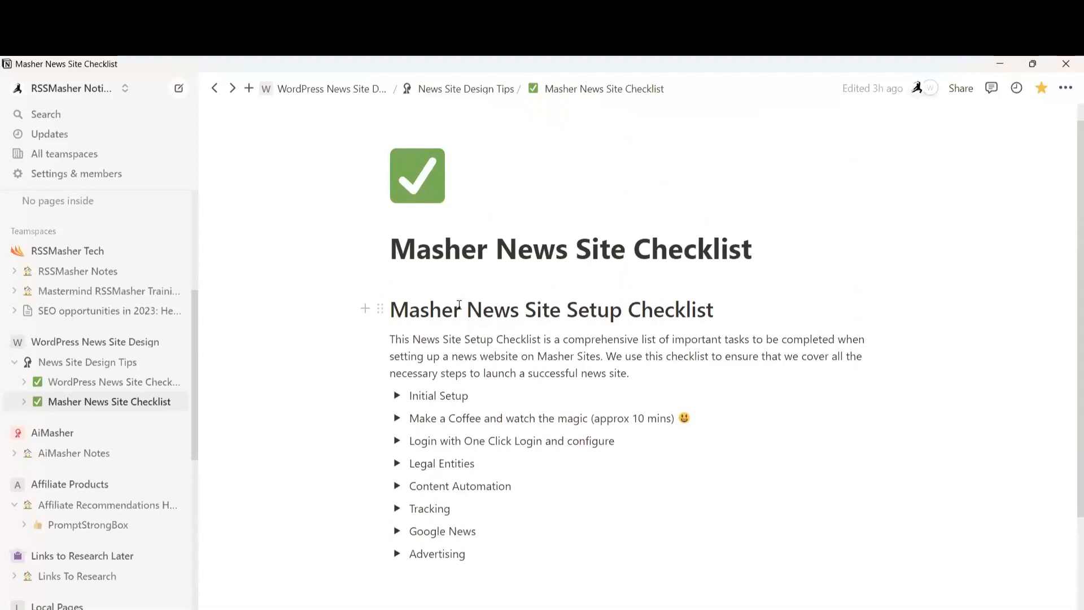
left_click(397, 509)
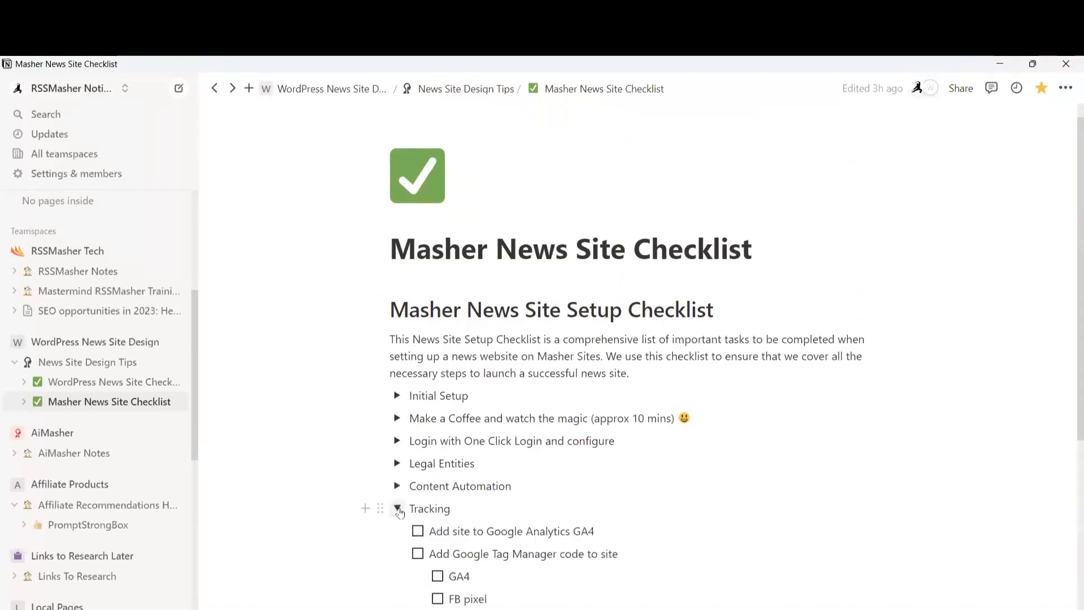
scroll(401, 503, "down", 3)
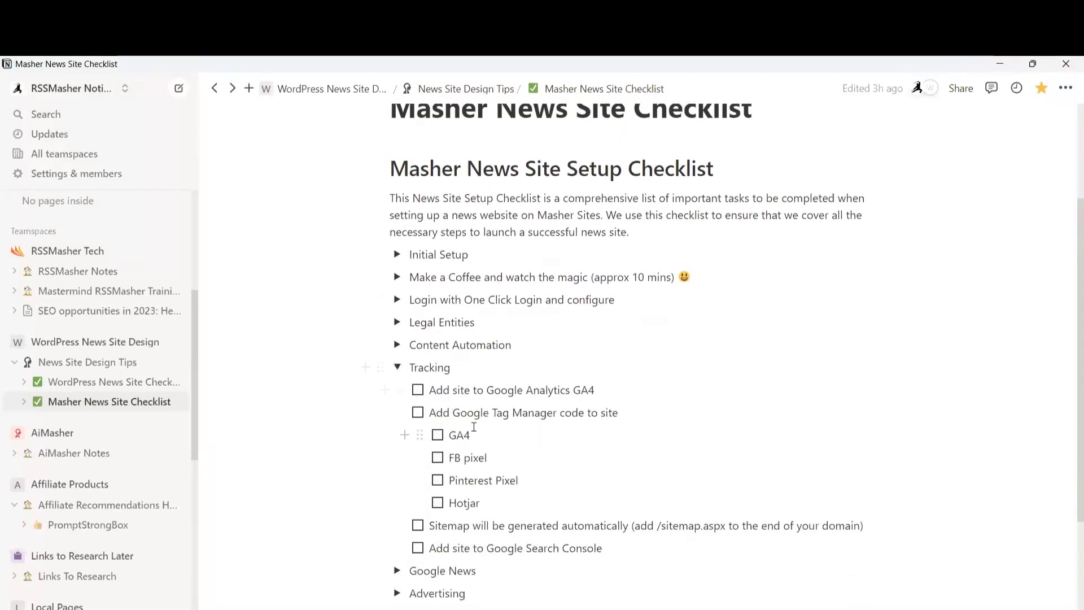
left_click(397, 367)
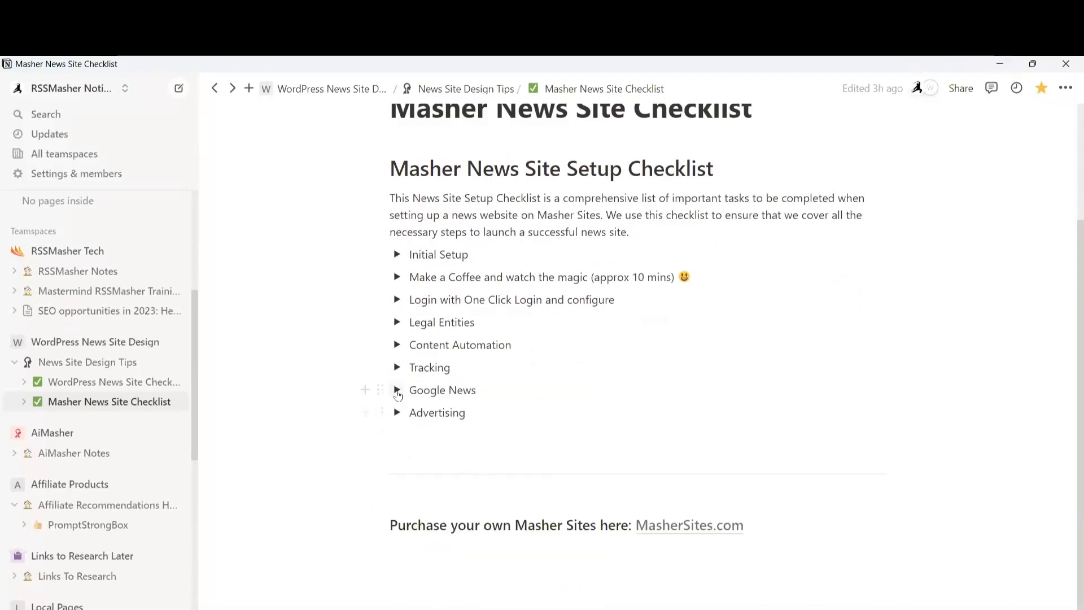
left_click(398, 389)
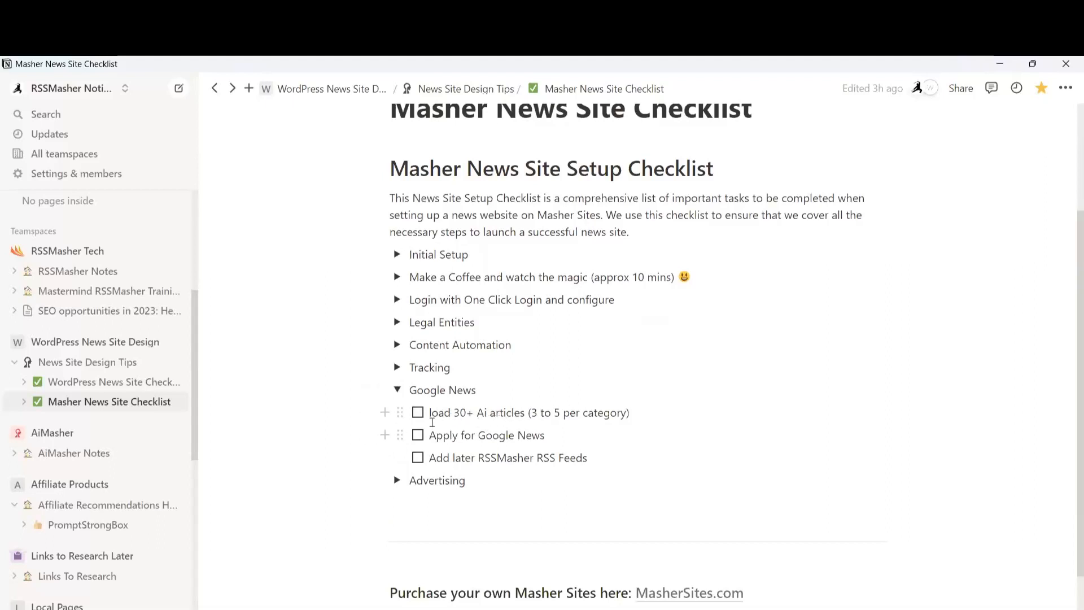
left_click(397, 390)
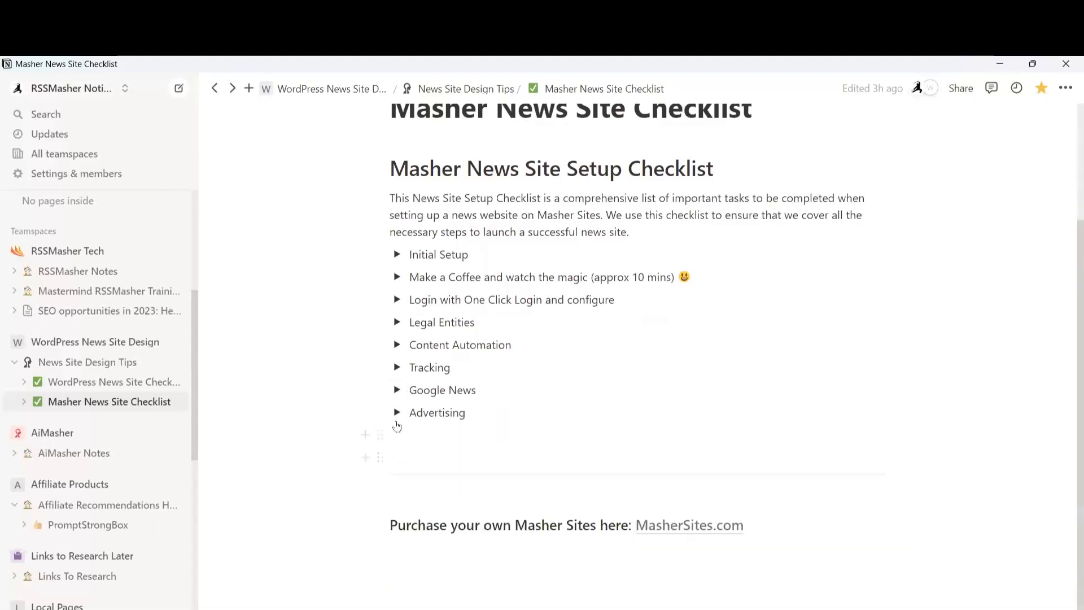
left_click(397, 412)
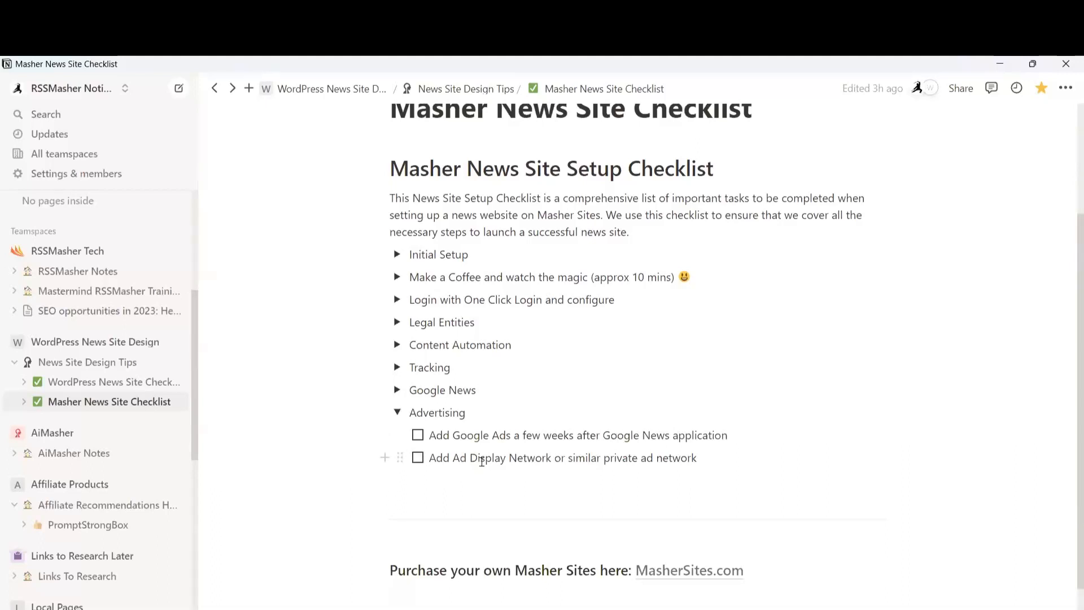
left_click(397, 412)
scroll(744, 384, "down", 1)
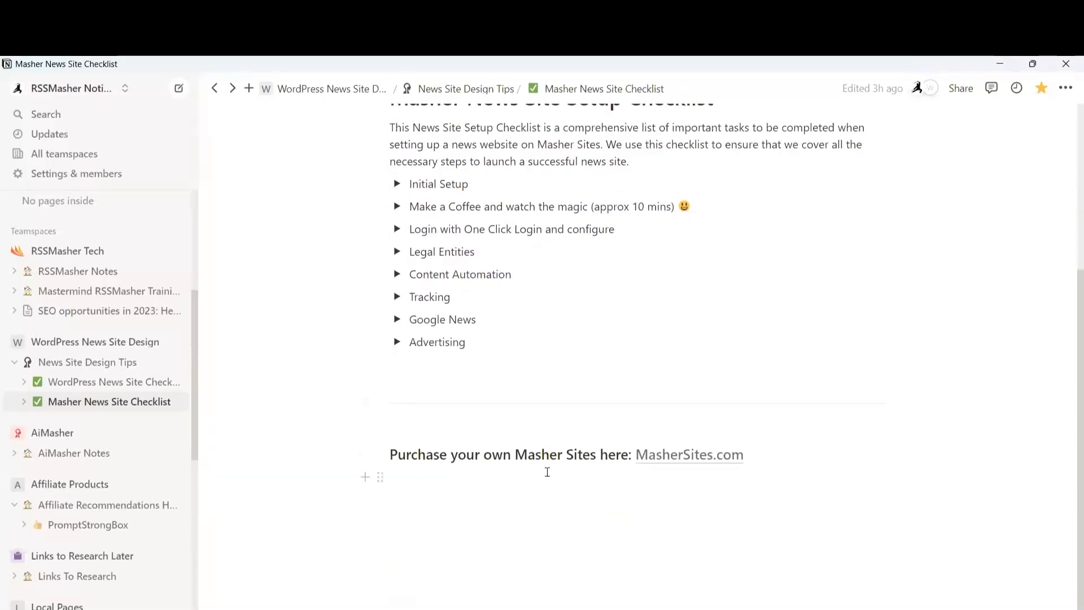
mouse_move(672, 458)
scroll(798, 405, "up", 4)
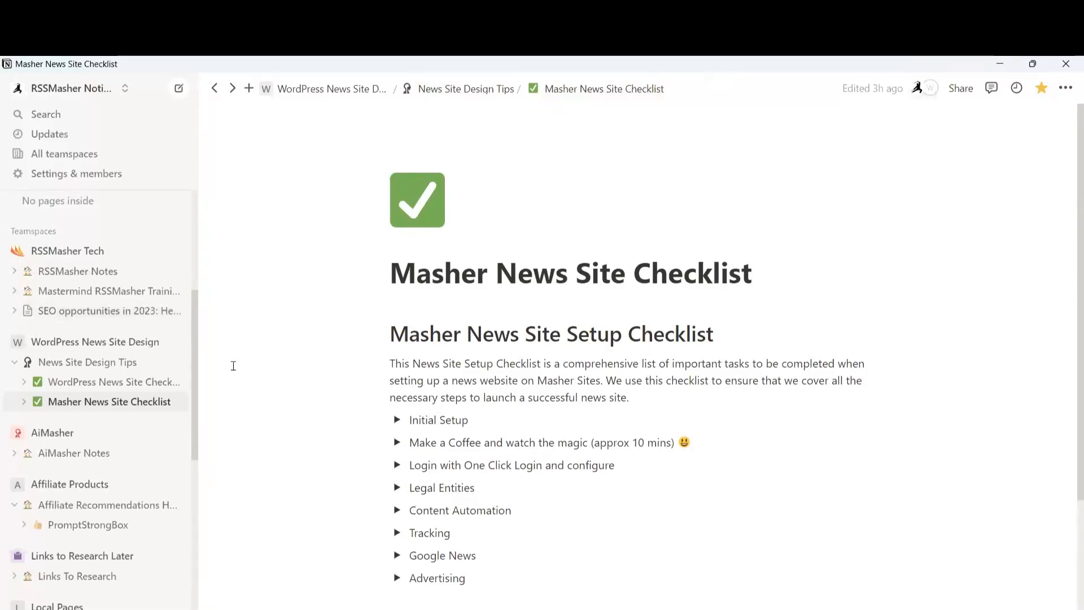
Open the WordPress News Site Checklist from the sidebar, then News Site Design Tips
left_click(96, 384)
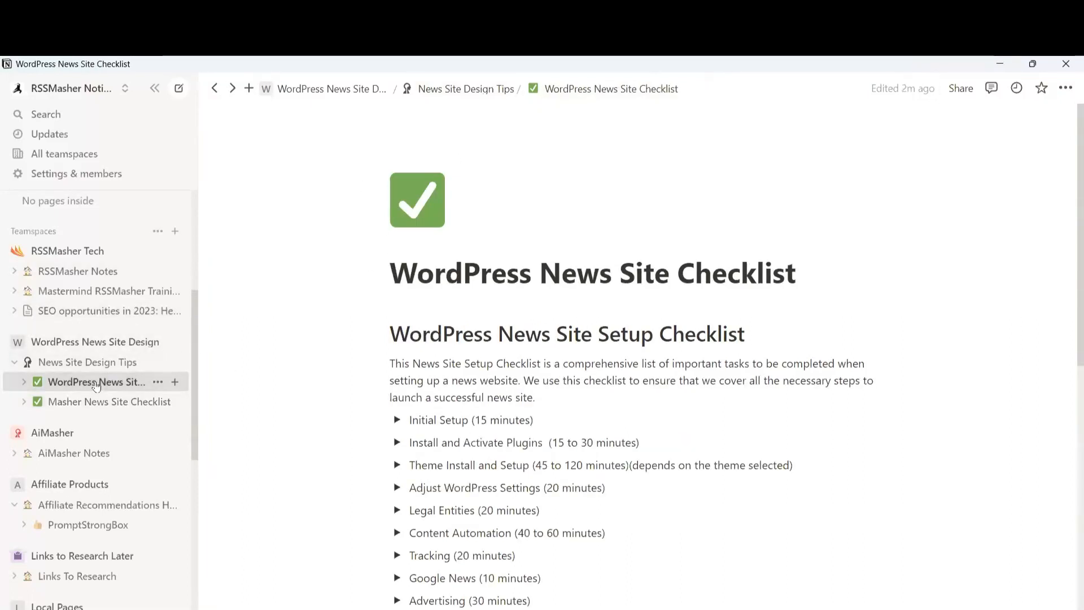
left_click(97, 368)
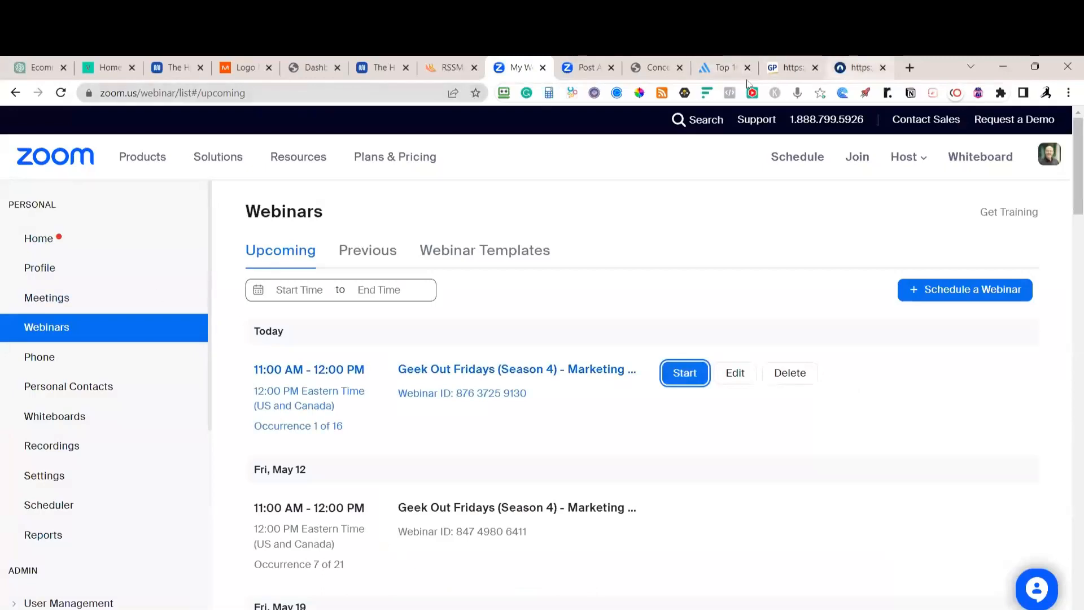
Visit the live site, read the Quality Assurance guide and MSNBC articles, then return to Dashboard
left_click(329, 75)
mouse_move(77, 116)
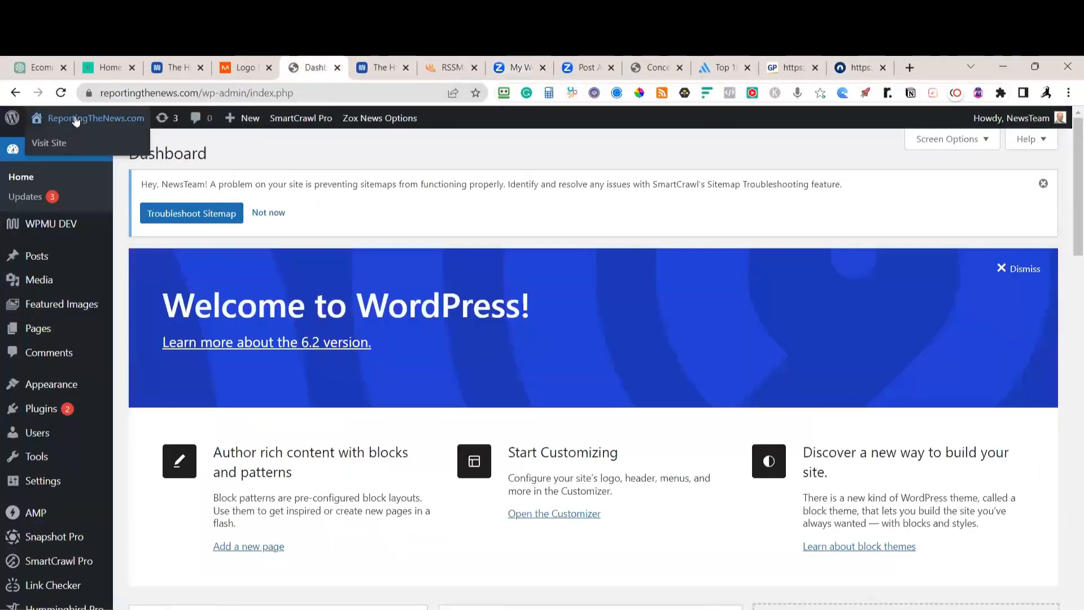
left_click(60, 141)
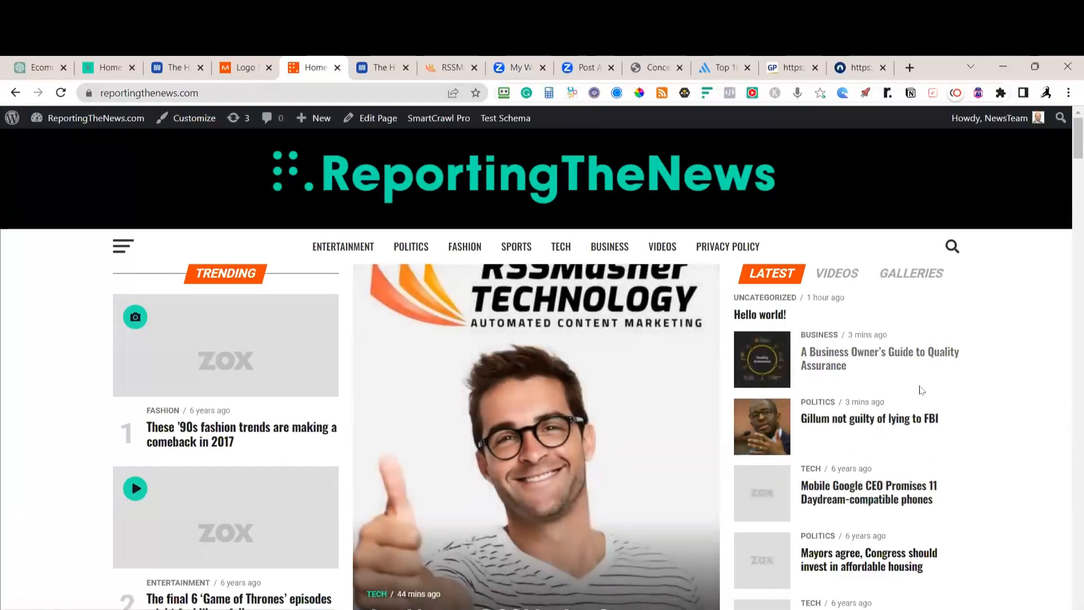
left_click(854, 360)
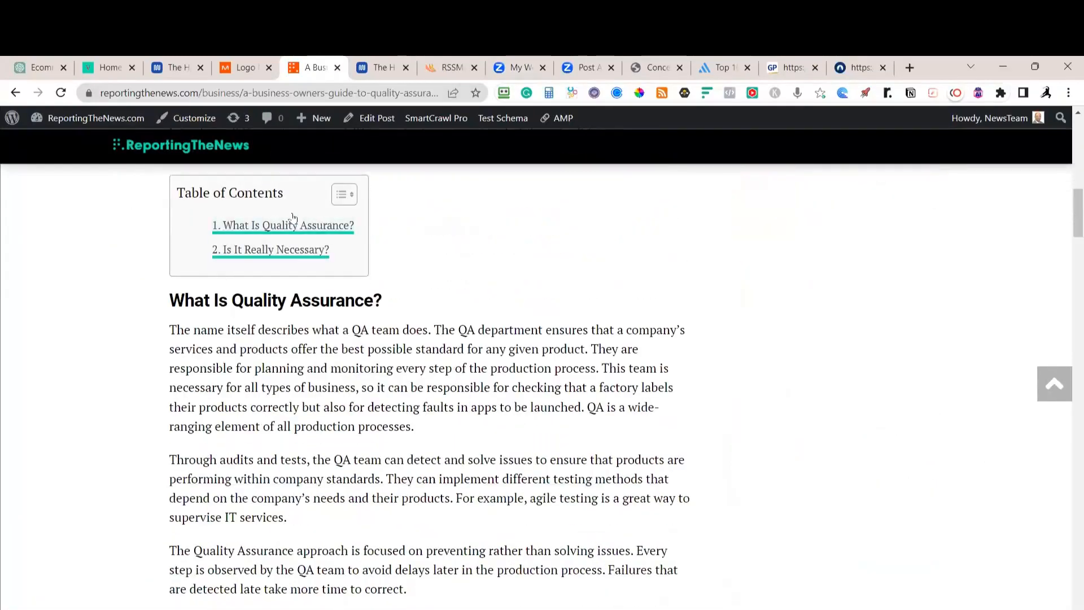
scroll(390, 231, "down", 1)
scroll(408, 248, "down", 6)
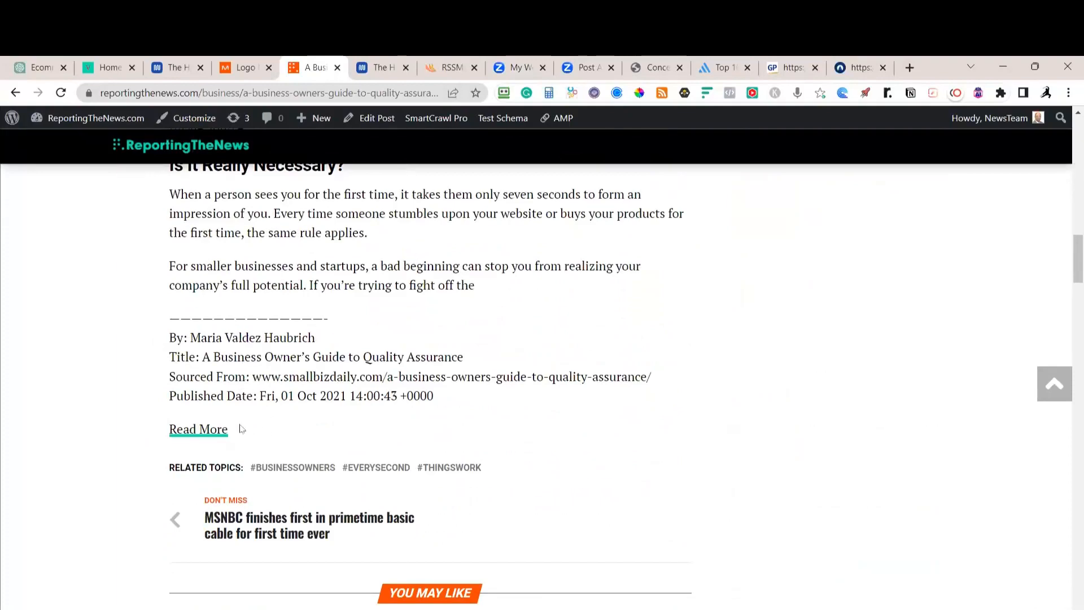
left_click(307, 527)
scroll(401, 412, "down", 4)
scroll(405, 412, "up", 4)
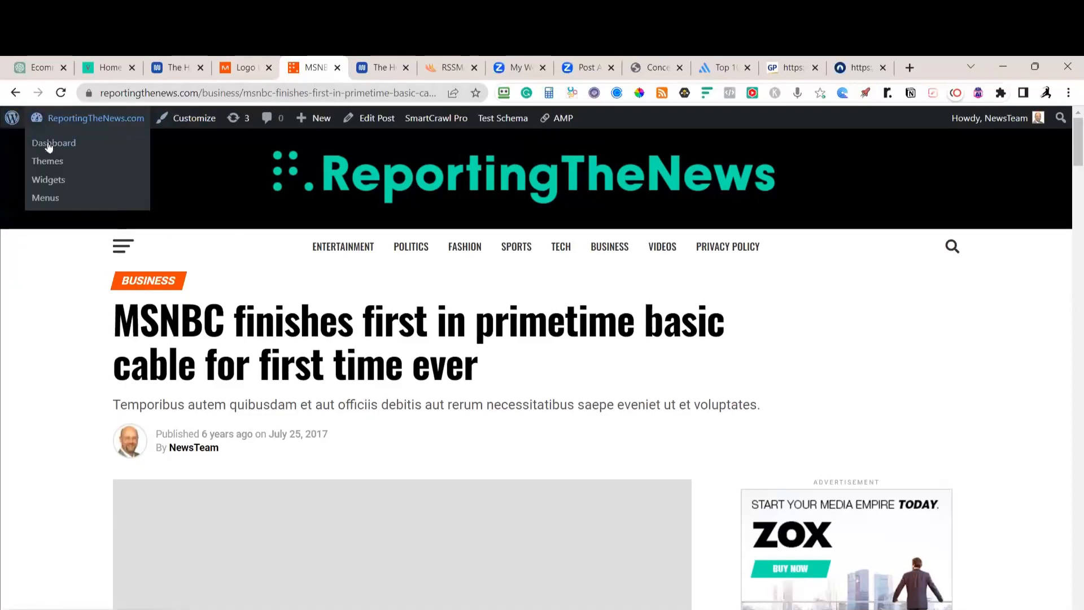
left_click(49, 146)
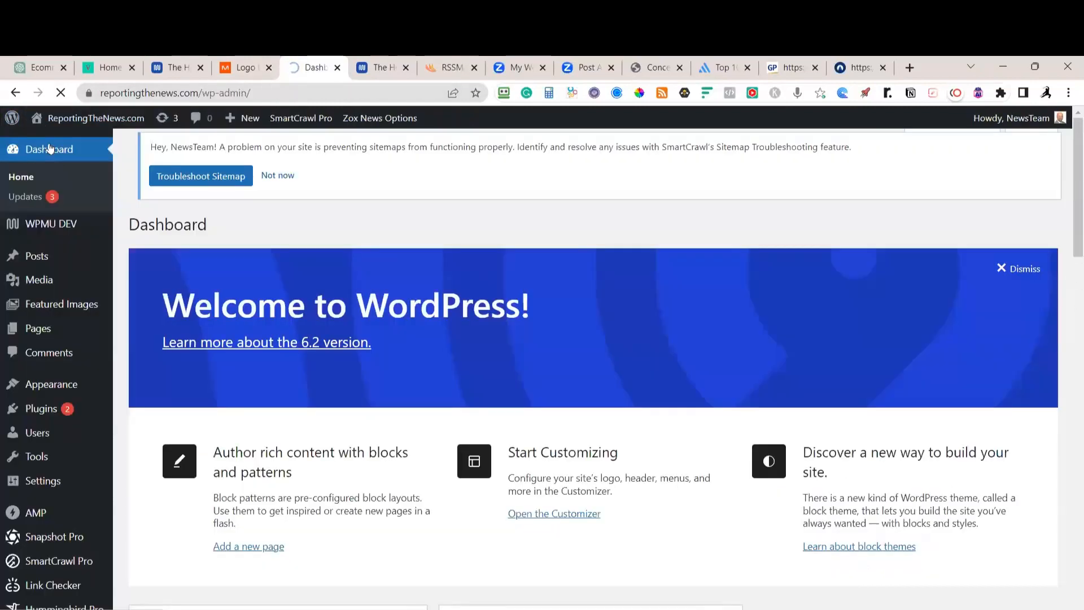
Filter Posts to July 2017, select all, and bulk-edit their status to Draft
left_click(32, 255)
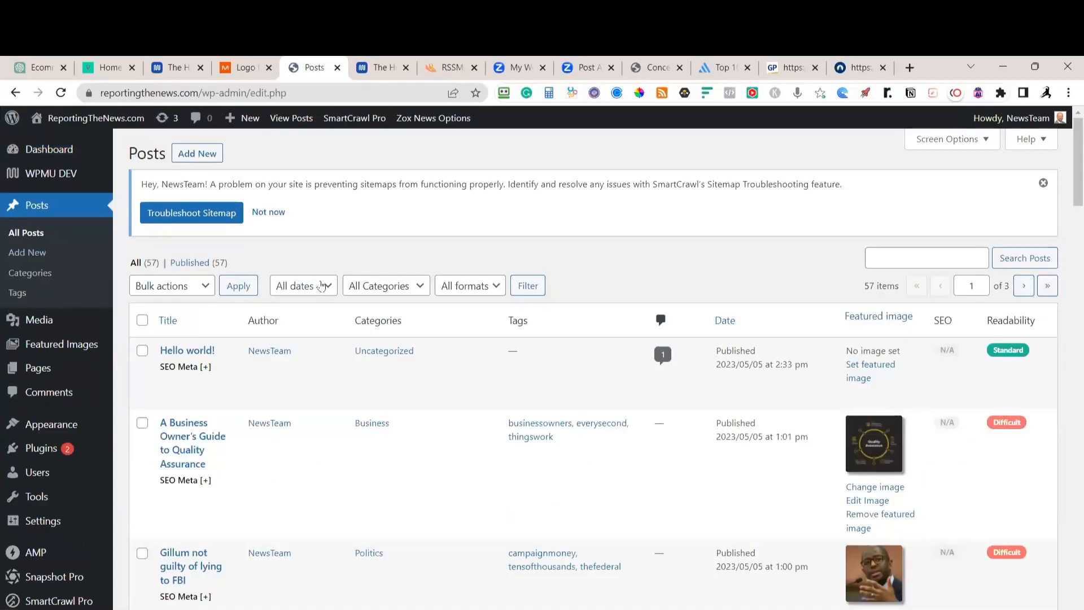
left_click(317, 287)
left_click(304, 332)
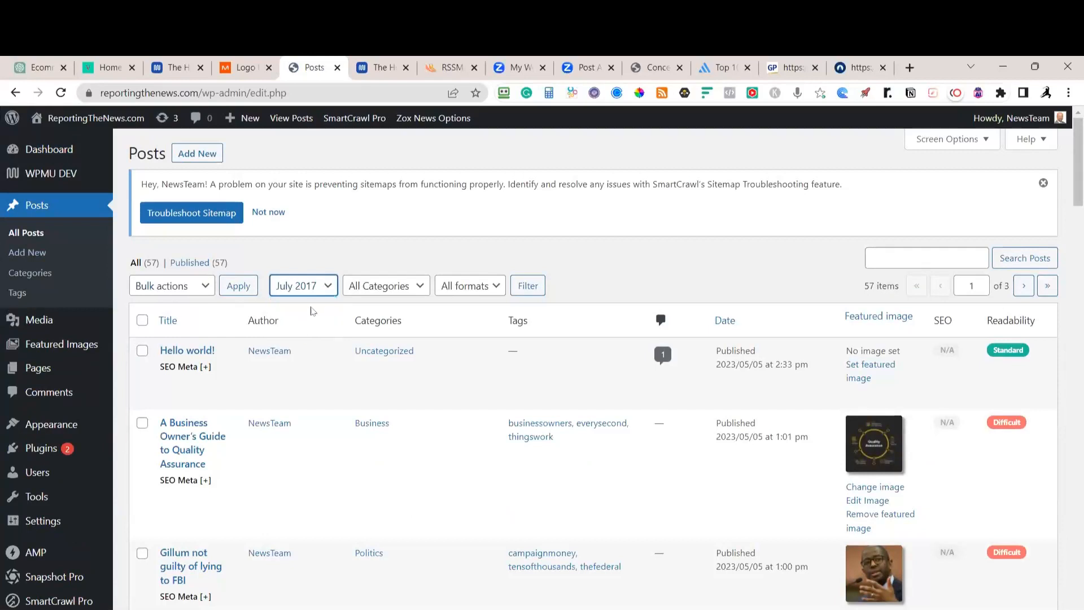
left_click(527, 286)
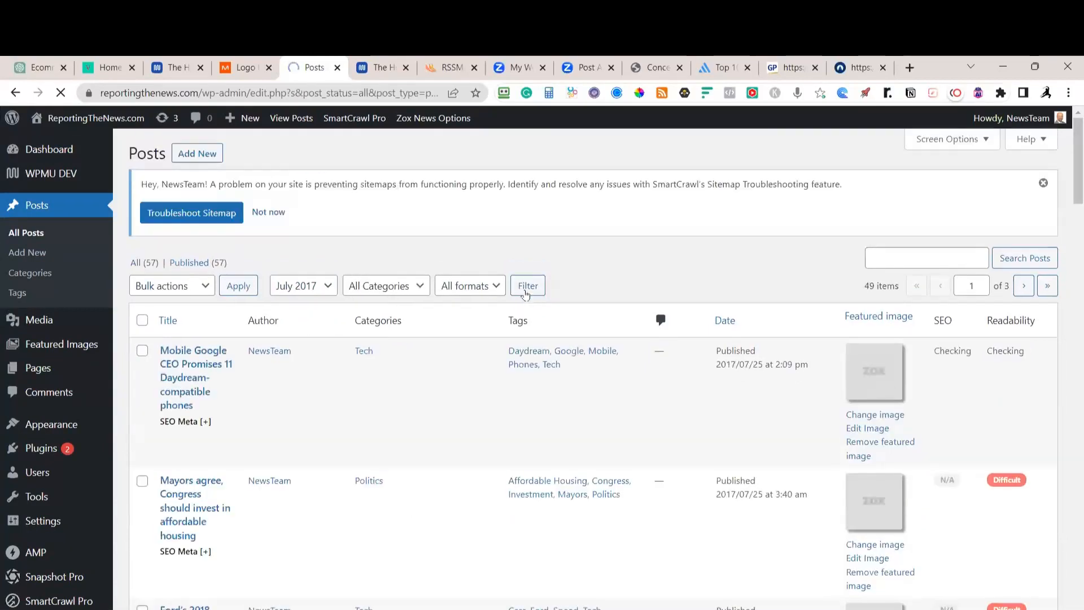
left_click(142, 320)
left_click(201, 286)
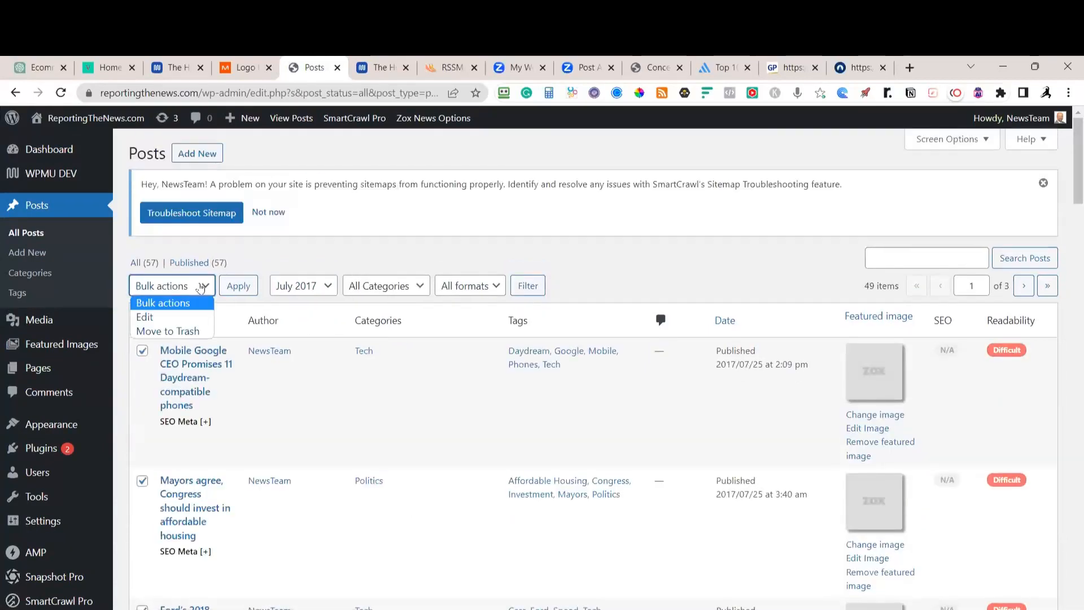
left_click(148, 318)
left_click(236, 288)
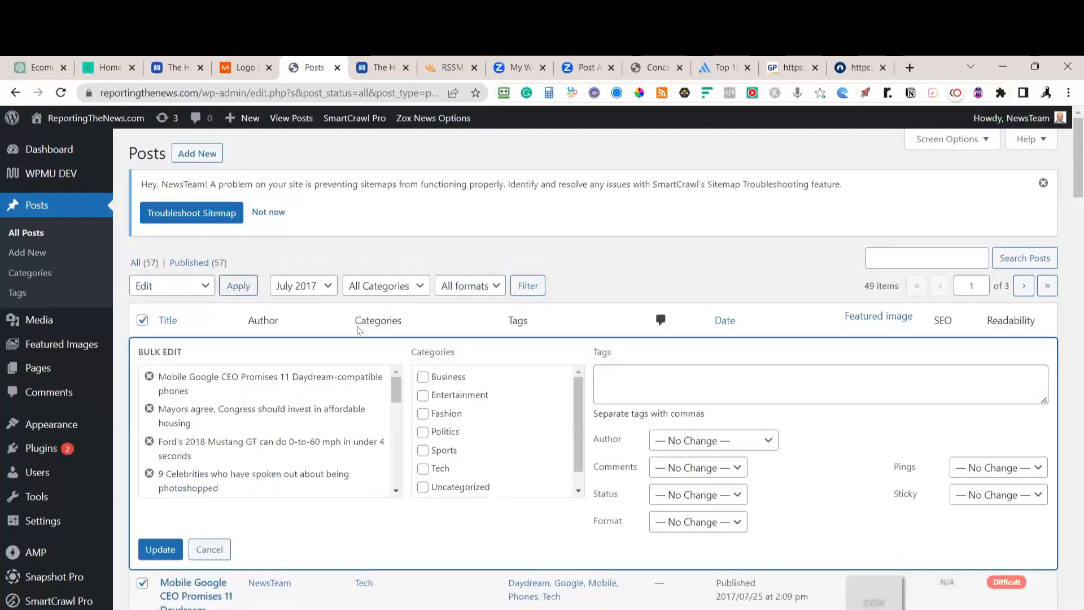
left_click(732, 493)
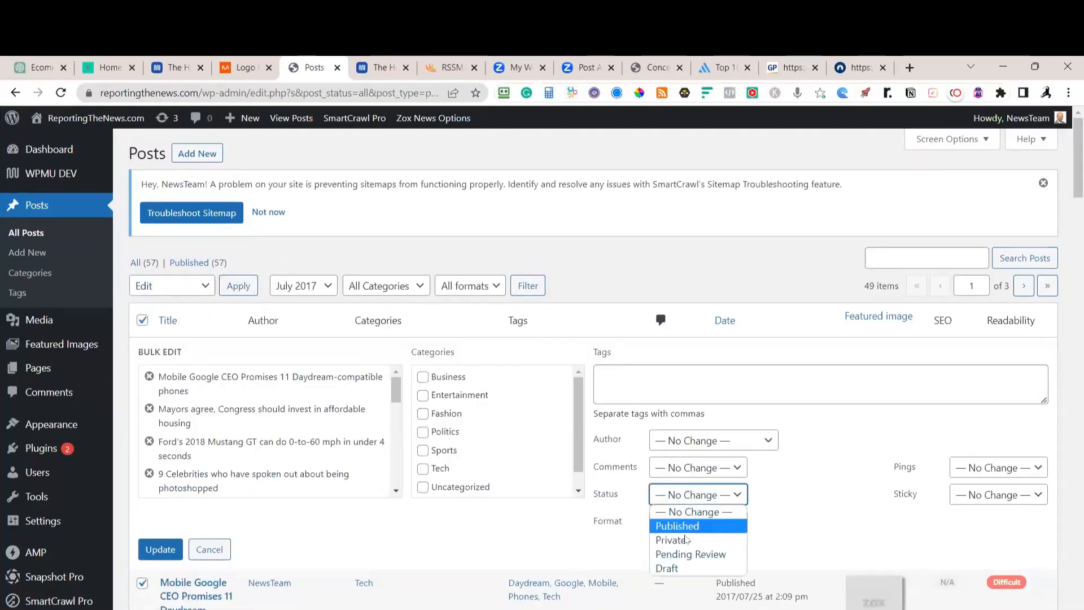
left_click(673, 569)
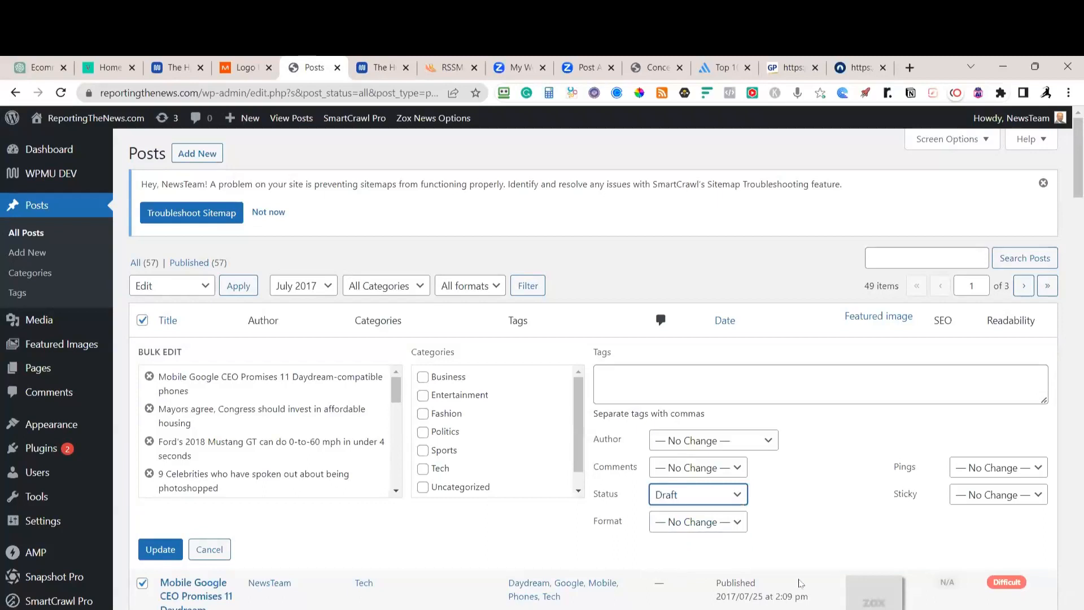
left_click(161, 553)
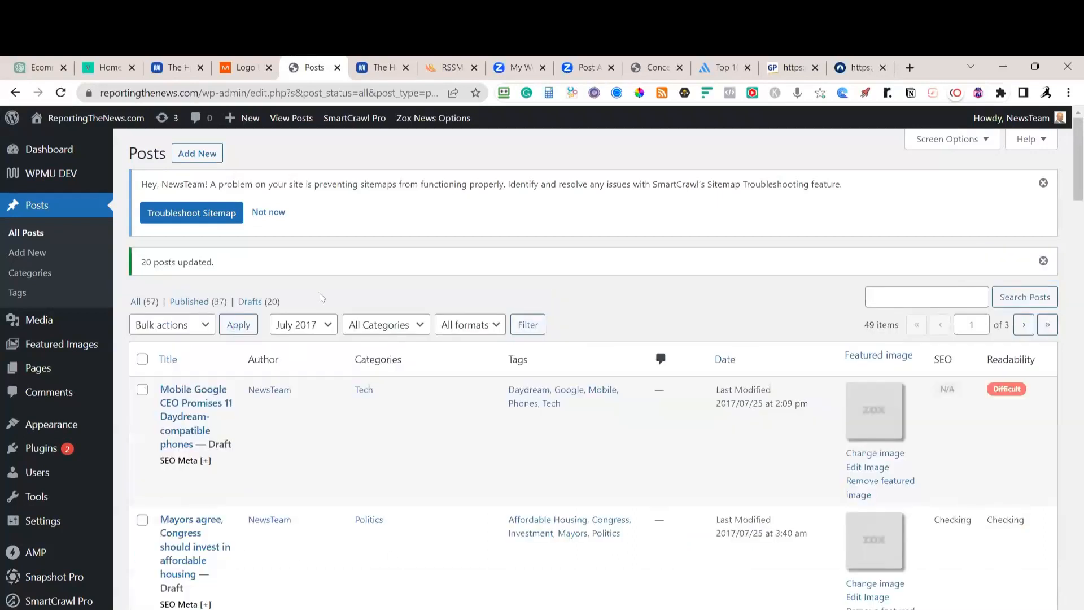
Repeat the bulk edit for the June 2017 posts, setting them to Draft too
left_click(304, 325)
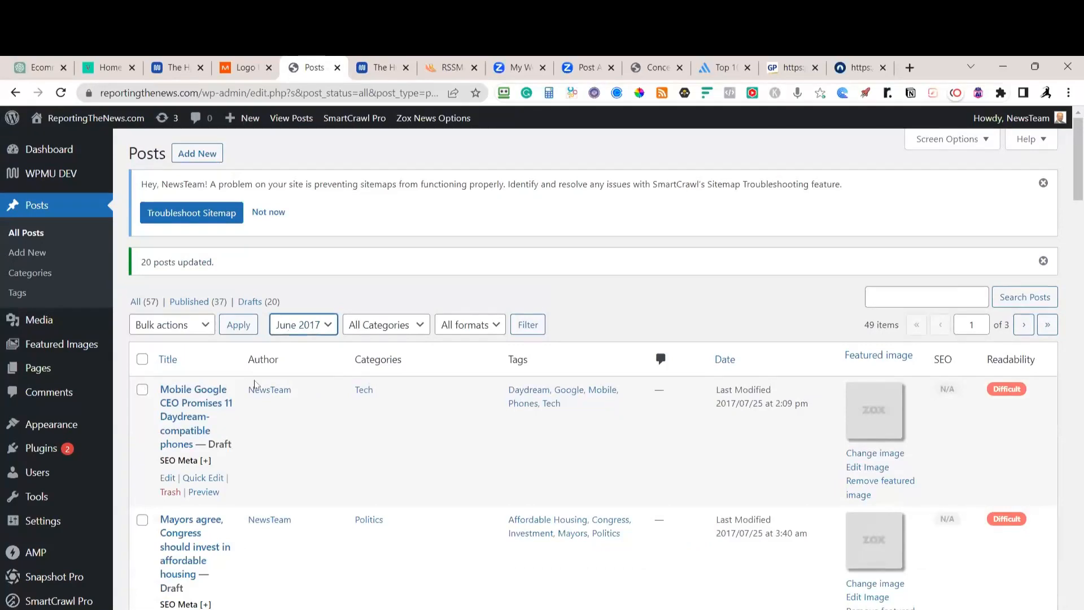
left_click(142, 359)
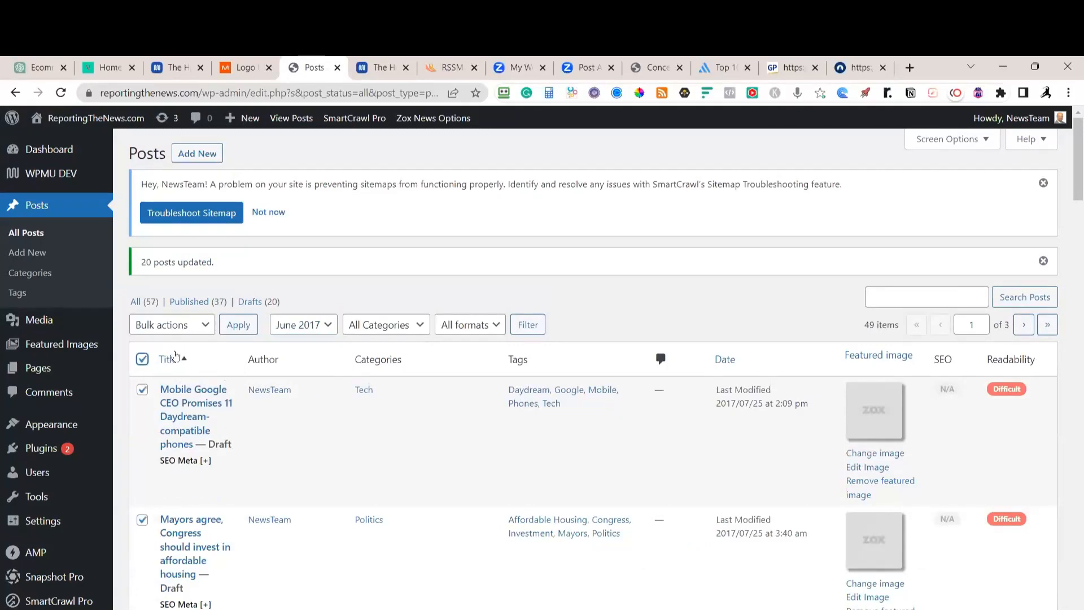
left_click(187, 328)
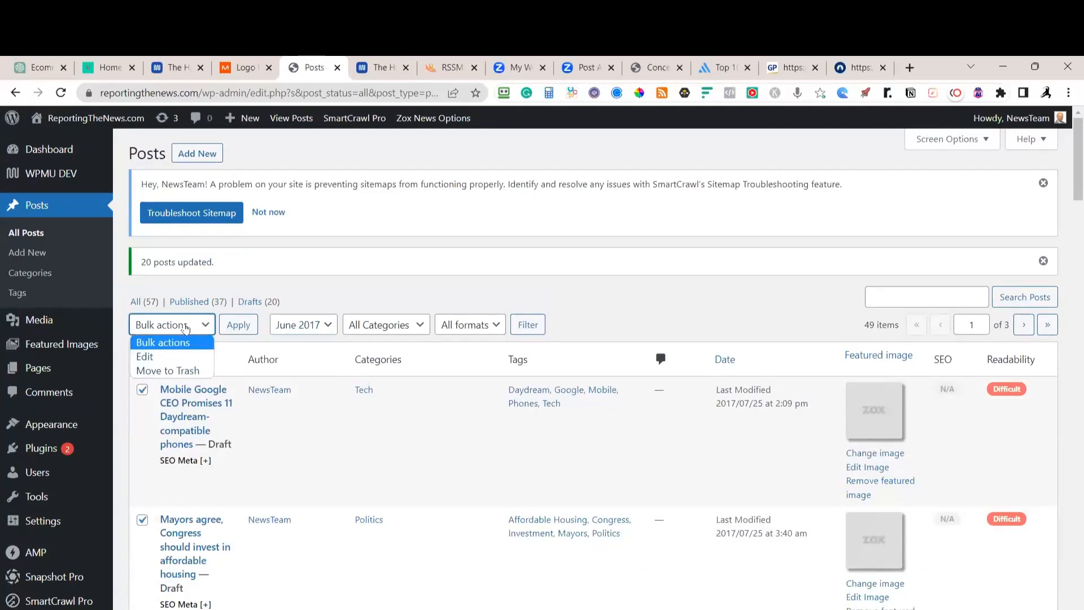
left_click(147, 356)
left_click(238, 326)
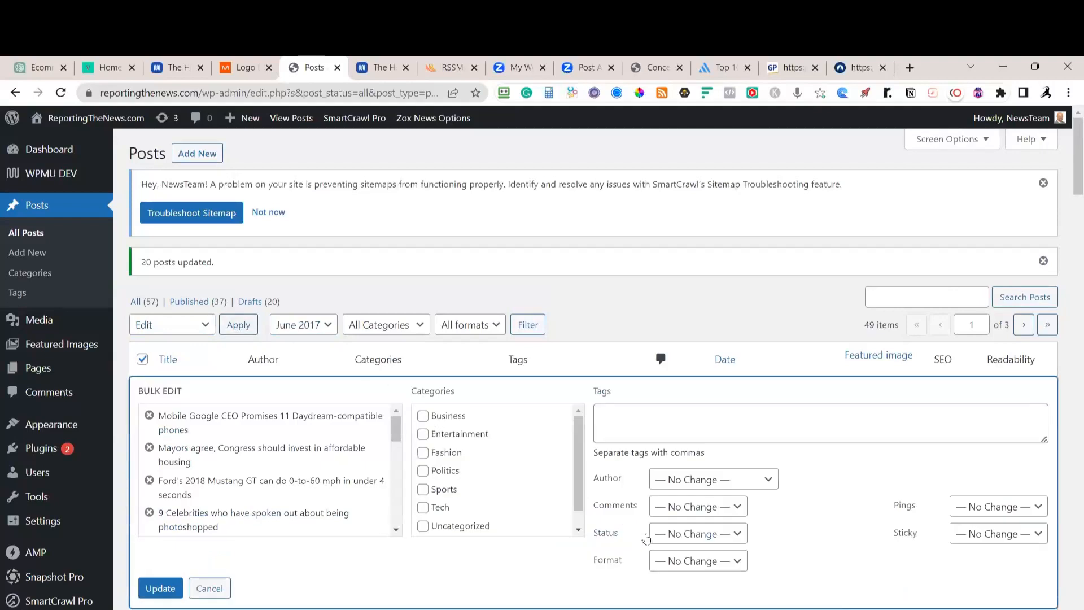
left_click(729, 533)
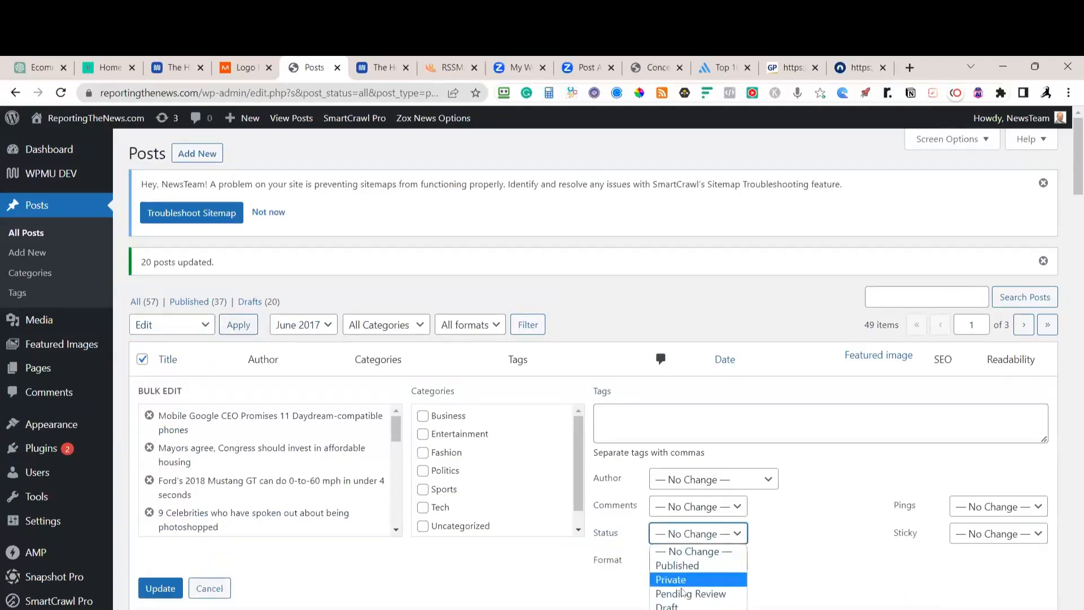
left_click(670, 606)
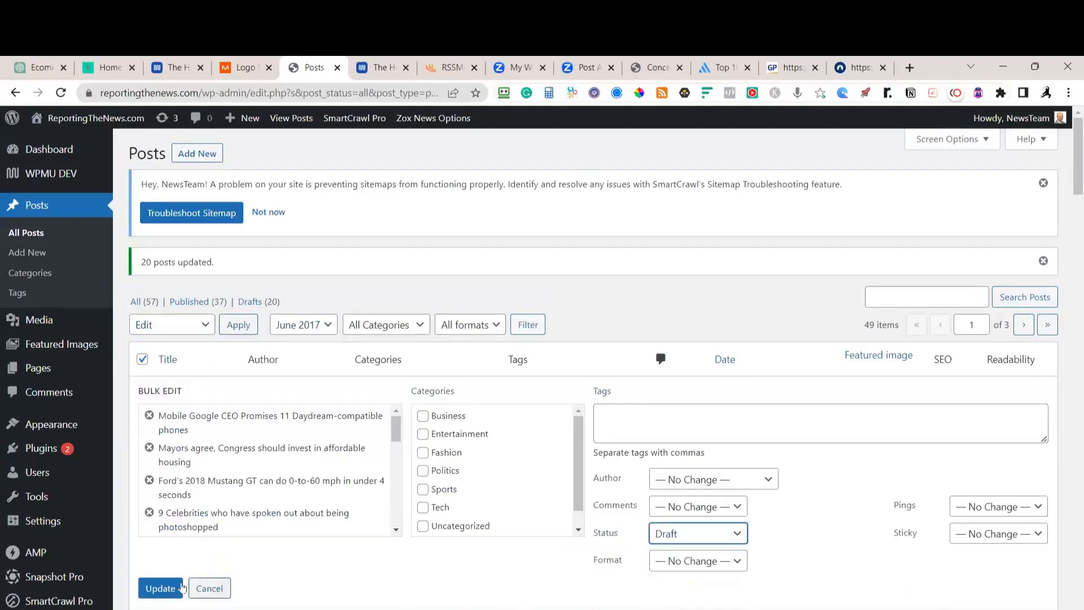
left_click(164, 588)
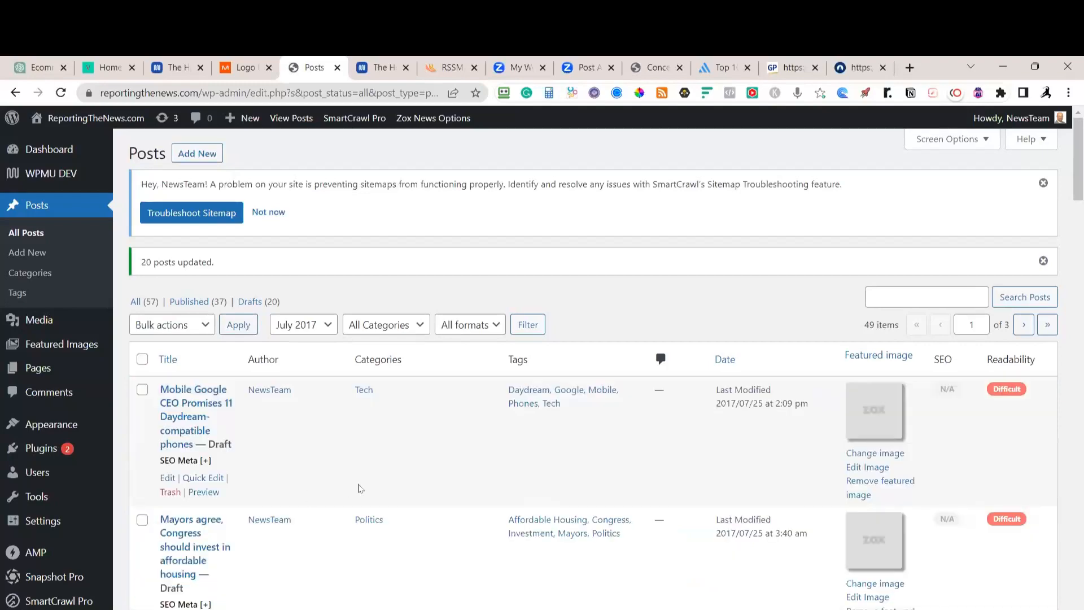
scroll(384, 424, "down", 3)
scroll(382, 414, "up", 3)
Check the site's public front page, glance at the logo maker tab, and go back to admin
mouse_move(93, 121)
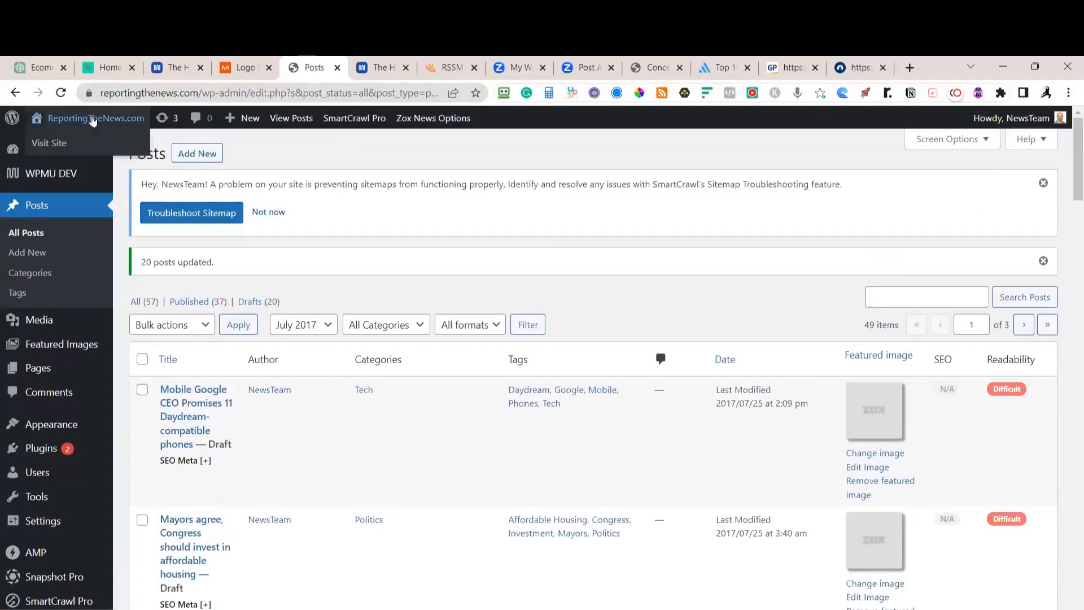
left_click(62, 144)
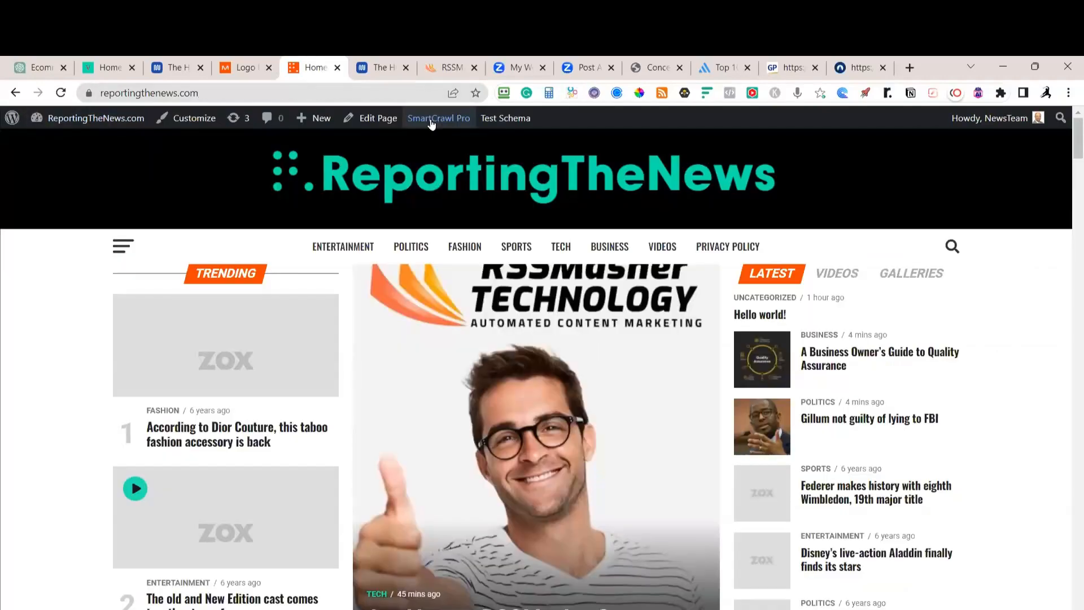
mouse_move(432, 124)
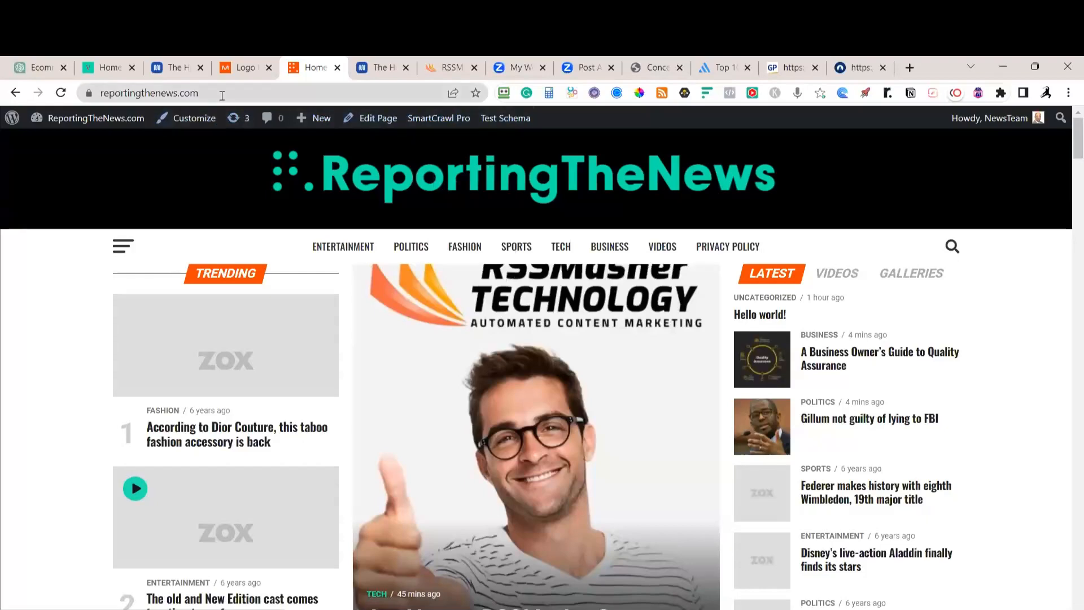
left_click(244, 68)
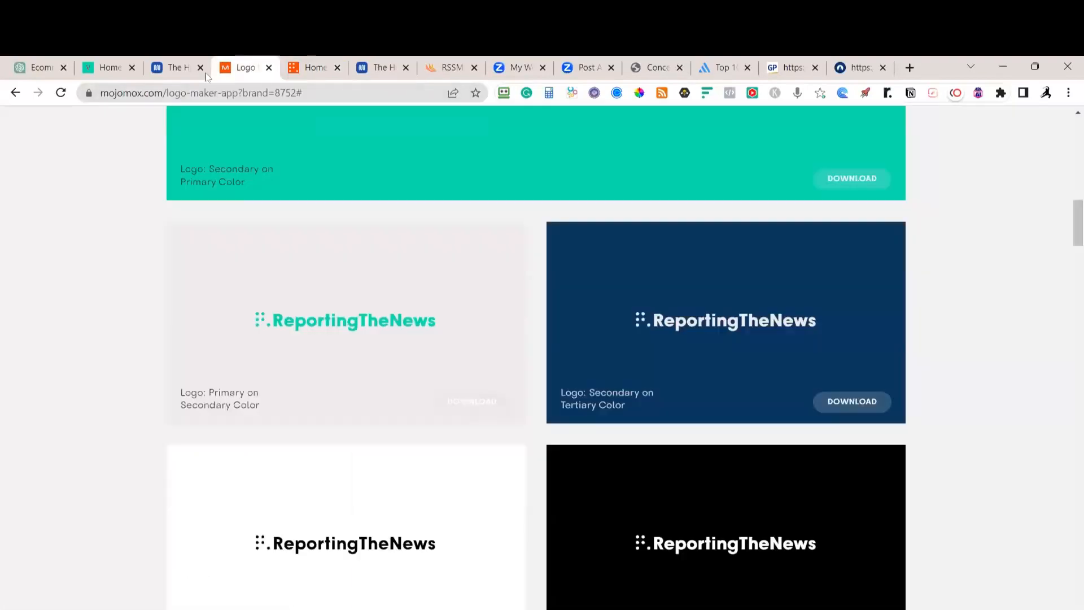
left_click(312, 67)
key("alt+Left")
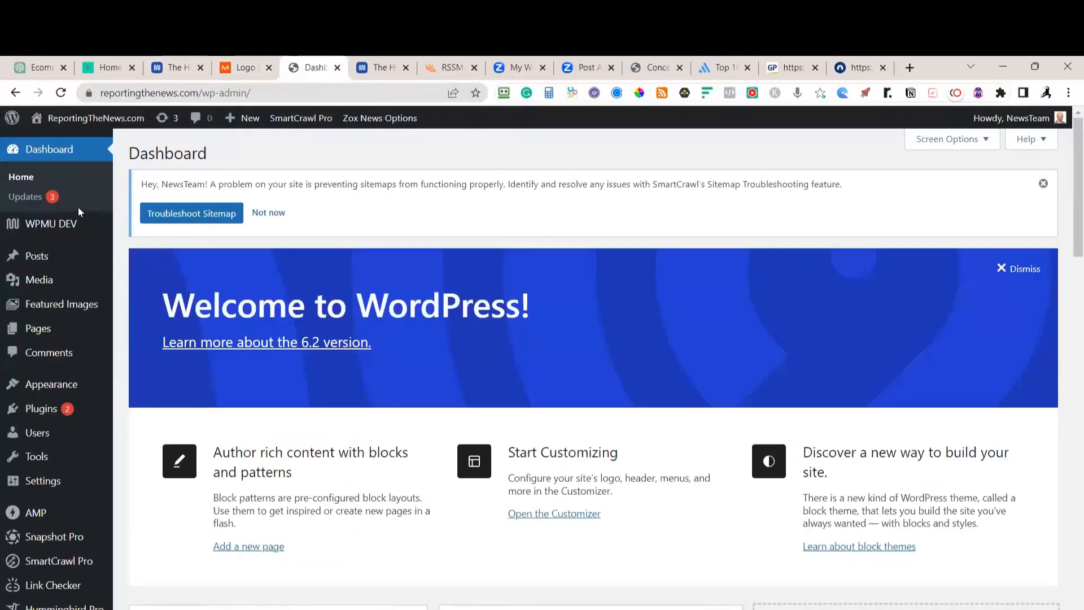
Reopen Posts, choose June 2017 in the date filter, and apply the Screen Options settings
left_click(39, 257)
left_click(303, 286)
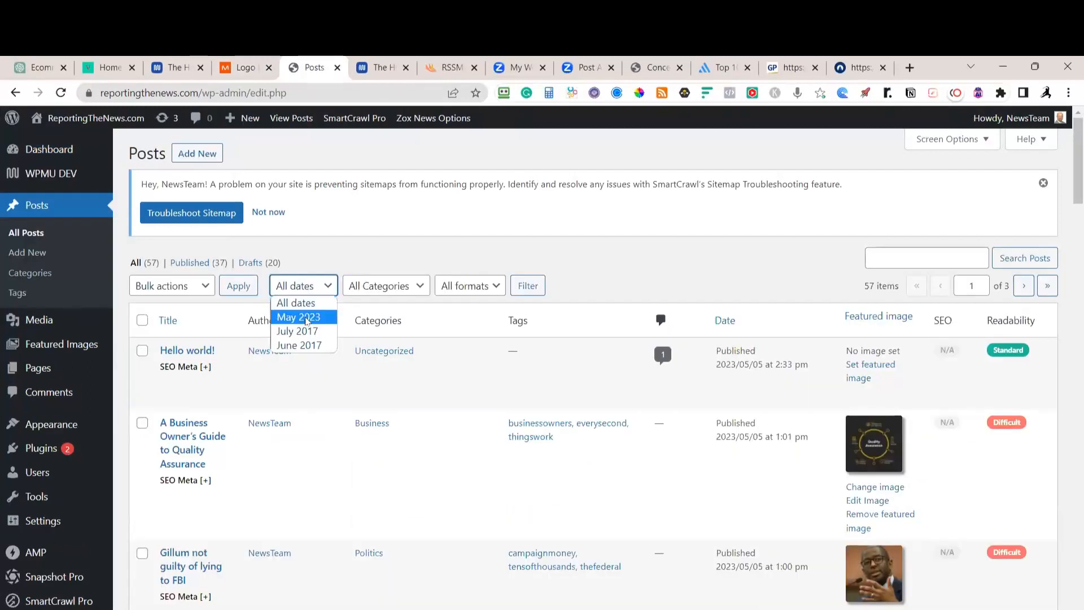
left_click(299, 345)
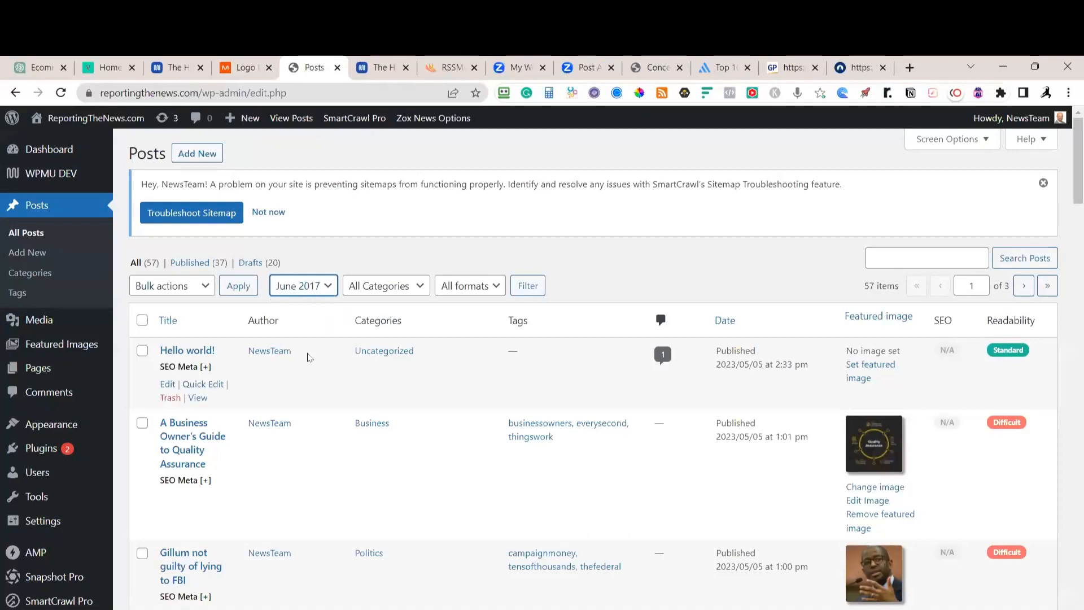
left_click(981, 140)
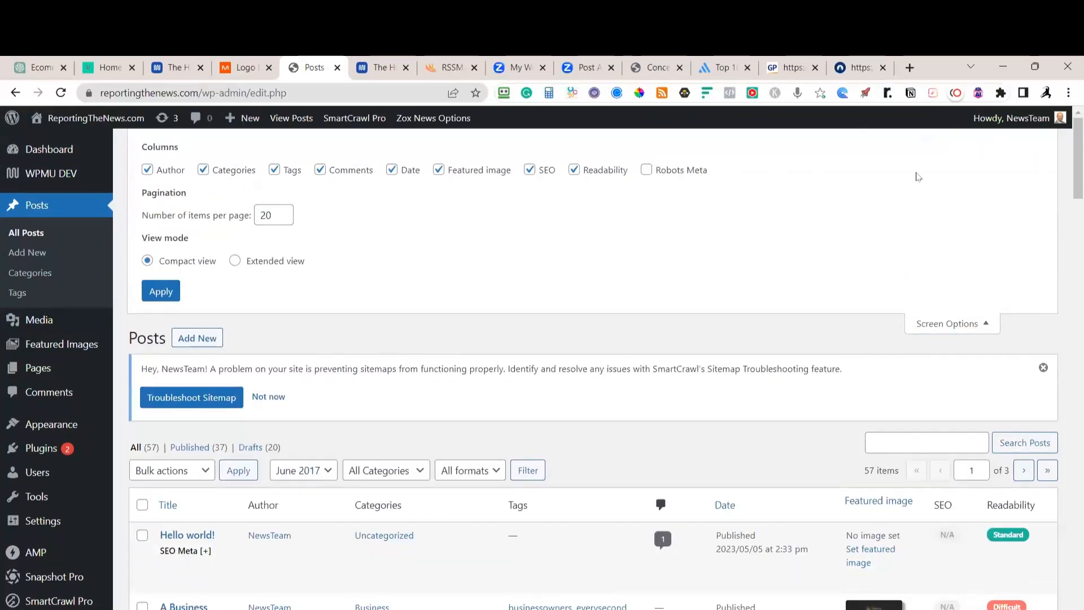
left_click(164, 292)
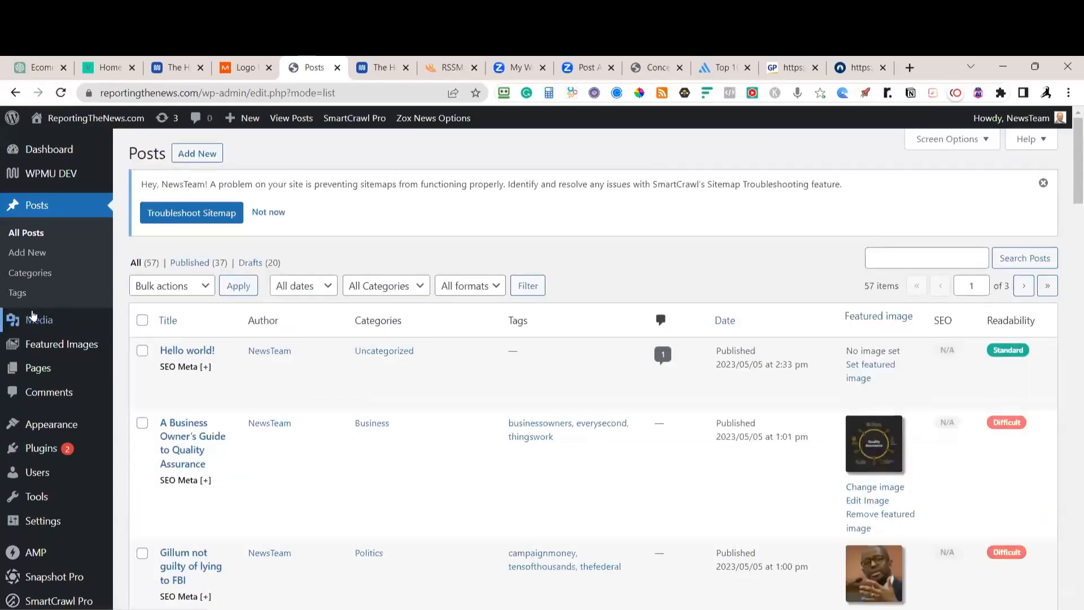
After a brief look at Hummingbird caching, close the Incognito preview and return to the Posts list
scroll(28, 331, "down", 7)
mouse_move(42, 531)
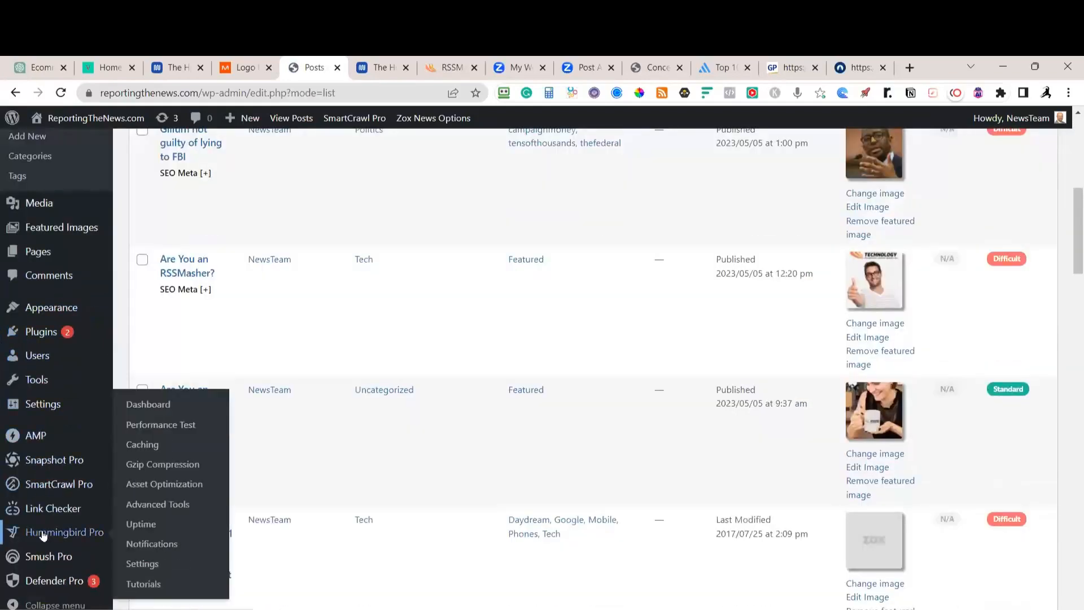
left_click(149, 446)
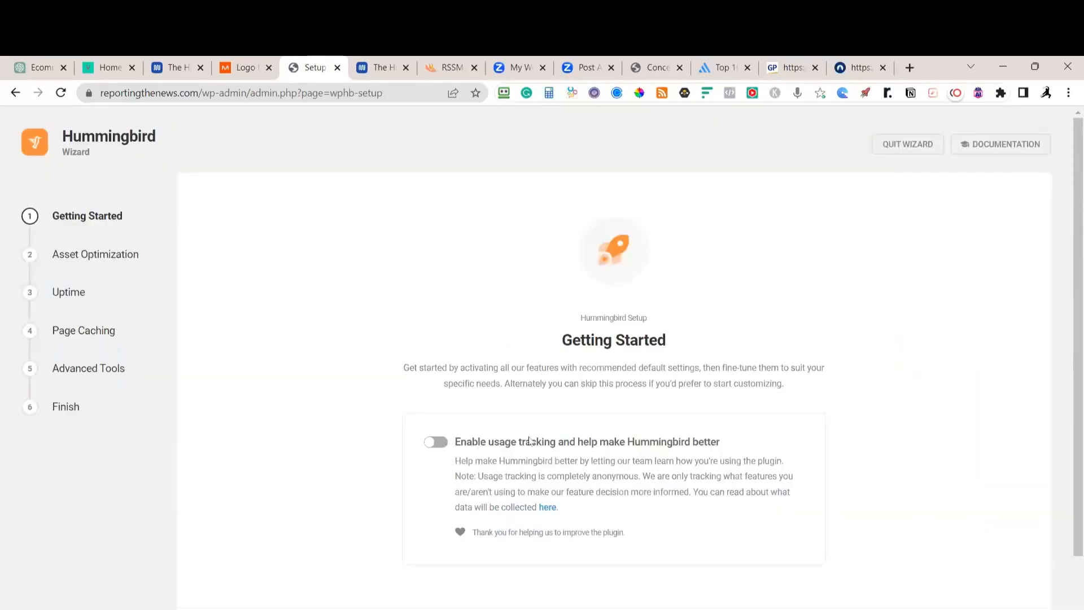
left_click(16, 93)
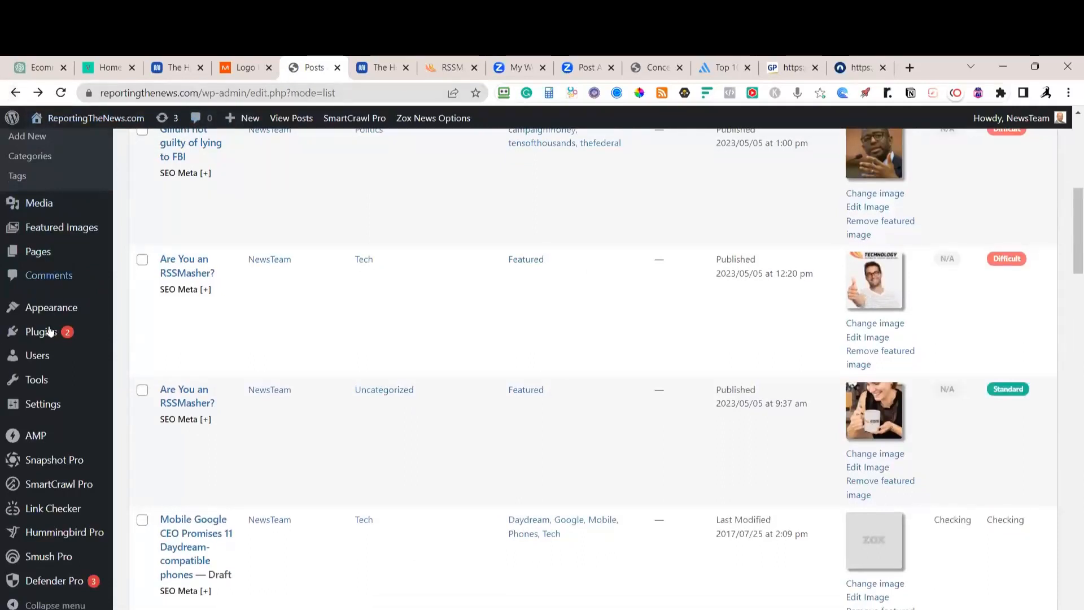
mouse_move(36, 406)
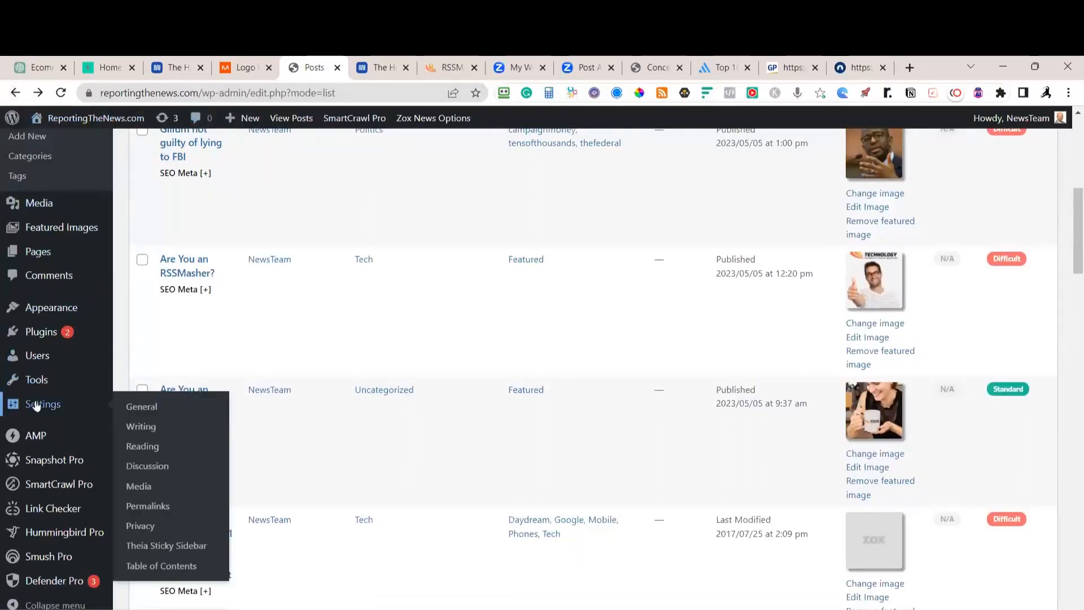
scroll(294, 187, "up", 8)
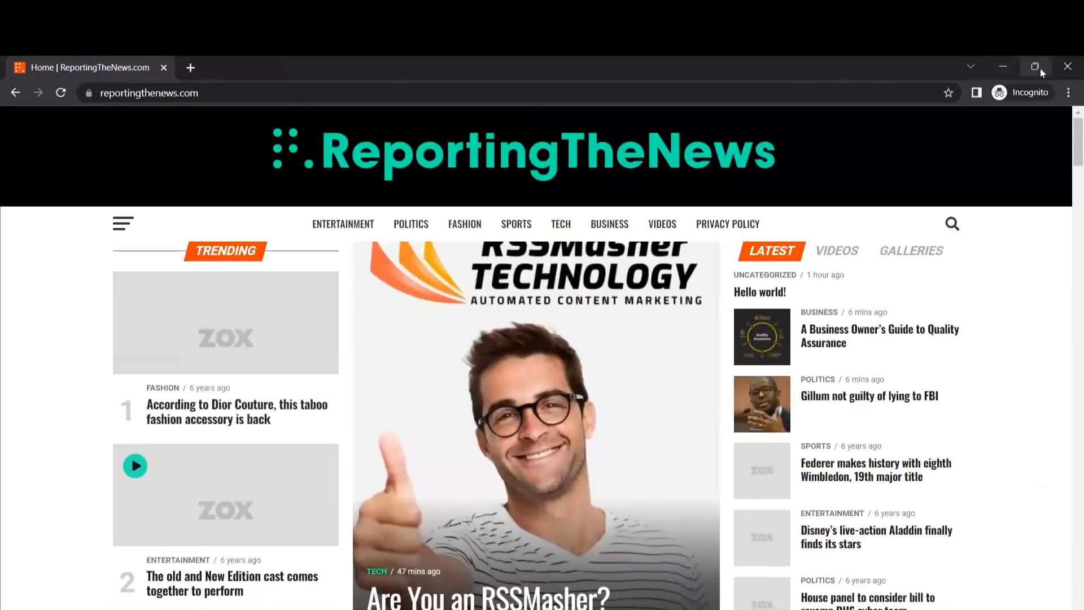
left_click(1068, 66)
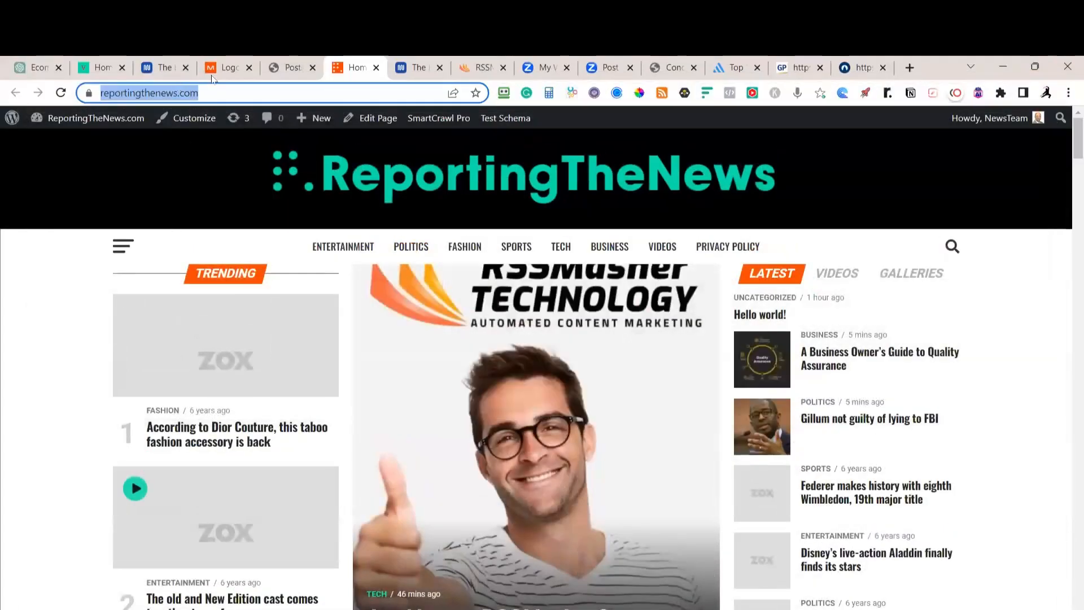
left_click(290, 68)
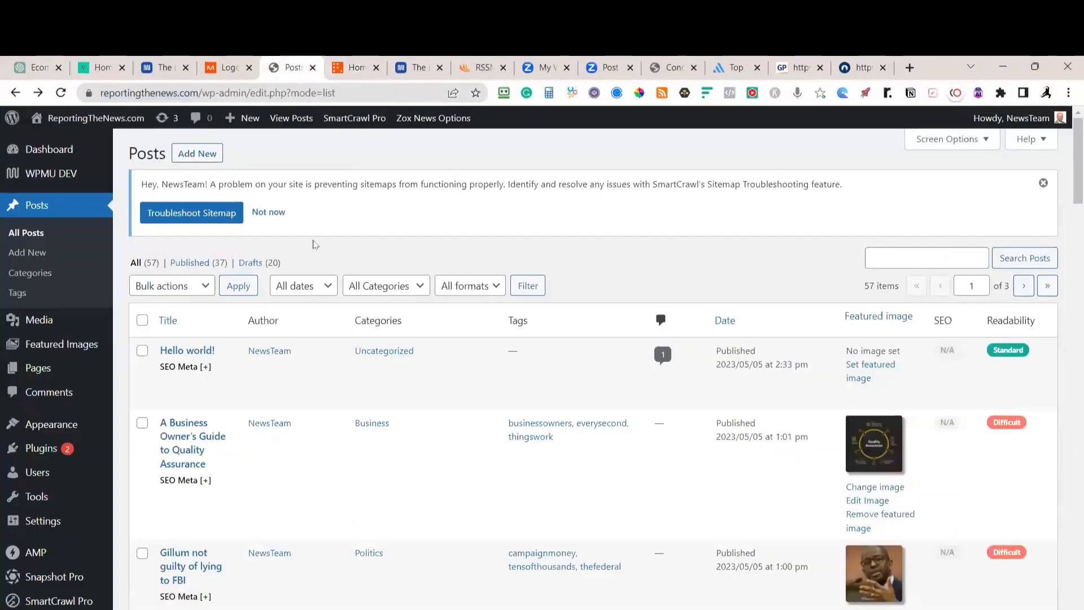
Sort the posts by date and select every July 2017 post
mouse_move(281, 371)
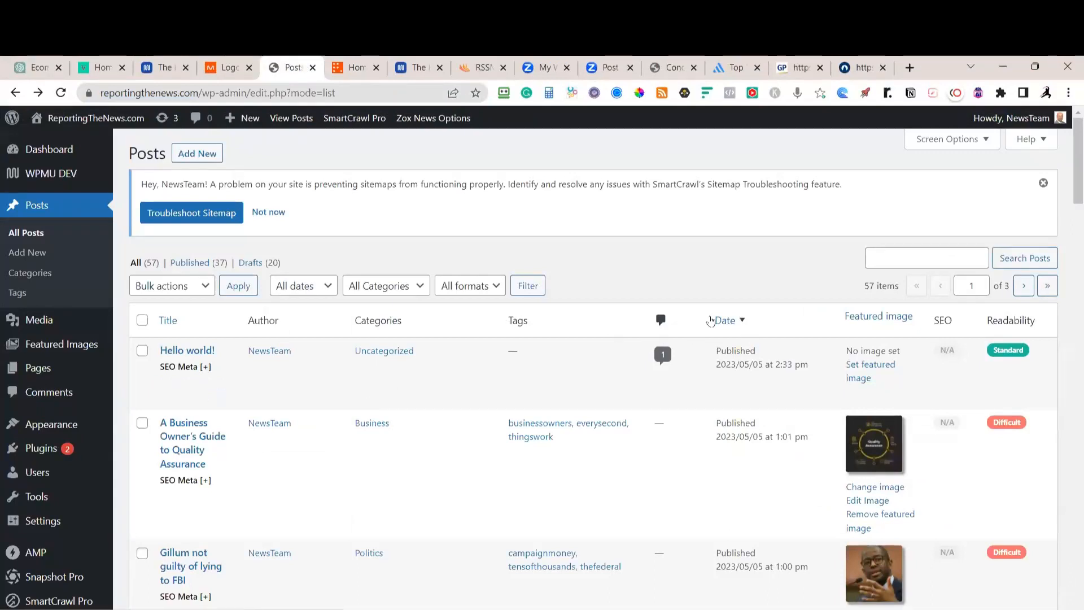
left_click(741, 322)
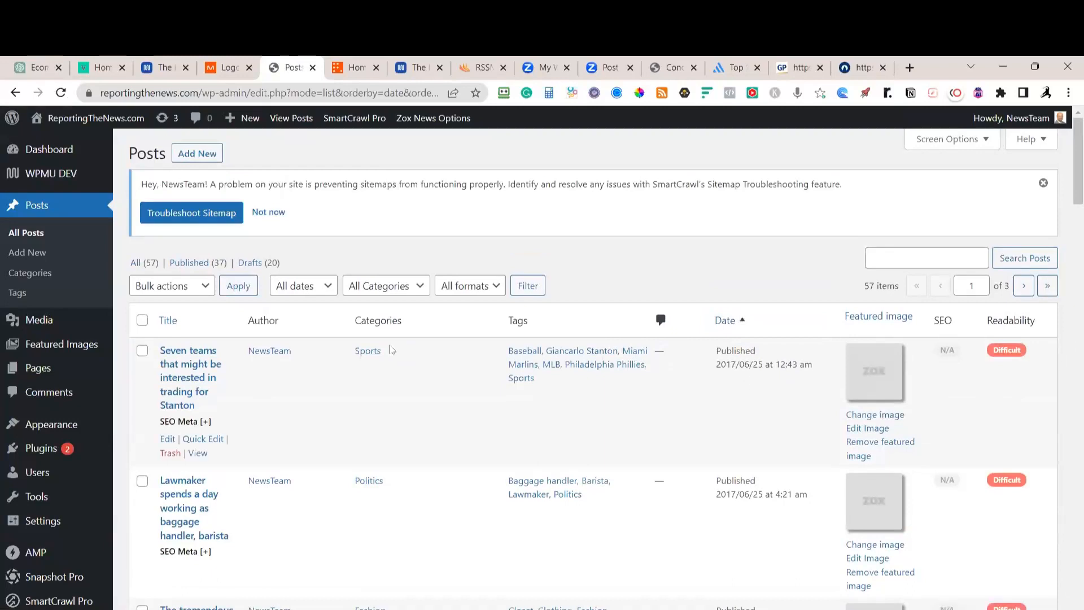
left_click(326, 287)
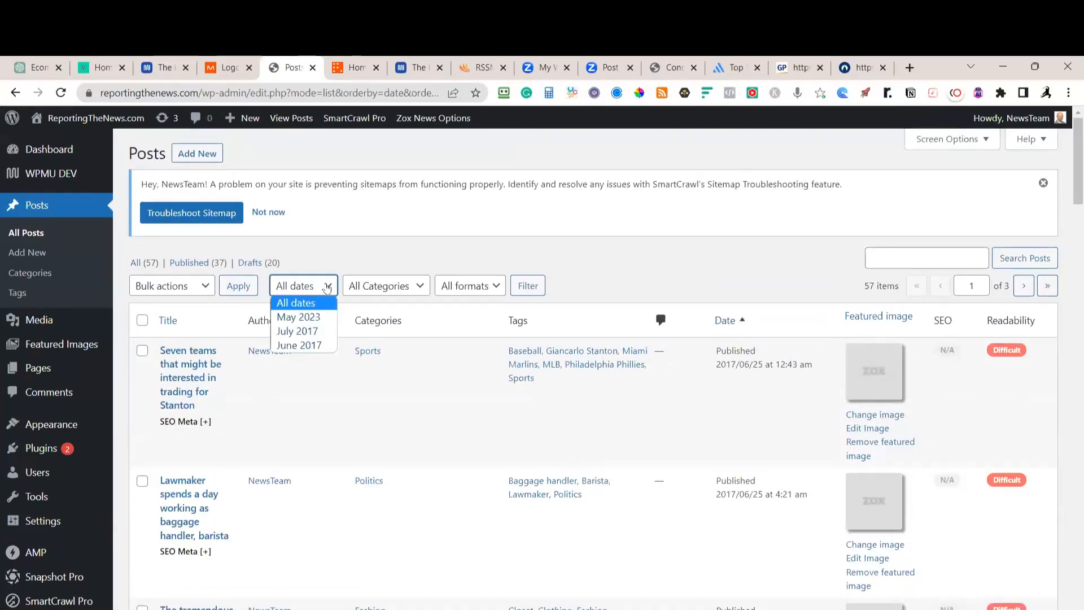
left_click(298, 331)
left_click(142, 321)
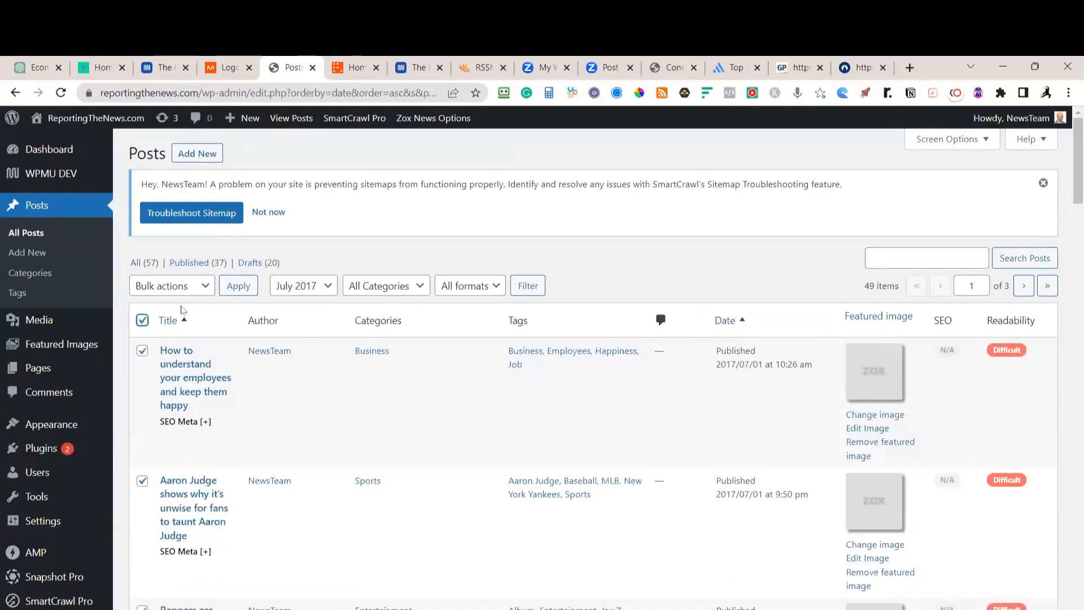
Bulk-edit the selected July 2017 posts to Draft status
left_click(175, 285)
left_click(146, 316)
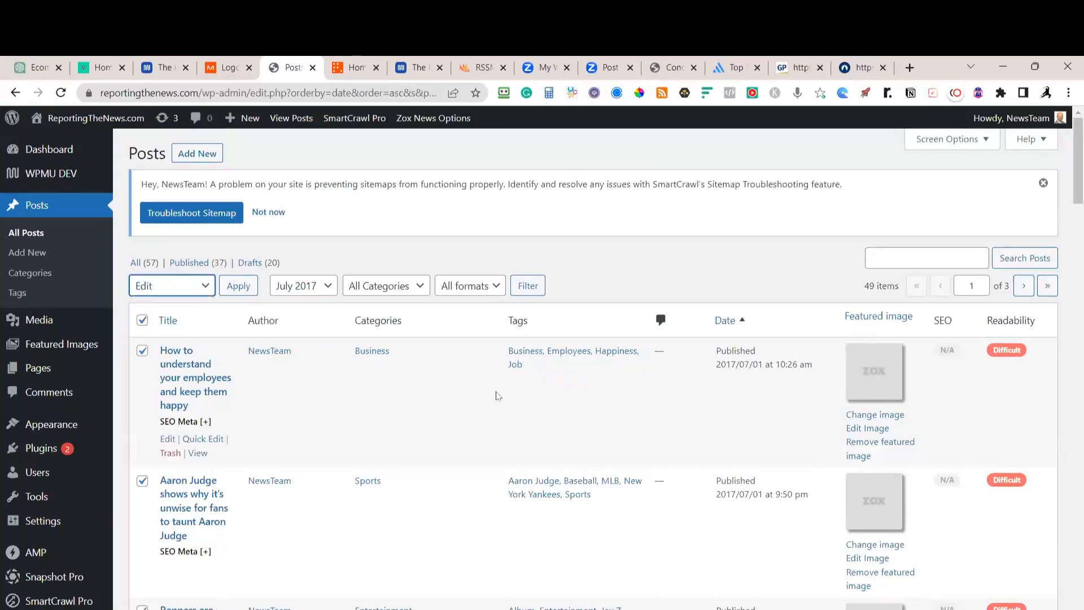
left_click(238, 286)
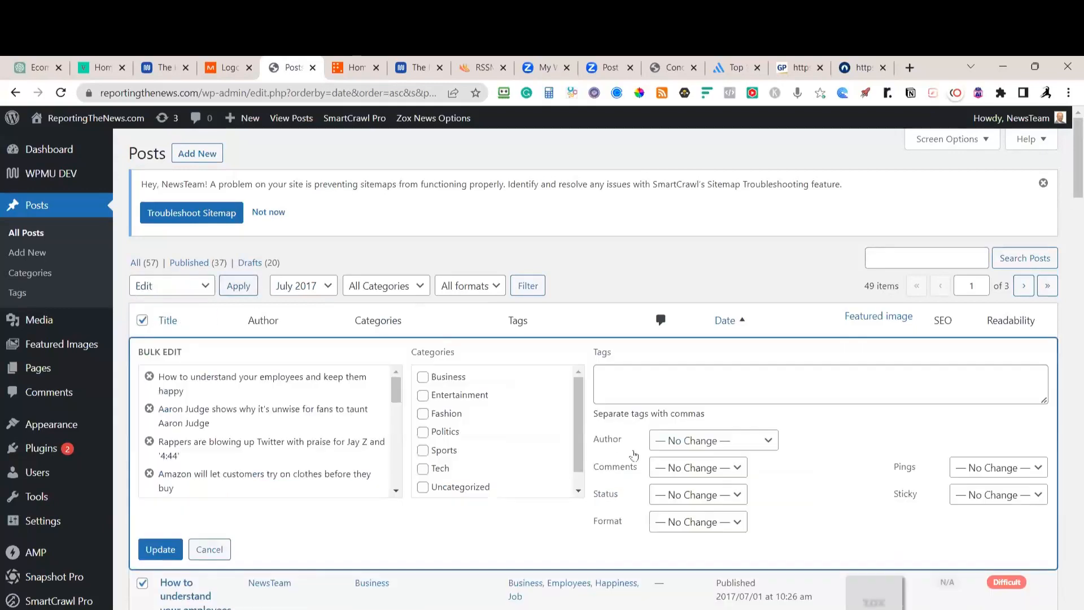
left_click(709, 495)
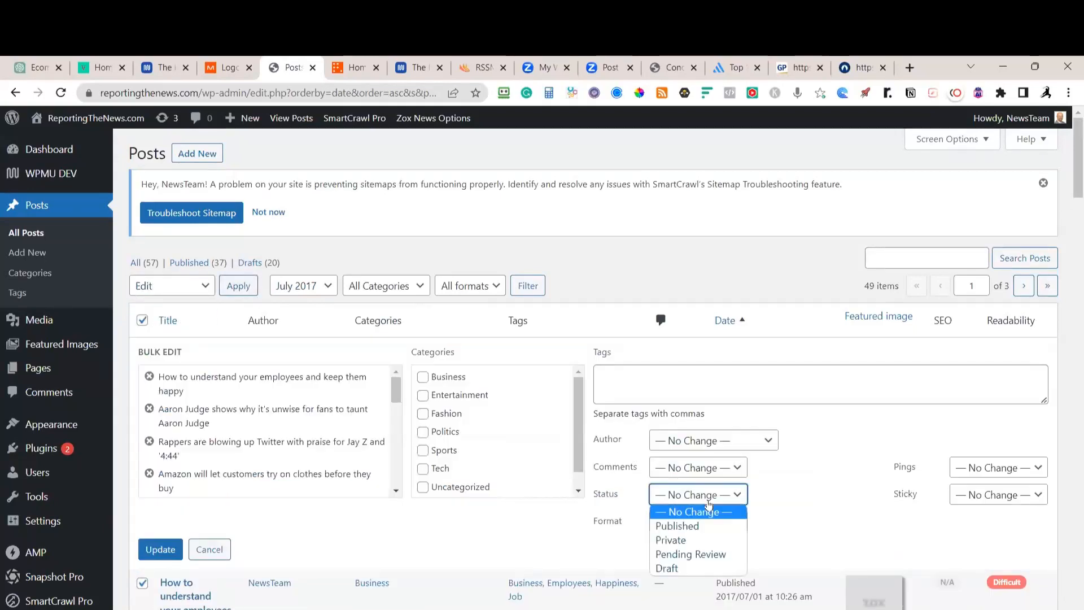
left_click(672, 569)
left_click(155, 549)
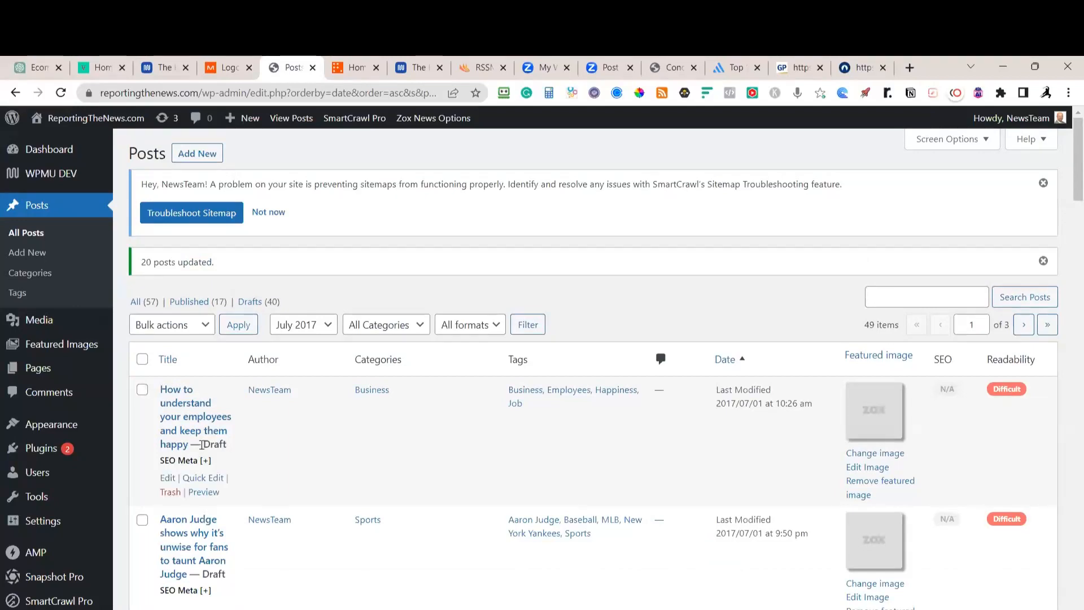
Filter the post list to June 2017 and select all three posts
left_click(326, 331)
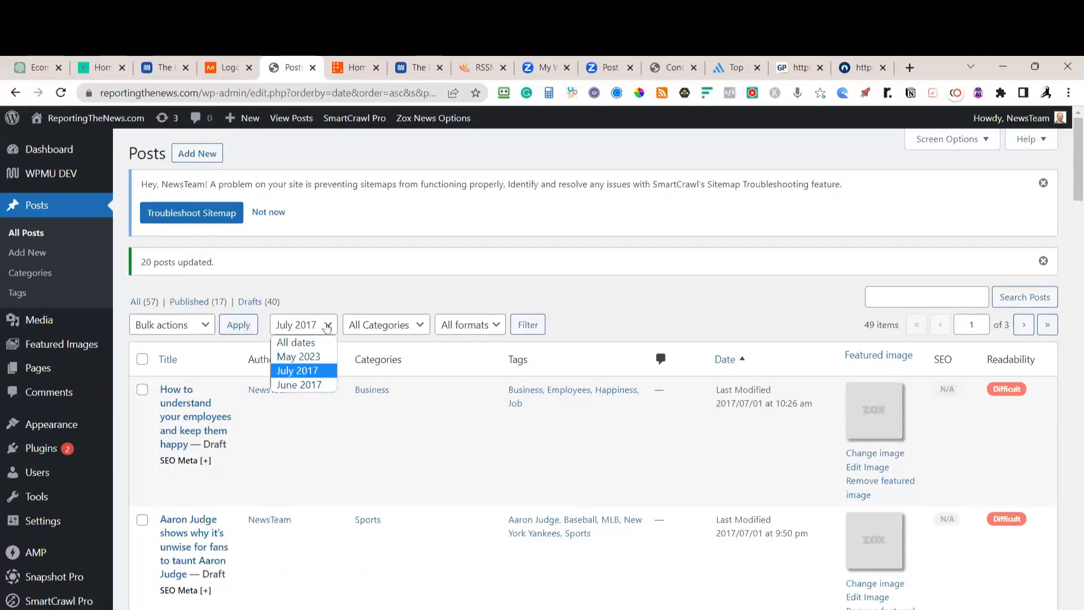
left_click(295, 385)
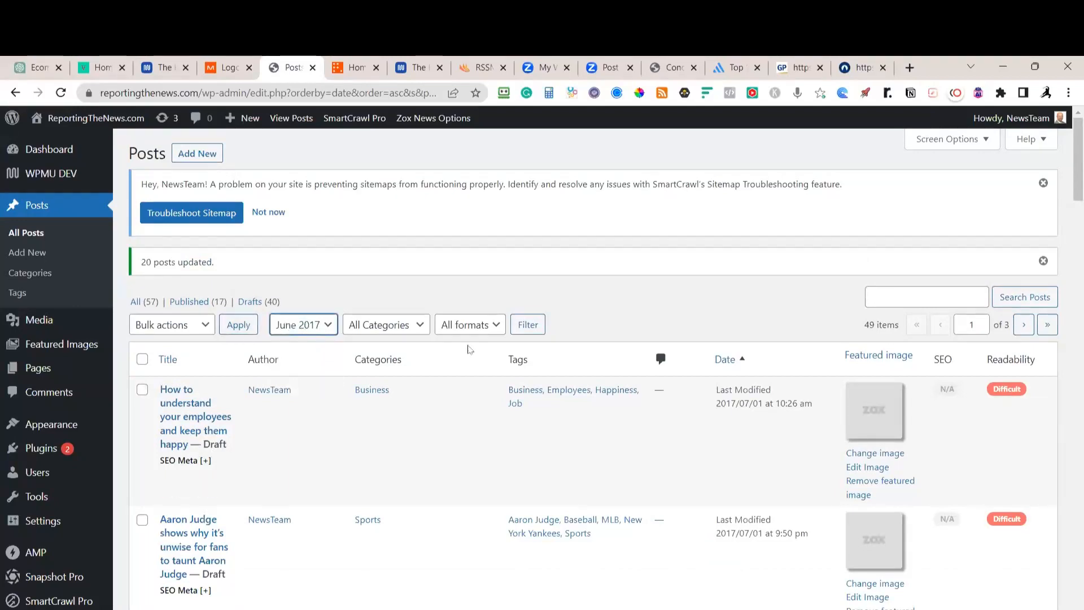
left_click(535, 329)
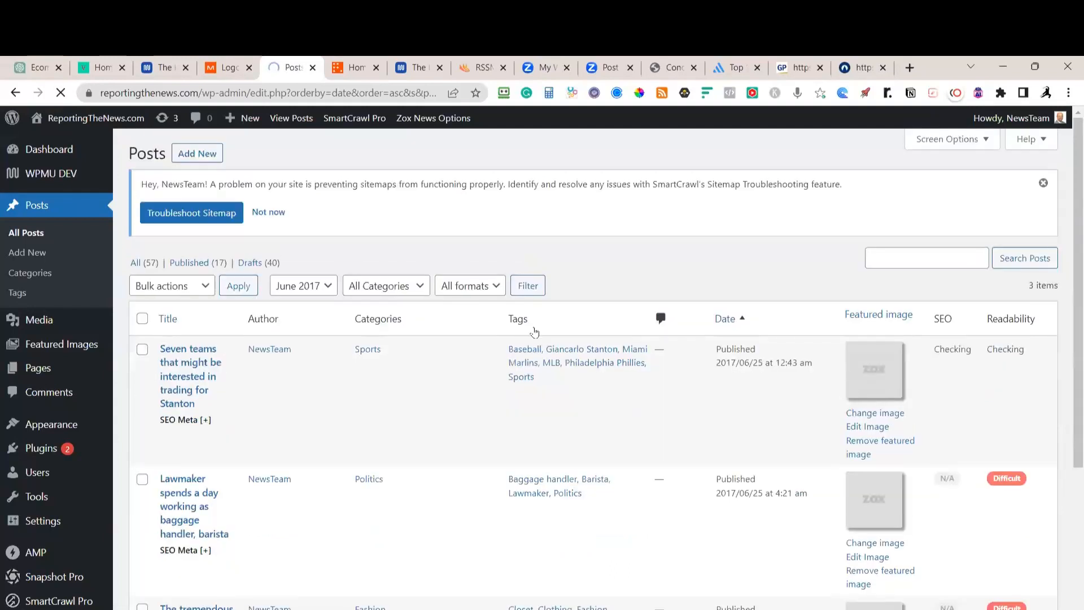
left_click(142, 319)
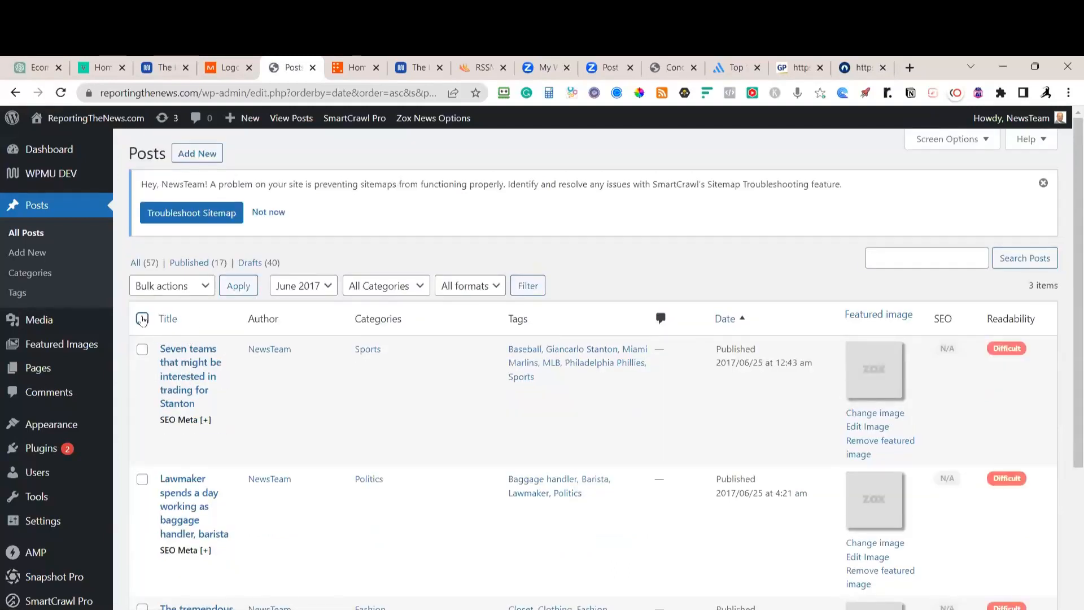
Bulk-edit the three June 2017 posts to Draft status
left_click(202, 287)
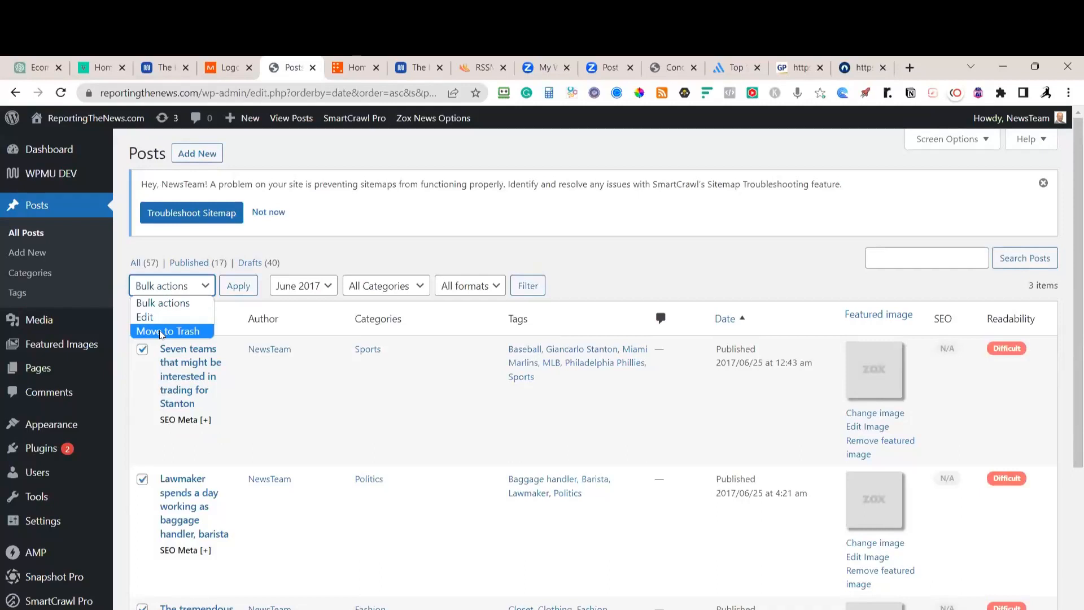
left_click(147, 316)
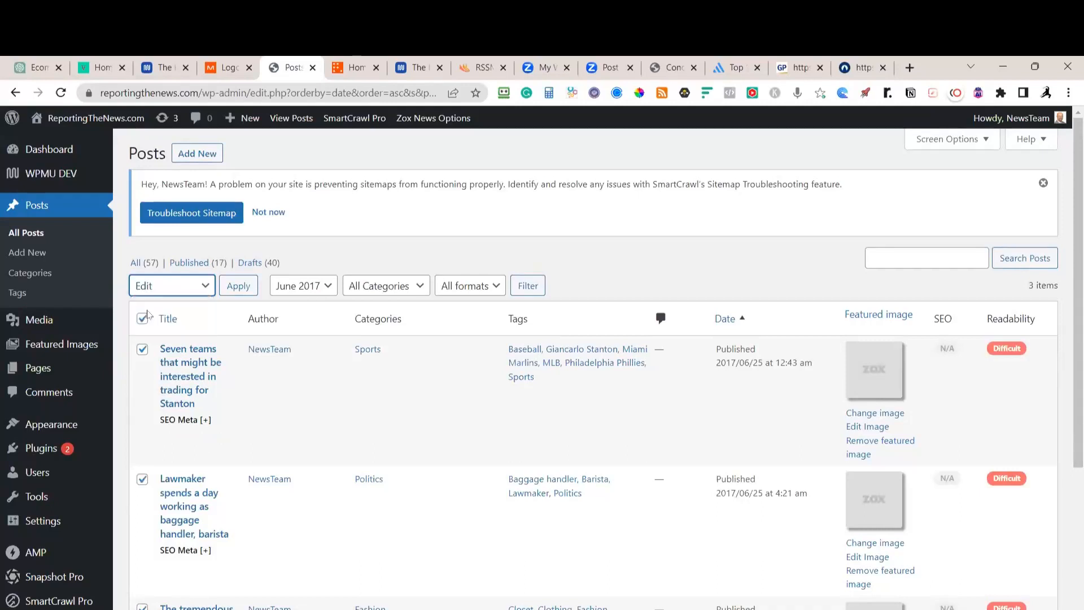
left_click(237, 288)
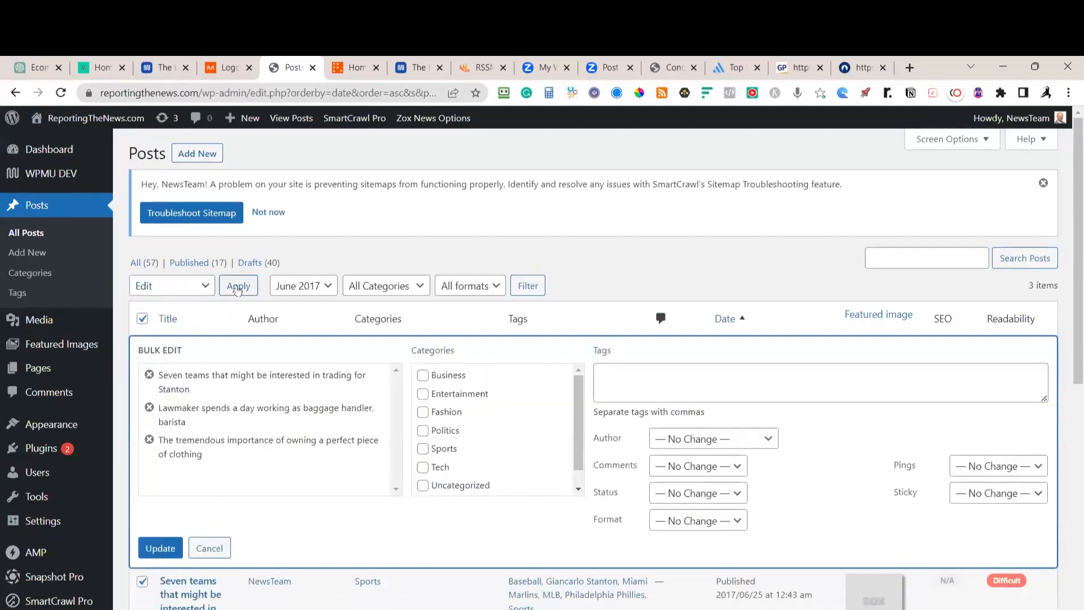
left_click(731, 501)
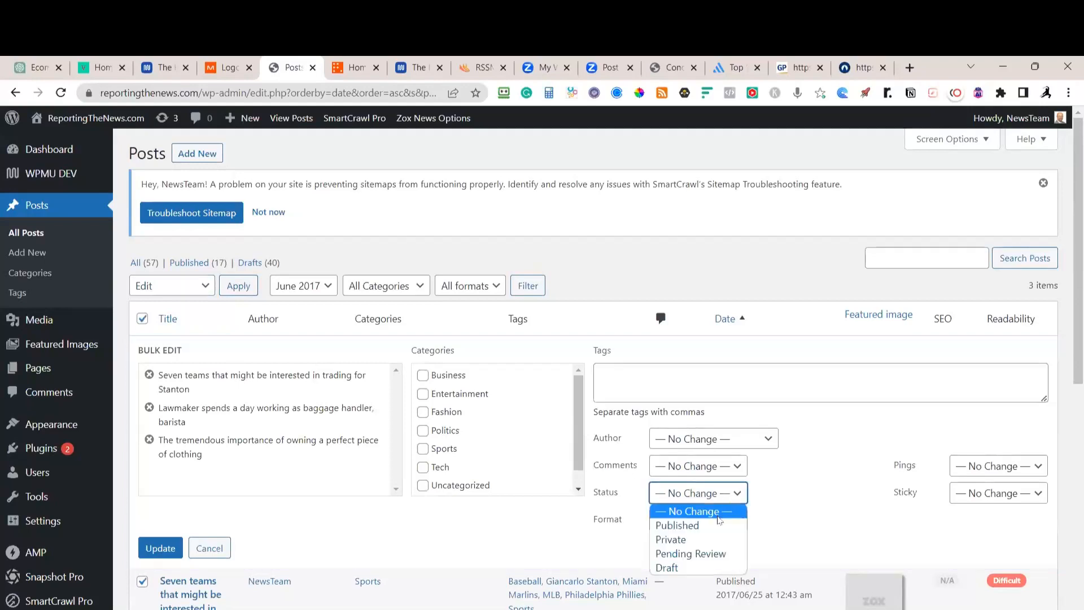
left_click(667, 568)
left_click(161, 547)
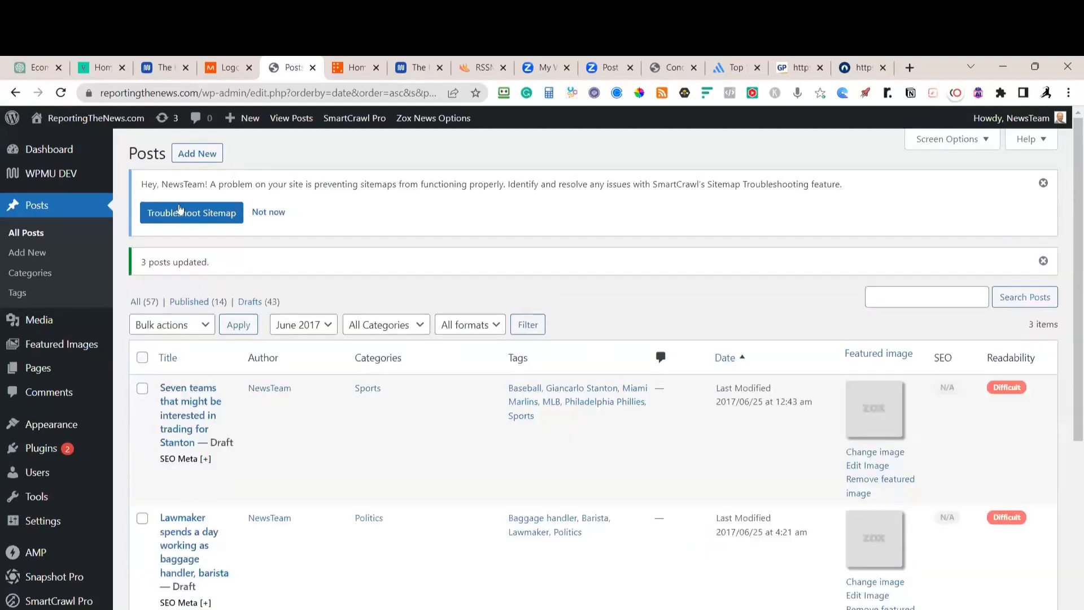
Reload the live homepage to check the change, then return to the posts list
left_click(350, 70)
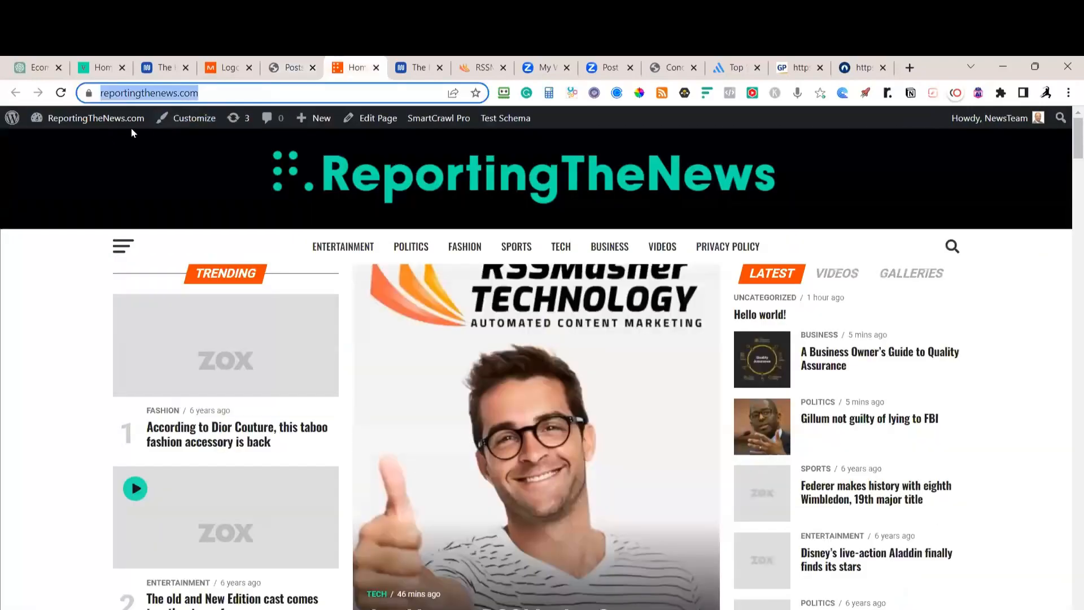
left_click(61, 93)
left_click(293, 68)
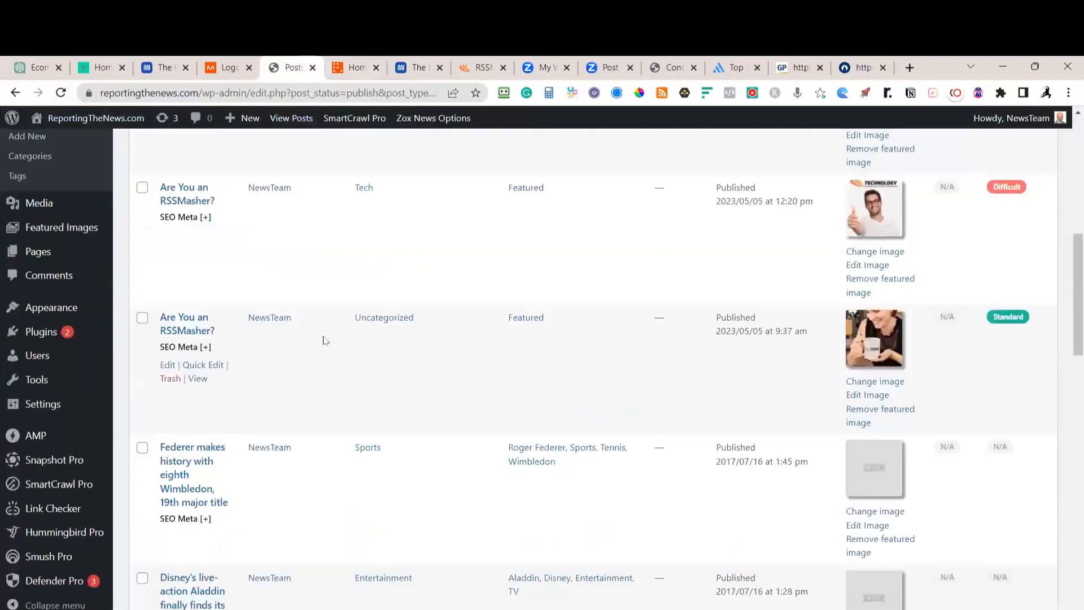
Tick the Federer, Aladdin, DHS cyber team, job interview, Netflix and minimum wage posts
scroll(323, 340, "down", 1)
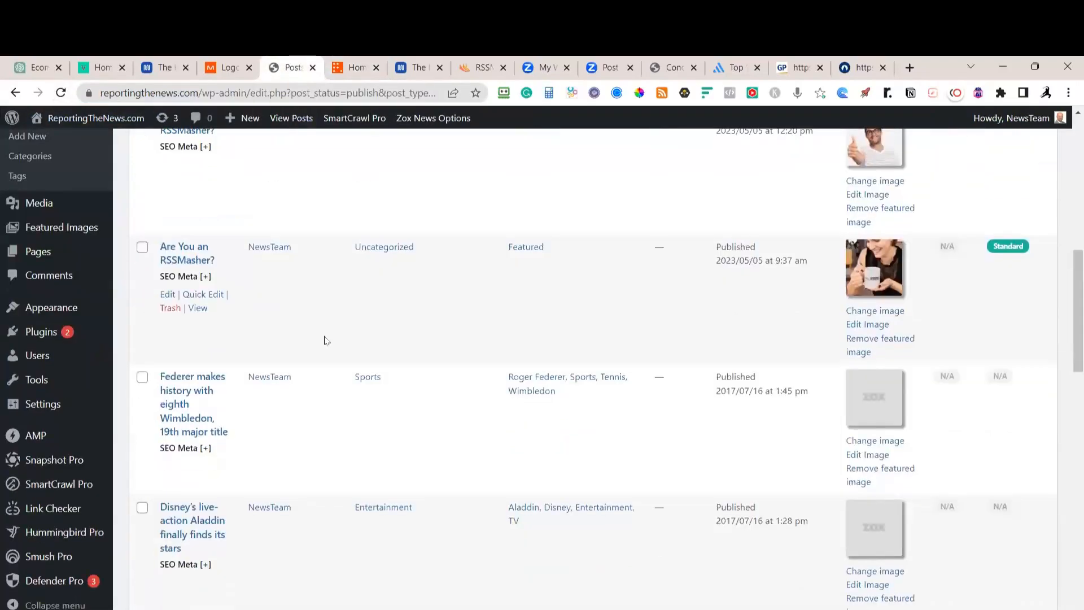
scroll(325, 340, "down", 6)
scroll(321, 339, "up", 4)
left_click(142, 236)
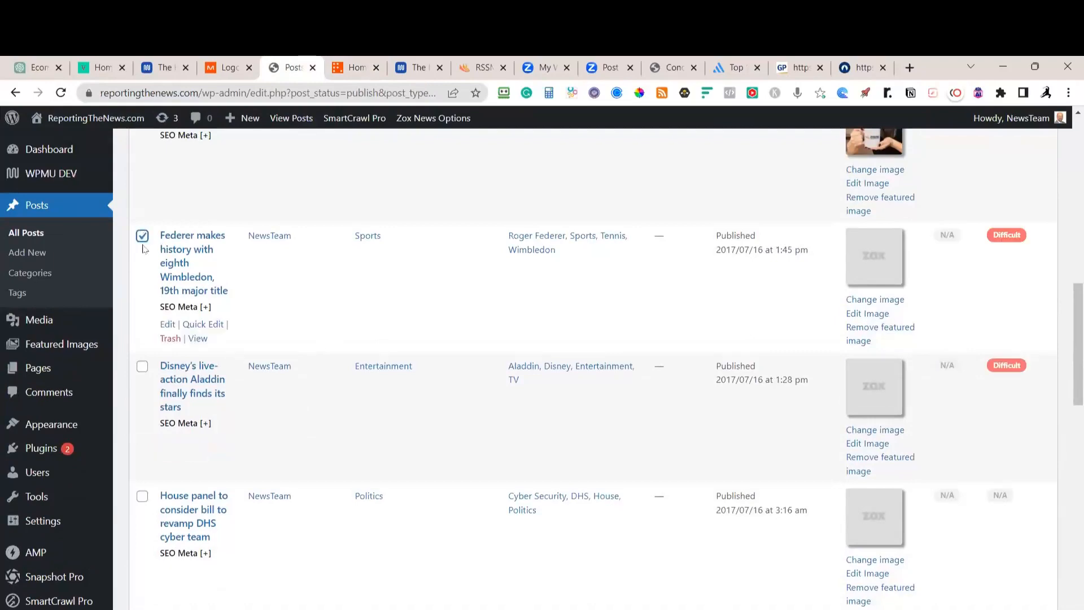
left_click(142, 367)
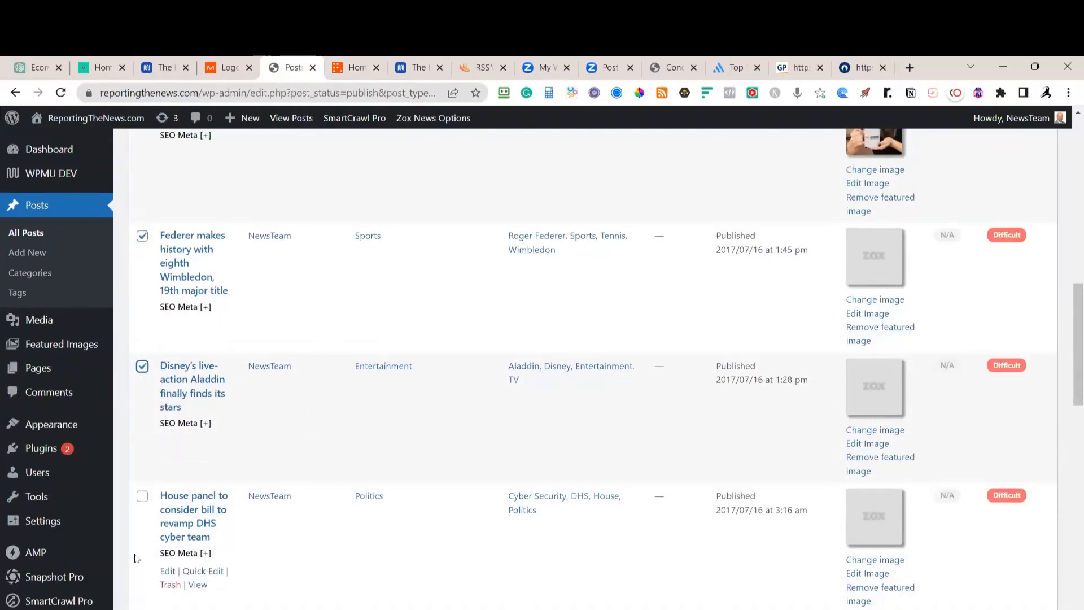
left_click(142, 496)
scroll(169, 451, "down", 4)
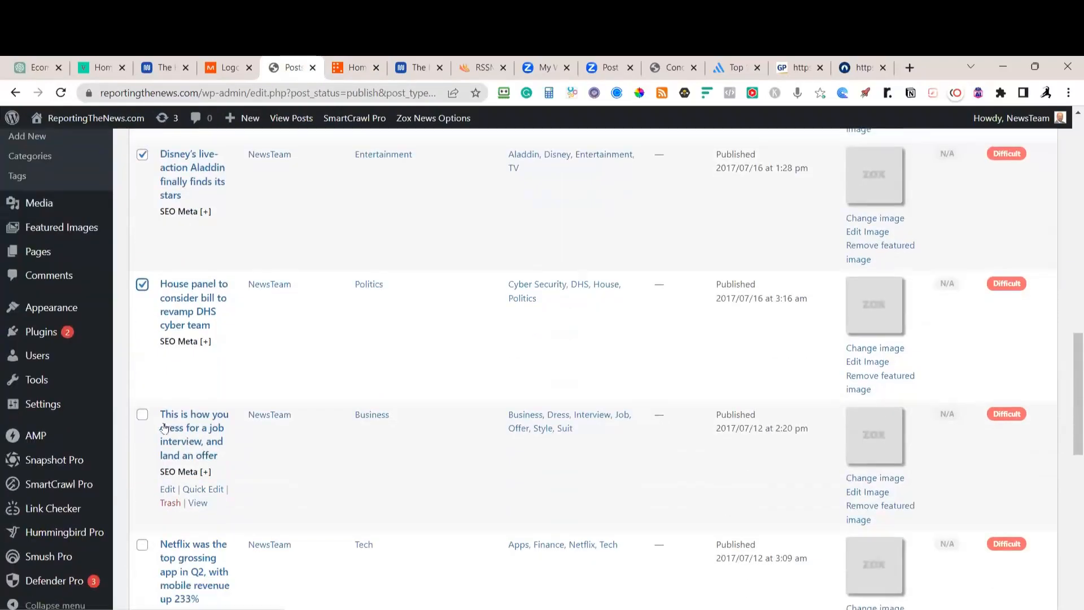
left_click(143, 415)
scroll(180, 373, "down", 4)
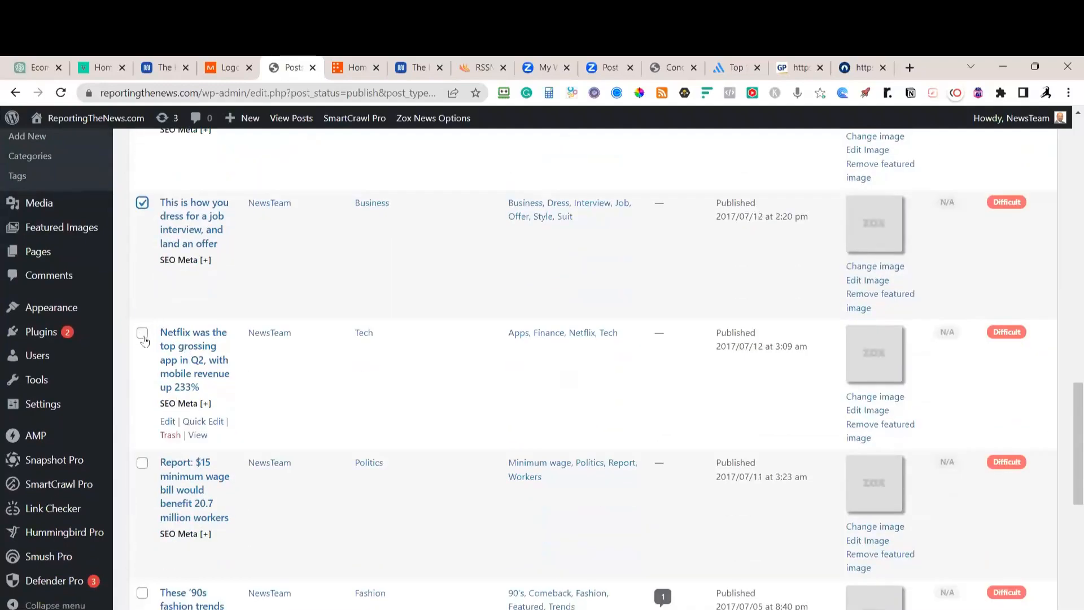
left_click(142, 333)
left_click(142, 463)
Also tick the '90s fashion, California fundraising, Uber and Lyft, and Hello world posts
scroll(170, 441, "down", 4)
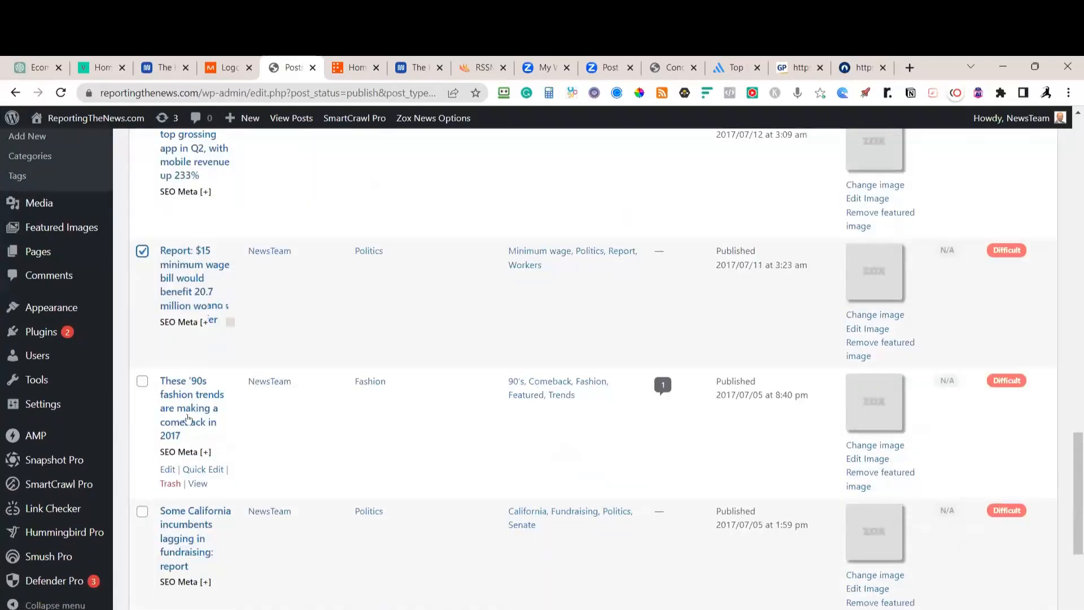
left_click(143, 381)
left_click(142, 511)
scroll(266, 455, "down", 4)
left_click(142, 395)
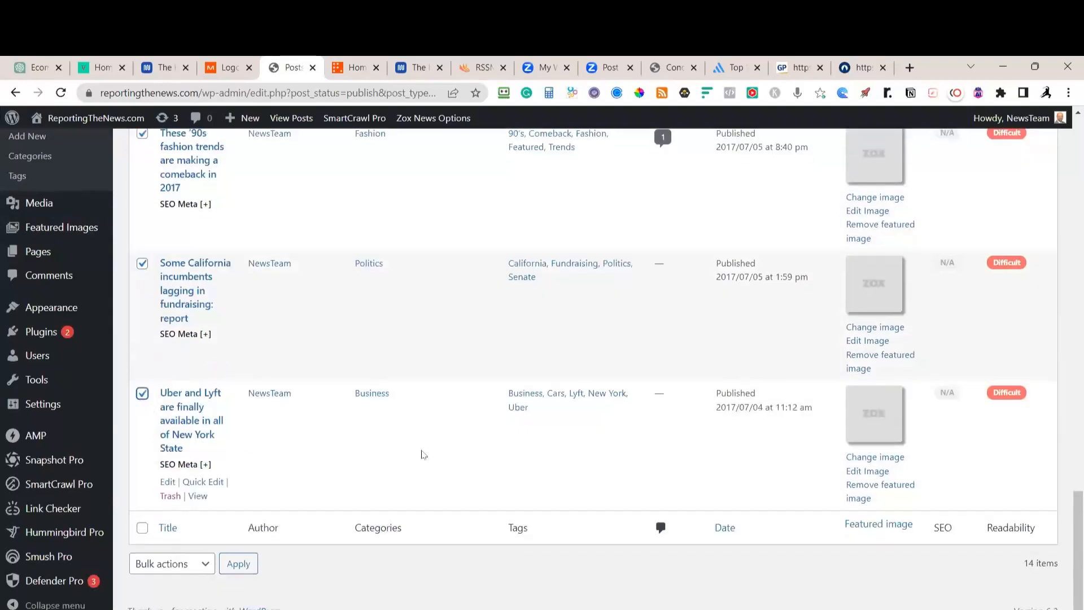
scroll(423, 454, "up", 20)
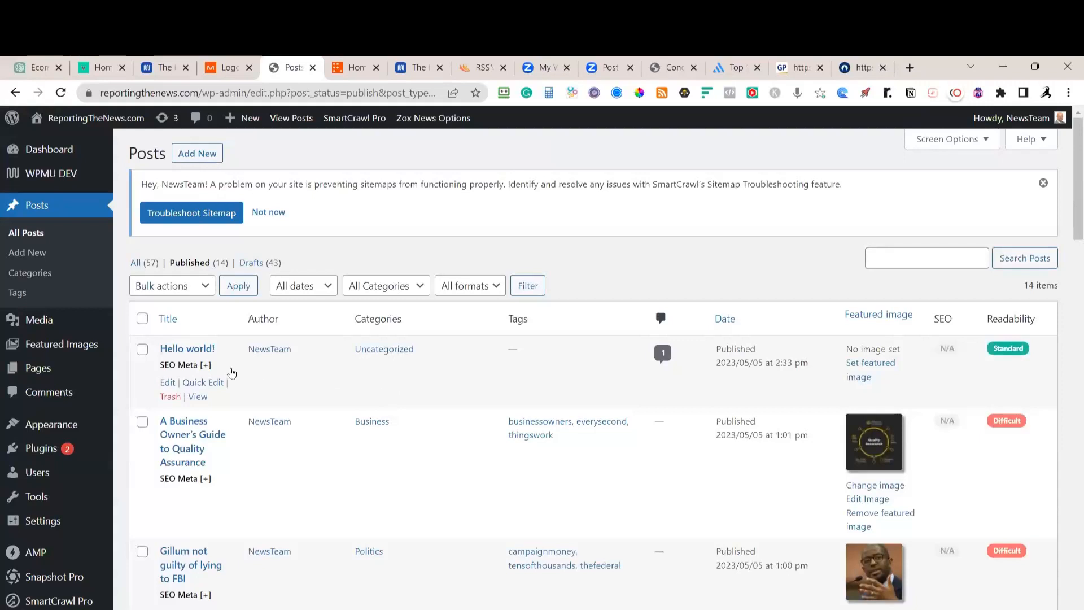
left_click(142, 353)
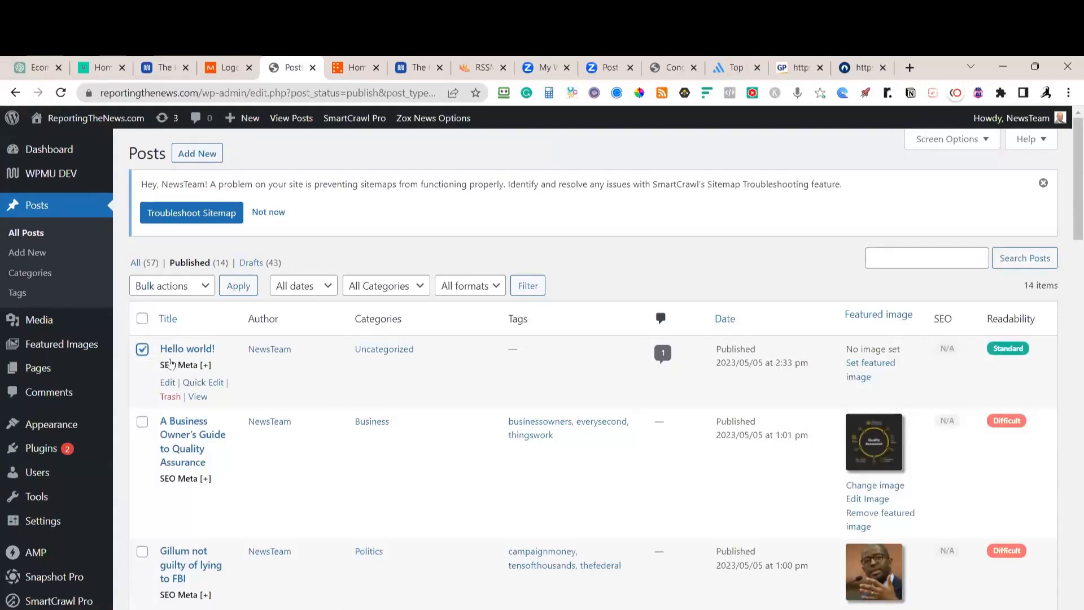
Bulk-set the ten ticked posts to Draft, then bring up the ValleyNewspaper homepage
left_click(203, 288)
left_click(190, 314)
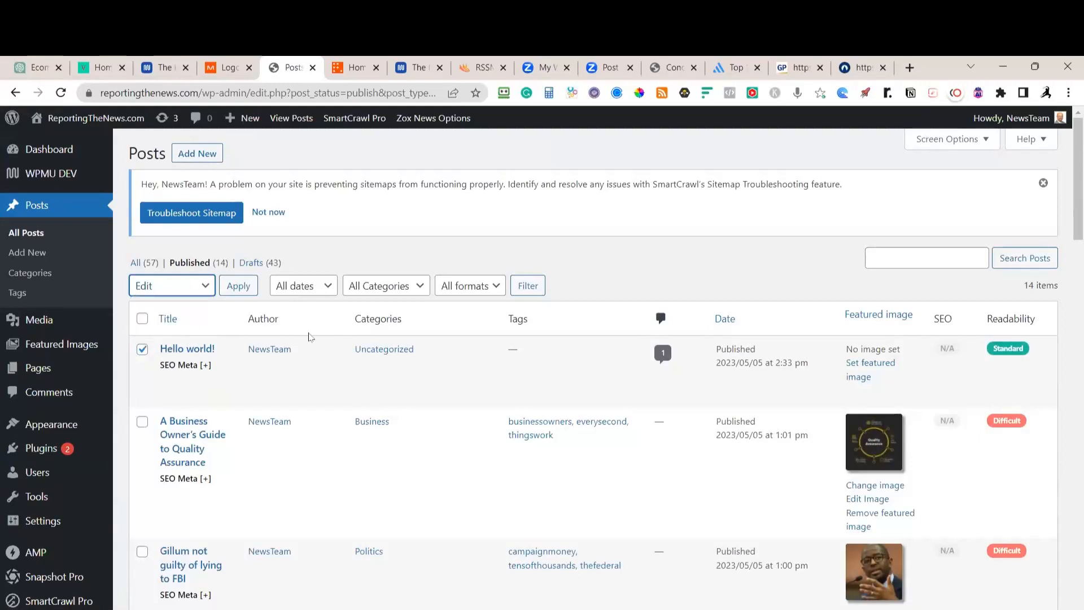
left_click(238, 286)
left_click(678, 494)
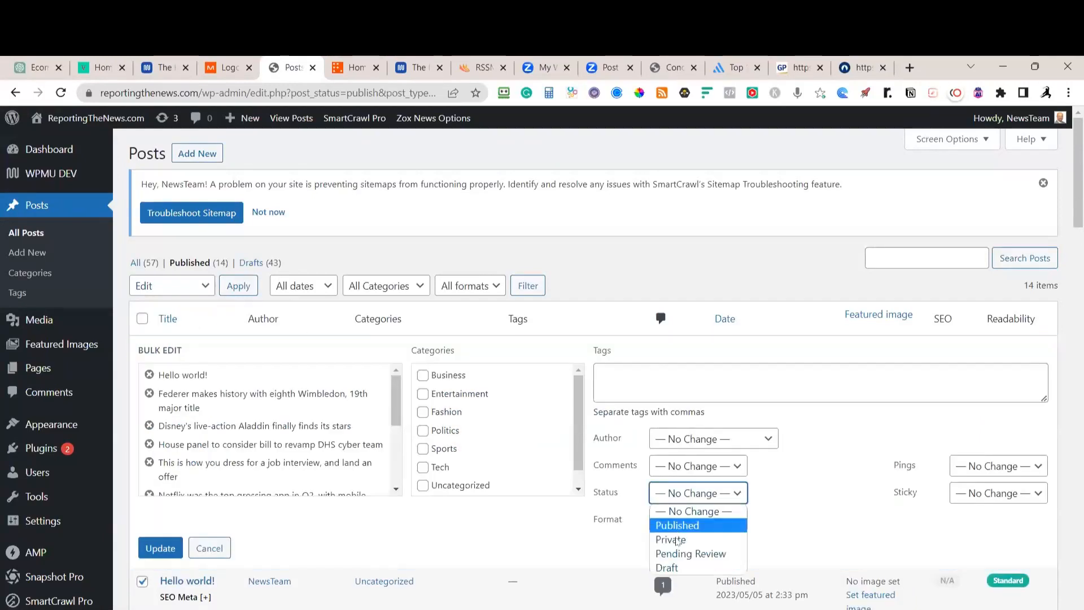
left_click(667, 568)
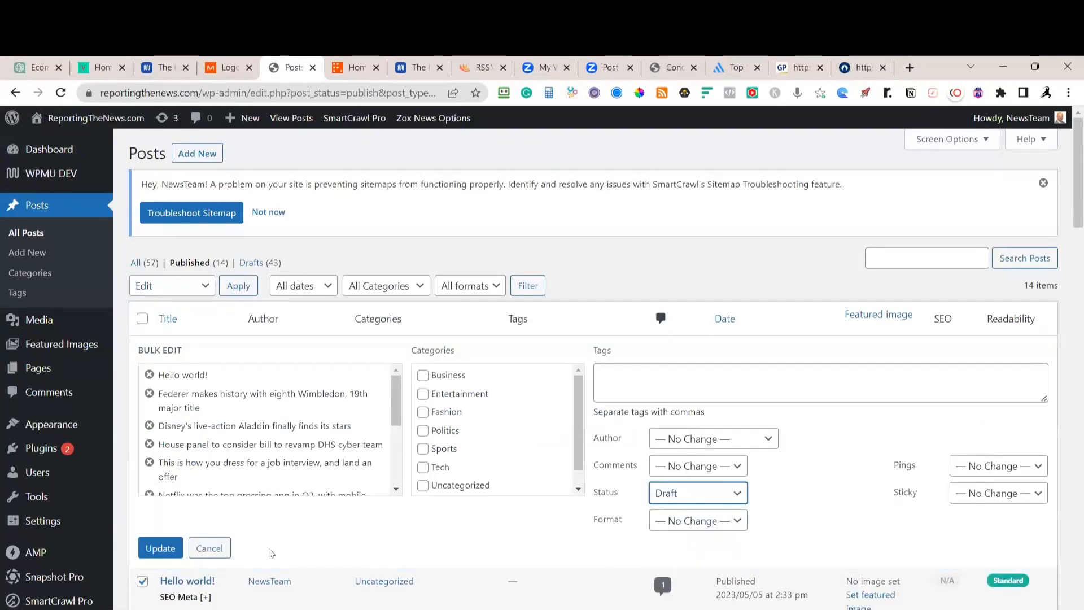
left_click(160, 548)
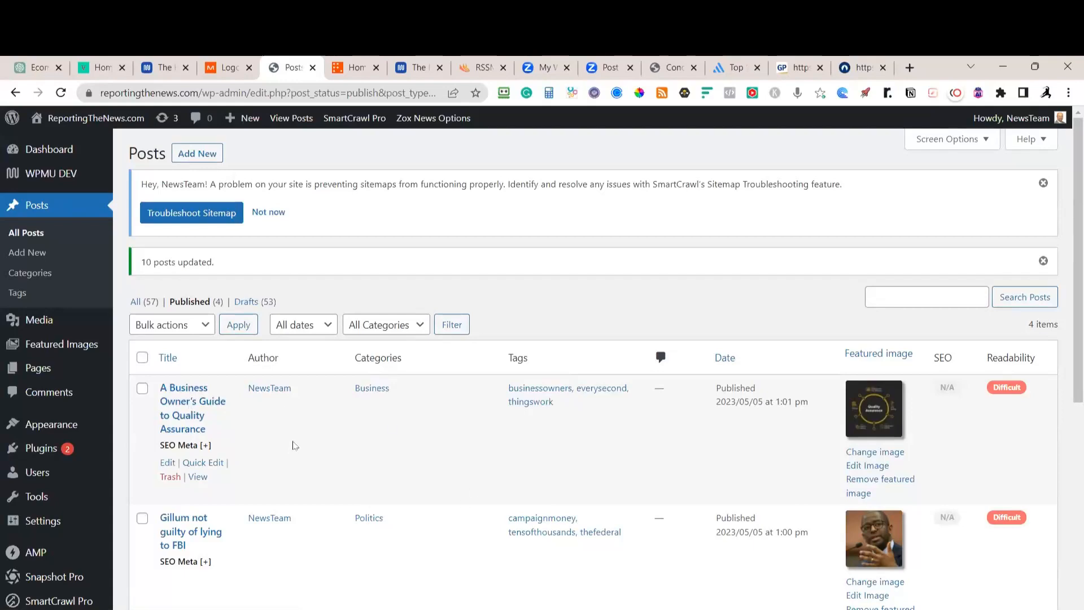
left_click(101, 72)
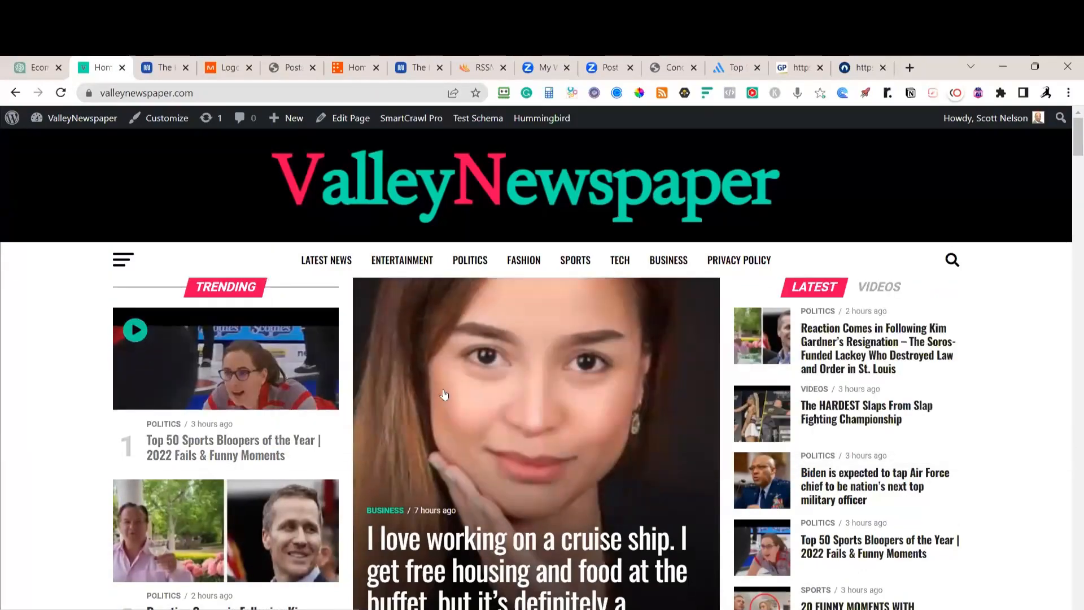
Go from the ValleyNewspaper homepage to its Dashboard through the admin bar's site menu
scroll(444, 395, "down", 10)
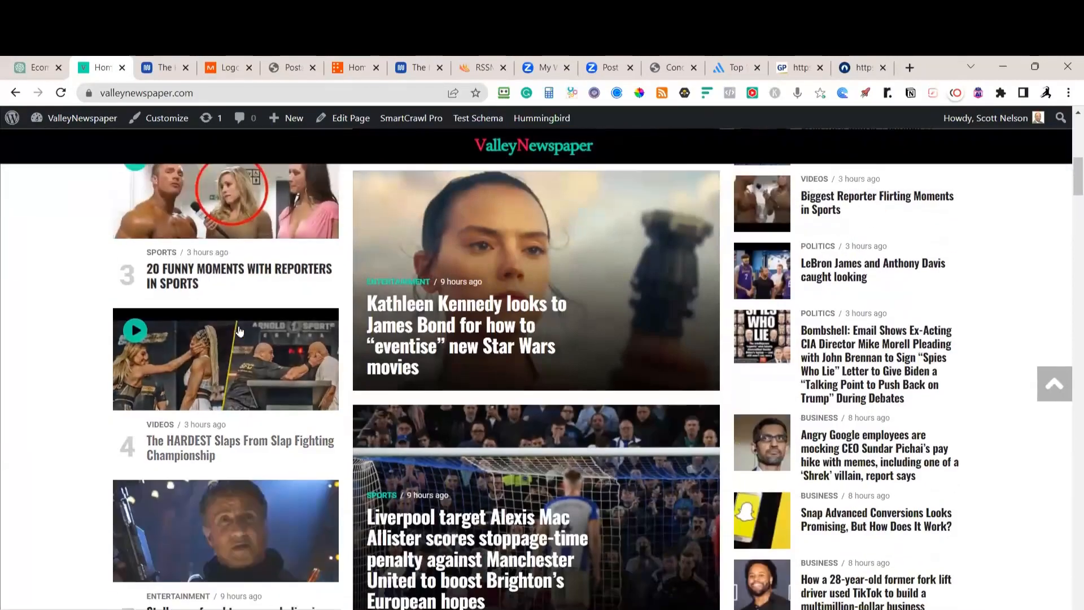
scroll(239, 331, "up", 10)
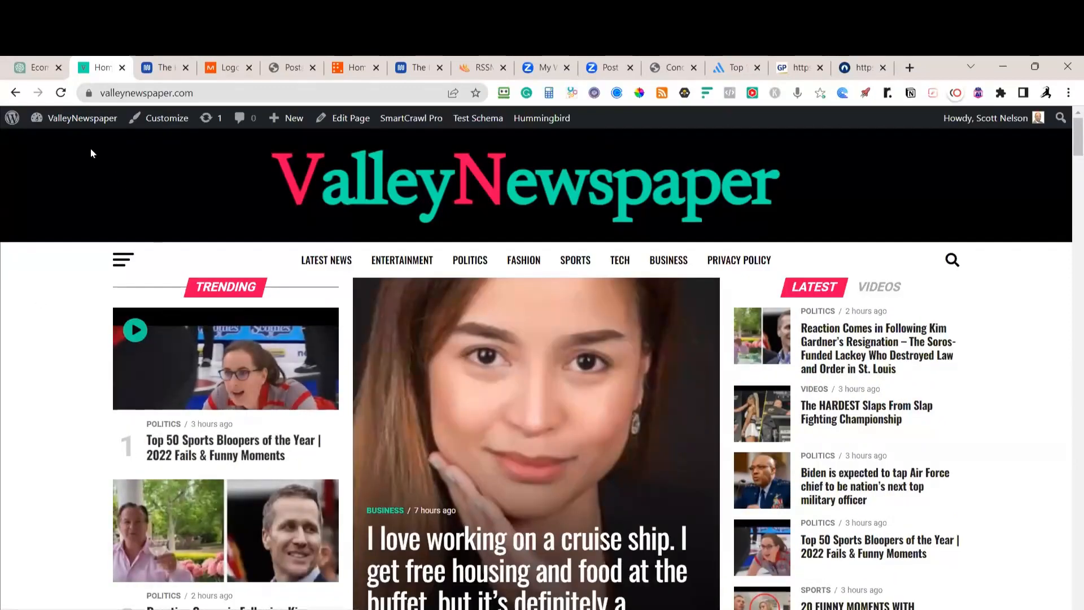
mouse_move(85, 118)
left_click(64, 144)
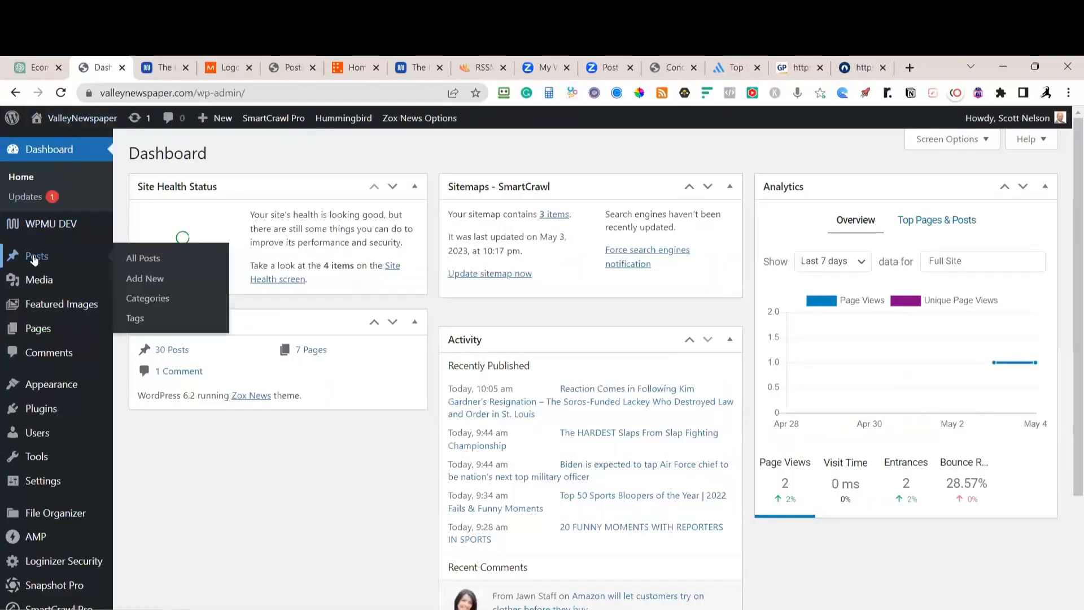
Filter the posts list to the Videos category and select both posts
left_click(33, 256)
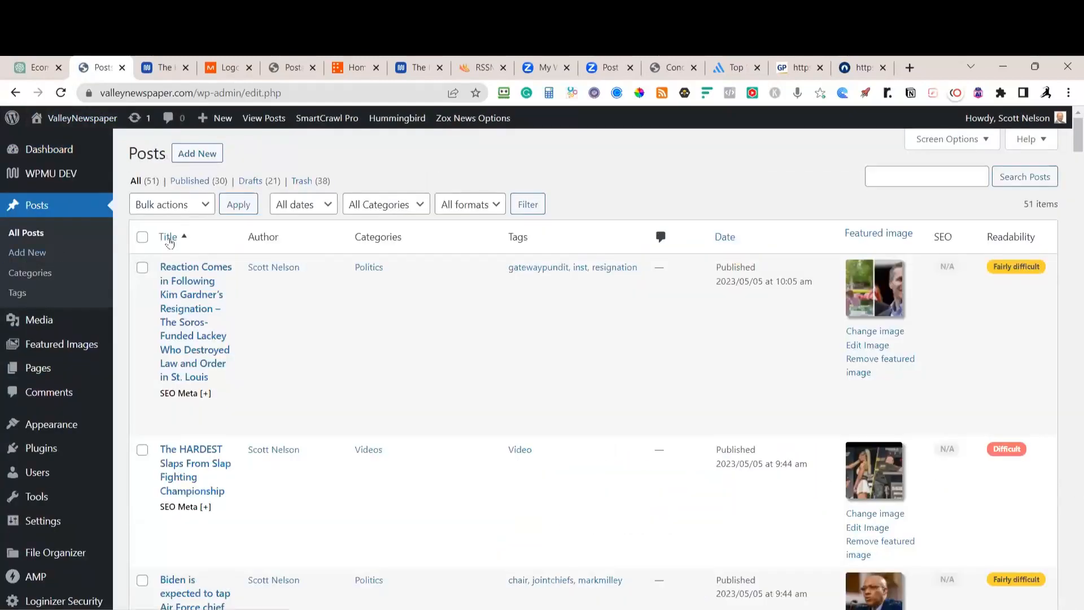
left_click(411, 208)
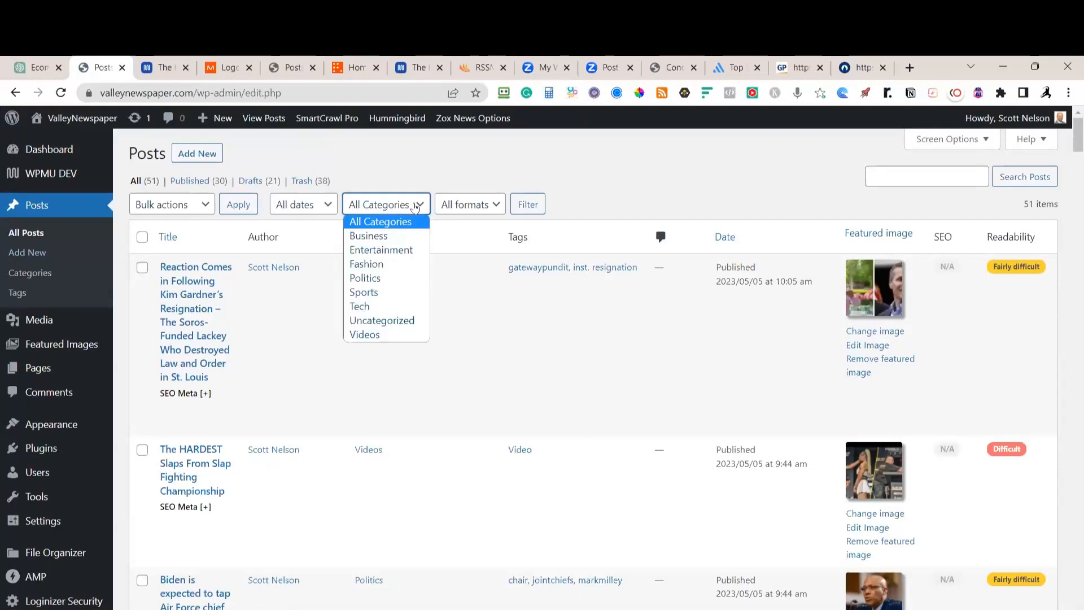
left_click(372, 335)
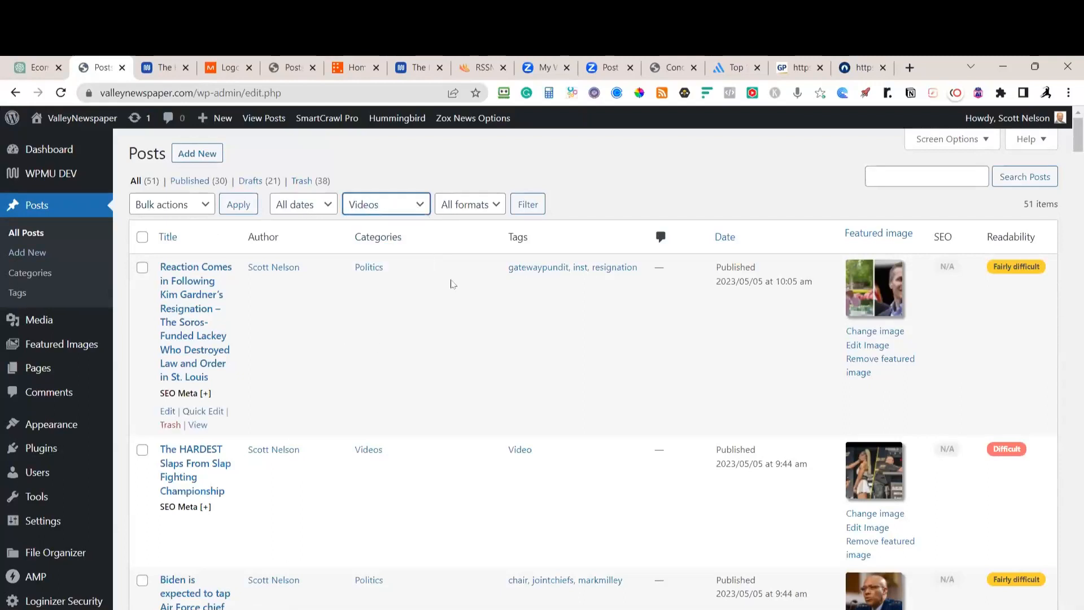
left_click(532, 210)
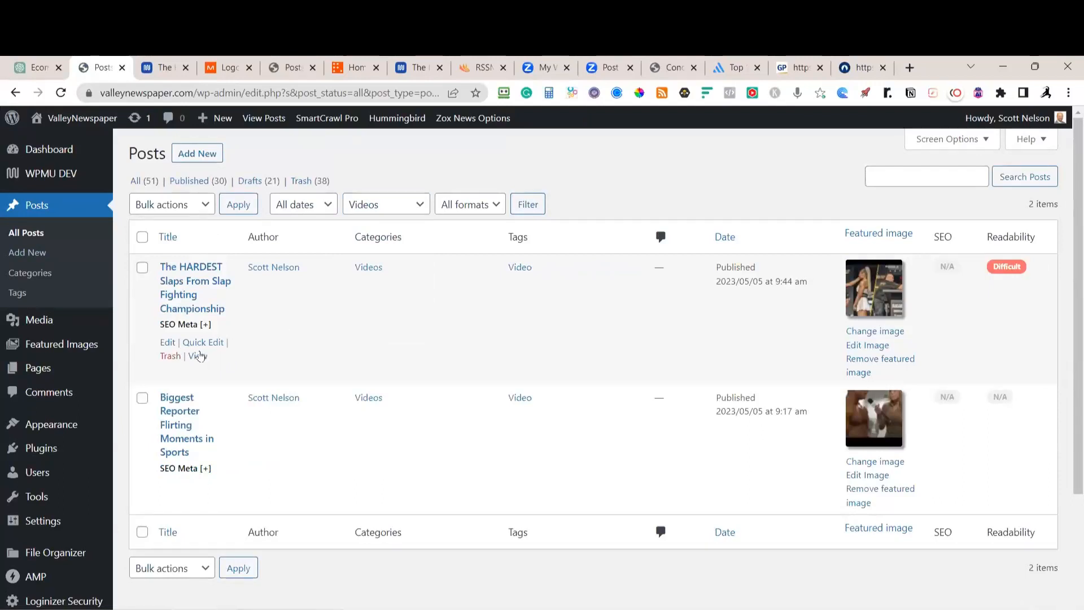
left_click(143, 237)
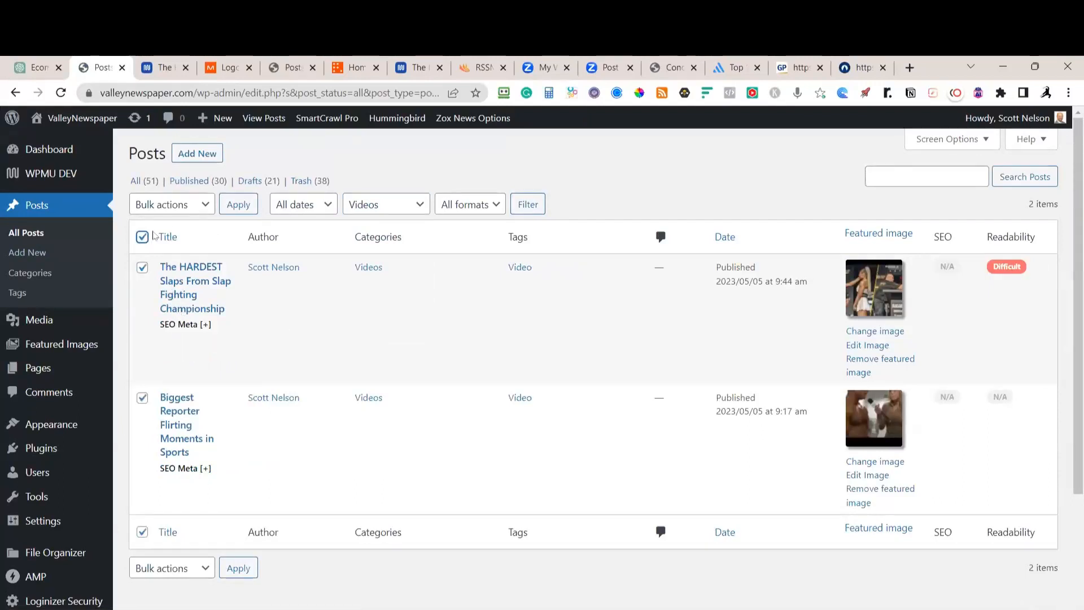
Bulk-edit the two selected posts to the Video post format
left_click(197, 206)
left_click(175, 235)
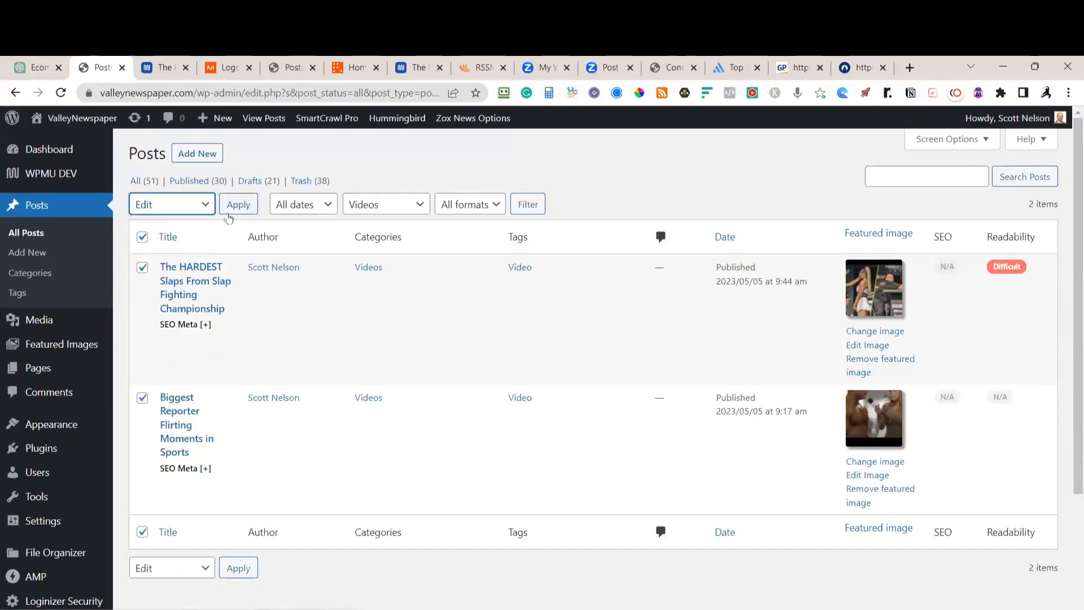
left_click(238, 205)
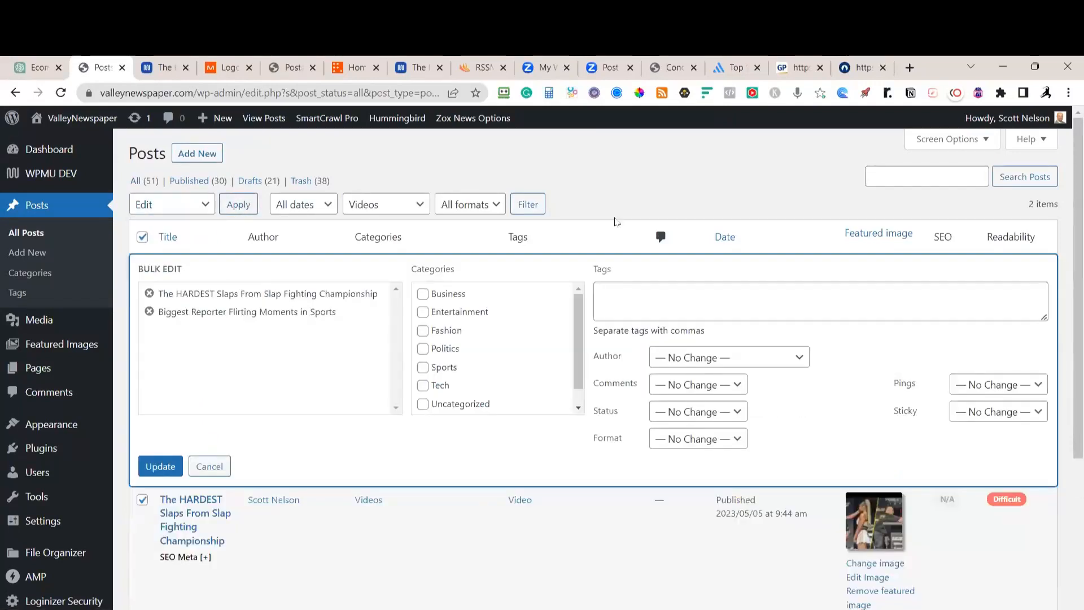
left_click(718, 446)
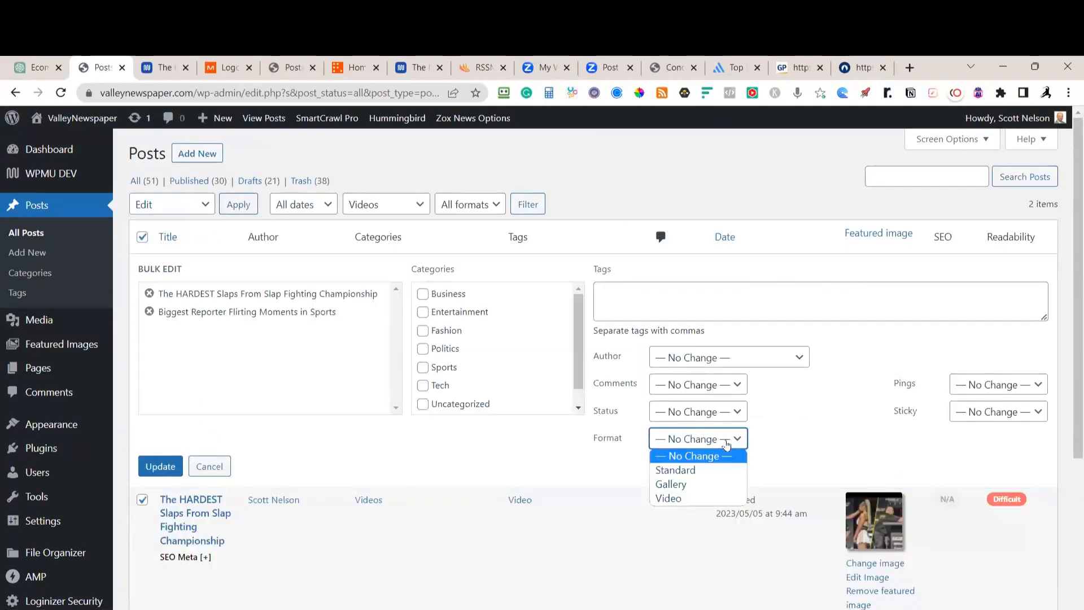
left_click(679, 503)
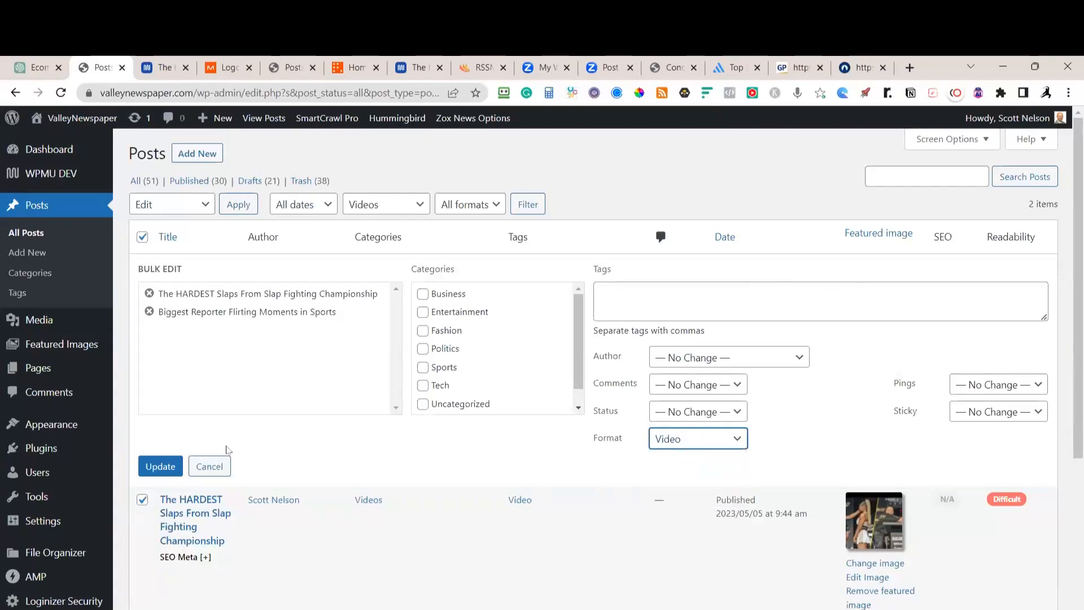
left_click(159, 467)
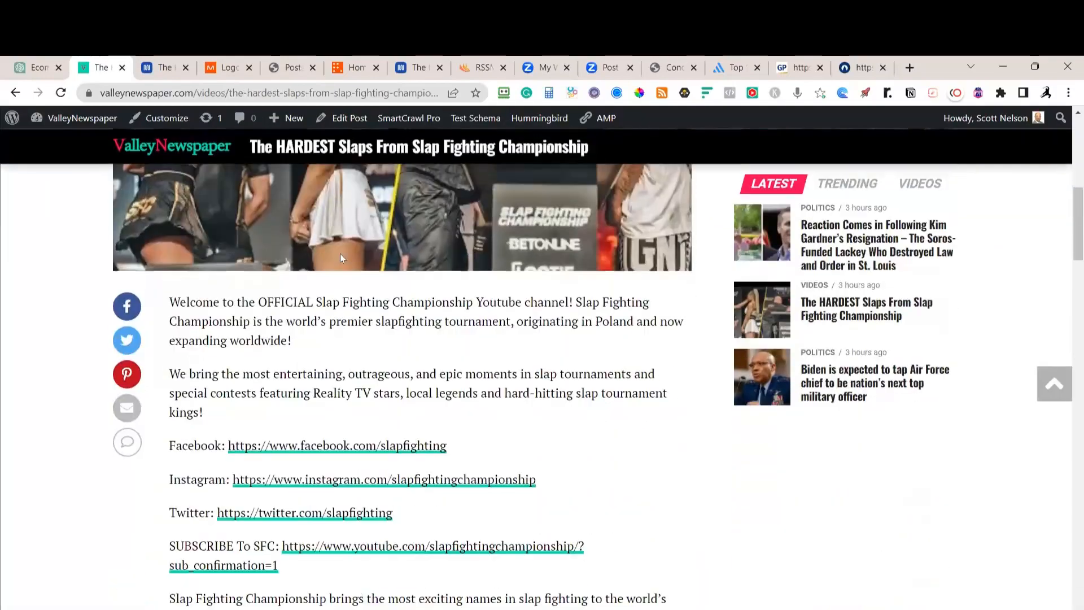
Check the Slap Fighting Championship post's embedded video after reloading, then head back to the homepage
scroll(368, 199, "down", 10)
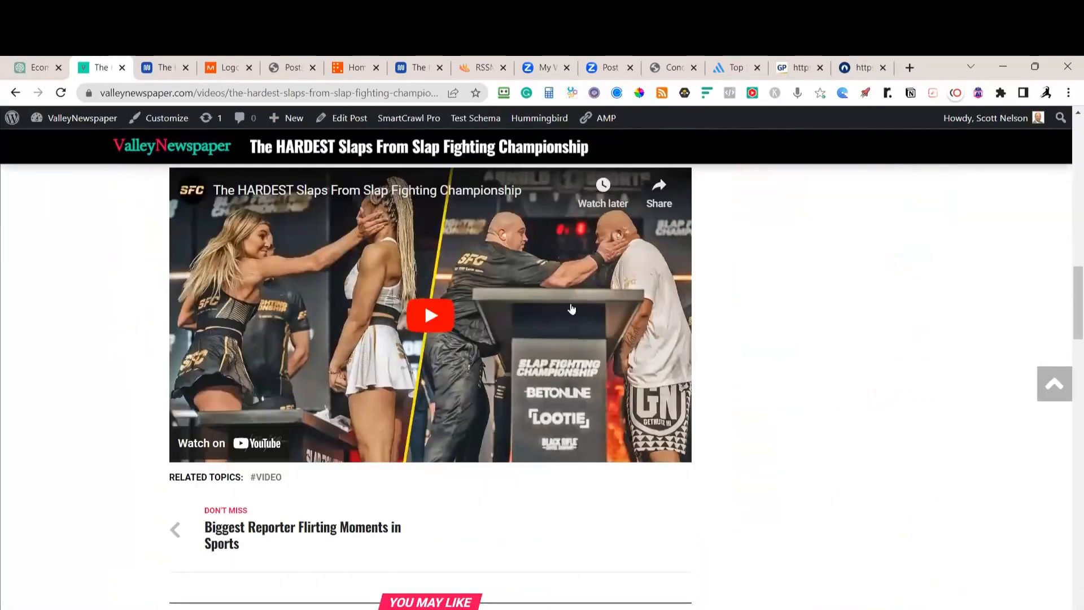
scroll(562, 254, "up", 12)
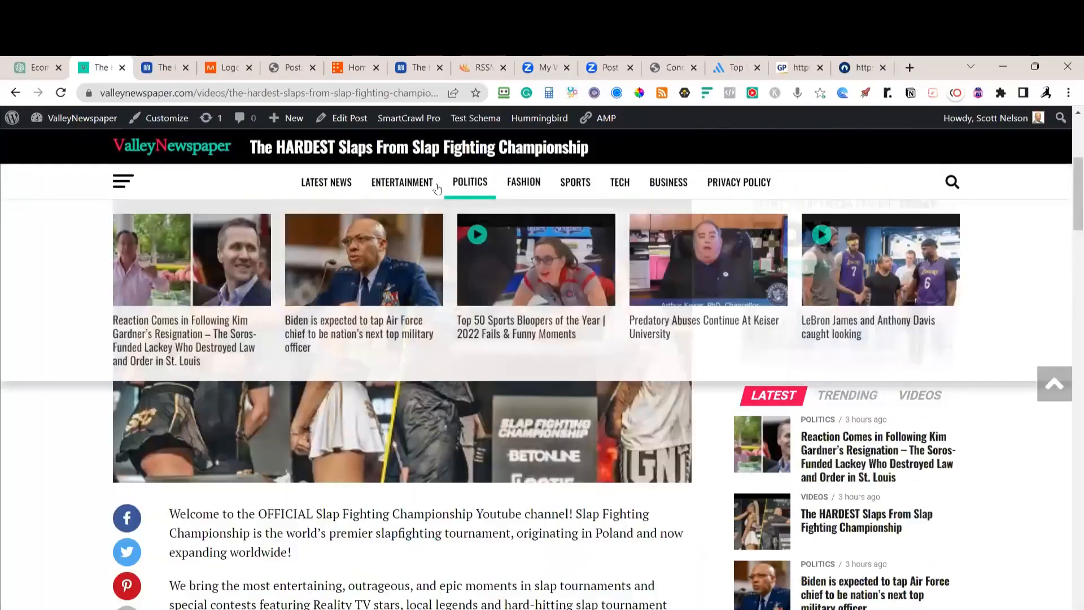
key("F5")
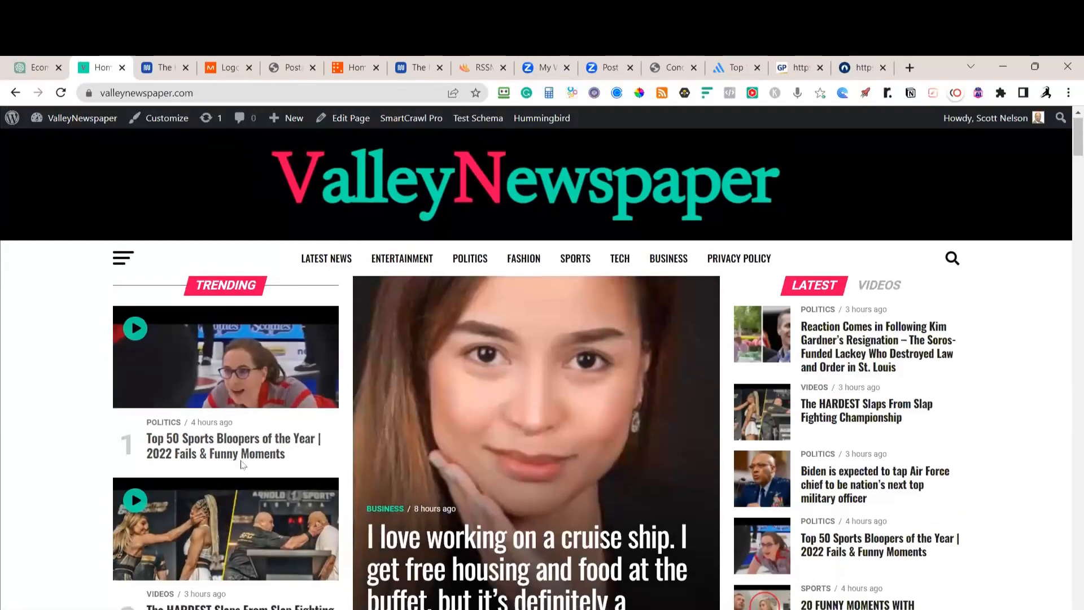
scroll(260, 466, "down", 5)
scroll(266, 470, "down", 1)
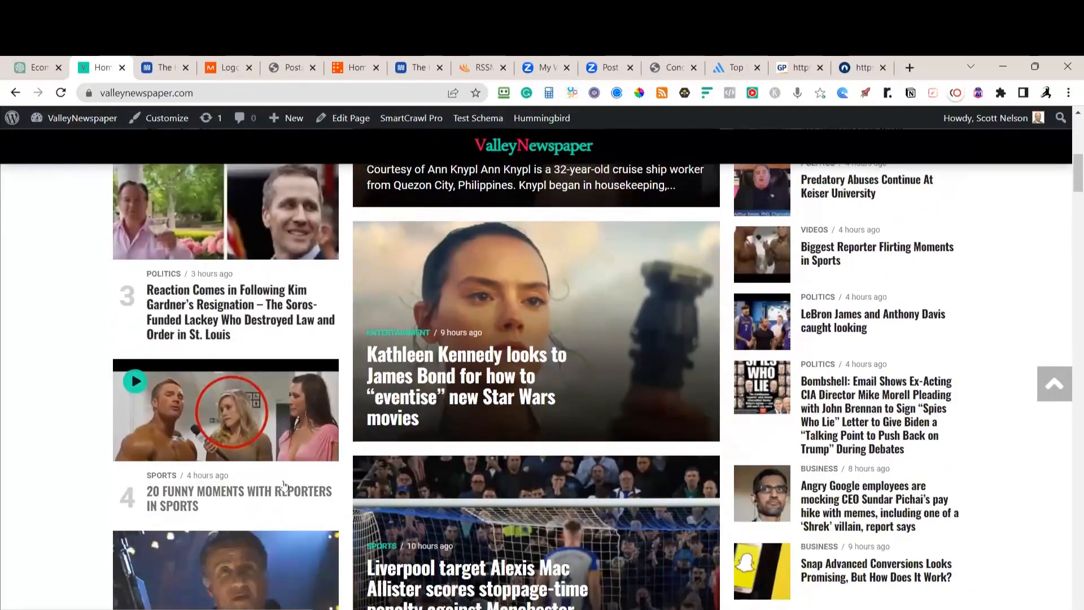
scroll(286, 487, "down", 3)
scroll(299, 499, "up", 10)
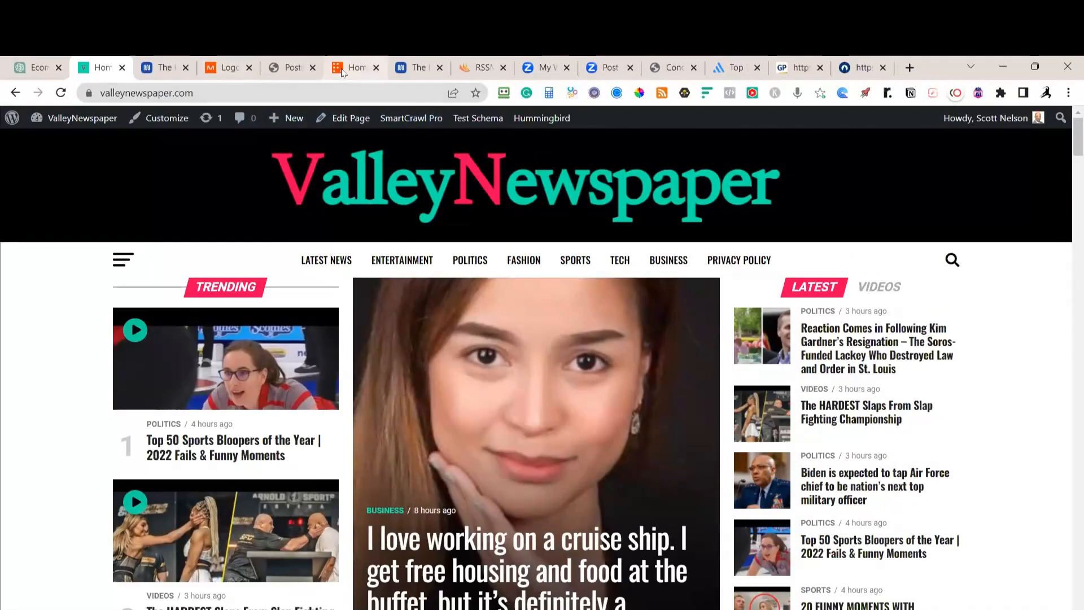
mouse_move(342, 73)
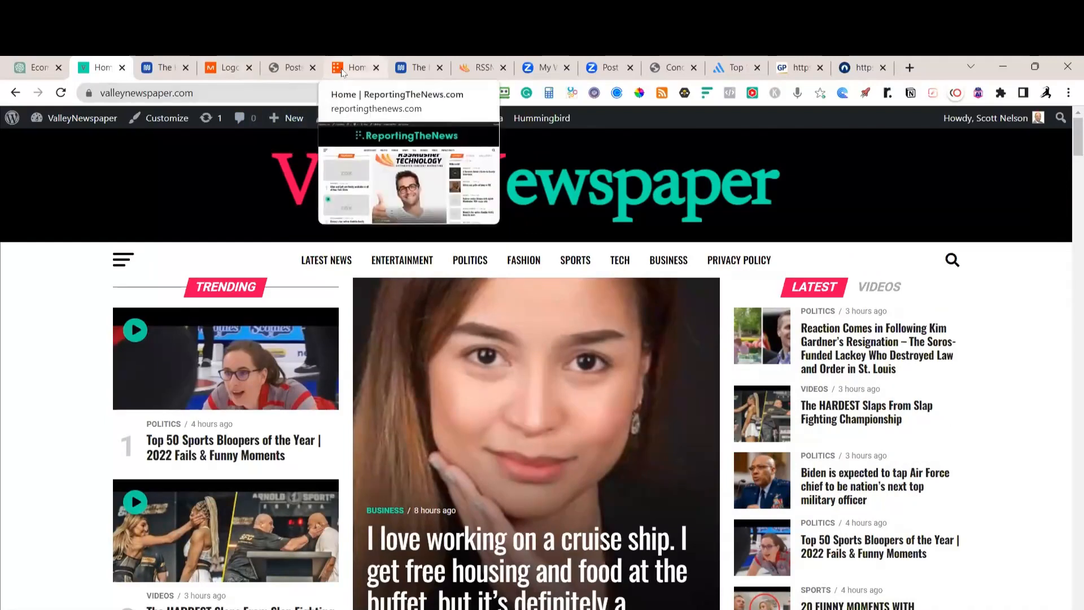
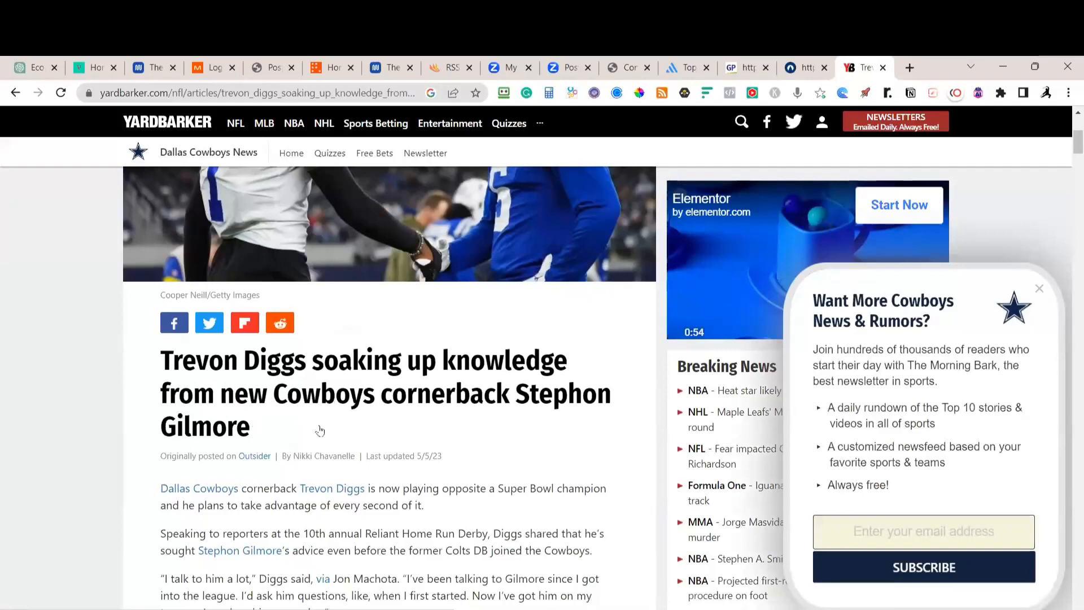
Select the full Trevon Diggs article text, headline to last paragraph, dismissing the newsletter popup, and open a new tab
scroll(319, 431, "down", 3)
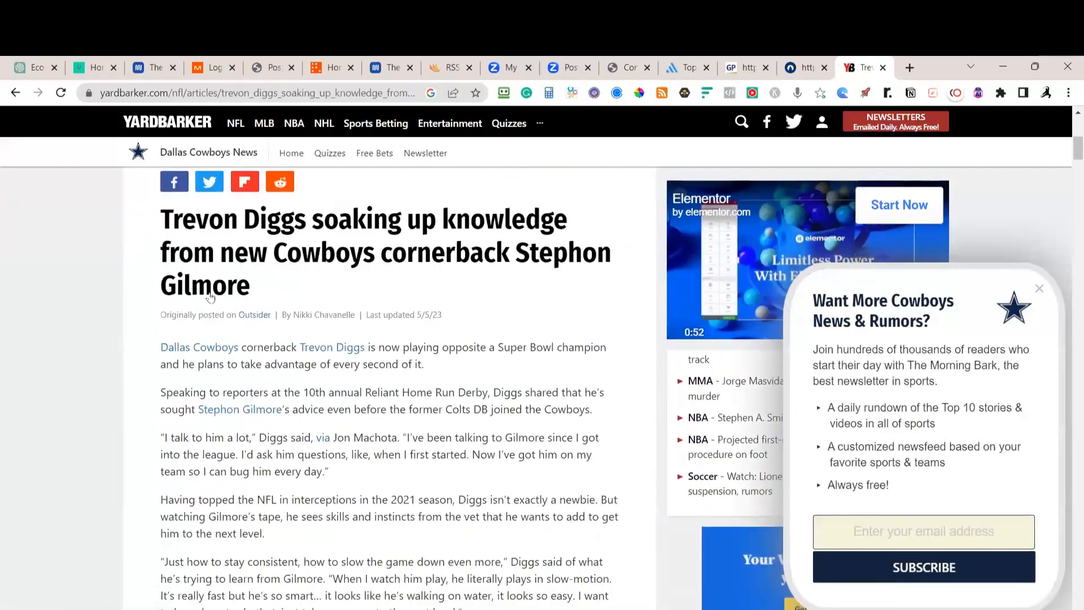
scroll(210, 298, "down", 8)
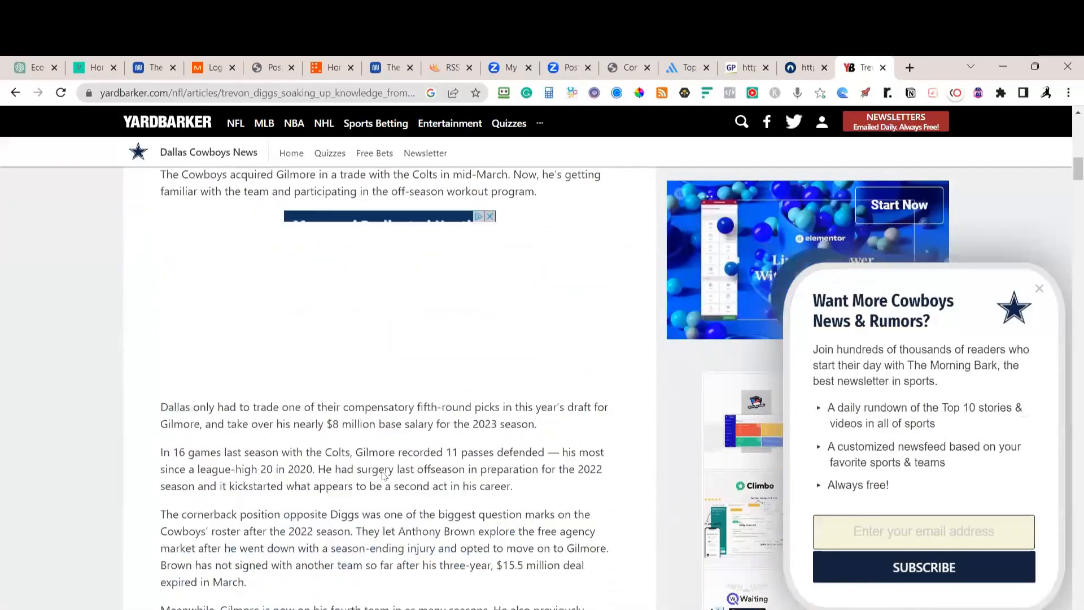
scroll(339, 457, "up", 1)
scroll(282, 440, "down", 4)
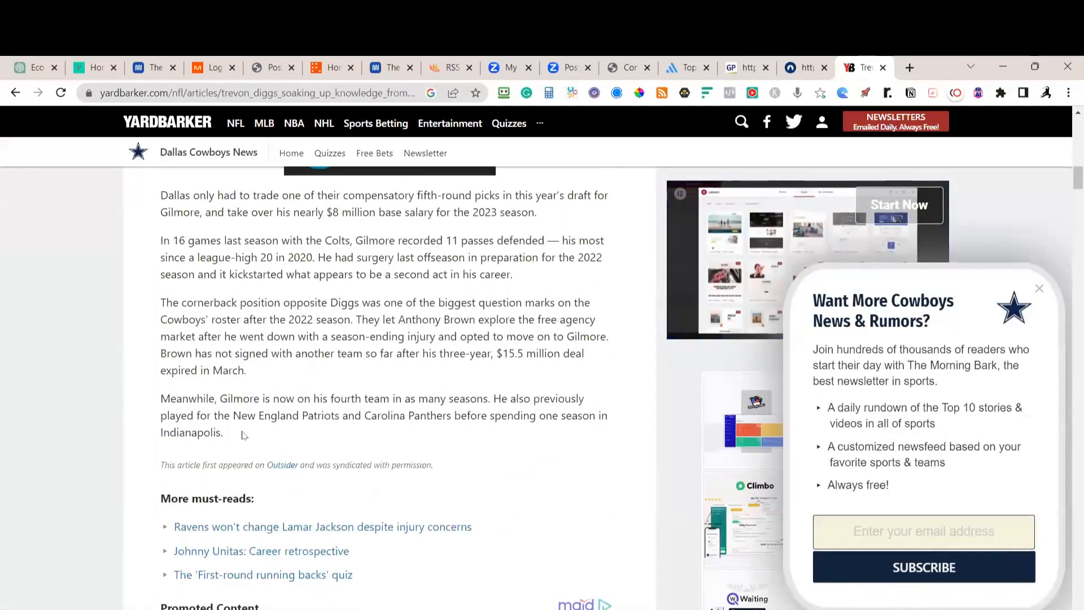
left_click_drag(242, 434, 118, 369)
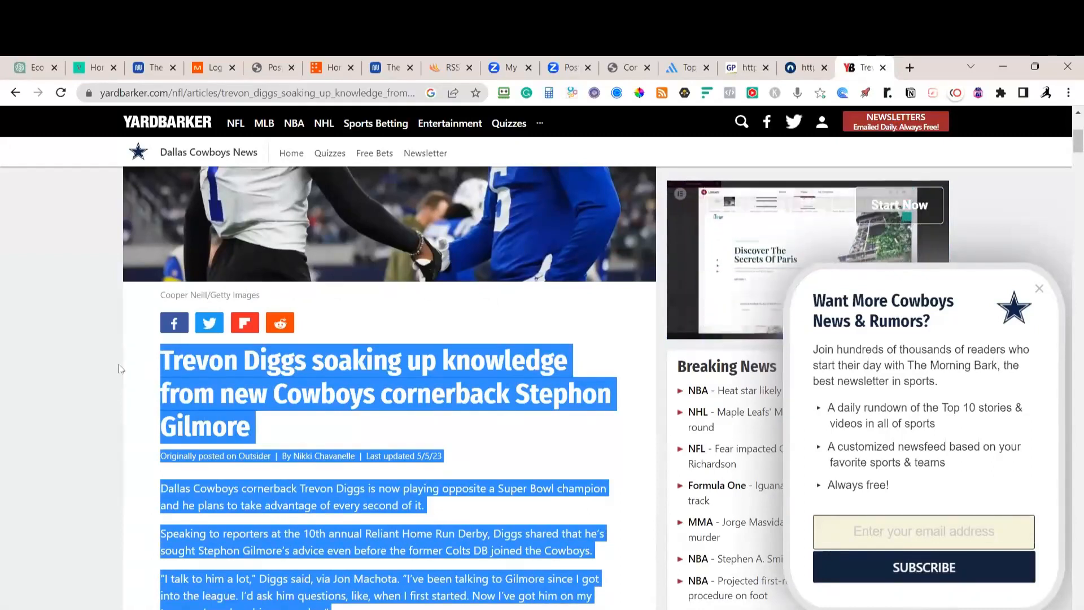
left_click(1040, 289)
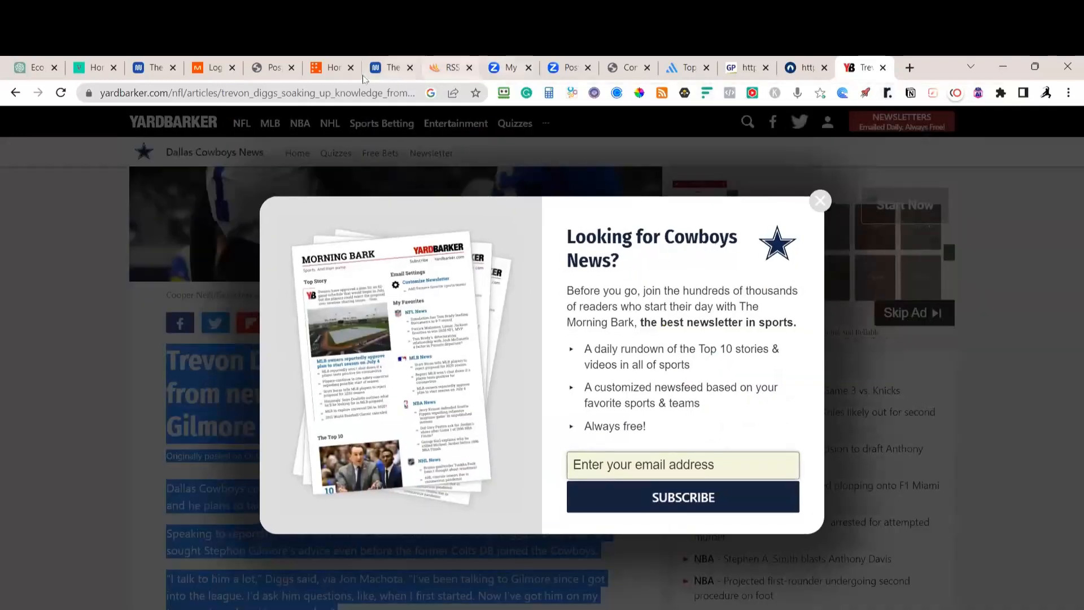
left_click(909, 68)
Go to the Authored Intelligence site and paste the Diggs article into the brief box
type("author")
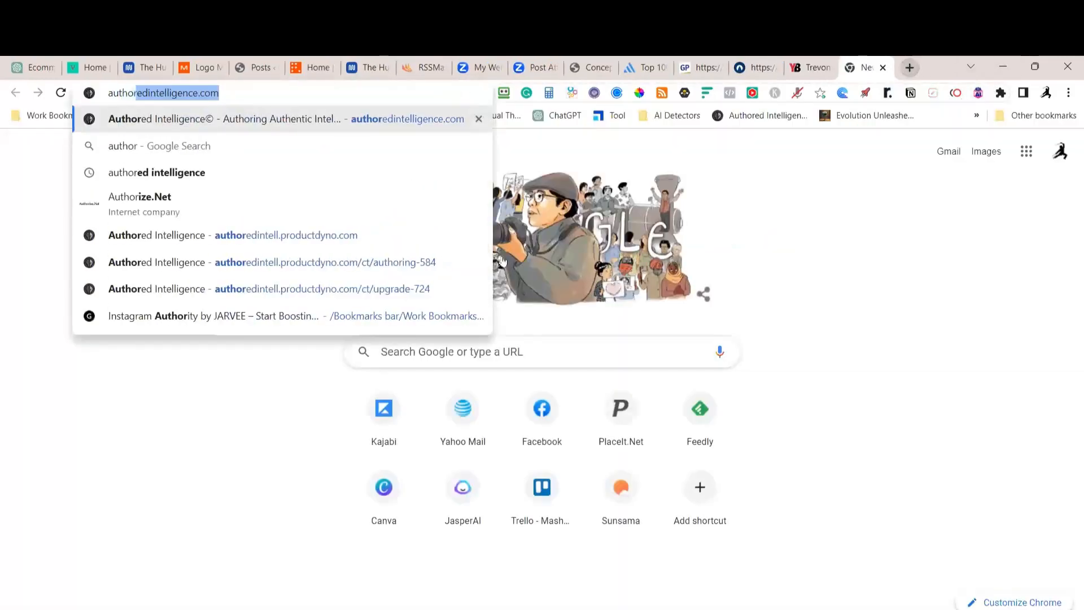
left_click(341, 237)
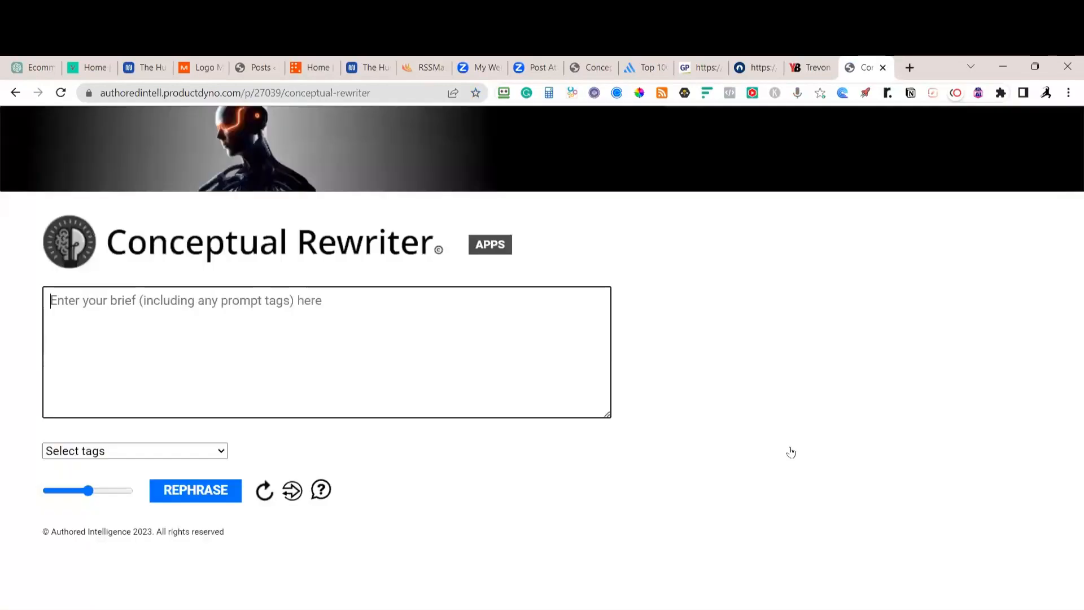
left_click(218, 343)
key("ctrl+v")
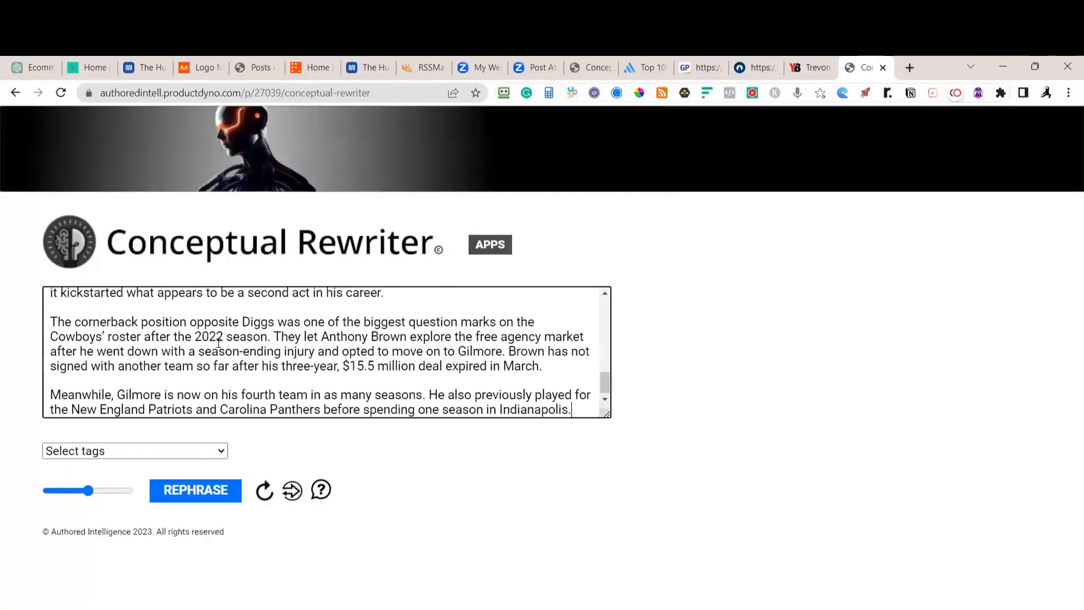
Tag the brief with Rephrase, Add emotion, Tell a story and Hemingways, then generate the rewrite
left_click(188, 454)
left_click(63, 360)
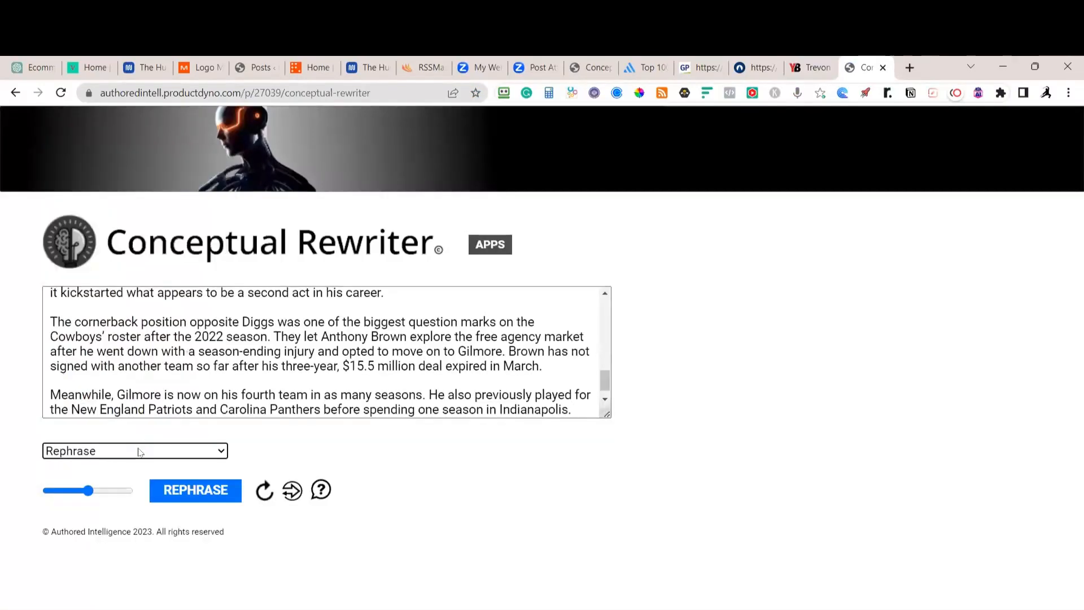
left_click(140, 452)
left_click(56, 257)
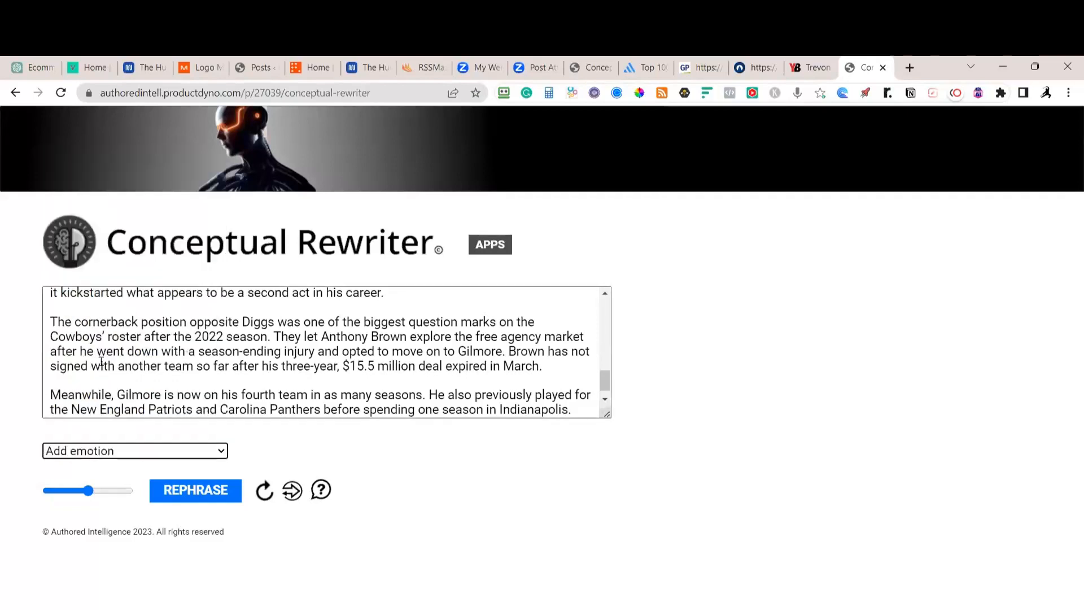
left_click(127, 451)
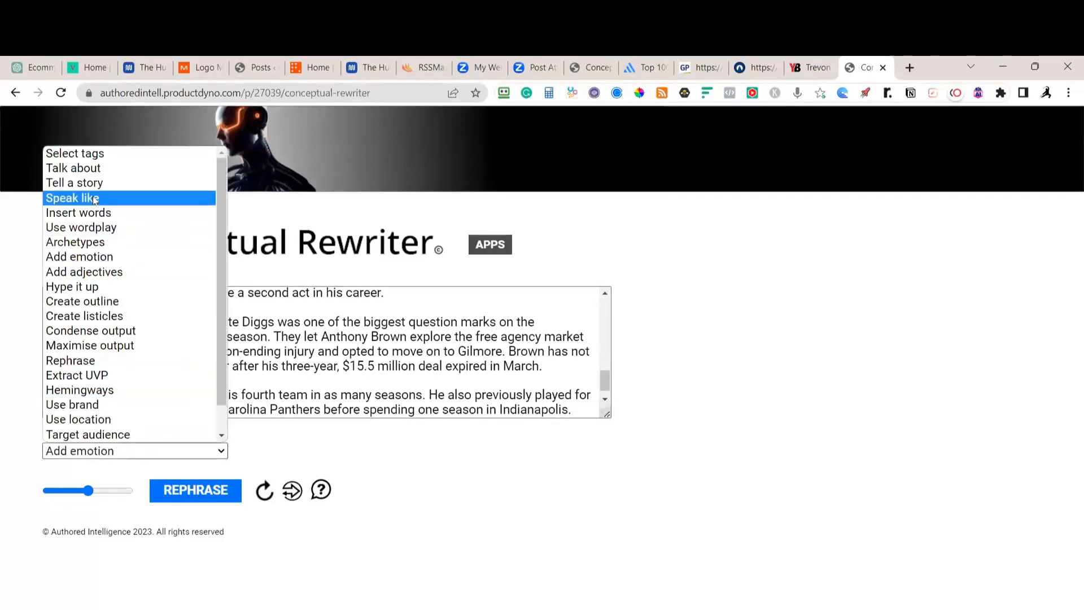
left_click(85, 182)
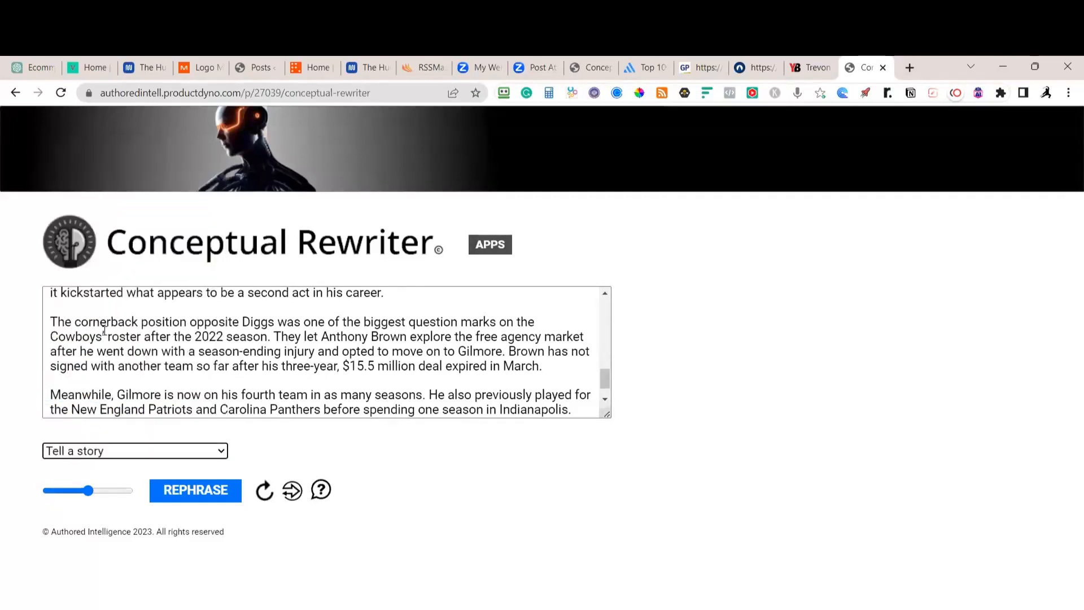
left_click(120, 452)
left_click(86, 358)
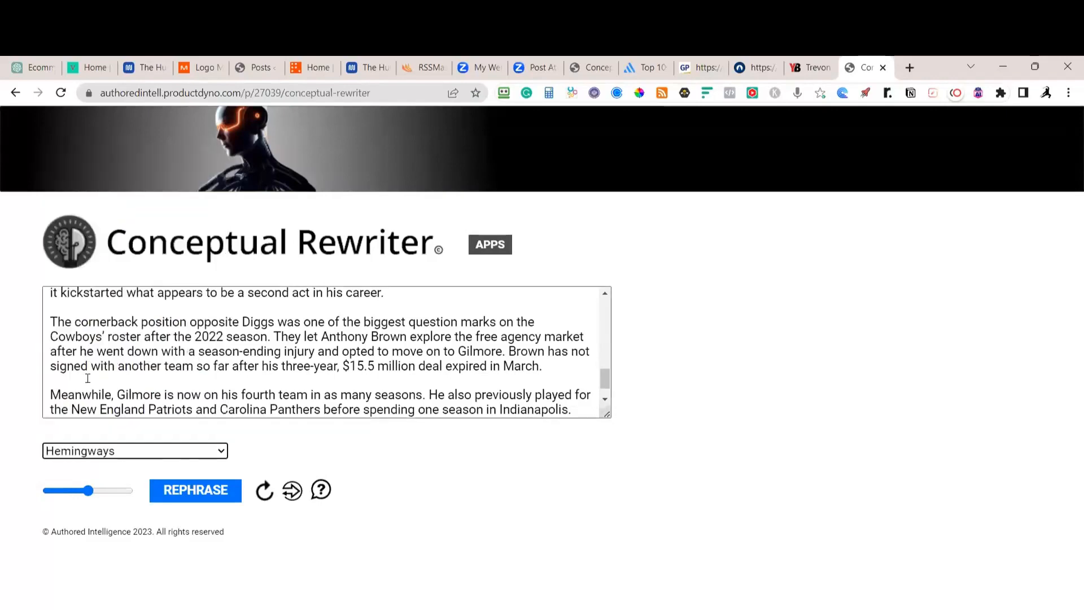
left_click(192, 491)
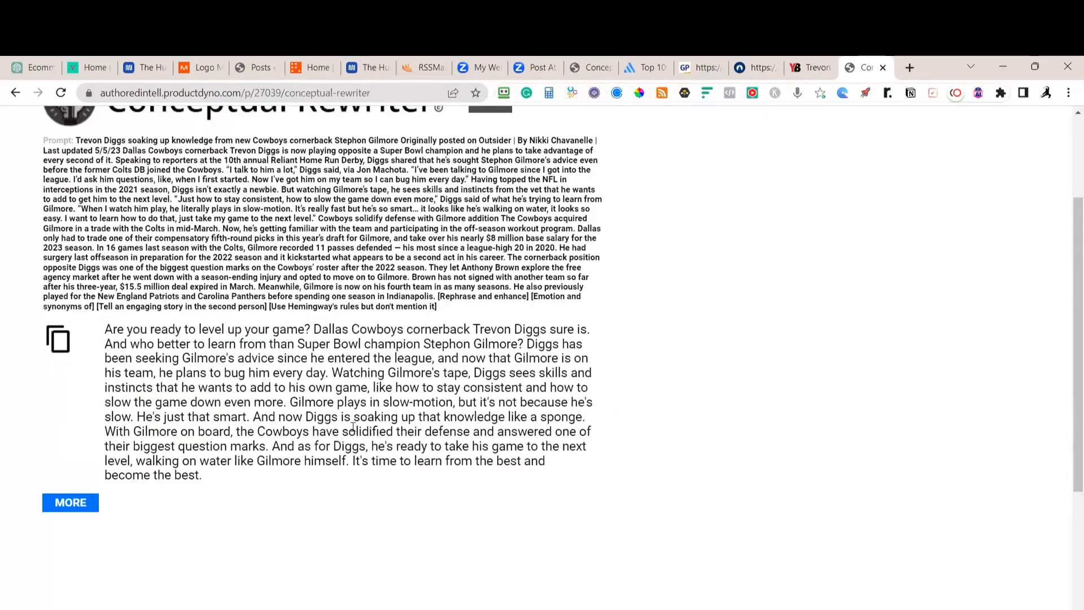
Generate a second rewritten version of the Diggs story and review it
left_click(70, 503)
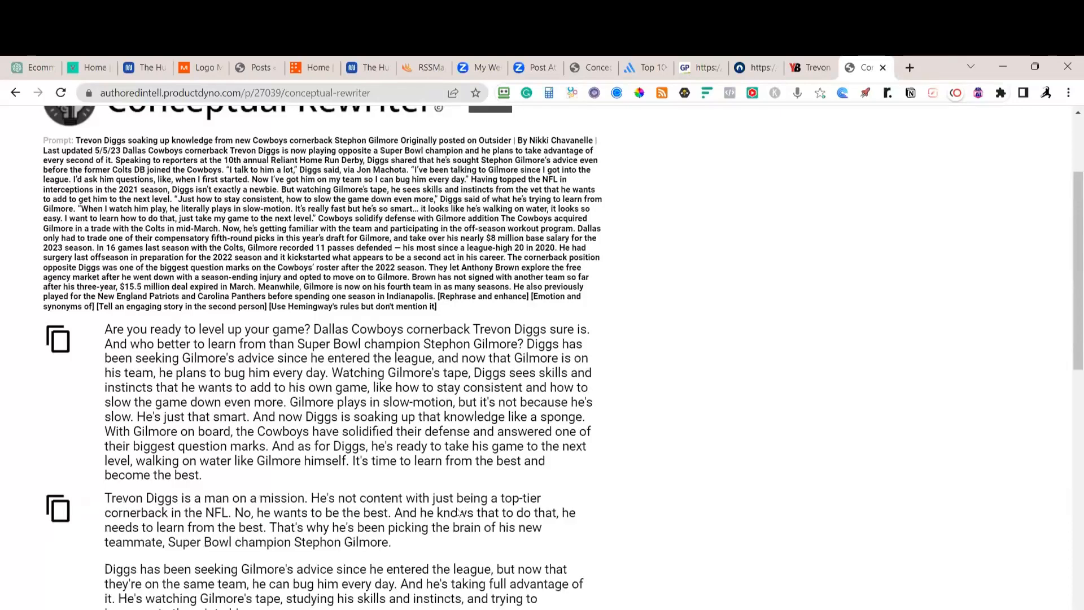
scroll(459, 512, "down", 6)
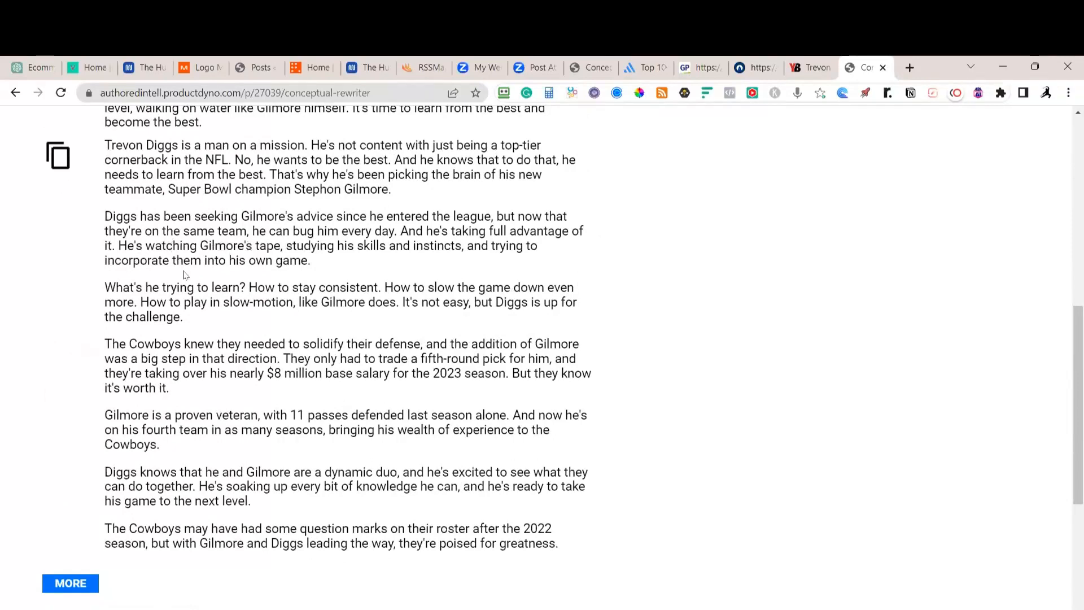
scroll(206, 234, "up", 3)
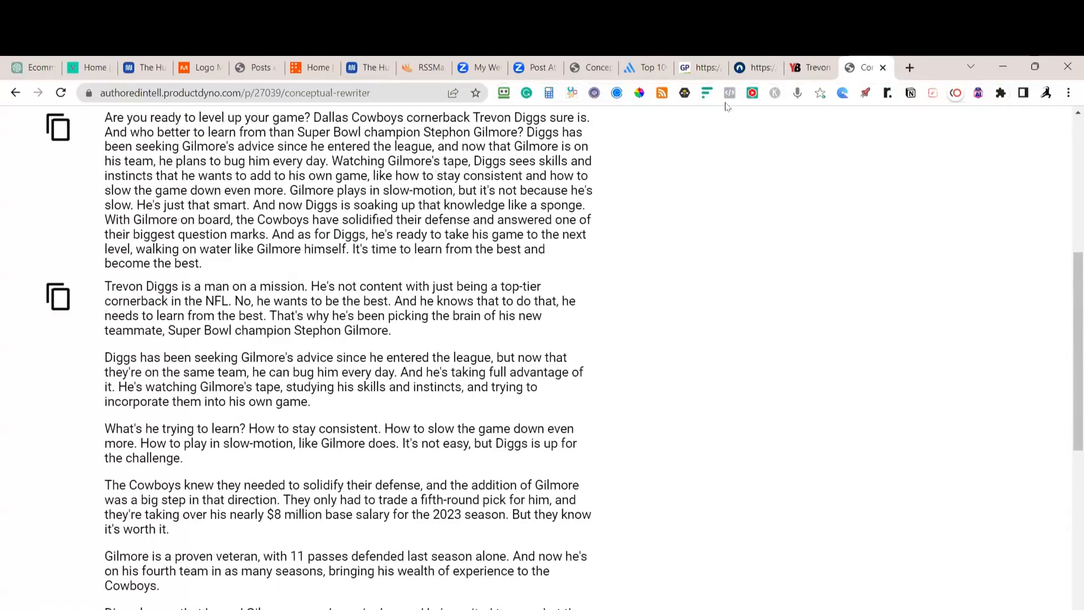
On Yardbarker, close the newsletter popup and select just the article headline
left_click(811, 67)
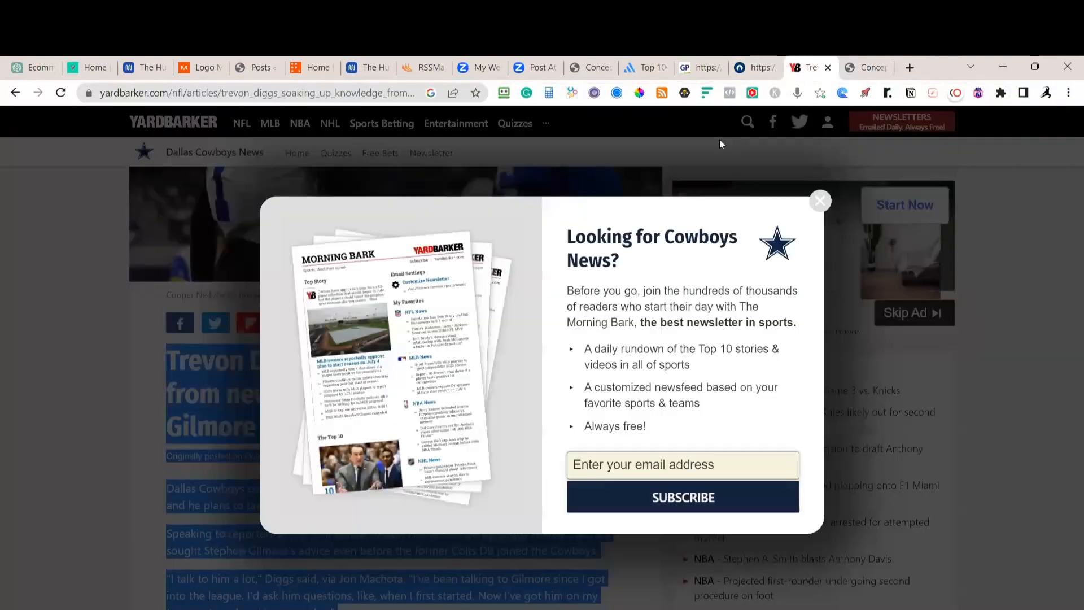
left_click(820, 201)
scroll(355, 463, "up", 3)
left_click(354, 464)
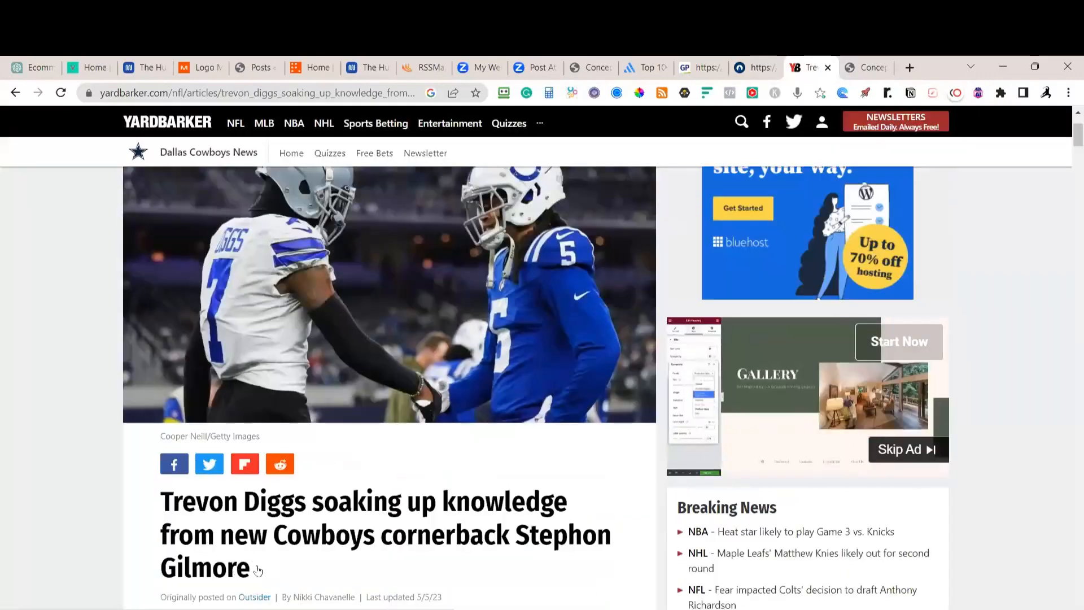
triple_click(161, 501)
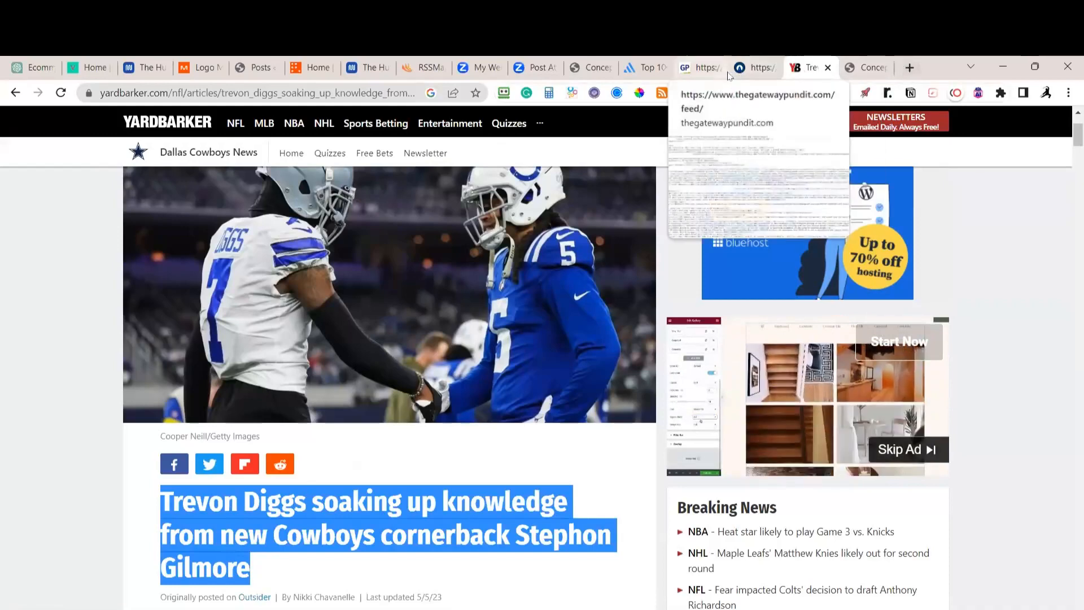
Back in Conceptual Rewriter, generate a third version of the Diggs story
left_click(861, 69)
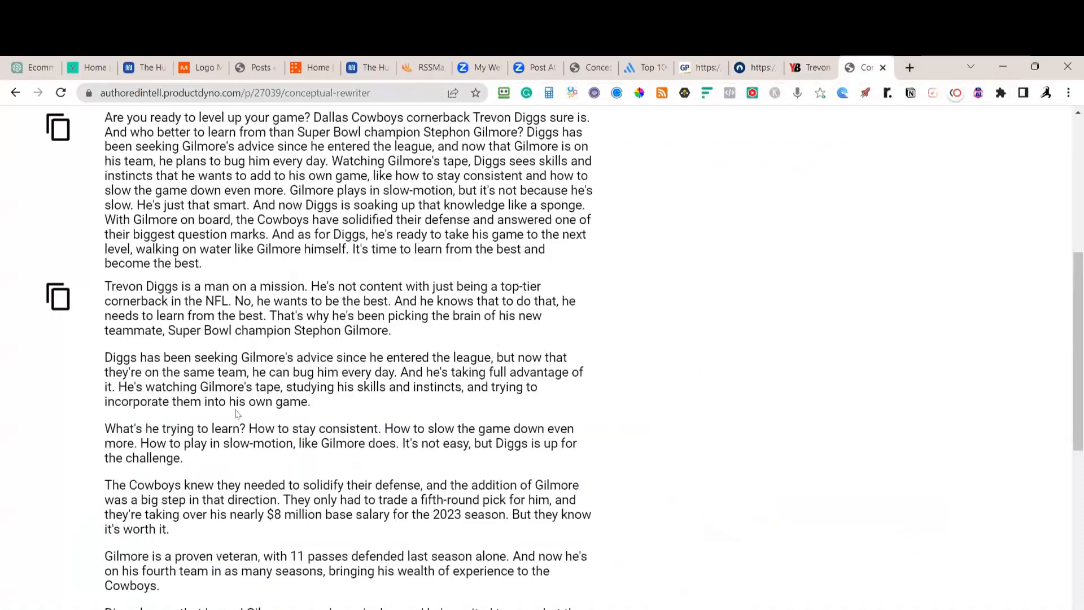
scroll(262, 505, "down", 2)
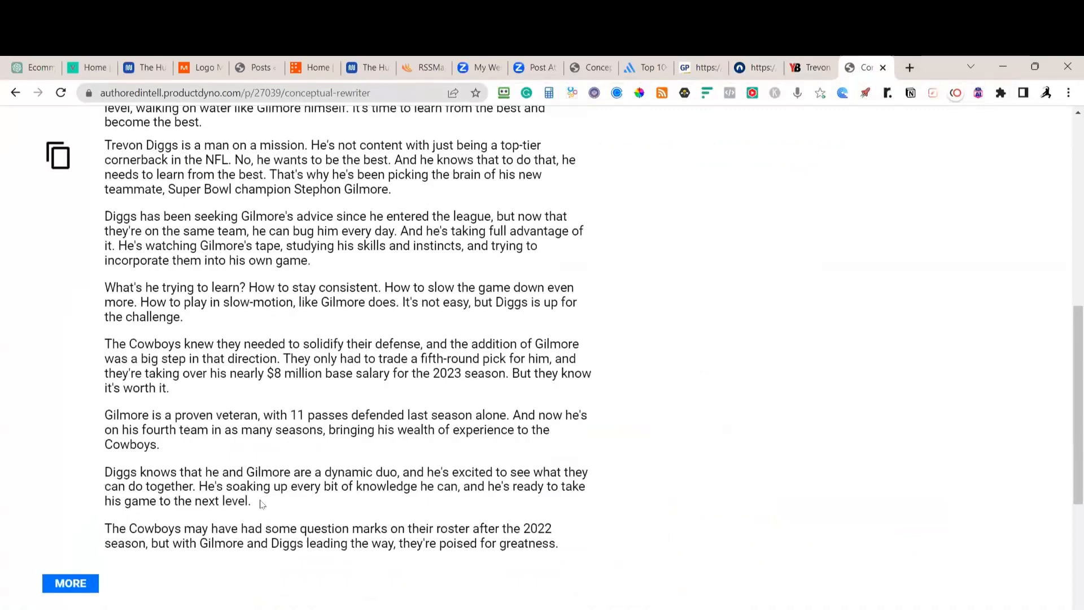
scroll(260, 515, "up", 1)
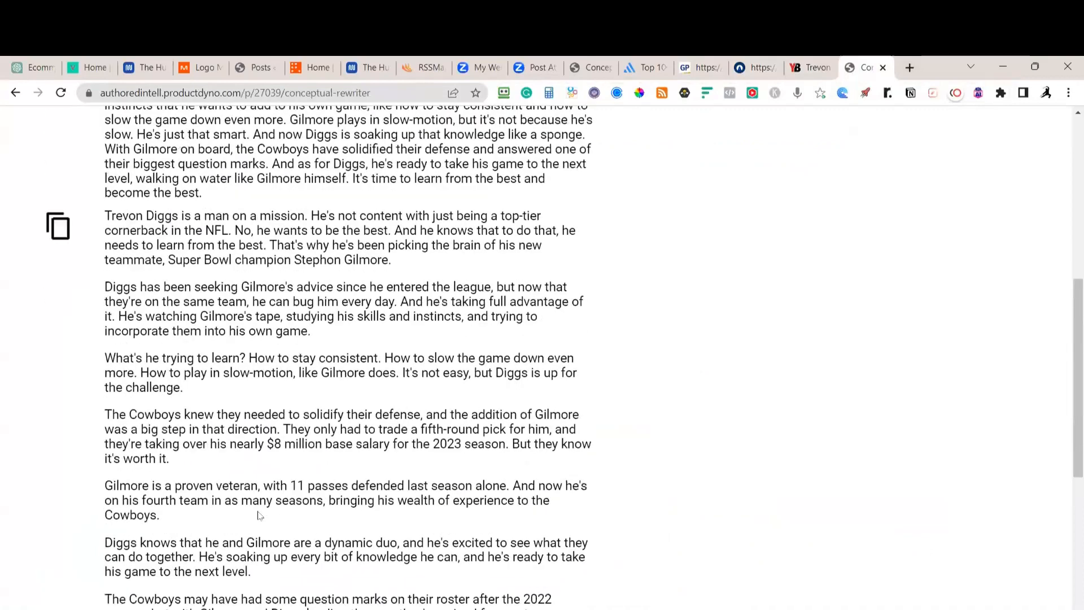
scroll(260, 515, "up", 3)
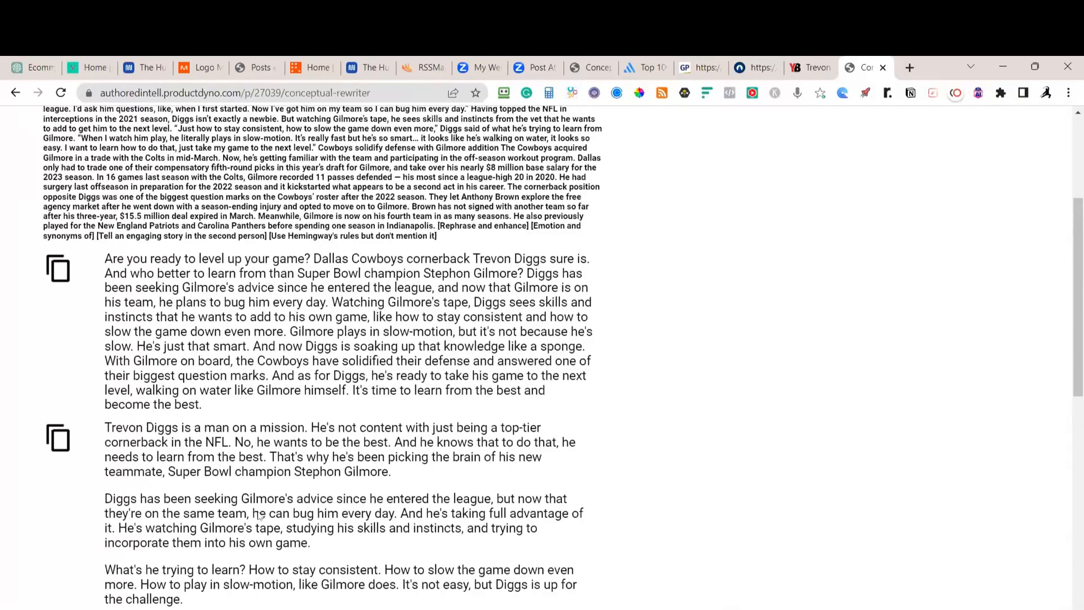
scroll(216, 499, "down", 5)
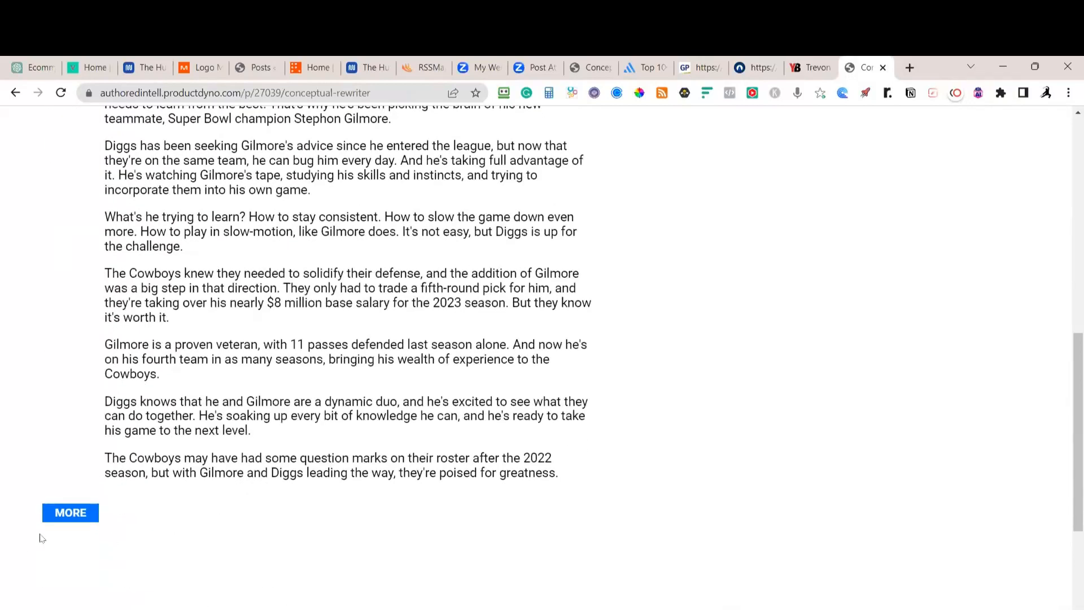
left_click(64, 513)
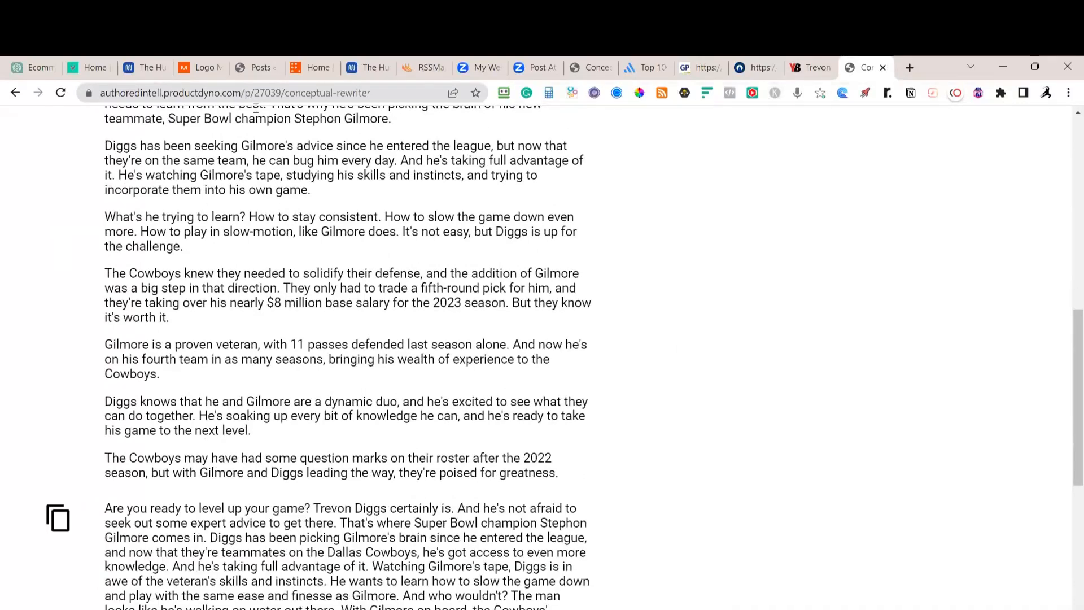
left_click(45, 70)
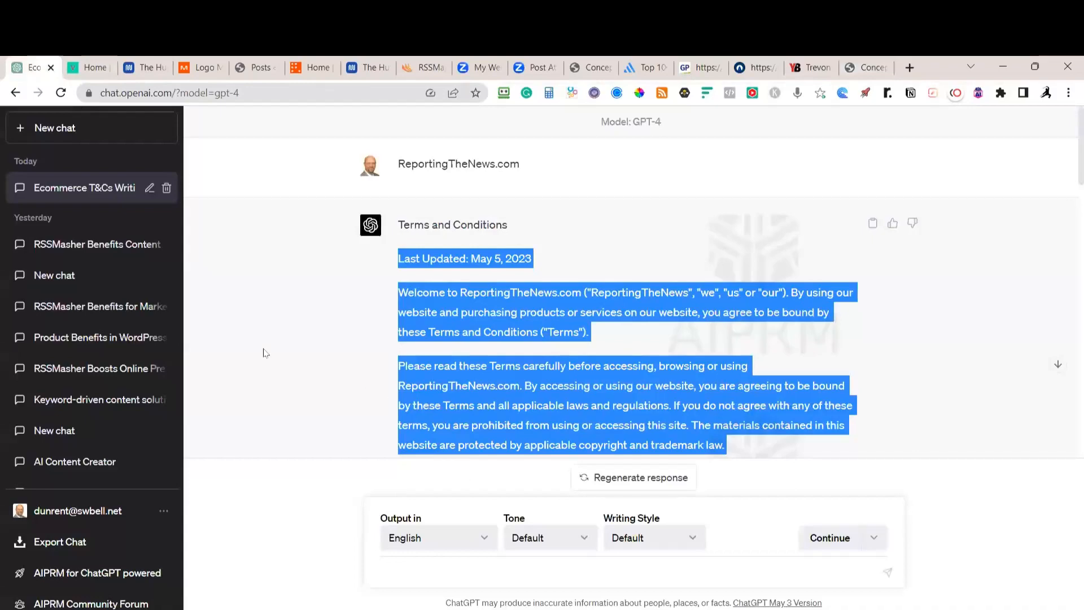
Start a new GPT-4 chat using the AIPRM Blog Post Title Generator prompt
left_click(56, 132)
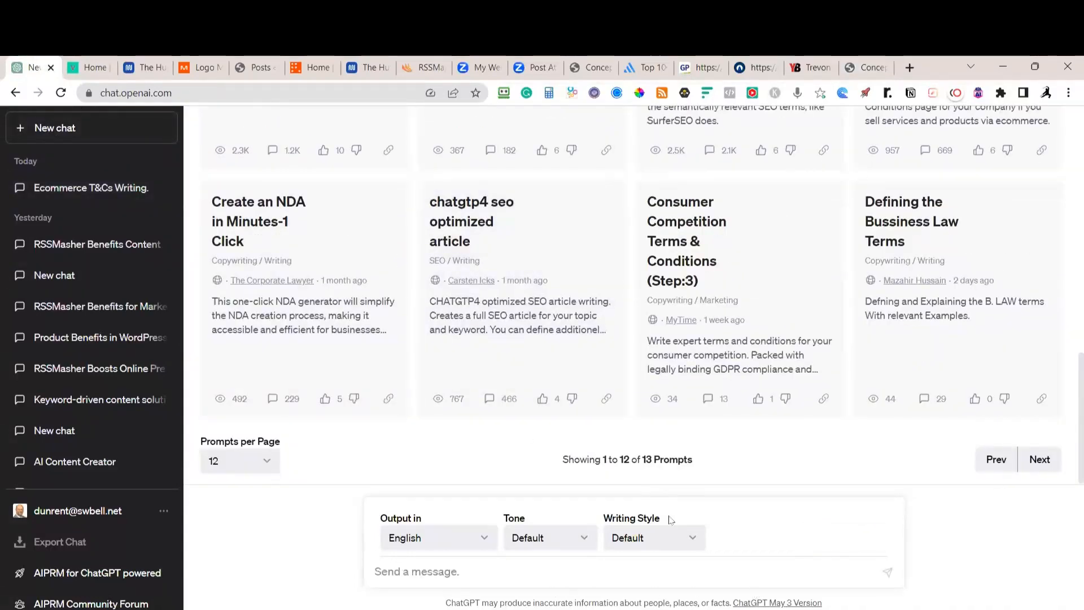
scroll(791, 254, "up", 8)
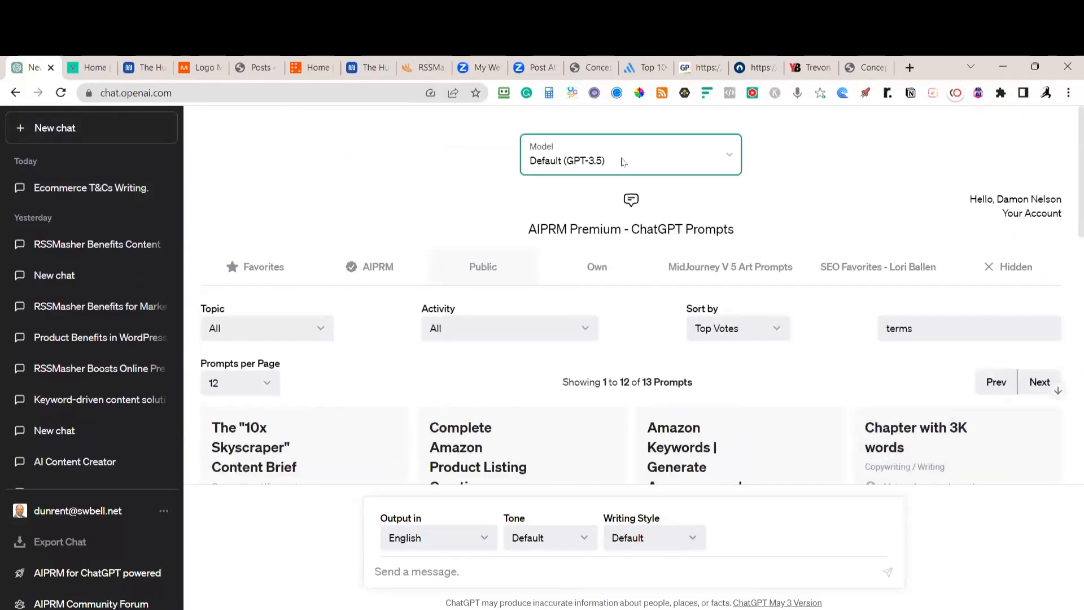
left_click(623, 162)
left_click(551, 220)
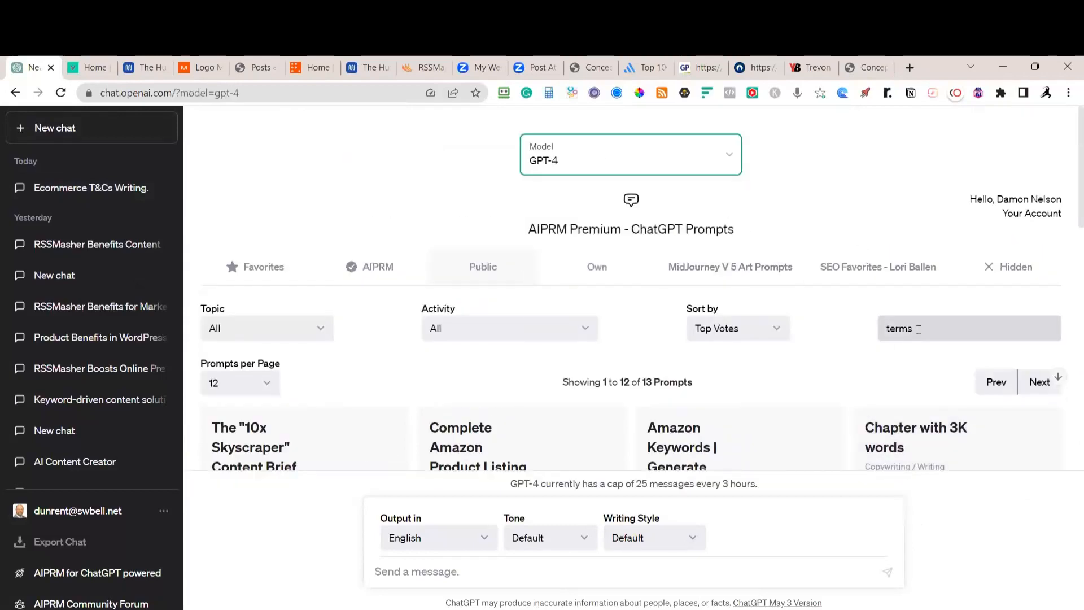
left_click_drag(919, 329, 863, 334)
type("title")
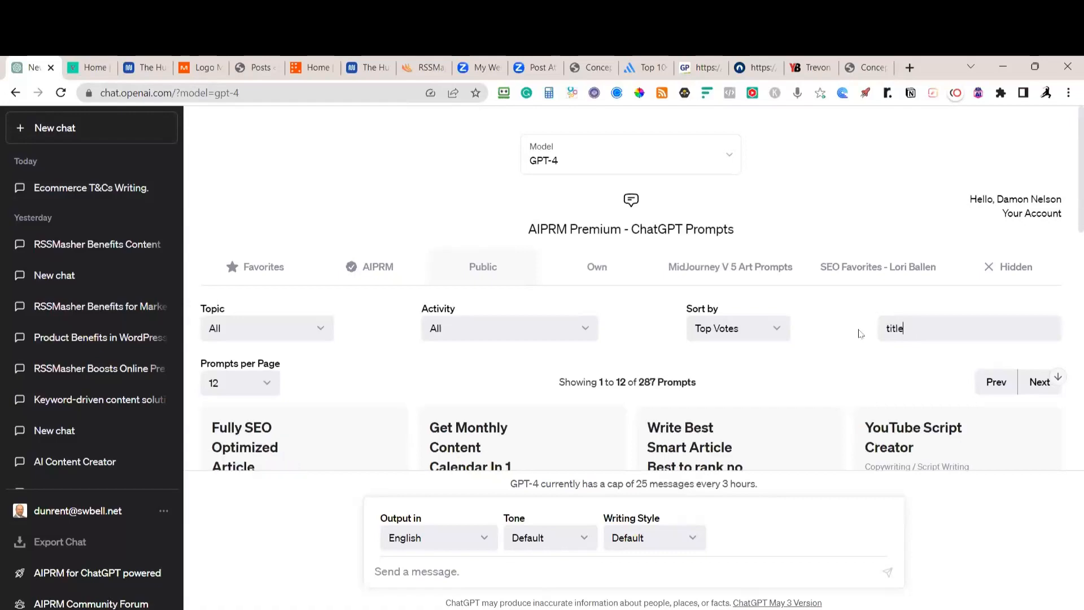
scroll(847, 345, "down", 4)
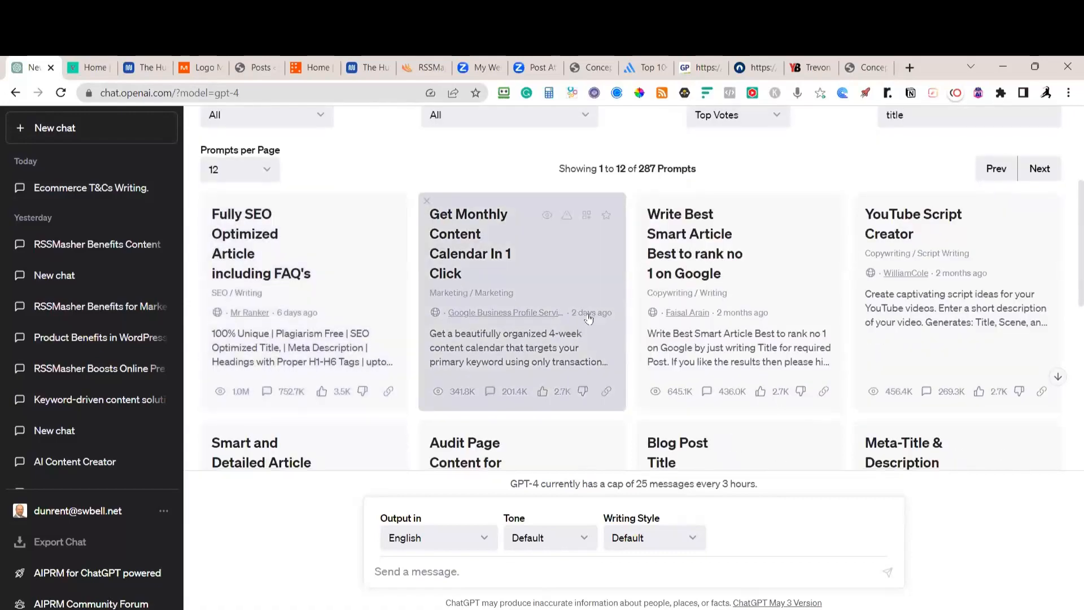
scroll(590, 318, "down", 1)
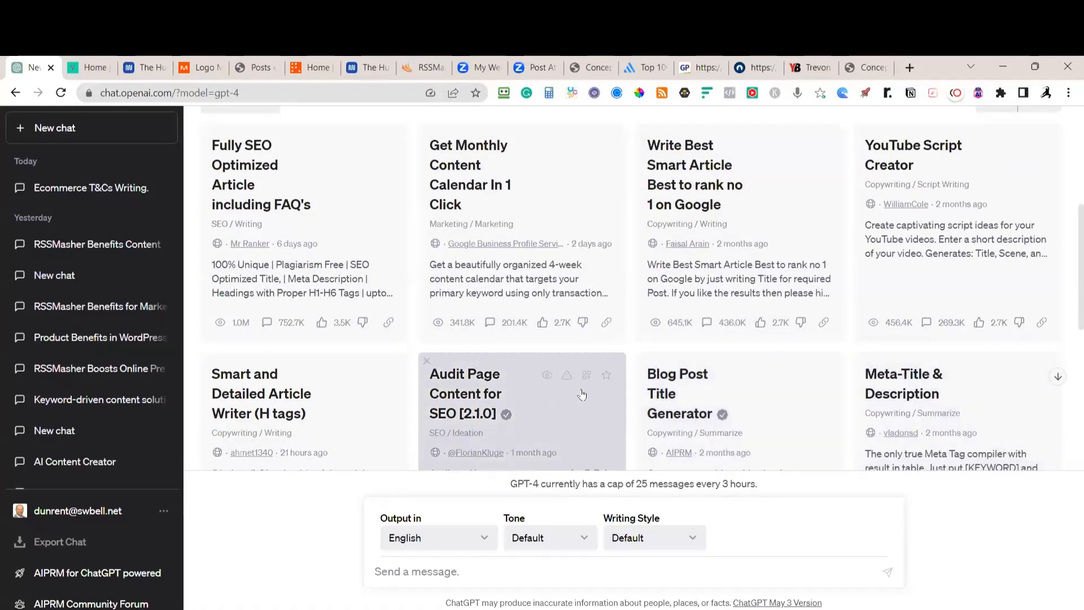
left_click(669, 394)
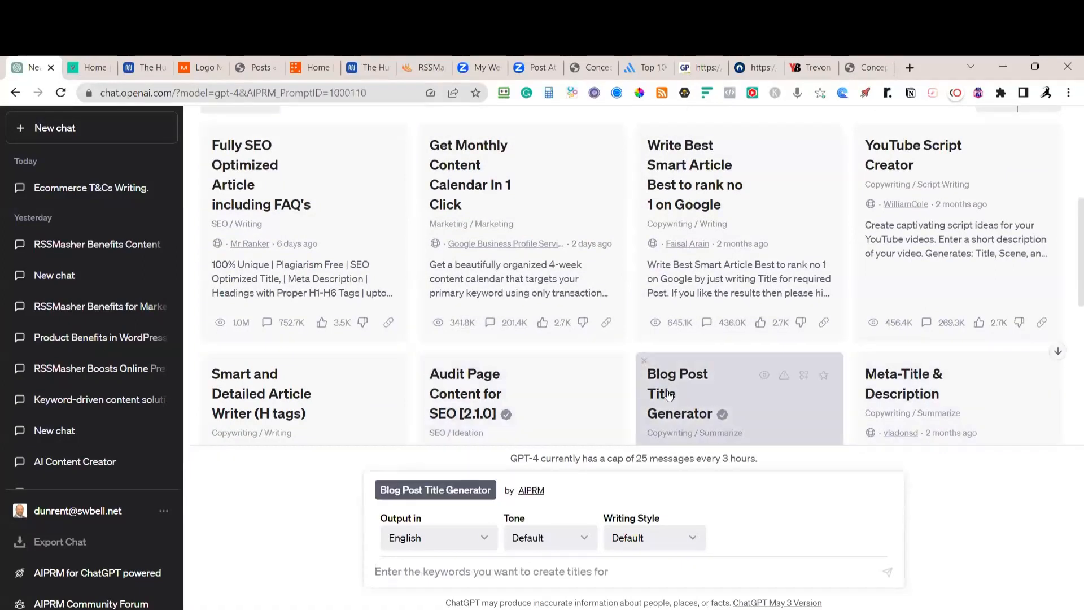
Request 'rewrite this' with the pasted Diggs headline to get five alternative titles
left_click(434, 570)
type("rewr")
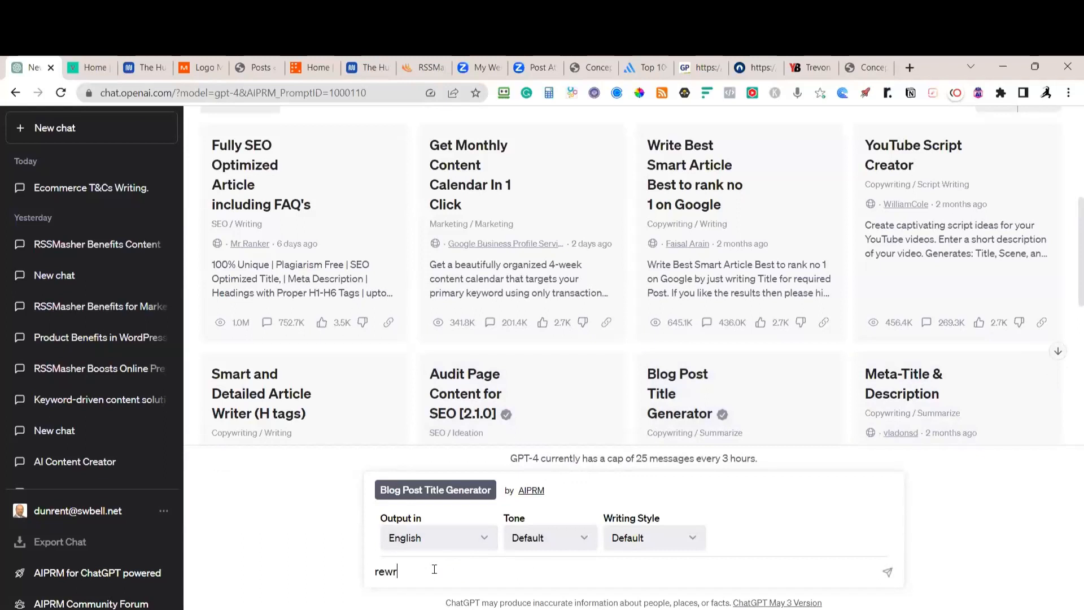
type("ite this")
type("Trevon Diggs soaking up knowledge from new Cowboys cornerback Stephon Gilmore")
key("Return")
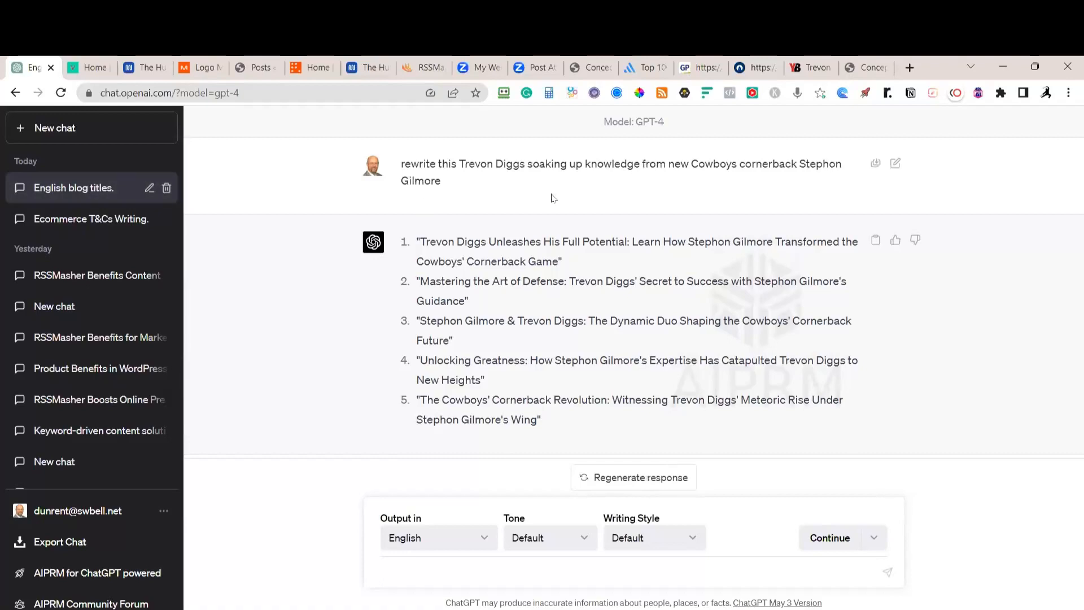
left_click(810, 67)
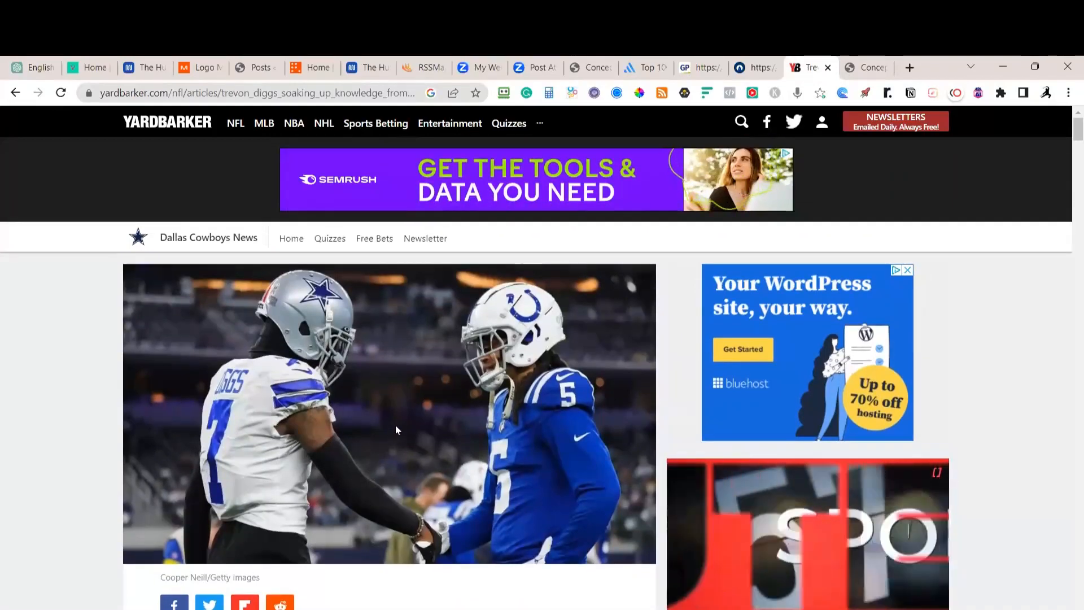
Skim the Yardbarker Diggs article, then return to the Conceptual Rewriter story versions
scroll(395, 426, "down", 10)
scroll(405, 427, "down", 12)
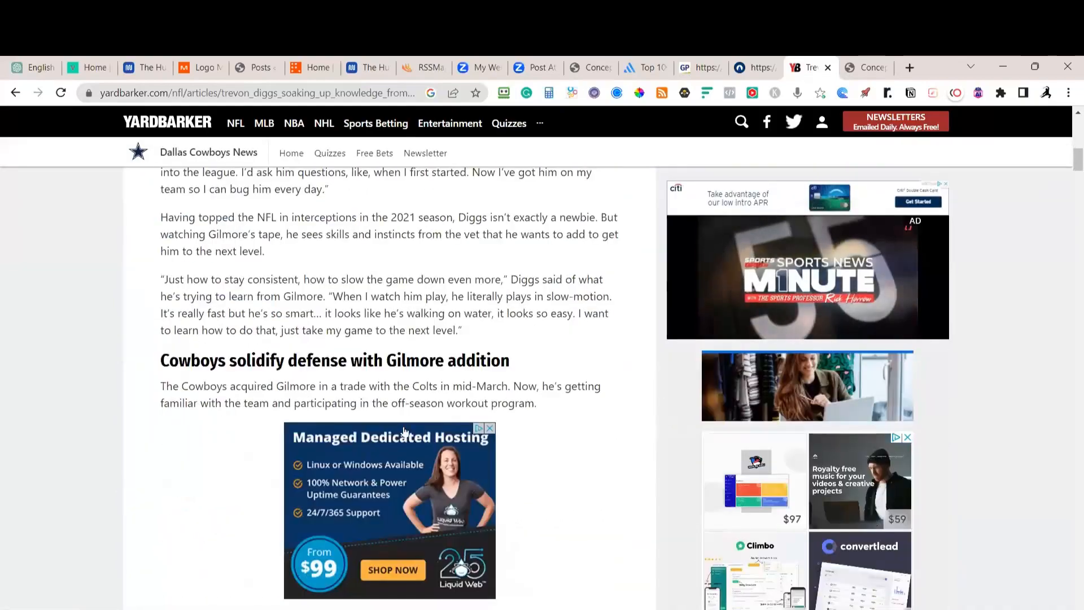
scroll(511, 428, "up", 20)
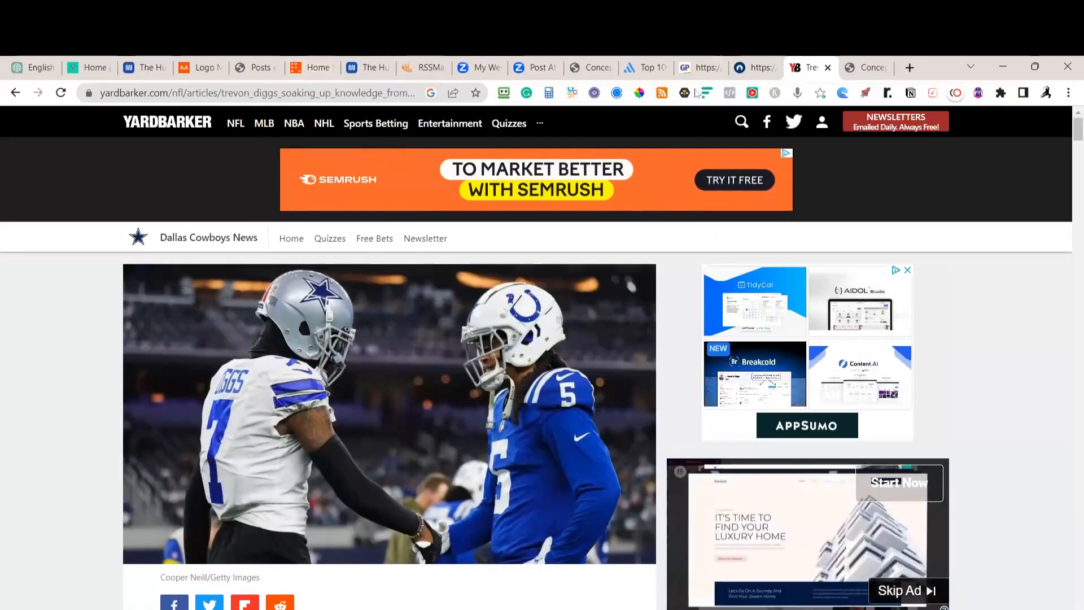
left_click(869, 68)
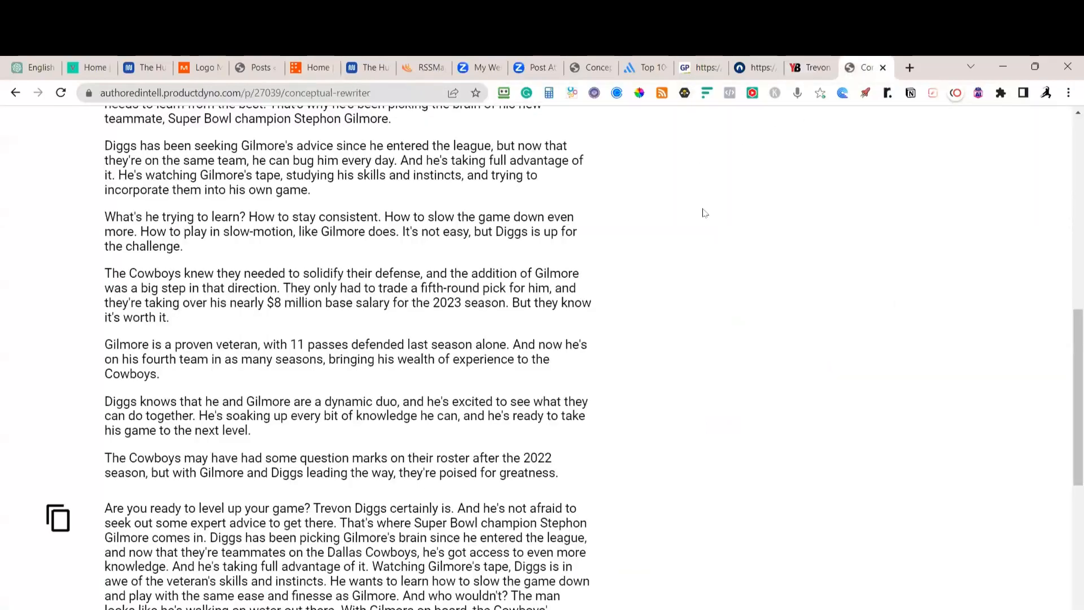